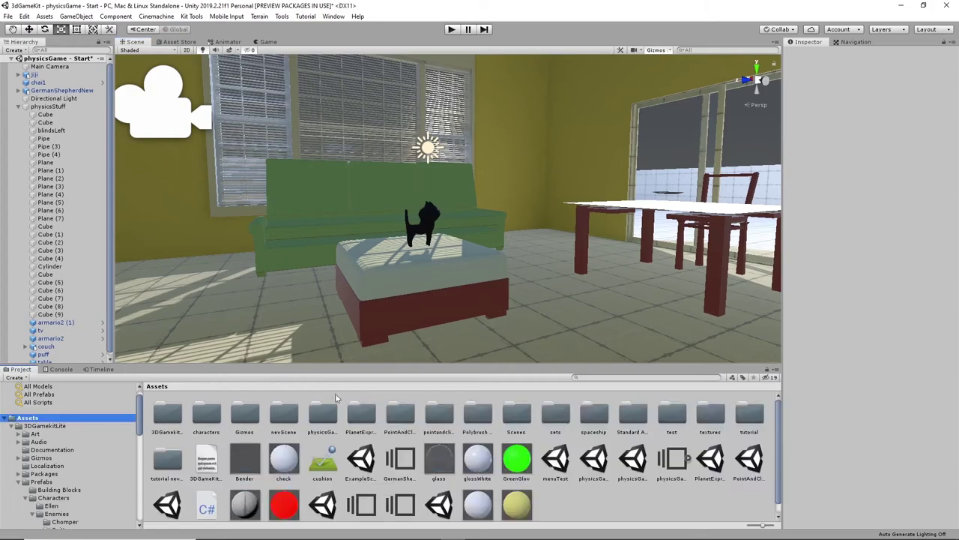
- Examine the living-room scene from several angles, including the cat on the ottoman and the German Shepherd near the glass doors
right_click_drag(539, 225, 600, 253)
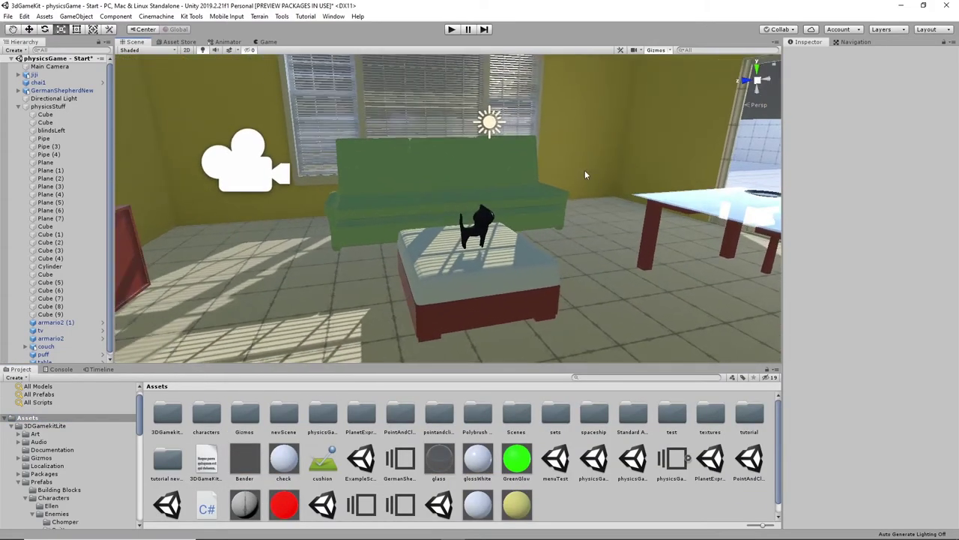
right_click_drag(553, 277, 533, 239)
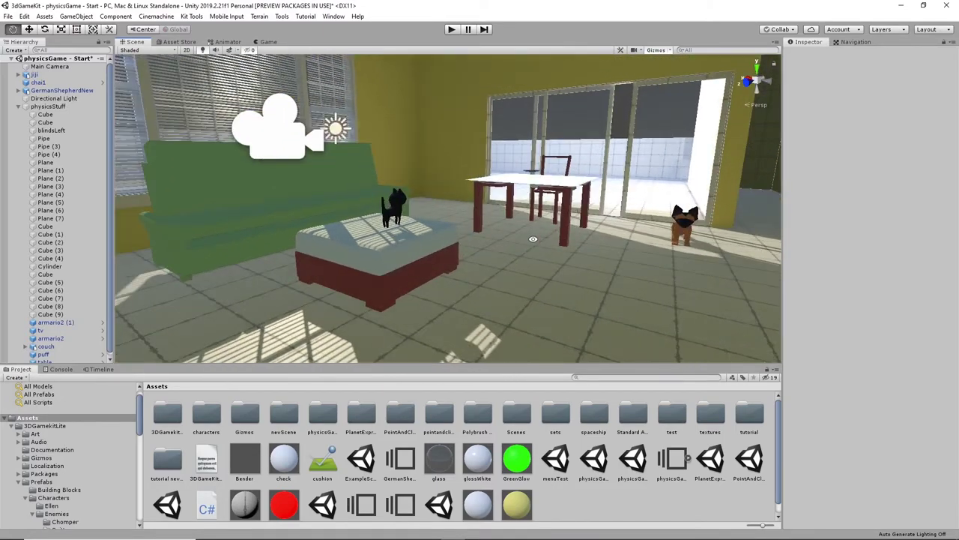
right_click_drag(701, 253, 566, 242)
right_click_drag(501, 235, 601, 258)
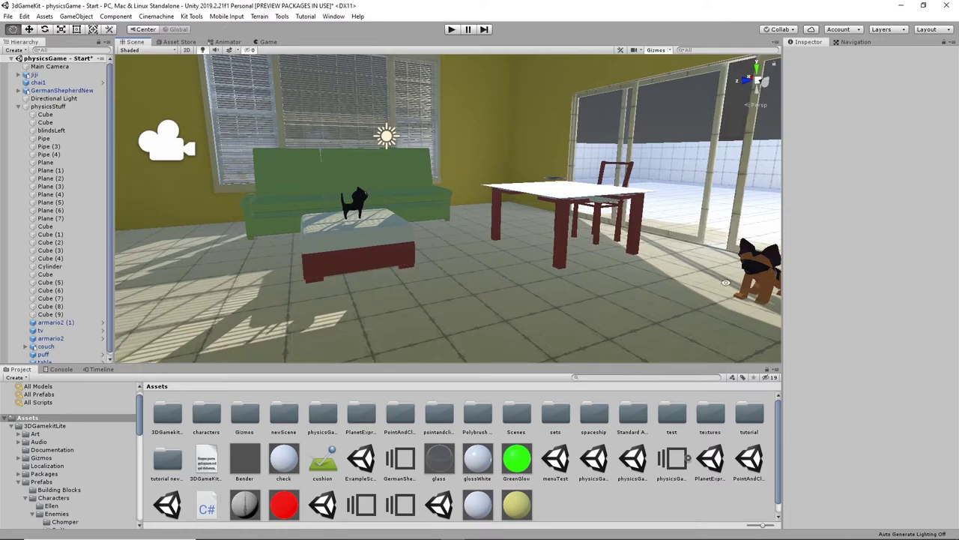
left_click_drag(394, 260, 485, 267, "alt")
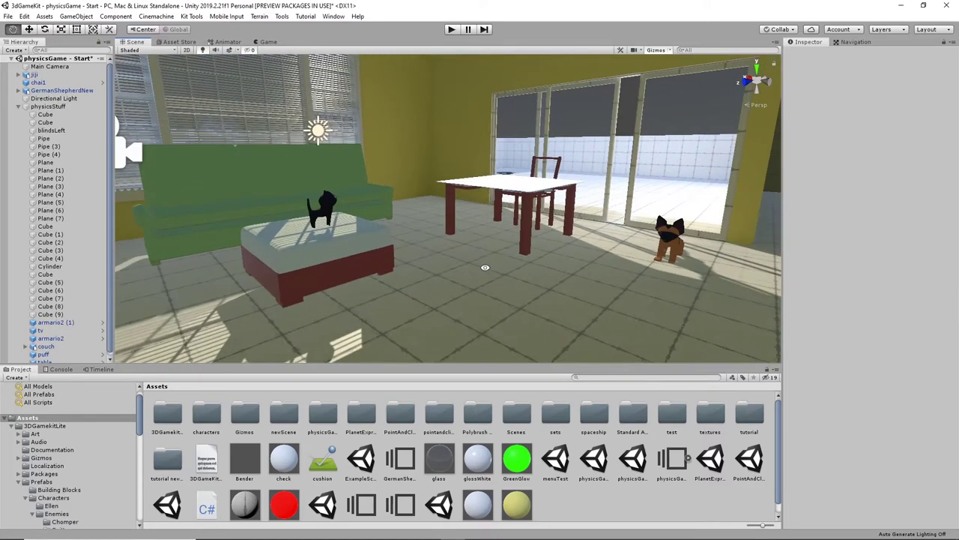
left_click_drag(634, 296, 518, 284, "alt")
middle_click_drag(660, 293, 314, 199, "alt")
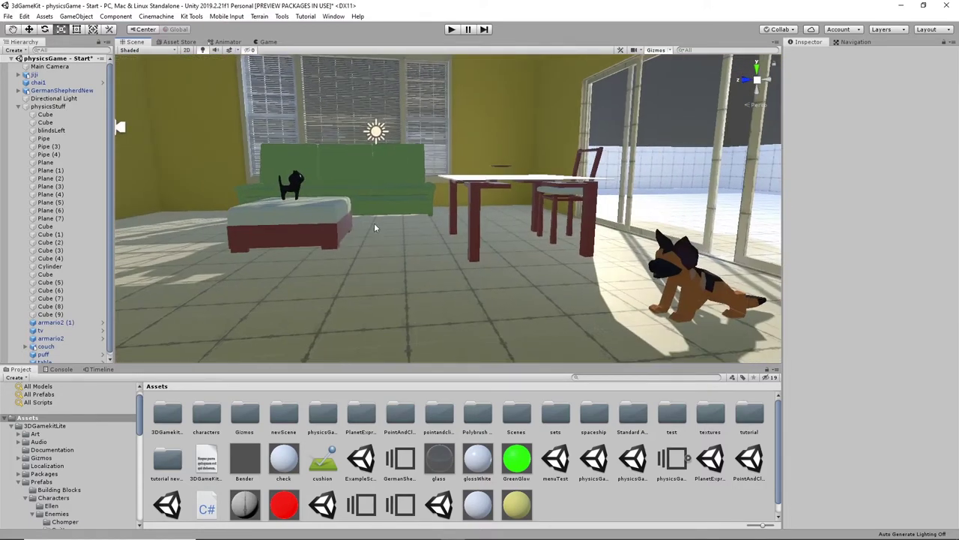
right_click_drag(464, 277, 236, 241)
left_click_drag(464, 272, 635, 227, "alt")
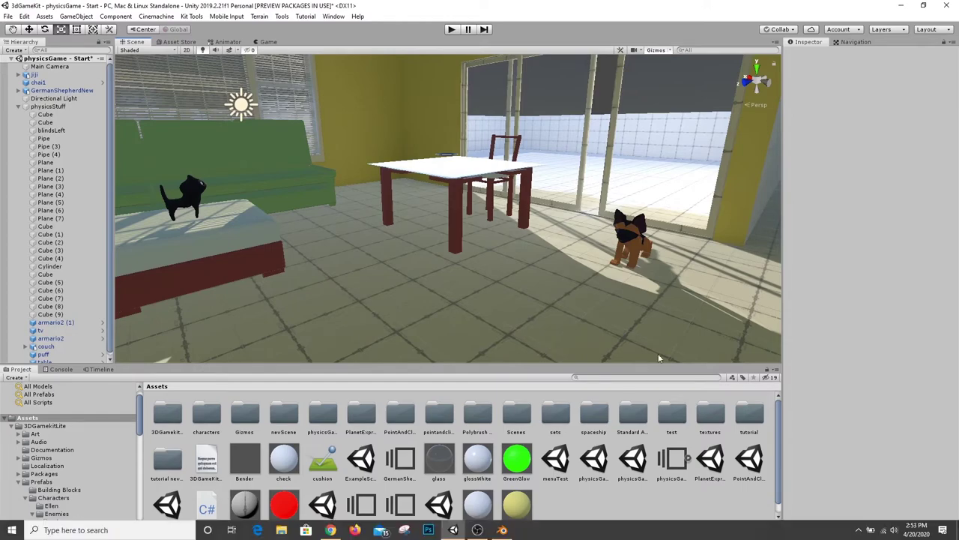
left_click_drag(681, 299, 598, 287, "alt")
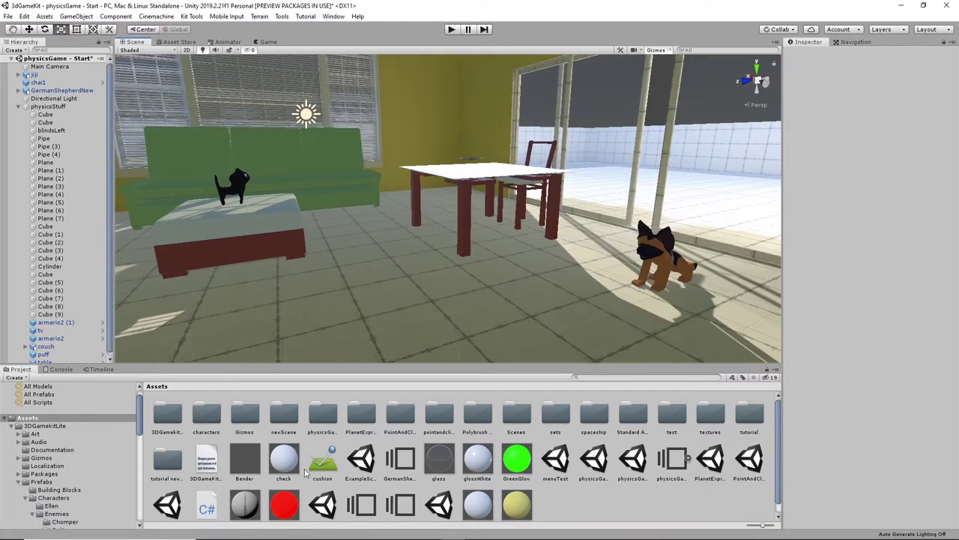
- Switch to the browser and view the download formats of DreamNoms' (Updated) Stylized Low Poly German Shepherd on Sketchfab, returning to the profile page
left_click(330, 530)
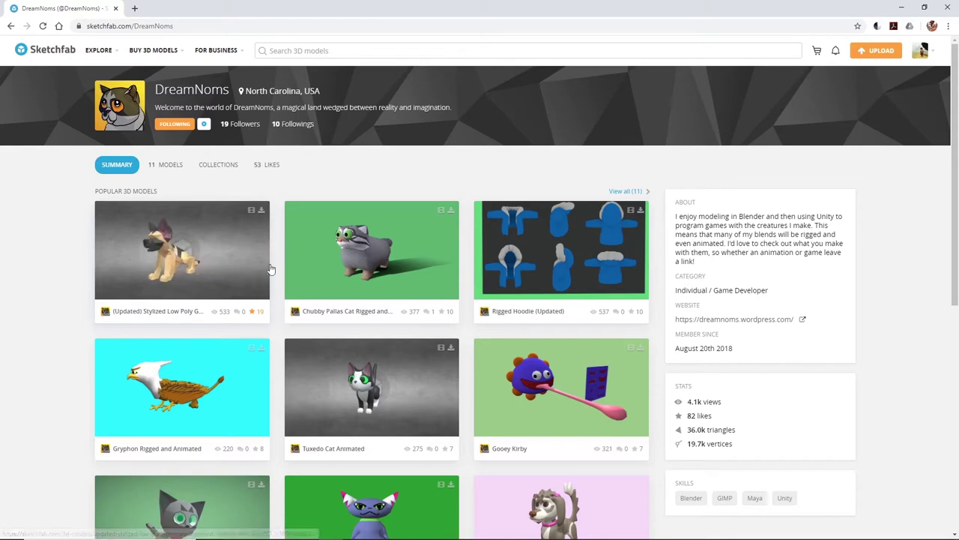
left_click(231, 274)
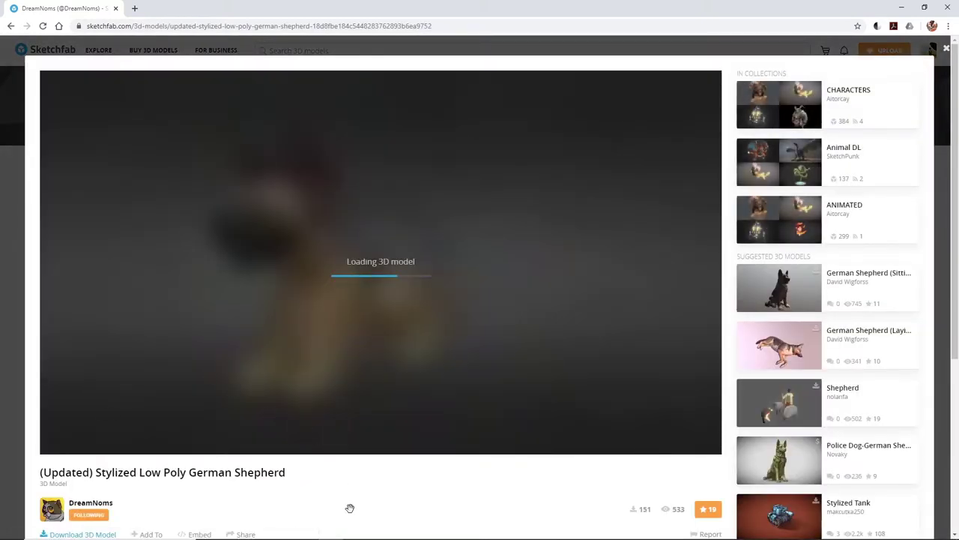
scroll(439, 465, "down", 3)
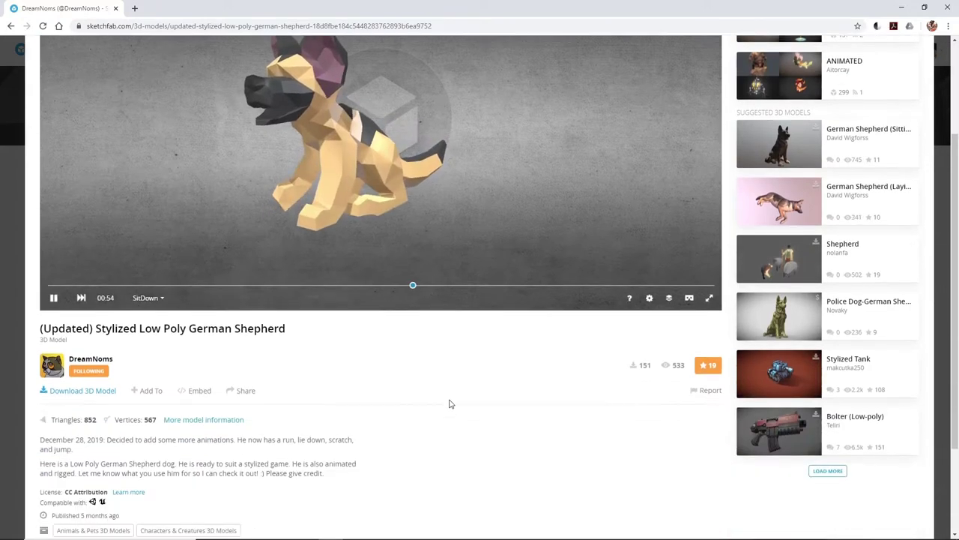
left_click(61, 338)
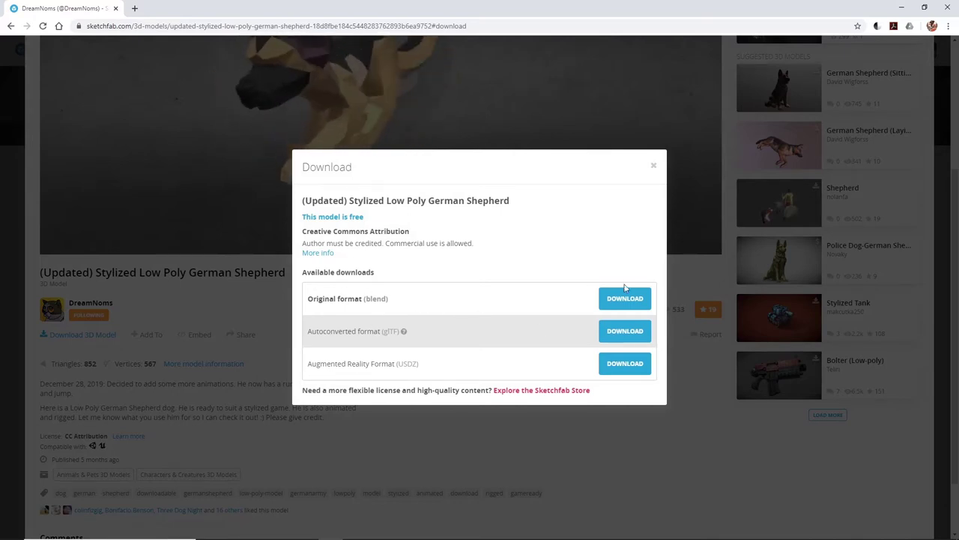
left_click(653, 165)
scroll(907, 188, "up", 3)
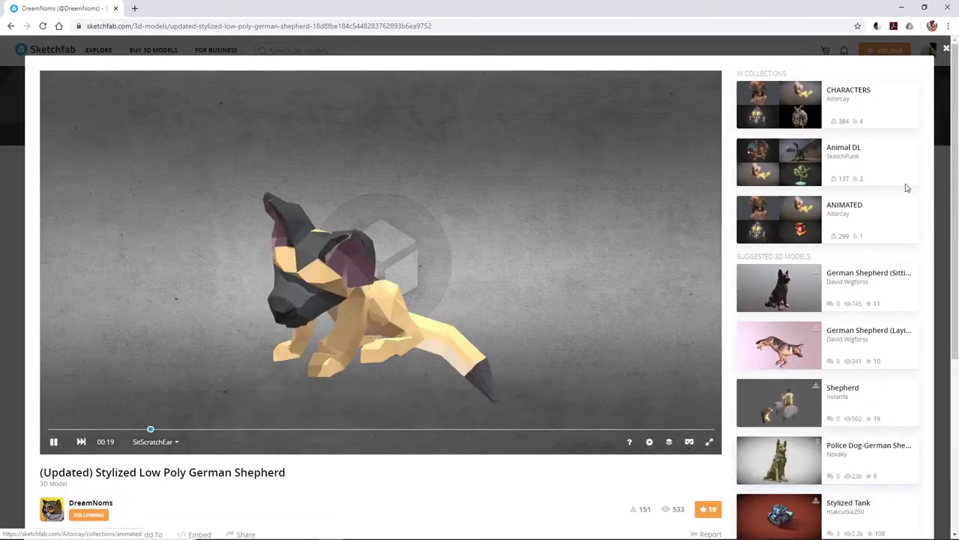
left_click(946, 48)
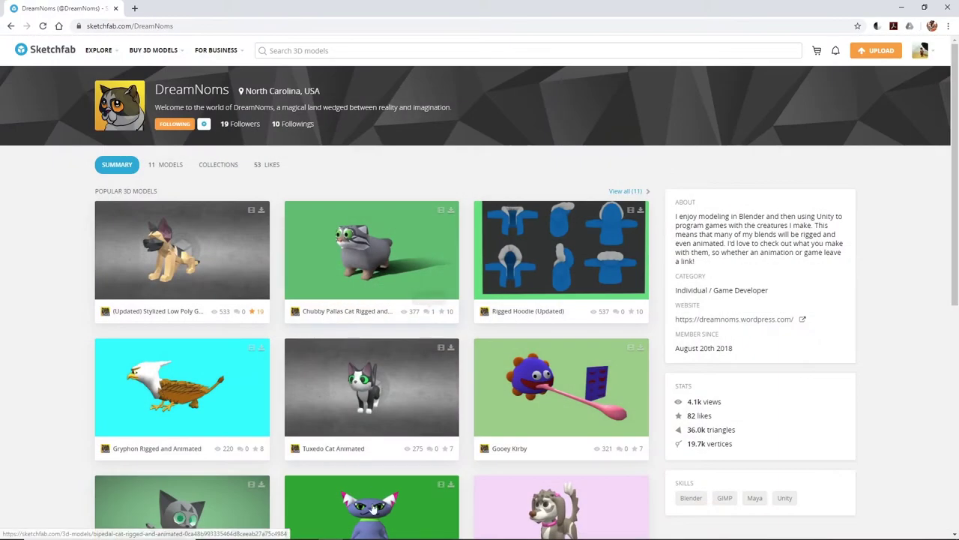
- Switch to Blender and preview the German Shepherd's run animation by scrubbing and playing the timeline
left_click(503, 531)
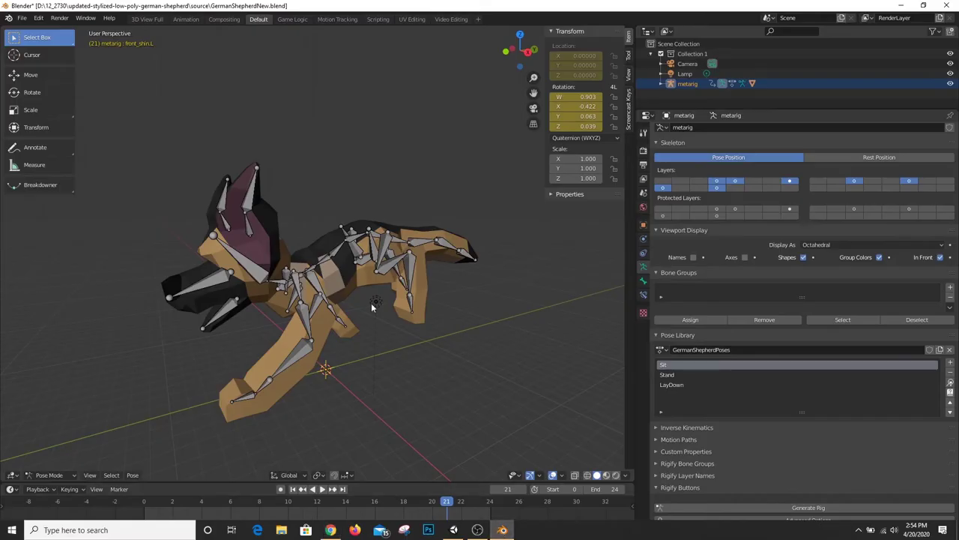
left_click(163, 503)
left_click_drag(162, 503, 561, 503)
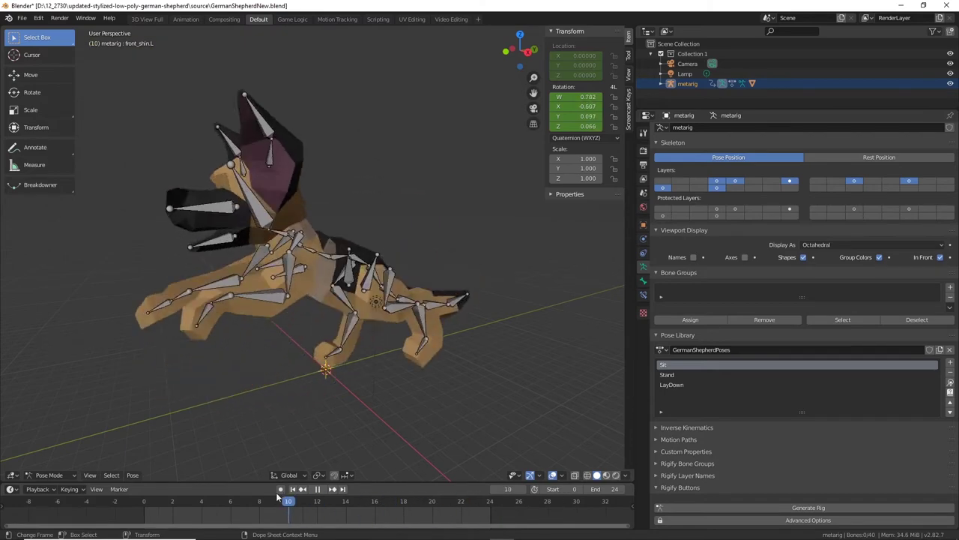
key("space")
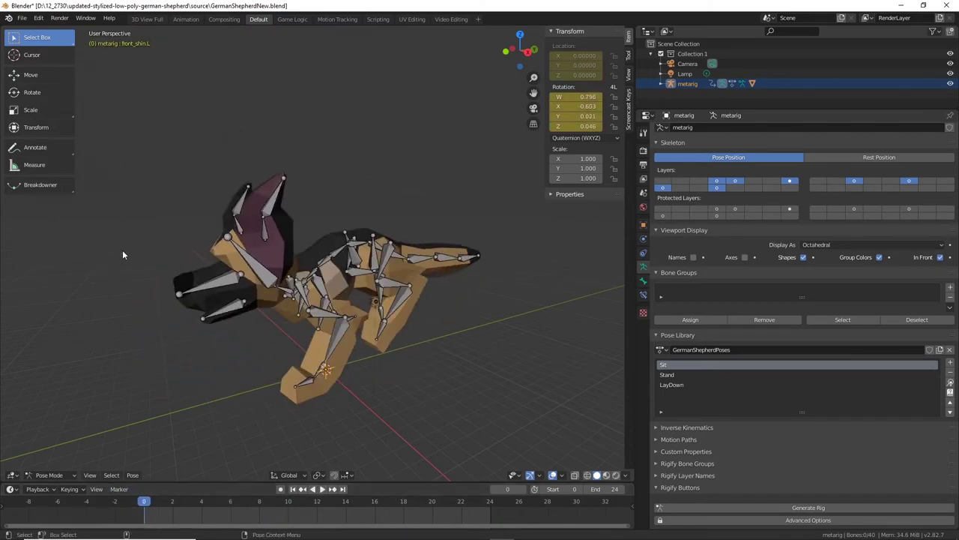
- Examine the German Shepherd's mesh and armature bones from several angles and up close
middle_click_drag(514, 365, 270, 208)
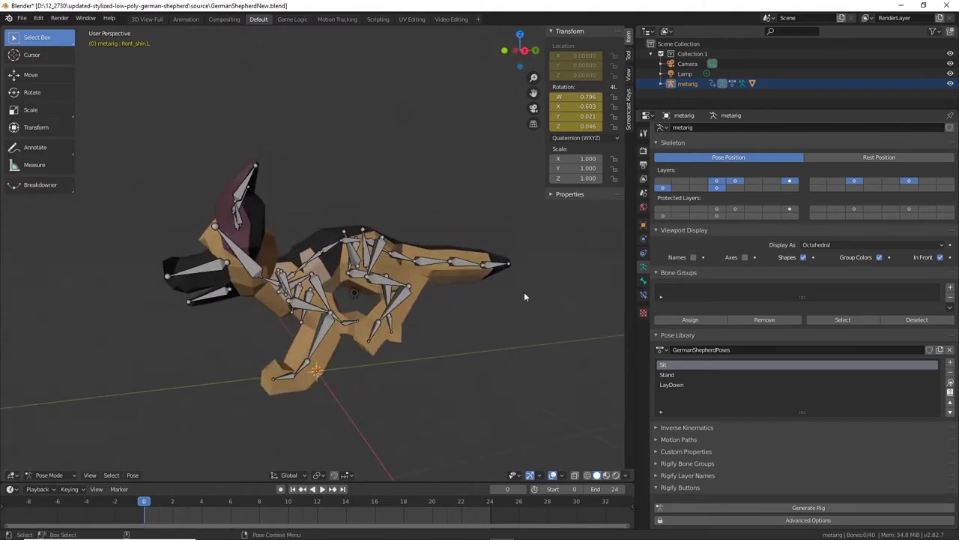
middle_click_drag(525, 297, 427, 365)
middle_click_drag(502, 347, 6, 353)
middle_click_drag(319, 350, 191, 351)
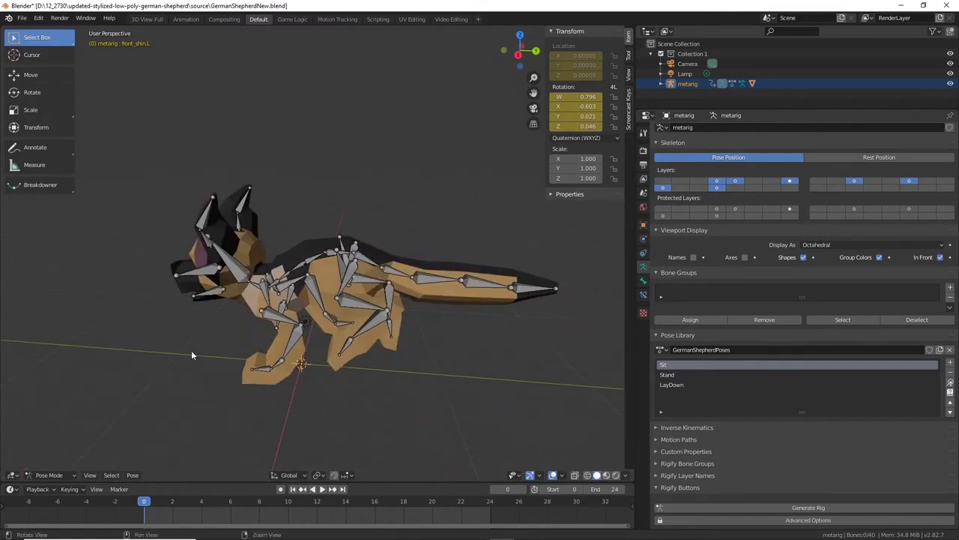
scroll(750, 225, "up", 1)
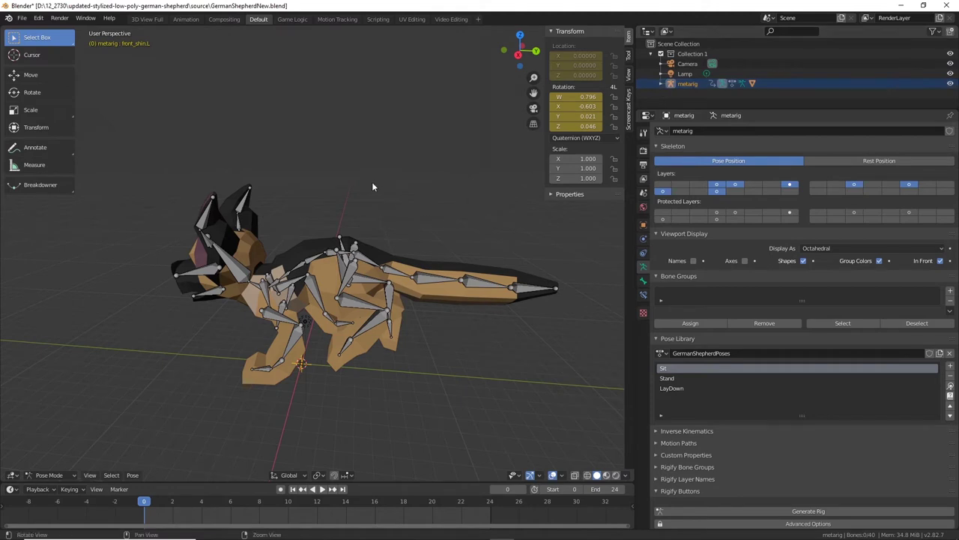
middle_click_drag(371, 183, 414, 175)
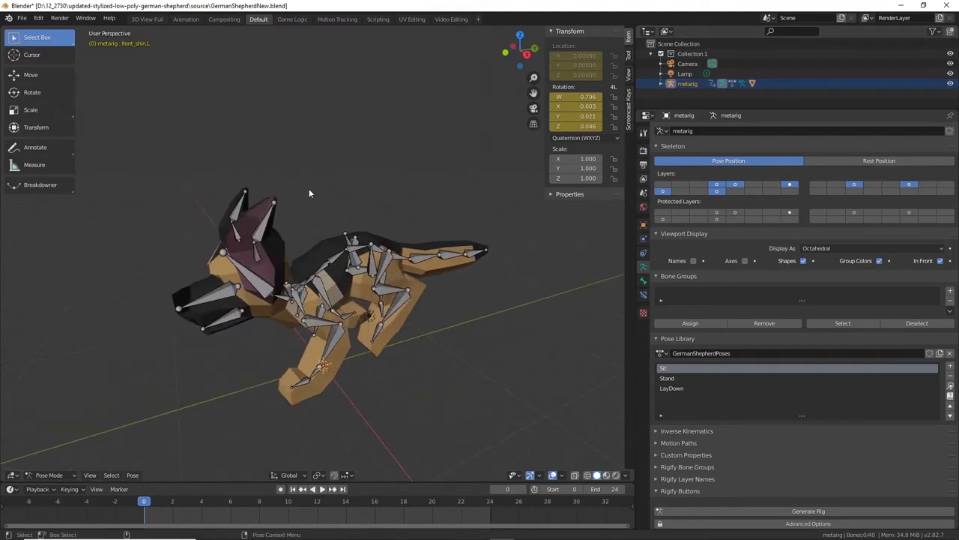
middle_click_drag(309, 193, 308, 176)
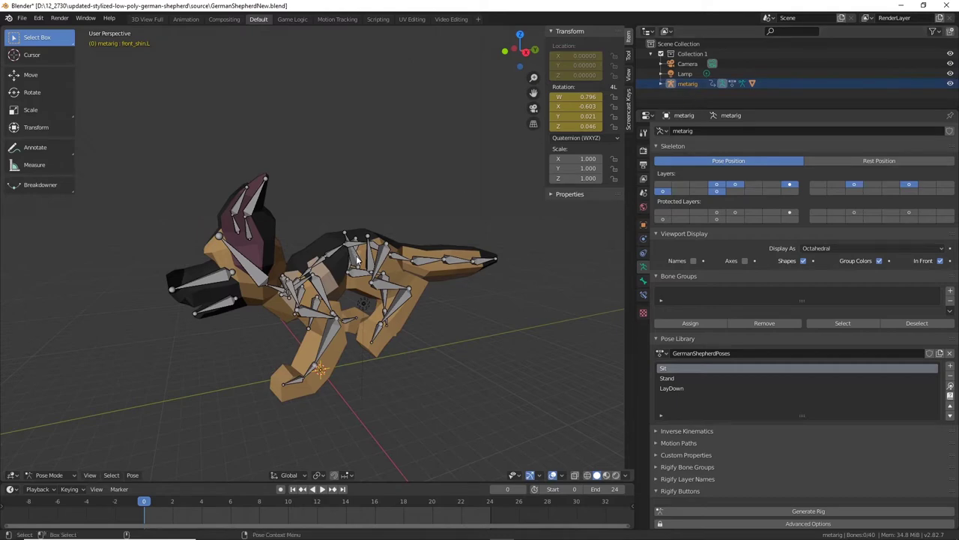
scroll(357, 260, "up", 5)
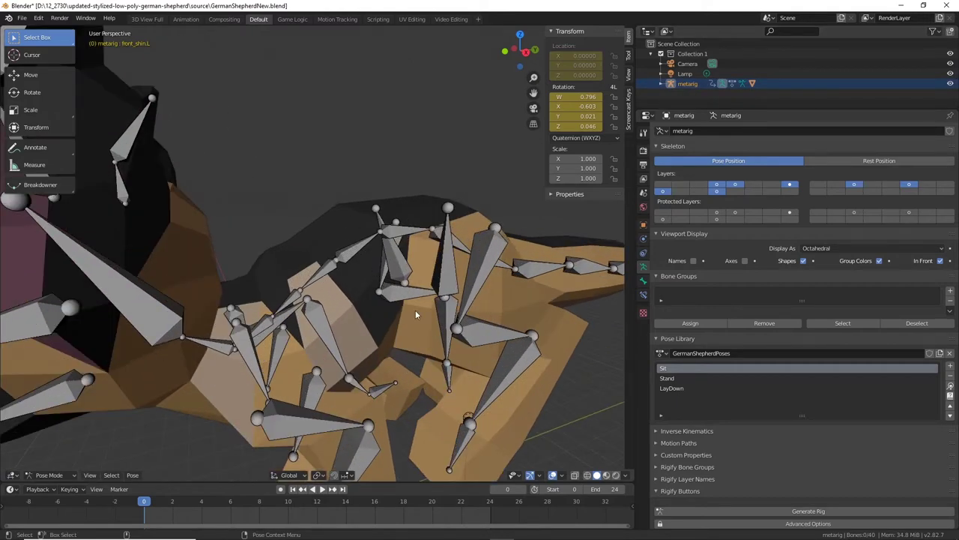
scroll(416, 310, "down", 5)
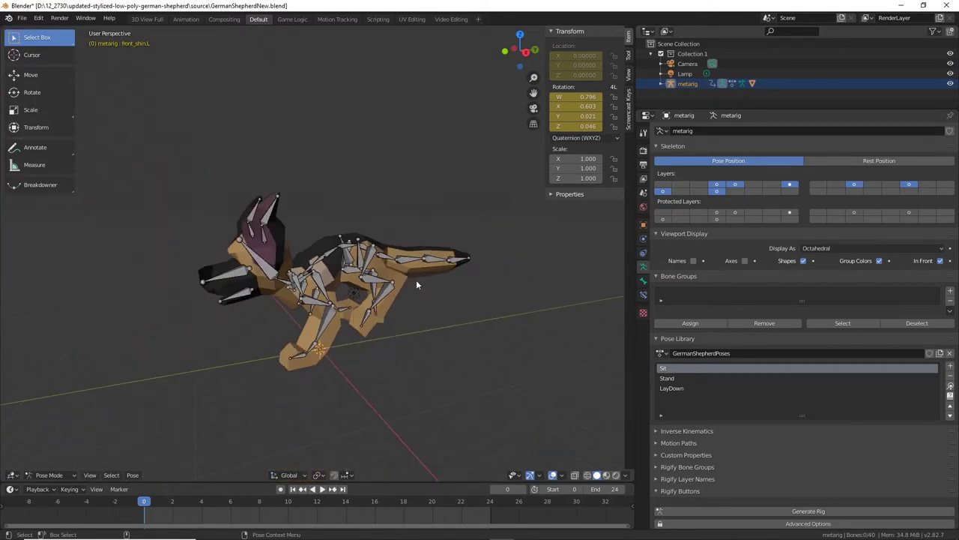
- Select the whole metarig hierarchy and set up an FBX export limited to selected objects
right_click(684, 83)
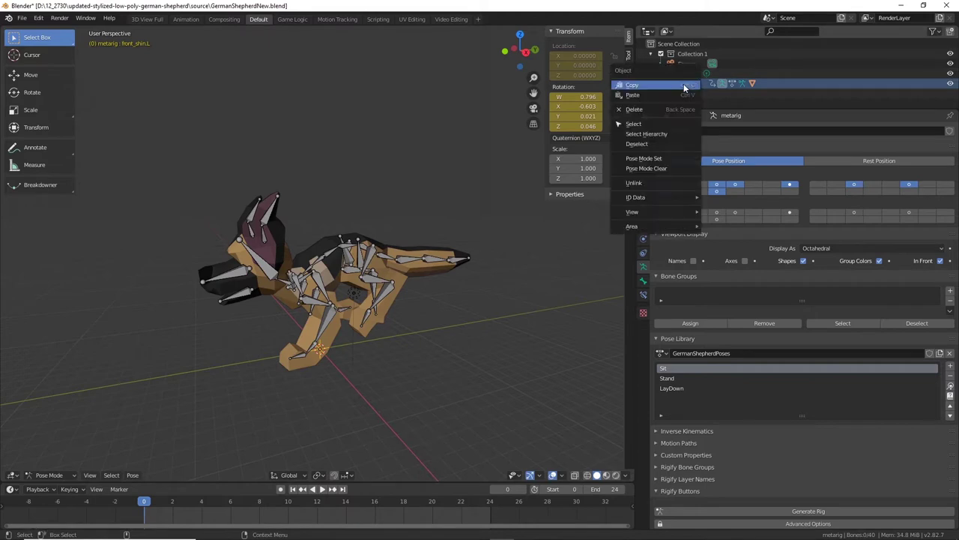
left_click(653, 134)
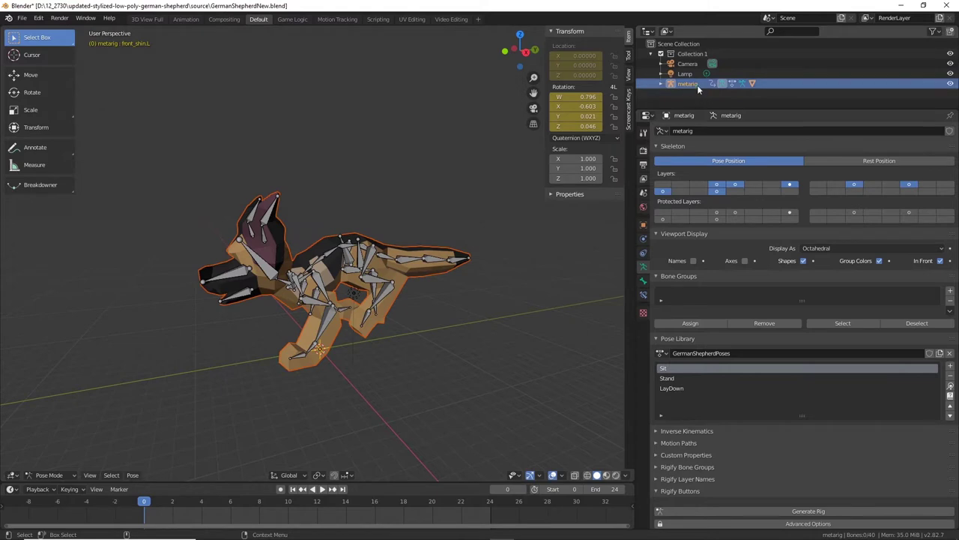
left_click(22, 18)
mouse_move(51, 166)
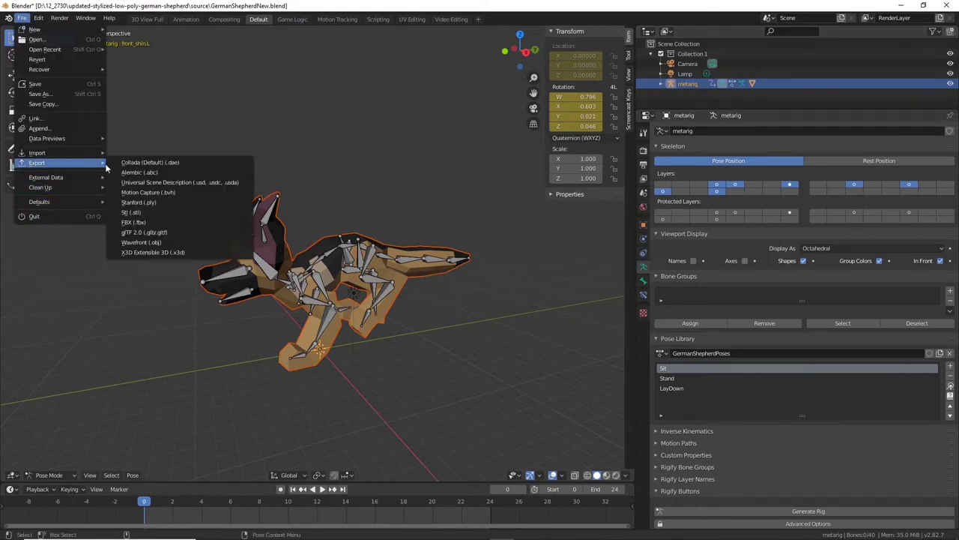
left_click(135, 223)
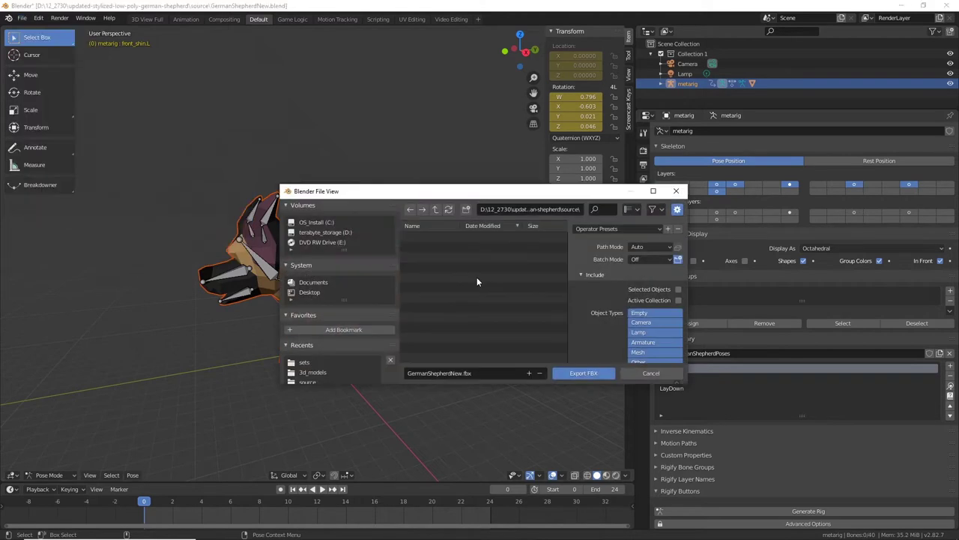
left_click(677, 288)
- Turn off Add Leaf Bones in the FBX armature options and review the Bake Animation settings
scroll(604, 297, "down", 4)
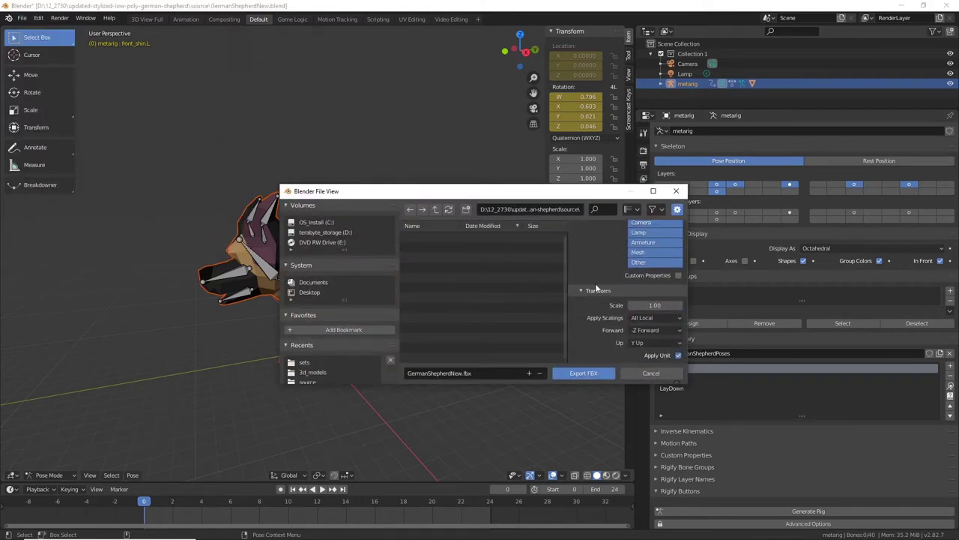
scroll(596, 286, "down", 2)
left_click(582, 333)
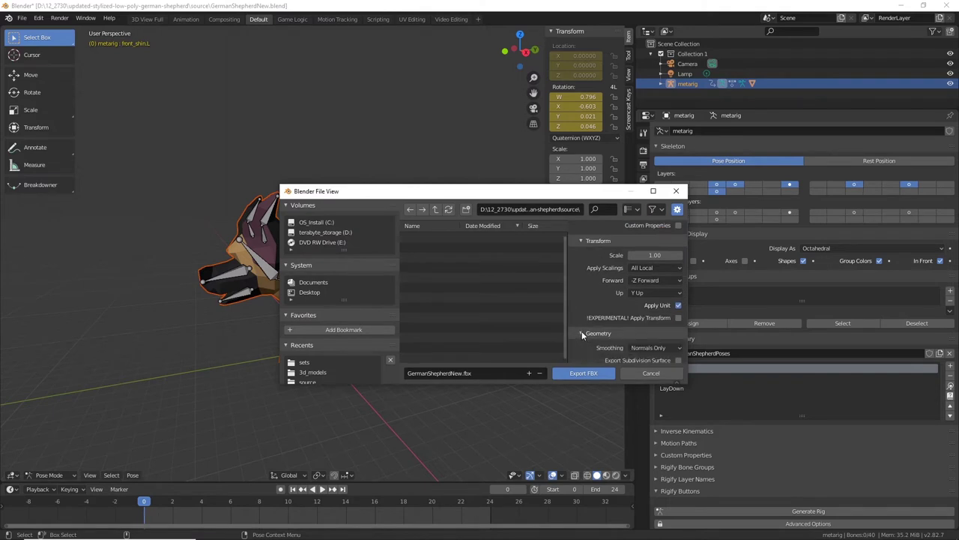
scroll(582, 331, "down", 2)
scroll(583, 327, "up", 2)
left_click(581, 333)
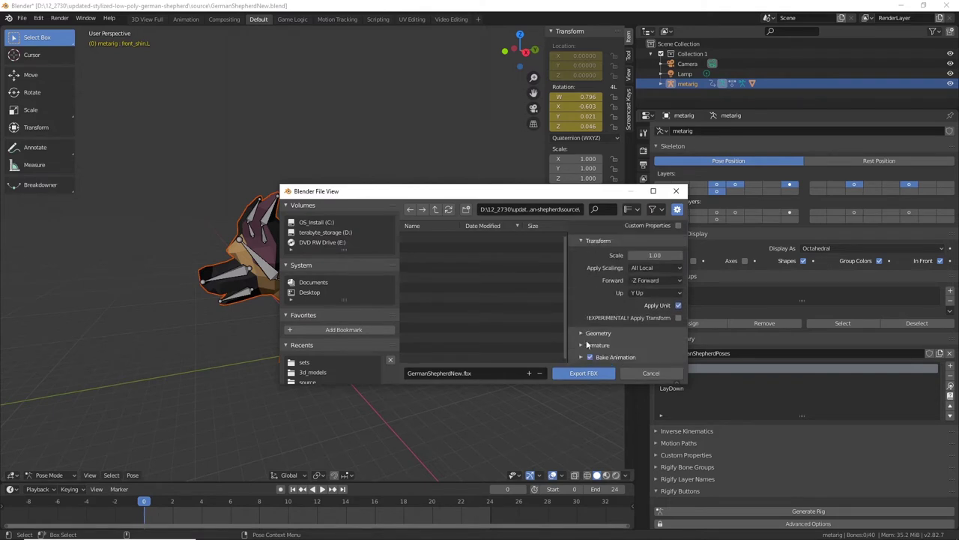
left_click(584, 345)
scroll(606, 313, "down", 3)
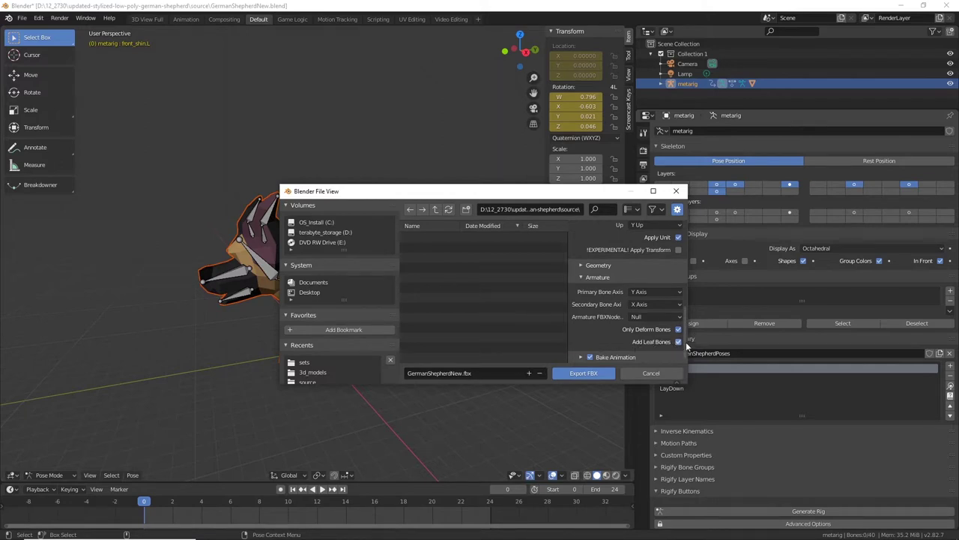
left_click(679, 342)
left_click(581, 358)
scroll(605, 314, "down", 3)
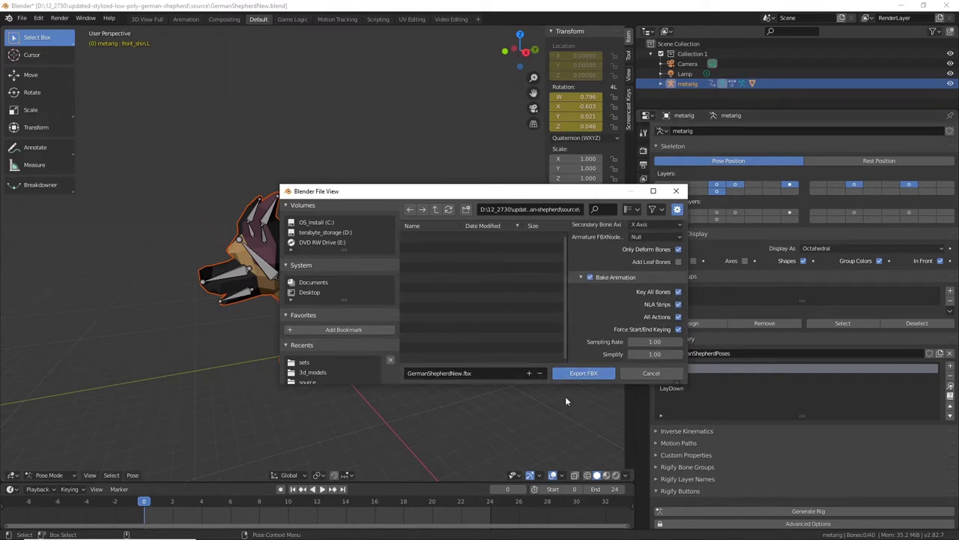
- Cancel the FBX export and close Blender without saving the changes to GermanShepherdNew
left_click(670, 373)
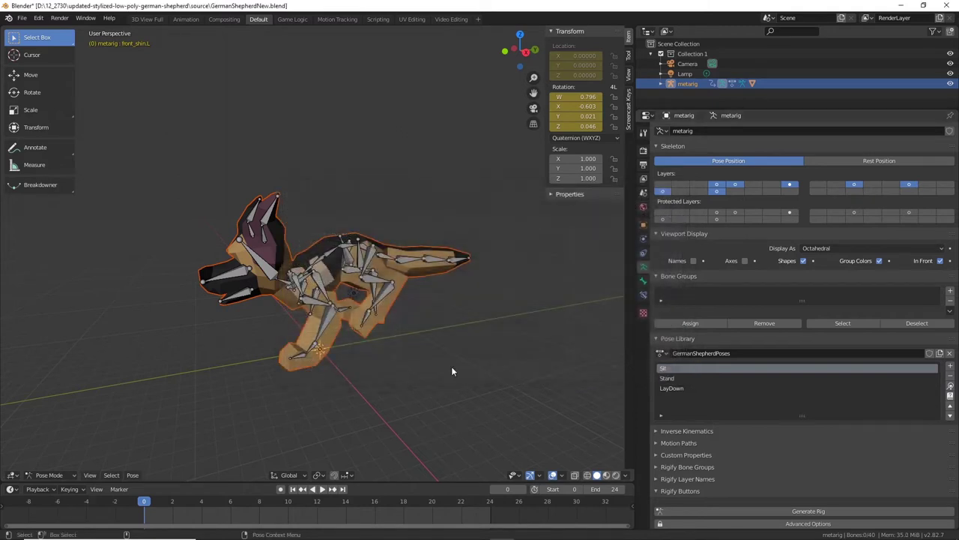
left_click(946, 6)
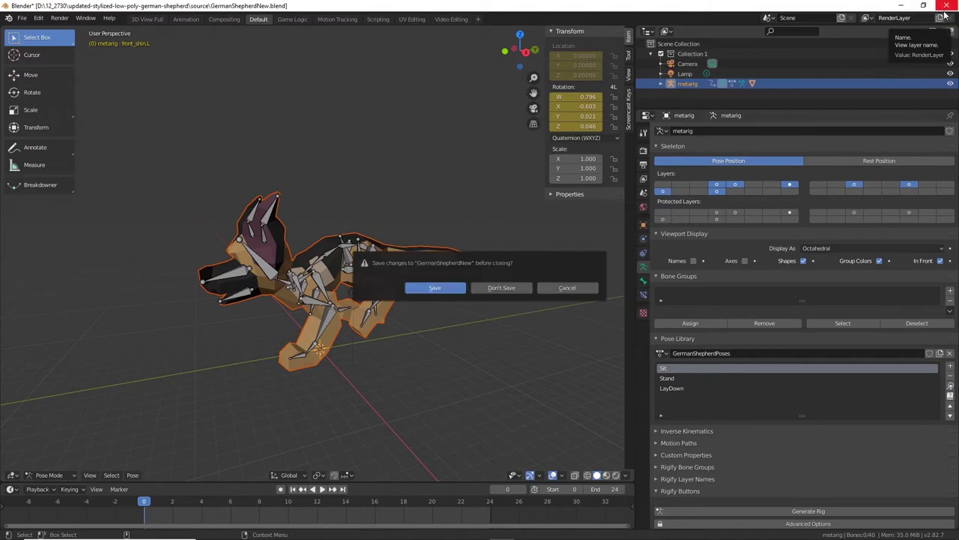
left_click(503, 288)
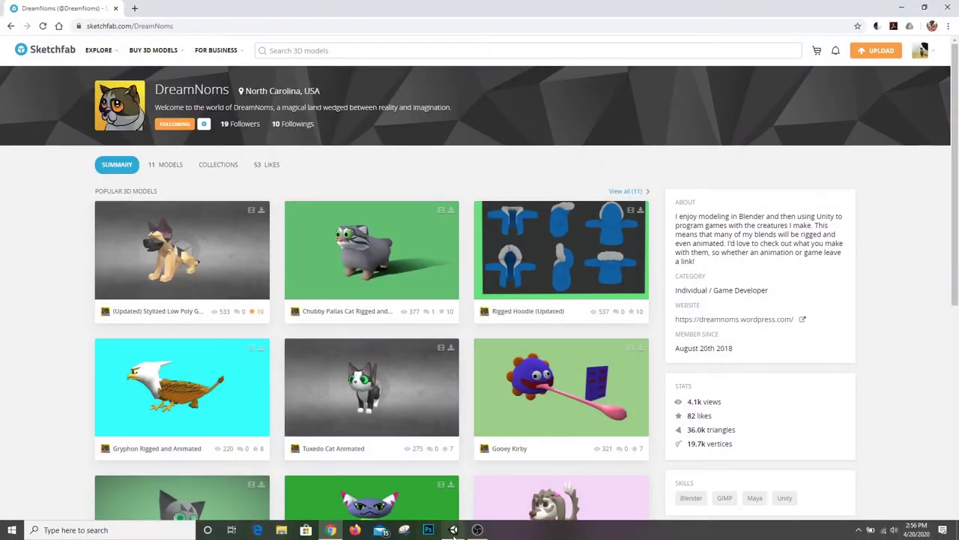
- Switch to Unity, select the GermanShepherdNew model in the characters folder and check its rig's Generic Animation Type
left_click(453, 530)
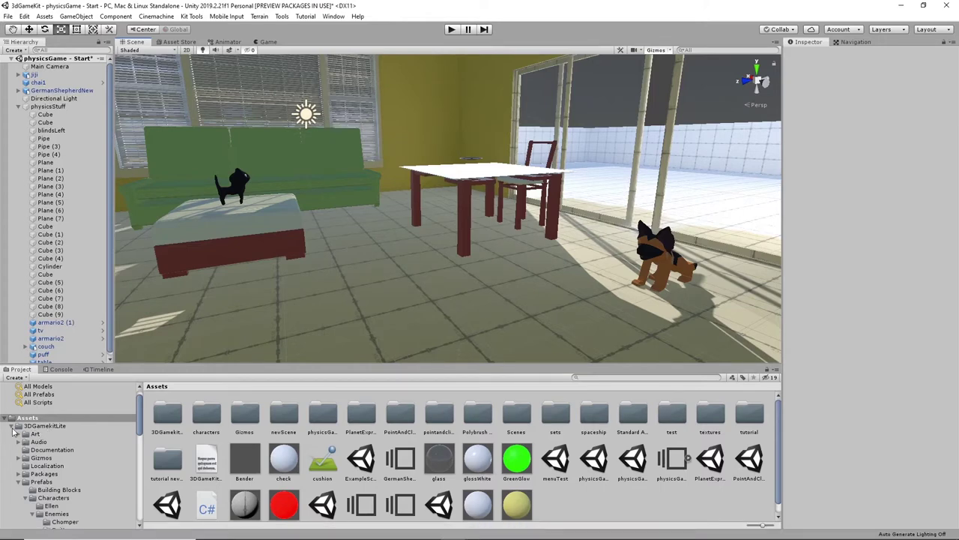
double_click(207, 415)
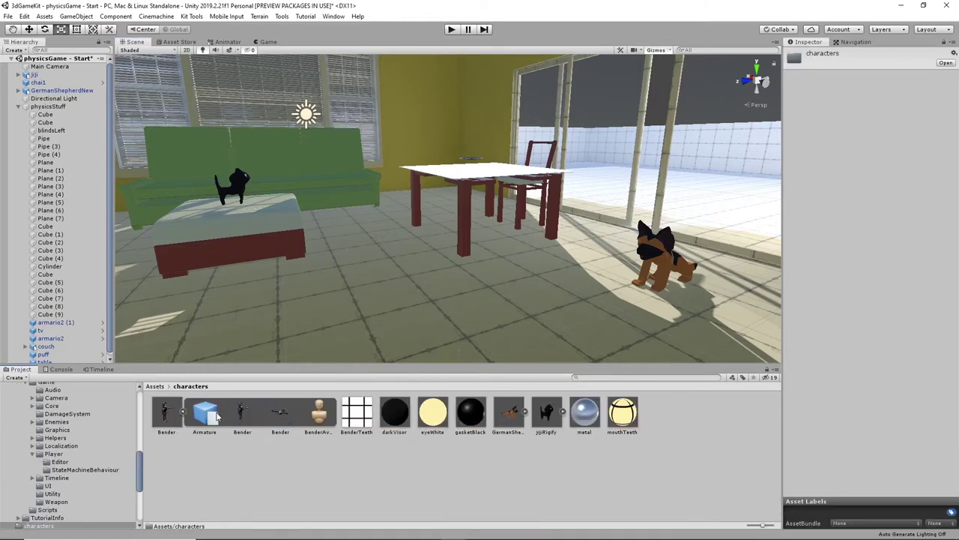
left_click(510, 411)
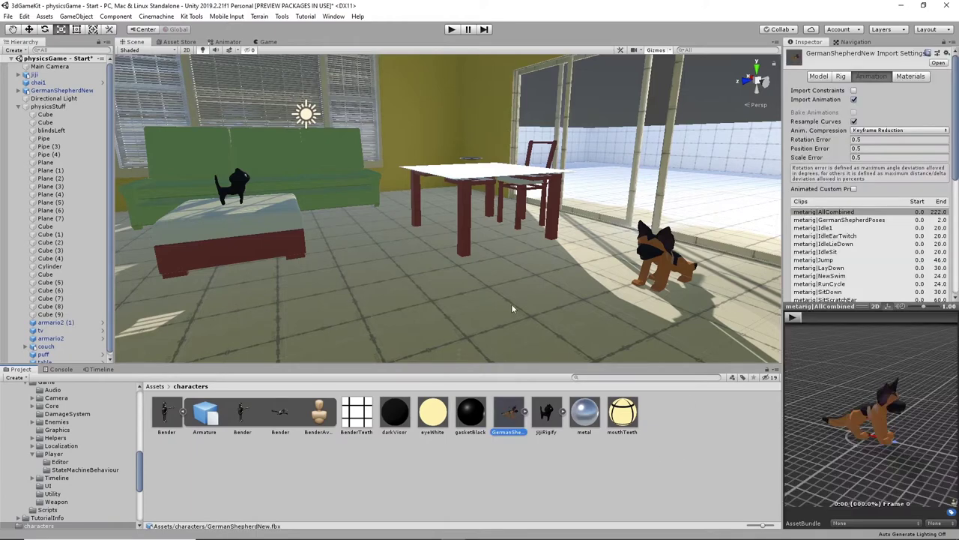
left_click(843, 77)
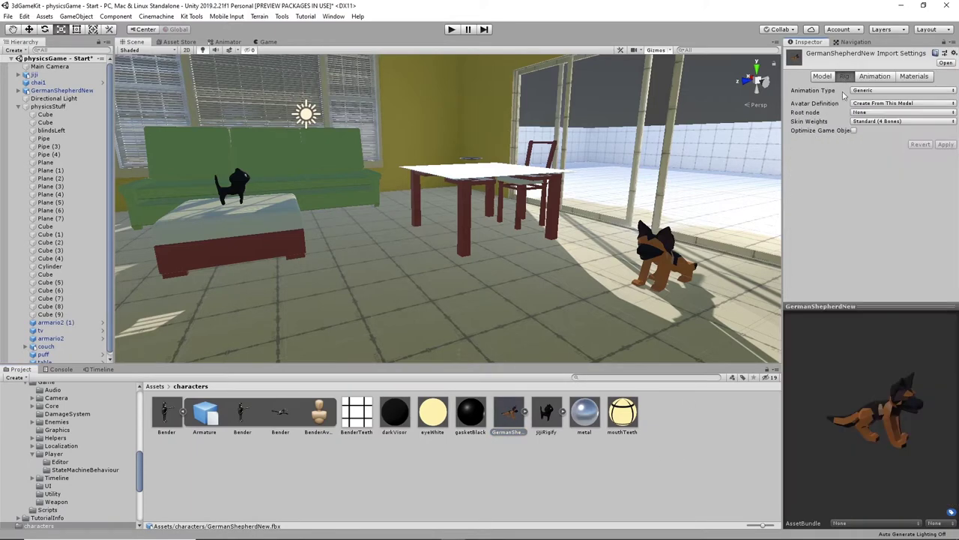
left_click(899, 91)
left_click(899, 90)
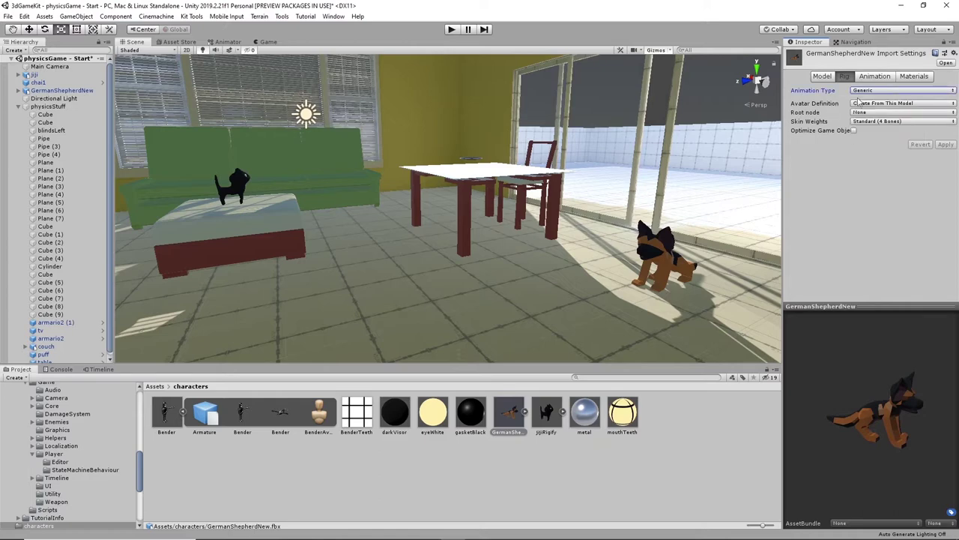
- Review the animation import settings and clip list of the GermanShepherdNew model
left_click(875, 77)
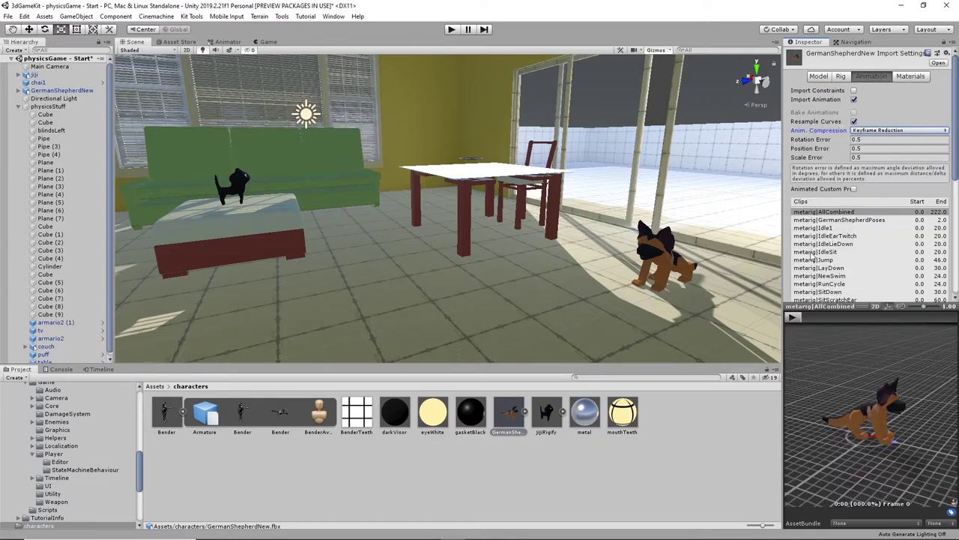
scroll(813, 258, "down", 5)
scroll(842, 148, "up", 4)
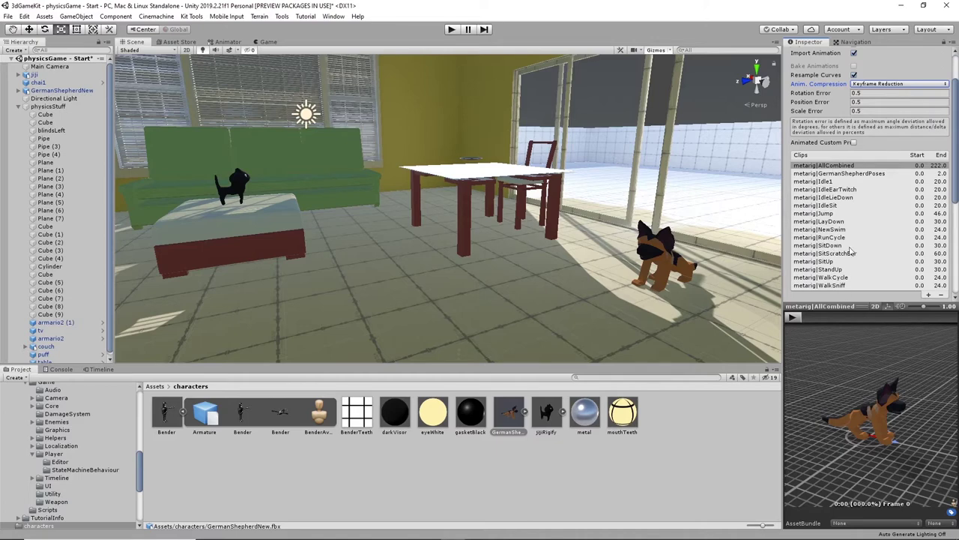
scroll(899, 251, "down", 5)
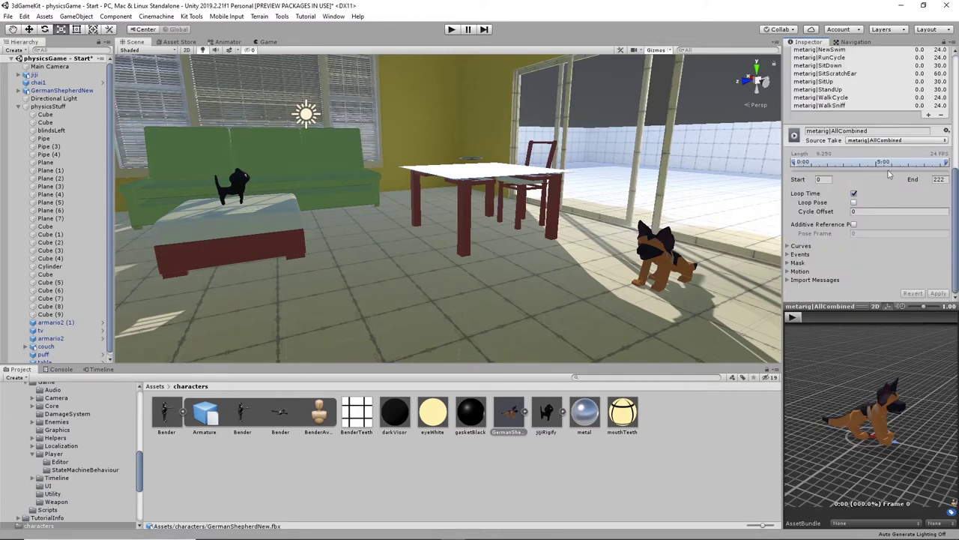
scroll(890, 174, "up", 3)
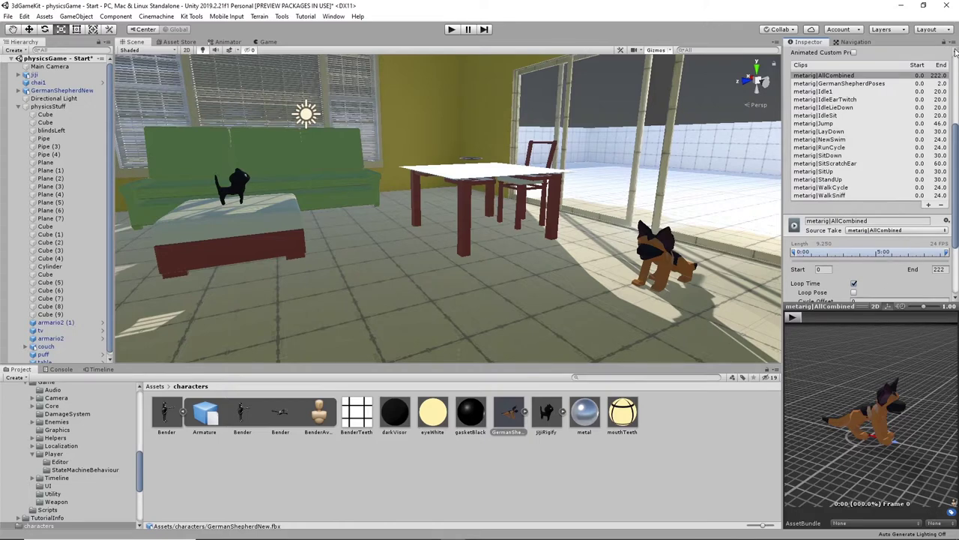
scroll(945, 150, "up", 4)
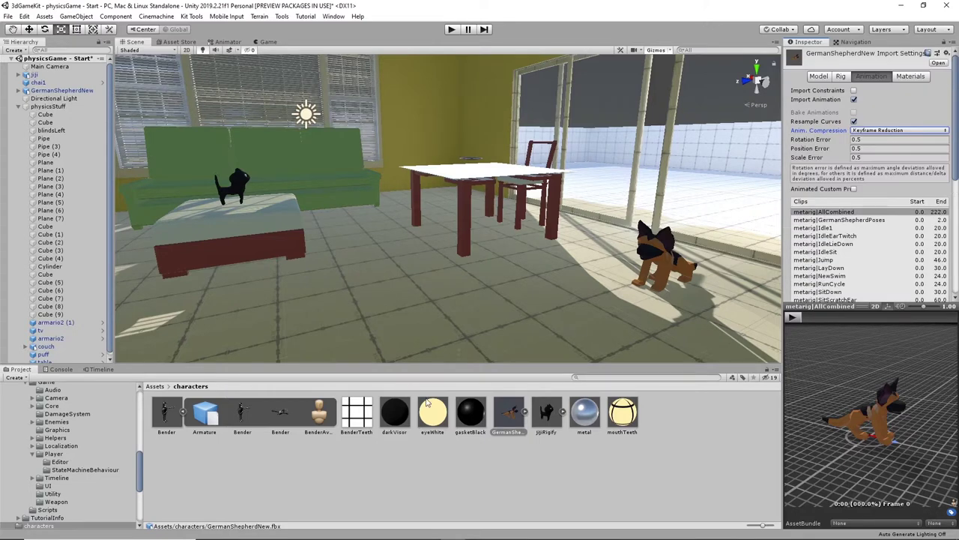
- Expand the GermanShepherdNew asset's contents and bring up its GermanShepherdPoses clip in the import settings
left_click(526, 415)
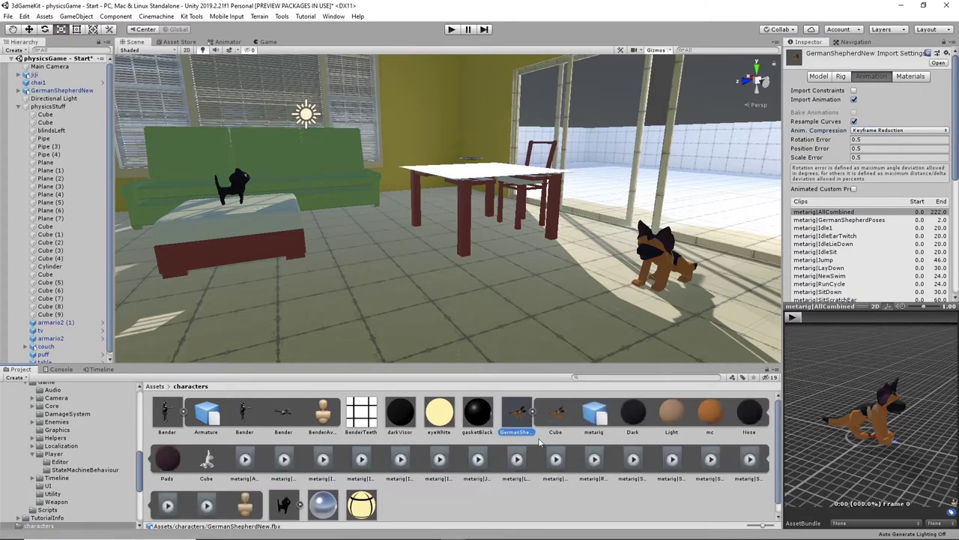
left_click(284, 461)
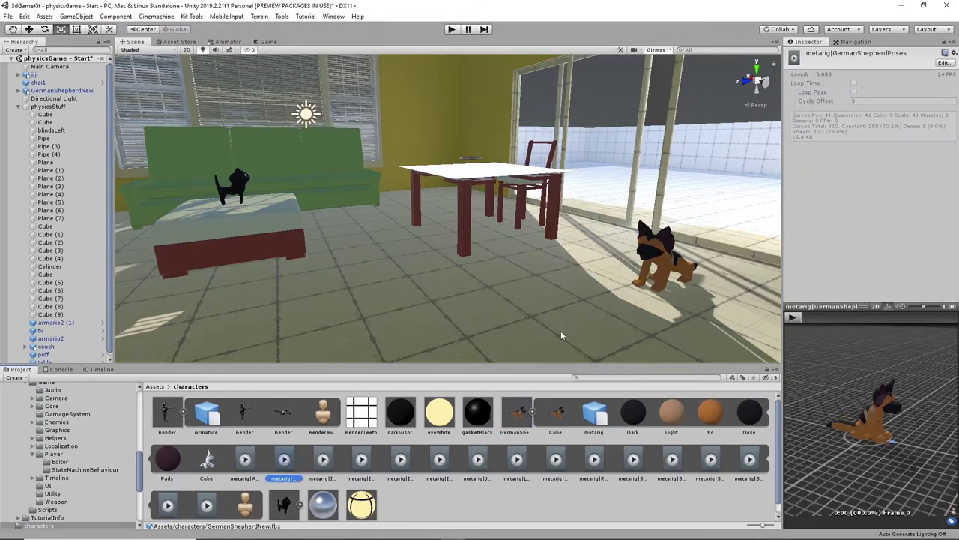
left_click(945, 63)
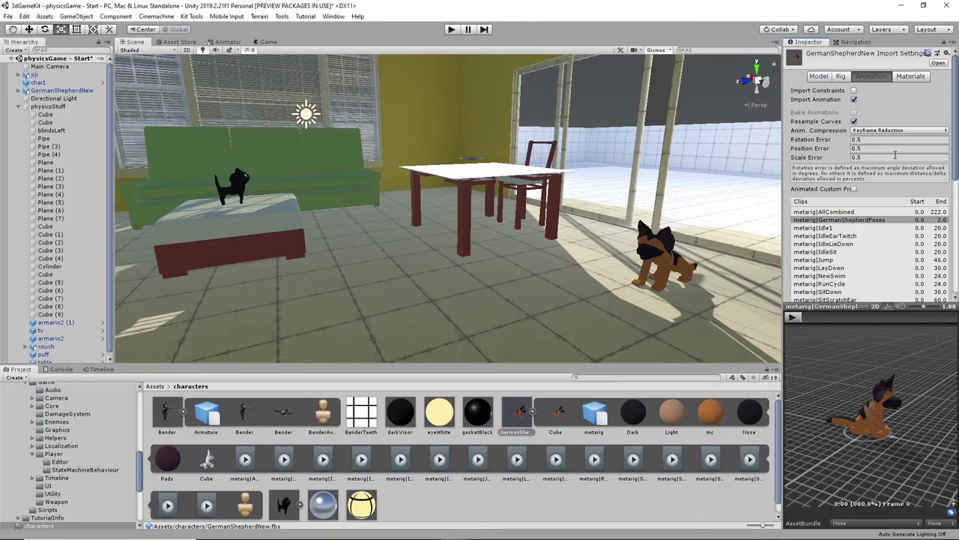
scroll(895, 154, "down", 5)
scroll(862, 140, "up", 2)
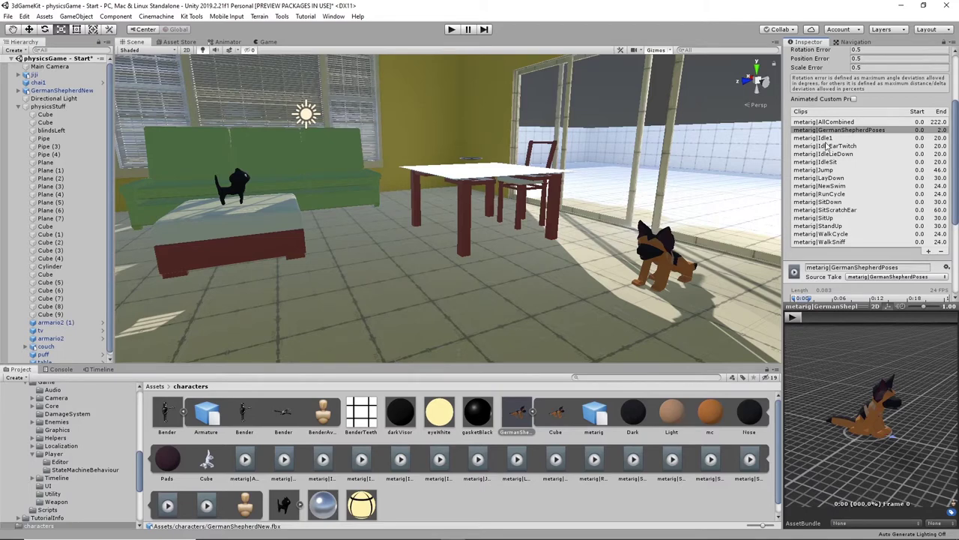
- Inspect the IdleEarTwitch and LayDown clips, checking the Source Take and Loop Time settings of LayDown
left_click(826, 146)
left_click(839, 179)
scroll(836, 247, "down", 5)
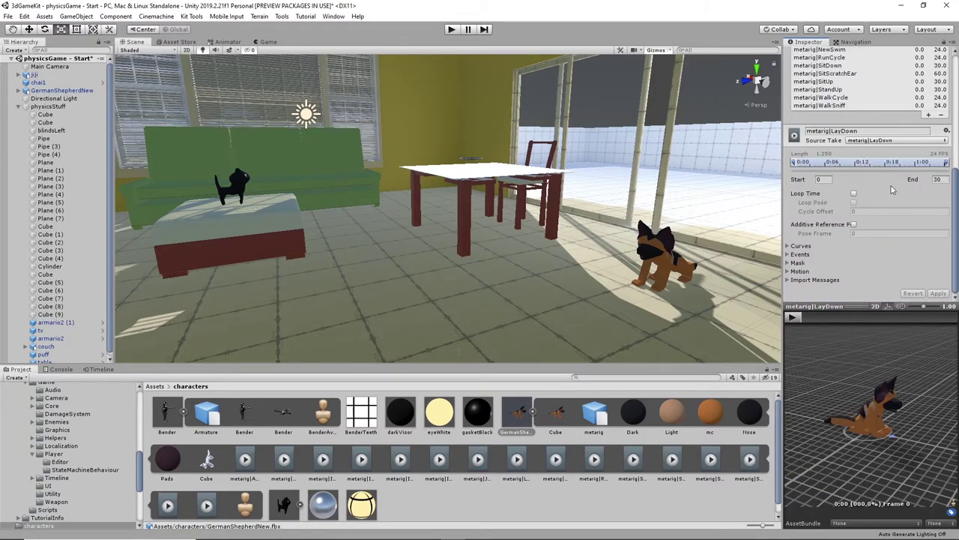
scroll(868, 232, "up", 6)
scroll(861, 196, "down", 4)
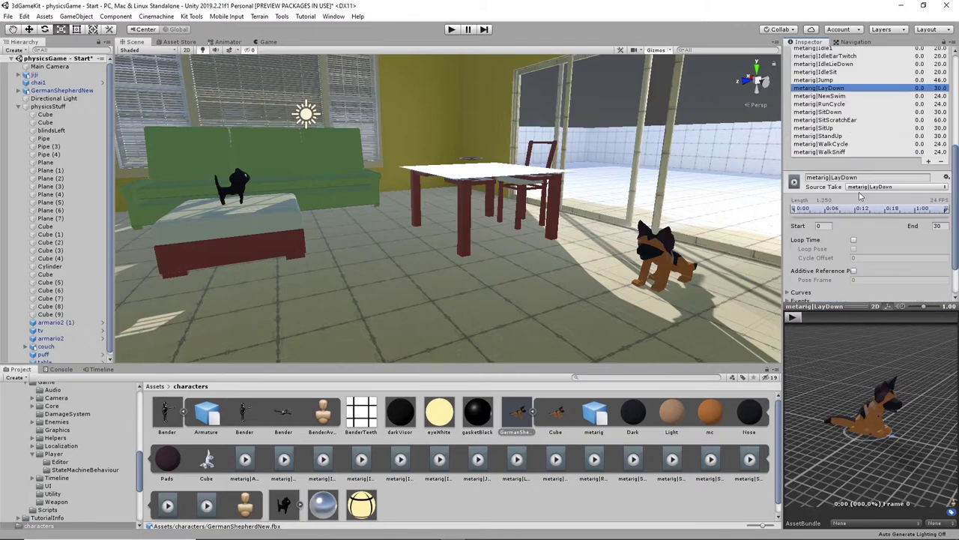
- Check the Loop Time setting of the WalkCycle and IdleLieDown clips, then collapse the GermanShepherdNew asset's contents
left_click(829, 144)
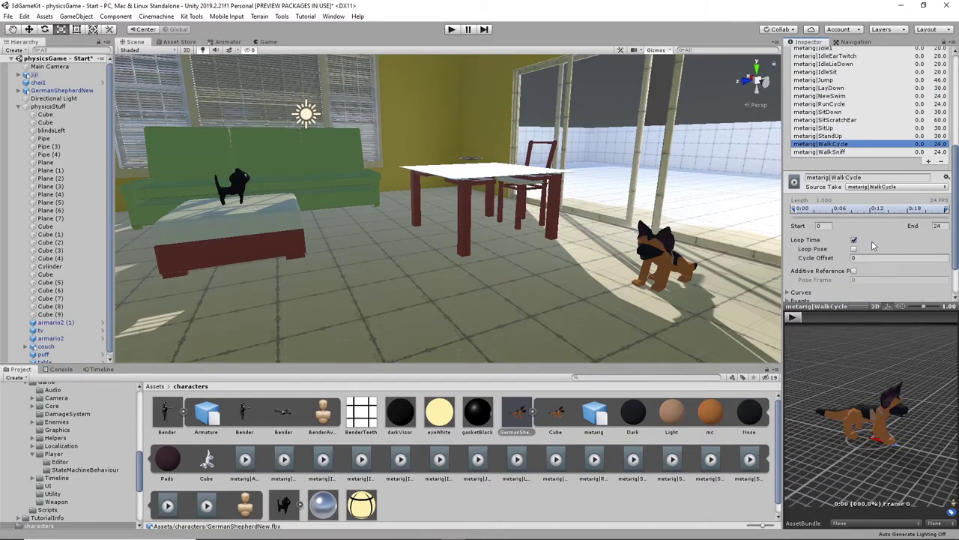
scroll(885, 233, "down", 3)
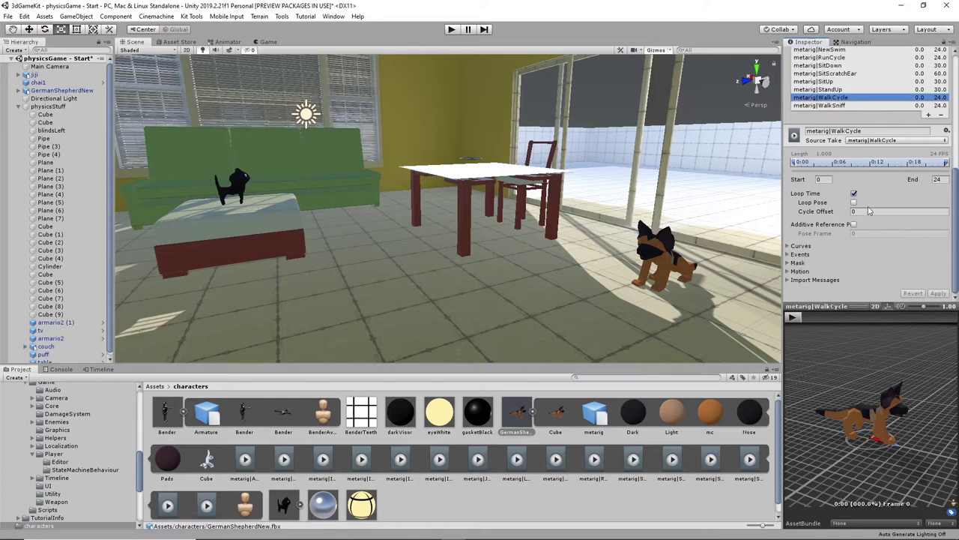
scroll(870, 219, "up", 10)
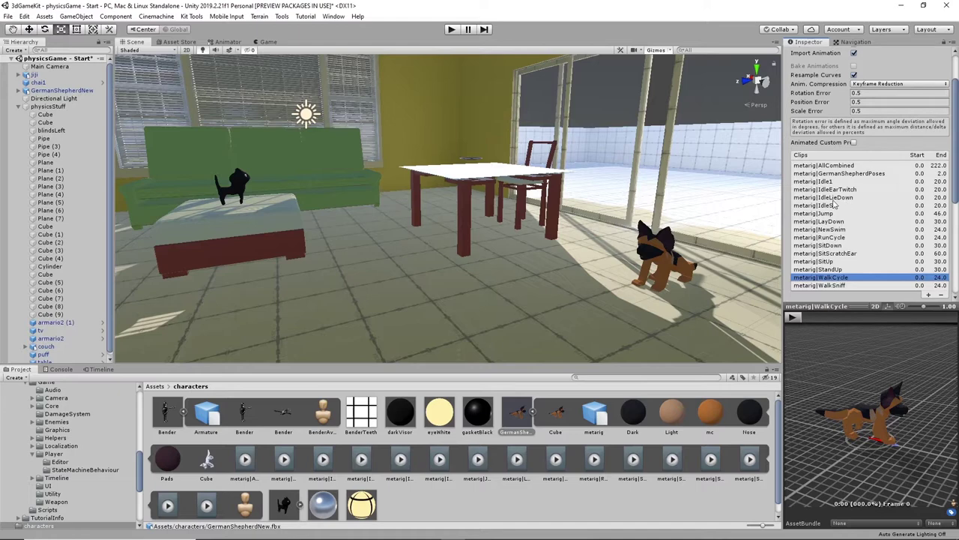
left_click(840, 199)
scroll(877, 252, "down", 10)
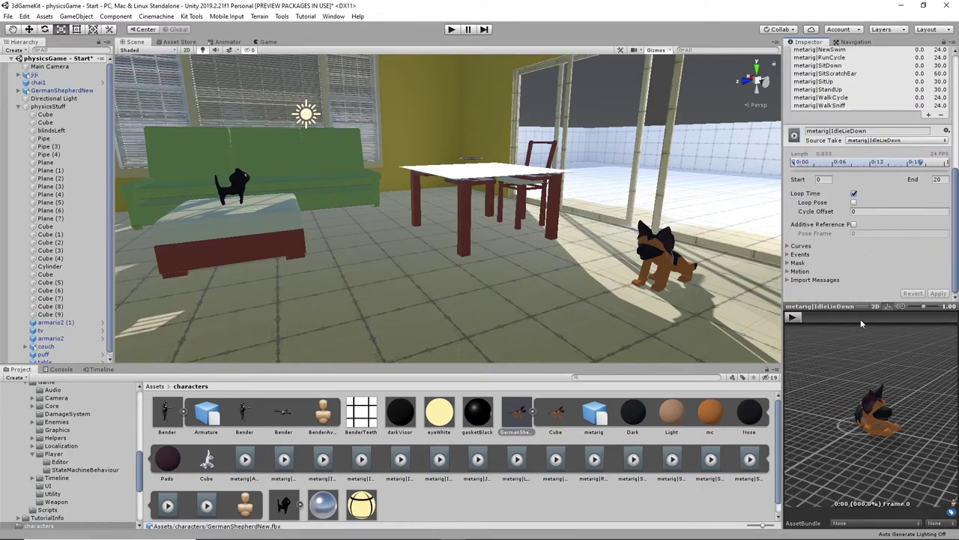
left_click(533, 412)
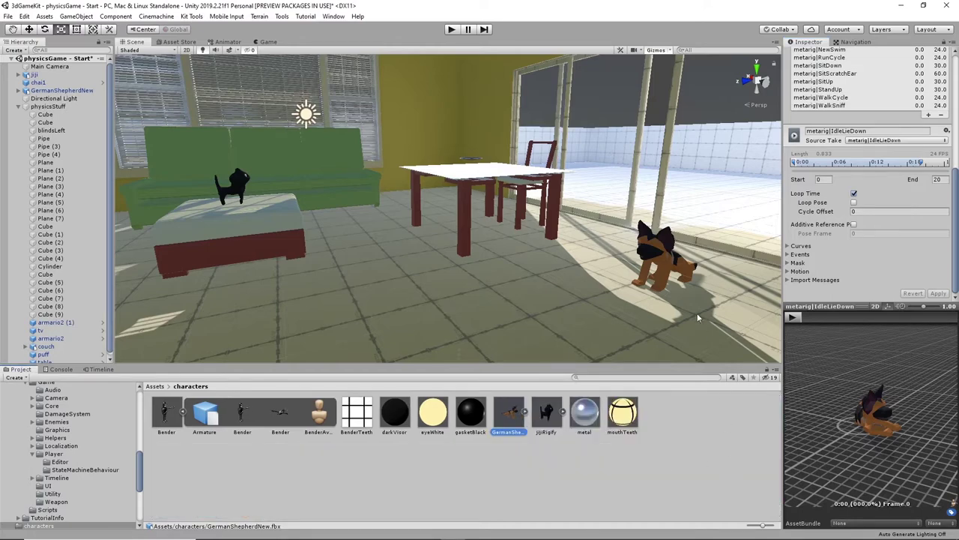
- Examine the black cat standing on the puff from several angles and up close
scroll(694, 238, "up", 1)
left_click_drag(697, 234, 670, 252, "alt")
middle_click_drag(356, 214, 545, 215)
left_click_drag(545, 216, 579, 234, "alt")
middle_click_drag(579, 234, 454, 215)
scroll(447, 218, "up", 5)
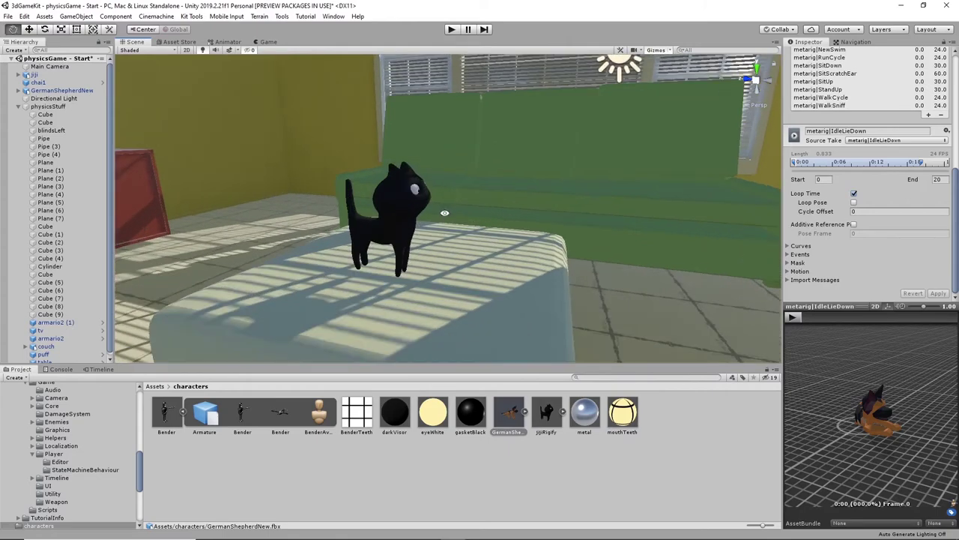
left_click_drag(445, 213, 359, 215, "alt")
middle_click_drag(358, 215, 487, 215)
left_click_drag(488, 215, 620, 215, "alt")
middle_click_drag(560, 213, 599, 231)
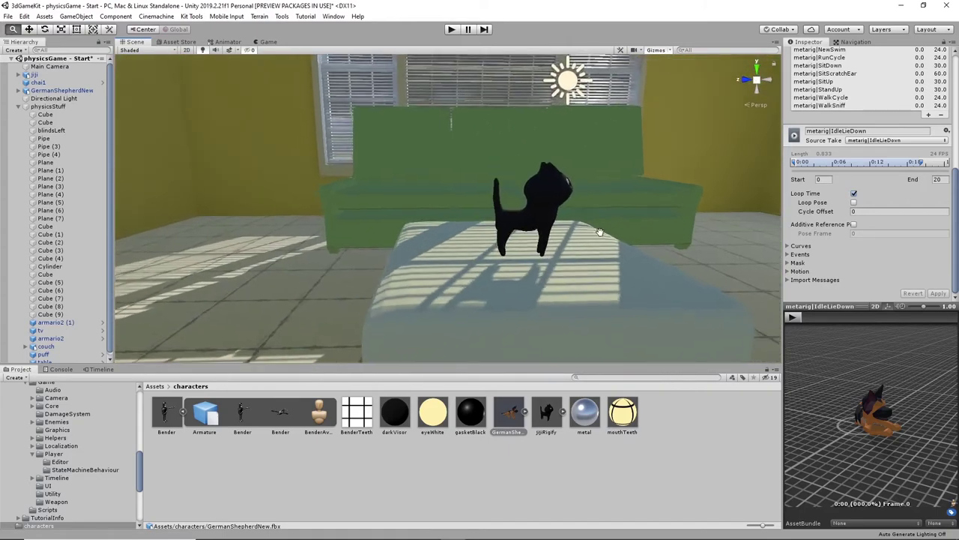
left_click_drag(600, 233, 567, 237)
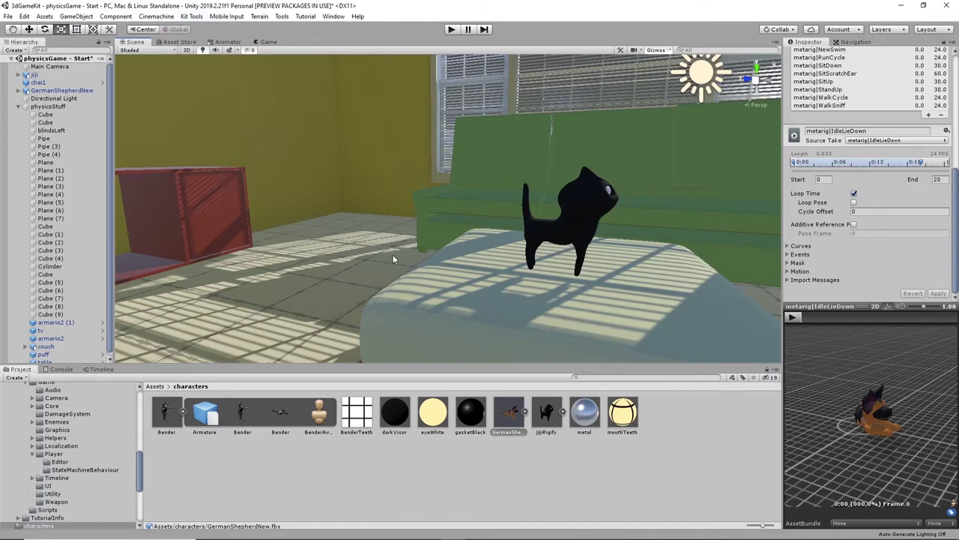
- Survey the whole room and its furniture from outside the walls and from inside
left_click_drag(393, 254, 680, 298, "alt")
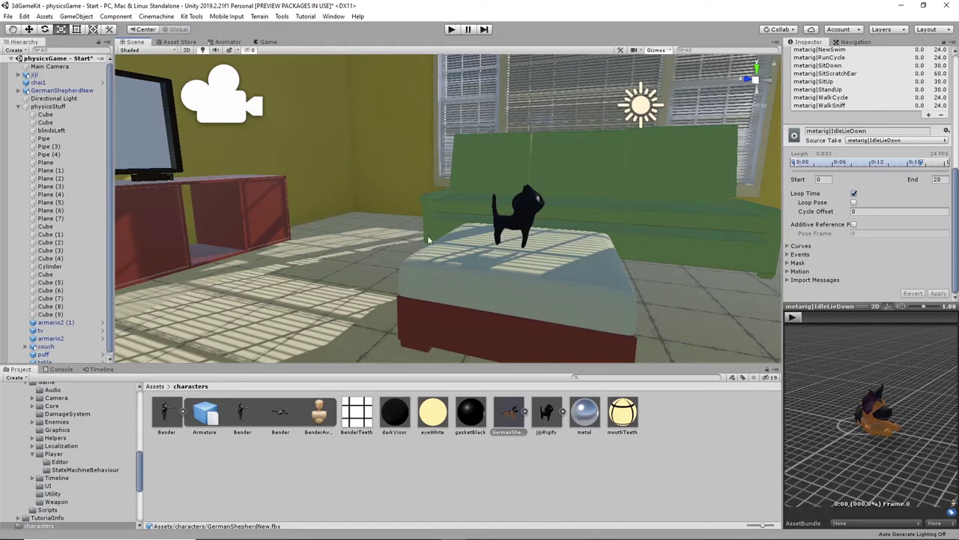
left_click_drag(429, 236, 478, 219, "alt")
scroll(576, 234, "down", 4)
scroll(576, 234, "down", 10)
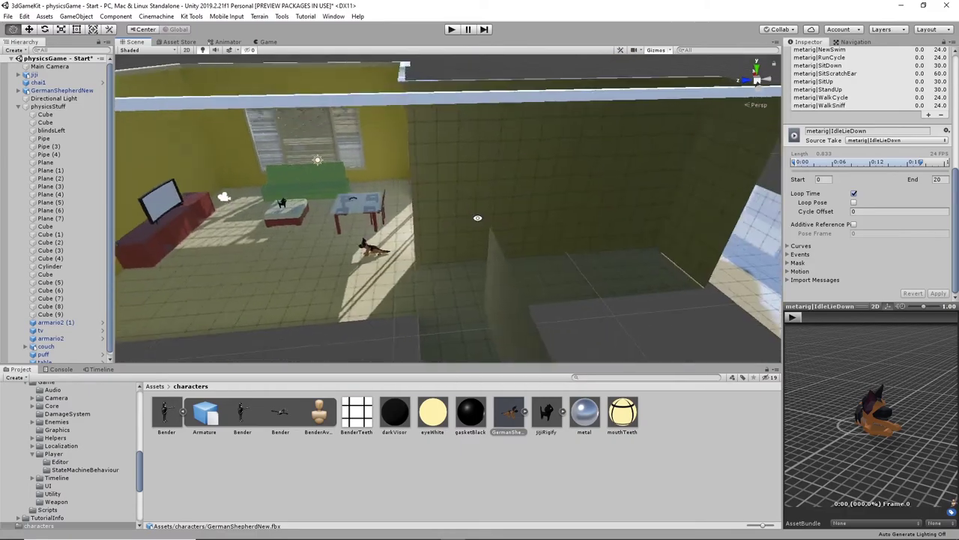
left_click_drag(344, 165, 494, 208, "alt")
right_click_drag(493, 206, 724, 178)
left_click_drag(724, 178, 439, 190, "alt")
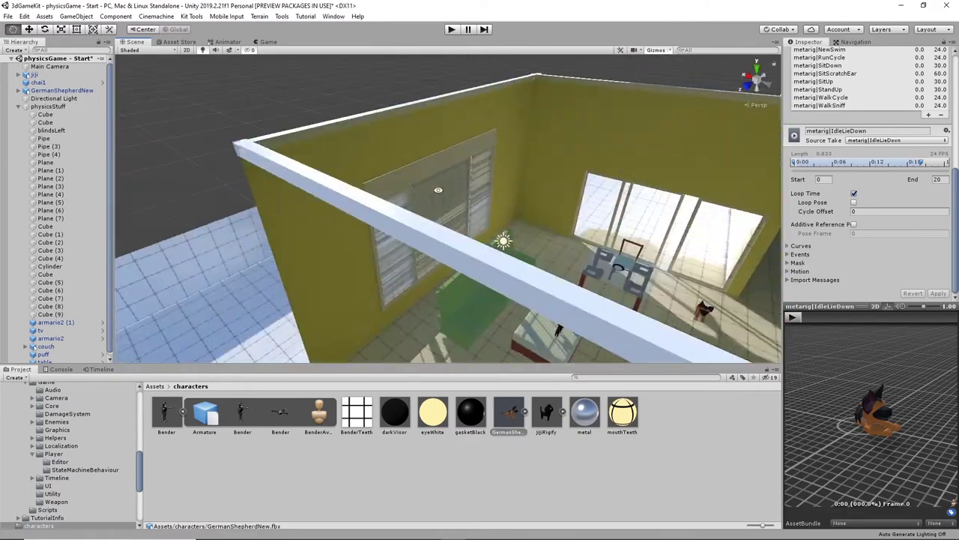
scroll(440, 190, "up", 5)
mouse_move(506, 140)
left_mouse_down("alt")
mouse_move(487, 113)
mouse_move(506, 157)
left_mouse_up("alt")
right_click_drag(504, 156, 664, 140)
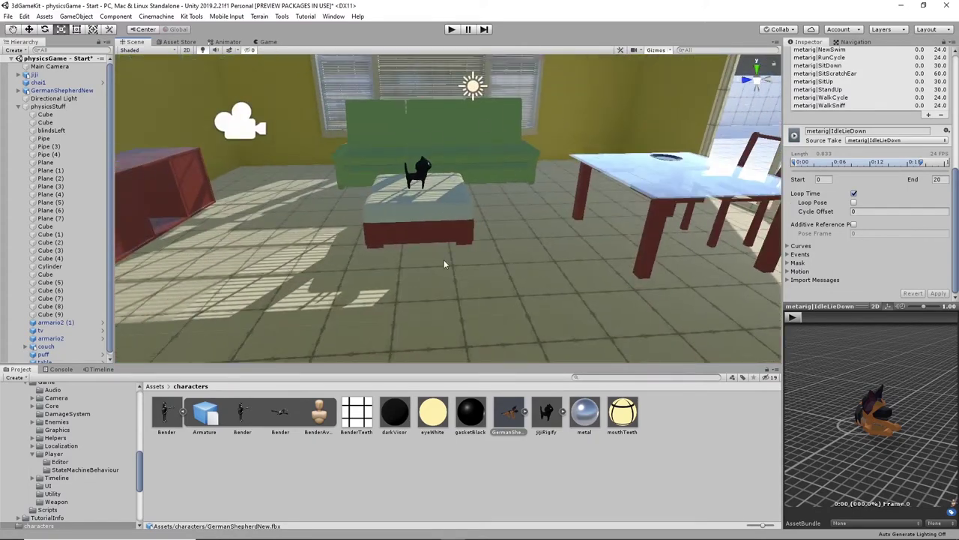
right_click_drag(444, 264, 448, 218)
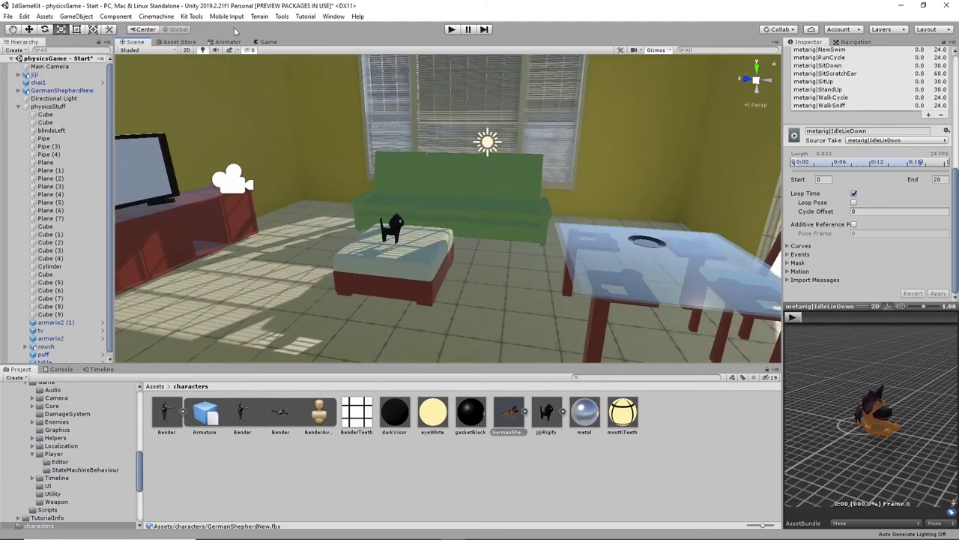
- Look over the available ProBuilder commands, then collapse the physicsStuff group in the hierarchy
left_click(282, 16)
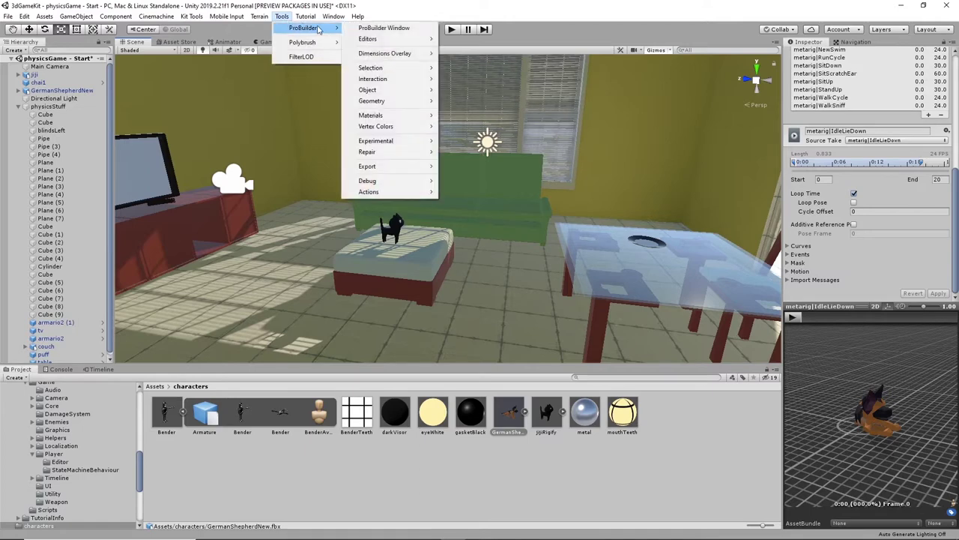
left_click(599, 32)
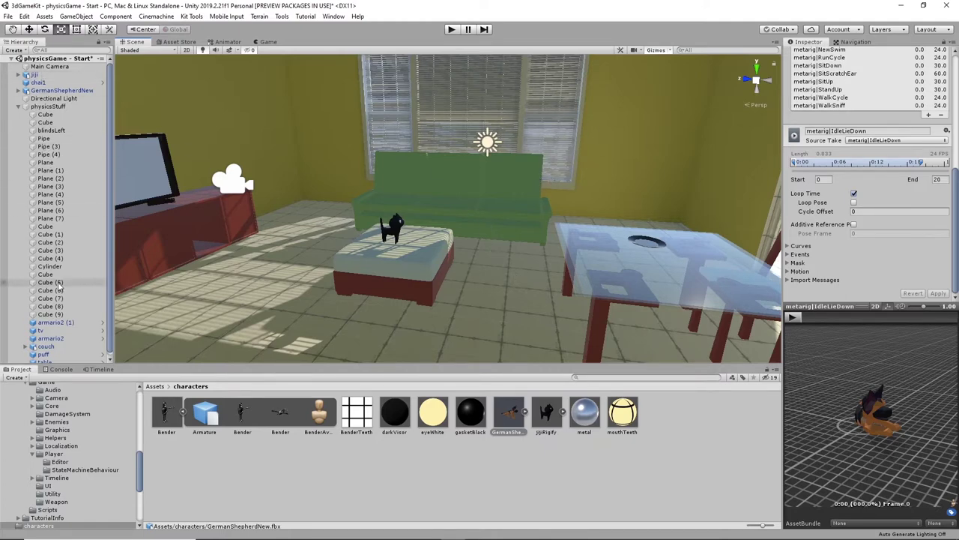
left_click(17, 108)
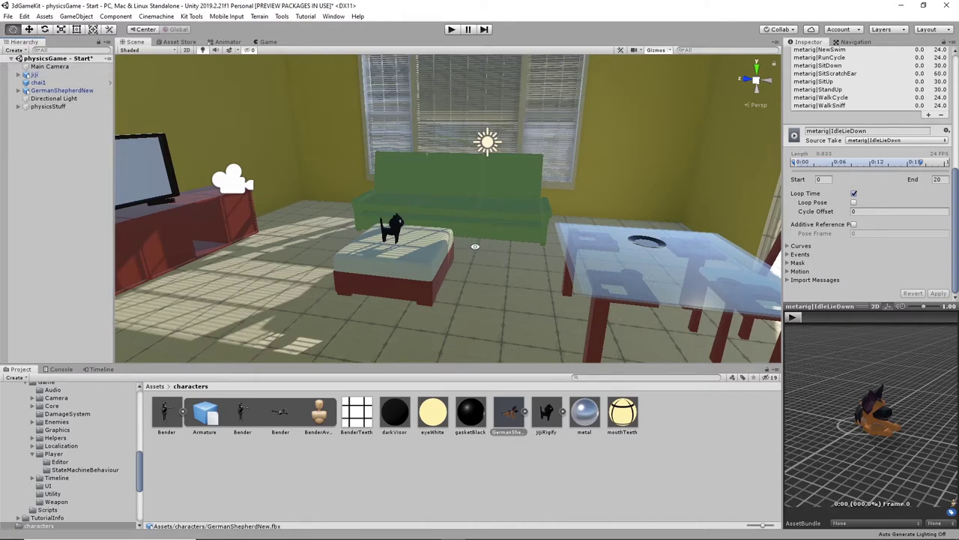
- Open the Standard Assets folder among the project's assets
left_click_drag(475, 246, 401, 224, "alt")
scroll(401, 224, "up", 3)
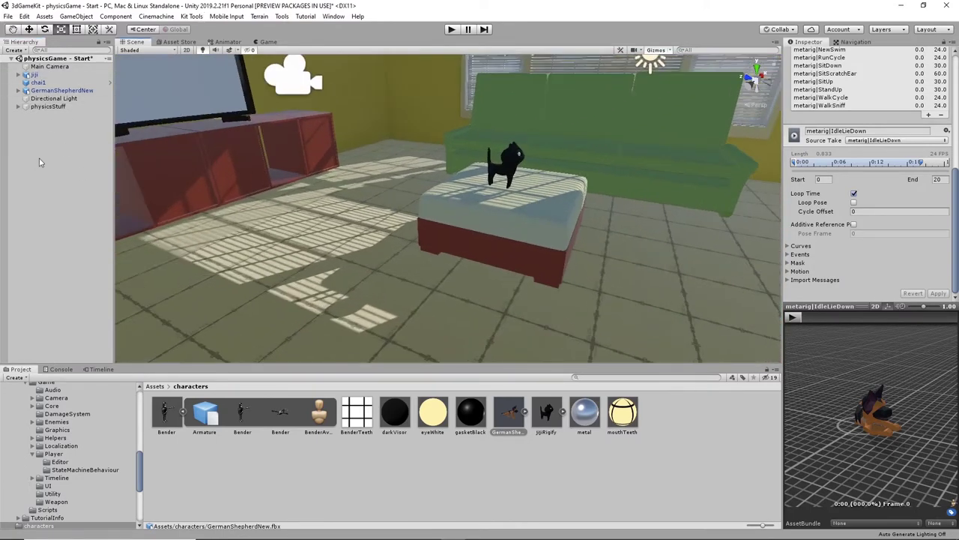
scroll(48, 486, "down", 5)
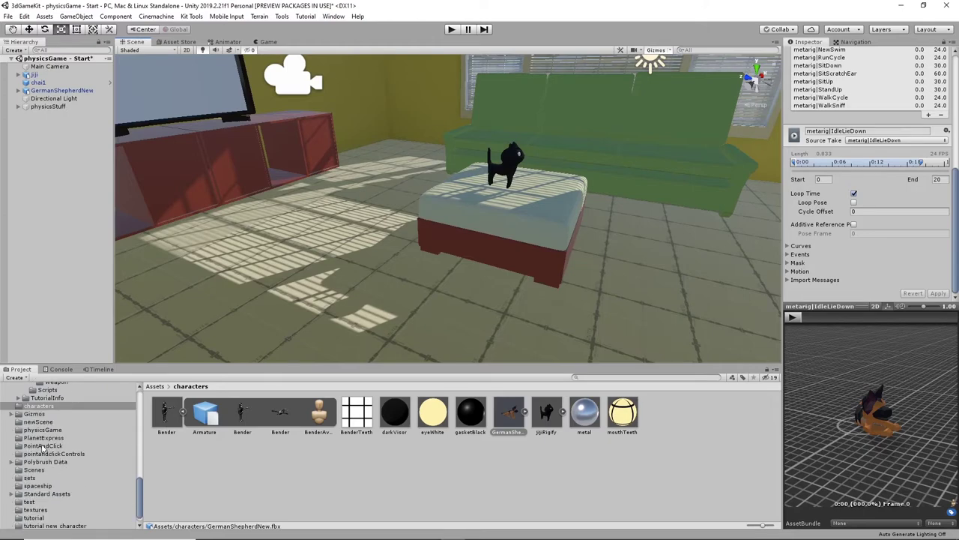
left_click(24, 495)
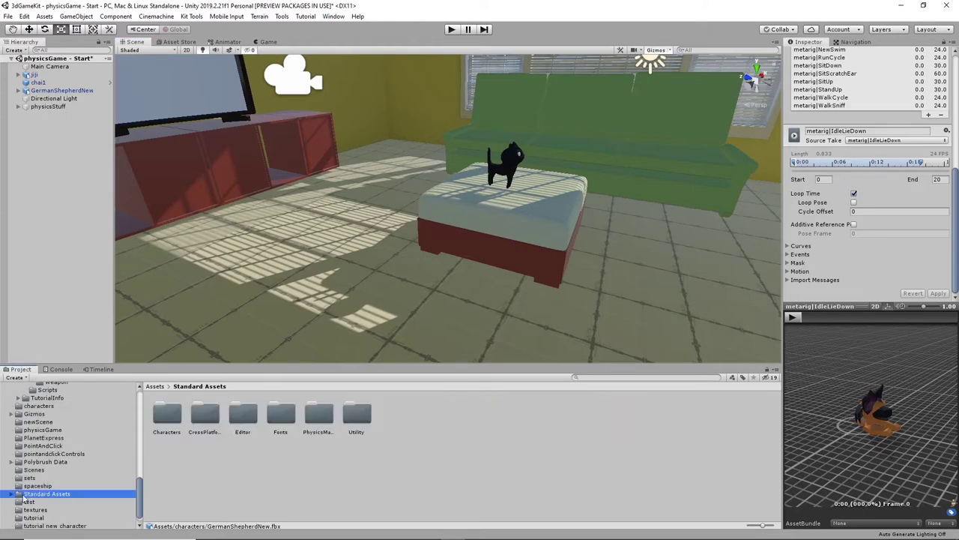
- Place the ThirdPersonController prefab from the Standard Assets ThirdPersonCharacter folder on the floor beside the puff
left_click(11, 494)
scroll(45, 465, "down", 3)
left_click(26, 412)
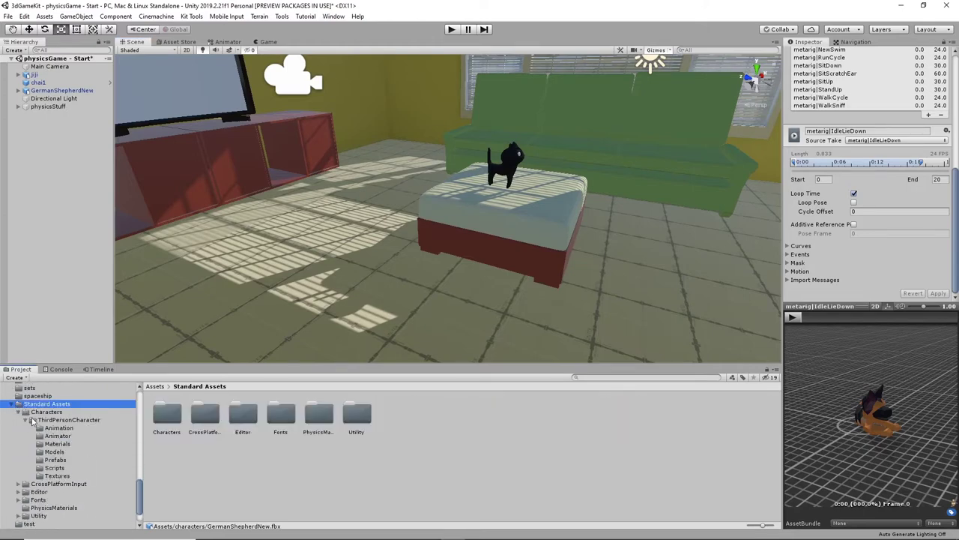
left_click(41, 412)
left_click(66, 420)
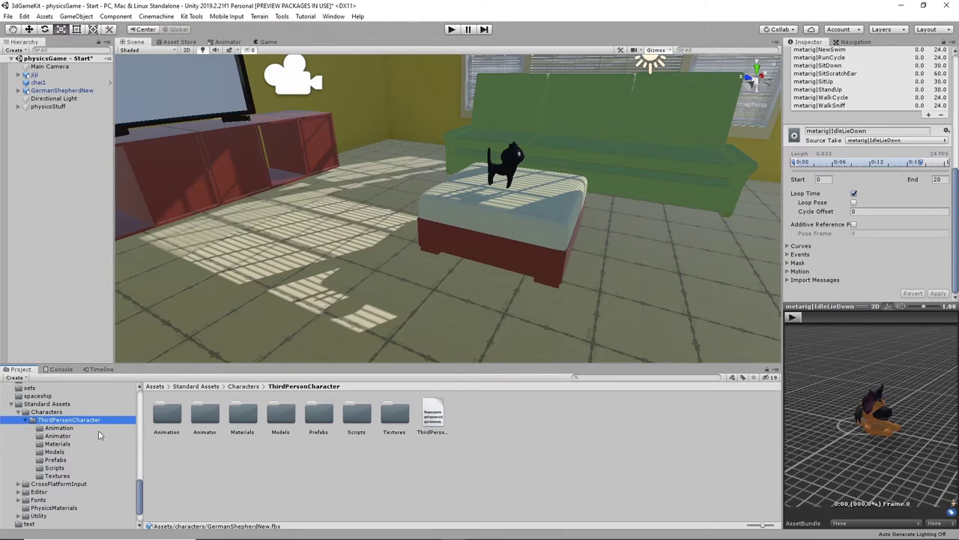
left_click_drag(599, 209, 339, 375, "alt")
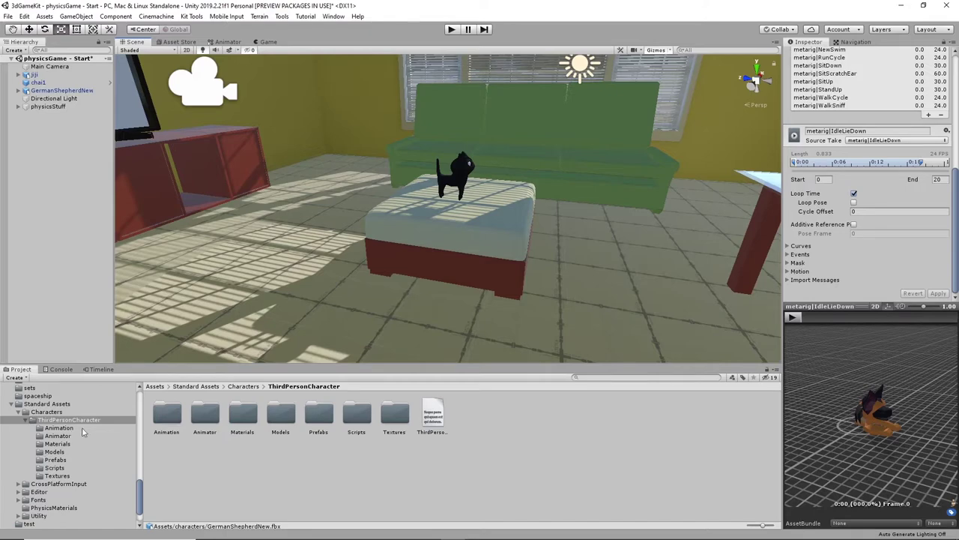
left_click(49, 459)
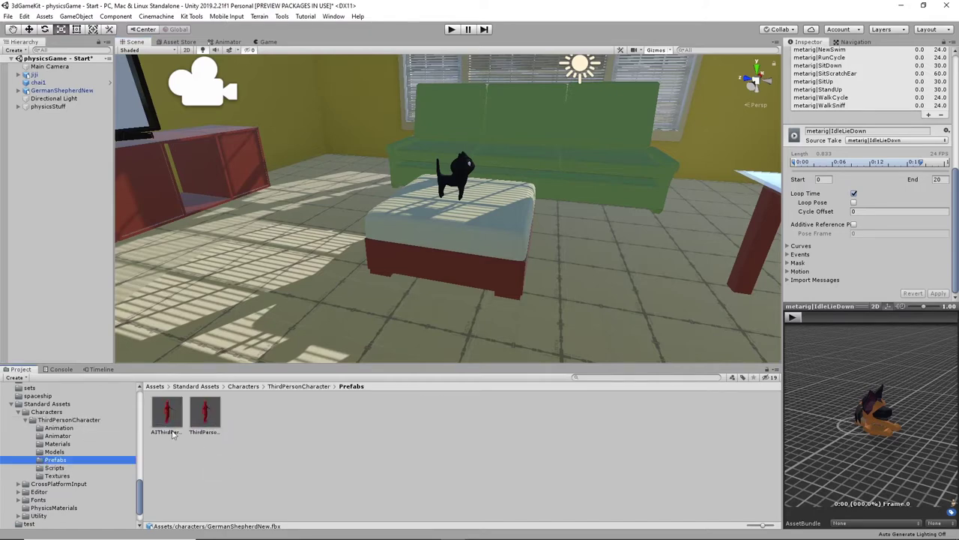
left_click_drag(203, 413, 327, 242)
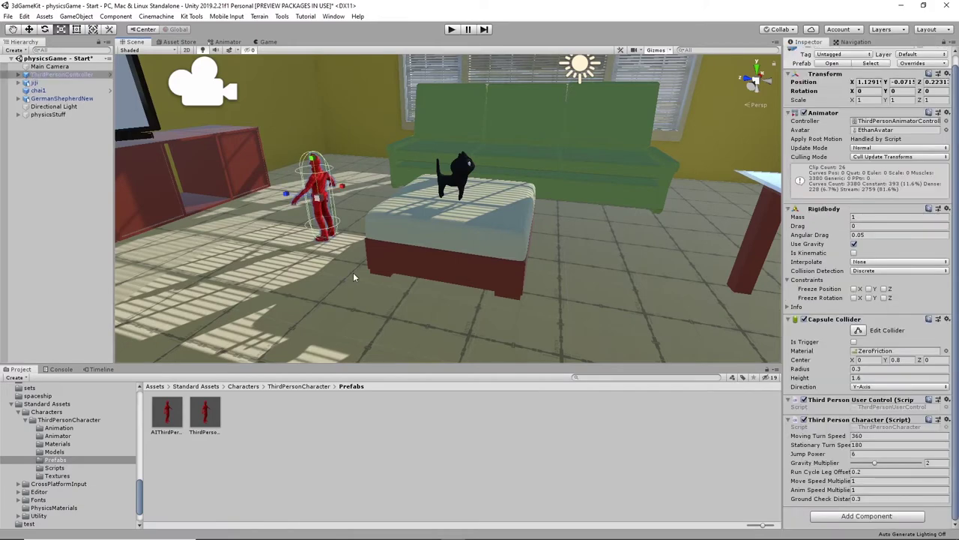
- Compare the red humanoid character with the cat on the puff from several angles and distances
left_click_drag(574, 192, 575, 220, "alt")
scroll(557, 230, "up", 4)
left_click_drag(411, 250, 547, 229, "alt")
middle_click_drag(546, 230, 611, 238)
left_click_drag(610, 239, 531, 221, "alt")
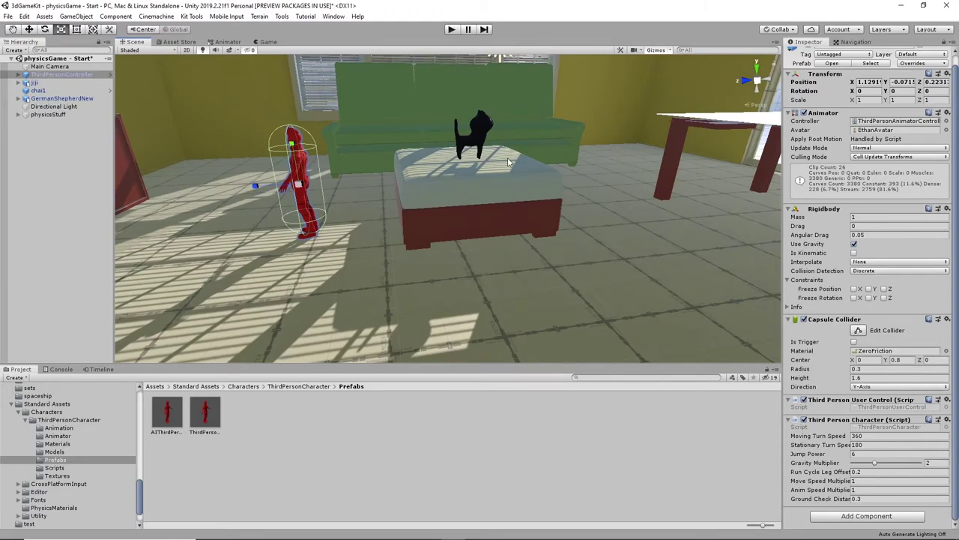
scroll(431, 231, "down", 5)
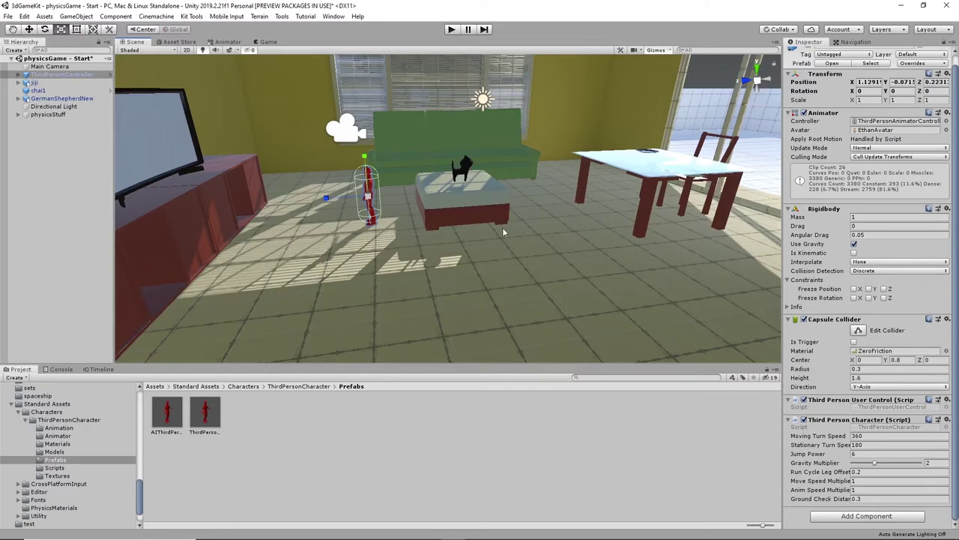
scroll(454, 204, "up", 4)
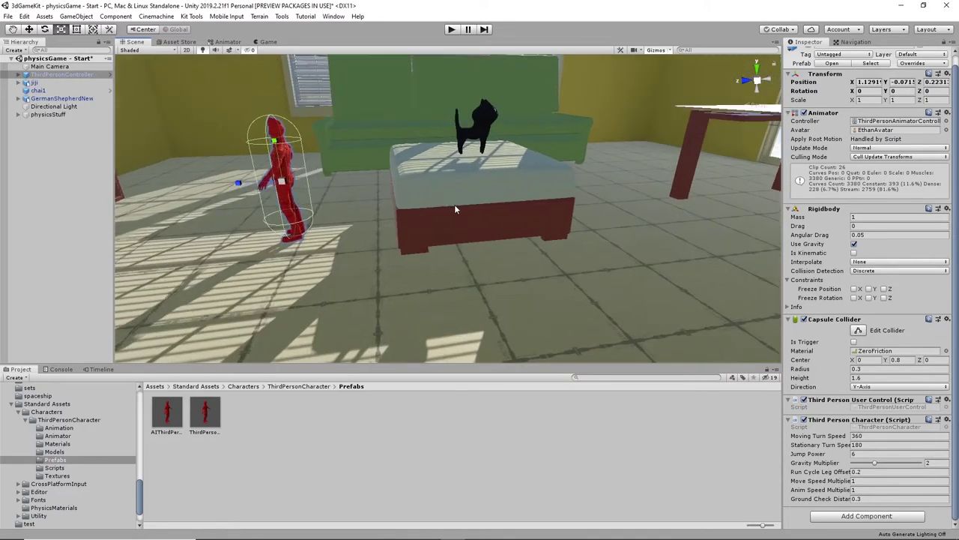
scroll(454, 204, "down", 3)
left_click_drag(435, 209, 547, 156, "alt")
scroll(480, 211, "up", 3)
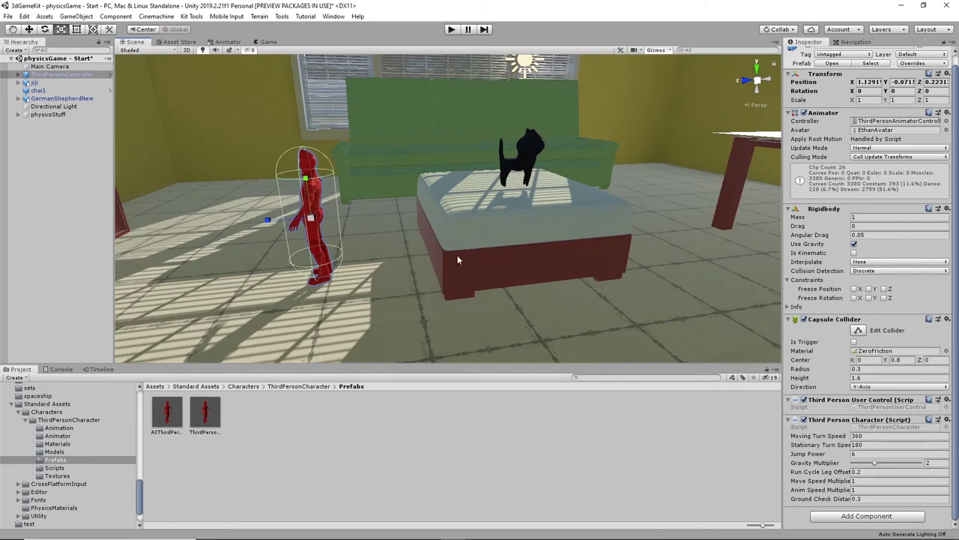
- Copy the Rigidbody component from ThirdPersonController and paste it as a new component on the cat
right_click(825, 211)
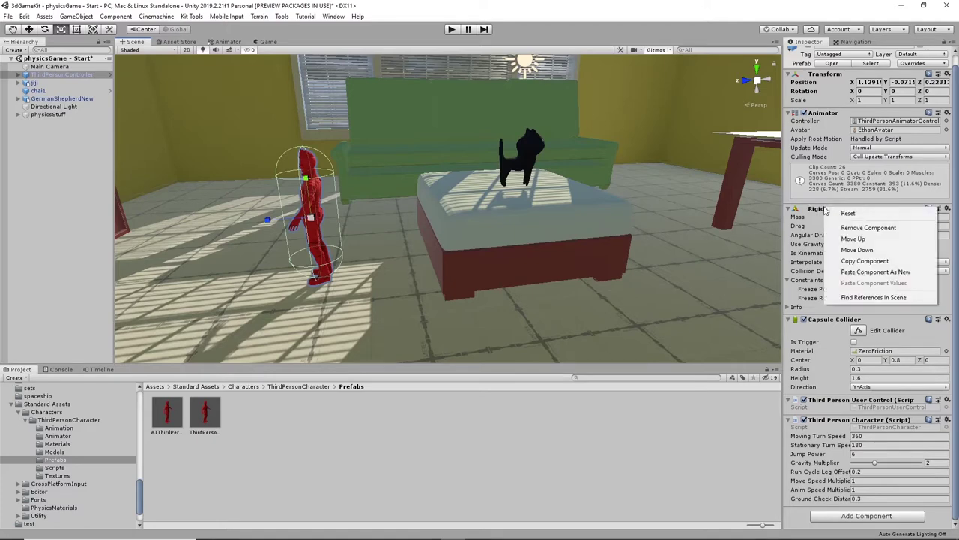
left_click(862, 260)
left_click(525, 157)
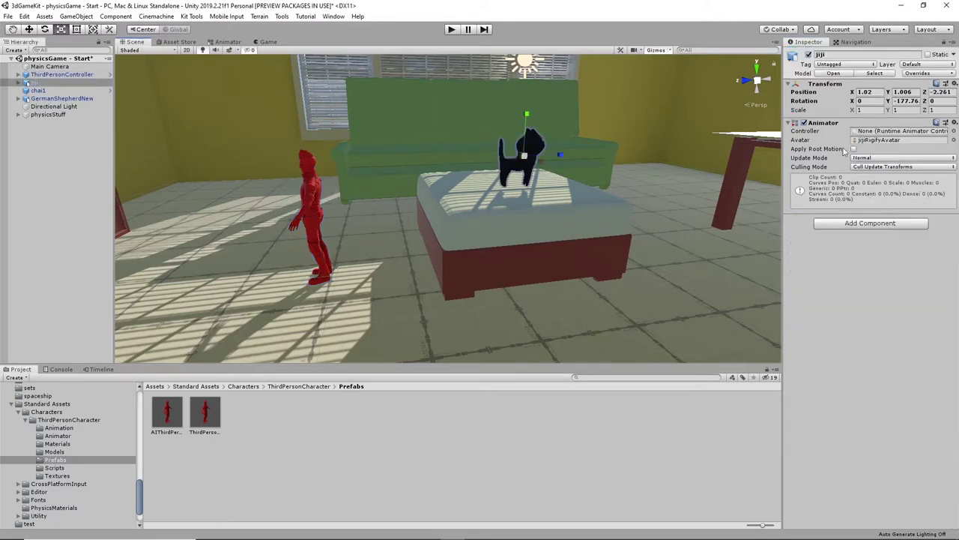
right_click(832, 123)
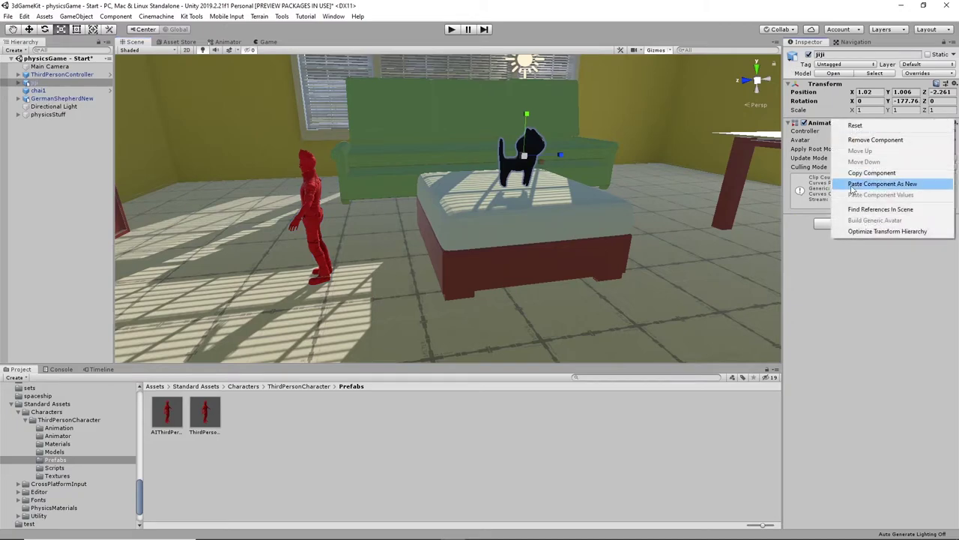
left_click(876, 185)
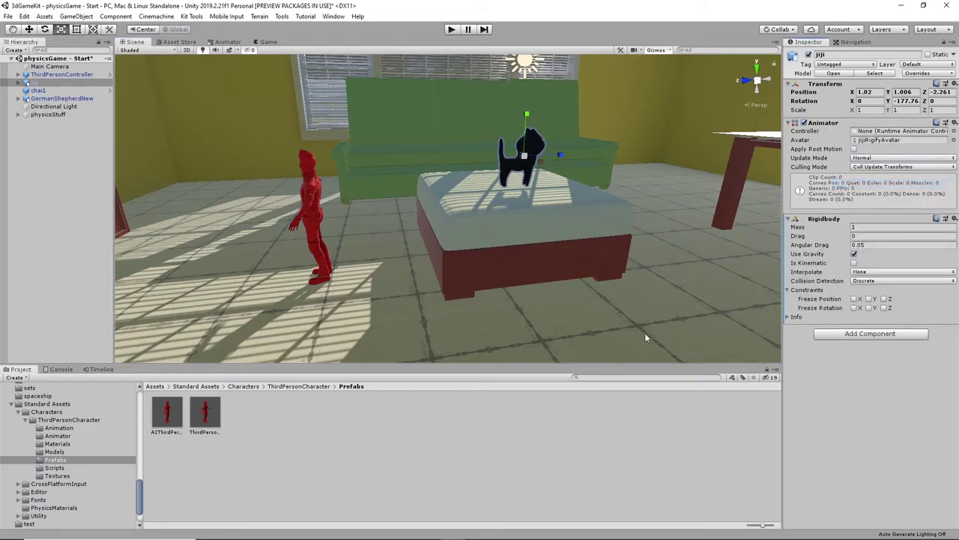
- Copy the Capsule Collider from ThirdPersonController and paste it as a new component on the cat
left_click(318, 207)
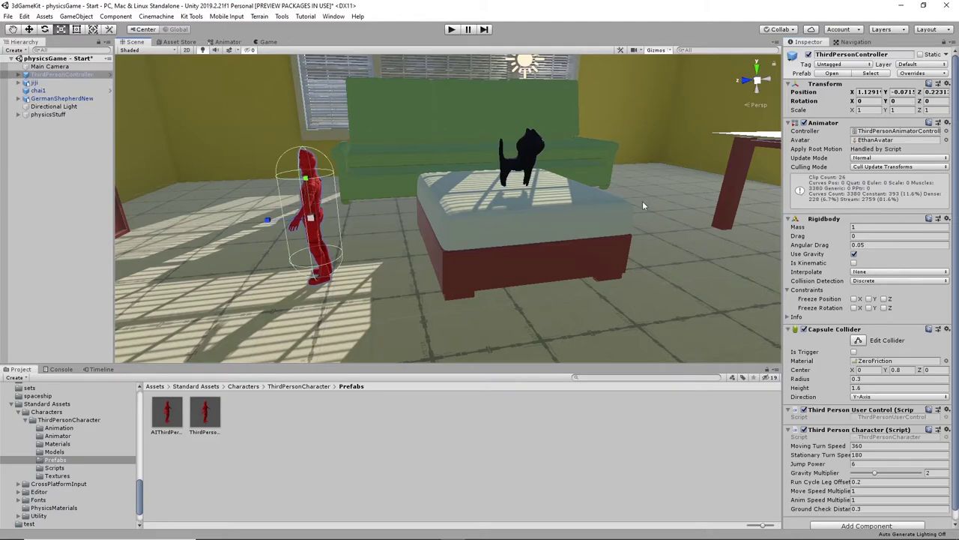
right_click(832, 334)
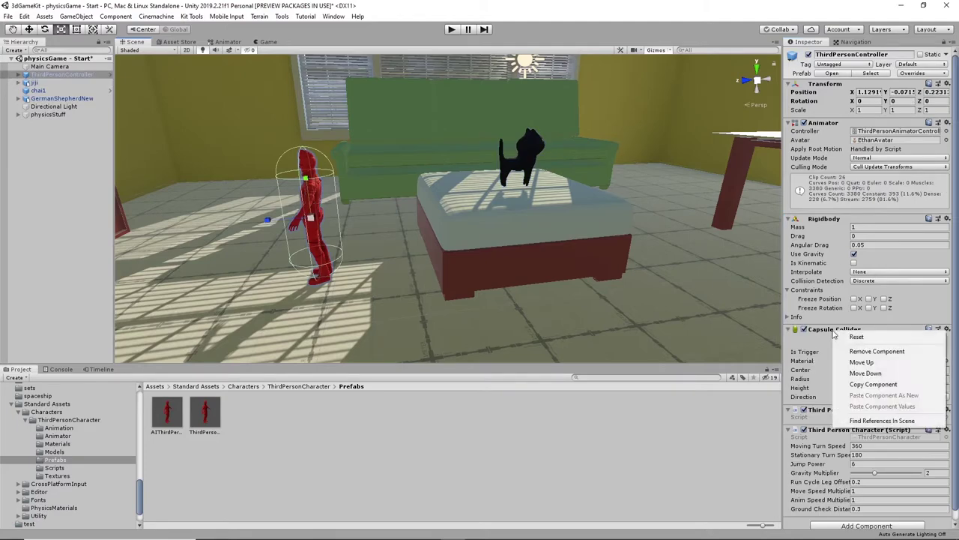
left_click(871, 386)
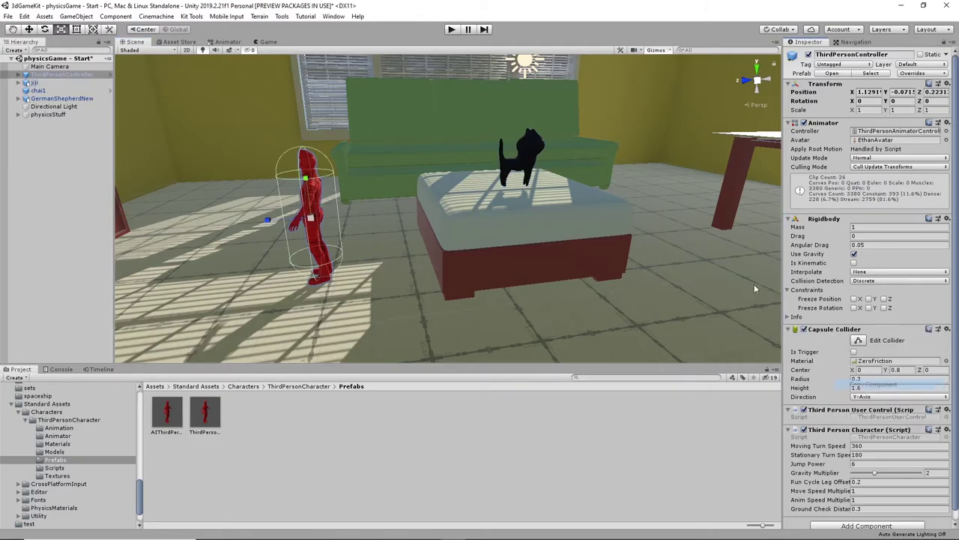
left_click(546, 186)
right_click(829, 220)
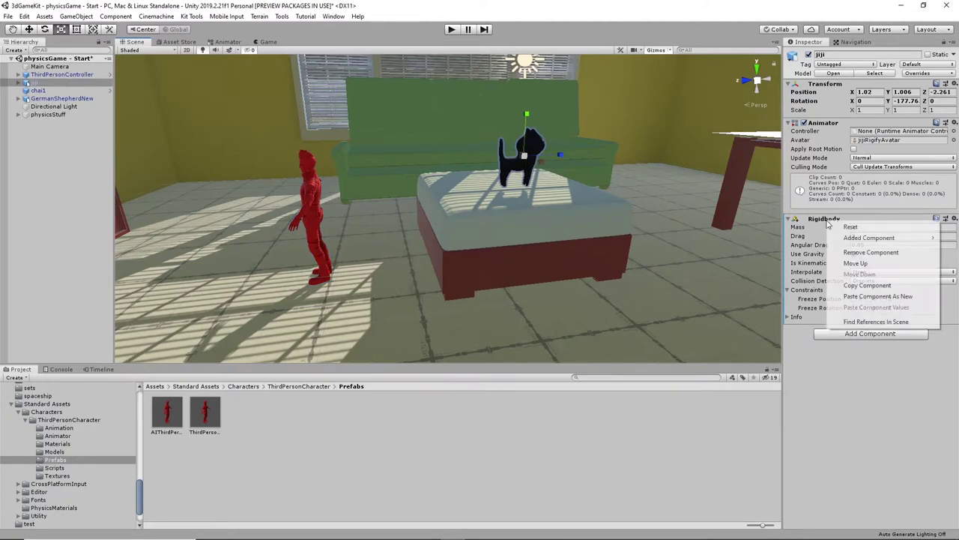
left_click(877, 296)
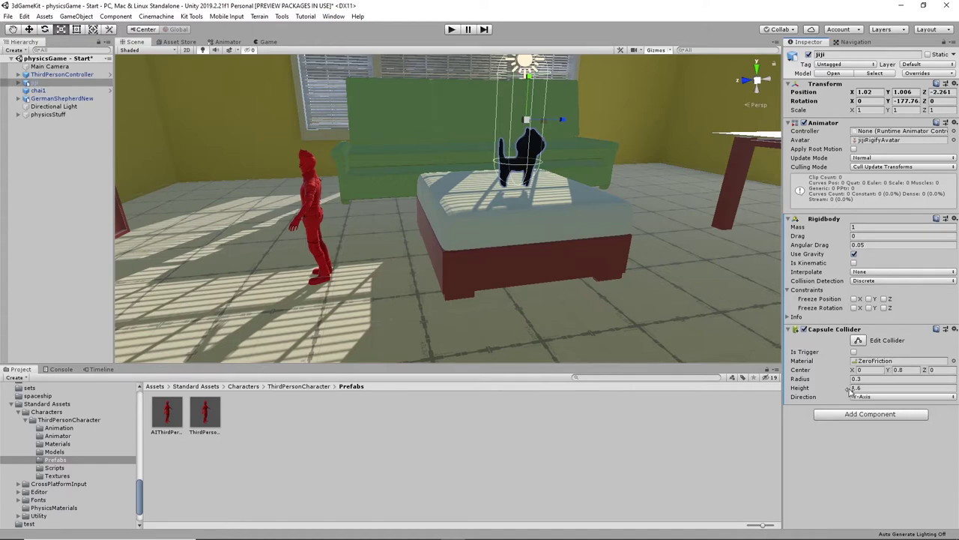
- Shrink the cat's Capsule Collider to a height of 0.71 and a radius of 0.26
left_click_drag(848, 390, 831, 393)
mouse_move(567, 190)
left_mouse_down("alt")
mouse_move(547, 215)
mouse_move(568, 186)
left_mouse_up("alt")
scroll(546, 216, "up", 3)
middle_click_drag(568, 186, 535, 253)
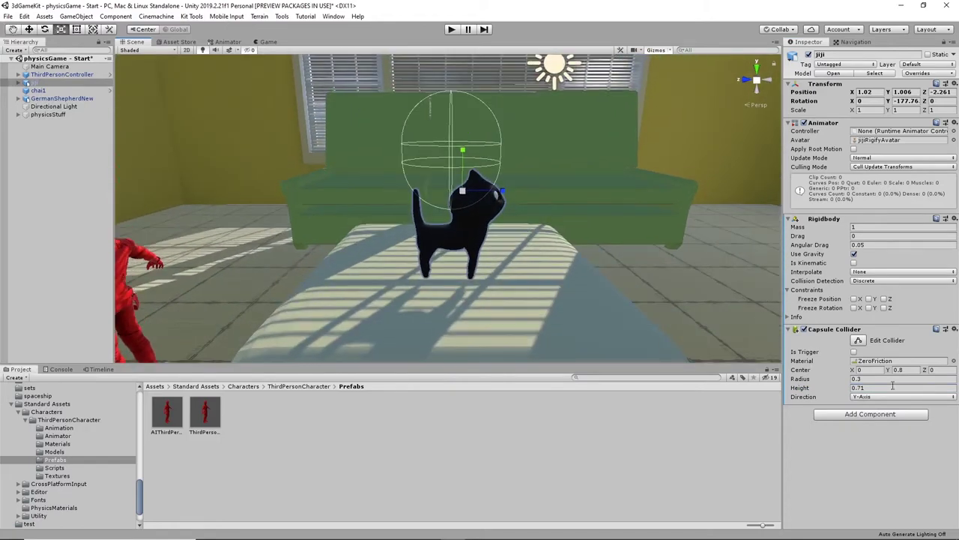
left_click_drag(848, 382, 846, 381)
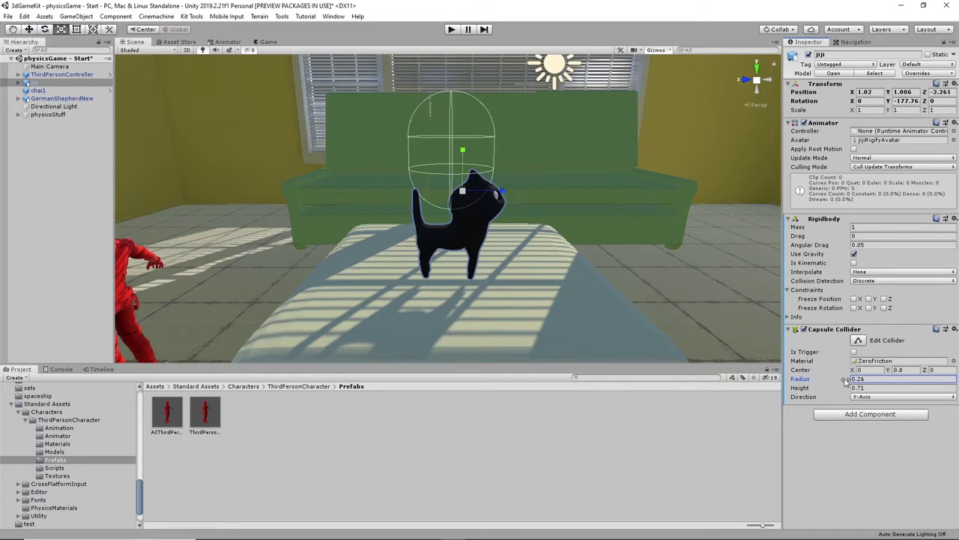
- Set the centre of the cat's Capsule Collider to Y 0.37 and Z 0.06
left_click(902, 371)
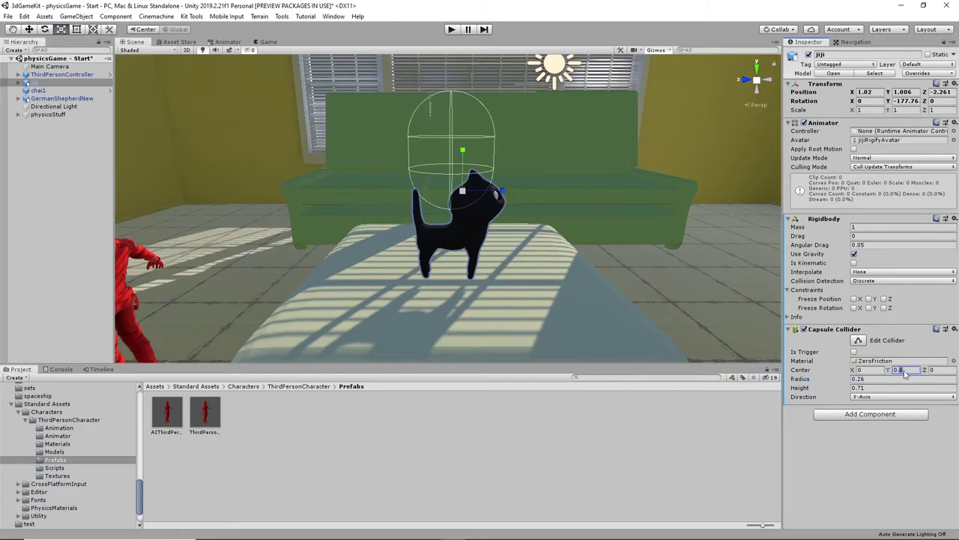
type("0.3")
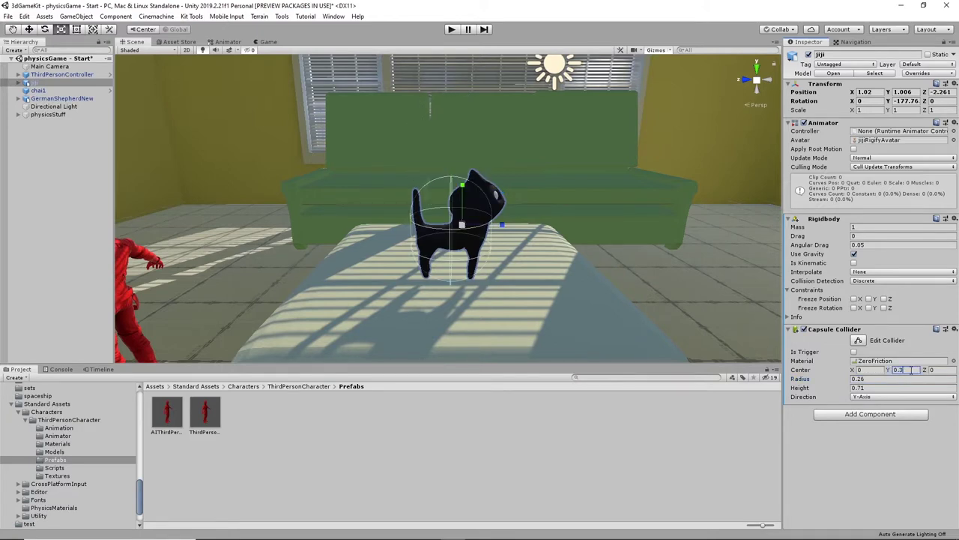
type("7")
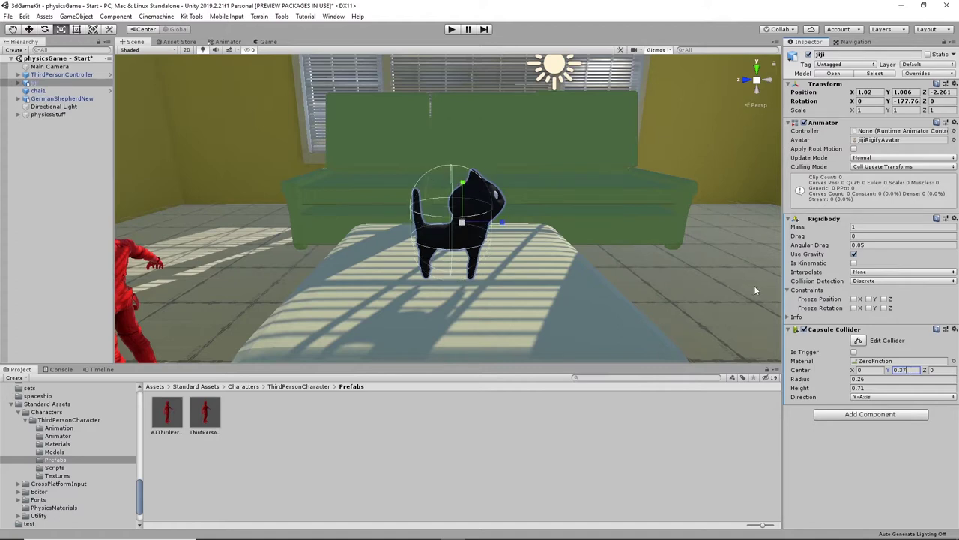
left_click_drag(926, 369, 928, 372)
left_click_drag(928, 373, 927, 373)
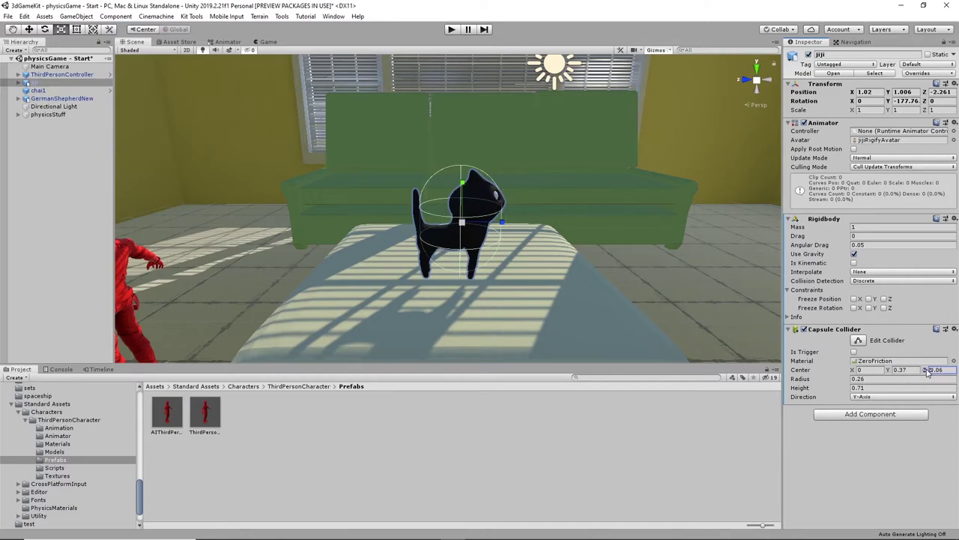
- Lower the centre of the cat's Capsule Collider to Y 0.35 and finally to 0.34, checking it against the paws
left_click_drag(575, 272, 551, 233, "alt")
scroll(603, 255, "up", 5)
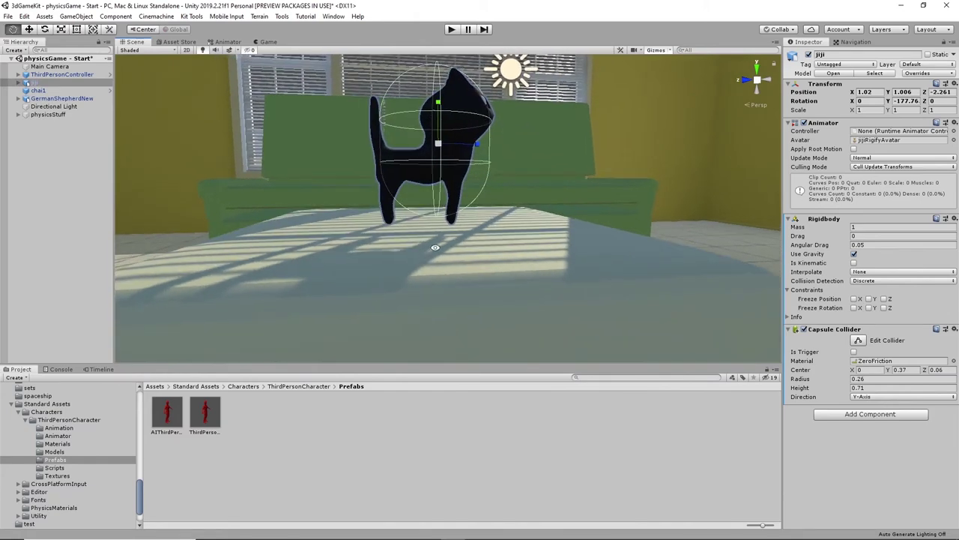
left_click(905, 371)
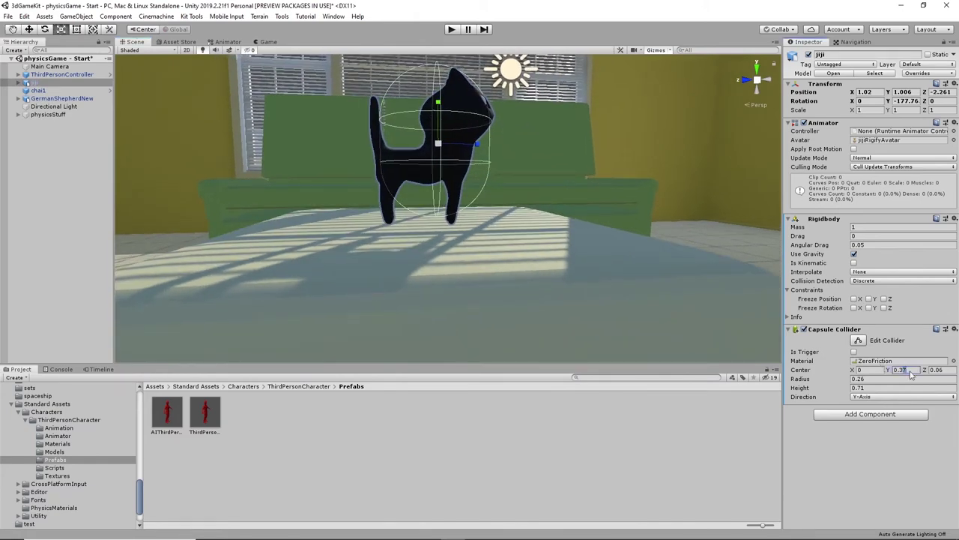
type("0.35")
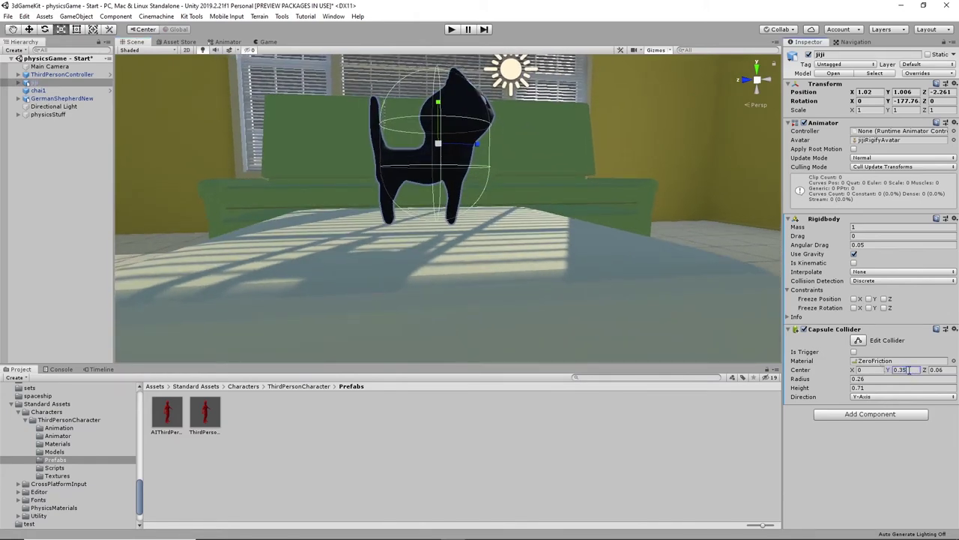
left_click_drag(595, 319, 542, 280, "alt")
left_click(907, 369)
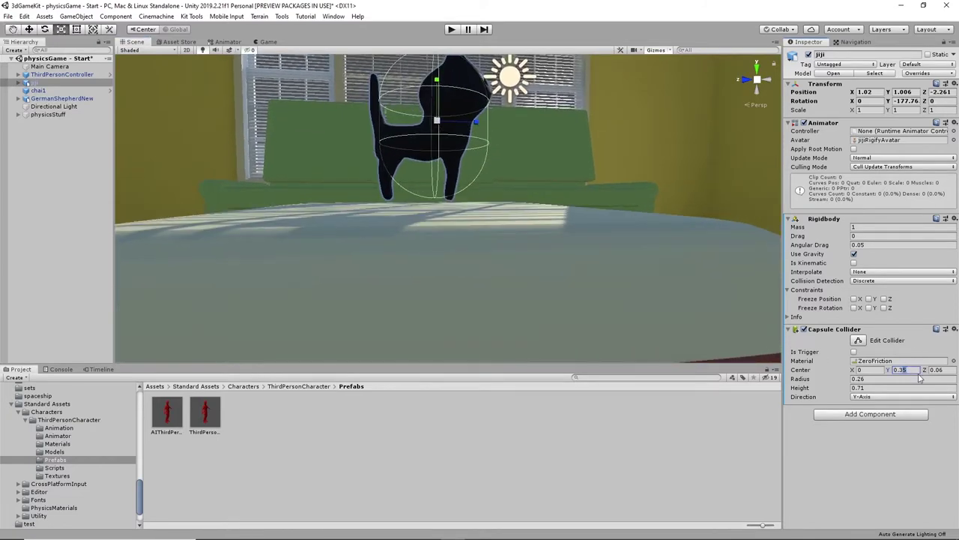
type("0.34")
- Copy the Third Person User Control script from ThirdPersonController and paste it as a new component on the cat
left_click_drag(558, 217, 630, 323, "alt")
scroll(532, 230, "down", 5)
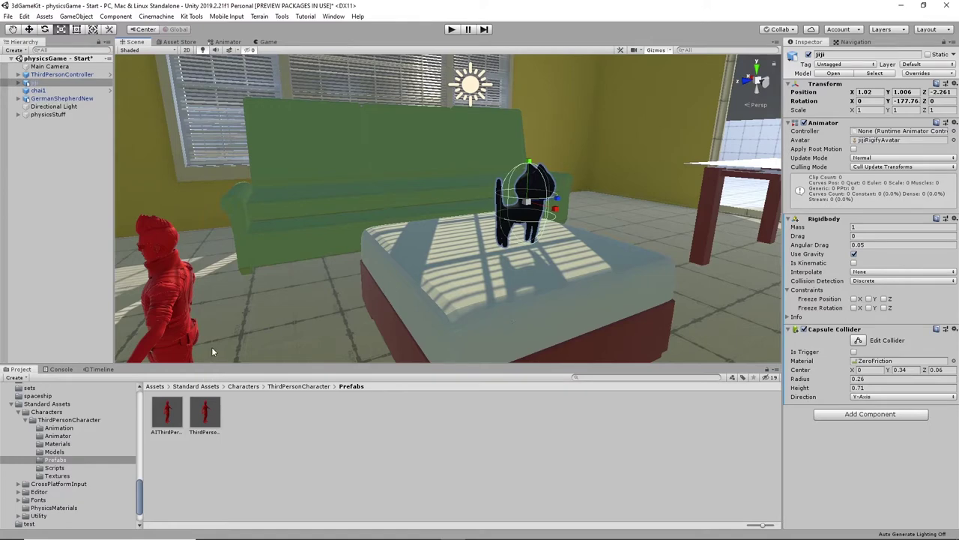
left_click(172, 294)
scroll(832, 405, "down", 1)
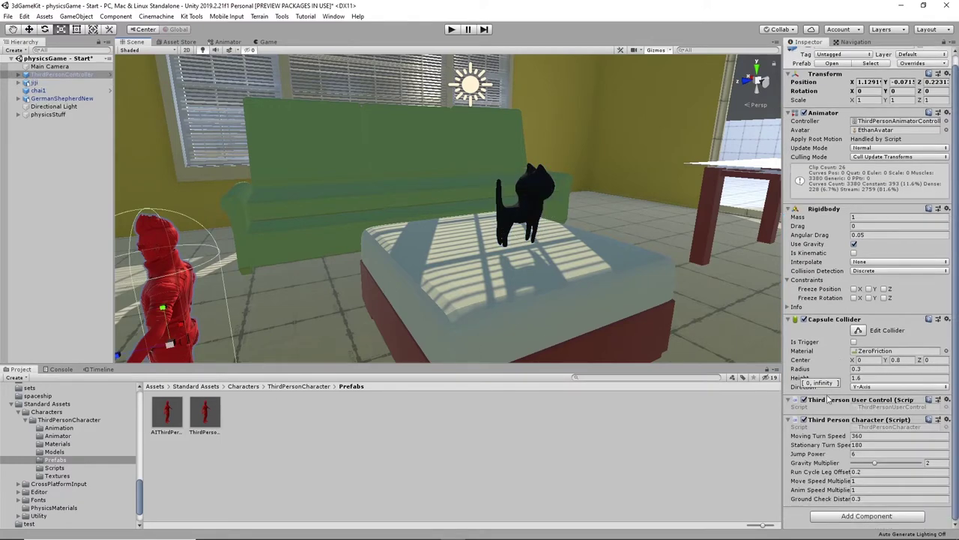
right_click(832, 405)
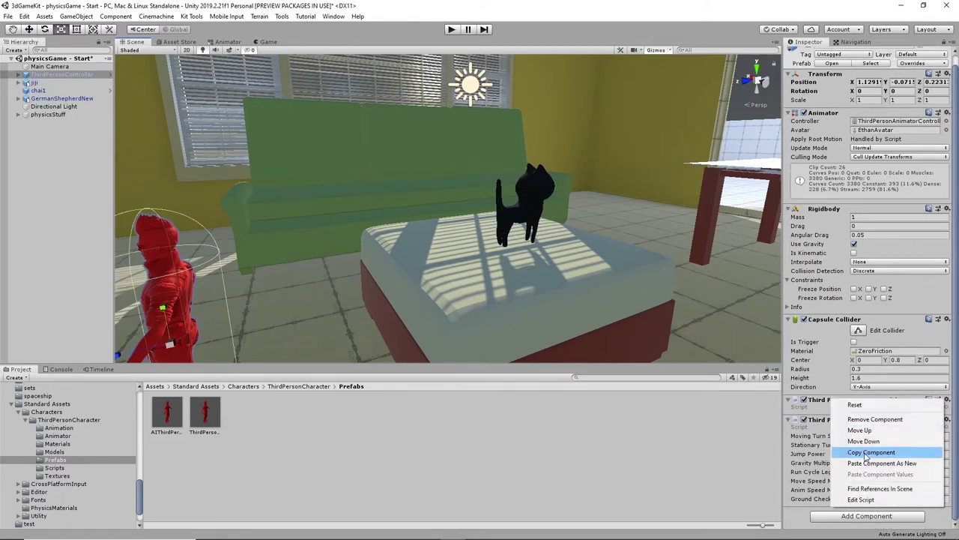
left_click(832, 452)
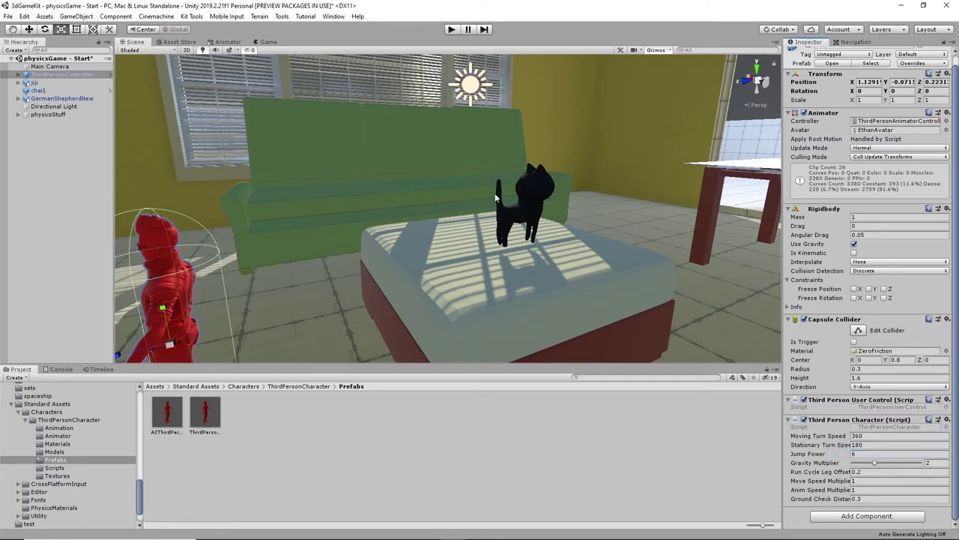
left_click(515, 214)
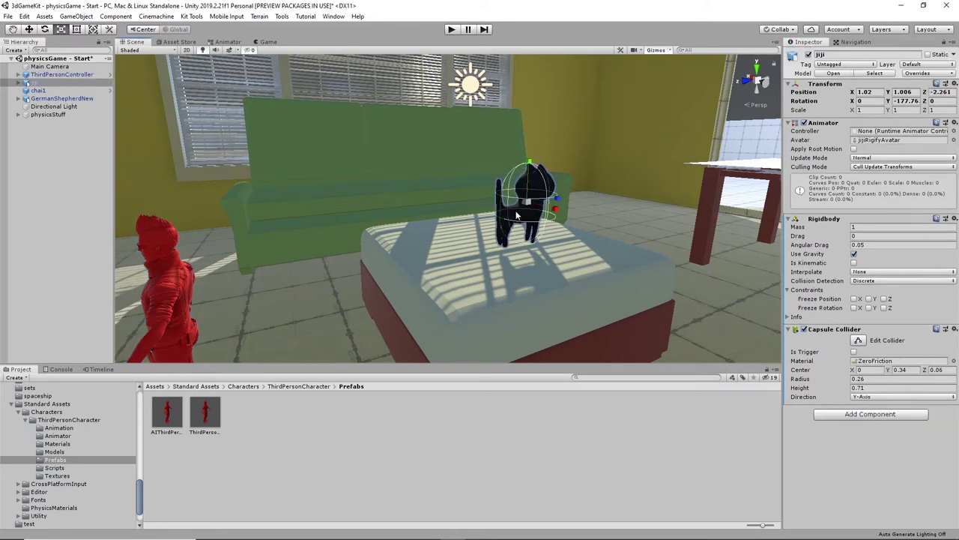
right_click(836, 330)
left_click(884, 407)
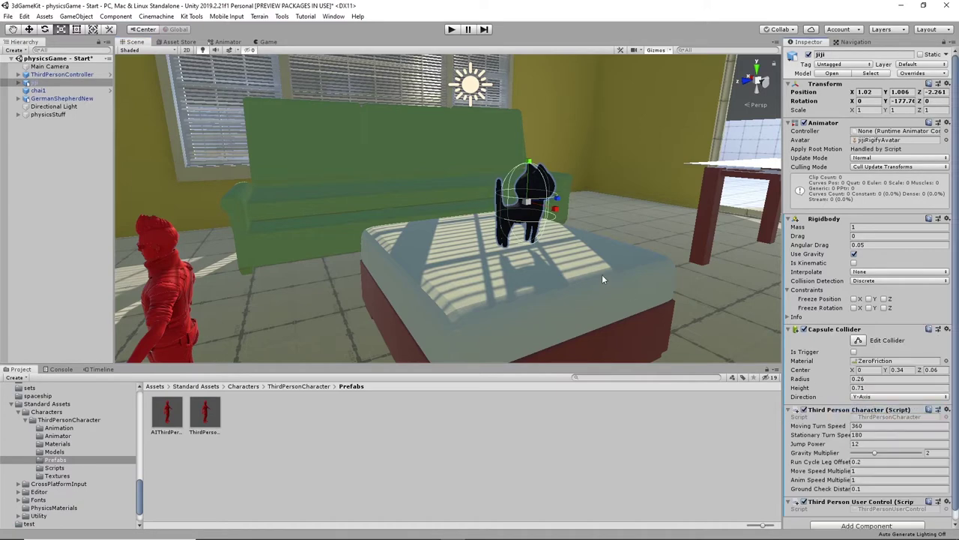
scroll(907, 404, "down", 1)
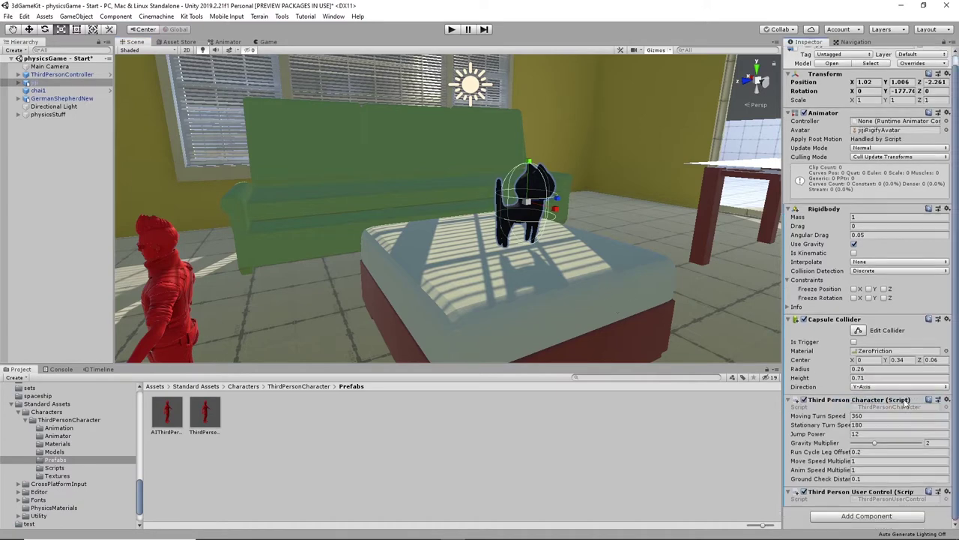
- Delete the red ThirdPersonController character from the scene
left_click_drag(619, 305, 514, 274, "alt")
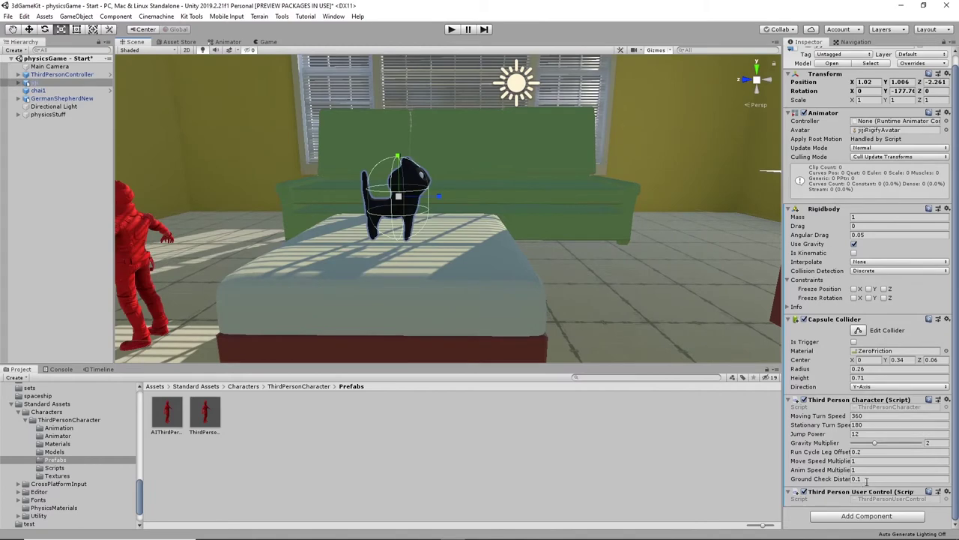
left_click_drag(502, 266, 552, 241, "alt")
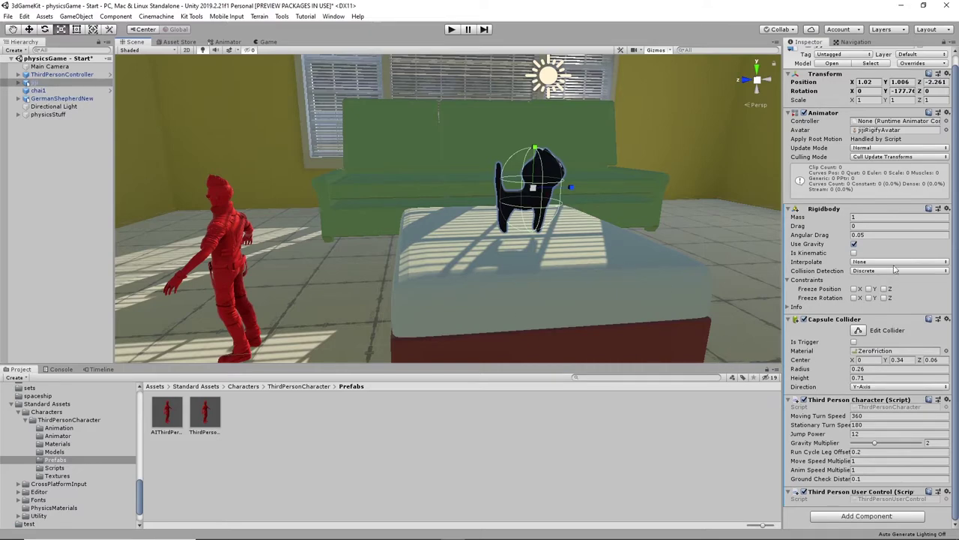
left_click(229, 241)
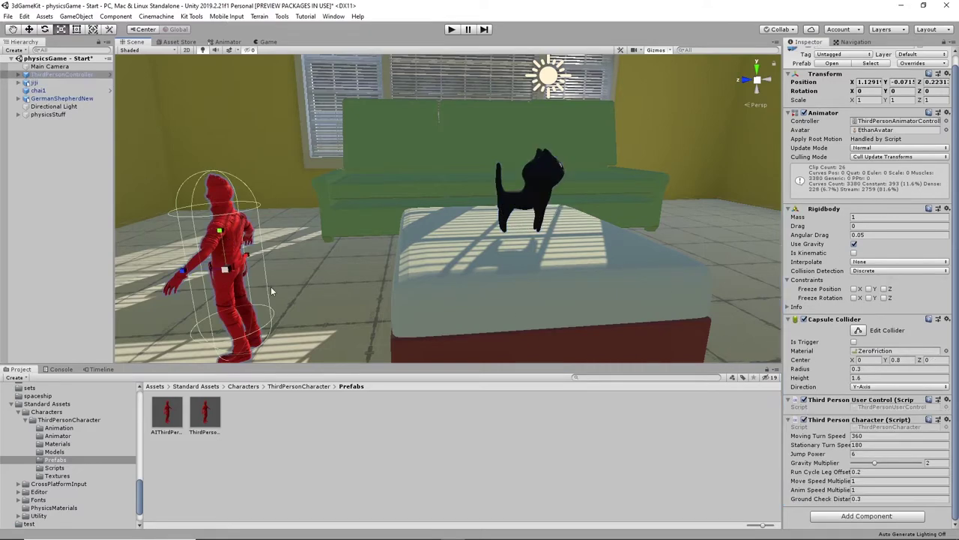
key("Delete")
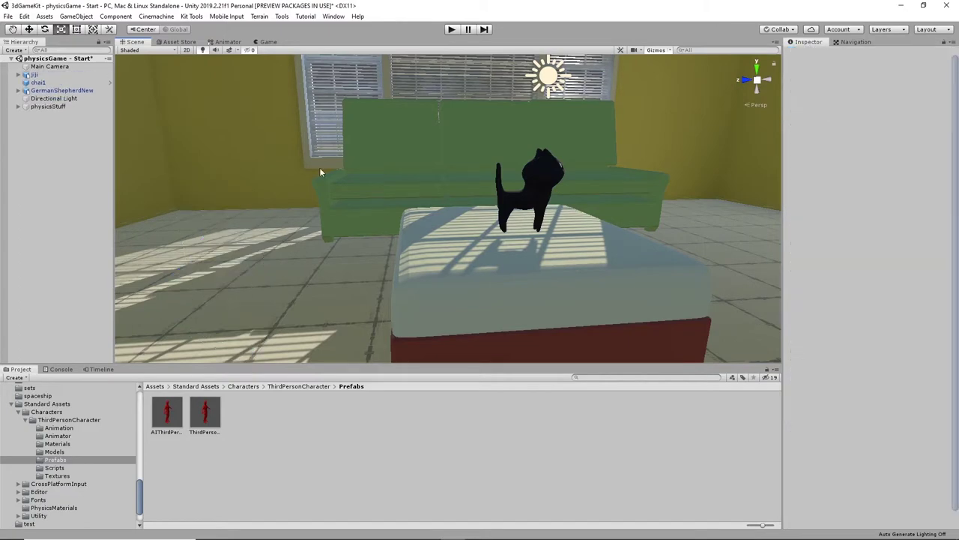
- Assign ThirdPersonAnimatorController as the controller of the cat's Animator
left_click(520, 192)
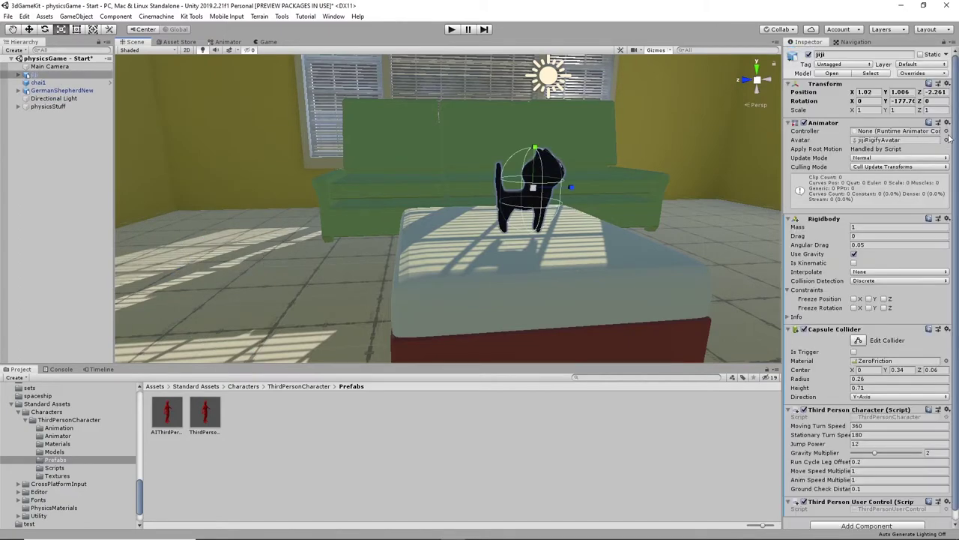
left_click(947, 131)
scroll(742, 288, "down", 3)
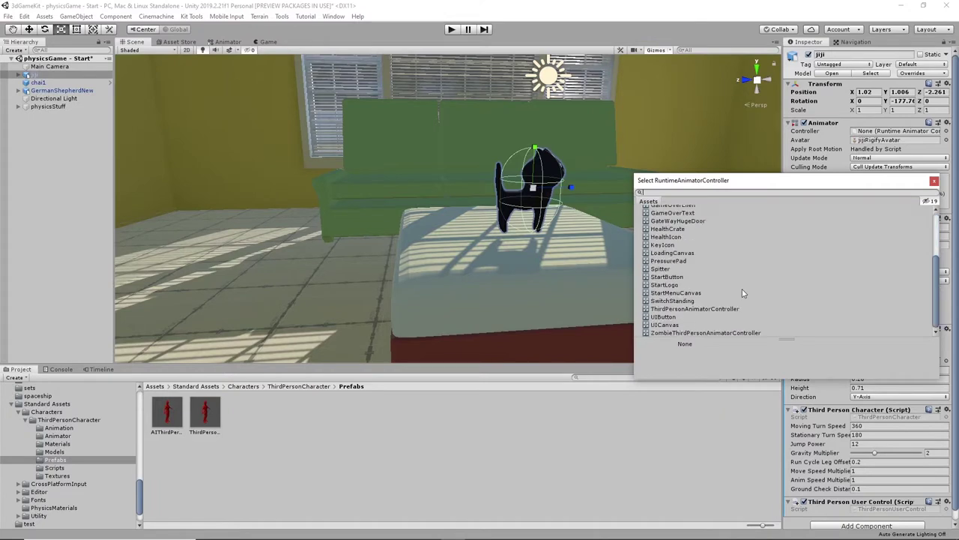
left_click(718, 309)
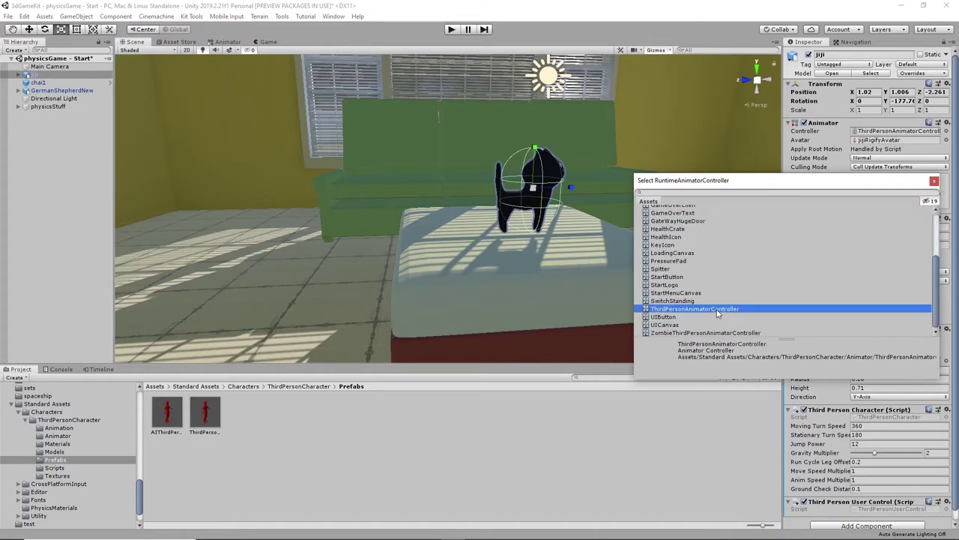
left_click(934, 181)
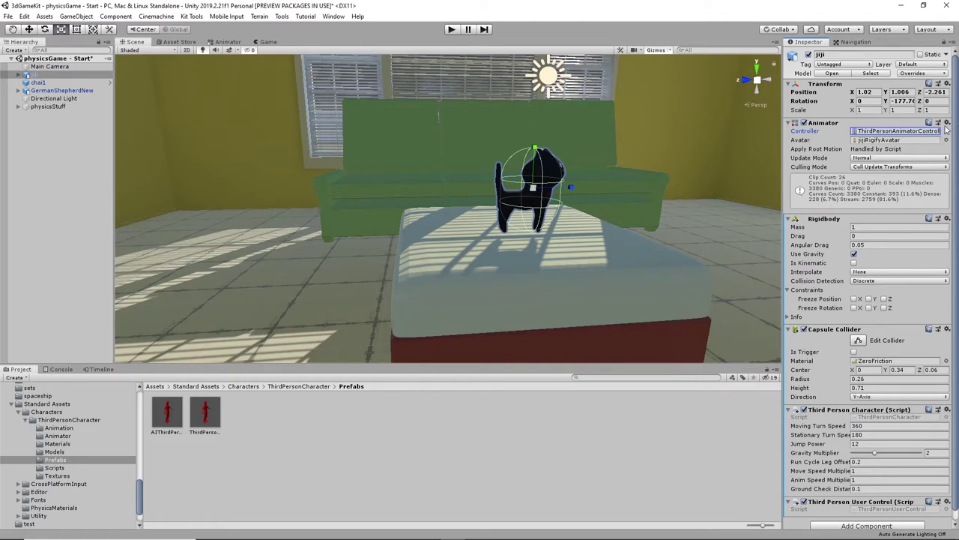
- Play-test the scene by steering the cat to both sides, then stop the game
left_click(452, 29)
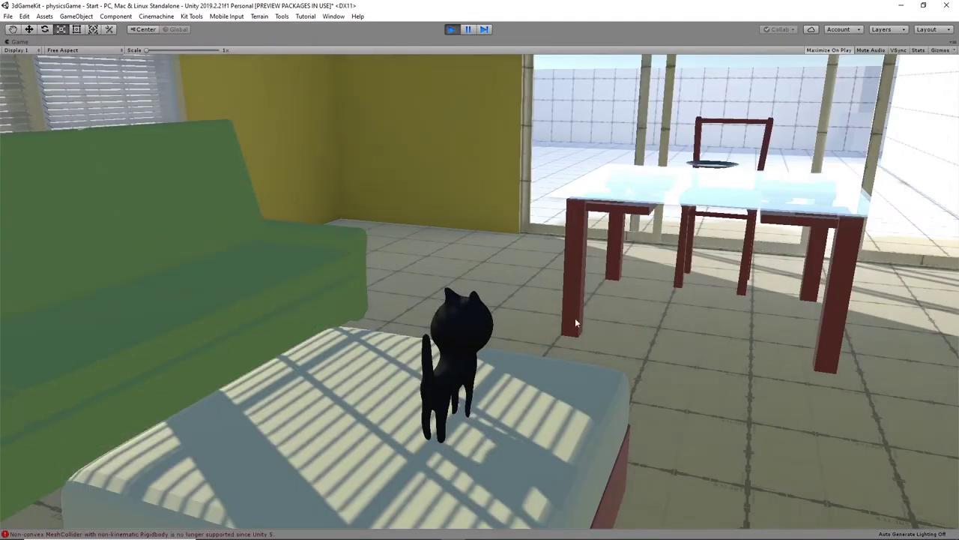
key("Left")
key("Right")
key("Left")
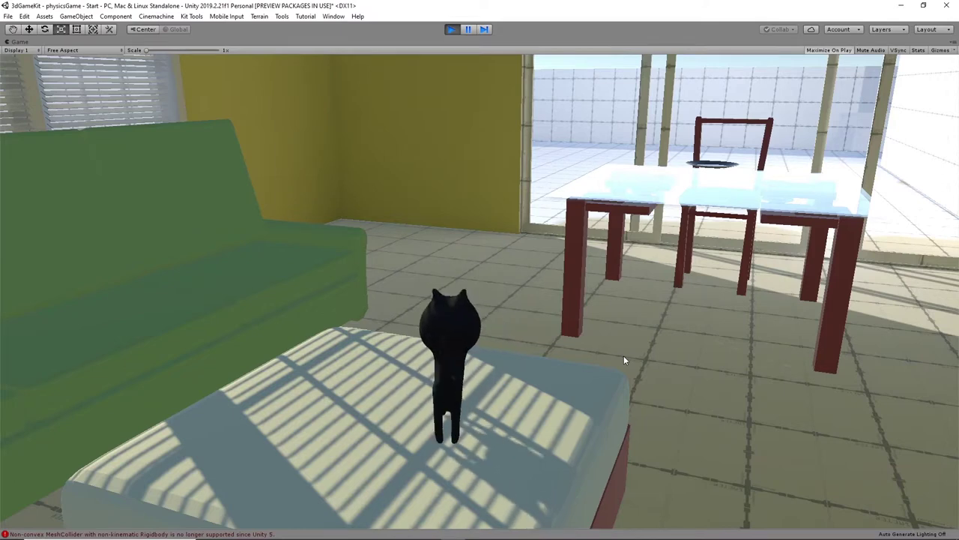
key("Right")
key("Left")
key("Right")
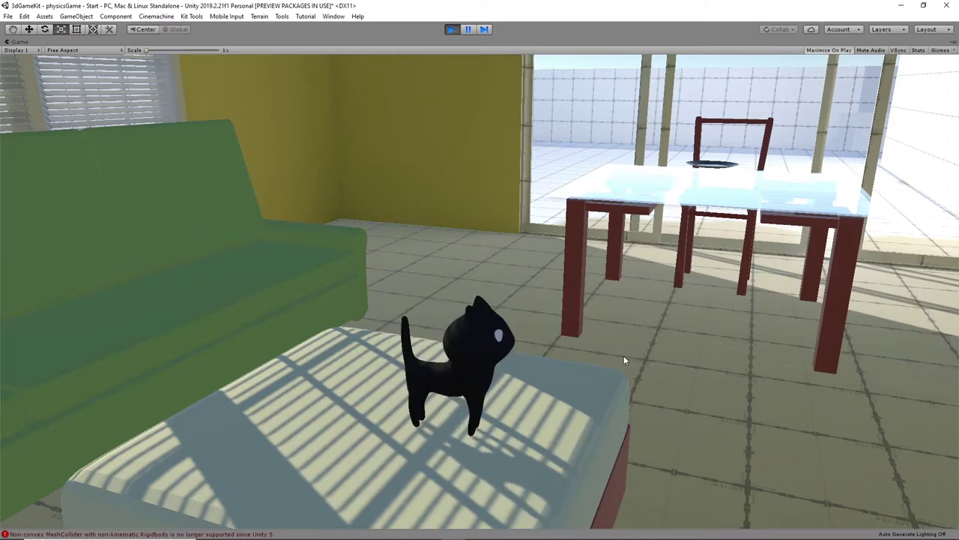
key("a")
key("d")
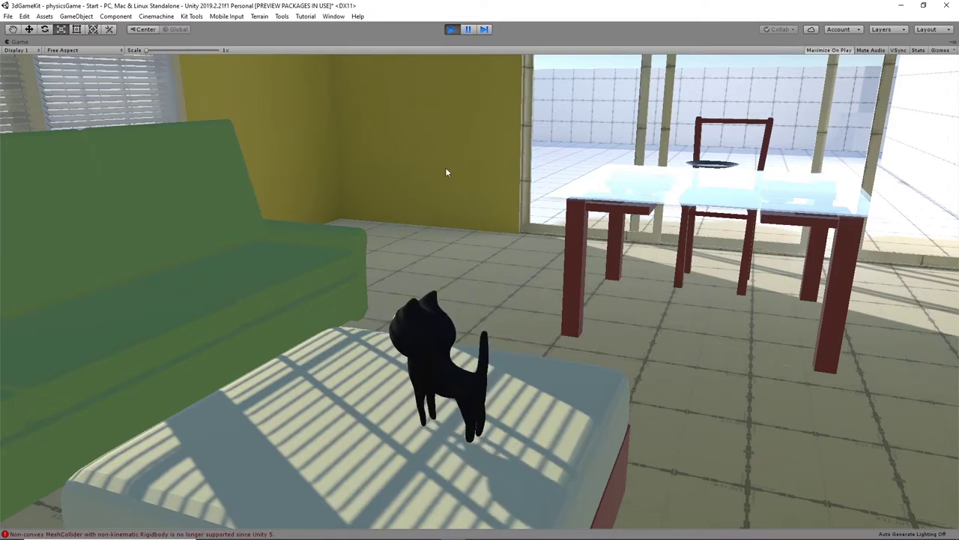
key("d")
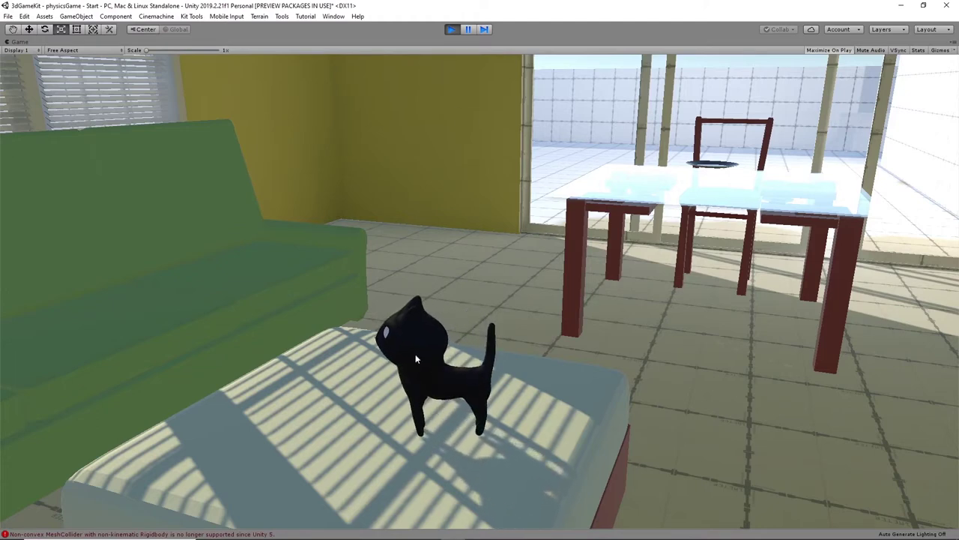
key("d")
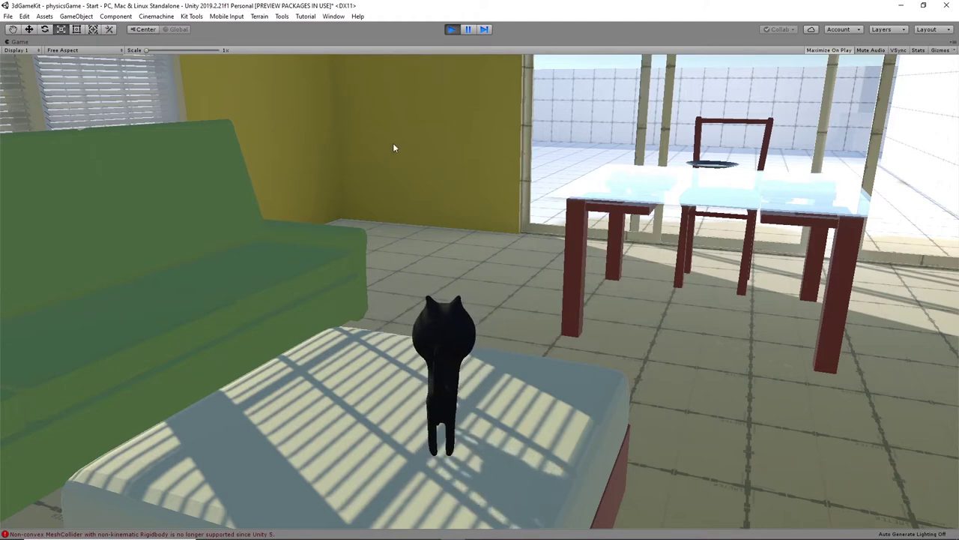
left_click(452, 29)
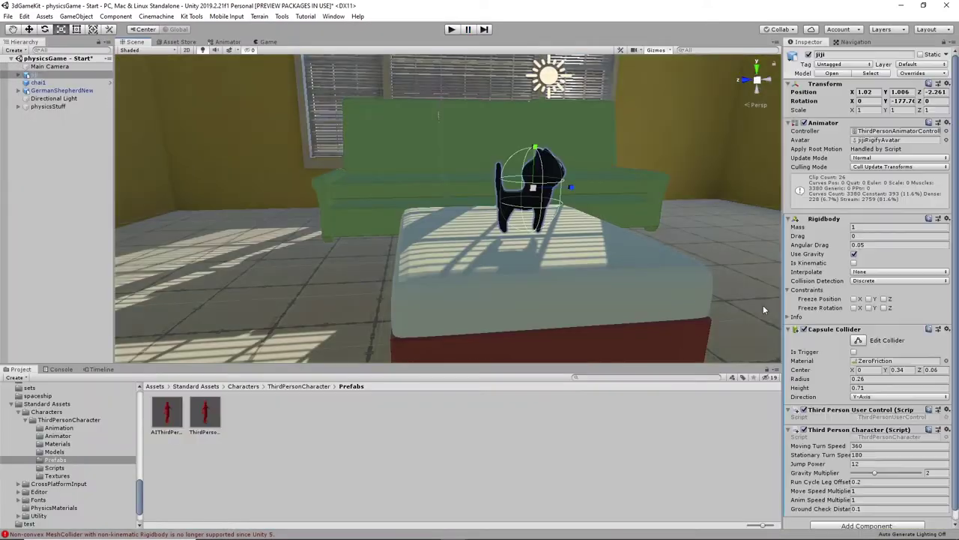
- Set the Ground Check Distance of the cat's Third Person Character script to 0.3
scroll(867, 314, "down", 1)
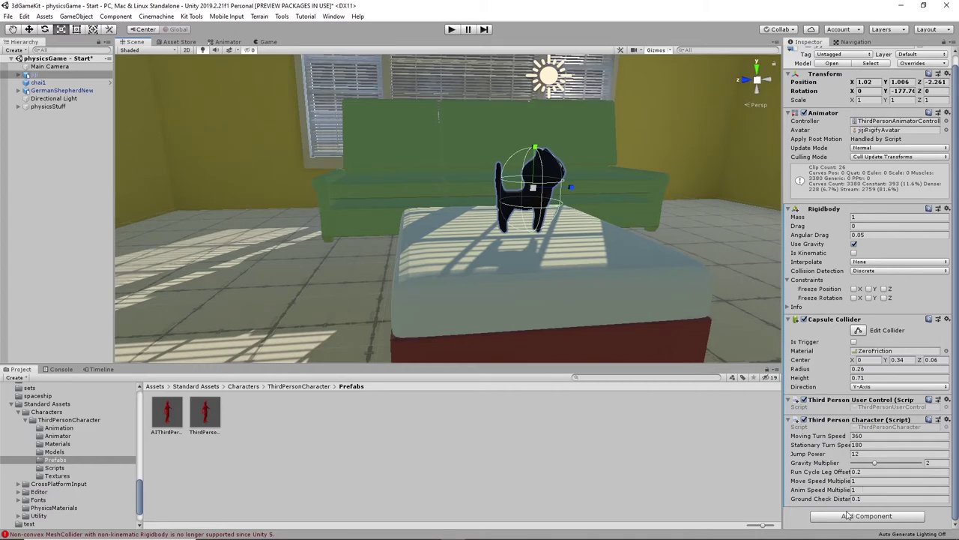
left_click(862, 499)
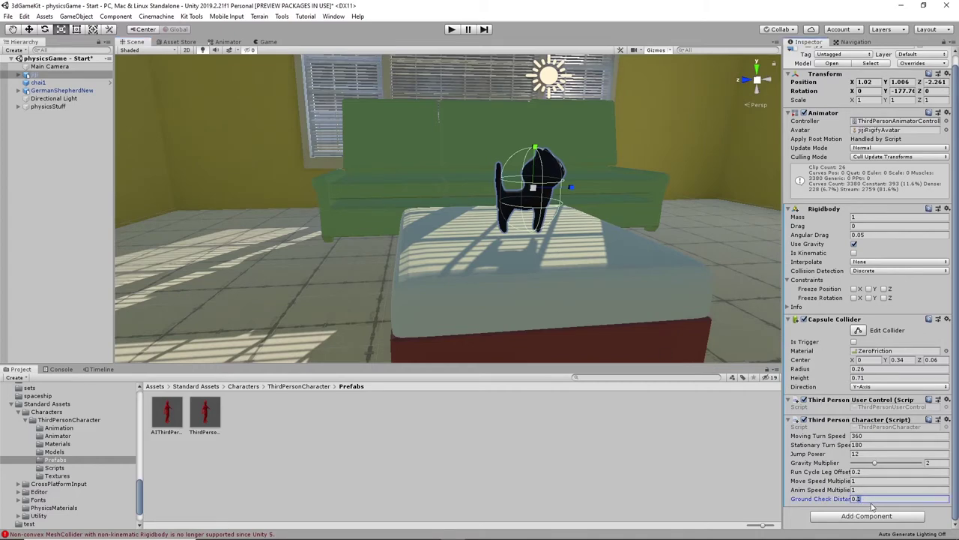
type("0.3")
left_click(884, 489)
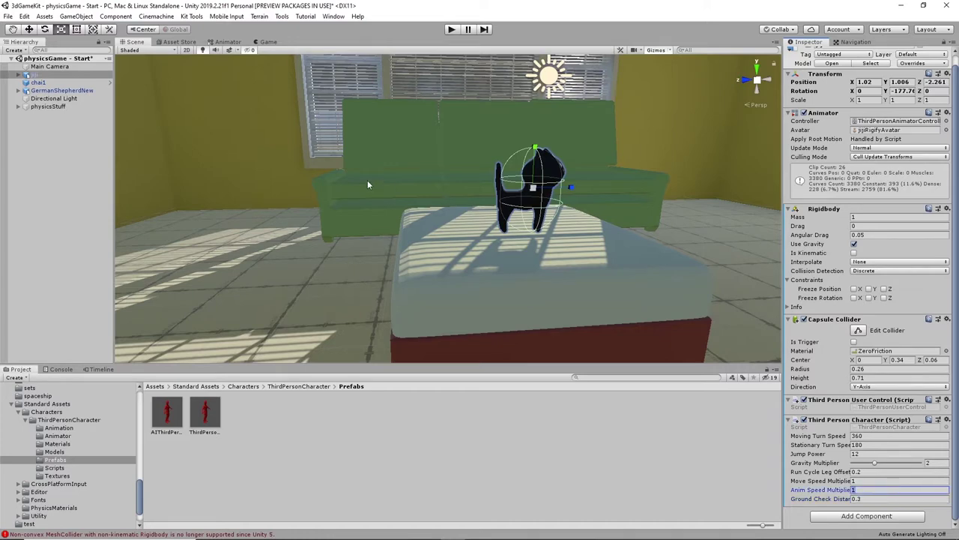
- Run the game again, move the cat forward and sideways, and stop play mode
left_click(451, 29)
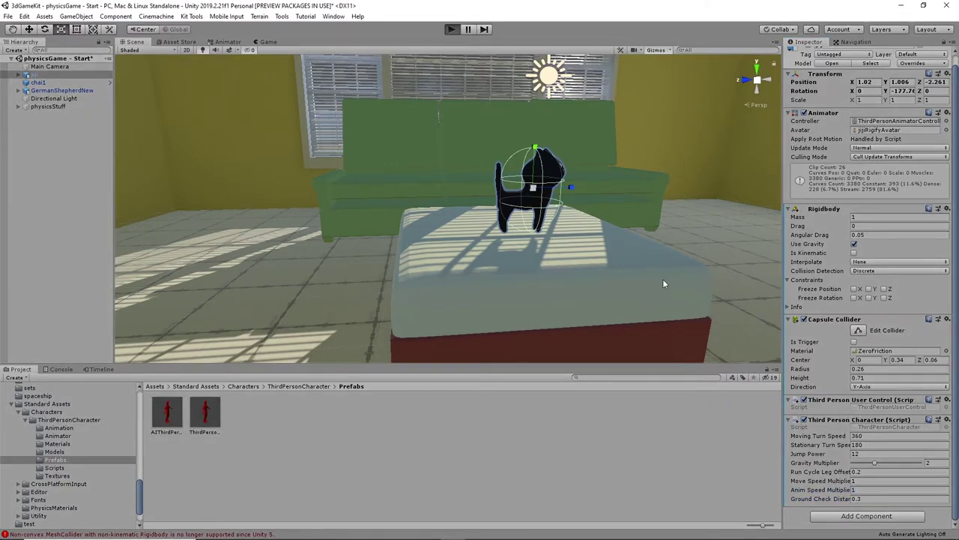
key("w")
key("a")
key("a")
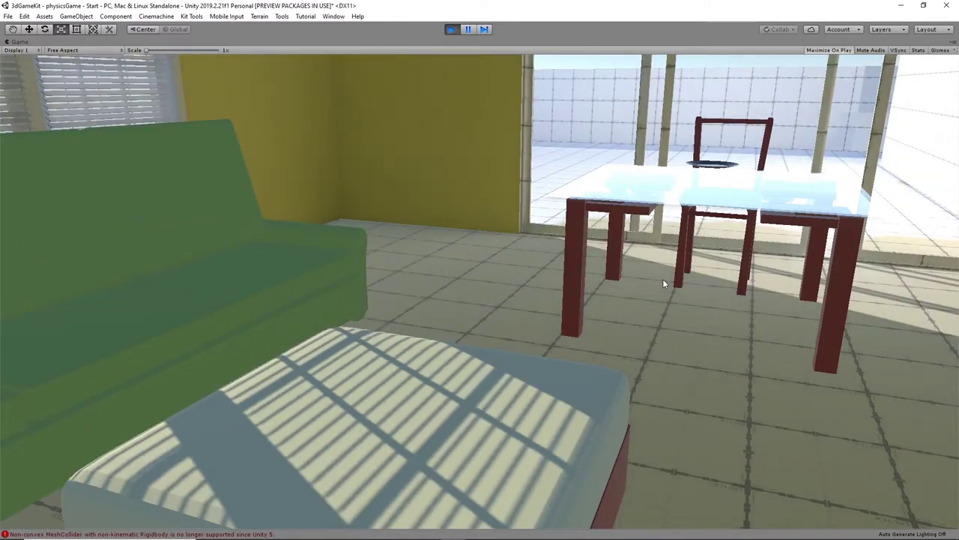
left_click(452, 30)
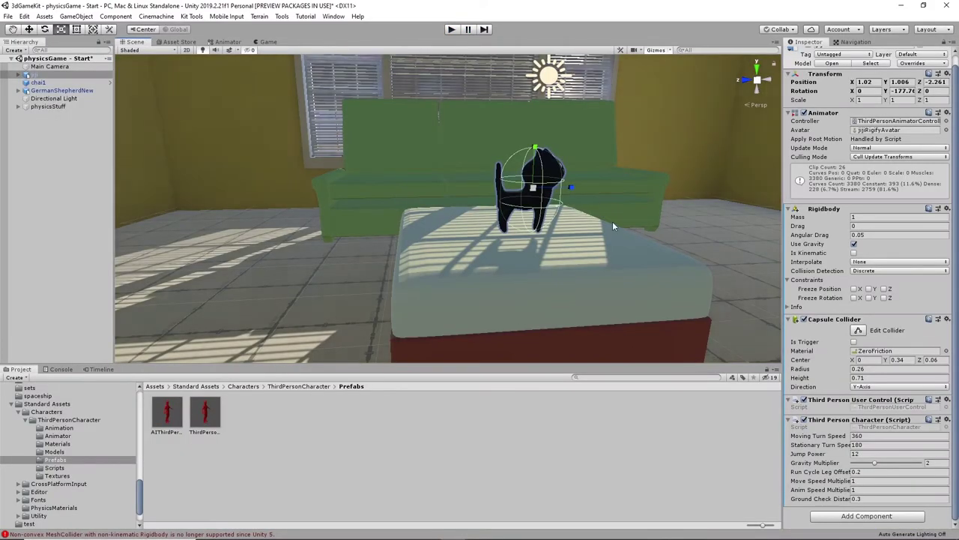
- Create a Cinemachine FreeLook camera in the scene
left_click_drag(689, 238, 652, 218, "alt")
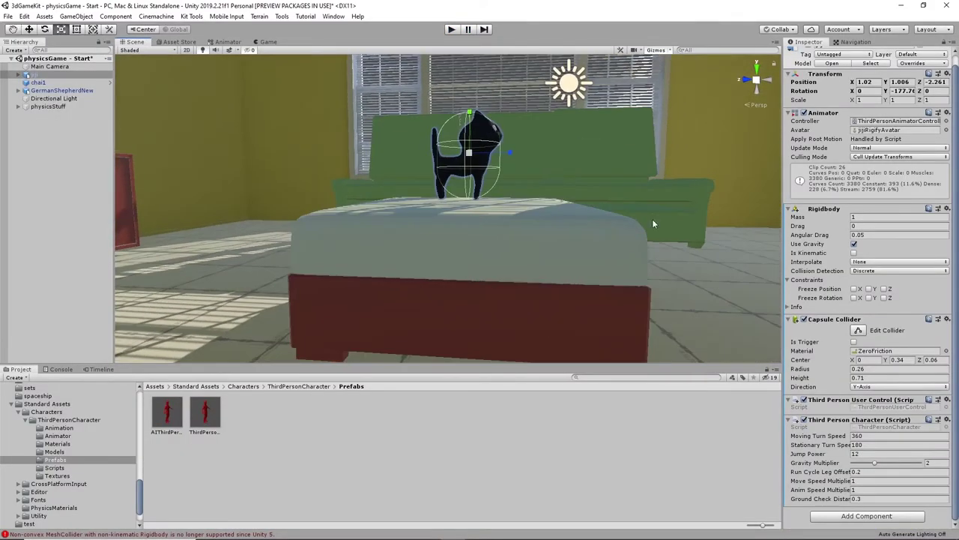
scroll(652, 219, "down", 5)
left_click_drag(546, 215, 604, 233, "alt")
middle_click_drag(605, 233, 549, 253)
left_click_drag(549, 253, 608, 244, "alt")
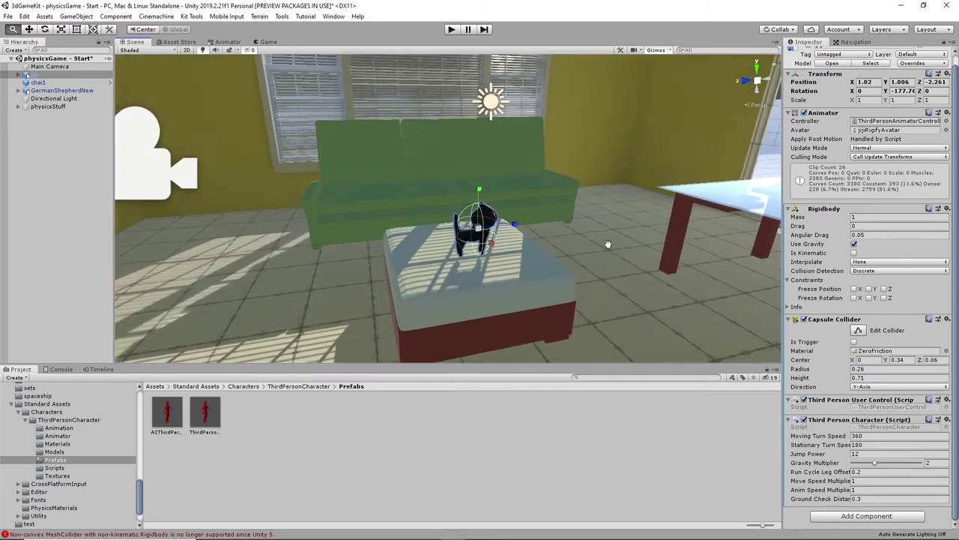
middle_click_drag(607, 244, 572, 264)
left_click(156, 16)
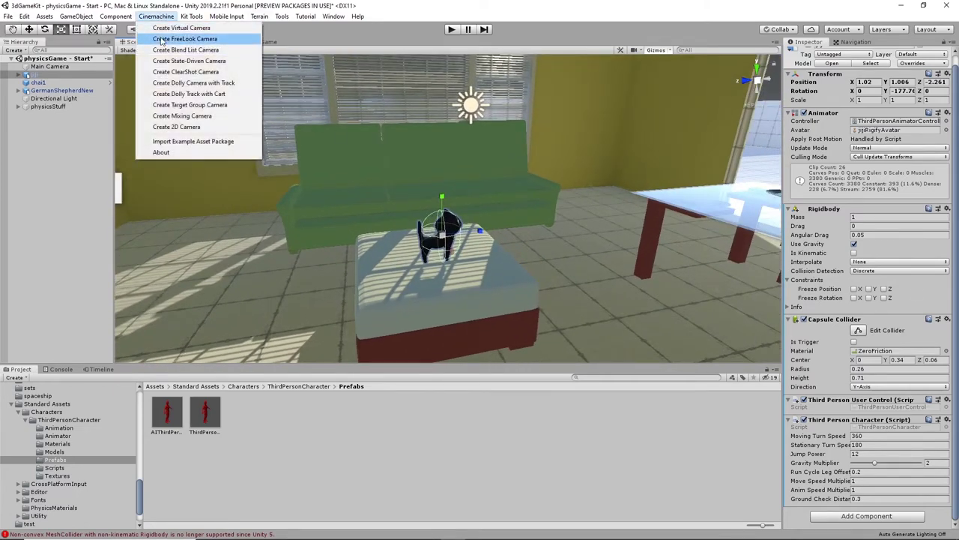
left_click(192, 39)
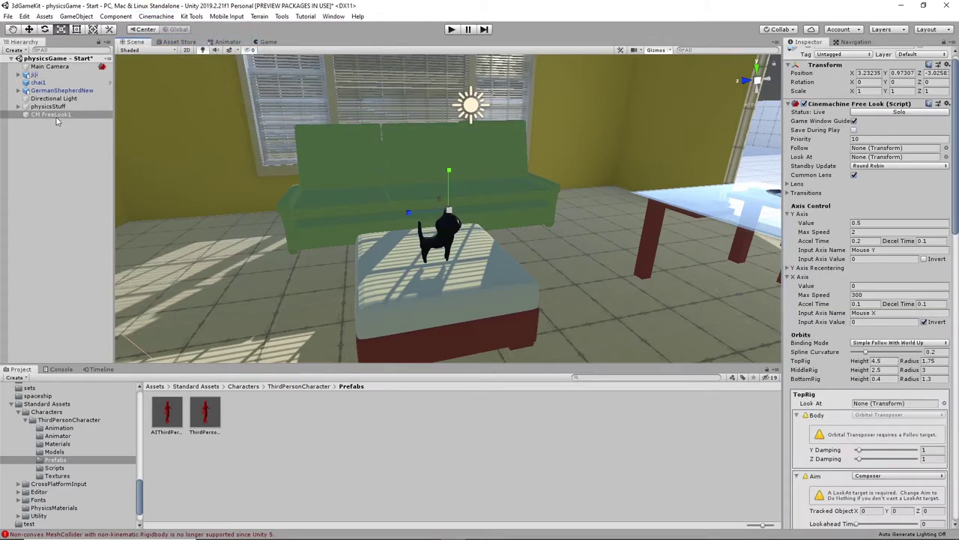
scroll(841, 90, "up", 1)
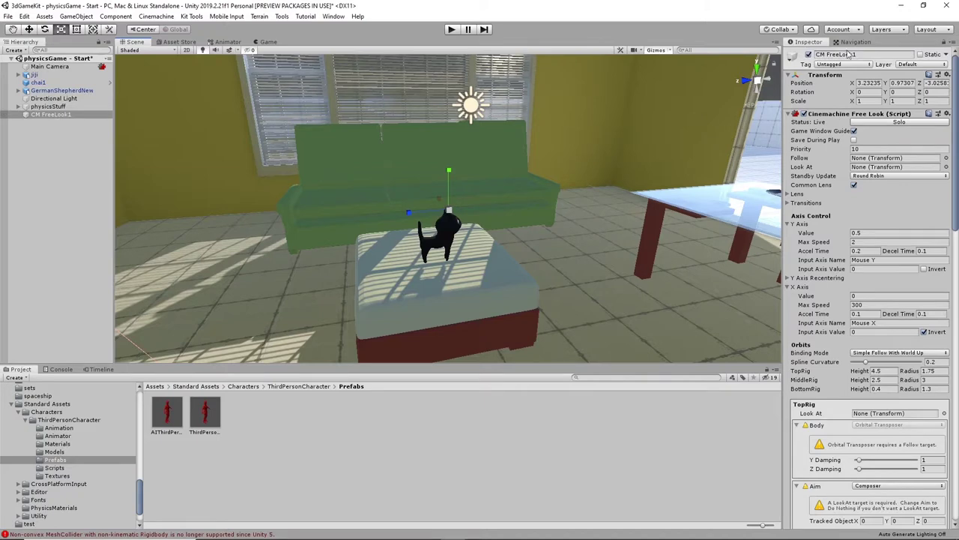
left_click(819, 55)
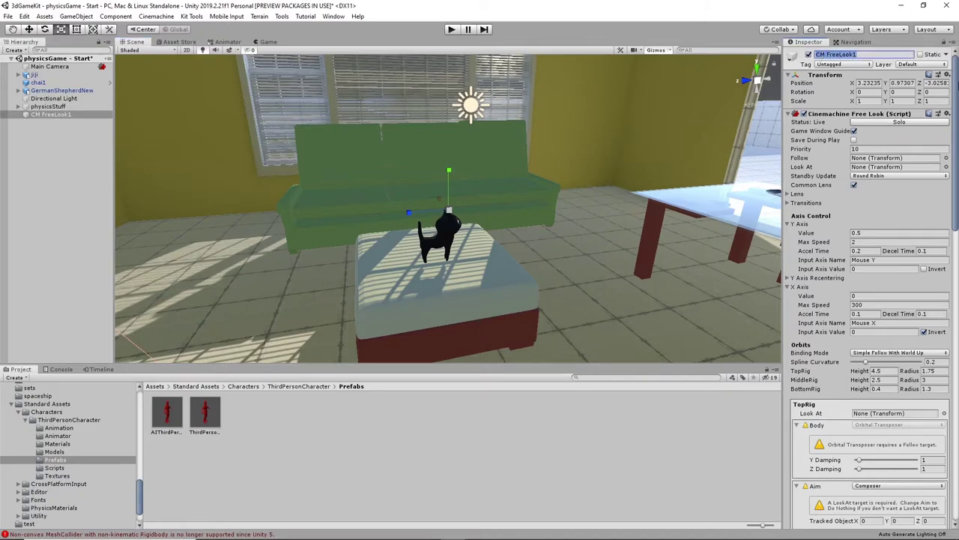
type("CM")
- Set jiji as the Follow target of the FreeLook camera and check the camera rig around the cat
left_click(946, 159)
scroll(734, 293, "down", 12)
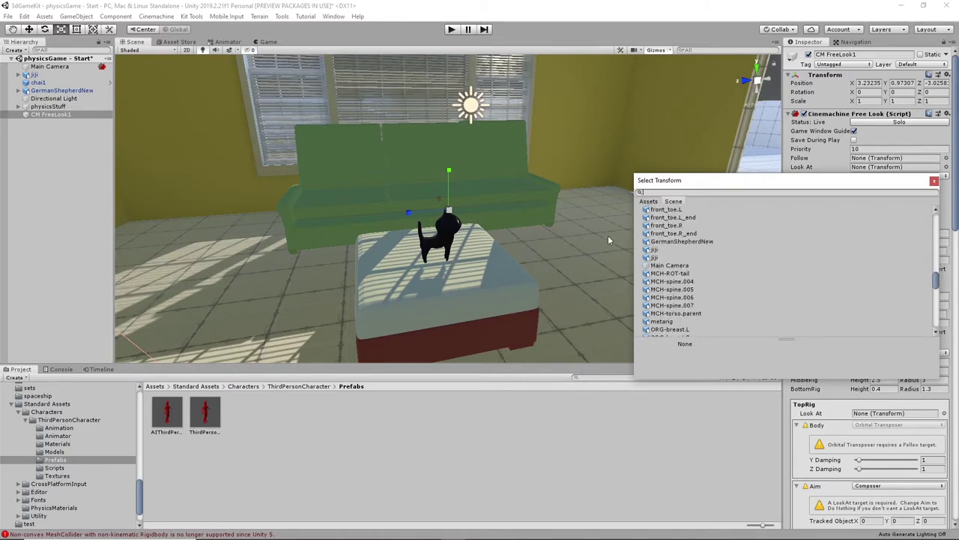
left_click(657, 258)
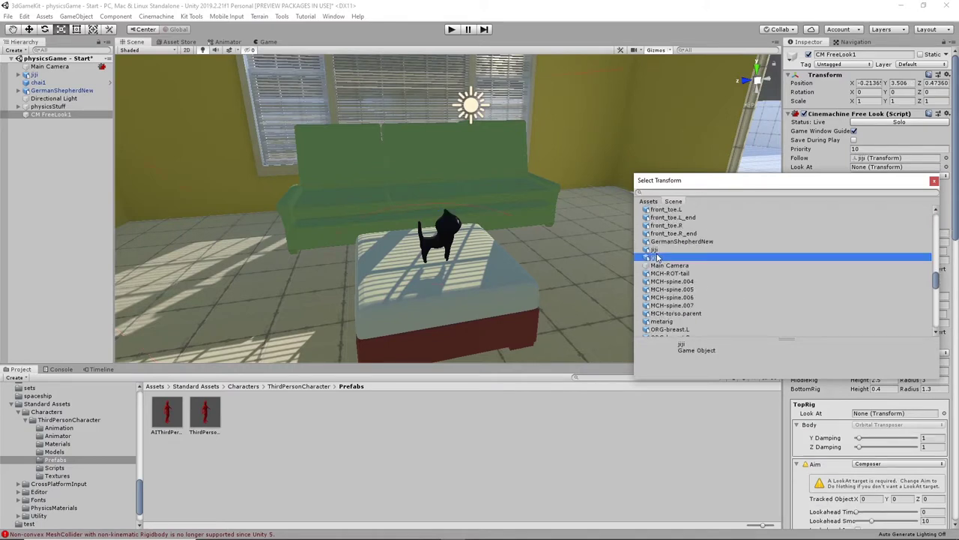
left_click_drag(512, 300, 454, 246, "alt")
scroll(454, 246, "down", 3)
left_click_drag(391, 207, 427, 240, "alt")
middle_click_drag(427, 240, 467, 273)
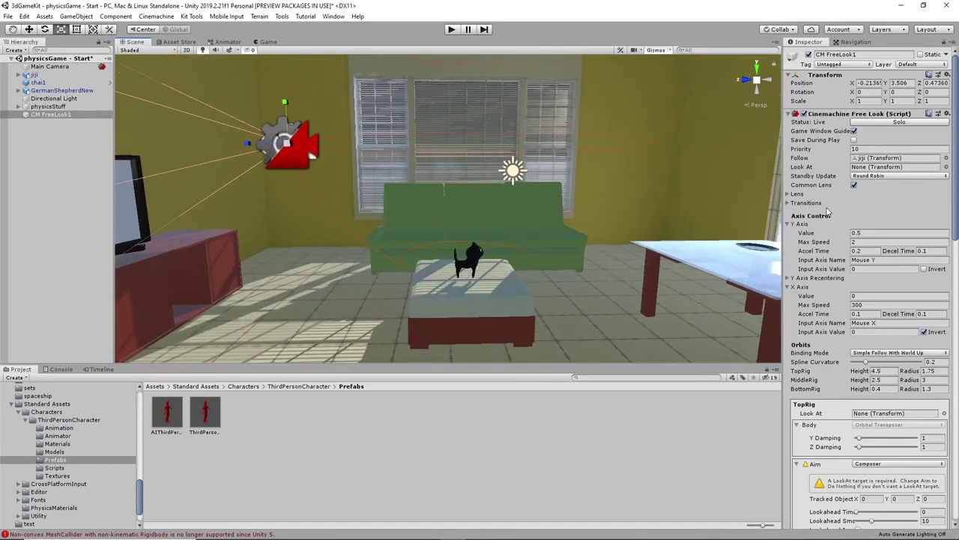
left_click_drag(530, 300, 509, 284, "alt")
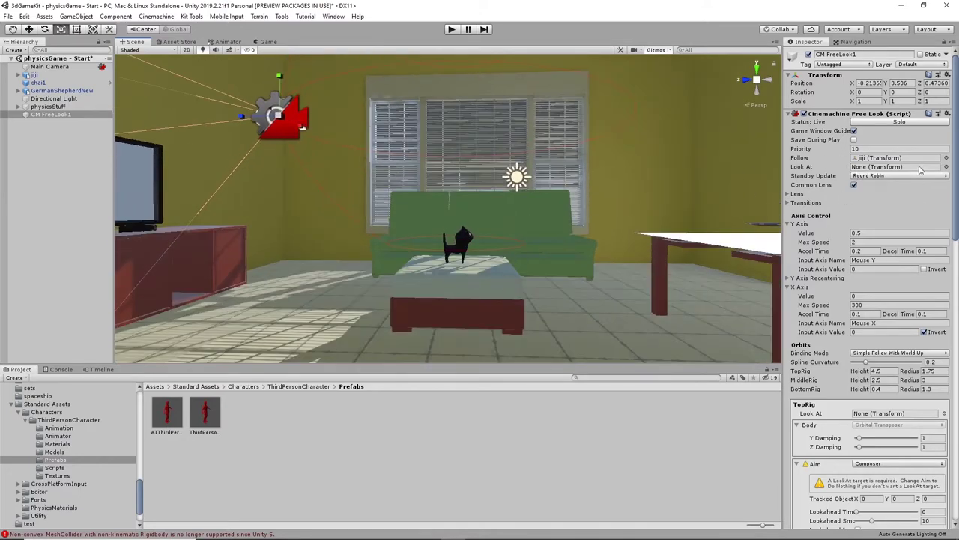
- Set jiji as the Look At target of the FreeLook camera
left_click(946, 167)
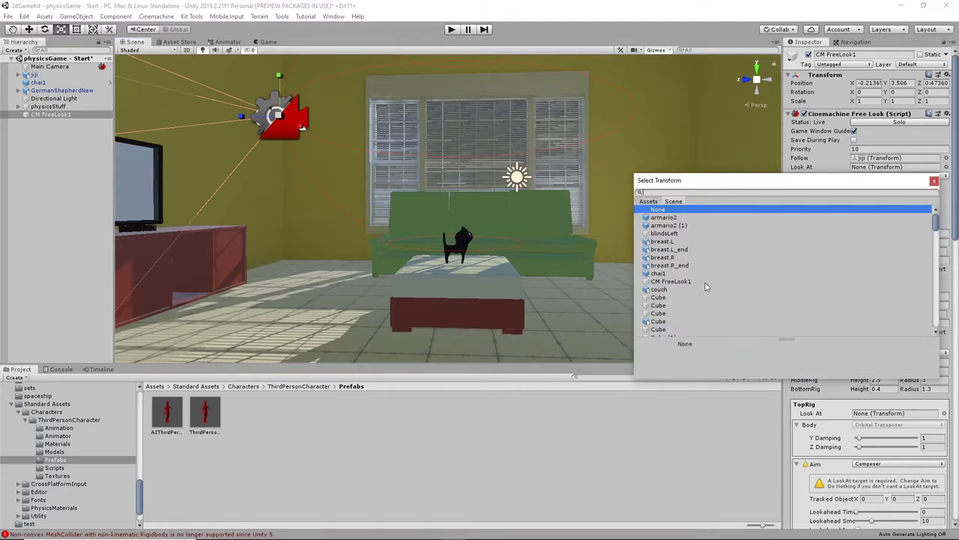
scroll(682, 281, "down", 3)
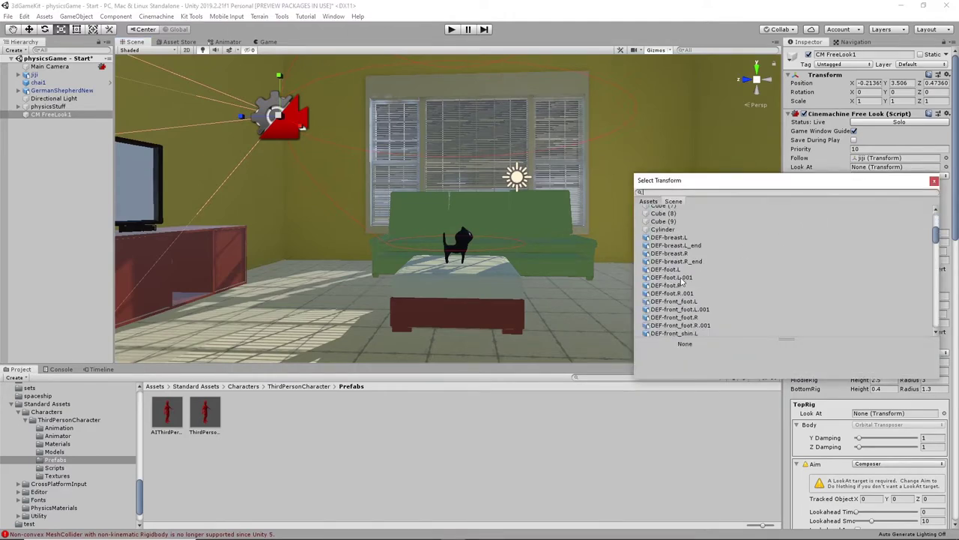
scroll(696, 244, "down", 3)
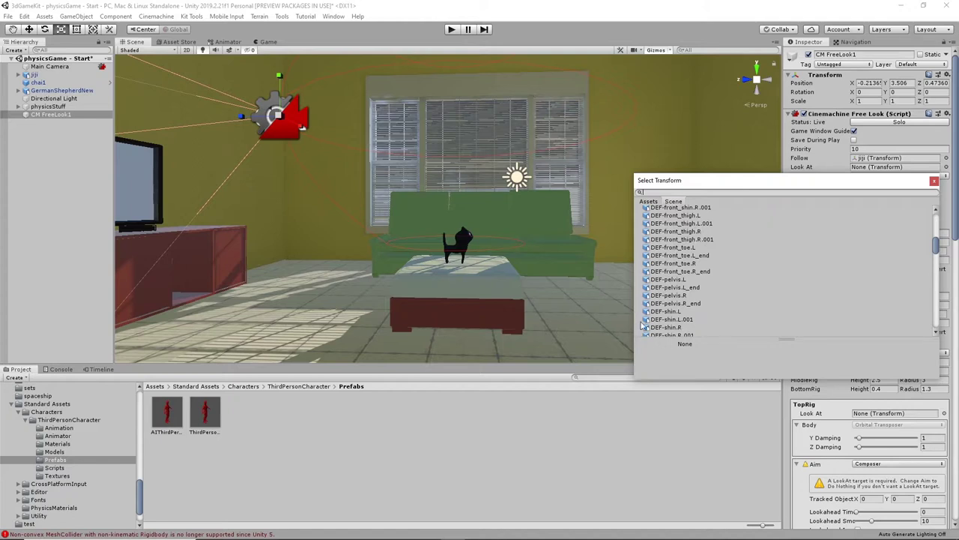
scroll(690, 300, "down", 5)
scroll(731, 278, "down", 5)
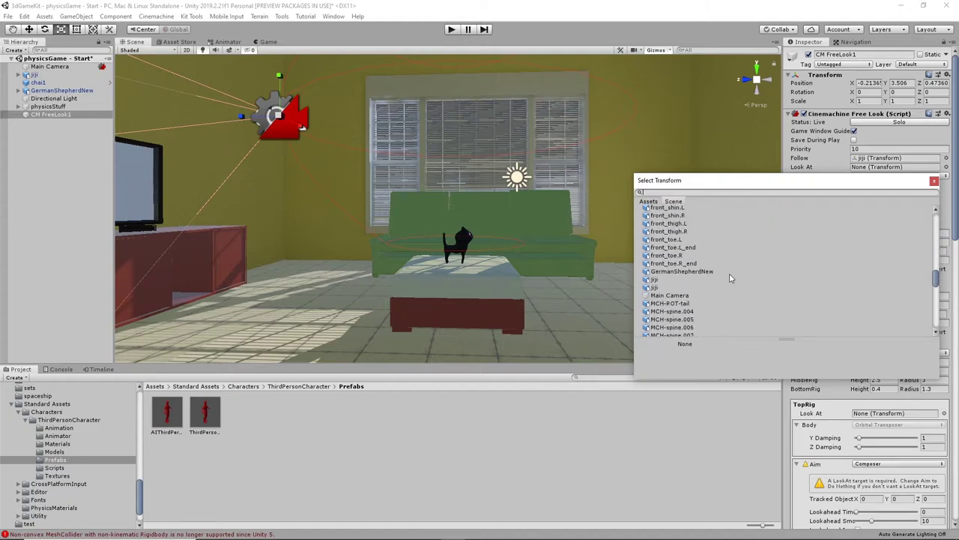
left_click(655, 279)
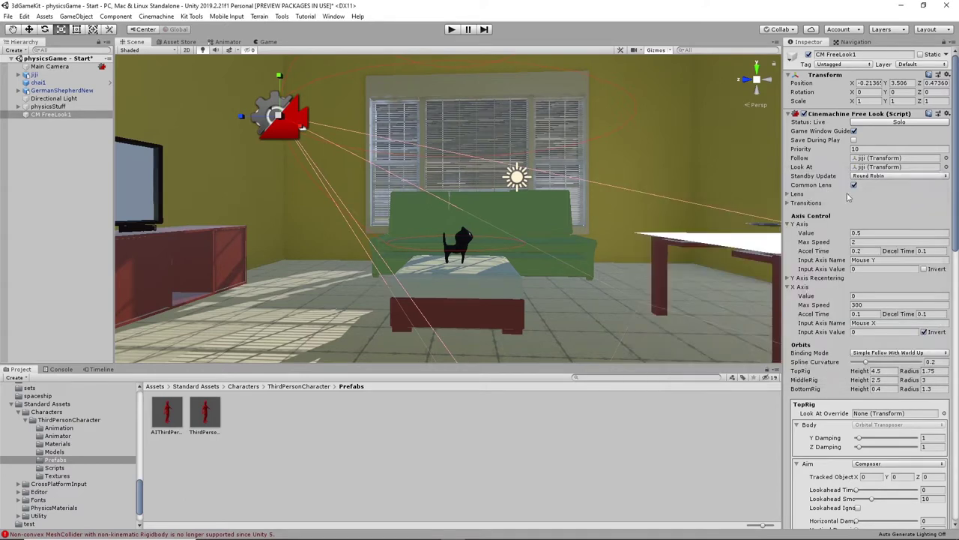
left_click(934, 182)
- Run the game, make the cat jump and look around it with the FreeLook camera, and stop play mode
left_click(452, 29)
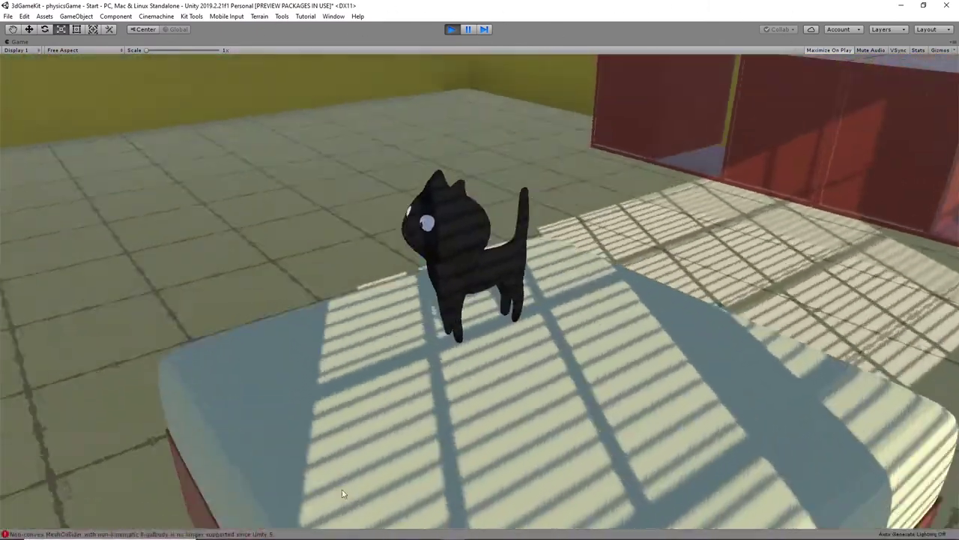
key("space")
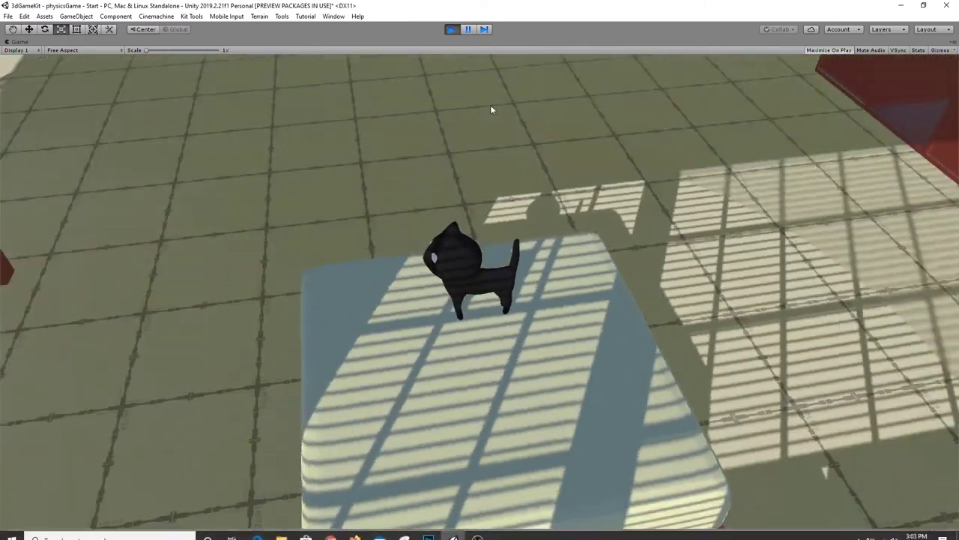
key("ctrl+p")
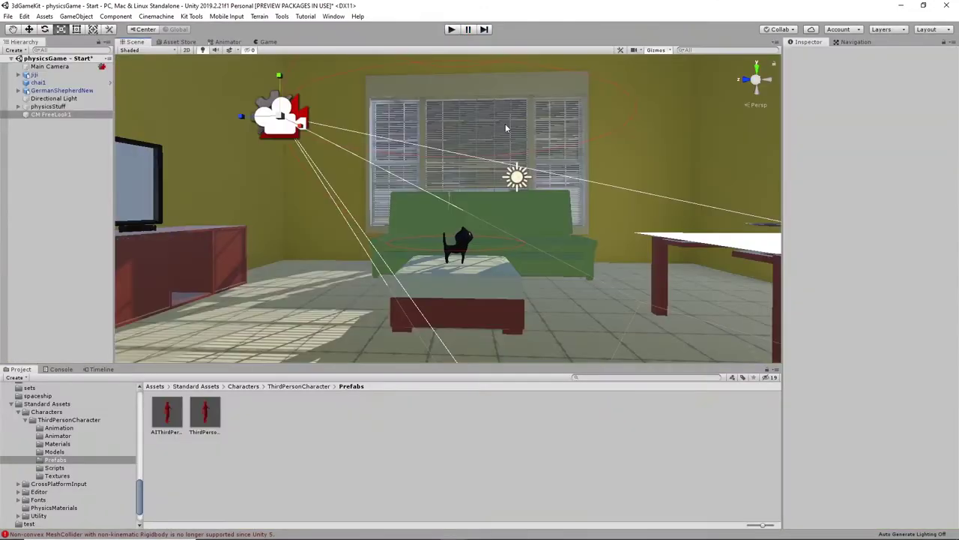
- Create an empty game object and name it jijiCamtarget
left_click_drag(505, 287, 434, 254, "alt")
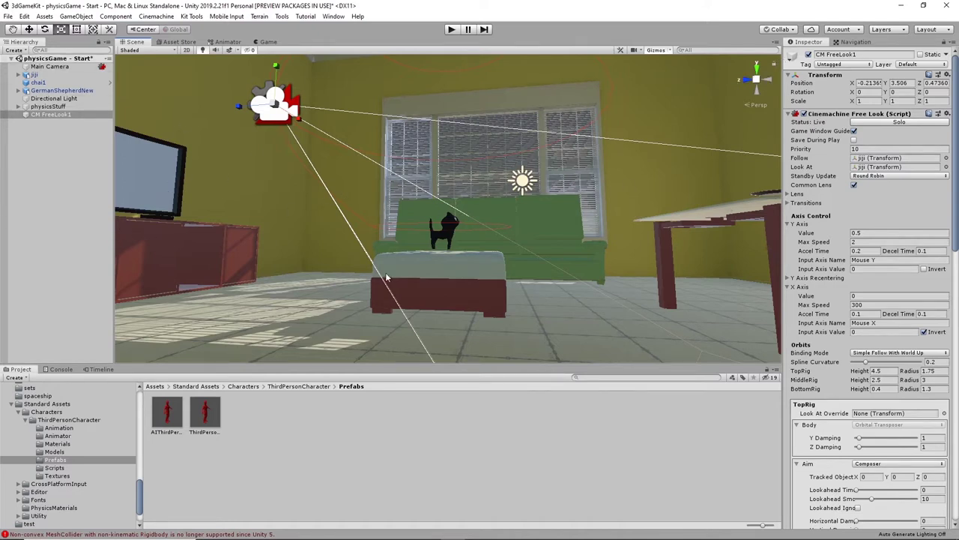
left_click(117, 17)
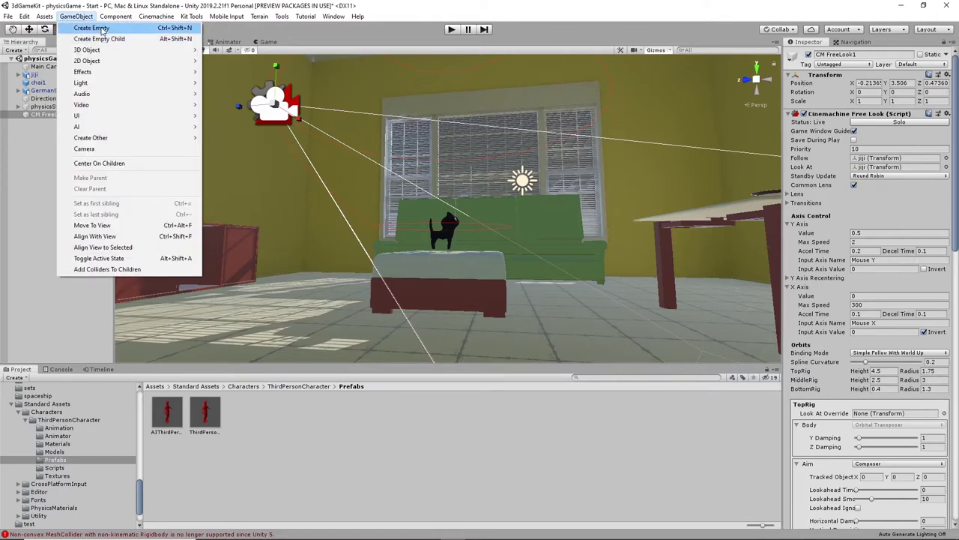
left_click(94, 28)
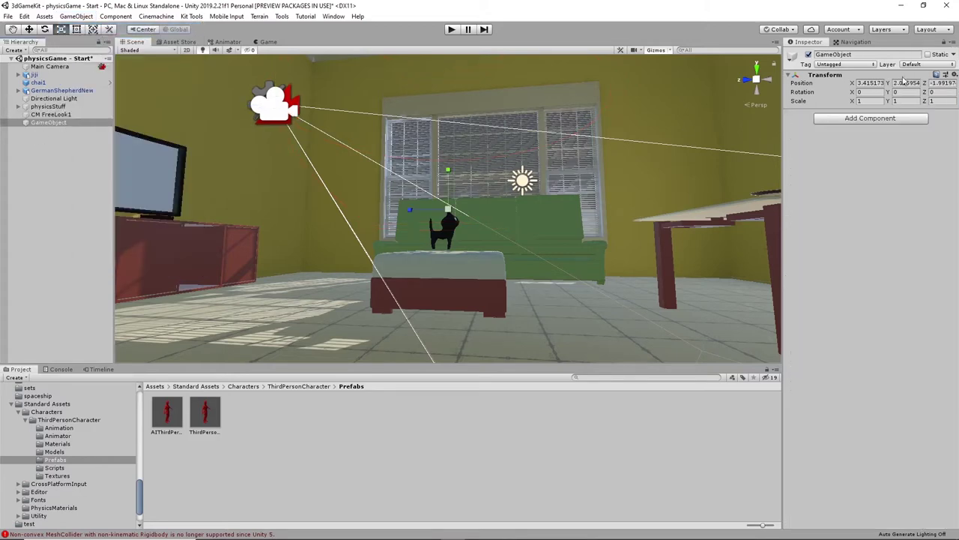
left_click(872, 56)
type("jijiCamtarget")
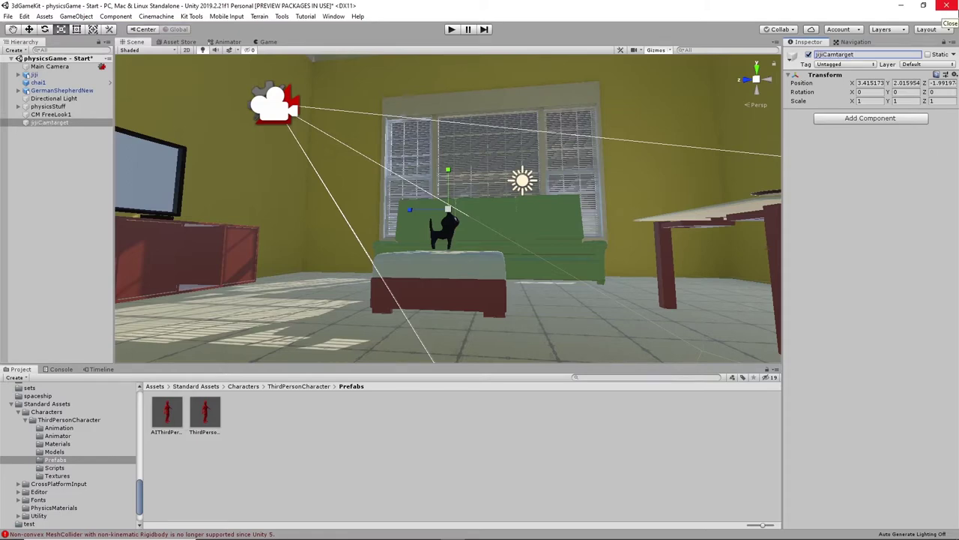
- Move jijiCamtarget to the cat's head, at about X 0.999, Y 1.518, Z -2.623, and make it a child of jiji
type("w")
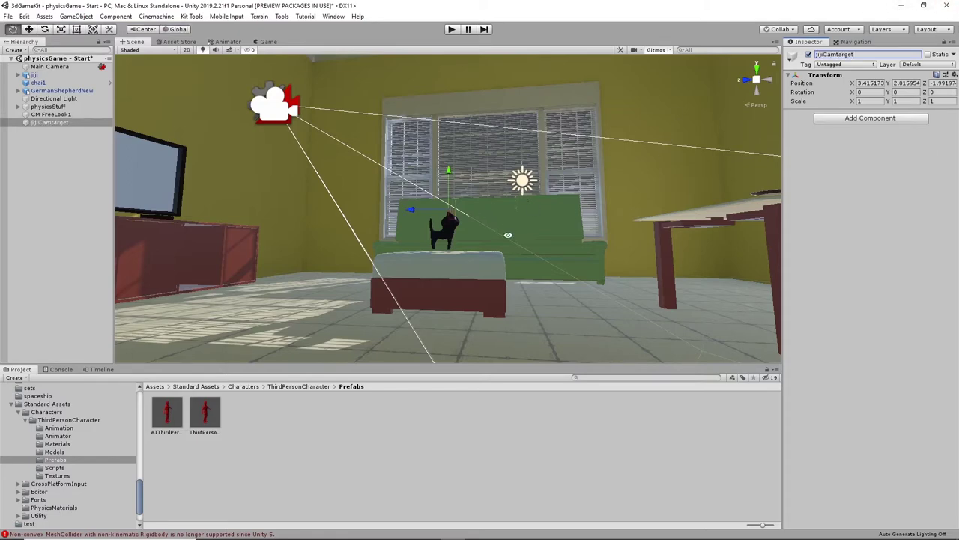
left_click_drag(508, 235, 445, 226, "alt")
left_click_drag(491, 203, 575, 214)
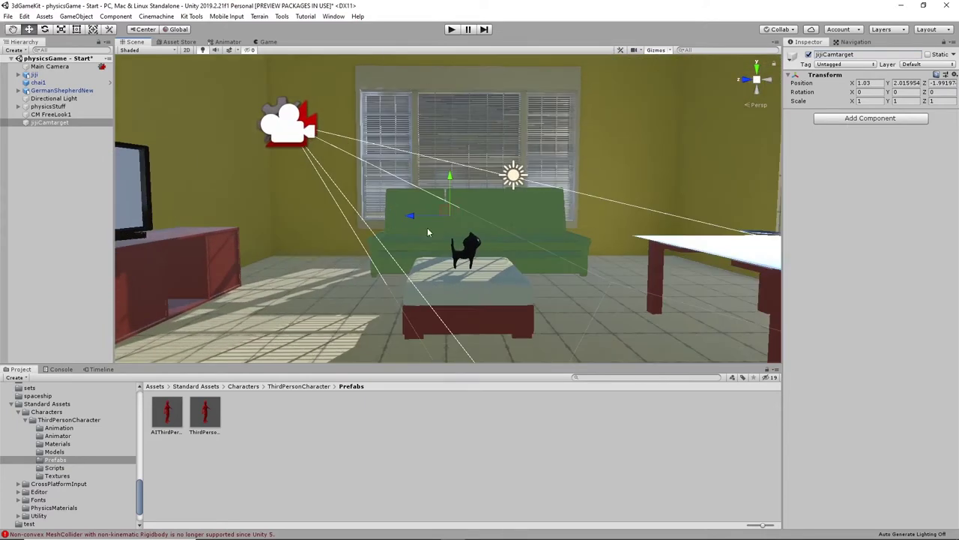
left_click_drag(411, 216, 440, 219)
left_click_drag(482, 175, 511, 244)
scroll(511, 245, "up", 4)
left_click_drag(468, 273, 442, 272)
left_click_drag(477, 239, 372, 259)
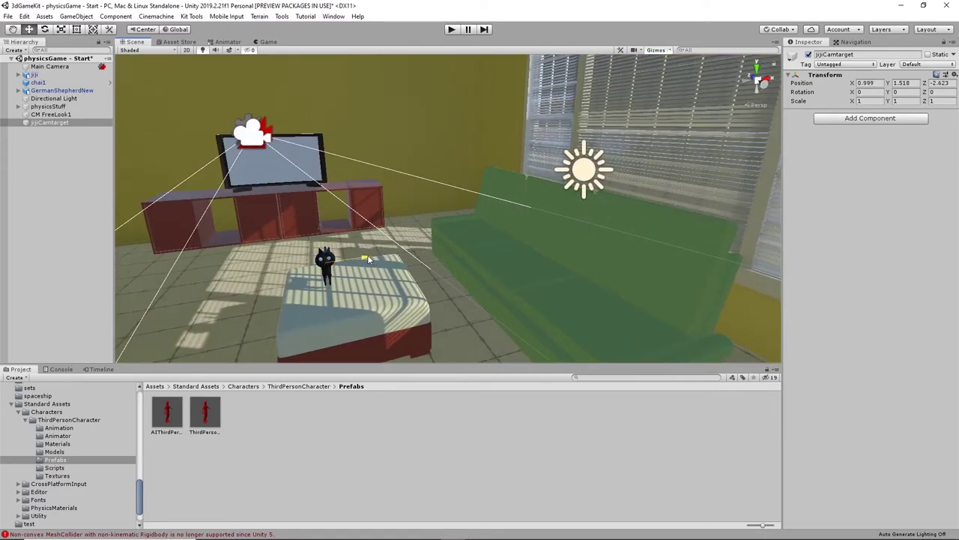
left_click_drag(41, 126, 38, 77)
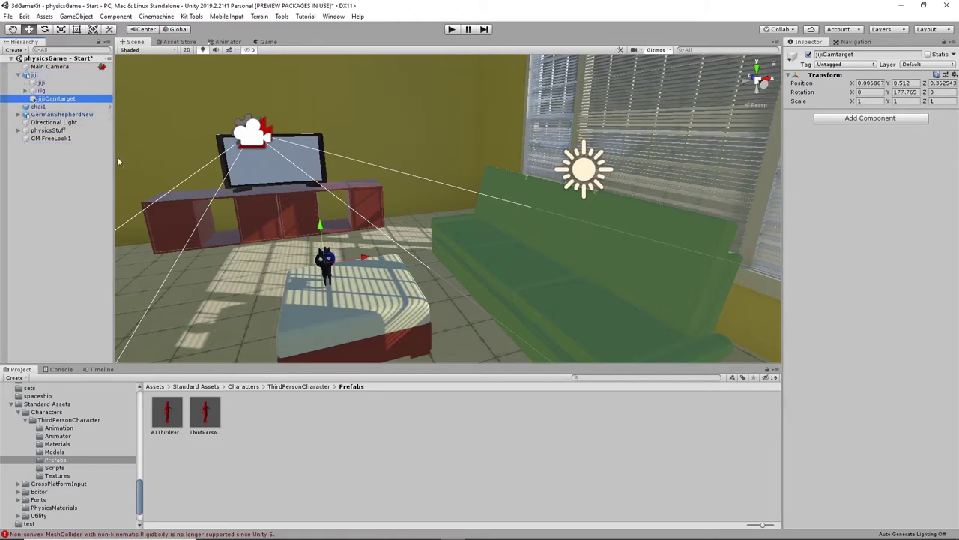
- Rename the FreeLook camera as CM CatCam
left_click(51, 139)
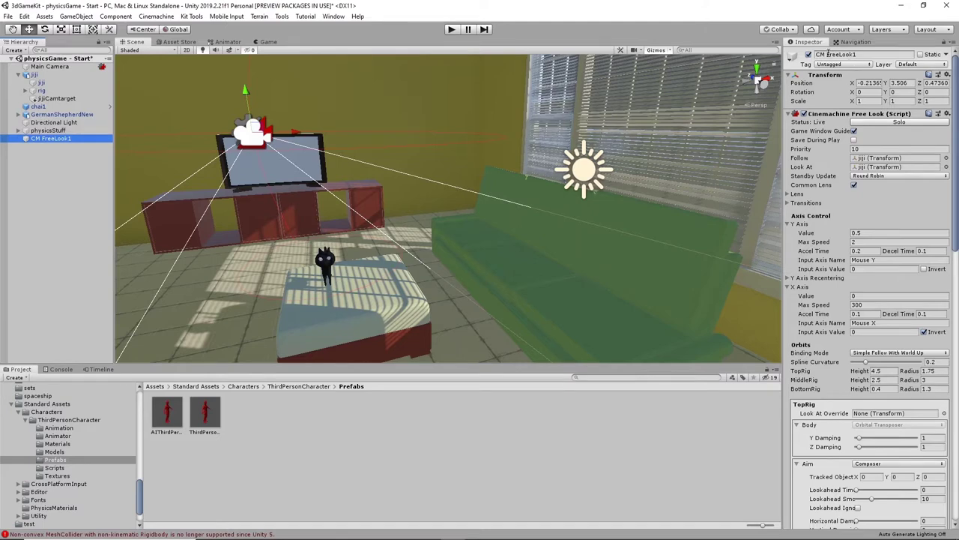
left_click(827, 54)
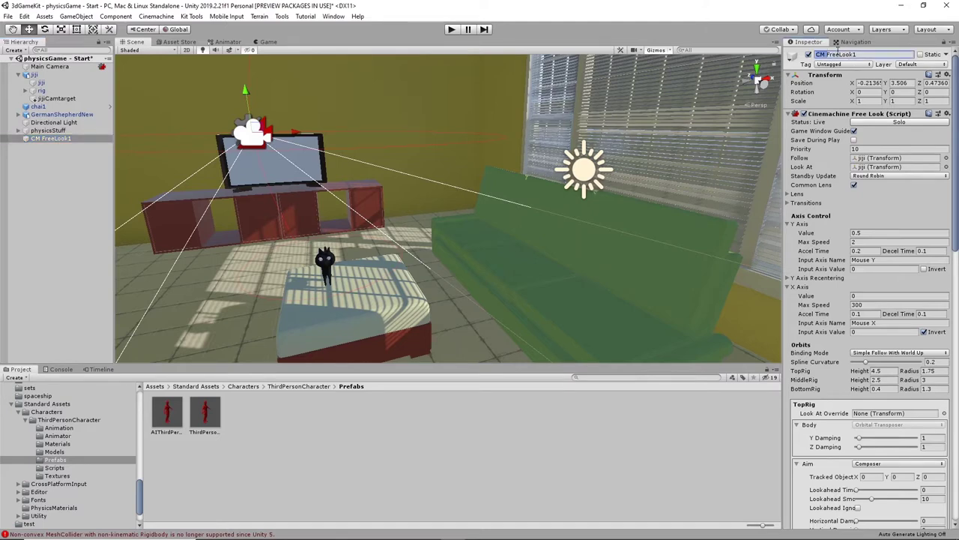
left_click(876, 54)
left_click_drag(872, 57, 832, 57)
type("Ca")
left_click(48, 140)
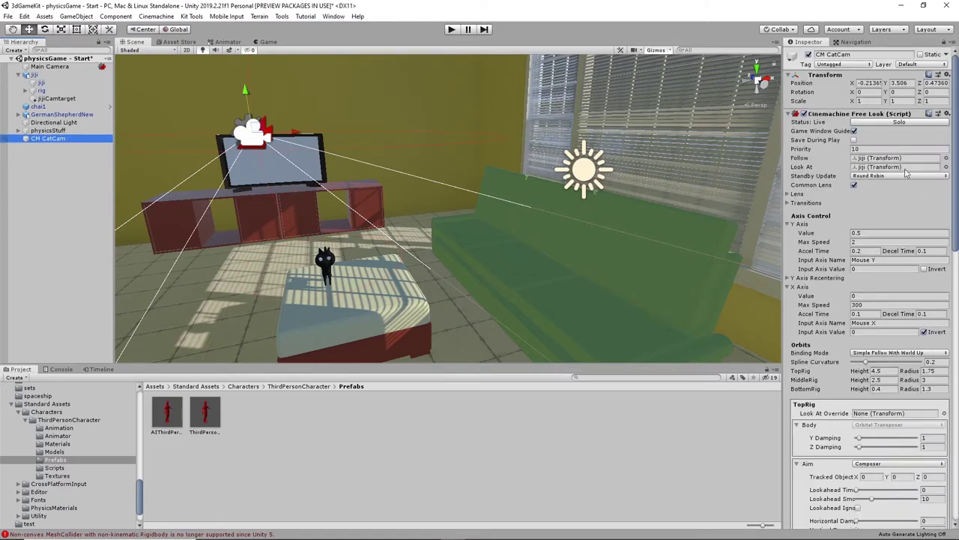
- Set jijiCamtarget as the Look At target of CM CatCam
left_click(946, 167)
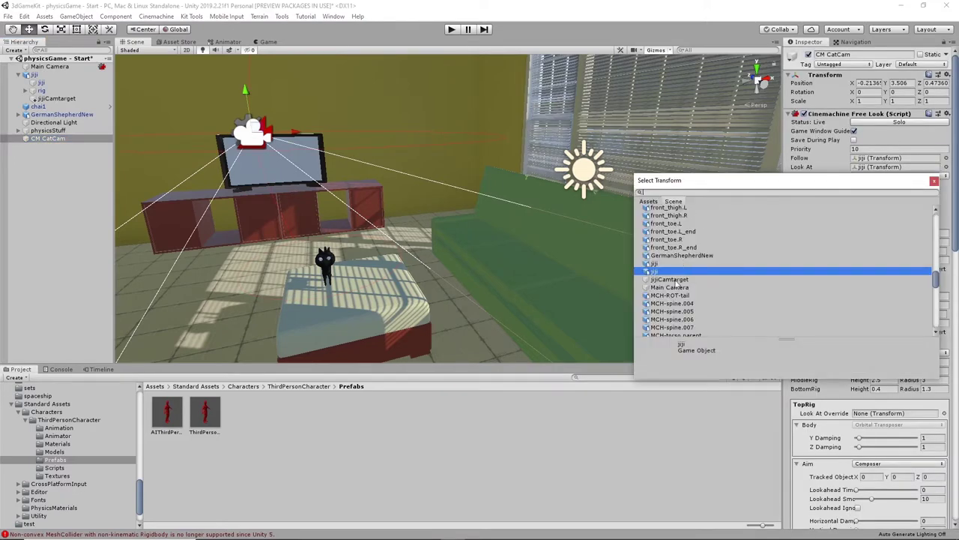
left_click(677, 279)
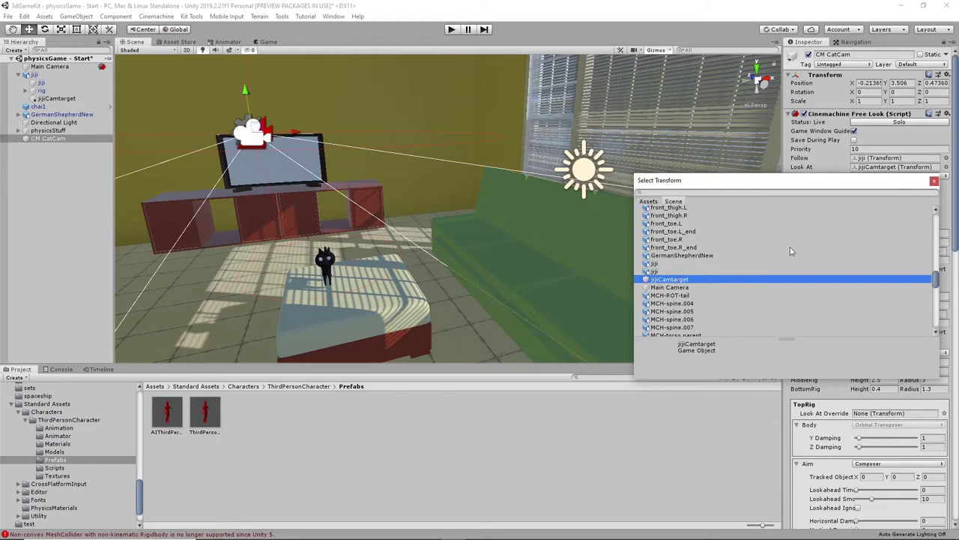
left_click(934, 182)
- Lower CM CatCam's orbits by setting the BottomRig height to 0.21 and the MiddleRig height to 1.57
left_click_drag(399, 273, 455, 206, "alt")
scroll(593, 277, "up", 3)
mouse_move(591, 273)
left_mouse_down("alt")
mouse_move(561, 271)
mouse_move(573, 271)
left_mouse_up("alt")
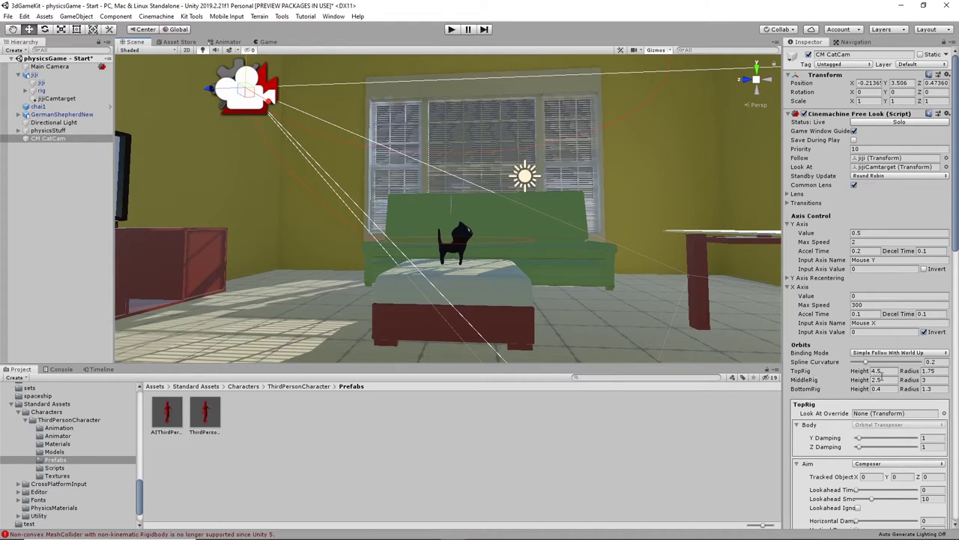
left_click(859, 390)
left_click_drag(859, 394, 856, 394)
left_click_drag(863, 383, 847, 385)
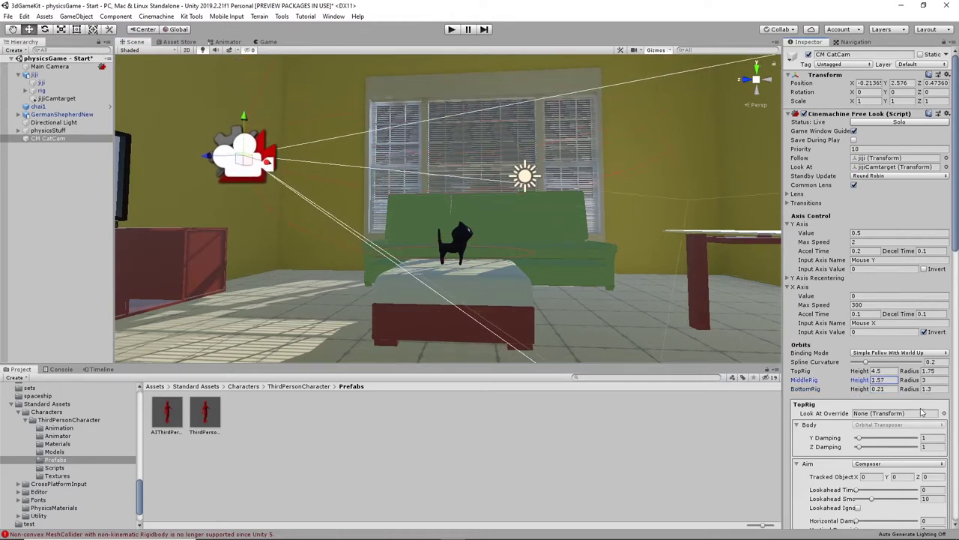
- Set CM CatCam's TopRig orbit to a height of 3.61 and a radius of 3.94
left_click_drag(619, 304, 697, 318, "alt")
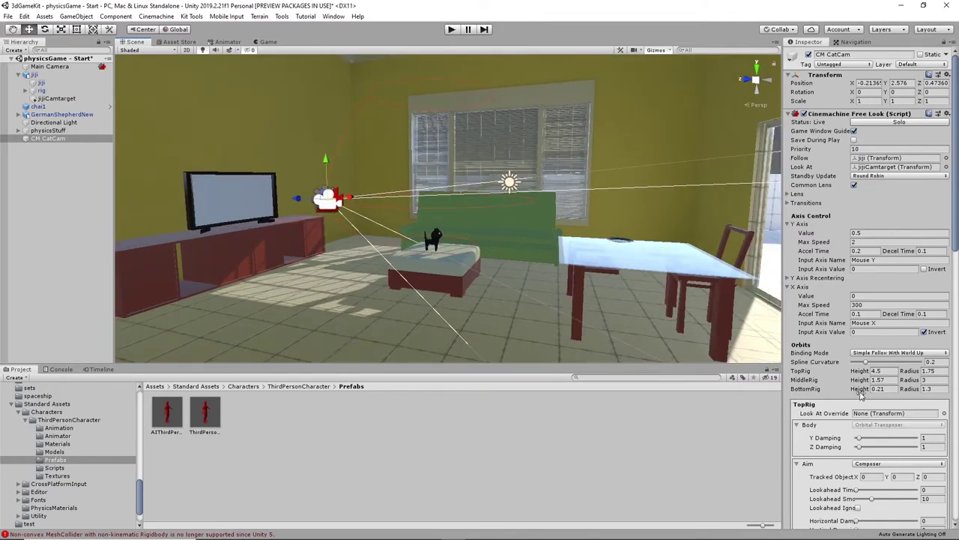
left_click_drag(862, 371, 852, 372)
left_click_drag(527, 182, 450, 231, "alt")
left_click_drag(382, 244, 482, 170, "alt")
right_click_drag(482, 171, 487, 202)
left_click_drag(913, 373, 924, 376)
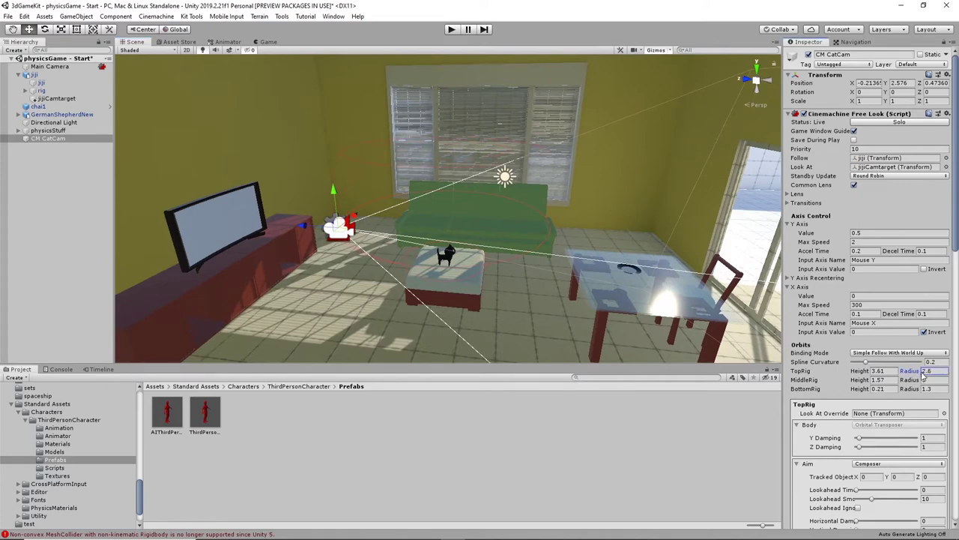
left_click_drag(925, 376, 936, 376)
left_click_drag(548, 258, 637, 227, "alt")
right_click_drag(637, 226, 530, 235)
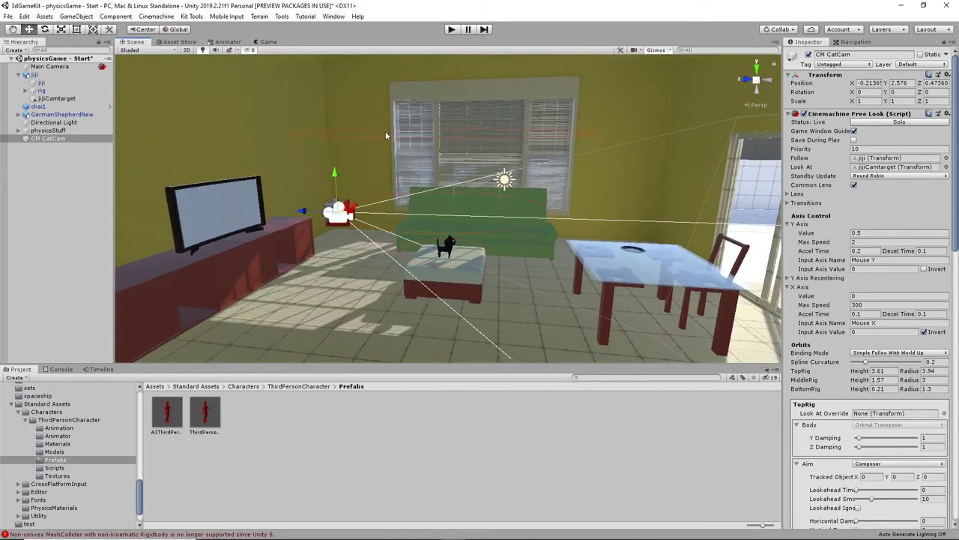
- Run the game, walk the cat around while checking the camera's view of it, and stop play mode
left_click(454, 30)
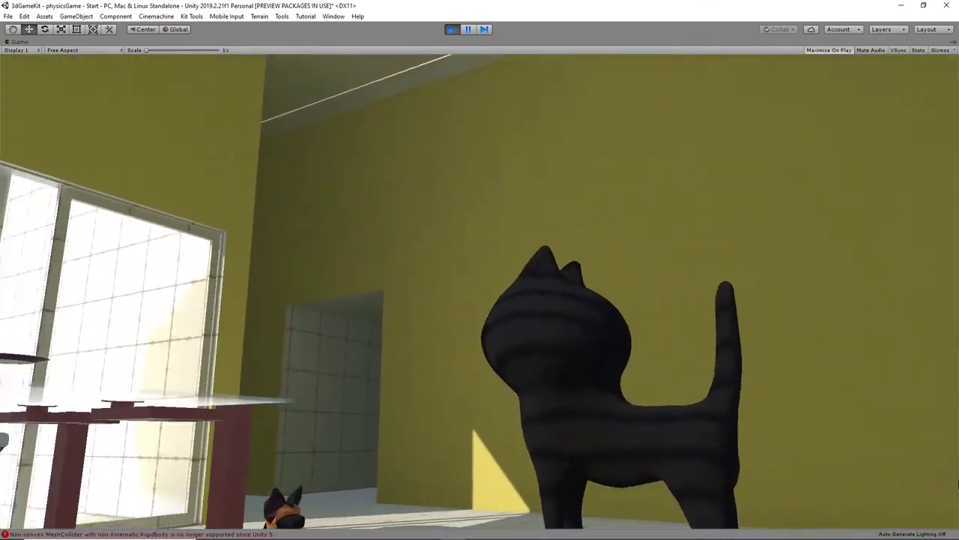
key("w")
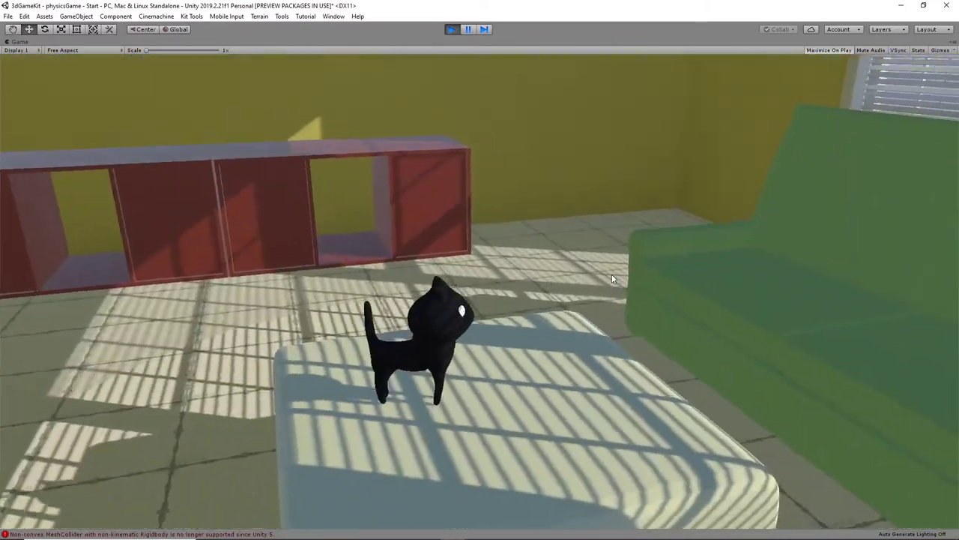
key("w")
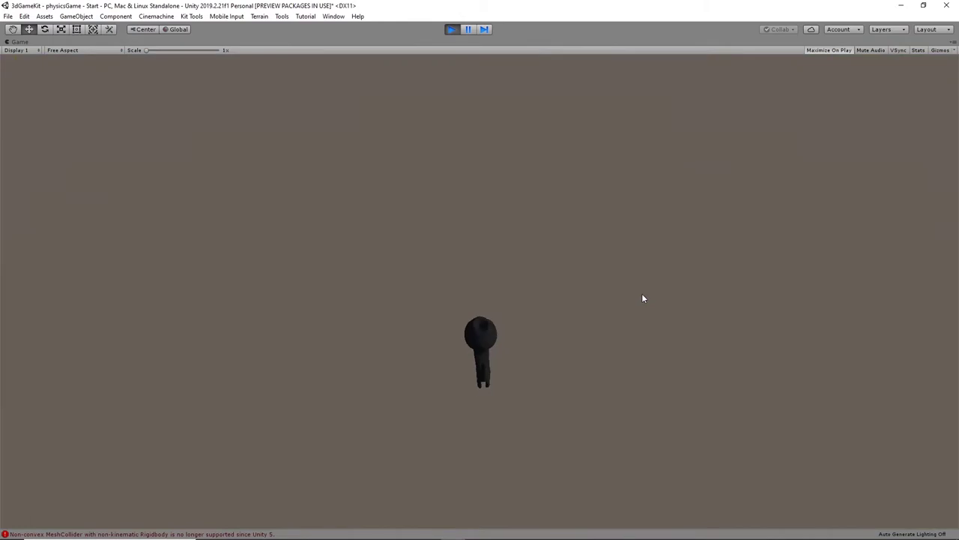
left_click(452, 30)
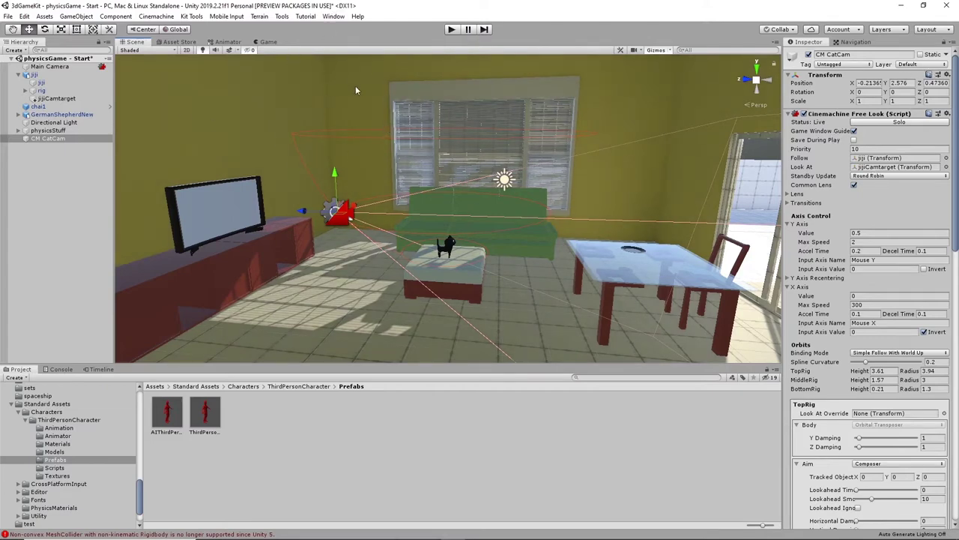
- Select the room's wall mesh and check which layer it is assigned to
left_click(345, 136)
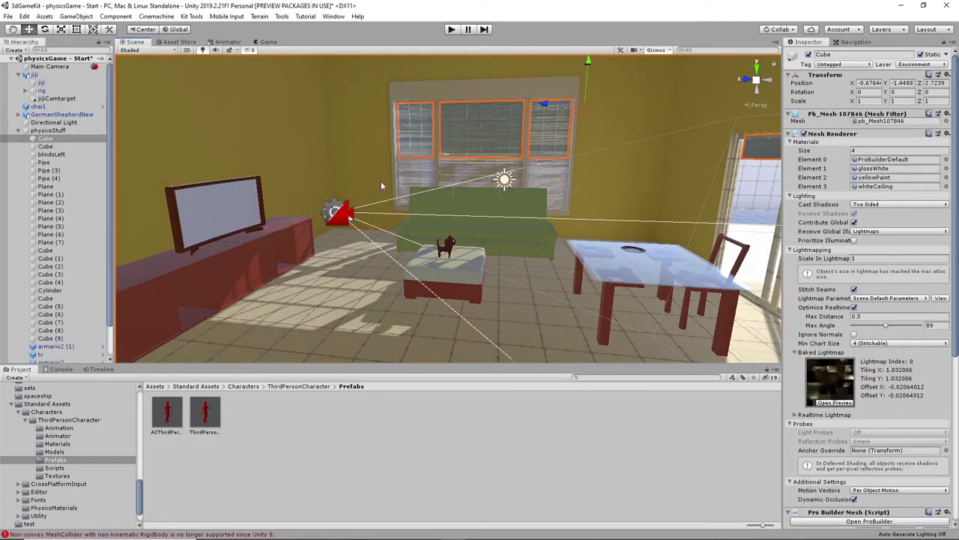
left_click(917, 65)
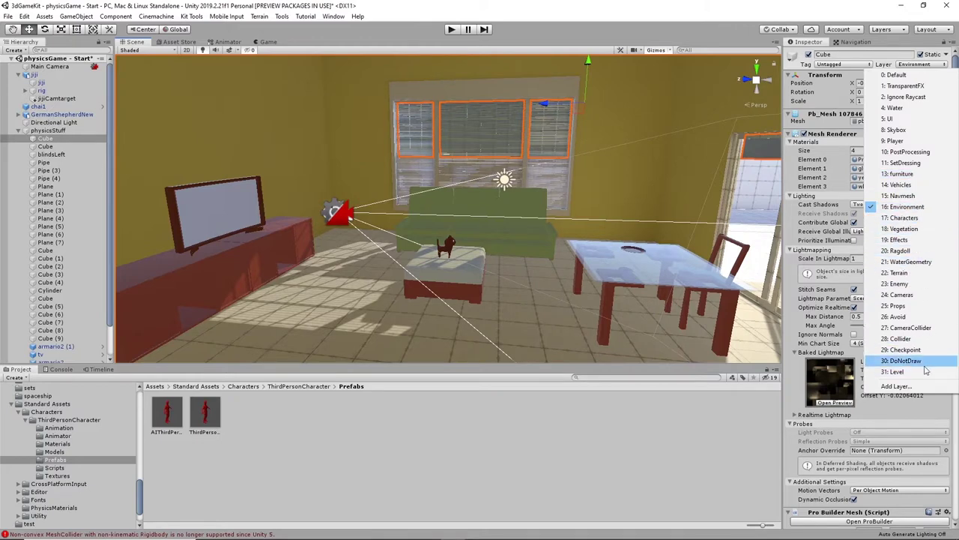
left_click(514, 11)
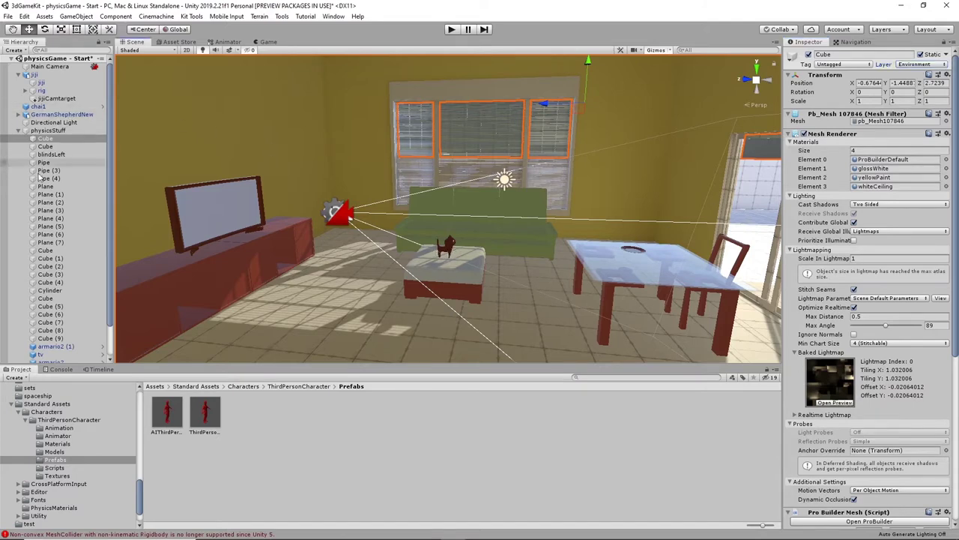
- Select the jiji cat and check the Layer Collision Matrix in the project's Physics settings
left_click(34, 75)
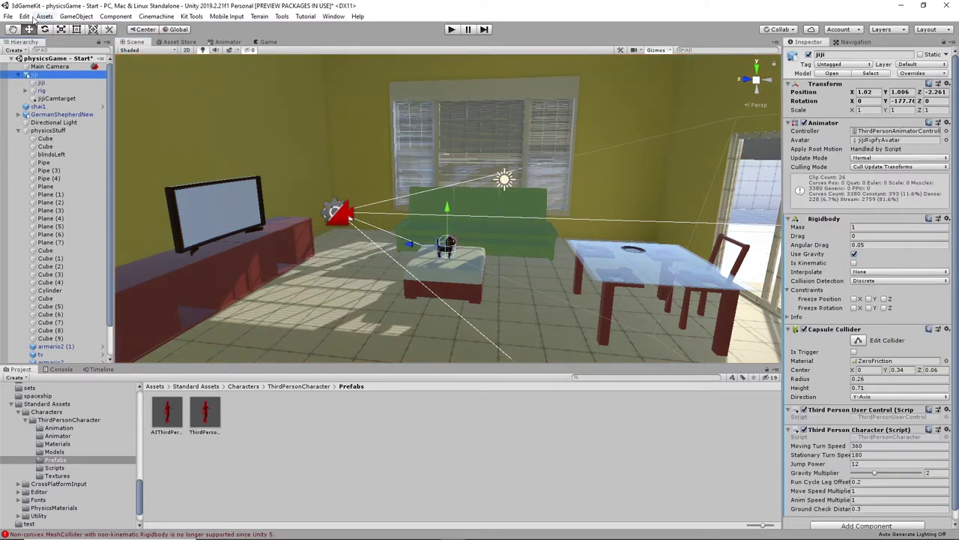
left_click(24, 15)
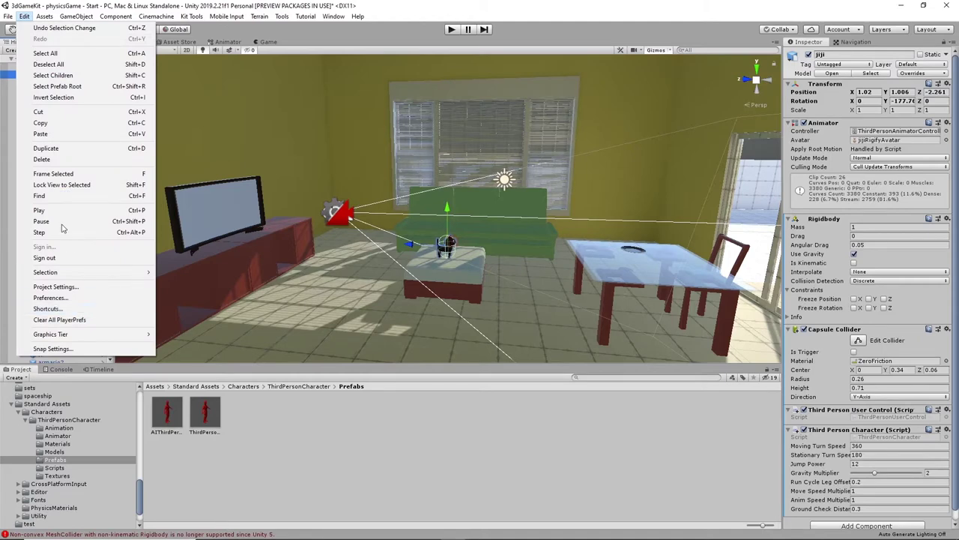
left_click(66, 288)
scroll(369, 290, "down", 5)
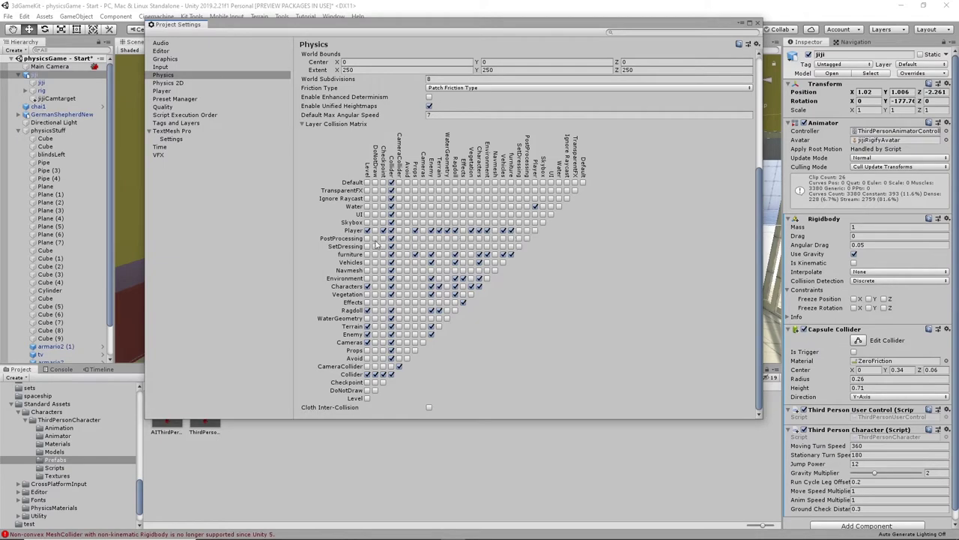
left_click(757, 25)
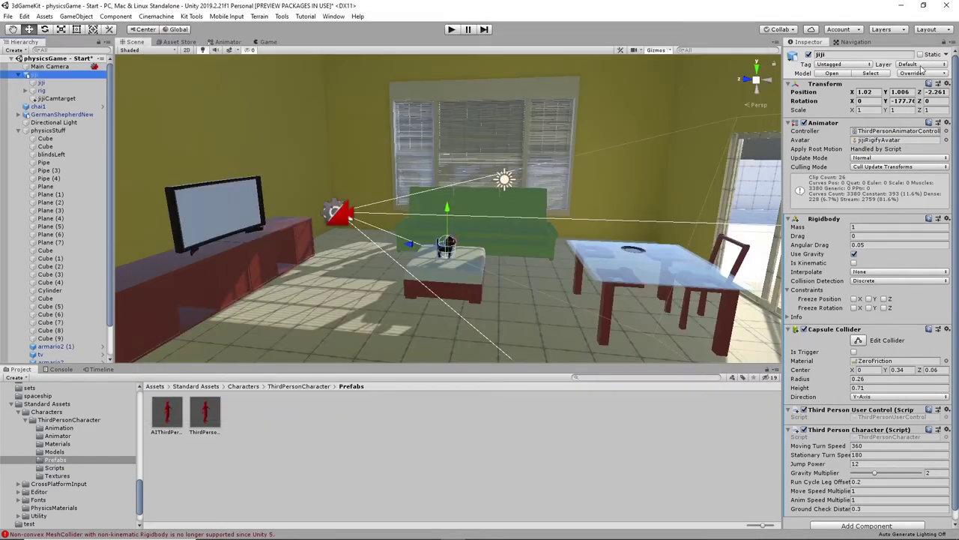
- Assign the jiji cat to the Player layer
left_click(921, 66)
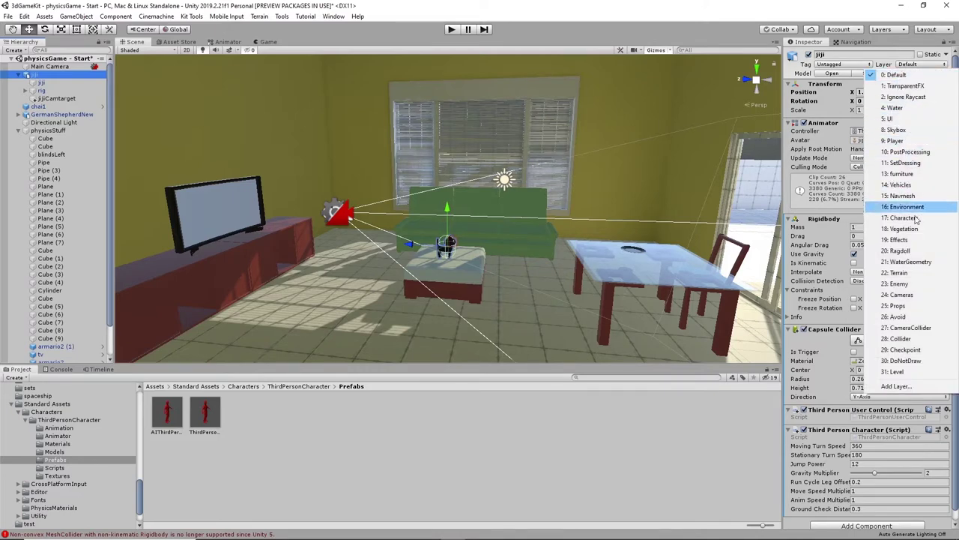
left_click(899, 140)
left_click(449, 294)
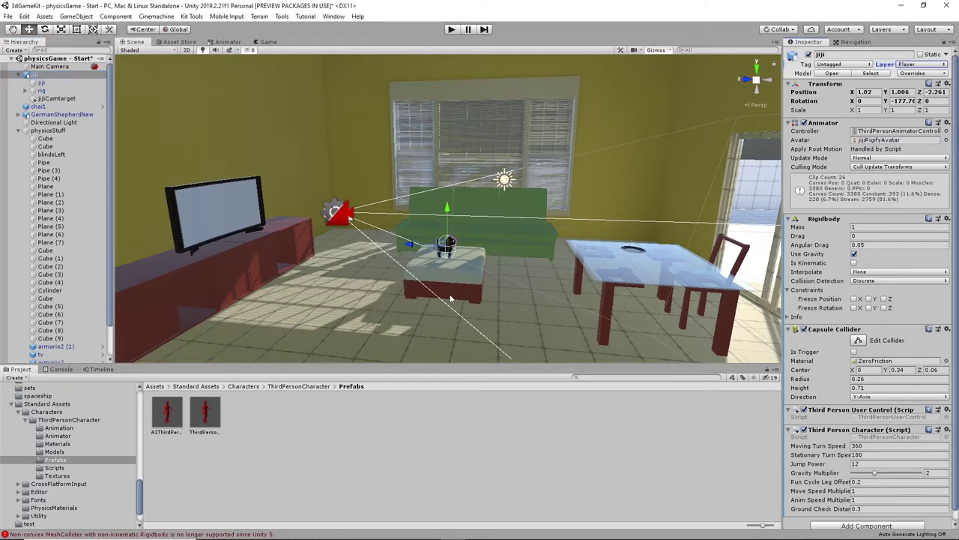
- Run the game, walk the cat off the table and along the walls and furniture to test the camera near walls, and stop play mode
left_click(453, 31)
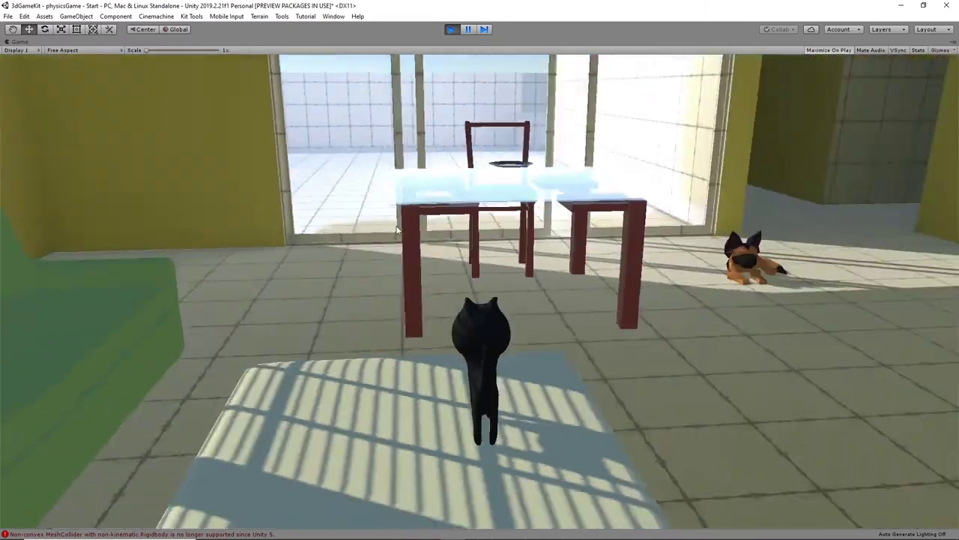
key("w")
key("a")
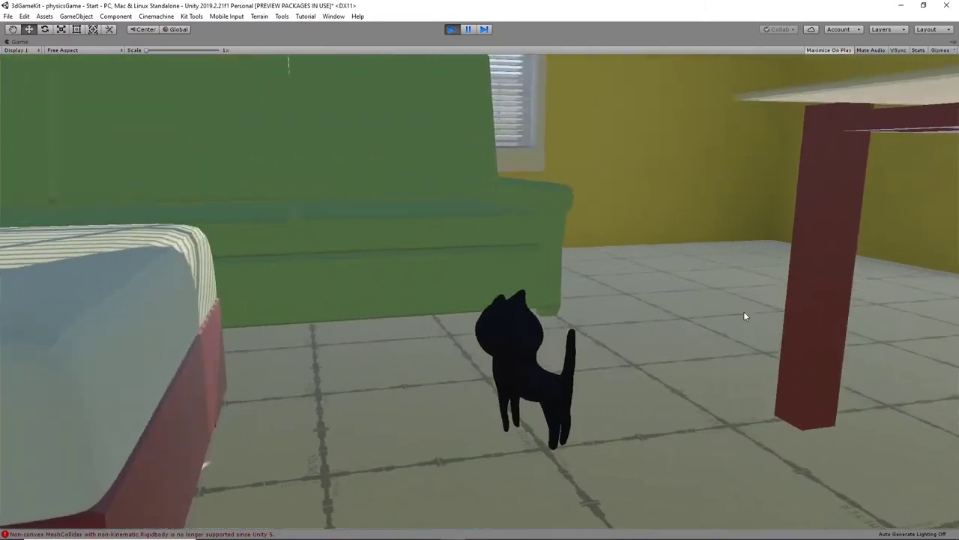
key("w")
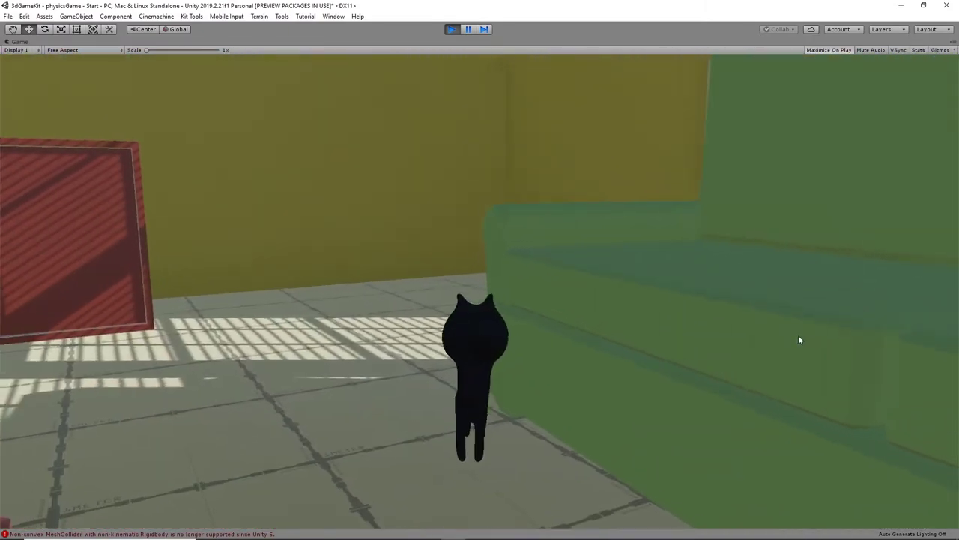
key("w")
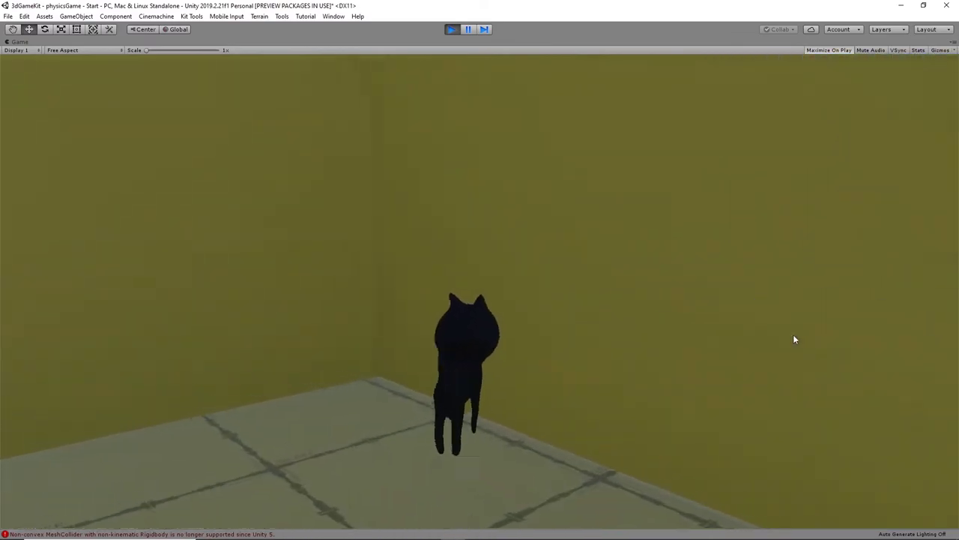
key("a")
key("w")
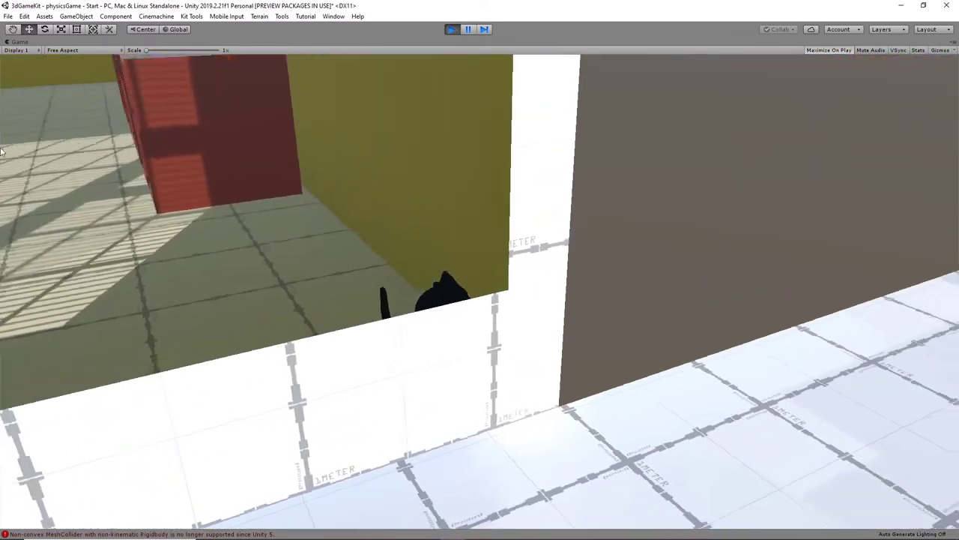
key("w")
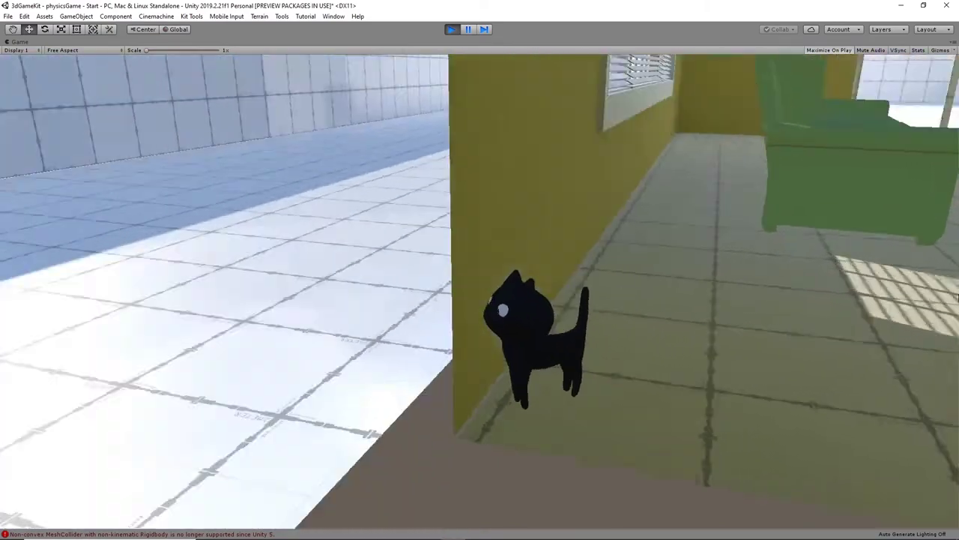
key("w")
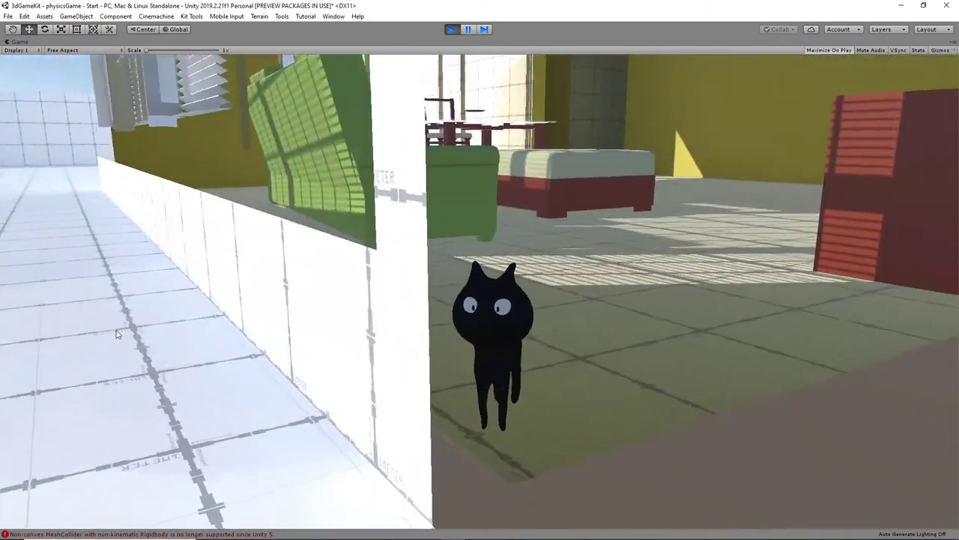
key("w")
key("d")
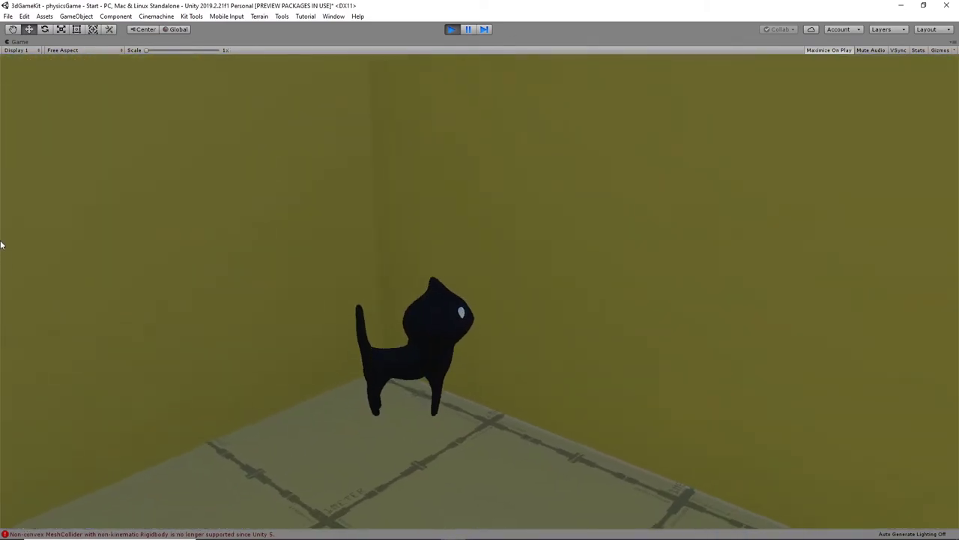
key("s")
key("w")
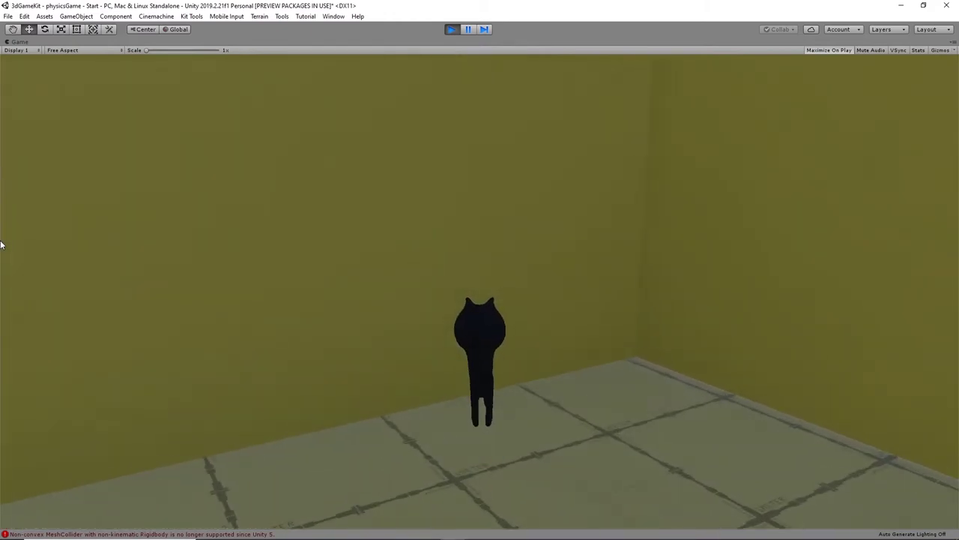
key("w")
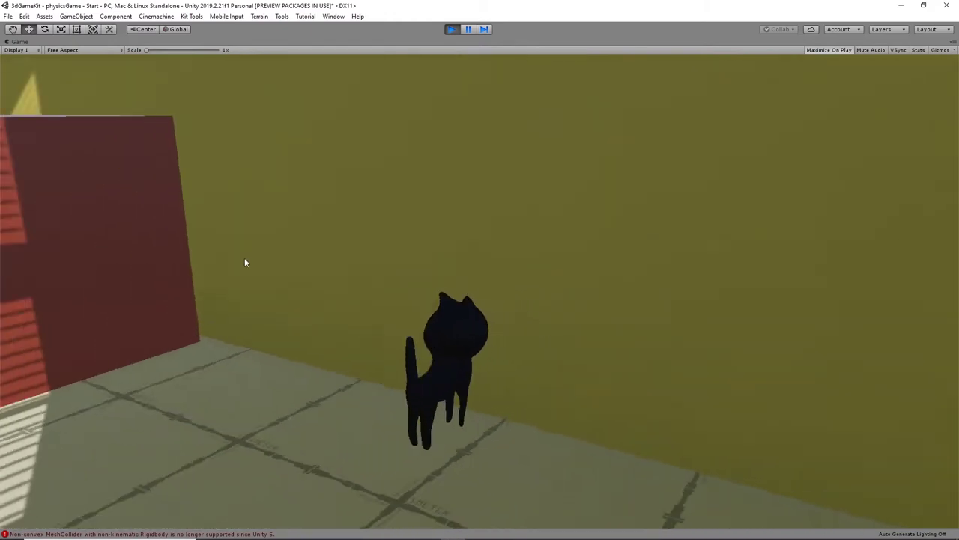
key("a")
key("w")
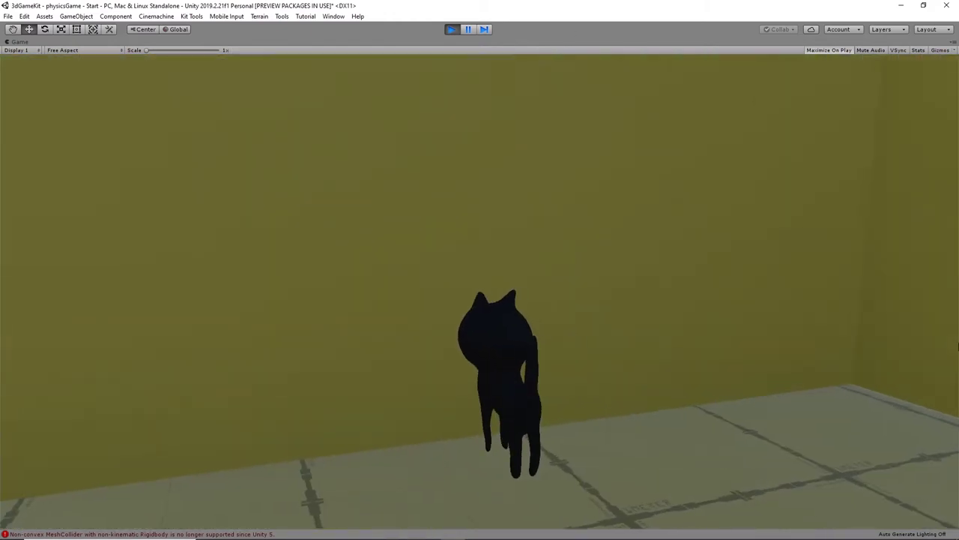
key("a")
key("w")
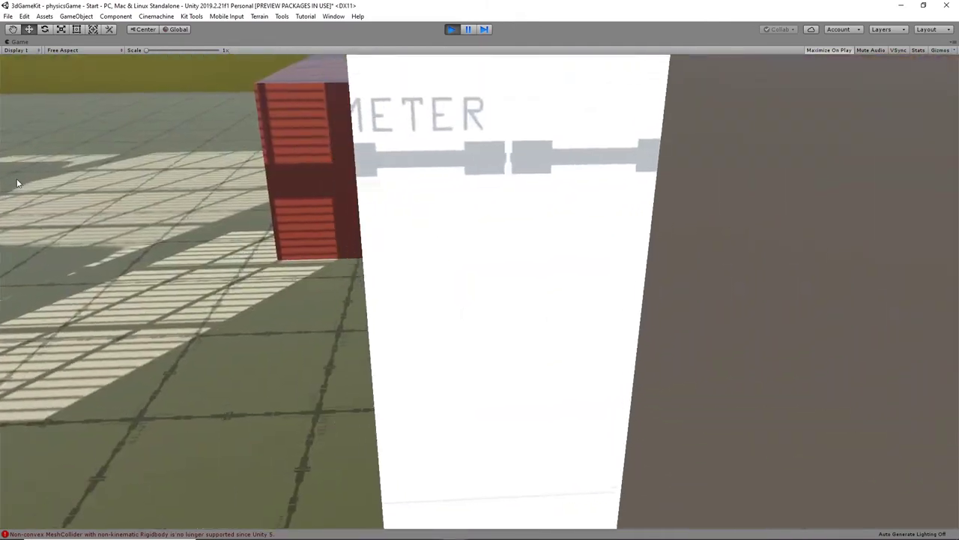
key("w")
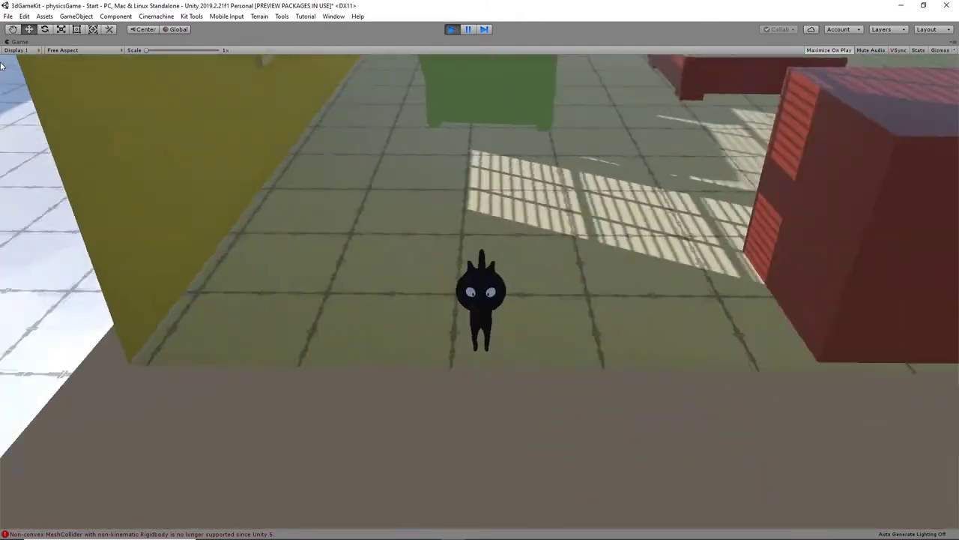
key("w")
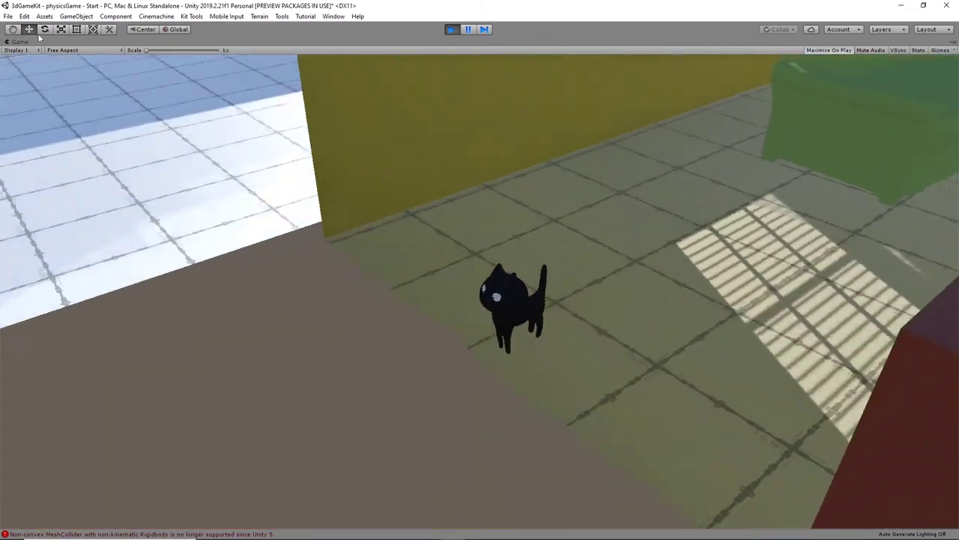
key("w")
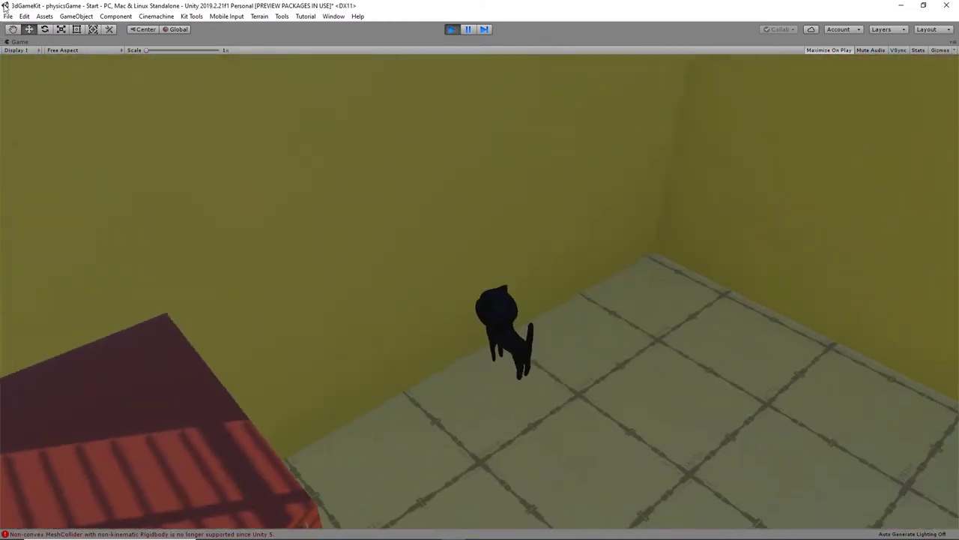
key("w")
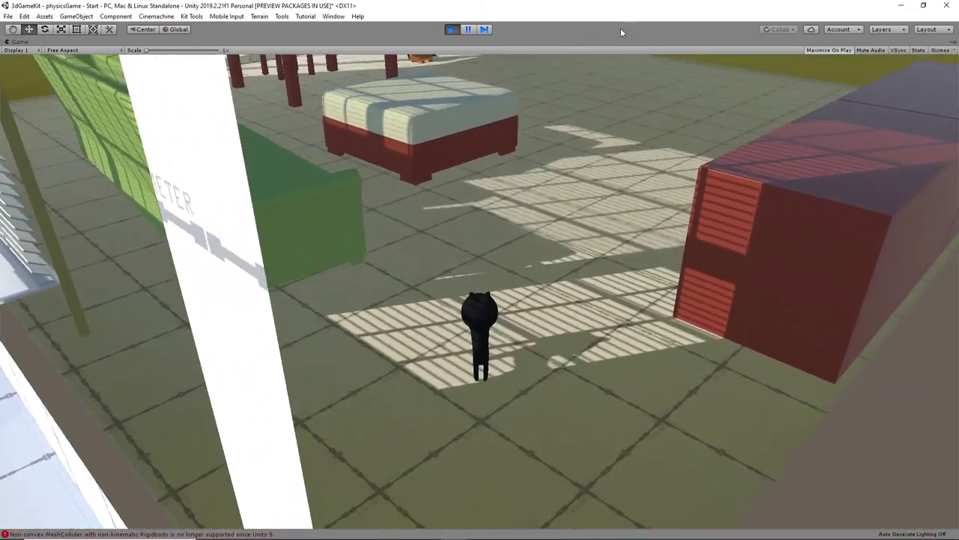
key("w")
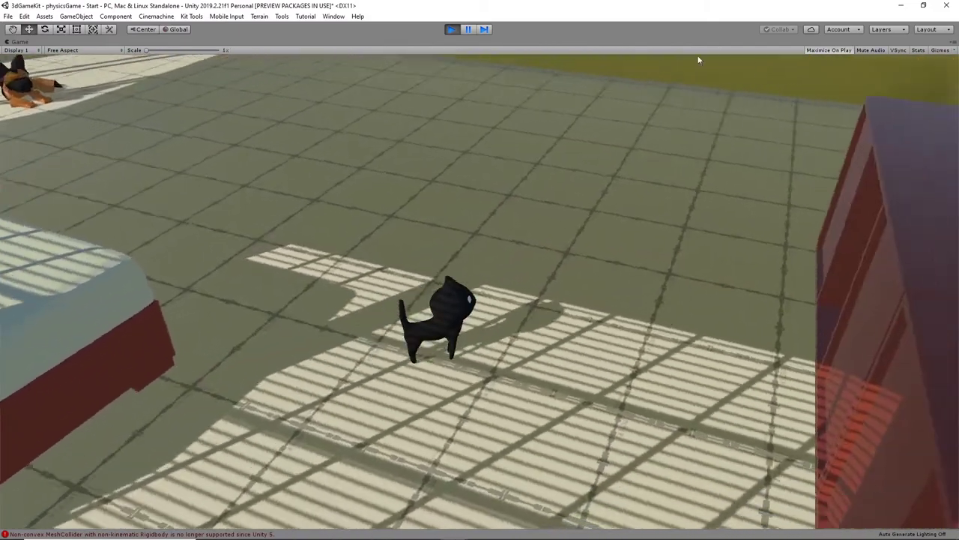
key("w")
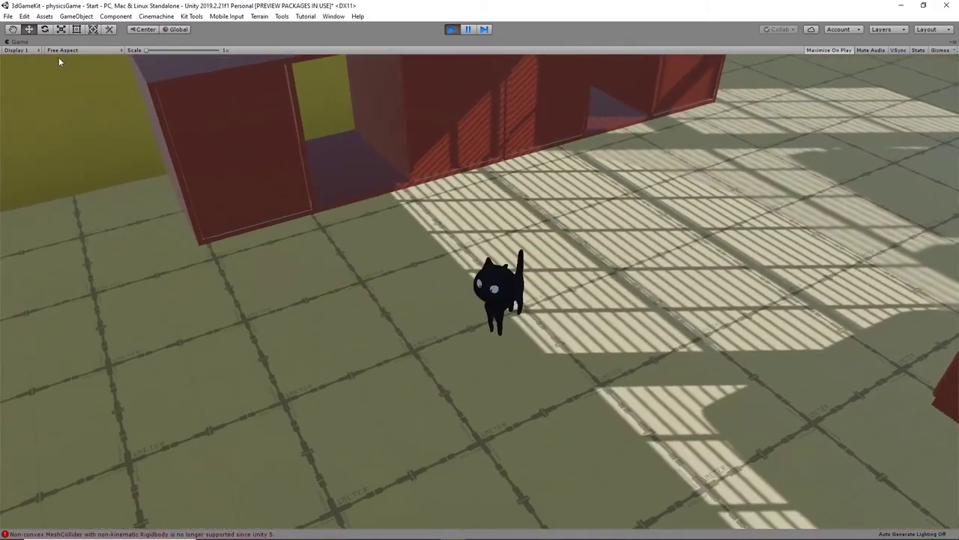
key("w")
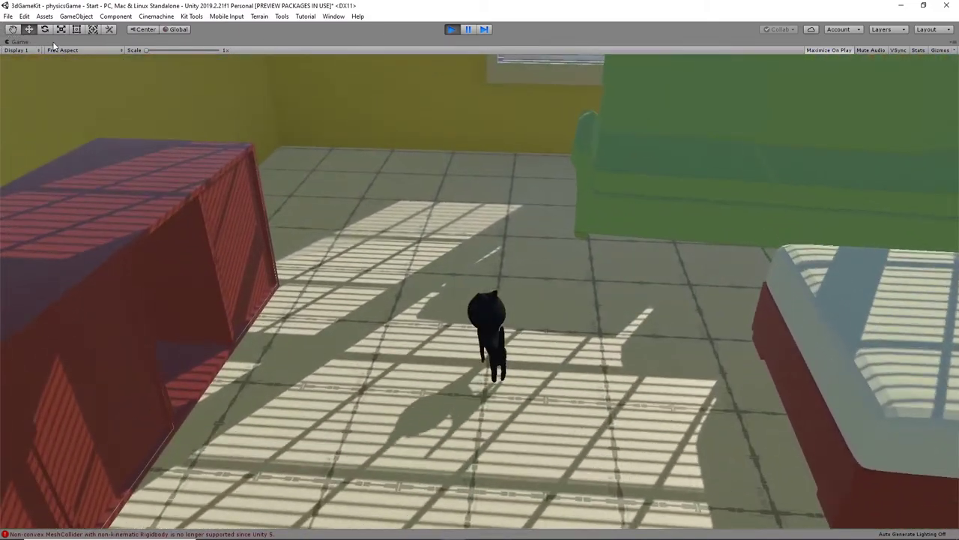
key("w")
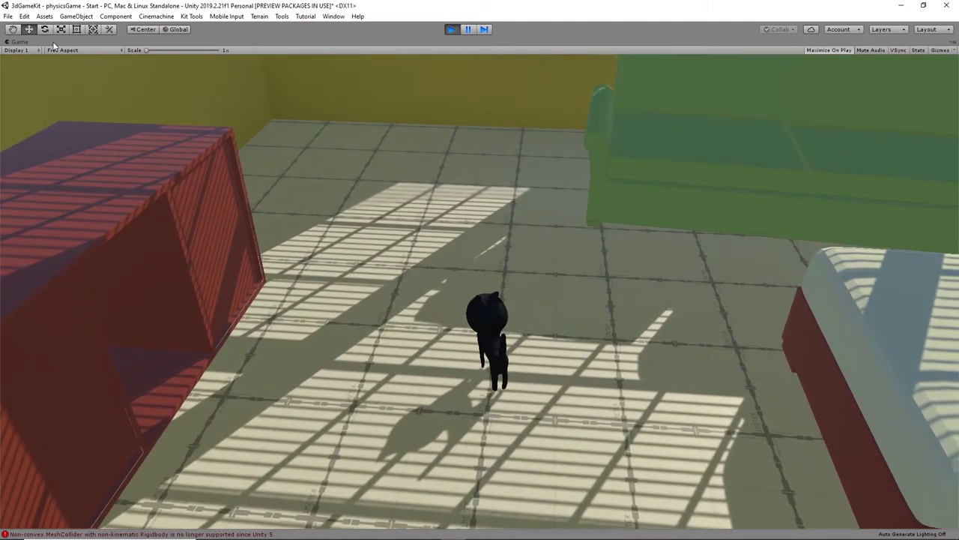
key("w")
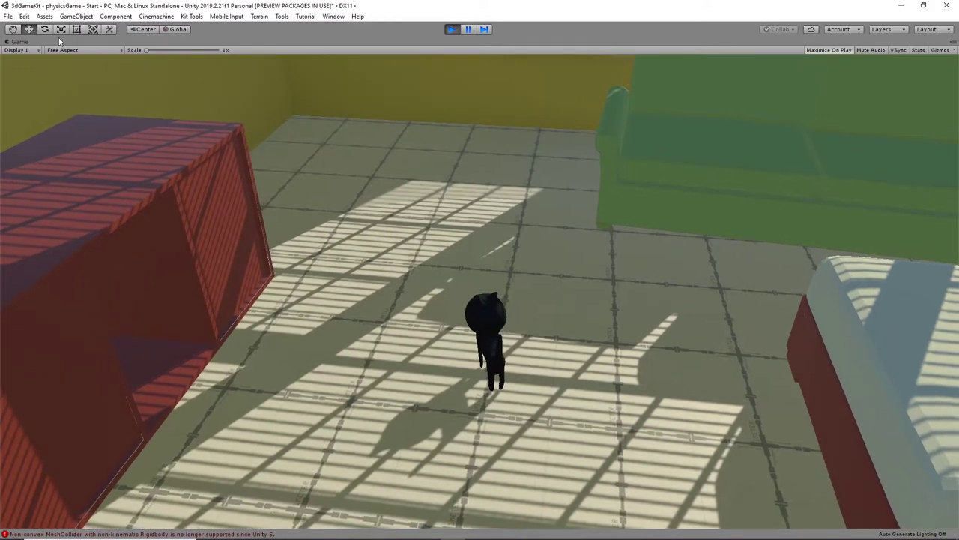
key("w")
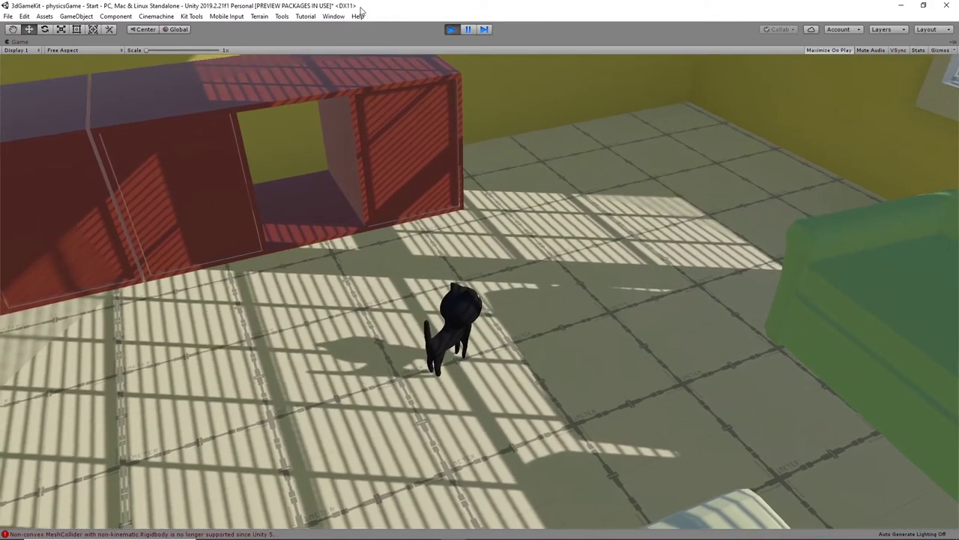
left_click(452, 30)
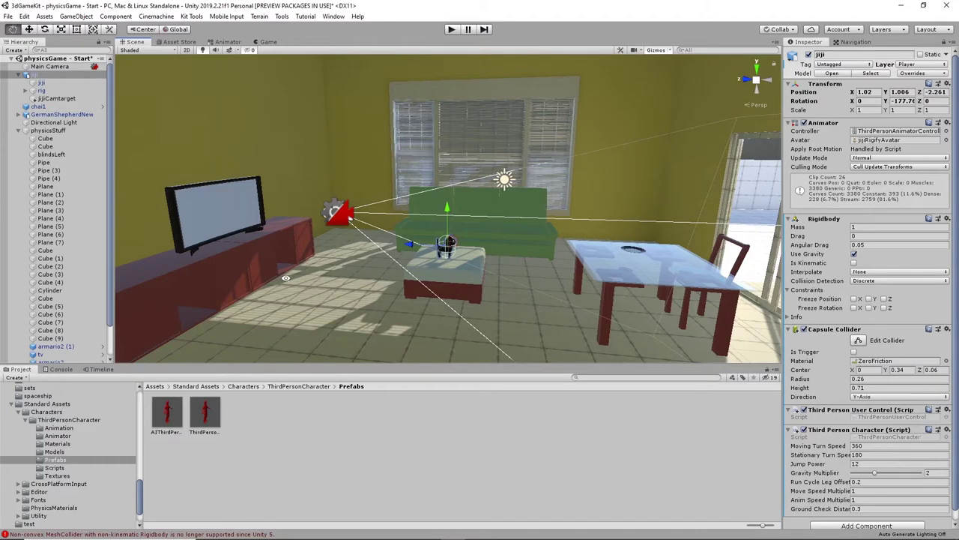
- Examine the room around the cat and its camera from several angles in the scene
left_click_drag(285, 278, 317, 316, "alt")
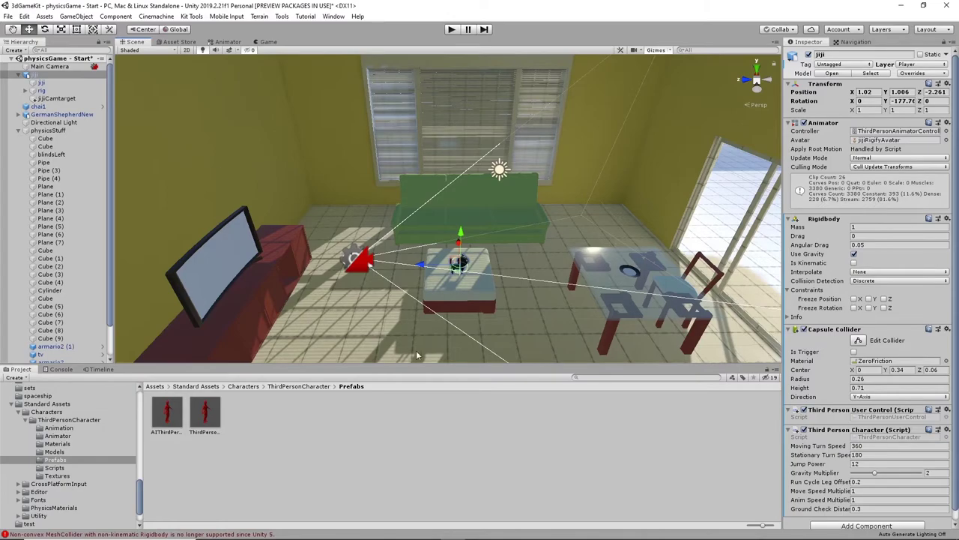
left_click_drag(289, 201, 324, 303, "alt")
scroll(641, 281, "down", 3)
left_click_drag(420, 246, 219, 241, "alt")
scroll(469, 243, "up", 5)
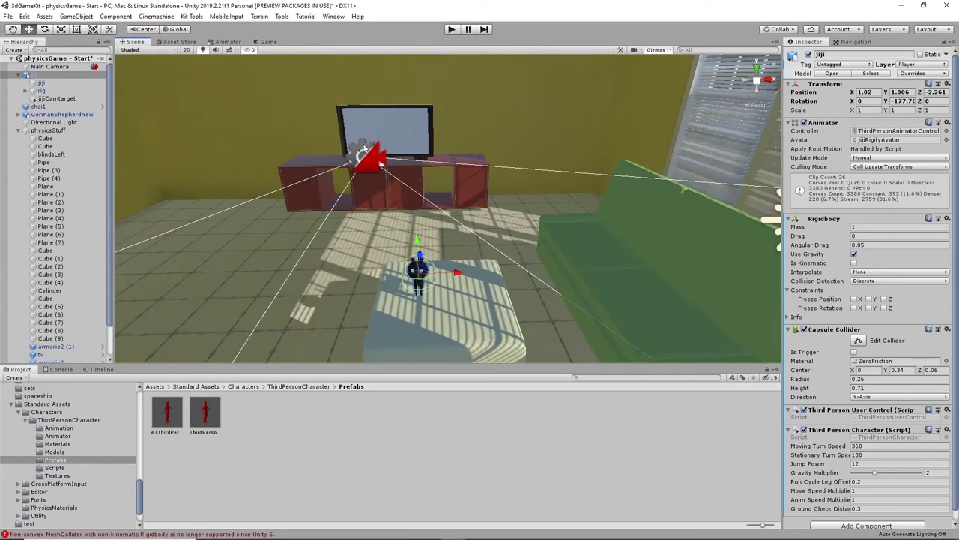
left_click_drag(347, 301, 471, 316, "alt")
scroll(840, 367, "down", 1)
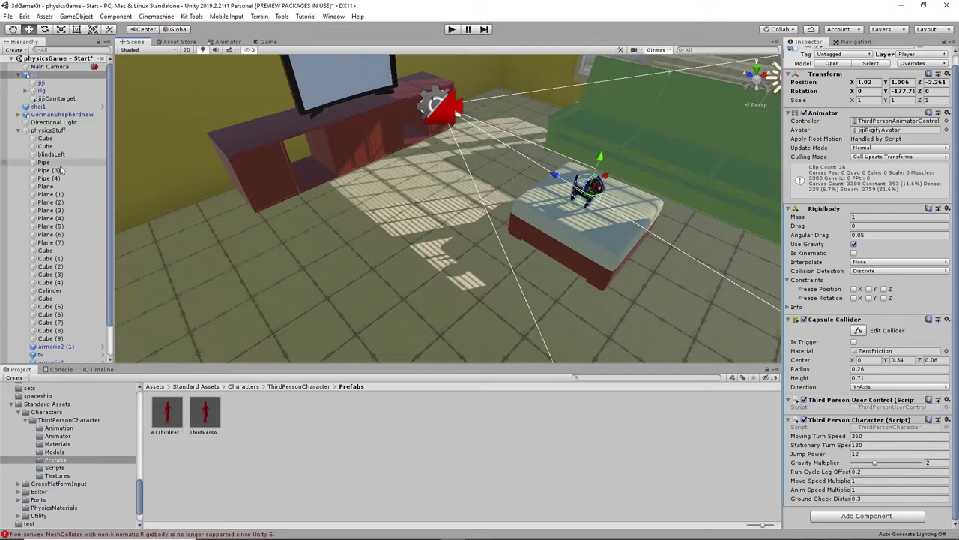
- Add a CinemachineCollider extension to the CM CatCam FreeLook camera
left_click(19, 131)
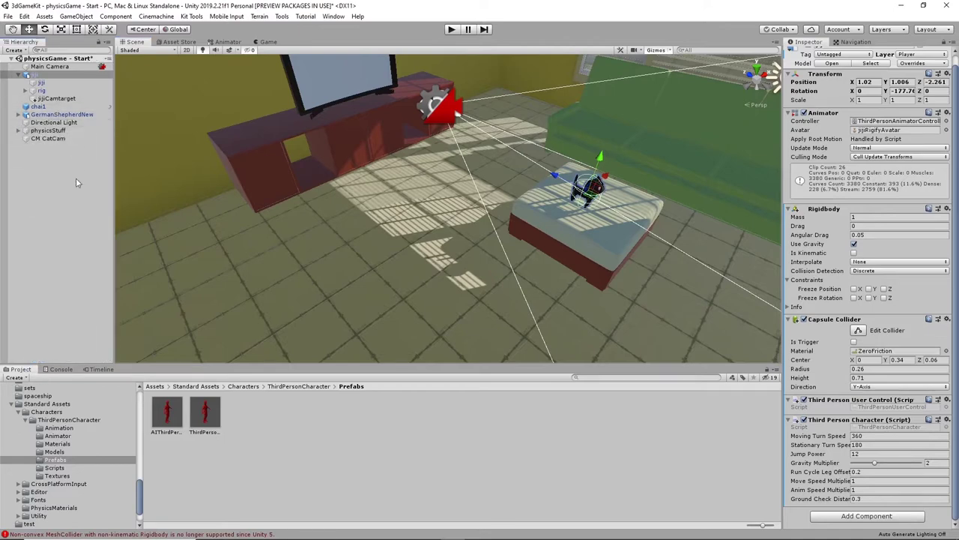
left_click(48, 139)
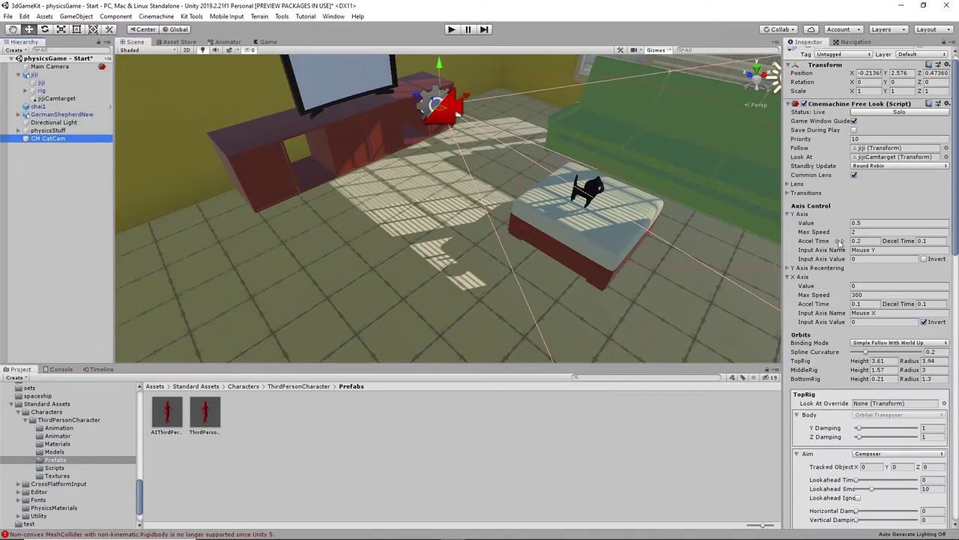
scroll(840, 240, "down", 10)
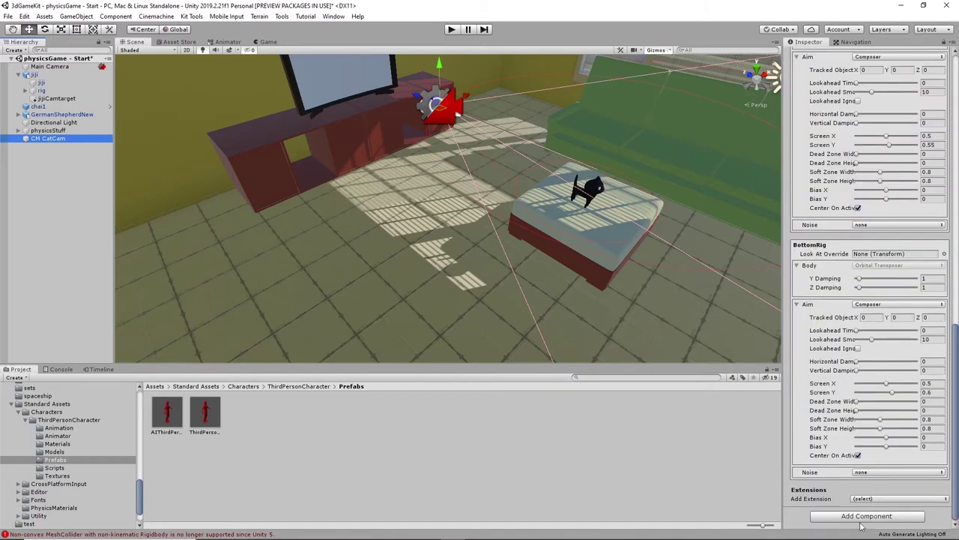
left_click(907, 500)
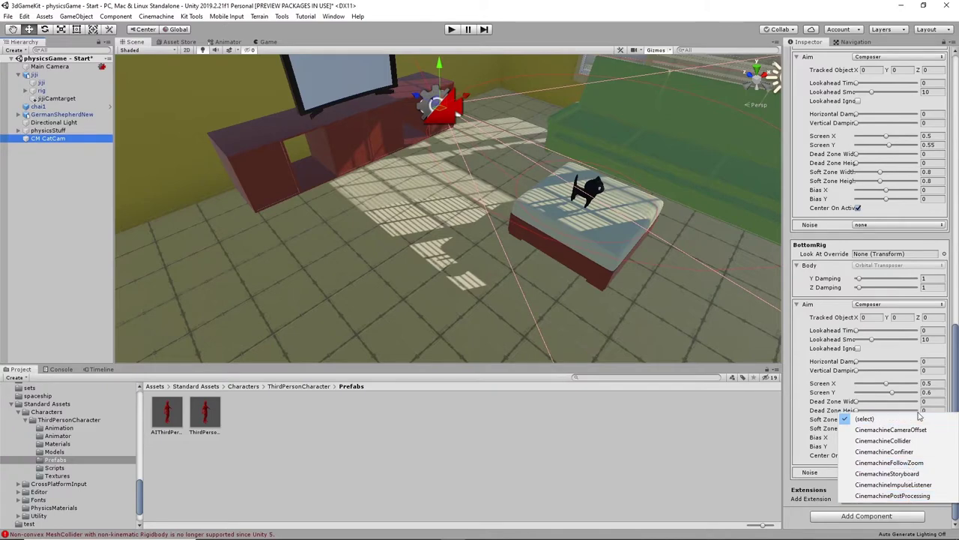
left_click(913, 441)
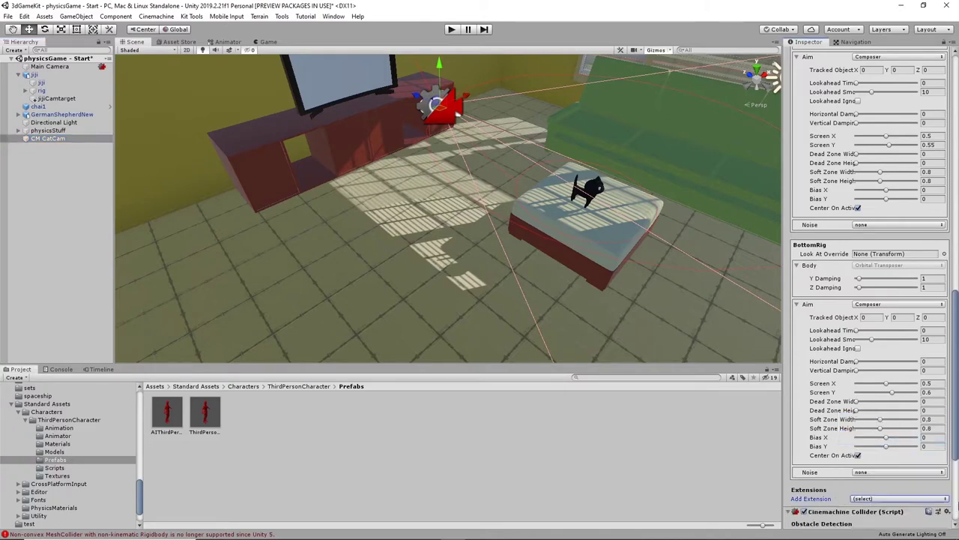
- Add the Collider layer to the Collide Against layers of the CM CatCam's Cinemachine Collider
scroll(924, 443, "down", 4)
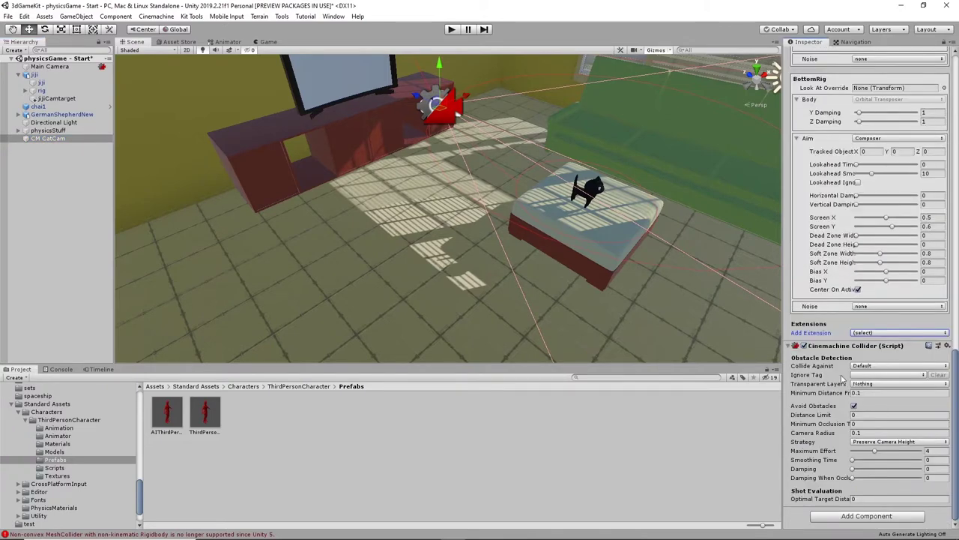
left_click(874, 366)
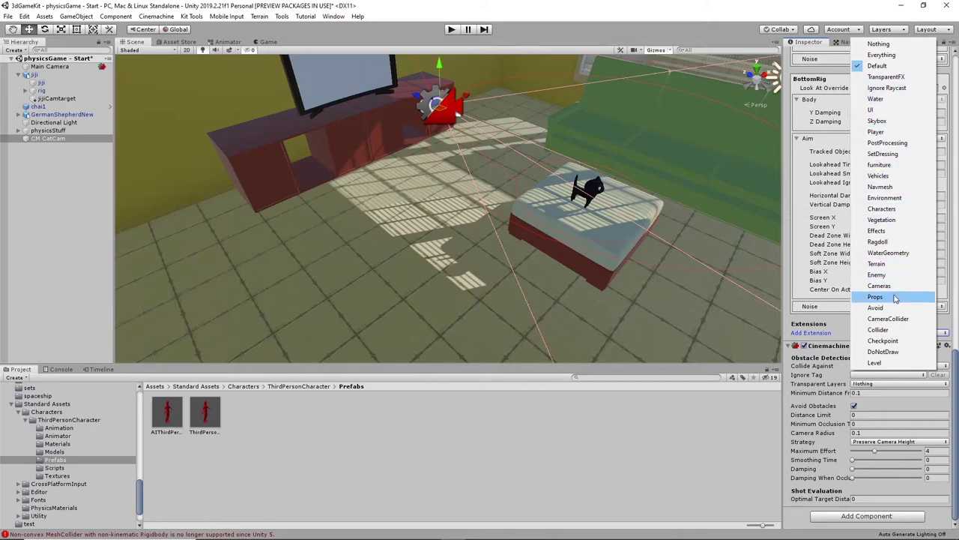
left_click(885, 329)
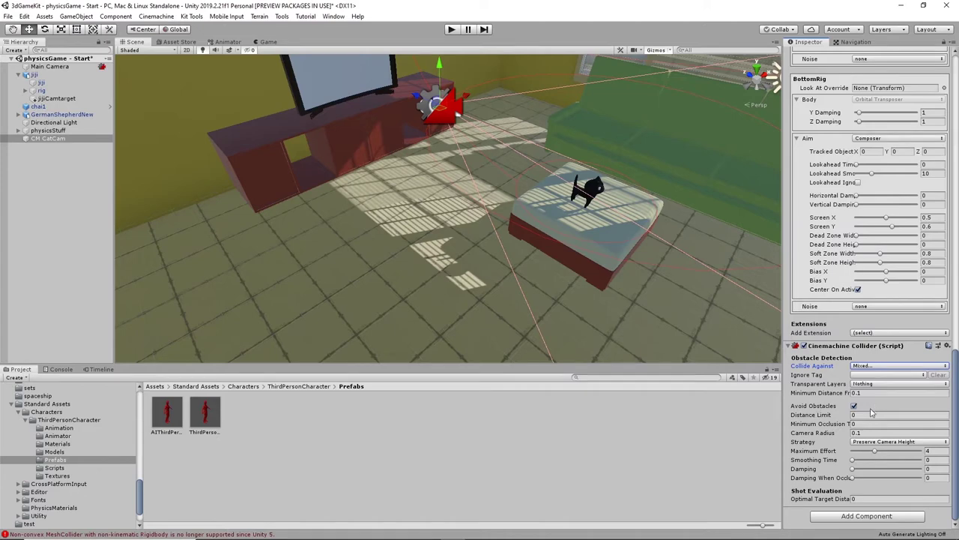
left_click_drag(418, 226, 543, 181, "alt")
middle_click_drag(531, 177, 521, 245)
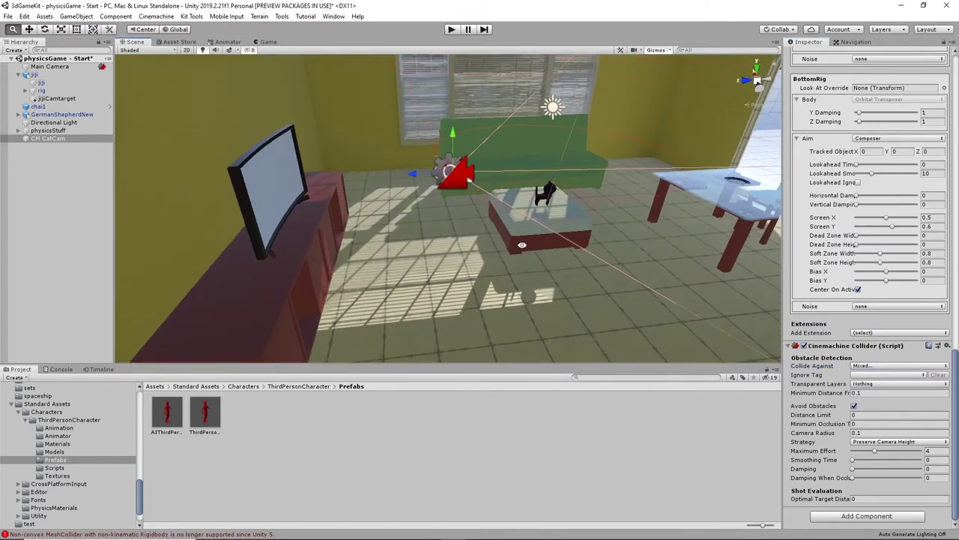
scroll(519, 236, "up", 3)
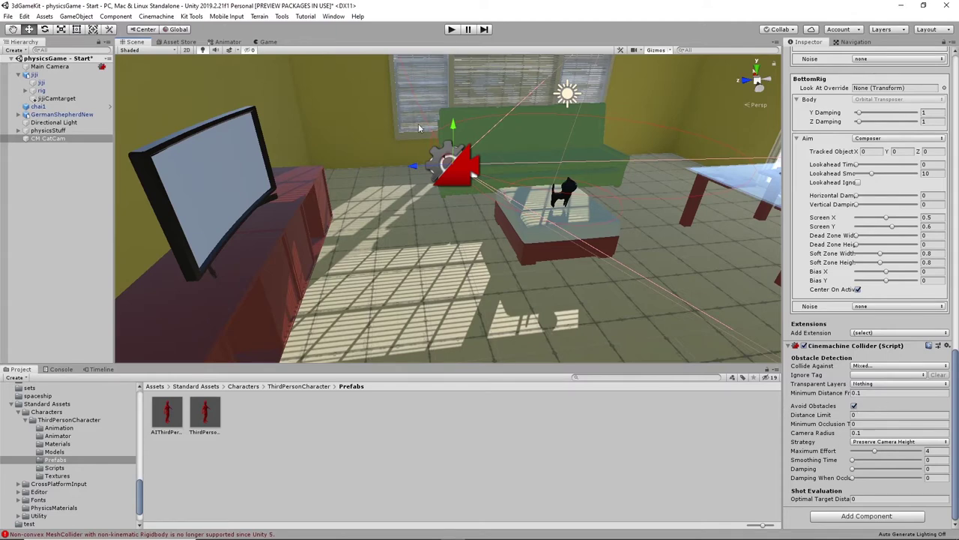
- Run the game, walk the cat off the table and around the room corner to test the camera collider near walls, and stop play mode
left_click(452, 30)
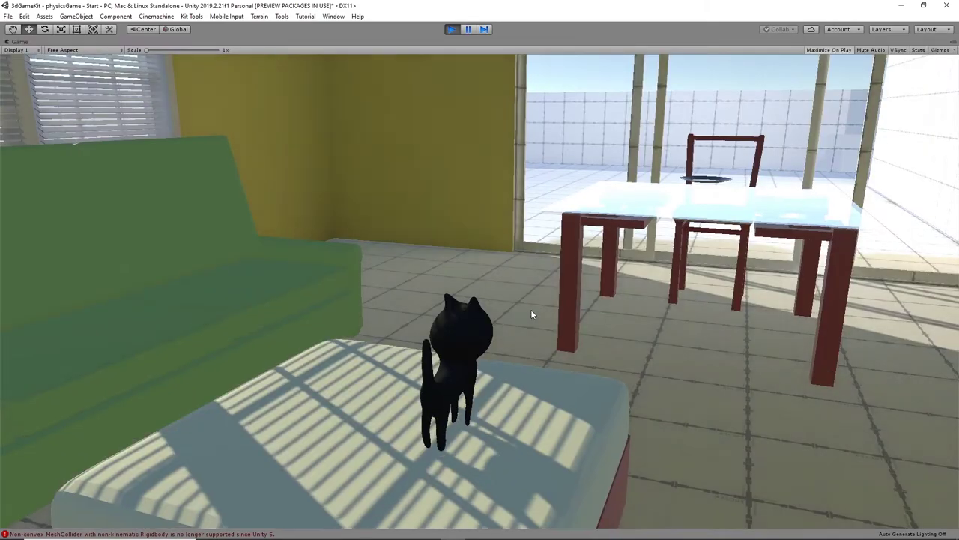
key("s")
key("w")
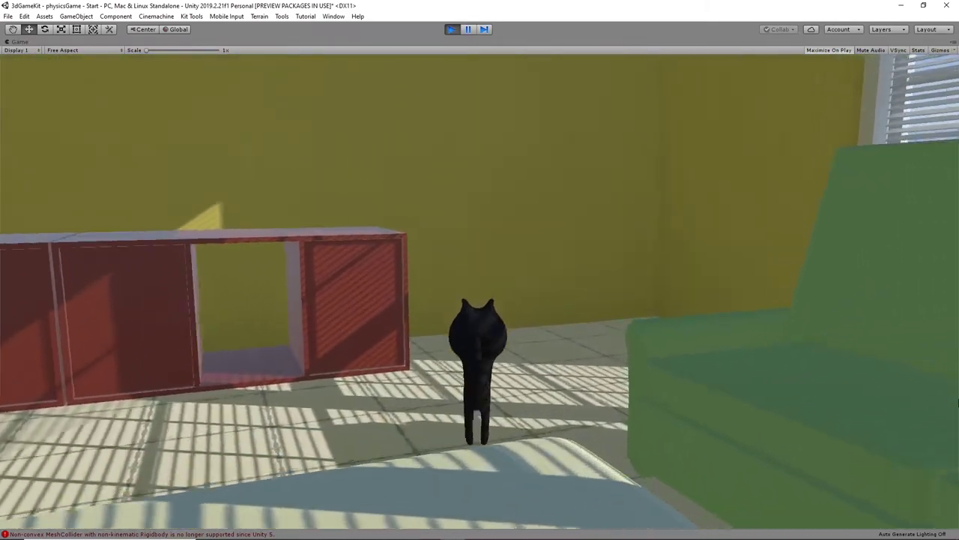
key("w")
key("a")
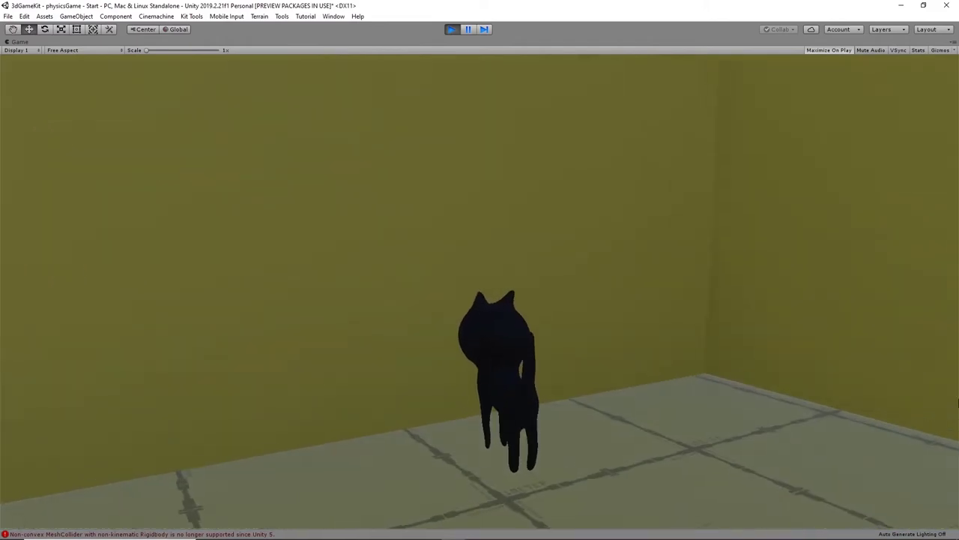
key("s")
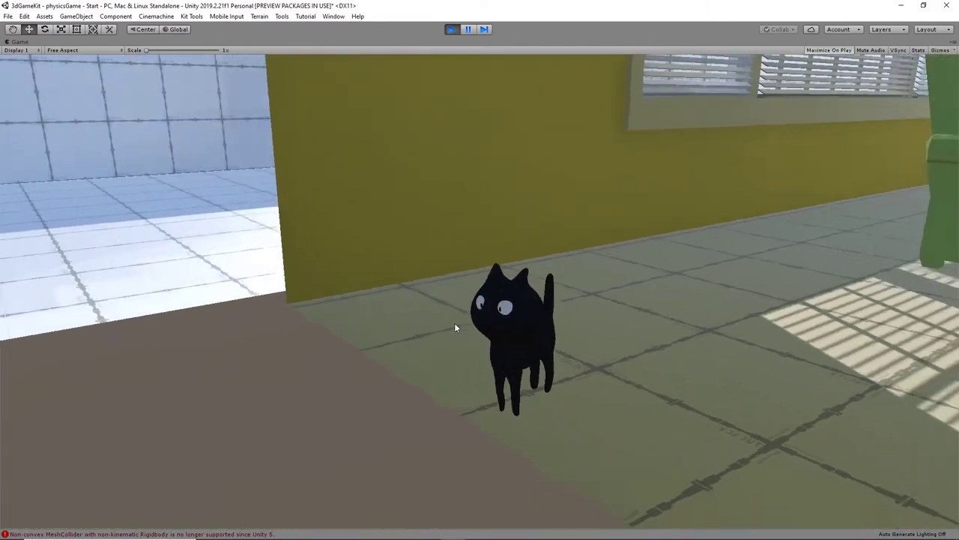
key("w")
key("s")
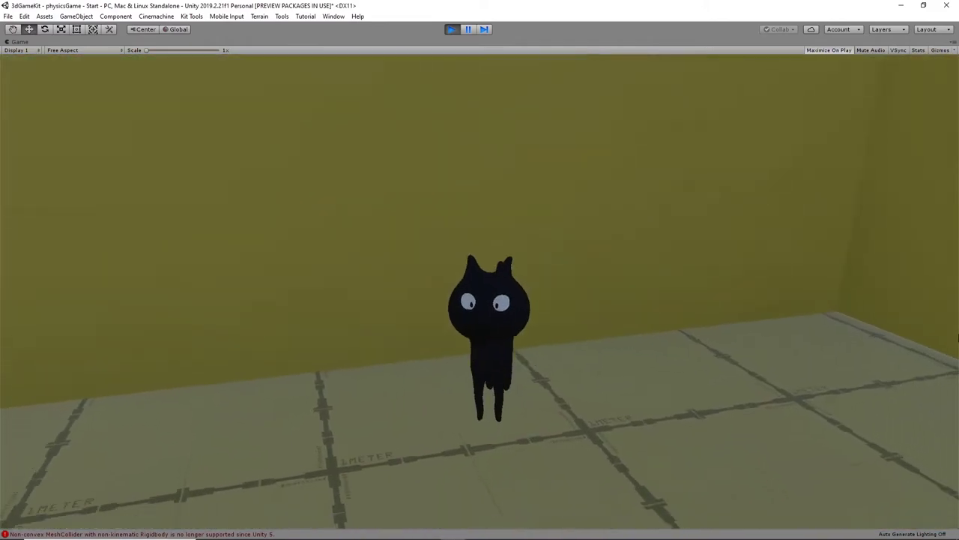
key("d")
key("w")
key("d")
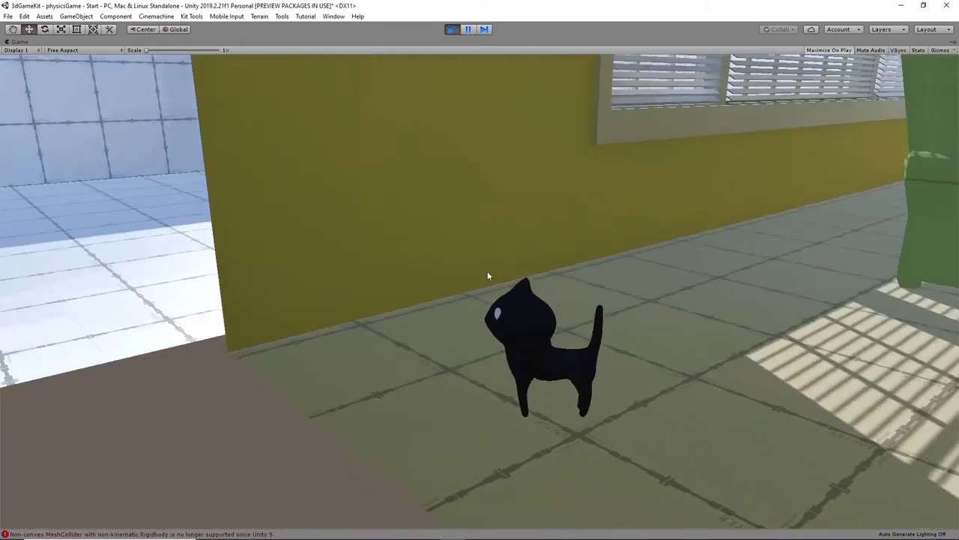
key("w")
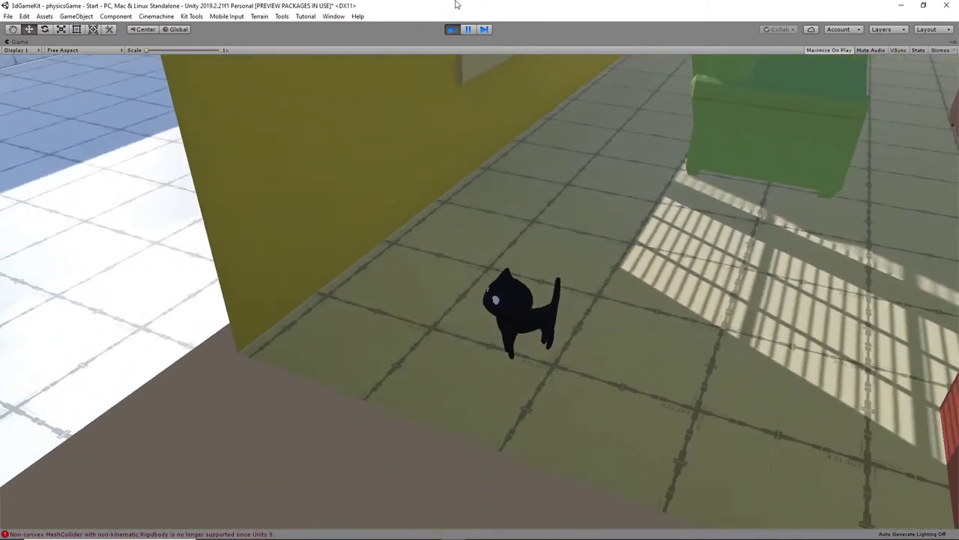
left_click(446, 33)
left_click(449, 30)
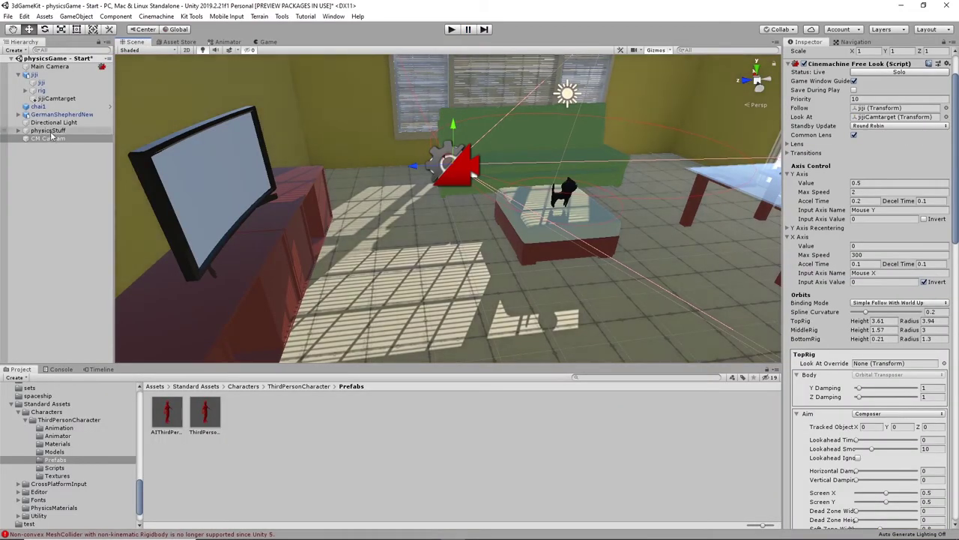
- Assign the CM CatCam and all its child objects to the Player layer
left_click(47, 139)
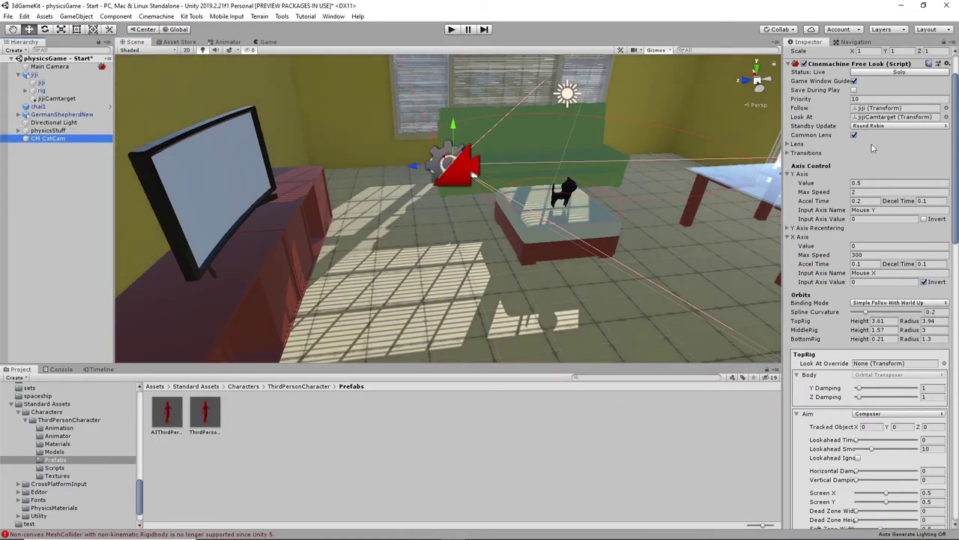
scroll(915, 105, "up", 2)
left_click(916, 66)
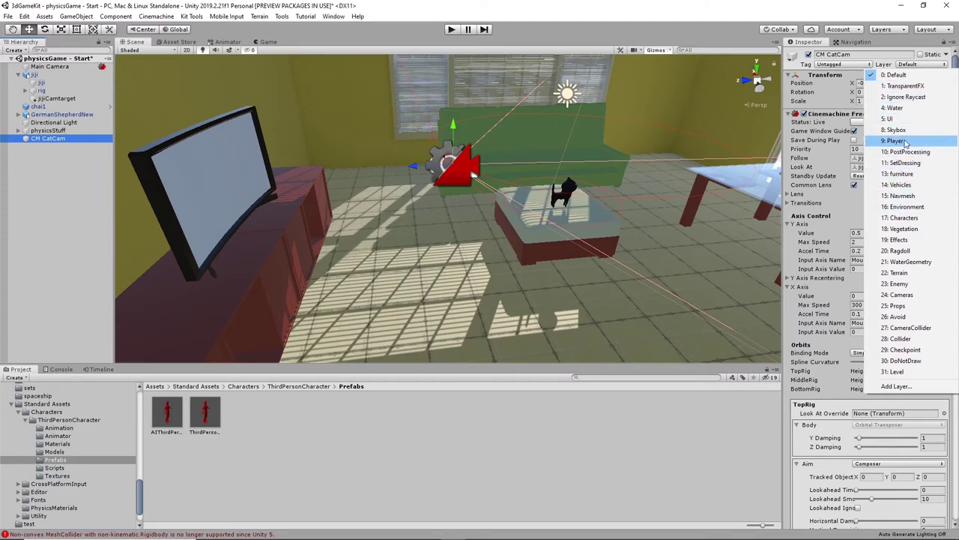
left_click(906, 141)
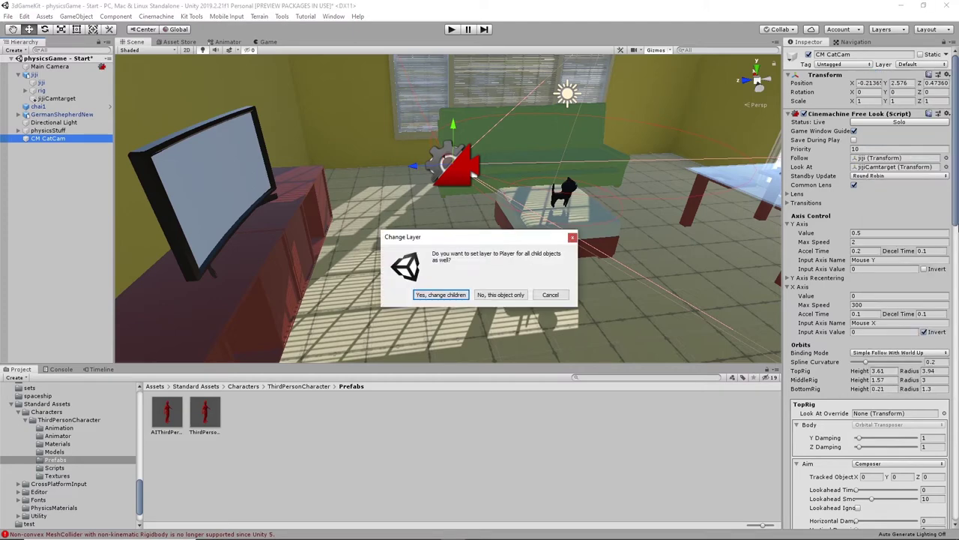
left_click(442, 294)
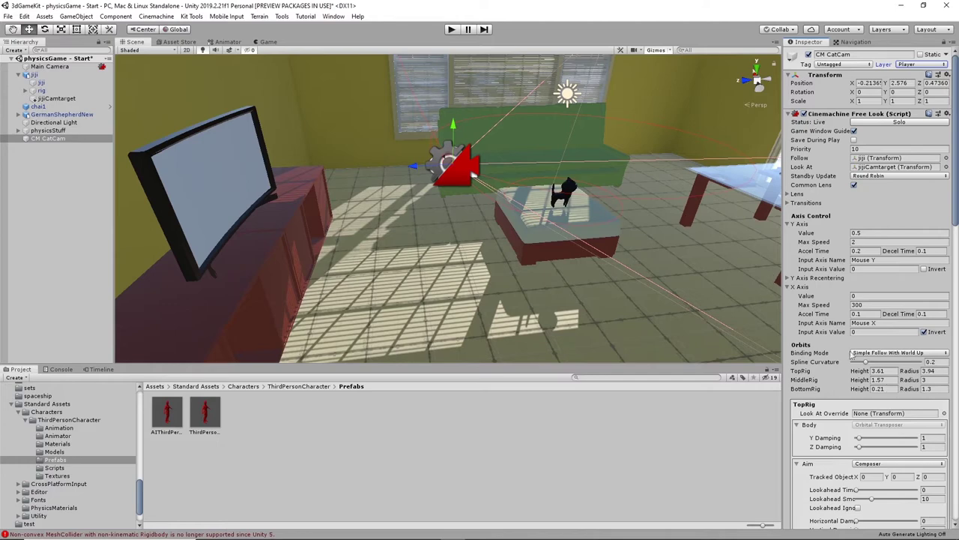
- Include the Environment layer in the Cinemachine Collider's Collide Against setting on the CM CatCam
scroll(889, 389, "down", 10)
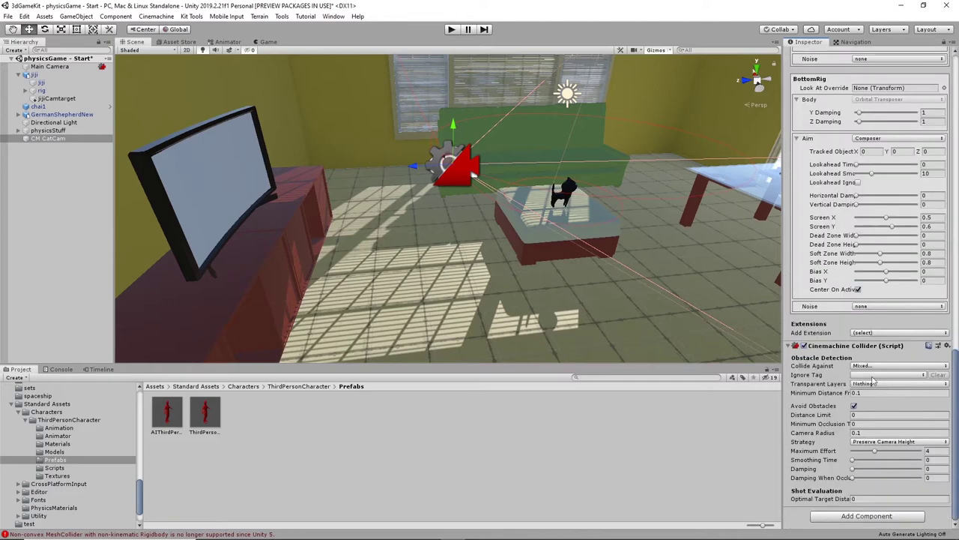
left_click(871, 366)
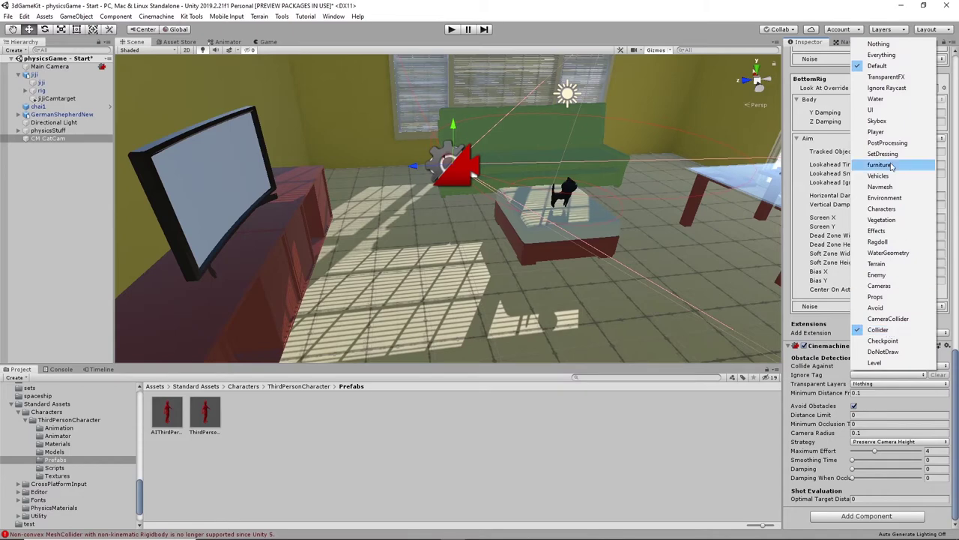
left_click(885, 197)
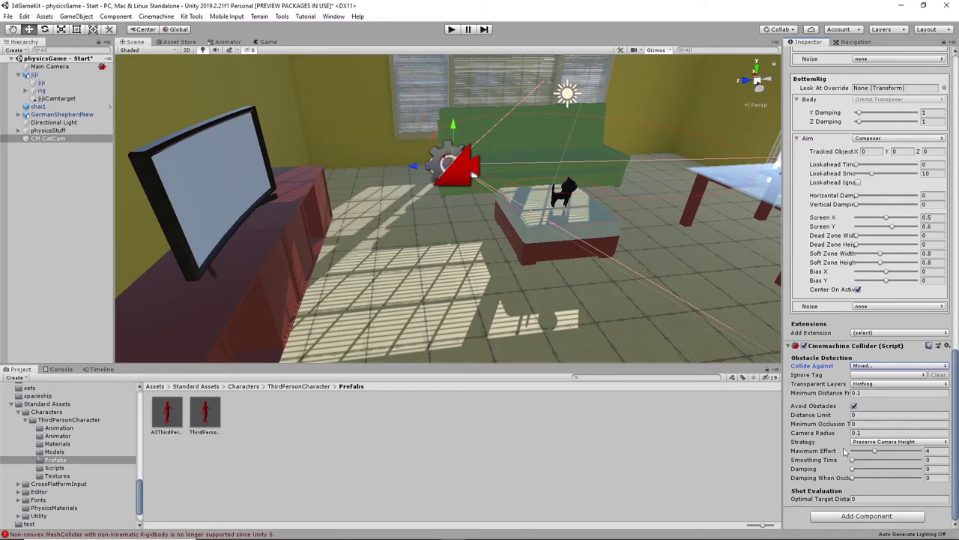
- Run the game, walk the cat off the coffee table and along the walls into the room corner to test camera collision, and stop play mode
left_click(451, 30)
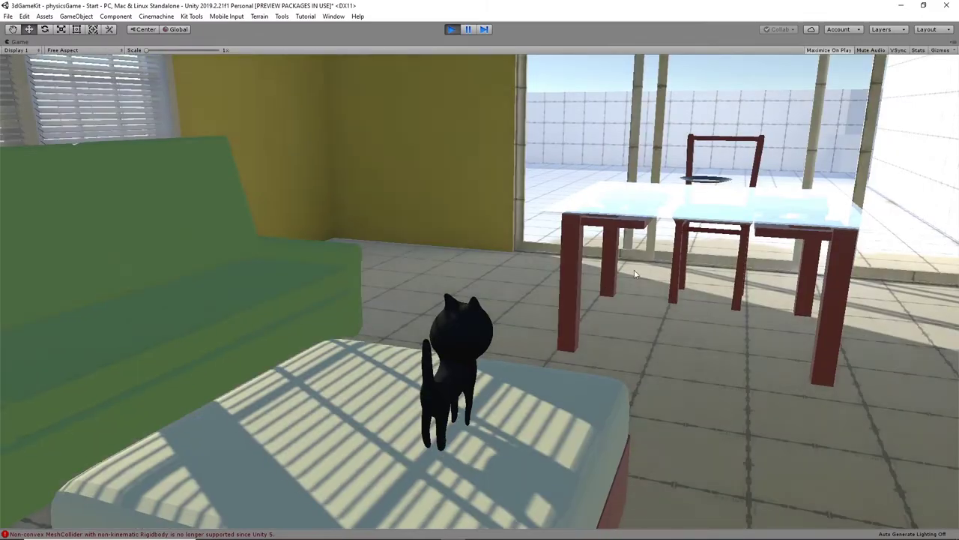
key("w")
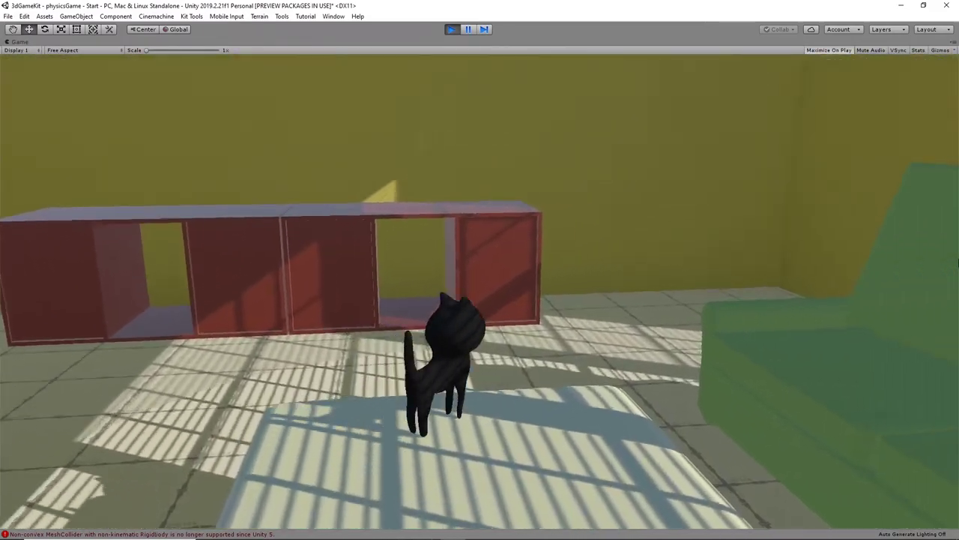
key("d")
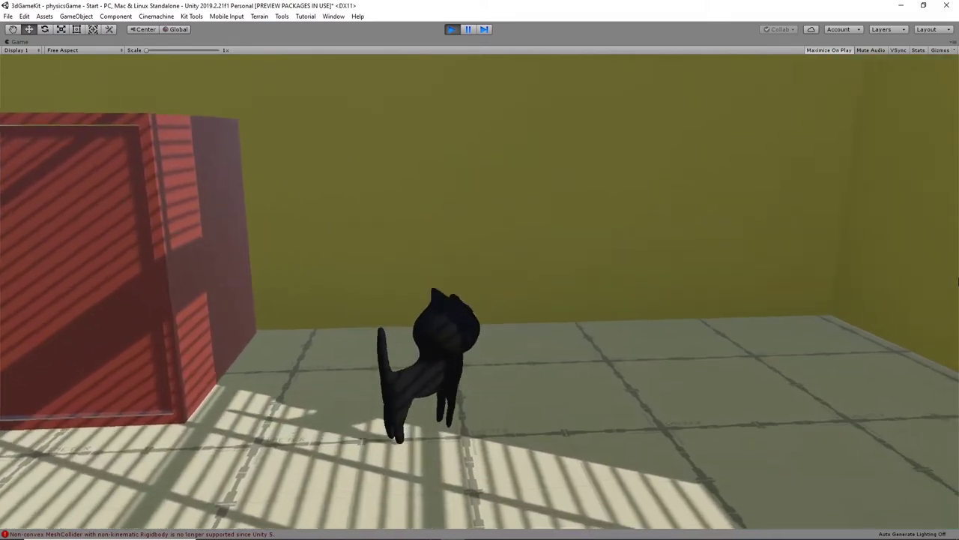
key("a")
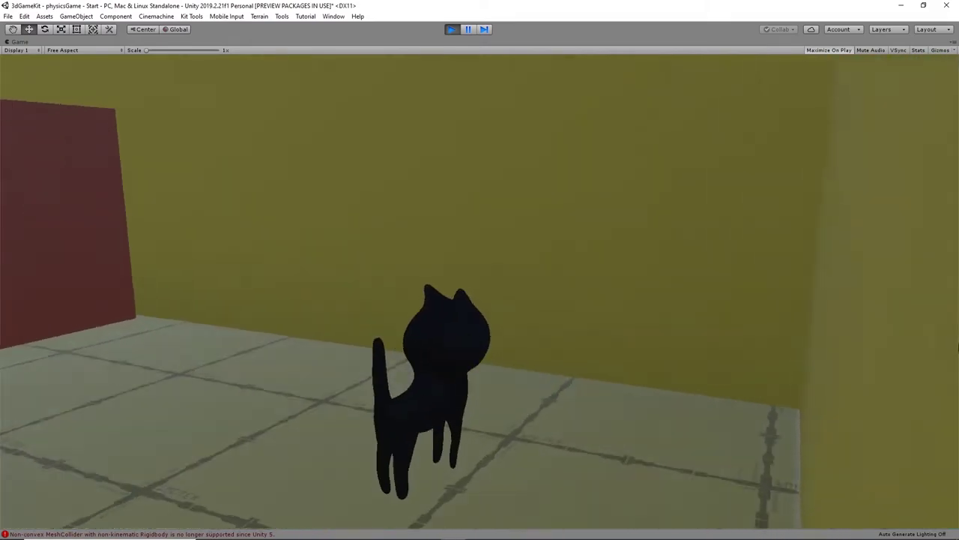
key("w")
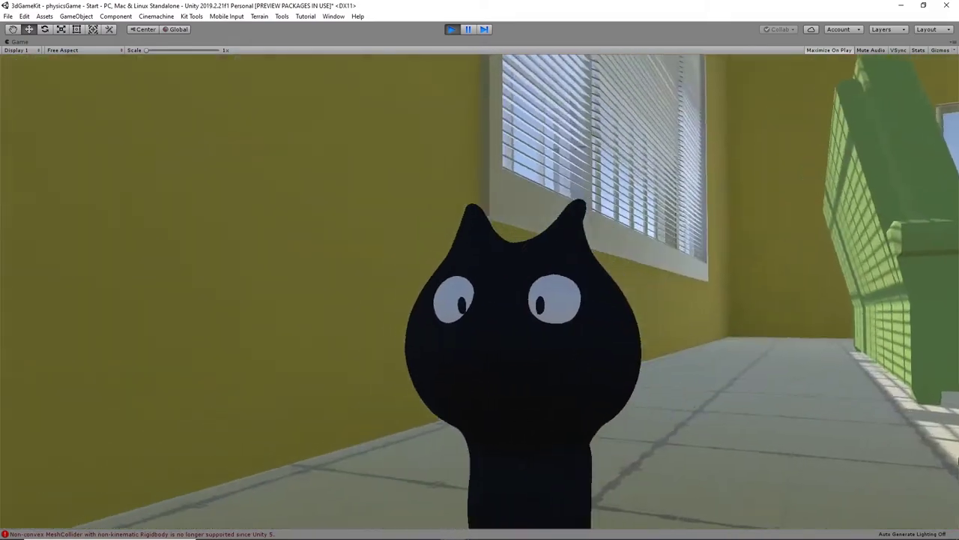
key("a")
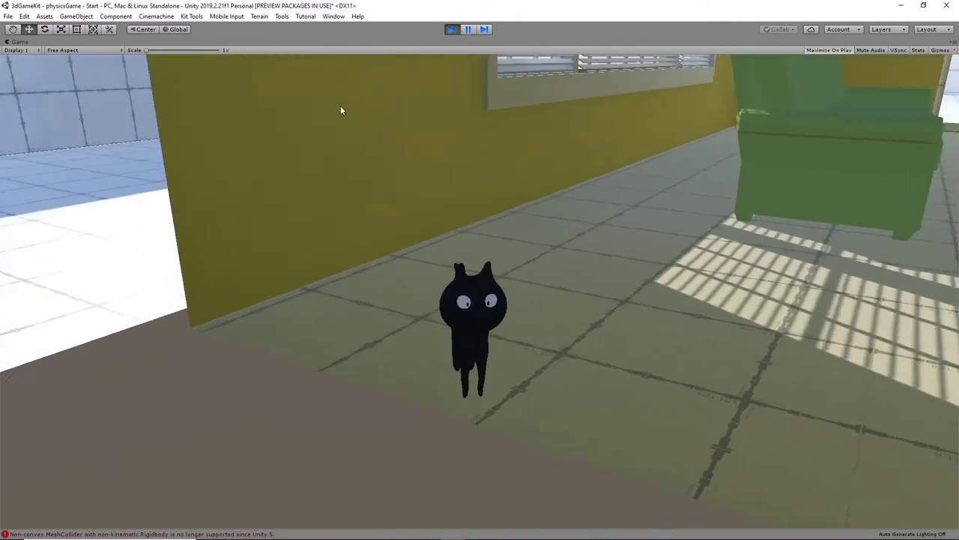
key("s")
key("d")
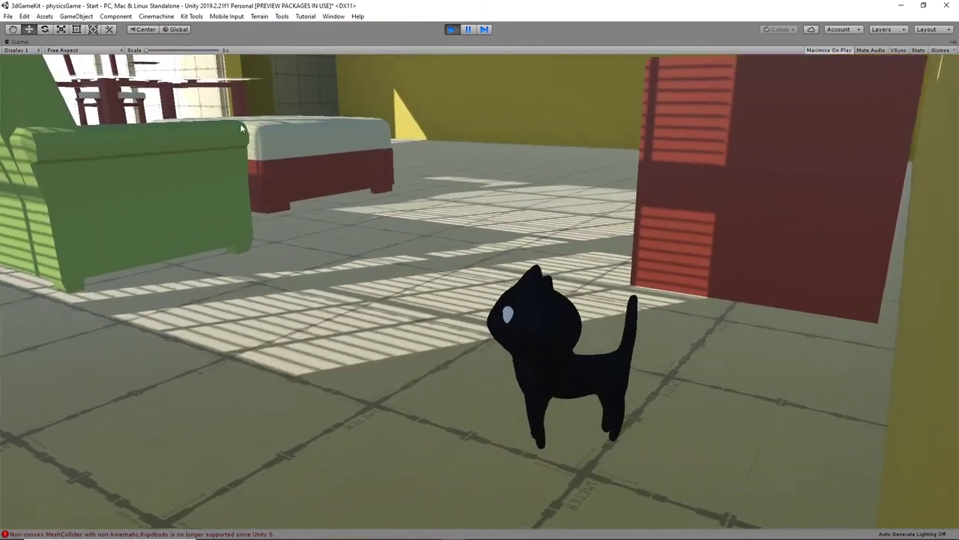
key("w")
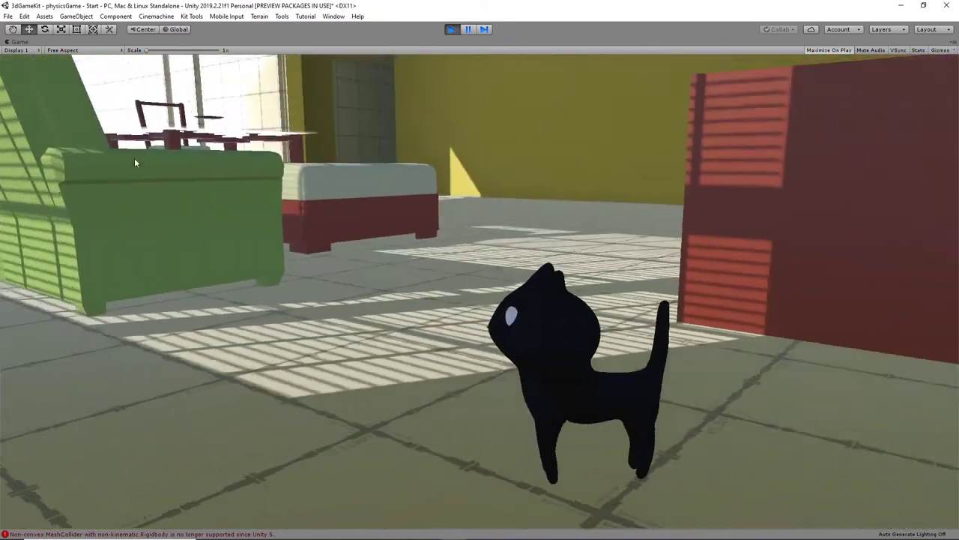
key("d")
key("w")
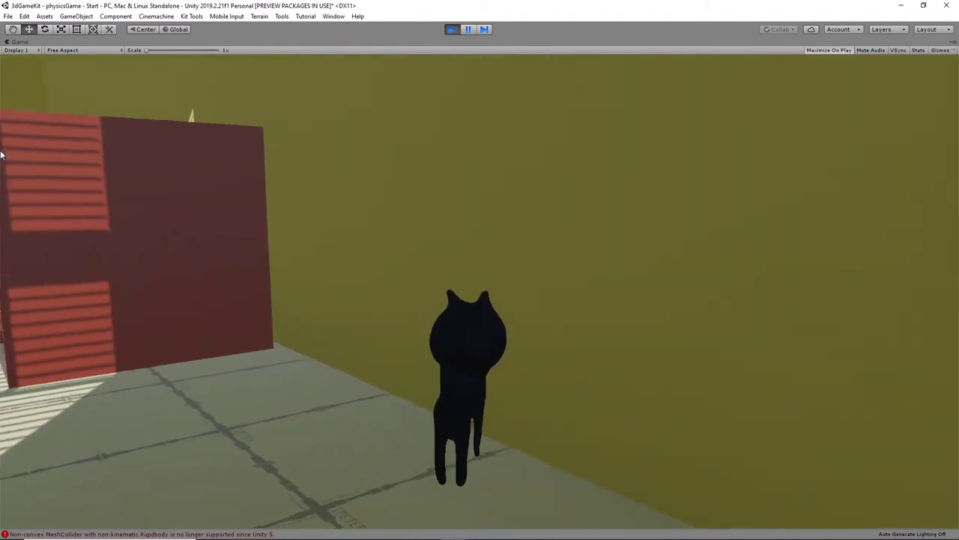
key("d")
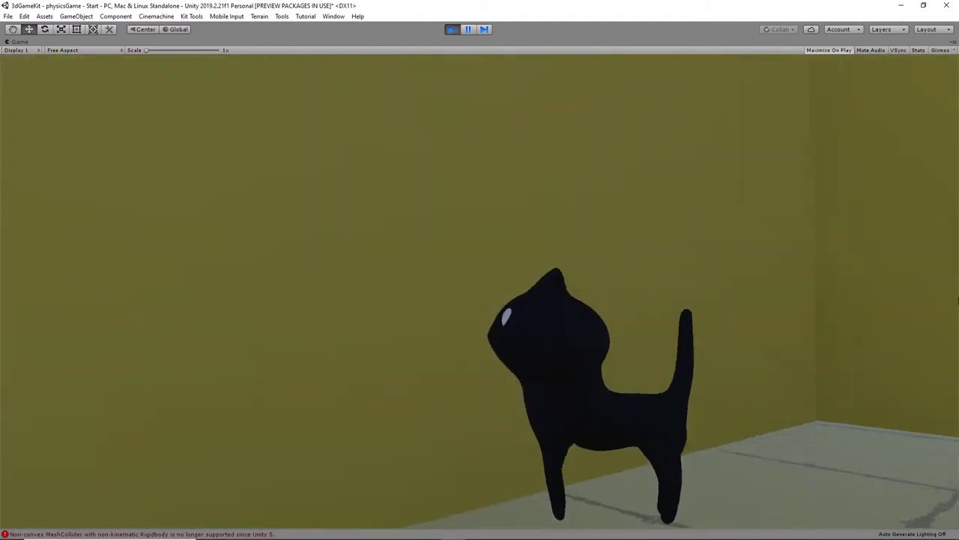
key("w")
key("w")
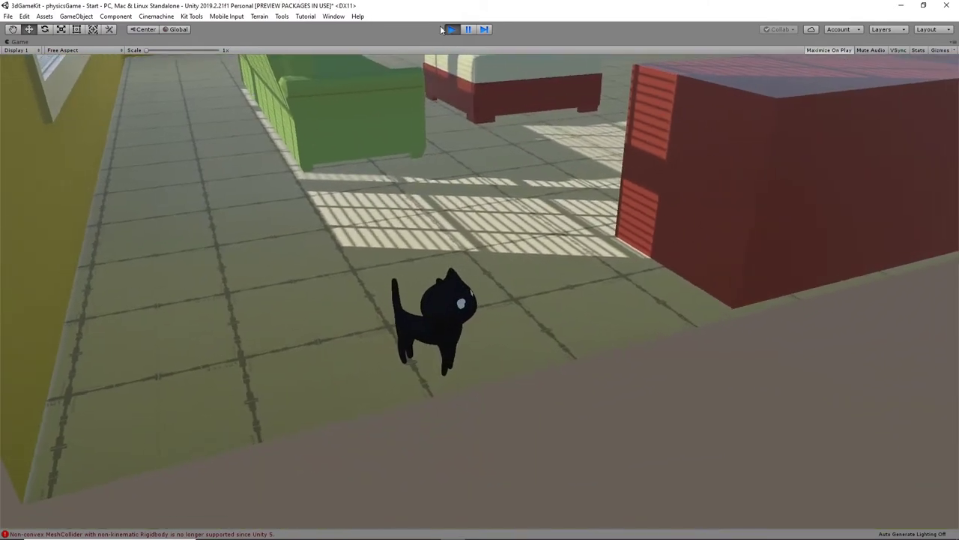
left_click(447, 29)
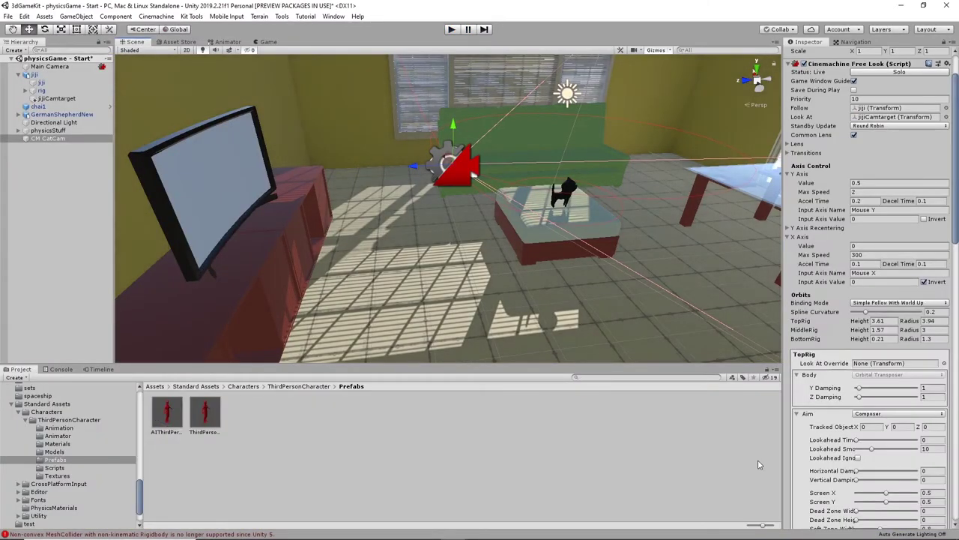
- Remove the Cinemachine Collider component from the CM CatCam
scroll(875, 367, "down", 10)
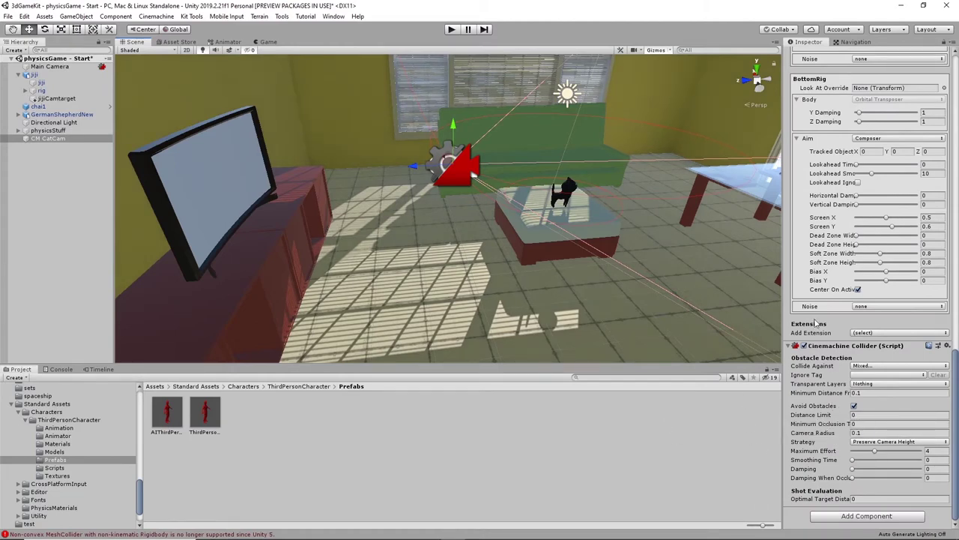
right_click(827, 347)
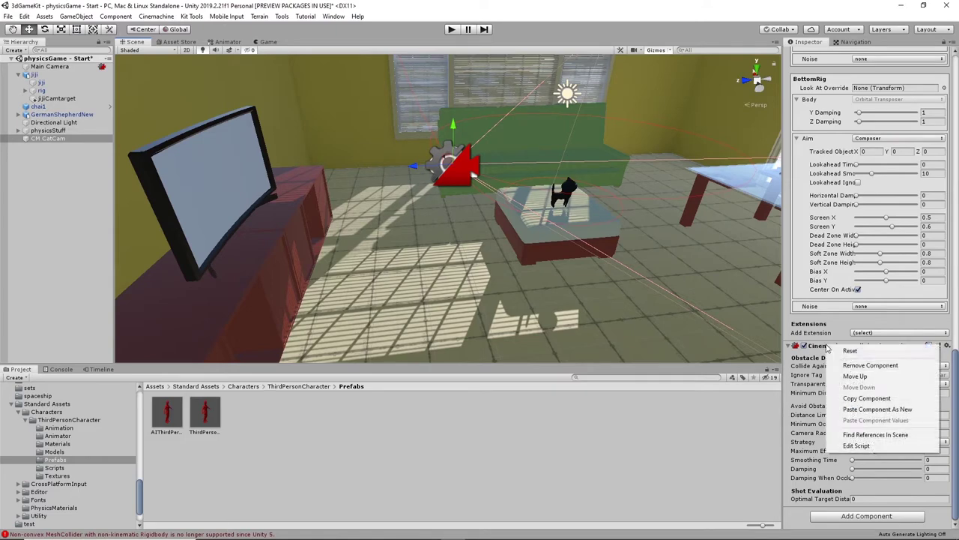
left_click(877, 367)
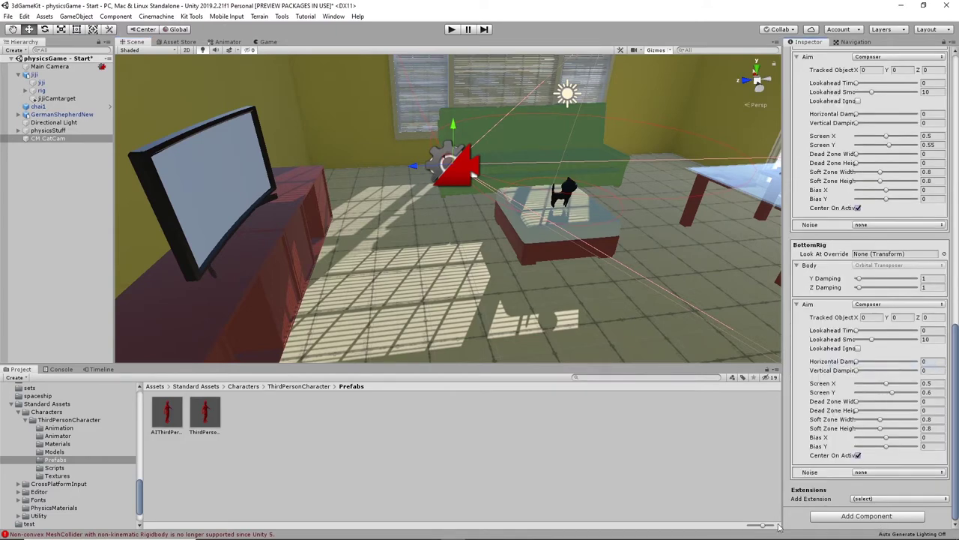
- Add the CinemachineConfiner extension to the CM CatCam and set its Confine Mode to Confine 3D
scroll(491, 268, "down", 8)
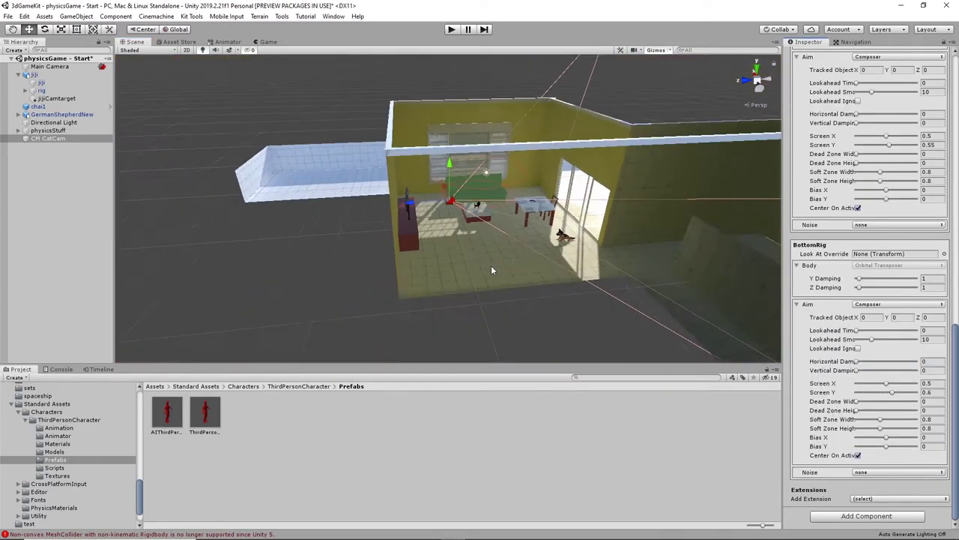
scroll(491, 267, "up", 8)
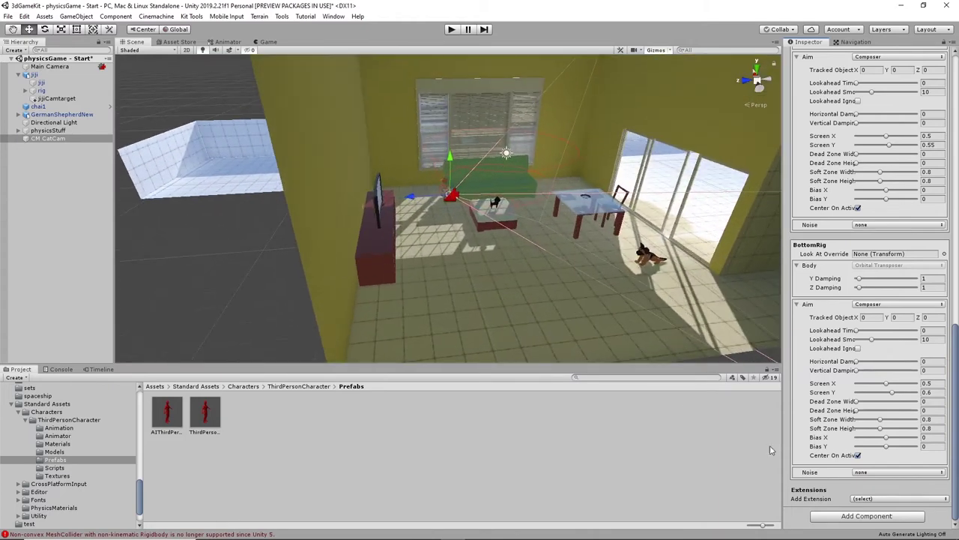
left_click(894, 499)
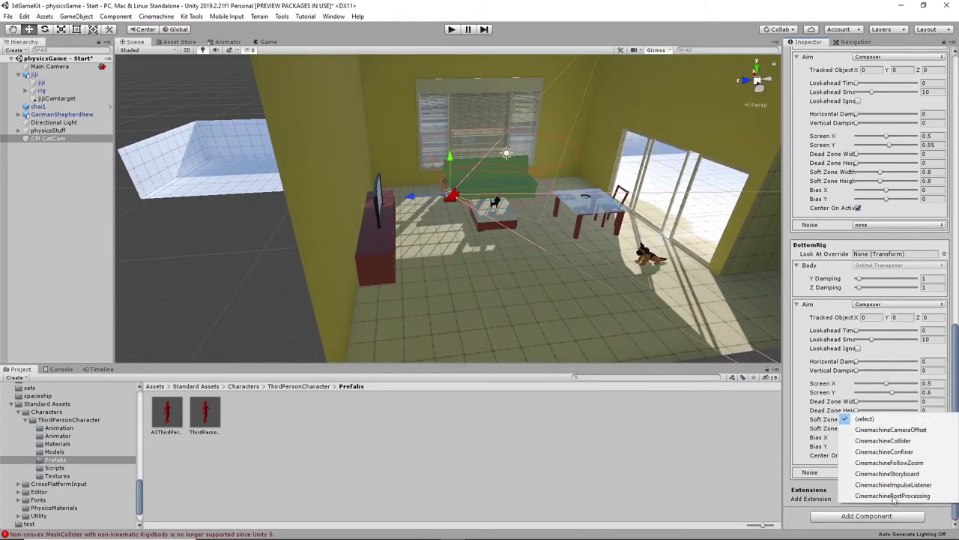
left_click(905, 452)
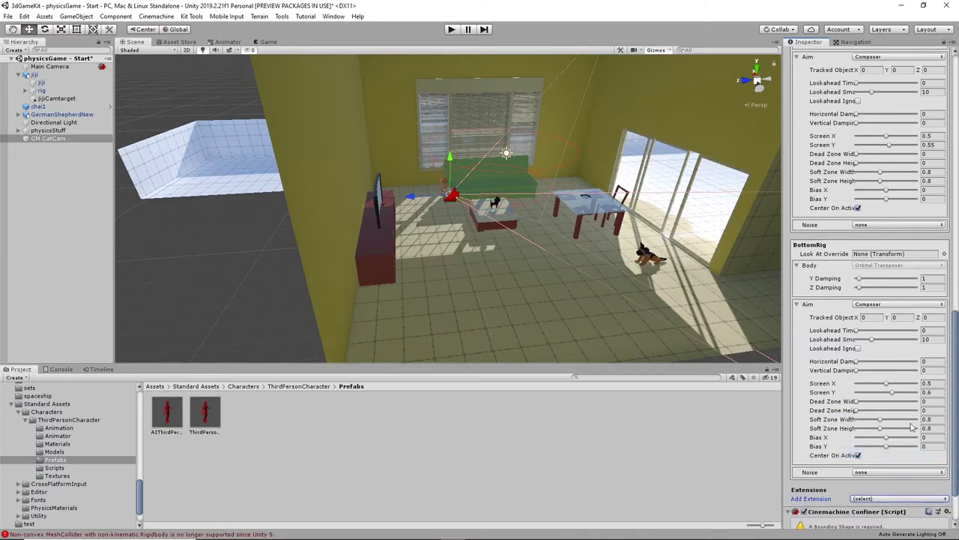
scroll(913, 427, "down", 3)
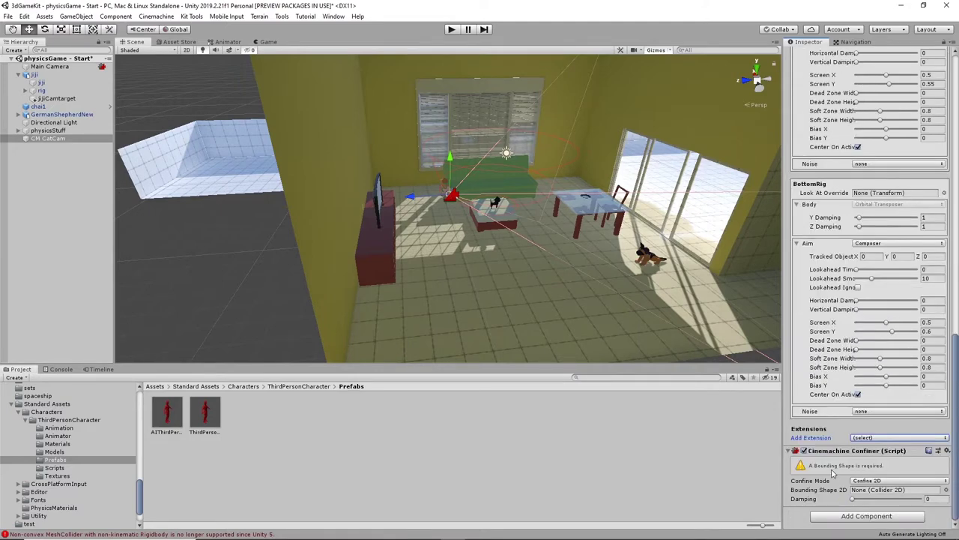
left_click(879, 482)
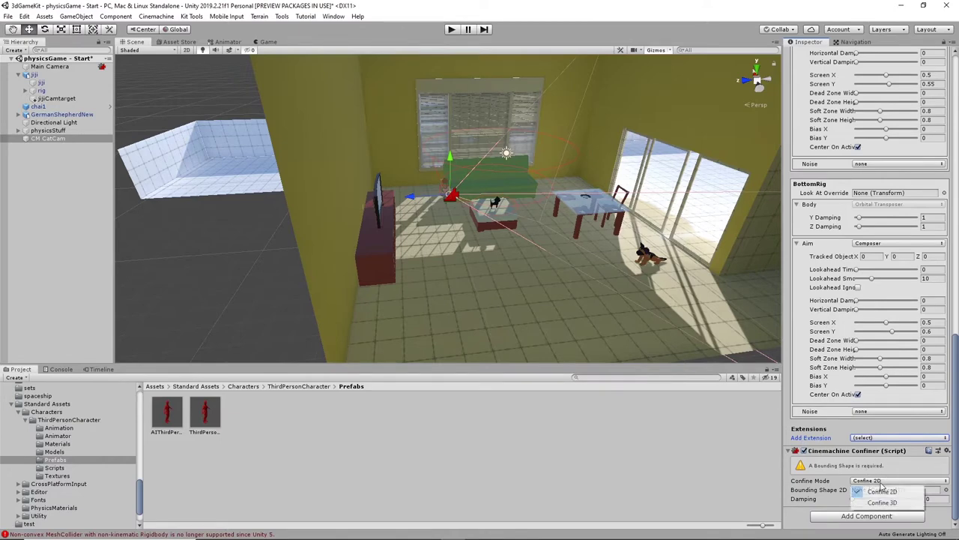
left_click(892, 505)
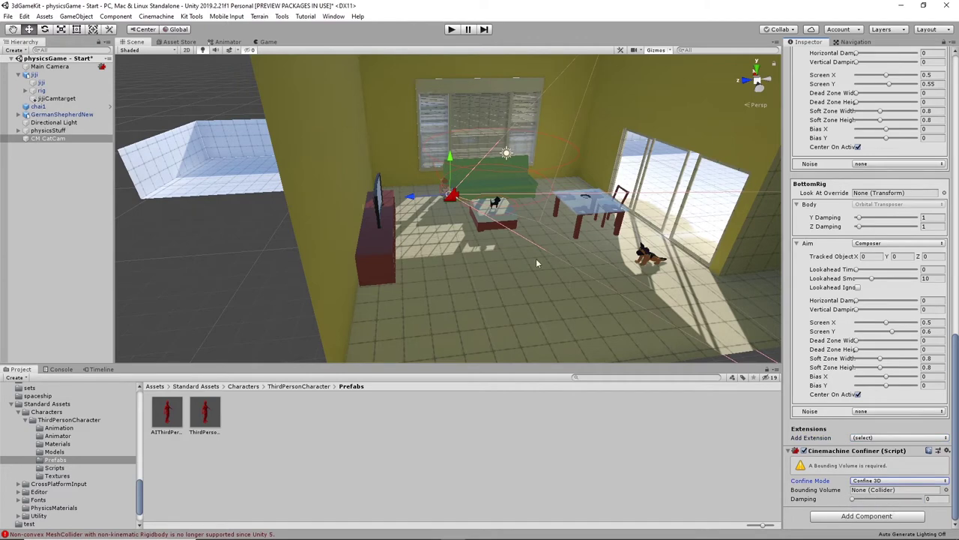
scroll(517, 234, "down", 6)
left_click_drag(518, 234, 502, 297, "alt")
middle_click_drag(552, 220, 524, 238, "alt")
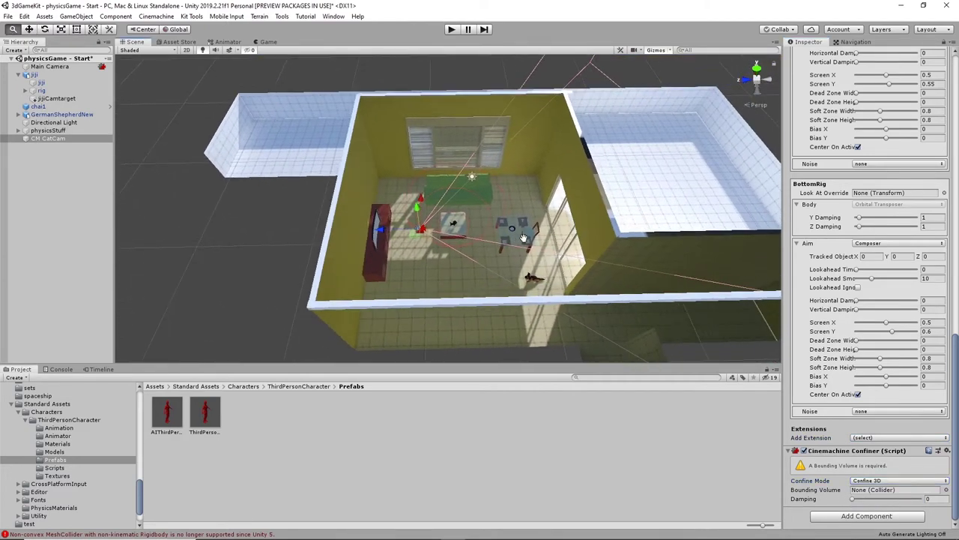
left_click_drag(523, 238, 540, 242, "alt")
left_click(76, 16)
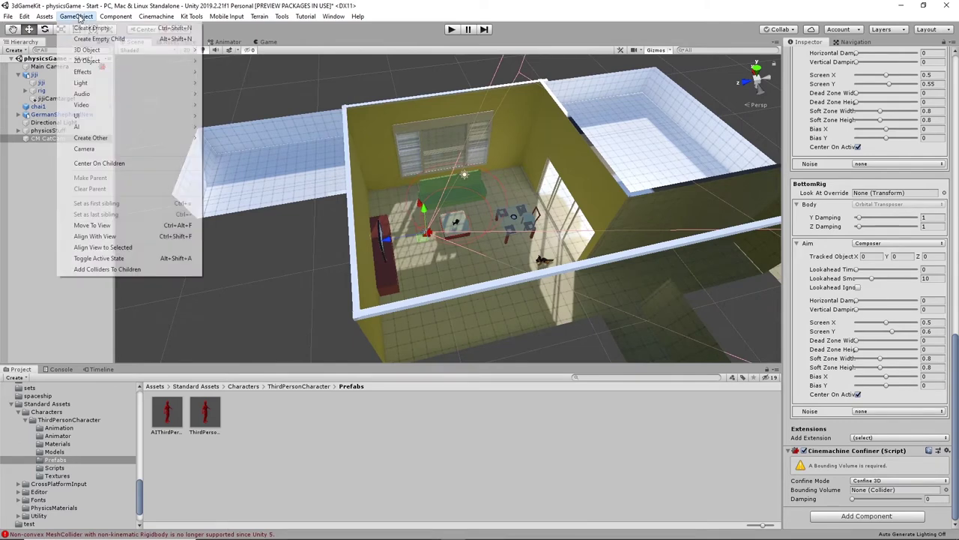
mouse_move(98, 52)
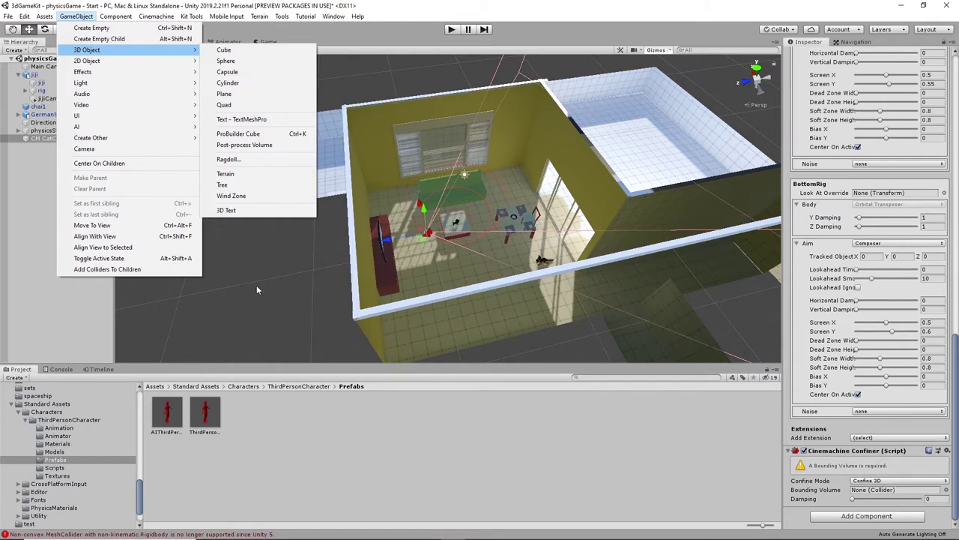
left_click(307, 294)
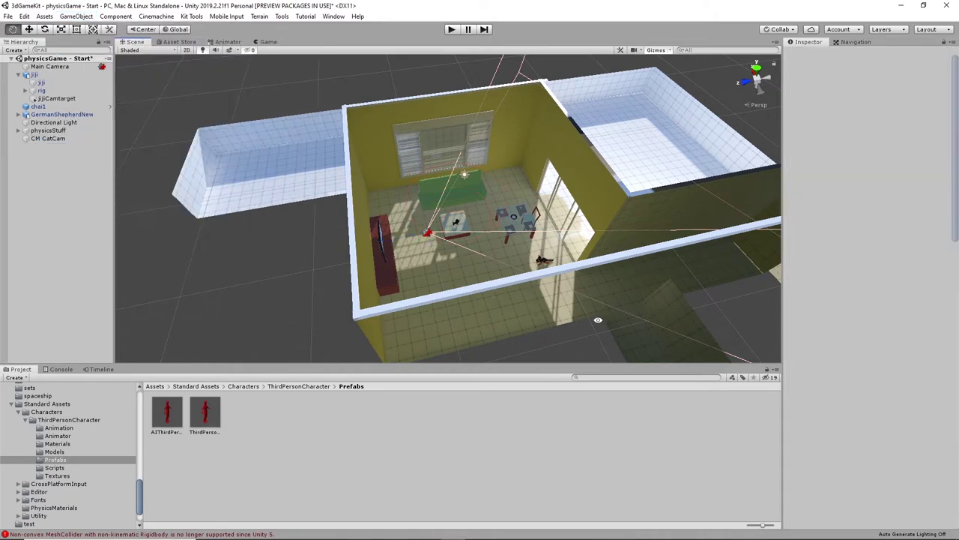
left_click_drag(469, 249, 190, 83, "alt")
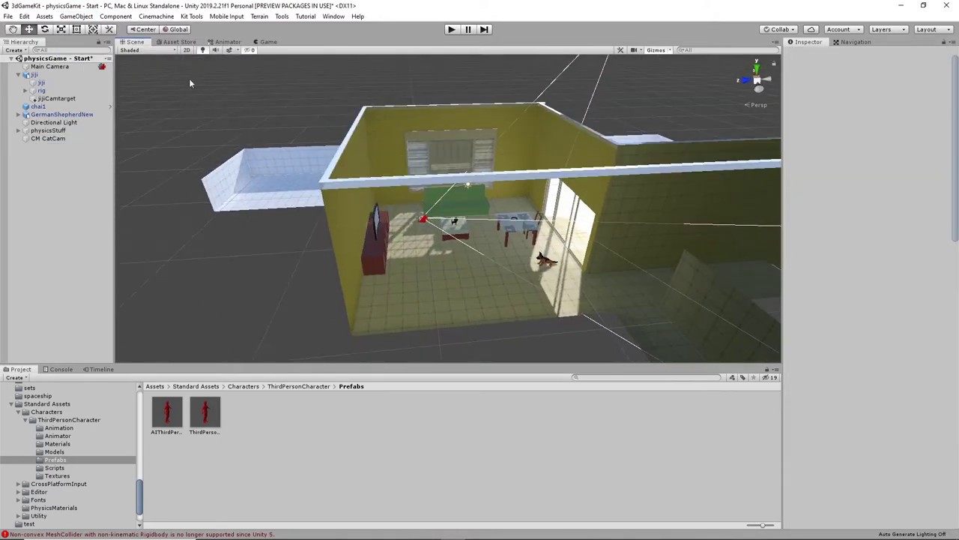
- Build a 1 × 1 × 1 cube with ProBuilder's Shape Tool and close the ProBuilder and Shape Tool windows
left_click(282, 17)
mouse_move(289, 34)
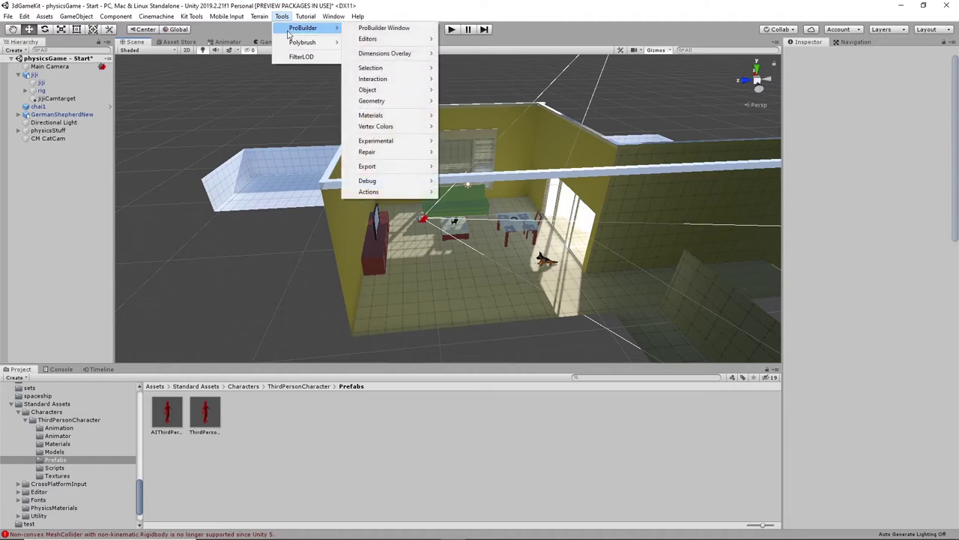
left_click(282, 17)
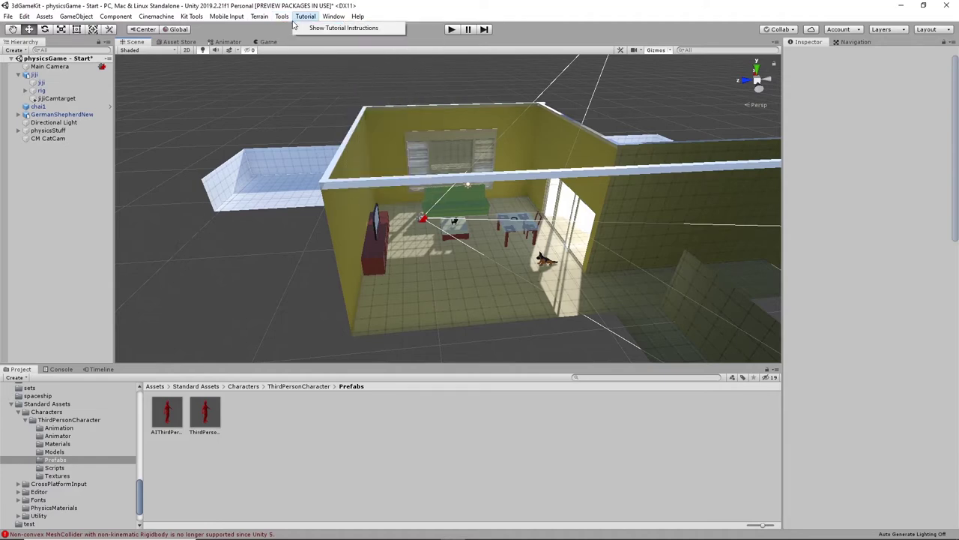
left_click(281, 16)
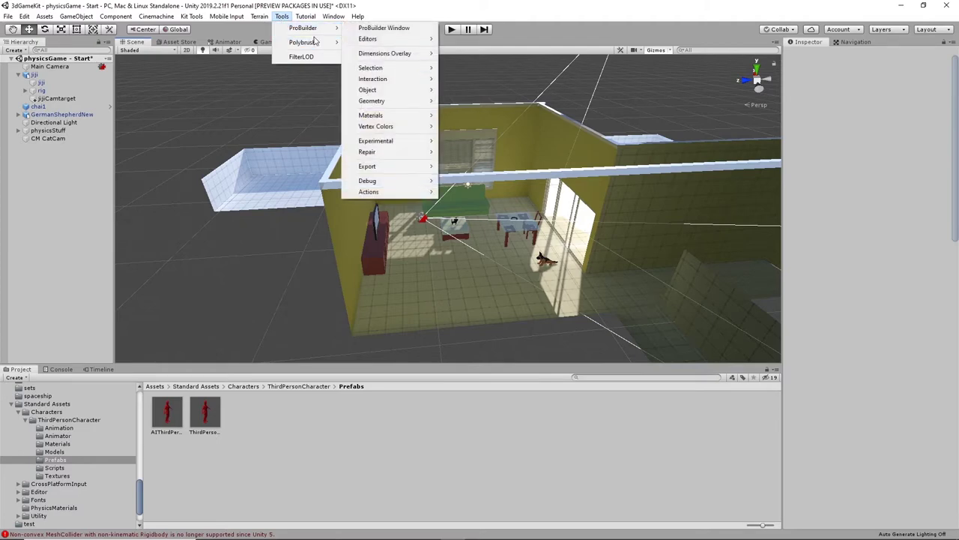
mouse_move(326, 31)
left_click(407, 28)
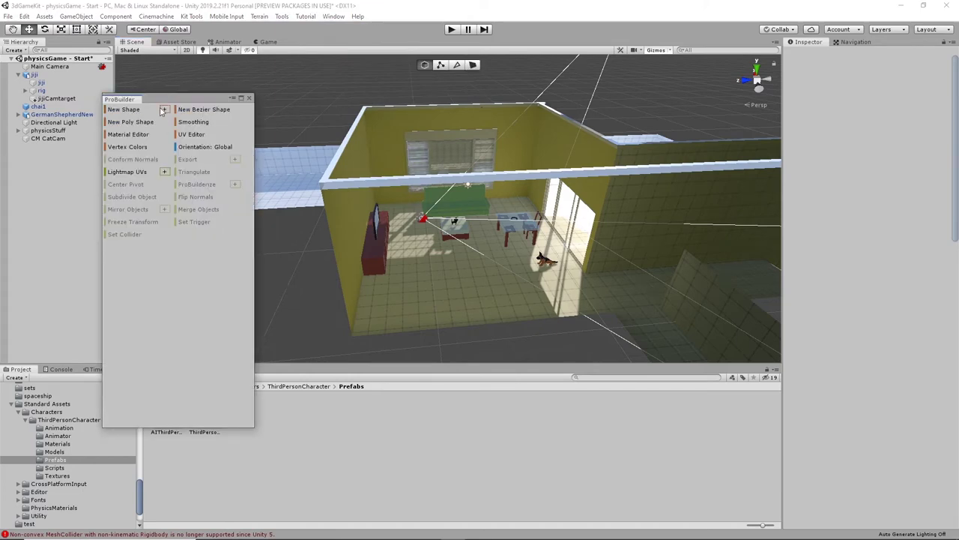
left_click(163, 111)
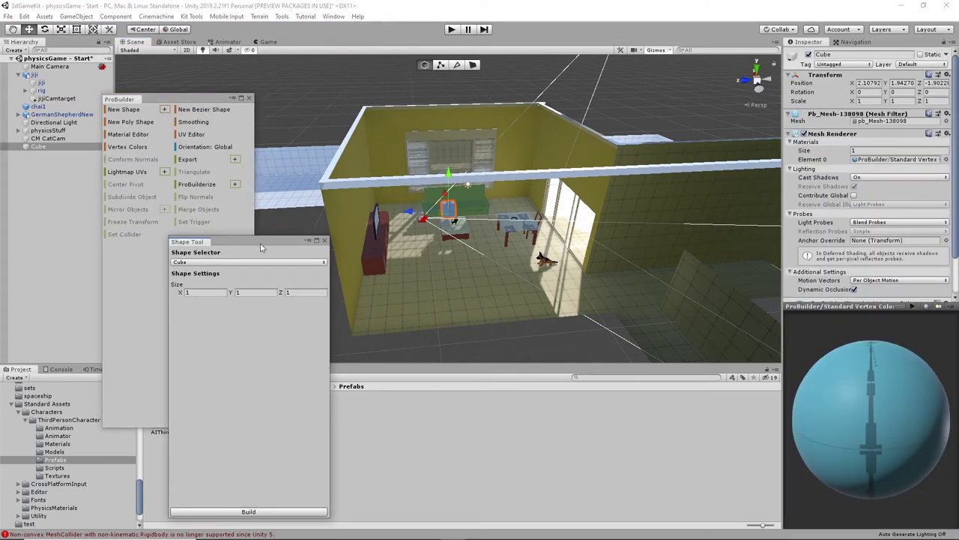
left_click(273, 512)
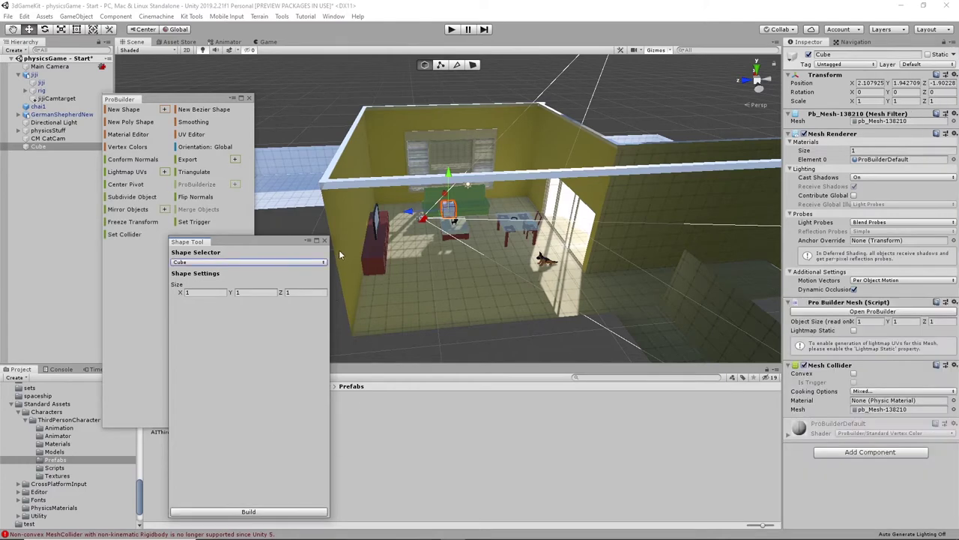
left_click(249, 98)
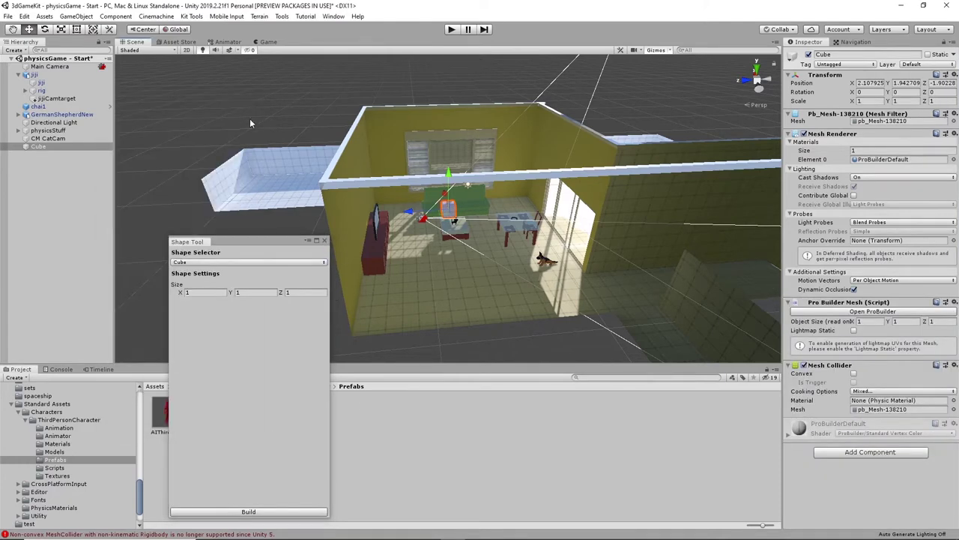
left_click(325, 240)
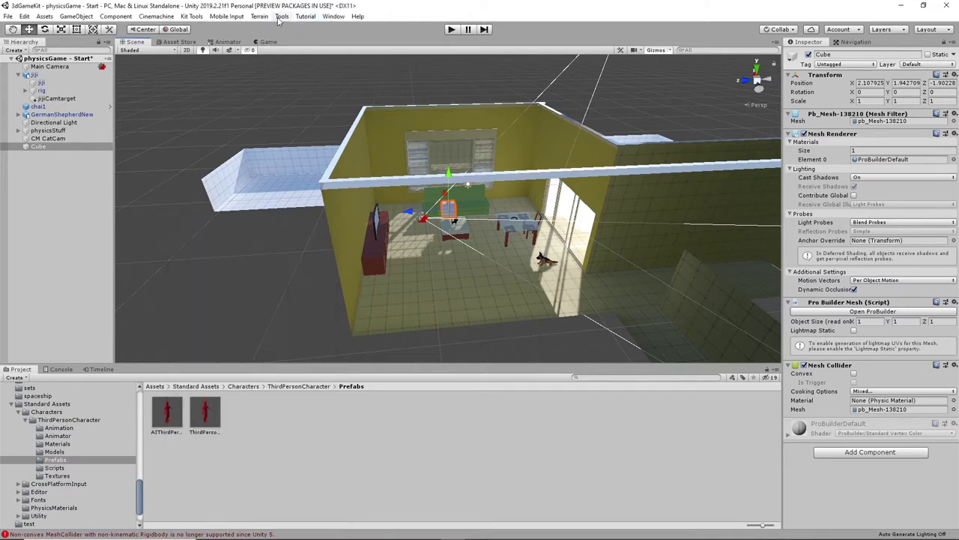
- Reopen the ProBuilder window, dock it beside the Timeline, and enlarge the Scene view
left_click(228, 17)
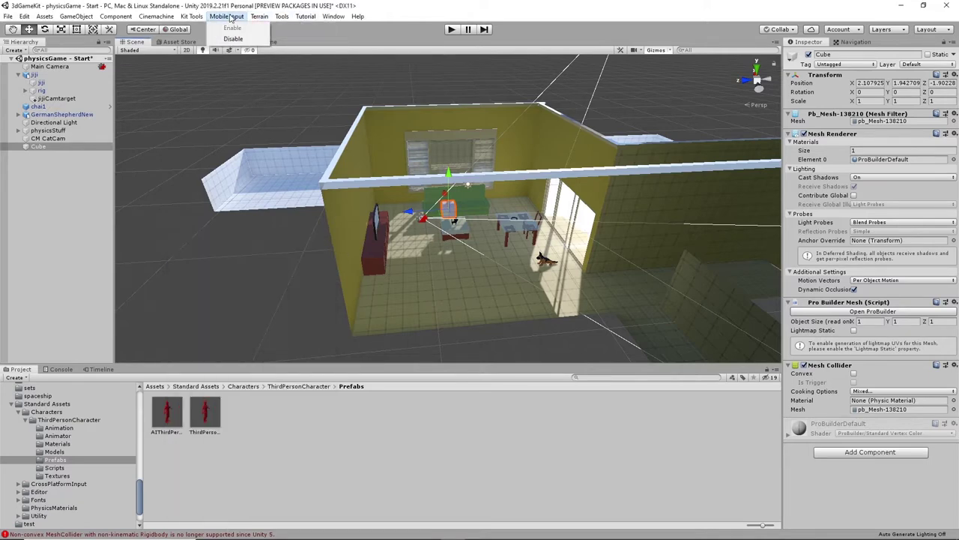
mouse_move(282, 16)
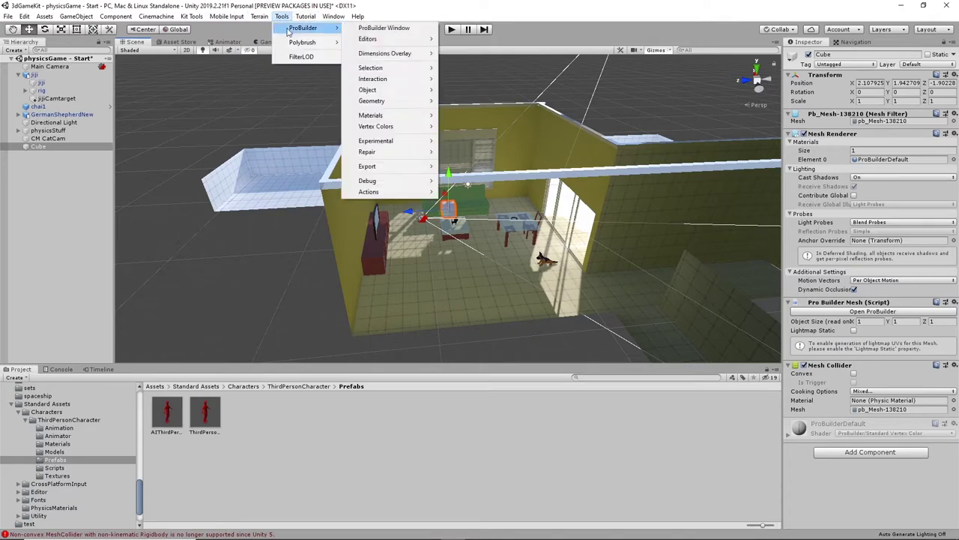
left_click(390, 29)
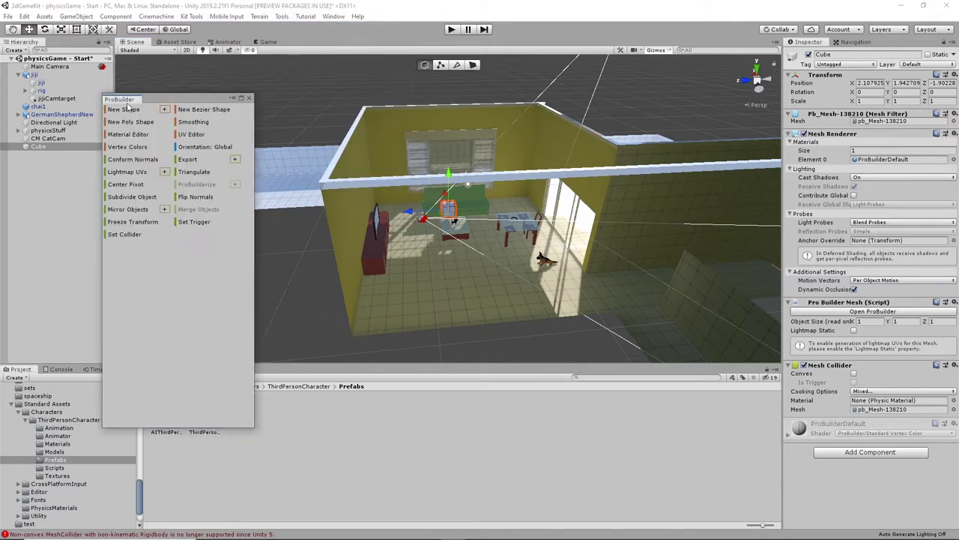
left_click_drag(127, 106, 290, 377)
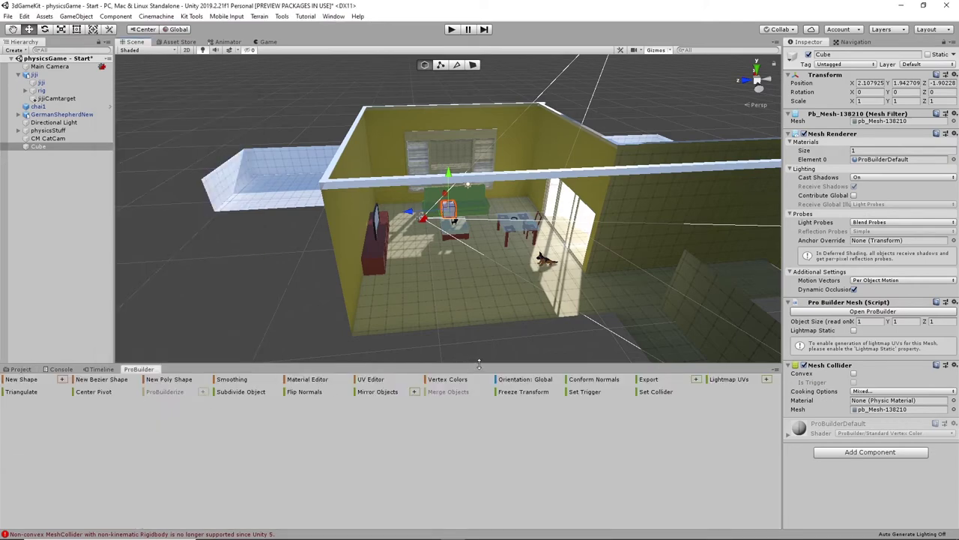
left_click_drag(479, 363, 479, 412)
- In ProBuilder's face selection mode, pull one side face of the cube across the room until its X size is about 11.2
scroll(449, 273, "up", 5)
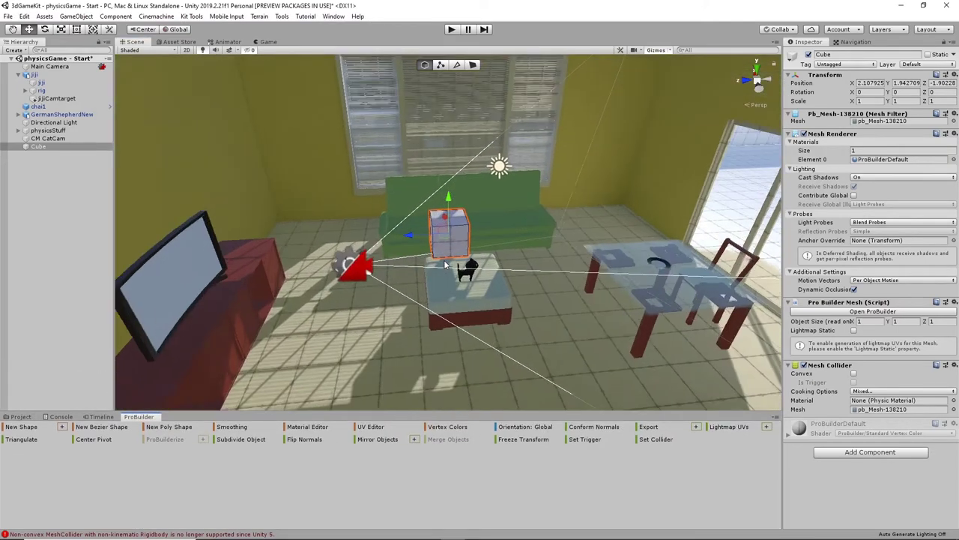
left_click_drag(444, 259, 654, 323, "alt")
scroll(585, 285, "down", 2)
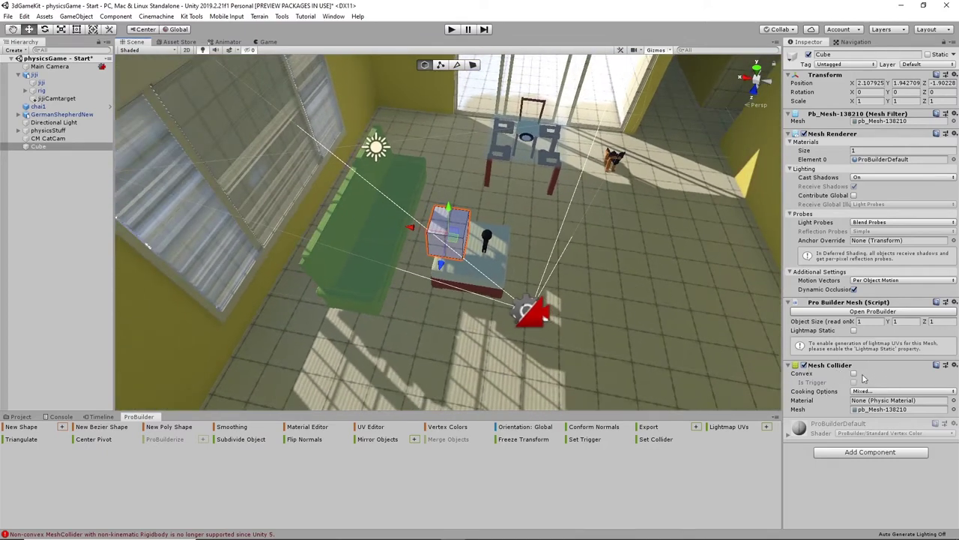
left_click_drag(475, 289, 403, 265, "alt")
scroll(403, 265, "up", 2)
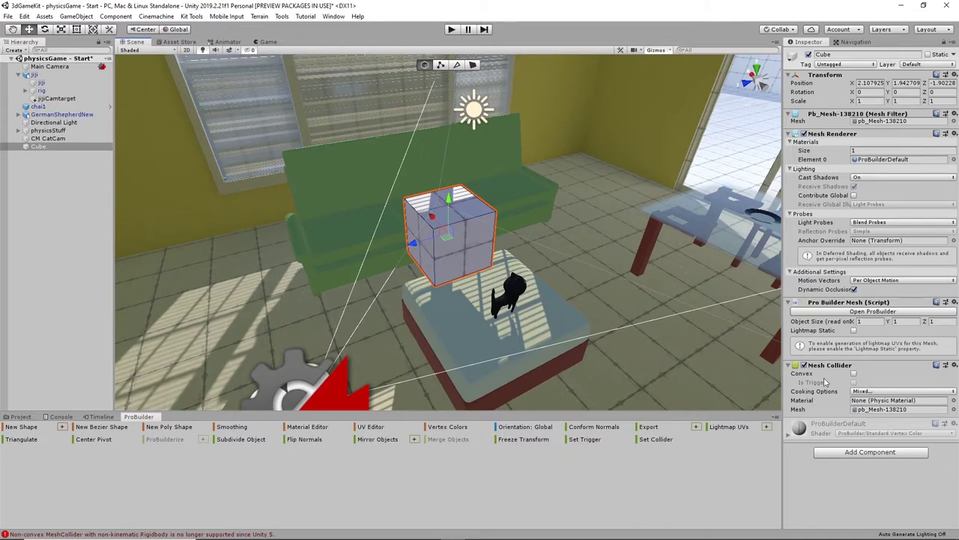
left_click_drag(485, 291, 578, 286, "alt")
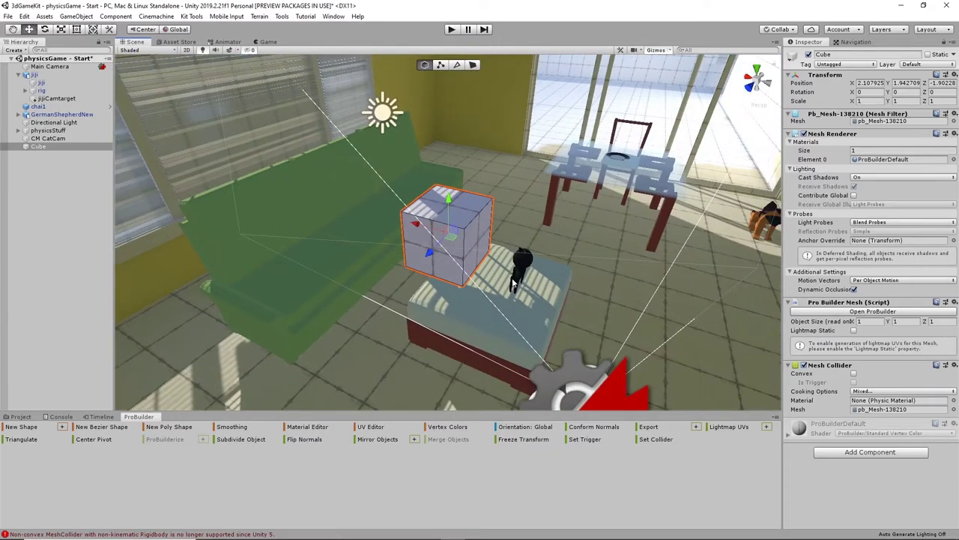
scroll(535, 247, "down", 2)
left_click(473, 65)
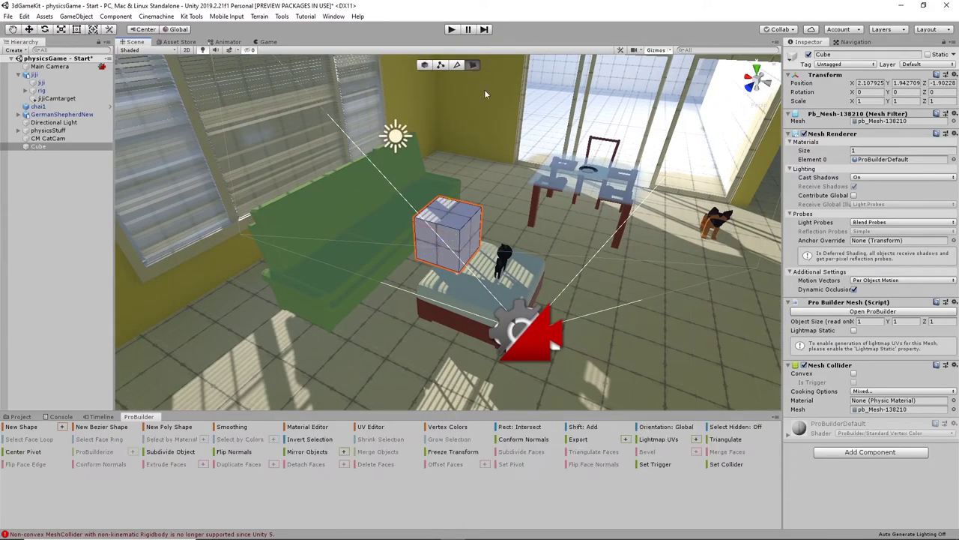
left_click(473, 241)
scroll(626, 257, "down", 10)
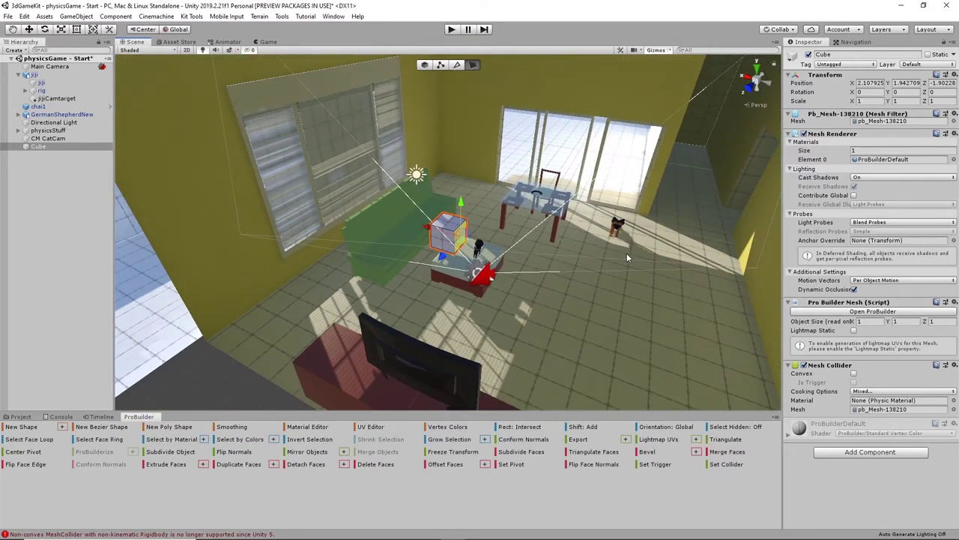
middle_click_drag(448, 239, 365, 219)
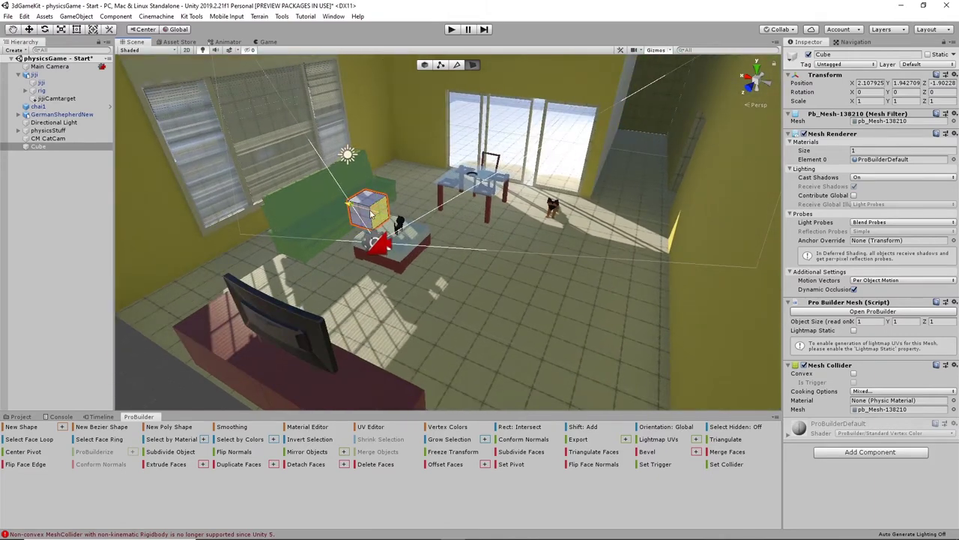
left_click_drag(370, 215, 557, 272)
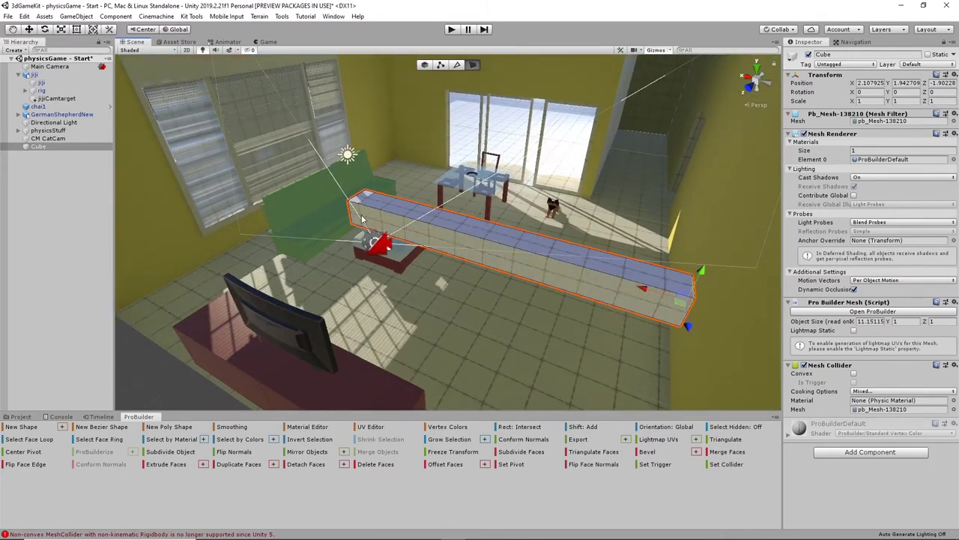
- Pull the cube's other side faces and top face out to the room's walls for a size of about 15.5 × 7.7 × 14.1
left_click_drag(379, 221, 415, 272, "alt")
left_click(481, 294)
left_click(387, 239)
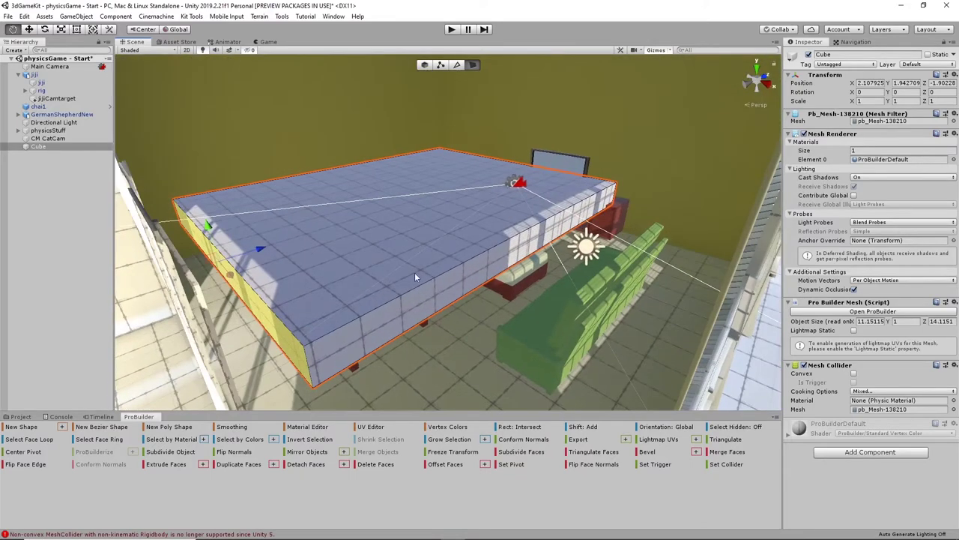
left_click(498, 259)
left_click_drag(570, 260, 735, 319)
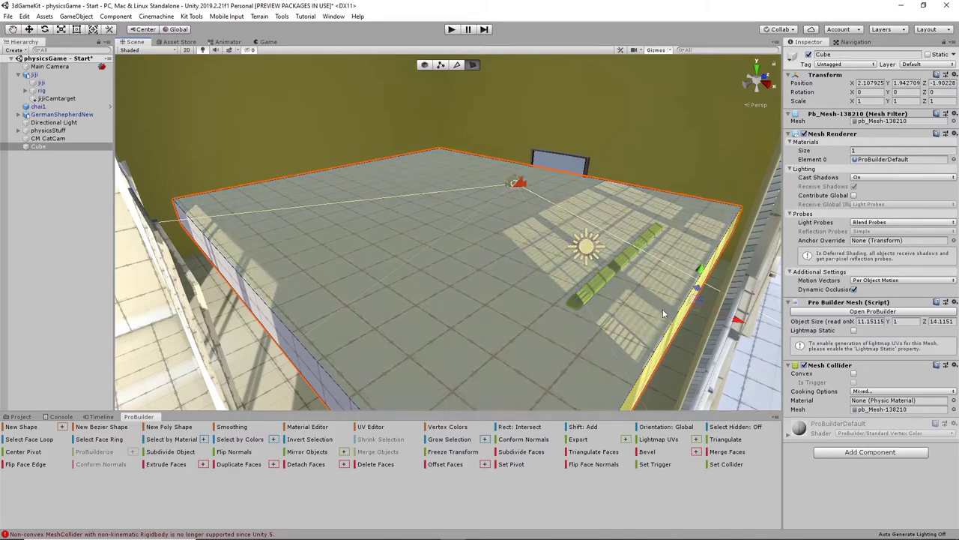
left_click_drag(663, 309, 476, 91, "alt")
left_click_drag(555, 172, 492, 201, "alt")
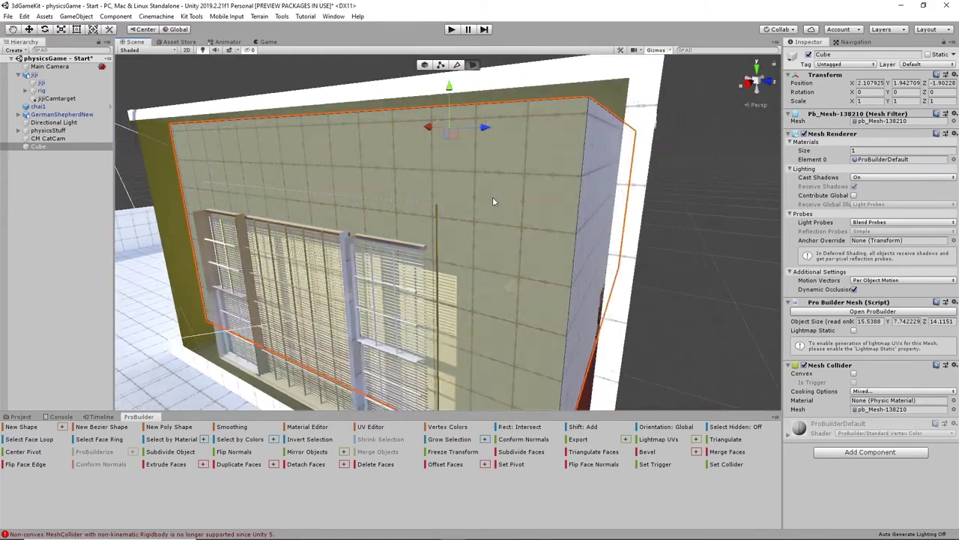
- Select all faces of the room-sized cube and flip their face normals inward
left_click(566, 211)
left_click(590, 208, "shift")
left_click_drag(591, 169, 435, 225, "alt")
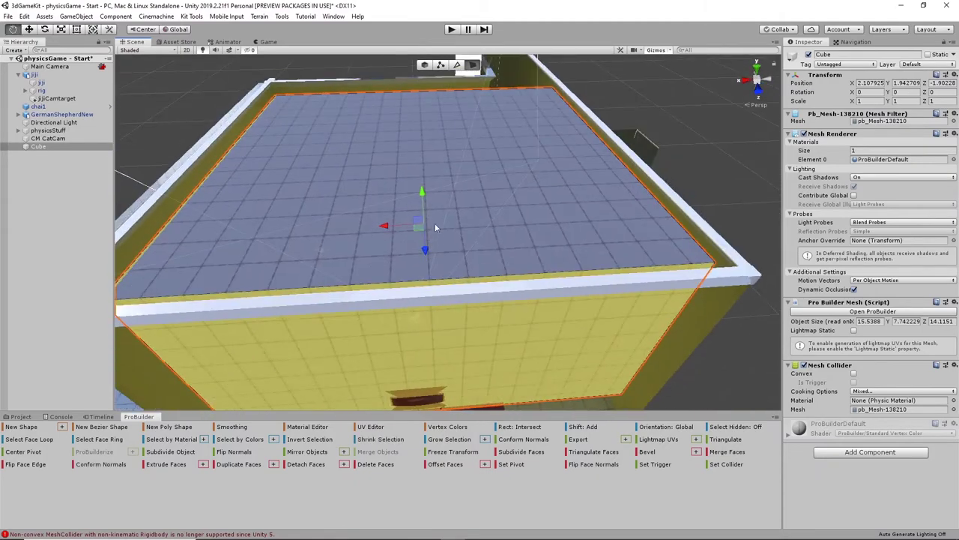
left_click_drag(460, 192, 506, 204, "alt")
left_click(452, 267, "shift")
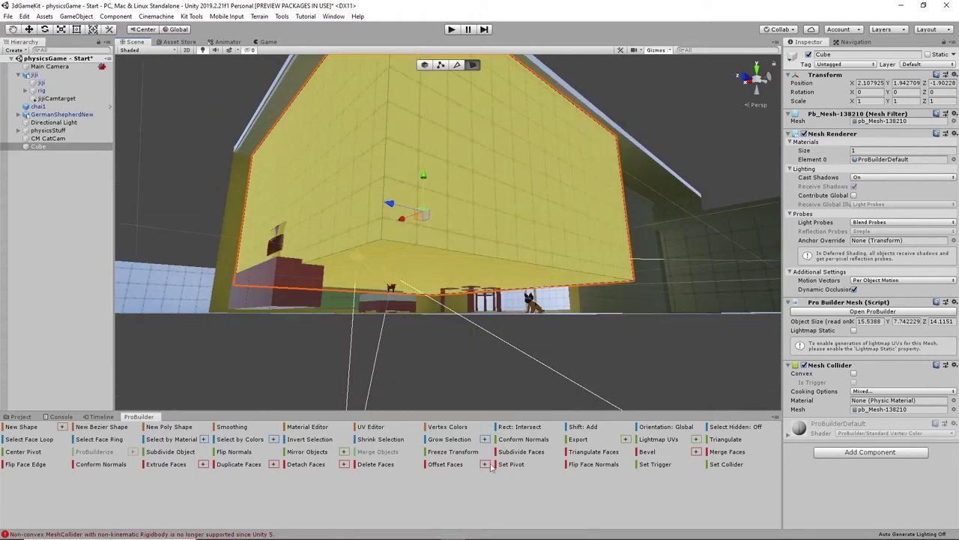
left_click(592, 464)
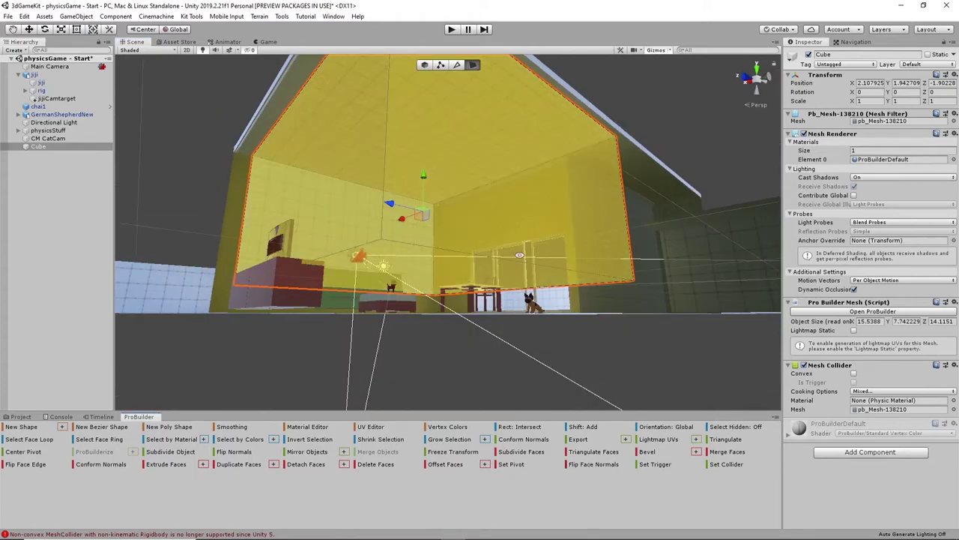
- Lower the cube's bottom face to the room floor, giving the cube a height of about 9.4
left_click_drag(577, 315, 553, 300, "alt")
left_click(606, 215)
left_click(553, 300)
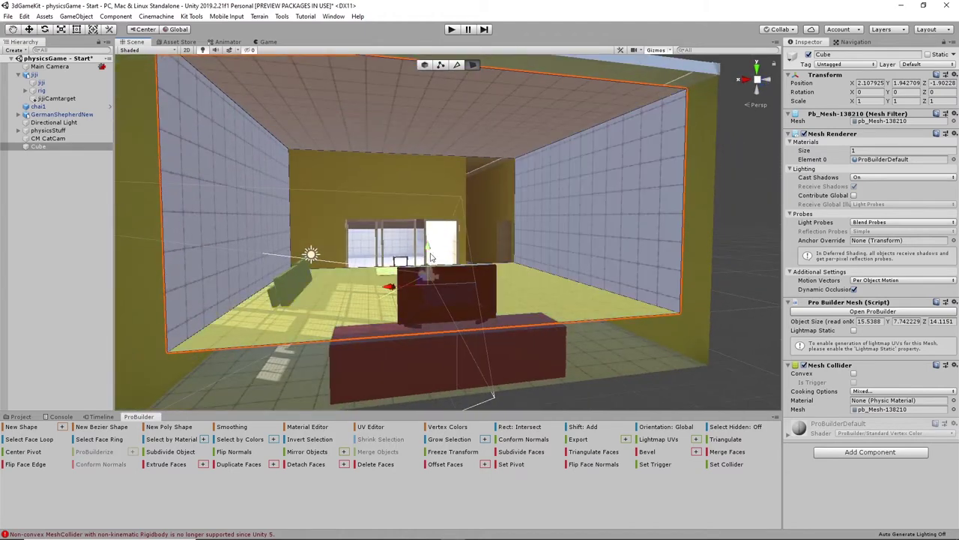
left_click_drag(429, 249, 425, 276)
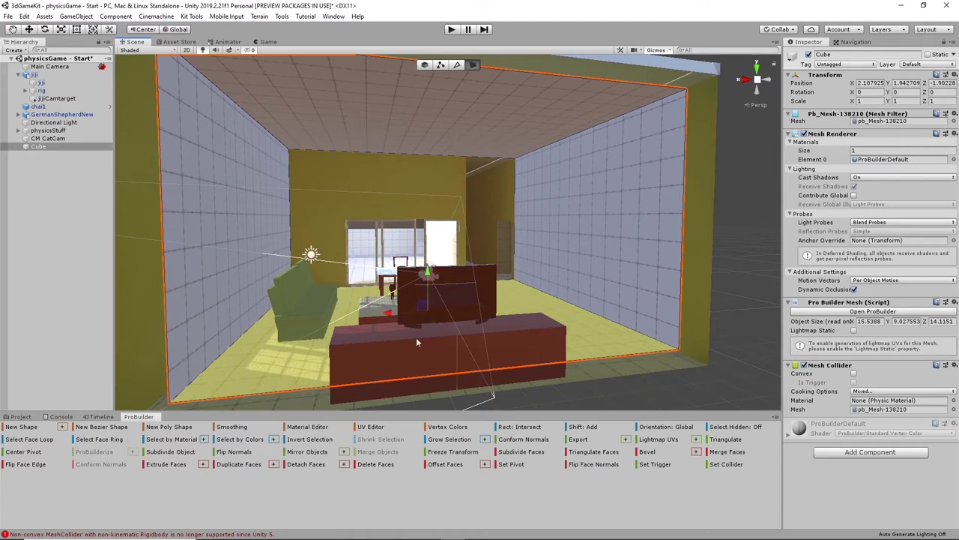
left_click_drag(661, 285, 609, 286, "alt")
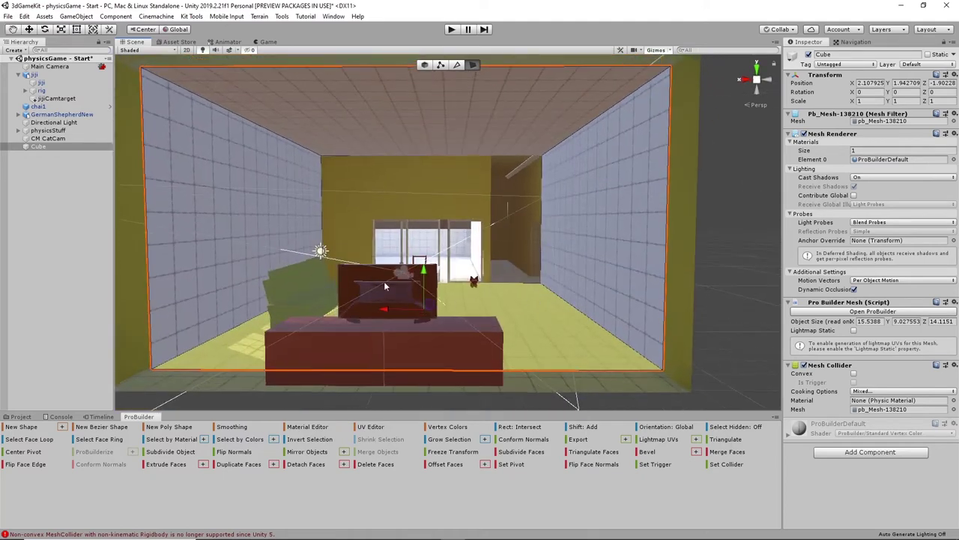
left_click_drag(423, 270, 424, 279)
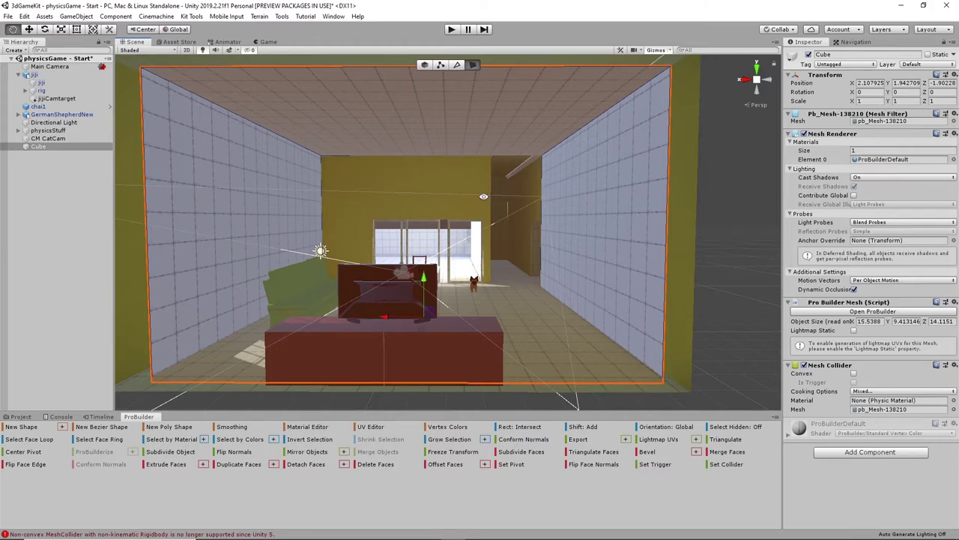
- Flip the normal of the cube's face on the hallway side and nudge that face toward its wall
left_click_drag(483, 196, 549, 186, "alt")
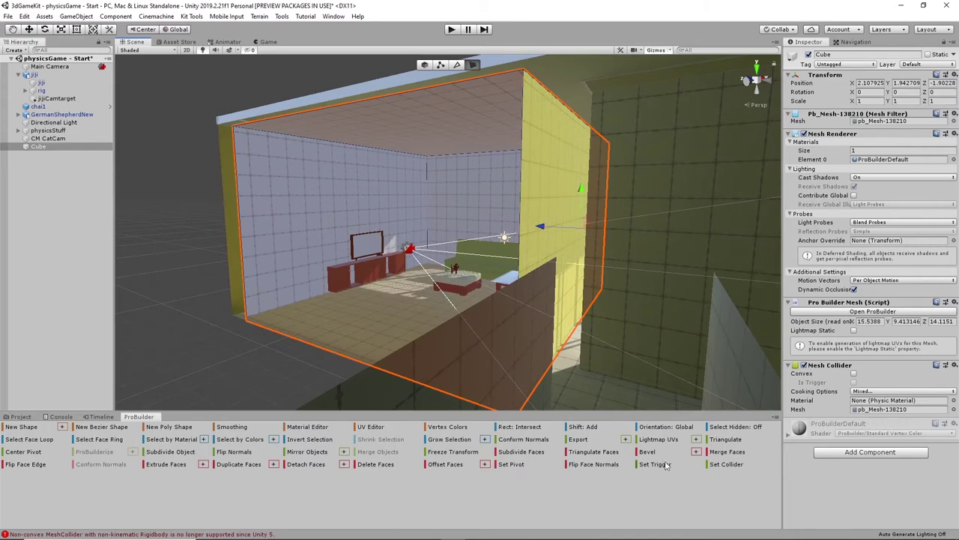
left_click(594, 467)
left_click_drag(563, 237, 621, 253, "alt")
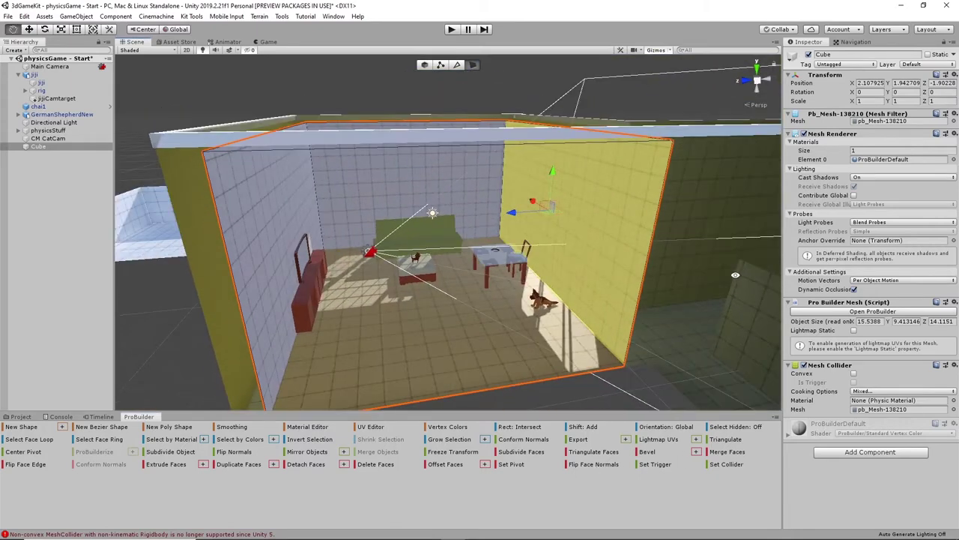
mouse_move(514, 216)
left_mouse_down()
mouse_move(533, 215)
mouse_move(520, 215)
left_mouse_up()
- Pull the cube's face behind the TV out to the wall, giving the cube a Z size of about 15.1
left_click_drag(394, 290, 424, 162, "alt")
left_click(276, 210)
mouse_move(345, 226)
left_mouse_down("alt")
mouse_move(385, 230)
mouse_move(328, 229)
left_mouse_up("alt")
left_click_drag(261, 222, 248, 223)
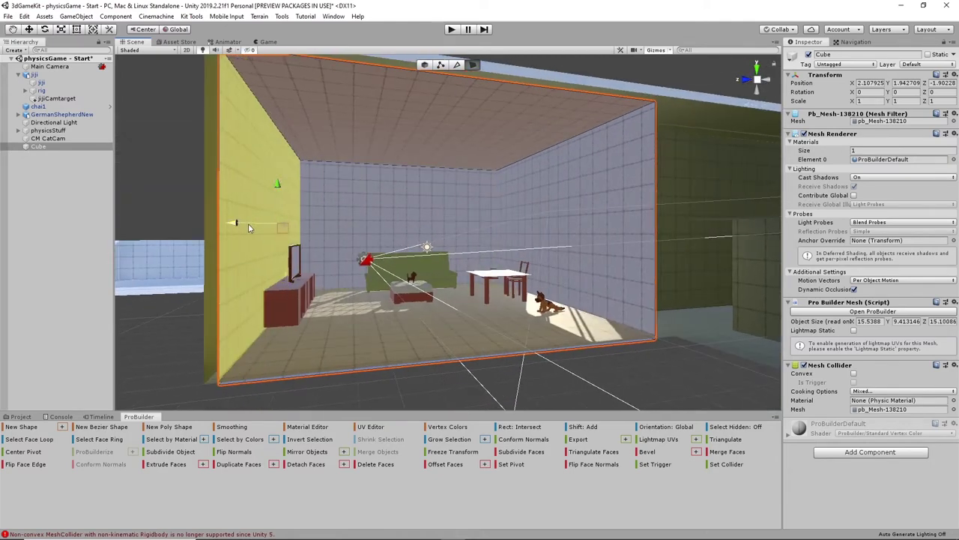
- Insert a vertical edge loop around the cube and slide it toward the side with the hallway opening
left_click_drag(440, 226, 385, 285, "alt")
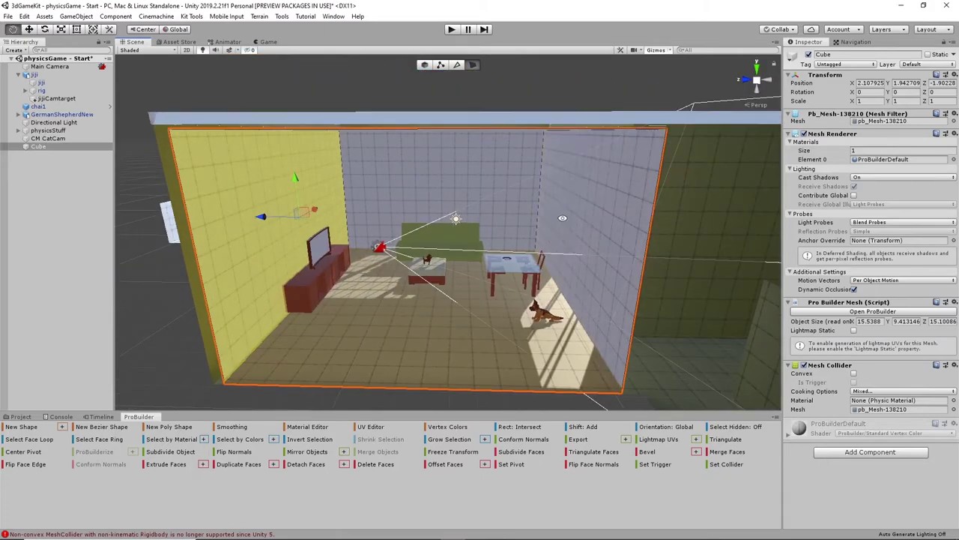
left_click_drag(562, 218, 439, 166, "alt")
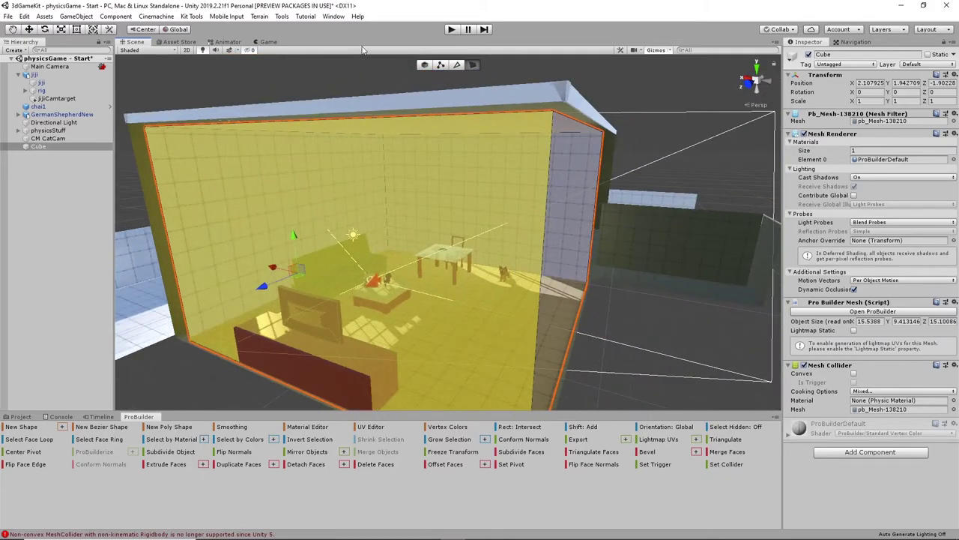
left_click(458, 66)
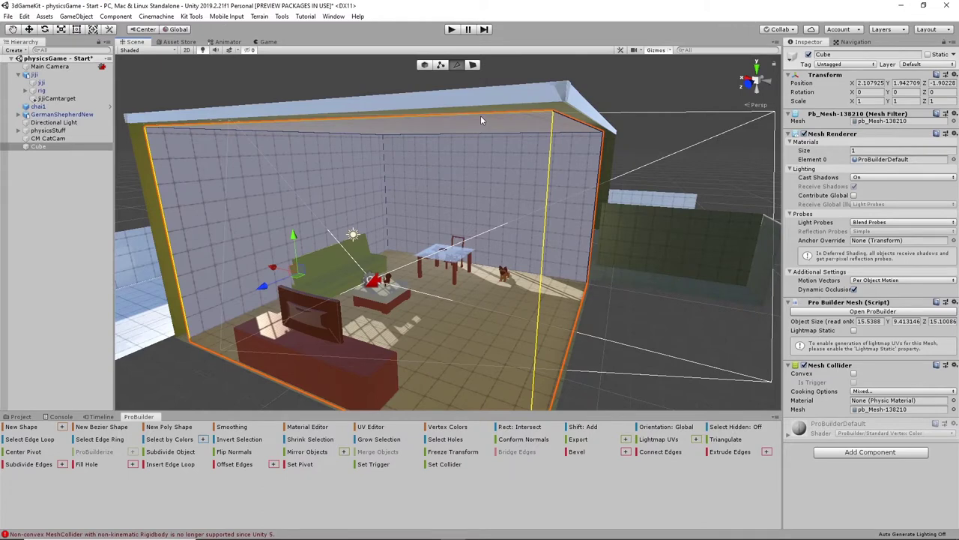
left_click_drag(480, 118, 490, 126, "alt")
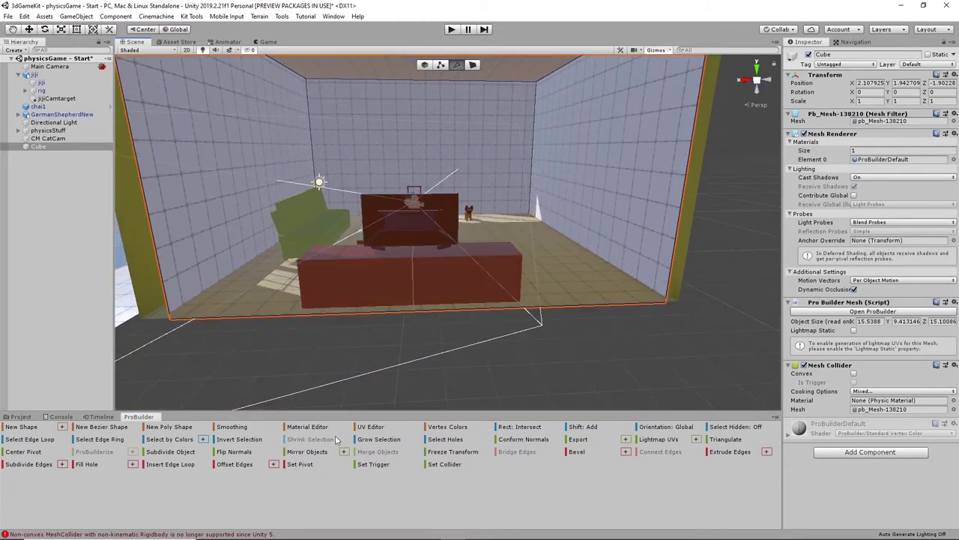
left_click(170, 465)
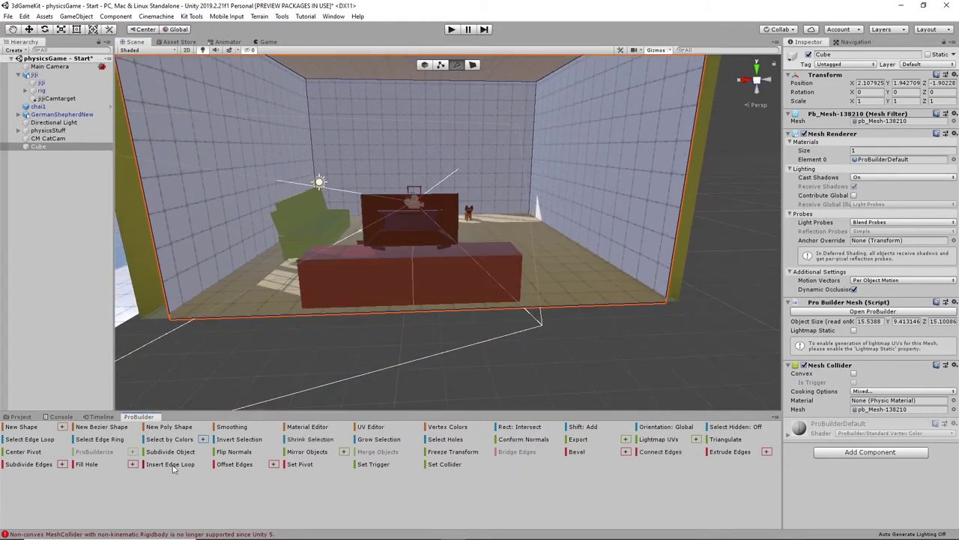
left_click_drag(399, 153, 460, 159)
- Align the inserted edge loop with the edge of the hallway opening
left_click_drag(525, 174, 375, 198, "alt")
middle_click_drag(375, 198, 377, 205)
left_click_drag(377, 206, 358, 189, "alt")
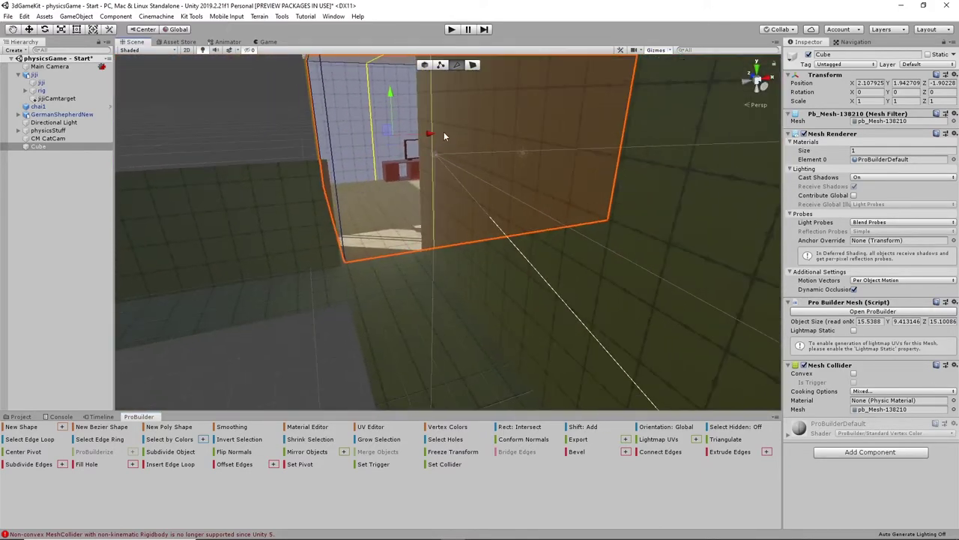
left_click_drag(432, 135, 420, 137)
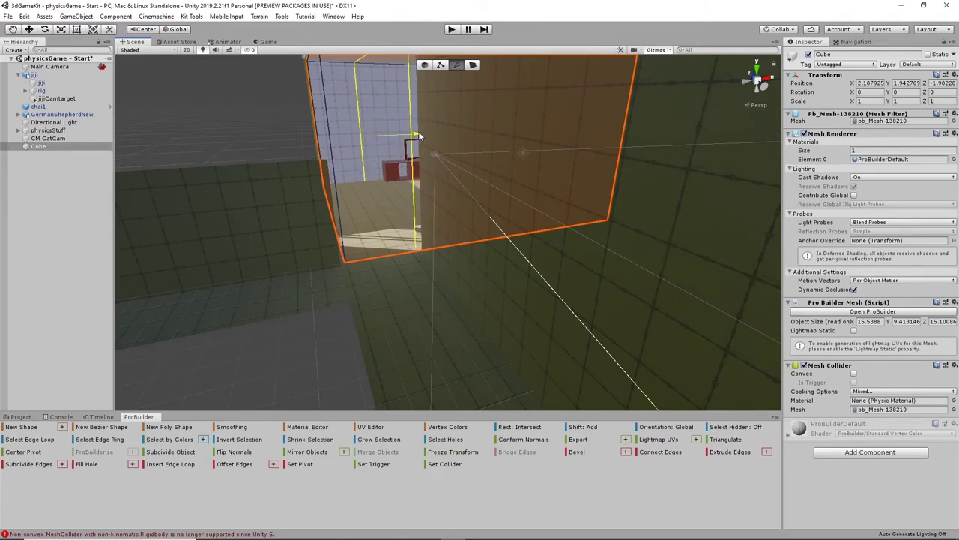
- Extrude the cube's narrow face at the hallway opening down the hallway, giving the cube a Z size of about 30.2
left_click_drag(263, 178, 487, 167, "alt")
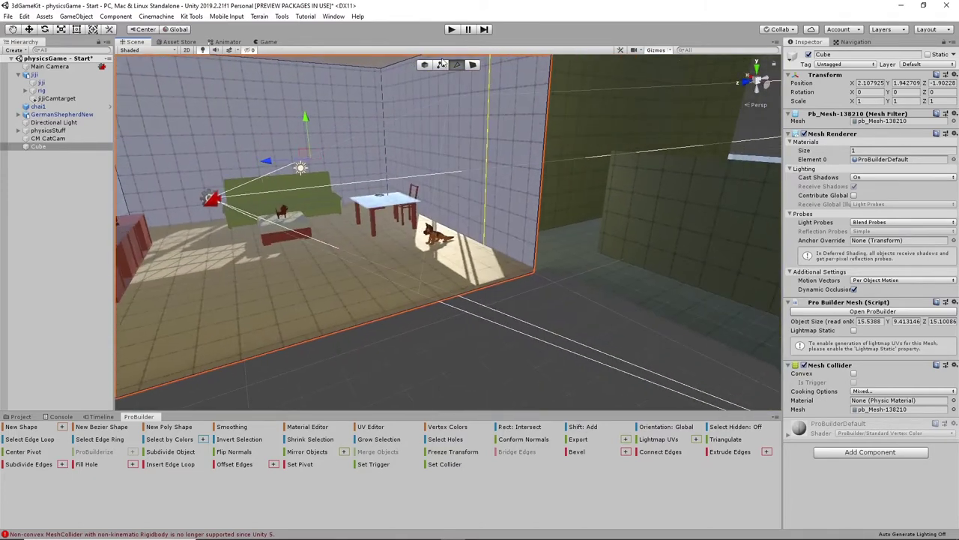
left_click(472, 65)
left_click(513, 111)
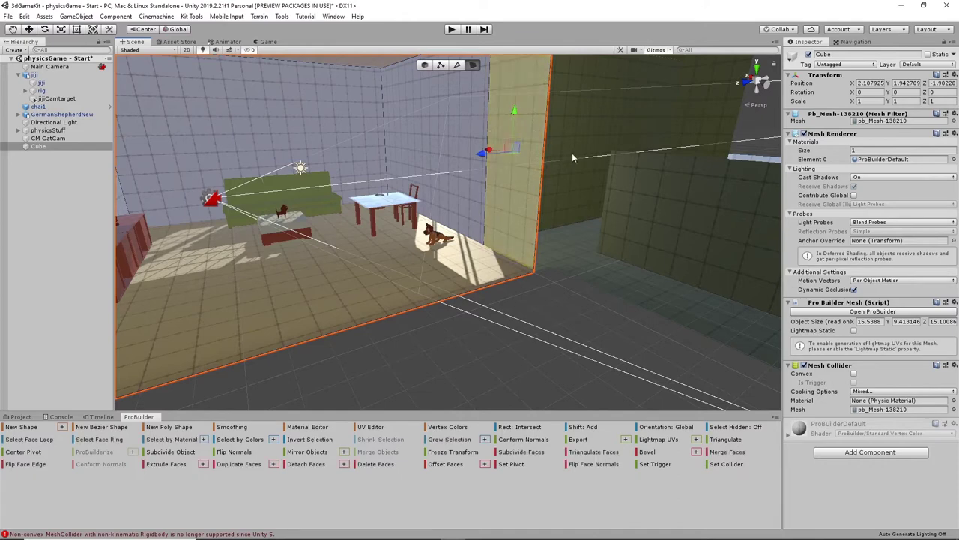
scroll(577, 168, "down", 3)
left_click_drag(576, 169, 523, 244, "alt")
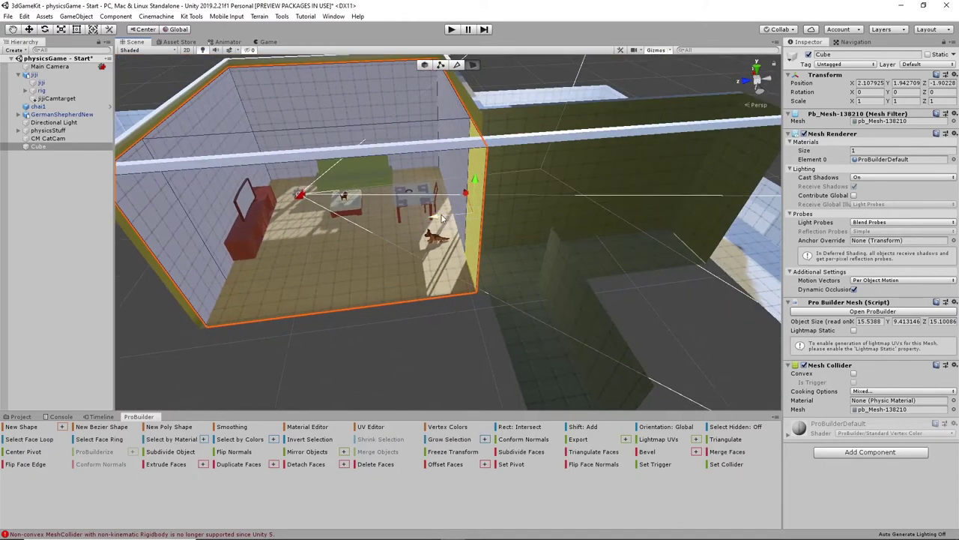
left_click_drag(464, 193, 512, 201, "shift")
- Insert a horizontal edge loop around the bounding cube, level with the top of the glass door opening
left_click(429, 135)
scroll(470, 227, "up", 5)
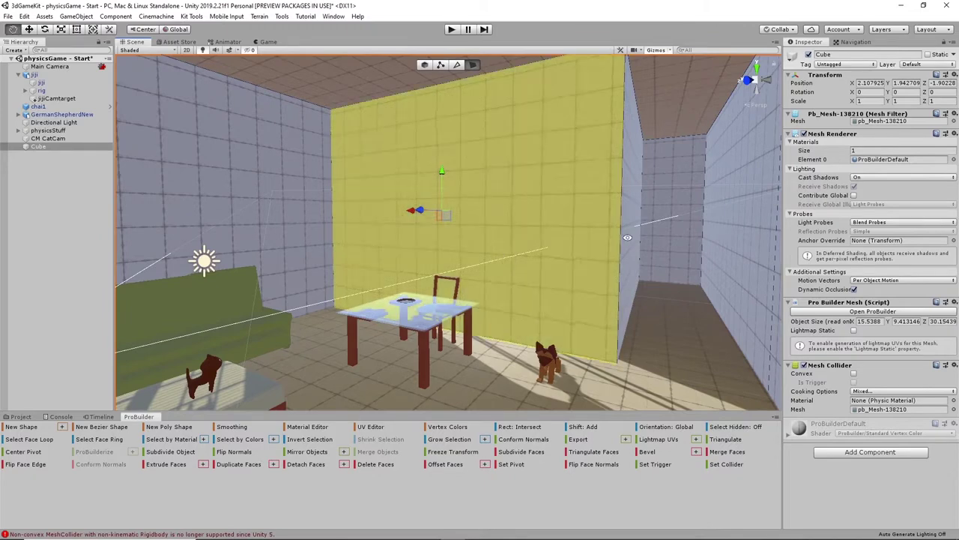
left_click_drag(555, 231, 160, 260, "alt")
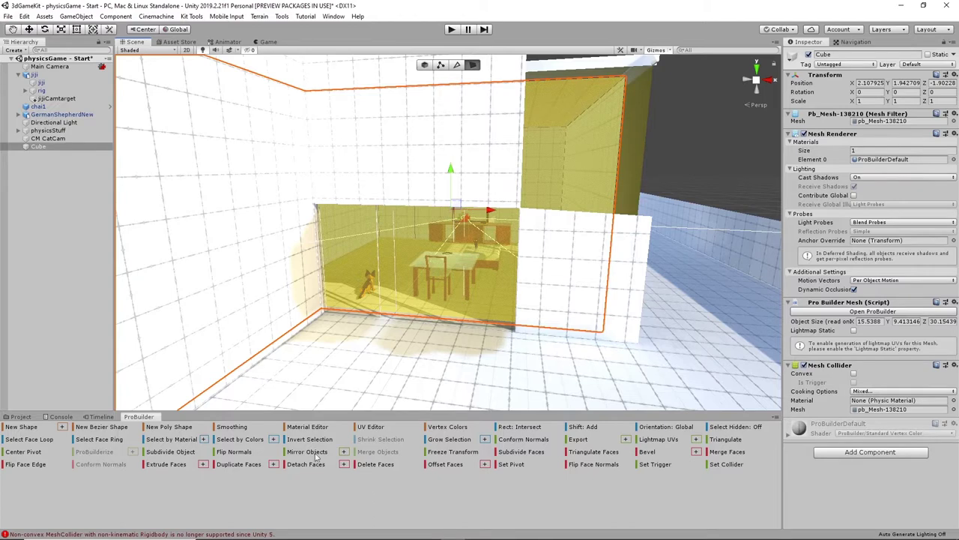
left_click(457, 65)
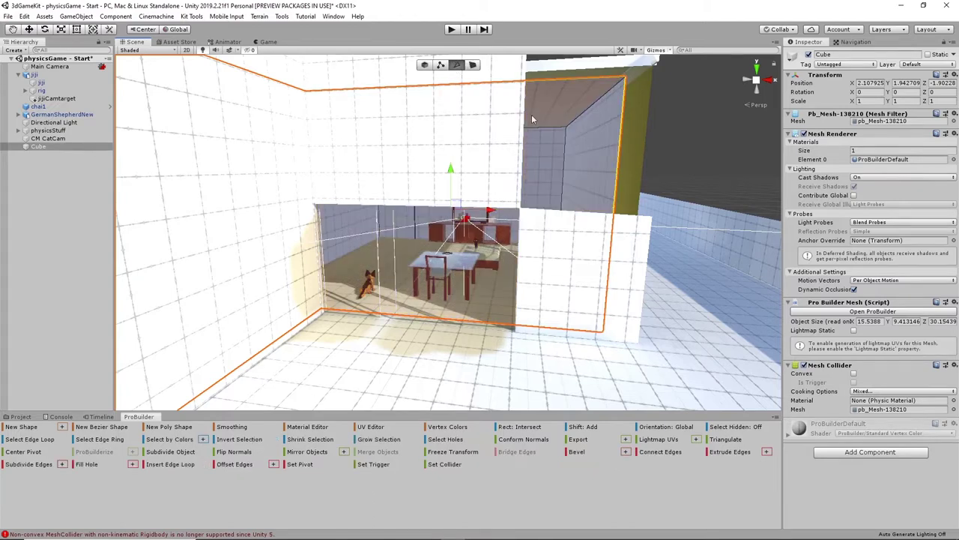
left_click(616, 196)
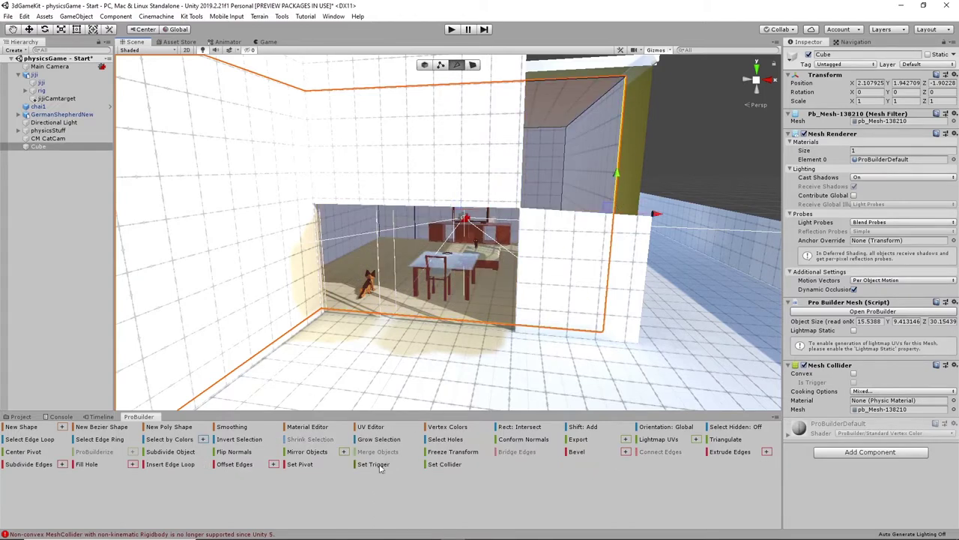
left_click(172, 465)
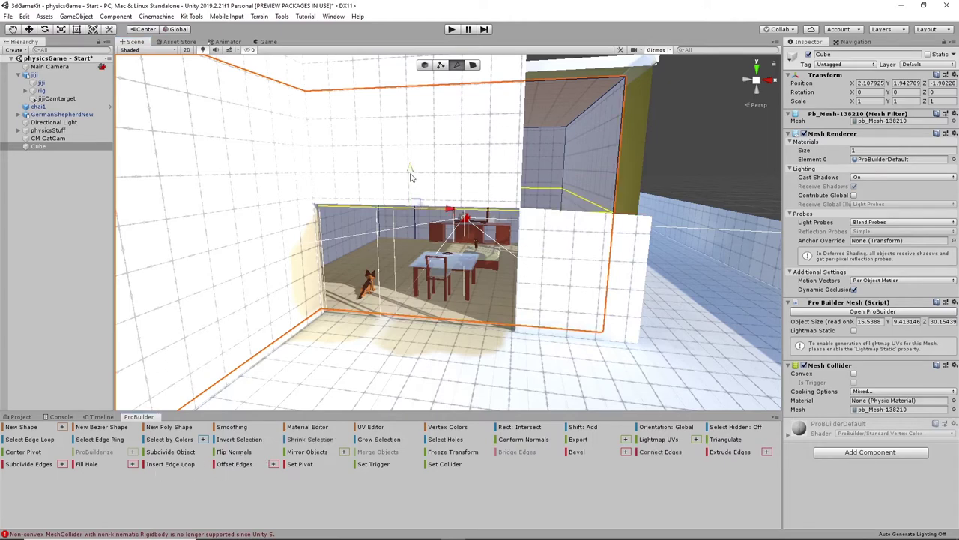
- Insert a vertical edge loop around the cube and align it with the glass door opening's side farther from the hallway
left_click(552, 126)
left_click(184, 467)
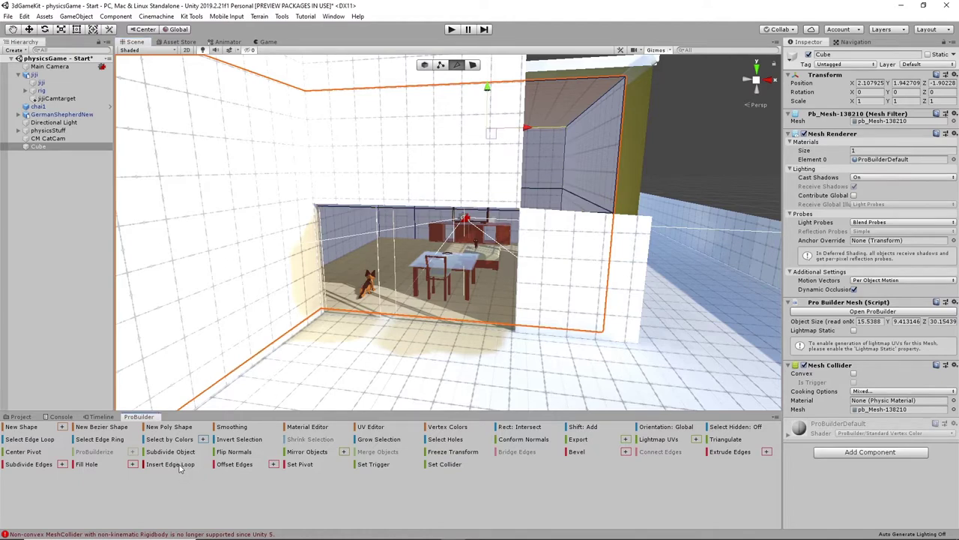
left_click_drag(533, 197, 478, 227)
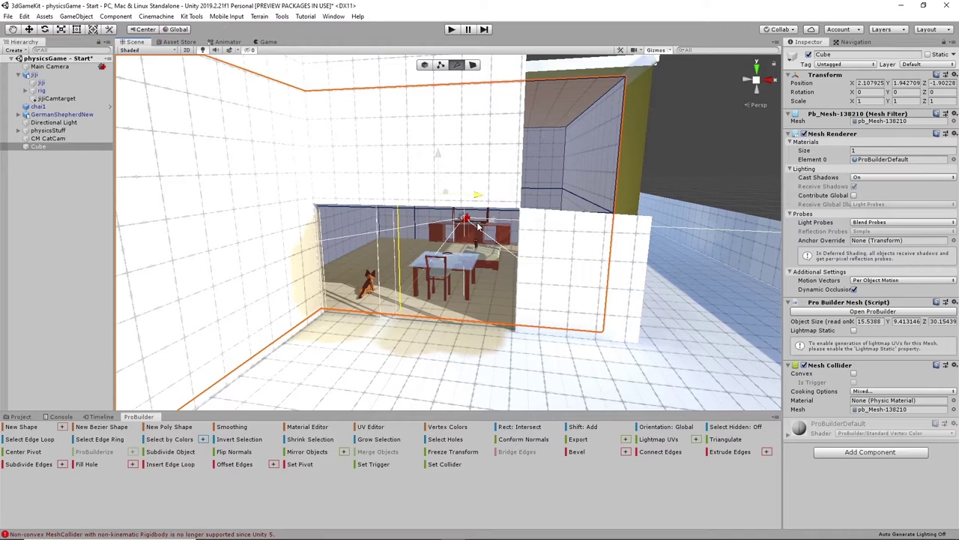
left_click_drag(478, 225, 482, 227)
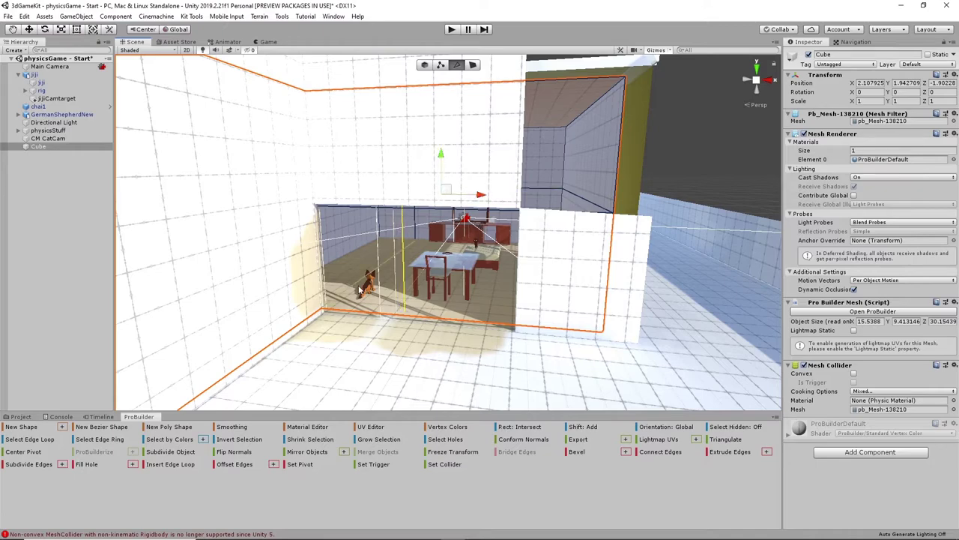
left_click_drag(358, 323, 458, 277, "alt")
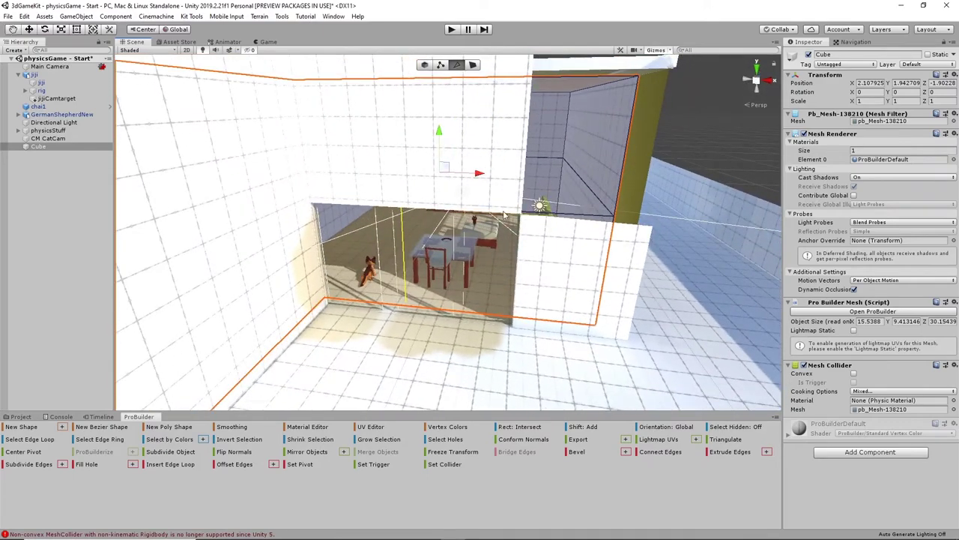
left_click_drag(508, 184, 554, 198)
left_click_drag(585, 323, 483, 296, "alt")
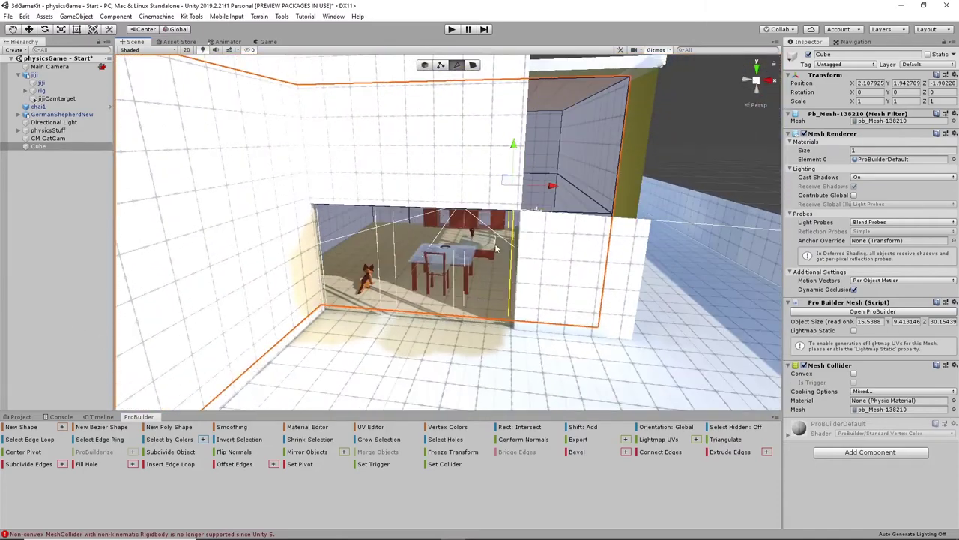
left_click_drag(554, 188, 551, 190)
- Insert another vertical edge loop and slide it to the glass door opening's side nearest the hallway
left_click_drag(641, 282, 88, 322, "alt")
left_click(473, 65)
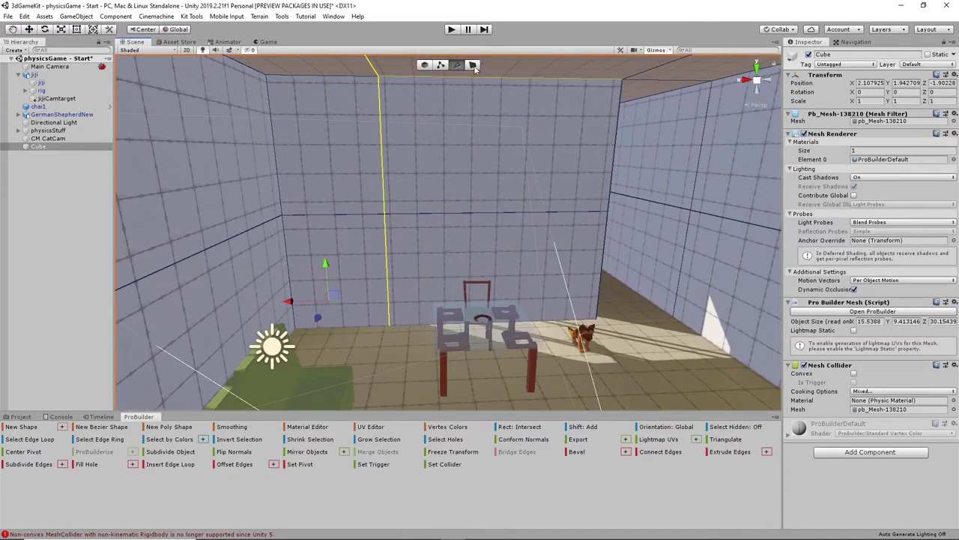
left_click(544, 254)
left_click_drag(592, 288, 554, 267, "alt")
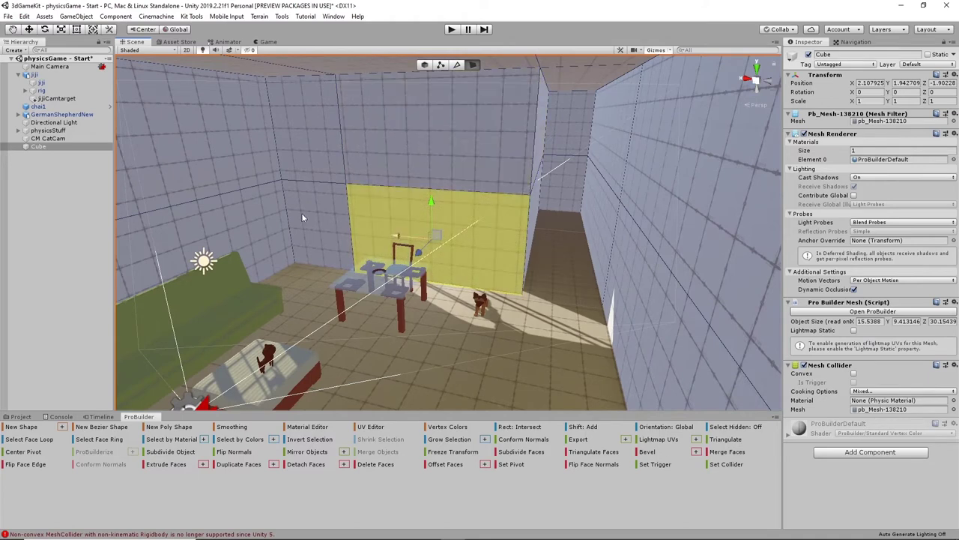
left_click(458, 65)
left_click(508, 194)
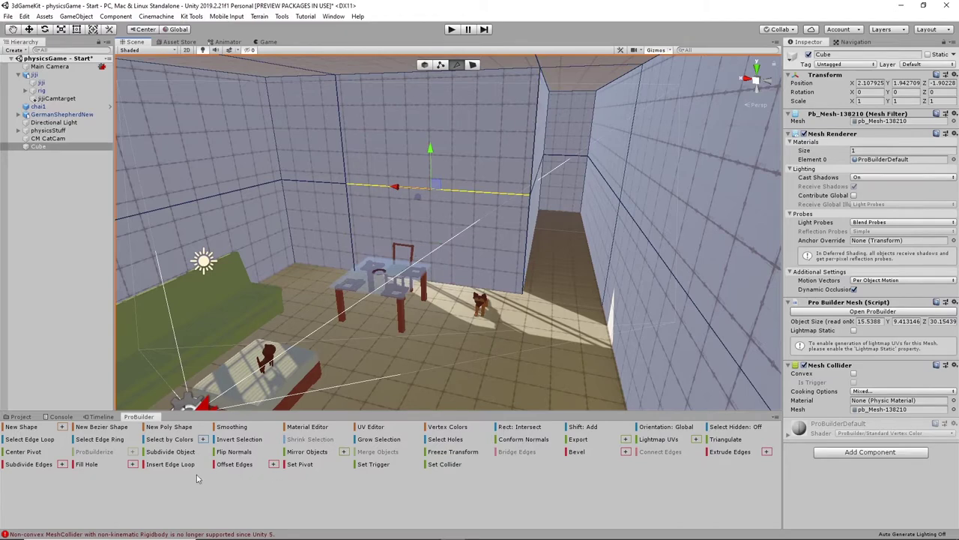
left_click(170, 464)
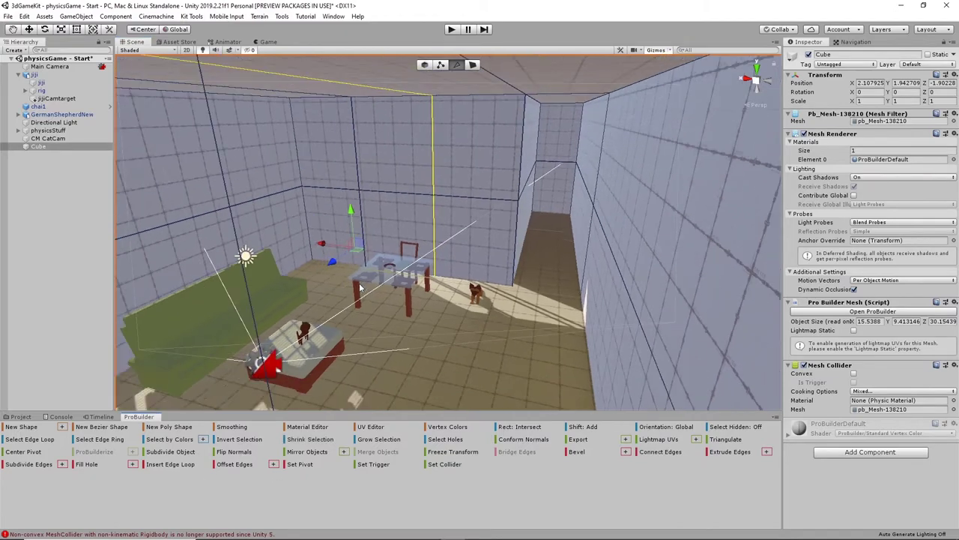
left_click_drag(450, 188, 353, 337, "alt")
left_click_drag(330, 244, 419, 276)
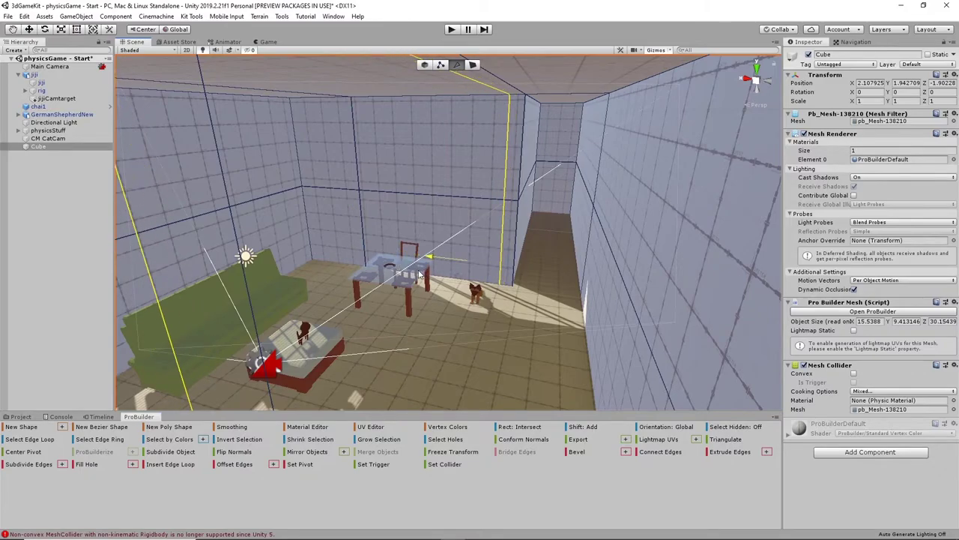
double_click(39, 147)
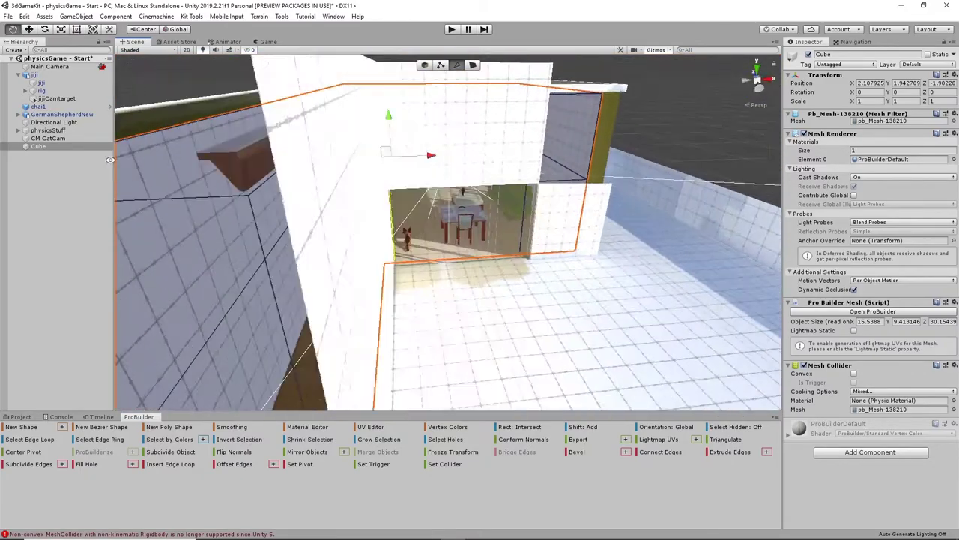
left_click_drag(203, 138, 393, 109, "alt")
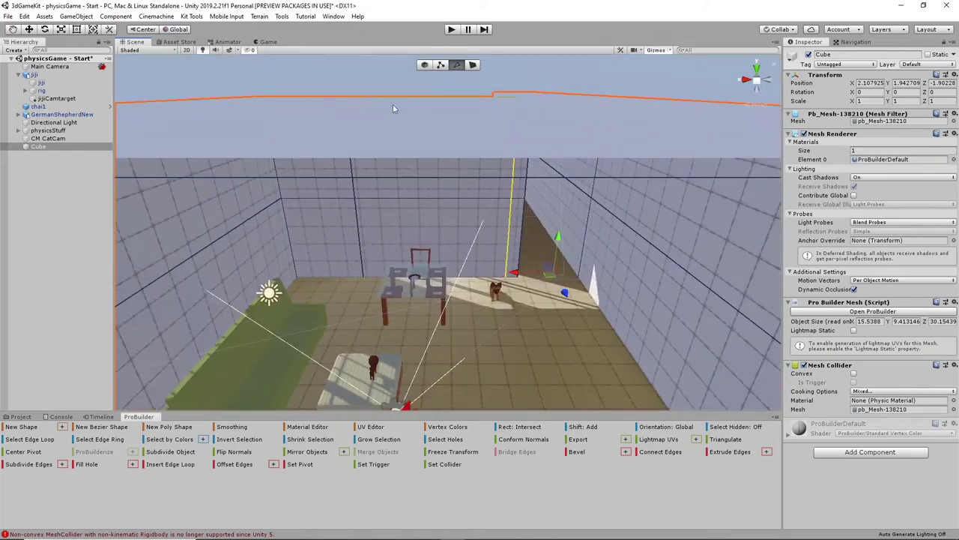
- Extrude the cube's face covering the glass door opening outward over the patio
left_click(473, 65)
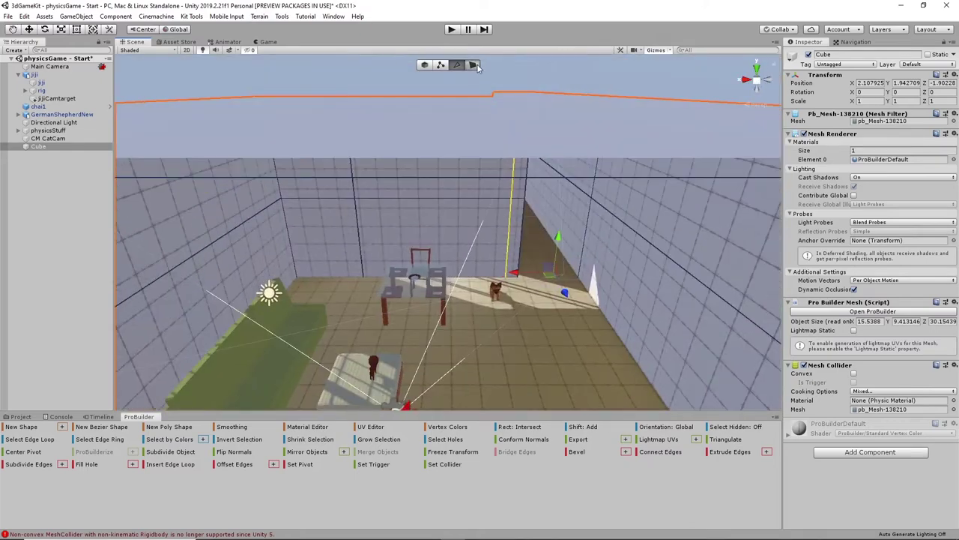
left_click(451, 216)
right_click_drag(451, 216, 418, 228)
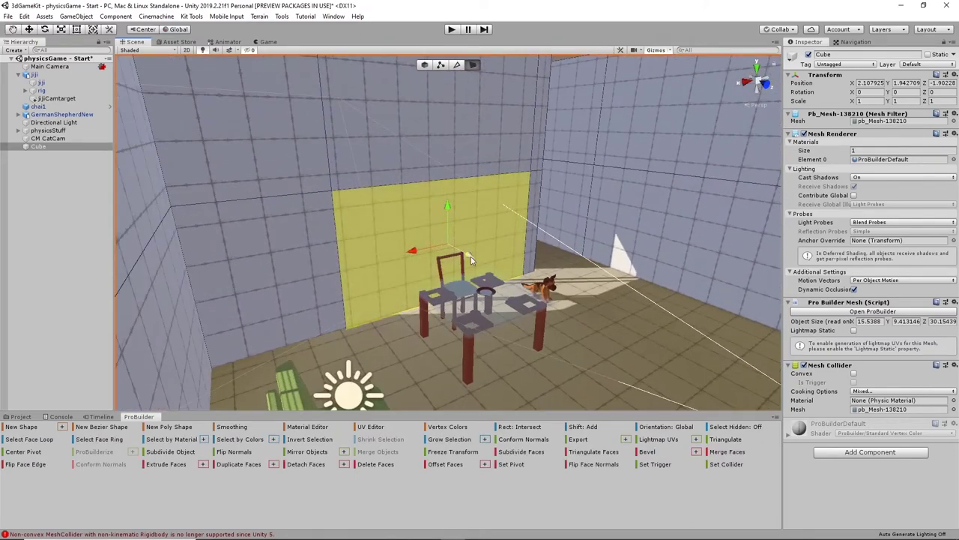
left_click_drag(419, 228, 360, 220)
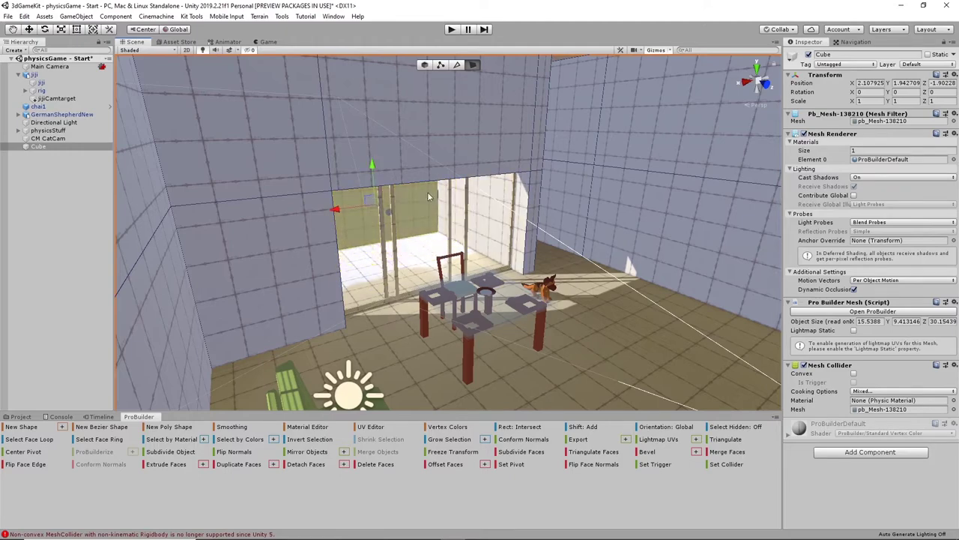
left_click_drag(481, 307, 419, 281, "alt")
- Rename the bounding cube to cameraConfine and disable its Mesh Renderer
left_click(425, 64)
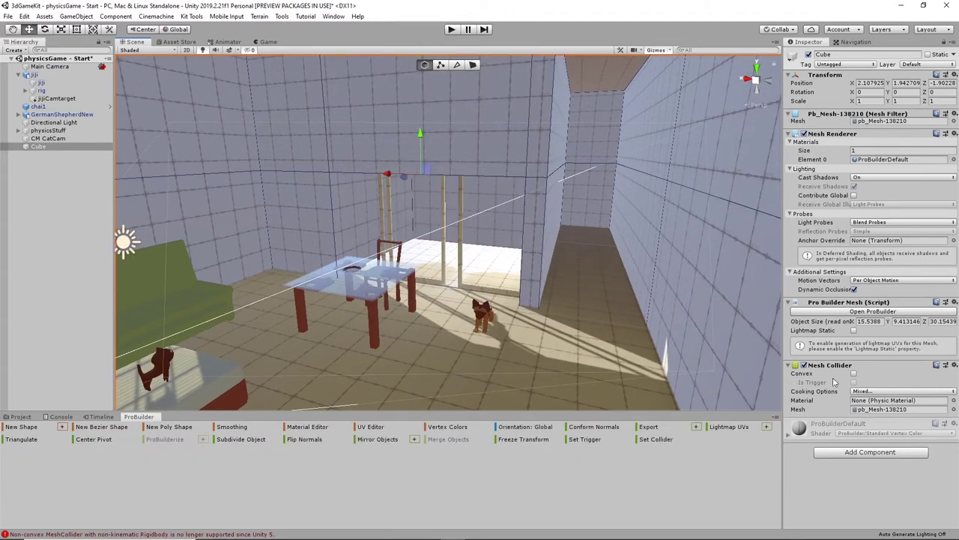
left_click(839, 54)
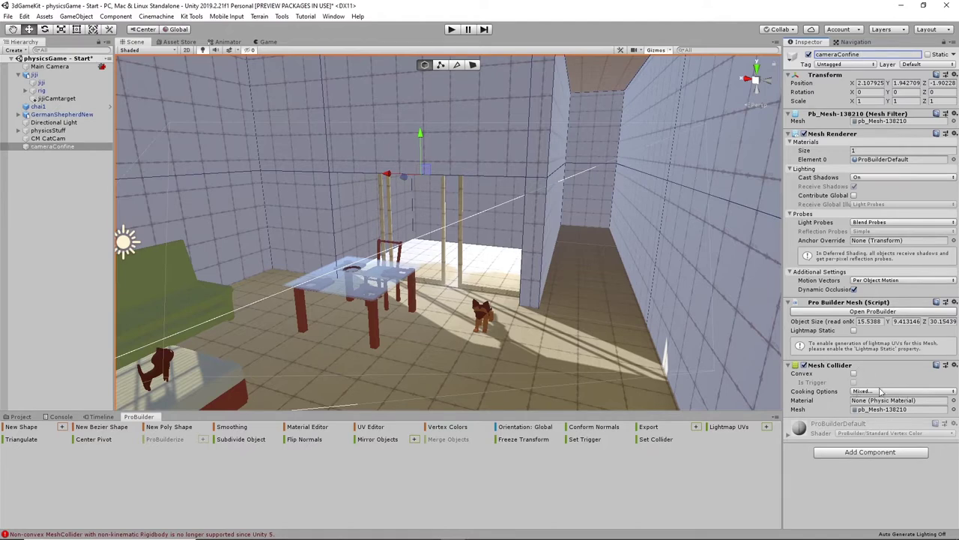
left_click(954, 401)
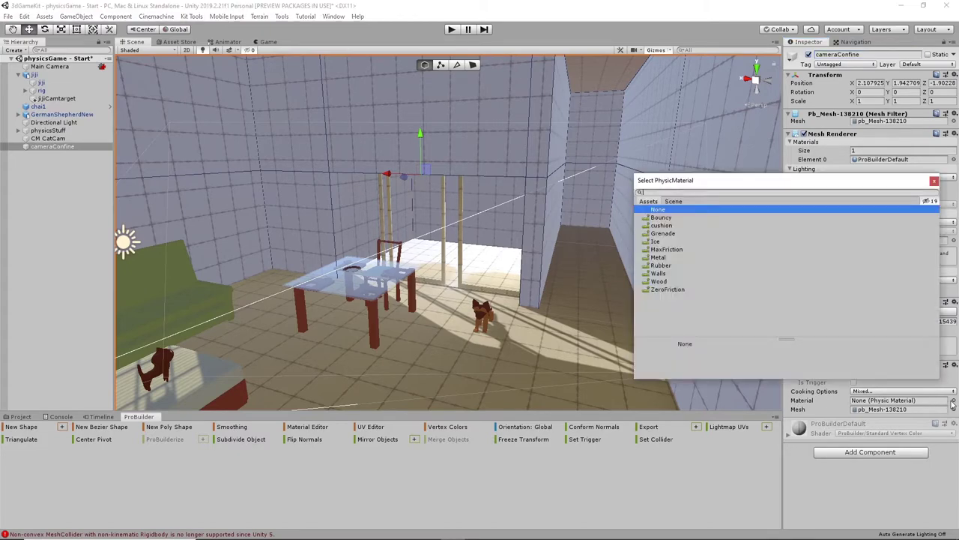
left_click(934, 182)
scroll(691, 281, "down", 3)
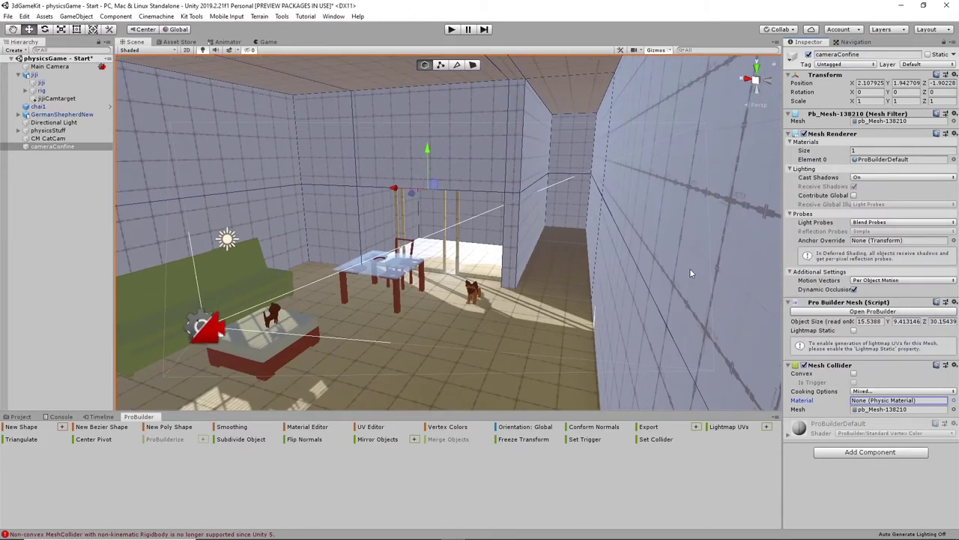
left_click(805, 134)
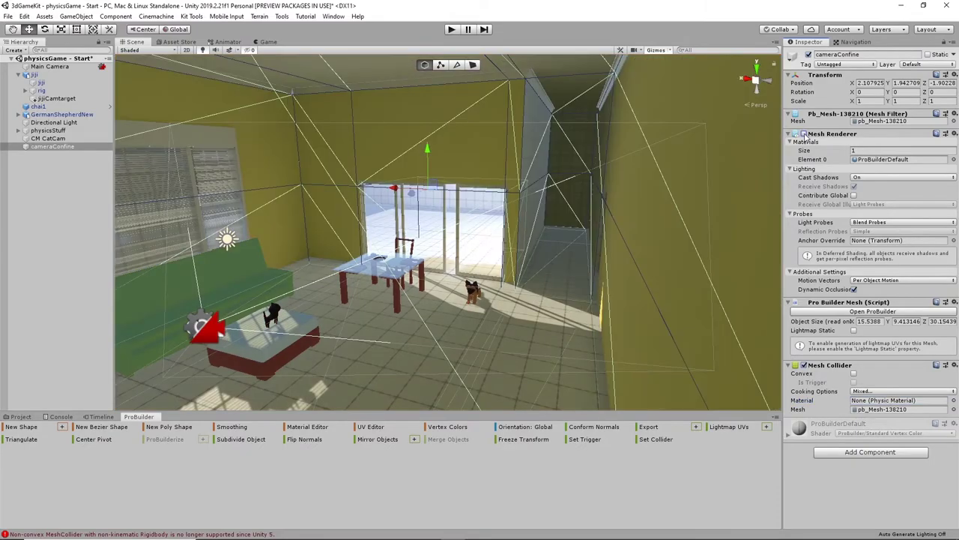
scroll(562, 244, "down", 6)
mouse_move(623, 259)
left_mouse_down("alt")
mouse_move(598, 270)
mouse_move(488, 231)
mouse_move(542, 216)
mouse_move(665, 247)
mouse_move(414, 286)
mouse_move(567, 258)
mouse_move(624, 262)
left_mouse_up("alt")
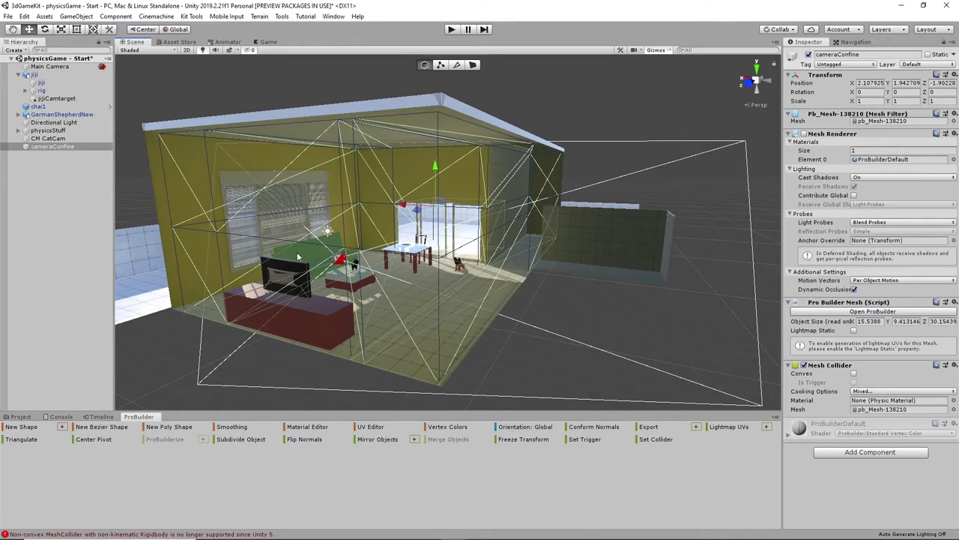
- Assign cameraConfine as the Bounding Volume of the Cinemachine Confiner on CM CatCam
left_click(57, 138)
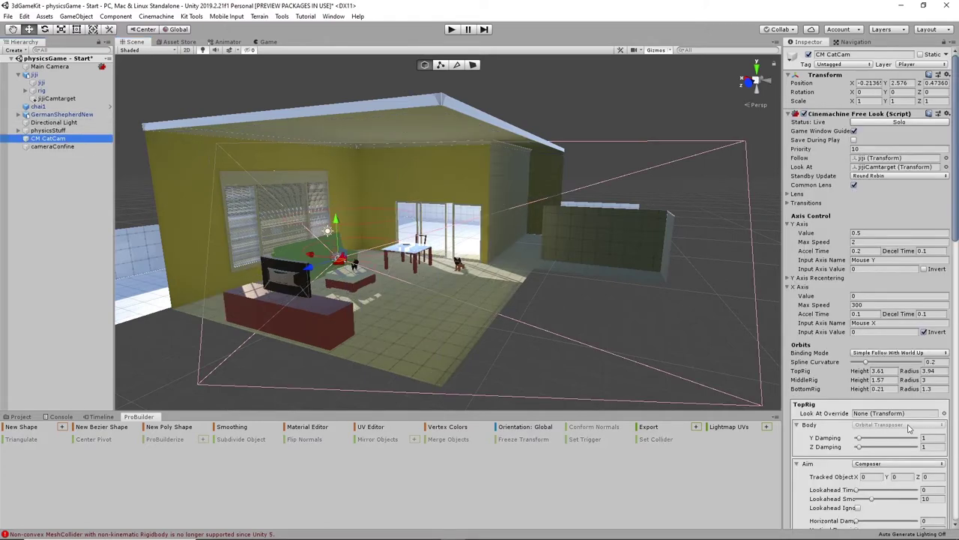
scroll(909, 428, "down", 10)
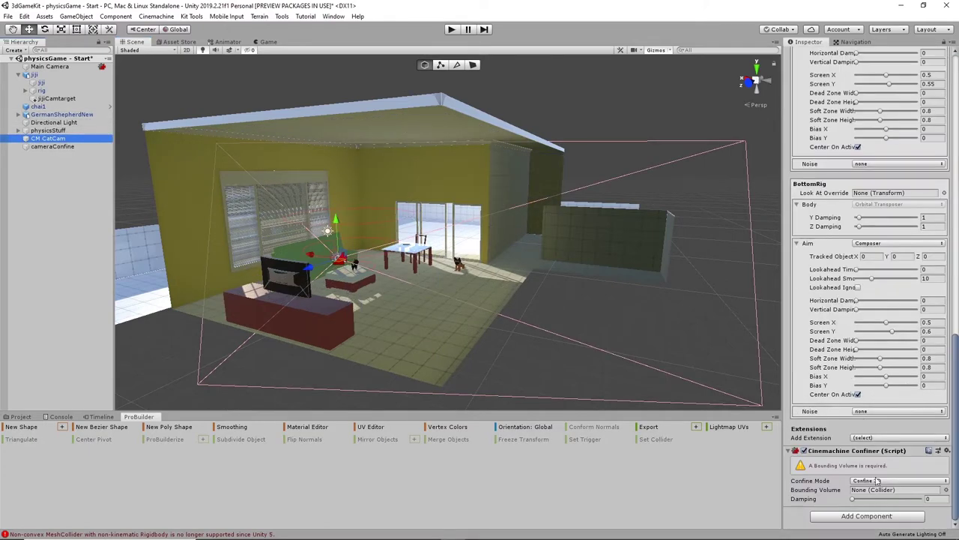
left_click(947, 489)
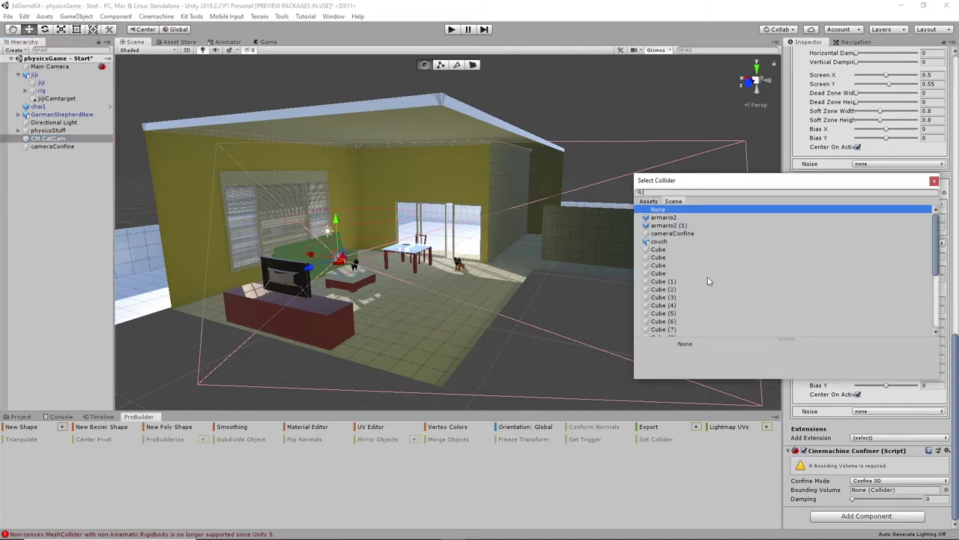
left_click(674, 233)
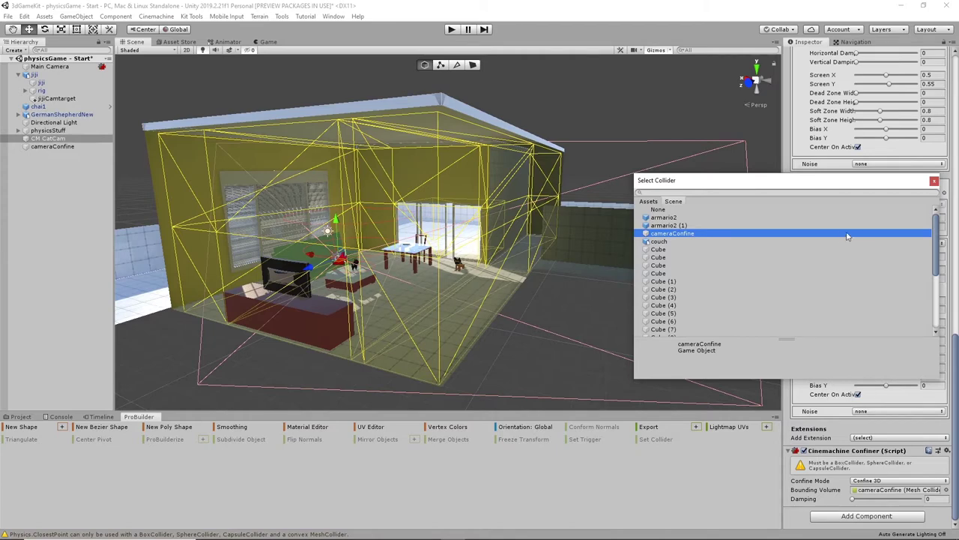
left_click(934, 181)
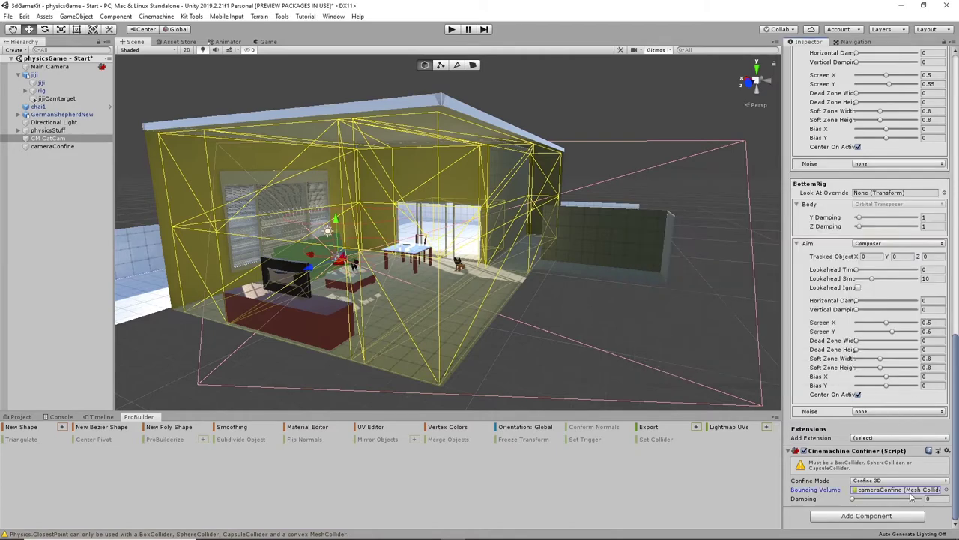
scroll(602, 307, "up", 1)
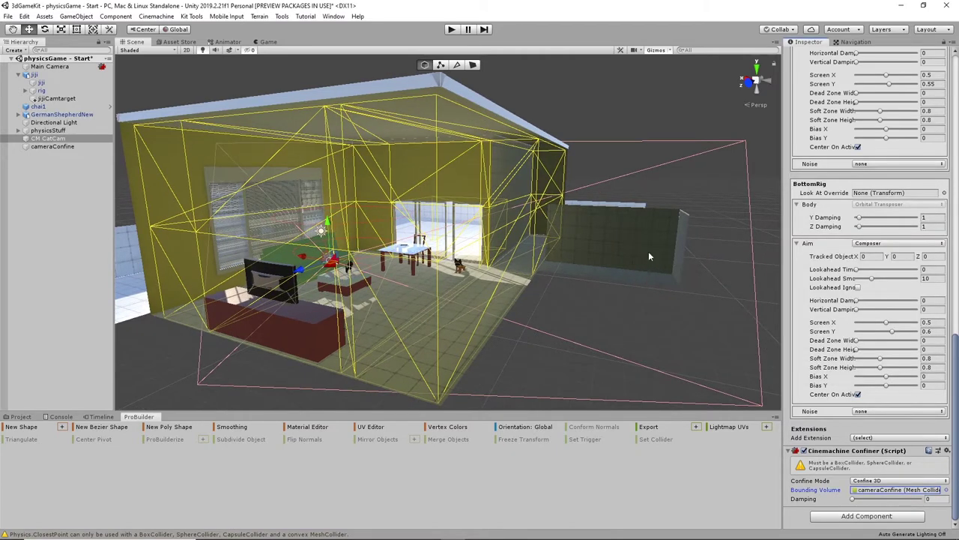
- Play the scene and walk the cat around the room and behind the couch to test the confined camera, ending the playtest
left_click(451, 30)
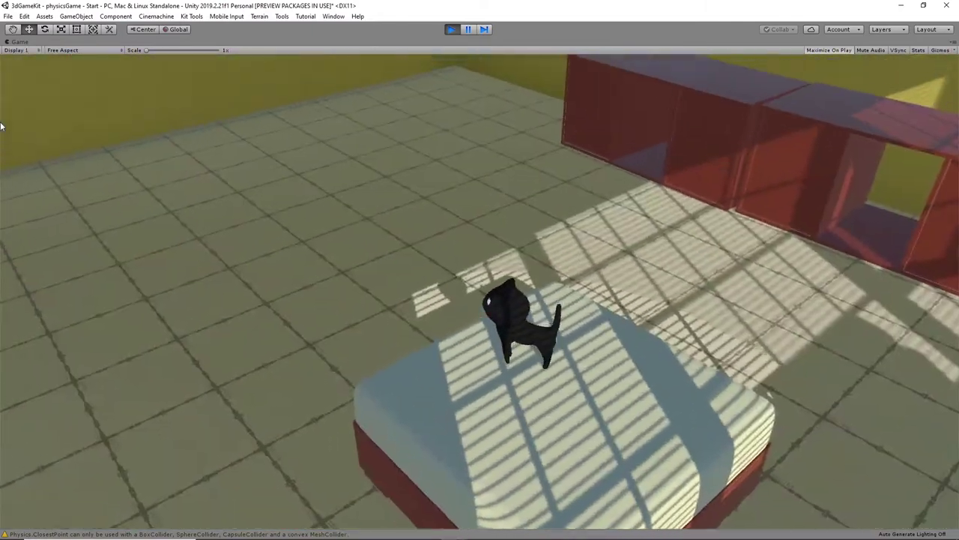
key("w")
key("w")
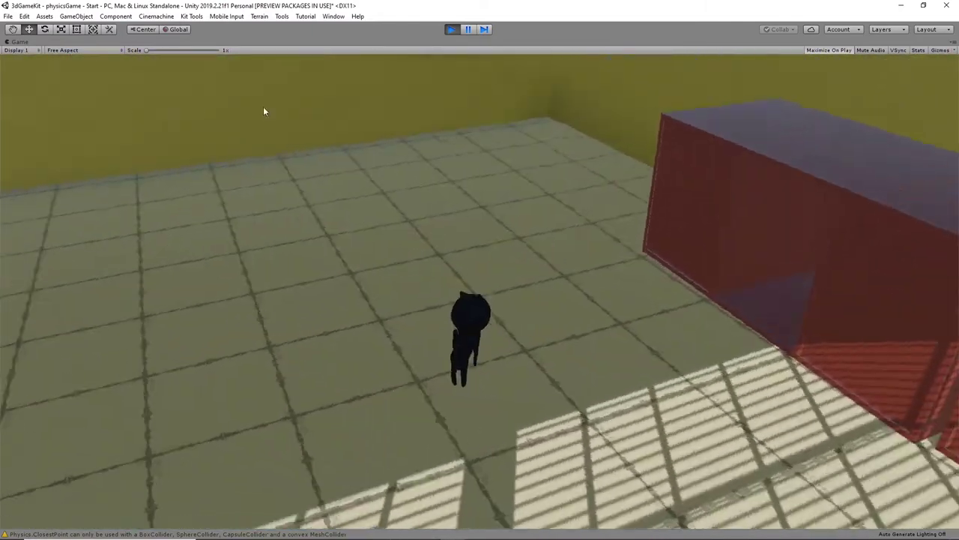
key("w")
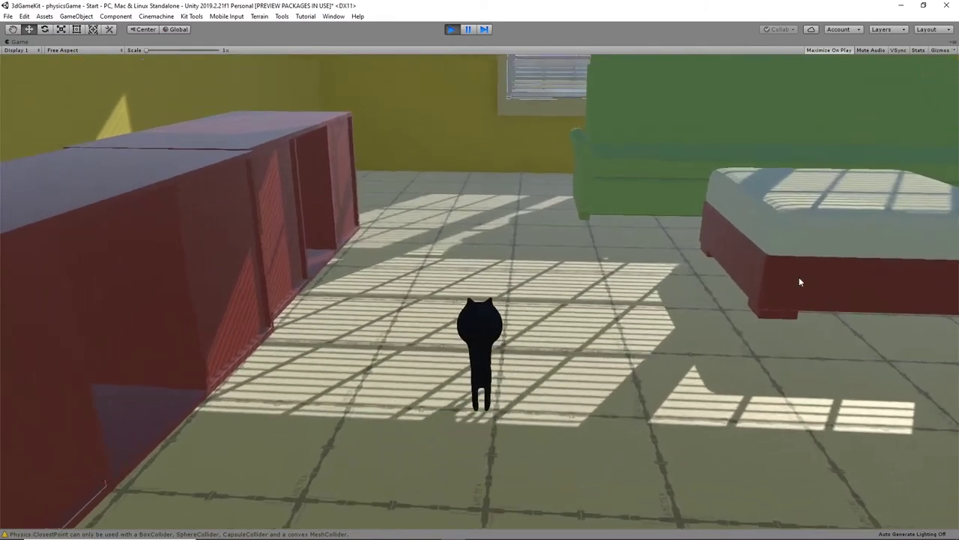
key("w")
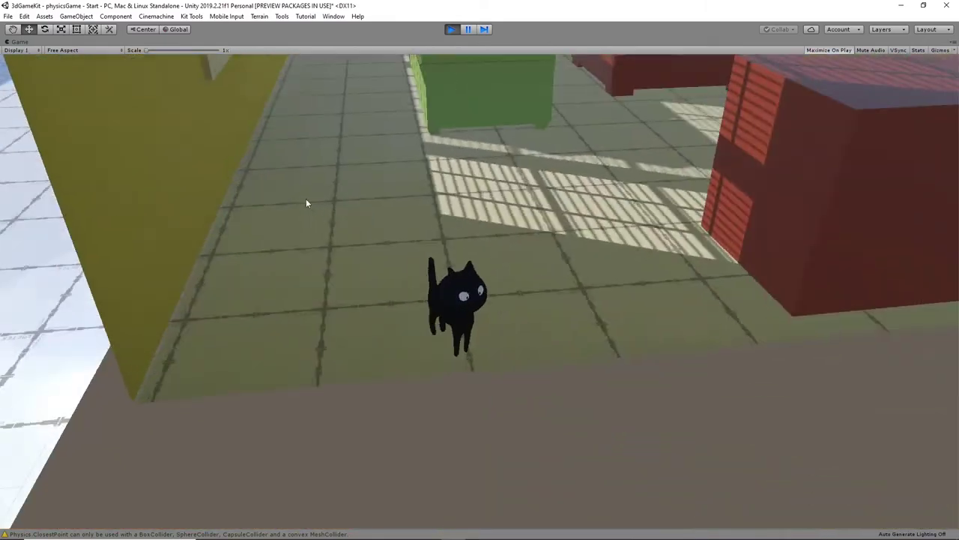
key("w")
key("w")
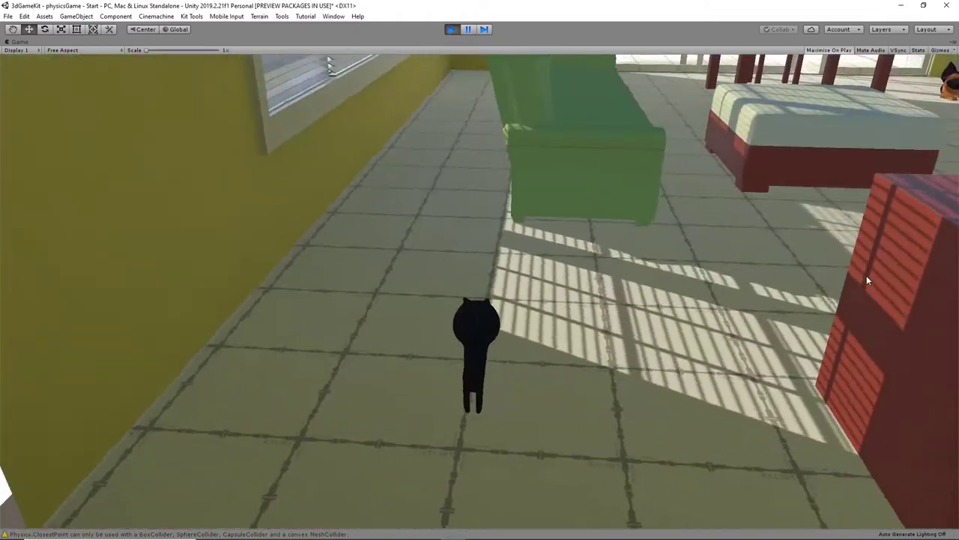
key("w")
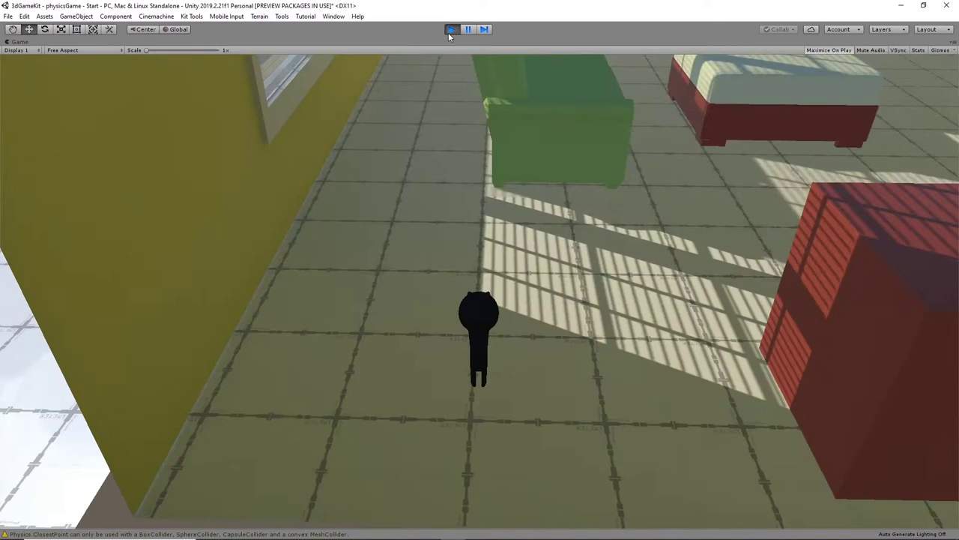
left_click(450, 30)
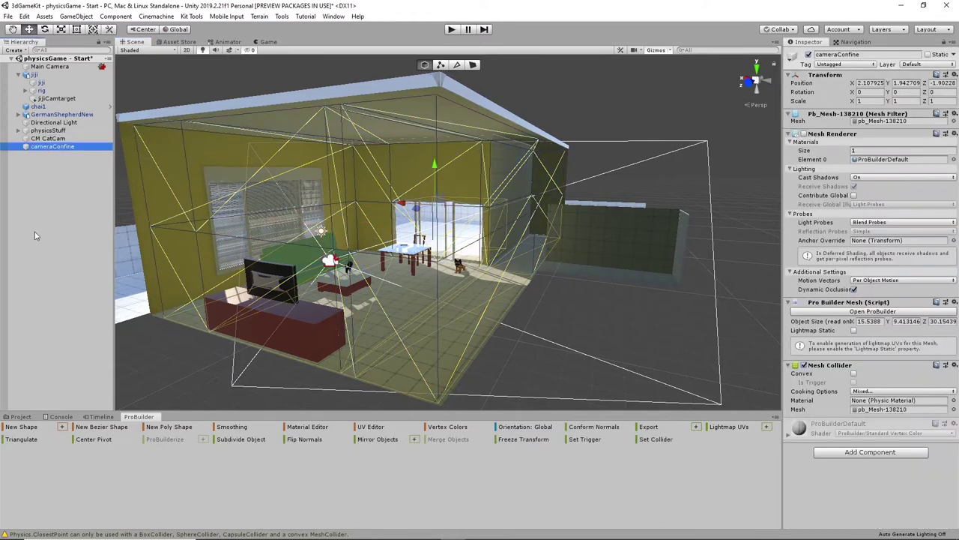
- Enable Convex on cameraConfine's Mesh Collider and inspect the volume around the room and patio
left_click(855, 375)
left_click_drag(493, 224, 197, 253, "alt")
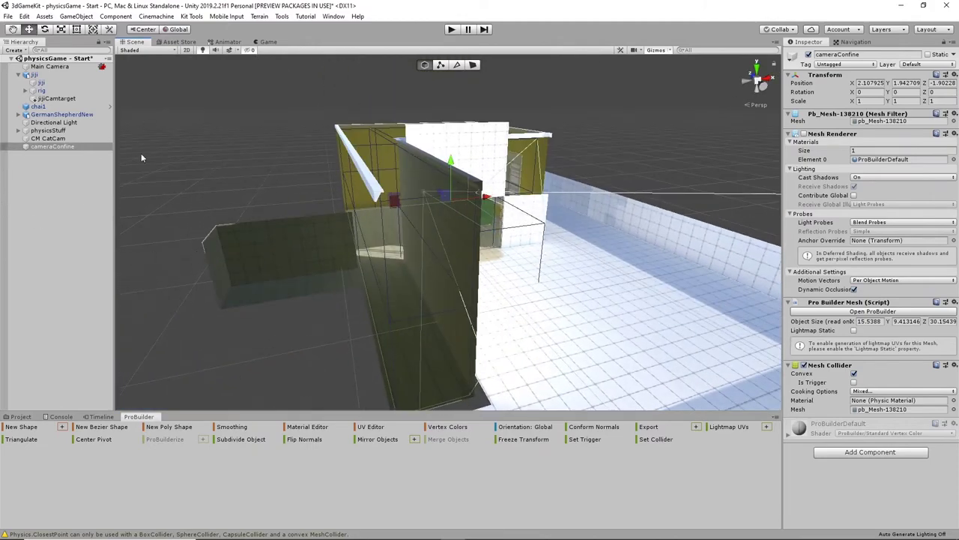
left_click_drag(486, 218, 777, 332, "alt")
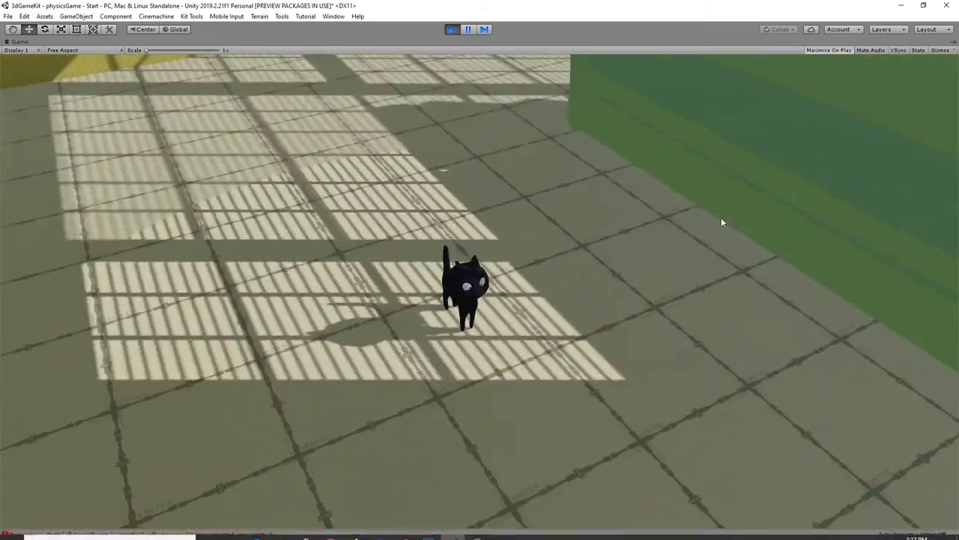
- Walk the cat up to the yellow wall in play mode to test the camera with the convex collider, and stop playing
key("w")
key("w")
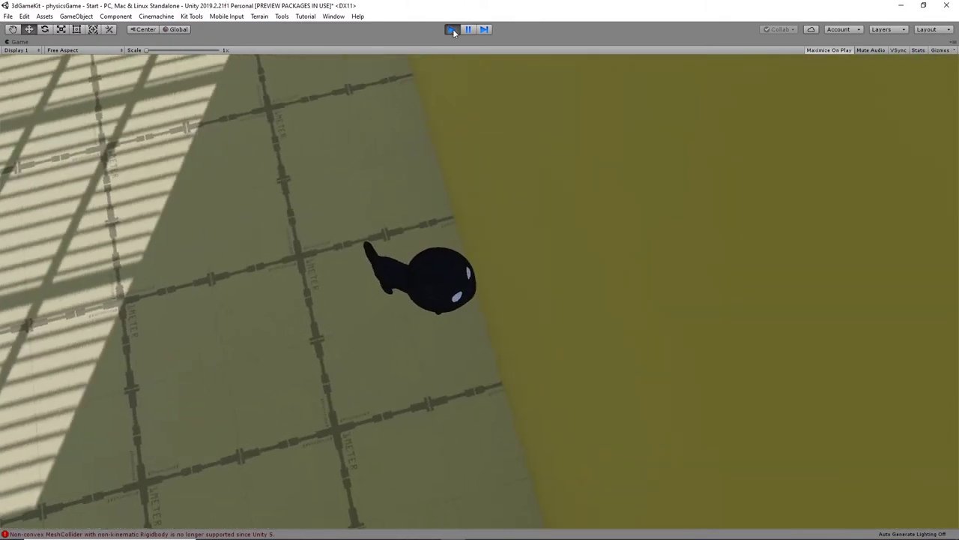
left_click(452, 28)
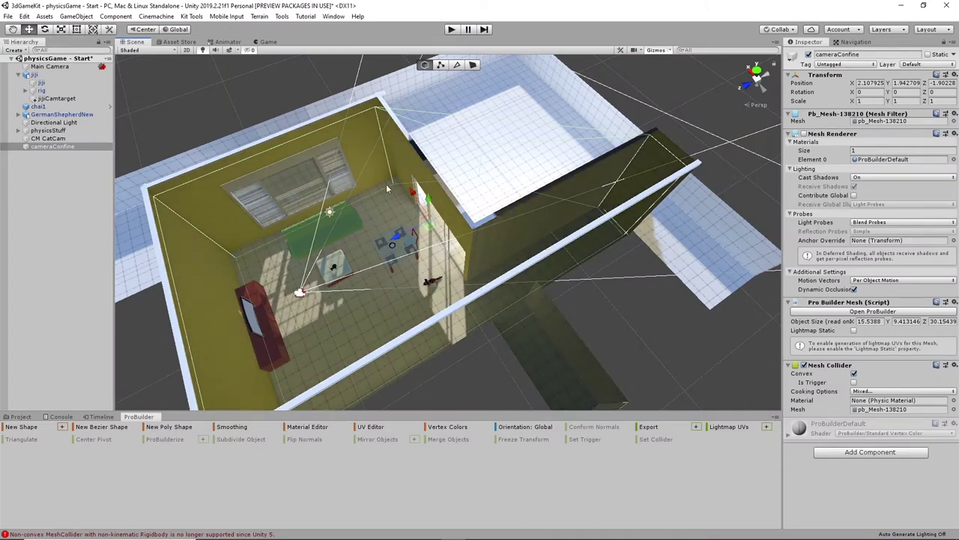
- Assign cameraConfine to the CameraCollider layer
left_click_drag(544, 323, 335, 175, "alt")
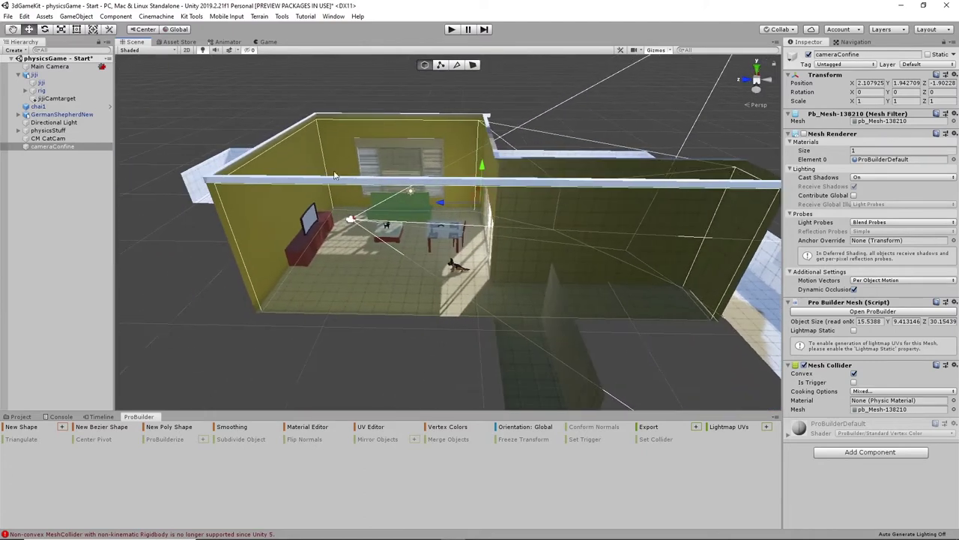
left_click(926, 65)
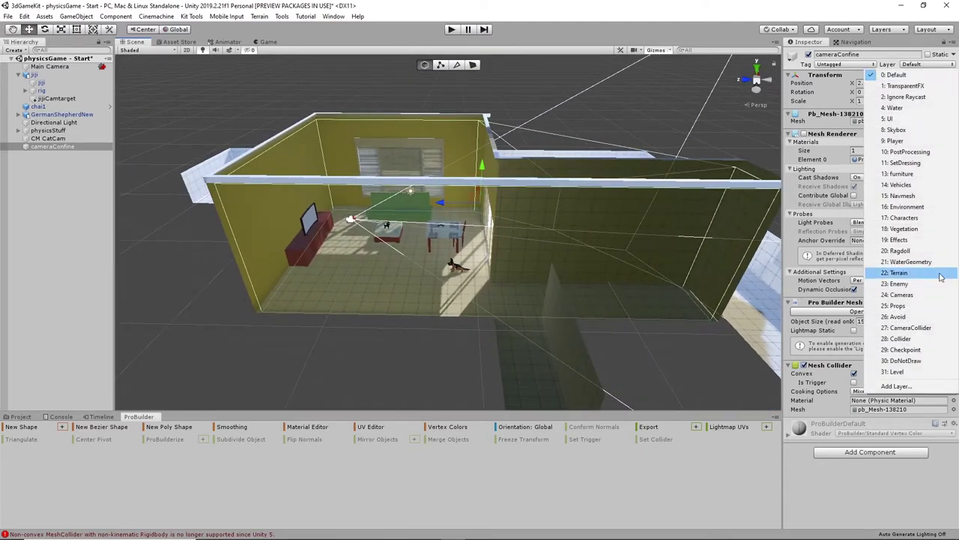
left_click(920, 328)
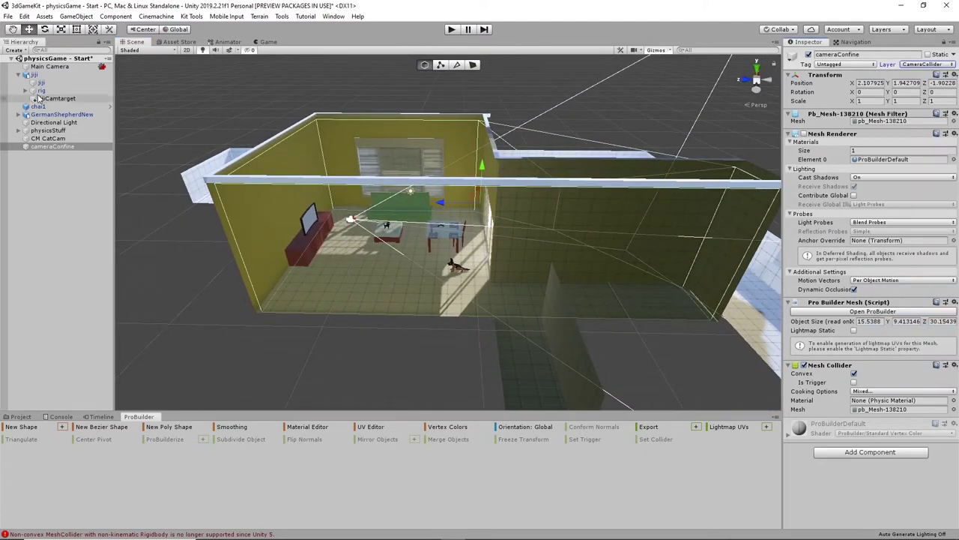
- Check the CameraCollider layer's interactions in the Layer Collision Matrix of the project's Physics settings
left_click(27, 17)
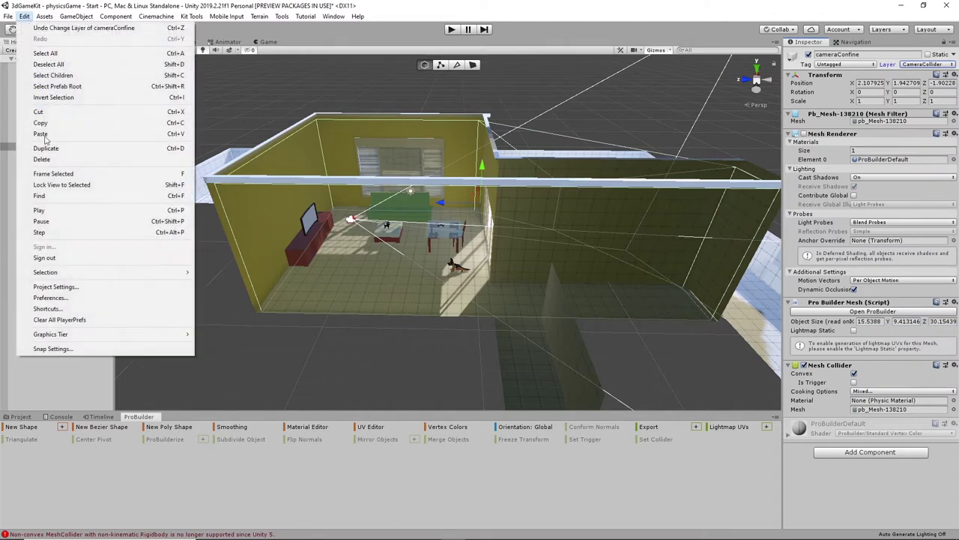
left_click(68, 289)
scroll(448, 245, "down", 3)
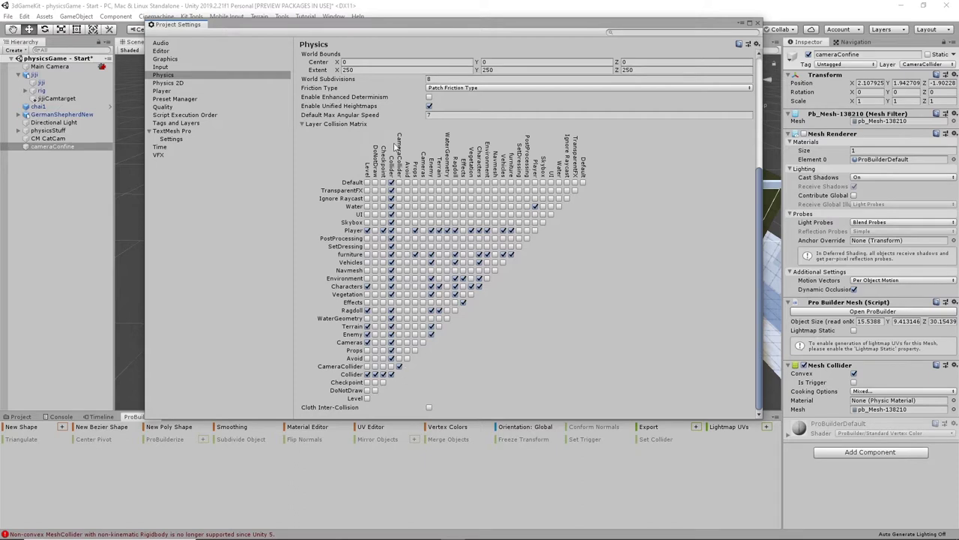
left_click(758, 23)
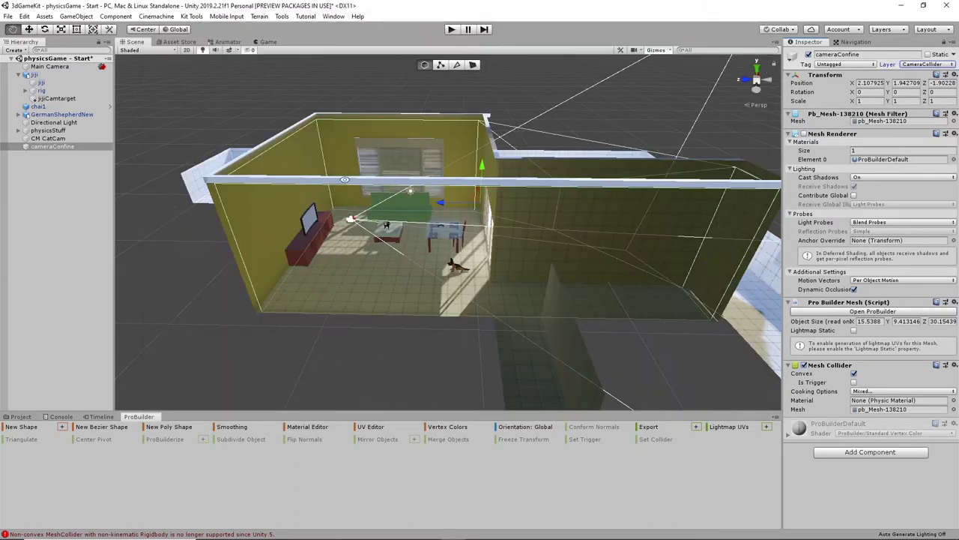
- Assign CM CatCam to the CameraCollider layer
left_click_drag(344, 179, 347, 201, "alt")
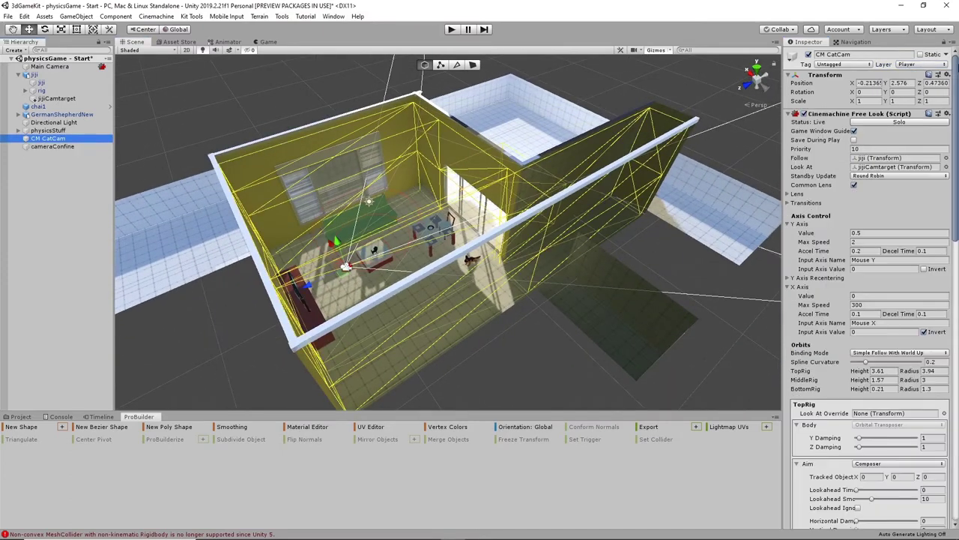
left_click(909, 64)
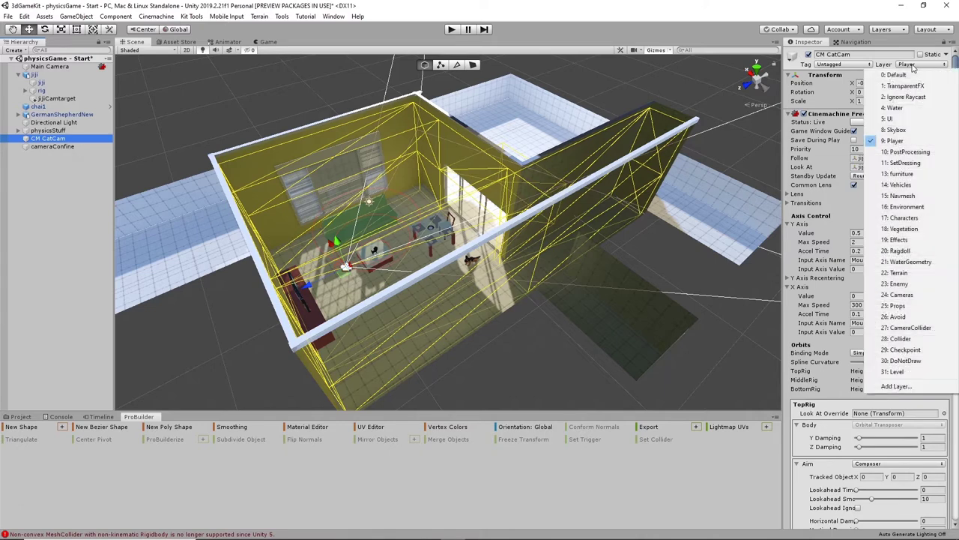
left_click(914, 328)
left_click(435, 297)
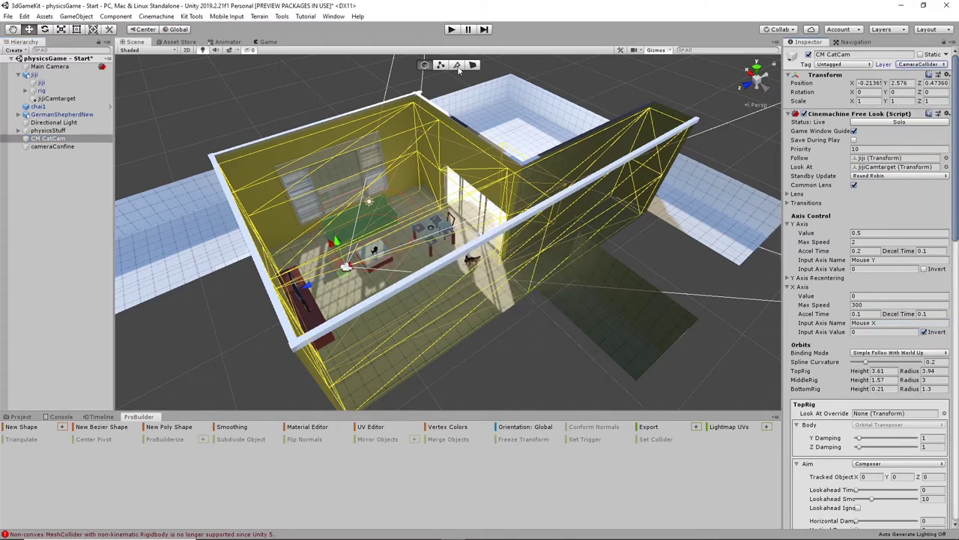
- Playtest the cat off the puff, against the walls and past the dog and couch to check the camera's confinement, and stop playing
left_click(452, 29)
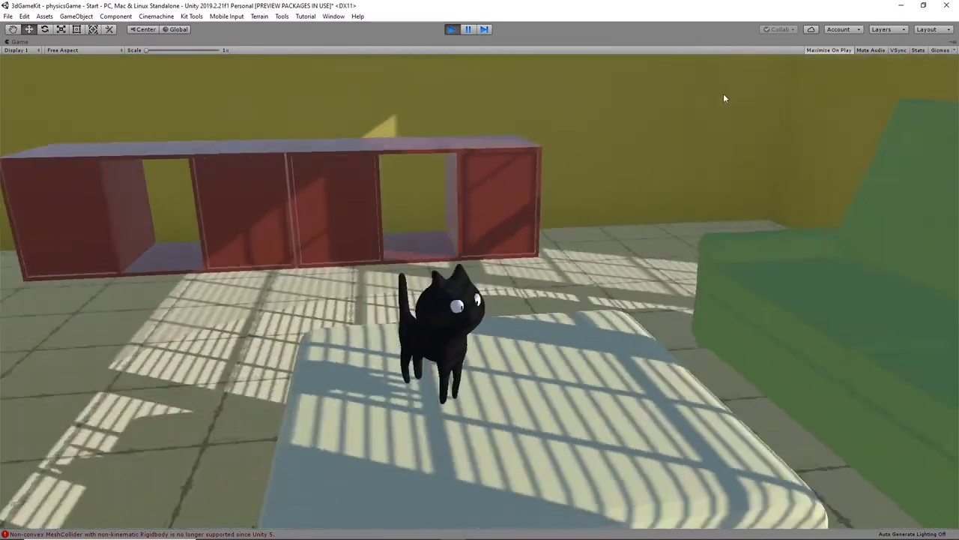
key("w")
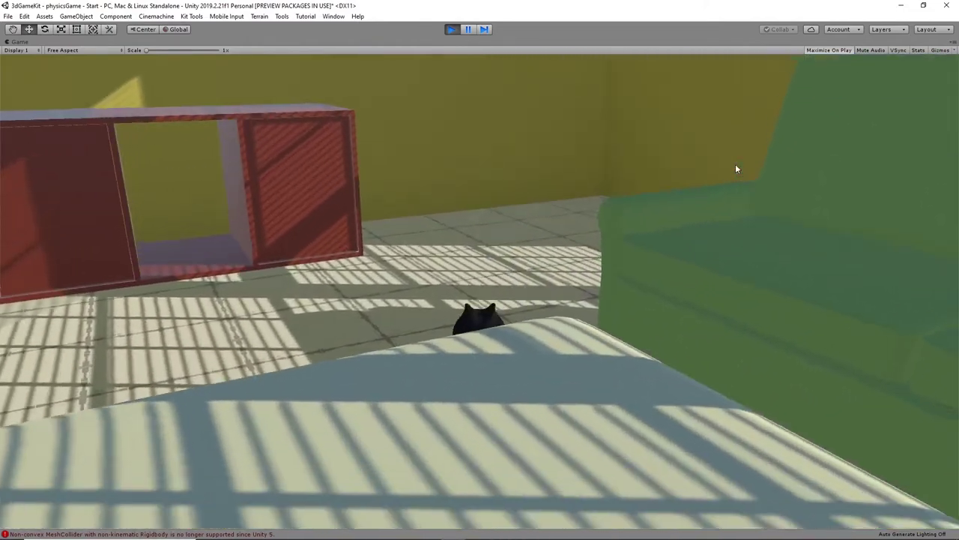
key("a")
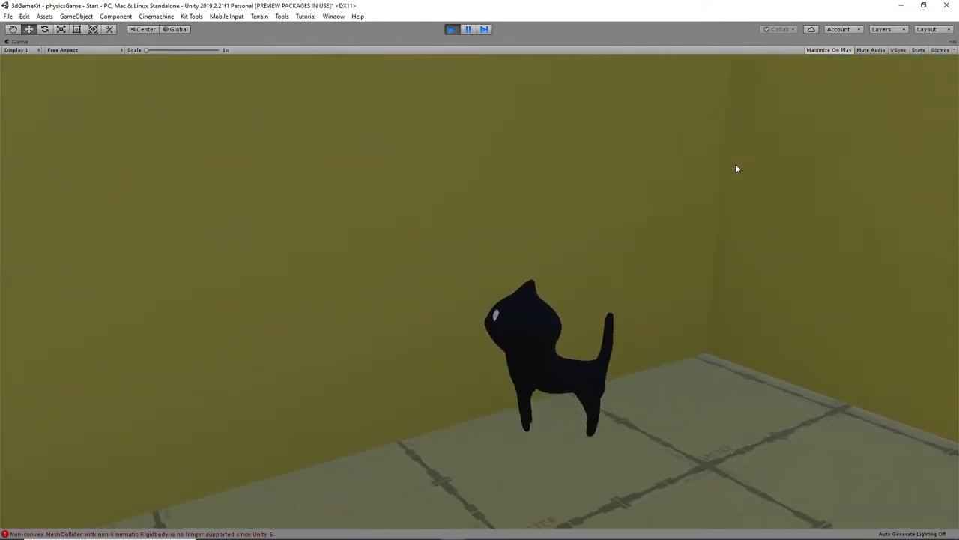
key("w")
key("w")
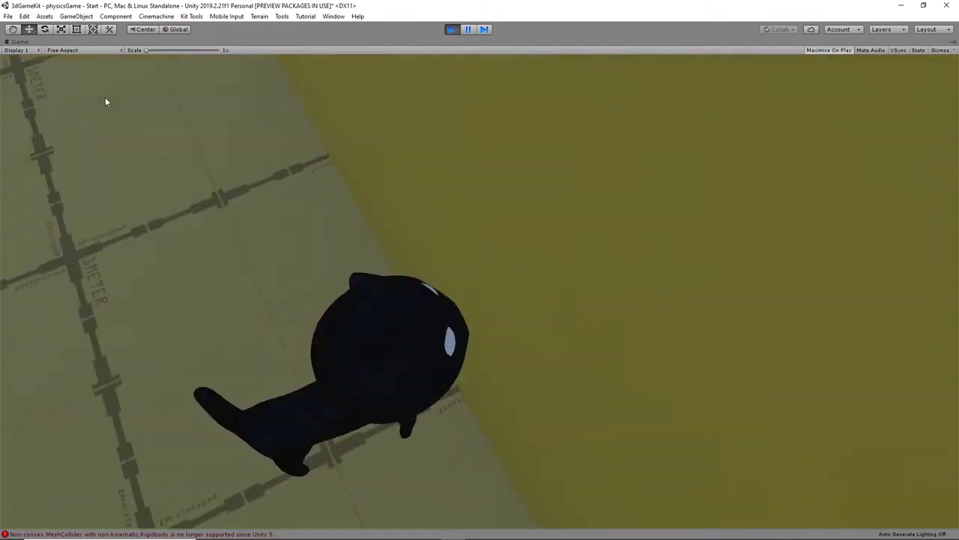
key("w")
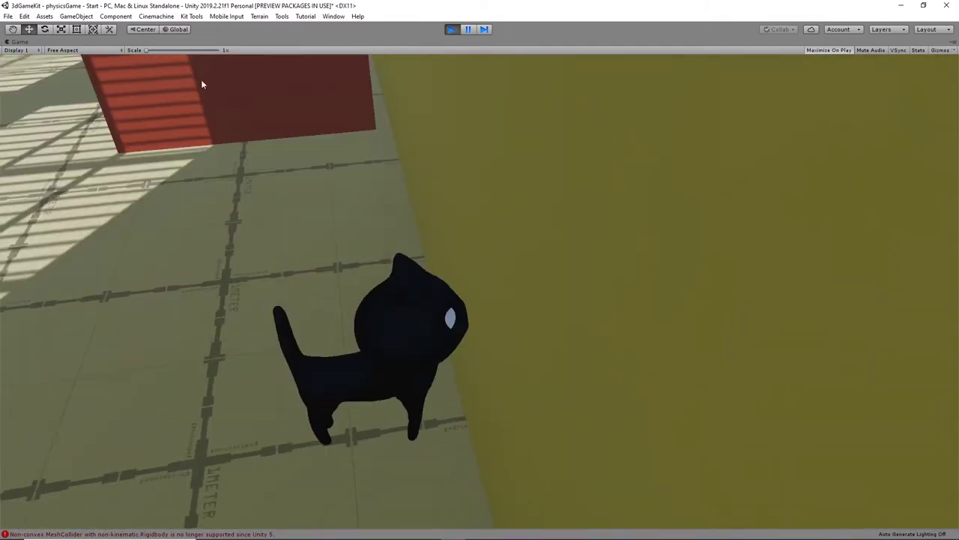
key("a")
key("w")
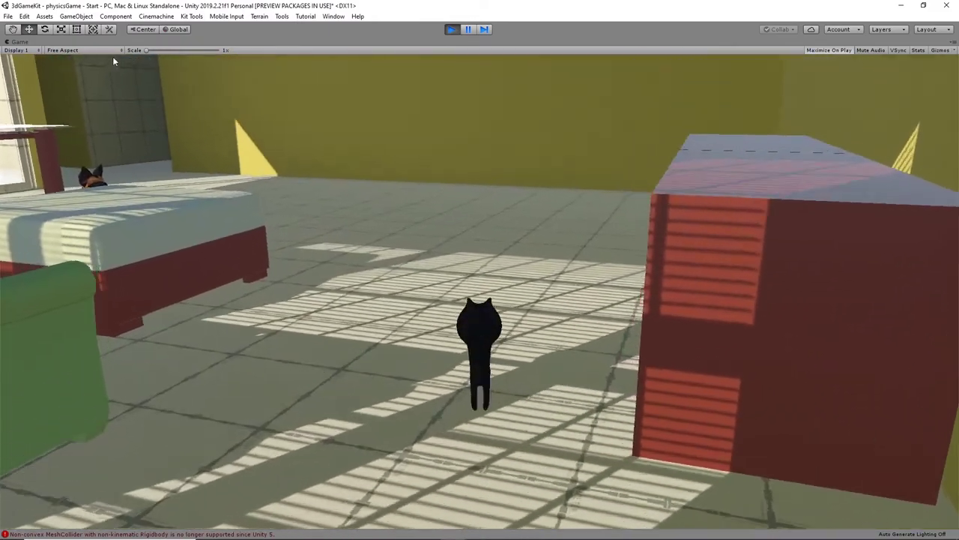
key("d")
key("w")
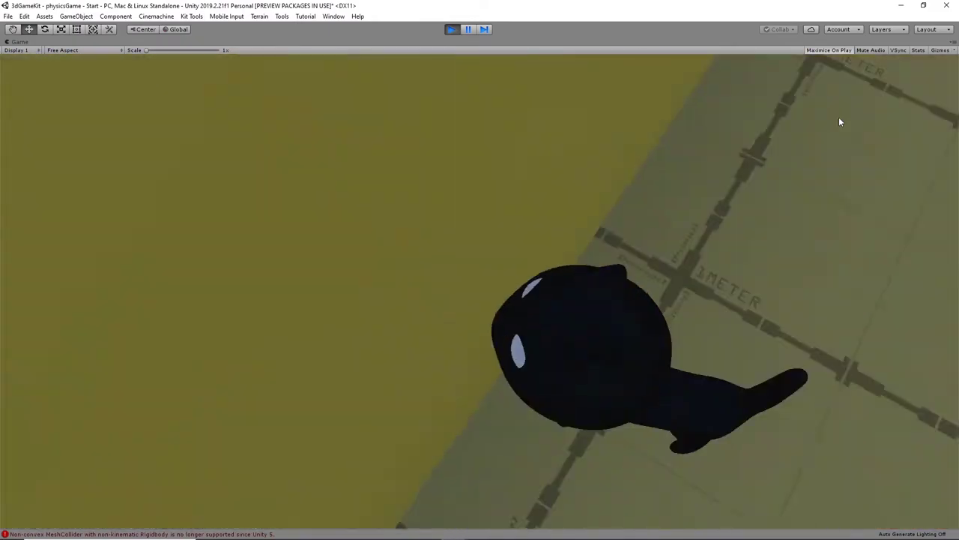
key("w")
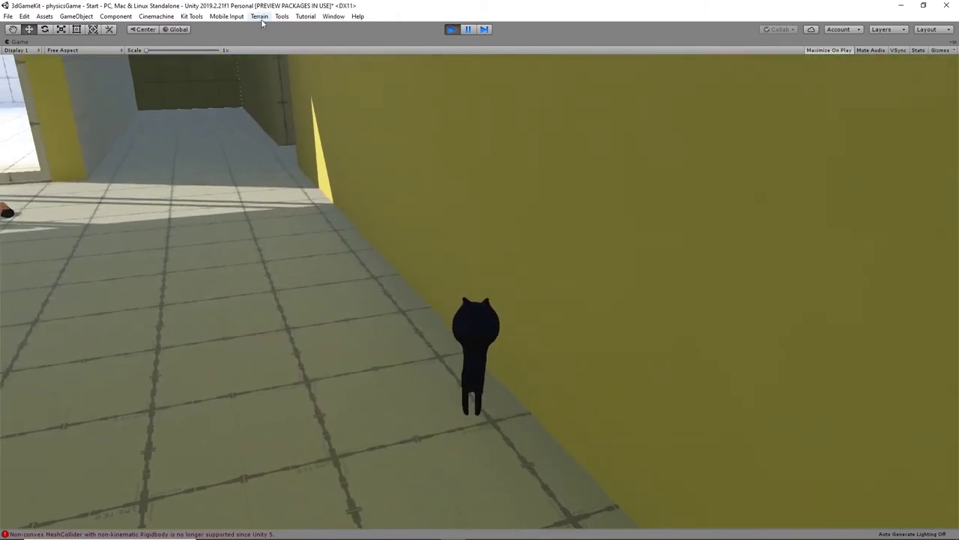
key("w")
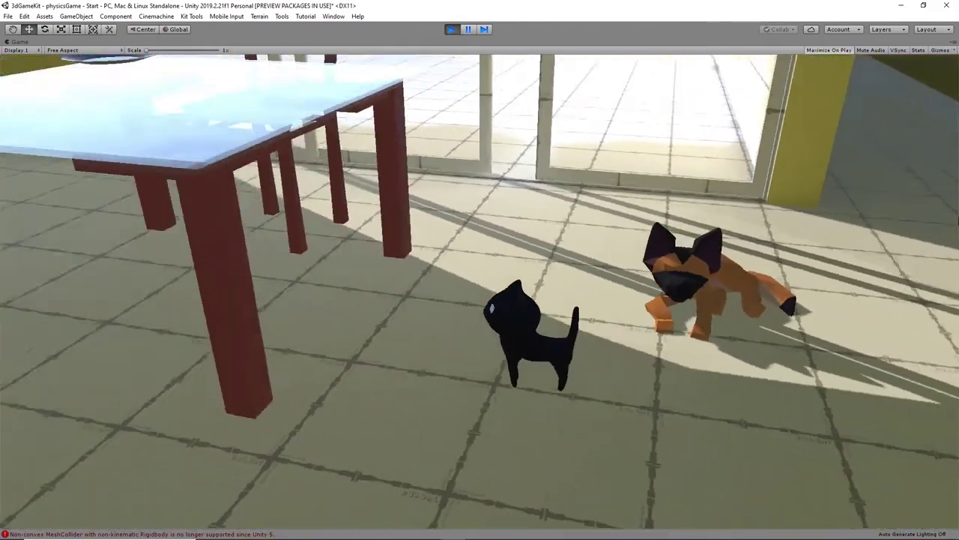
key("w")
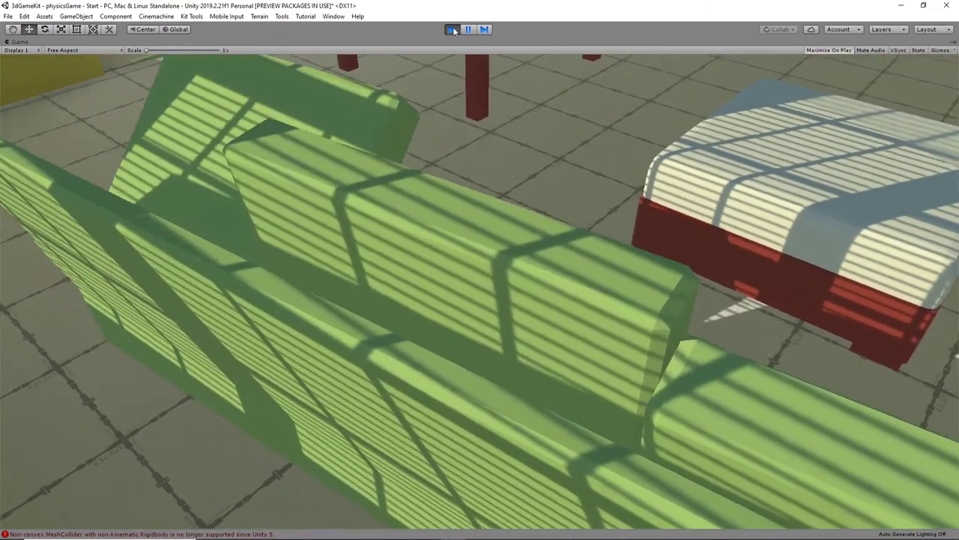
left_click(453, 30)
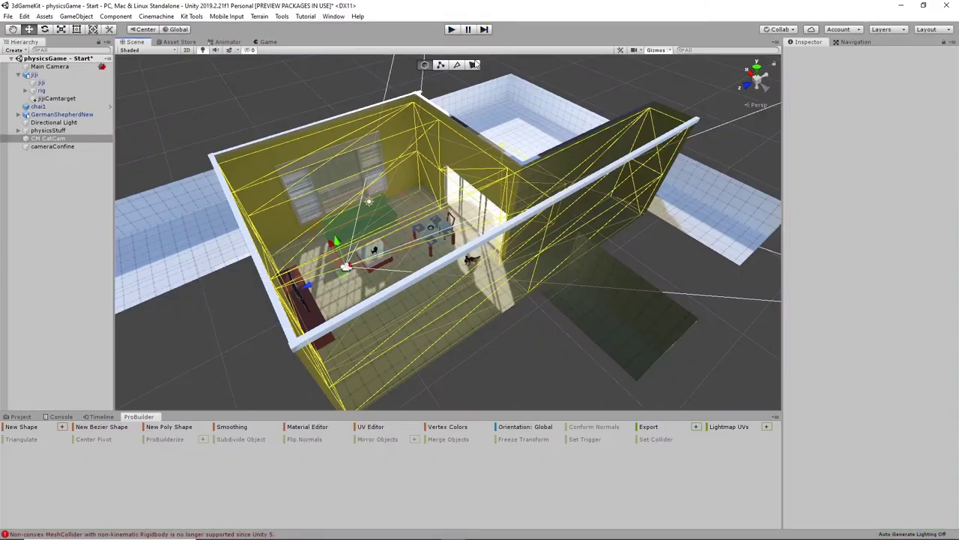
- Inspect the Rigidbody and Mesh Collider settings of the tv on the cabinet, and the collider settings of cameraConfine
left_click_drag(566, 163, 468, 94, "alt")
right_click_drag(468, 94, 453, 188, "alt")
middle_click_drag(453, 187, 569, 246)
left_click_drag(569, 246, 300, 196, "alt")
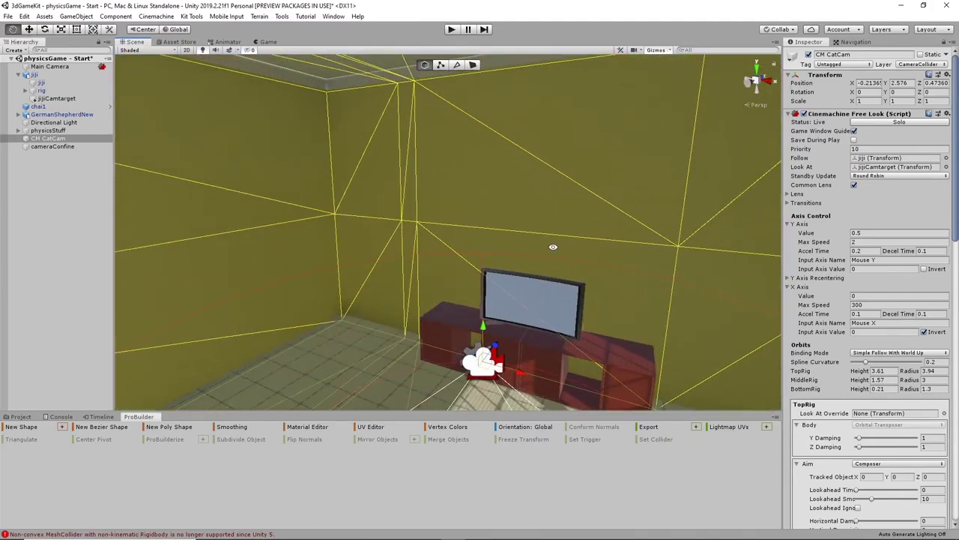
middle_click_drag(553, 246, 475, 187)
scroll(476, 187, "up", 3)
scroll(475, 187, "up", 3)
left_click_drag(517, 175, 481, 224, "alt")
left_click(487, 215)
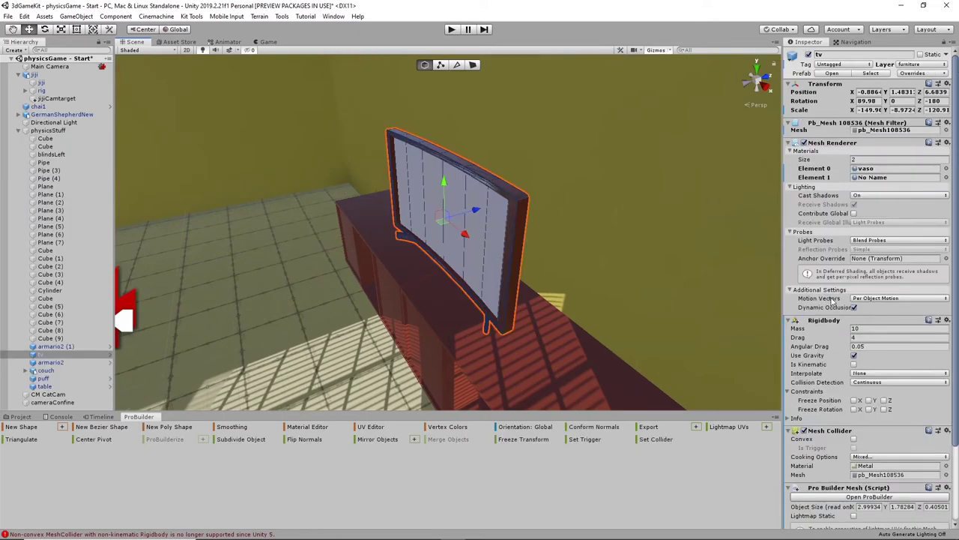
scroll(623, 275, "down", 3)
scroll(910, 305, "down", 3)
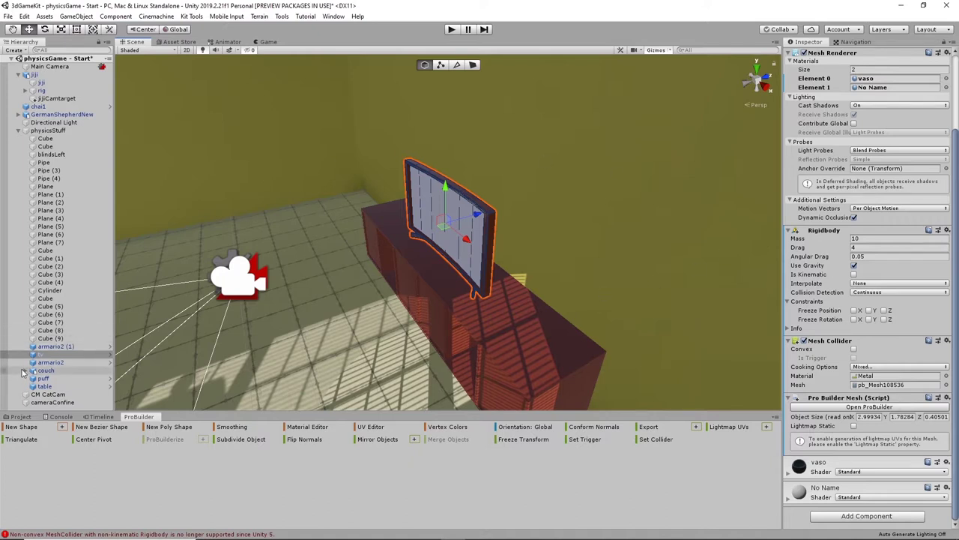
left_click(53, 402)
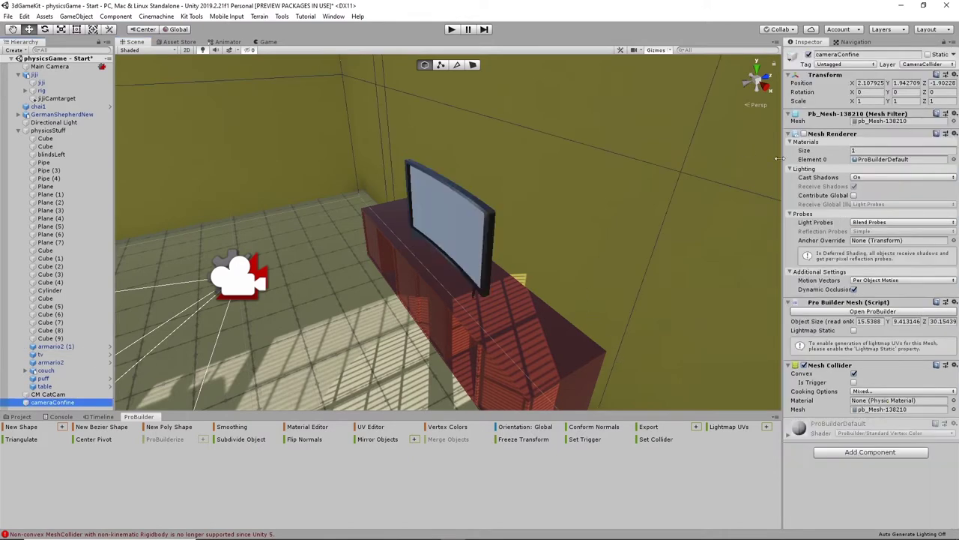
- Try cameraConfine's Mesh Collider with Convex disabled by playtesting the cat off the puff and along the walls, and re-enable Convex after stopping play
left_click(854, 374)
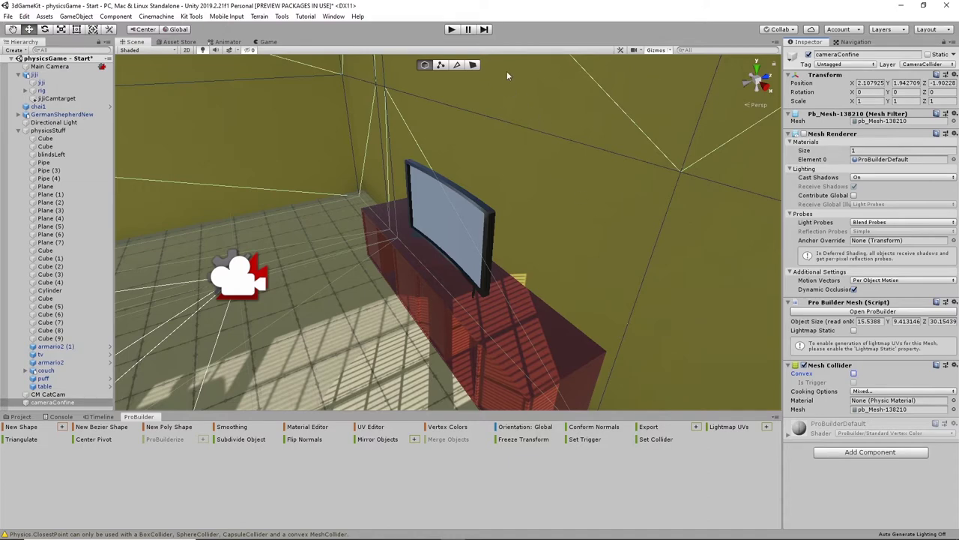
left_click(452, 30)
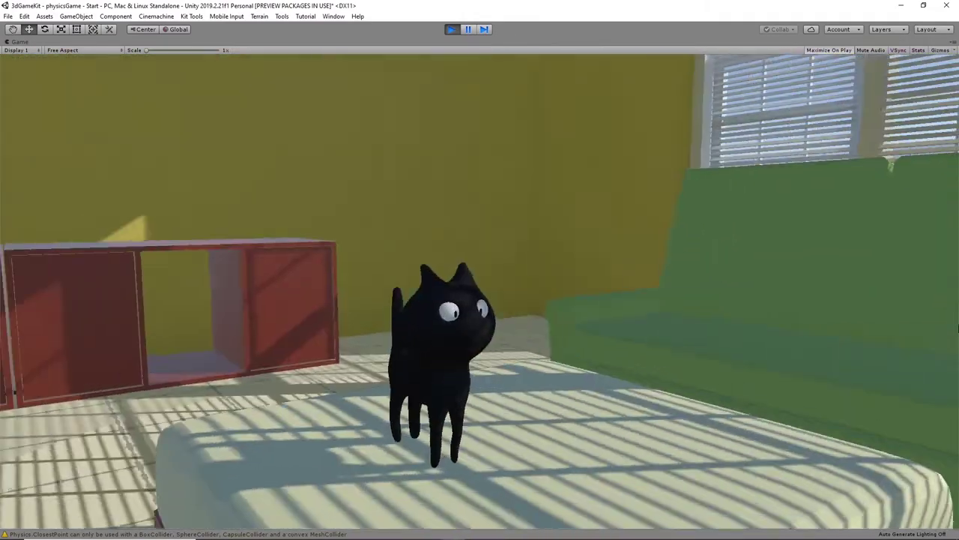
key("w")
key("w")
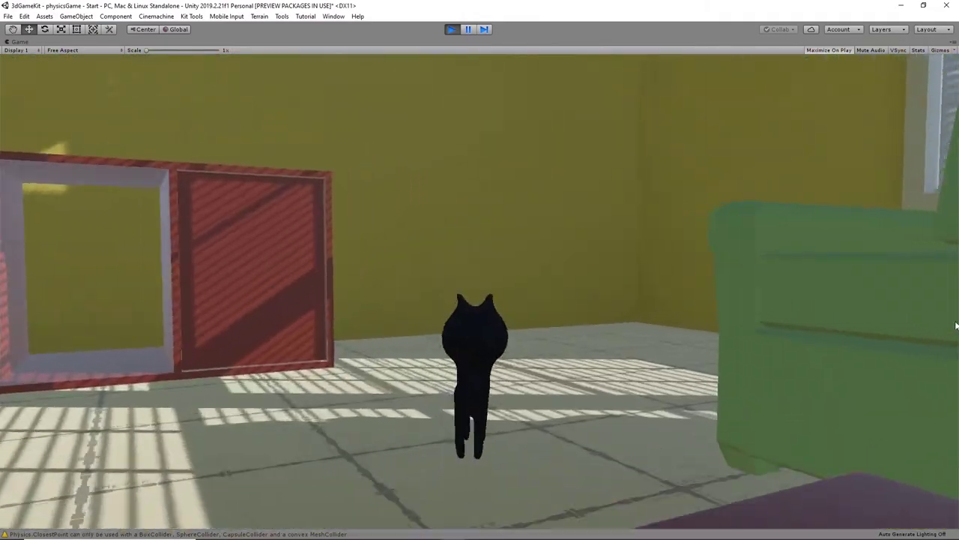
key("w")
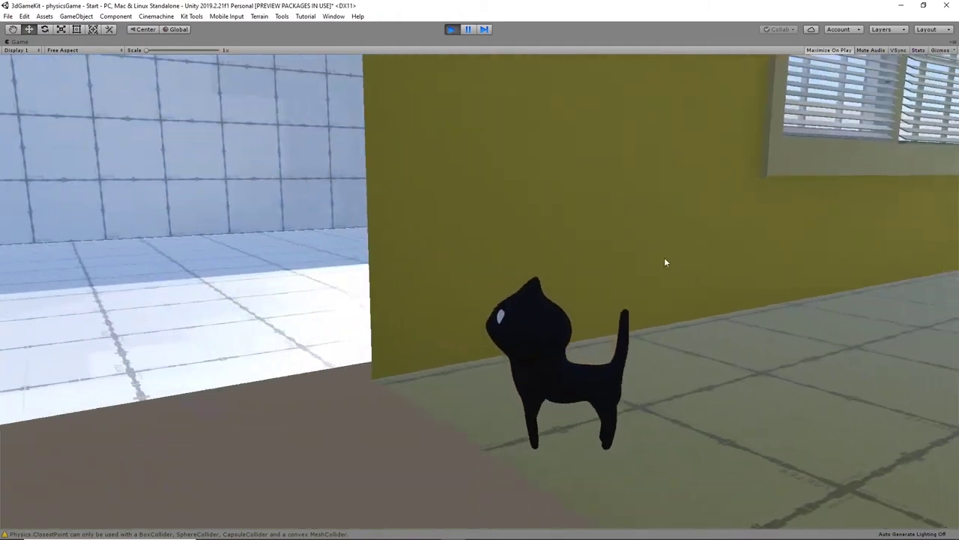
key("w")
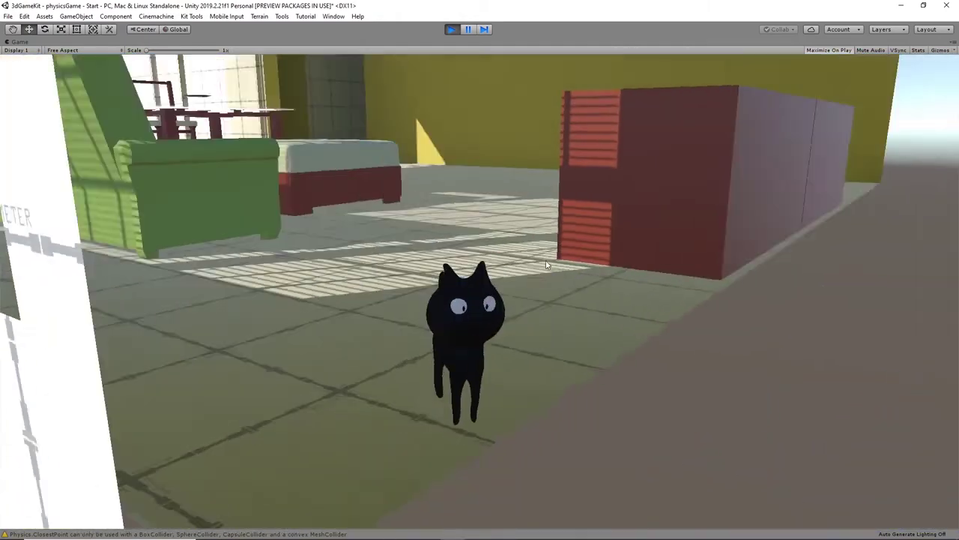
key("w")
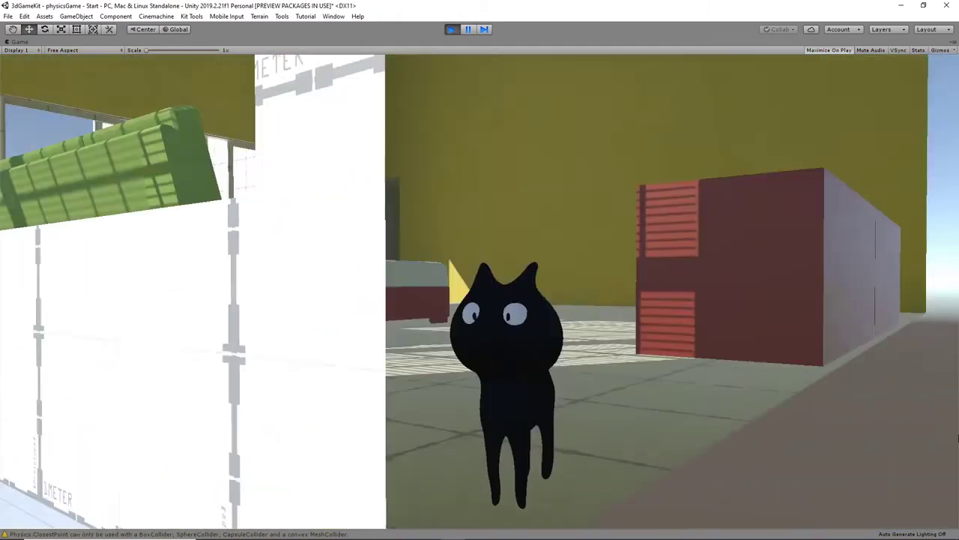
key("w")
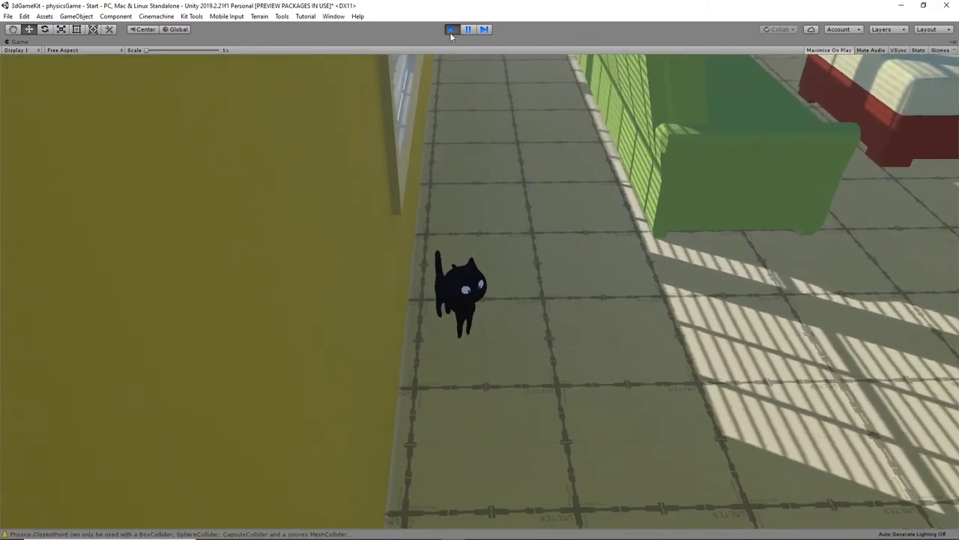
key("ctrl+p")
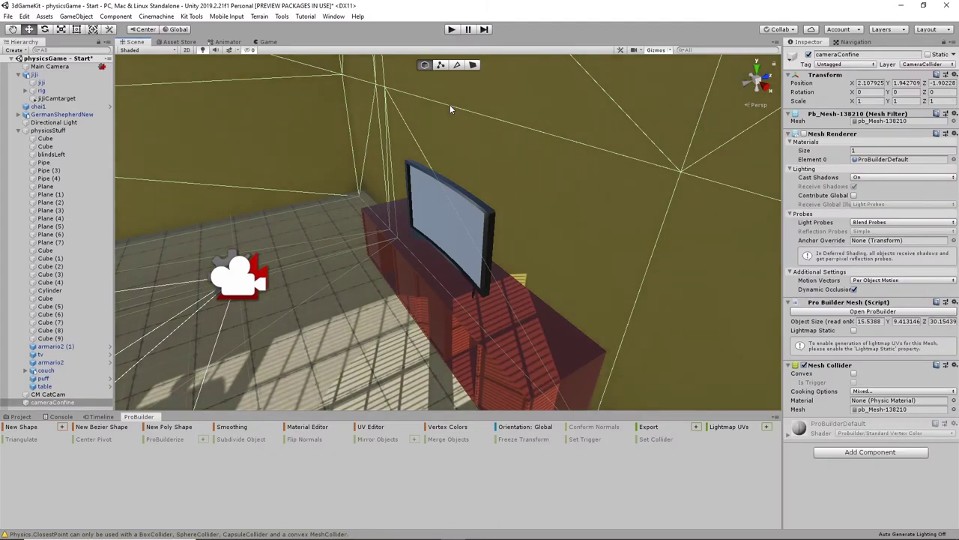
left_click(854, 373)
- Examine from all sides how cameraConfine's convex collider outline fits the room's walls, the corridor and the patio
scroll(425, 286, "down", 5)
scroll(423, 288, "down", 7)
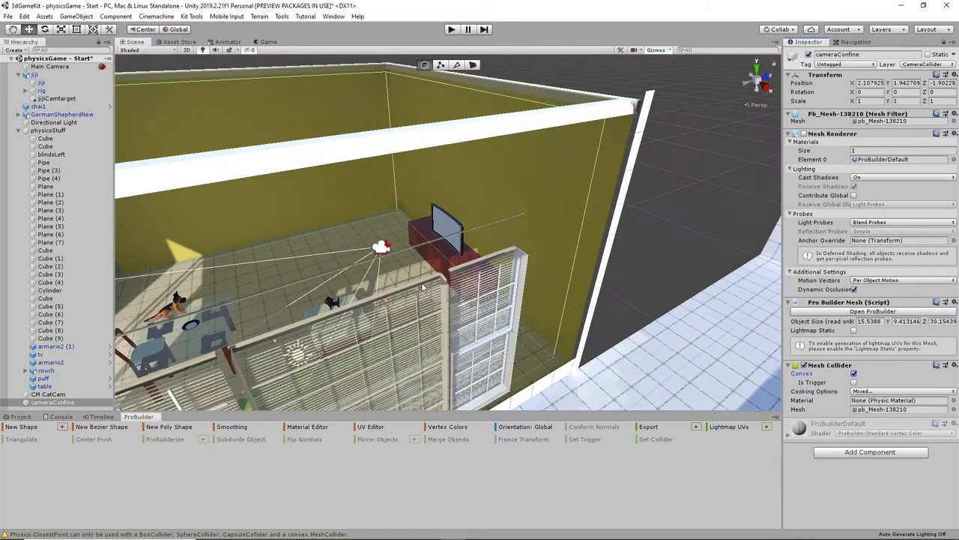
left_click_drag(215, 265, 468, 247, "alt")
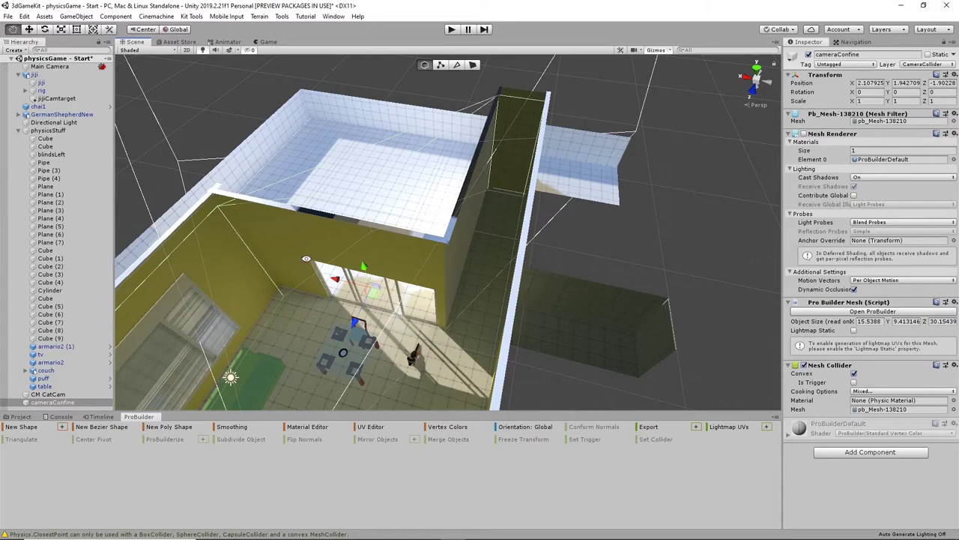
left_click_drag(307, 258, 635, 269, "alt")
middle_click_drag(634, 269, 536, 232)
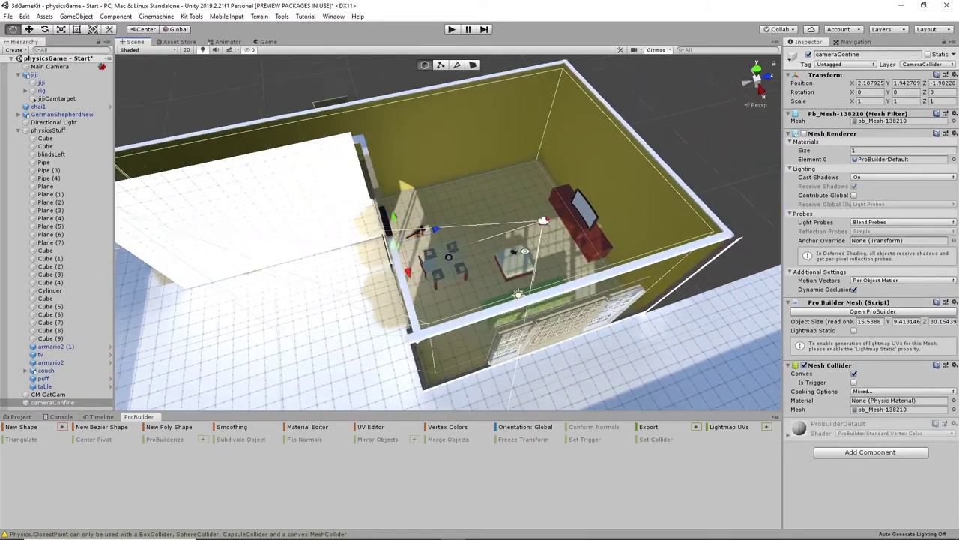
left_click_drag(536, 232, 312, 151, "alt")
left_click_drag(450, 256, 263, 147, "alt")
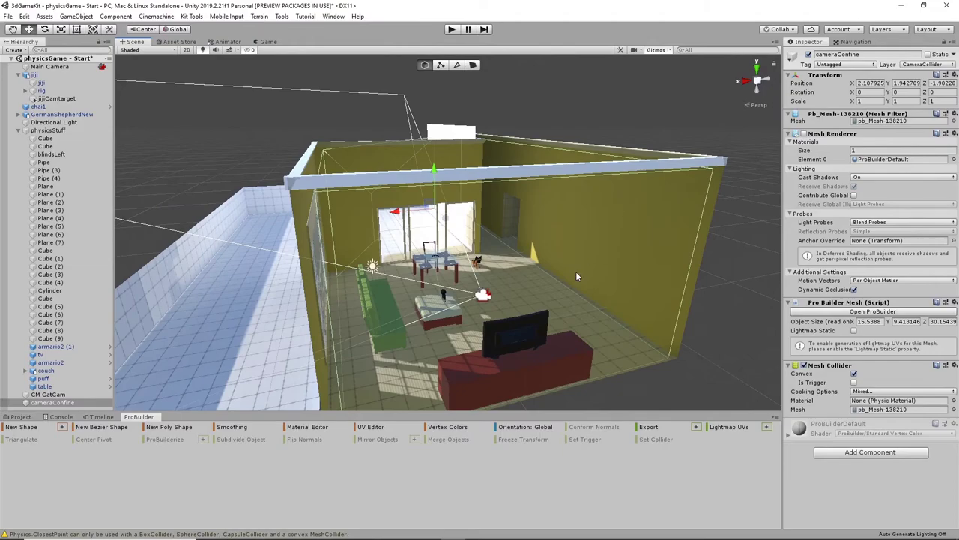
left_click_drag(576, 272, 446, 302, "alt")
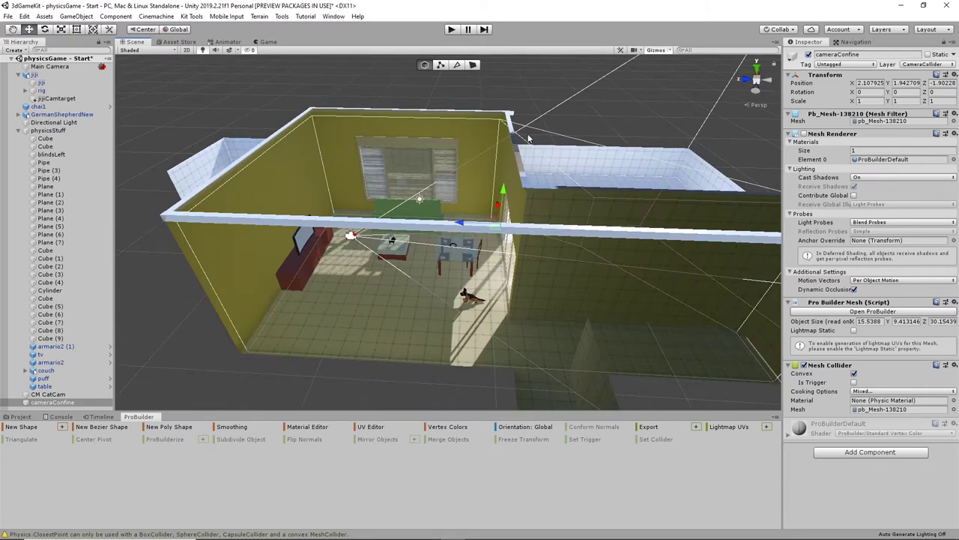
left_click_drag(650, 282, 313, 279, "alt")
key("f")
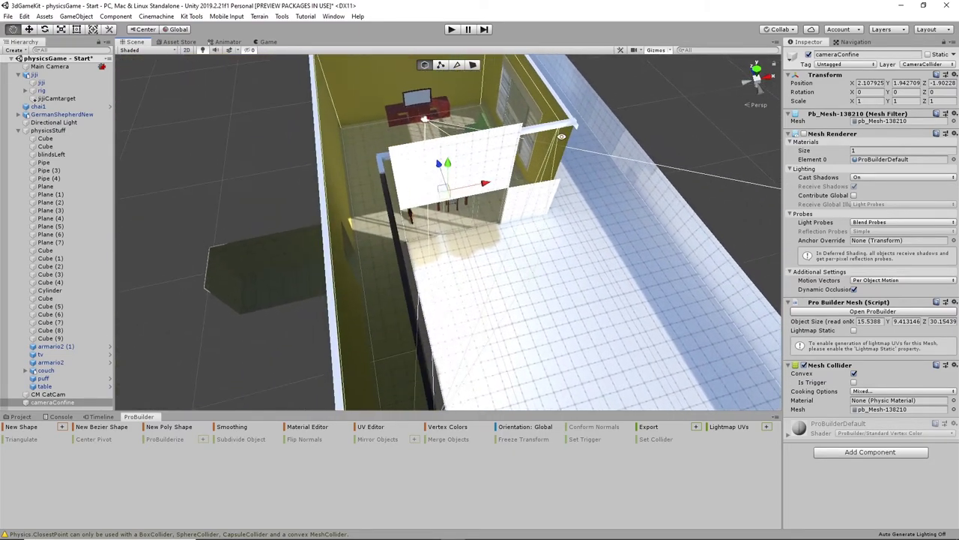
left_click_drag(473, 225, 363, 129, "alt")
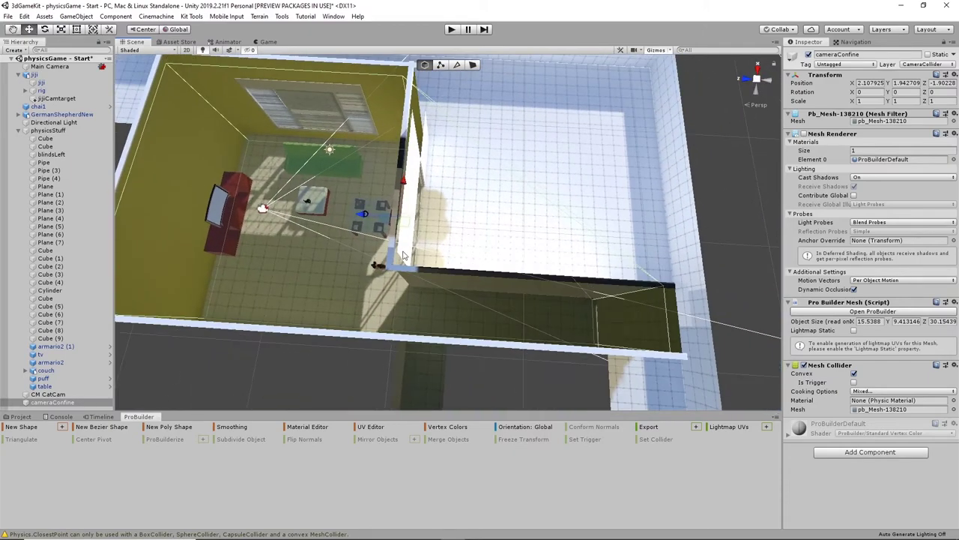
left_click_drag(402, 256, 554, 163, "alt")
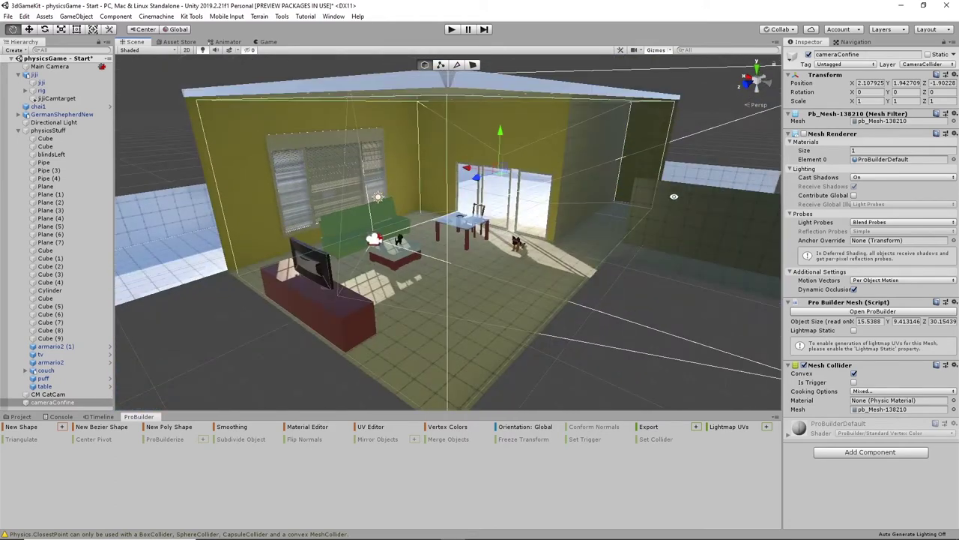
left_click_drag(674, 196, 506, 201, "alt")
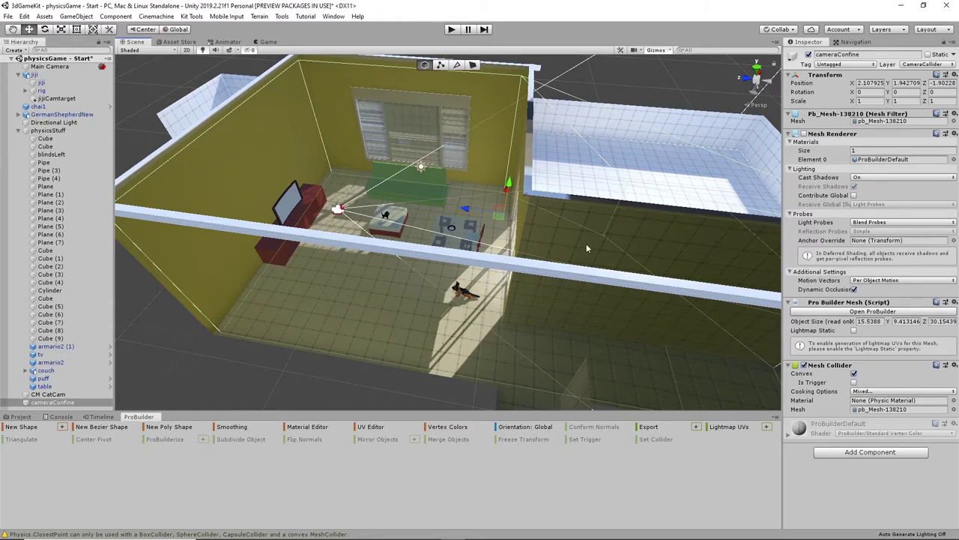
left_click_drag(619, 260, 600, 240, "alt")
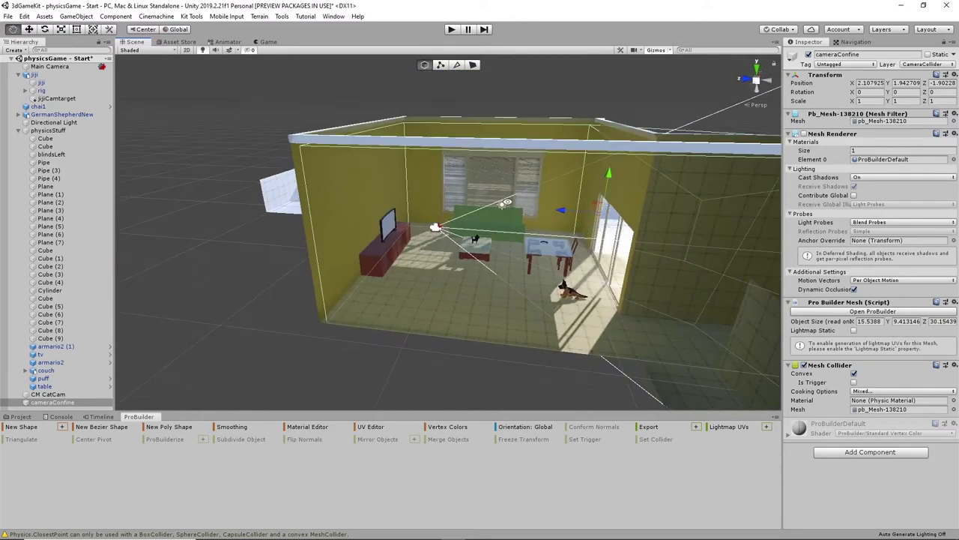
- Playtest the cat on the puff with cameraConfine's Mesh Collider set to convex
left_click(453, 30)
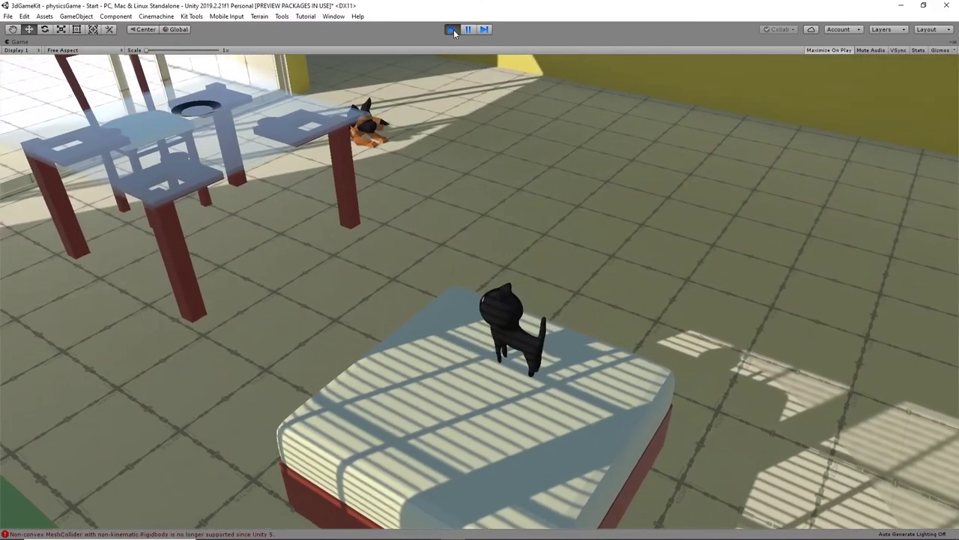
- Stop the running game and examine the cameraConfine volume around the room in the scene
left_click(452, 29)
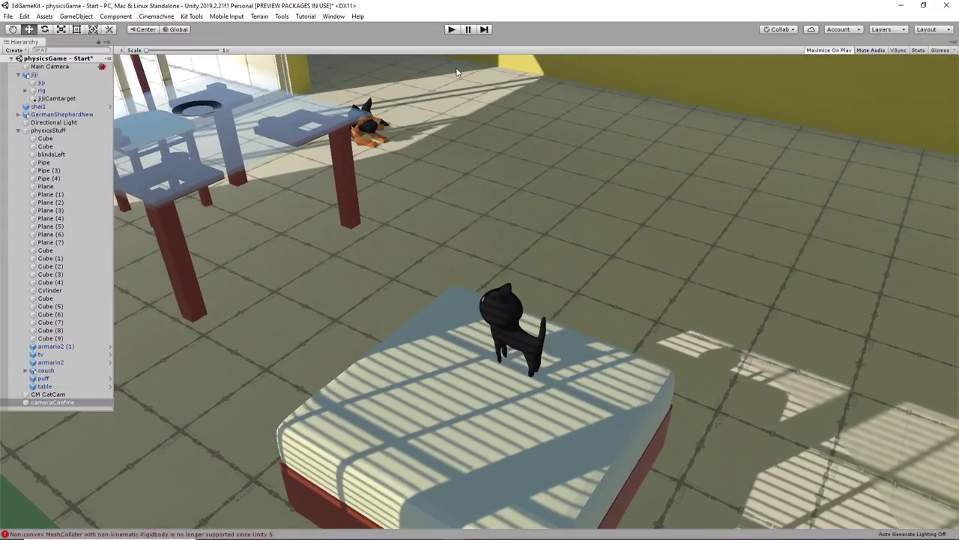
mouse_move(371, 254)
left_mouse_down("alt")
mouse_move(448, 223)
mouse_move(373, 263)
left_mouse_up("alt")
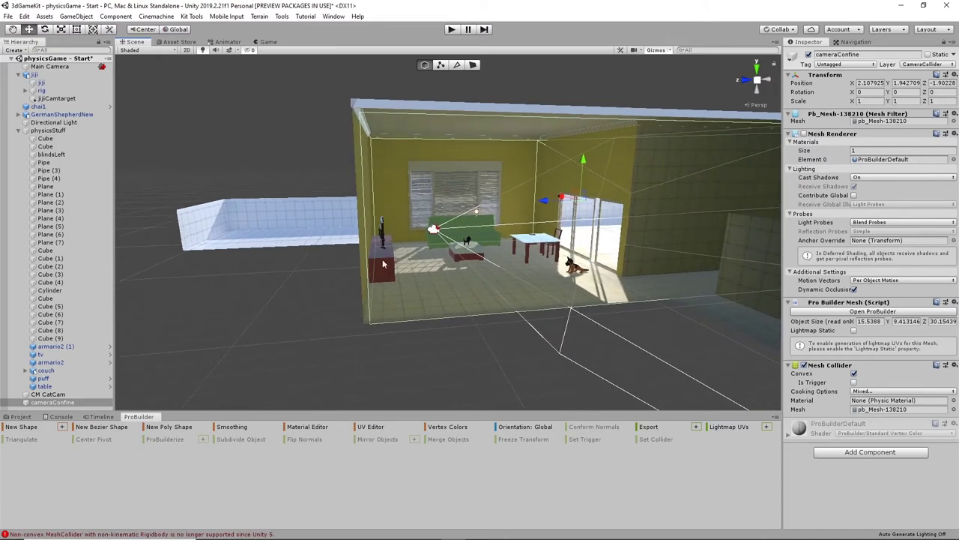
left_click_drag(506, 196, 333, 199, "alt")
scroll(462, 203, "up", 5)
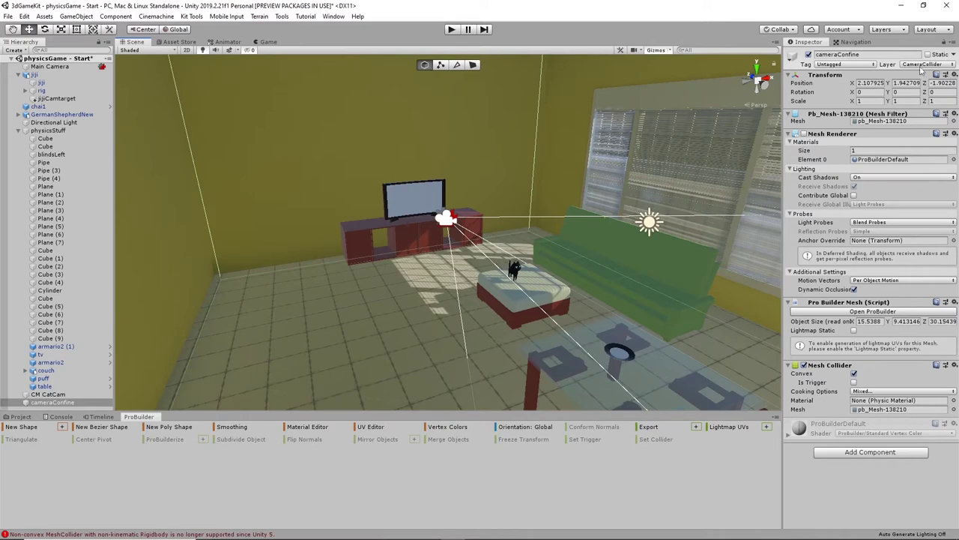
- Select the TV in the room and examine its layer, rigidbody and collider settings
left_click(413, 195)
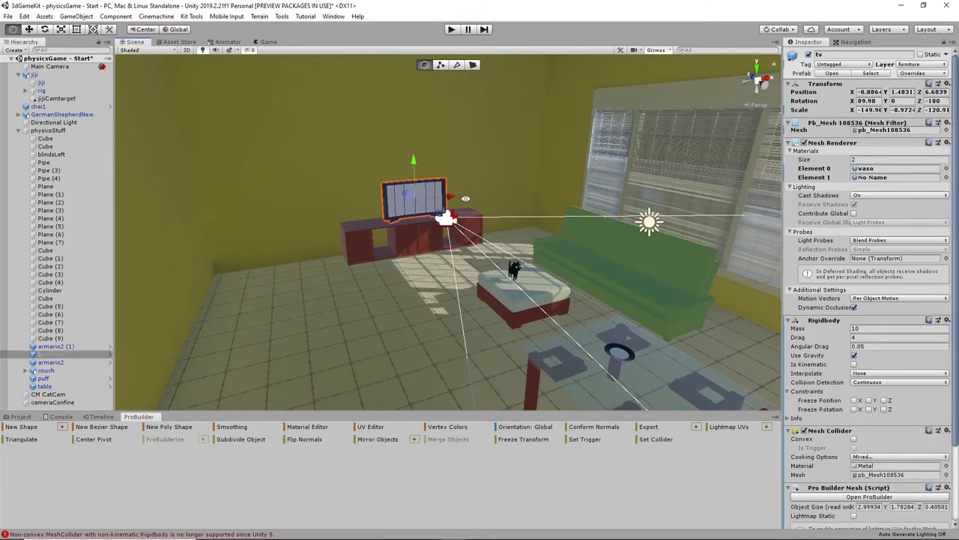
left_click_drag(465, 199, 549, 195, "alt")
key("f")
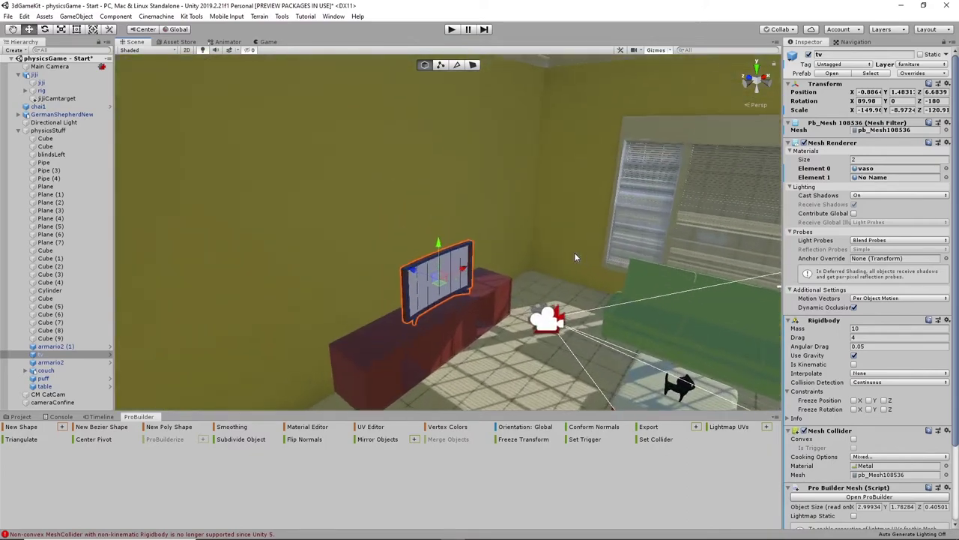
left_click_drag(601, 239, 655, 227, "alt")
scroll(654, 227, "down", 8)
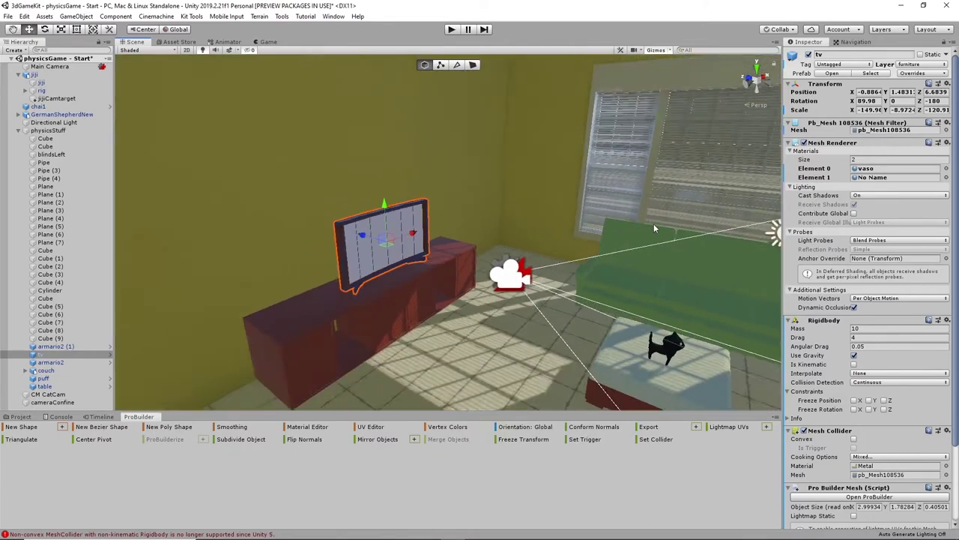
scroll(654, 228, "down", 5)
left_click_drag(520, 196, 627, 283, "alt")
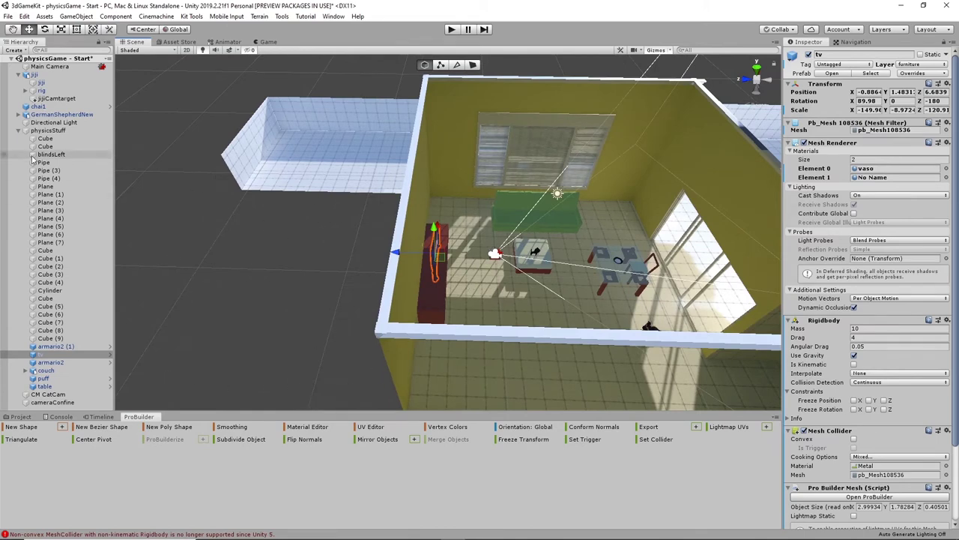
- Assign the cameraConfine object to the PostProcessing layer
left_click(53, 402)
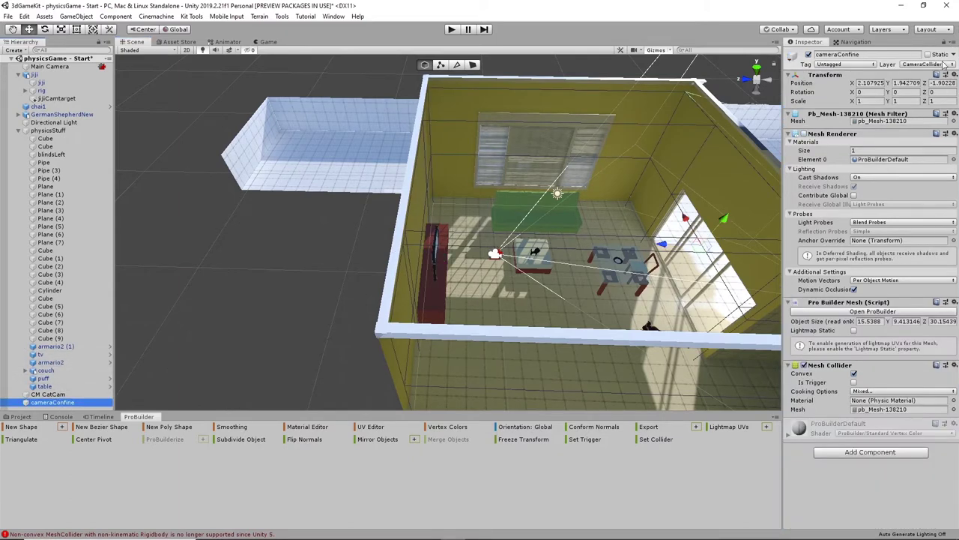
left_click(943, 64)
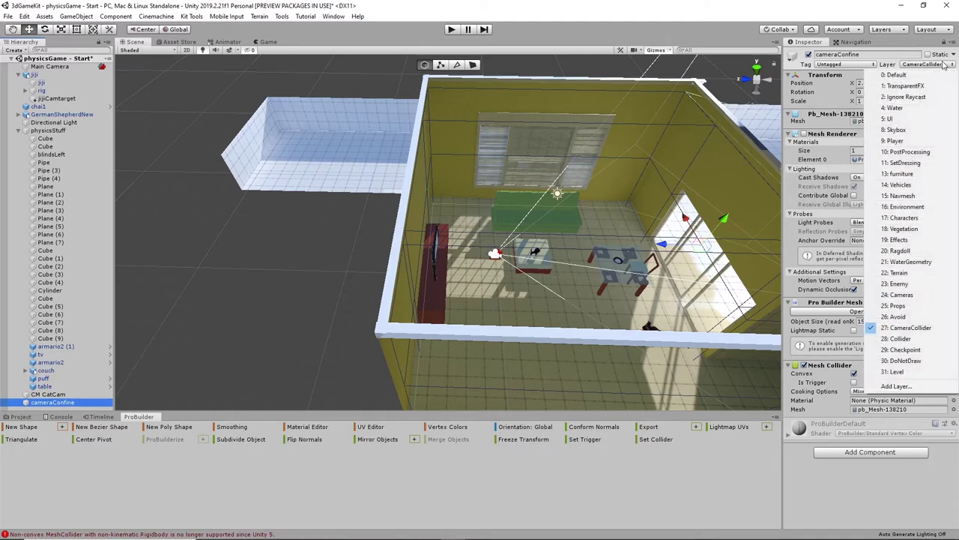
left_click(919, 153)
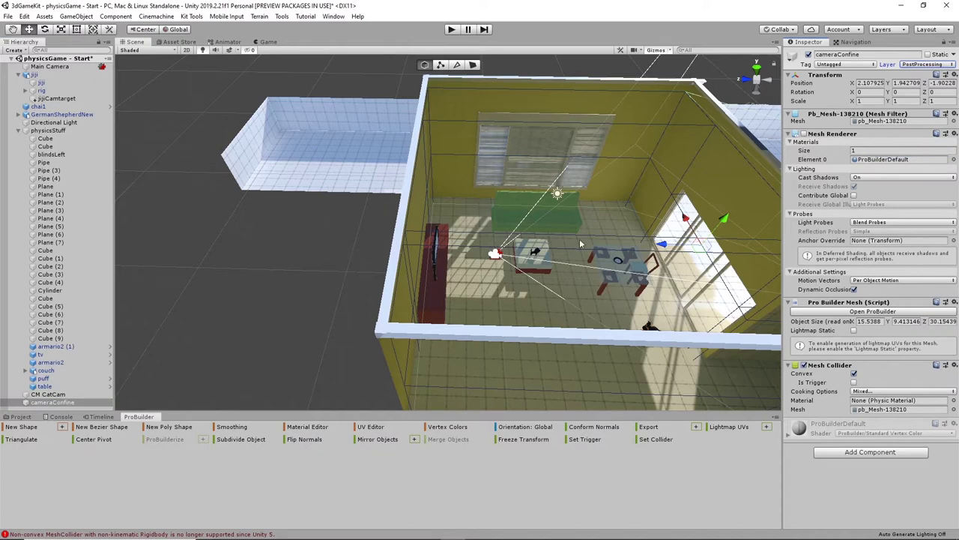
- Assign CM CatCam and its child objects to the PostProcessing layer, and test the camera in a short play run
left_click(47, 394)
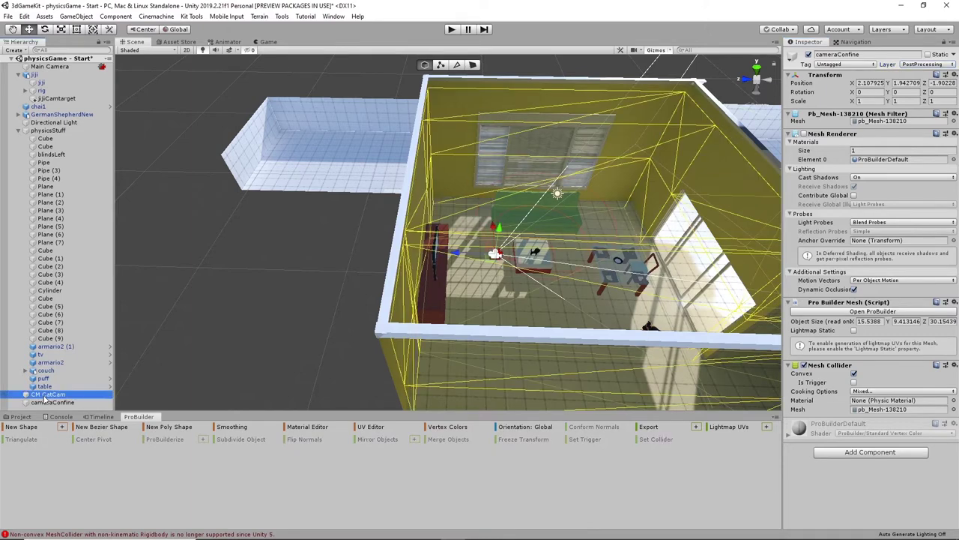
left_click(922, 65)
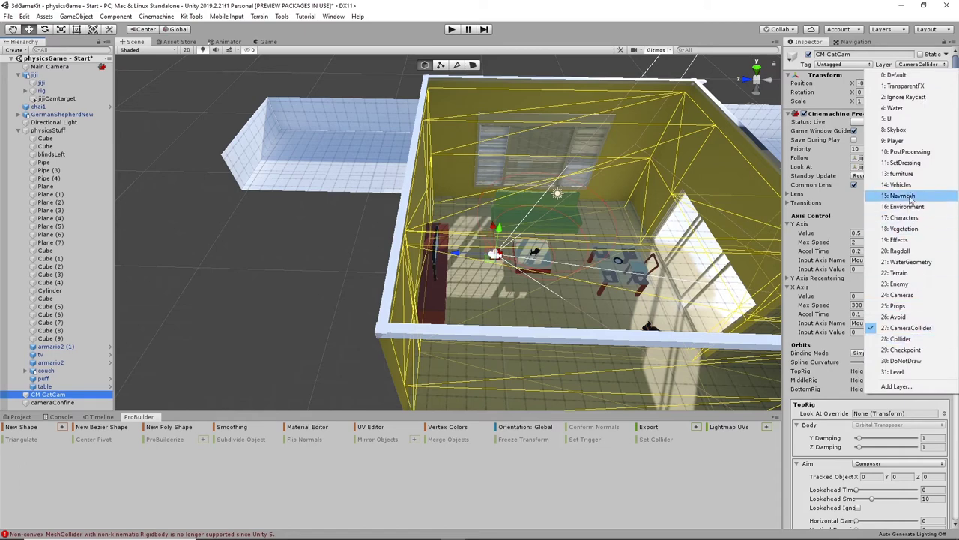
left_click(911, 152)
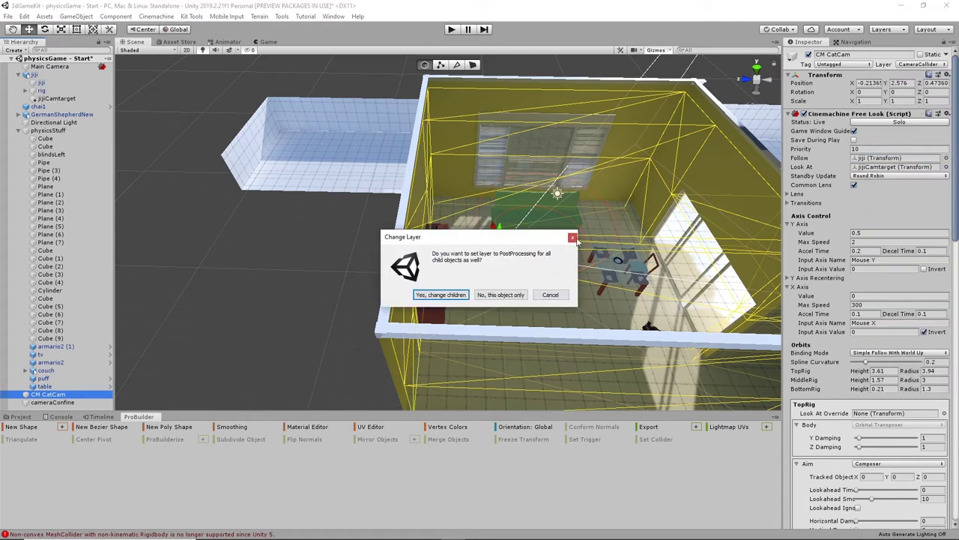
left_click(443, 296)
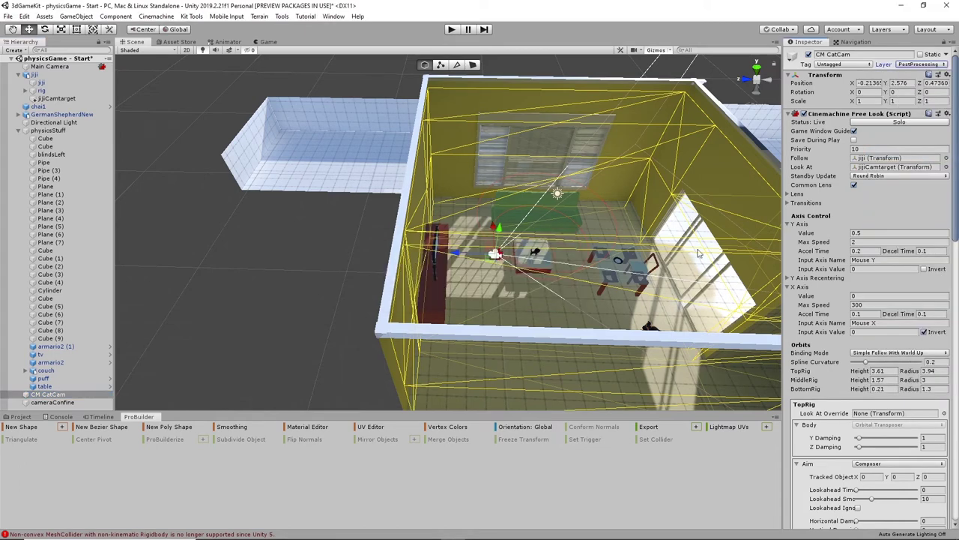
left_click(451, 29)
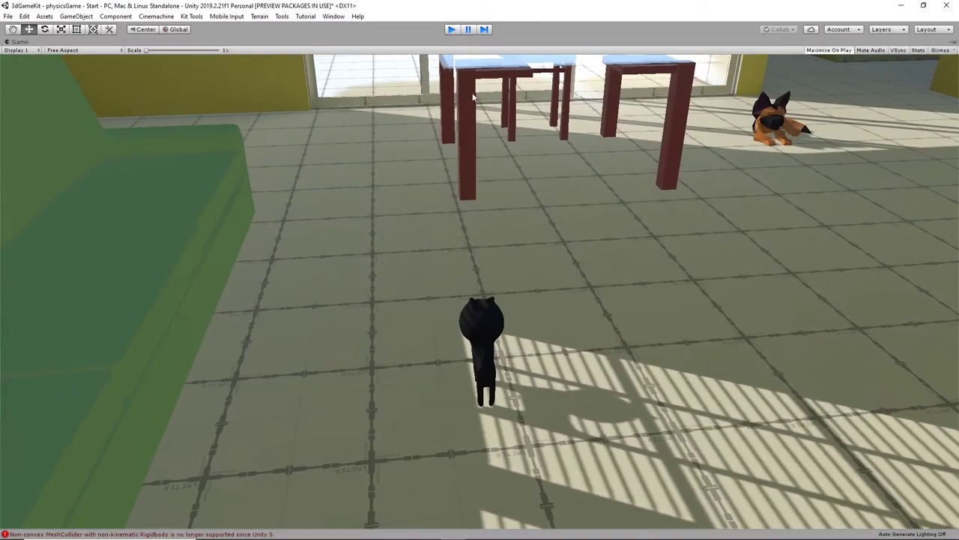
left_click(451, 29)
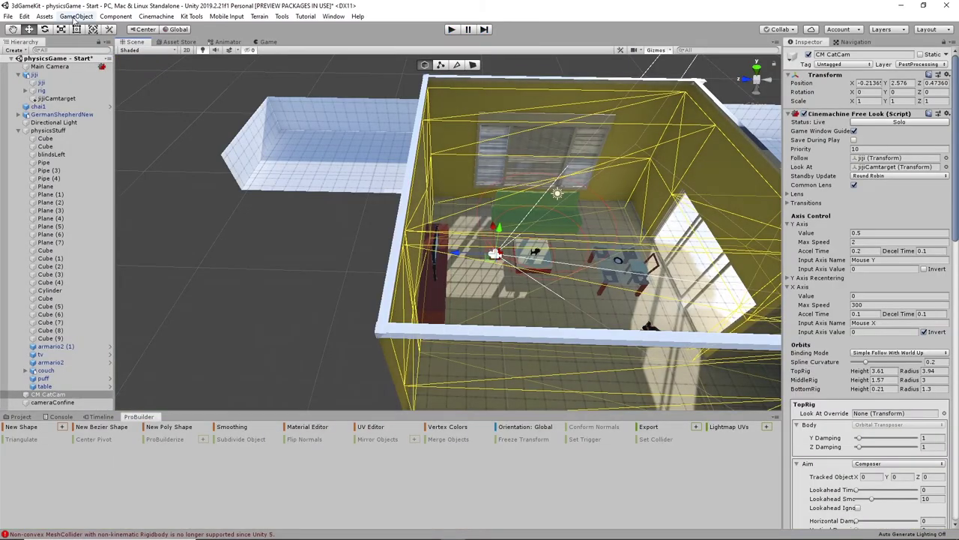
- Enable Level/Level collisions in the layer collision matrix of the project's Physics settings
left_click(24, 16)
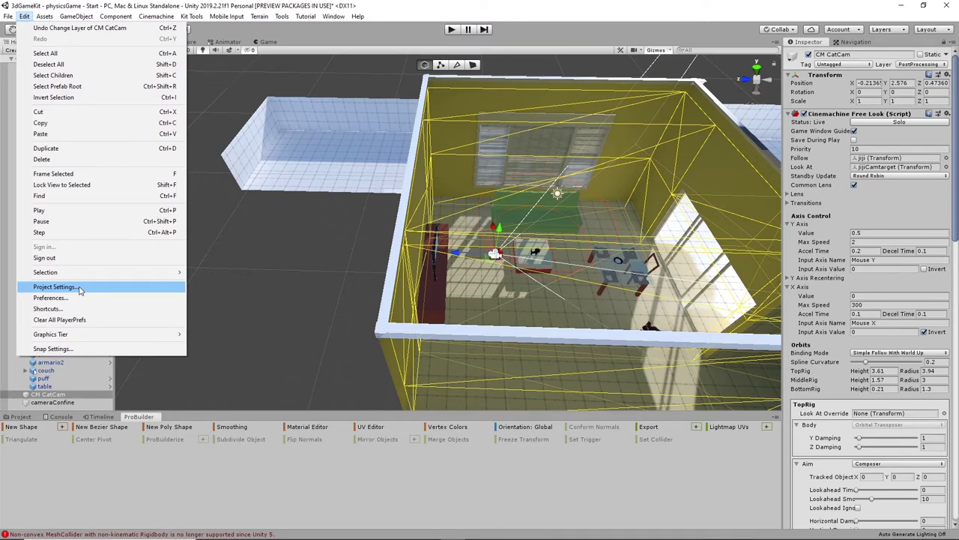
left_click(54, 286)
scroll(537, 289, "down", 5)
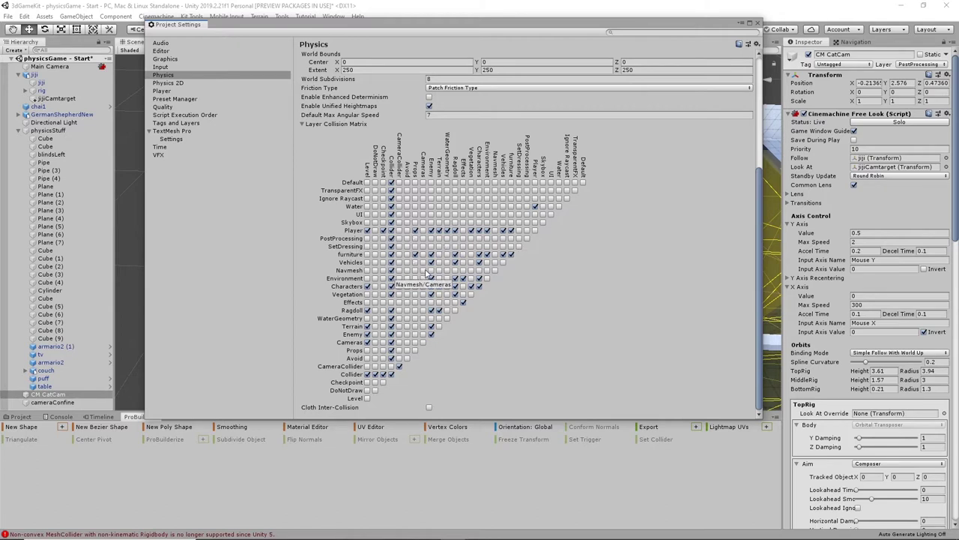
left_click(398, 365)
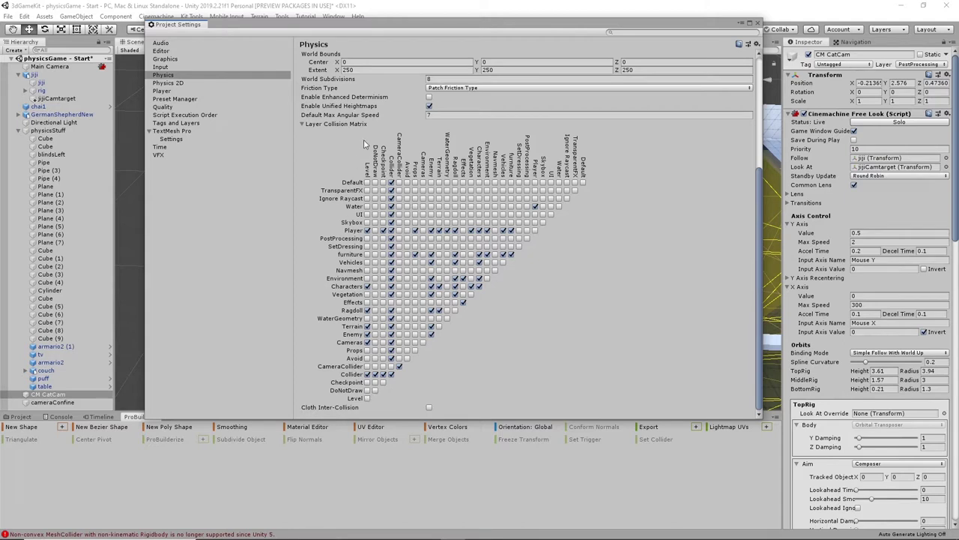
left_click(367, 398)
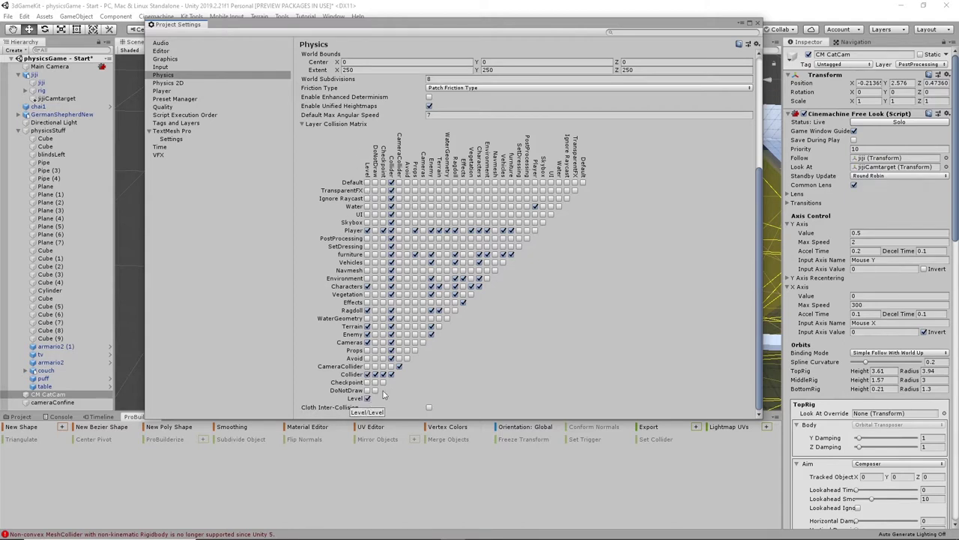
left_click(757, 24)
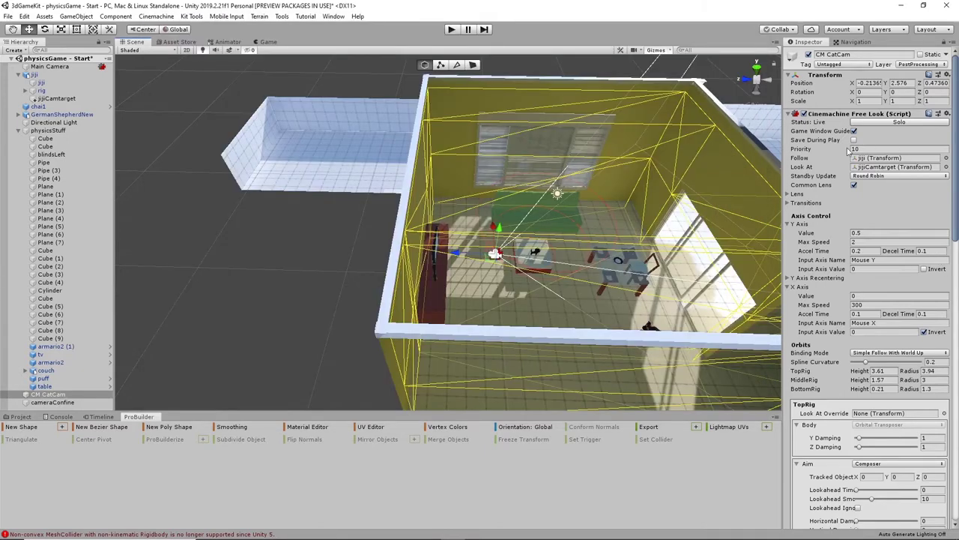
- Assign CM CatCam and all its child objects to the Level layer
left_click(942, 66)
left_click(911, 372)
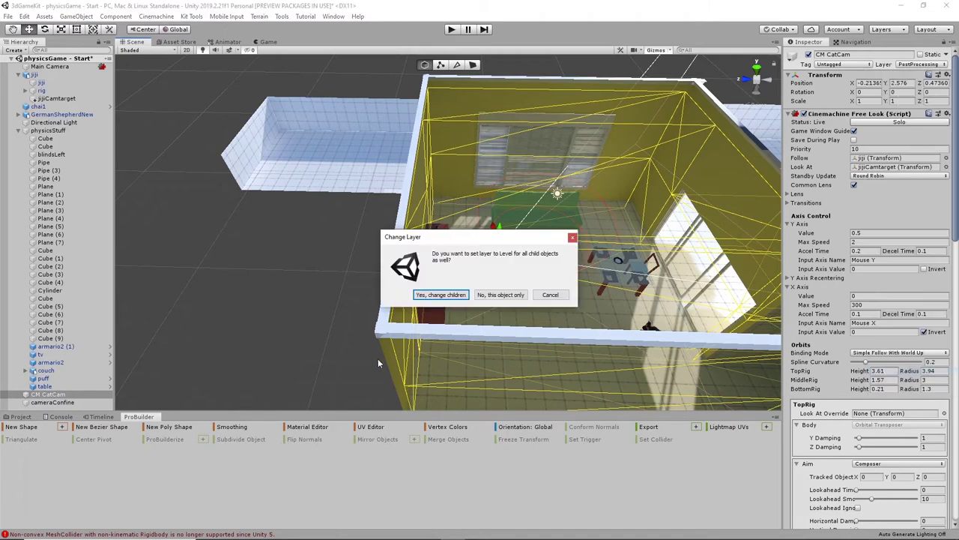
left_click(441, 294)
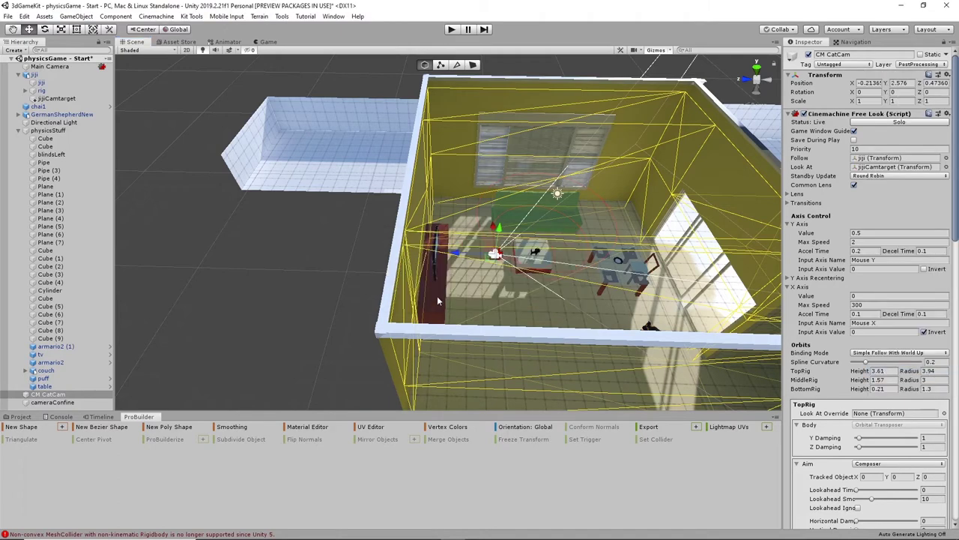
- Assign the cameraConfine object to the Level layer and test the camera in a short play run
left_click(55, 404)
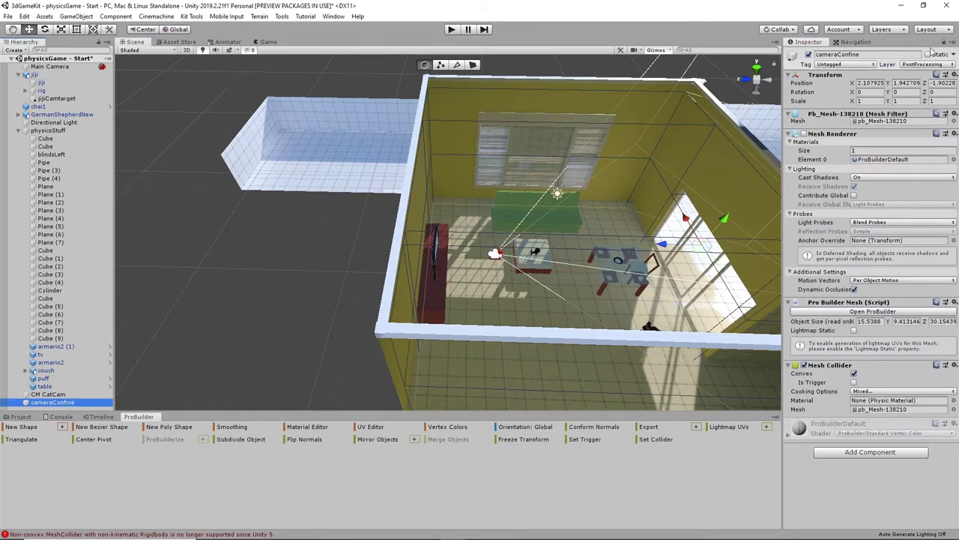
left_click(924, 64)
left_click(899, 373)
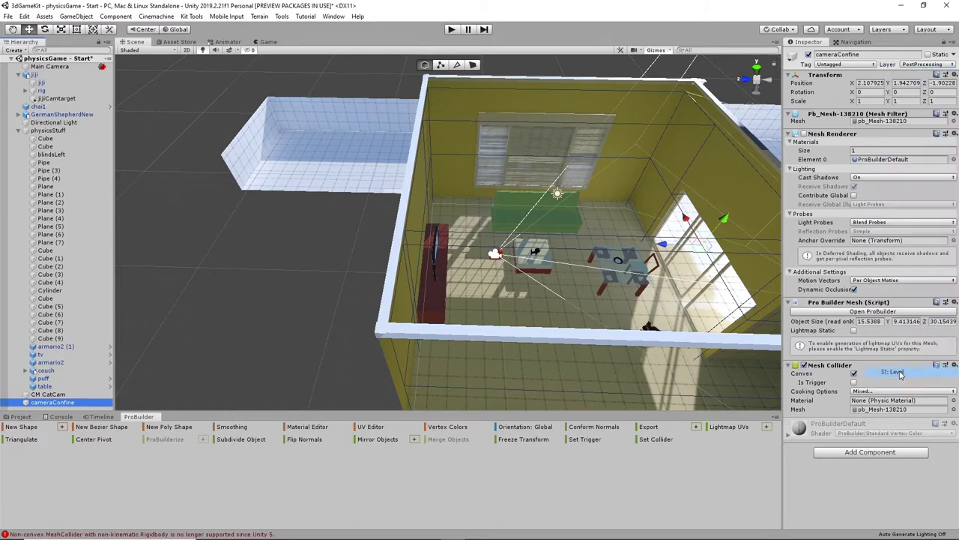
left_click(451, 29)
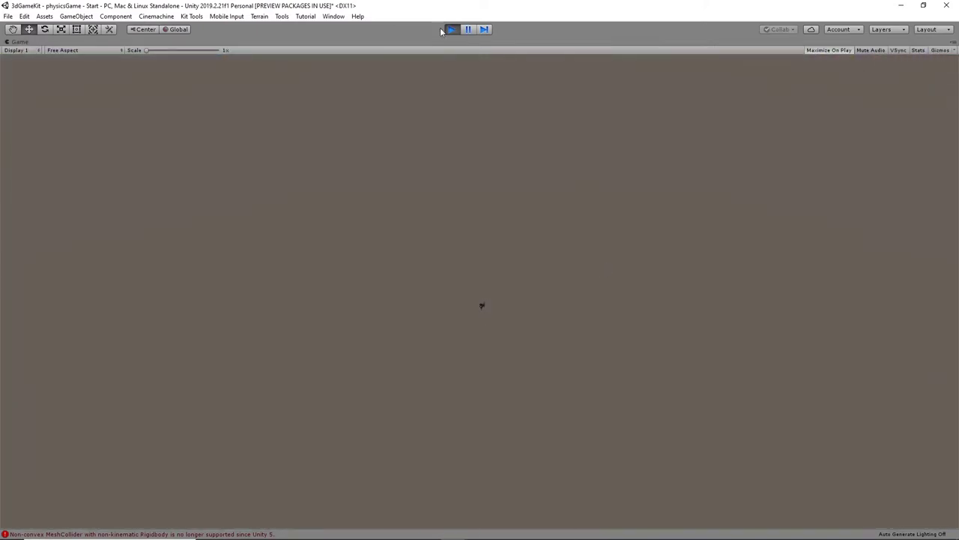
left_click(451, 29)
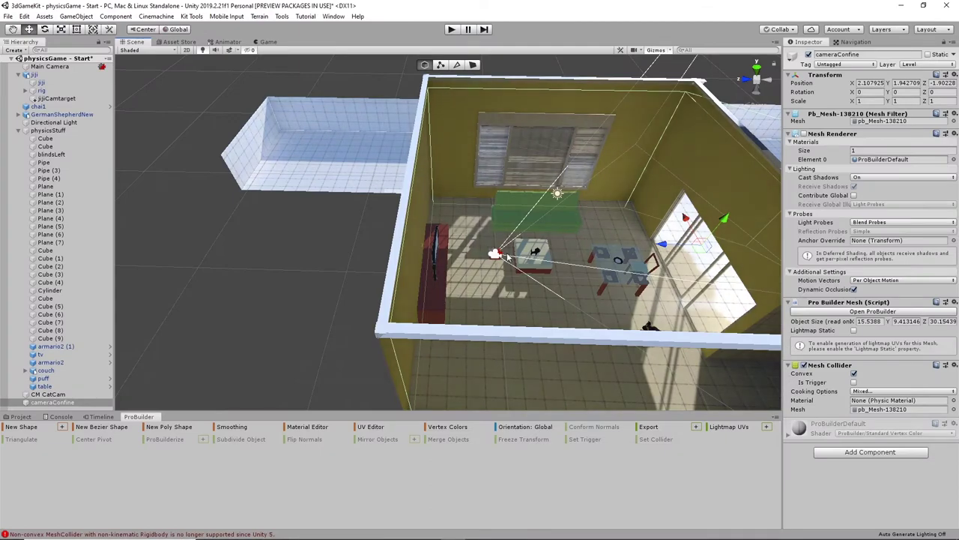
- Frame the cameraConfine object in the scene and check its Mesh Collider's cooking options without changing them
left_click_drag(542, 305, 486, 186, "alt")
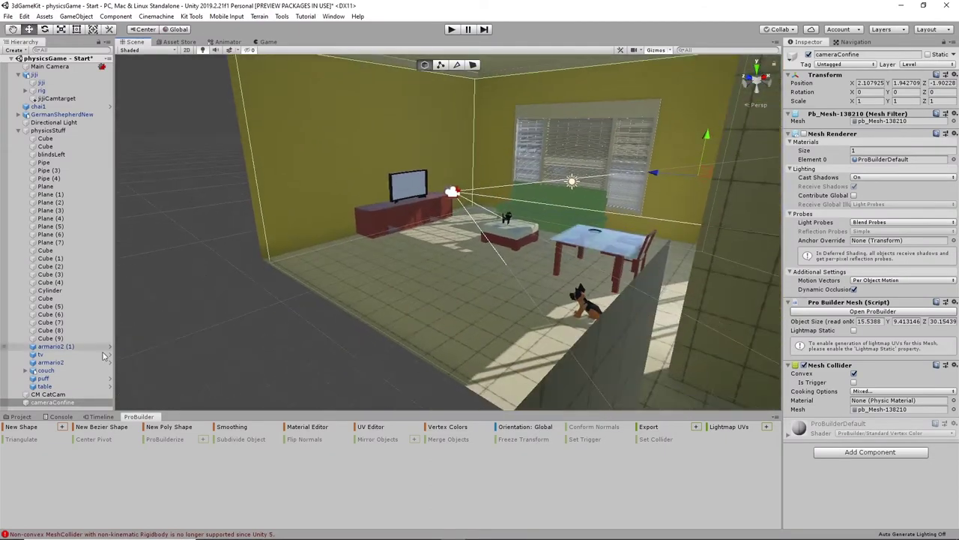
left_click(62, 403)
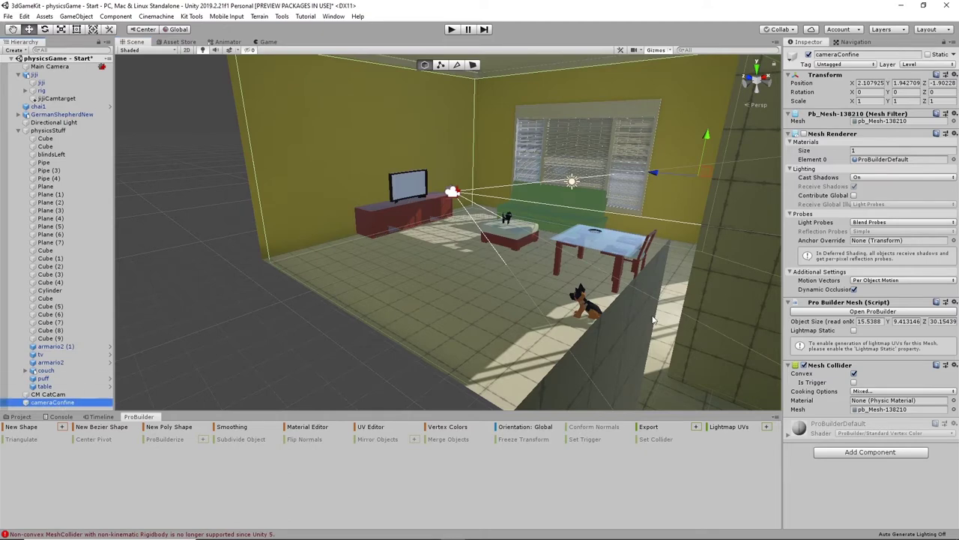
key("f")
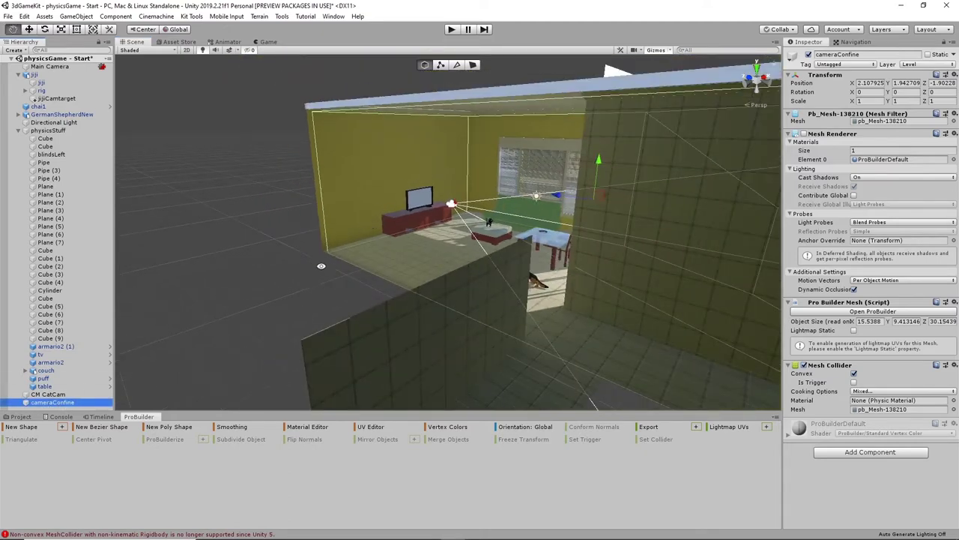
left_click_drag(369, 218, 563, 295, "alt")
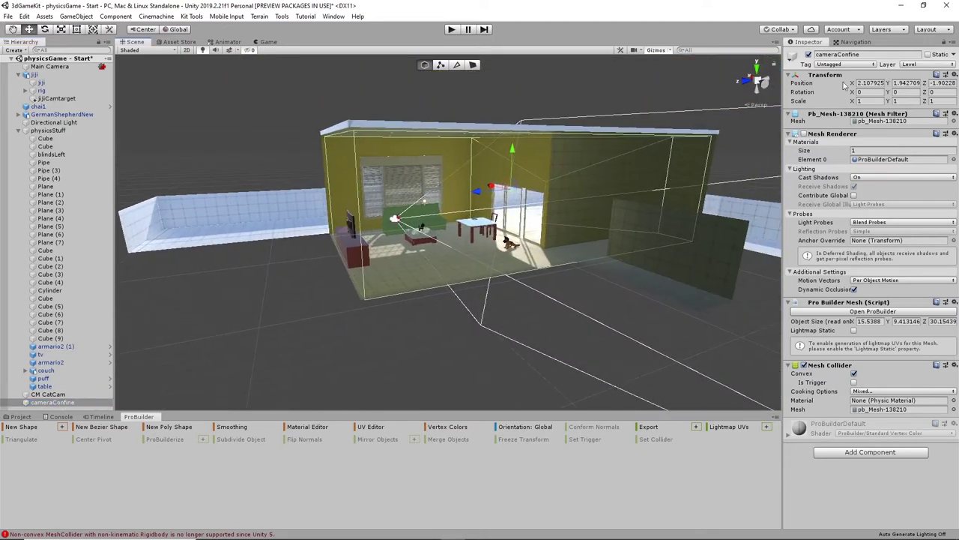
left_click(882, 392)
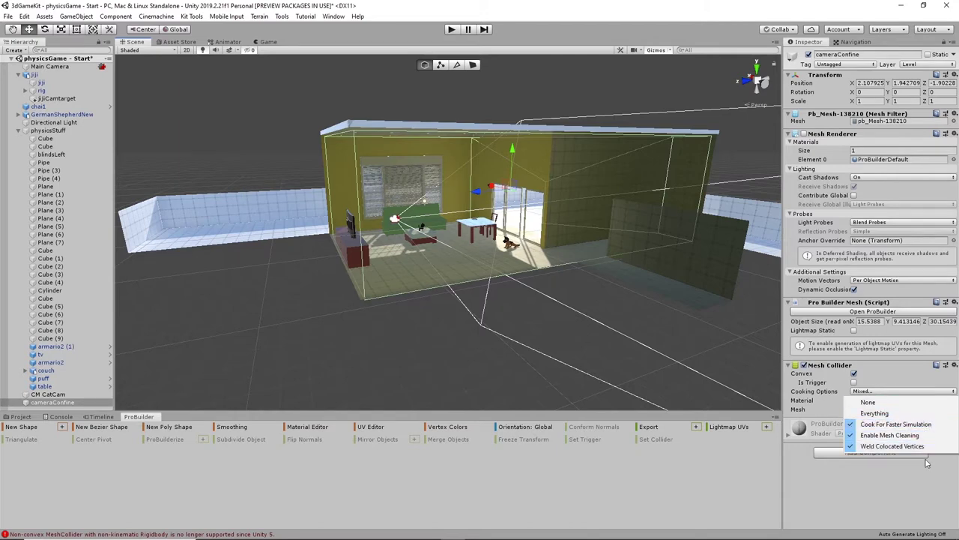
left_click(922, 496)
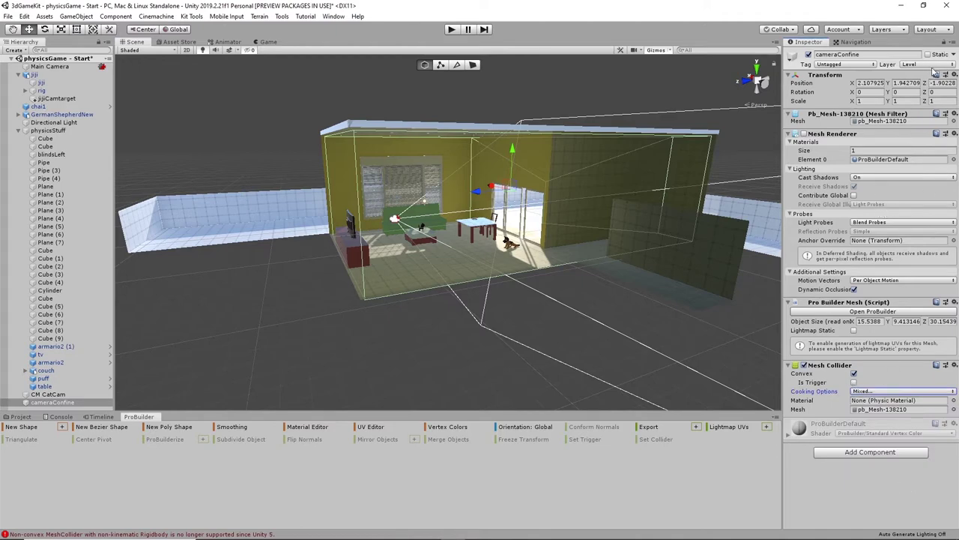
- Check CM CatCam's Cinemachine Confiner settings and assign the camera to the CameraCollider layer
left_click(48, 394)
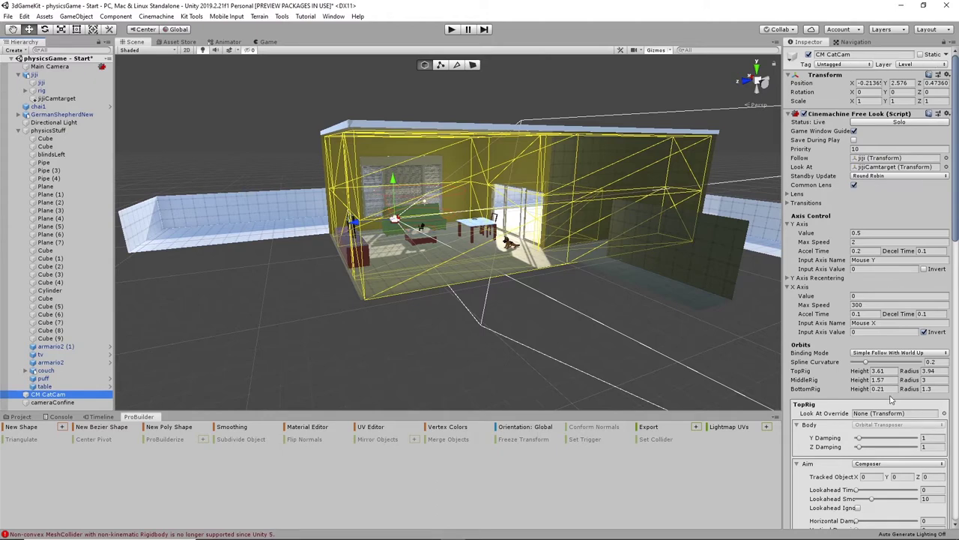
scroll(891, 400, "down", 10)
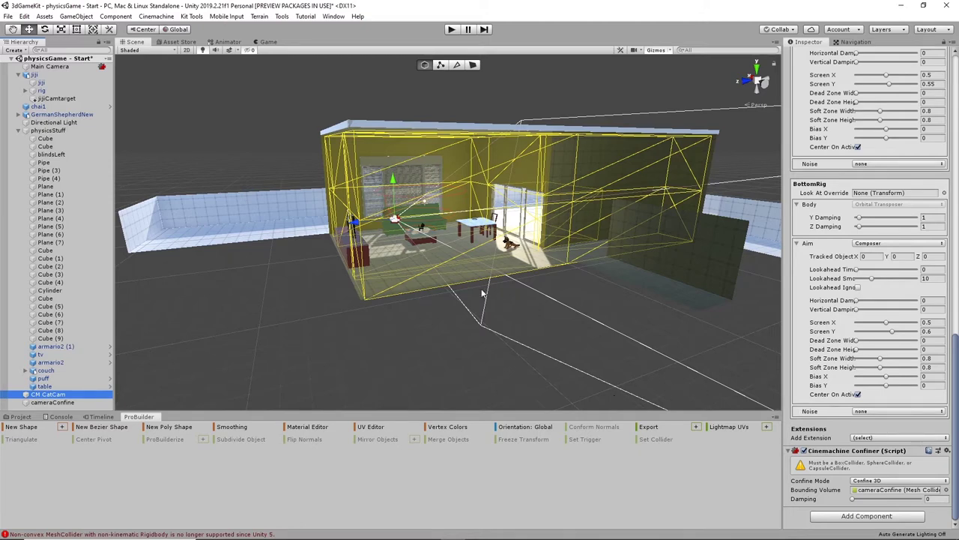
left_click(63, 404)
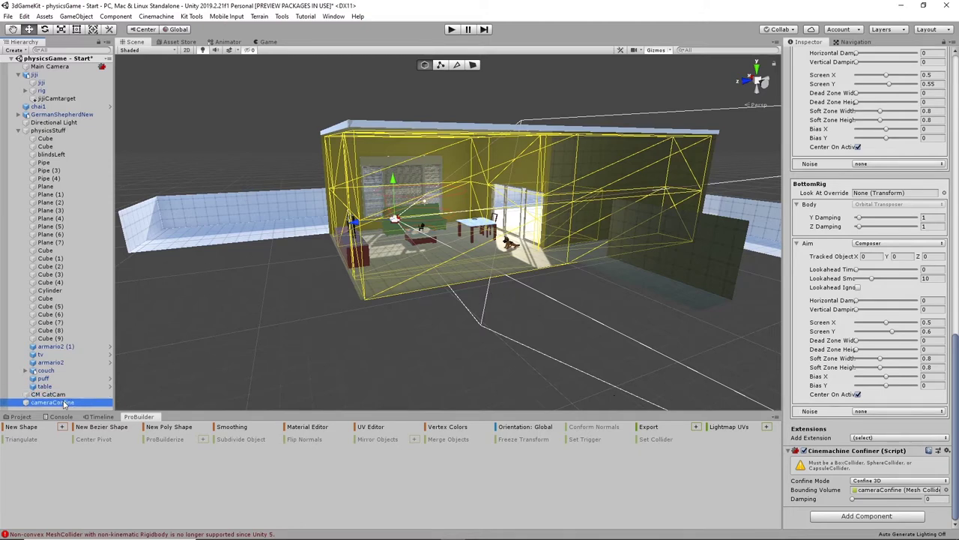
left_click(63, 395)
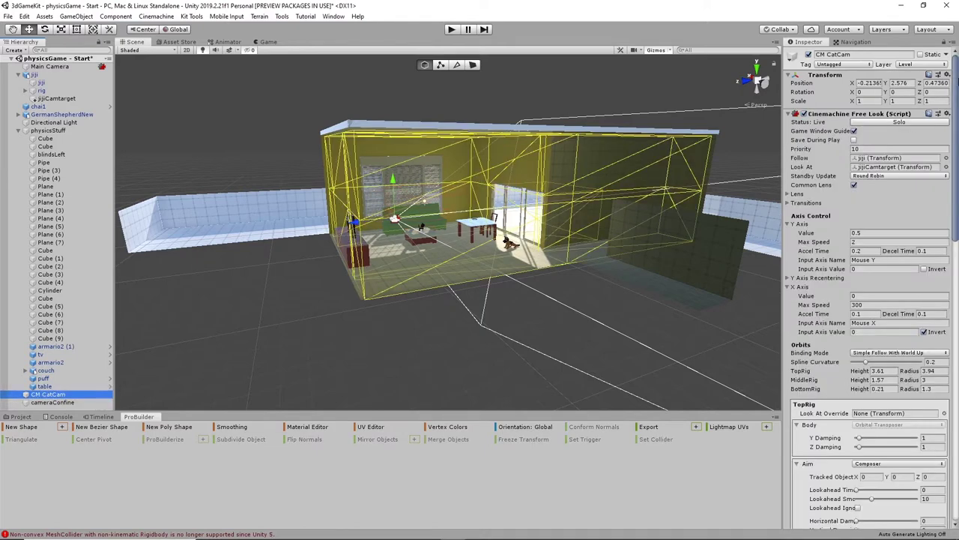
left_click(898, 66)
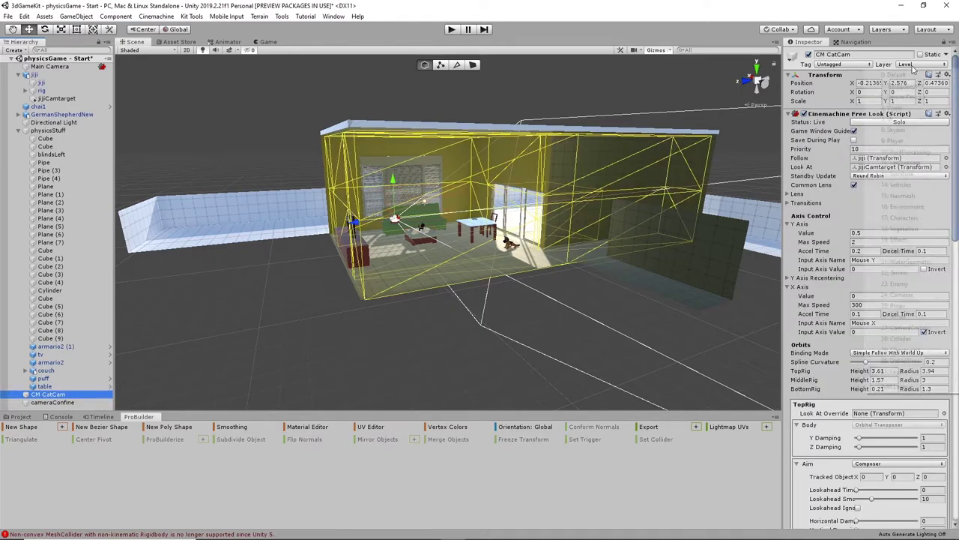
left_click(911, 328)
left_click(439, 295)
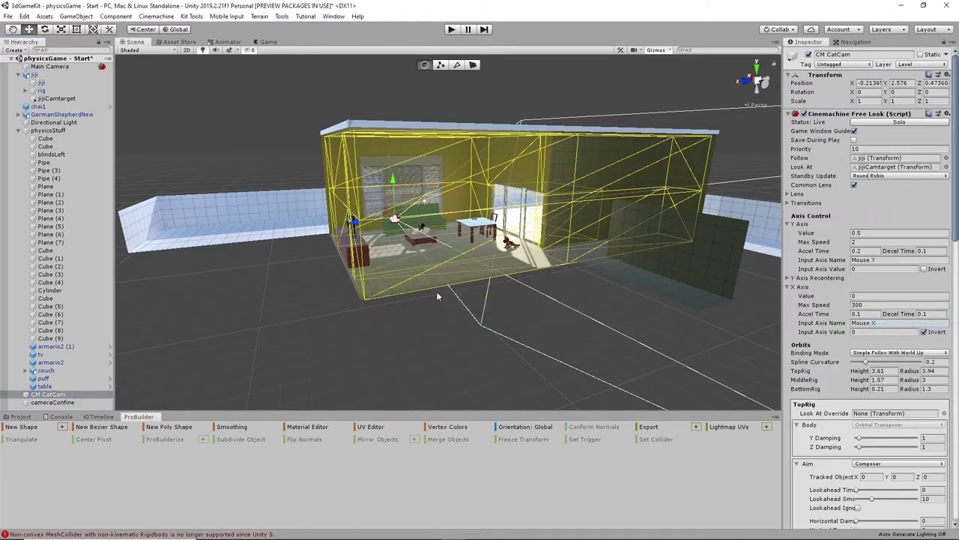
- Delete the cameraConfine object from the scene
left_click(57, 402)
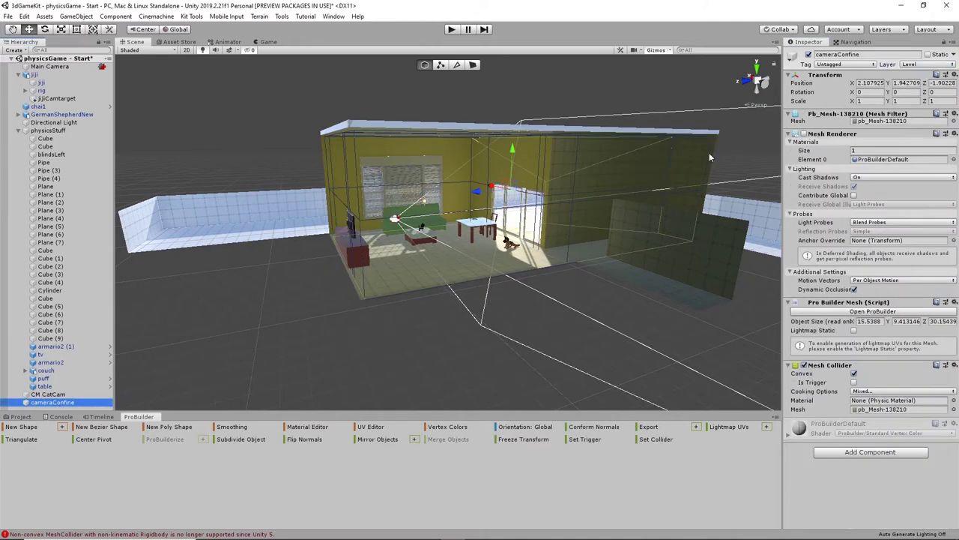
right_click(73, 403)
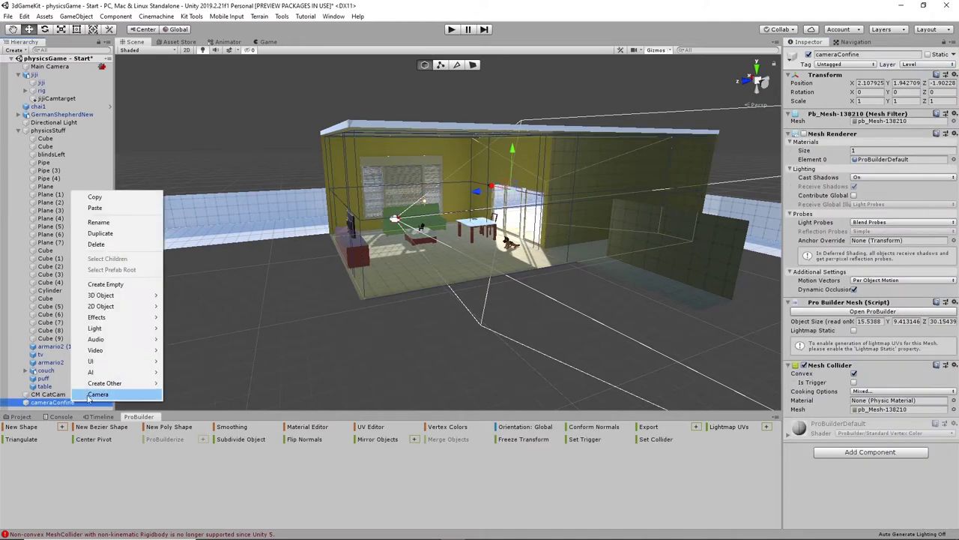
left_click(99, 246)
- Inspect the room from several sides, finishing with an elevated view over its walls and furniture
left_click_drag(417, 288, 311, 163, "alt")
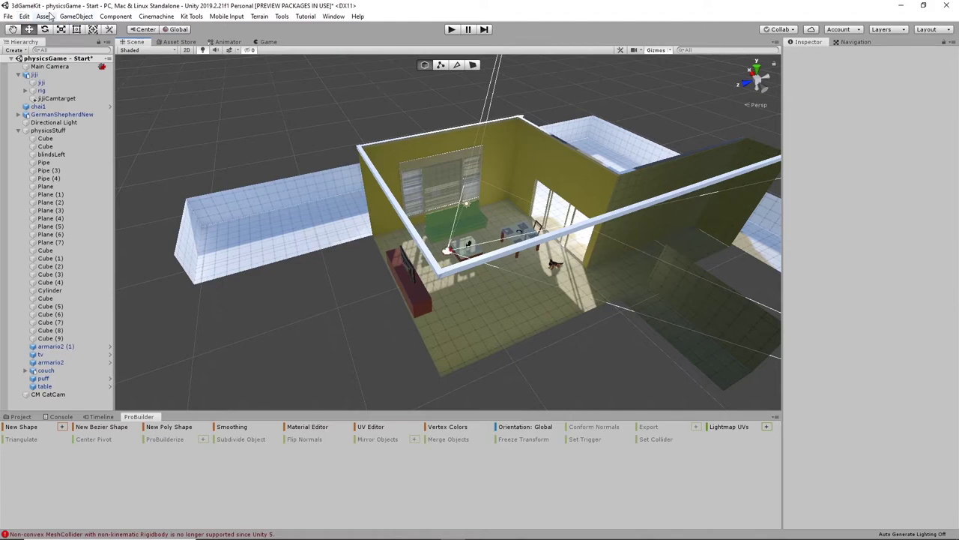
left_click_drag(607, 296, 406, 320, "alt")
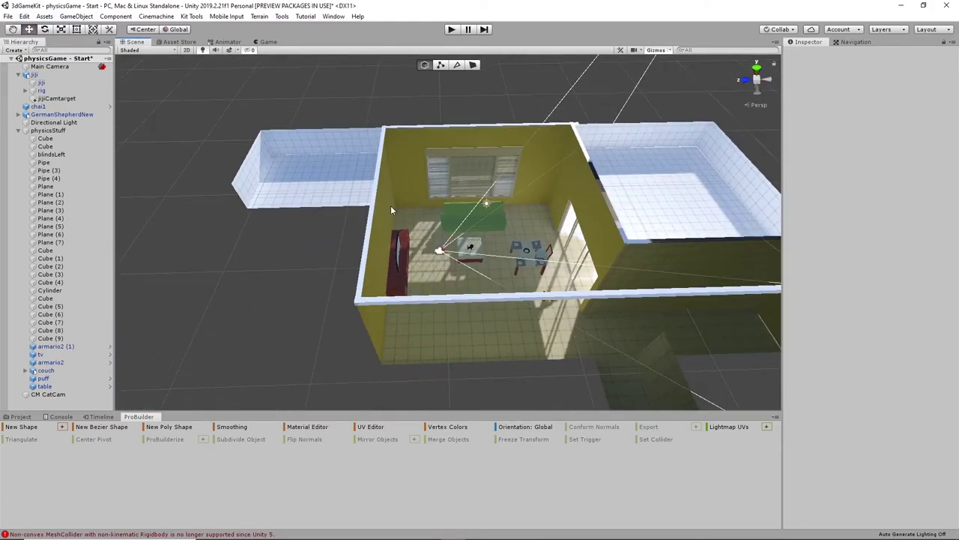
left_click_drag(391, 211, 285, 204, "alt")
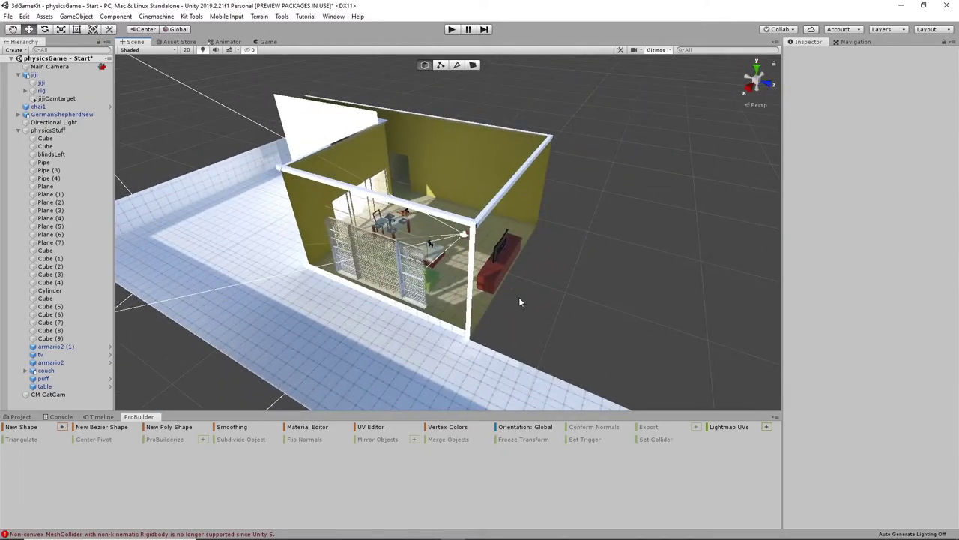
left_click_drag(531, 288, 424, 259, "alt")
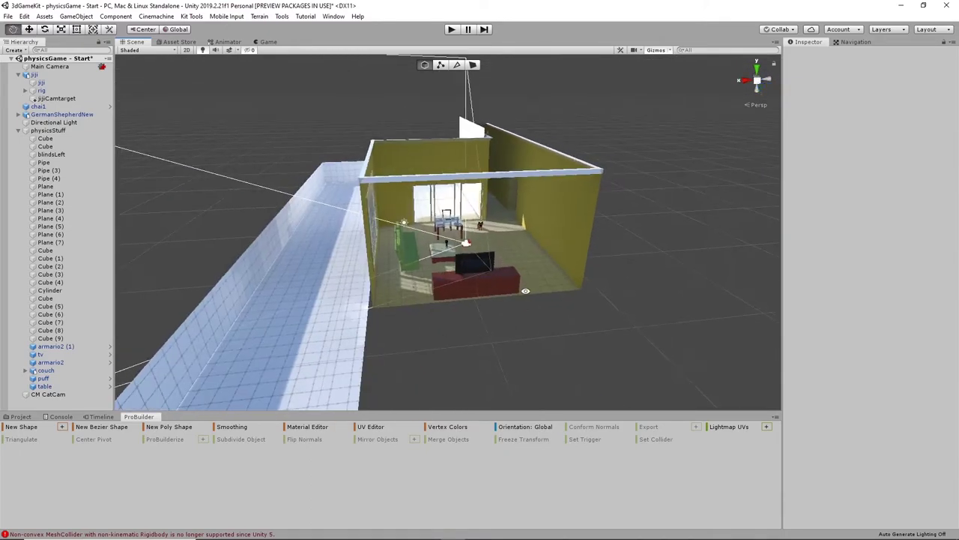
left_click_drag(524, 292, 394, 331, "alt")
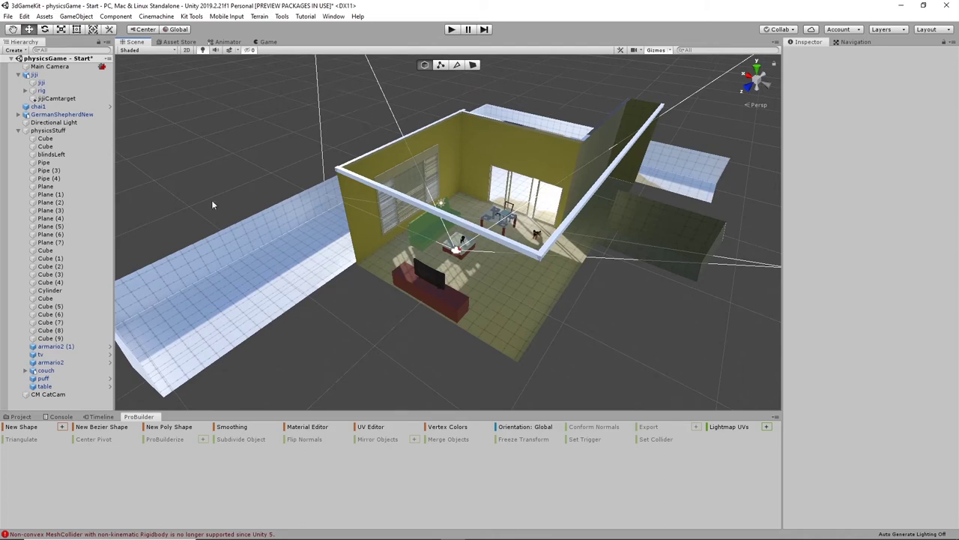
left_click_drag(595, 285, 450, 217, "alt")
right_click_drag(450, 218, 476, 199, "alt")
middle_click_drag(476, 199, 448, 178)
scroll(427, 195, "up", 5)
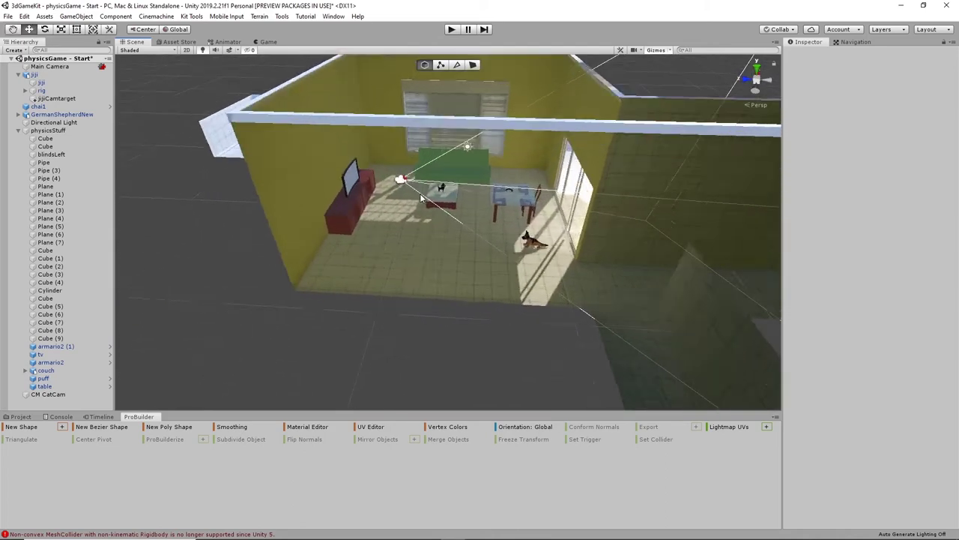
left_click_drag(419, 200, 440, 156, "alt")
middle_click_drag(440, 156, 476, 236)
left_click_drag(475, 236, 480, 282, "alt")
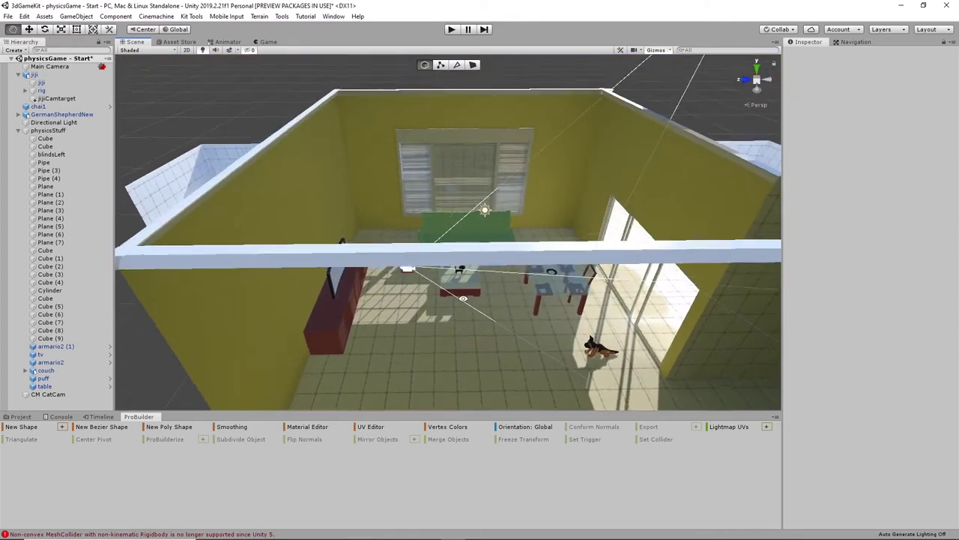
middle_click_drag(480, 281, 488, 211)
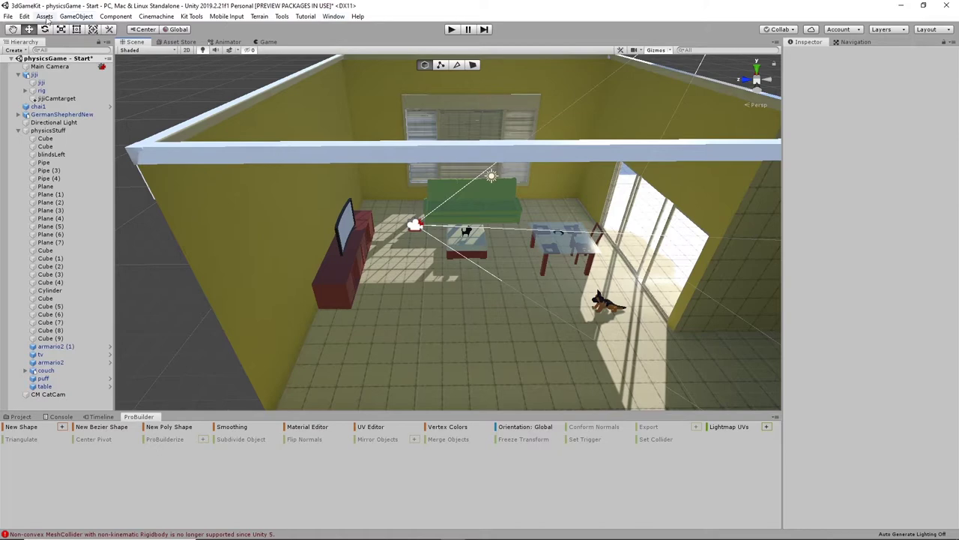
- Create a standard cube and stretch it across the room to a scale of about 15.2 on X and 12 on Z
left_click(76, 16)
mouse_move(85, 50)
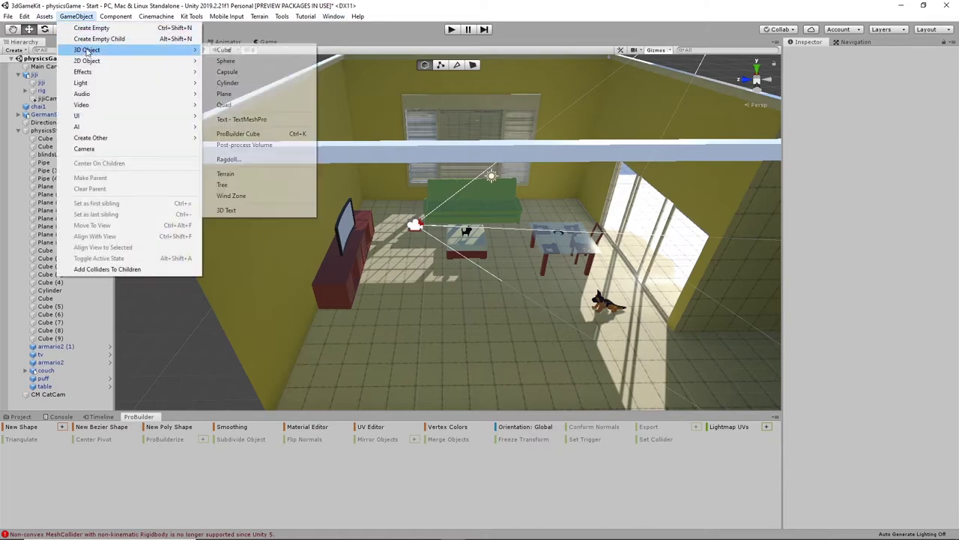
left_click(232, 52)
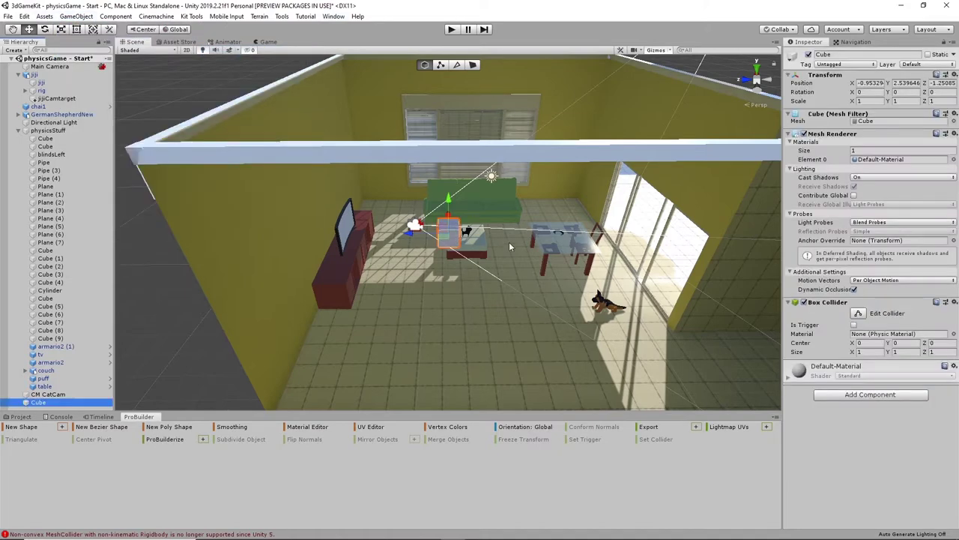
key("r")
left_click_drag(389, 284, 529, 279, "alt")
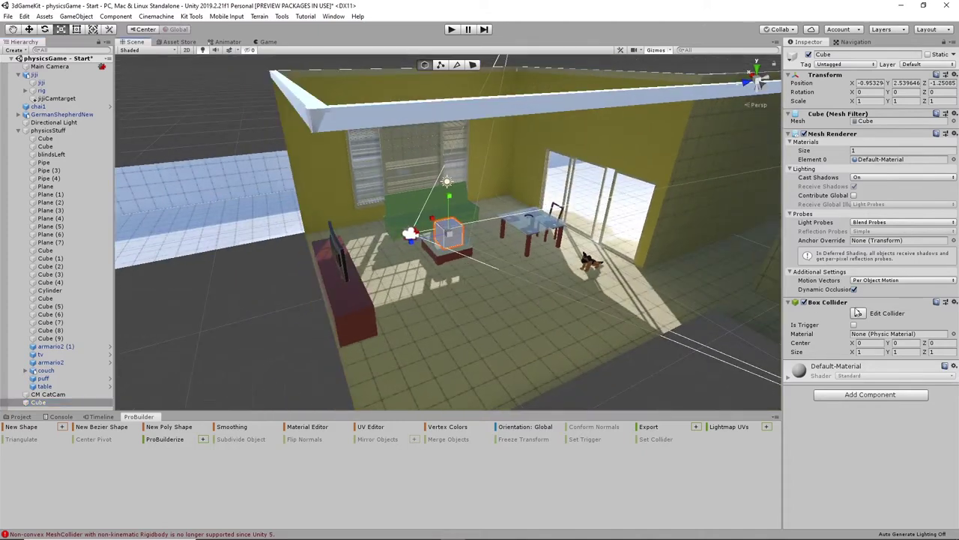
left_click_drag(563, 235, 1, 280, "alt")
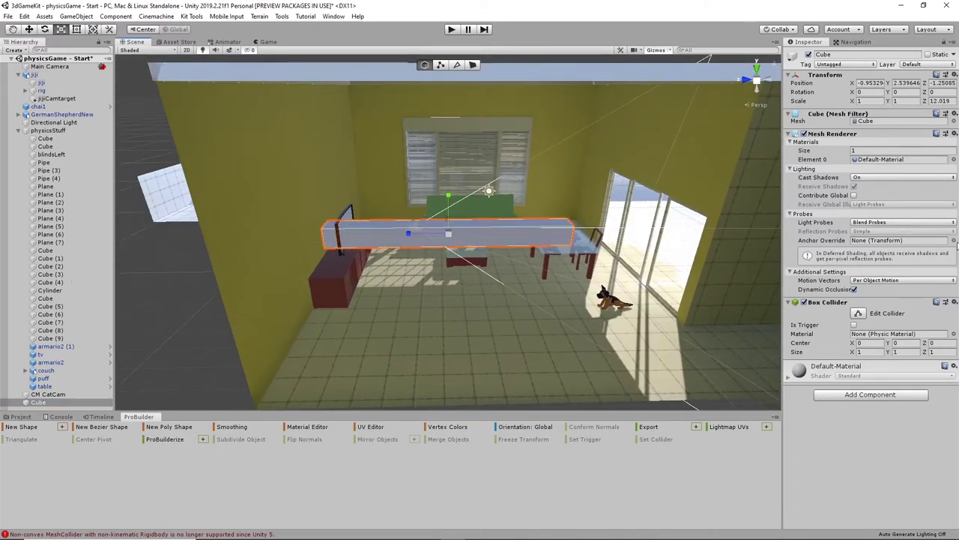
key("q")
left_click_drag(421, 209, 792, 269, "alt")
key("q")
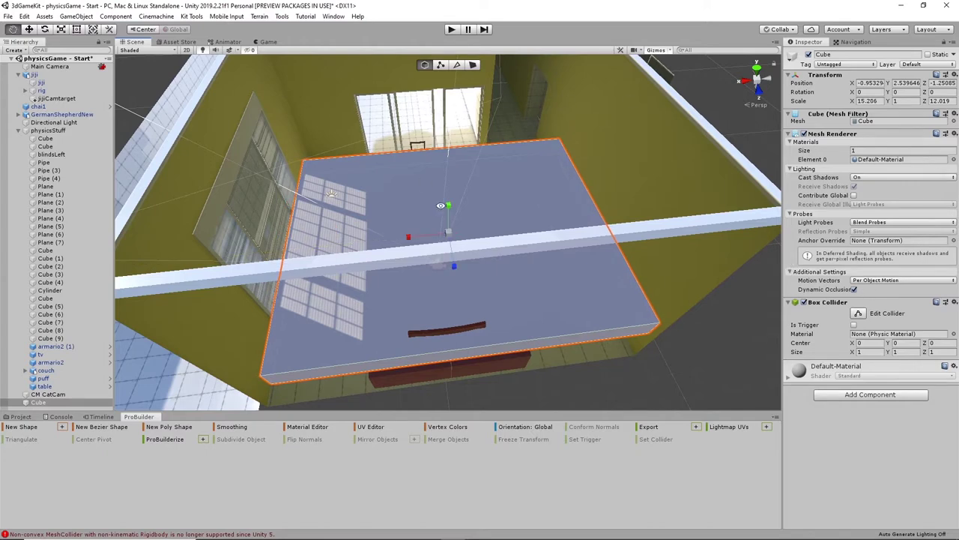
- Fit the cube's footprint to the room at about 16 by 15.48 in X and Z scale, positioned at X -0.6, Z -3.16
left_click_drag(465, 206, 511, 119, "alt")
key("r")
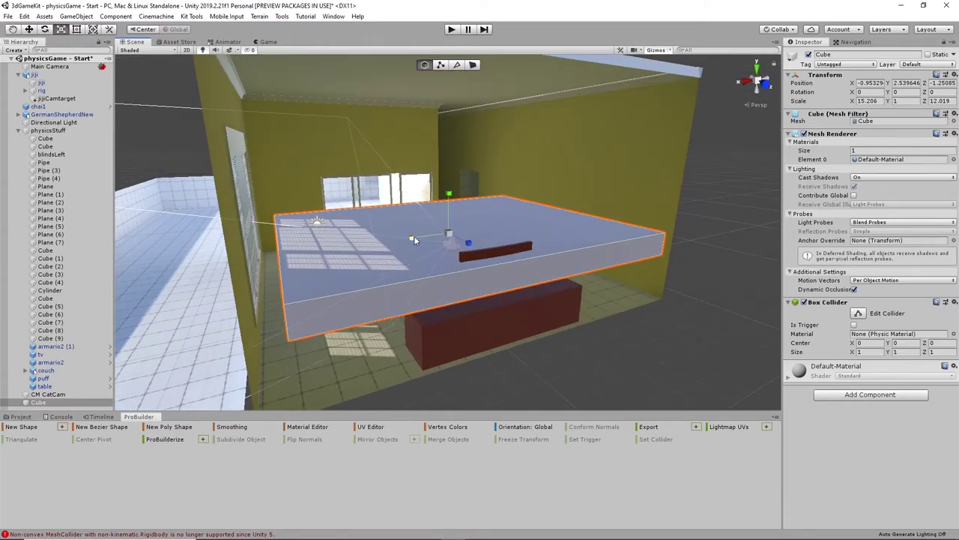
left_click_drag(415, 240, 490, 196)
key("w")
left_click_drag(352, 236, 361, 256)
key("r")
key("w")
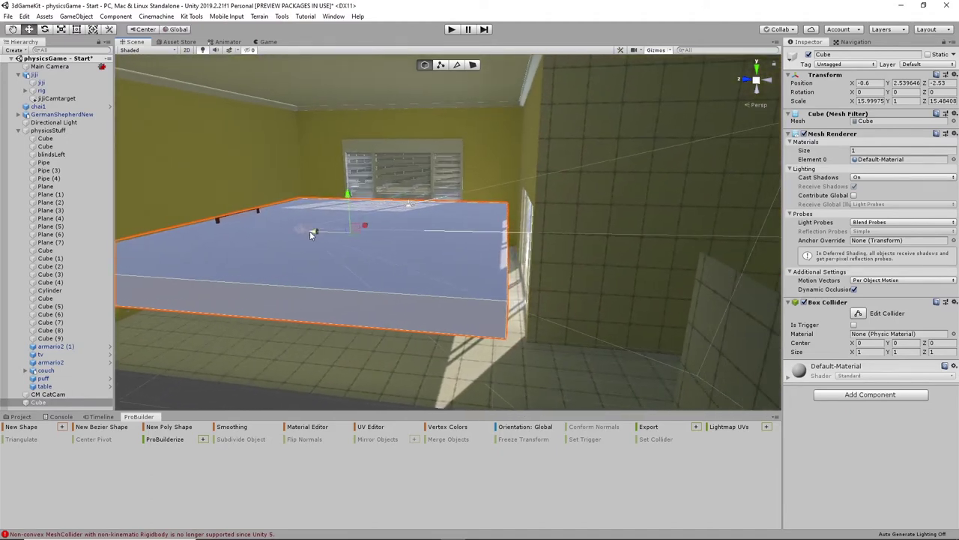
left_click_drag(310, 232, 327, 235)
left_click_drag(449, 249, 604, 246, "alt")
middle_click_drag(604, 245, 582, 165)
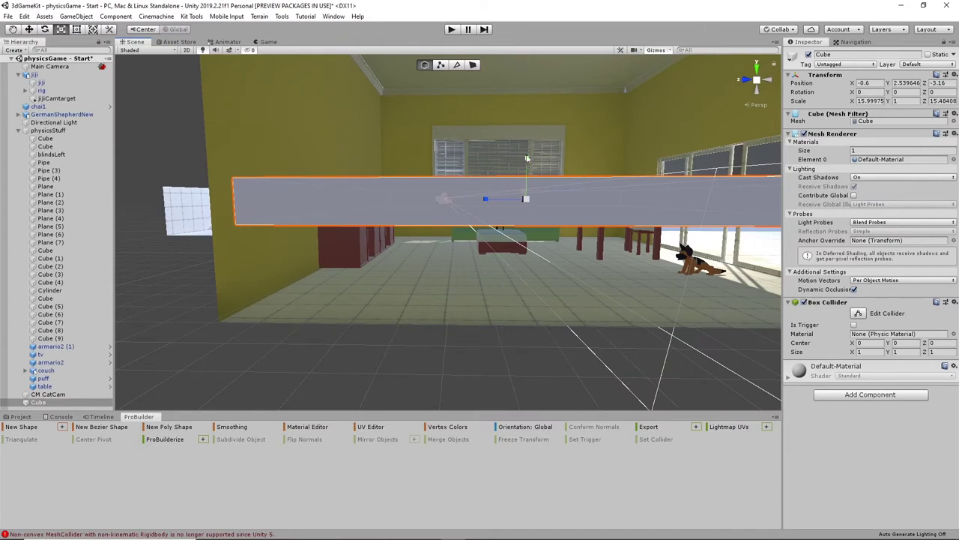
- Stretch the cube vertically to a Y scale of about 9.36 and raise it to Y position 4.16
left_click_drag(527, 159, 530, 15)
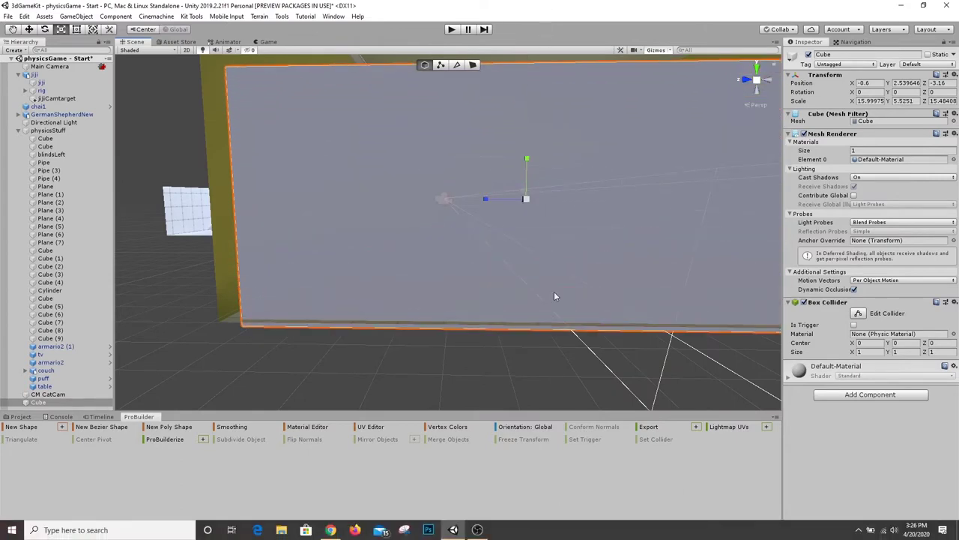
scroll(626, 208, "down", 5)
left_click_drag(604, 216, 581, 254, "alt")
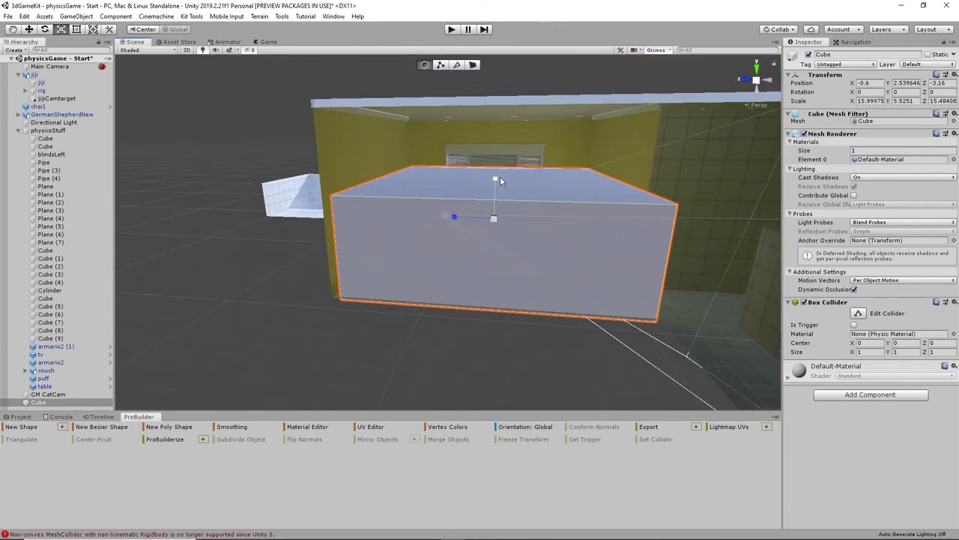
left_click_drag(500, 181, 496, 158)
key("w")
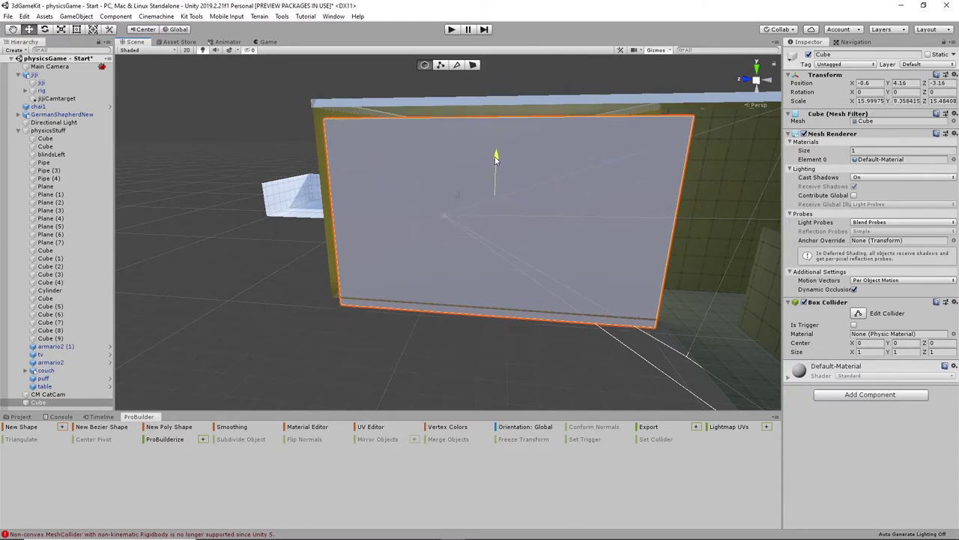
- Disable the cube's Mesh Renderer and rename the object cameravolume1
left_click_drag(552, 212, 547, 270, "alt")
left_click(804, 134)
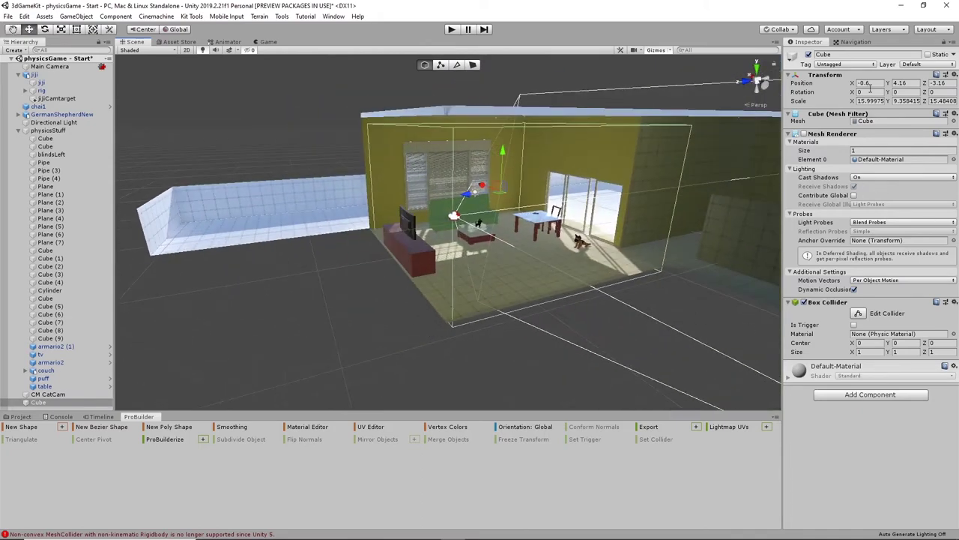
left_click(863, 58)
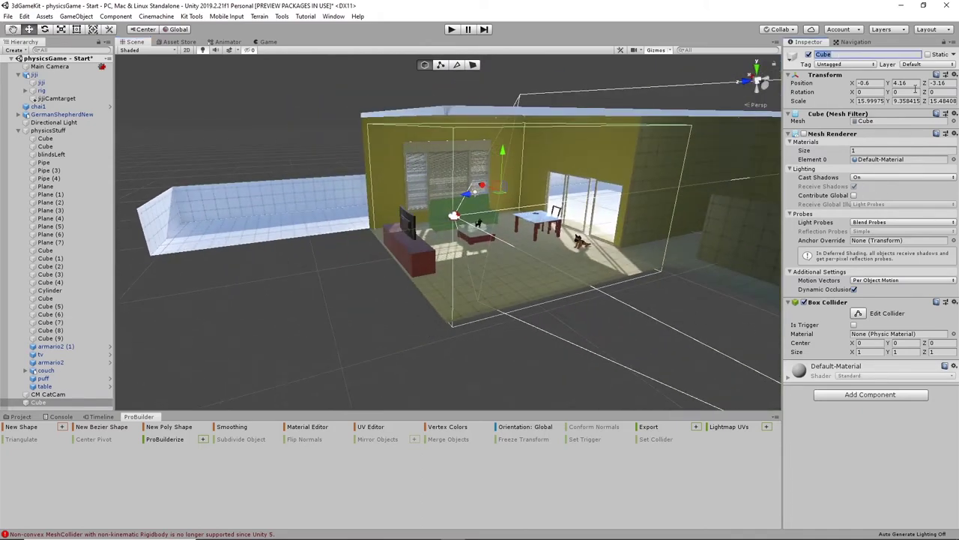
type("cameravolume1")
- Set cameravolume1 as the bounding volume of CM CatCam's Cinemachine Confiner with about 0.37 damping, and start a play test
left_click(47, 395)
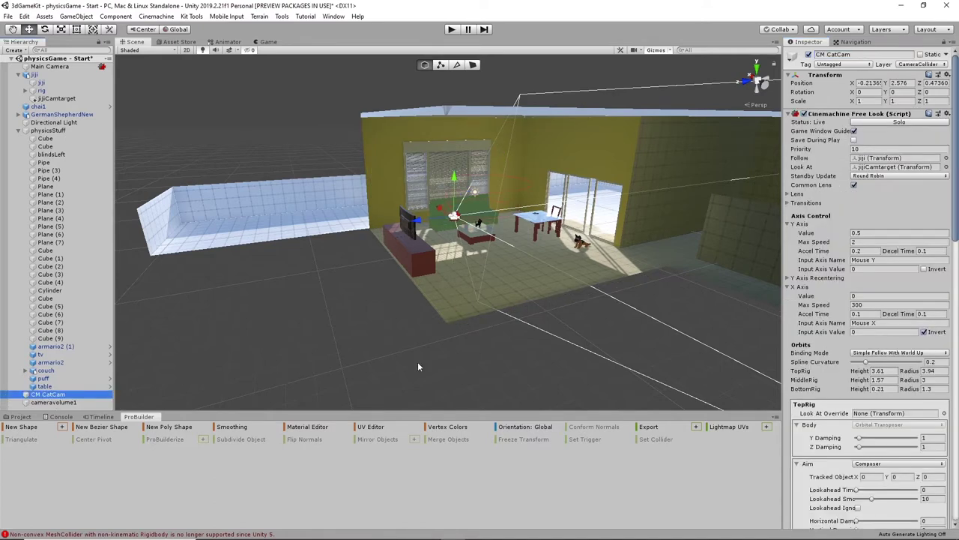
scroll(859, 425, "down", 15)
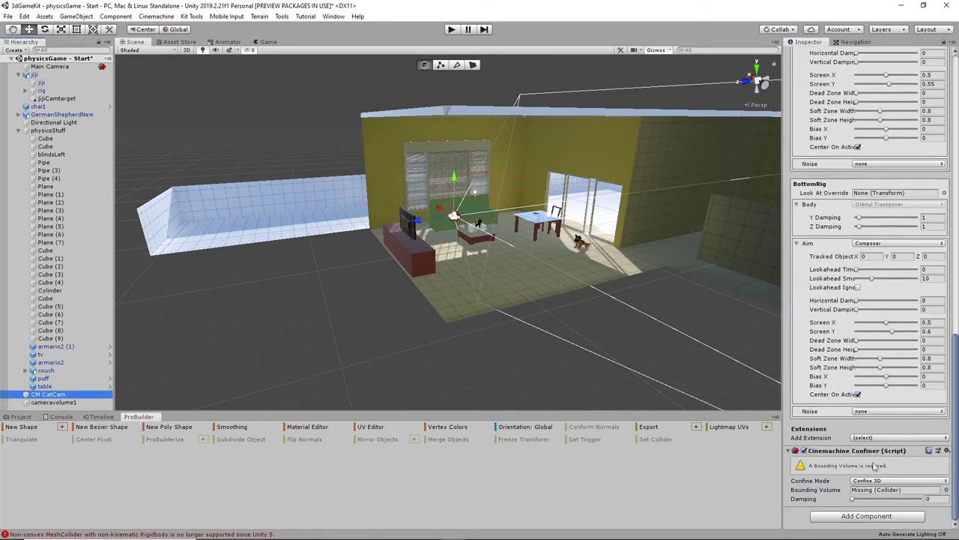
left_click(947, 489)
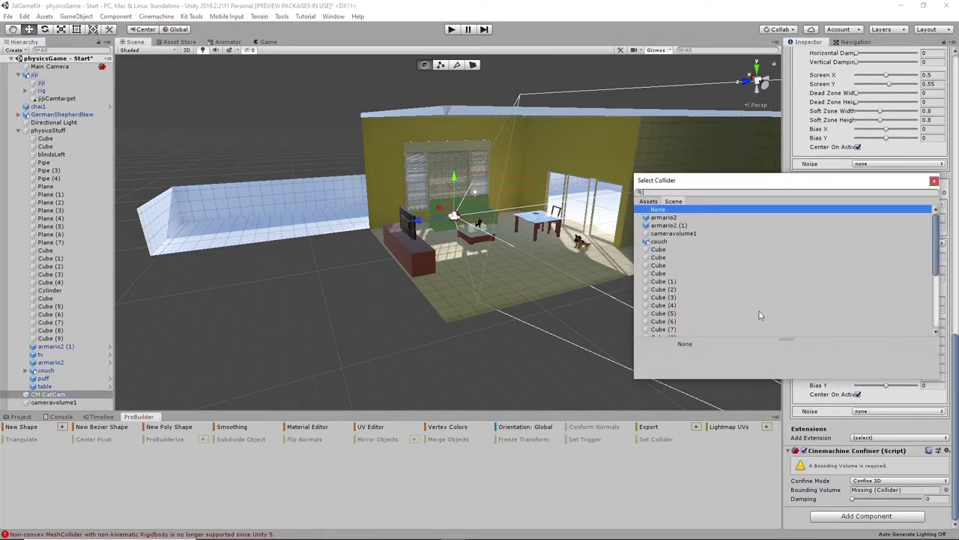
left_click(675, 233)
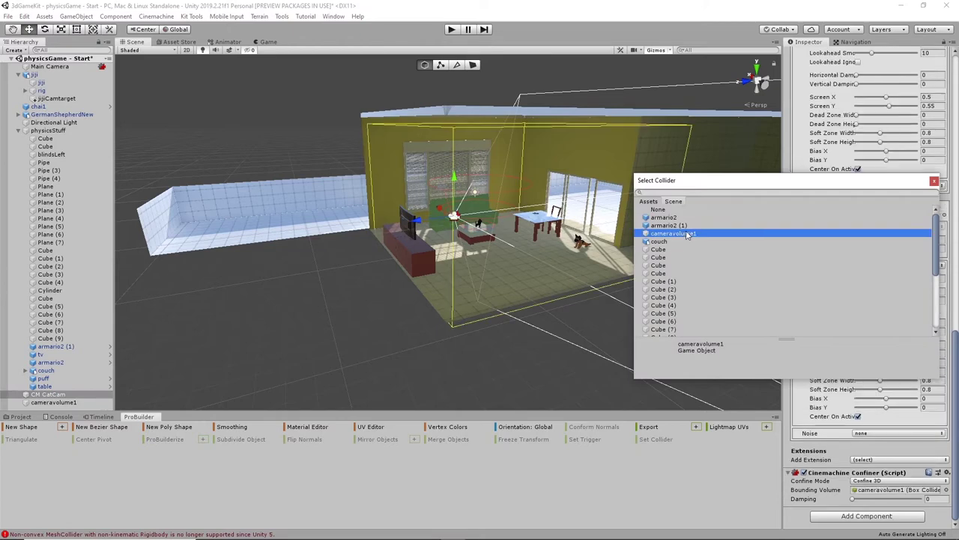
left_click(934, 182)
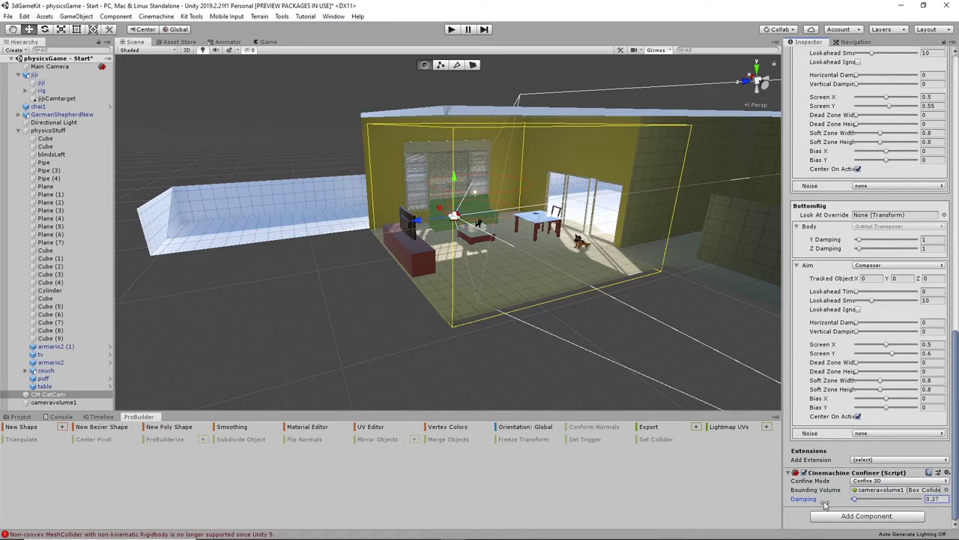
left_click(451, 30)
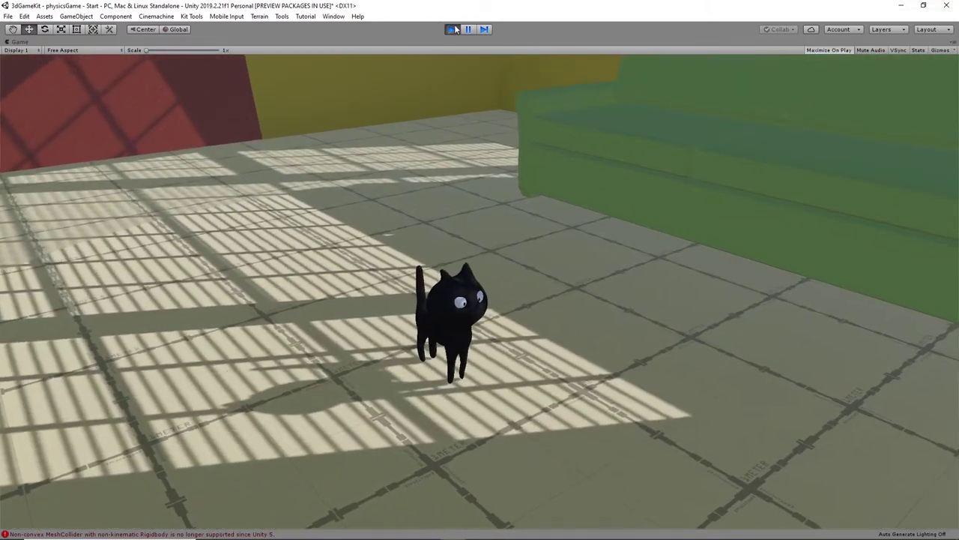
- Stop the play test and assign cameravolume1 to the CameraCollider layer
left_click(453, 30)
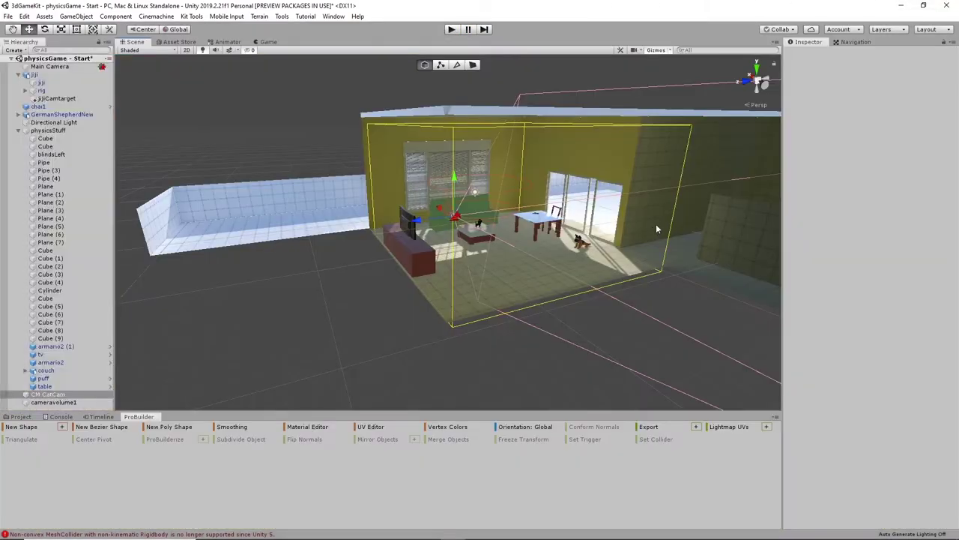
scroll(874, 156, "up", 3)
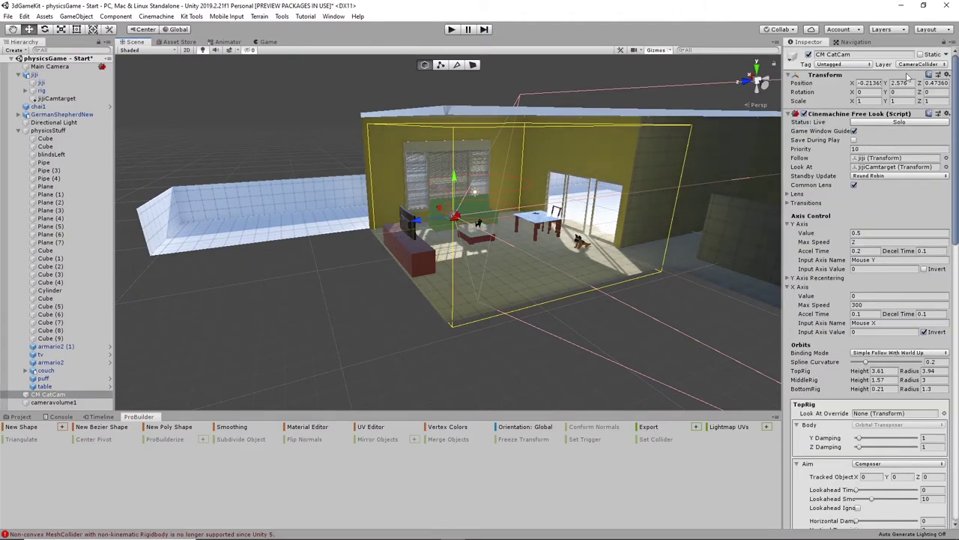
left_click(66, 402)
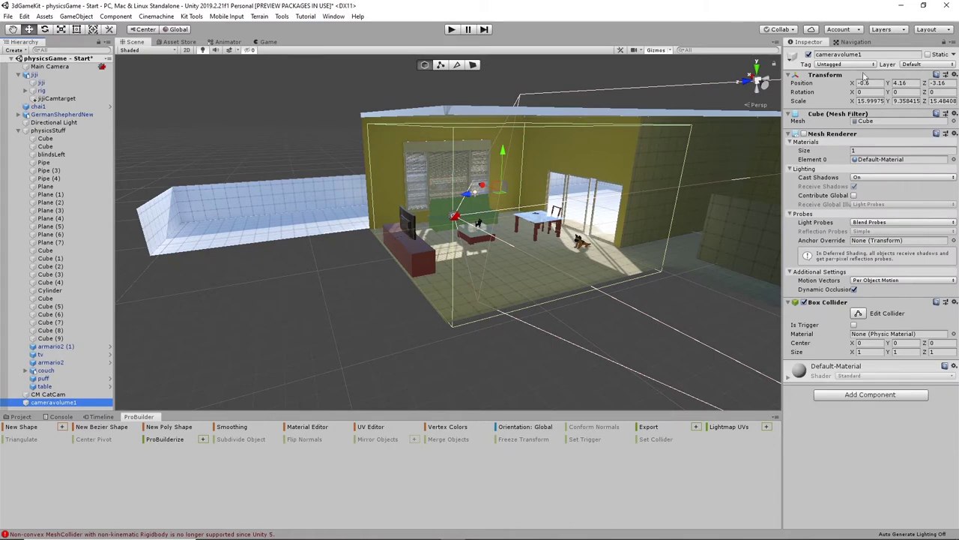
left_click(928, 66)
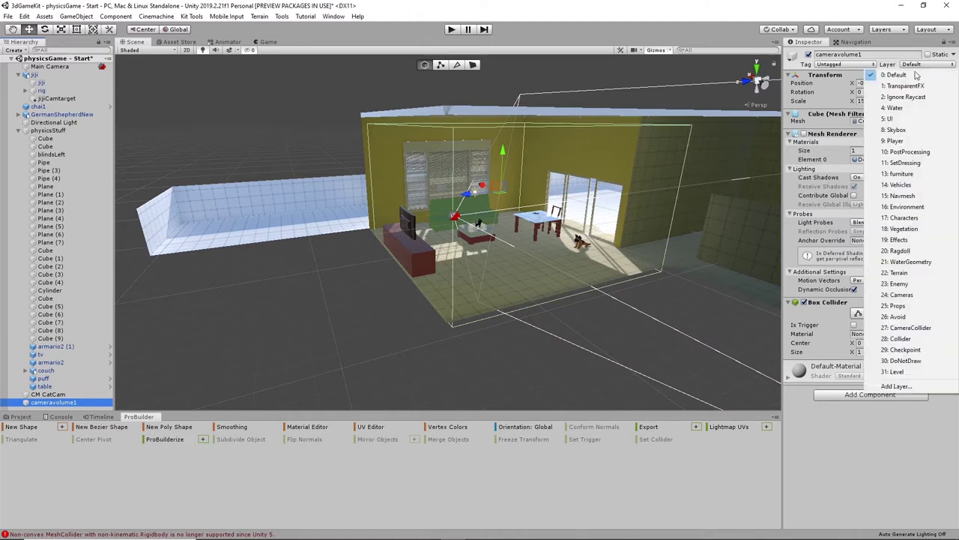
left_click(910, 328)
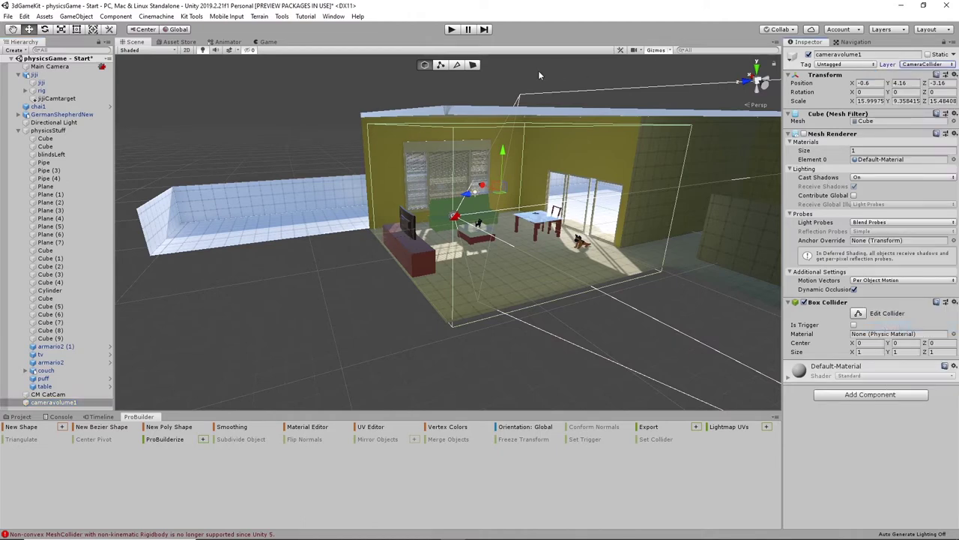
- Play-test the camera confinement by walking the cat into the room's corner and looking around, then end the test
left_click(452, 30)
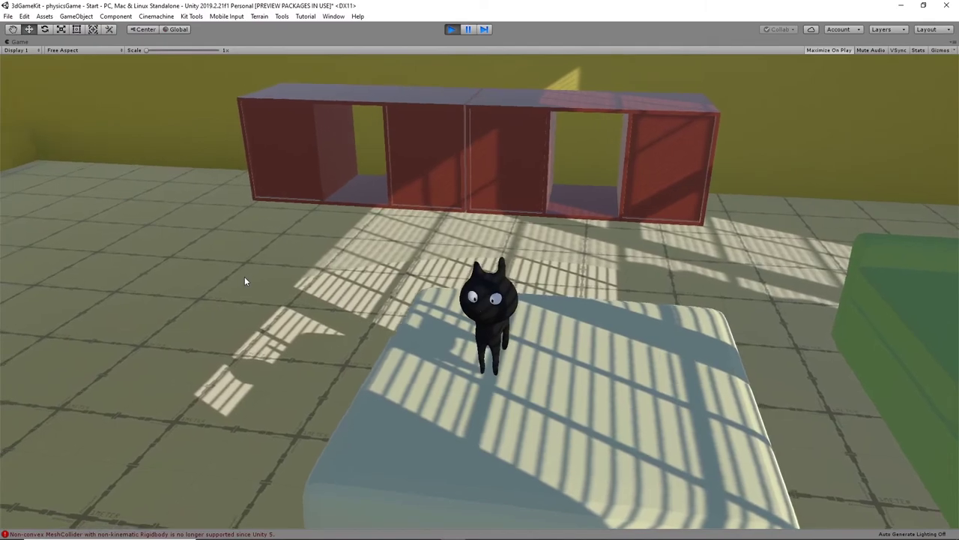
key("w")
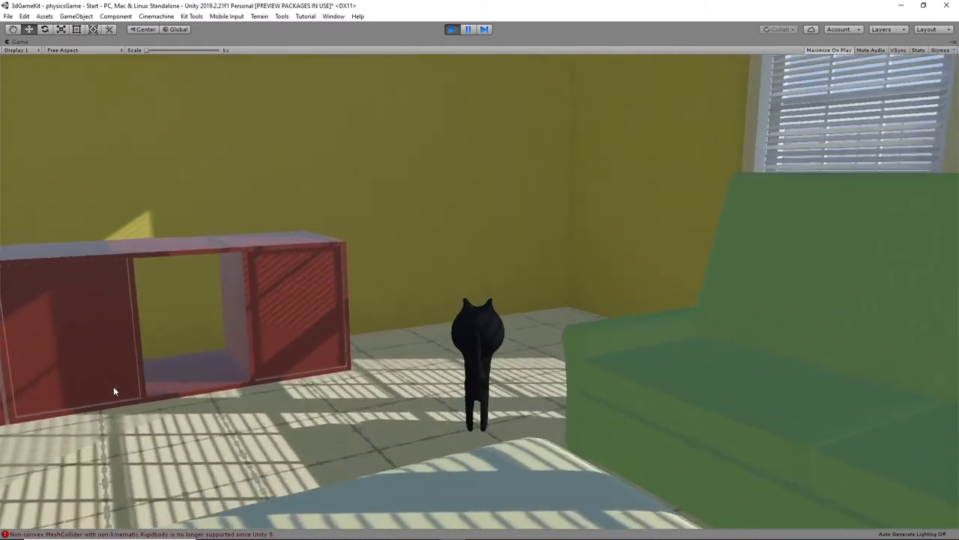
key("w")
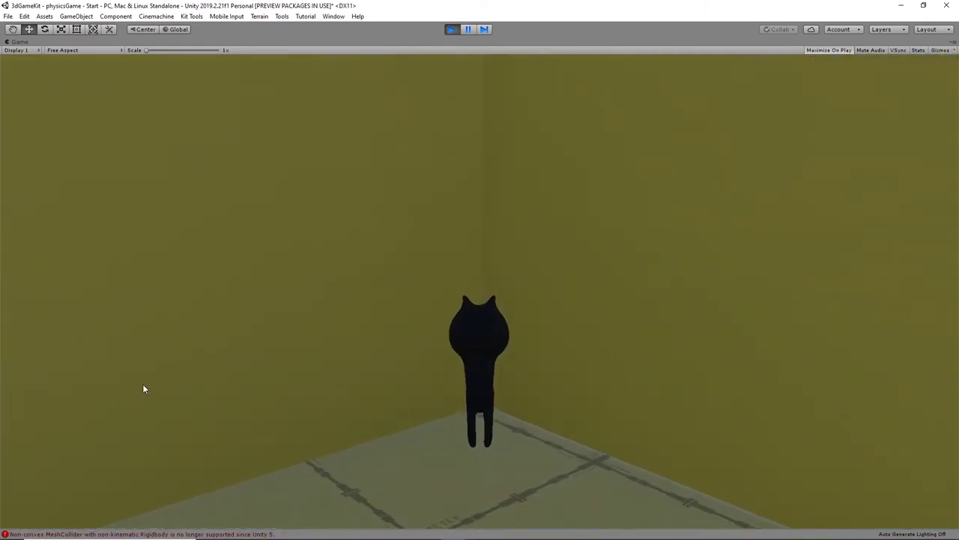
key("a")
key("s")
key("d")
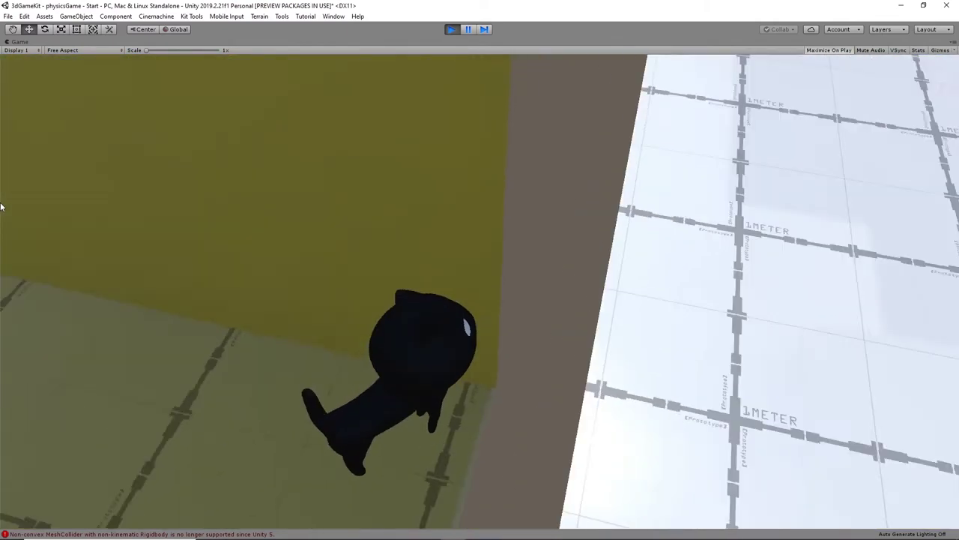
key("w")
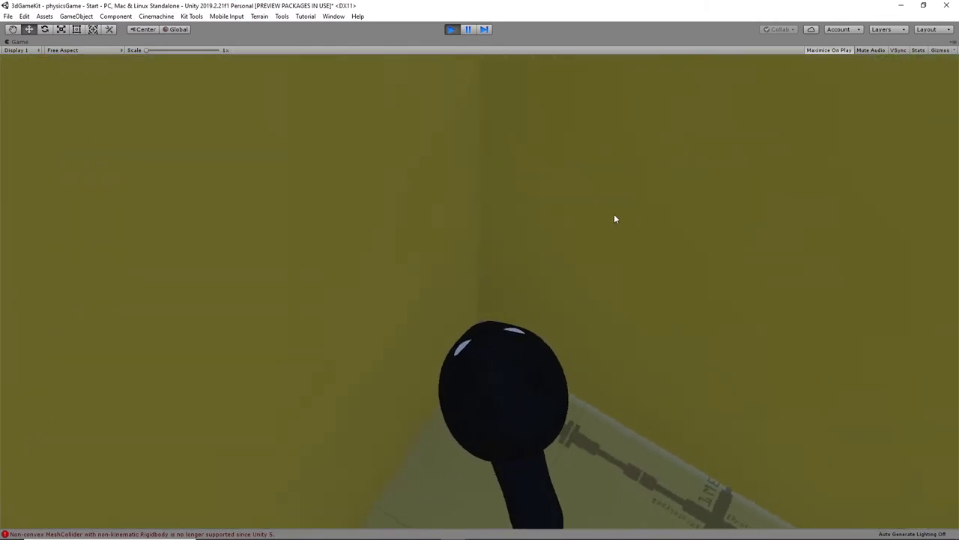
key("w")
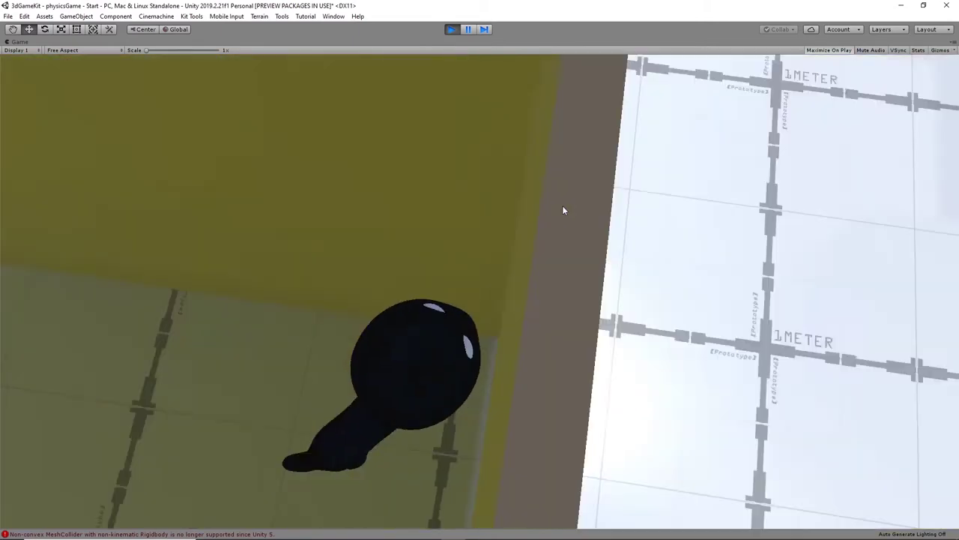
key("w")
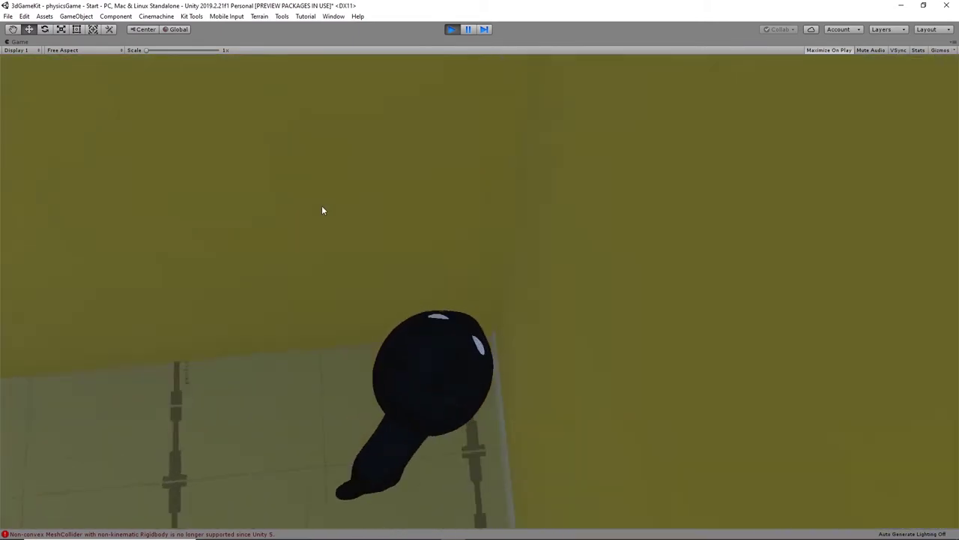
key("w")
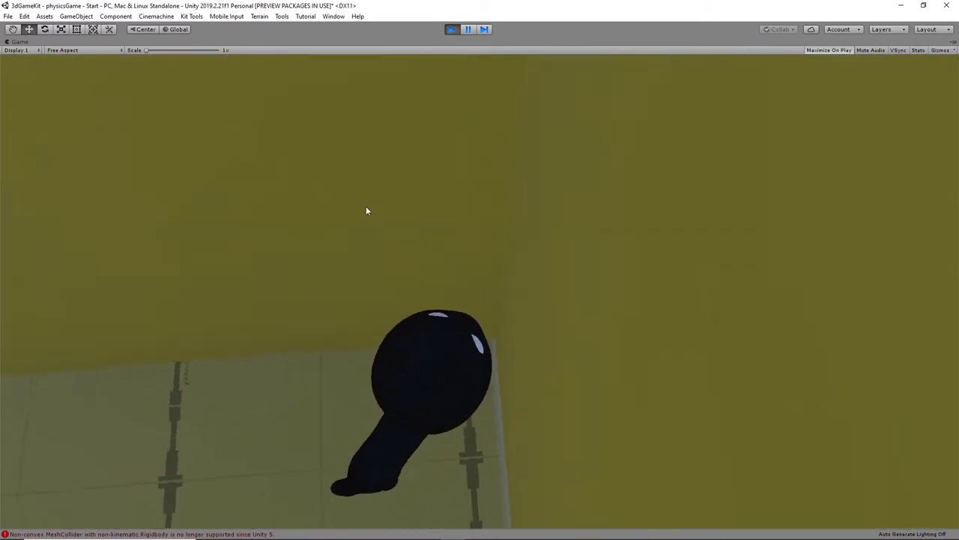
key("w")
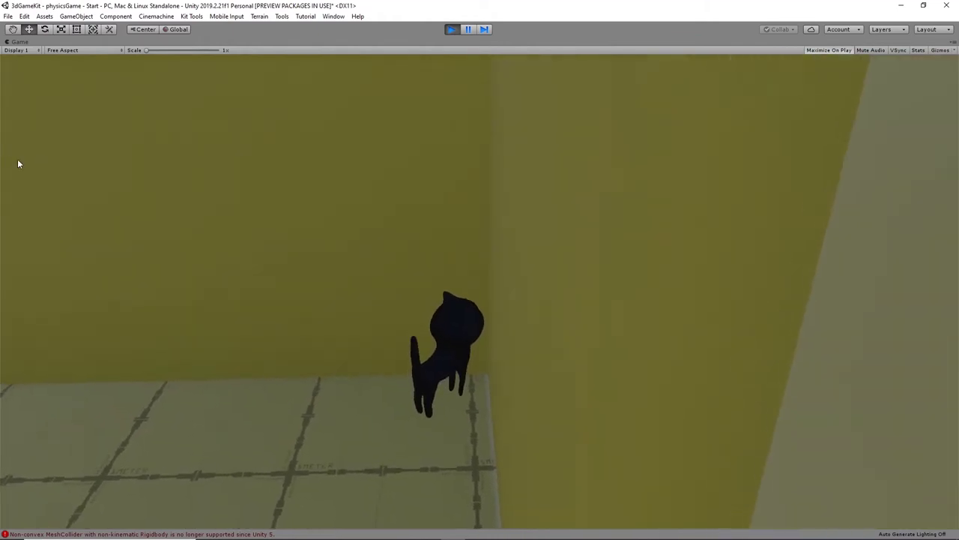
key("w")
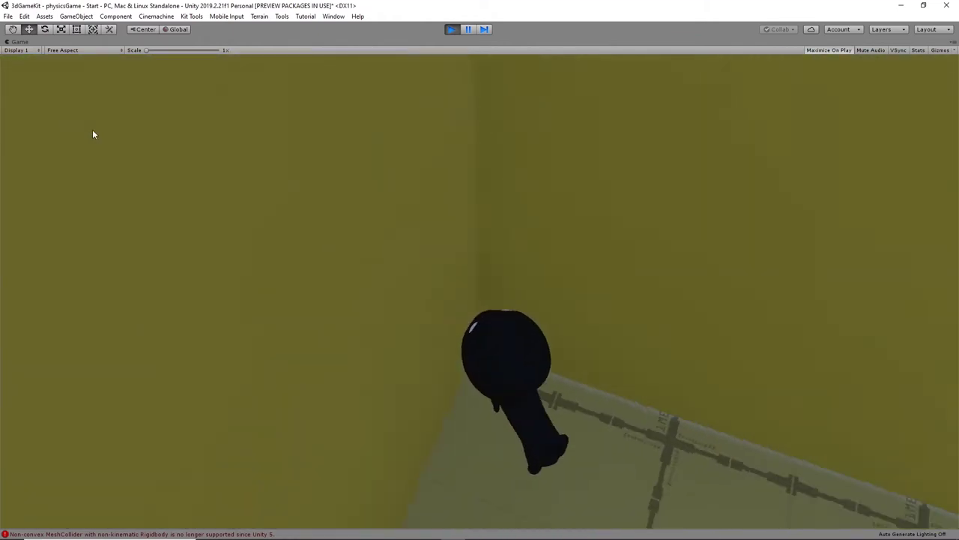
key("ctrl+p")
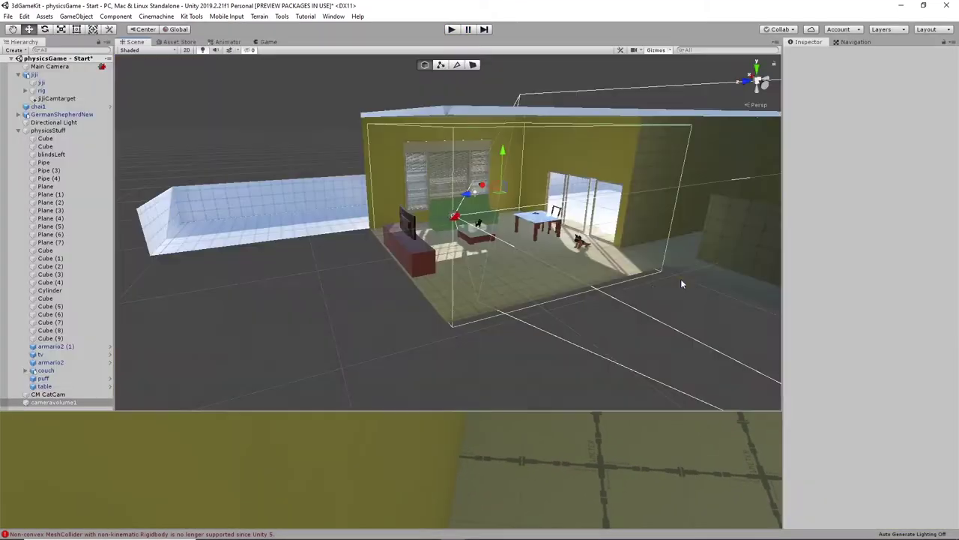
- Shrink cameravolume1 inside the room walls to about 15.04 in X scale and 14.71 in Z scale
left_click_drag(458, 253, 503, 199, "alt")
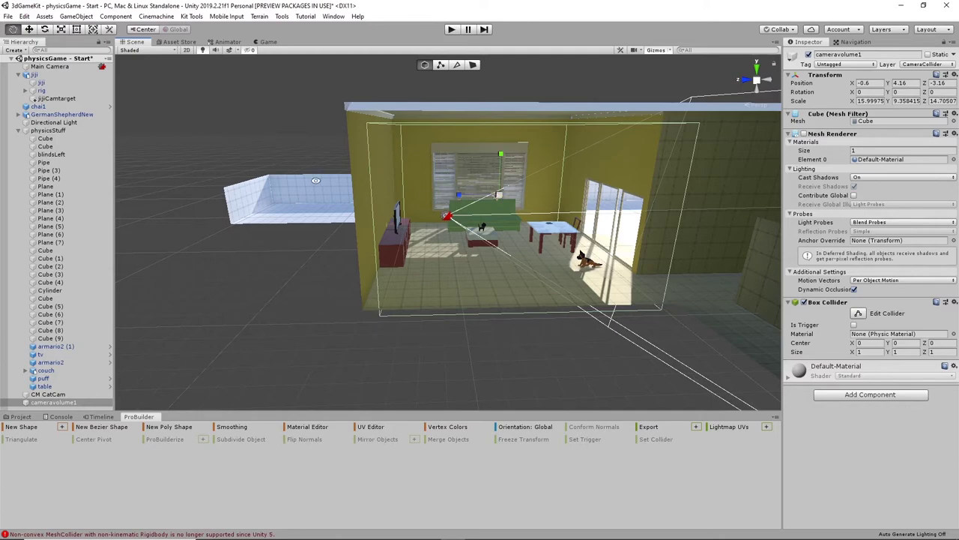
left_click_drag(316, 180, 542, 188, "alt")
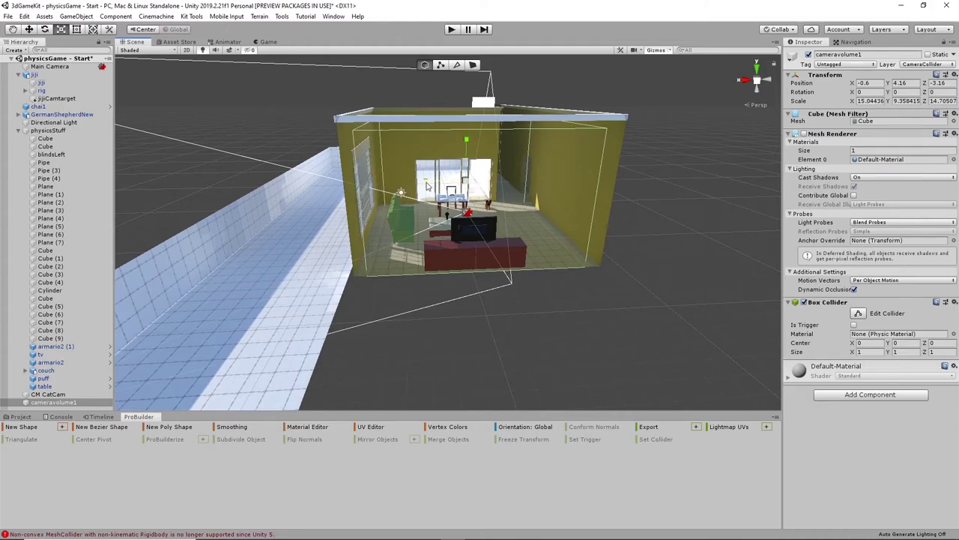
left_click_drag(427, 186, 104, 203, "alt")
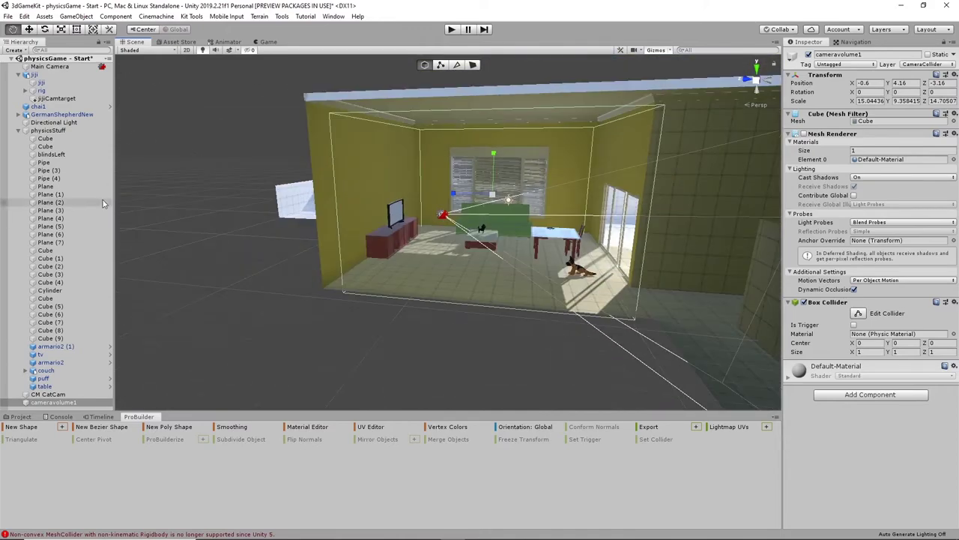
- Enable the TV's Mesh Collider and make it convex
mouse_move(396, 215)
left_mouse_down("alt")
mouse_move(442, 214)
mouse_move(395, 215)
left_mouse_up("alt")
left_click(396, 216)
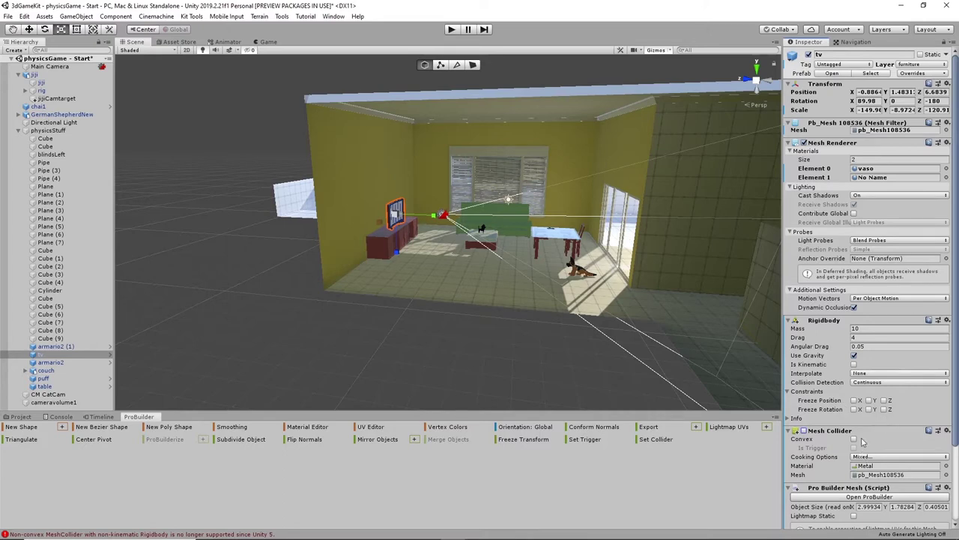
scroll(862, 443, "down", 3)
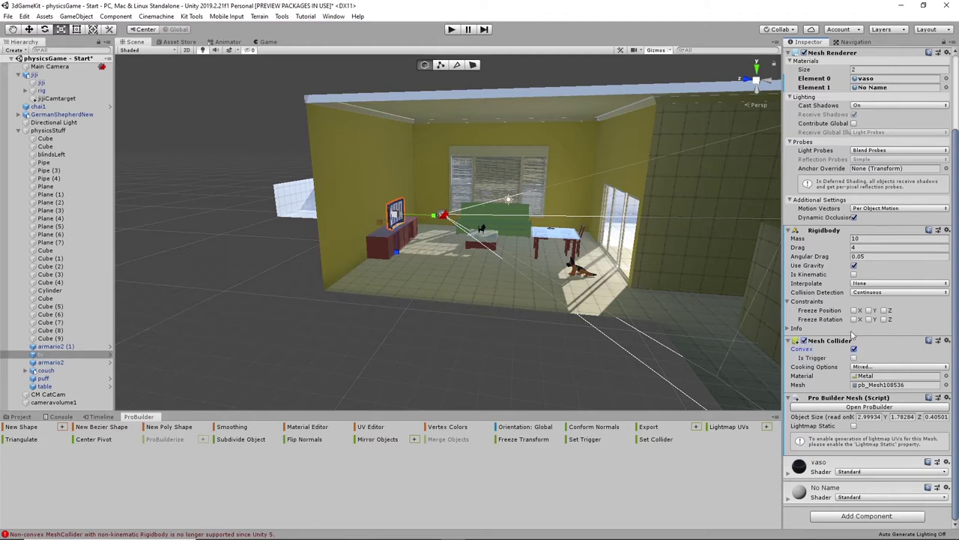
scroll(852, 335, "up", 3)
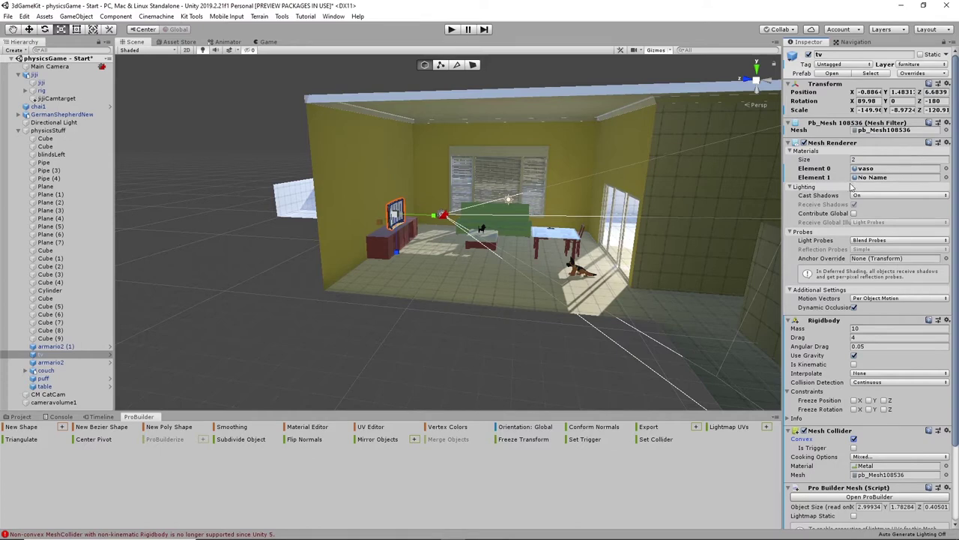
- Assign the TV to the Environment layer and compare it with the layer of the cabinet beneath it
left_click(919, 64)
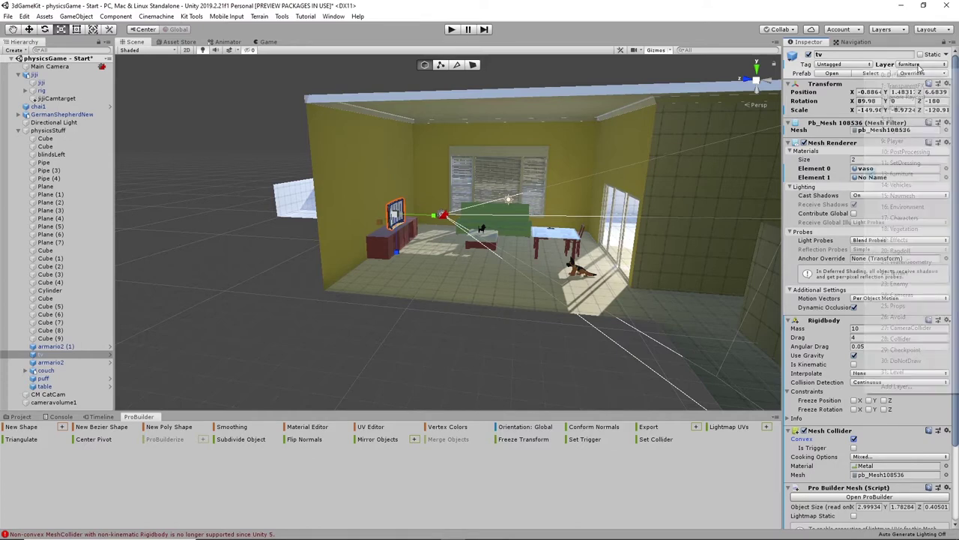
left_click(911, 207)
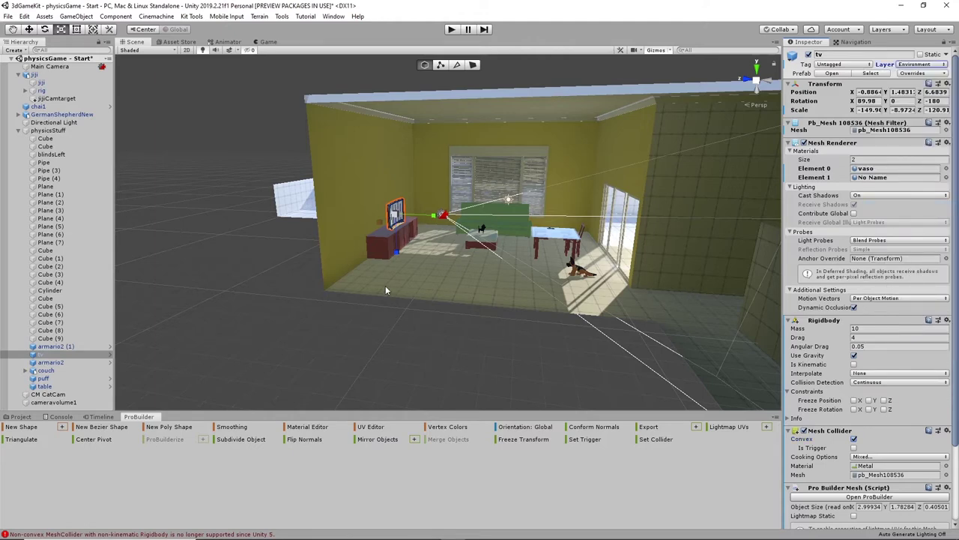
left_click(379, 245)
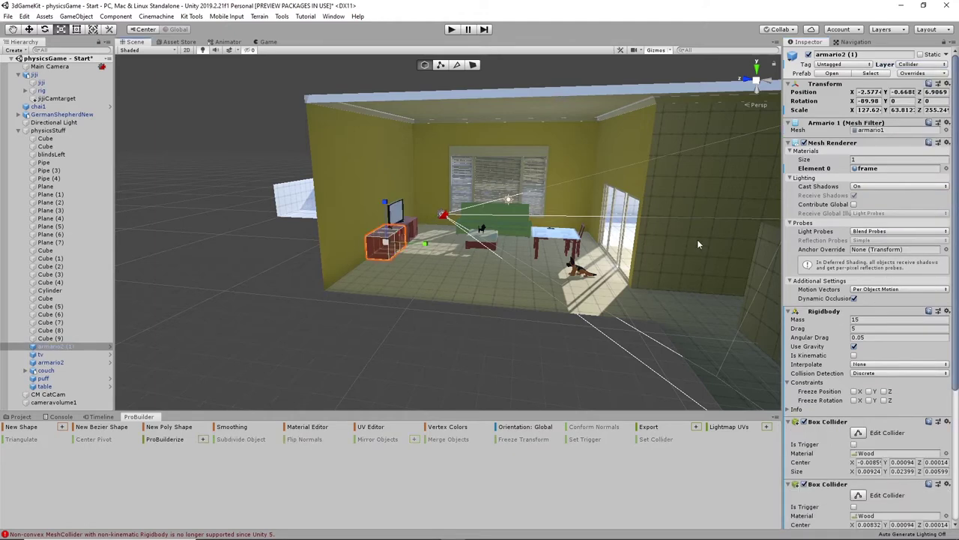
left_click(401, 209)
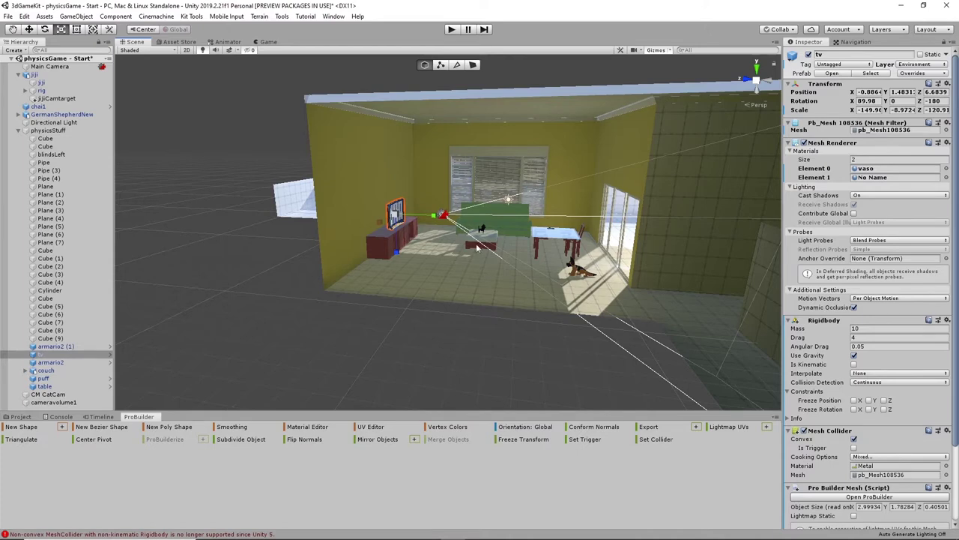
- Start a play-test and jump the cat from the puff onto the TV, then bring it back down to the floor
left_click(452, 29)
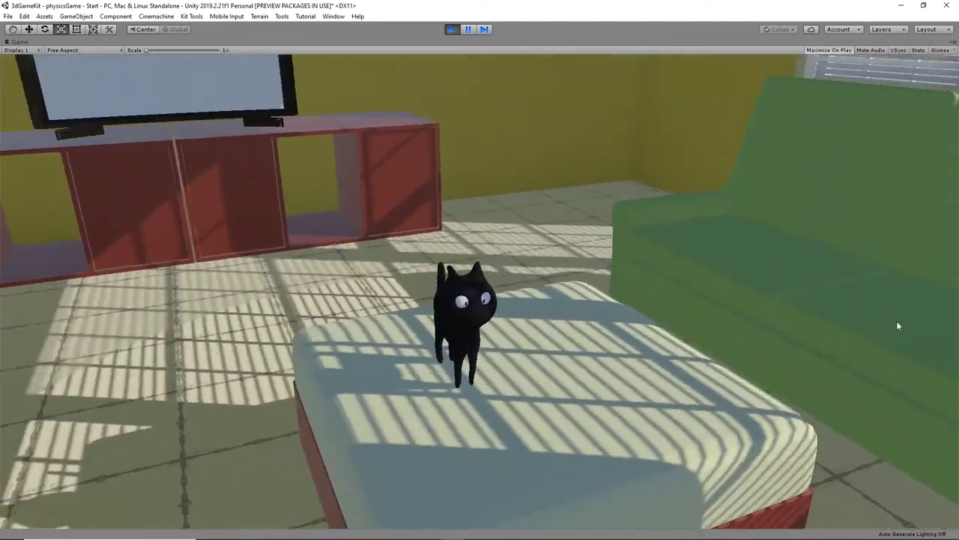
key("space")
key("w")
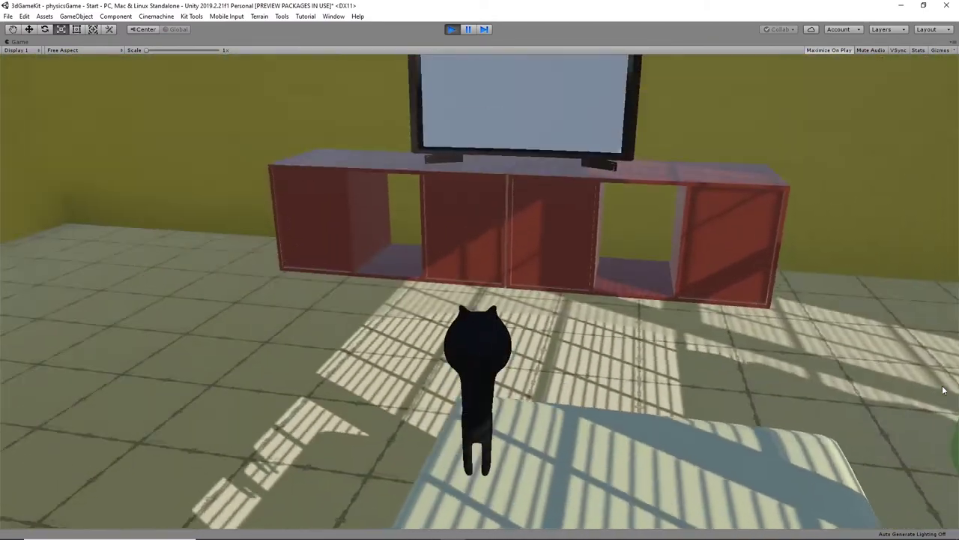
key("w")
key("space")
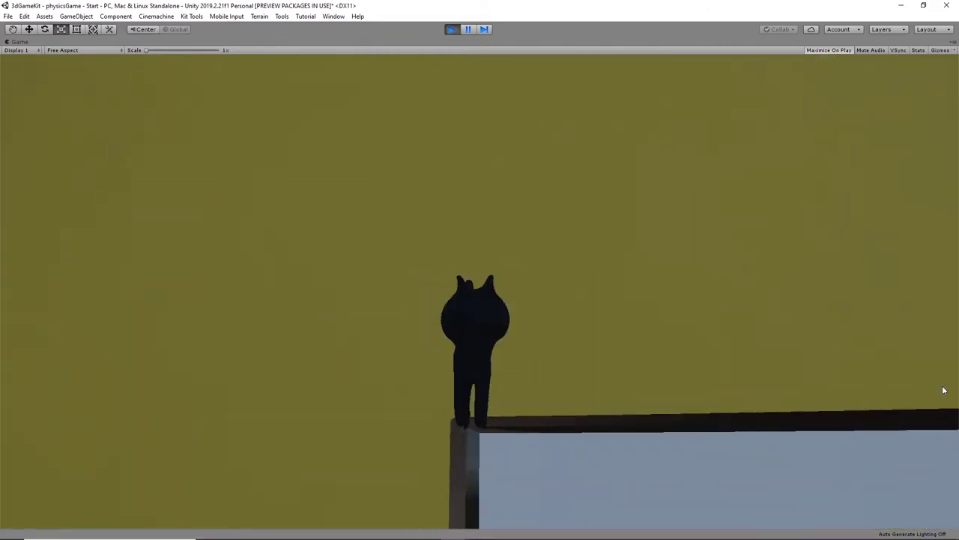
key("s")
key("w")
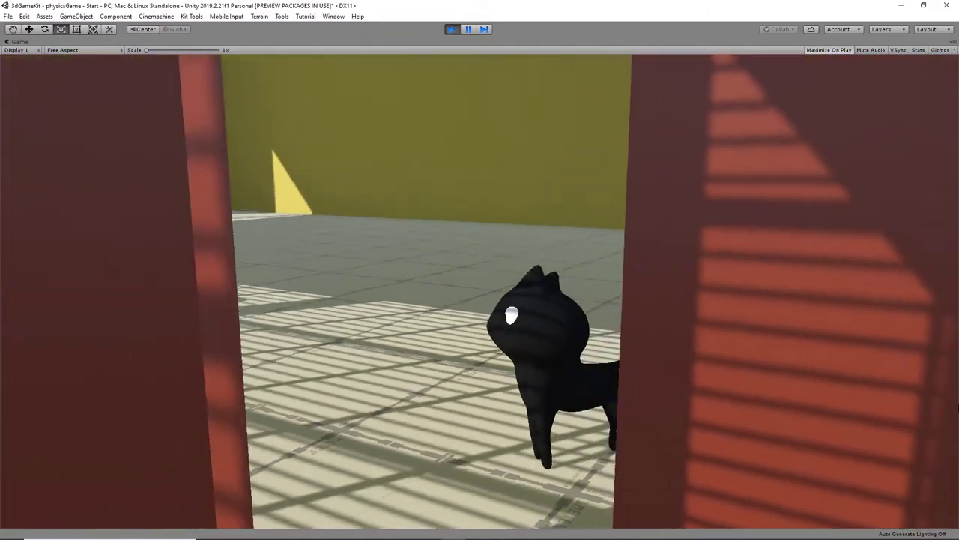
key("w")
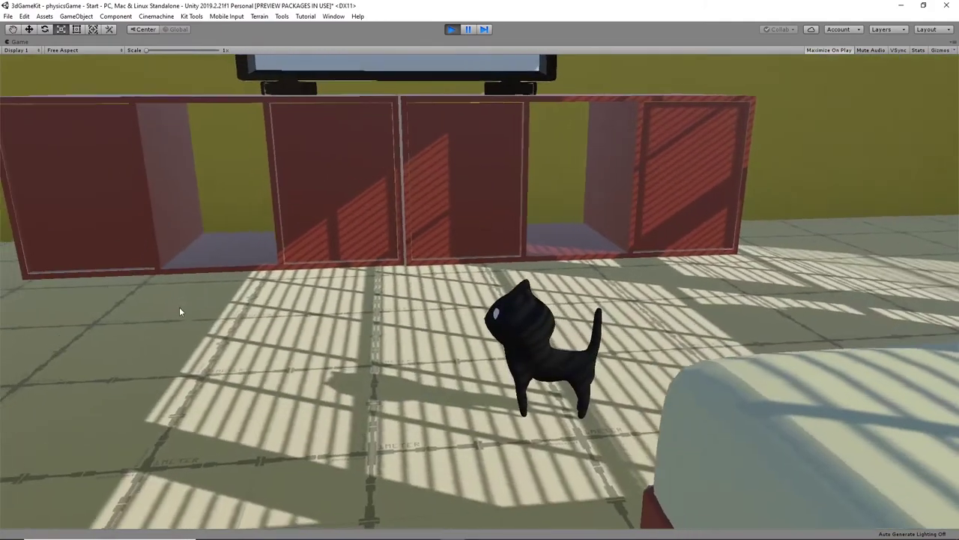
- Jump the cat onto the cabinet and walk it along the top into the TV to test the TV's collider
key("w")
key("space")
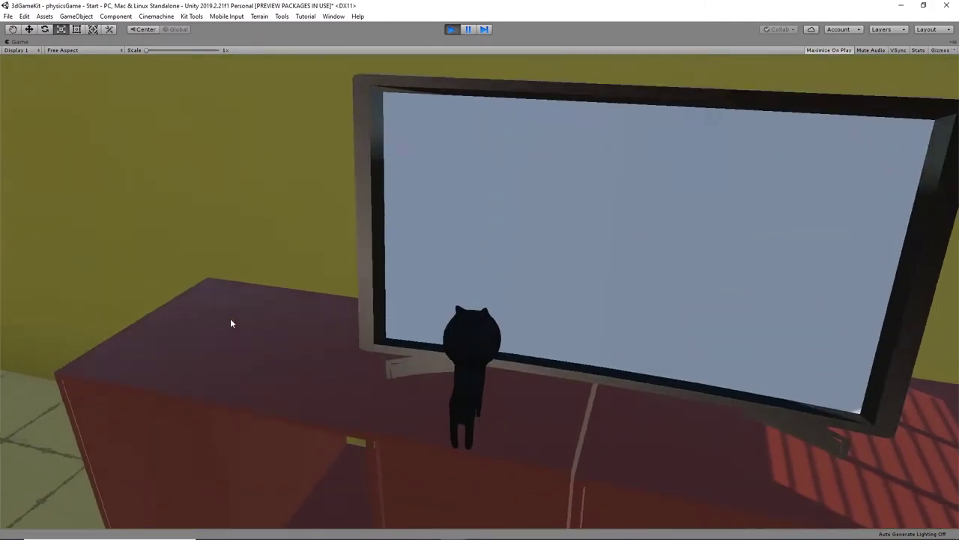
key("w")
key("a")
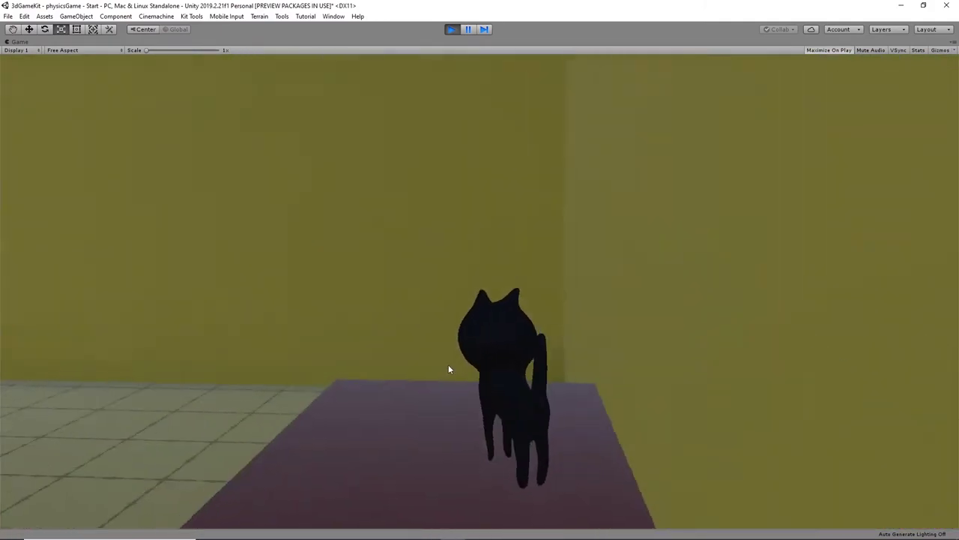
key("w")
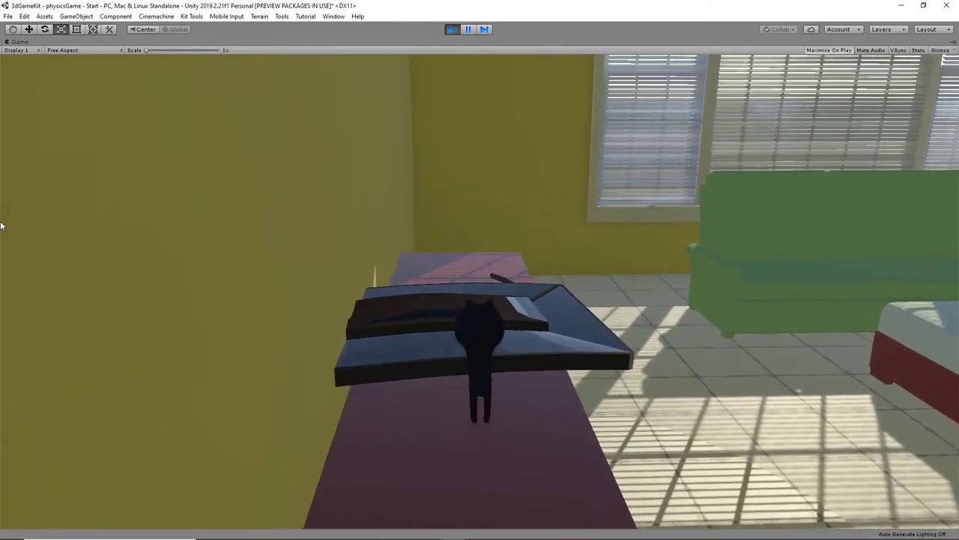
key("w")
key("d")
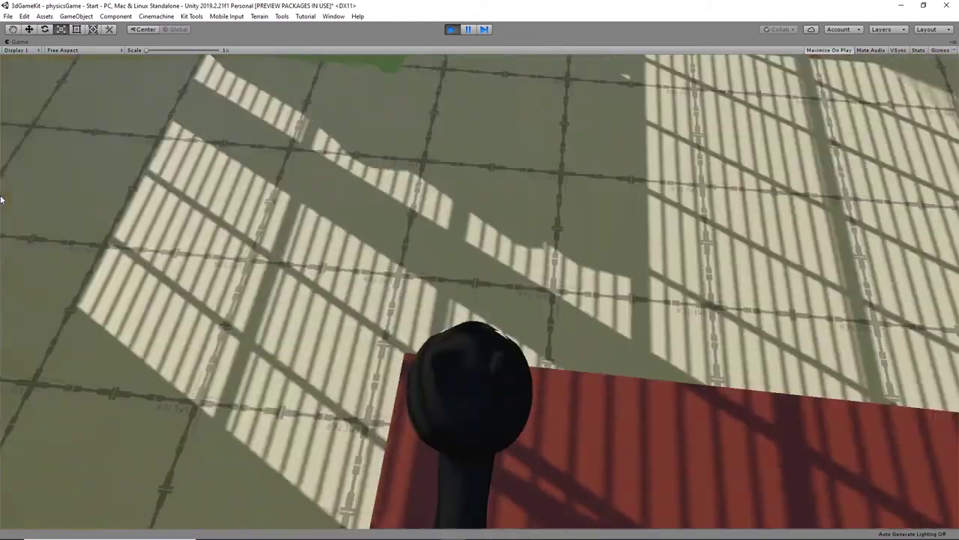
- Test the camera confinement by walking and jumping the cat in the room's corners and behind the couch
key("s")
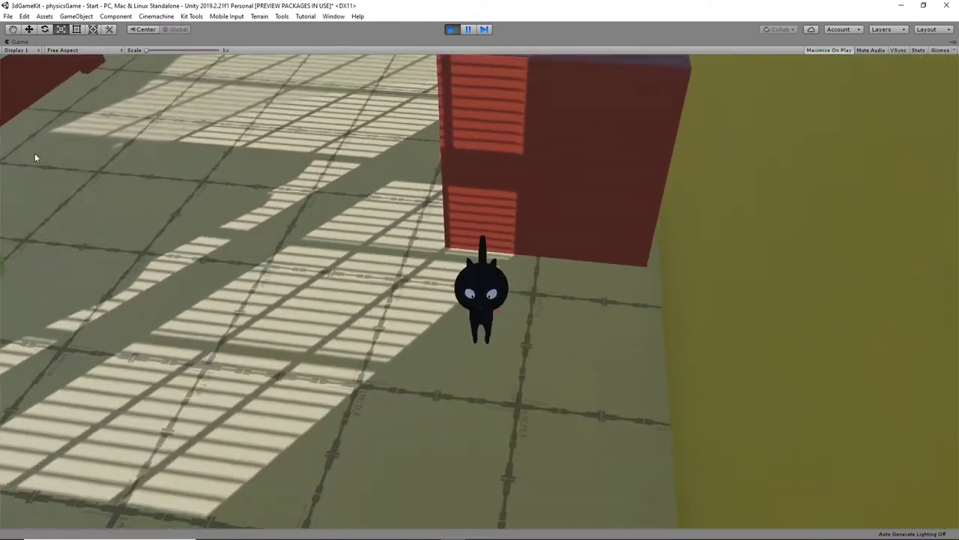
key("space")
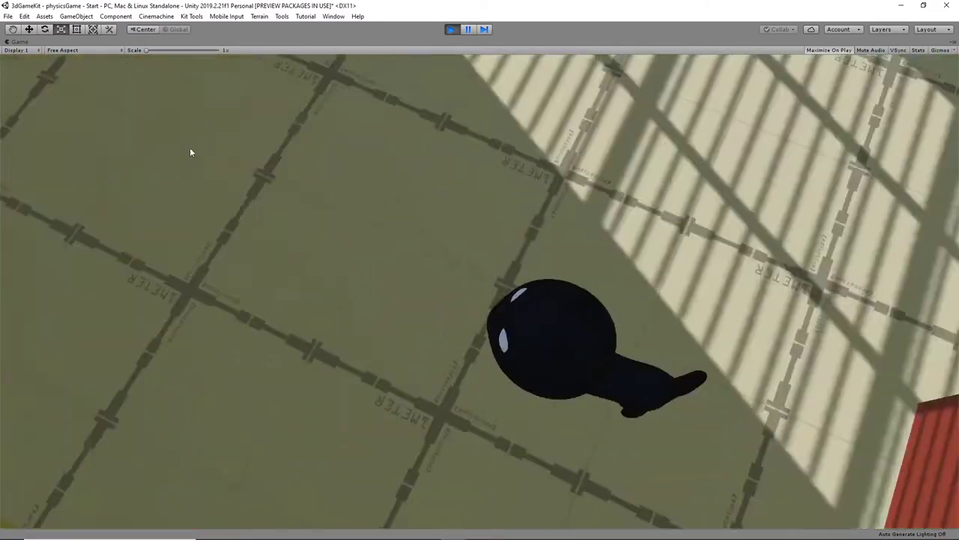
key("a")
key("w")
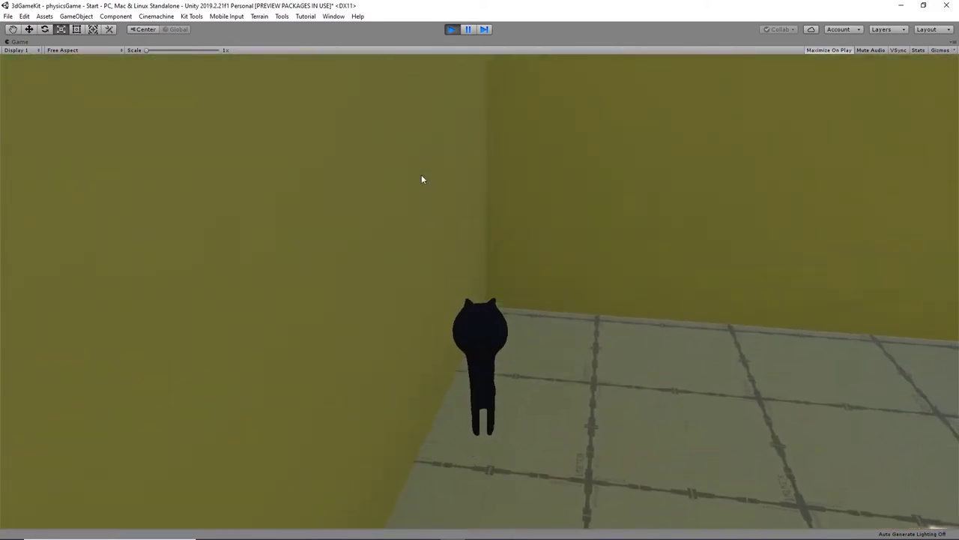
key("space")
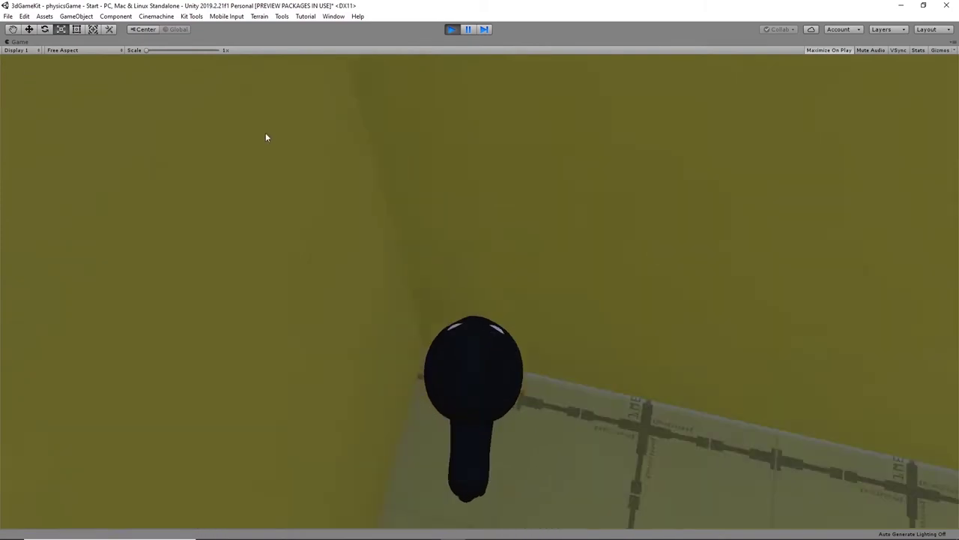
key("space")
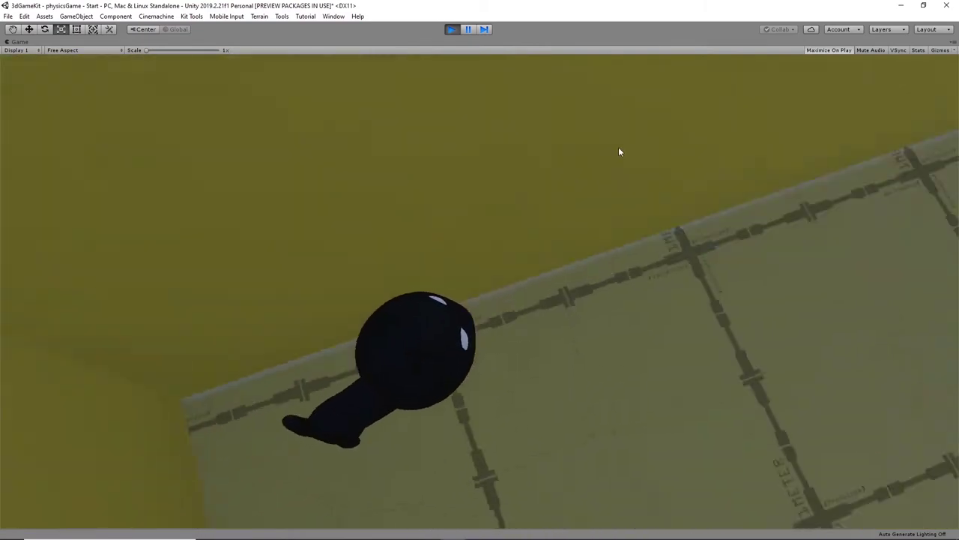
key("w")
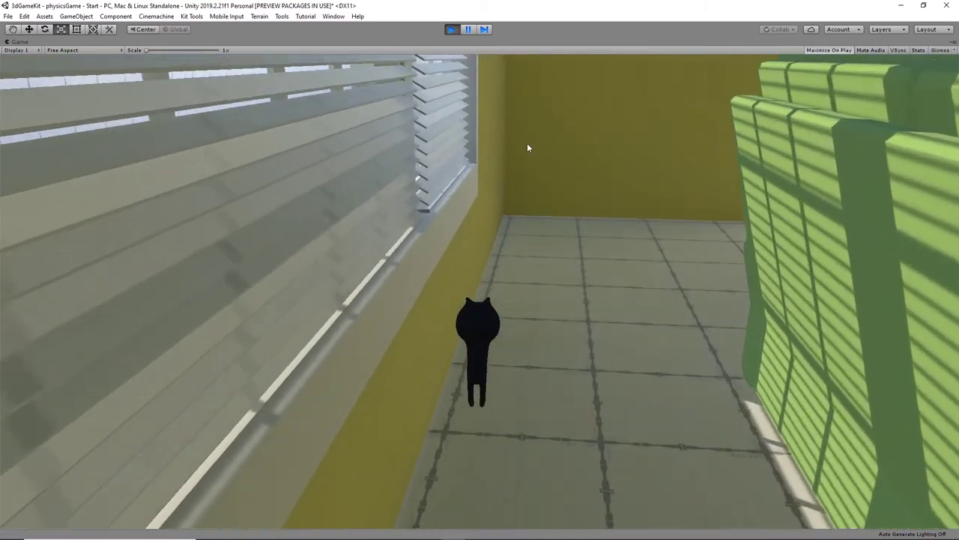
key("w")
key("space")
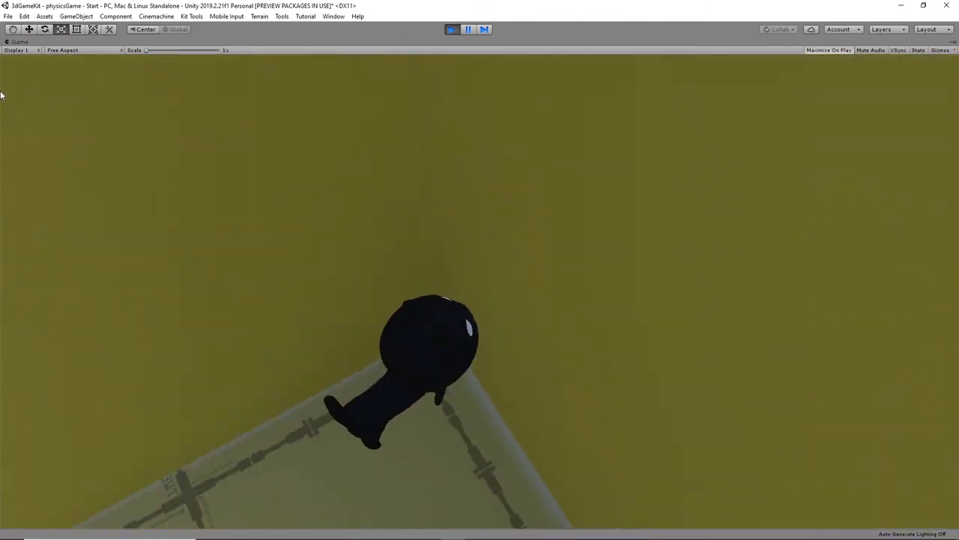
- Check the camera while walking the cat beside the glass doors, past the dog and along the opposite wall
key("w")
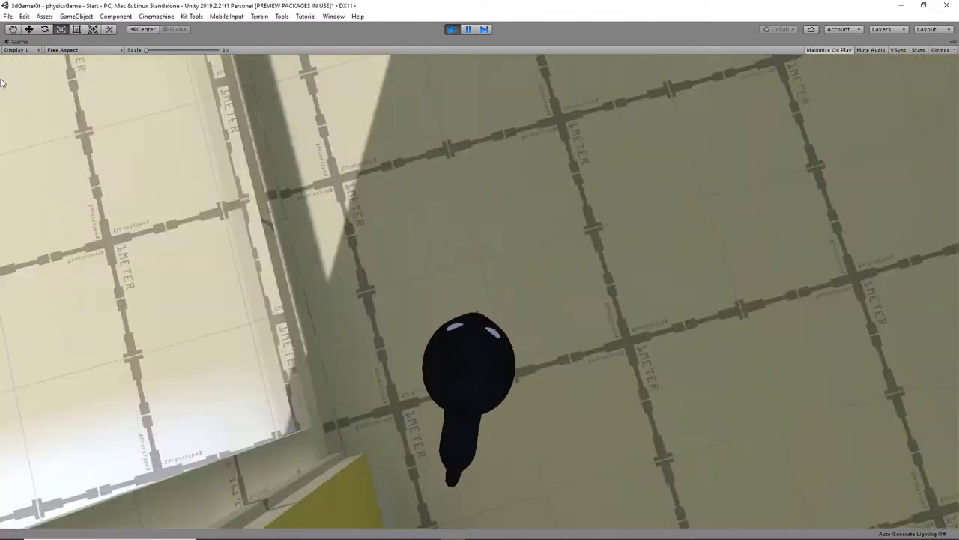
key("w")
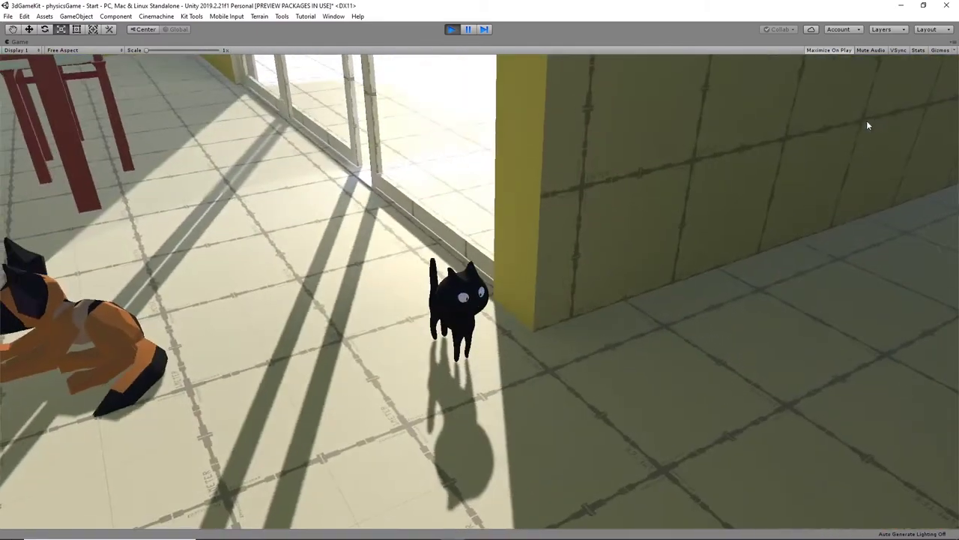
key("a")
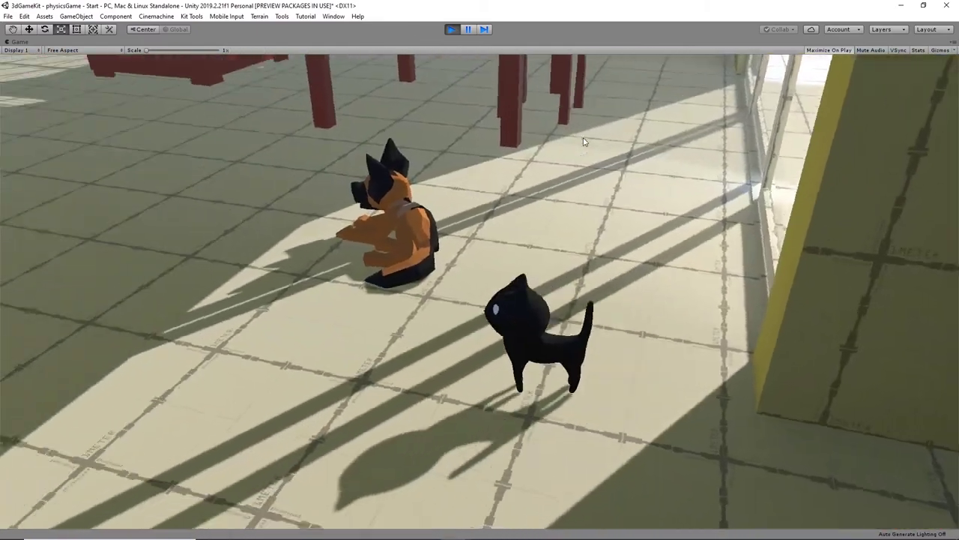
key("w")
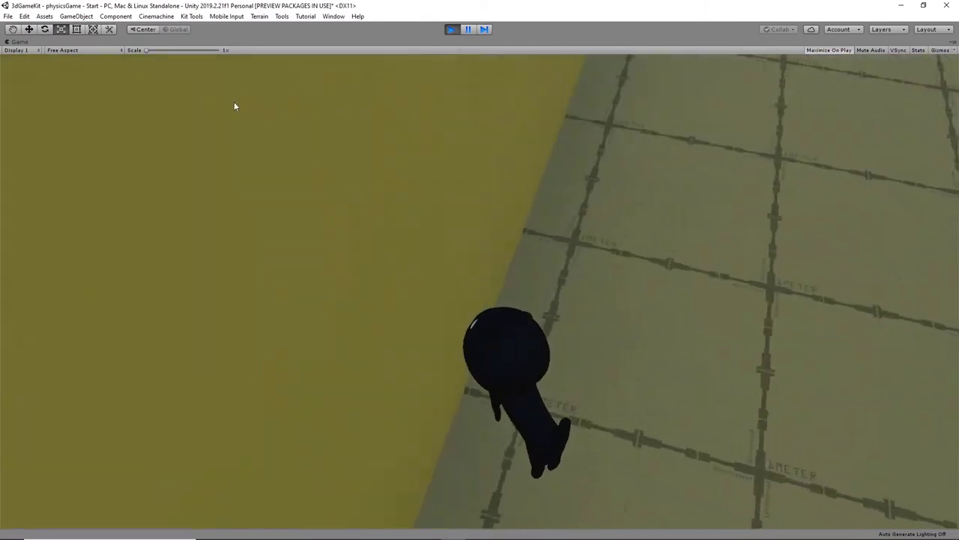
key("d")
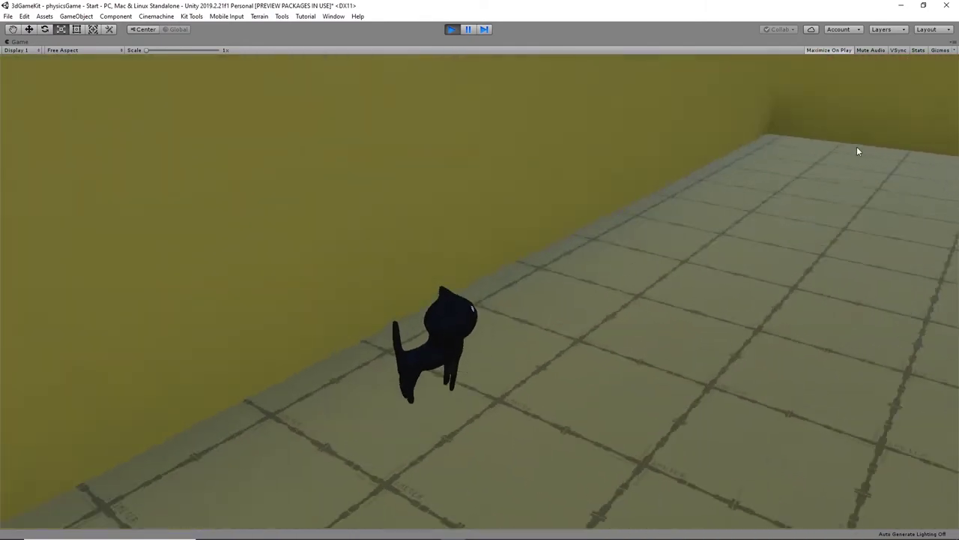
key("w")
key("w")
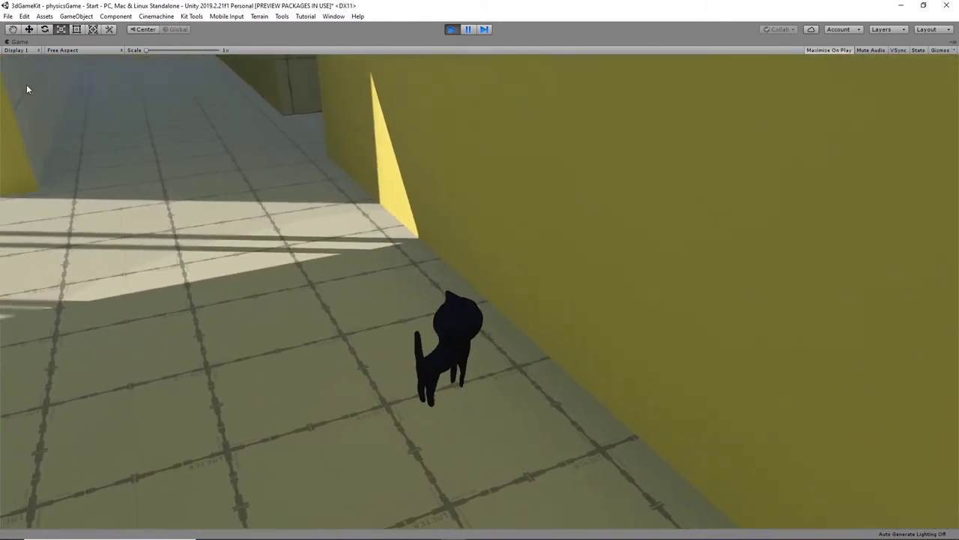
key("w")
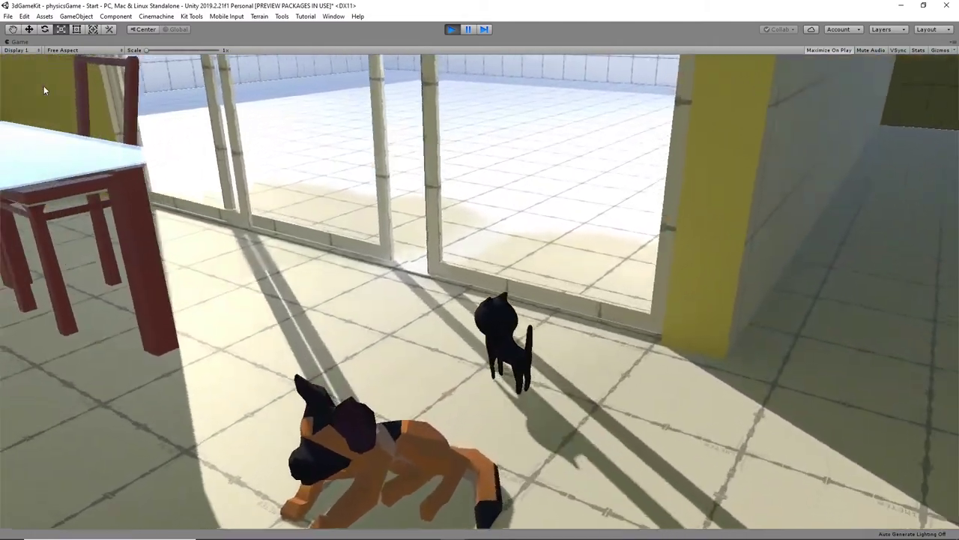
- Walk the cat out through the glass door, move it around the terrace and return it inside to test the camera there
key("w")
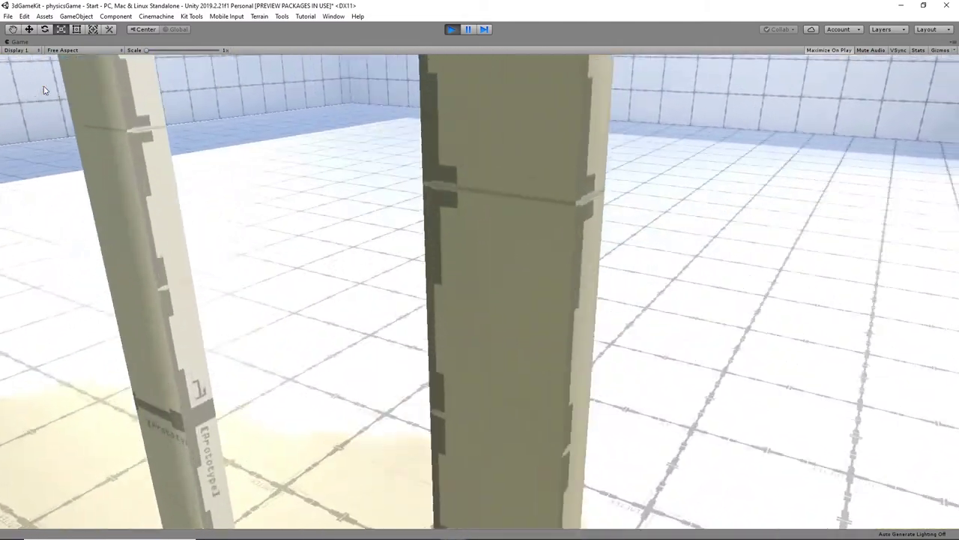
key("w")
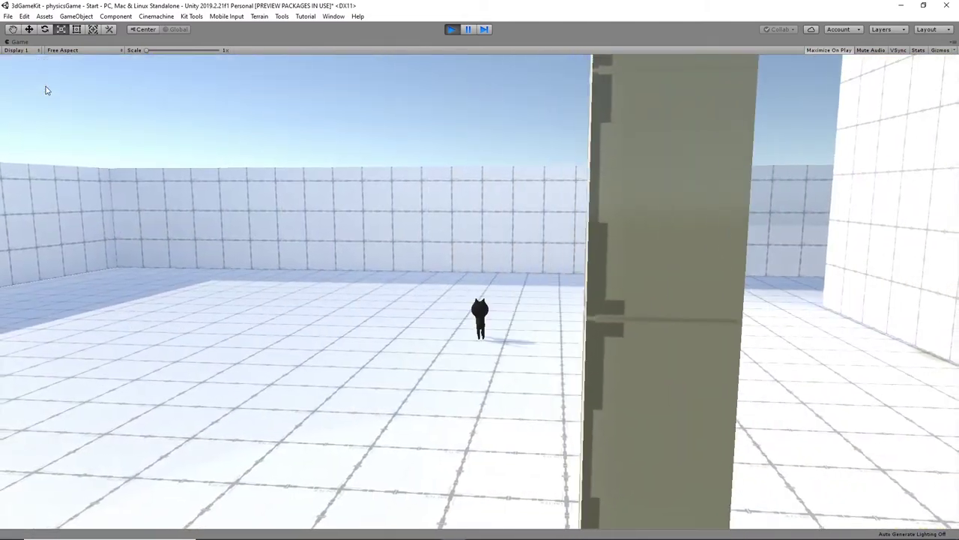
key("a")
key("d")
key("d")
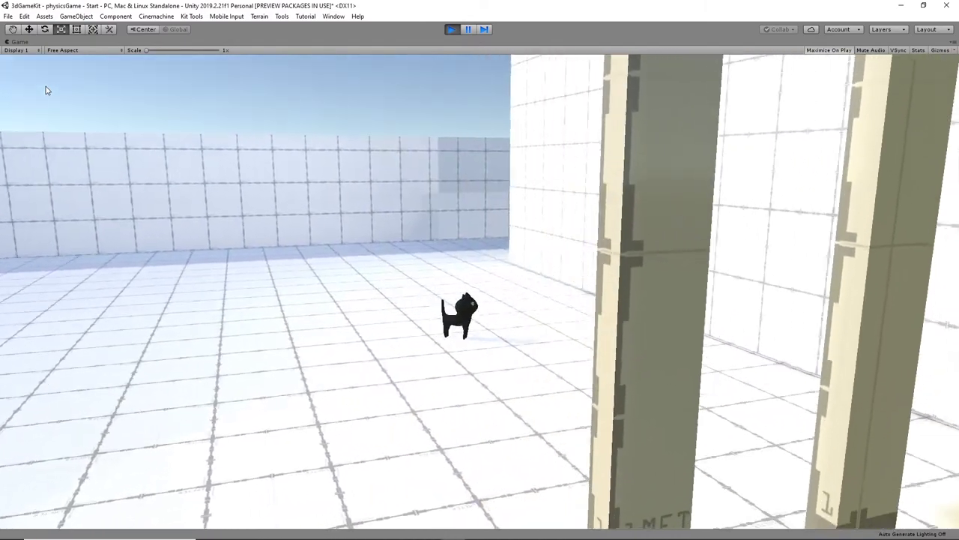
key("s")
key("s")
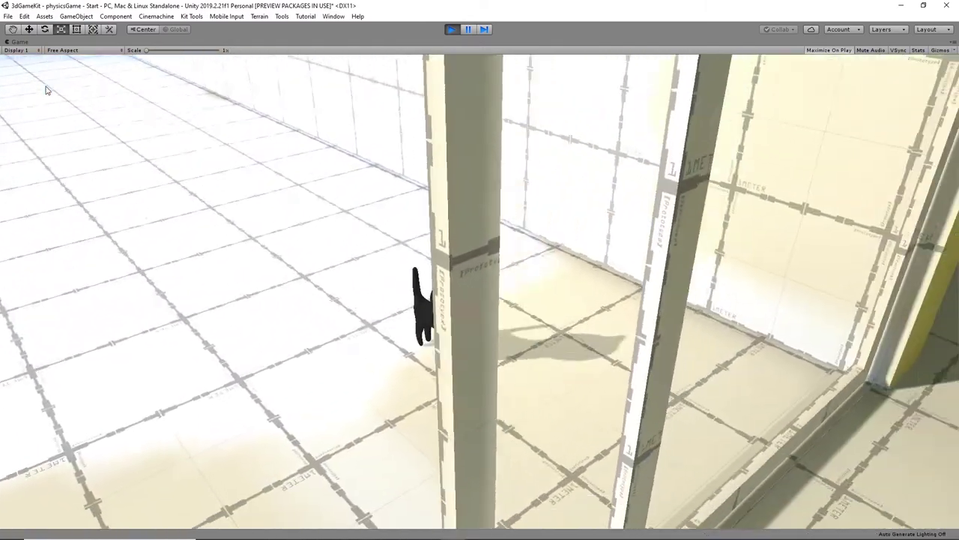
key("w")
key("a")
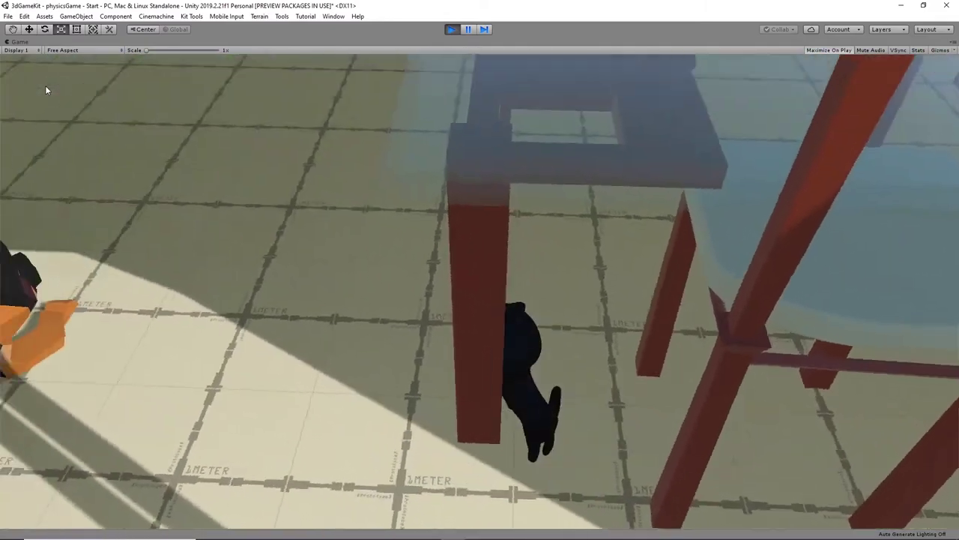
- Walk the cat into the hallway and back past the dog and table towards the TV cabinet to check the camera
key("w")
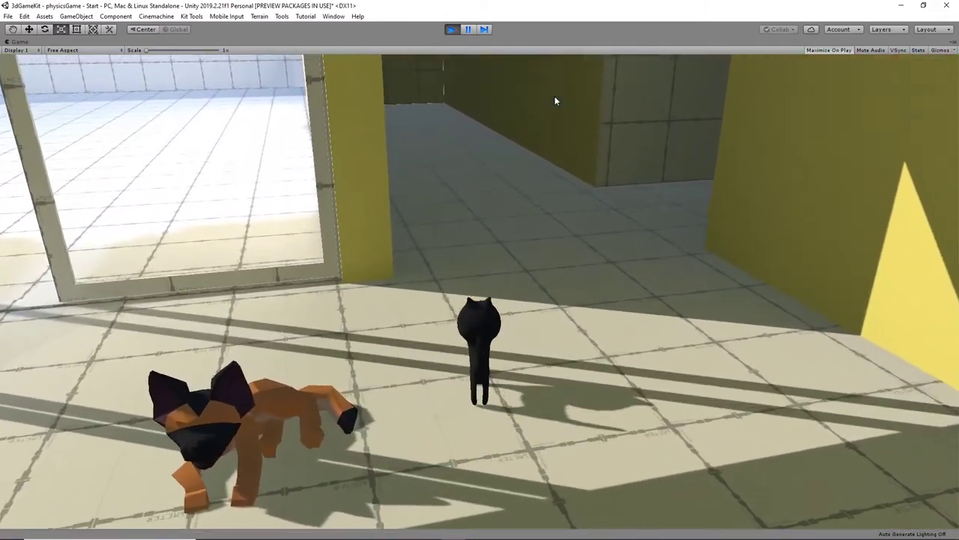
key("w")
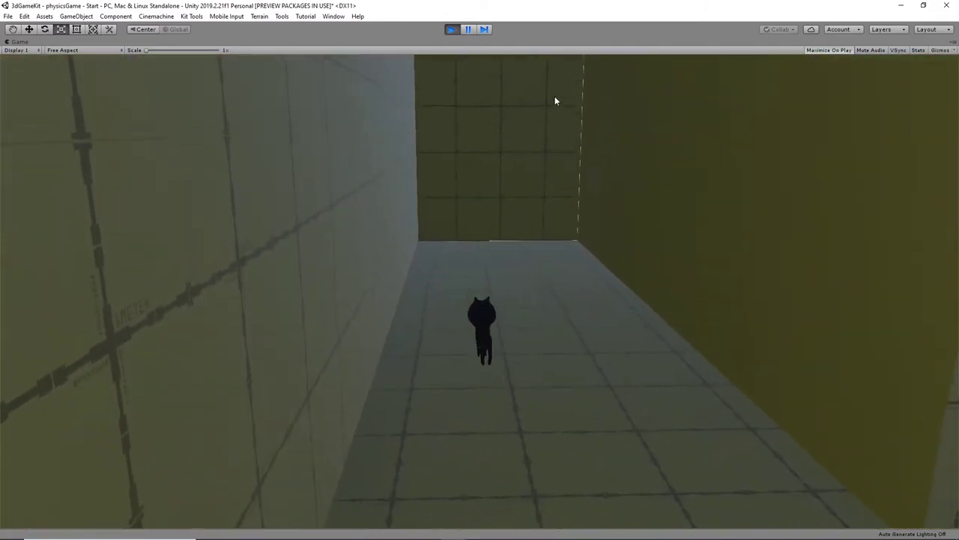
key("d")
key("s")
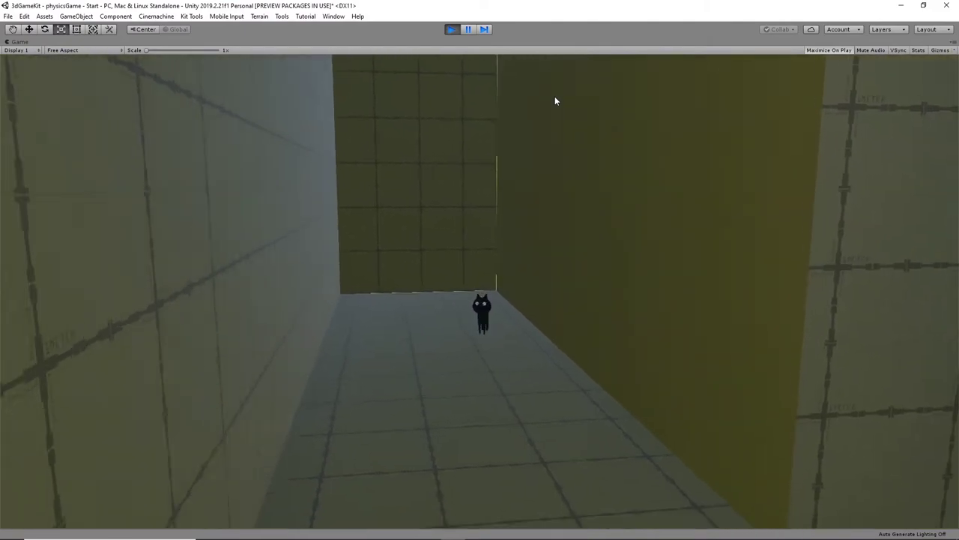
key("w")
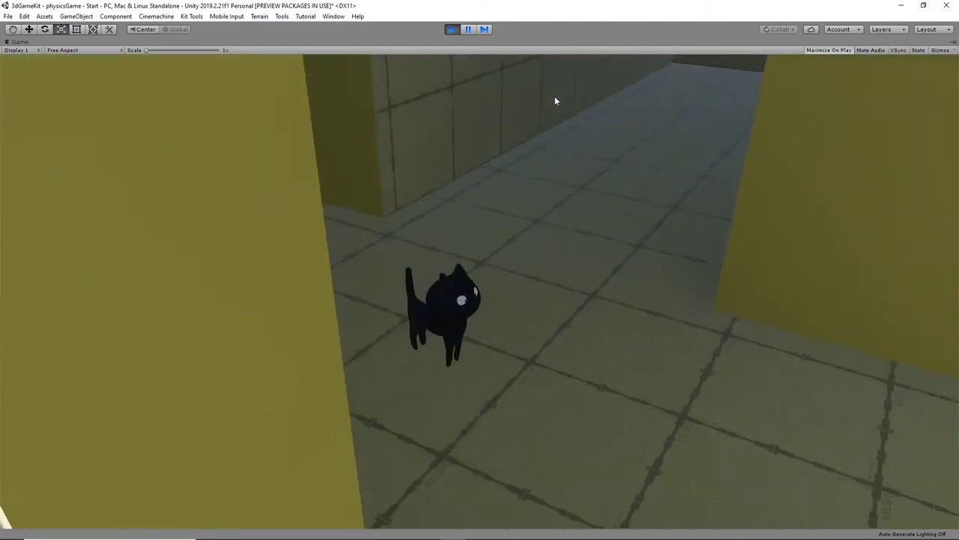
key("d")
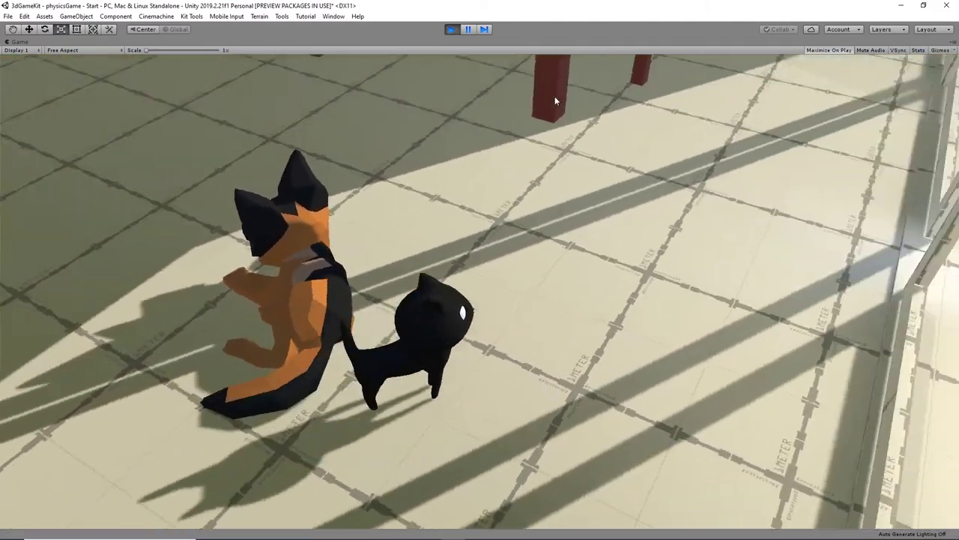
key("w")
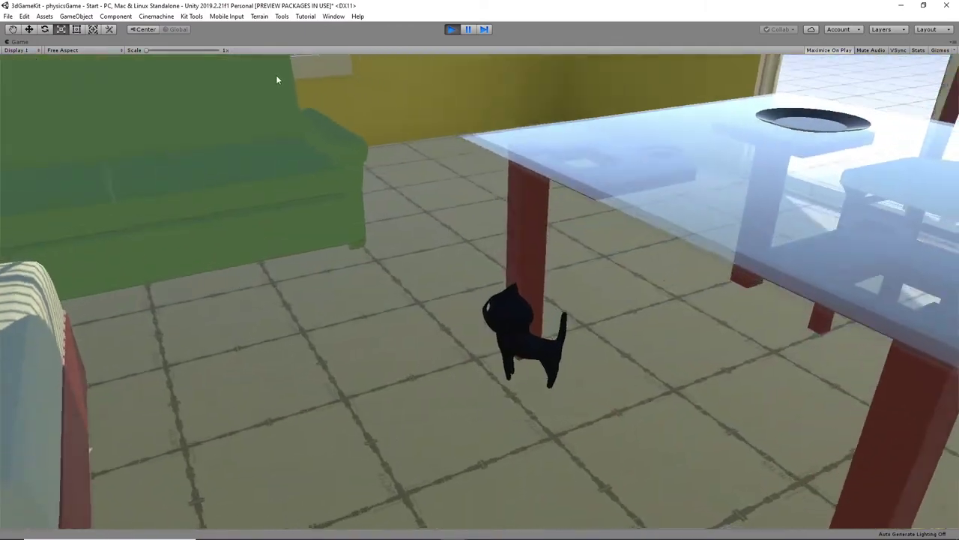
key("w")
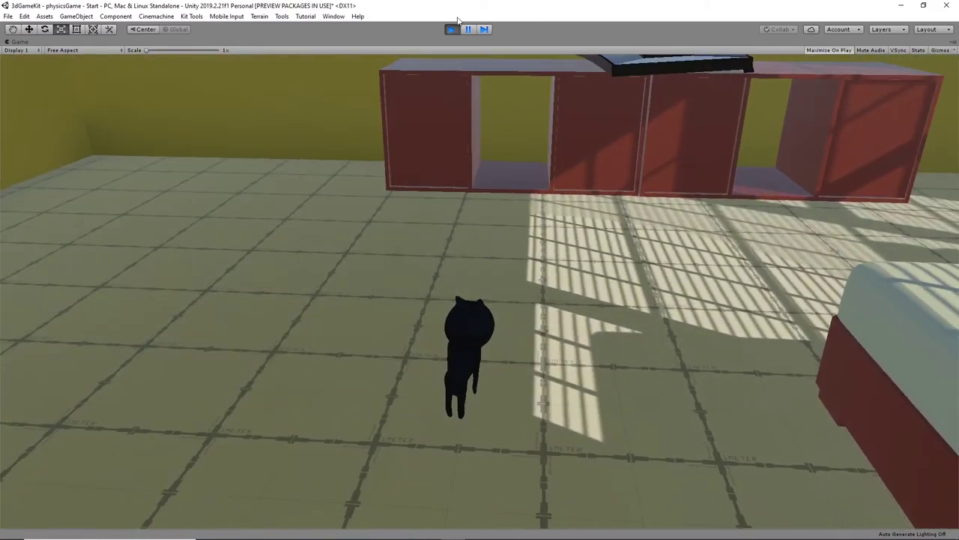
- End the play test and assign the tv object to the Collider layer, checking it against the neighbouring cabinet's layer
left_click(451, 29)
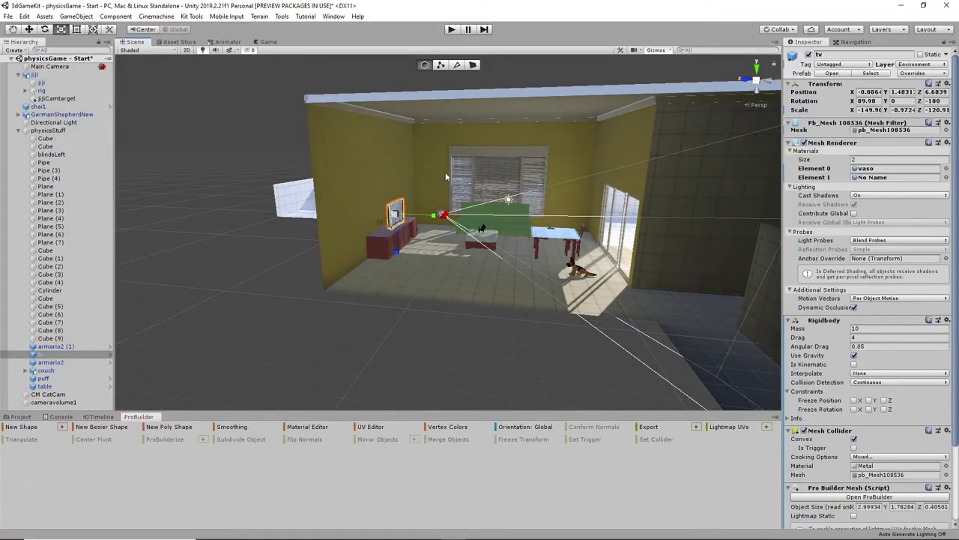
scroll(375, 225, "up", 3)
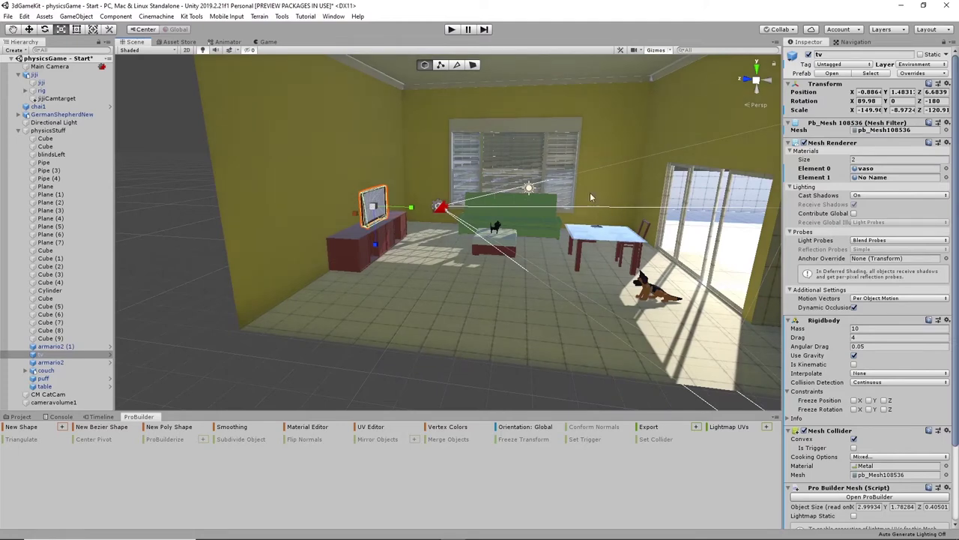
left_click(918, 67)
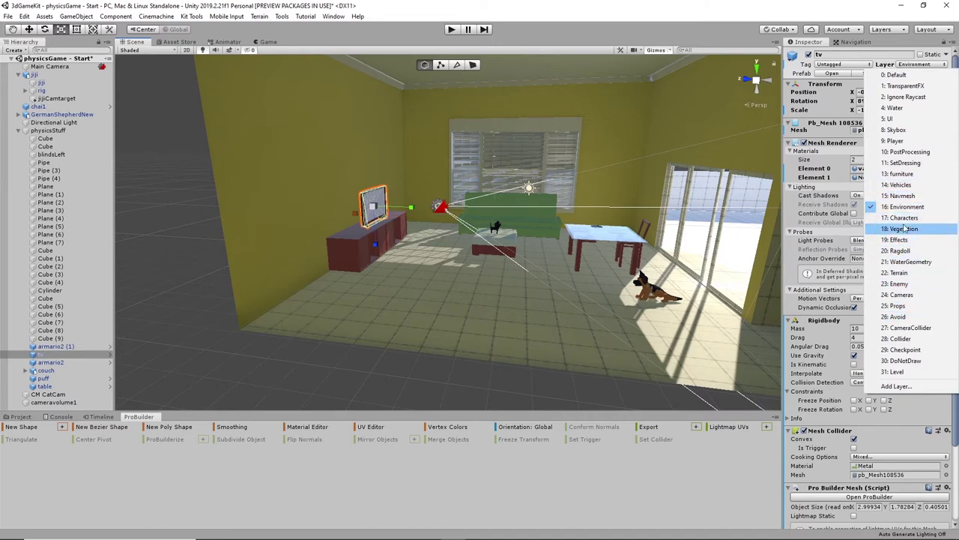
left_click(899, 338)
left_click(375, 247)
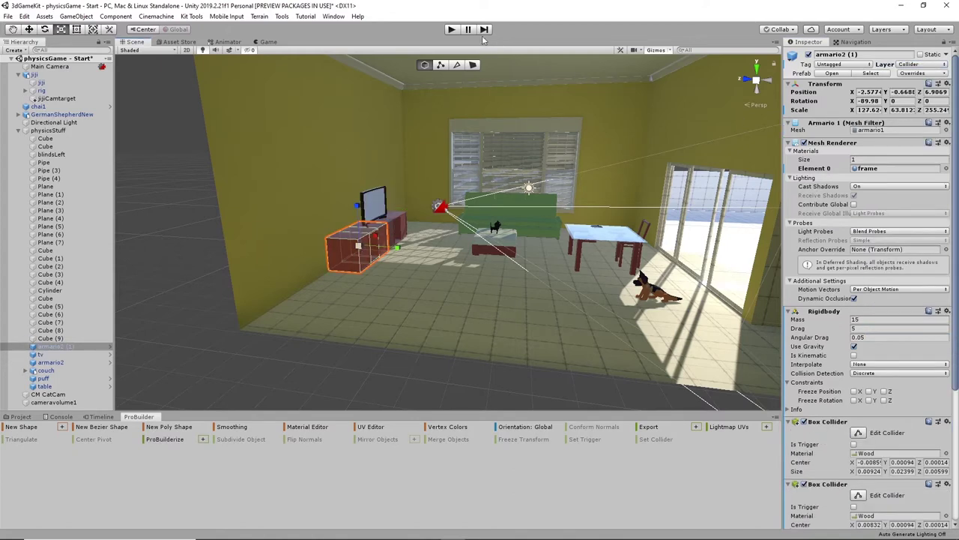
- Play-test the scene by jumping the cat from the puff onto the couch and walking it along the seat
left_click(451, 30)
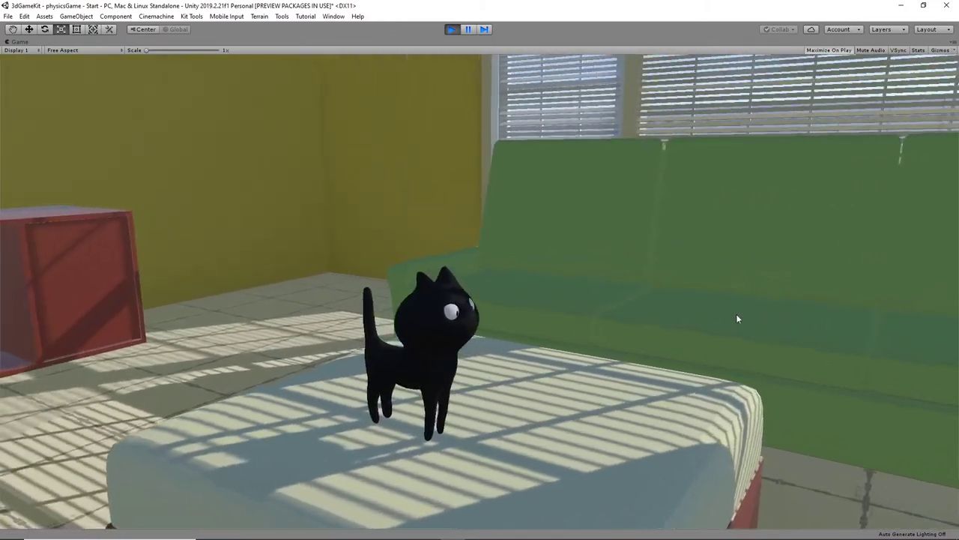
key("w")
key("space")
key("w")
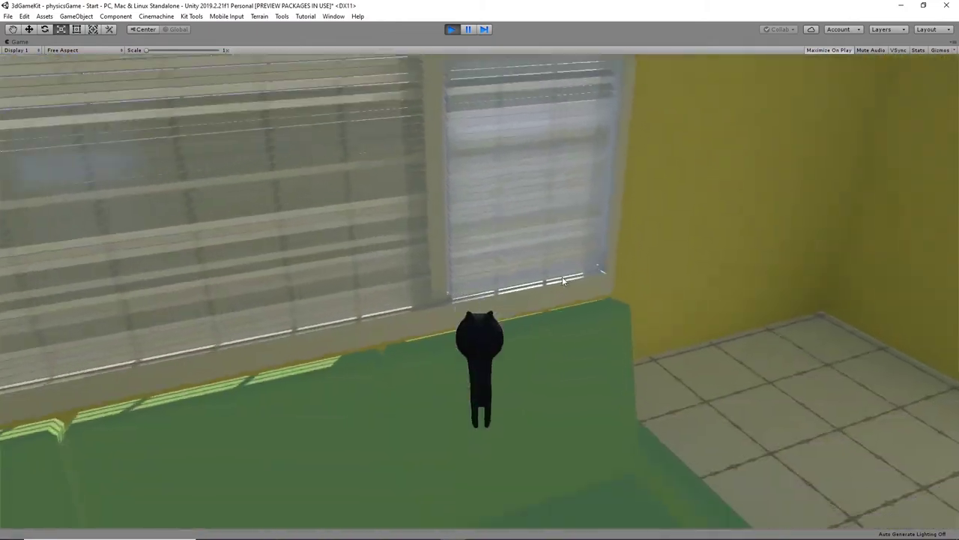
key("a")
key("w")
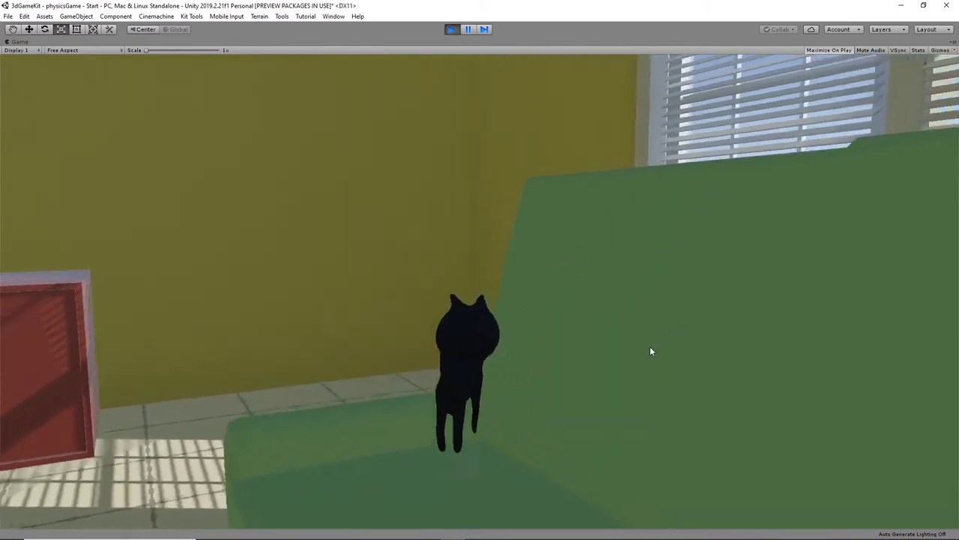
key("d")
key("d")
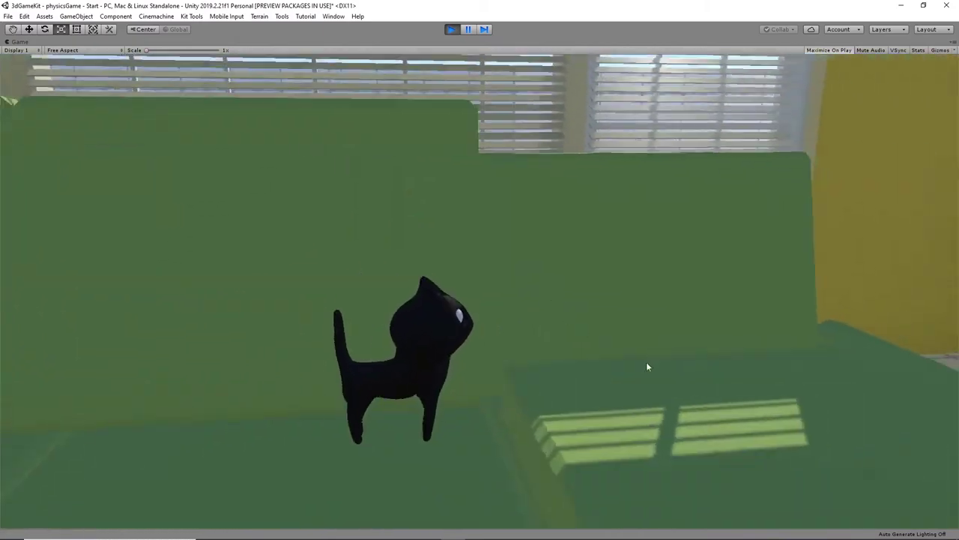
- Jump the cat from the couch onto the TV cabinet to test the TV's collider, and end the play test
key("space")
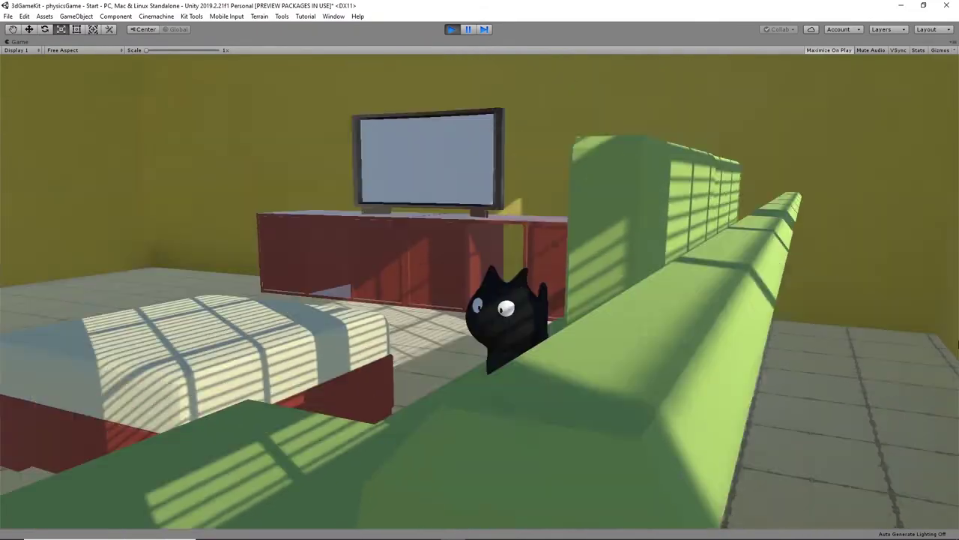
key("space")
key("space")
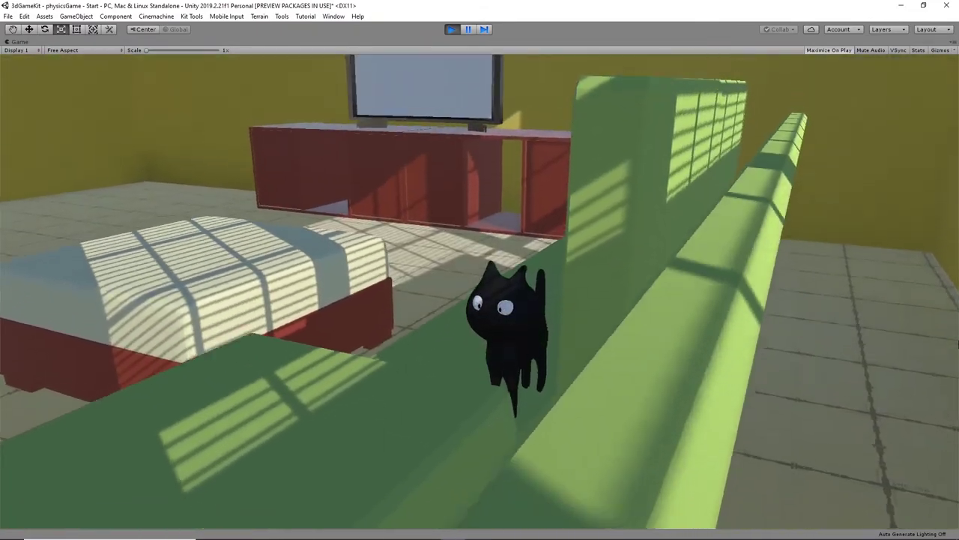
key("w")
key("space")
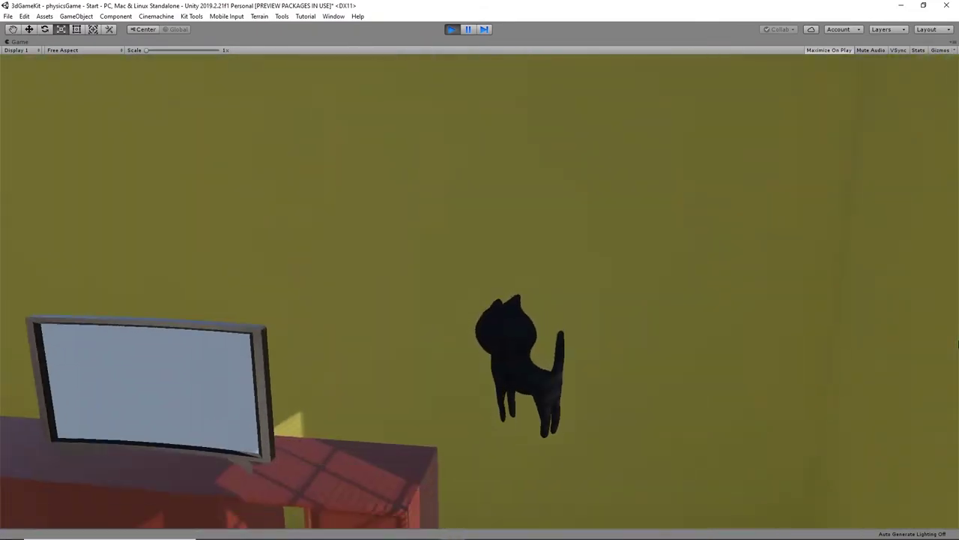
key("space")
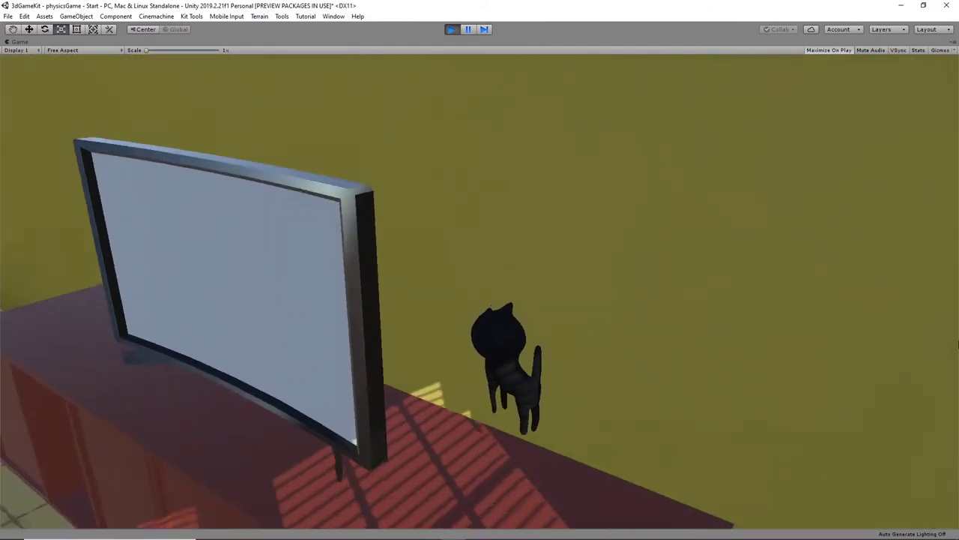
key("s")
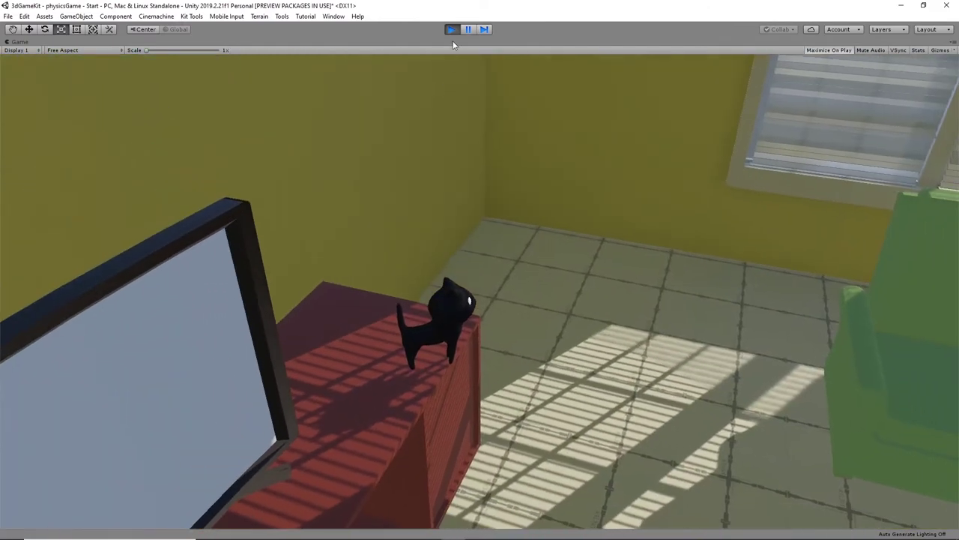
left_click(451, 30)
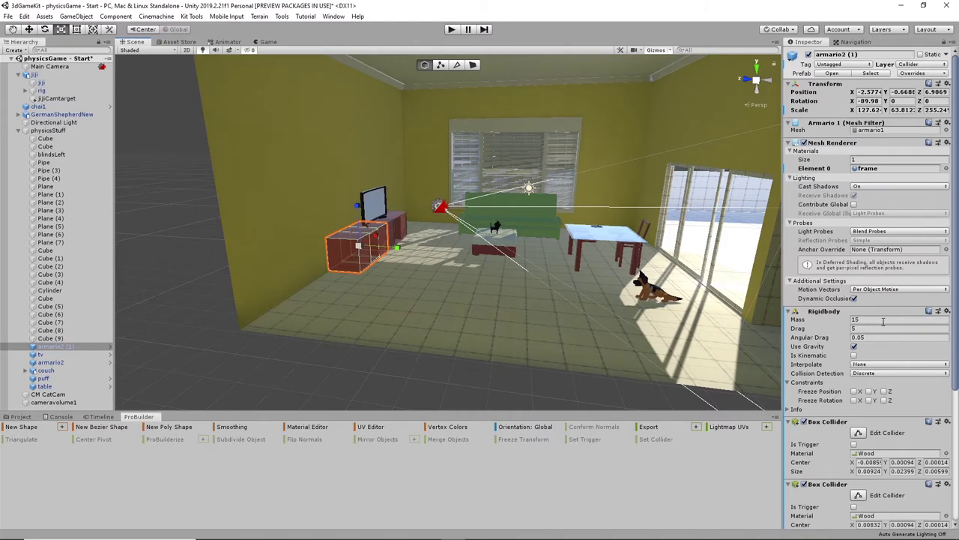
- Examine the Rigidbody and Box Collider settings of the armario2 (1) cabinet and compare them with those of the puff
scroll(857, 391, "down", 5)
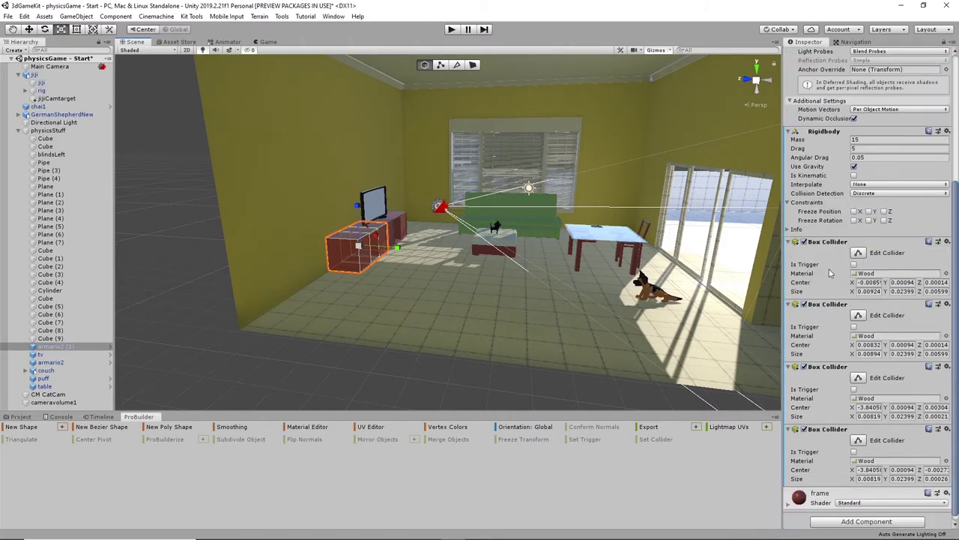
left_click(824, 140)
scroll(819, 167, "up", 5)
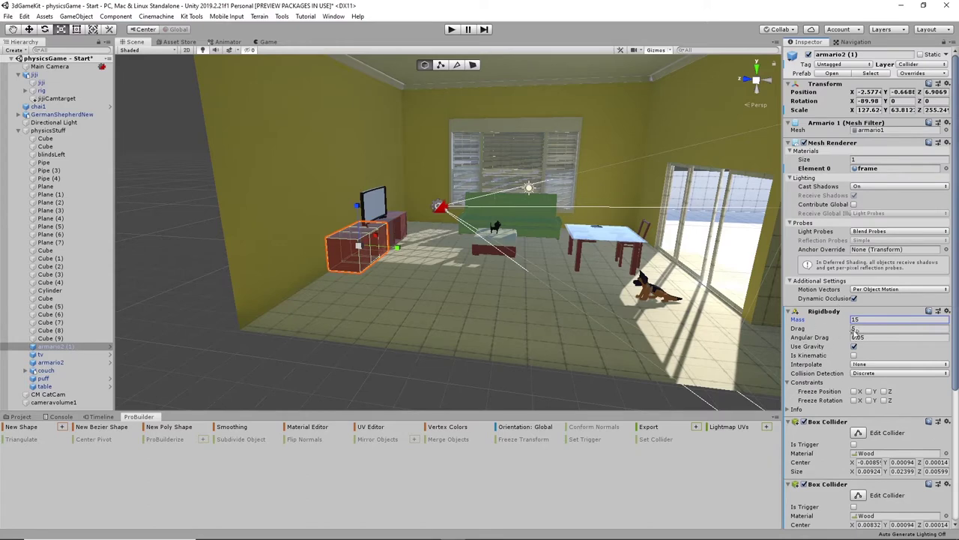
left_click(506, 240)
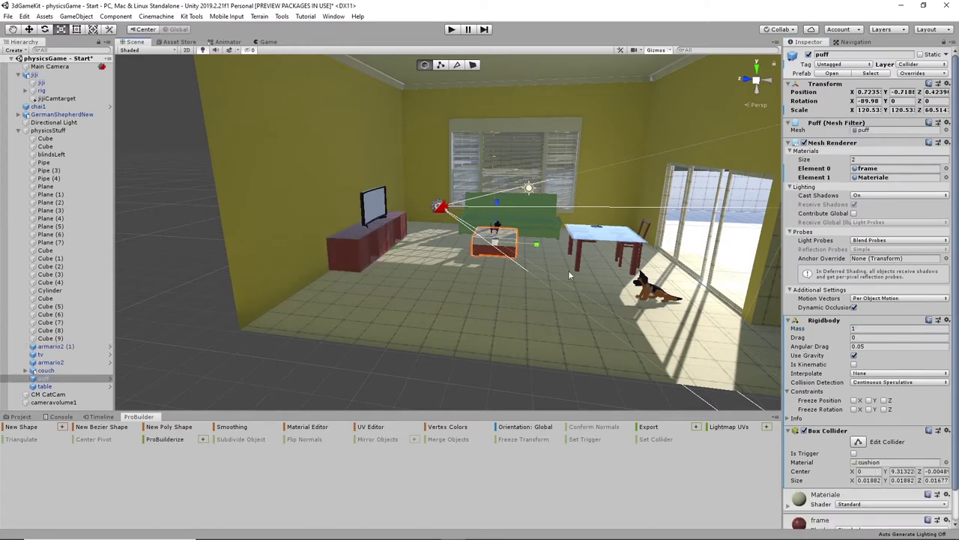
scroll(861, 326, "down", 1)
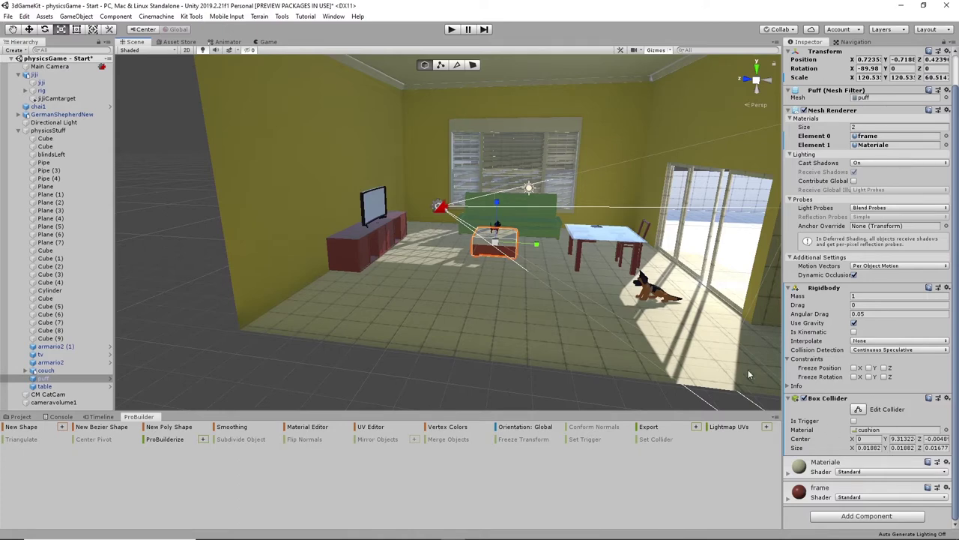
left_click(349, 240)
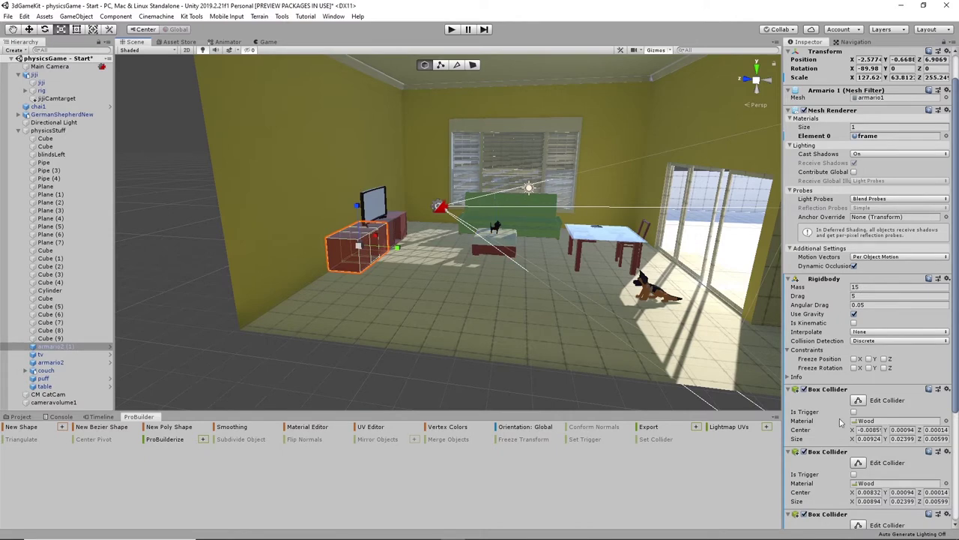
scroll(872, 450, "down", 5)
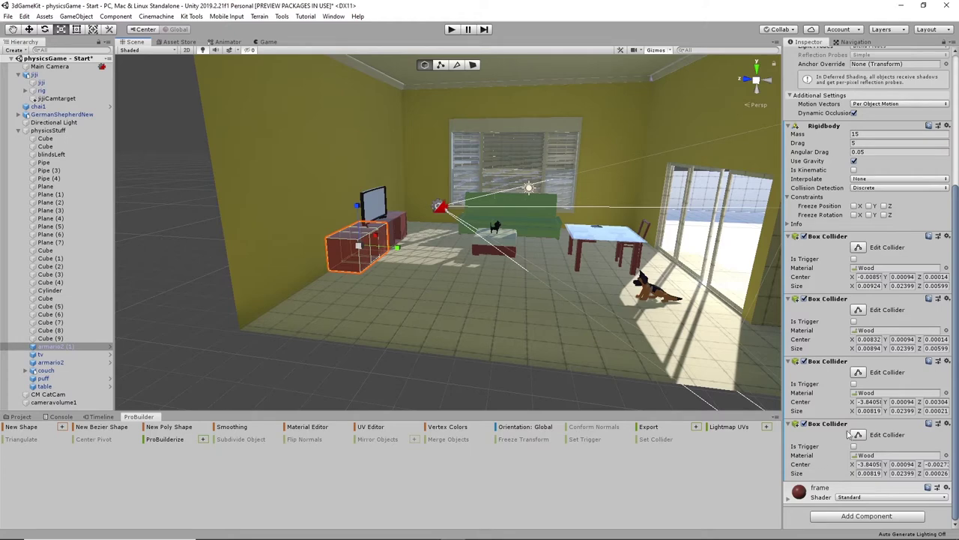
- Locate the cabinet collider's Wood physics material in the project and inspect its friction and bounciness settings
left_click(21, 417)
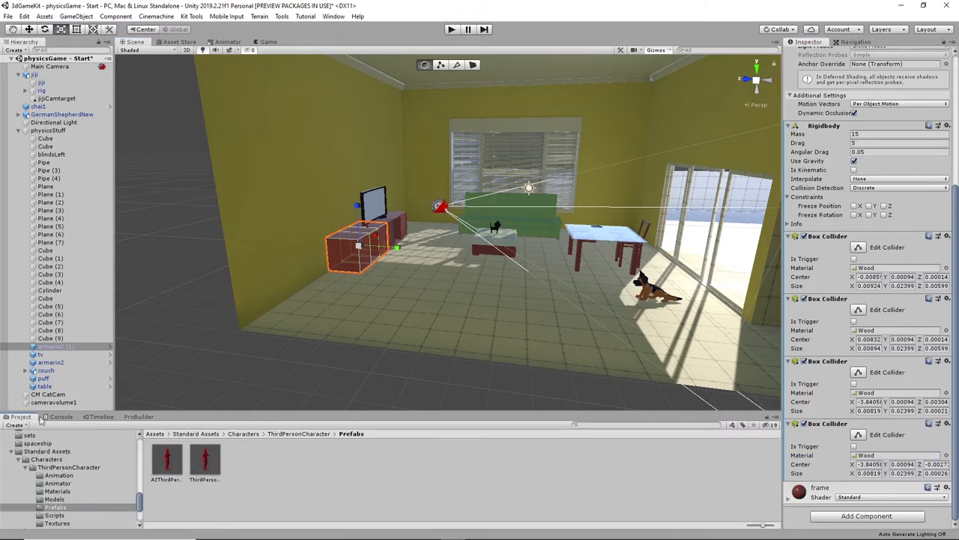
left_click(884, 455)
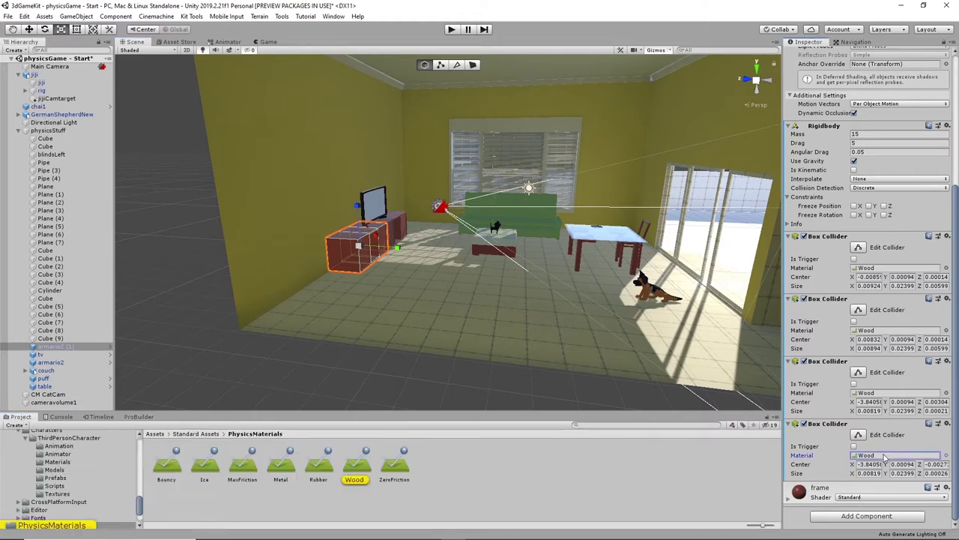
left_click(358, 464)
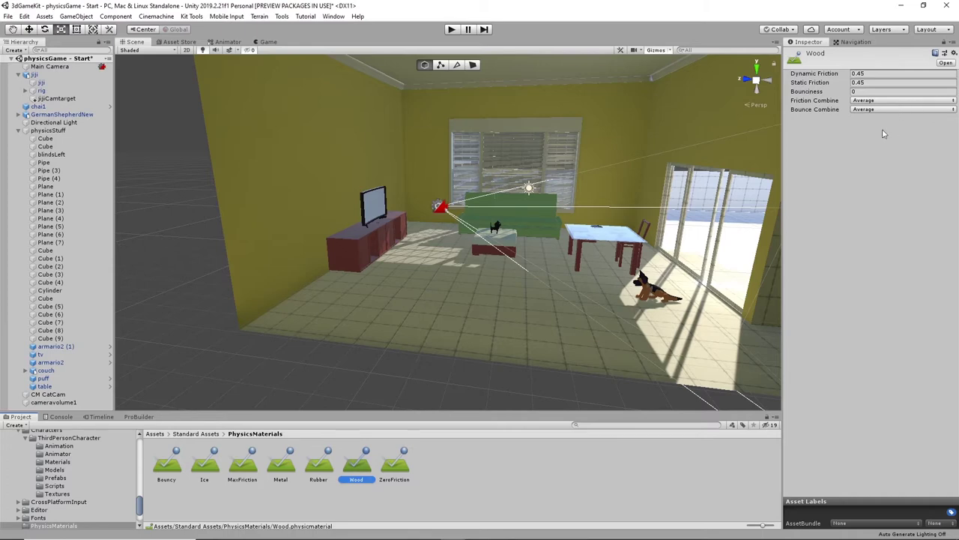
- Locate the cushion physics material used by the puff's Box Collider and inspect its friction and bounciness settings
left_click(503, 244)
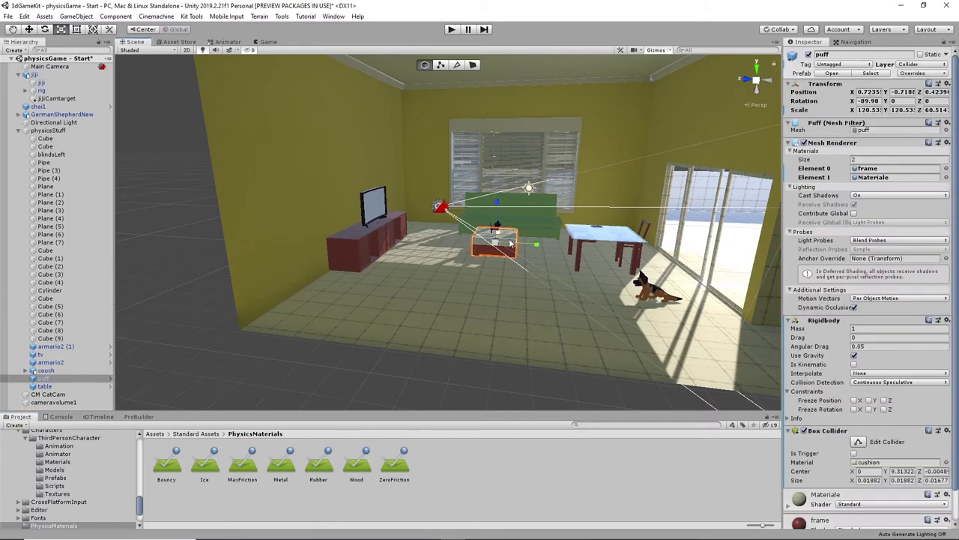
left_click(825, 431)
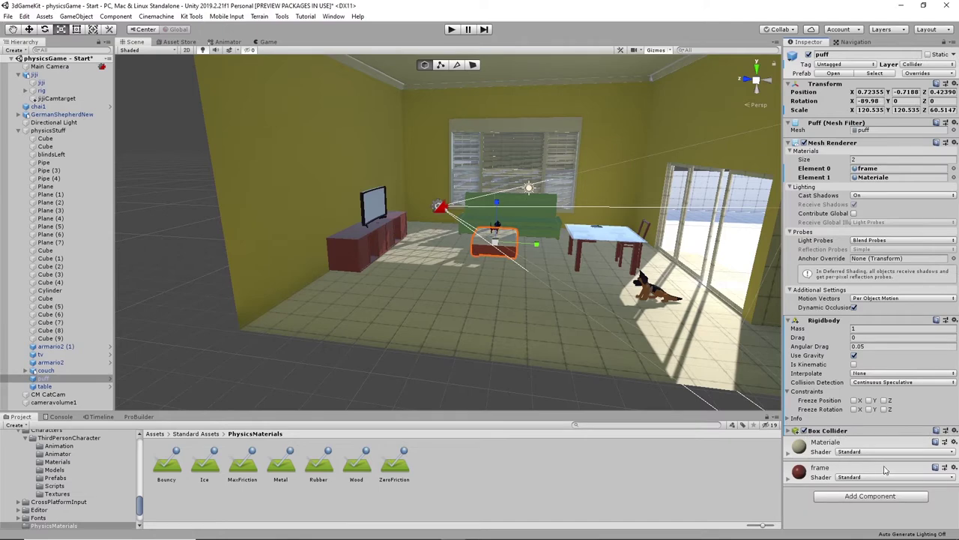
left_click(834, 430)
left_click(892, 462)
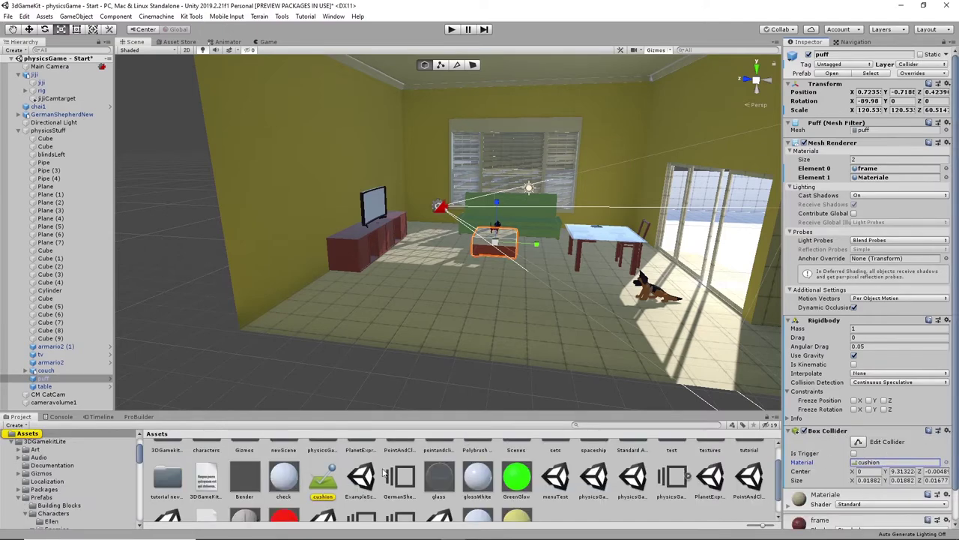
left_click(319, 487)
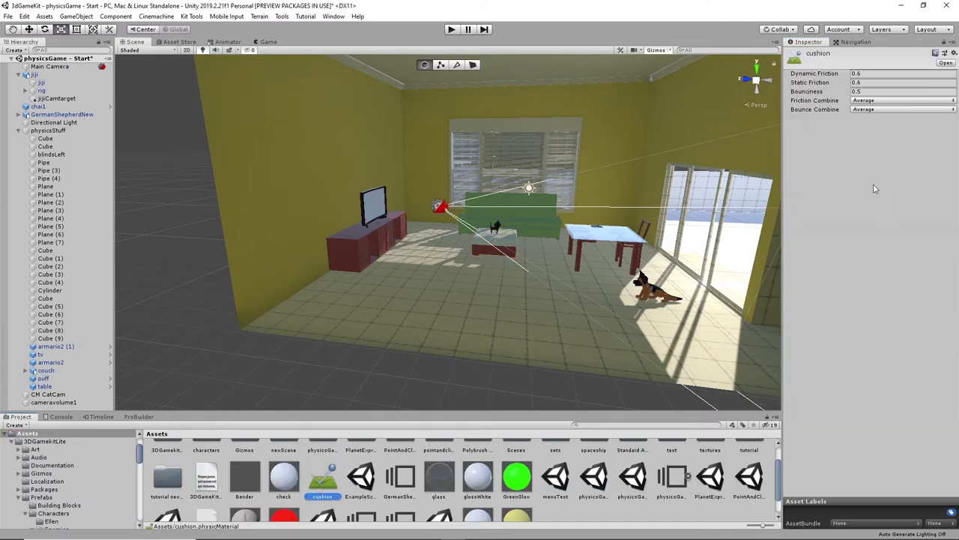
left_click(856, 73)
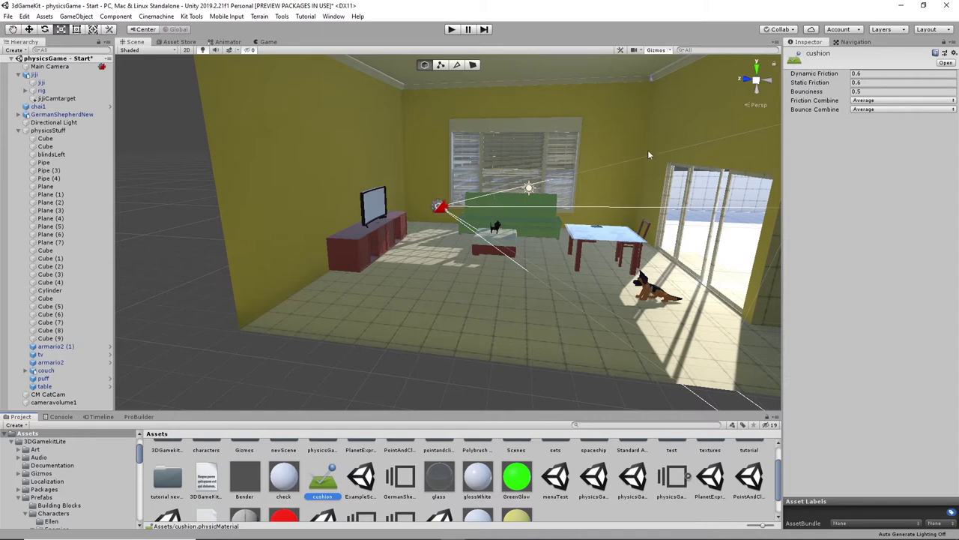
- Add a Mesh Collider to the glass-topped table beside the sliding doors
left_click(619, 242)
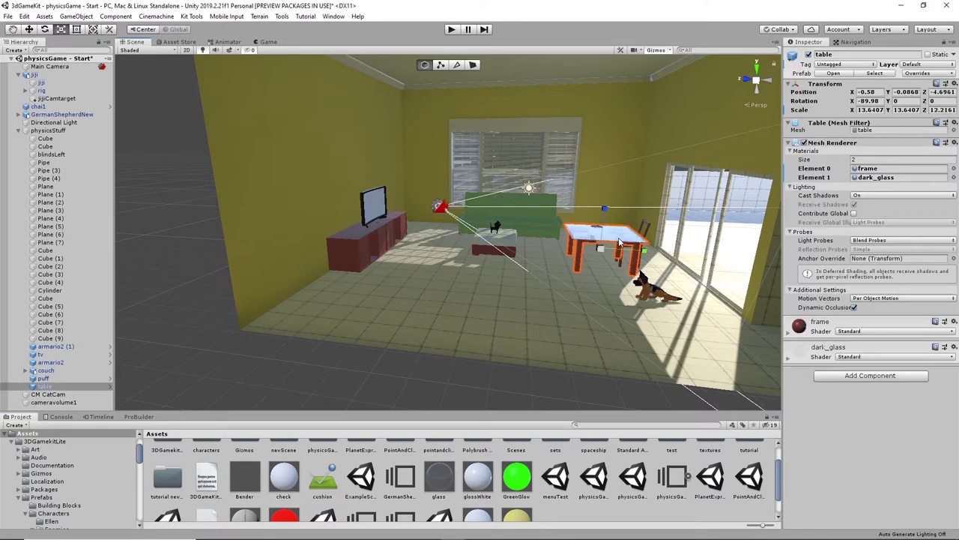
key("f")
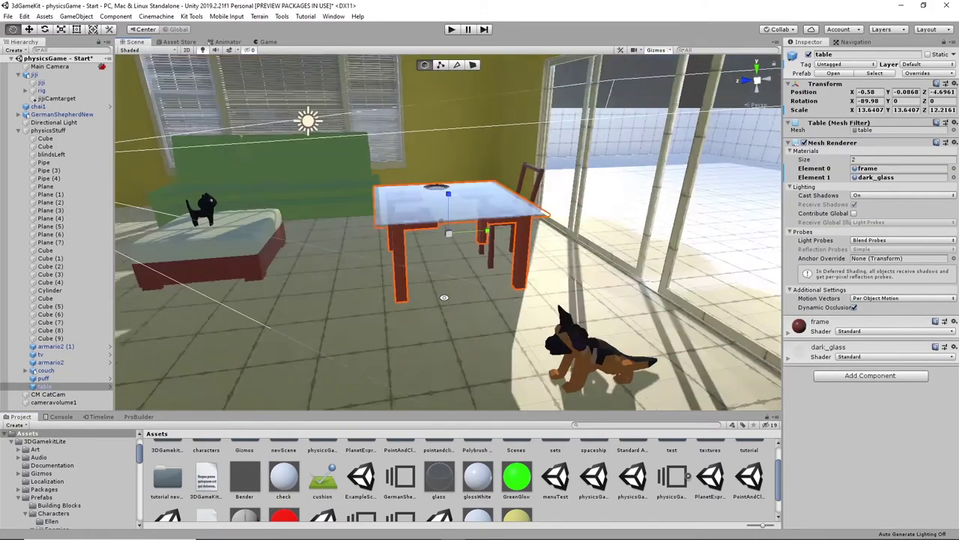
left_click_drag(533, 298, 553, 300, "alt")
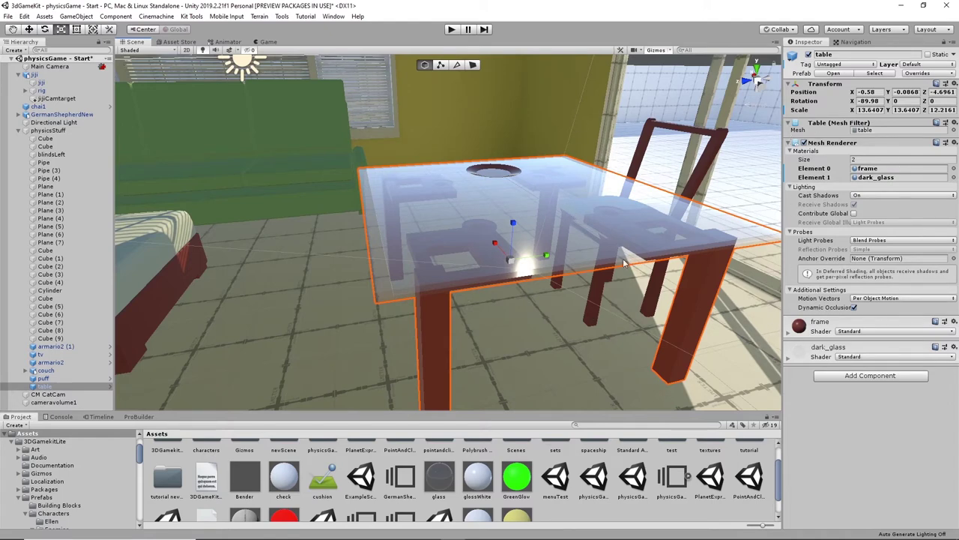
scroll(682, 242, "down", 3)
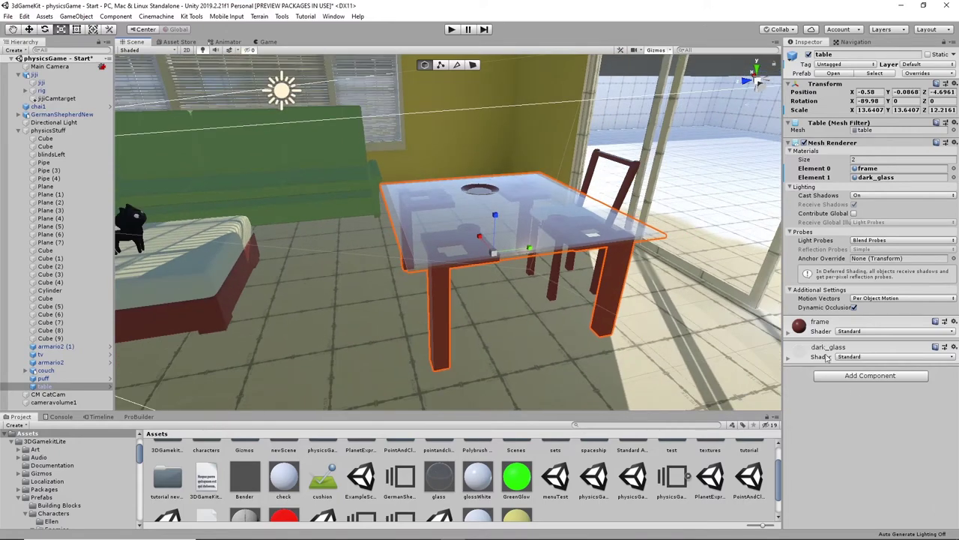
scroll(597, 297, "down", 5)
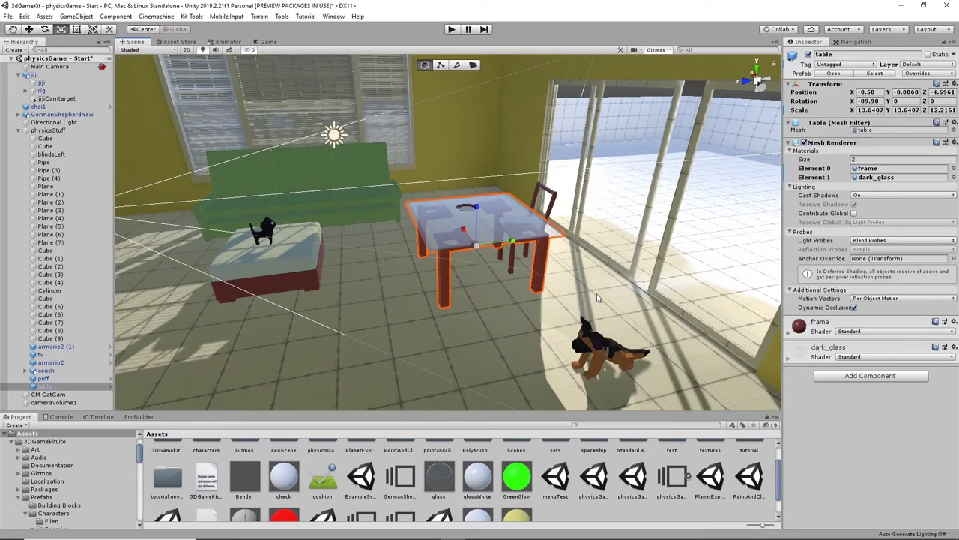
left_click(862, 376)
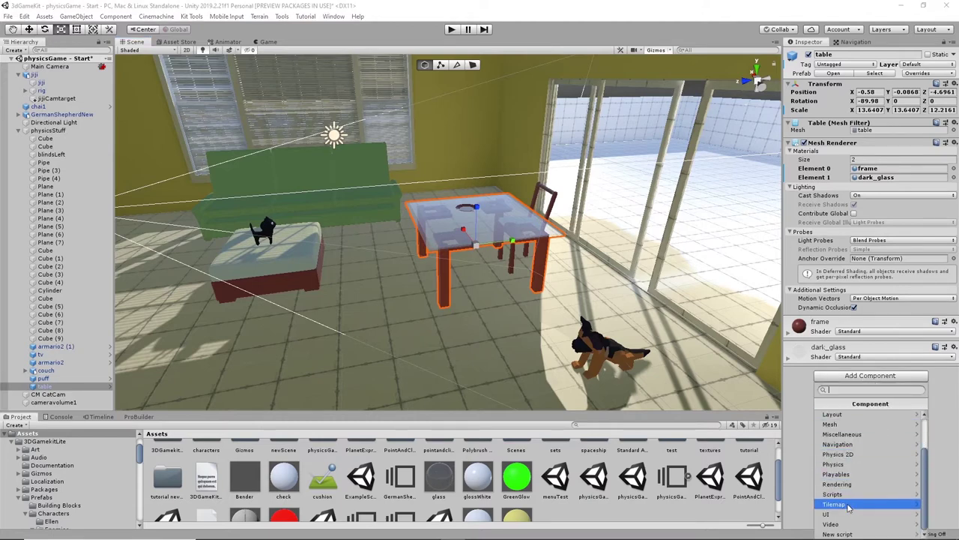
left_click(858, 465)
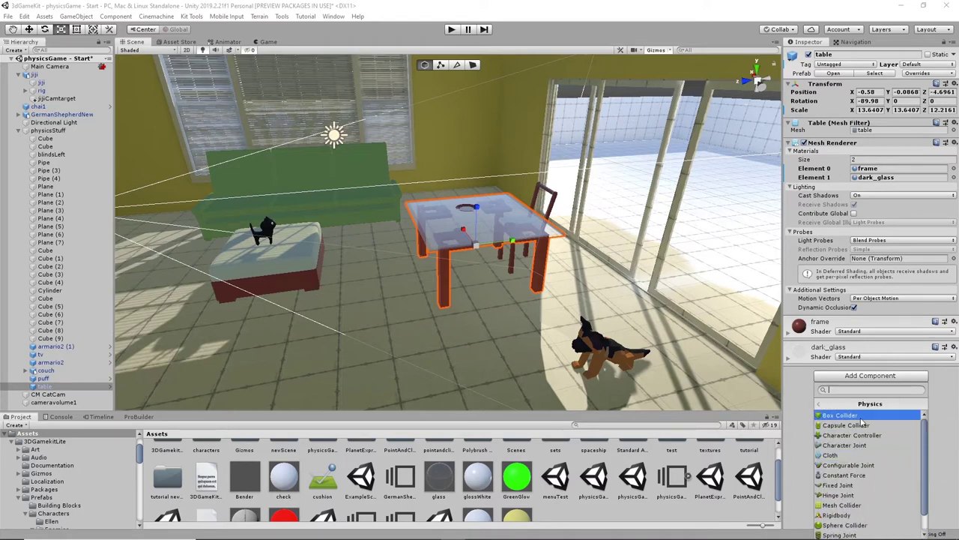
left_click(844, 505)
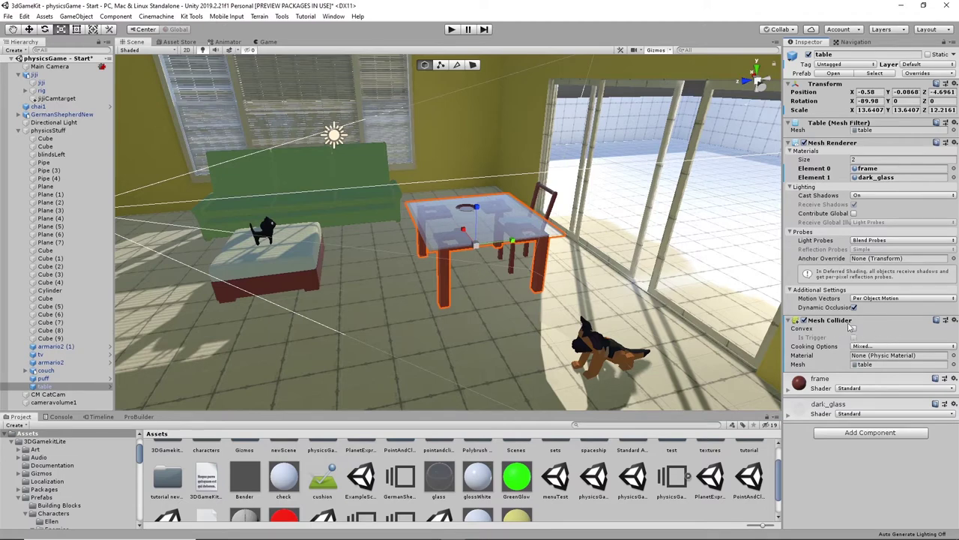
- Assign the Wood physics material to the table's Mesh Collider
left_click(954, 357)
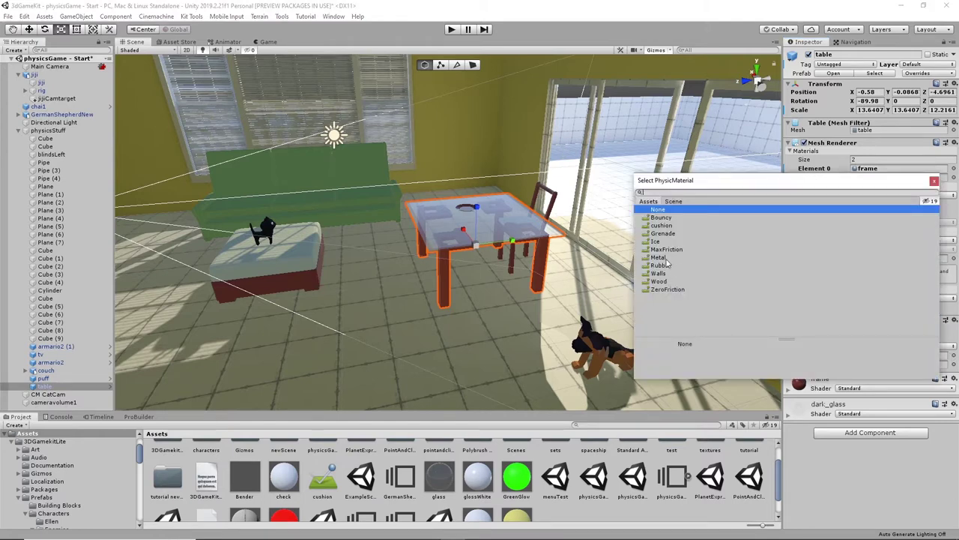
left_click(658, 282)
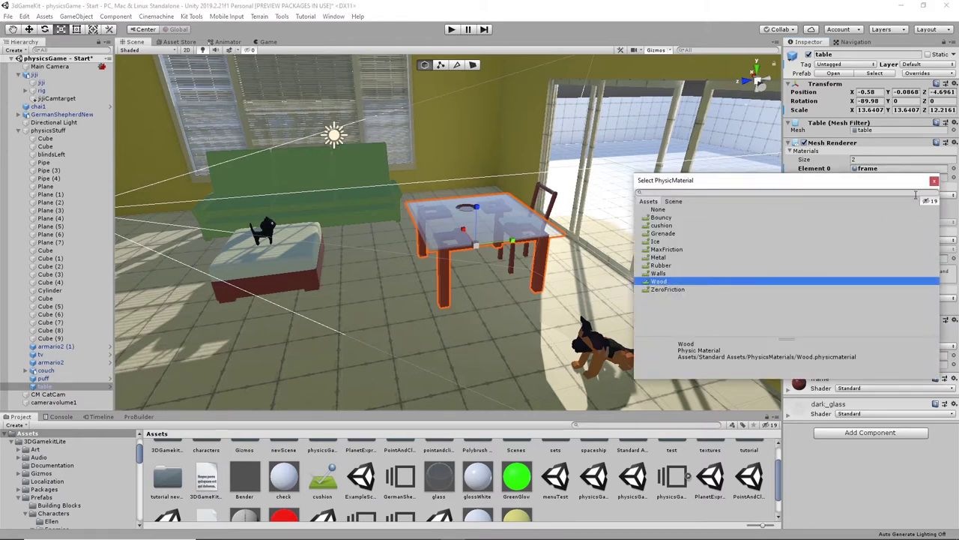
left_click(934, 181)
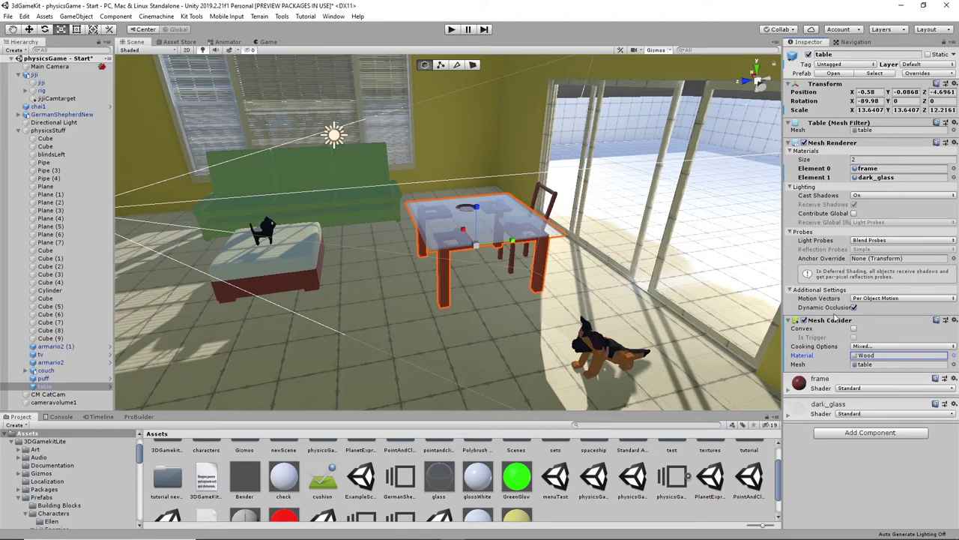
- Add a Rigidbody to the table with mass 4 and drag 2, keeping collision detection on Discrete
left_click(864, 433)
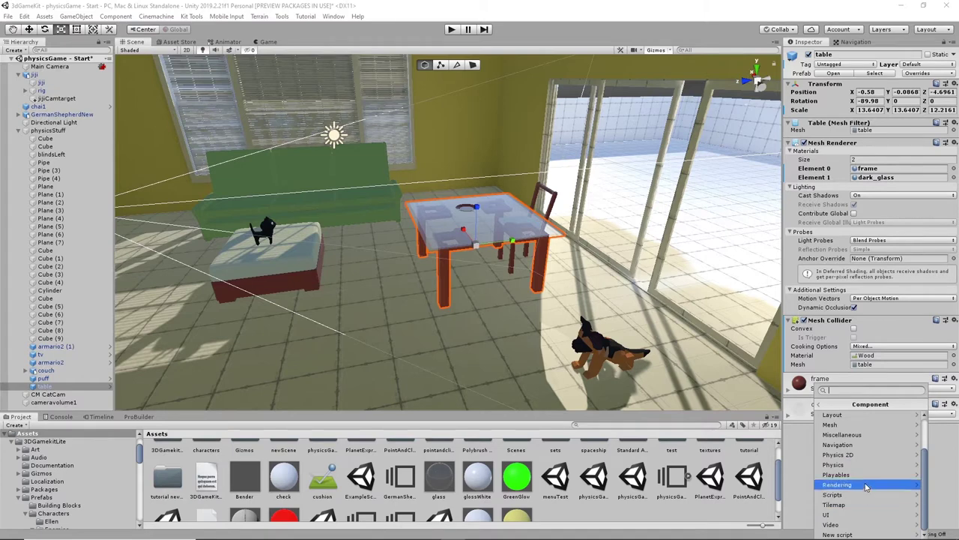
left_click(864, 467)
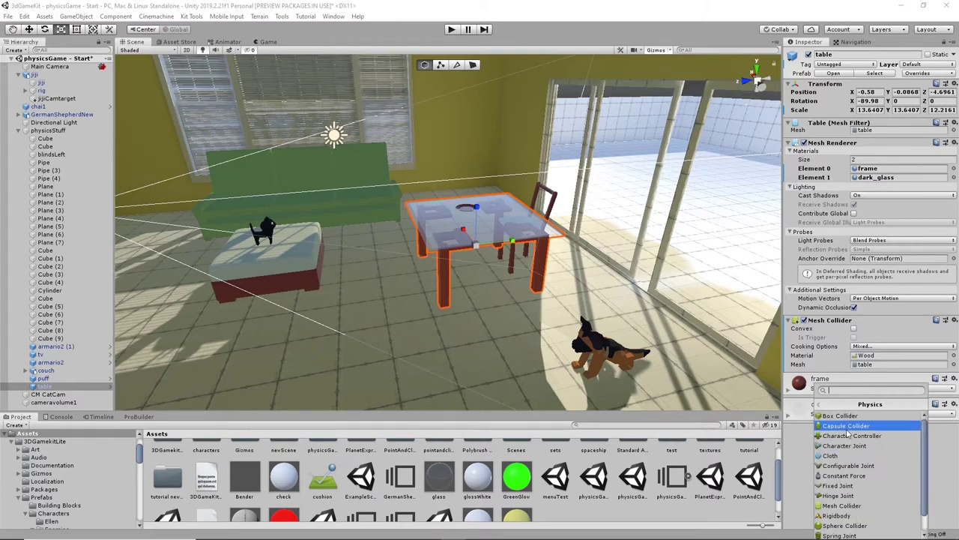
left_click(853, 515)
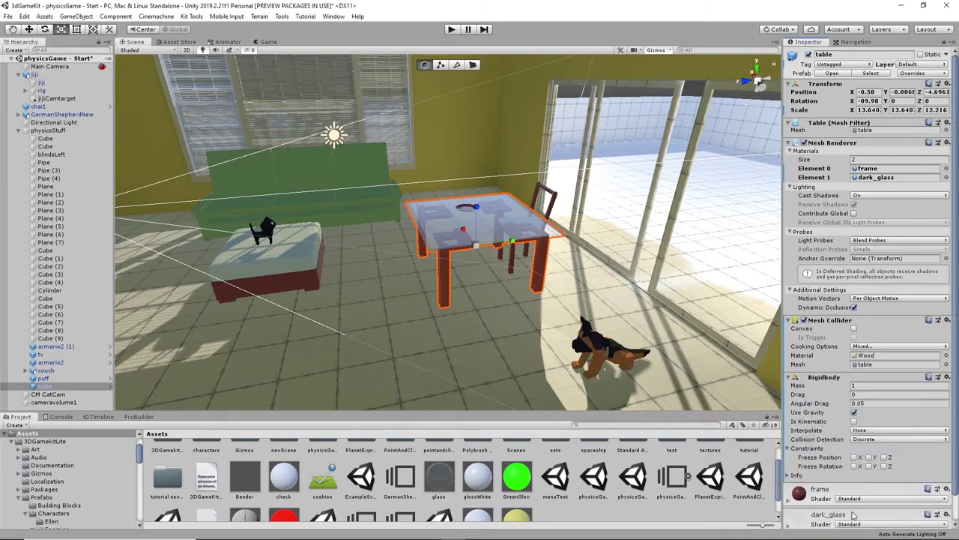
scroll(853, 426, "down", 1)
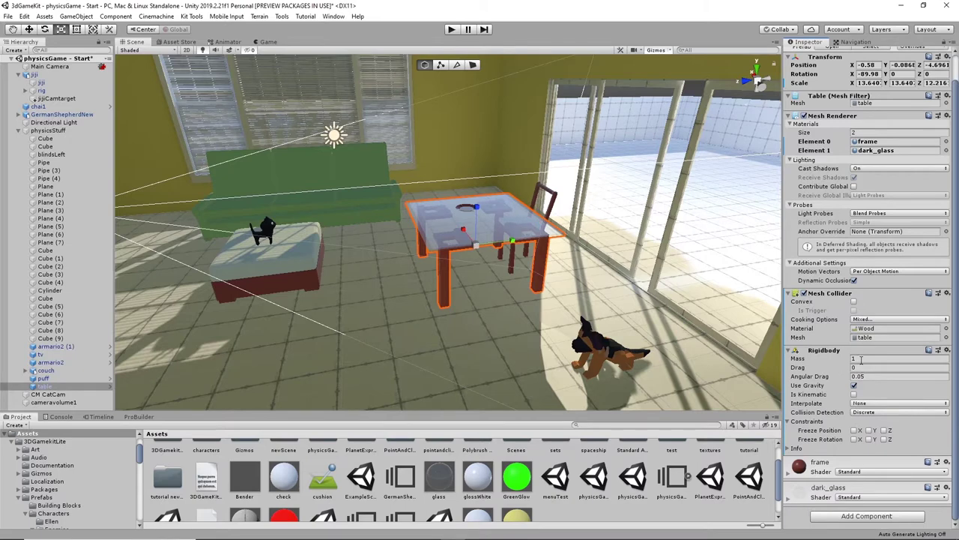
left_click(861, 358)
left_click(862, 367)
left_click(872, 412)
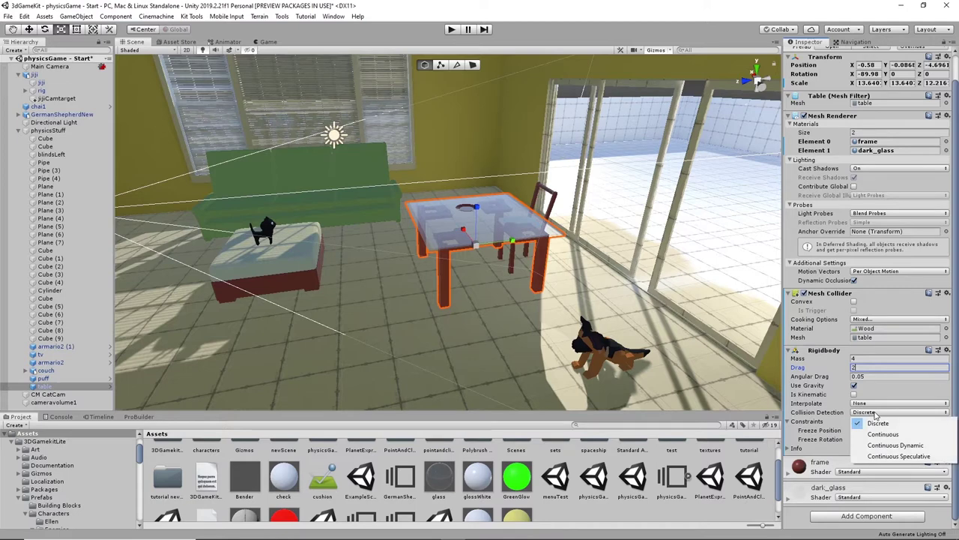
left_click(808, 411)
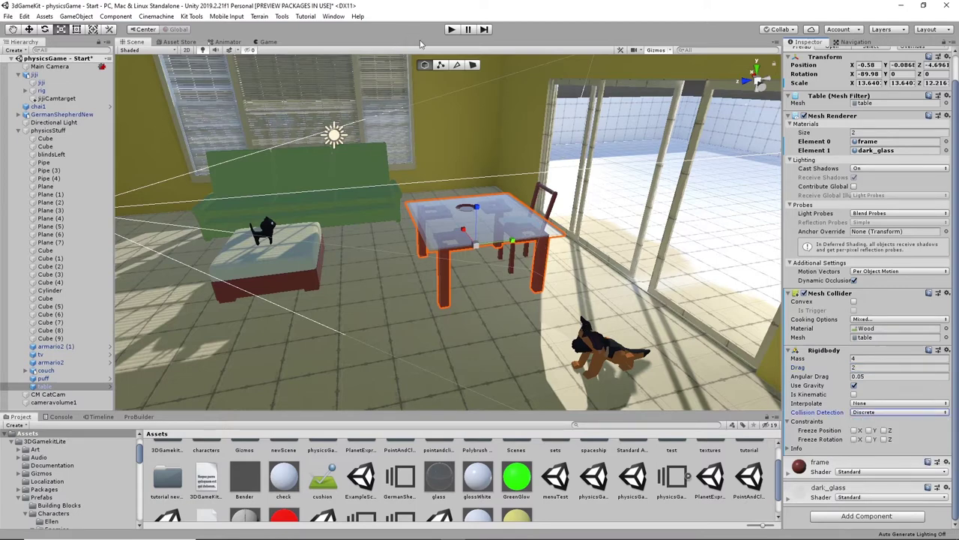
- Run a brief play test to check the table's physics, and review its components after stopping
left_click(452, 29)
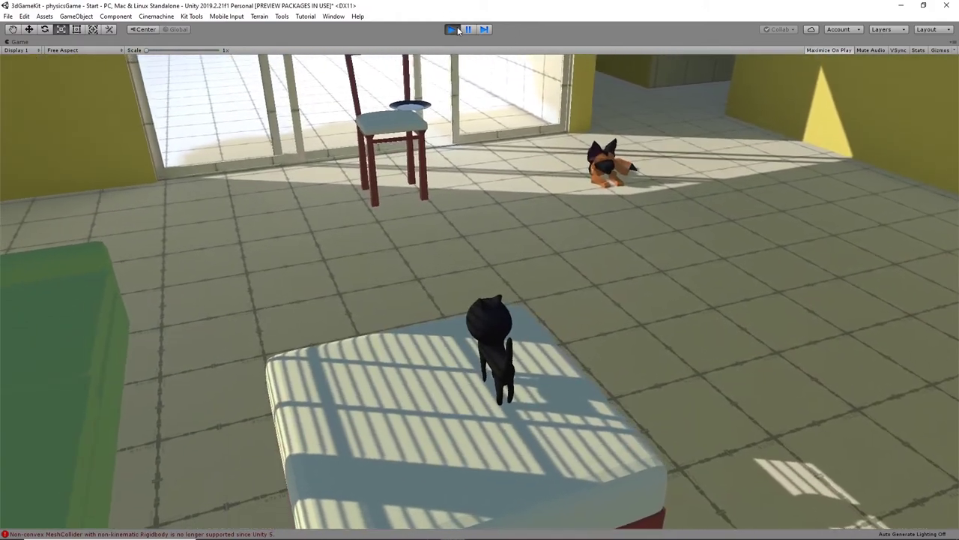
left_click(454, 30)
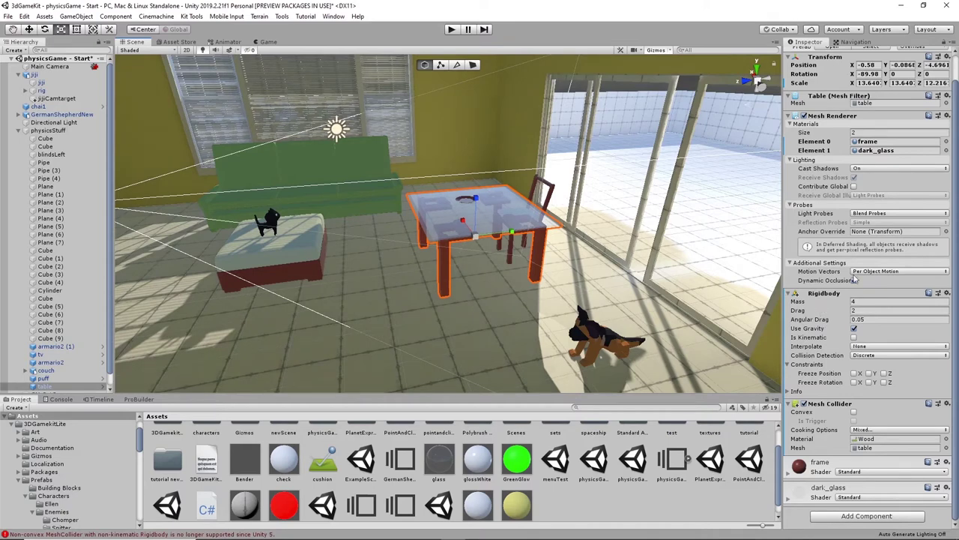
scroll(950, 223, "up", 2)
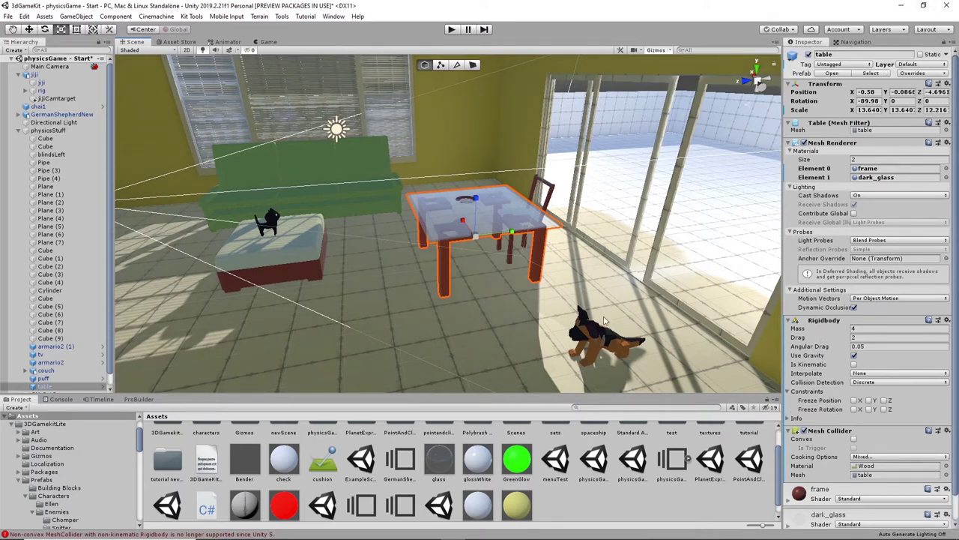
- Examine the Mesh Collider settings of the room's wall and floor mesh for comparison with the table
left_click(501, 308)
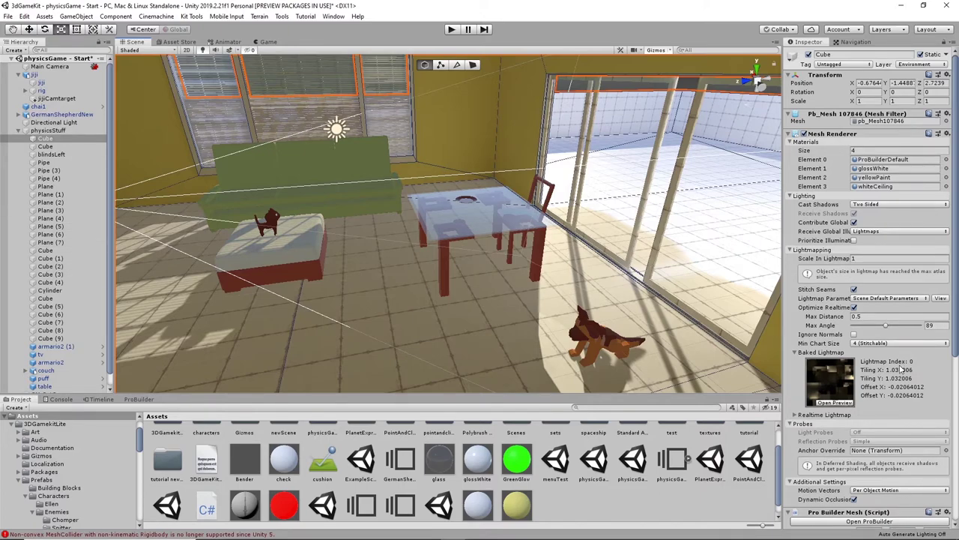
scroll(901, 369, "down", 5)
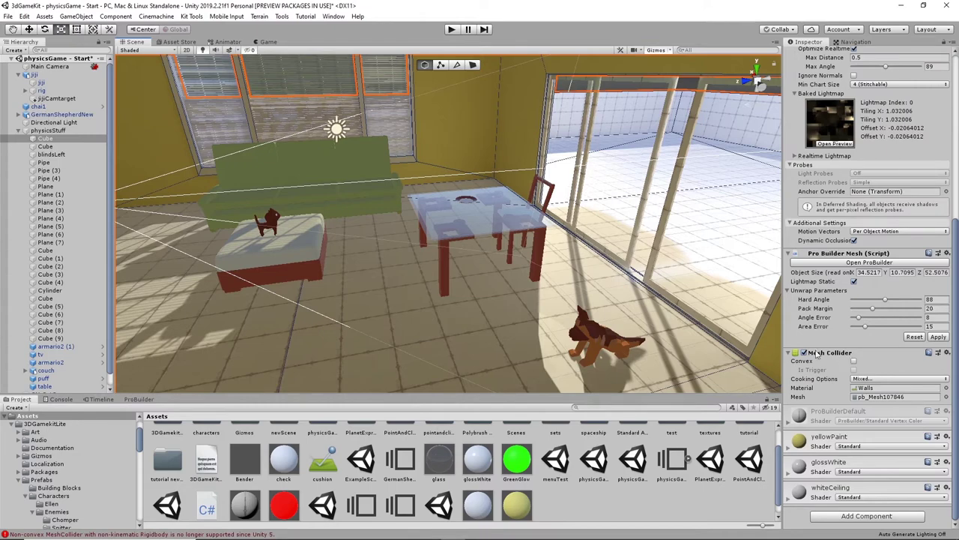
scroll(890, 260, "up", 5)
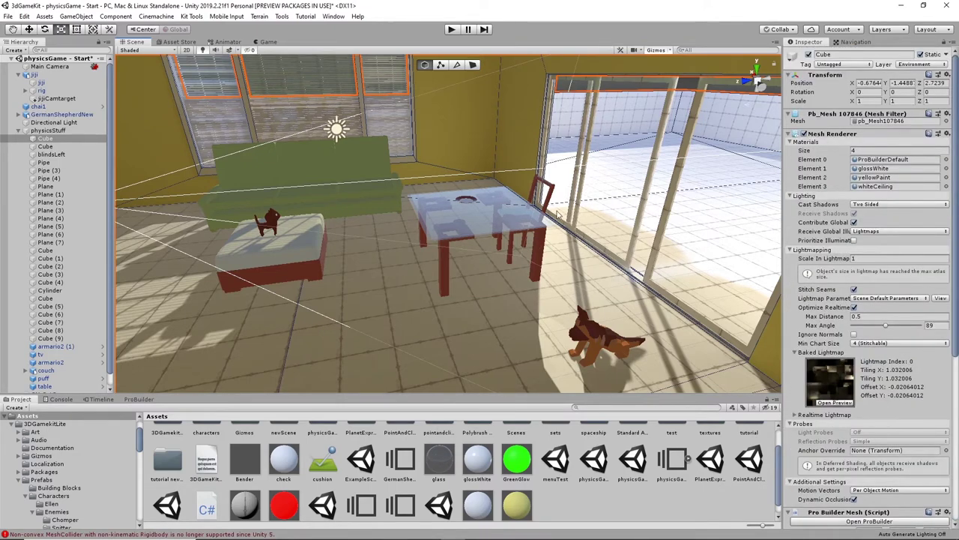
- Put the table on the Collider layer and run a short play test of the scene
left_click(513, 225)
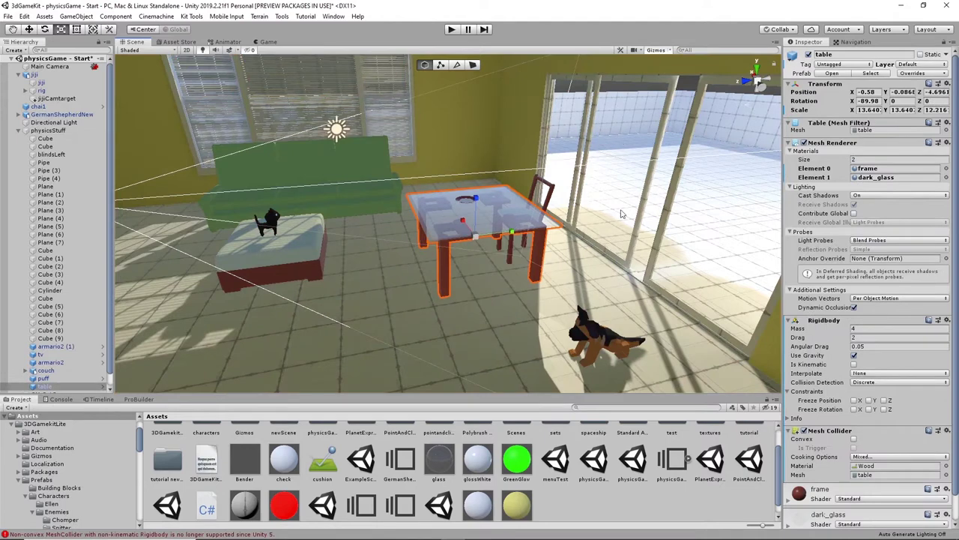
left_click(934, 65)
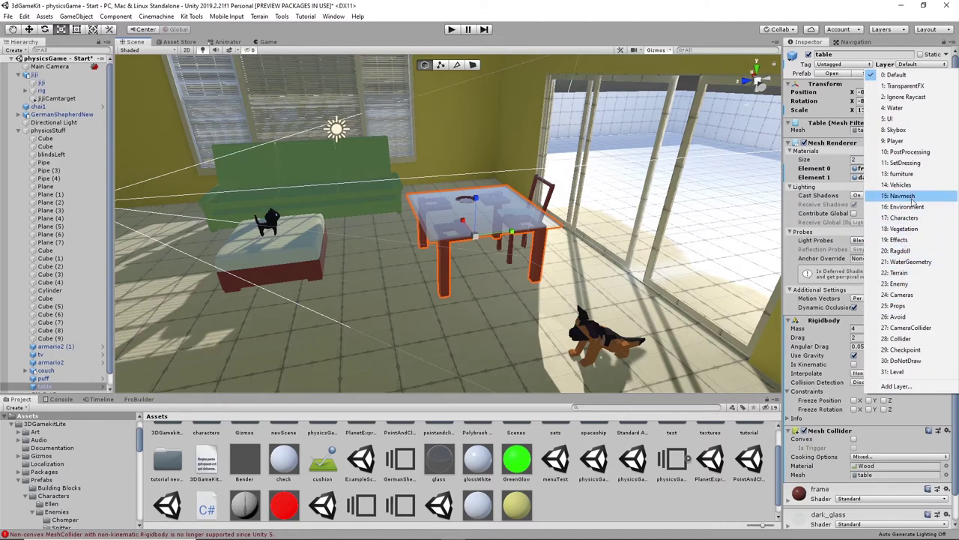
left_click(913, 339)
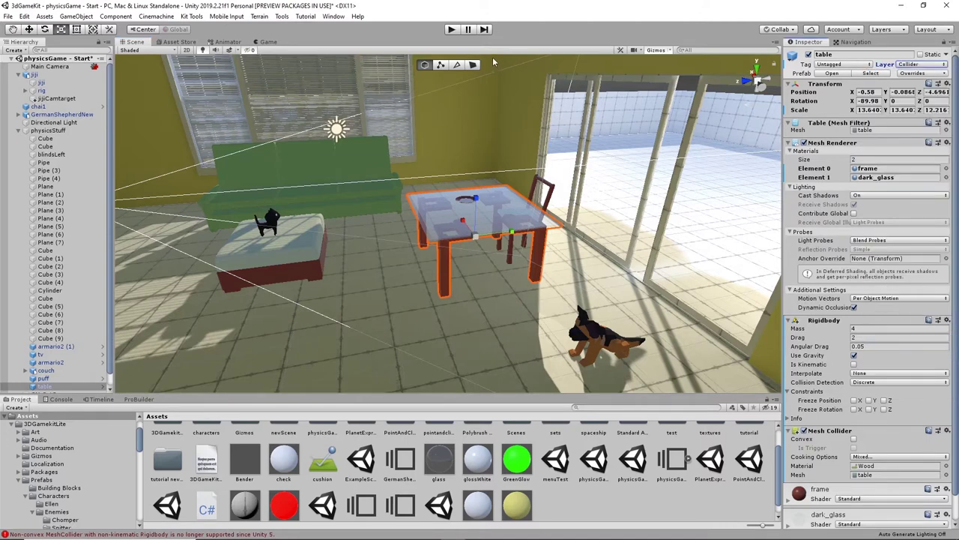
left_click(452, 30)
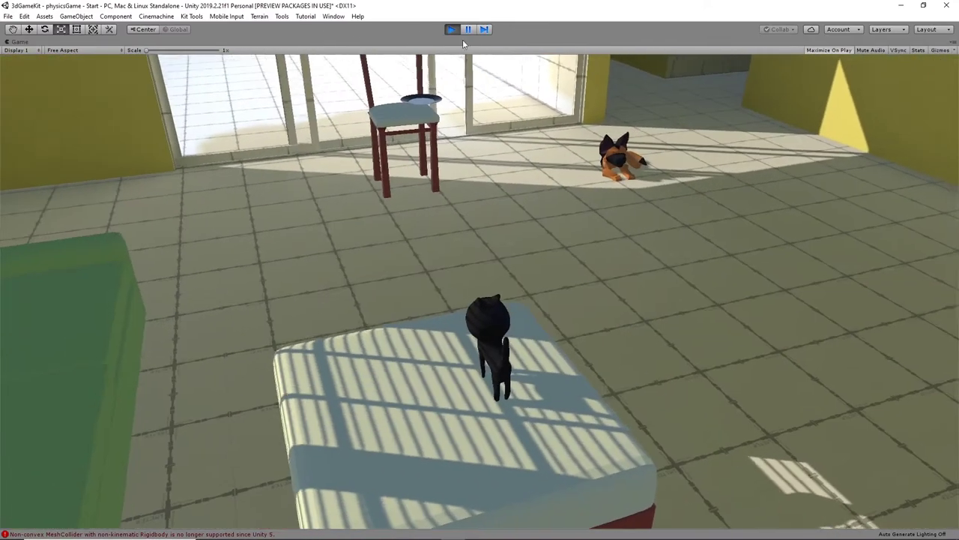
left_click(451, 29)
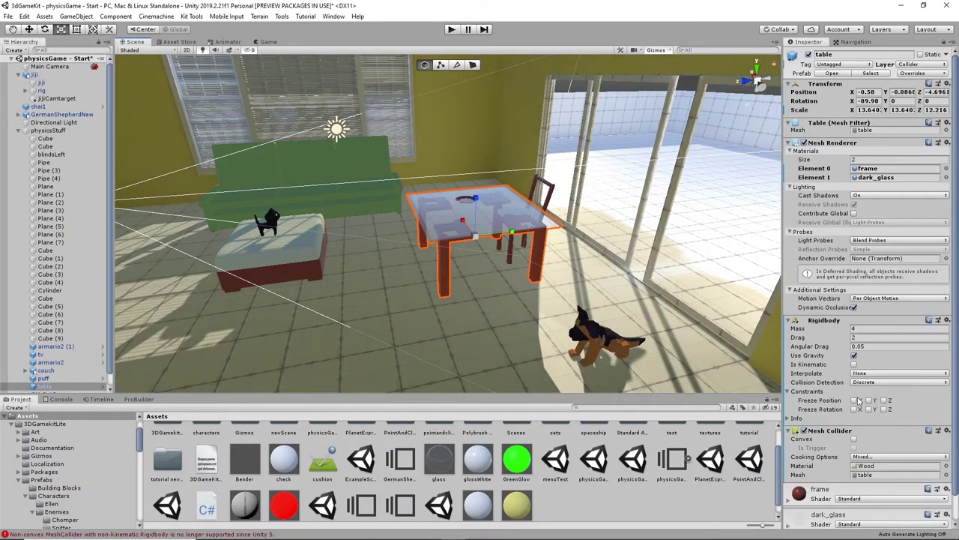
- Make the table's Mesh Collider convex and inspect the collider outline around its legs
scroll(860, 400, "down", 1)
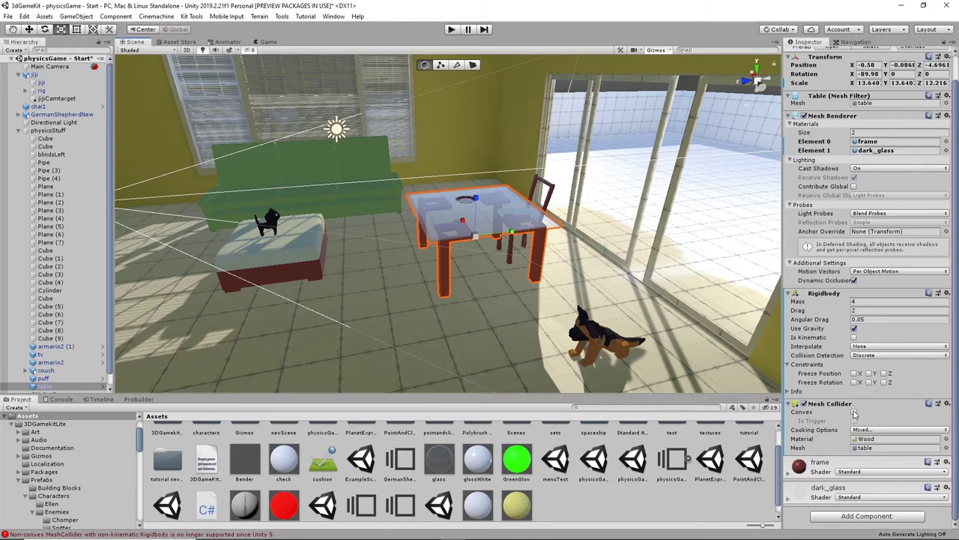
left_click(854, 412)
left_click_drag(473, 334, 491, 284, "alt")
scroll(492, 286, "up", 5)
left_click_drag(553, 288, 422, 266, "alt")
right_click_drag(422, 265, 622, 300)
left_click_drag(386, 260, 367, 273, "alt")
right_click_drag(366, 273, 527, 151)
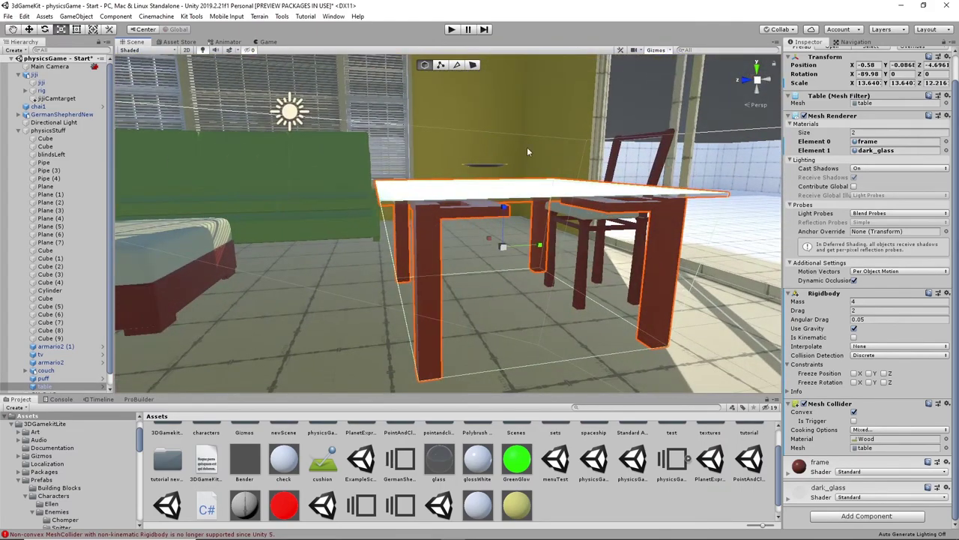
- Play-test the scene by walking the cat around and beneath the table to check its convex collider, and stop the test
left_click(452, 30)
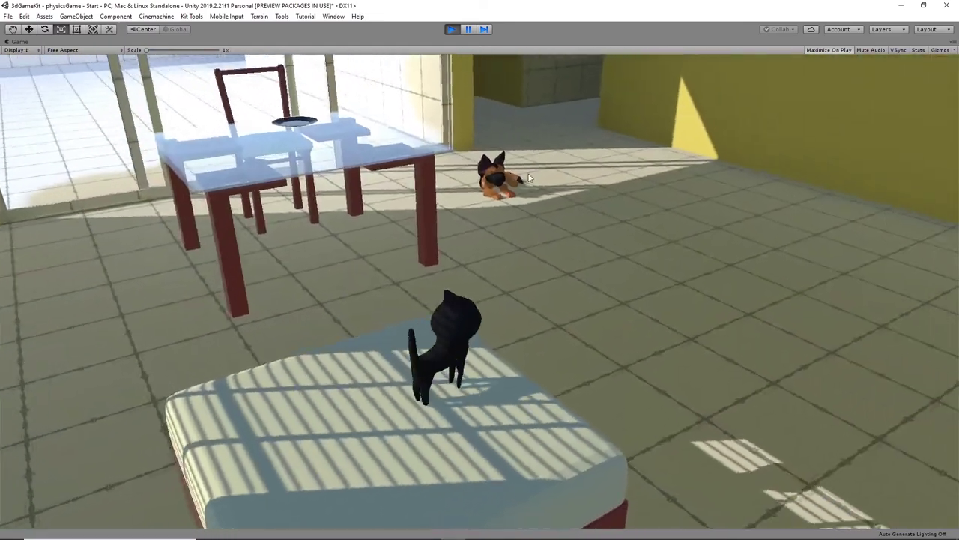
key("w")
key("w")
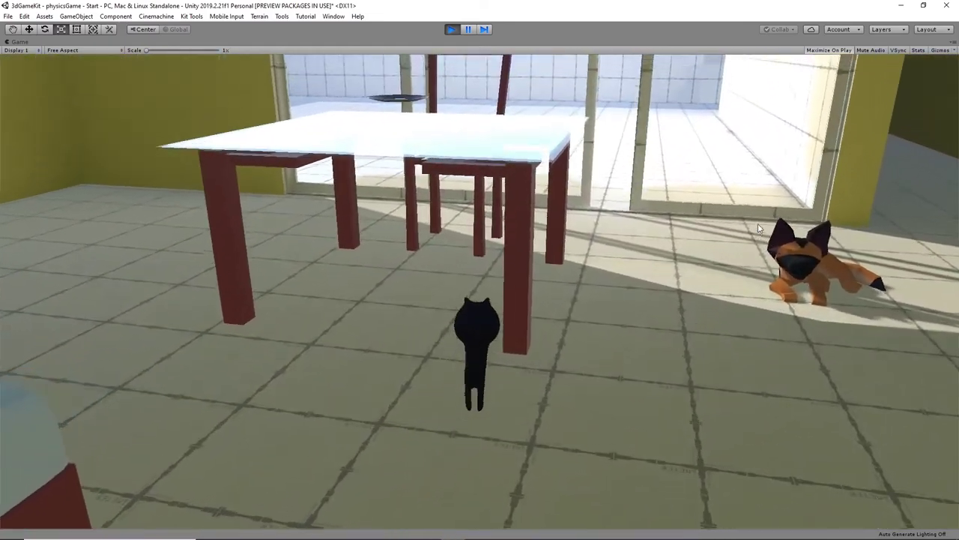
key("w")
key("d")
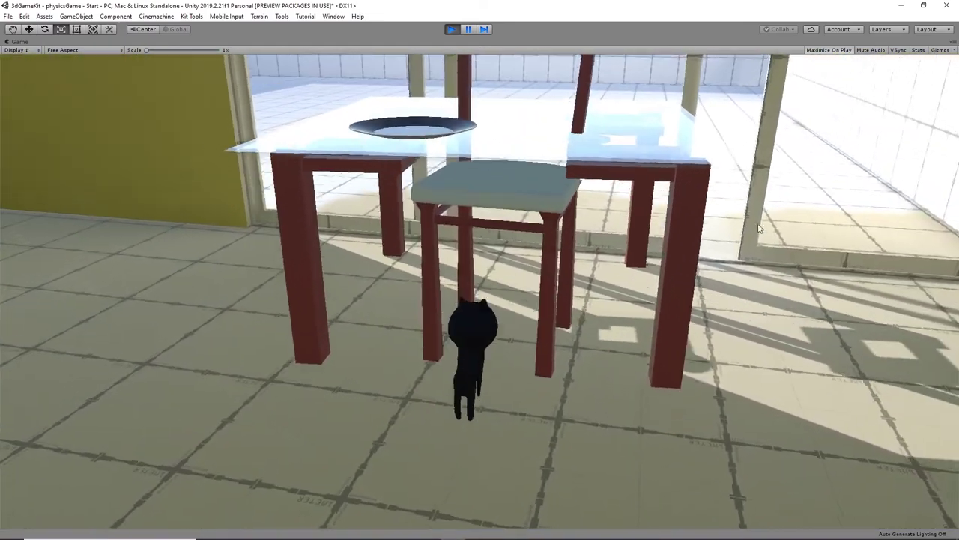
key("a")
key("w")
key("d")
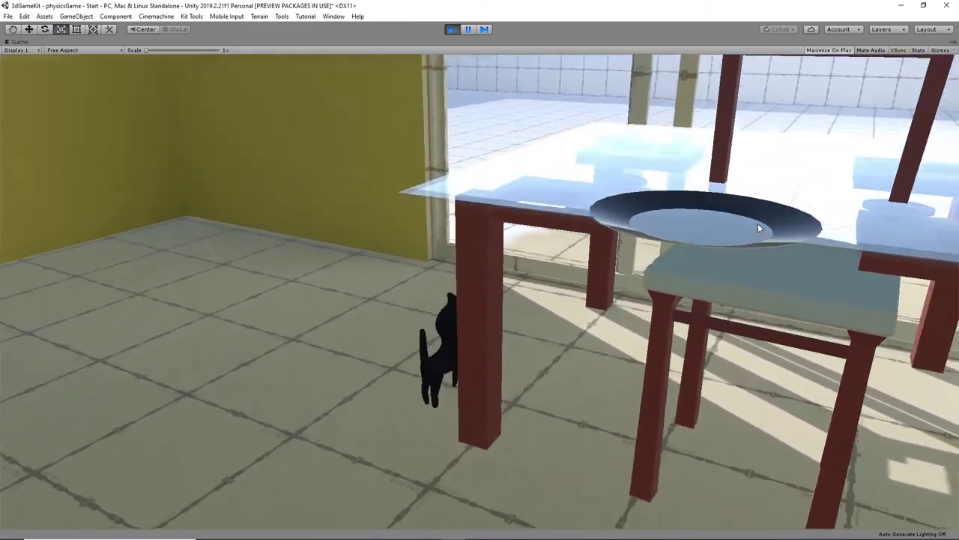
key("s")
key("d")
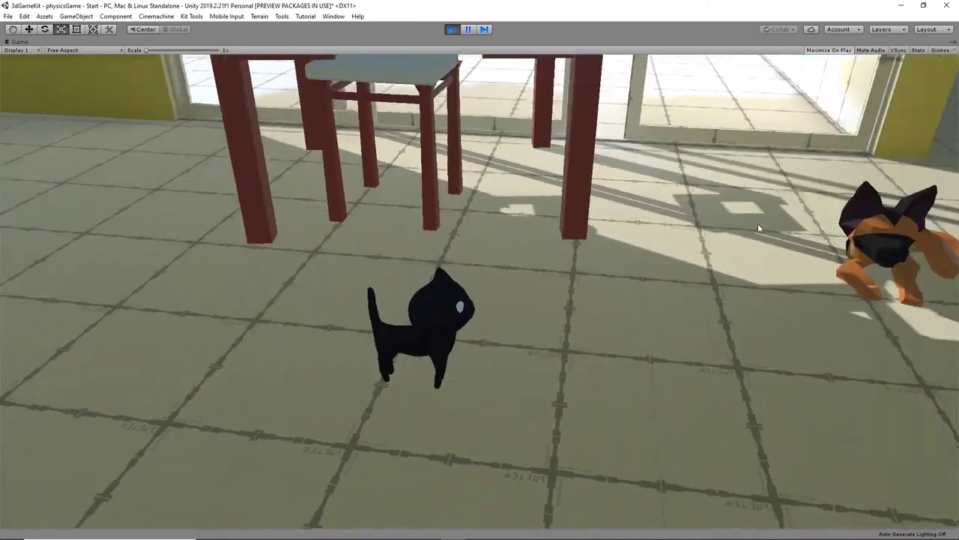
key("w")
key("a")
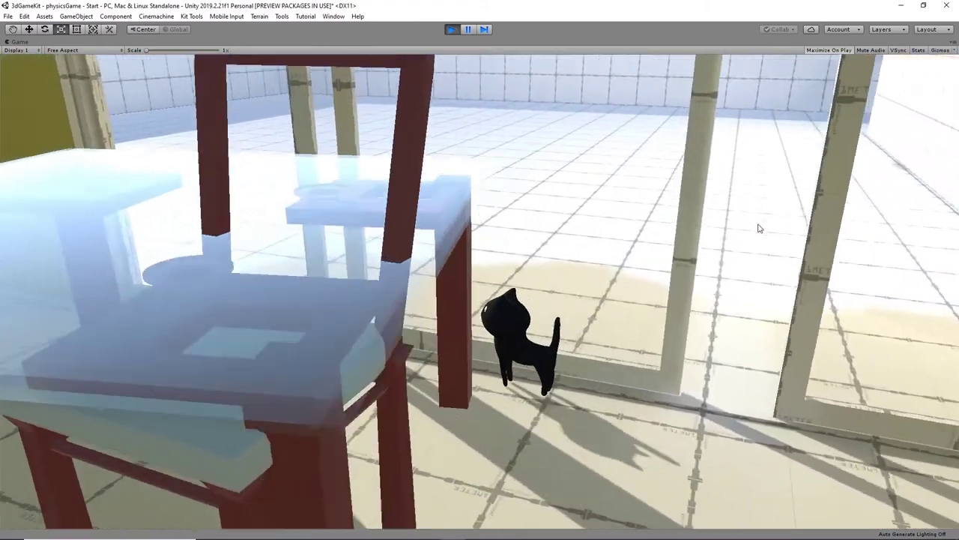
key("s")
key("a")
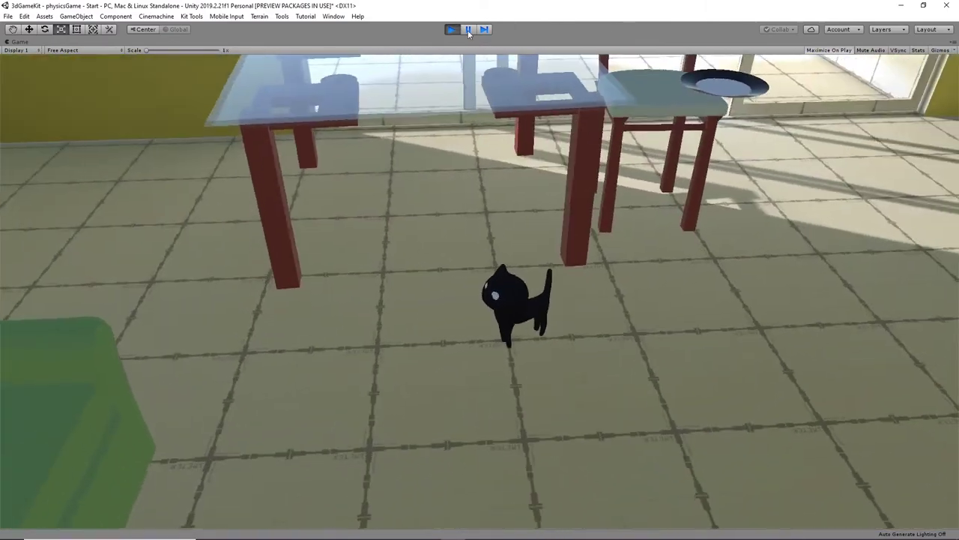
left_click(451, 29)
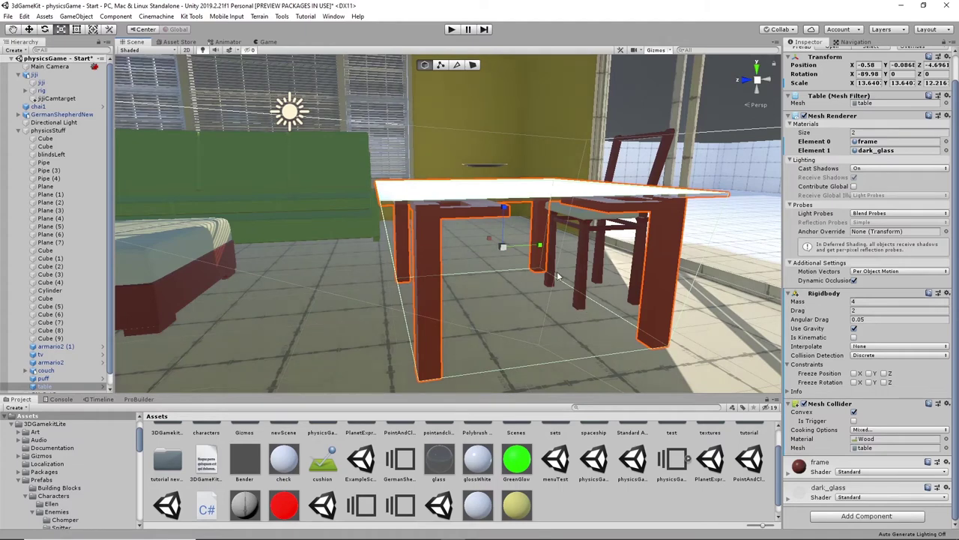
- Remove the table's Mesh Collider and add a Box Collider in its place
left_click_drag(557, 277, 549, 251, "alt")
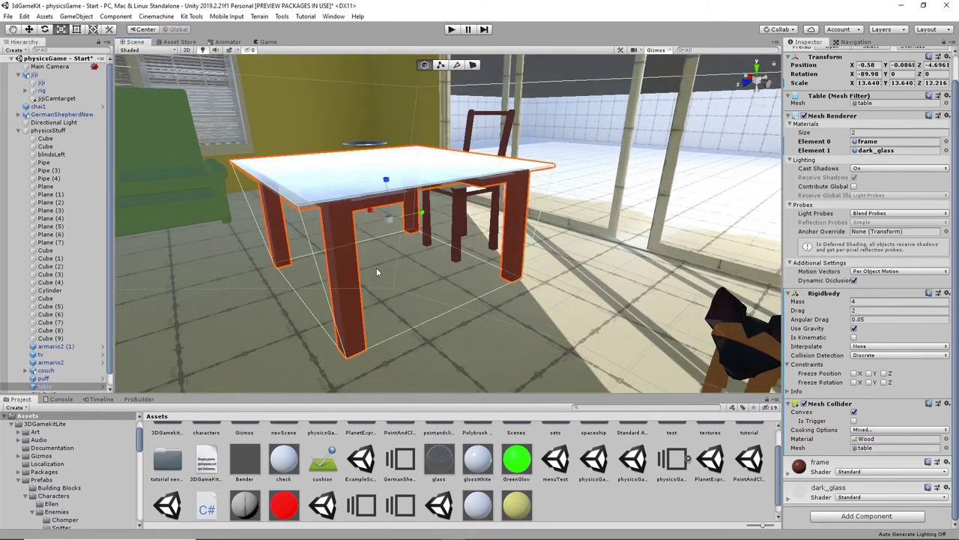
right_click(814, 406)
left_click(848, 437)
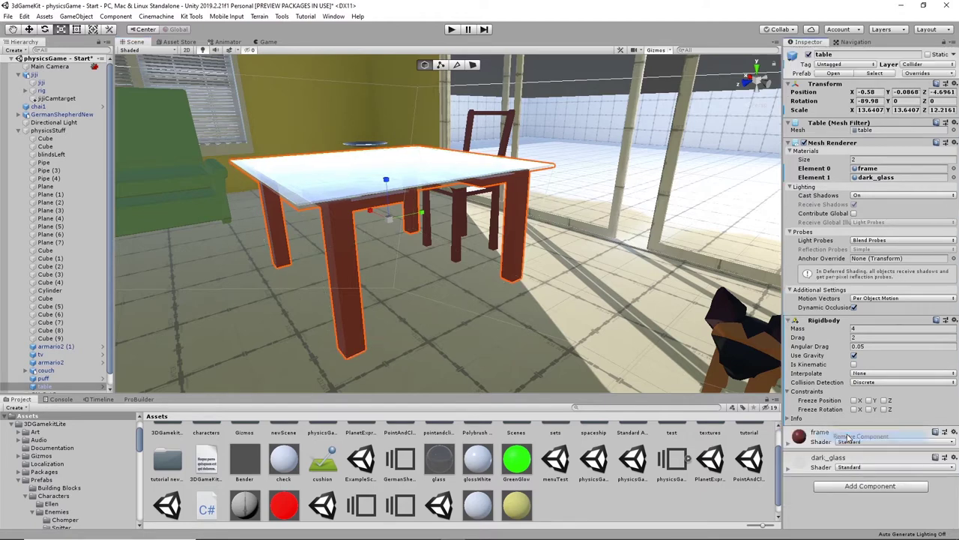
left_click(871, 487)
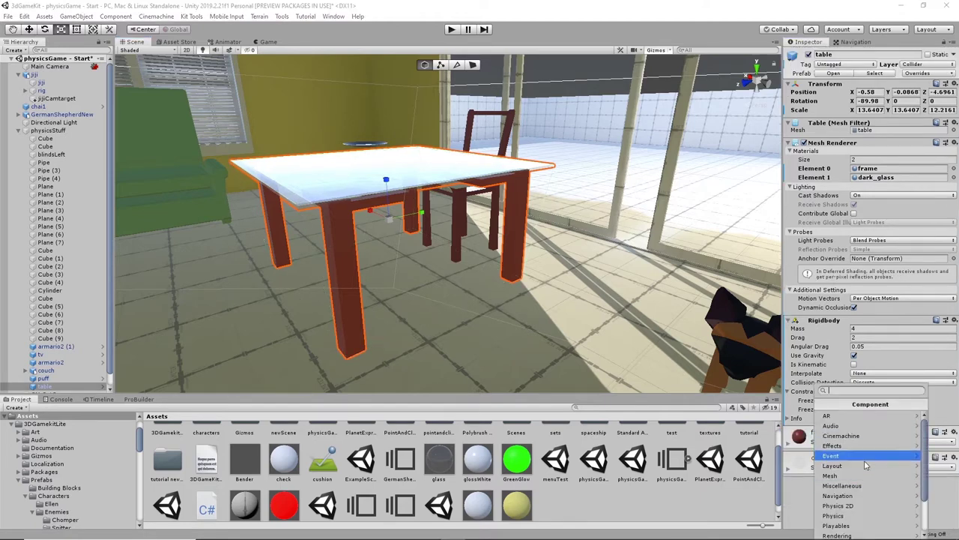
left_click(854, 516)
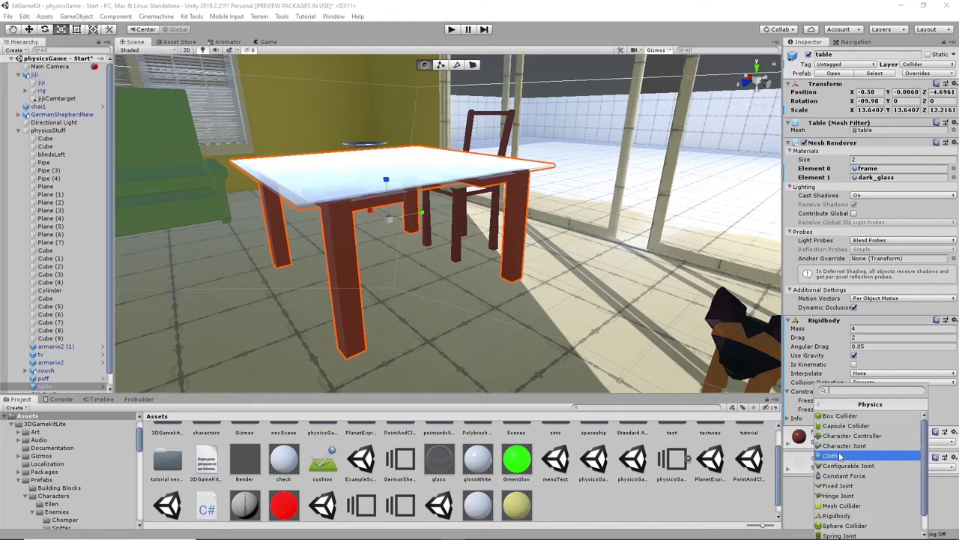
left_click(842, 416)
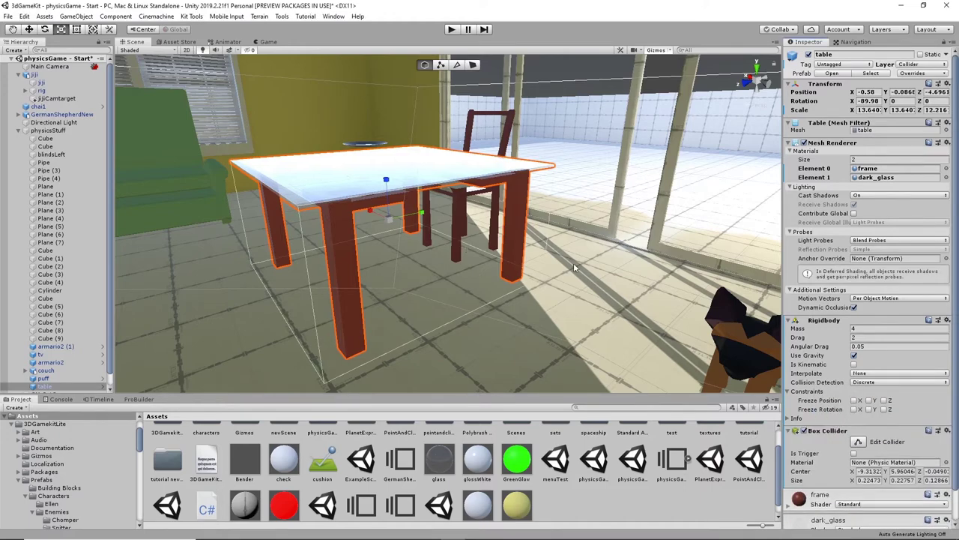
- Reshape the table's Box Collider to enclose only the thin glass top, with a Z size of about 0.0057
left_click_drag(573, 263, 541, 242, "alt")
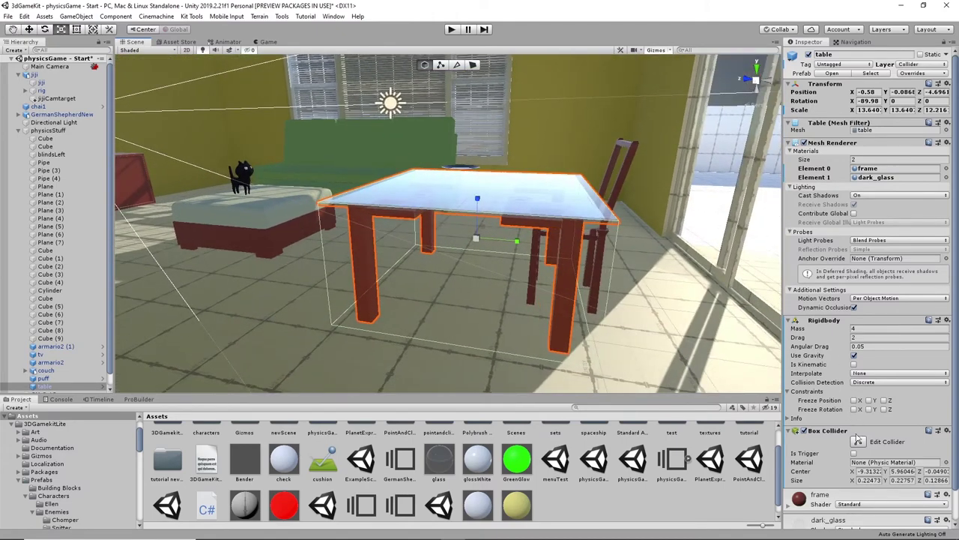
left_click(859, 442)
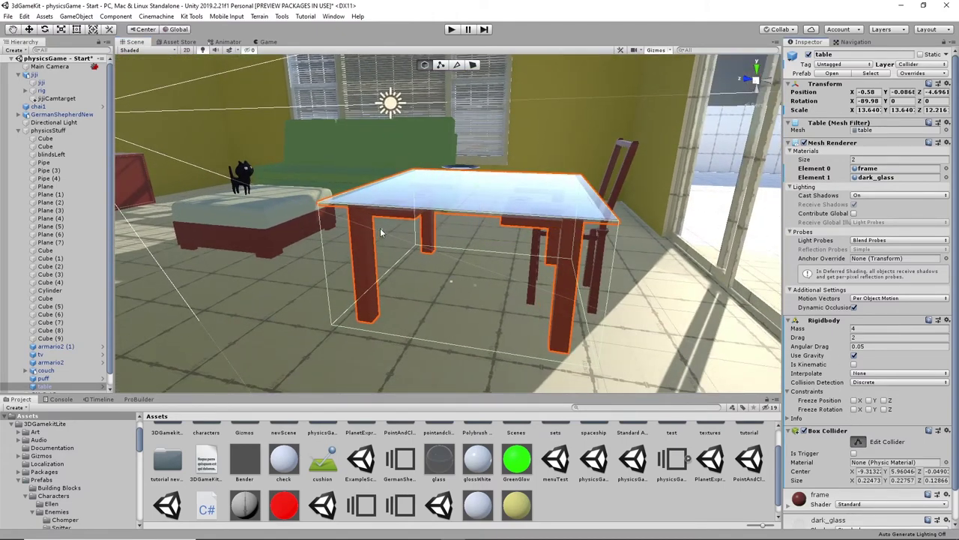
left_click_drag(383, 227, 393, 235)
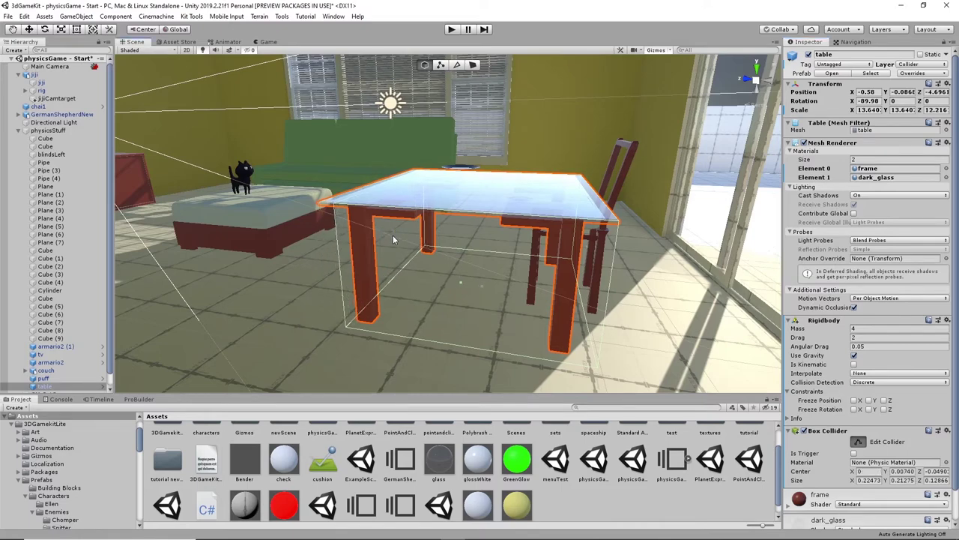
key("ctrl+z")
left_click_drag(458, 298, 517, 277, "alt")
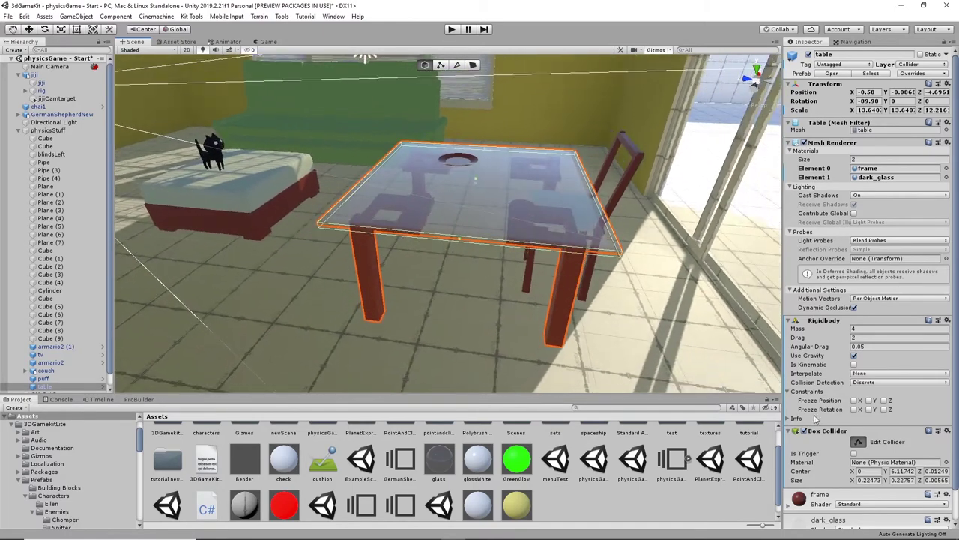
- Assign the Ice physics material to the tabletop's Box Collider
scroll(866, 435, "down", 2)
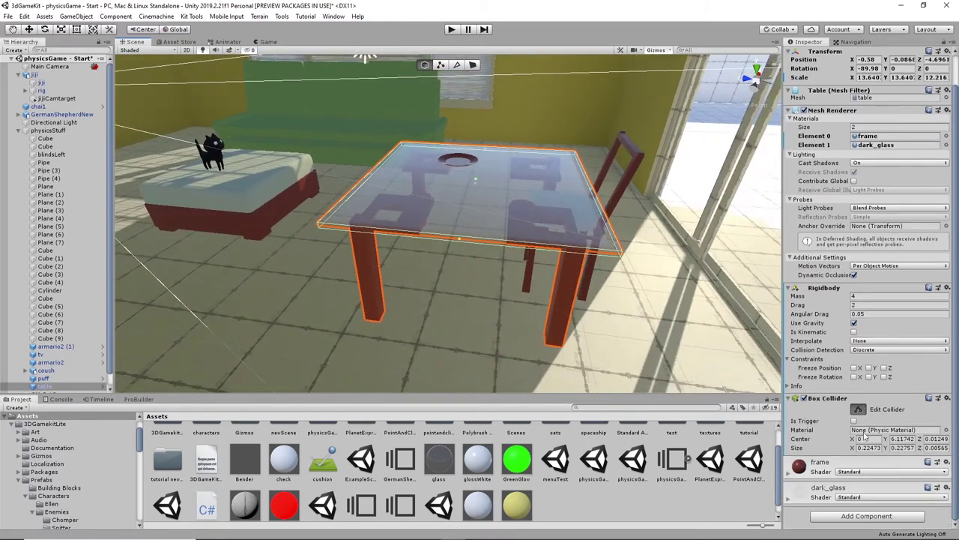
left_click(946, 431)
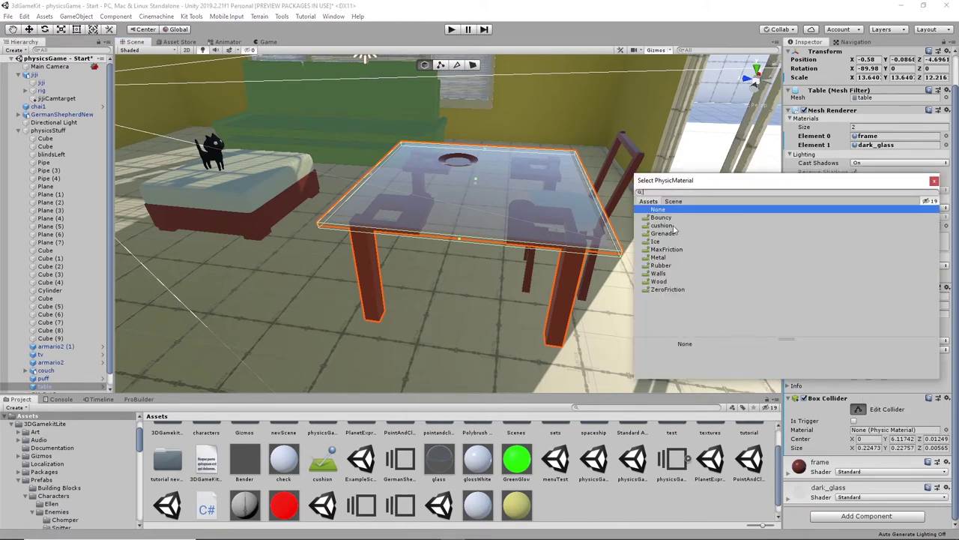
left_click(656, 242)
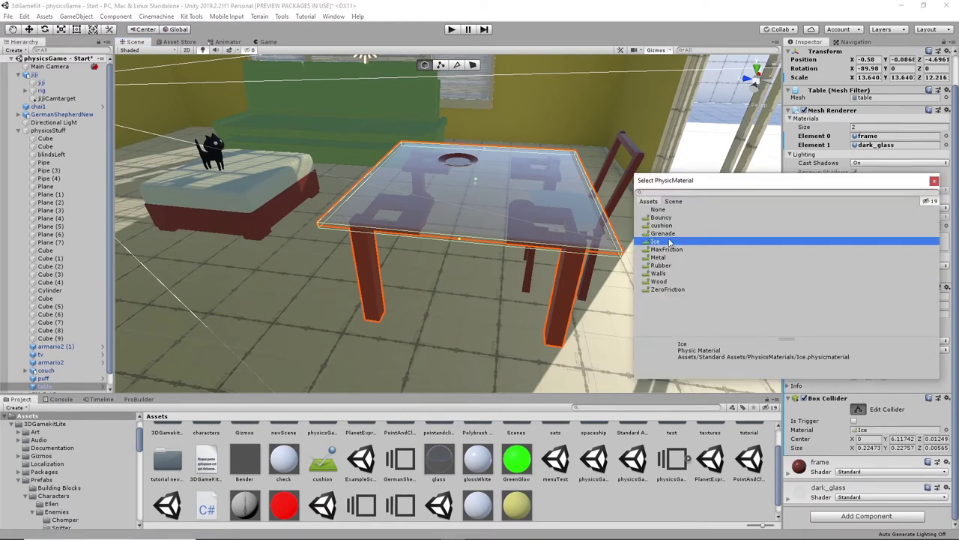
left_click(934, 181)
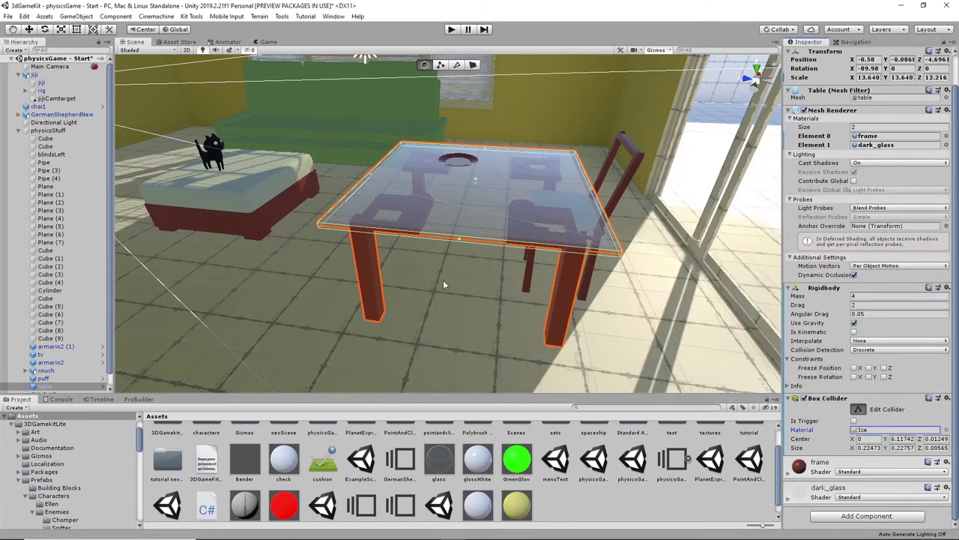
- Duplicate the tabletop's Box Collider by copying the component and pasting it as new on the table
left_click_drag(411, 289, 482, 253, "alt")
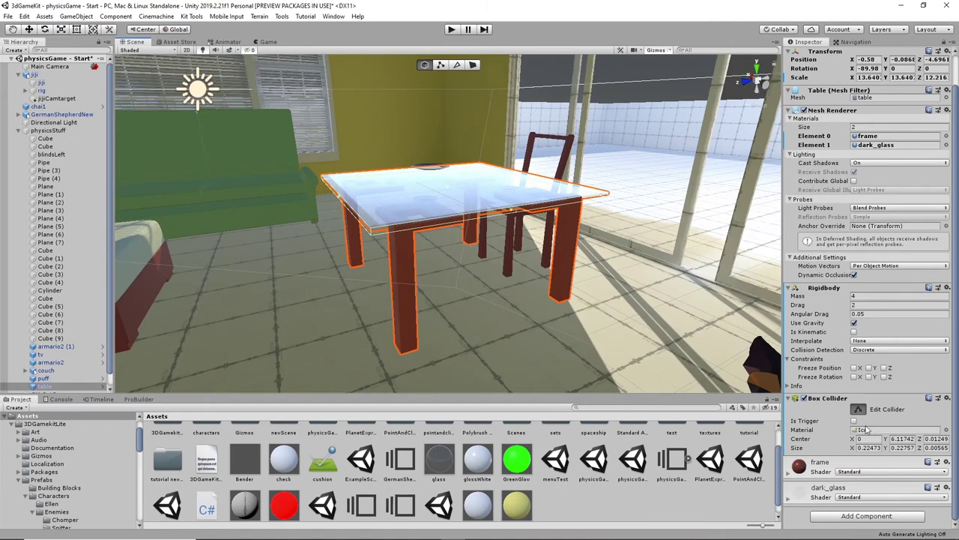
right_click(820, 405)
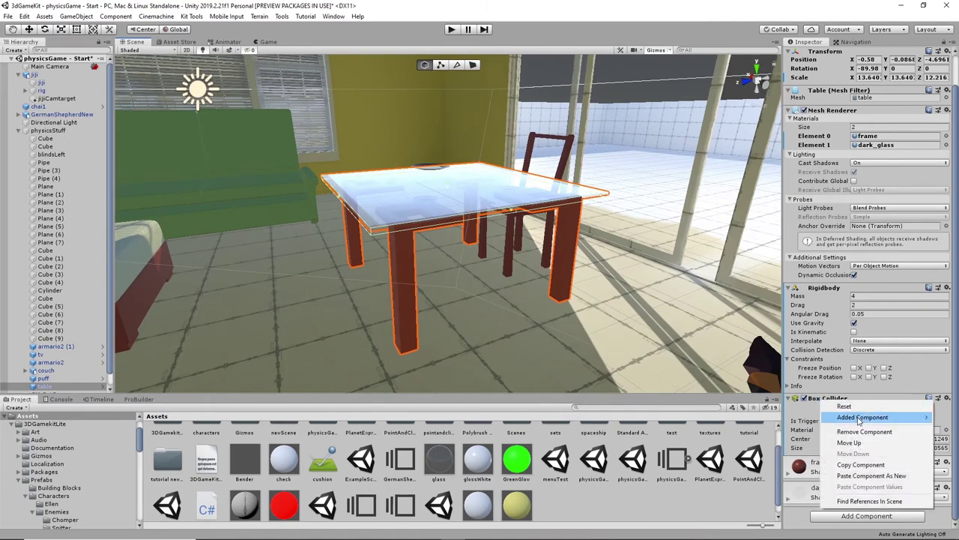
left_click(847, 464)
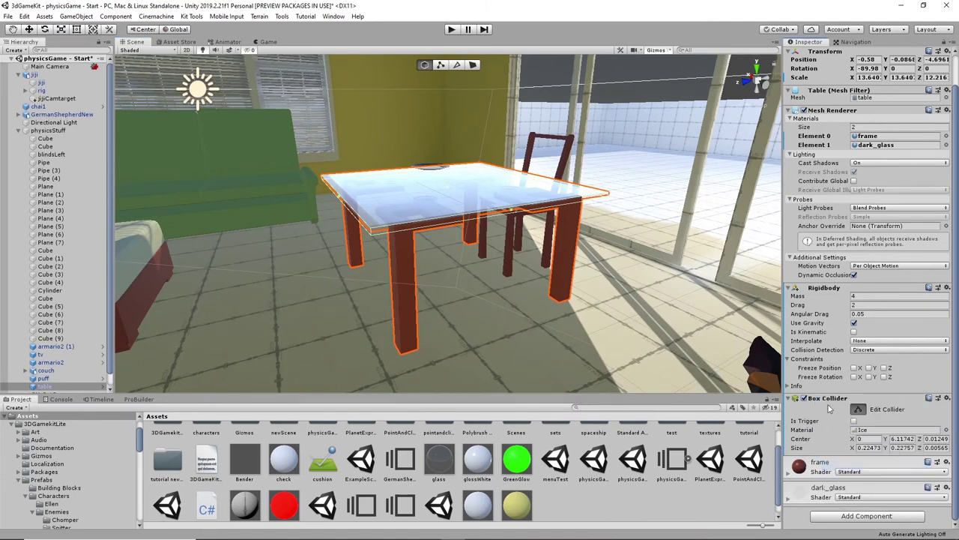
right_click(829, 401)
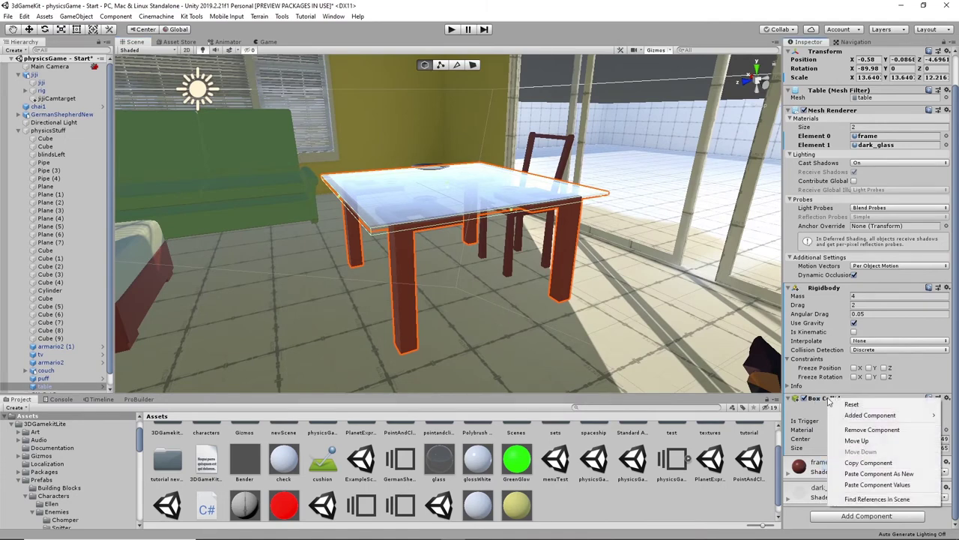
left_click(879, 473)
- Reshape the second Box Collider to wrap one table leg, sized about 0.020 by 0.019 by 0.130
left_click_drag(605, 320, 515, 290, "alt")
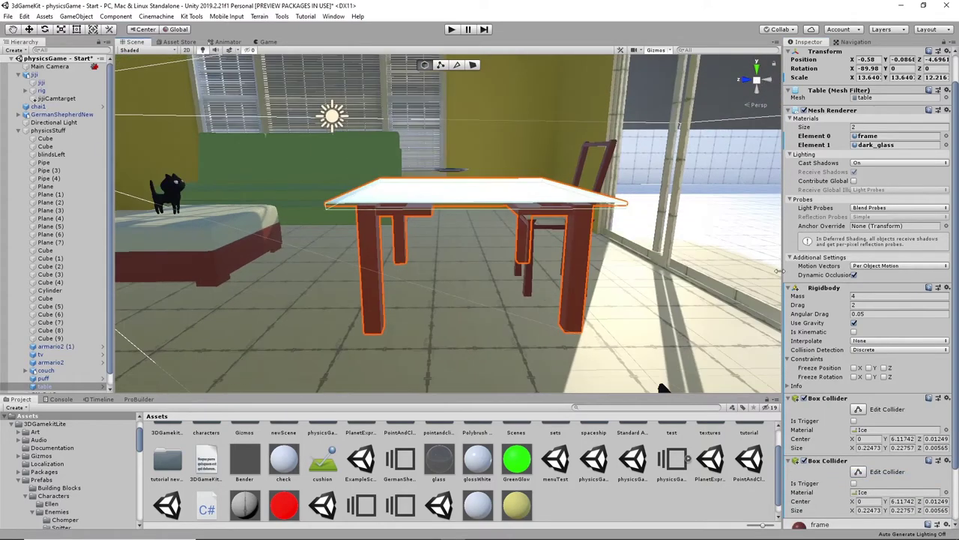
left_click(856, 471)
left_click_drag(416, 234, 442, 277, "alt")
left_click_drag(448, 229, 317, 250, "alt")
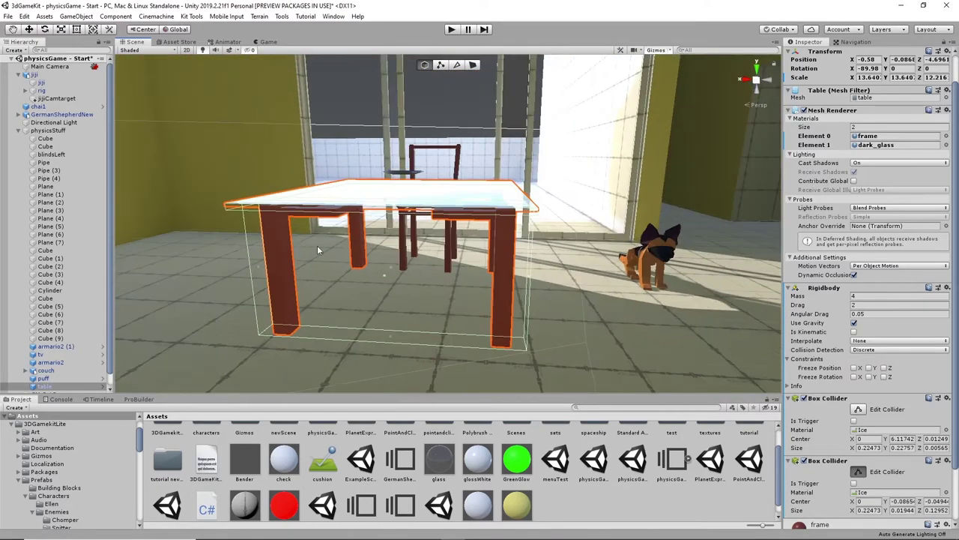
left_click_drag(257, 270, 465, 315)
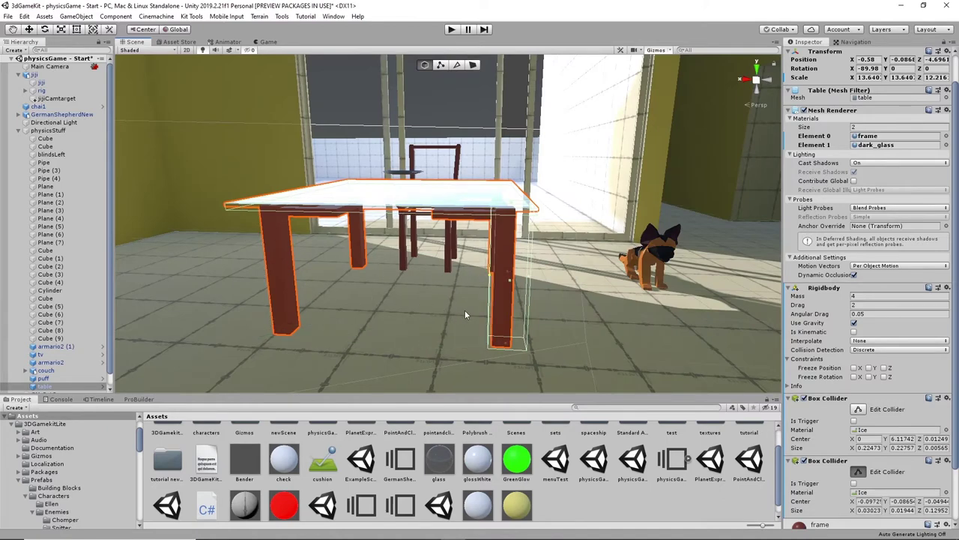
left_click_drag(529, 281, 516, 280)
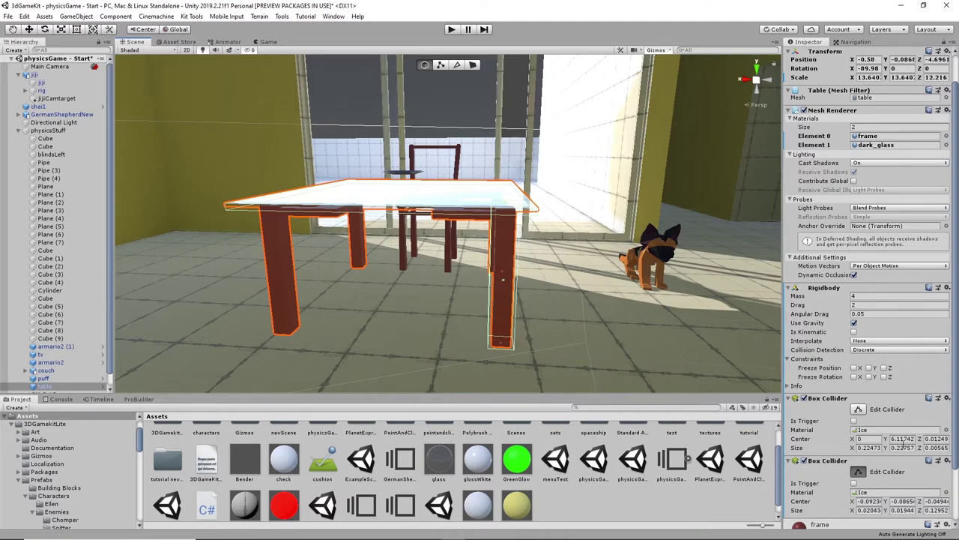
- Assign the Wood physics material to the table leg's Box Collider
left_click(946, 491)
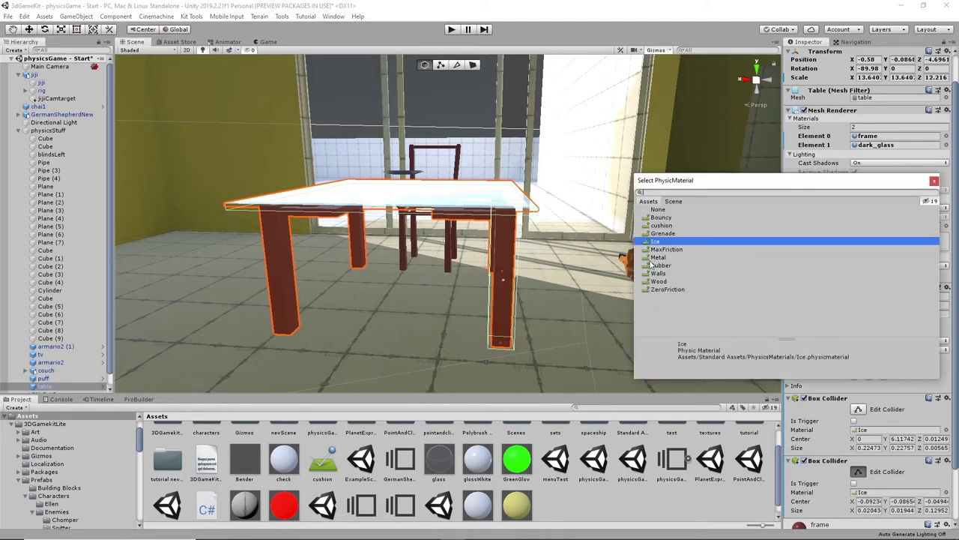
left_click(687, 280)
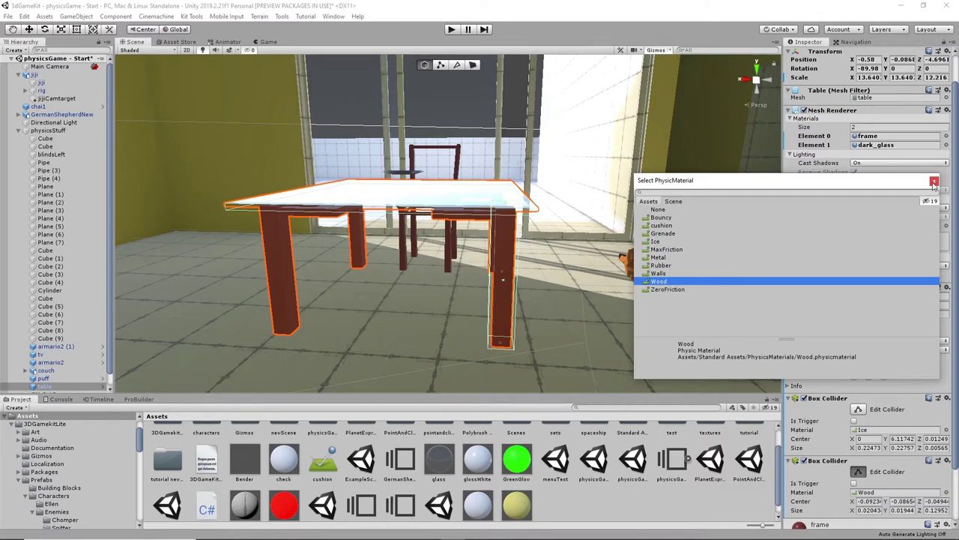
left_click(935, 181)
- Shorten the leg's Box Collider to a Z size of about 0.124 and inspect its fit from several angles
left_click_drag(598, 271, 437, 232, "alt")
scroll(435, 226, "up", 2)
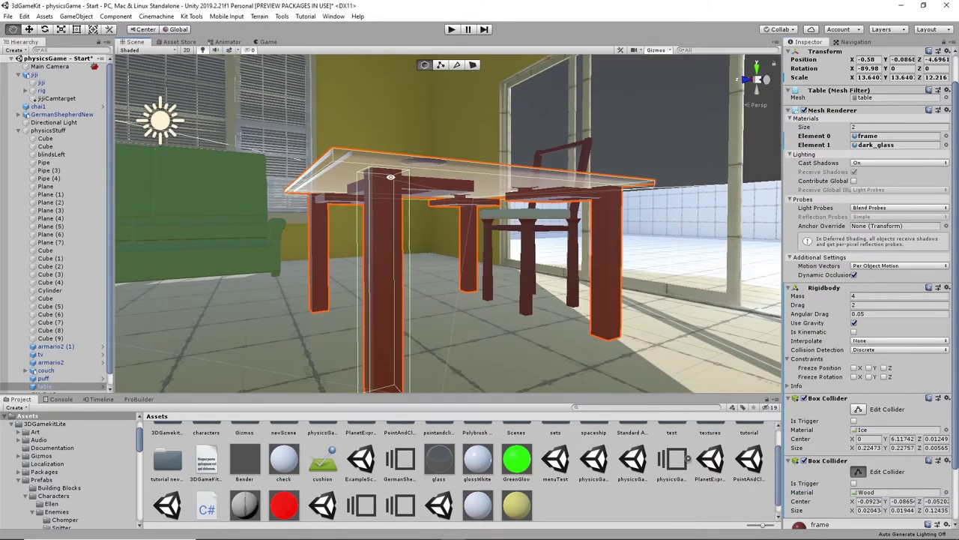
left_click_drag(380, 174, 430, 103, "alt")
left_click_drag(437, 84, 437, 84, "alt")
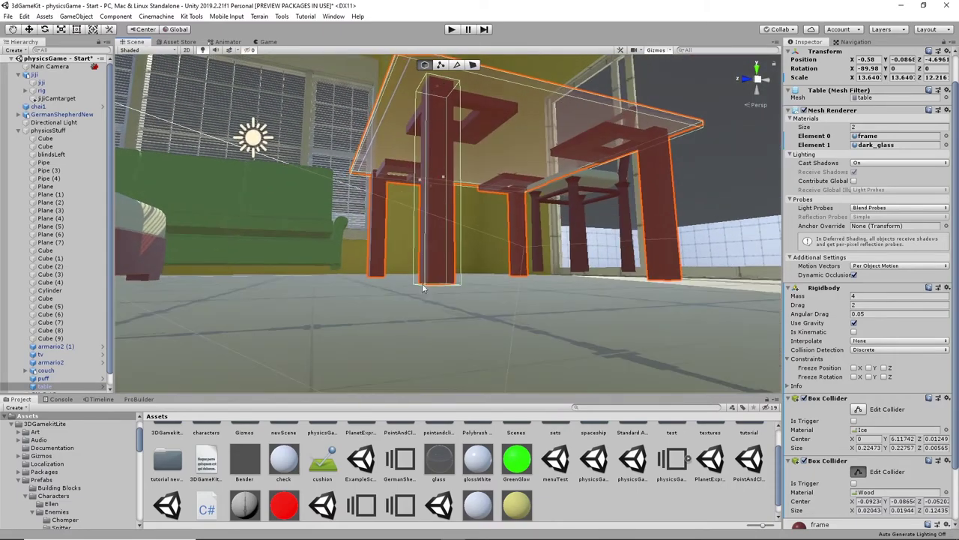
left_click_drag(422, 283, 671, 341, "alt")
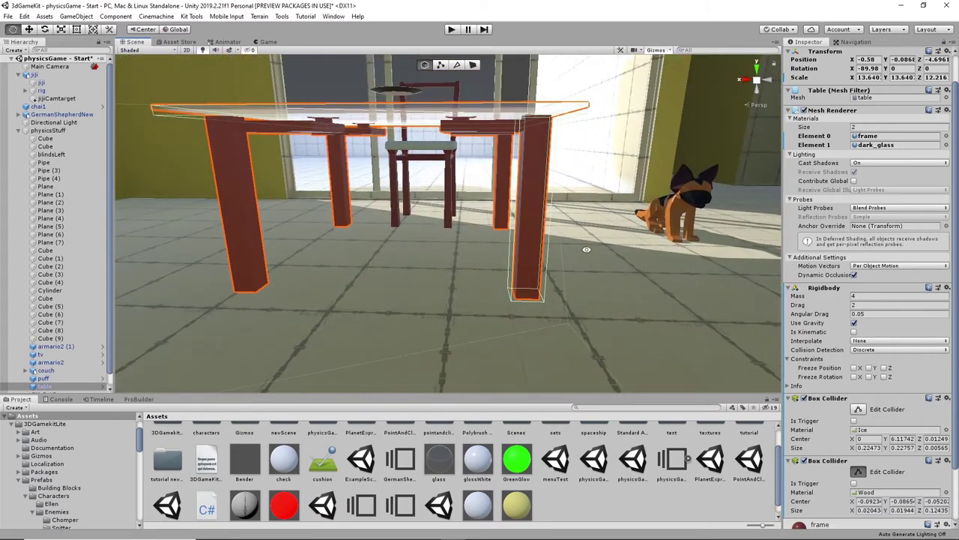
right_click_drag(586, 249, 391, 277)
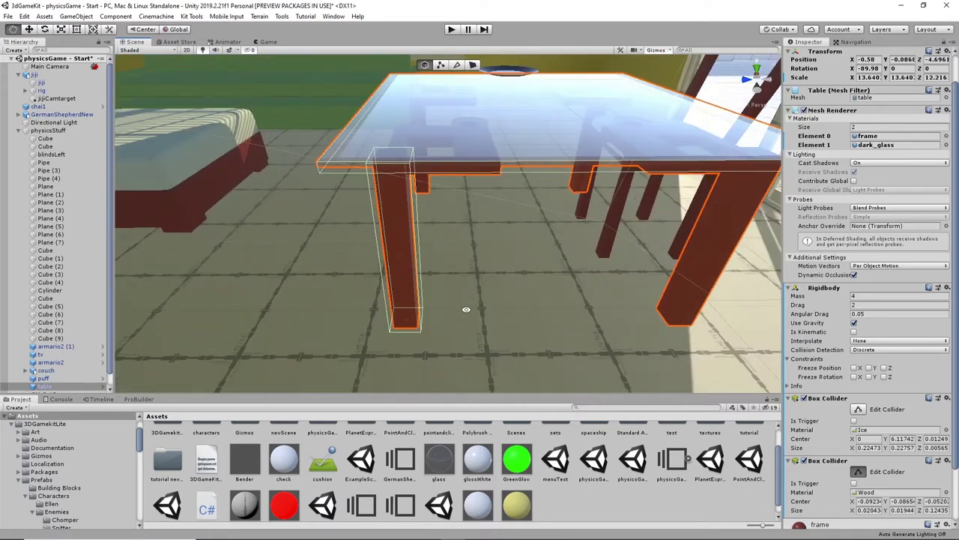
- Duplicate the table leg's Box Collider by copying the component and pasting it as new on the table
right_click_drag(465, 308, 500, 243)
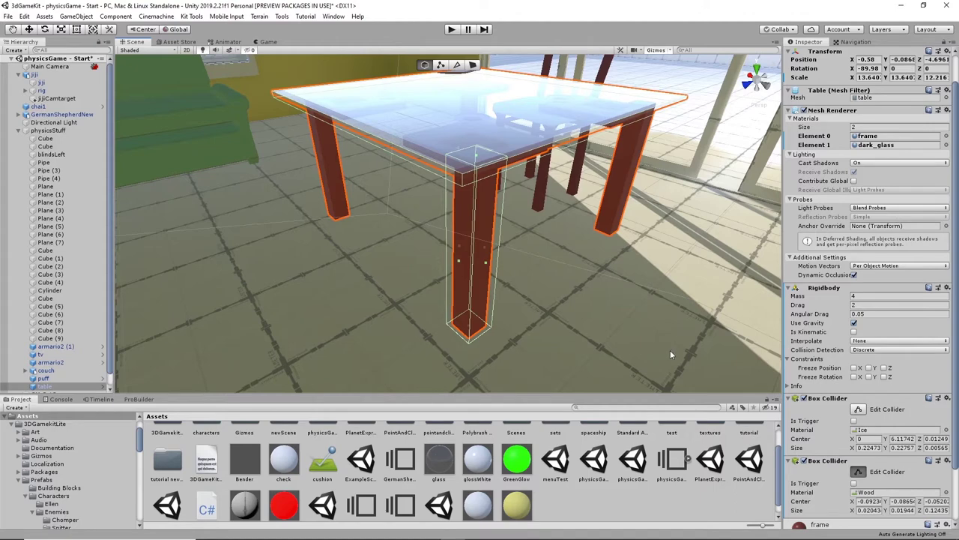
left_click_drag(690, 312, 607, 213, "alt")
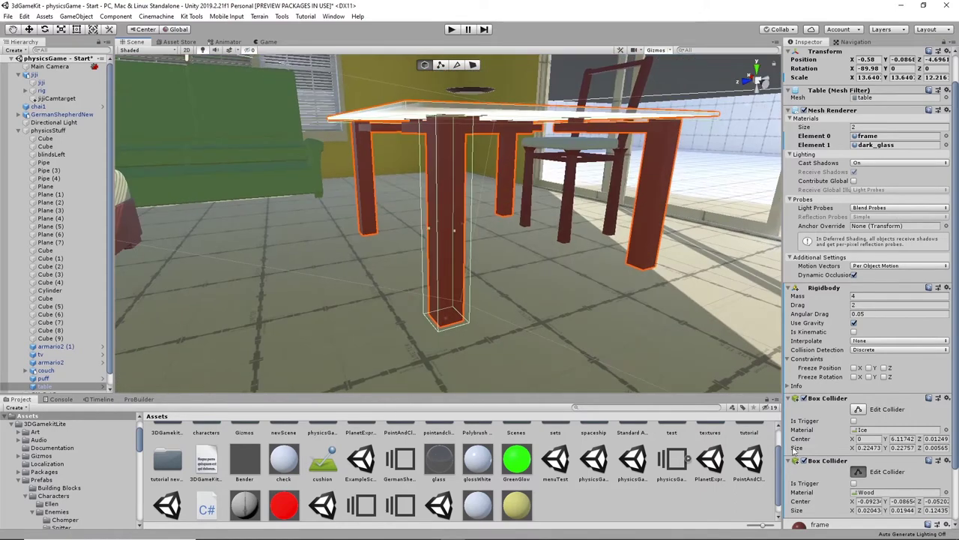
right_click(827, 462)
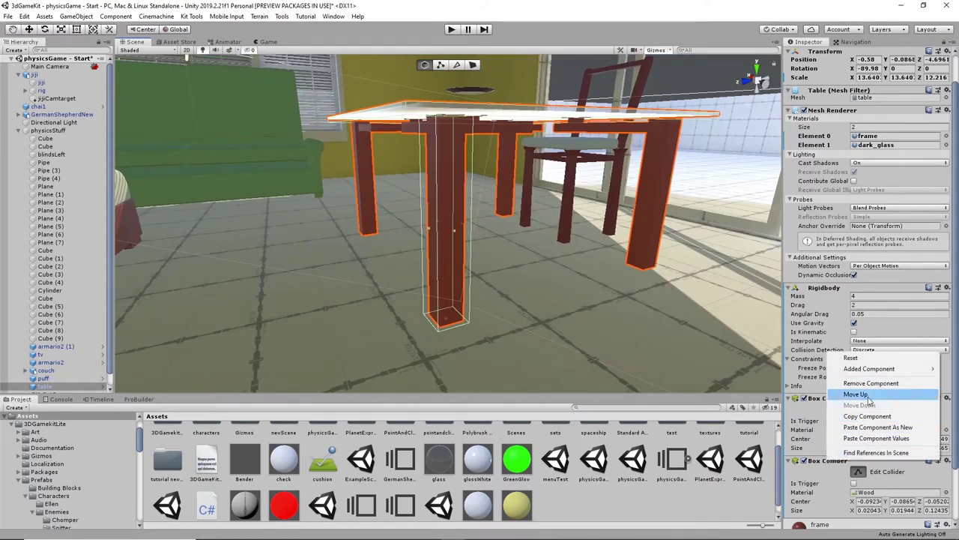
left_click(868, 416)
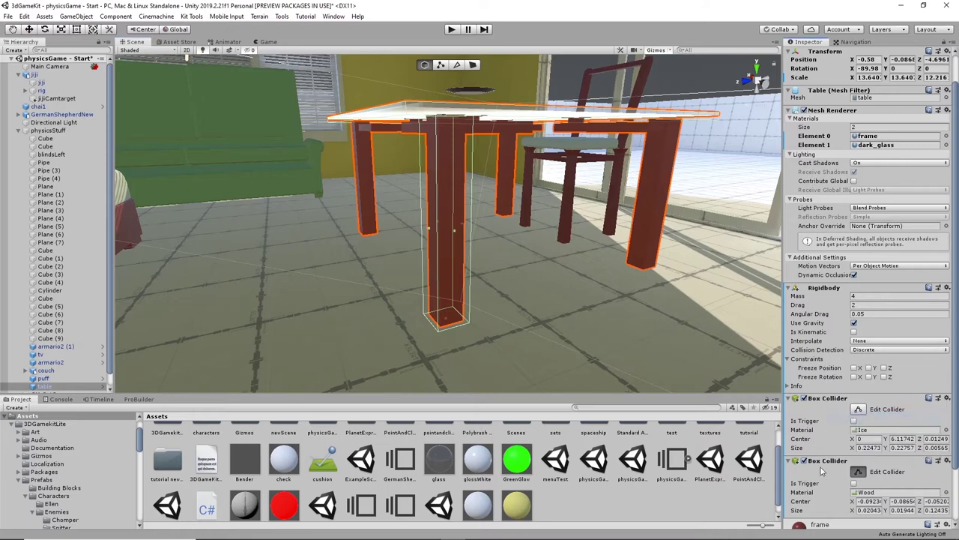
right_click(825, 462)
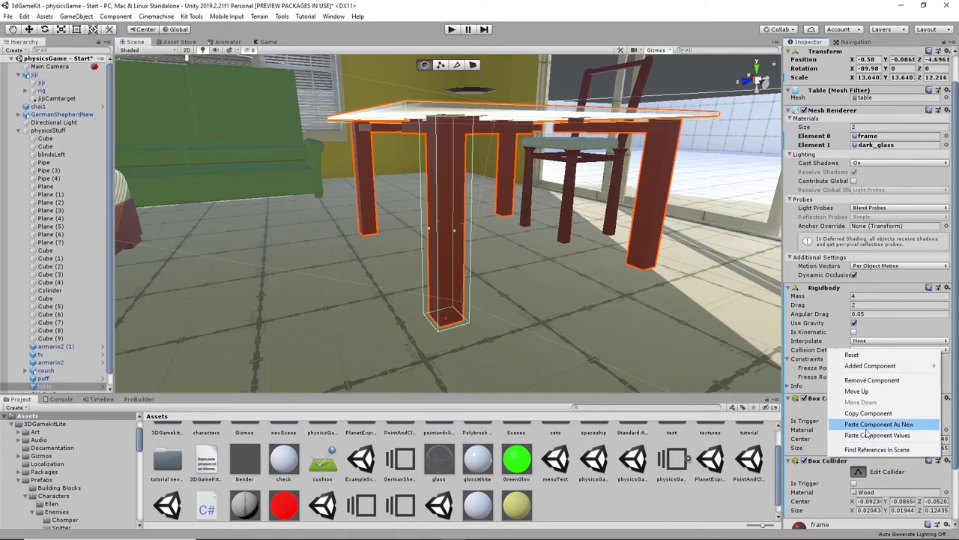
left_click(864, 425)
scroll(858, 414, "down", 4)
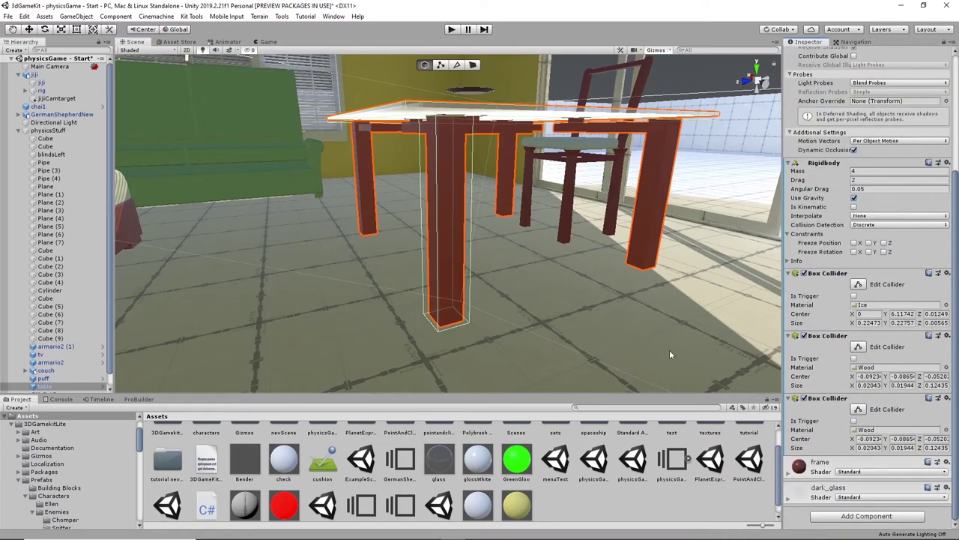
- Shift the third Box Collider onto the adjacent table leg, with center X about 0.092 and size X about 0.018
left_click_drag(650, 298, 545, 294, "alt")
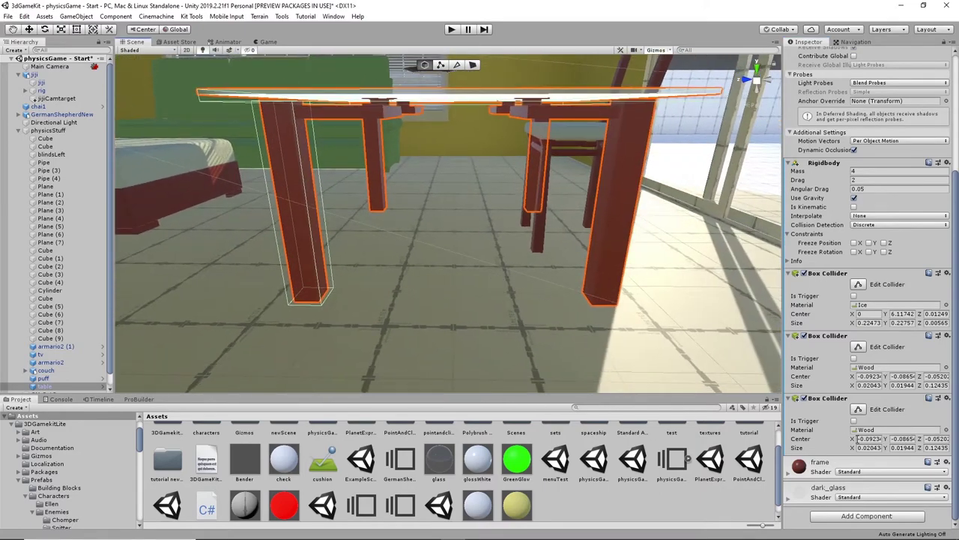
left_click_drag(858, 440, 859, 440)
left_click_drag(389, 286, 561, 300, "alt")
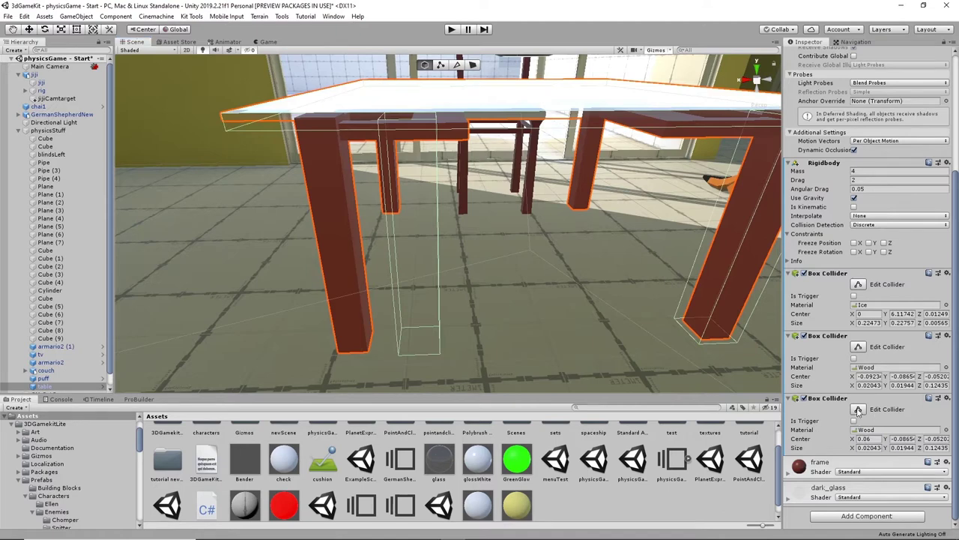
left_click_drag(383, 244, 325, 250)
left_click_drag(434, 231, 336, 245, "alt")
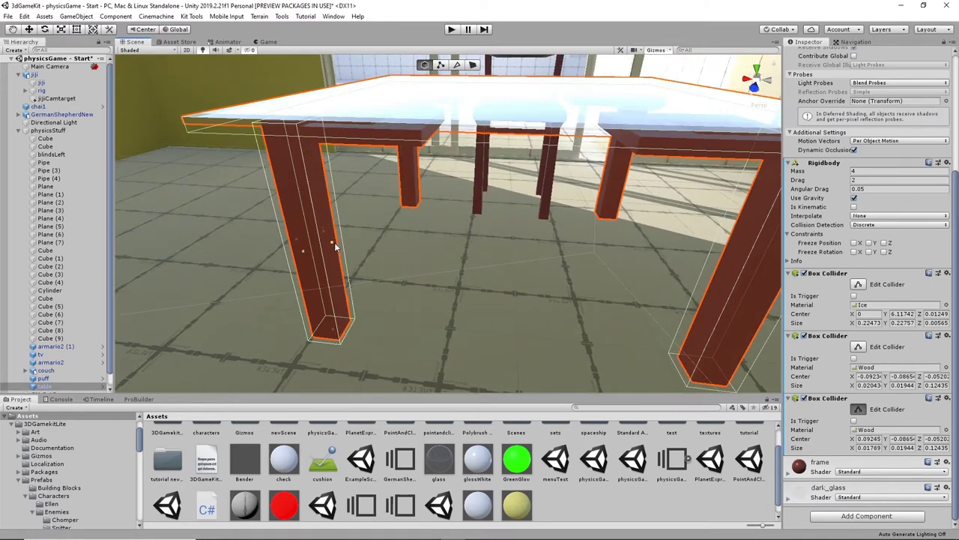
- Paste a copy of the newest leg Box Collider and fit it to the third leg, with center Y about 0.087 and size Y about 0.017
left_click_drag(360, 280, 658, 276, "alt")
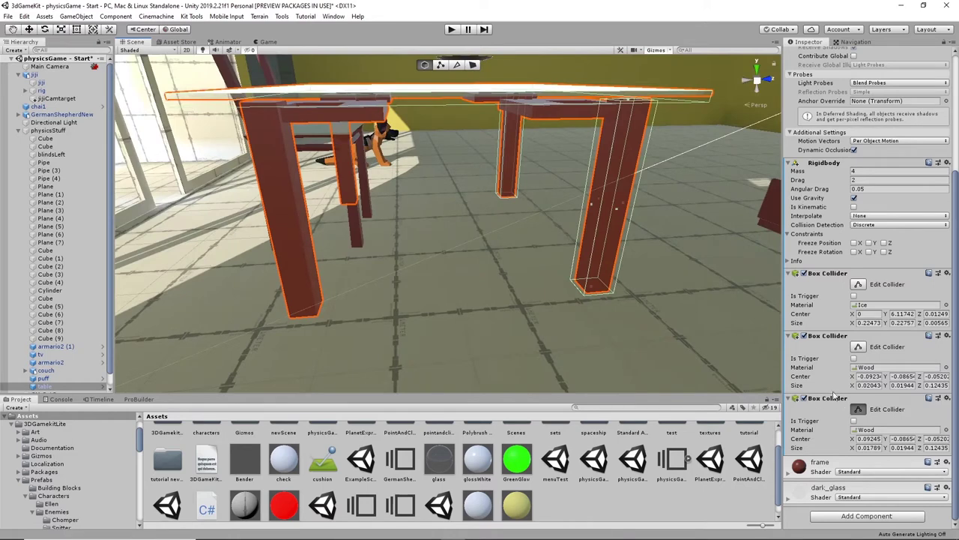
right_click(827, 403)
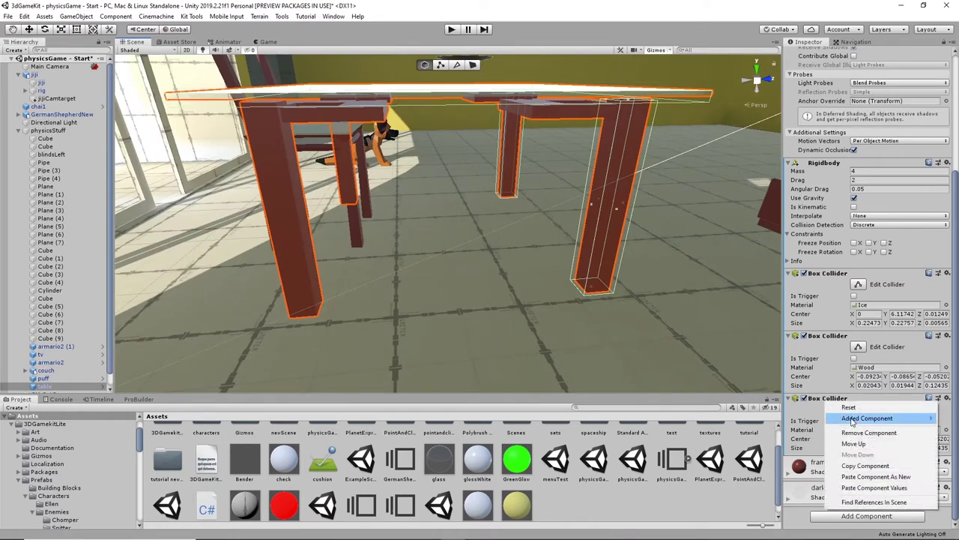
left_click(861, 466)
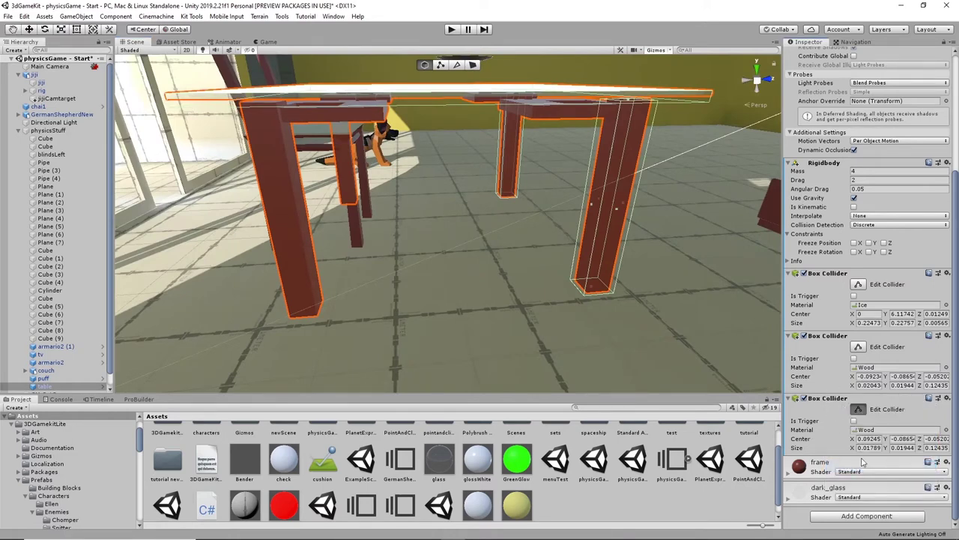
right_click(829, 403)
left_click(874, 473)
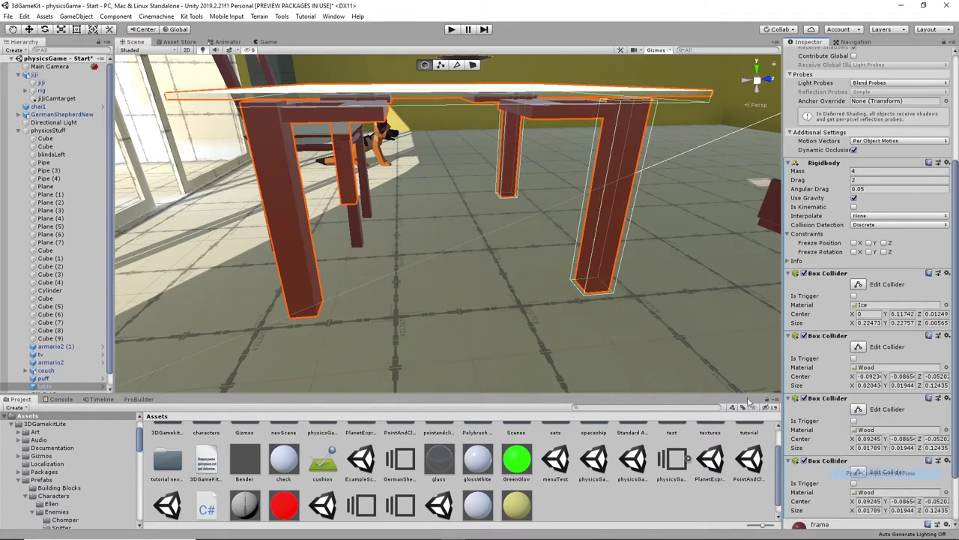
left_click_drag(520, 180, 367, 234, "alt")
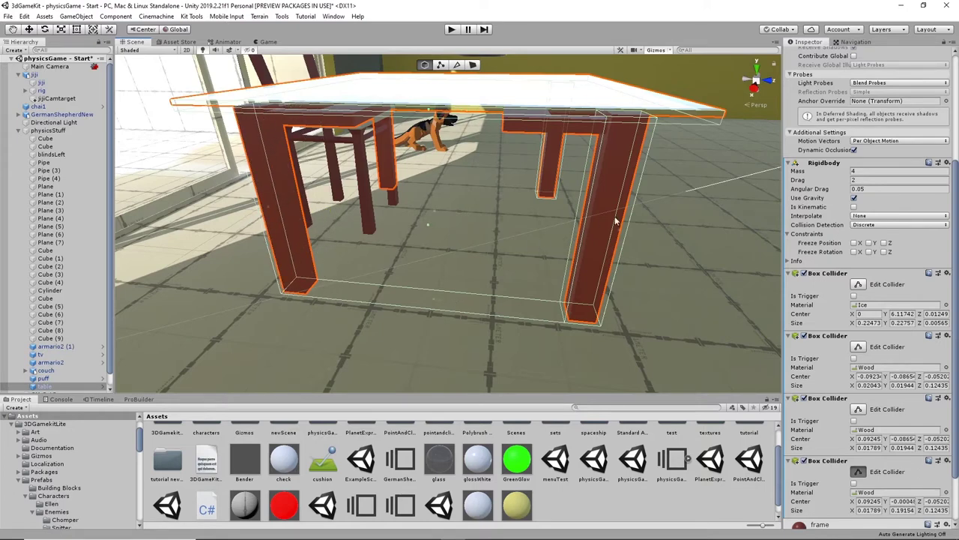
left_click_drag(622, 234, 611, 218)
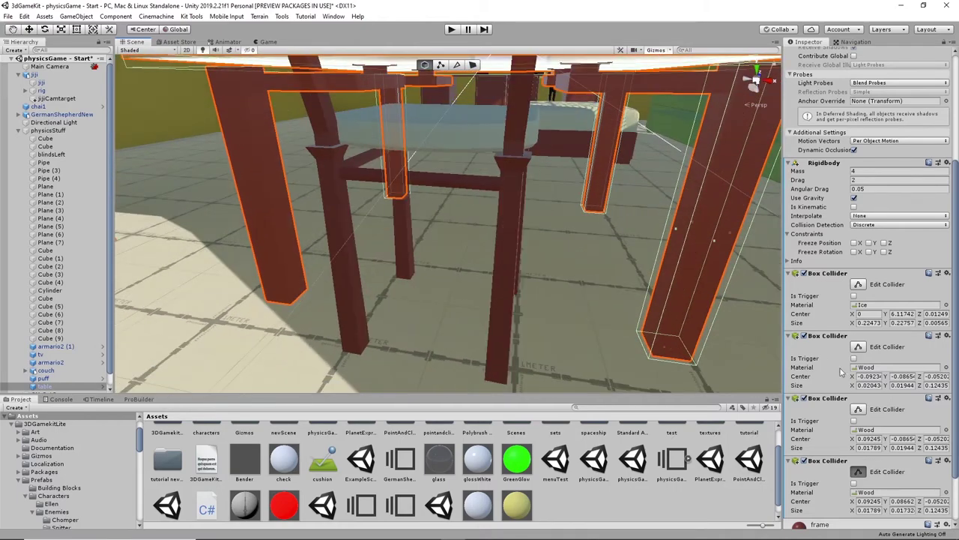
- Duplicate the third leg's Box Collider as another new component on the table
right_click(856, 457)
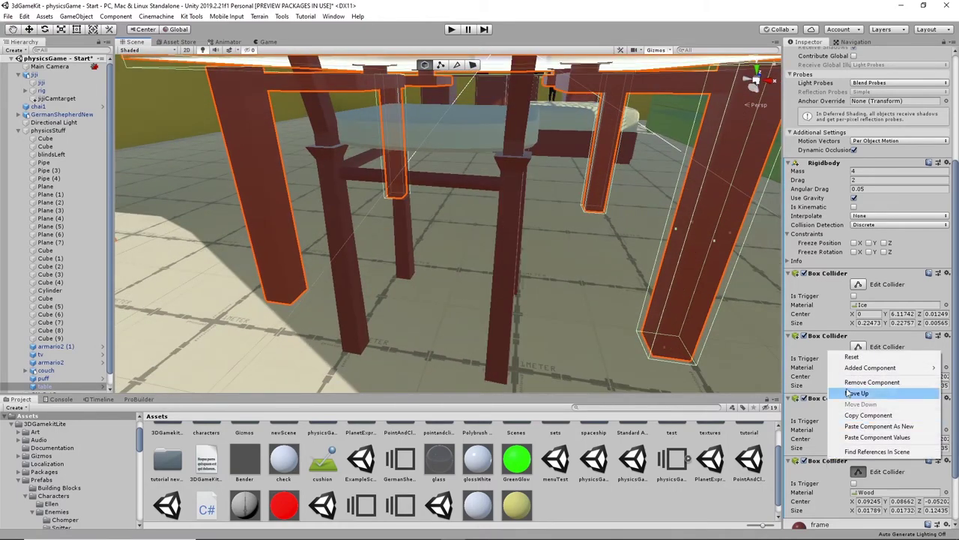
left_click(864, 414)
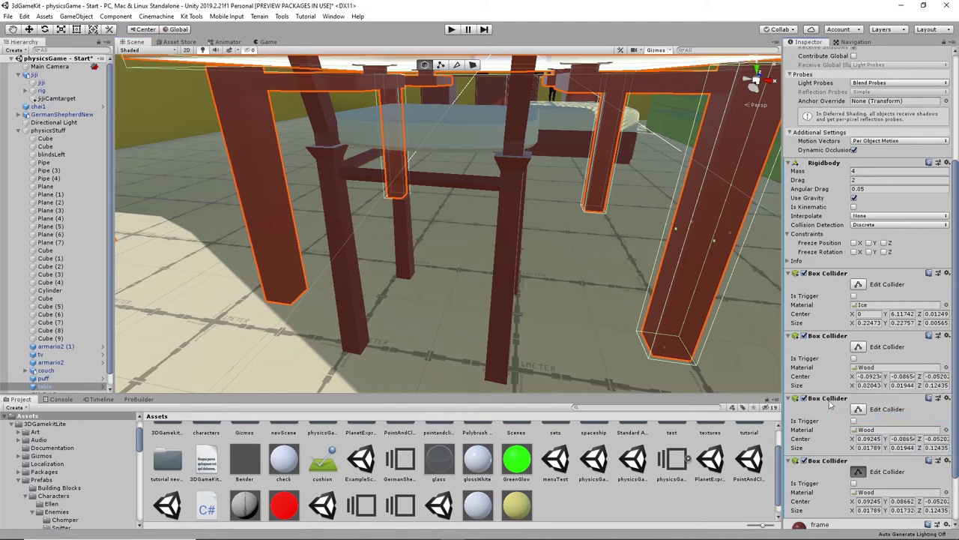
right_click(829, 465)
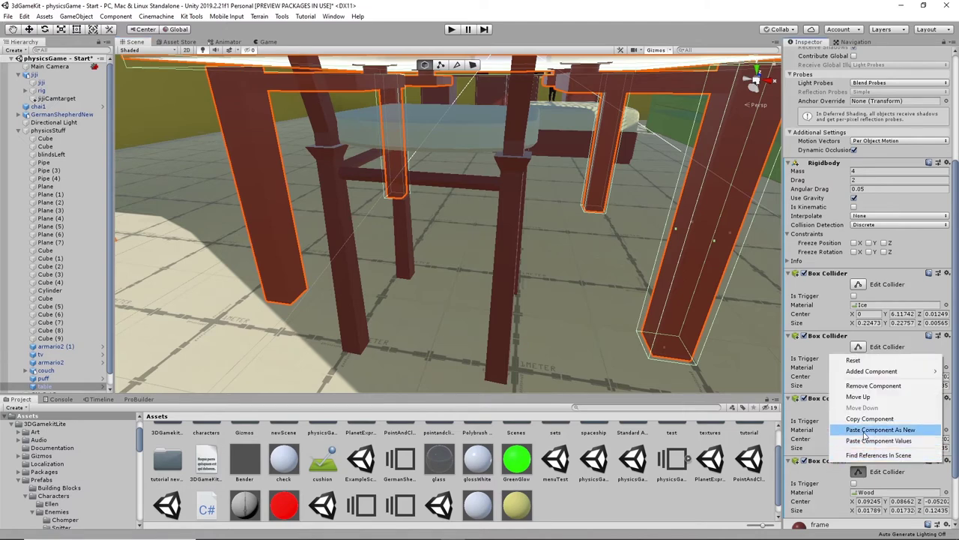
left_click(866, 432)
scroll(868, 439, "down", 3)
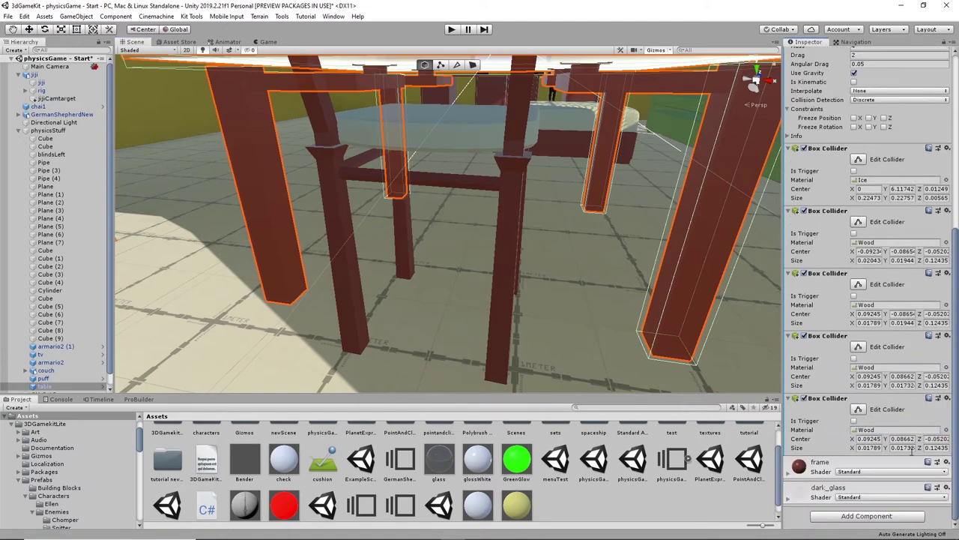
- Fit the last Box Collider around the fourth table leg, with center X about -0.0925 and size X about 0.017
left_click_drag(518, 279, 548, 312, "alt")
scroll(566, 285, "down", 3)
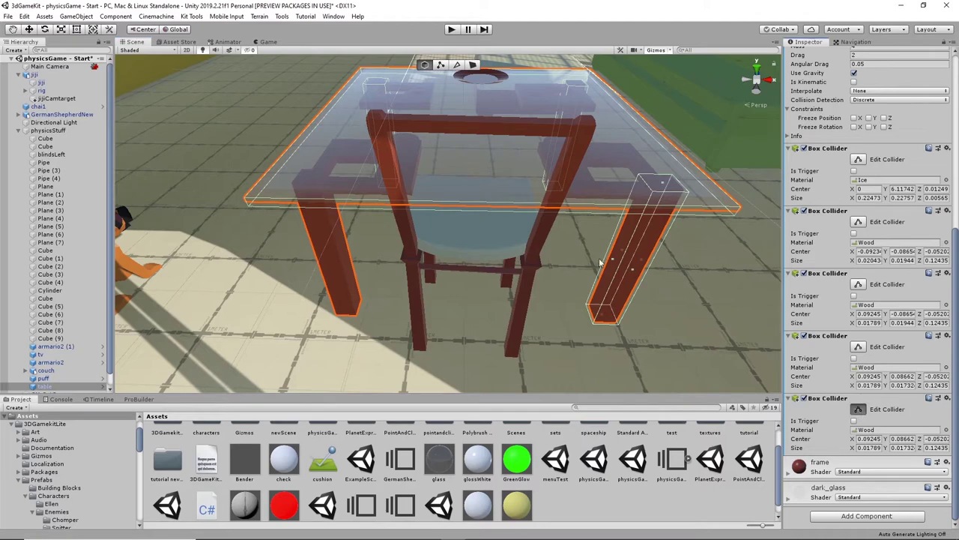
left_click_drag(596, 263, 318, 264)
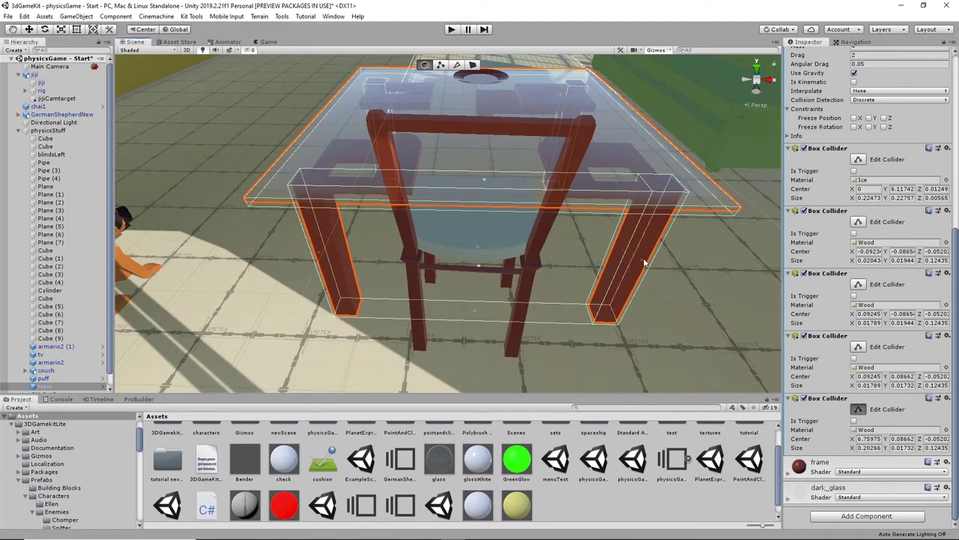
left_click_drag(569, 266, 380, 169)
- Inspect how the Box Colliders fit the tabletop and all four legs from above, below and around the table
right_click_drag(380, 168, 587, 222)
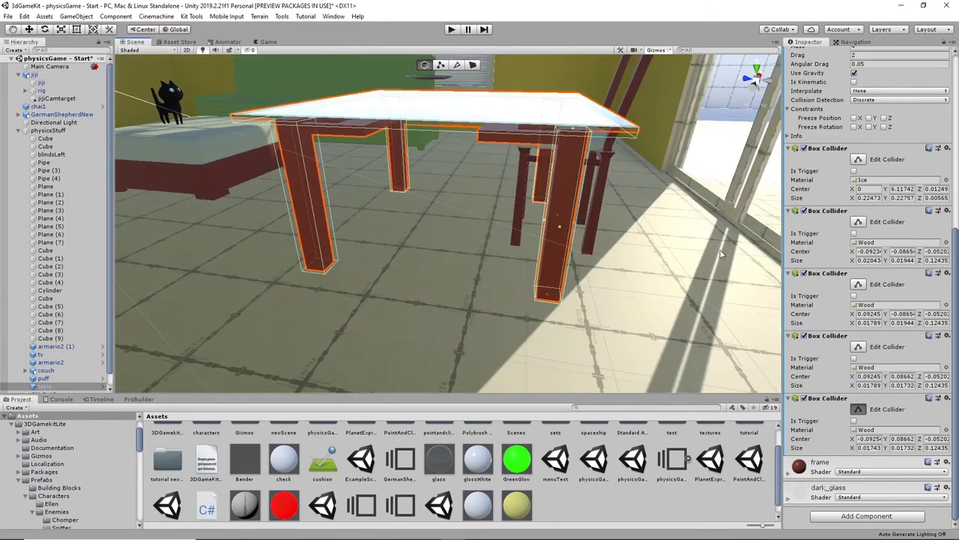
right_click_drag(467, 291, 357, 165)
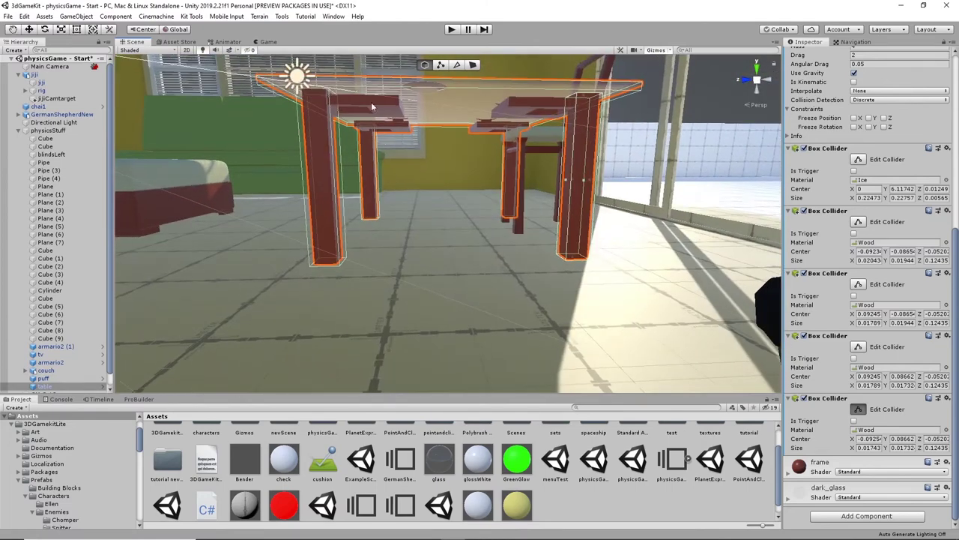
right_click_drag(455, 119, 437, 122)
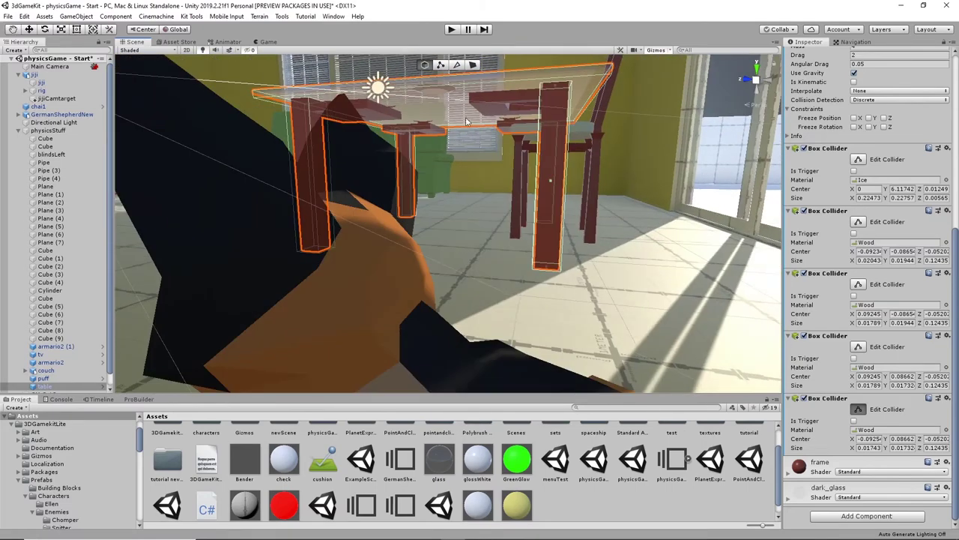
right_click_drag(500, 136, 308, 96)
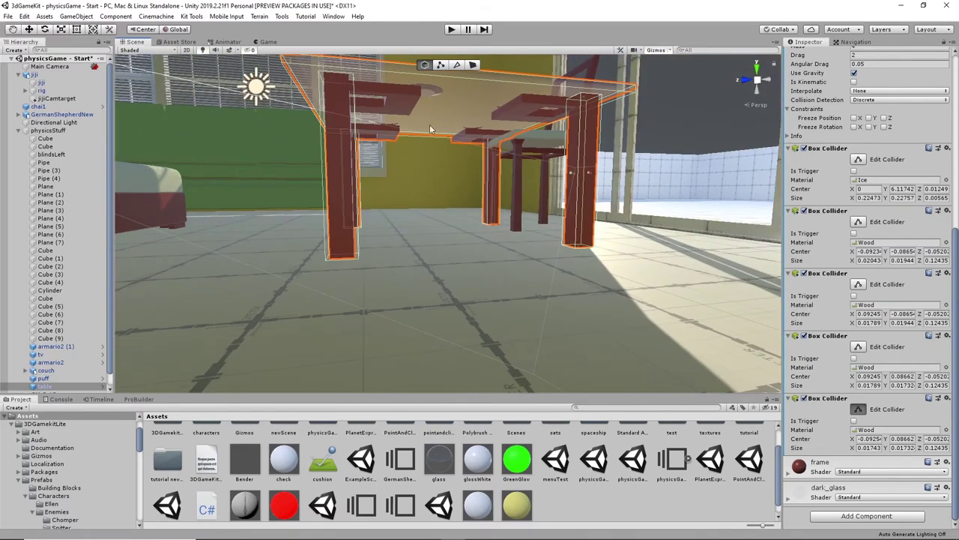
right_click_drag(430, 125, 262, 107)
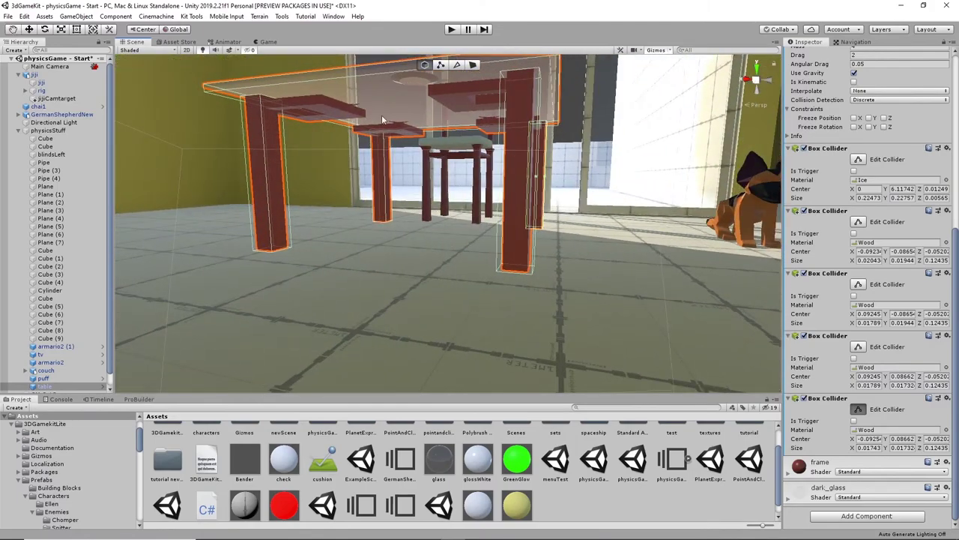
left_click_drag(620, 149, 442, 196, "alt")
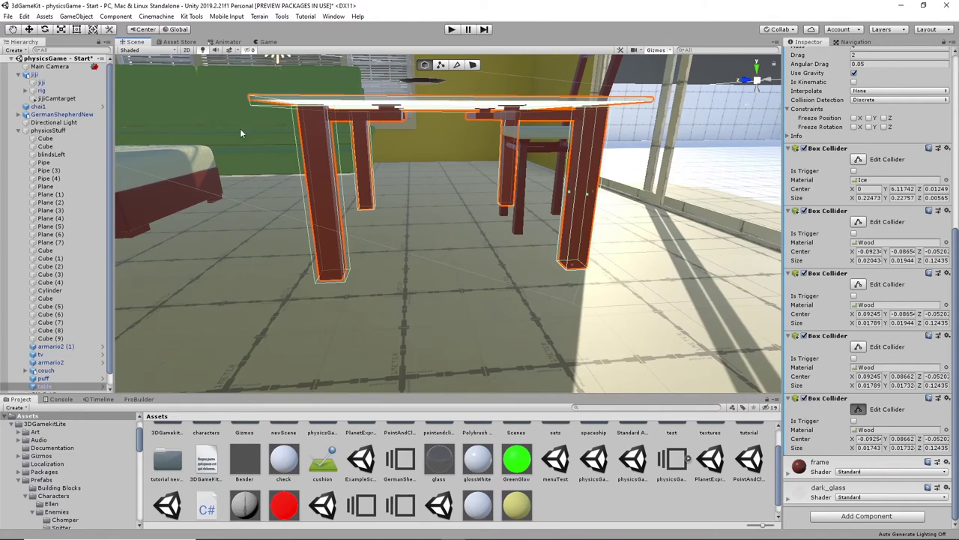
right_click_drag(430, 119, 486, 175)
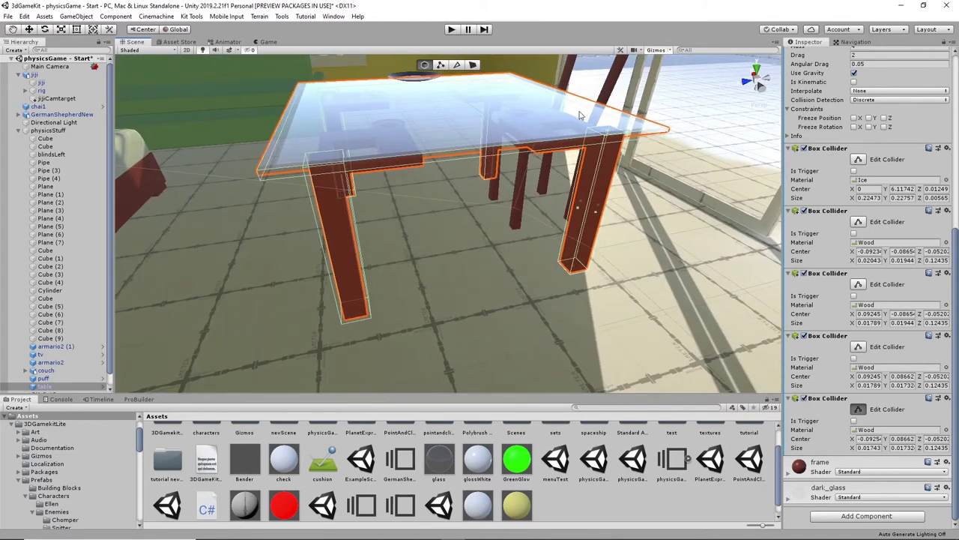
- Play-test the table's leg colliders by walking the cat beneath the tabletop and around the legs
left_click(452, 30)
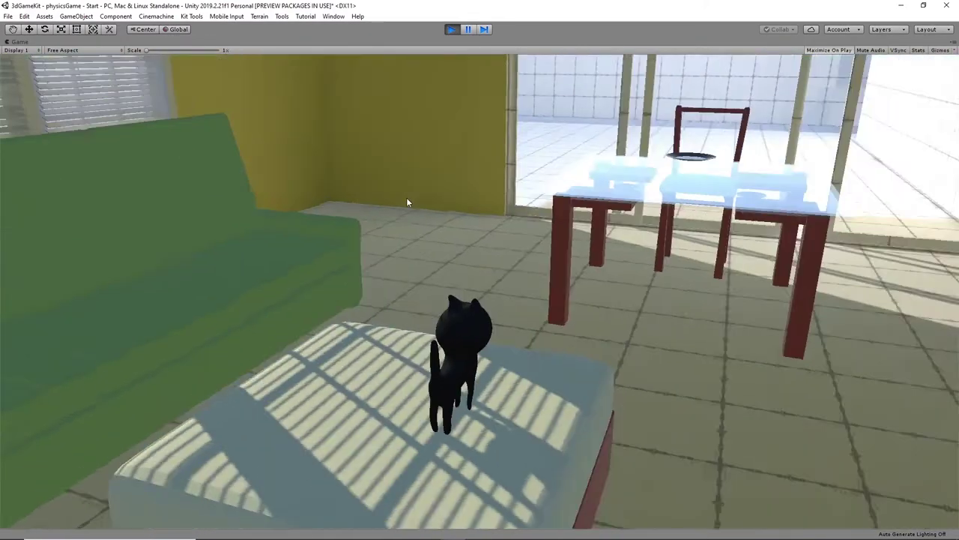
key("w")
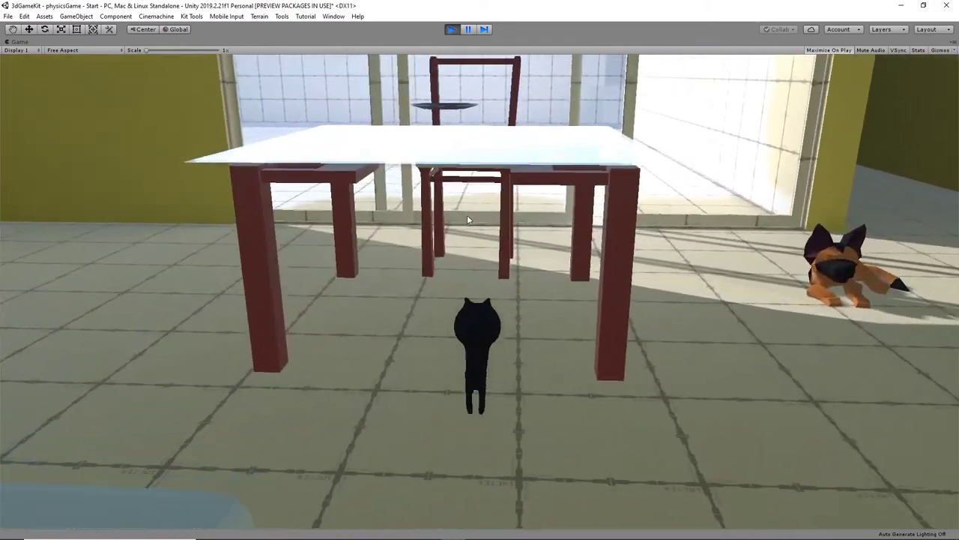
key("a")
key("s")
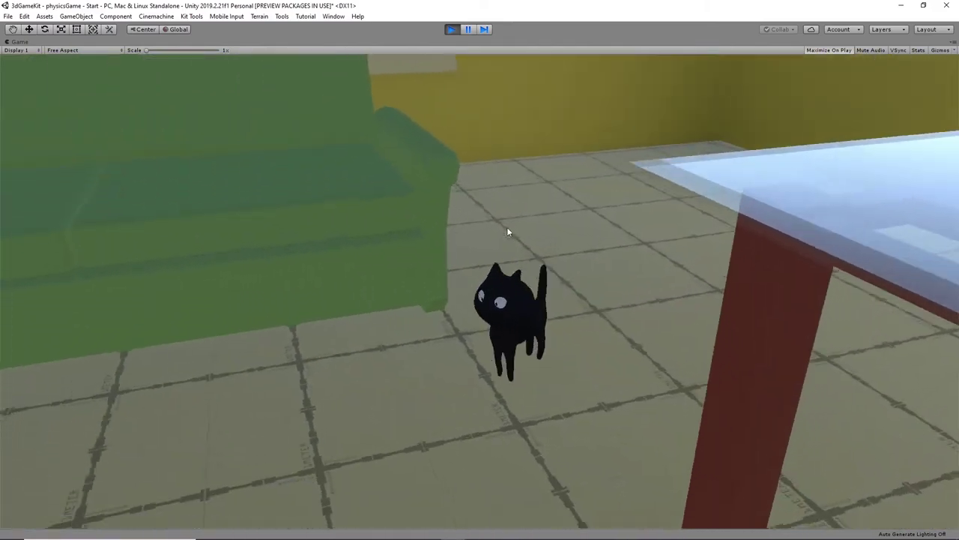
key("d")
key("s")
key("a")
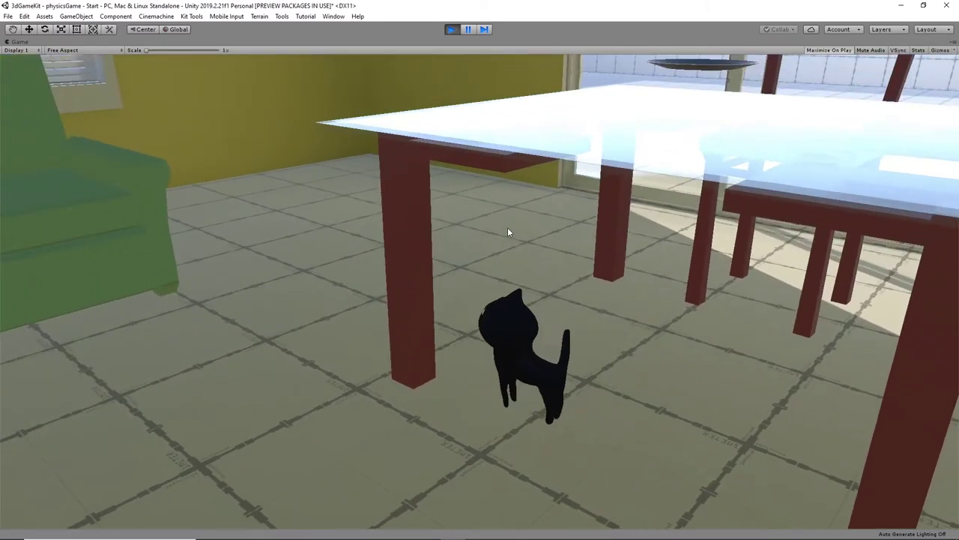
key("s")
key("d")
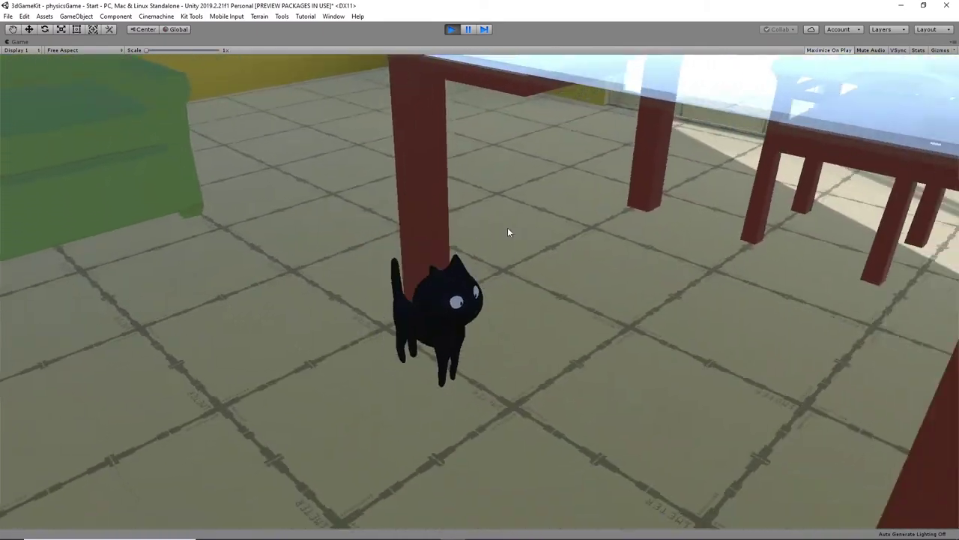
key("a")
key("w")
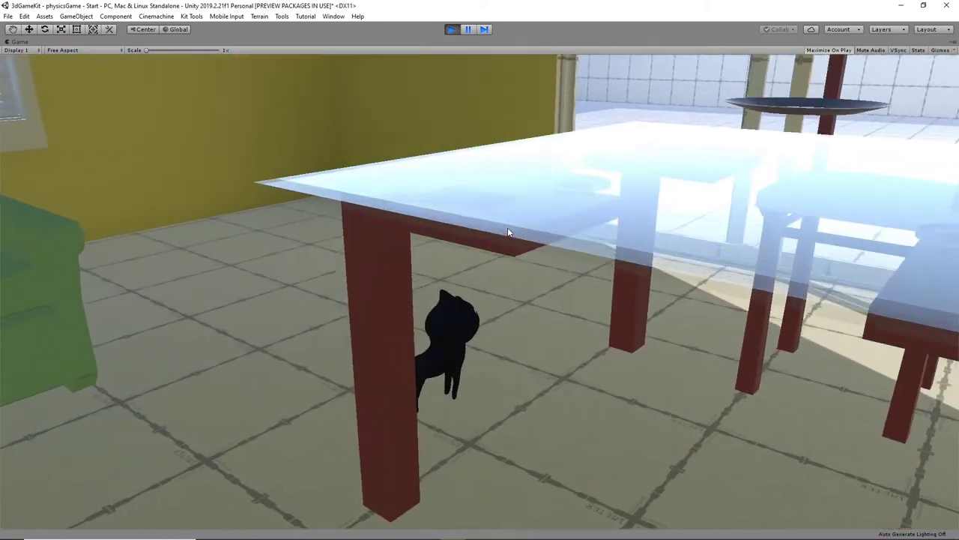
key("w")
key("s")
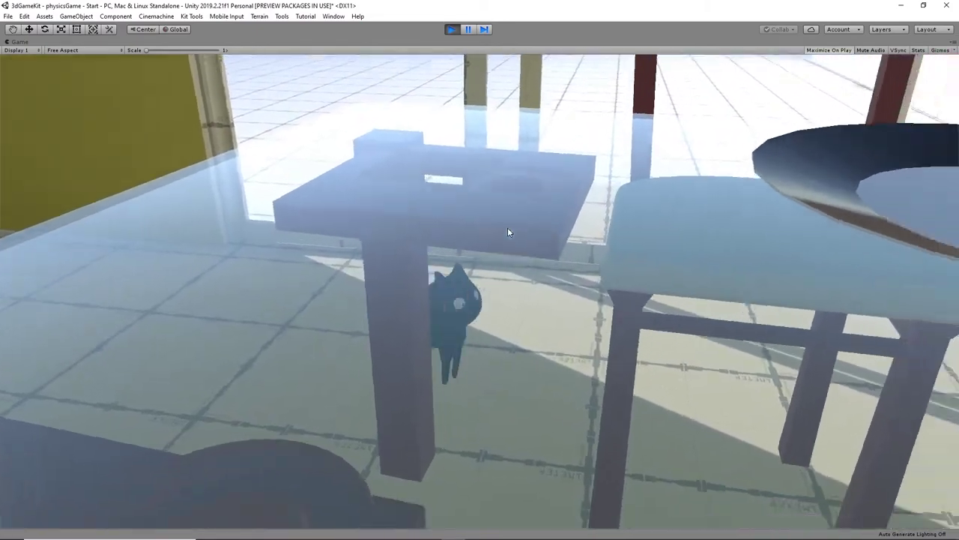
key("a")
key("d")
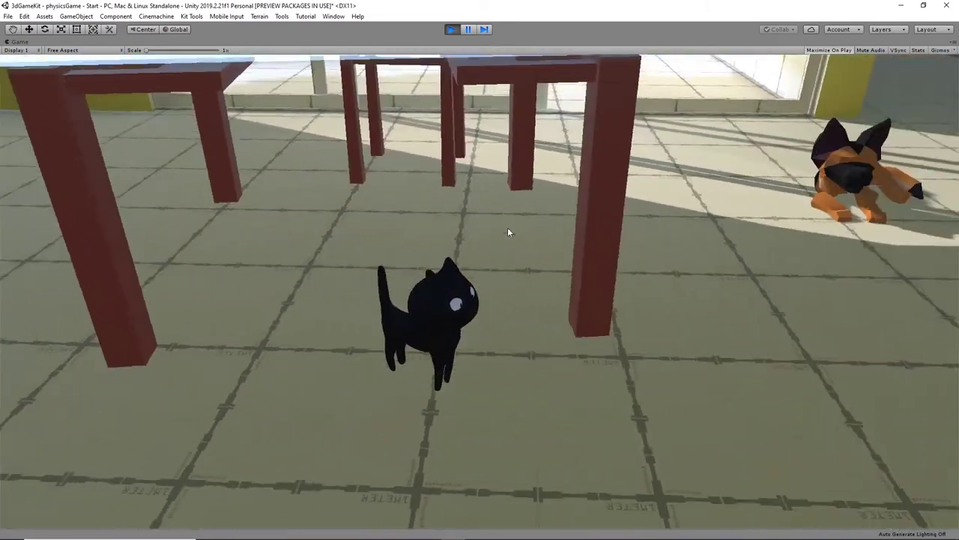
key("a")
key("s")
key("d")
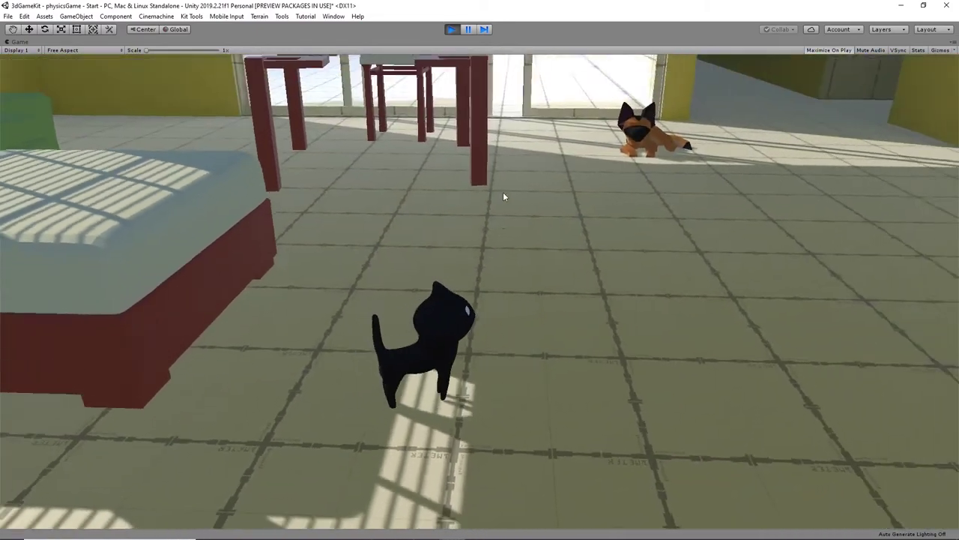
- Jump the cat onto the glass tabletop, walk it around beside the plate, and end the play test
key("w")
key("w")
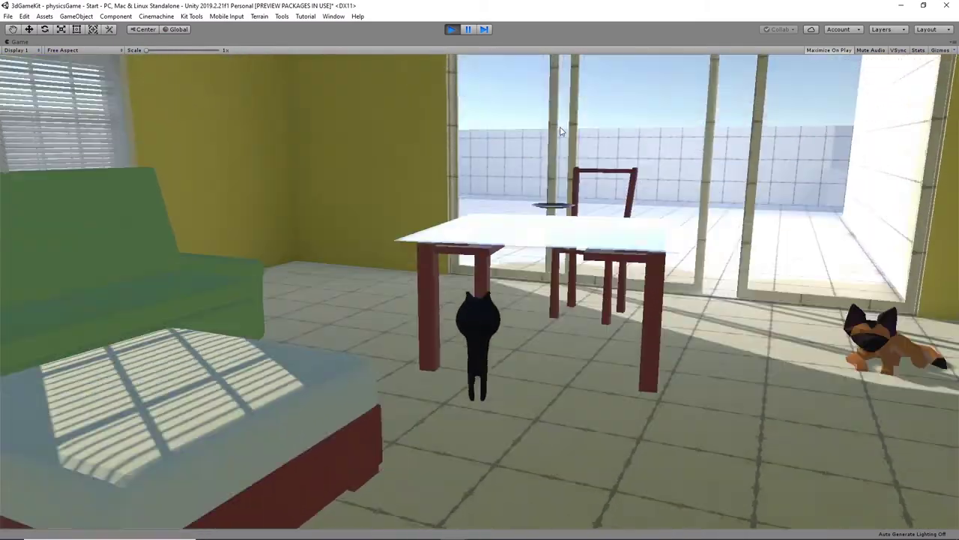
key("space")
key("d")
key("s")
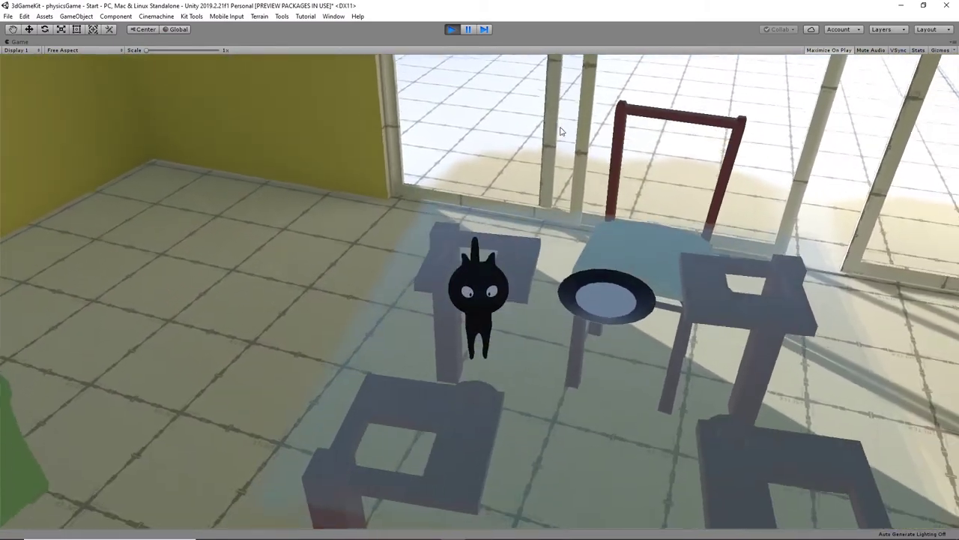
key("d")
key("a")
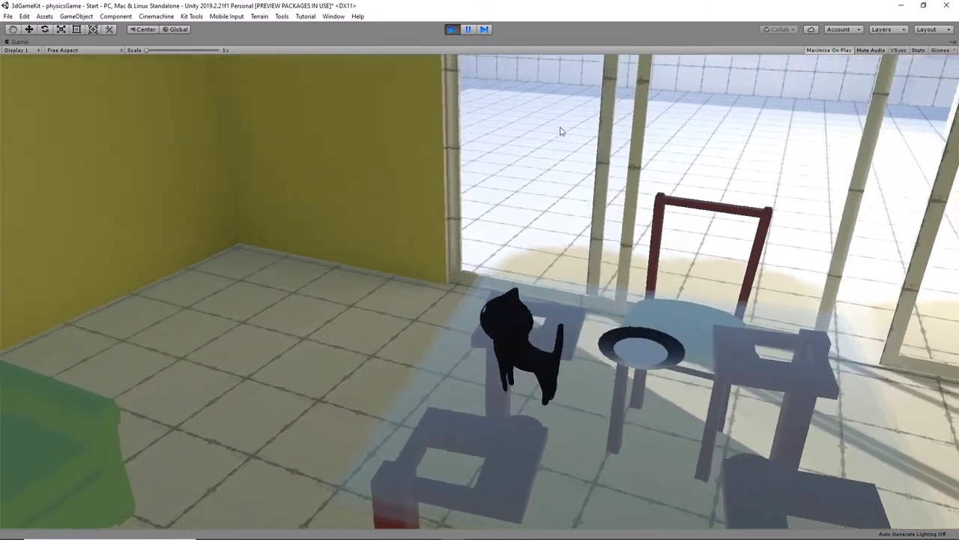
key("d")
key("s")
key("d")
key("w")
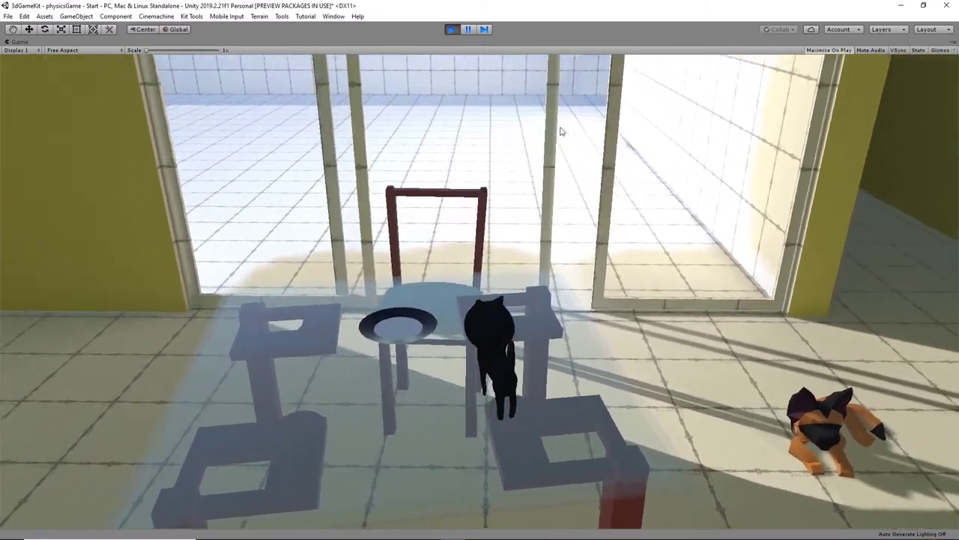
key("a")
left_click(452, 29)
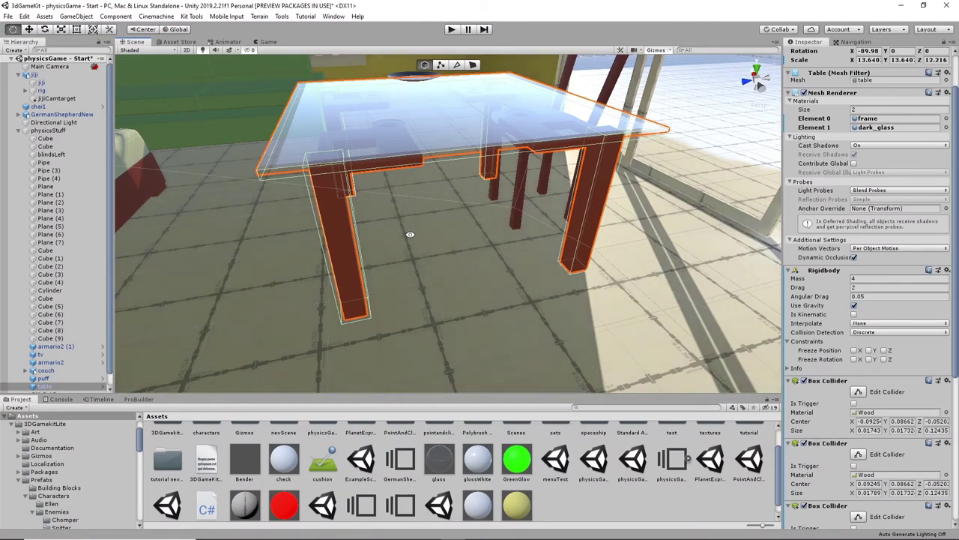
- Save the project with the table's finished colliders
left_click_drag(410, 235, 602, 275, "alt")
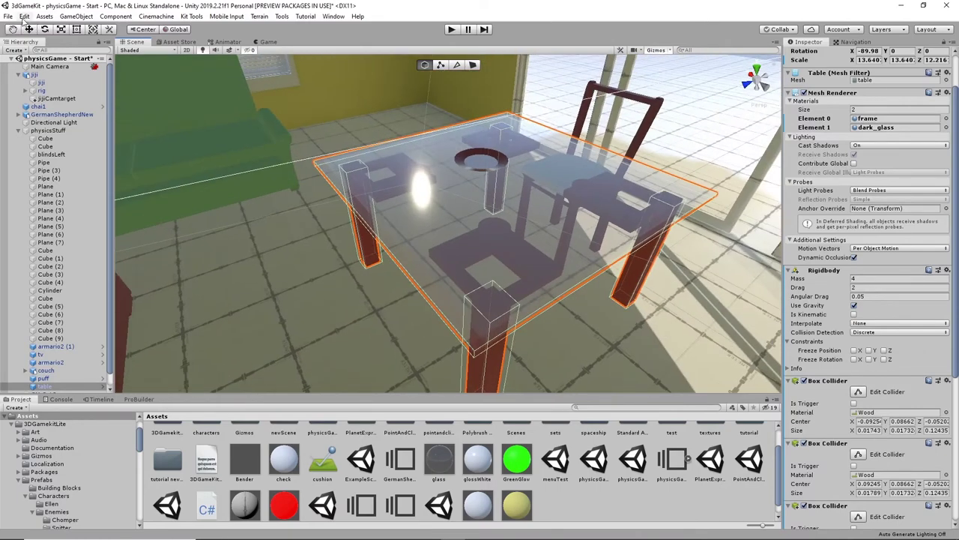
left_click(8, 17)
left_click(7, 17)
left_click(7, 17)
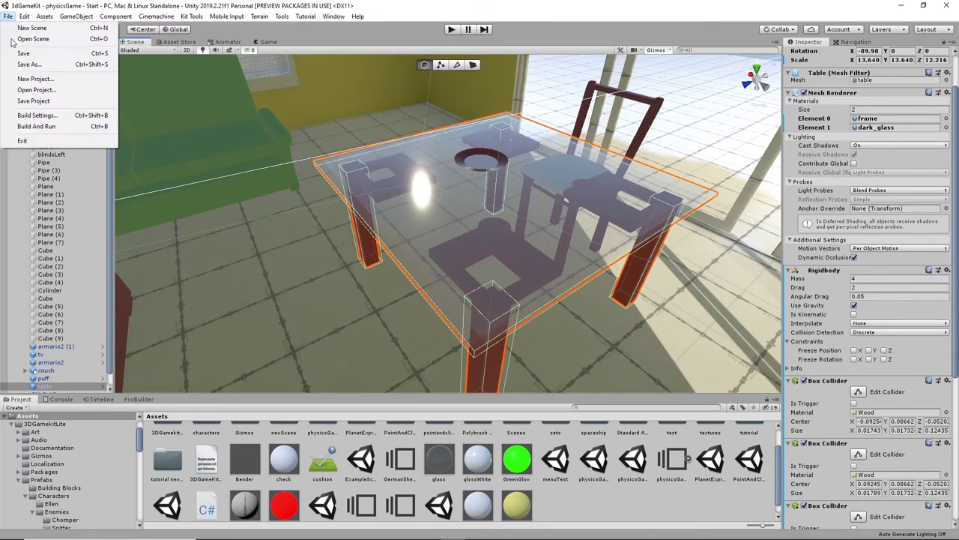
left_click(37, 101)
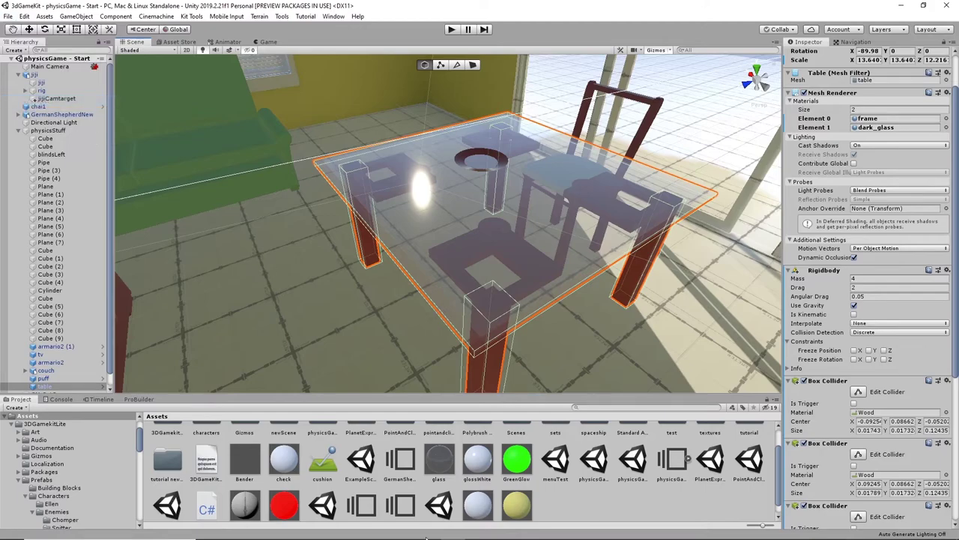
- Switch to Chrome and close the window showing the DreamNoms Sketchfab page
mouse_move(424, 536)
left_click(331, 530)
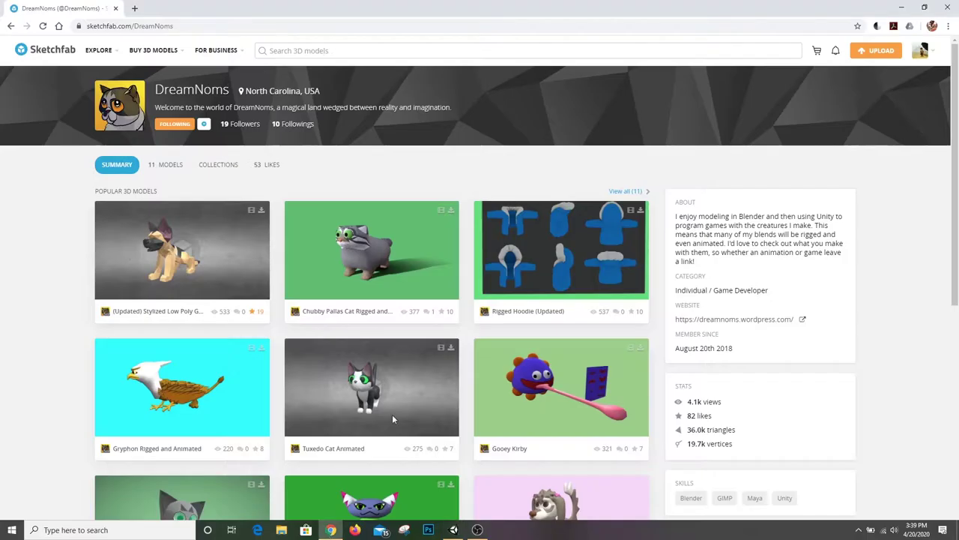
left_click(946, 7)
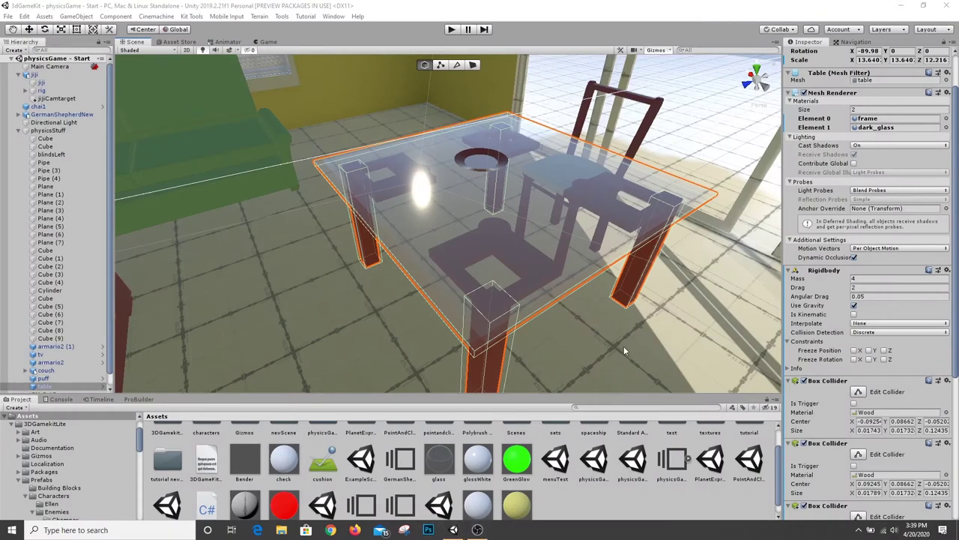
- Select the plate on the glass tabletop and view it up close
left_click_drag(641, 209, 528, 258, "alt")
left_click(435, 195)
scroll(471, 257, "up", 3)
scroll(471, 255, "up", 4)
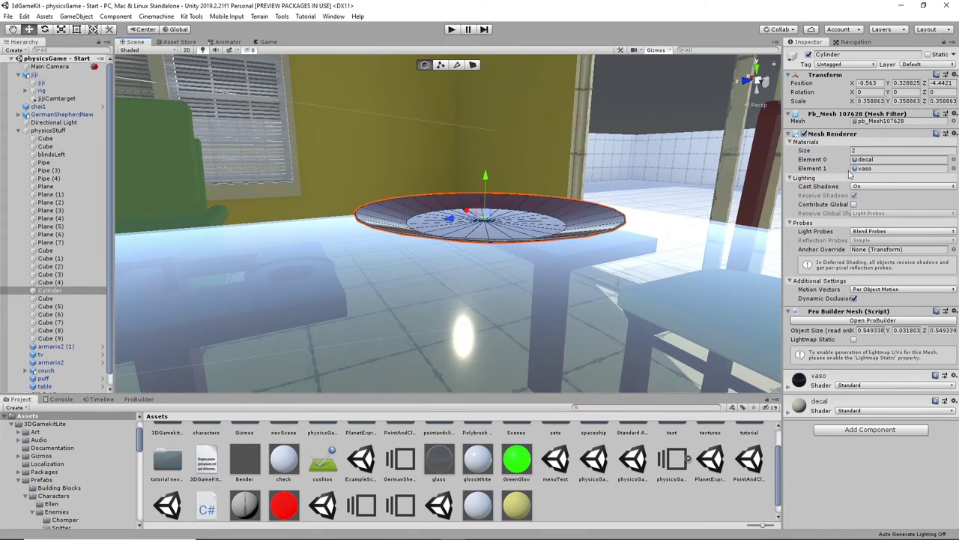
- Try a Box Collider on the plate, examine its fit around the round rim, and remove it
left_click(889, 437)
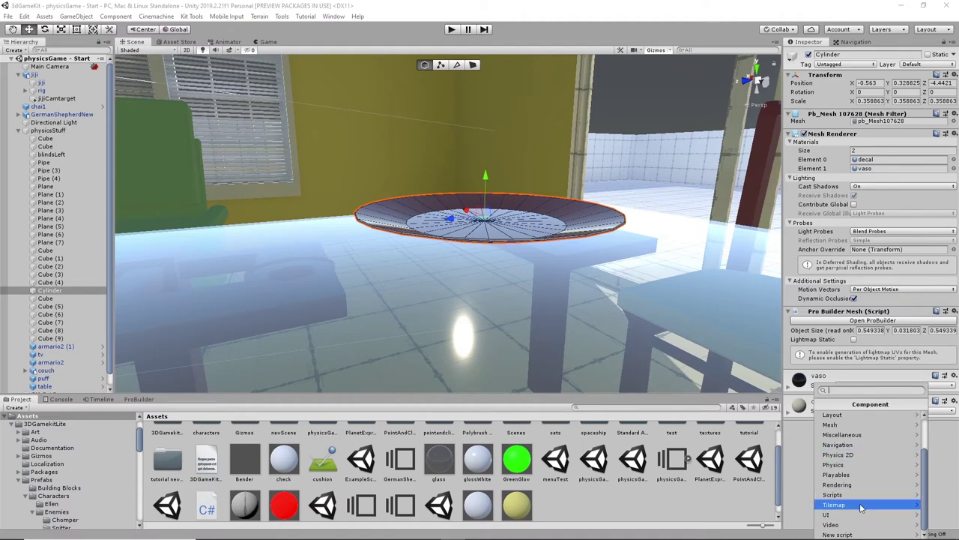
left_click(852, 466)
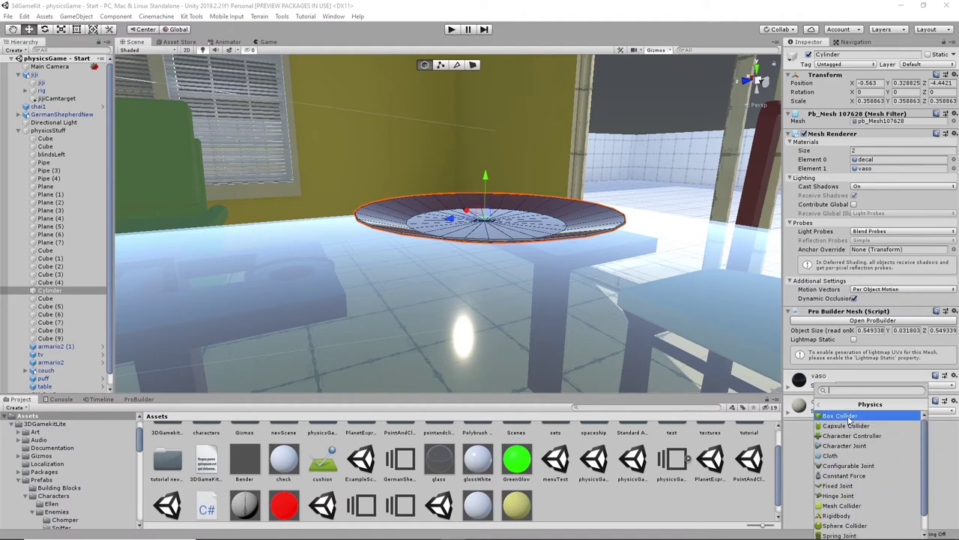
left_click(850, 420)
left_click_drag(612, 304, 702, 361, "alt")
left_click_drag(670, 298, 619, 266, "alt")
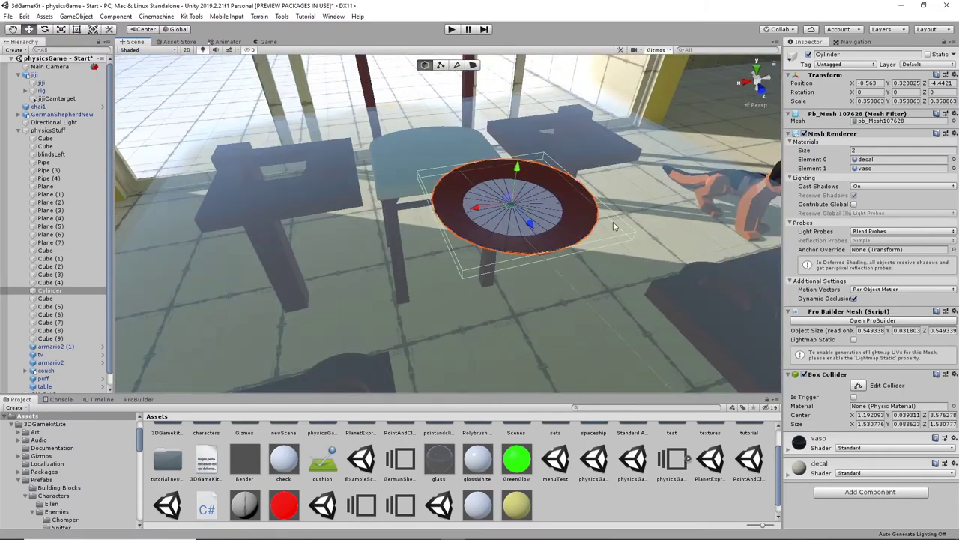
right_click_drag(546, 284, 536, 329)
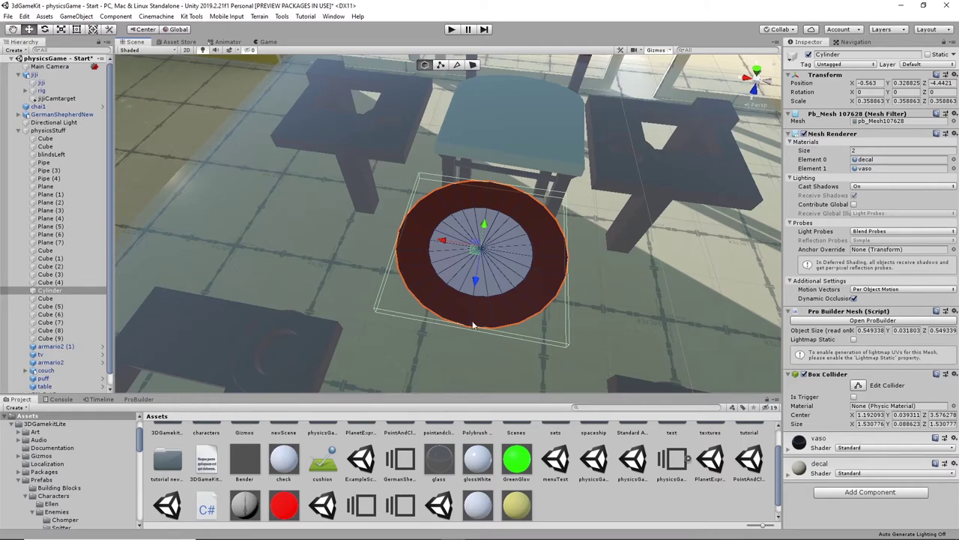
left_click_drag(576, 323, 607, 266, "alt")
key("f")
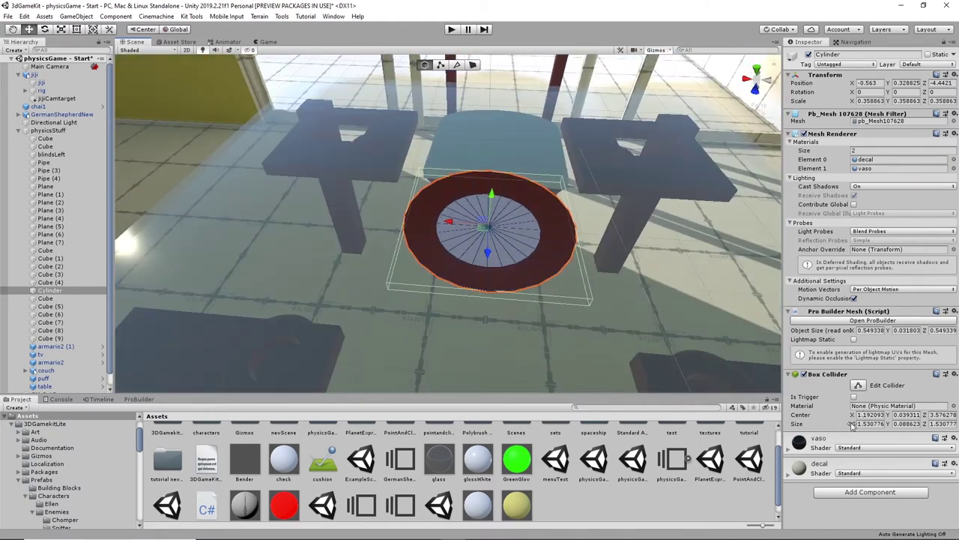
right_click(830, 378)
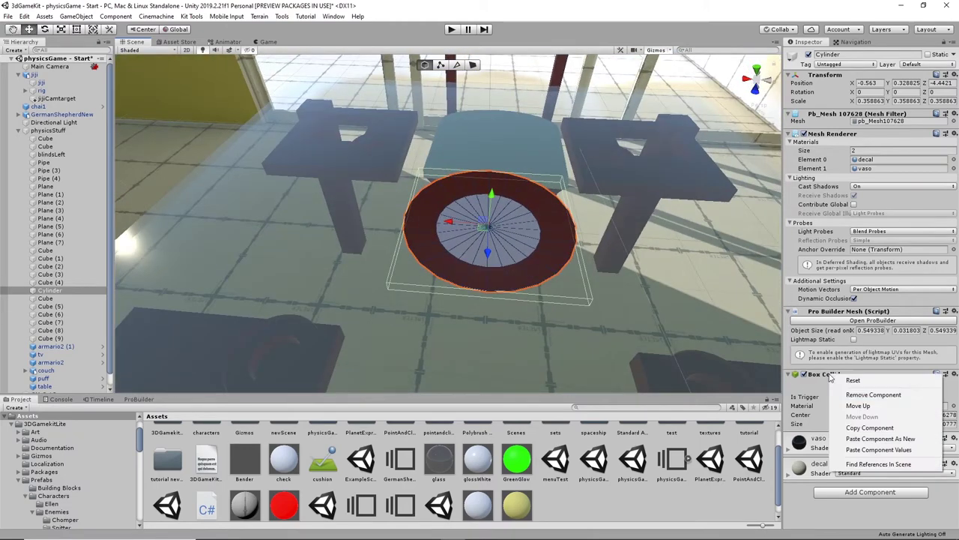
left_click(882, 397)
- Add a Mesh Collider to the plate and examine the plate's curved shape from the side
left_click(857, 431)
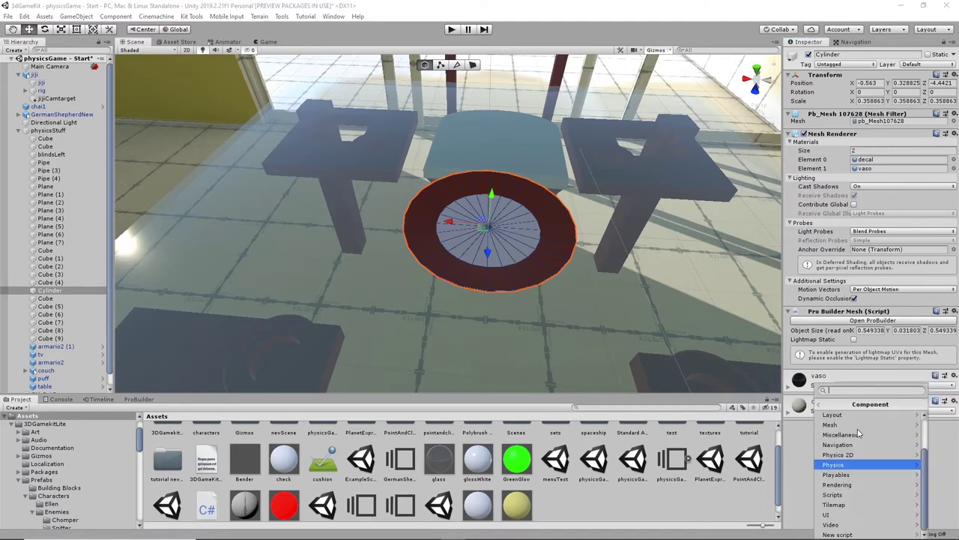
left_click(839, 465)
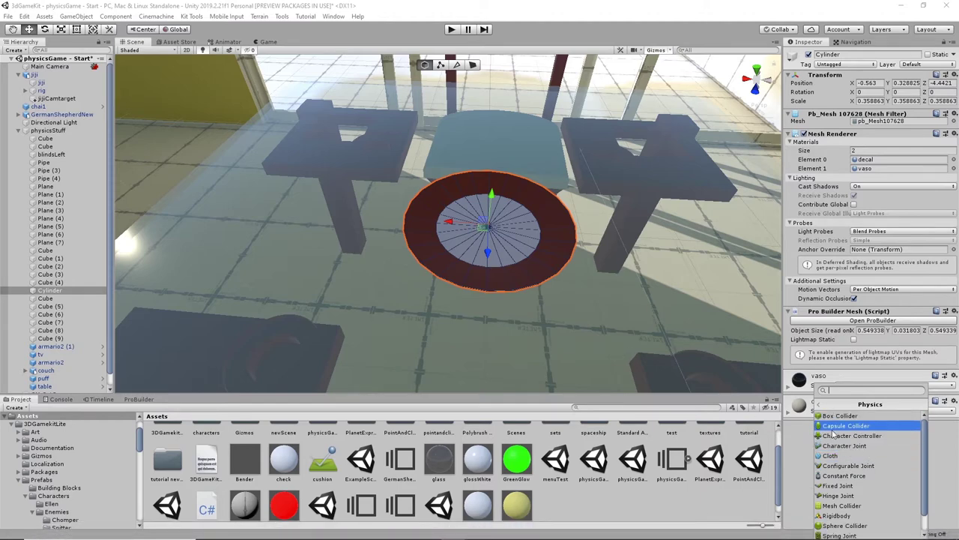
left_click(843, 506)
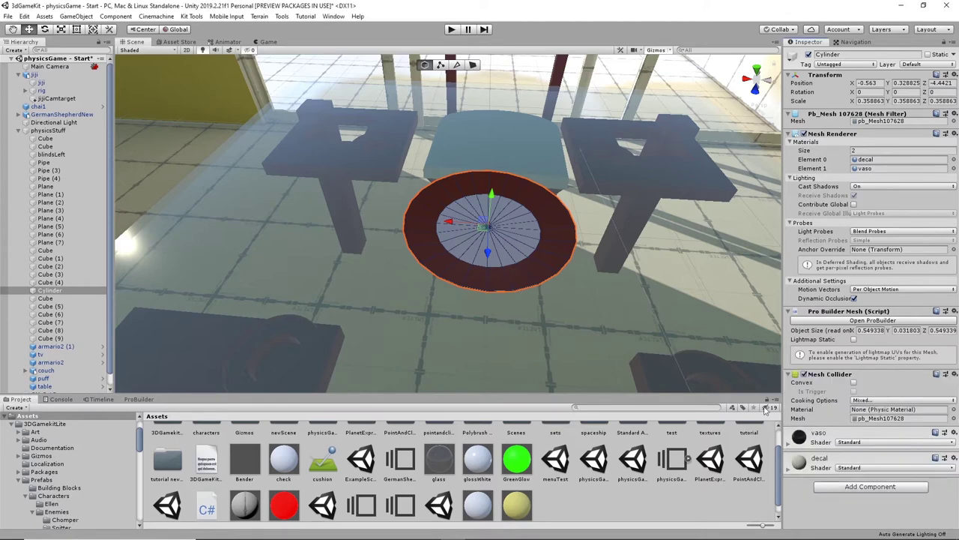
left_click_drag(555, 275, 515, 250, "alt")
scroll(515, 249, "up", 4)
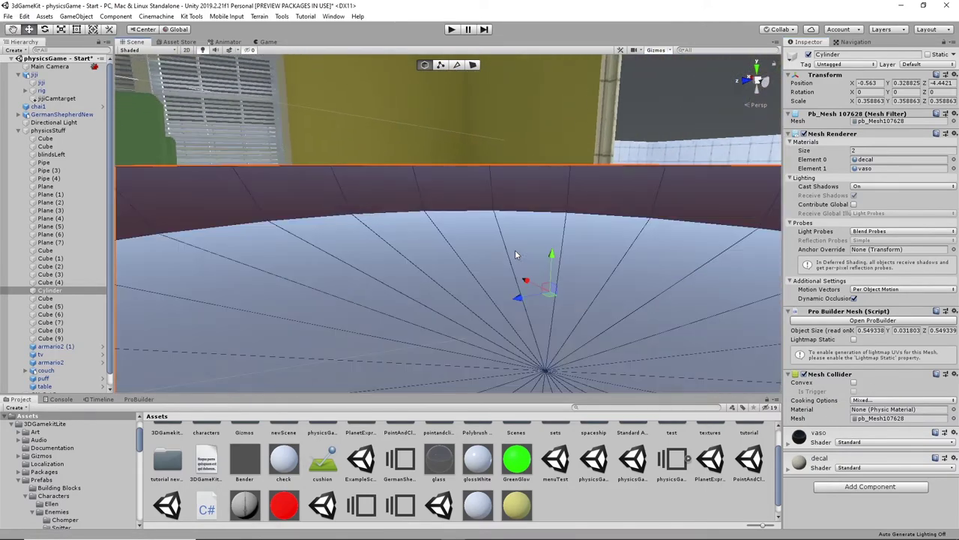
scroll(515, 249, "down", 3)
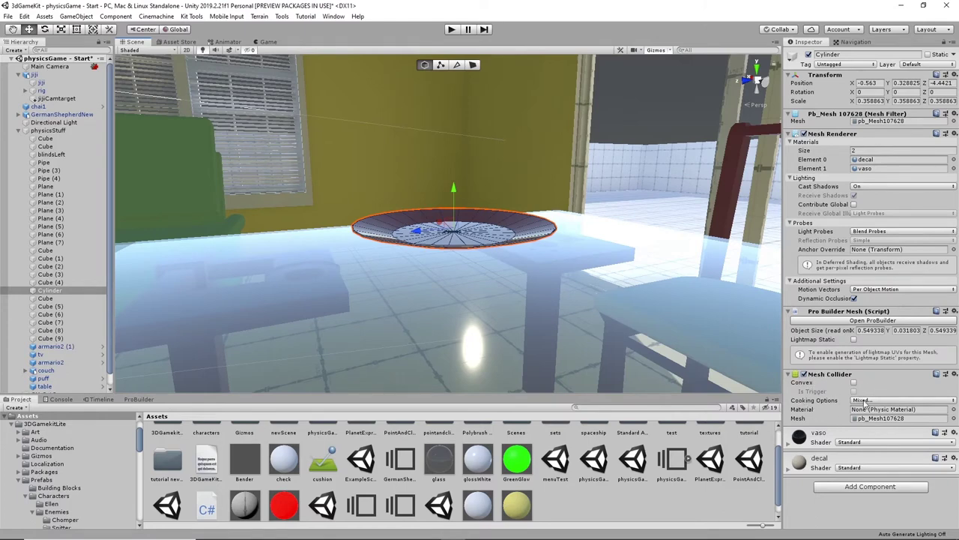
- Assign the Ice physic material to the plate's Mesh Collider and locate that material among the project assets
left_click(953, 409)
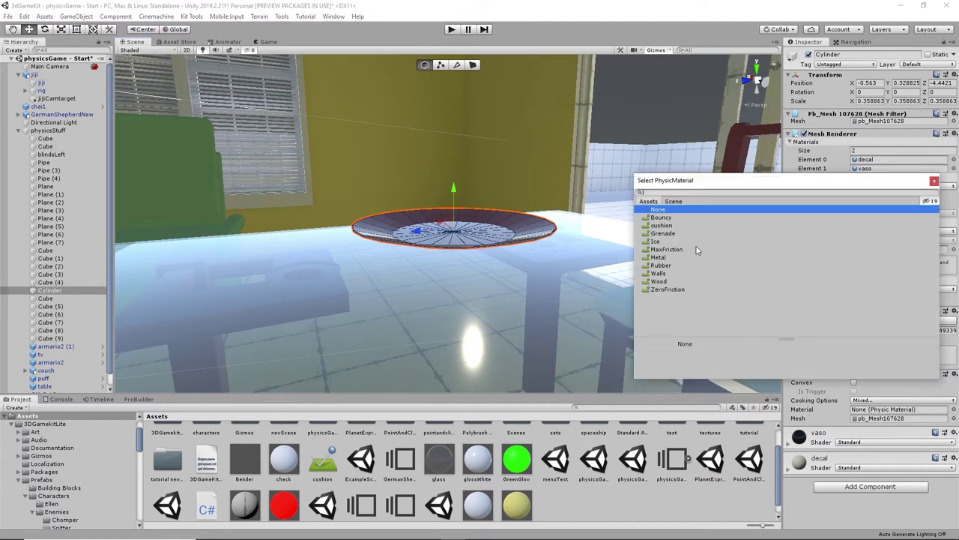
left_click(657, 241)
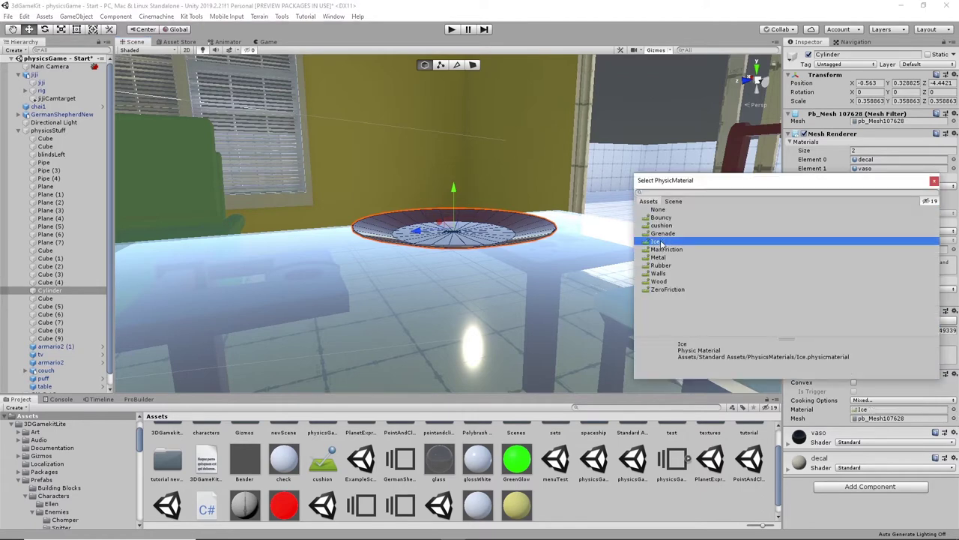
left_click(934, 181)
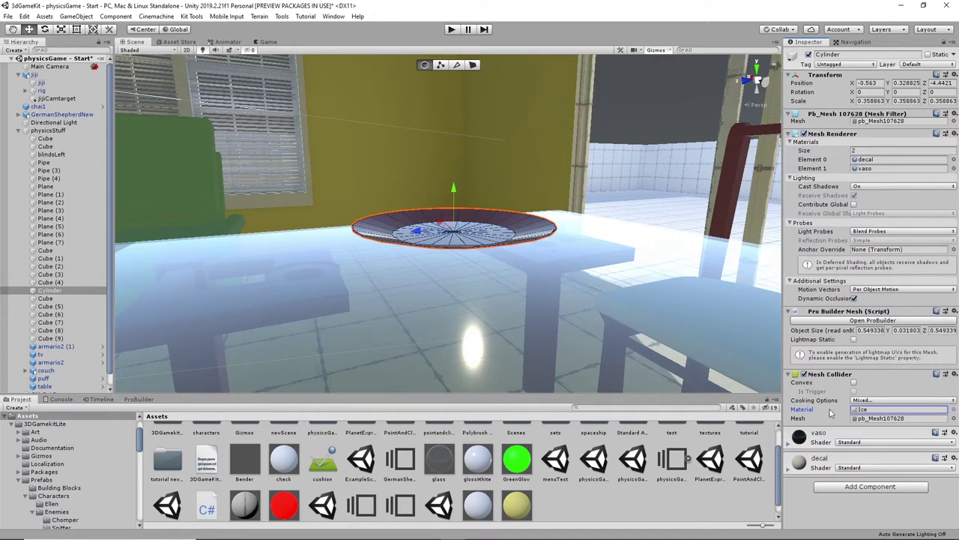
left_click(881, 411)
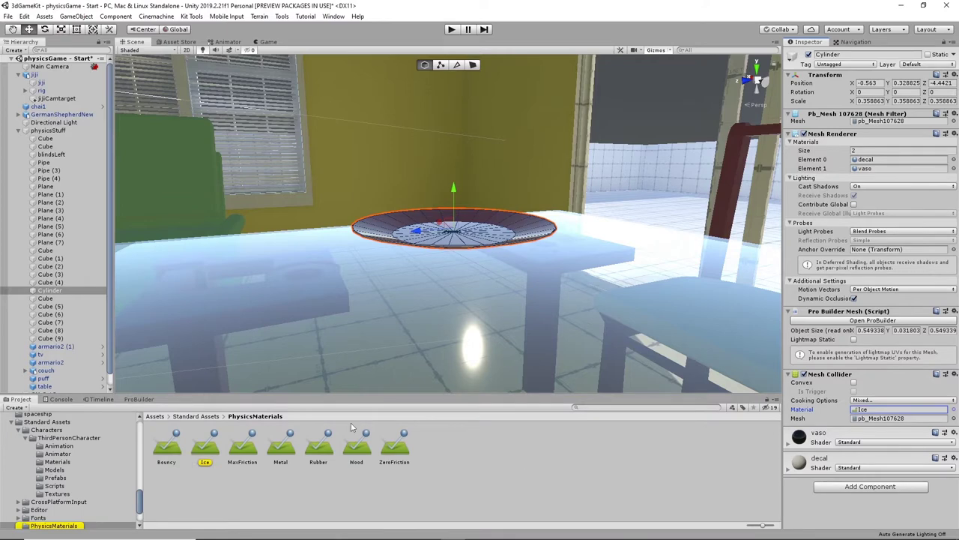
- Inspect the Ice physic material's settings, and create a new physic material named glass in the PhysicsMaterials folder
left_click(204, 448)
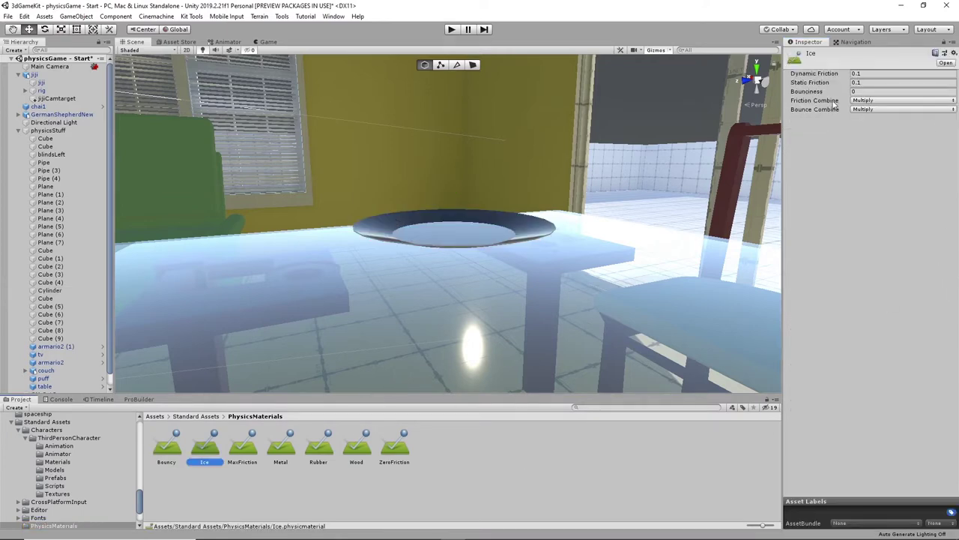
right_click(202, 447)
right_click(499, 453)
right_click(499, 453)
mouse_move(544, 219)
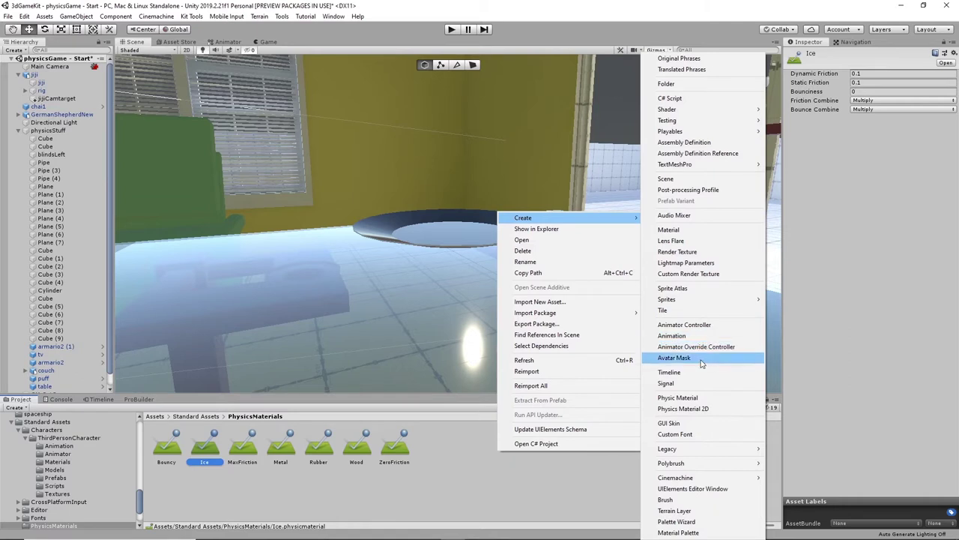
left_click(706, 399)
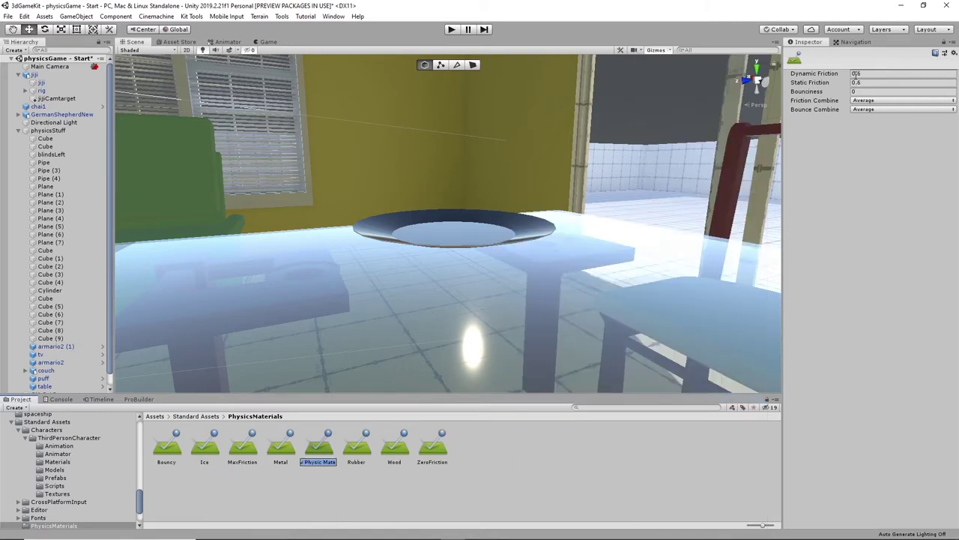
type("glass")
key("Return")
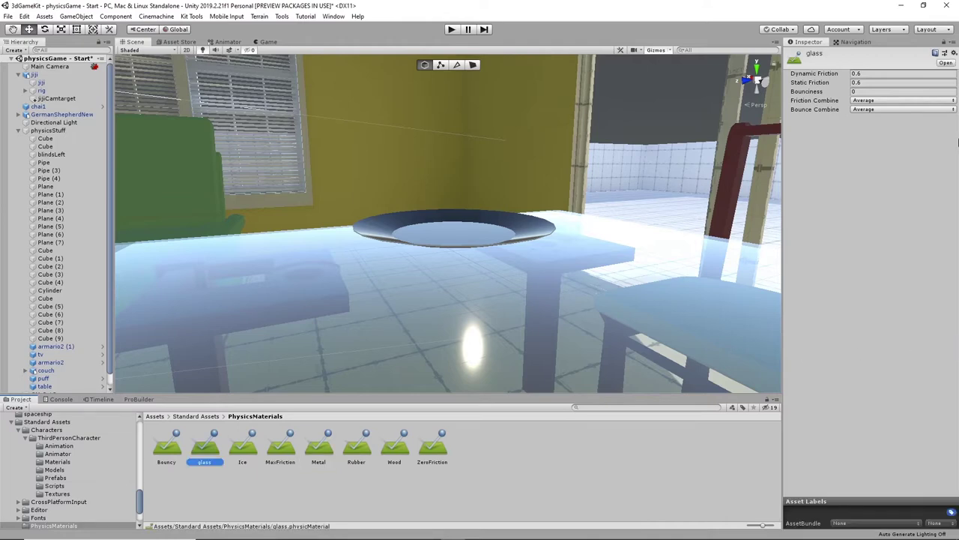
- Set the glass physic material's dynamic friction and static friction to 0.2
left_click(859, 74)
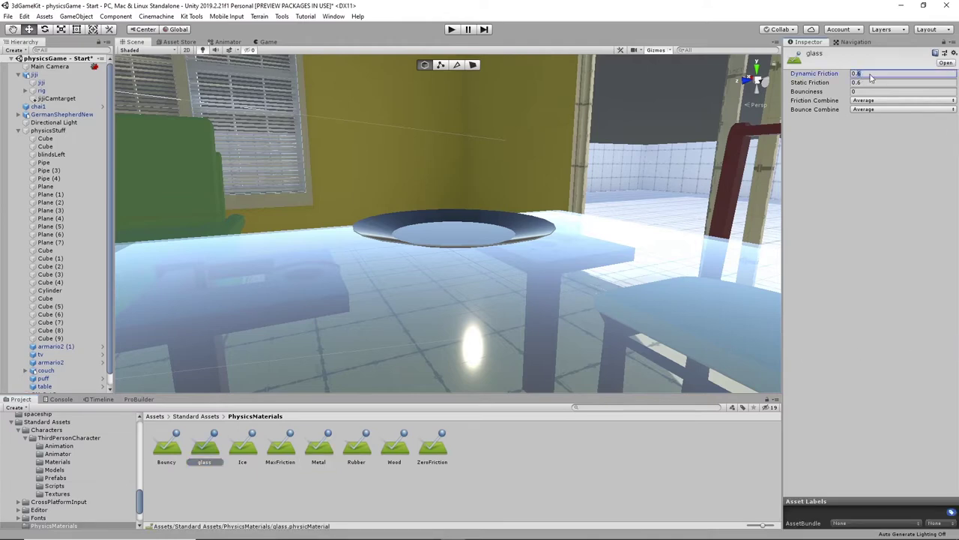
type("0.2")
left_click(861, 83)
type("0.2")
- Compare the glass material with Ice, and set its Friction Combine and Bounce Combine to Multiply
left_click(244, 450)
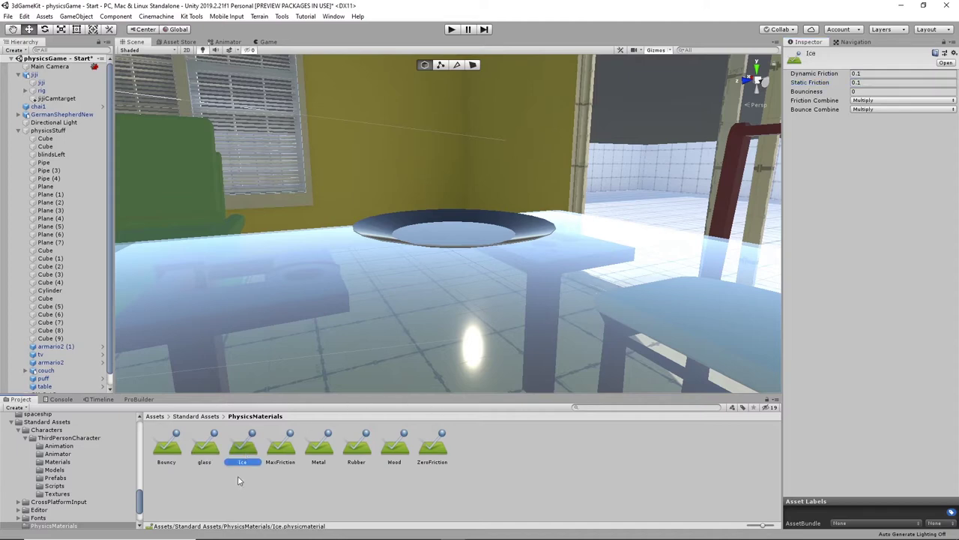
left_click(206, 452)
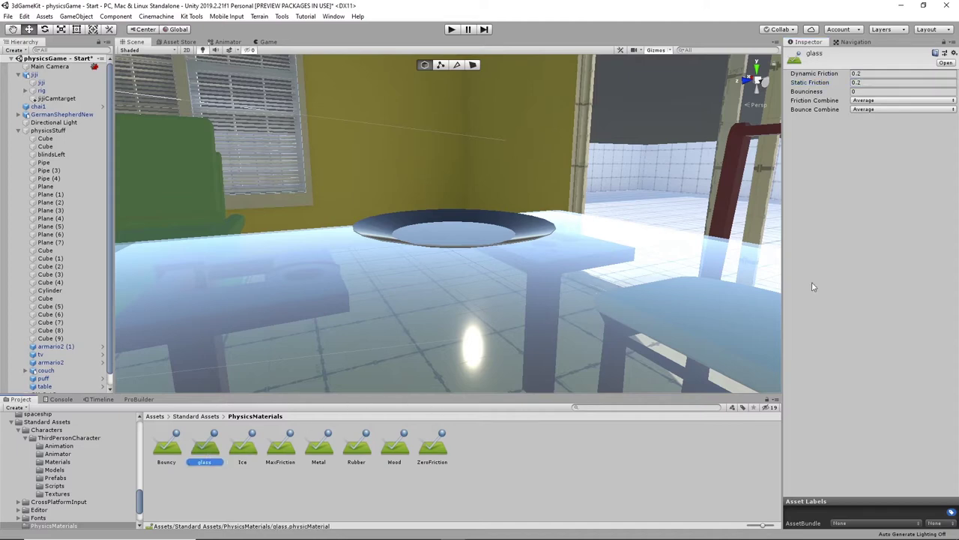
left_click(878, 101)
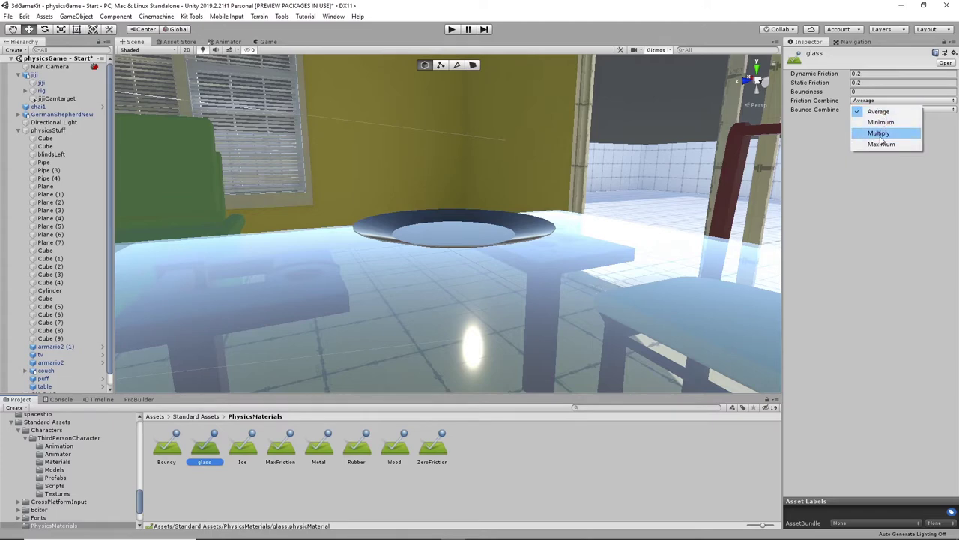
left_click(874, 132)
left_click(874, 110)
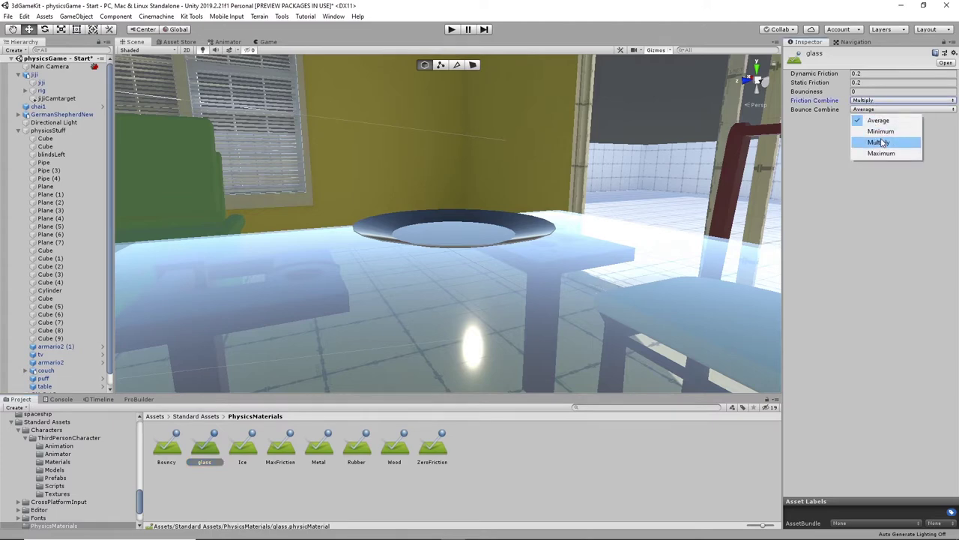
left_click(876, 141)
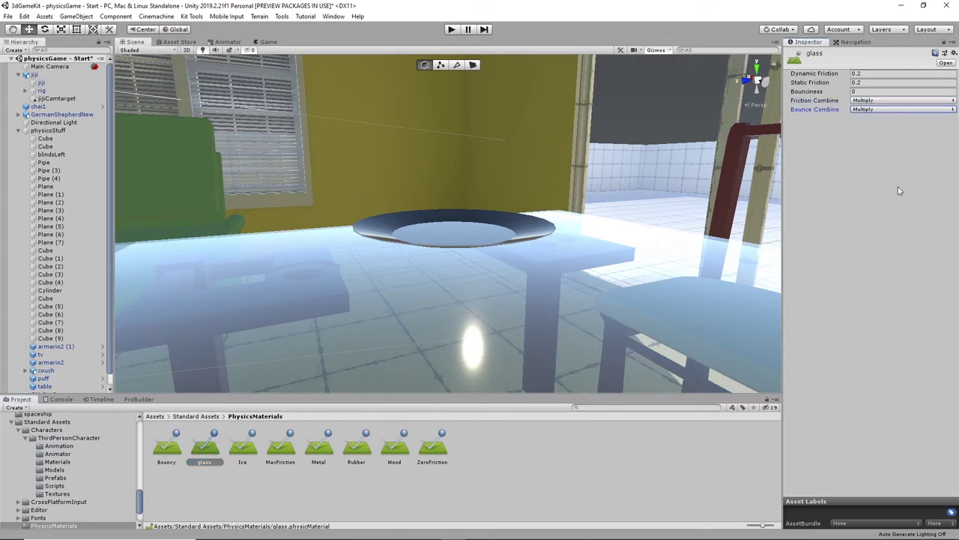
- Assign the glass physic material to the plate's Mesh Collider in place of Ice
left_click(505, 236)
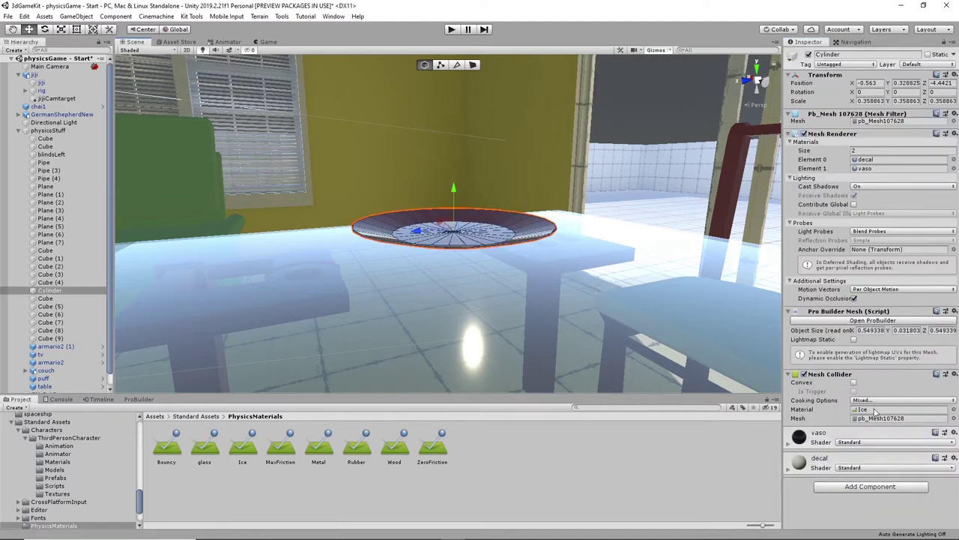
left_click(953, 410)
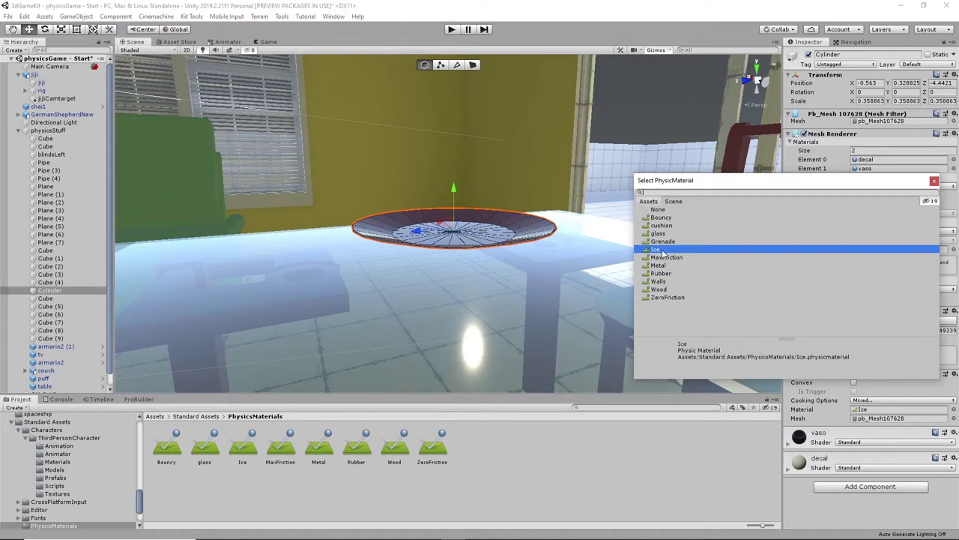
left_click(682, 233)
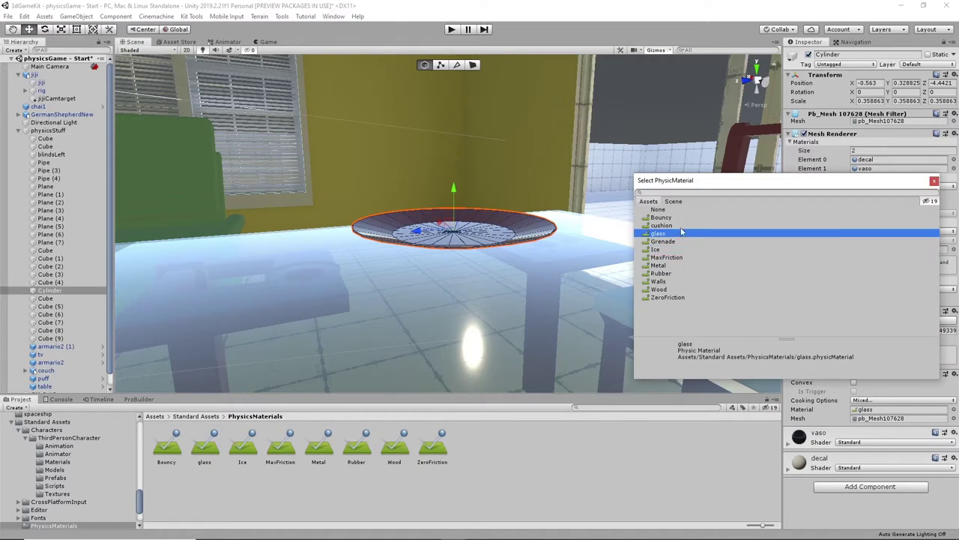
left_click(934, 181)
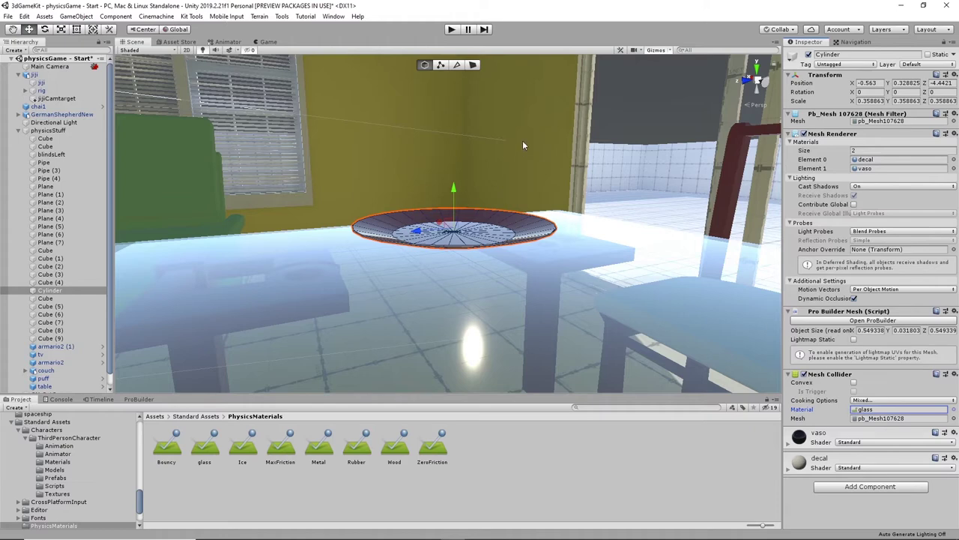
- Put both the plate and the glass-topped table on the furniture layer
left_click(925, 64)
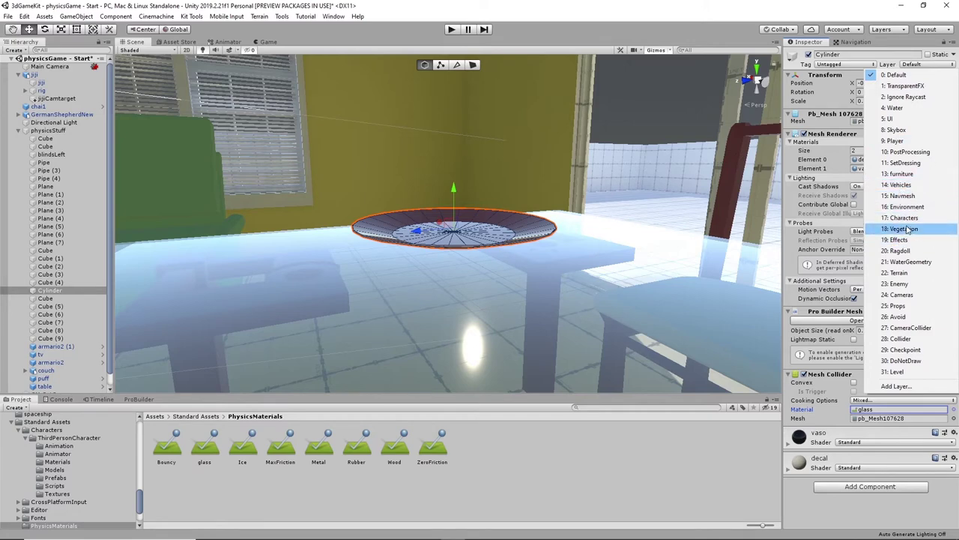
left_click(901, 174)
scroll(587, 291, "down", 3)
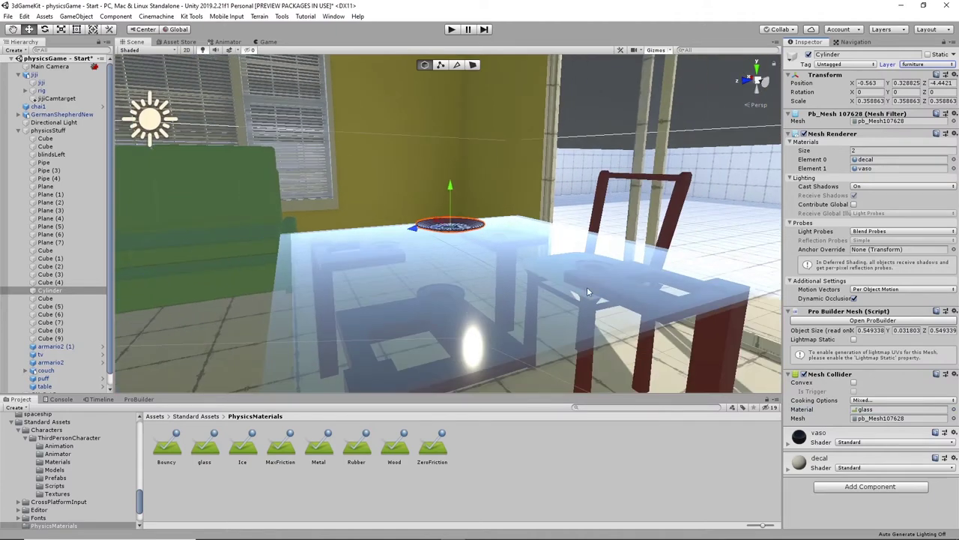
left_click(587, 291)
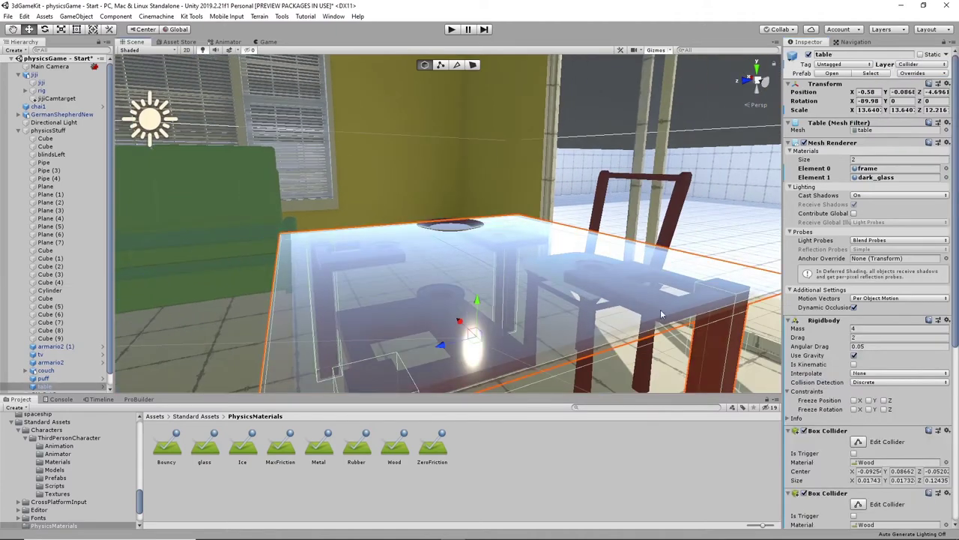
left_click(924, 66)
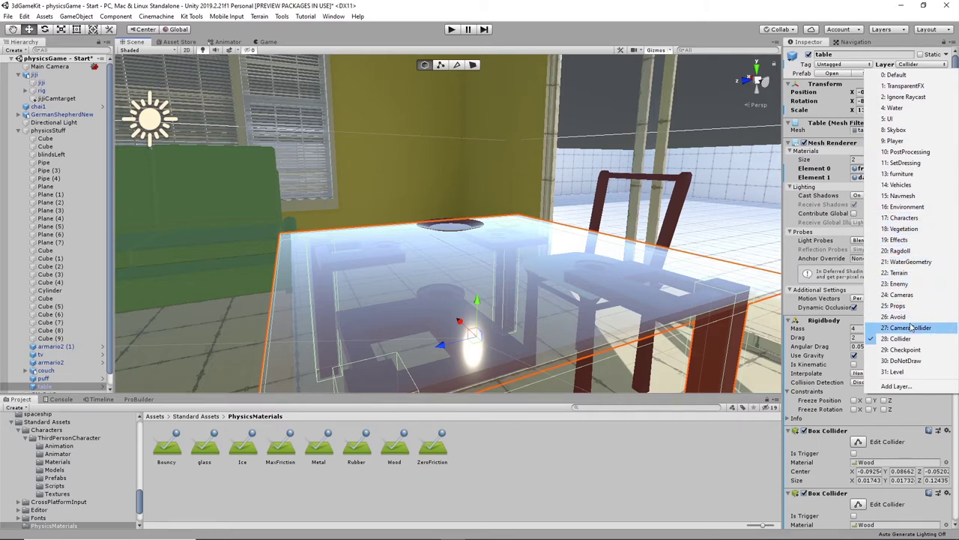
left_click(924, 174)
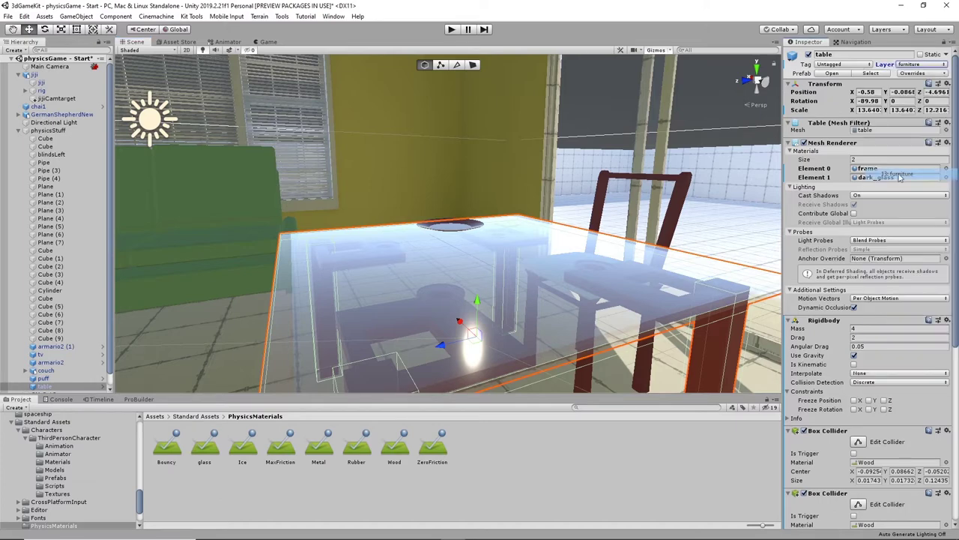
- Turn off the furniture/Ragdoll and Water/Player pairs in the project's physics Layer Collision Matrix, and briefly play-test the scene
left_click(24, 16)
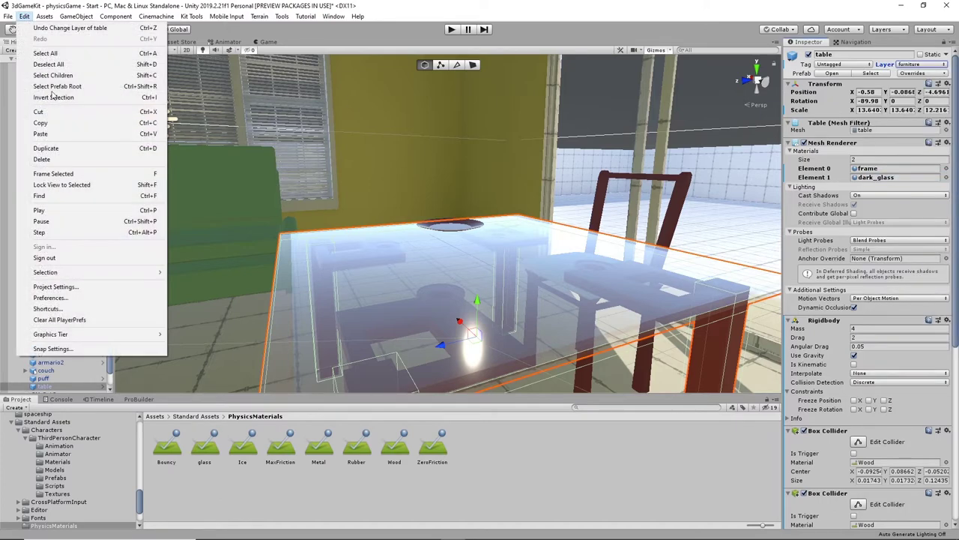
left_click(89, 286)
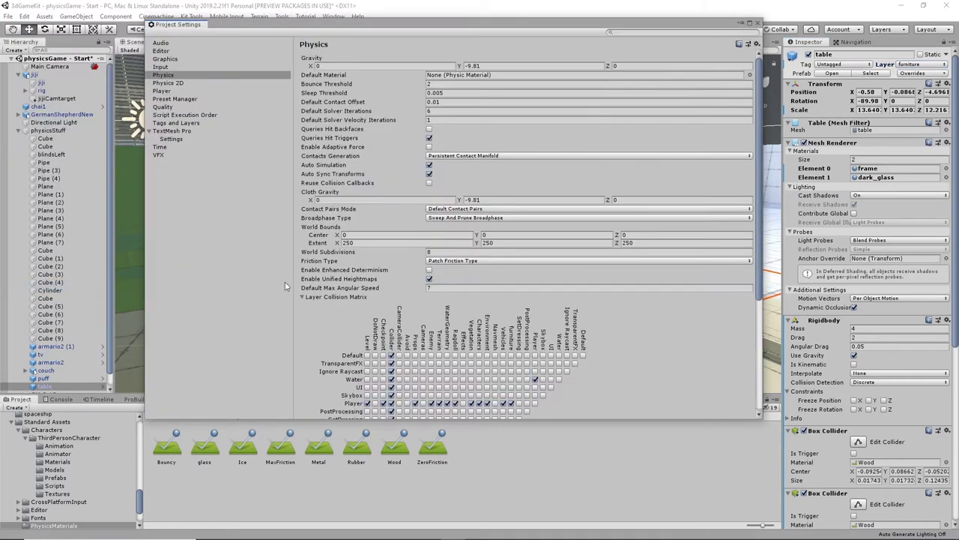
scroll(412, 252, "down", 5)
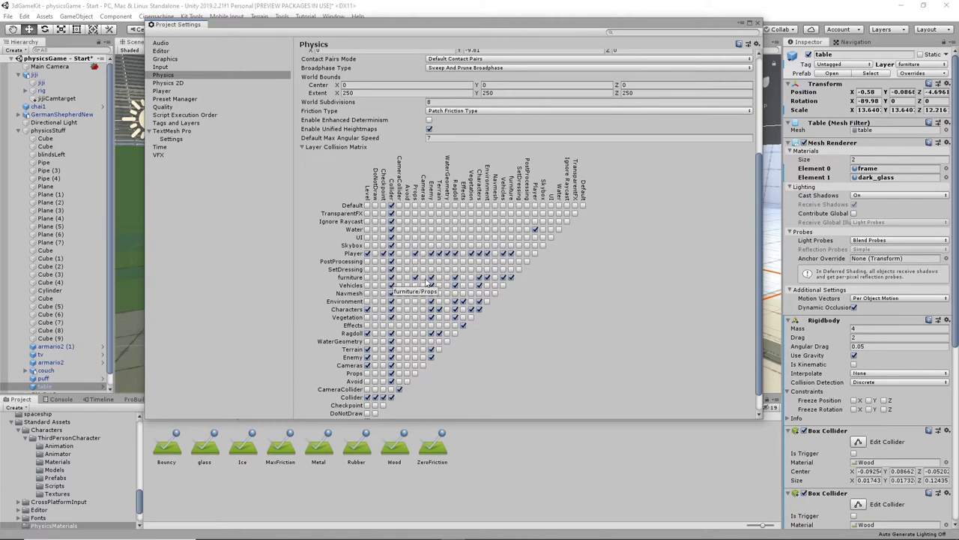
left_click(455, 279)
left_click(534, 229)
left_click(757, 24)
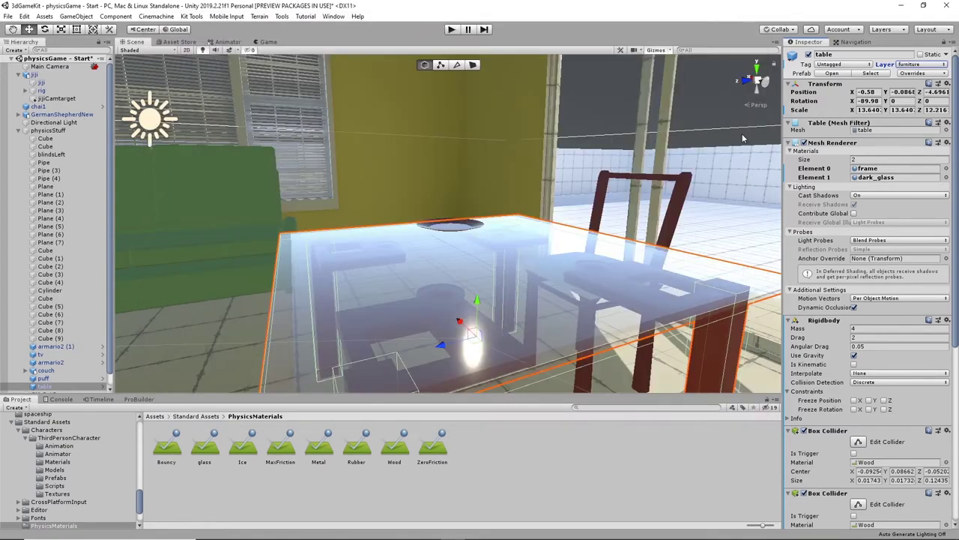
left_click(453, 30)
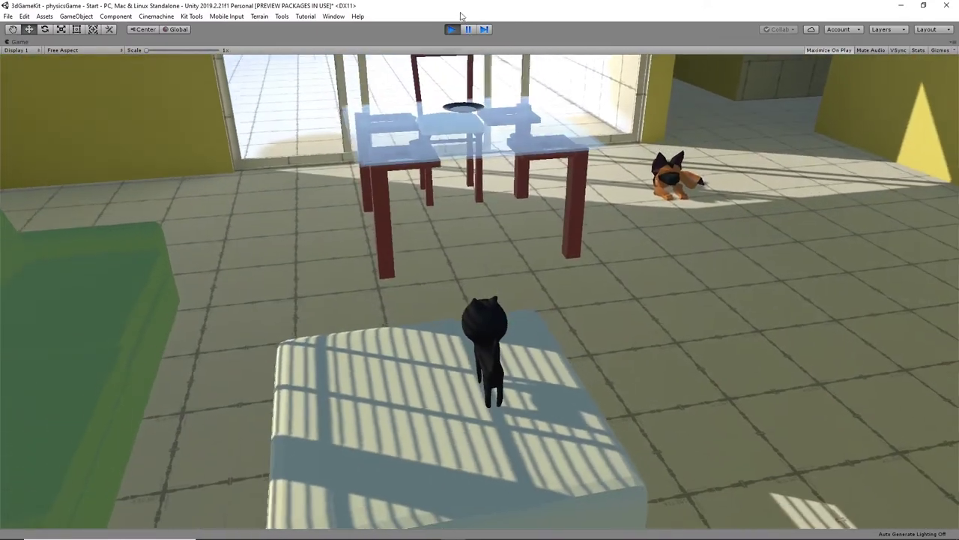
left_click(452, 30)
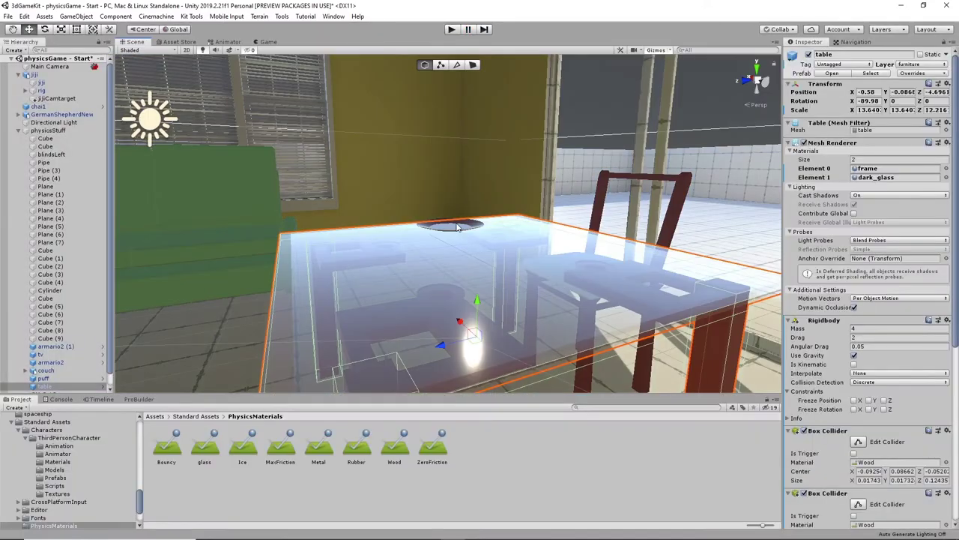
- Add a Rigidbody to the plate and set its drag to 1
left_click(459, 225)
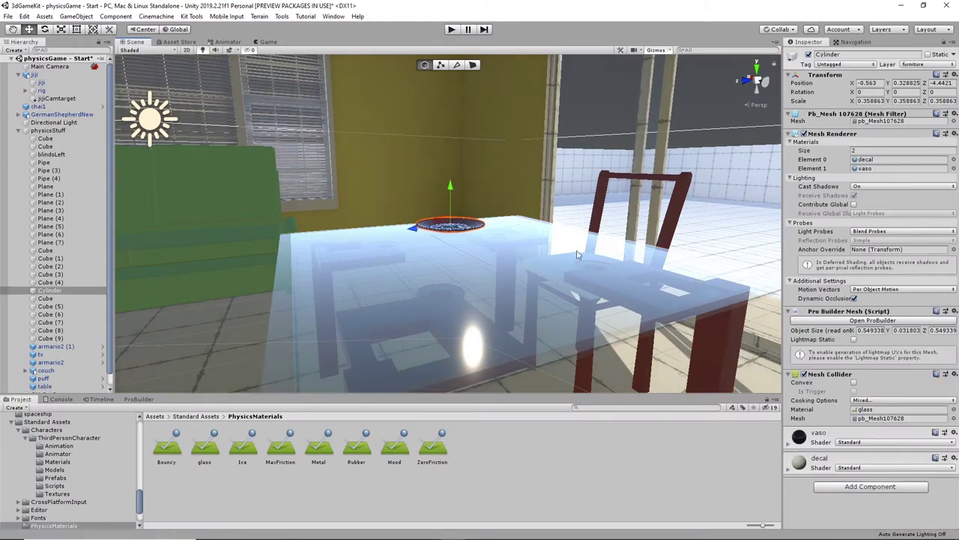
left_click(869, 486)
scroll(867, 489, "down", 3)
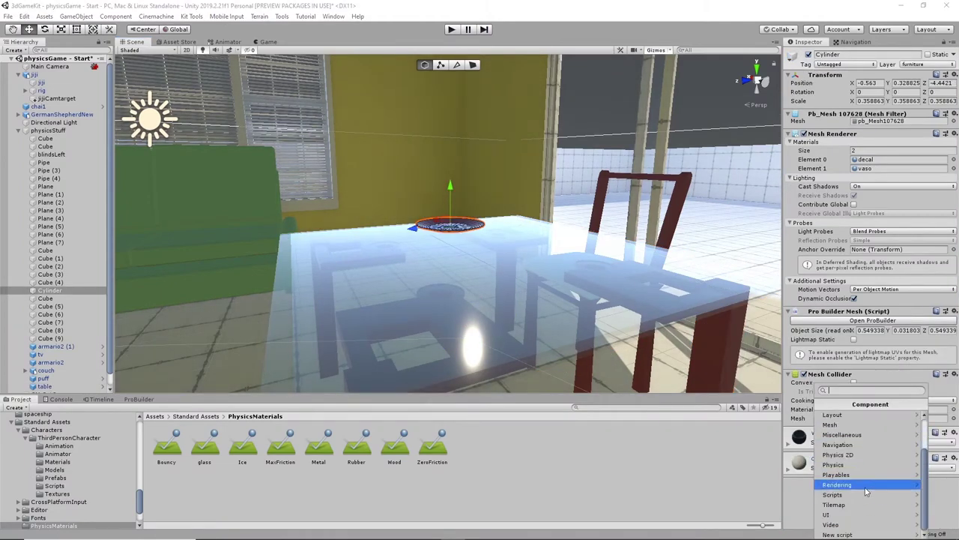
left_click(862, 464)
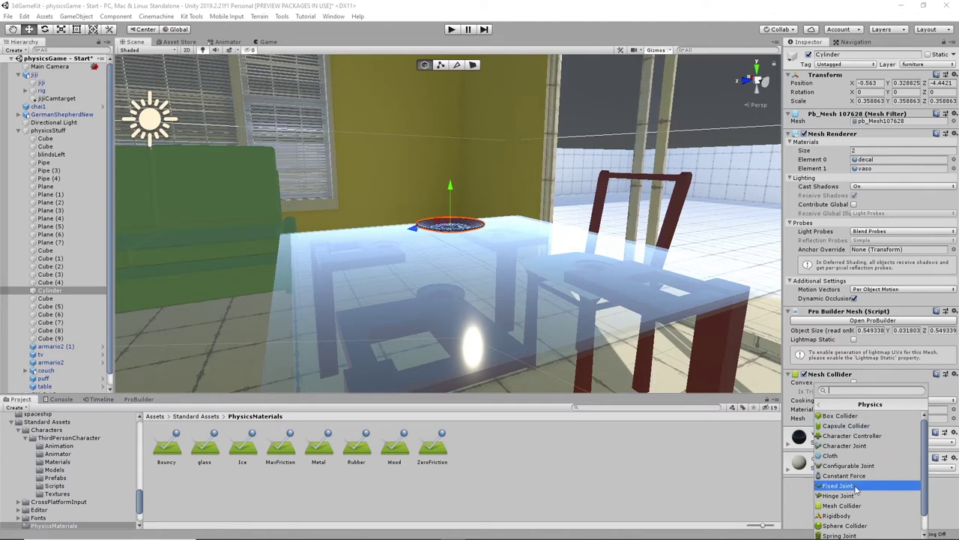
left_click(854, 516)
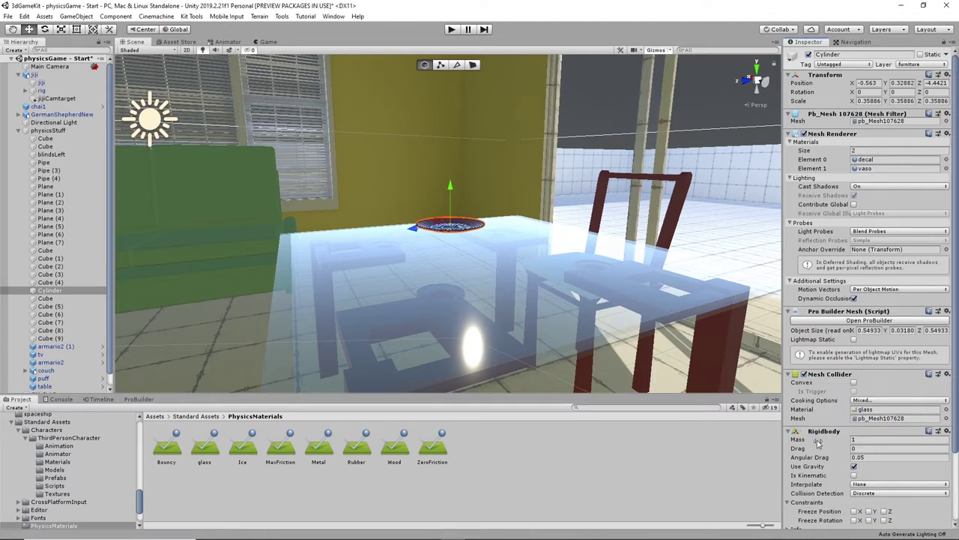
left_click(868, 449)
- Play-test the scene with the plate's Rigidbody, and enable Convex on the plate's Mesh Collider
left_click(452, 29)
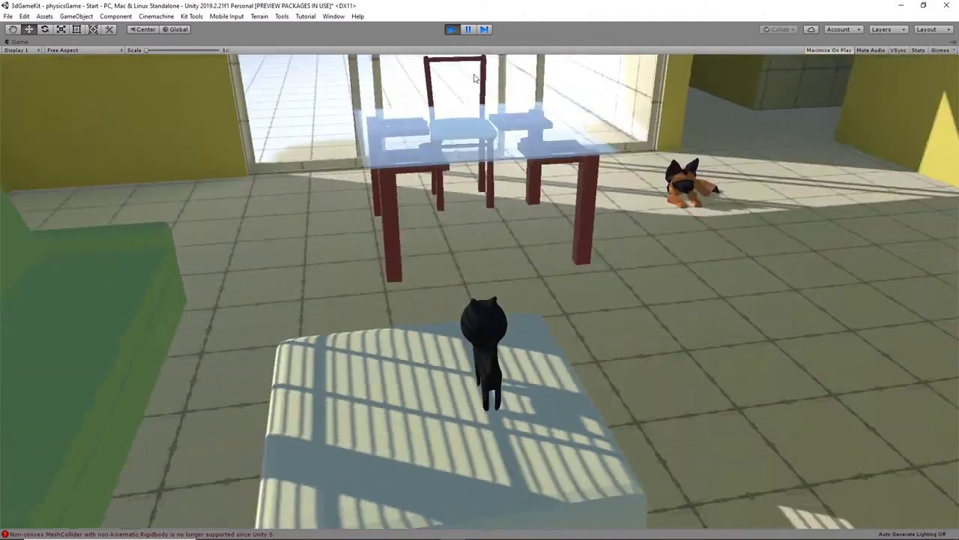
left_click(452, 30)
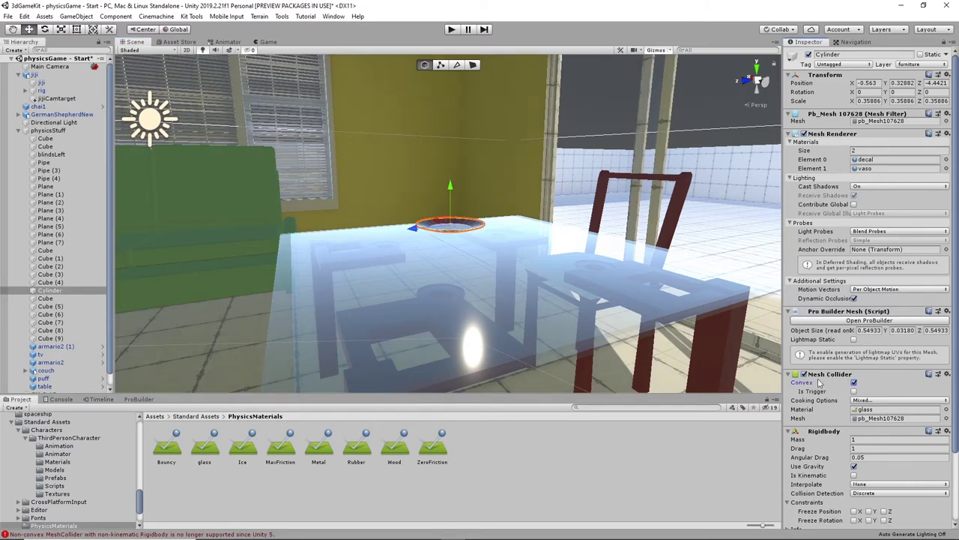
left_click_drag(568, 263, 488, 227, "alt")
scroll(507, 250, "up", 8)
right_click_drag(487, 227, 496, 204)
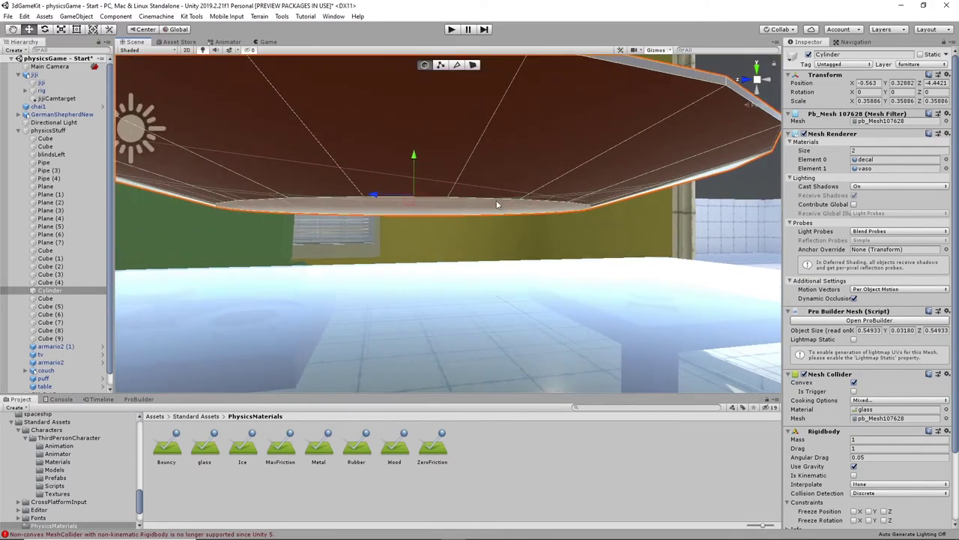
right_click_drag(411, 240, 625, 261)
- Duplicate the plate and raise the copy above the original to a Y position of 0.4
scroll(618, 250, "down", 10)
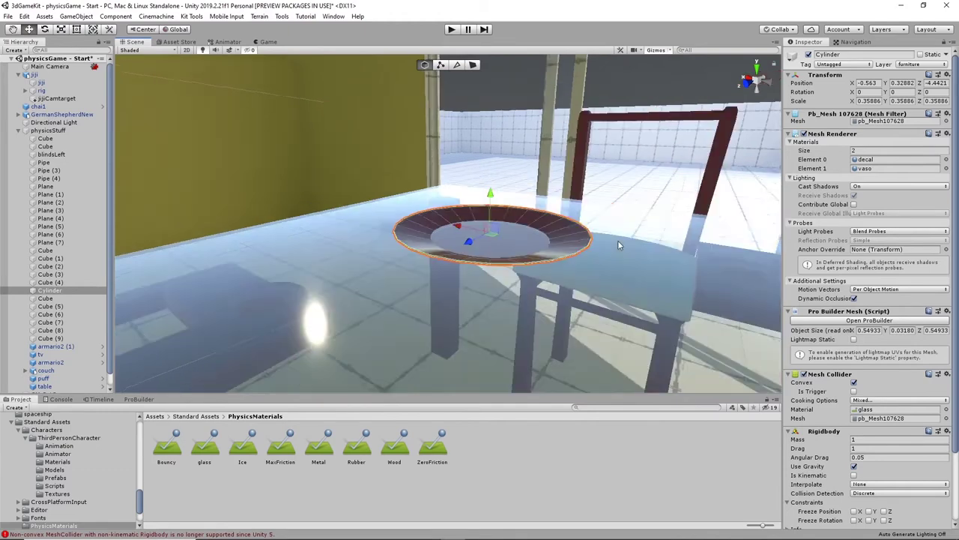
left_click_drag(623, 222, 595, 233, "alt")
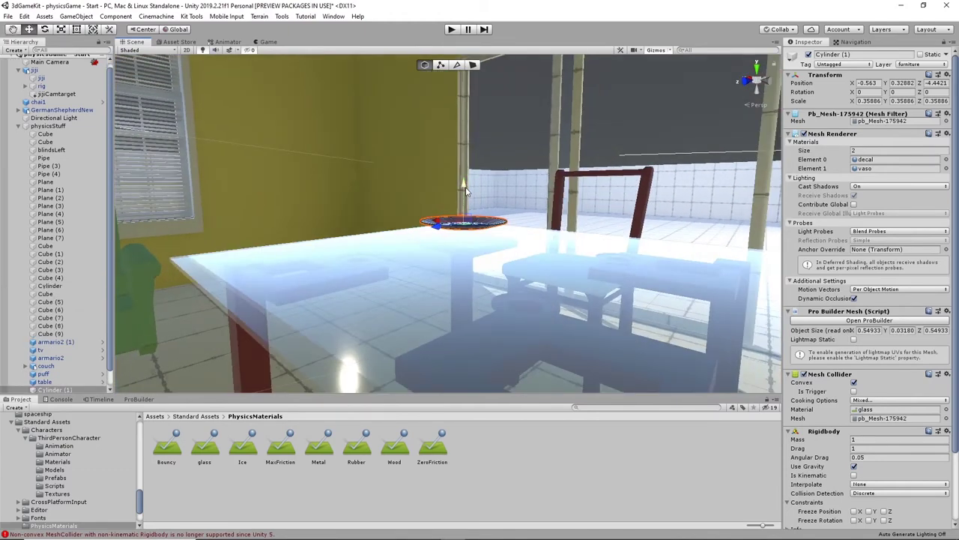
left_click_drag(475, 201, 488, 183, "alt")
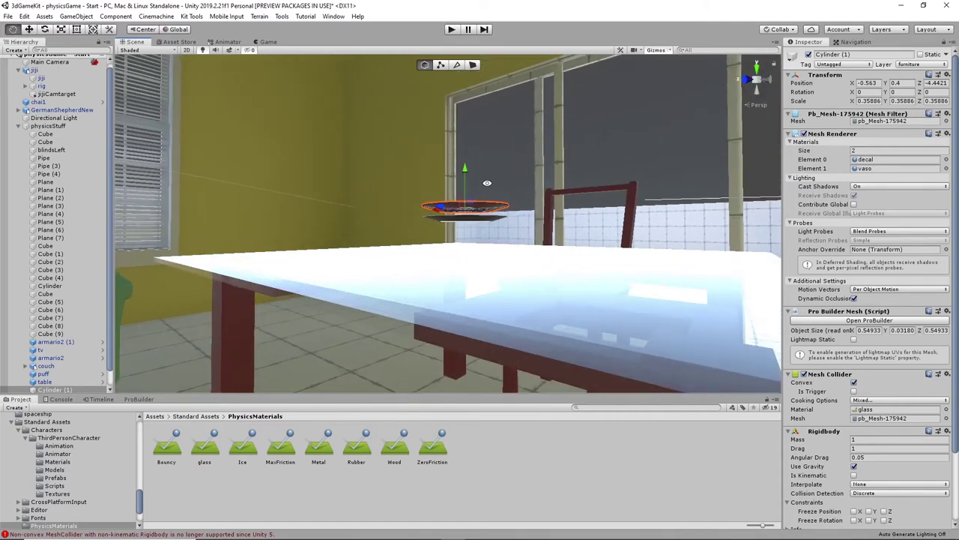
- Play-test the scene with the two stacked plates, walking the cat from the puff around the glass table and jumping toward the couch
left_click(452, 30)
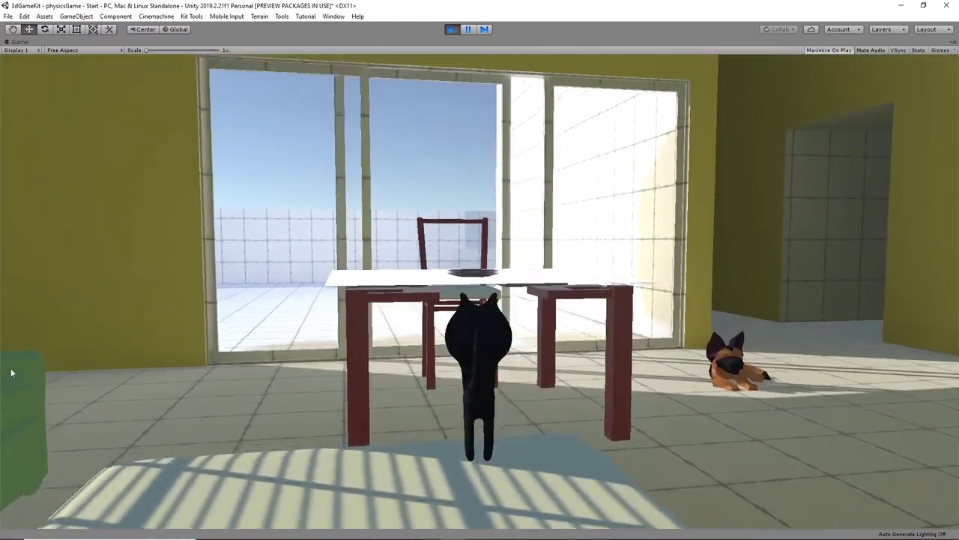
key("w")
key("d")
key("s")
key("w")
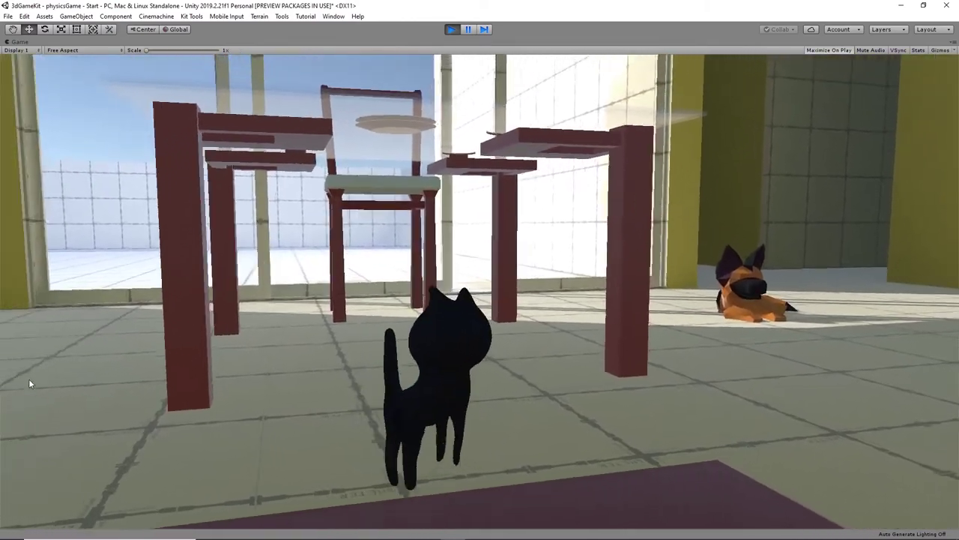
key("w")
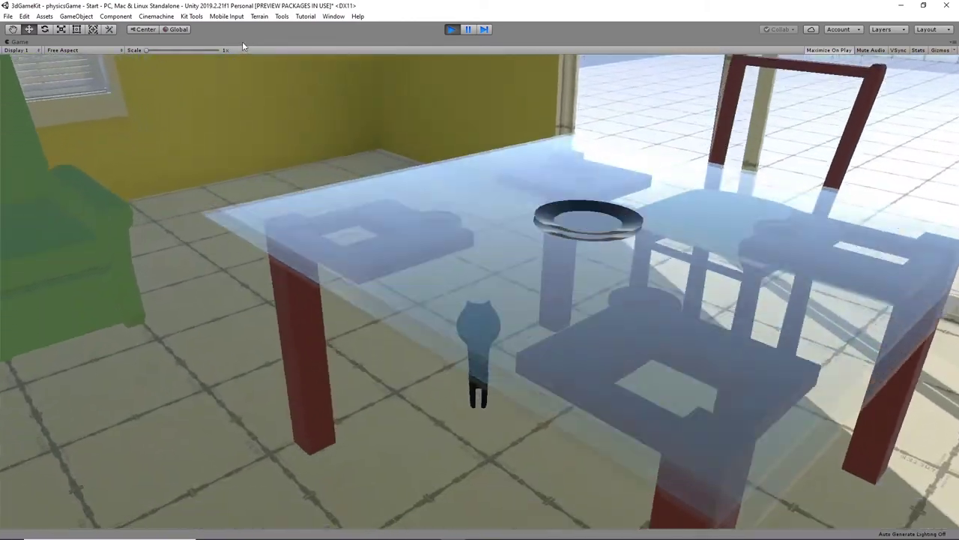
key("a")
key("s")
key("d")
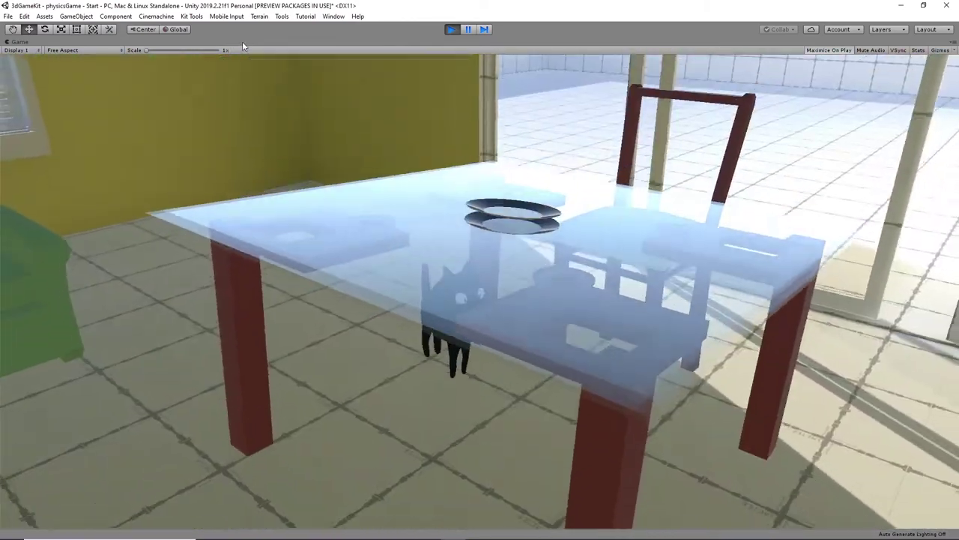
key("space")
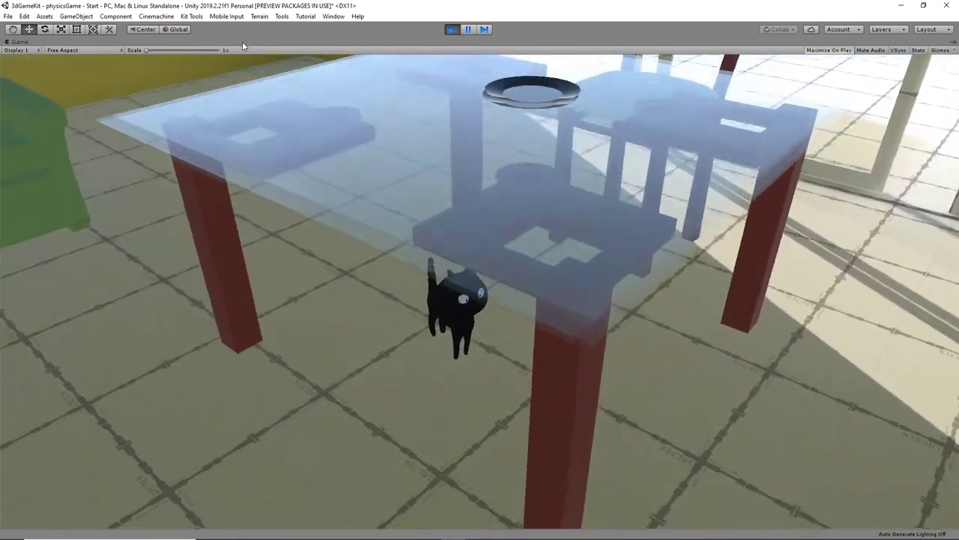
key("a")
key("space")
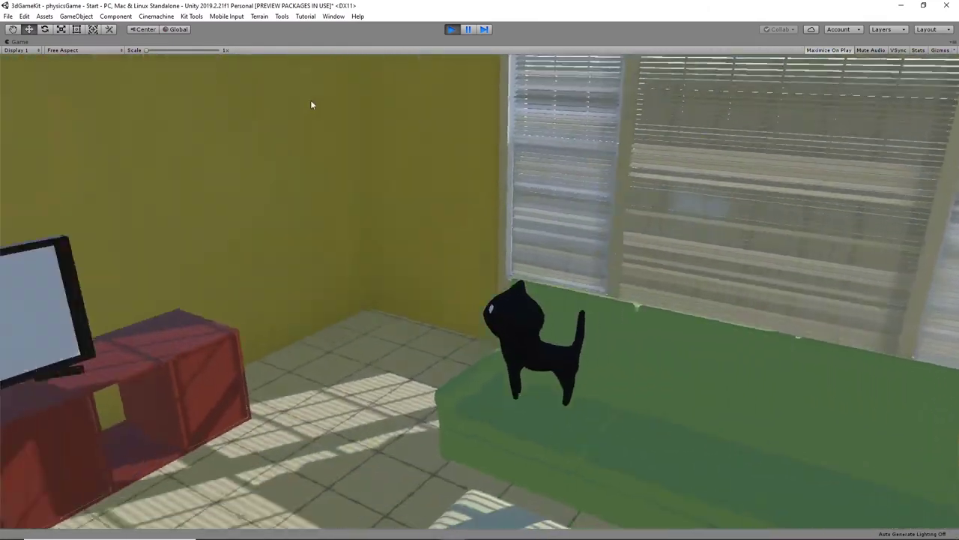
- Lead the cat back to the glass table, jump onto it and walk into the stacked plates
key("w")
key("s")
key("d")
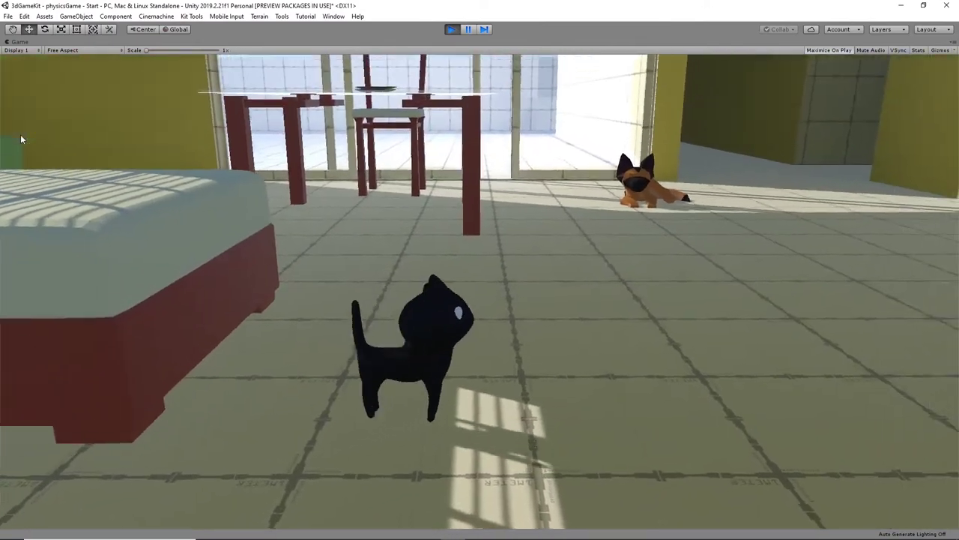
key("w")
key("space")
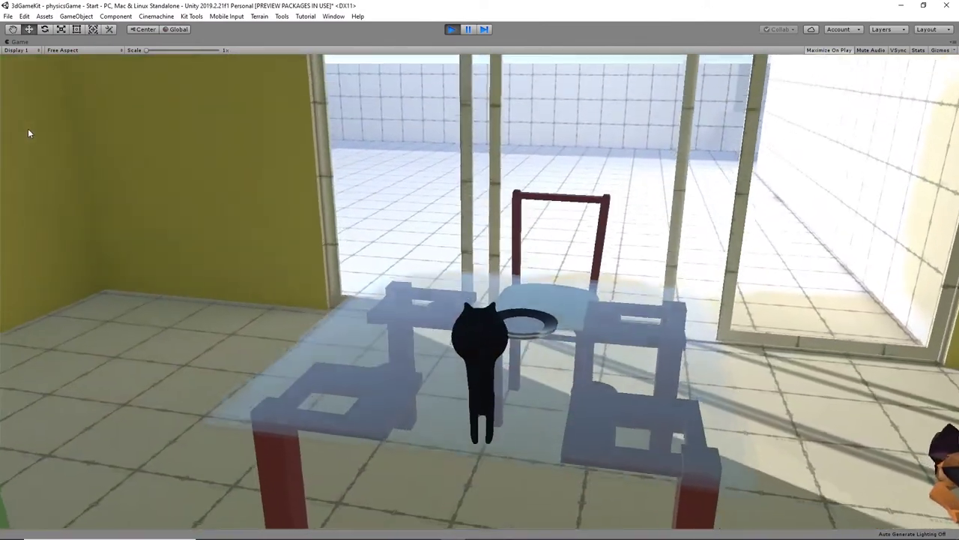
key("w")
key("d")
key("d")
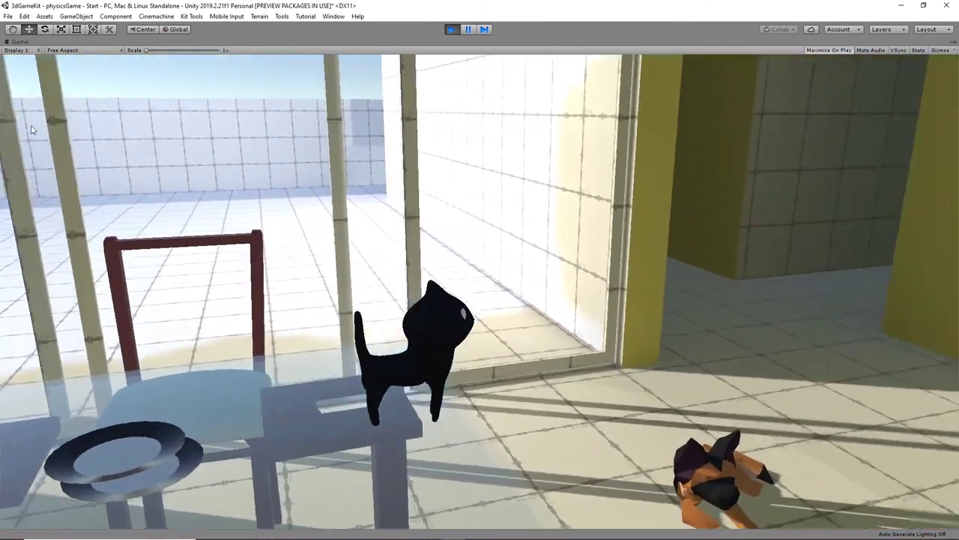
- Walk the cat back and forth against the plates on the tabletop to test how they slide
key("a")
key("s")
key("d")
key("w")
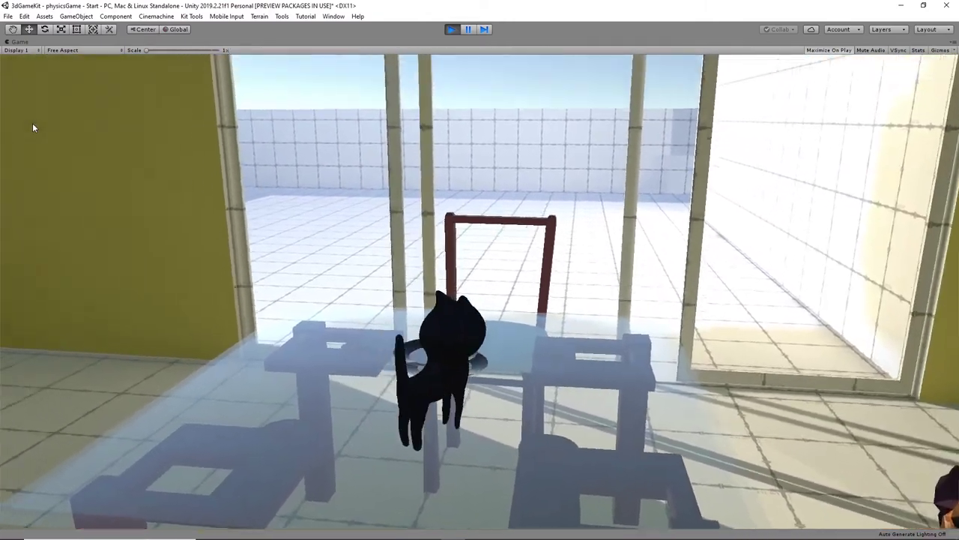
key("a")
key("s")
key("d")
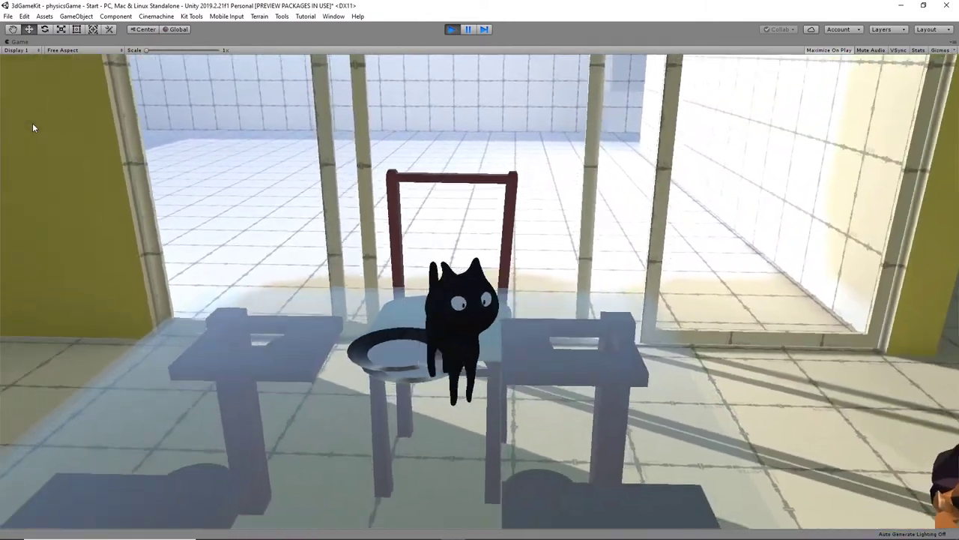
key("d")
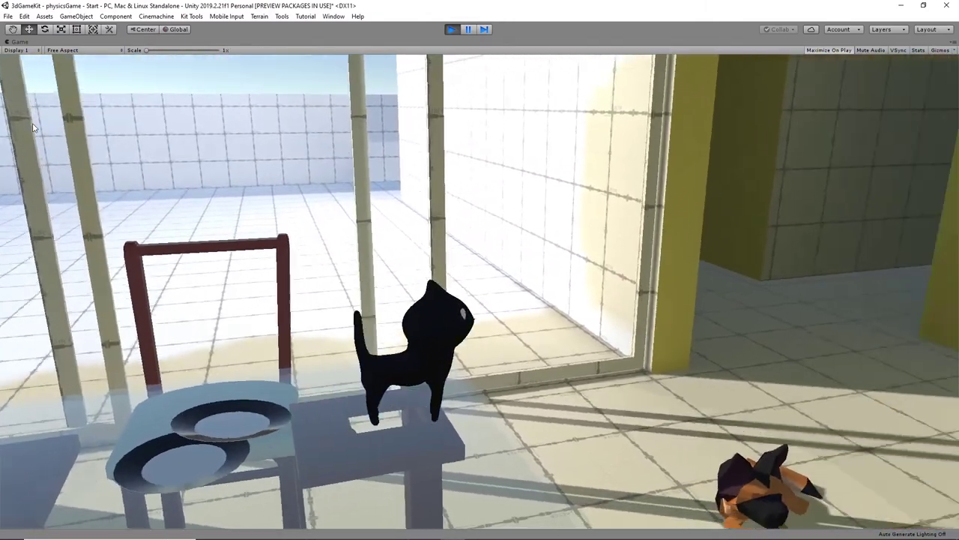
- Bring the cat down off the table, walk it toward the puff and stop the play test
key("d")
key("s")
key("a")
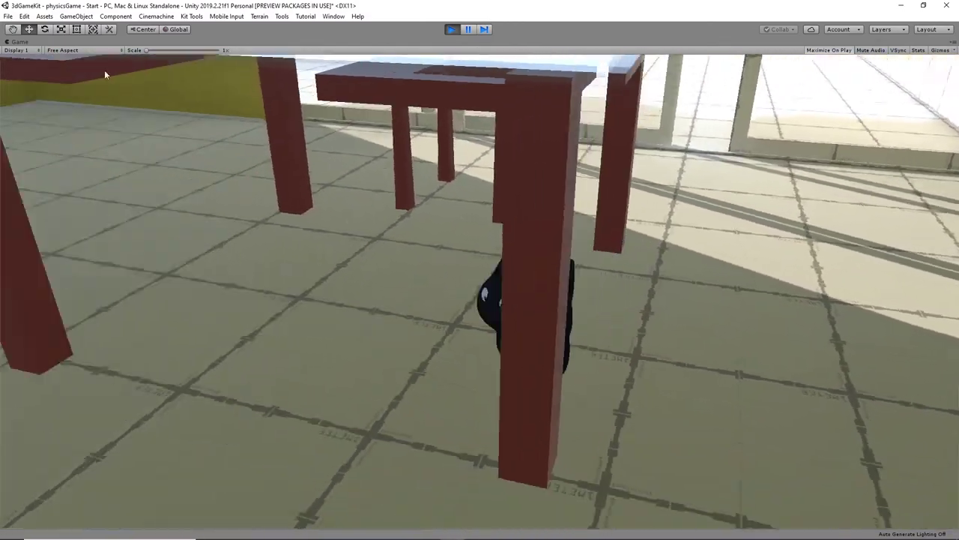
key("w")
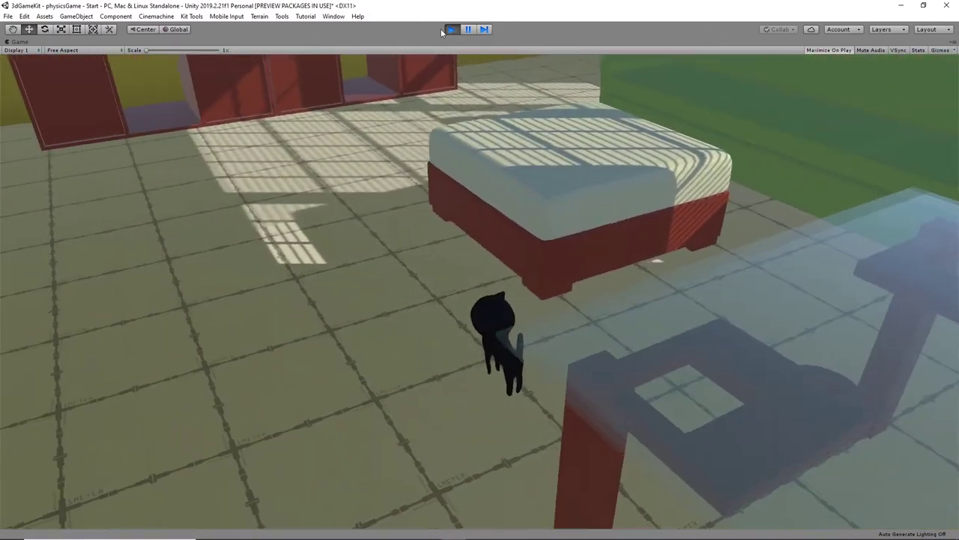
left_click(451, 28)
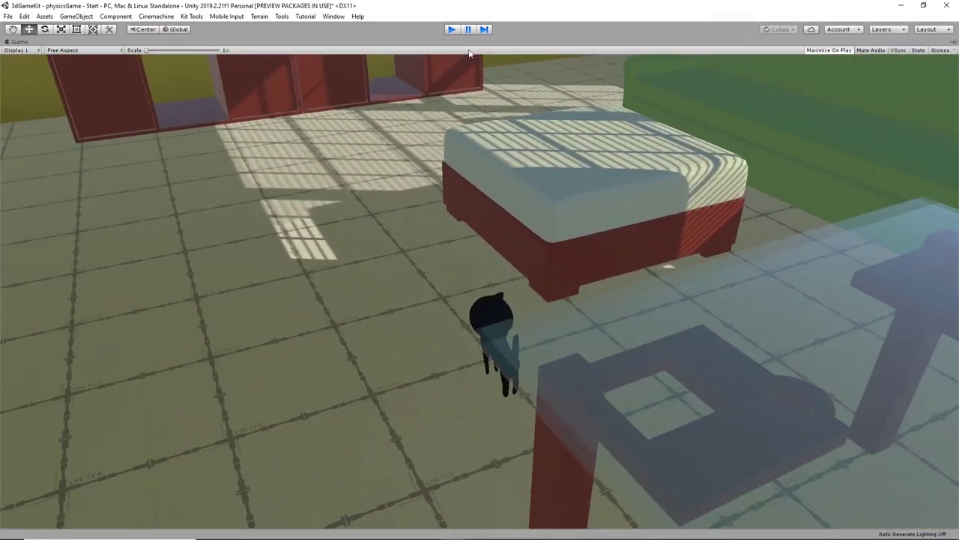
- Select the cat on the puff and set its Rigidbody drag to 2
scroll(484, 289, "down", 8)
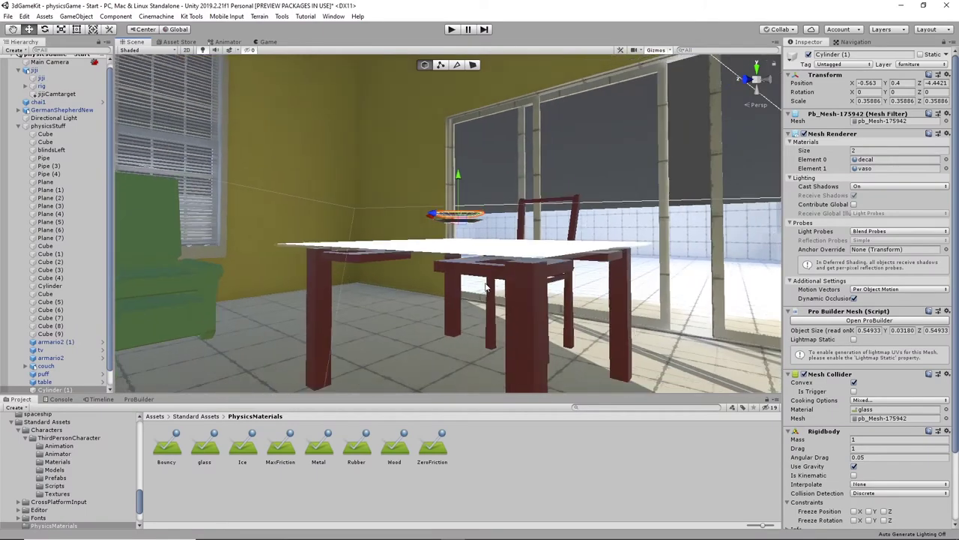
left_click_drag(480, 262, 353, 301, "alt")
middle_click_drag(188, 268, 354, 276)
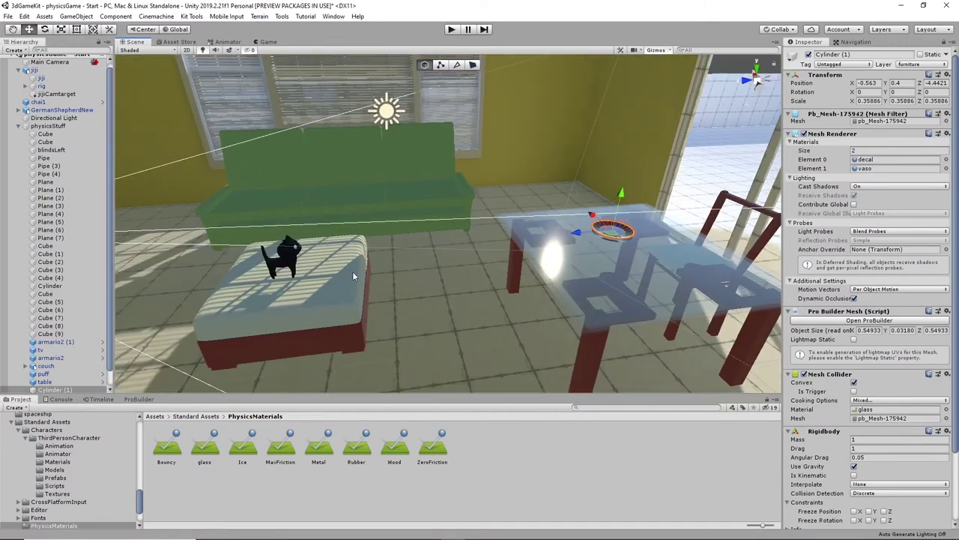
left_click(284, 254)
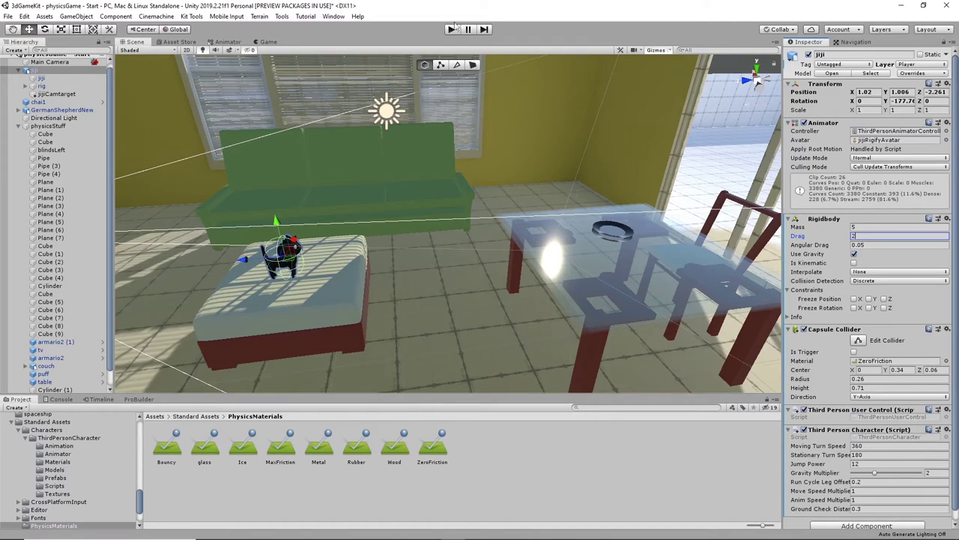
- Play-test the cat's new drag, walking it off the puff, across the floor and up onto the glass table
left_click(451, 30)
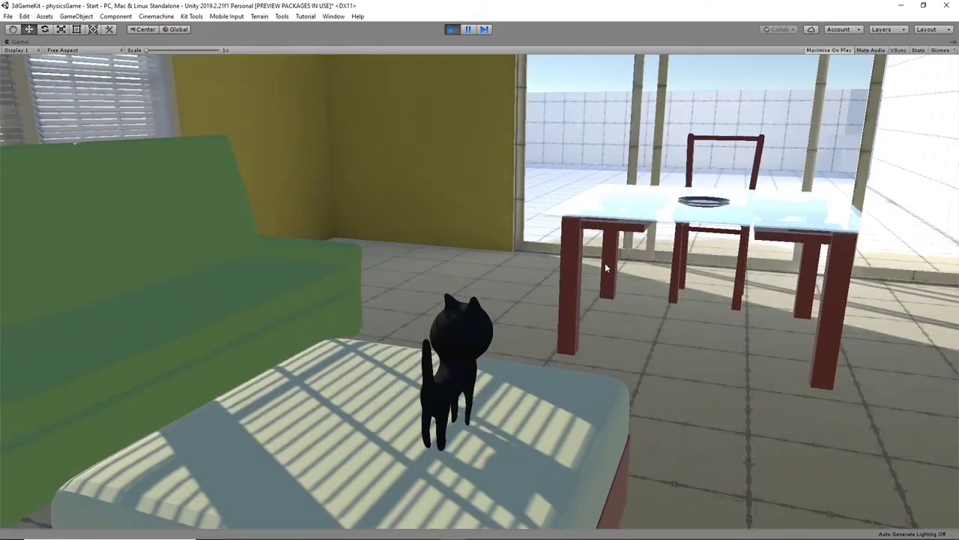
key("d")
key("w")
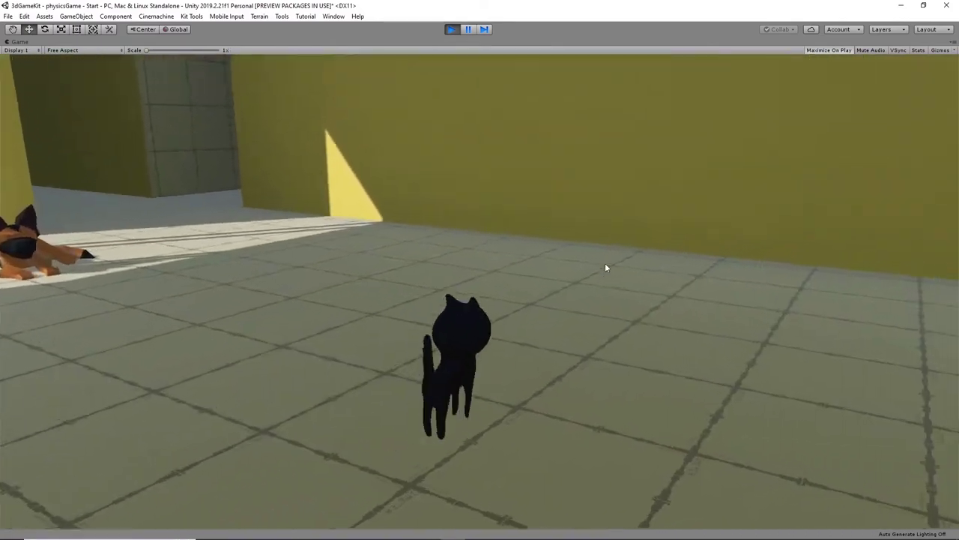
key("a")
key("s")
key("w")
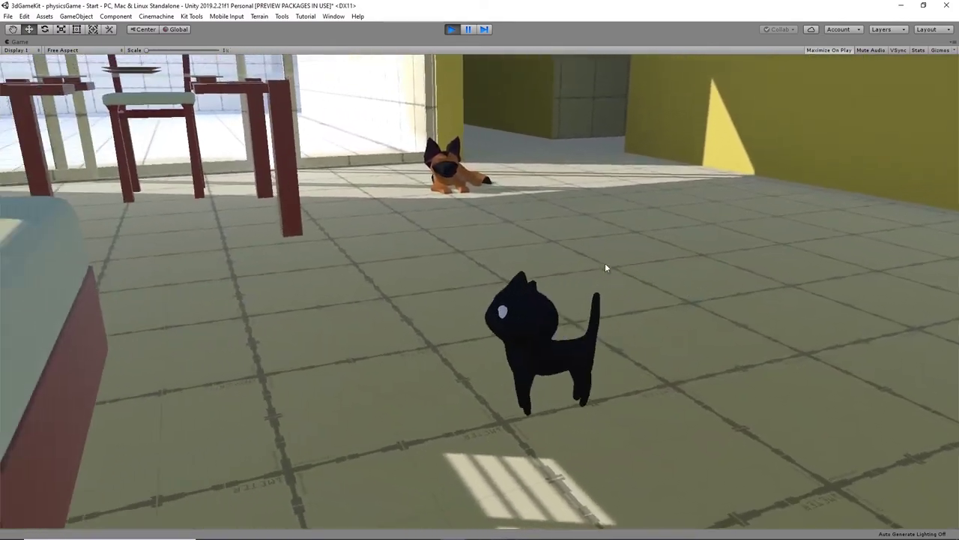
key("s")
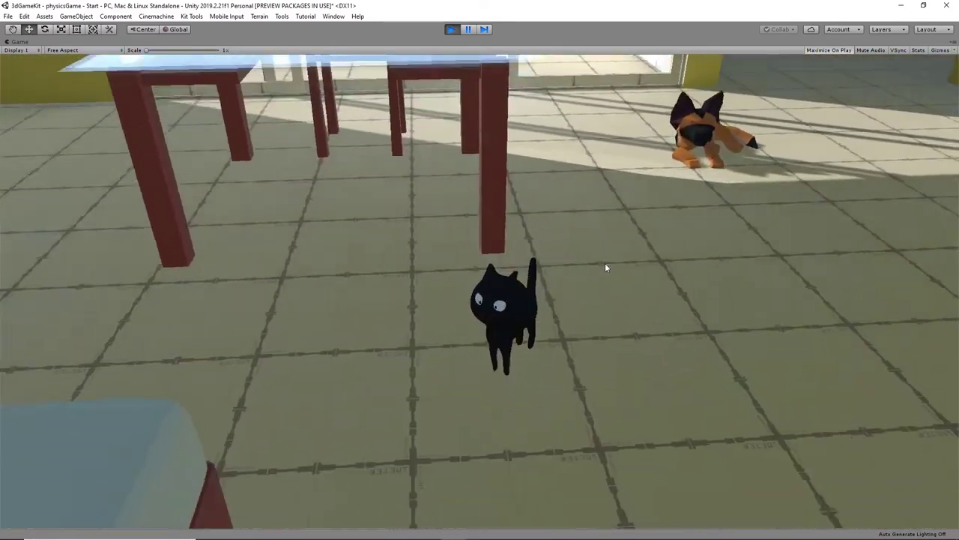
key("w")
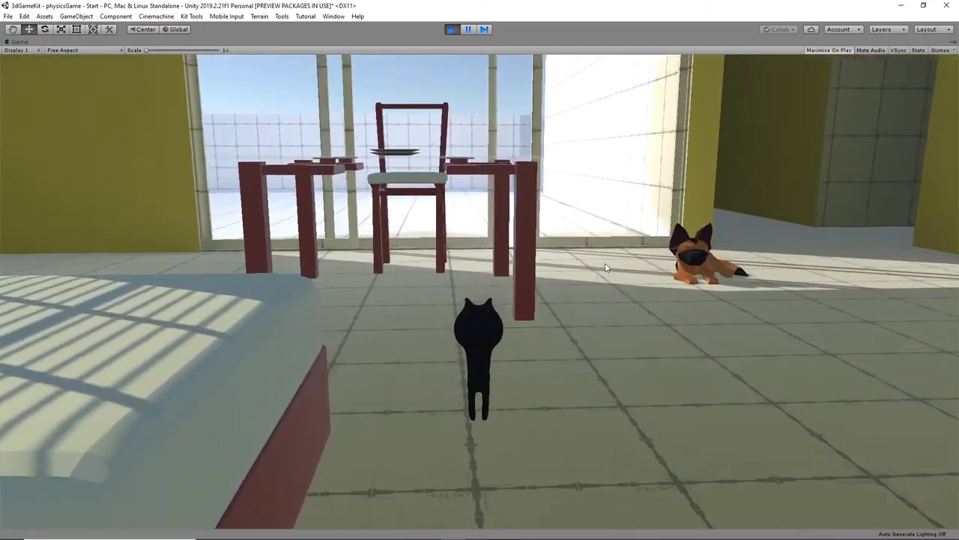
key("a")
key("w")
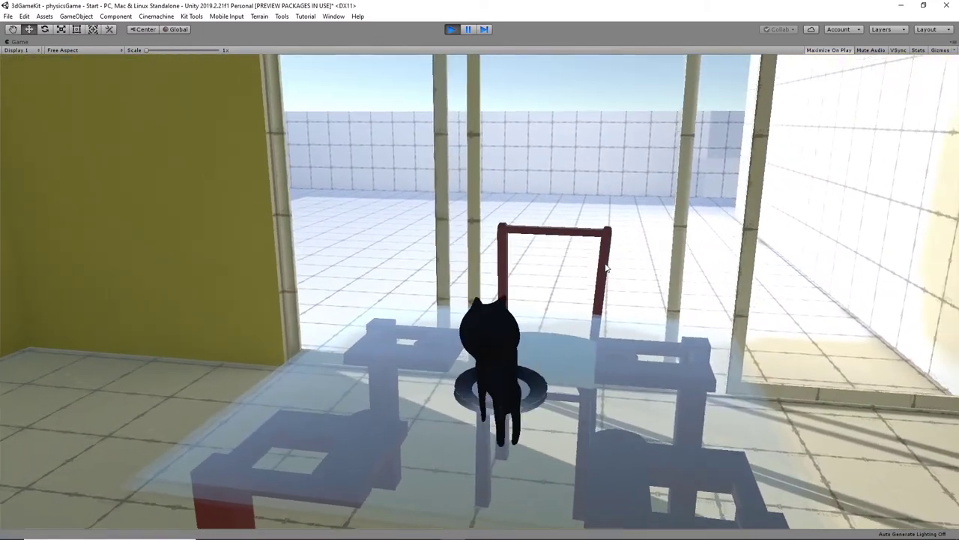
- Push the plates across the tabletop and off its edge with the cat, and follow them to the floor
key("w")
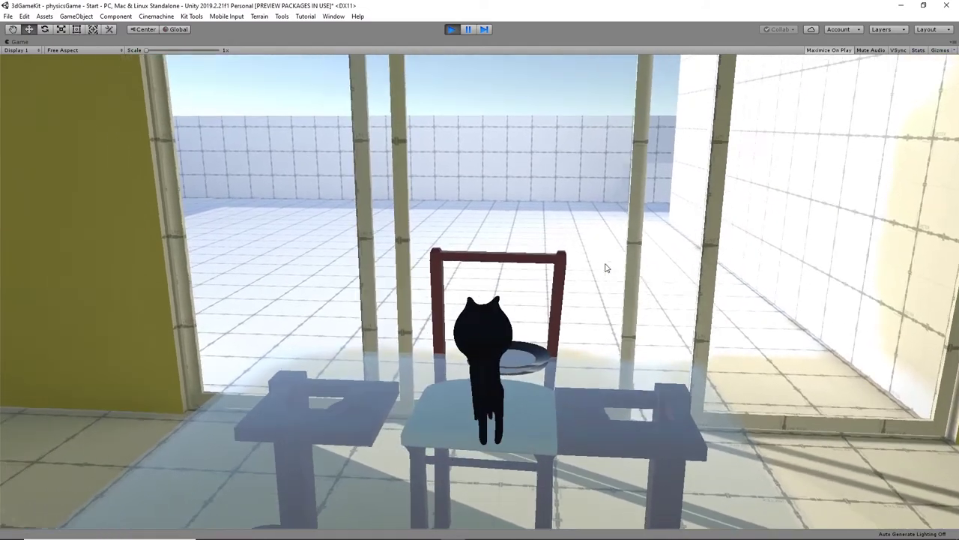
key("s")
key("d")
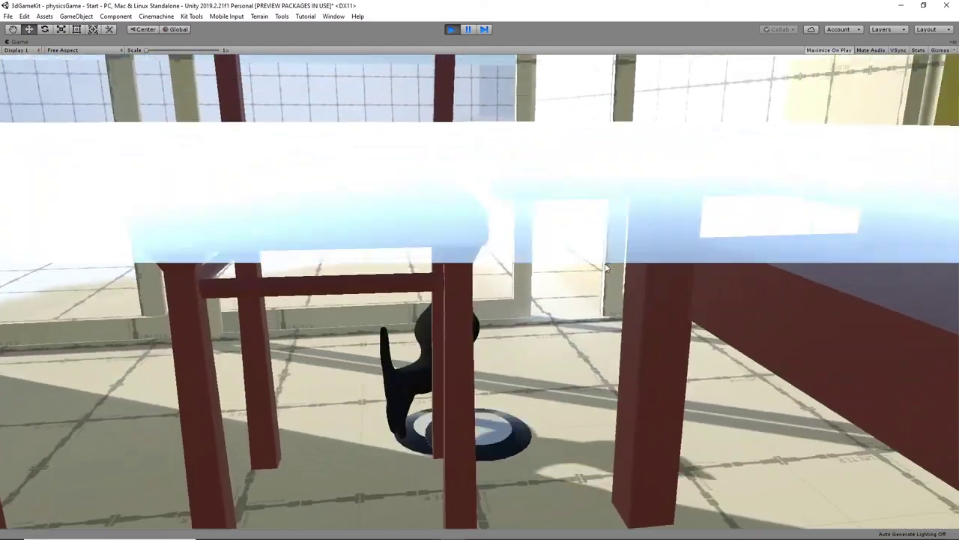
key("s")
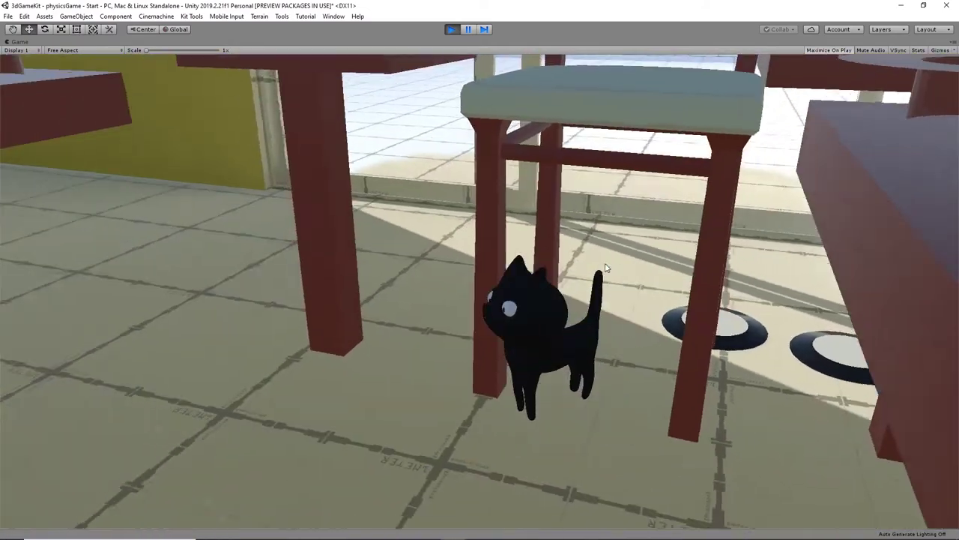
- Walk the cat around the table legs, past the fallen plates and up to the dog to test its movement
key("w")
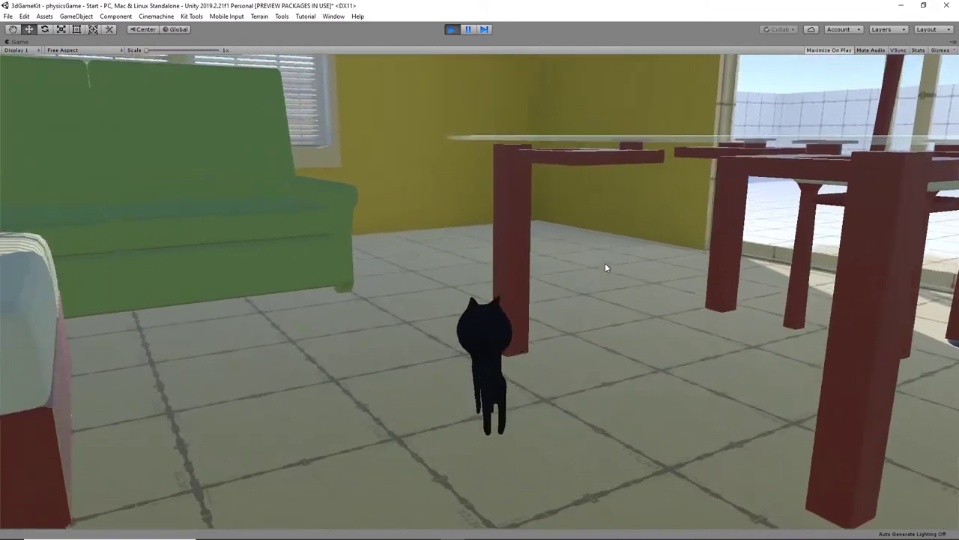
key("d")
key("d")
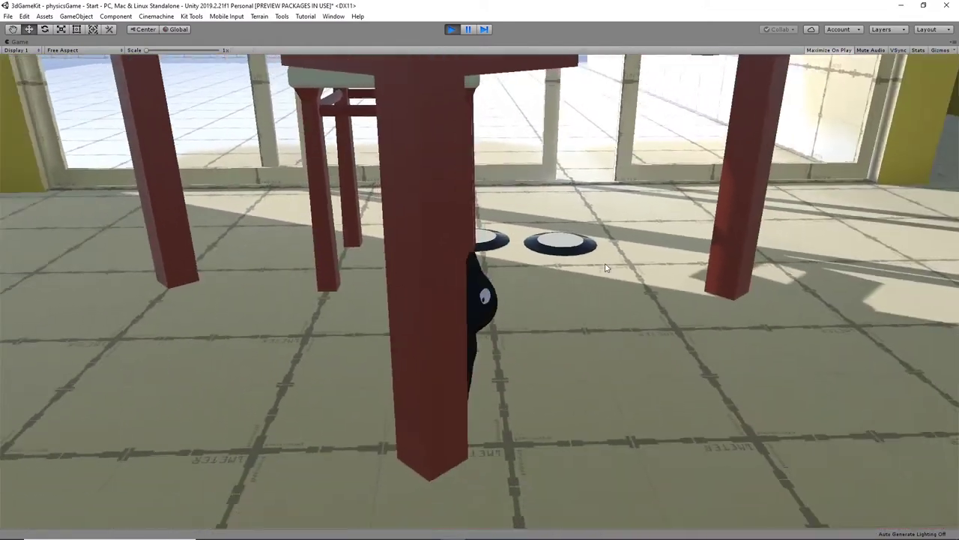
key("d")
key("w")
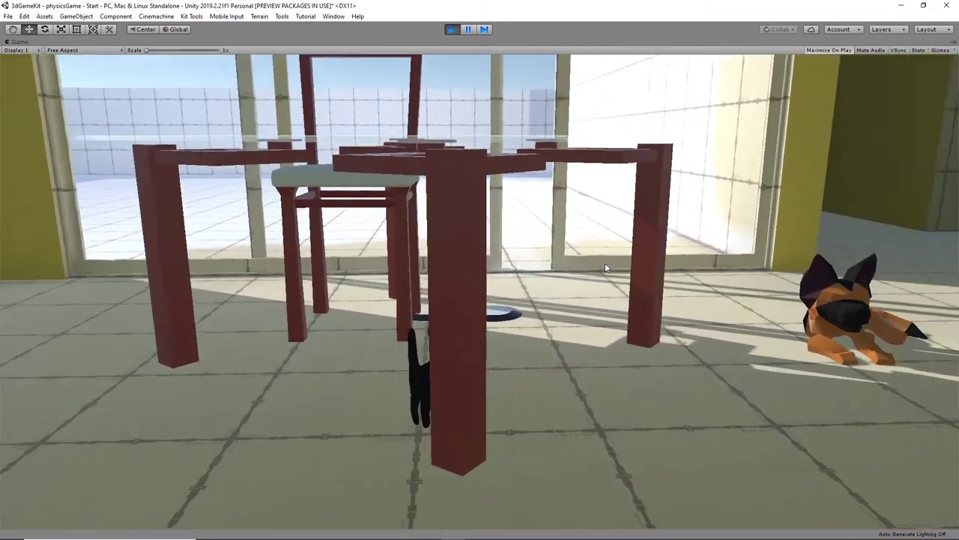
key("d")
key("d")
key("w")
key("s")
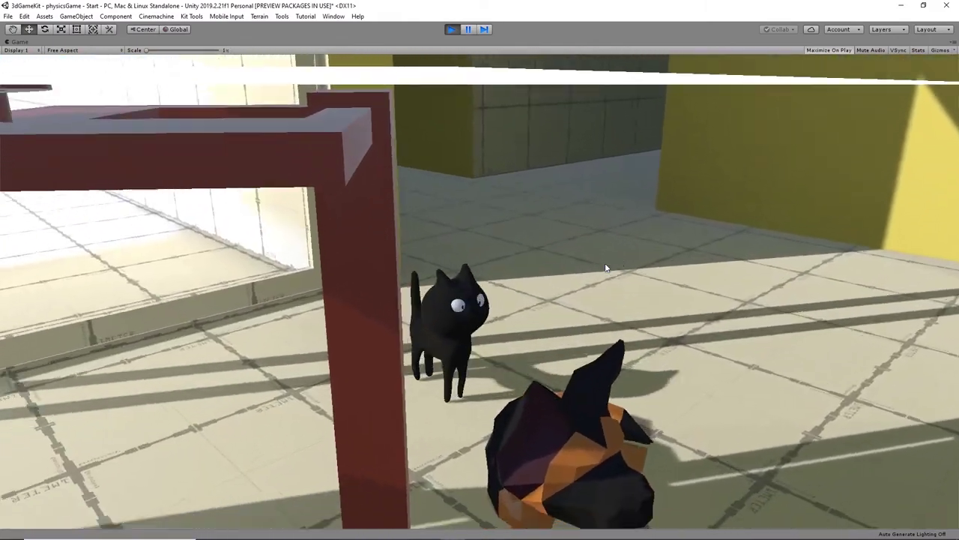
- Walk the cat across the room to the TV cabinet and jump into its open compartment
key("a")
key("s")
key("a")
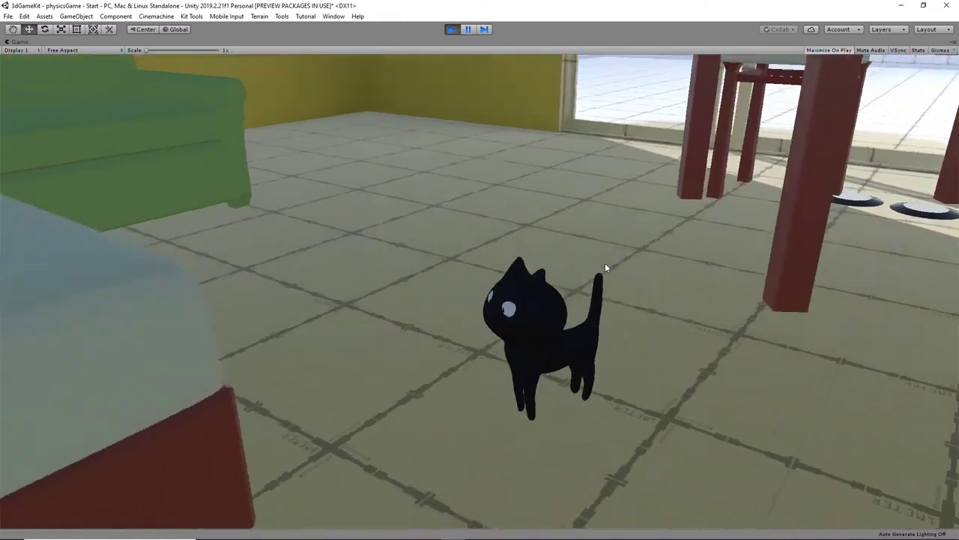
key("a")
key("w")
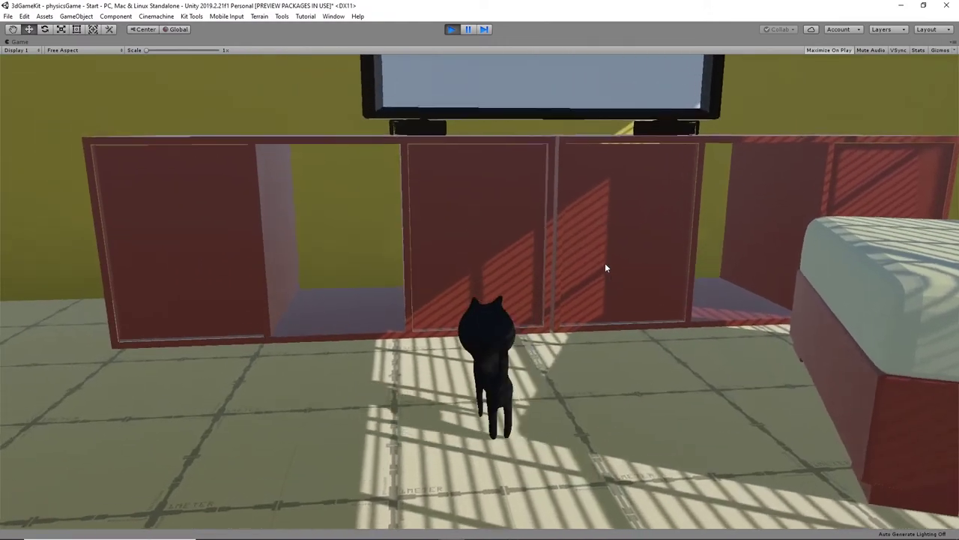
key("a")
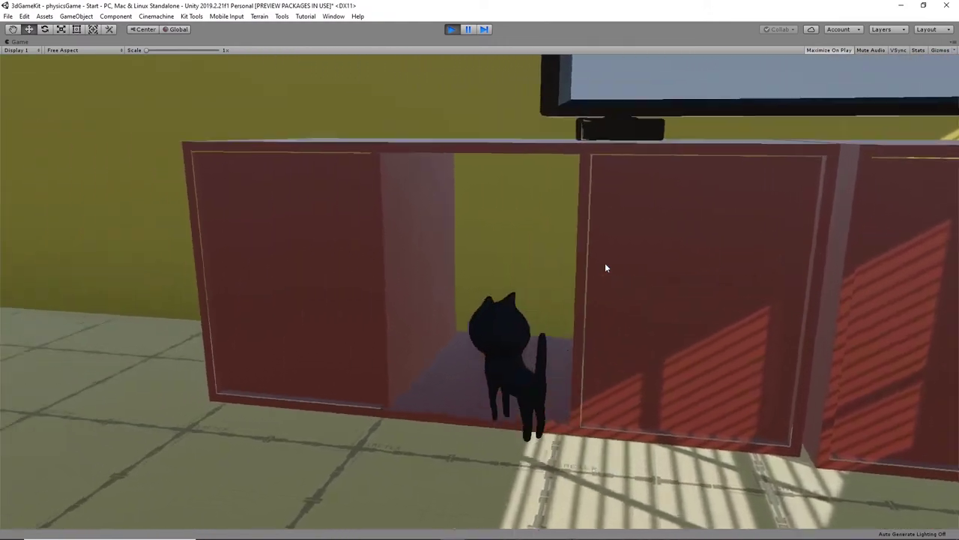
key("w")
key("space")
key("a")
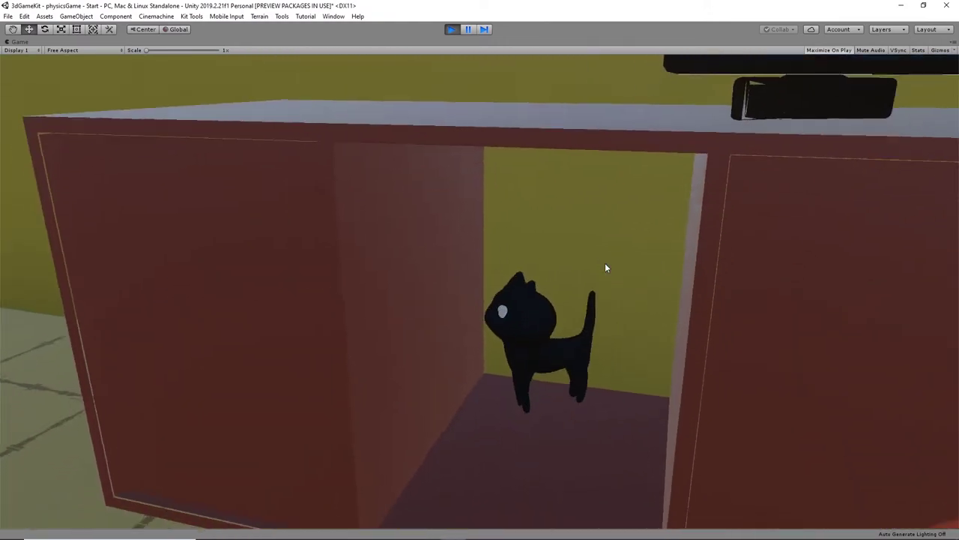
- Jump with the cat inside the TV cabinet's open compartment and walk it back out onto the floor
key("s")
key("space")
key("space")
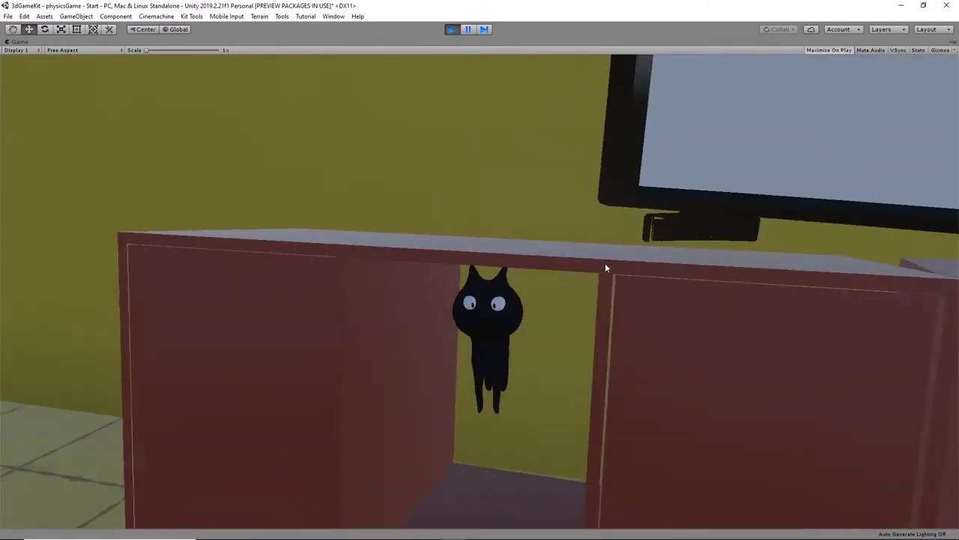
key("space")
key("s")
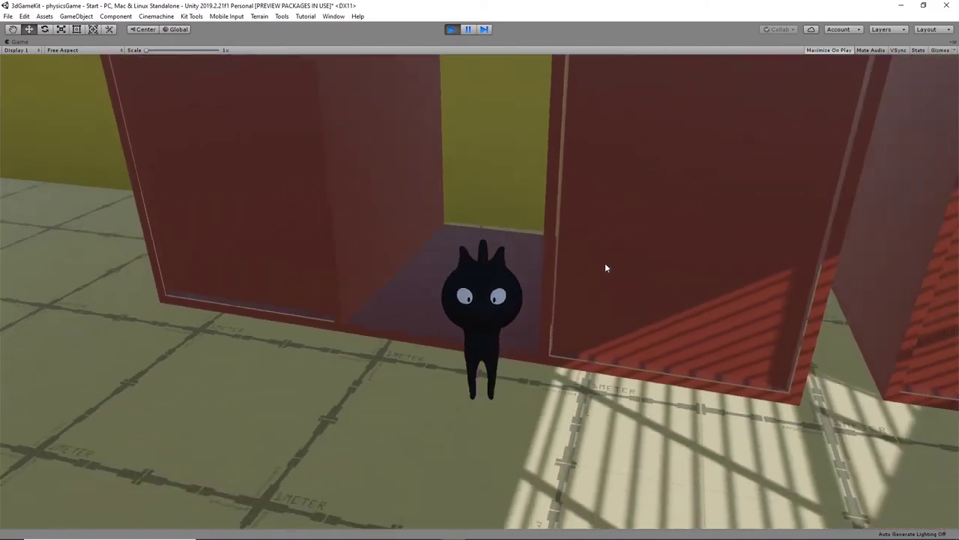
- Walk the cat across the floor between the puff and the green couch, and end the play-test
key("d")
key("w")
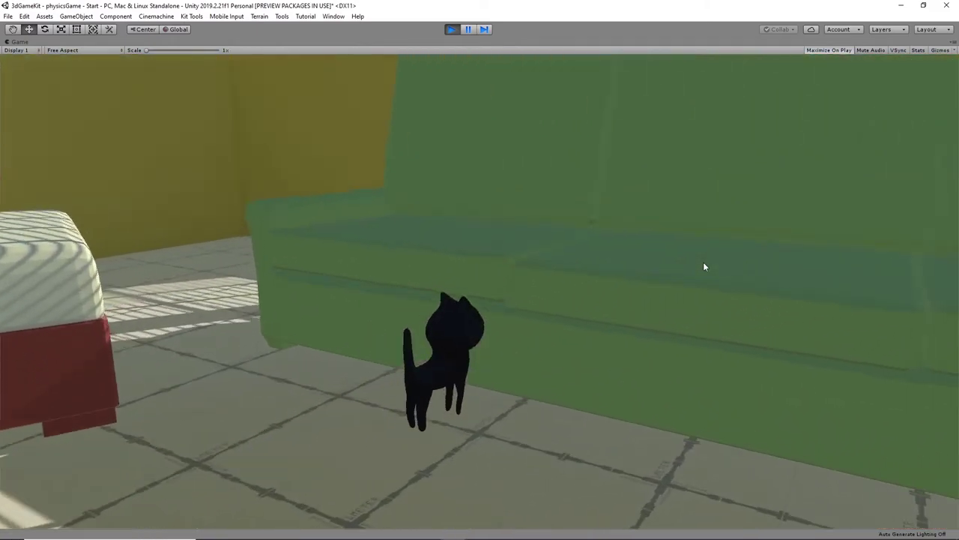
key("a")
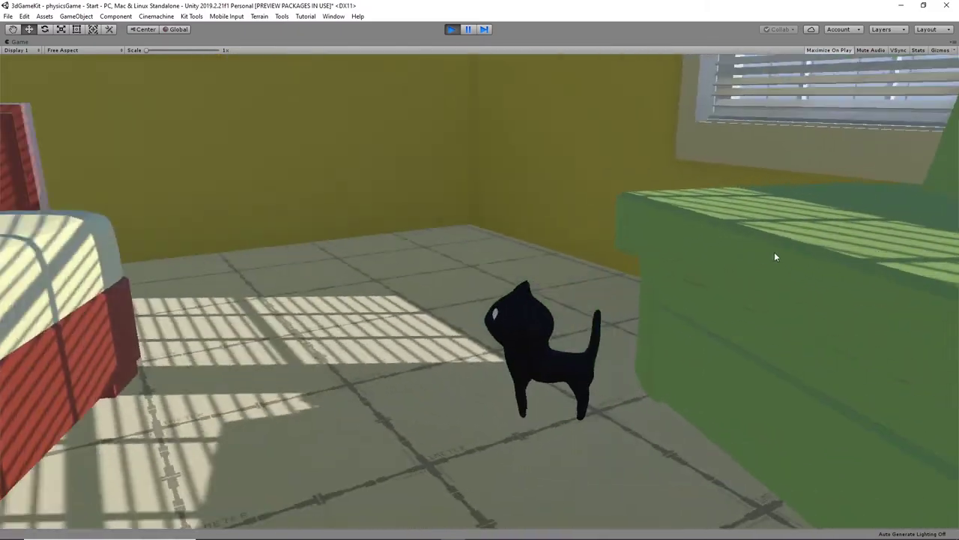
key("s")
key("d")
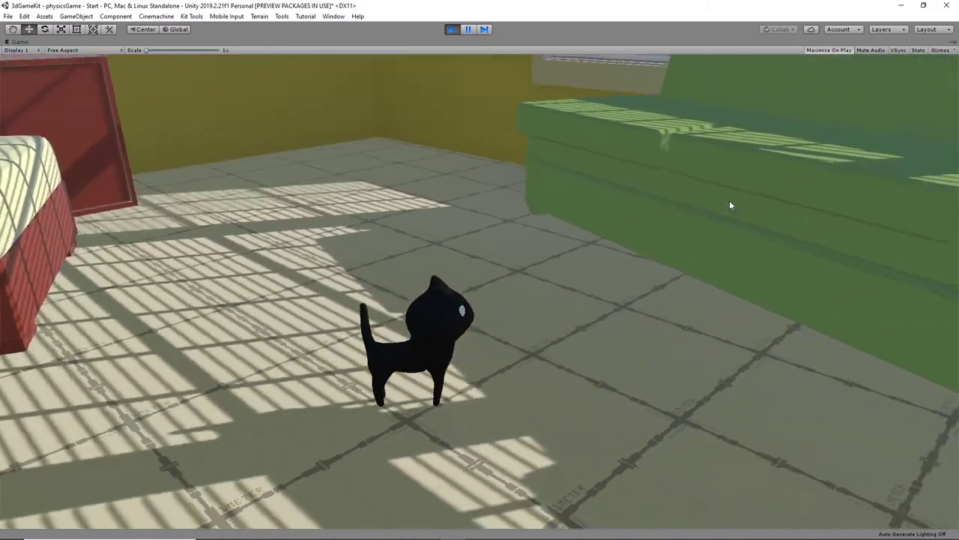
key("w")
left_click(451, 29)
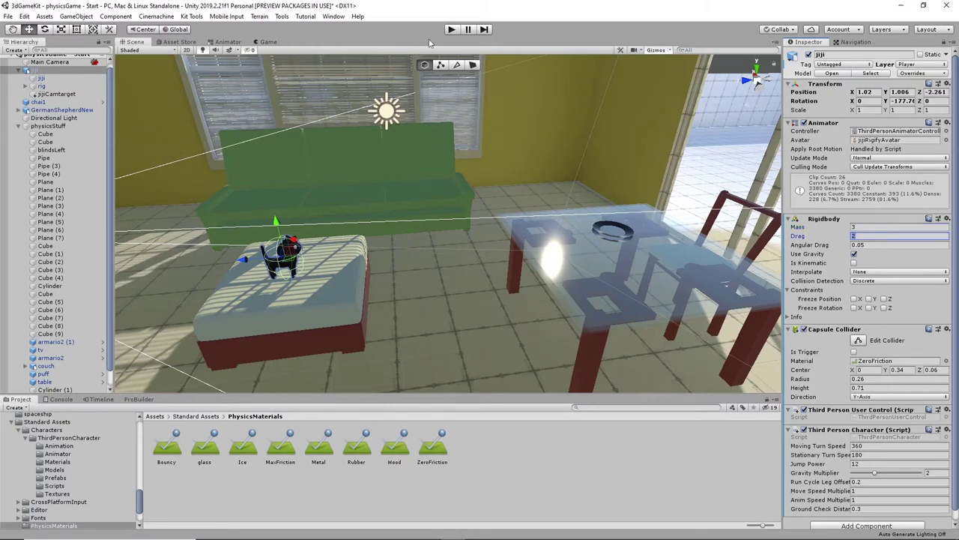
- Start another play-test, walking the cat off the puff, across the floor and up onto the glass table beside the plates
left_click(451, 29)
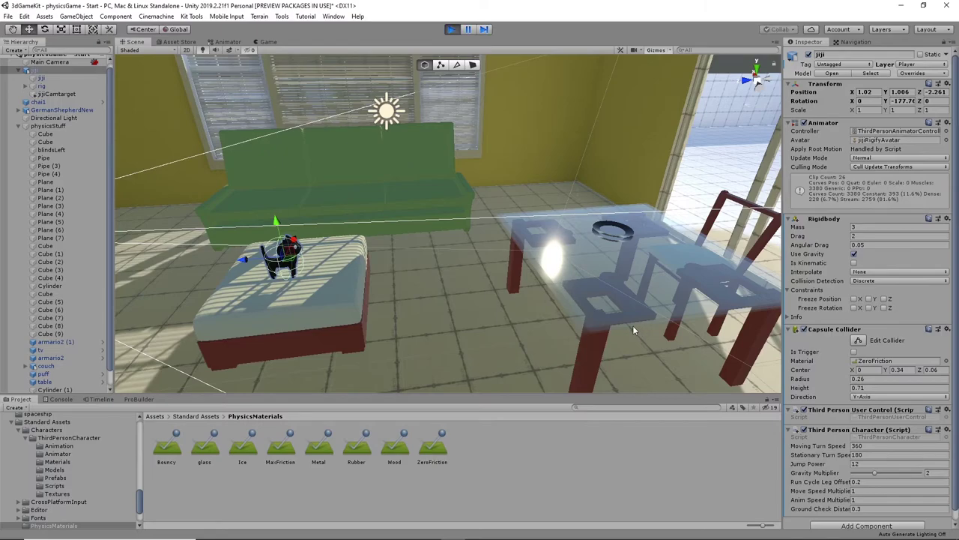
key("d")
key("w")
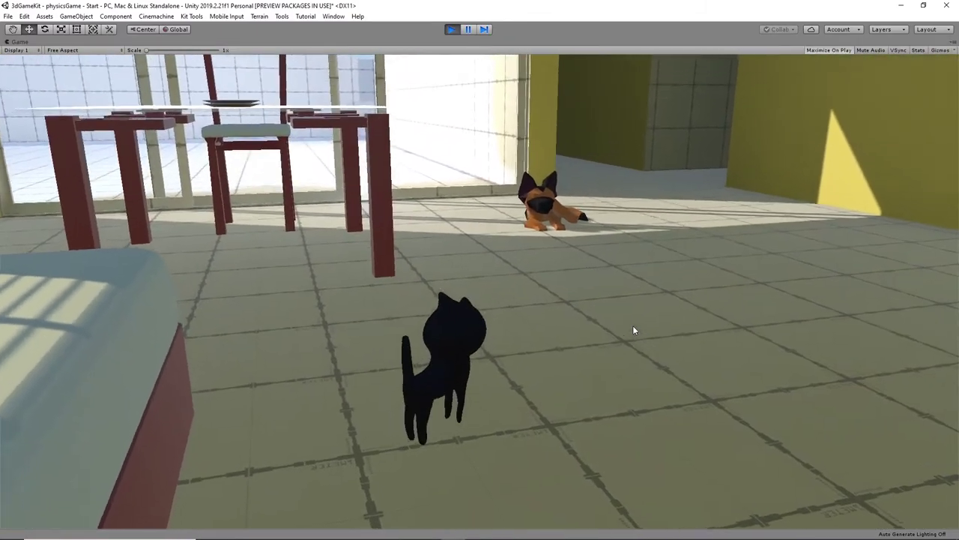
key("d")
key("a")
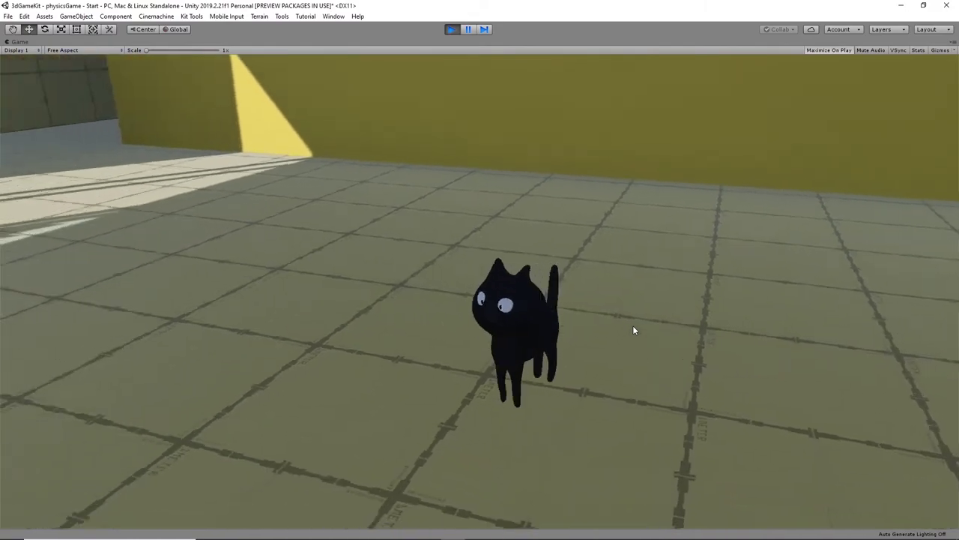
key("w")
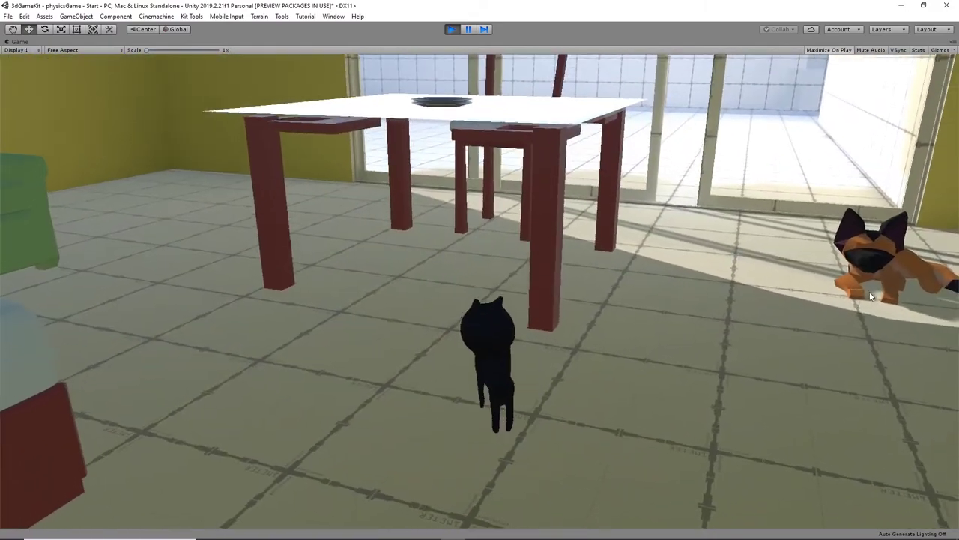
key("space")
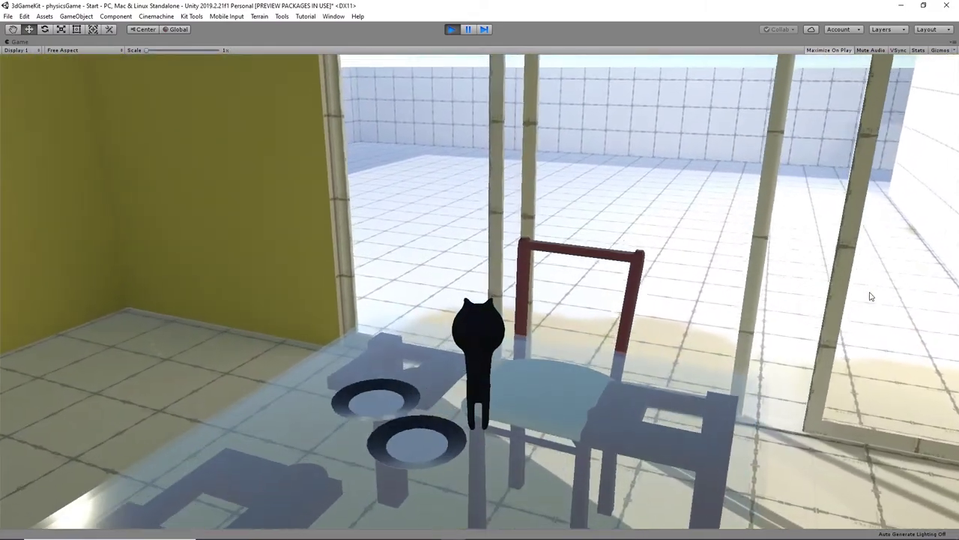
- Take the cat off the table, walk it past the puff to the green couch, and end the play-test
key("a")
key("a")
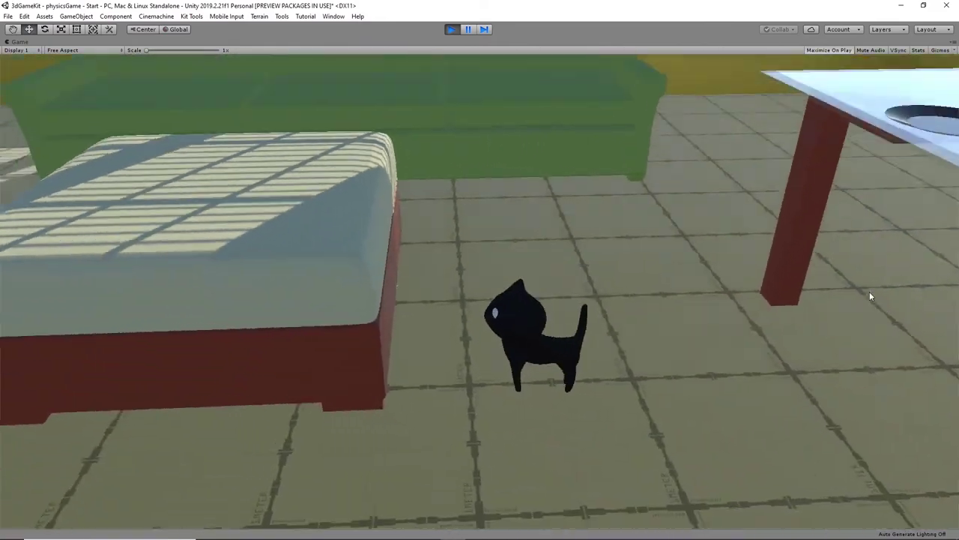
key("s")
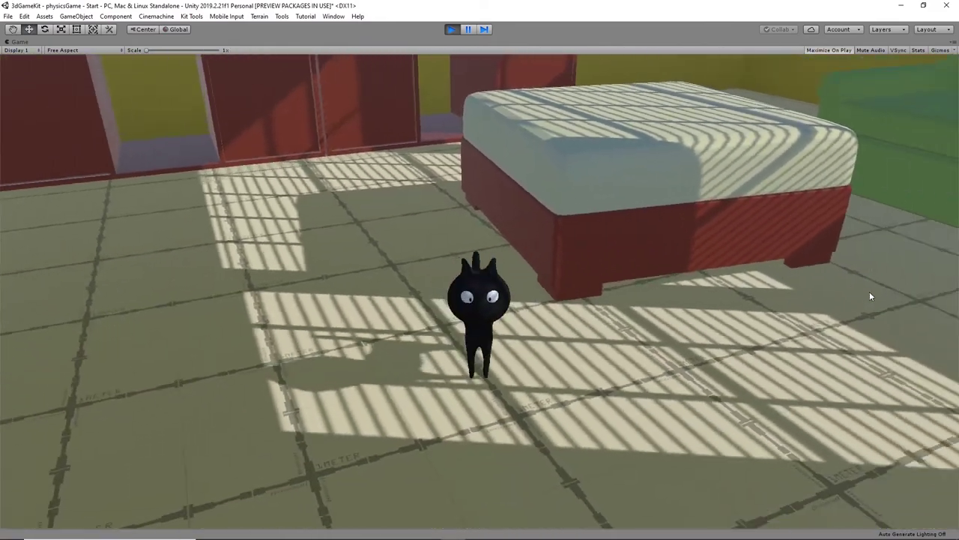
key("d")
key("w")
key("d")
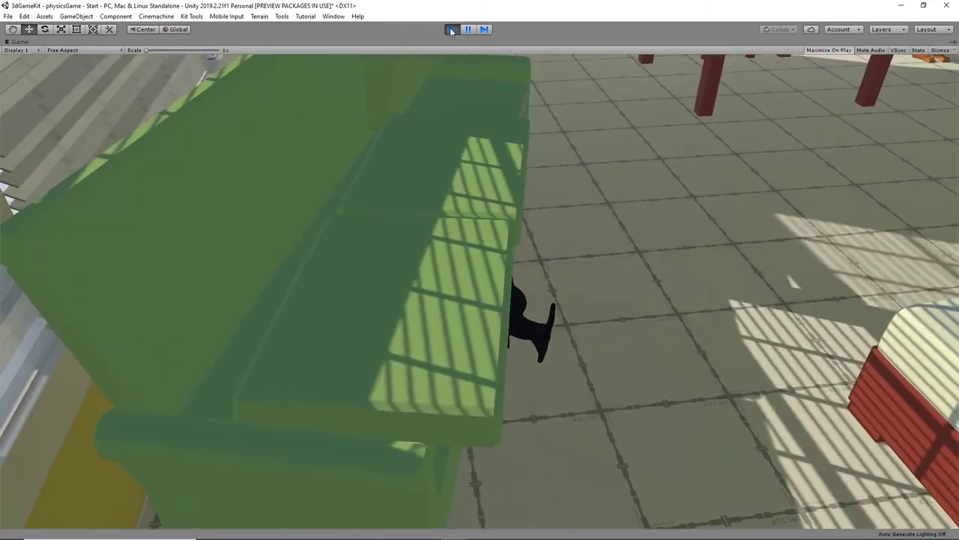
left_click(451, 30)
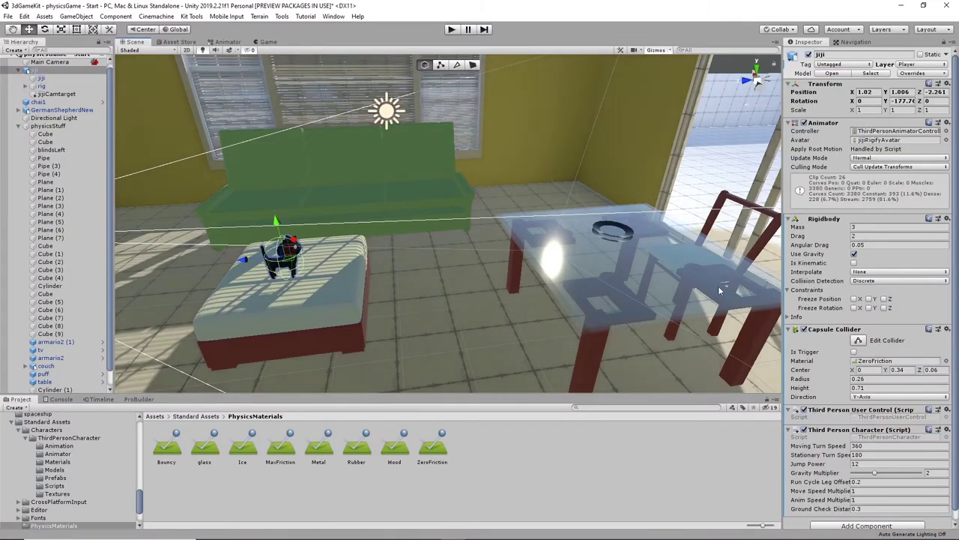
- Select the chair at the glass table and assign it to the furniture layer
left_click_drag(719, 289, 661, 311, "alt")
middle_click_drag(661, 311, 500, 185, "alt")
right_click_drag(454, 241, 434, 236)
left_click(440, 233)
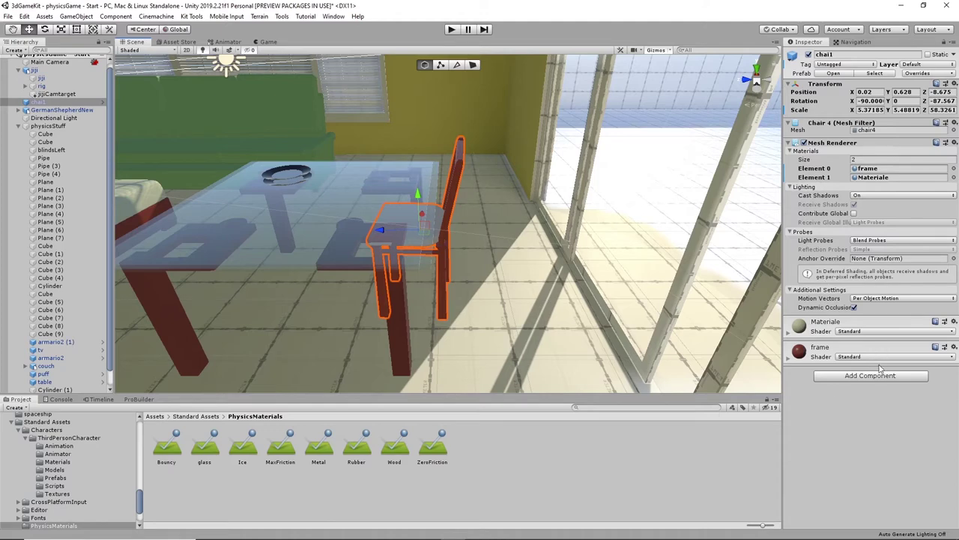
left_click(913, 64)
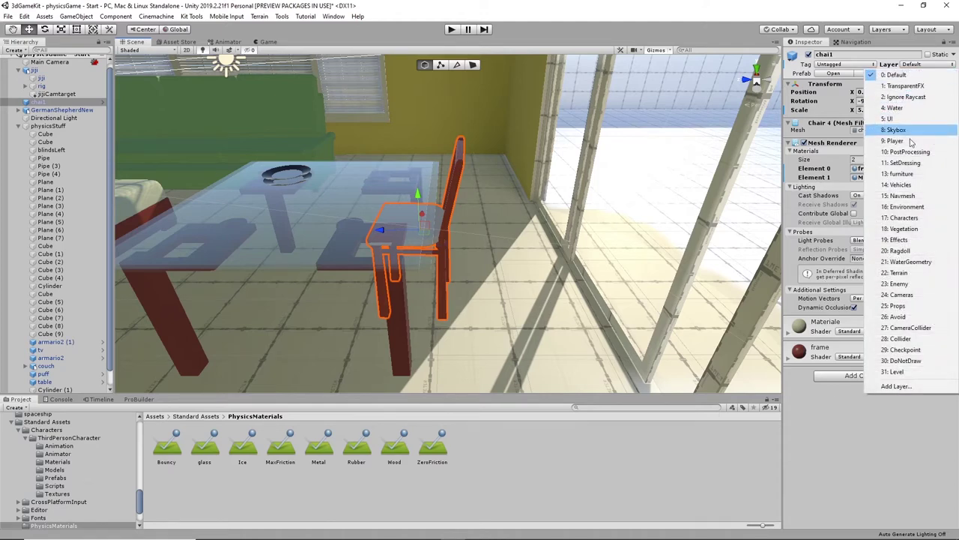
left_click(903, 174)
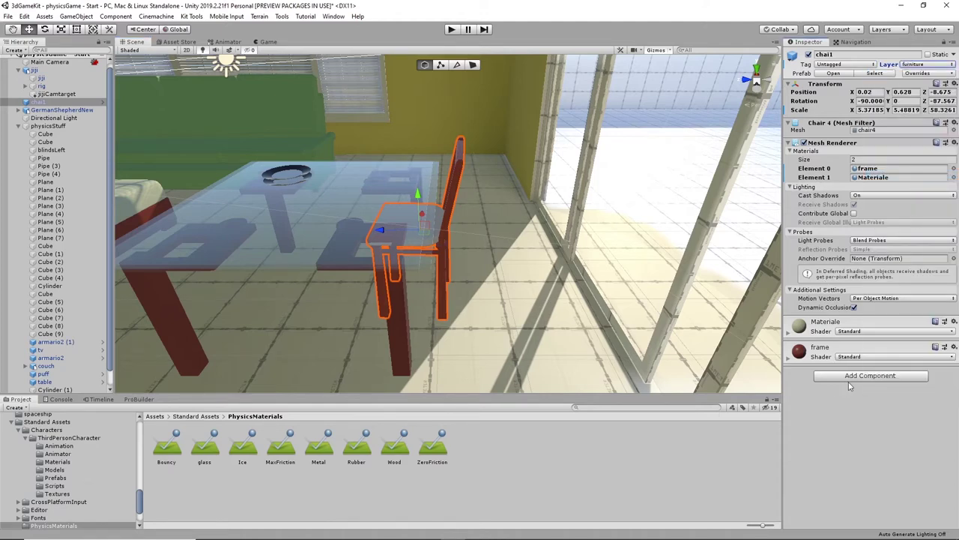
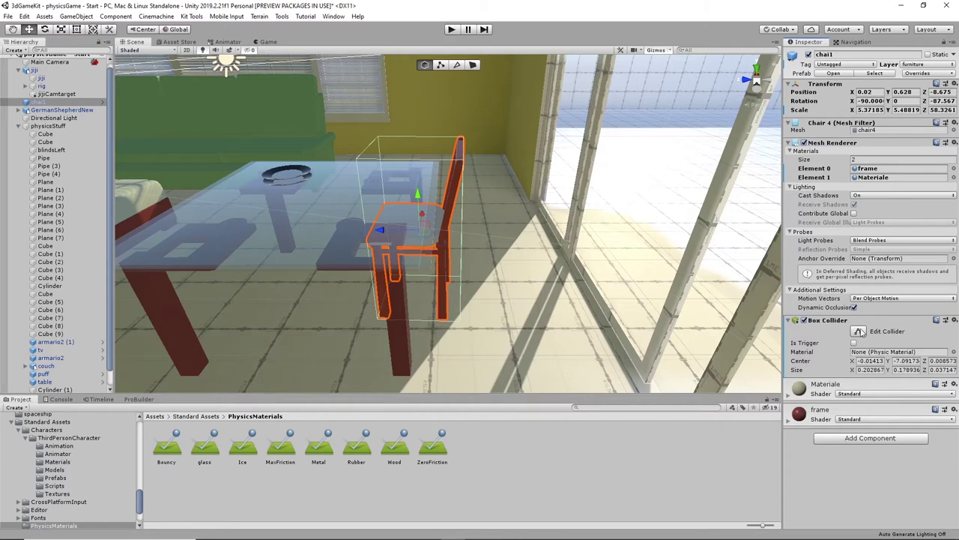
- Add a Box Collider to the chair, shrink it to fit only the seat, and assign it the cushion physic material
left_click_drag(479, 258, 438, 218, "alt")
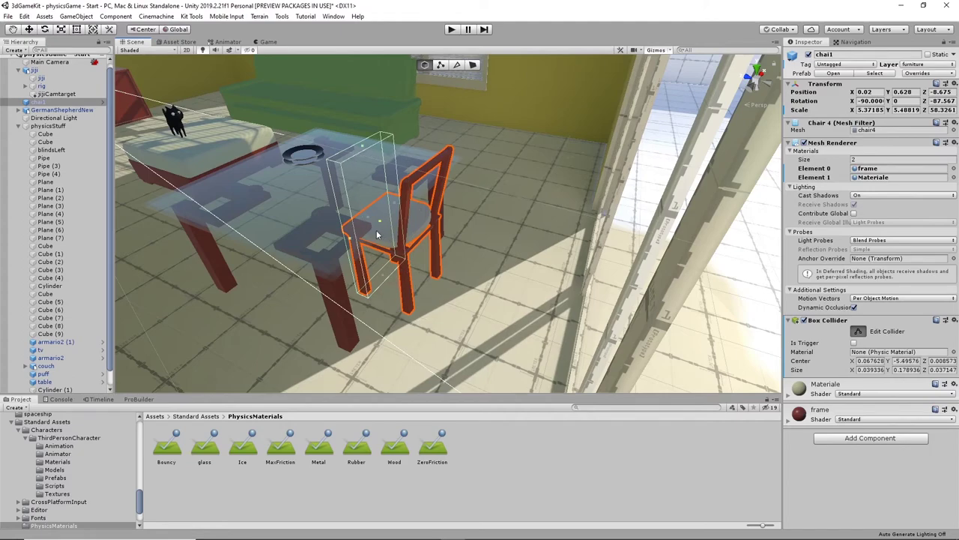
left_click_drag(377, 231, 464, 171)
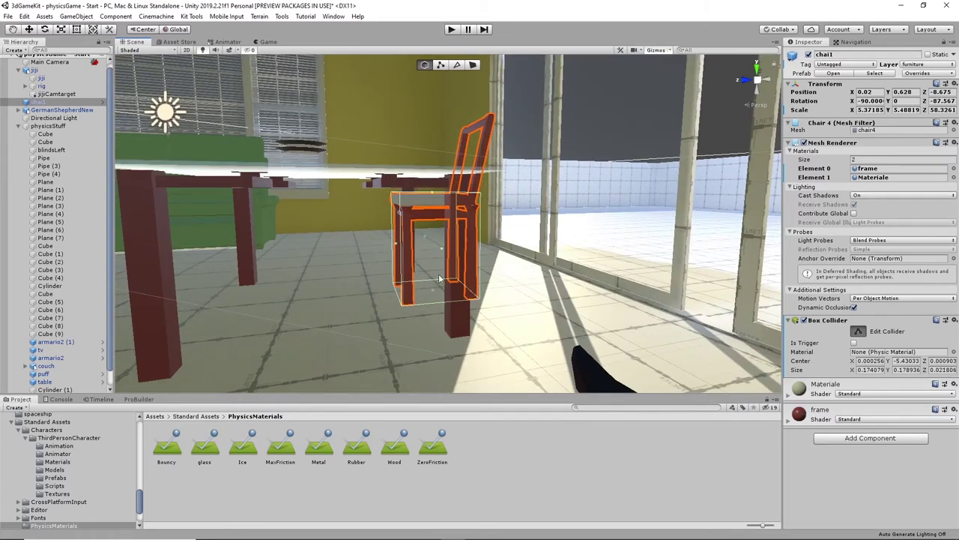
left_click_drag(431, 291, 431, 264)
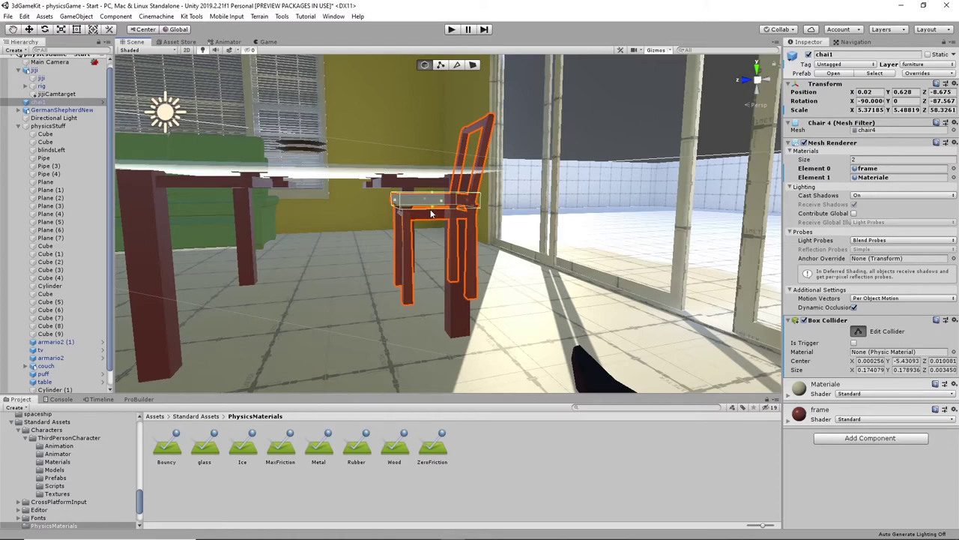
left_click_drag(431, 219, 577, 198, "alt")
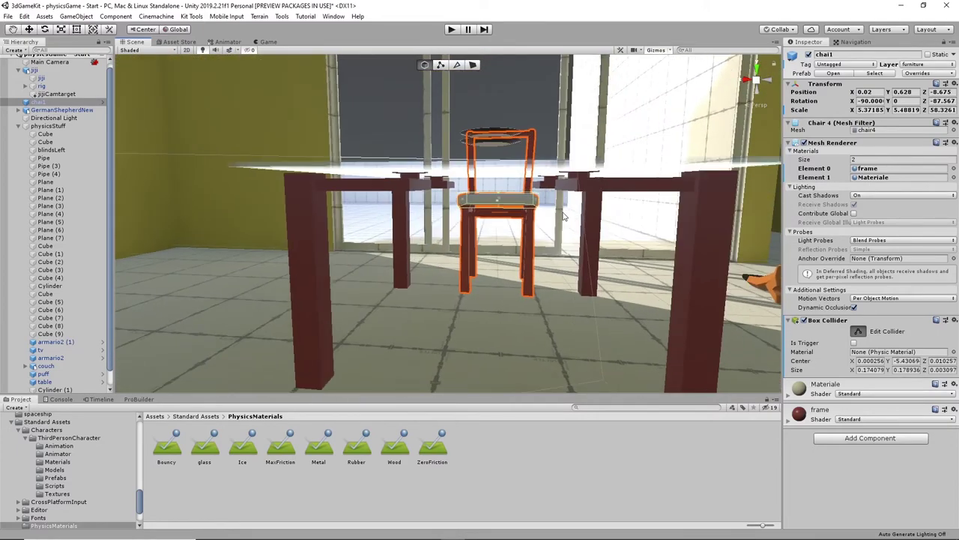
scroll(562, 199, "up", 3)
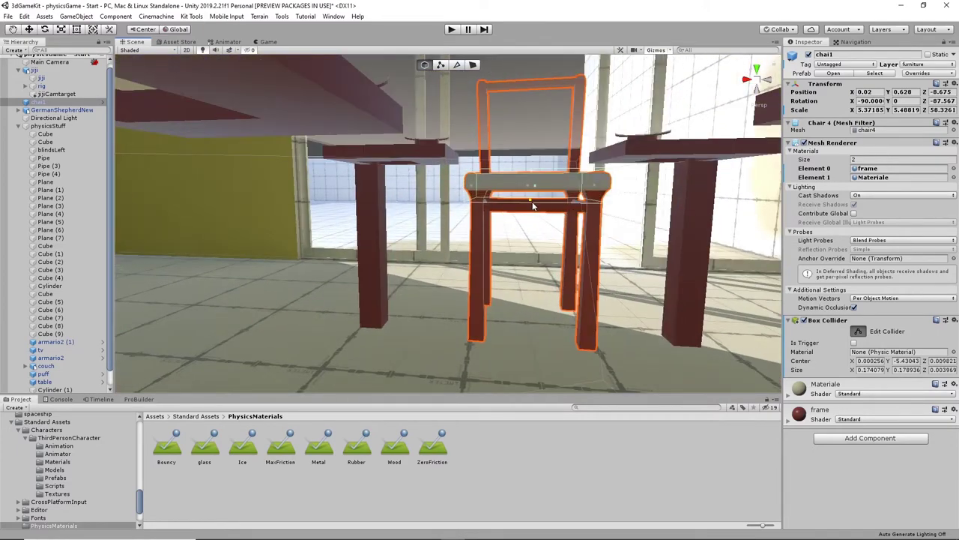
left_click_drag(534, 200, 487, 263, "alt")
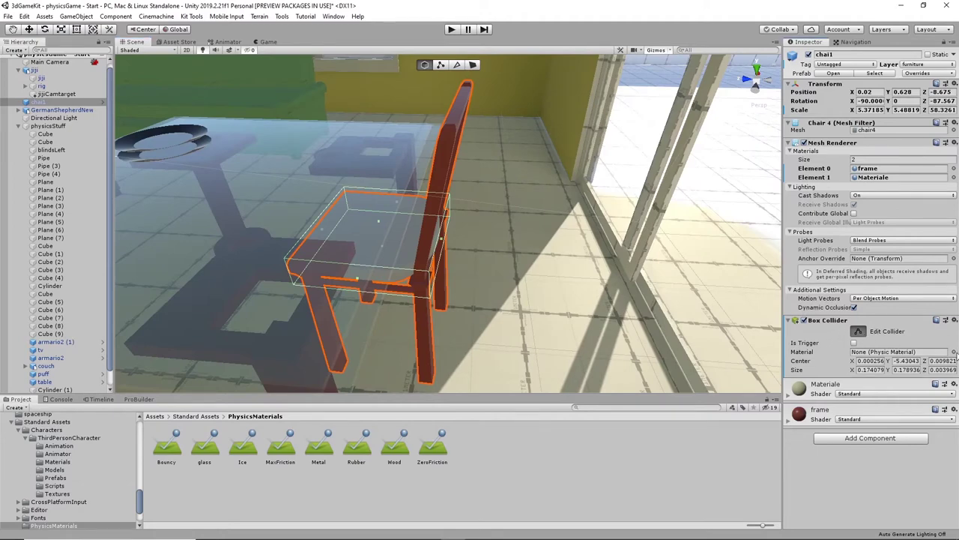
left_click(955, 353)
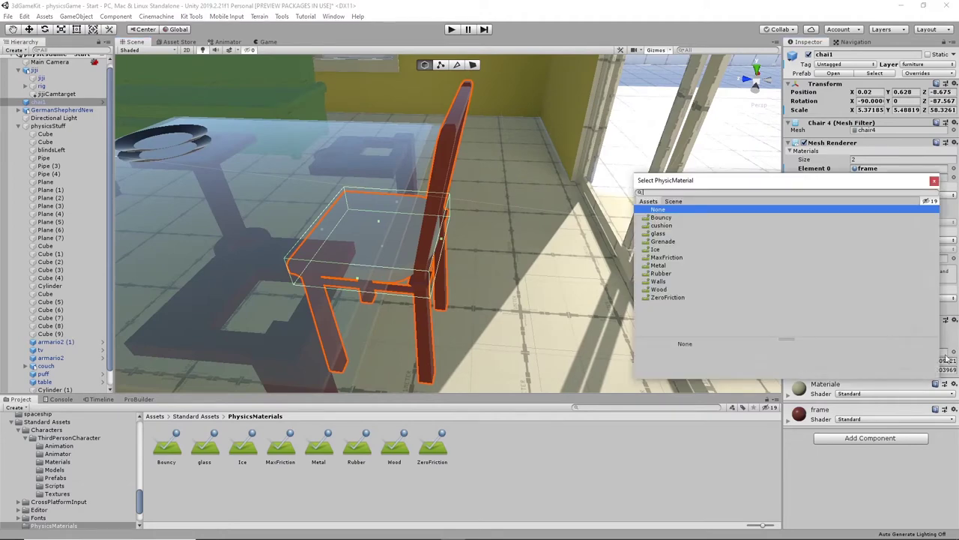
left_click(660, 225)
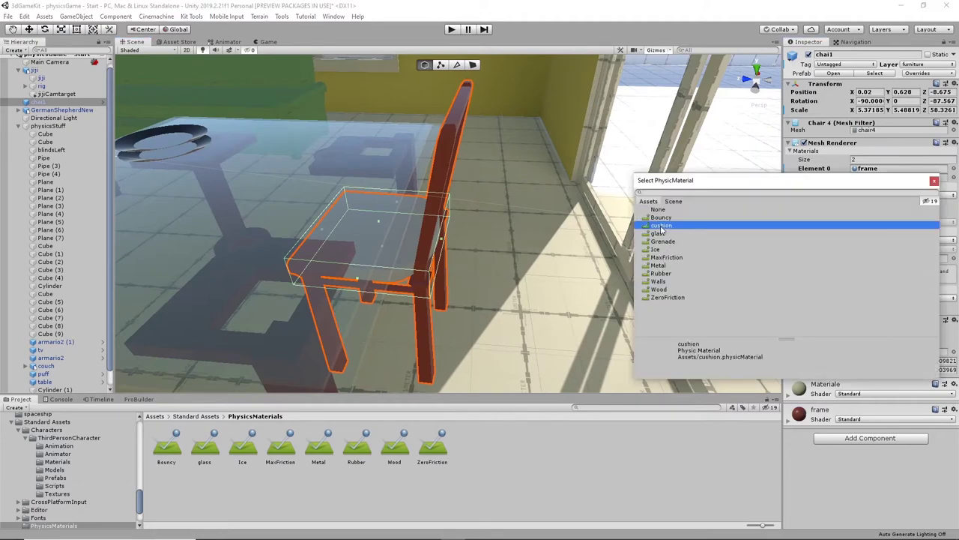
- Duplicate the chair's cushion Box Collider by copying it and pasting it as a new component on chai1
left_click(935, 184)
left_click_drag(500, 276, 518, 203, "alt")
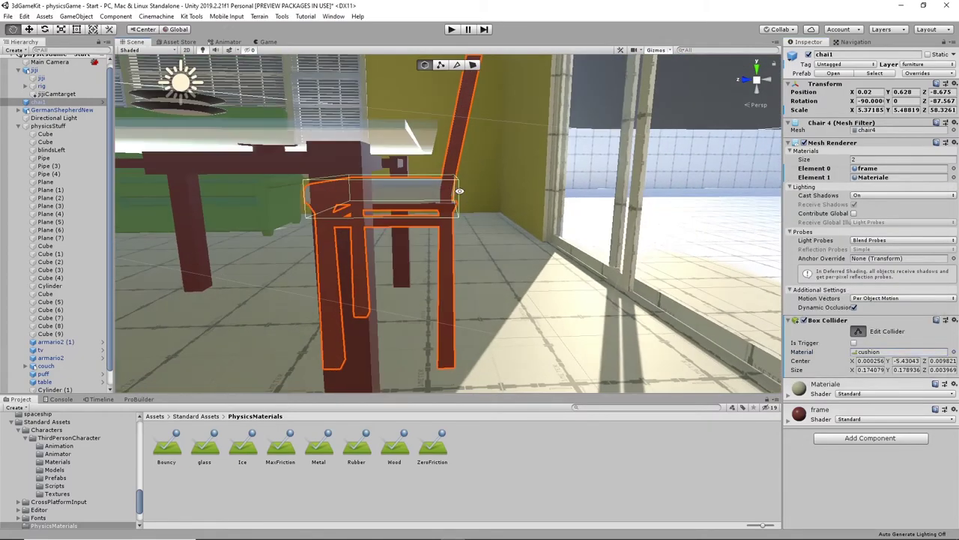
left_click_drag(460, 191, 547, 226, "alt")
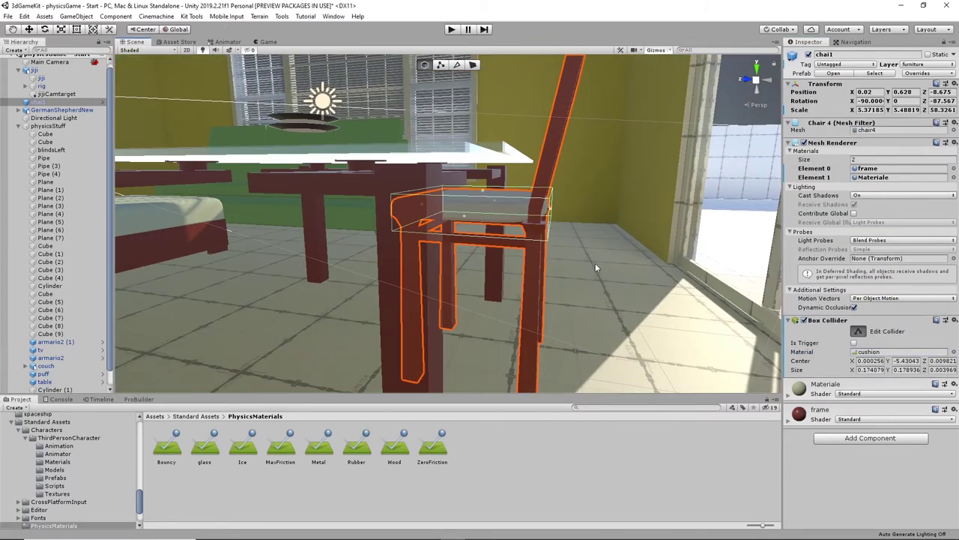
right_click(841, 320)
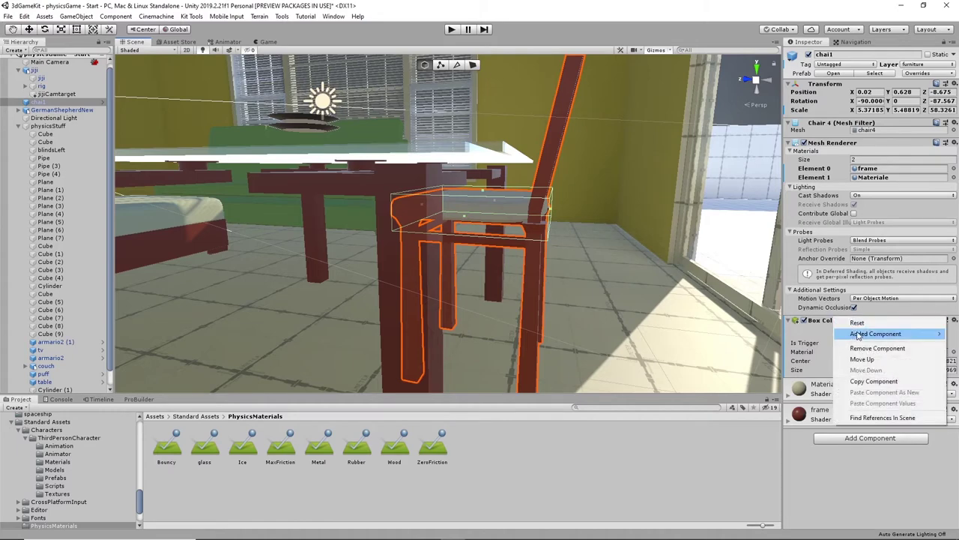
left_click(871, 381)
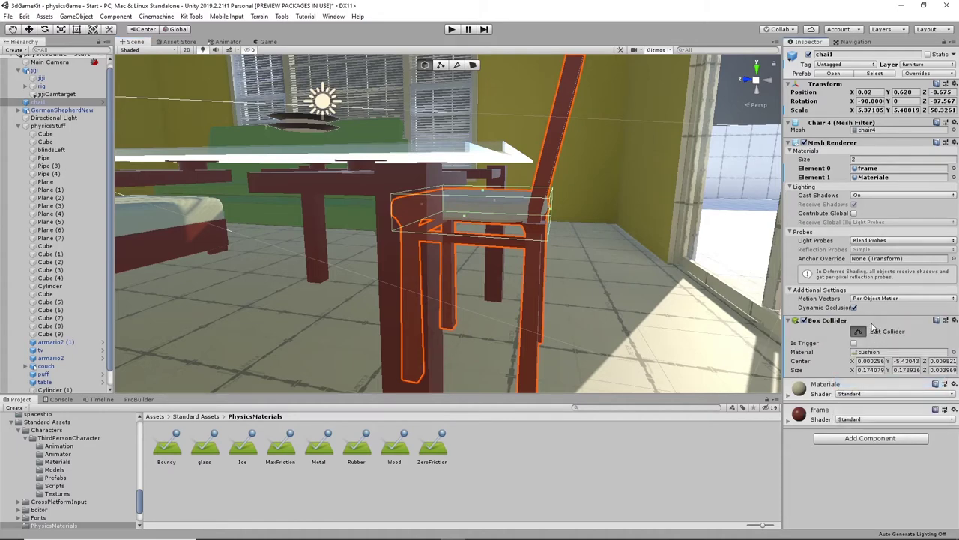
right_click(835, 322)
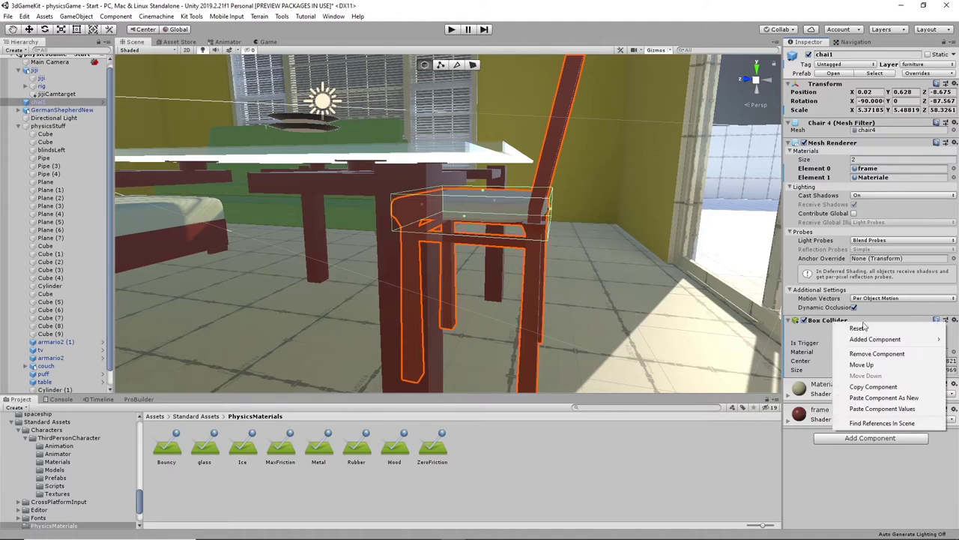
left_click(877, 399)
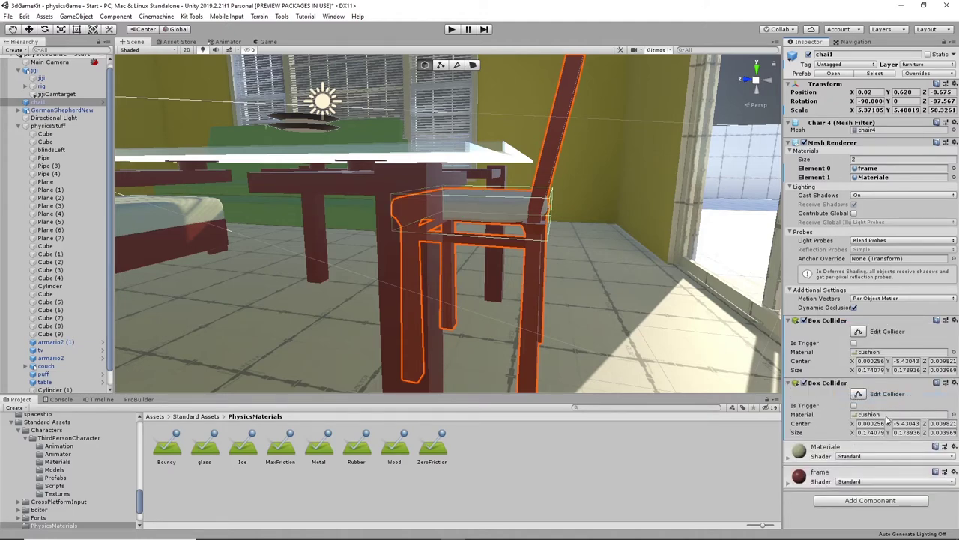
- Assign the Wood physic material to the duplicated Box Collider
left_click(892, 414)
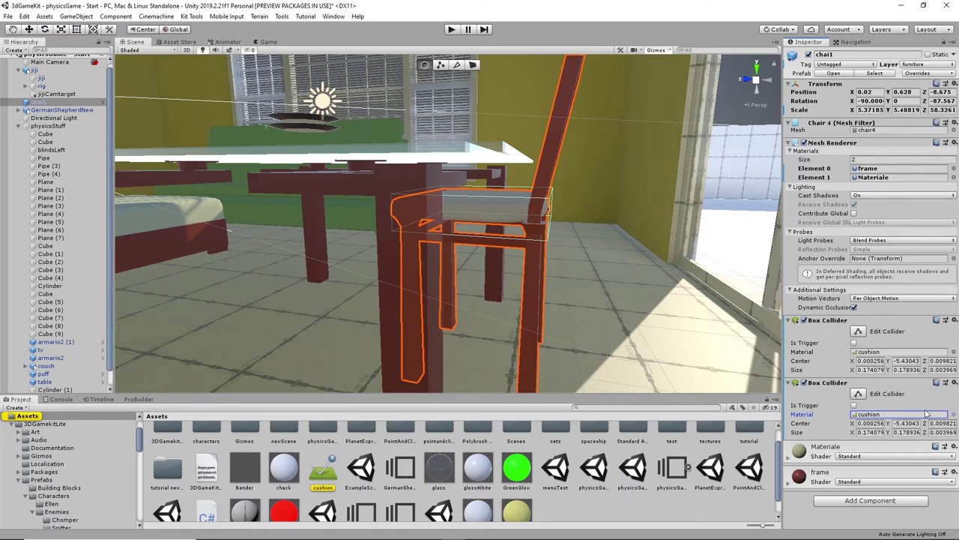
left_click(954, 414)
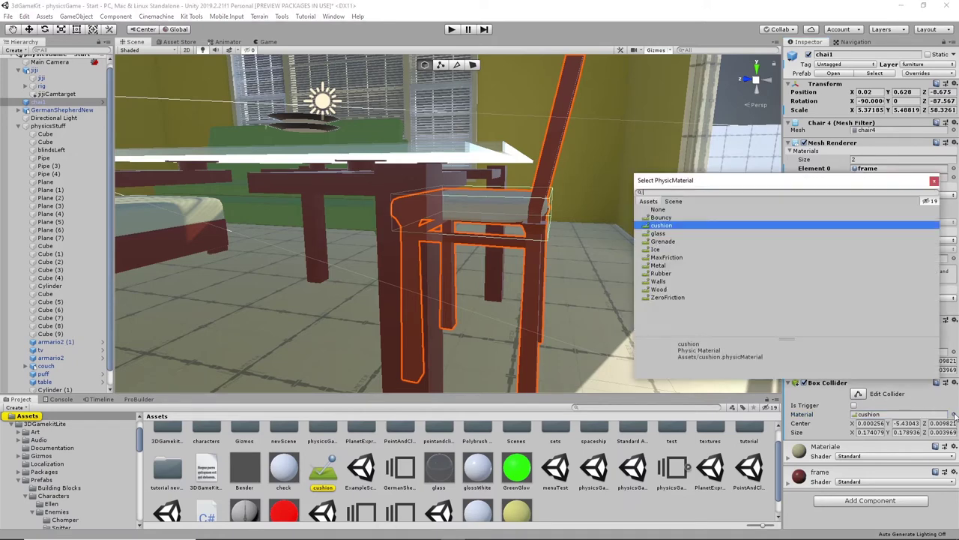
left_click(660, 289)
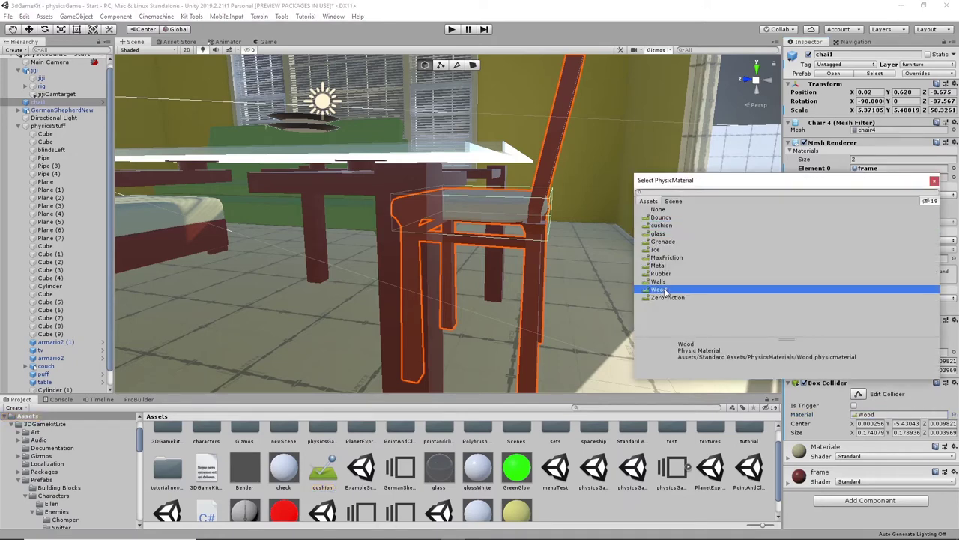
left_click(935, 181)
- Reshape the Wood collider below the seat around one front chair leg, sized about 0.030 × 0.029 × 0.017
left_click(859, 394)
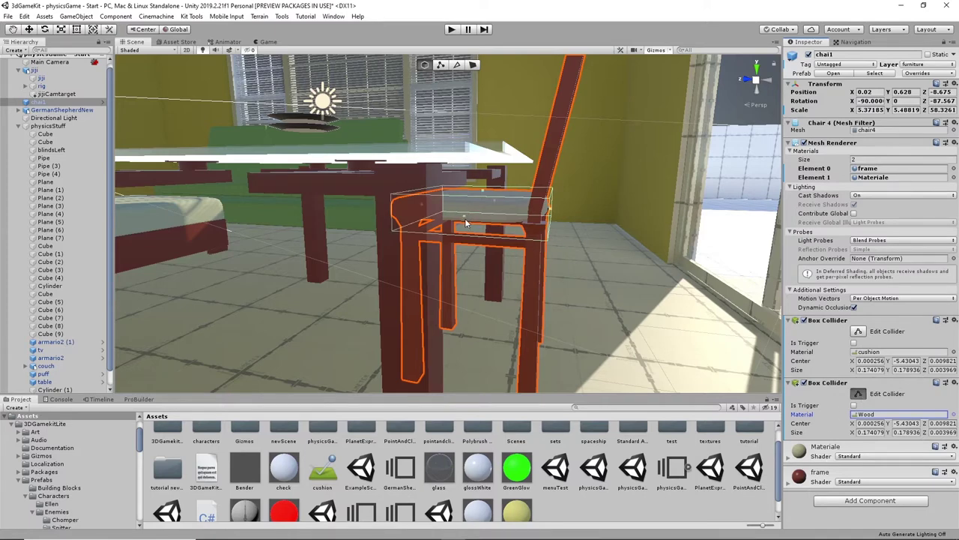
left_click_drag(465, 218, 411, 346)
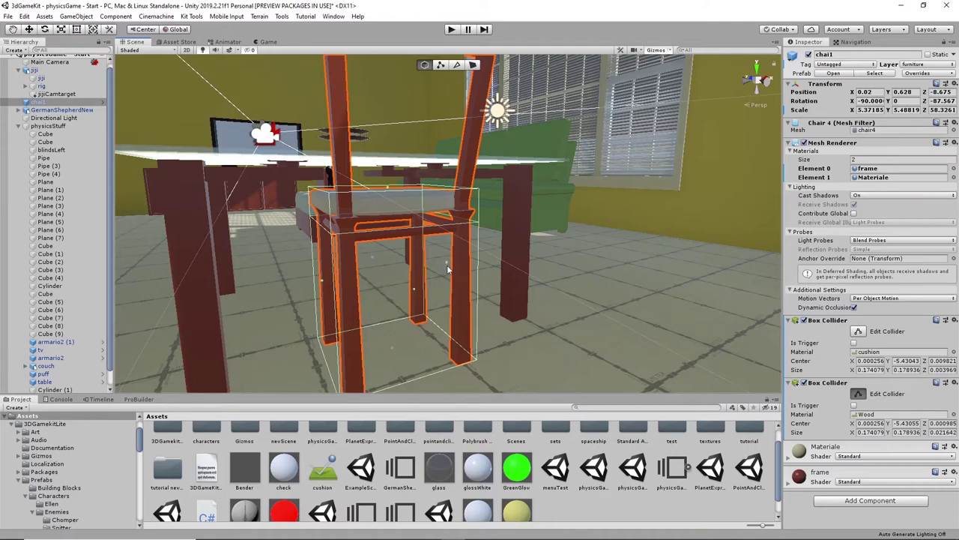
left_click_drag(447, 269, 442, 248)
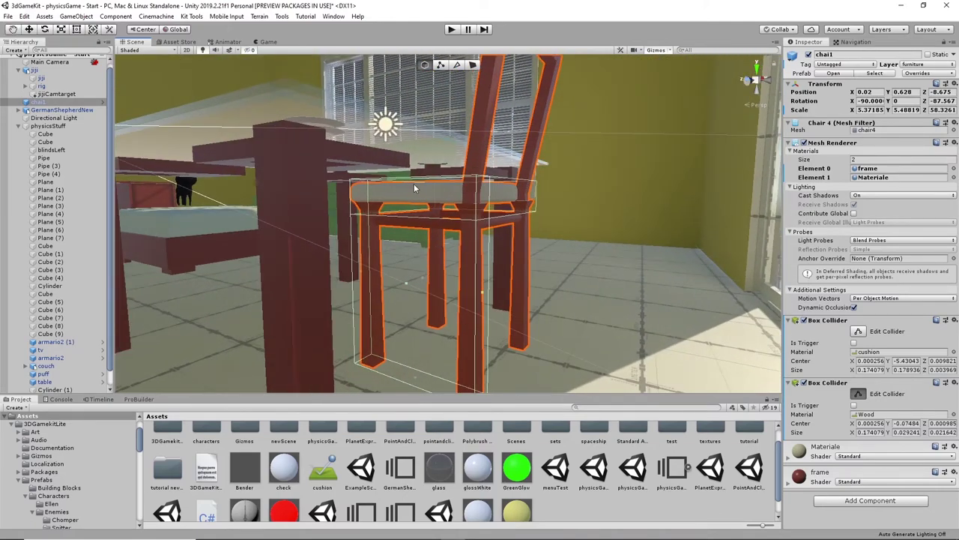
left_click_drag(424, 202, 388, 237, "alt")
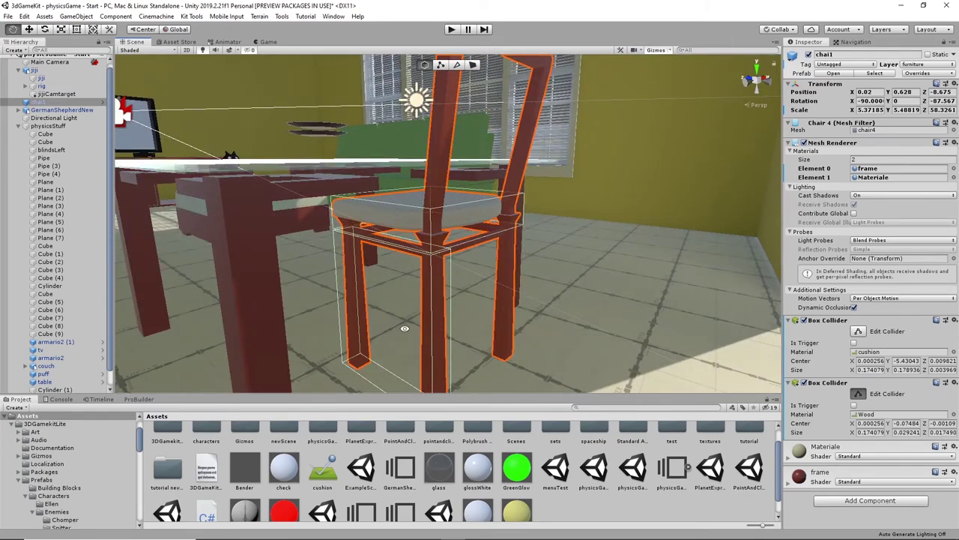
left_click_drag(404, 328, 534, 262, "alt")
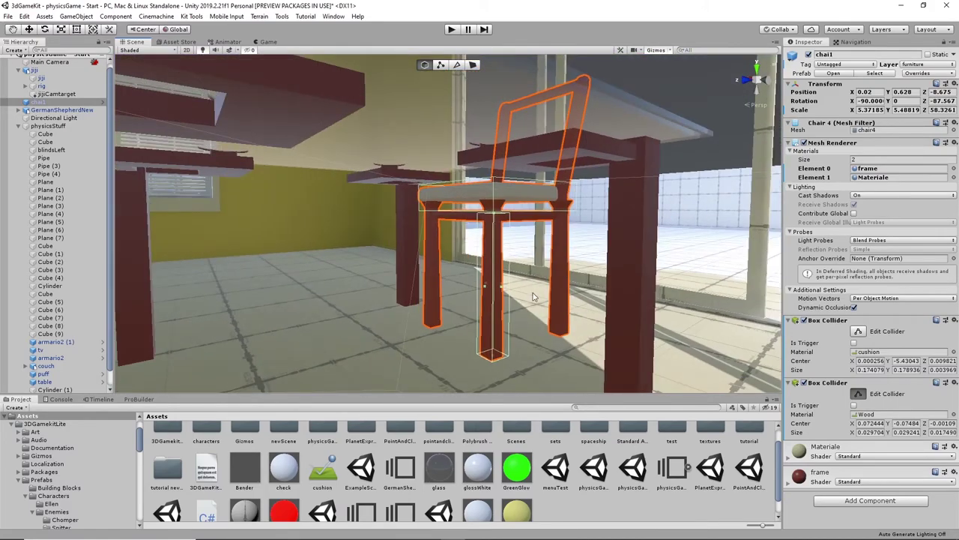
- Refine the front leg collider's Y size to about 0.028 so it fits the leg closely
left_click_drag(534, 297, 672, 289, "alt")
scroll(581, 321, "up", 3)
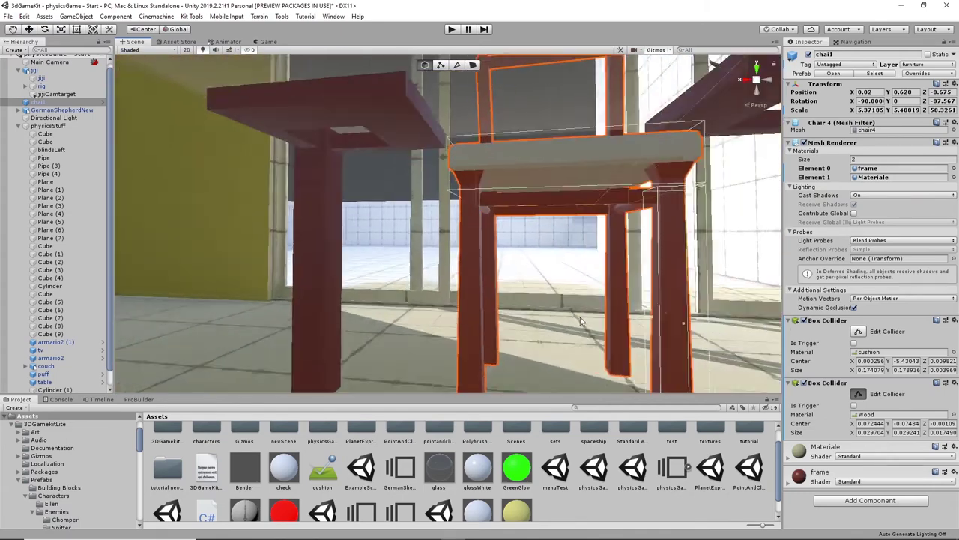
scroll(582, 321, "up", 3)
middle_click_drag(578, 296, 540, 291)
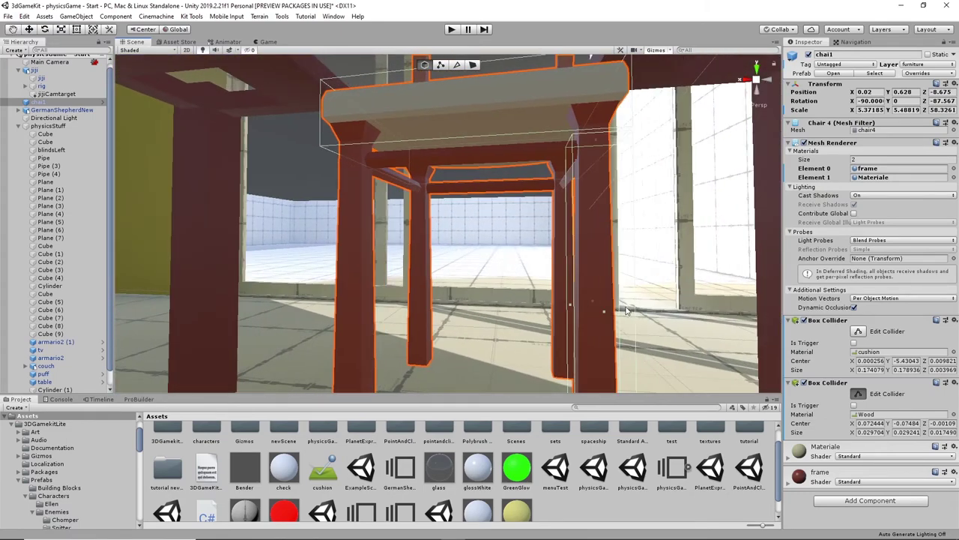
scroll(622, 307, "down", 5)
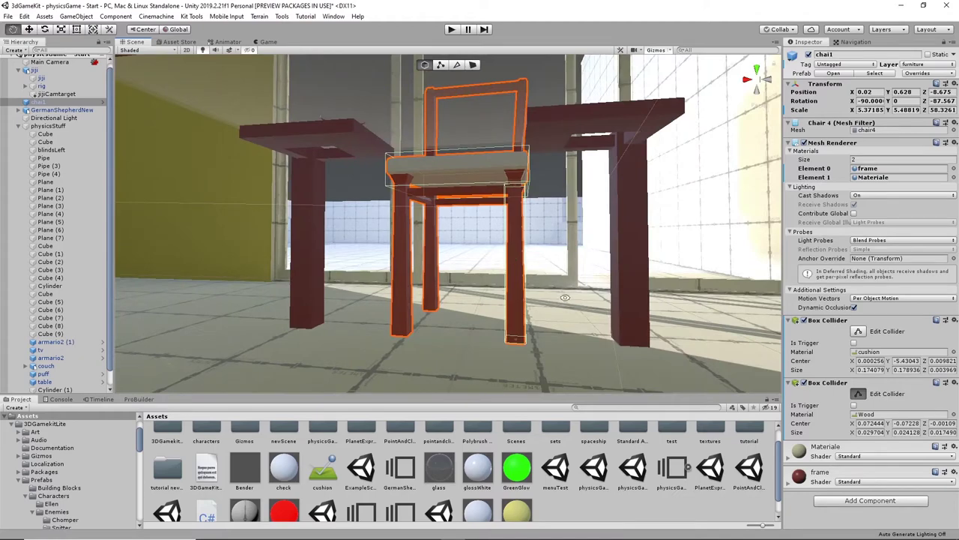
left_click_drag(526, 266, 503, 318)
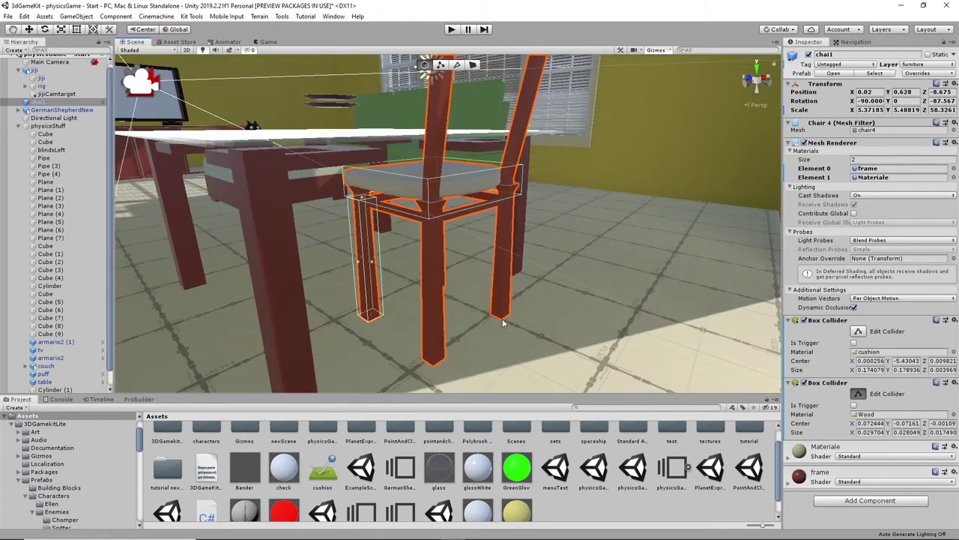
- Copy the front leg's Box Collider and paste it as a new component
right_click(827, 384)
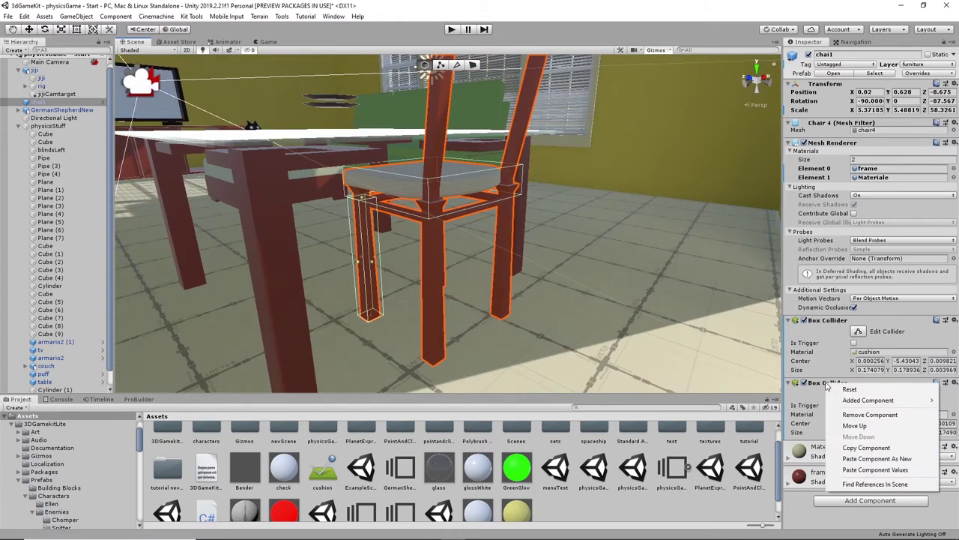
left_click(860, 447)
right_click(832, 386)
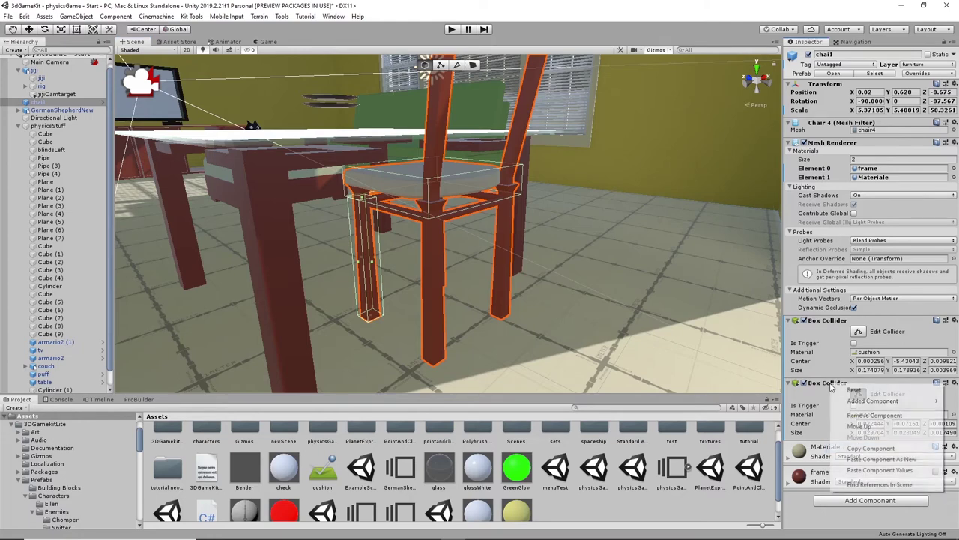
left_click(862, 459)
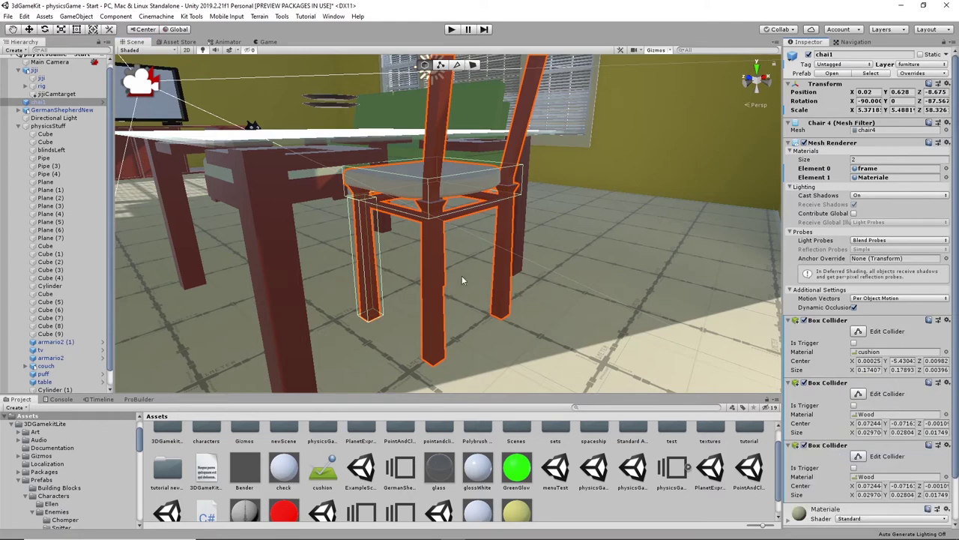
- Fit the new collider around the rear leg on the same side, sized about 0.030 × 0.028 × 0.018
left_click(858, 457)
left_click_drag(373, 266, 395, 295)
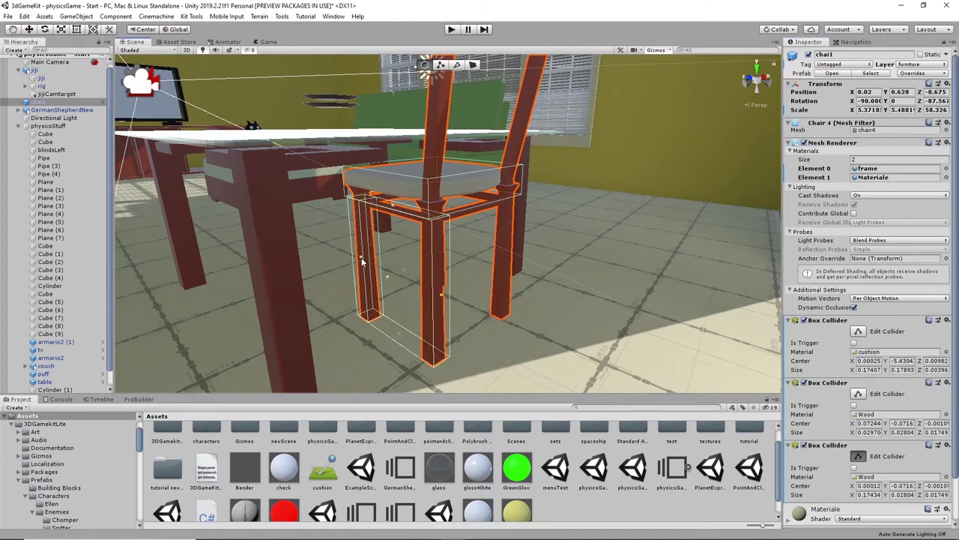
left_click_drag(363, 262, 527, 345)
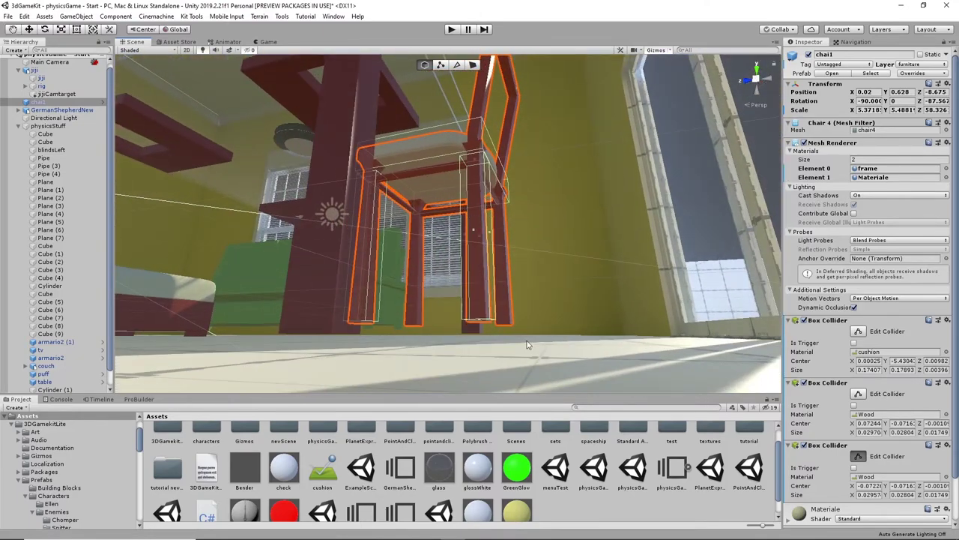
scroll(527, 345, "up", 5)
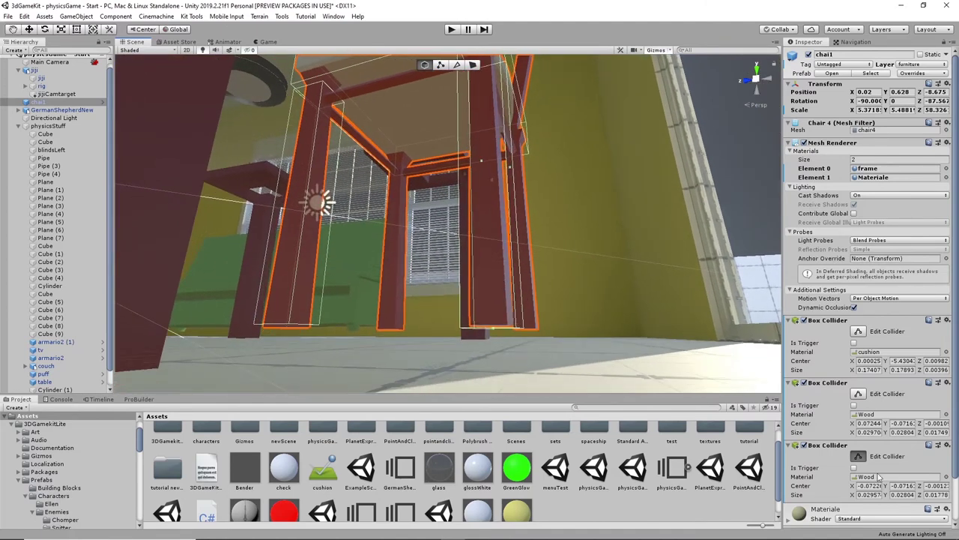
- Extend the front leg collider down to the foot of the leg, with a Z size of about 0.018
left_click(825, 384)
left_click(827, 384)
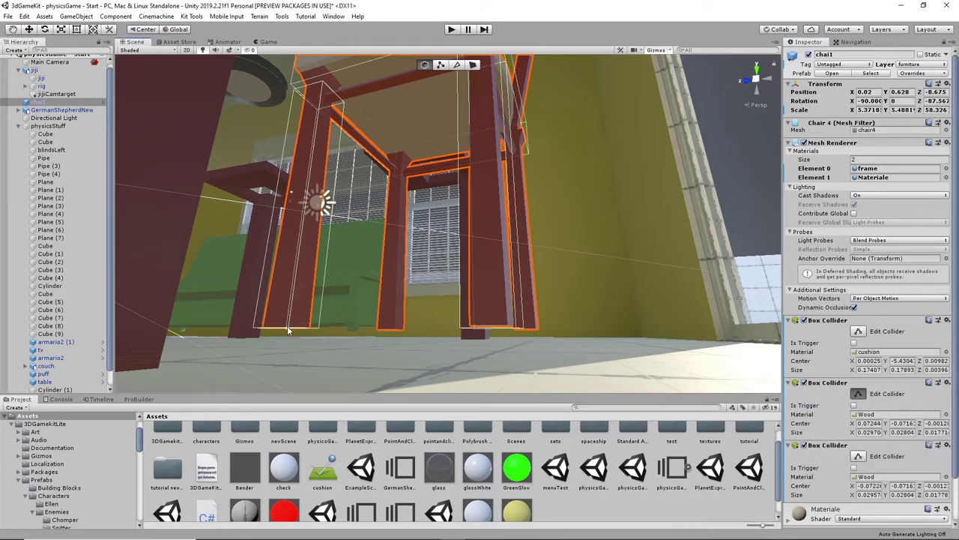
left_click_drag(288, 327, 287, 328)
left_click_drag(547, 317, 481, 284, "alt")
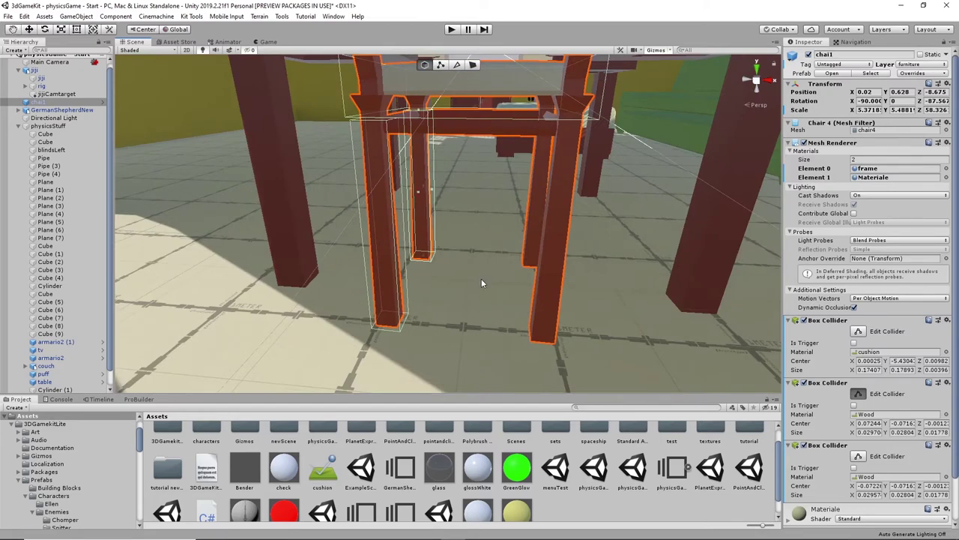
- Copy the rear leg's Box Collider and paste it as a new component
left_click(816, 448)
right_click(815, 447)
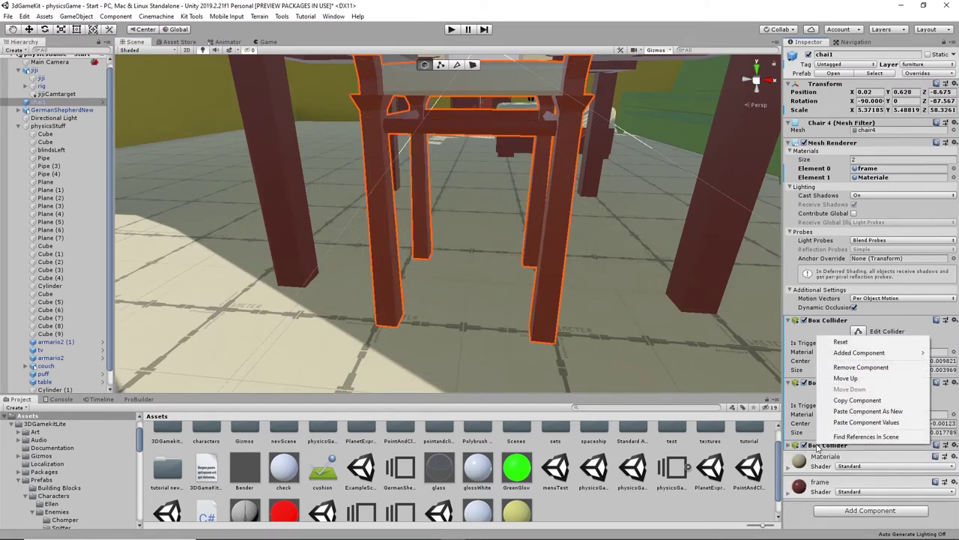
left_click(857, 401)
right_click(825, 448)
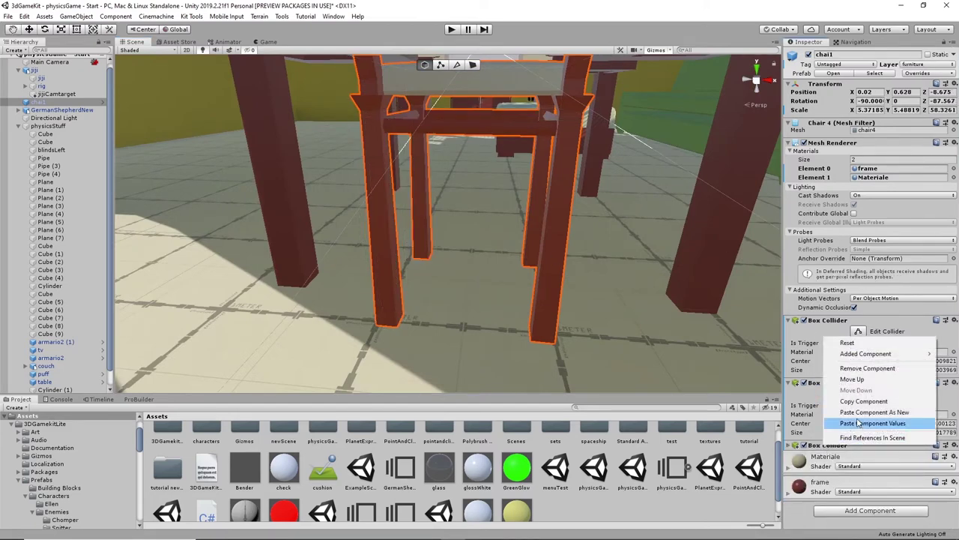
left_click(870, 412)
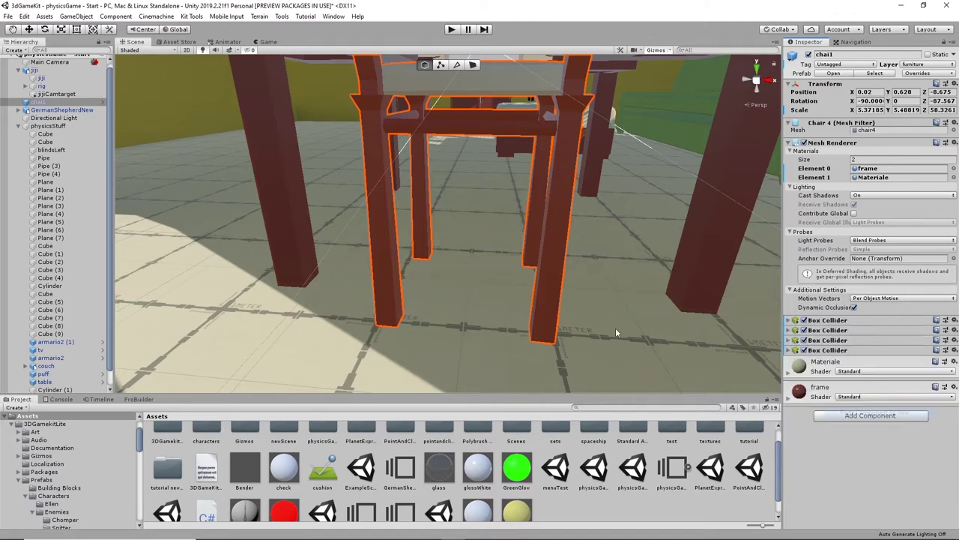
- Fit the newest collider around the opposite rear leg, with a Y size of about 0.026
left_click(790, 350)
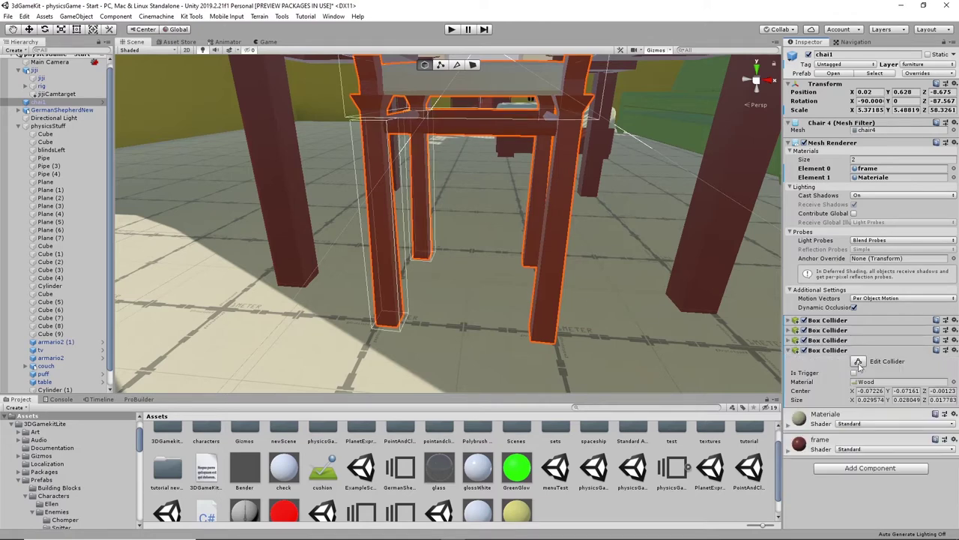
left_click(858, 362)
left_click_drag(398, 236, 540, 265)
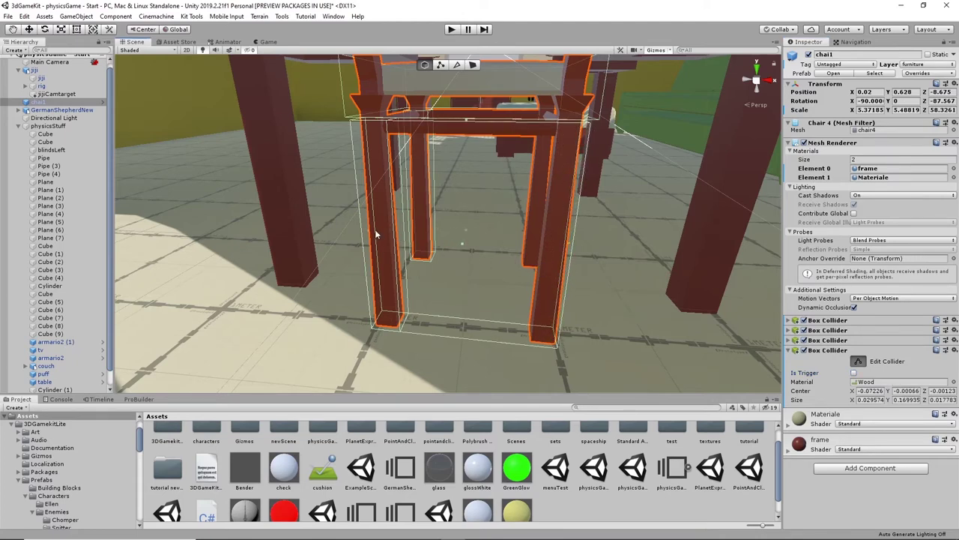
left_click_drag(368, 234, 505, 271)
- Duplicate the second rear leg's Box Collider as another new component on the chair
left_click_drag(578, 287, 374, 293, "alt")
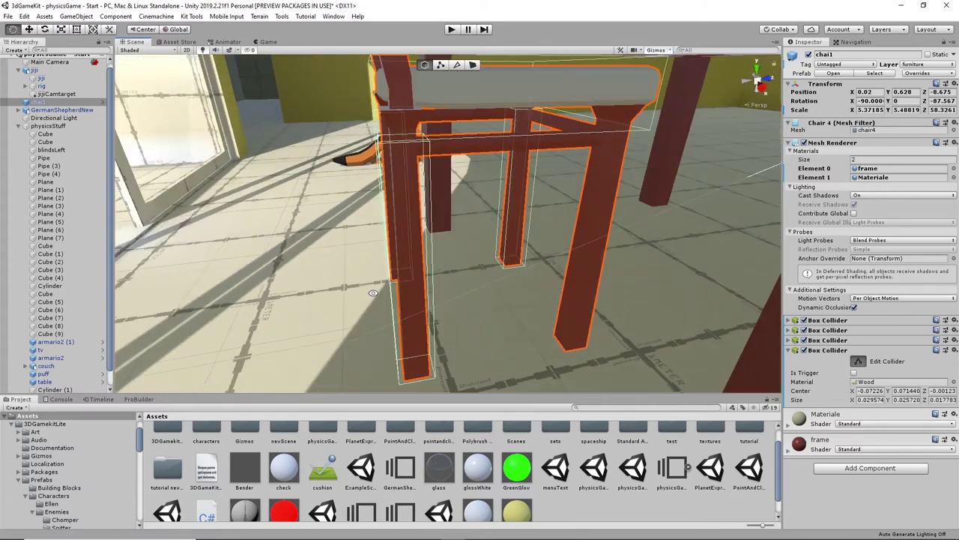
right_click(823, 352)
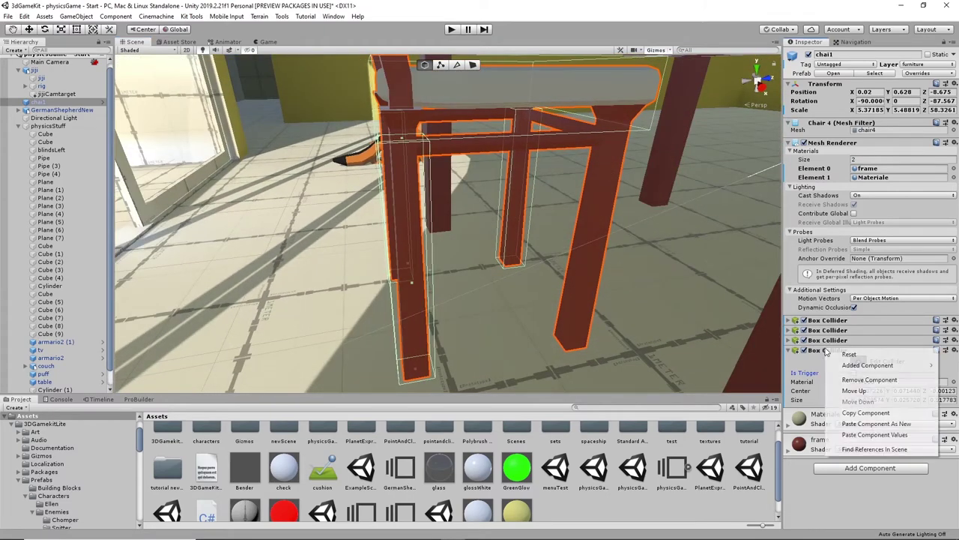
left_click(864, 418)
right_click(820, 351)
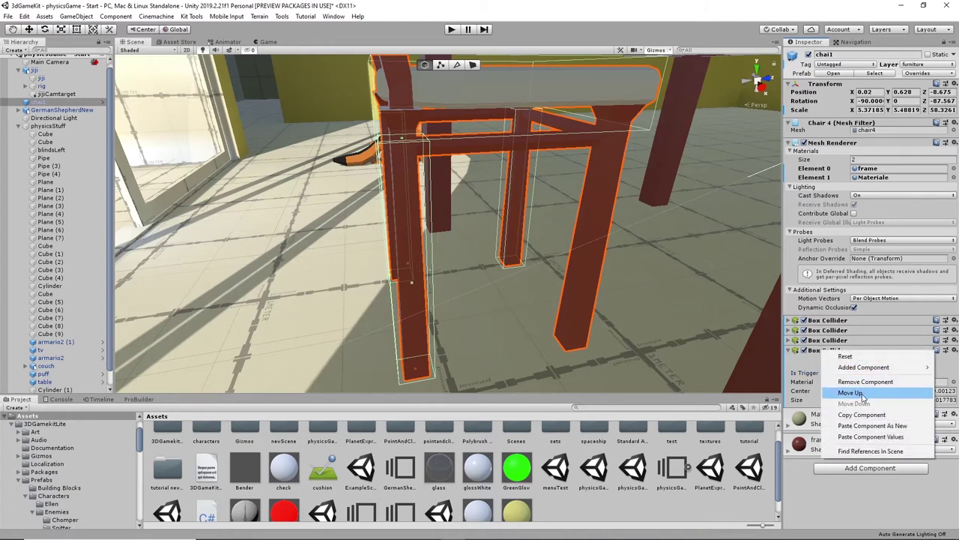
left_click(870, 425)
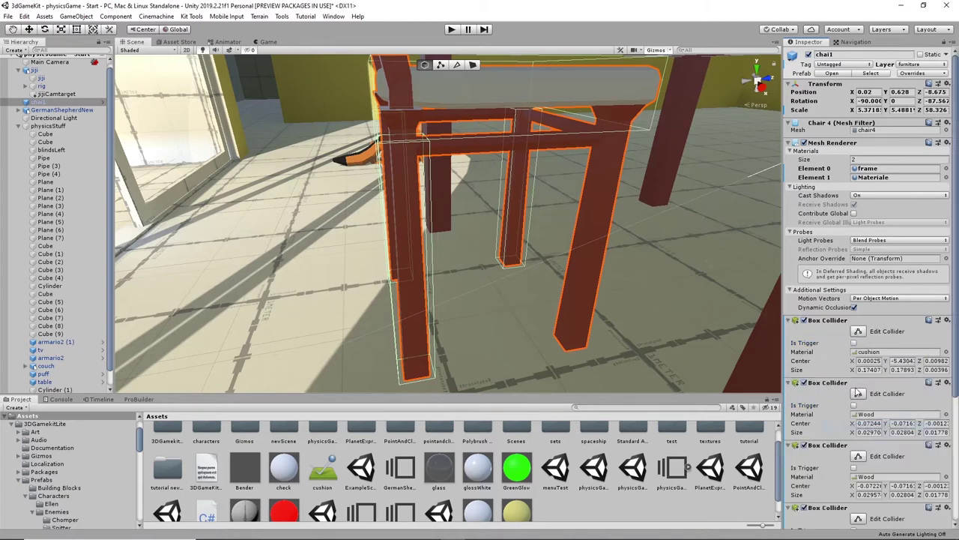
- Fit the newest Box Collider around the remaining front leg, with an X size of about 0.029
scroll(862, 477, "down", 5)
left_click(859, 409)
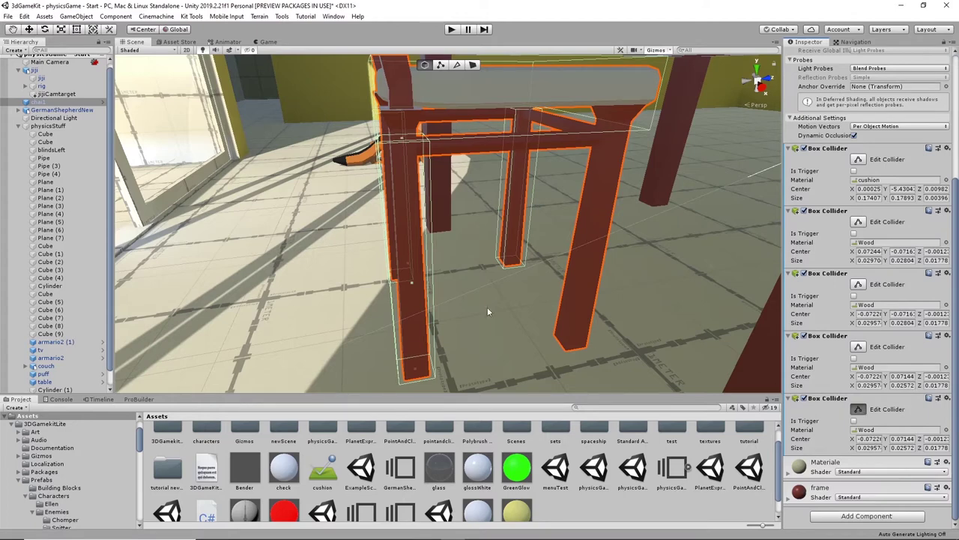
left_click_drag(430, 273, 600, 274)
left_click_drag(395, 286, 516, 308, "alt")
scroll(556, 276, "down", 5)
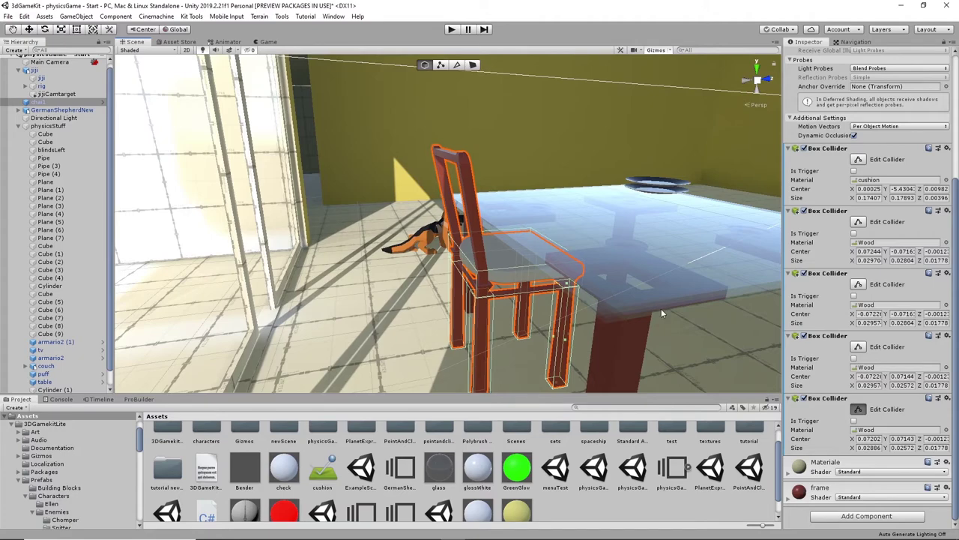
left_click_drag(483, 248, 498, 215, "alt")
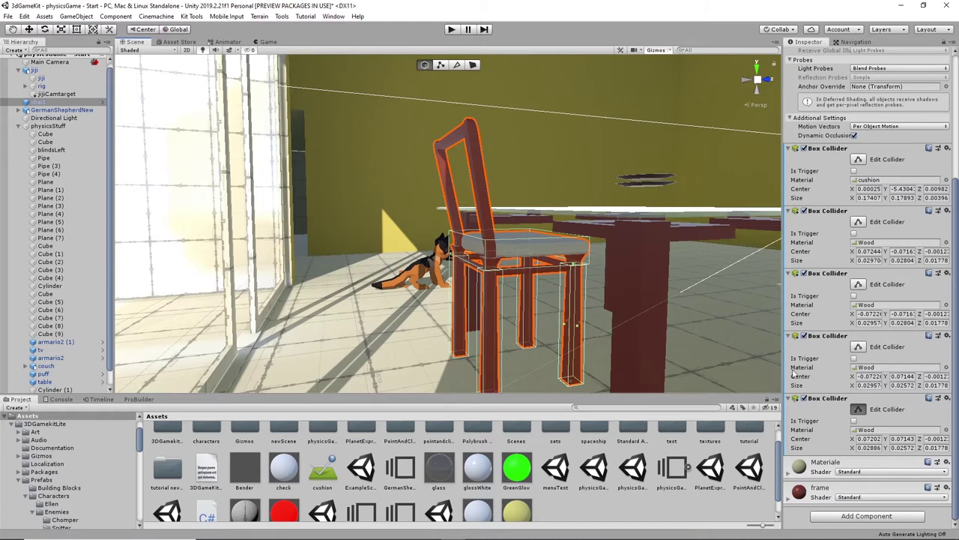
- Copy the last front leg's Box Collider and paste it as a new component on the chair
right_click(825, 405)
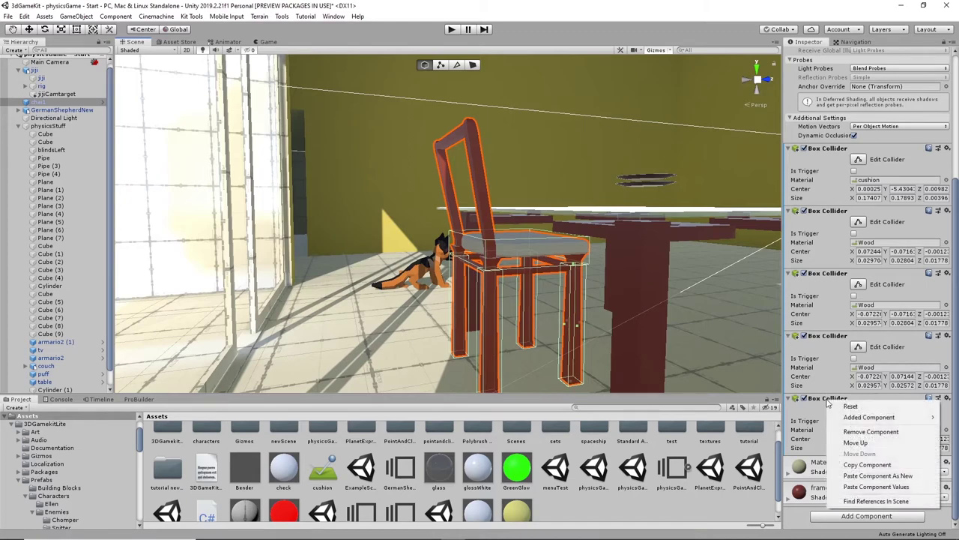
left_click(862, 465)
right_click(820, 400)
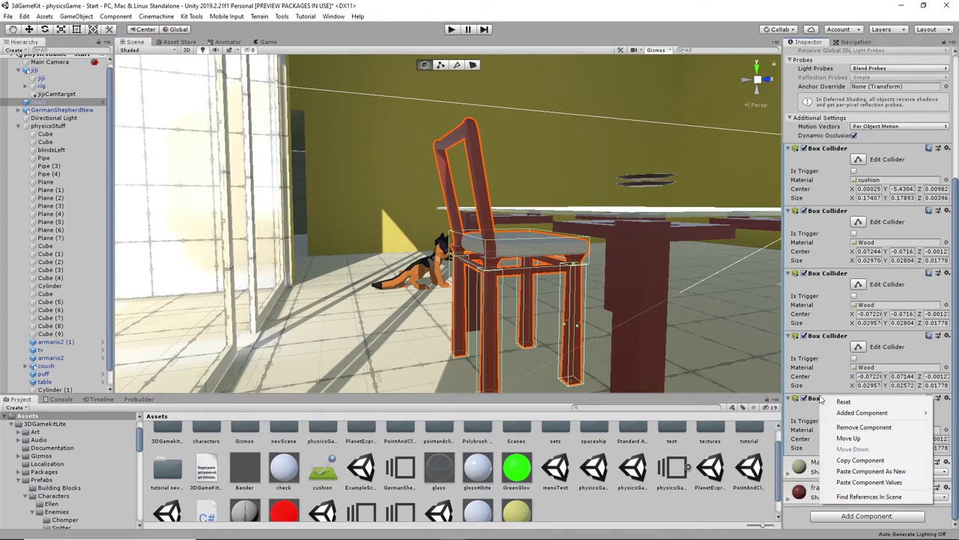
left_click(859, 471)
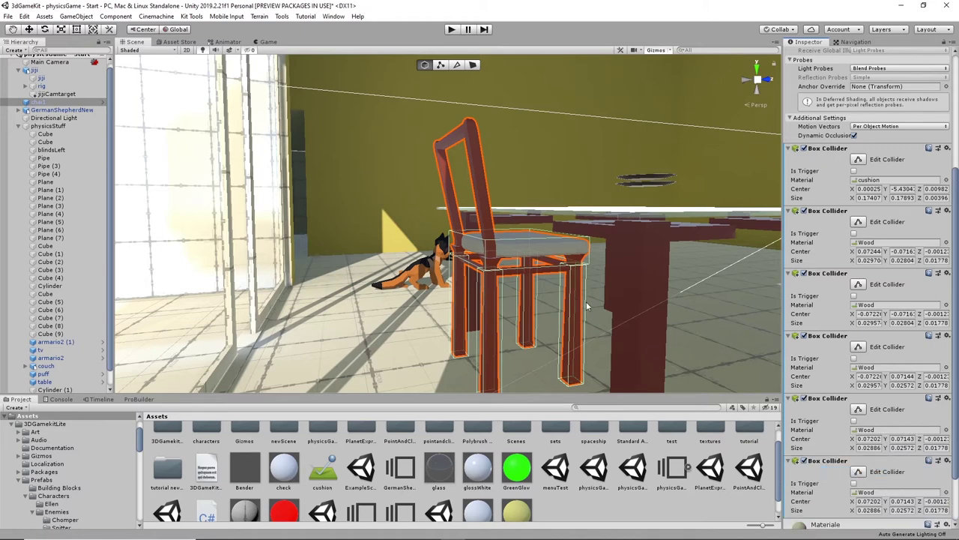
- Stretch the newest collider across the chair's backrest, with a Y size of about 0.192 and a Z size of about 0.038
left_click(859, 472)
left_click_drag(564, 330, 487, 342)
left_click_drag(580, 322, 459, 248)
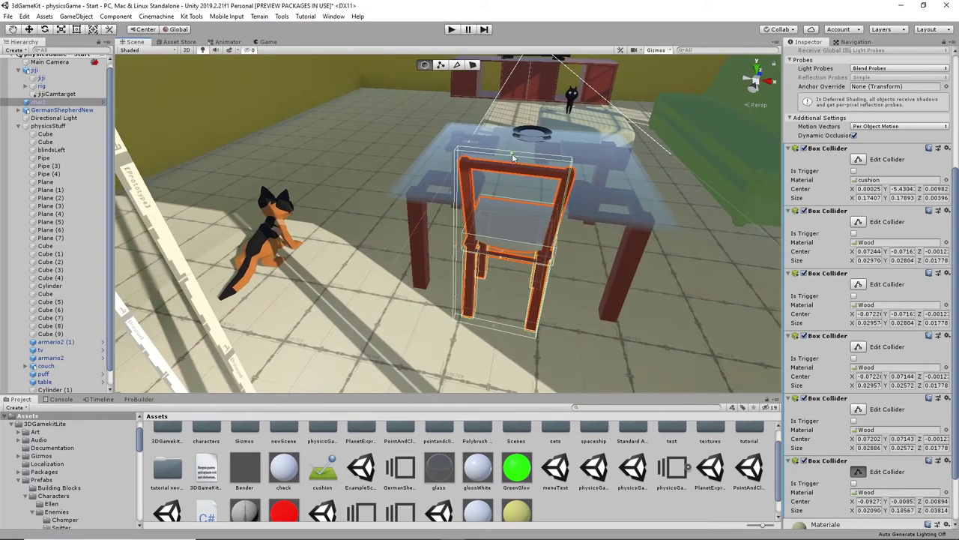
left_click_drag(513, 157, 513, 165)
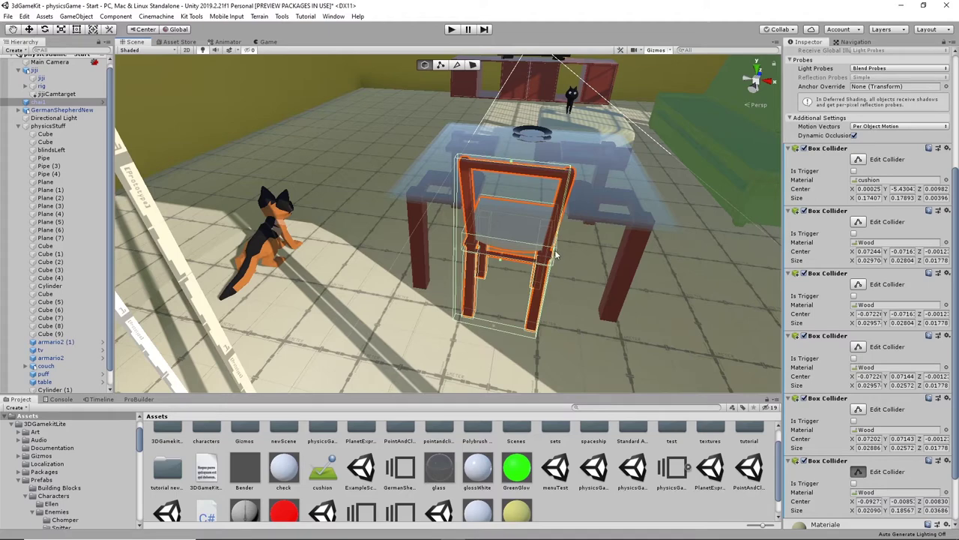
left_click_drag(574, 264, 541, 267, "alt")
scroll(551, 273, "up", 3)
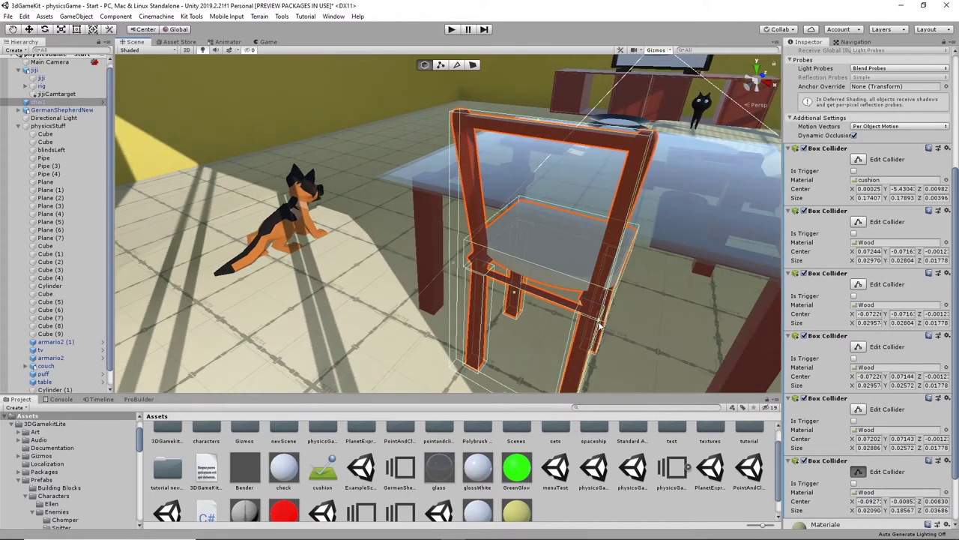
left_click_drag(600, 322, 479, 267)
left_click_drag(514, 169, 451, 166, "alt")
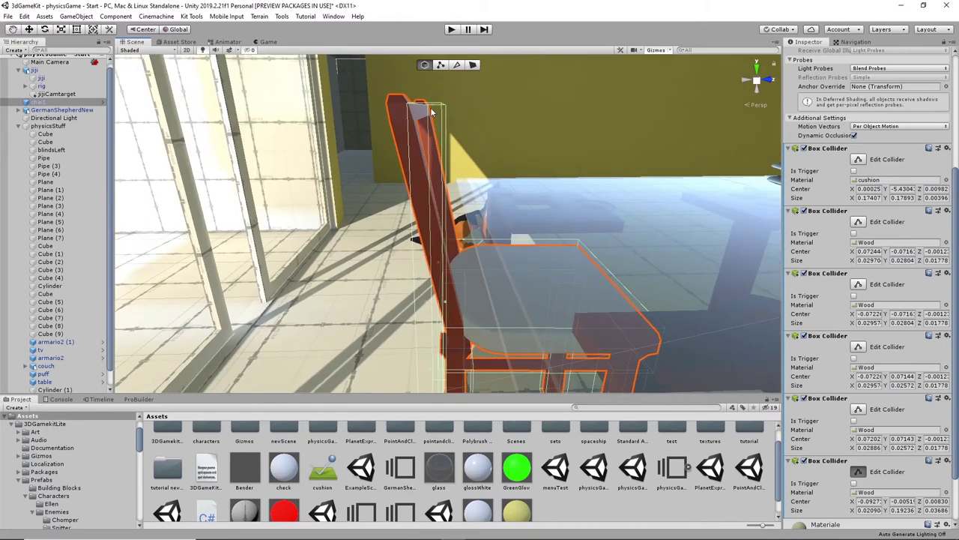
left_click_drag(431, 113, 434, 102)
- Raise the backrest collider's lower face to the top rail, reducing its Z size to about 0.0033
left_click_drag(422, 290, 449, 275, "alt")
scroll(449, 275, "down", 3)
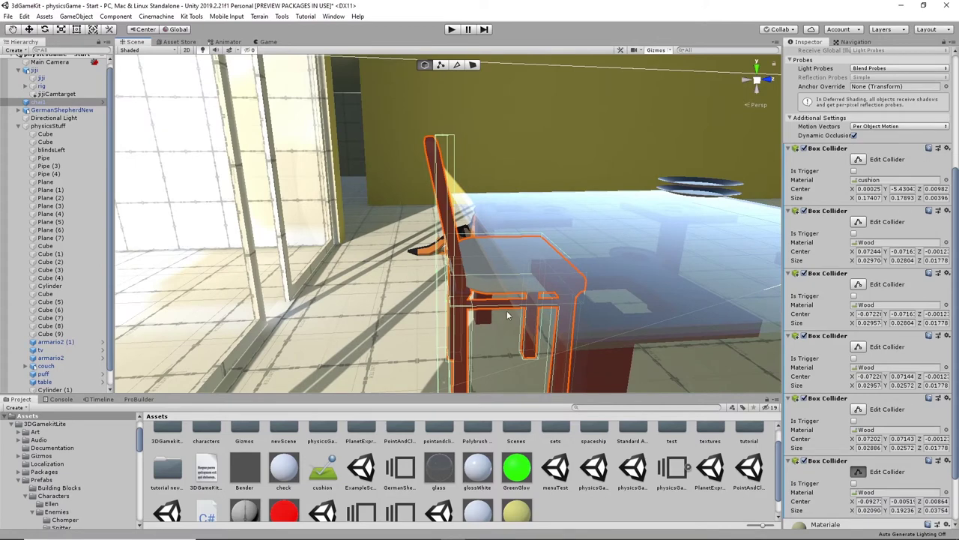
right_click_drag(508, 315, 437, 306)
left_click_drag(436, 305, 433, 122)
middle_click_drag(501, 138, 526, 259)
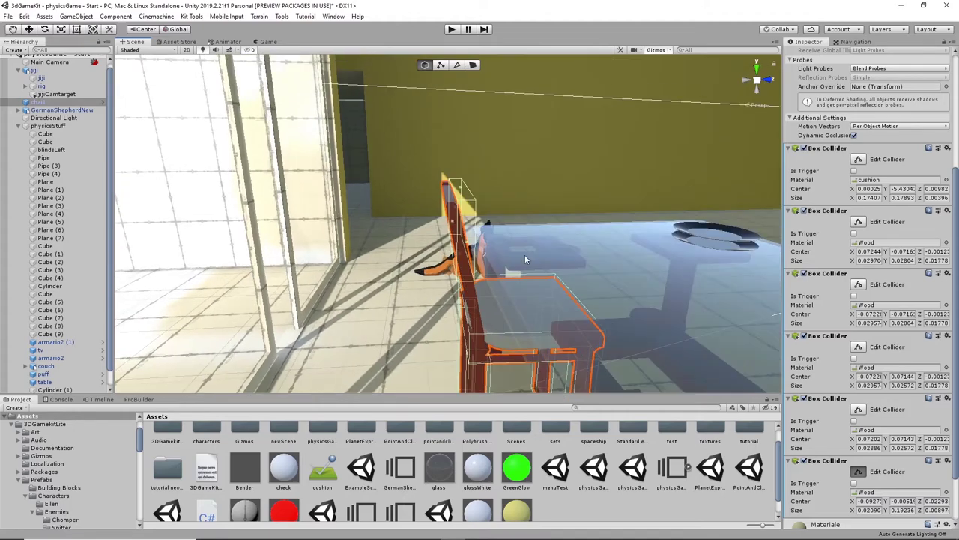
left_click_drag(461, 257, 460, 217)
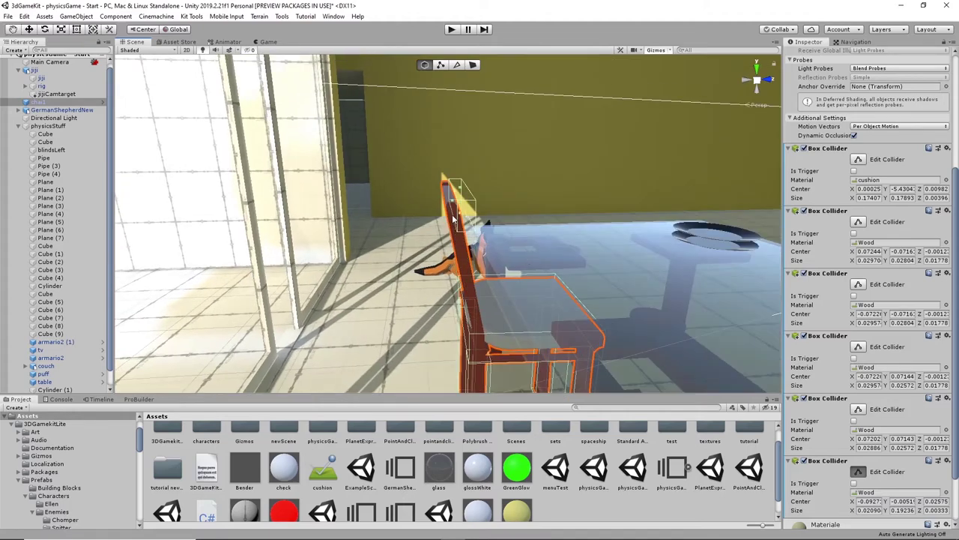
- Fit the top rail's collider to the rail's depth and width, with an X size of about 0.026 and a Y size of about 0.184
right_click_drag(455, 226, 453, 224)
left_click_drag(453, 225, 443, 208, "alt")
scroll(441, 196, "up", 3)
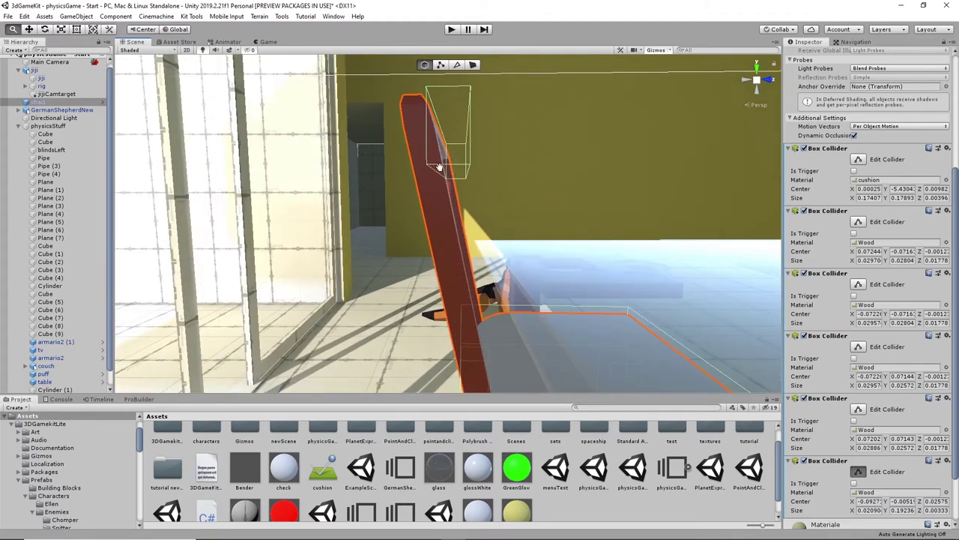
middle_click_drag(440, 165, 448, 203)
left_click_drag(453, 196, 415, 198)
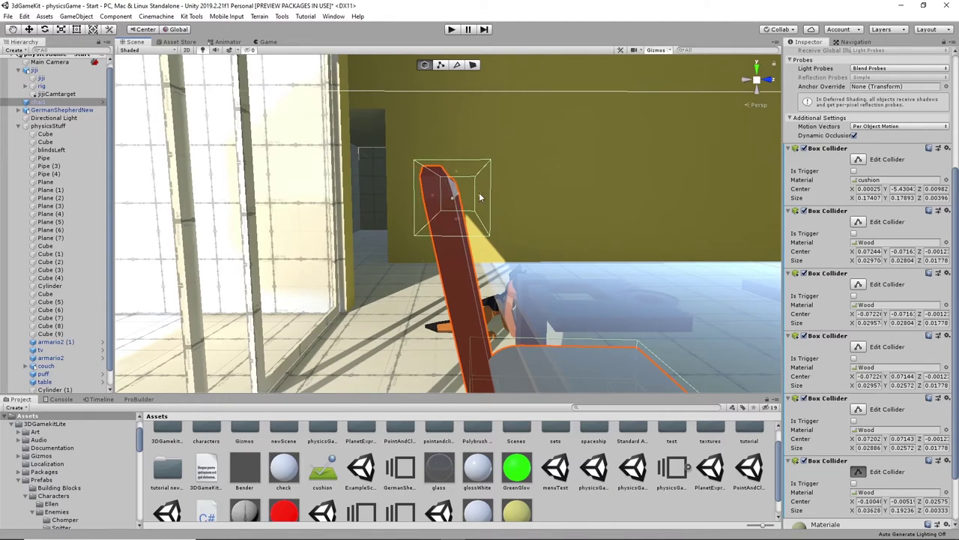
left_click_drag(480, 197, 546, 255)
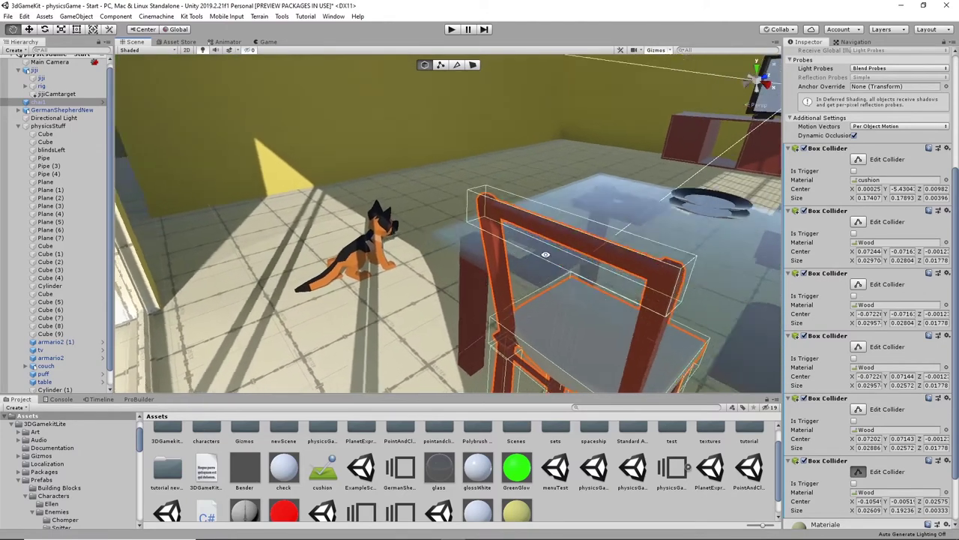
right_click_drag(546, 255, 530, 213)
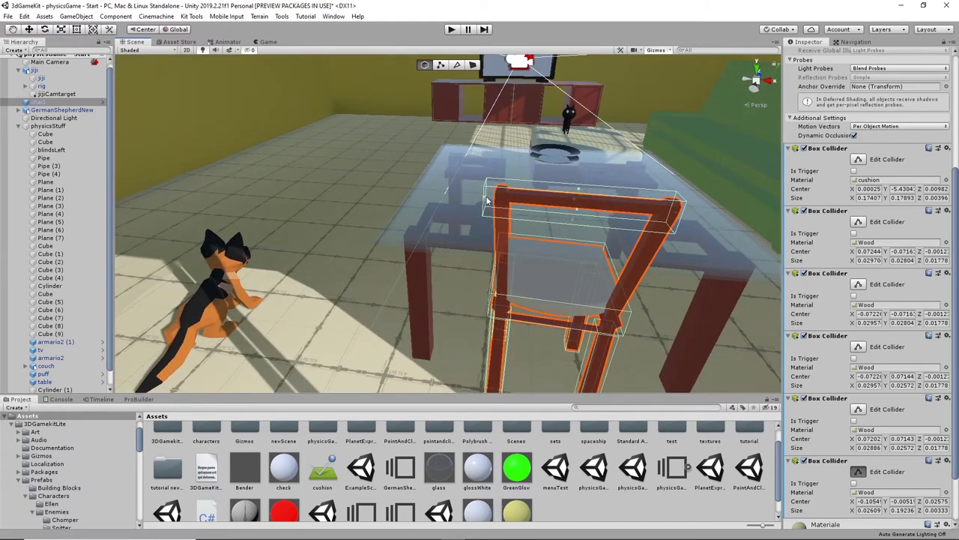
left_click_drag(486, 199, 494, 200)
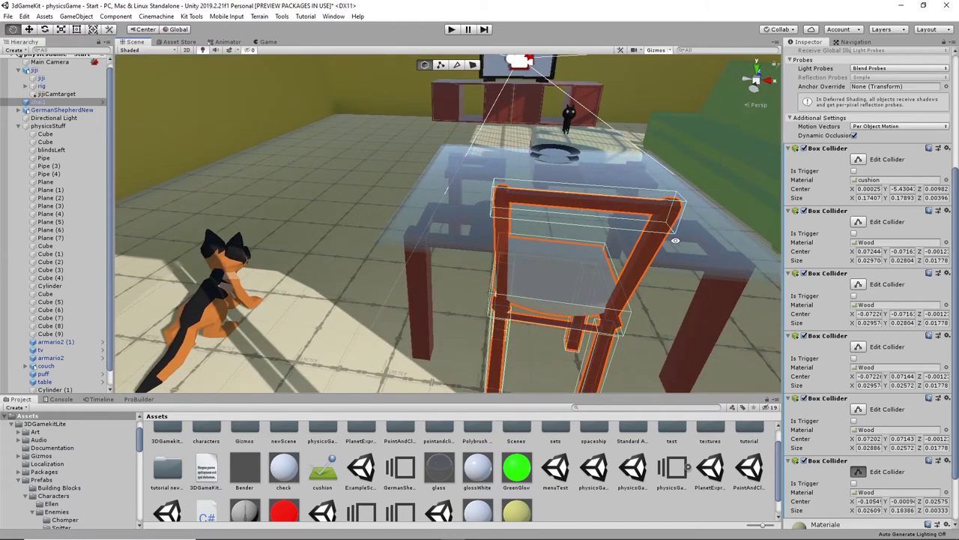
- Examine the fit of the colliders on the chair's backrest, seat and legs from several angles
right_click_drag(675, 240, 390, 241)
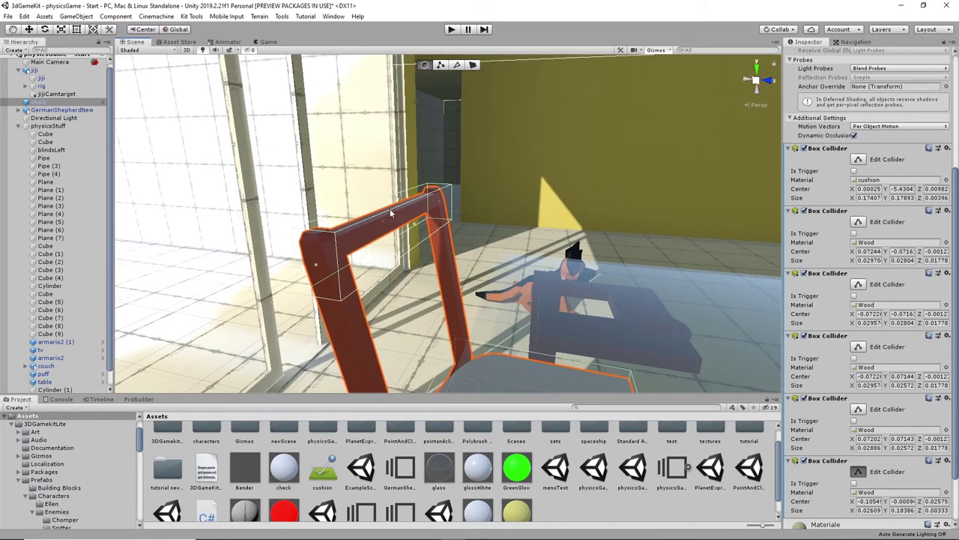
left_click(401, 198)
left_click_drag(403, 201, 429, 207, "alt")
left_click(430, 207)
right_click_drag(441, 241, 483, 228)
scroll(489, 225, "down", 3)
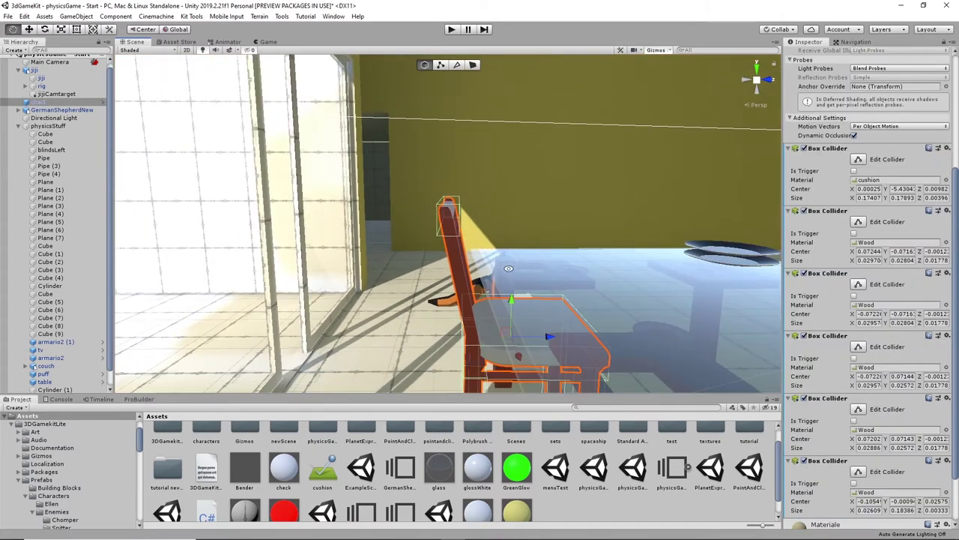
left_click_drag(509, 270, 600, 267, "alt")
right_click_drag(601, 267, 512, 210)
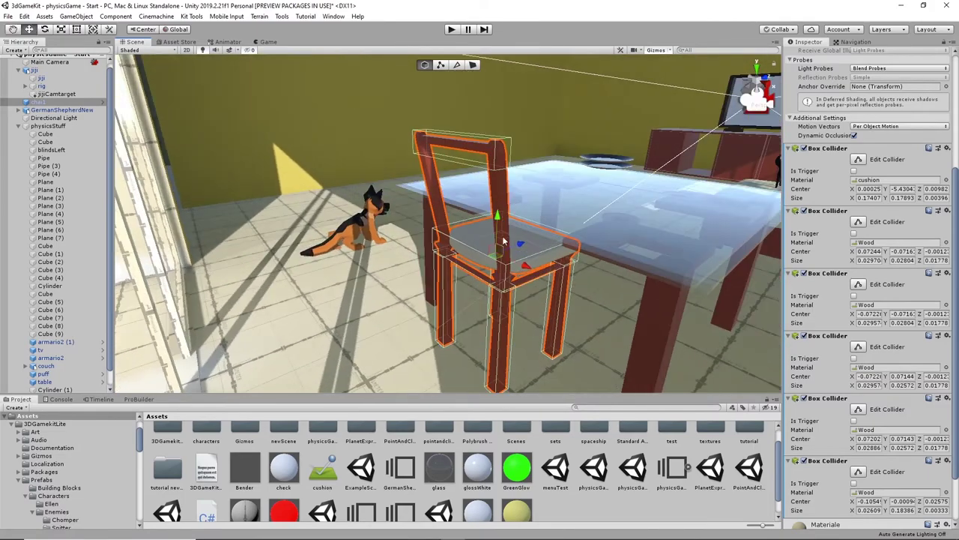
left_click_drag(569, 302, 477, 271, "alt")
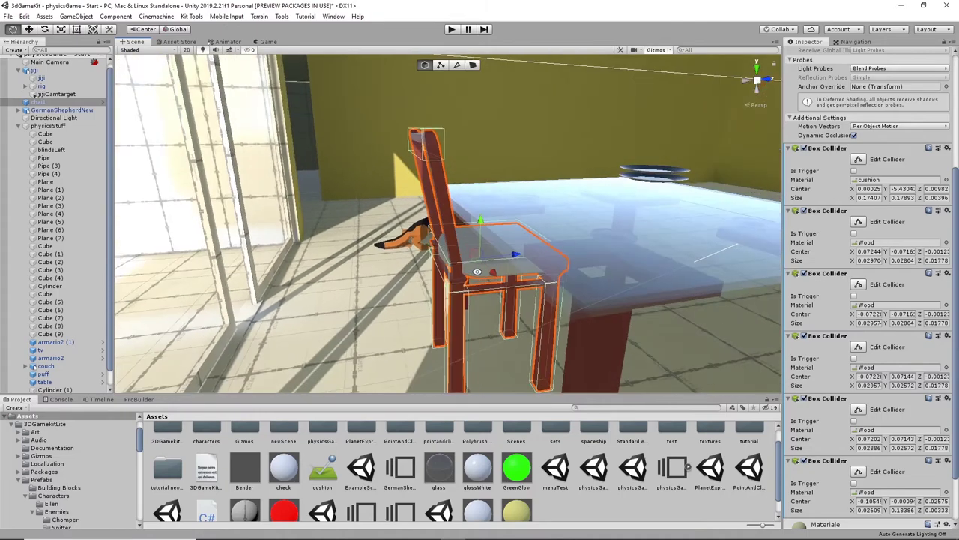
left_click_drag(437, 204, 468, 211, "alt")
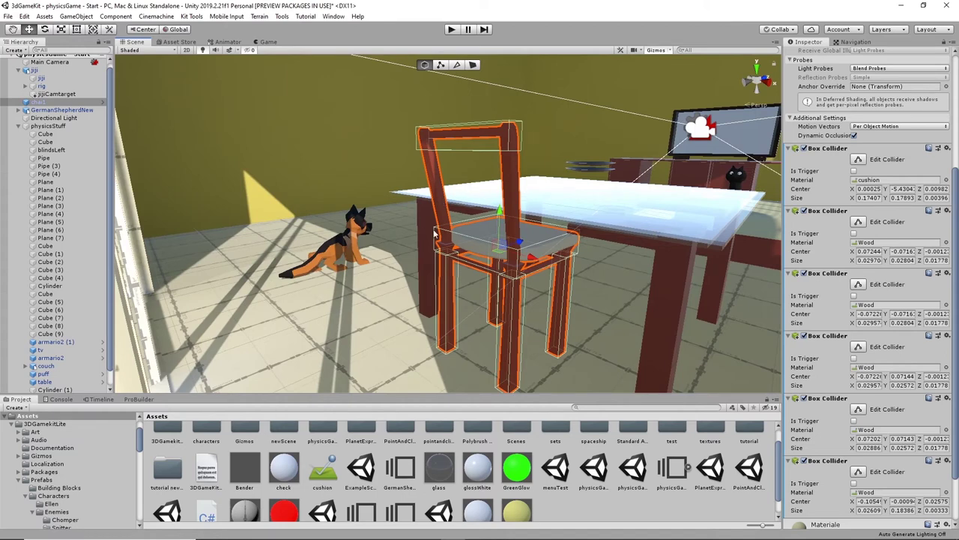
- Reopen the top rail's collider for editing and trim its height to a Z size of about 0.0023
left_click(480, 136)
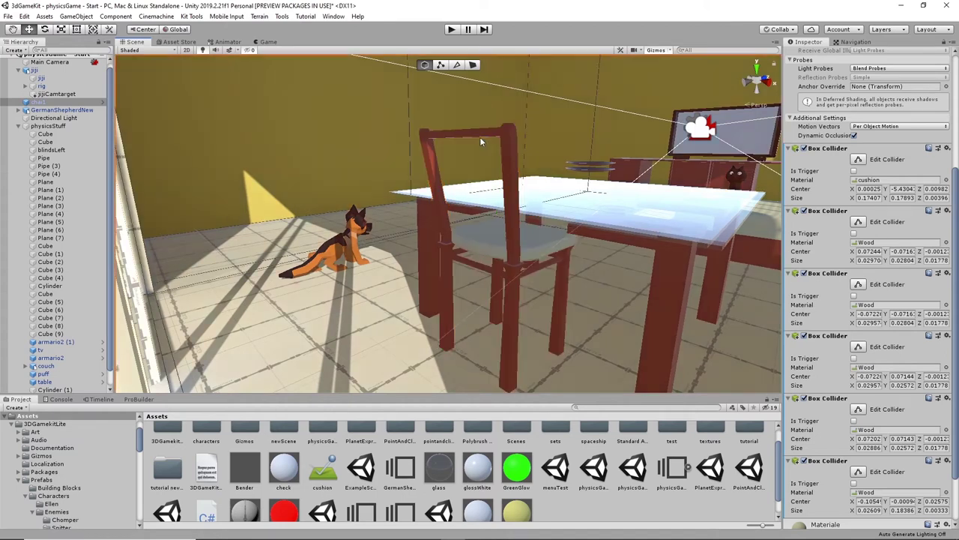
left_click(481, 131)
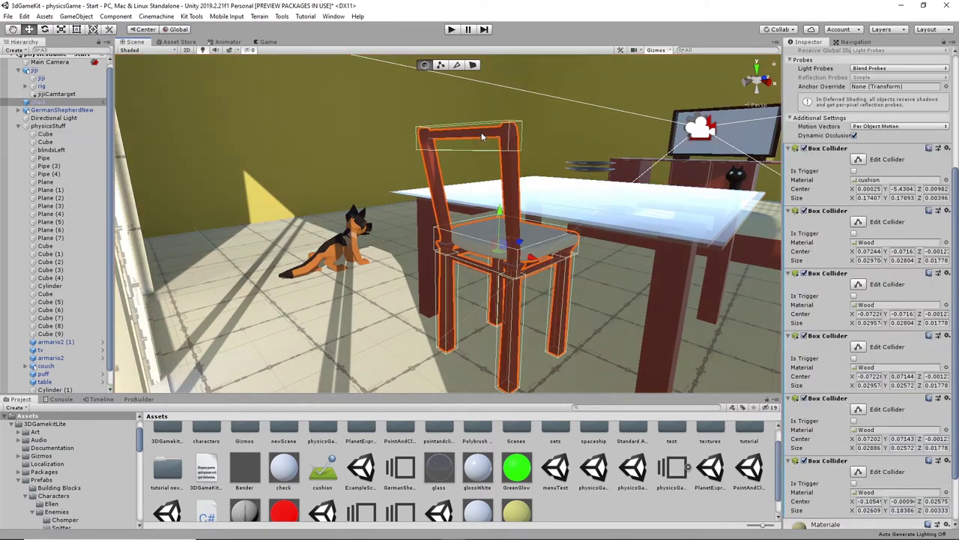
left_click(858, 472)
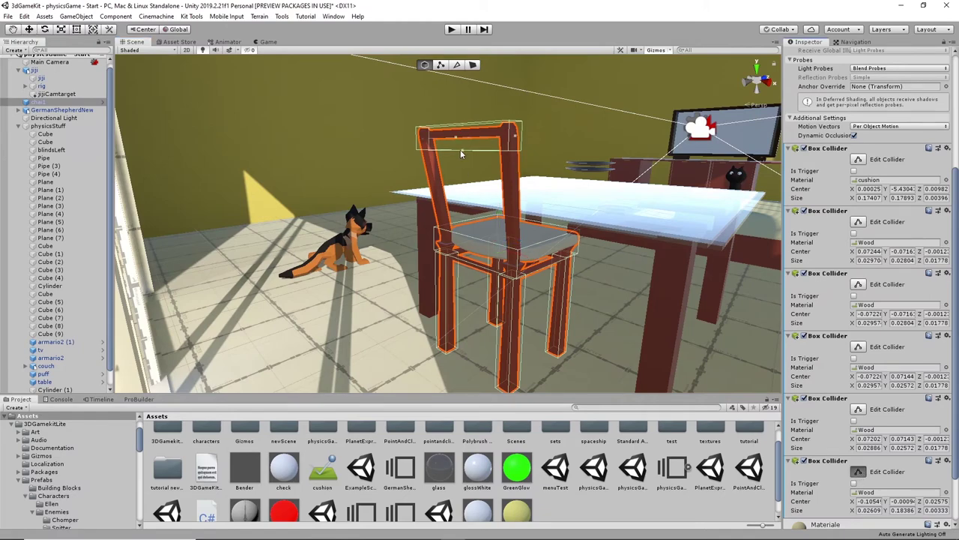
left_click_drag(460, 149, 417, 162)
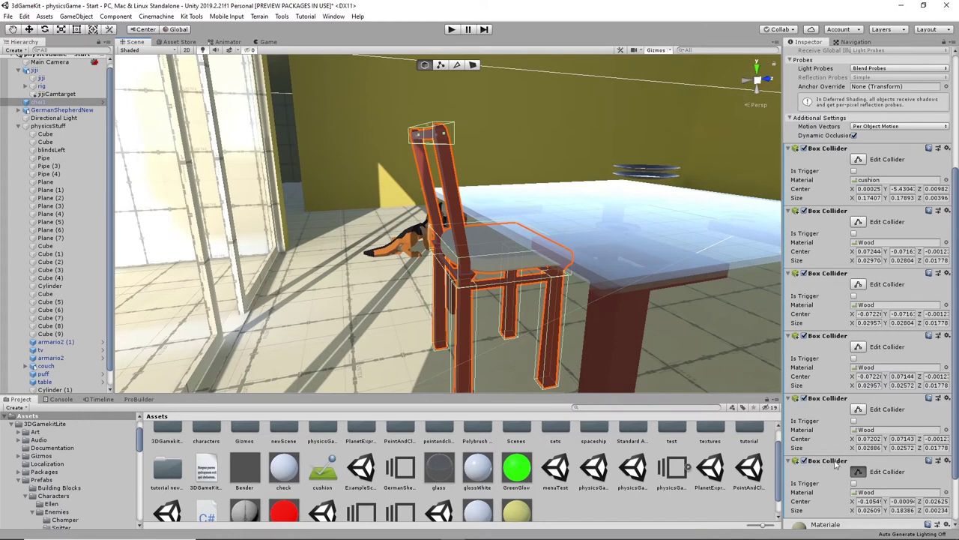
- Copy the top rail's Box Collider and paste it as a new component
right_click(834, 349)
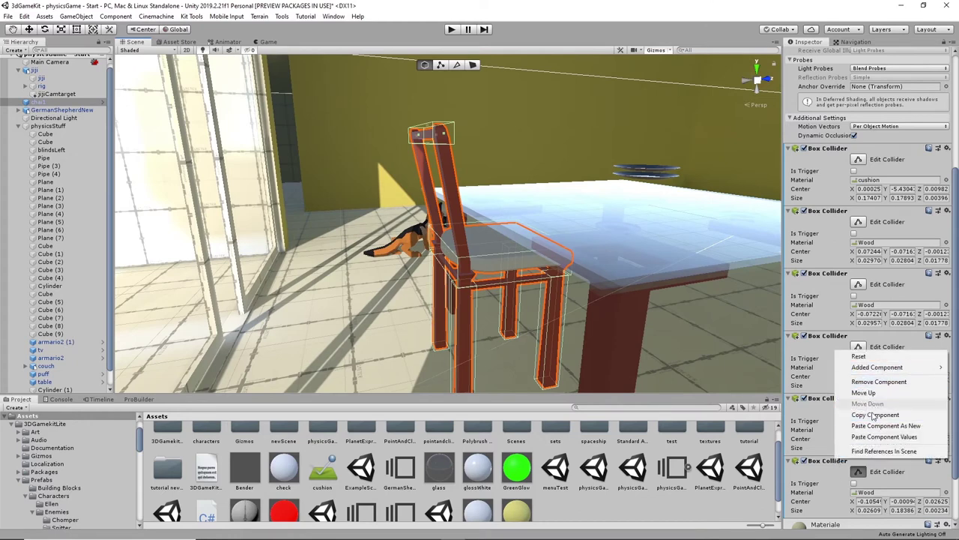
left_click(874, 414)
right_click(838, 464)
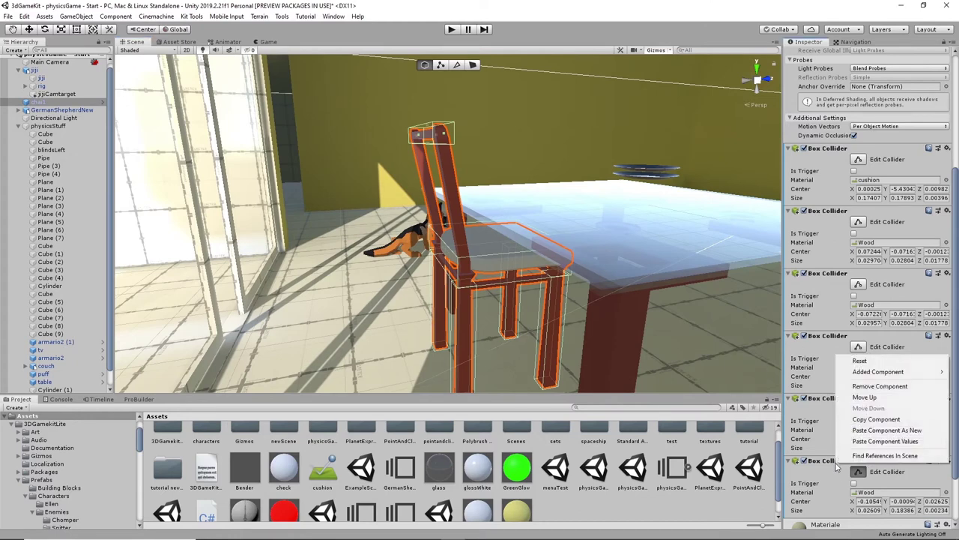
left_click(877, 433)
- Narrow the newest collider to one upright of the backrest, with a Y size of about 0.021
scroll(488, 268, "up", 10)
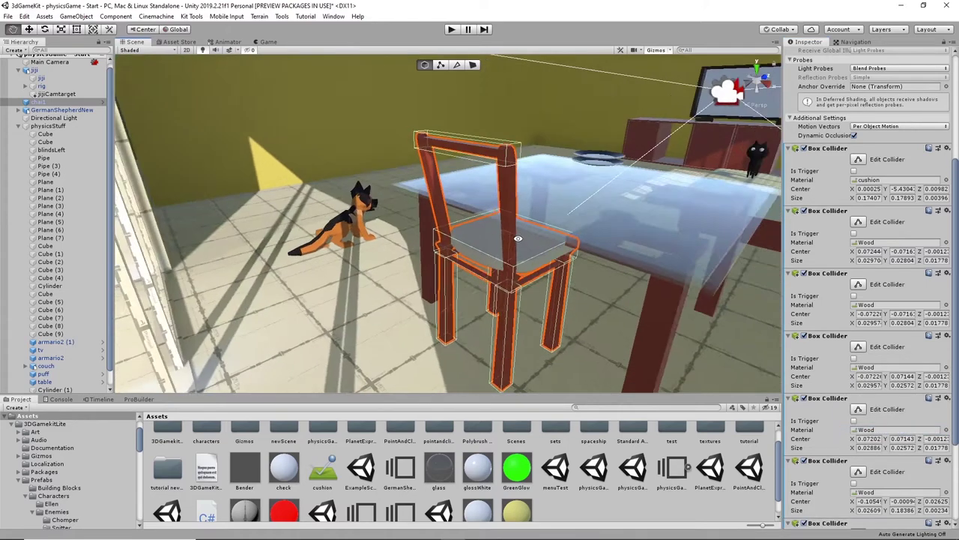
middle_click_drag(563, 196, 563, 263)
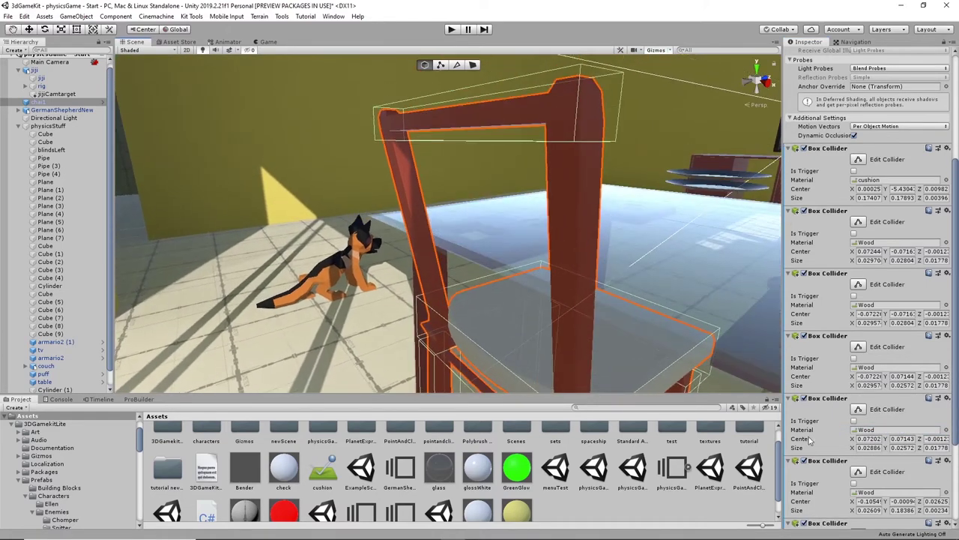
scroll(829, 470, "down", 5)
left_click(859, 409)
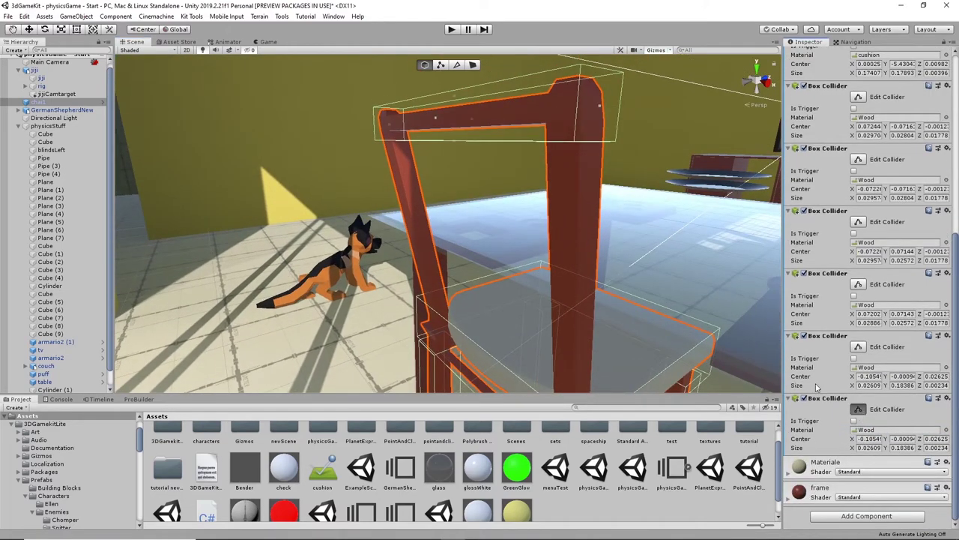
left_click_drag(389, 125, 447, 136)
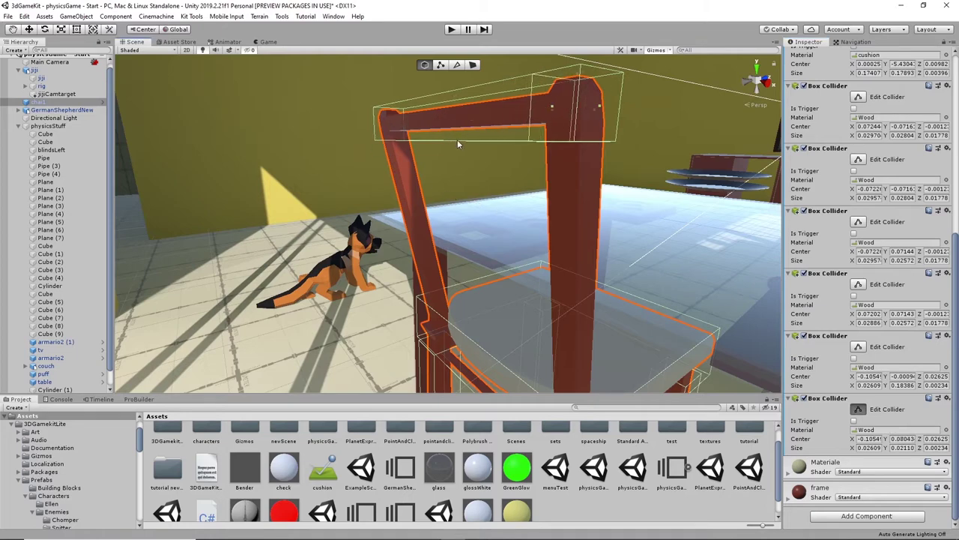
left_click_drag(629, 171, 597, 167, "alt")
- Extend the newest collider down along the backrest upright, with an X size of about 0.028 and Z size of about 0.0106
left_click_drag(479, 135, 514, 321)
middle_click_drag(533, 282, 523, 236)
left_click_drag(522, 236, 426, 138, "alt")
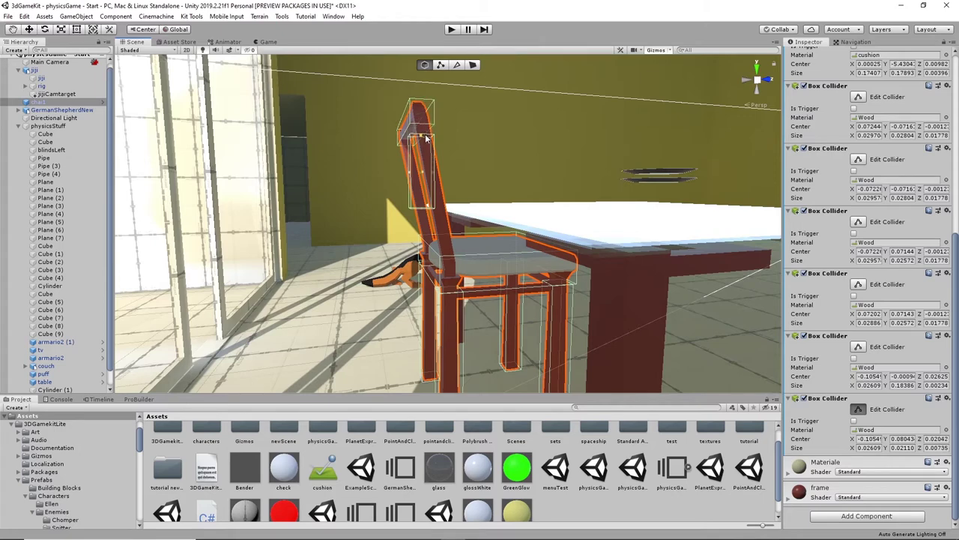
left_click_drag(435, 176, 425, 217)
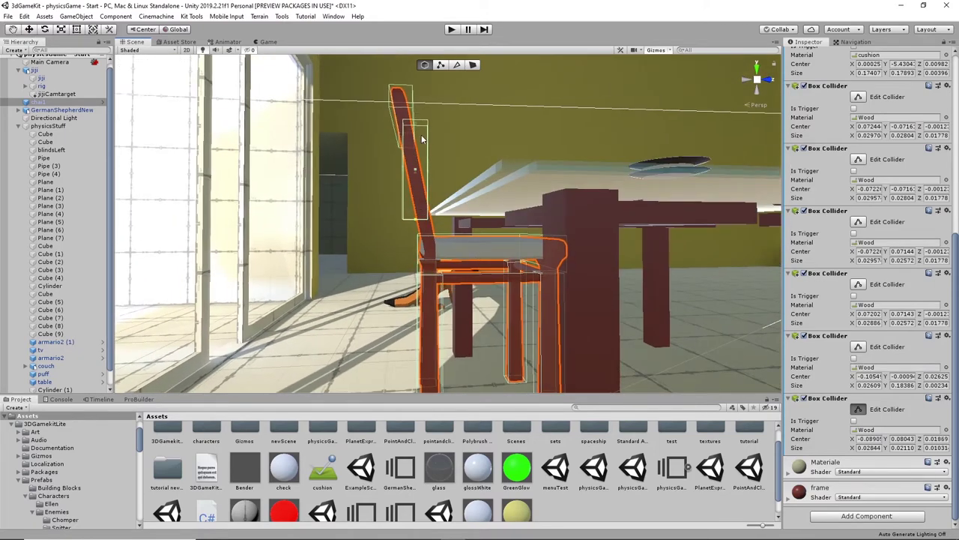
left_click_drag(422, 139, 443, 167, "alt")
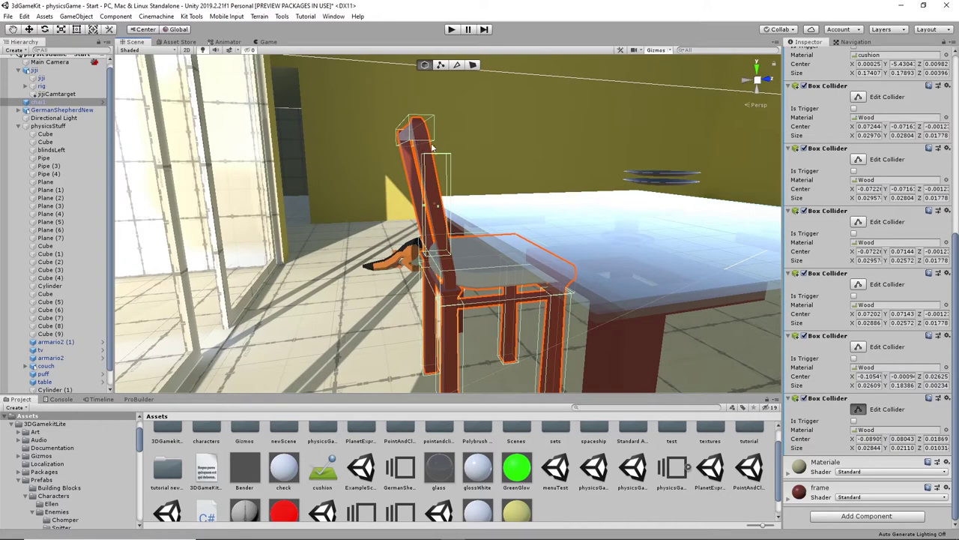
left_click_drag(451, 230, 425, 214, "alt")
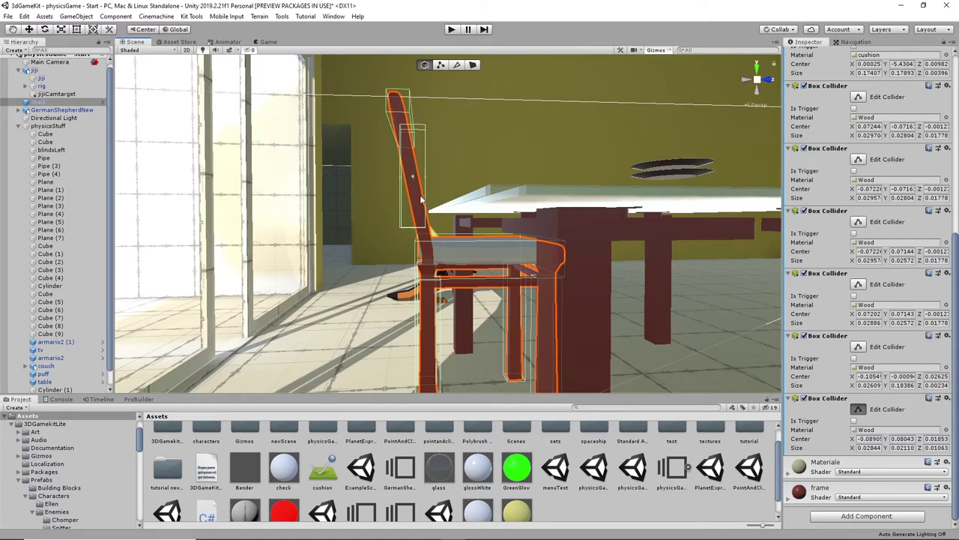
- Widen the same collider sideways to cover the slanted upright, with a Y size of about 0.026
left_click_drag(422, 201, 606, 217, "alt")
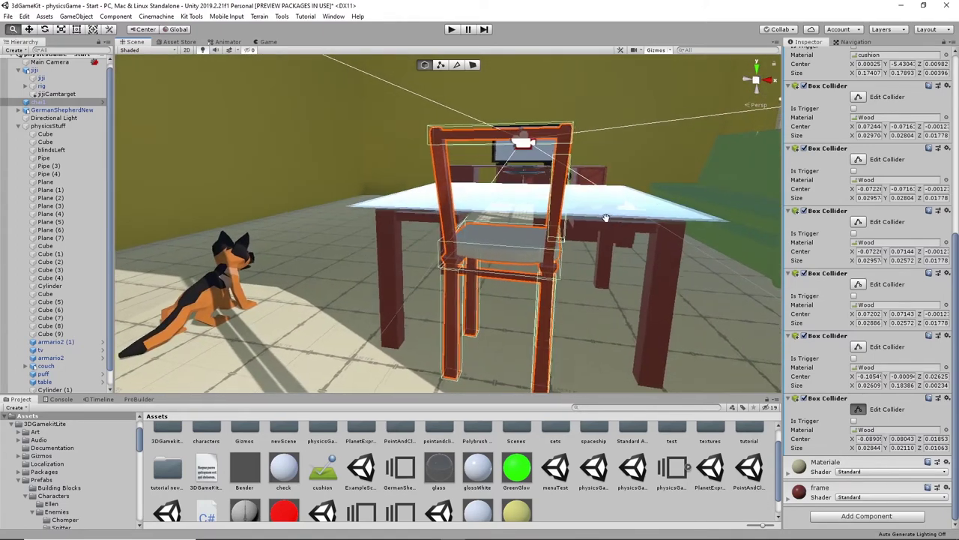
scroll(605, 218, "up", 5)
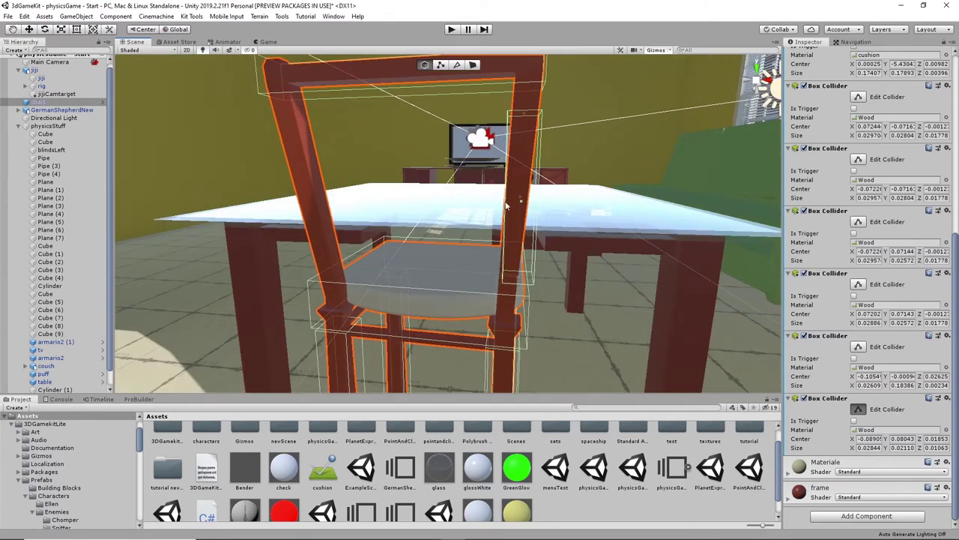
left_click_drag(506, 203, 606, 292)
scroll(538, 207, "down", 4)
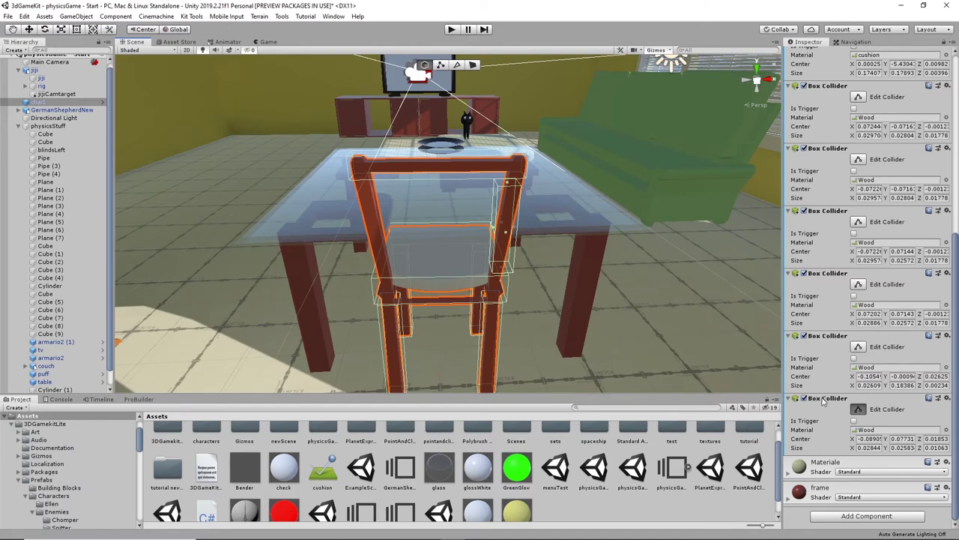
- Copy the upright's Box Collider and paste it as a new component on the chair
right_click(823, 401)
left_click(858, 464)
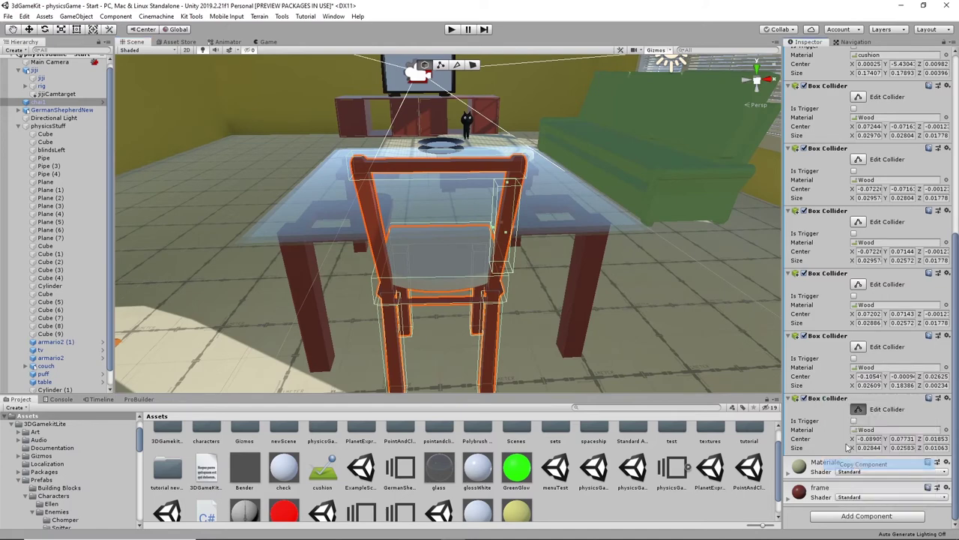
right_click(831, 400)
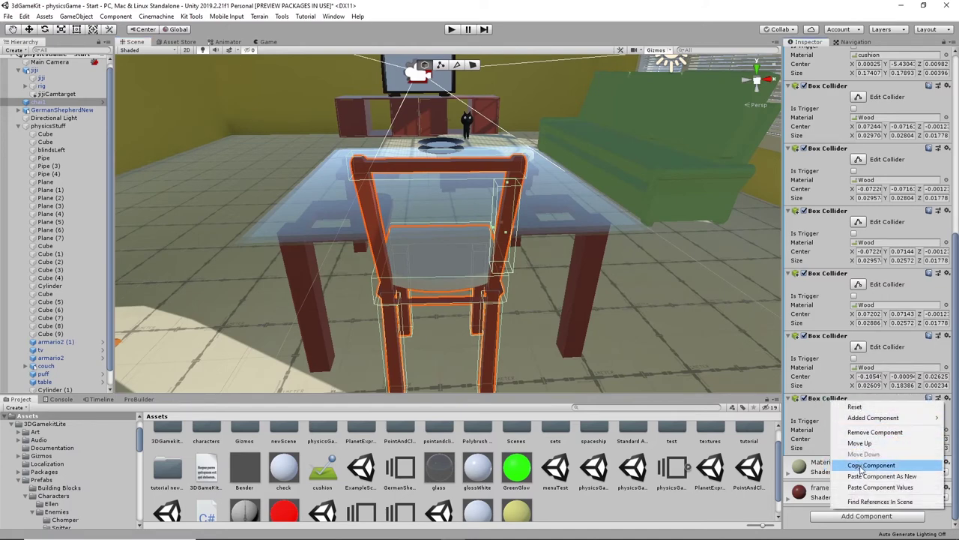
left_click(881, 475)
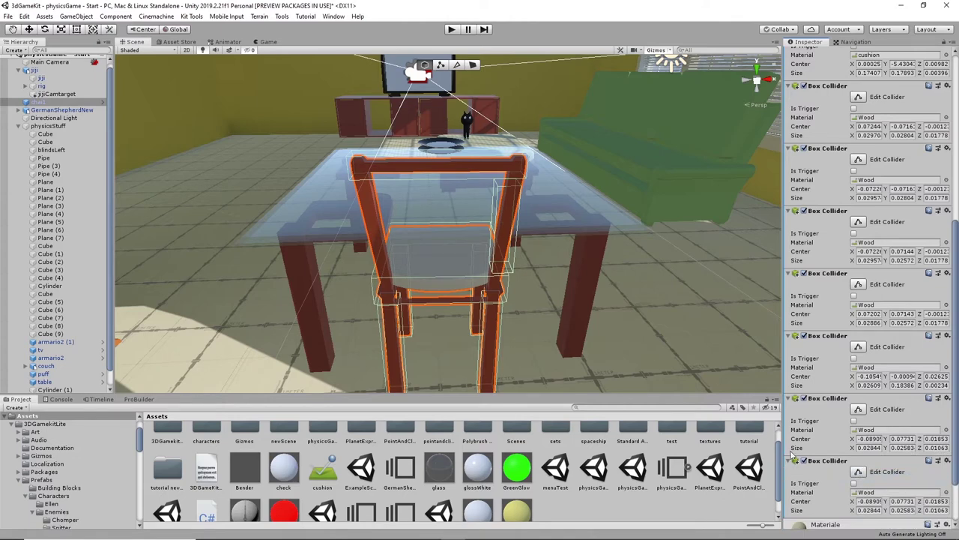
- Edit the pasted collider so it covers only the opposite backrest upright, with a Y size of about 0.024
left_click(859, 471)
left_click_drag(495, 231, 365, 243)
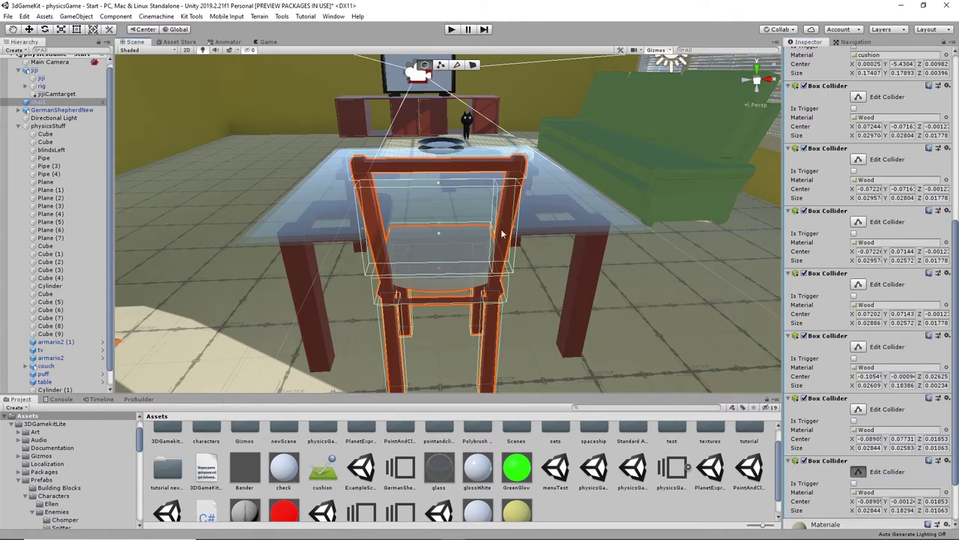
left_click_drag(515, 228, 405, 232)
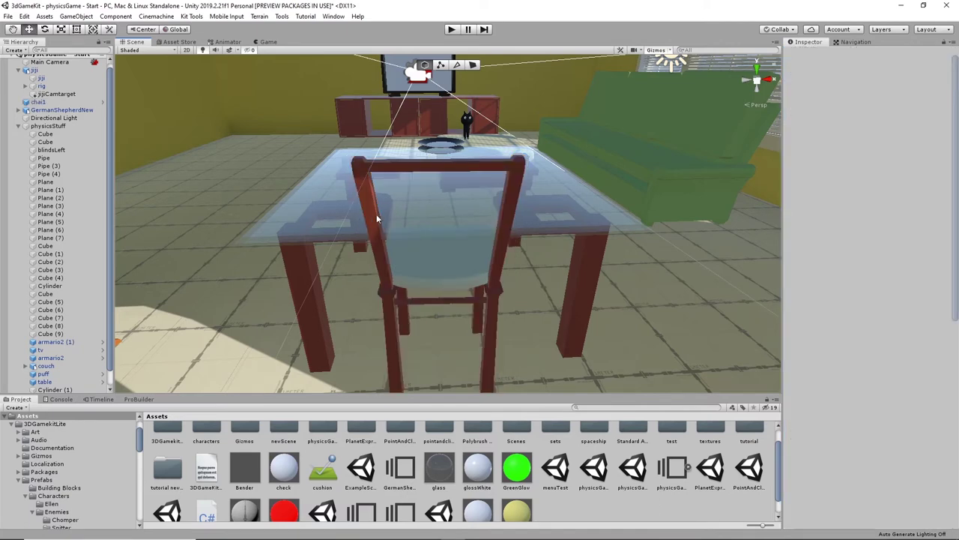
left_click(378, 217)
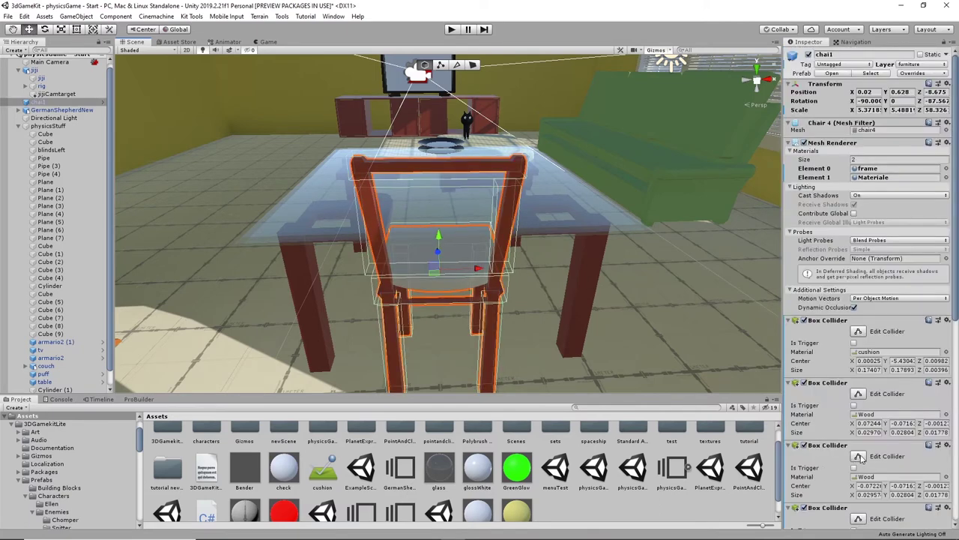
scroll(861, 458, "down", 8)
left_click(858, 409)
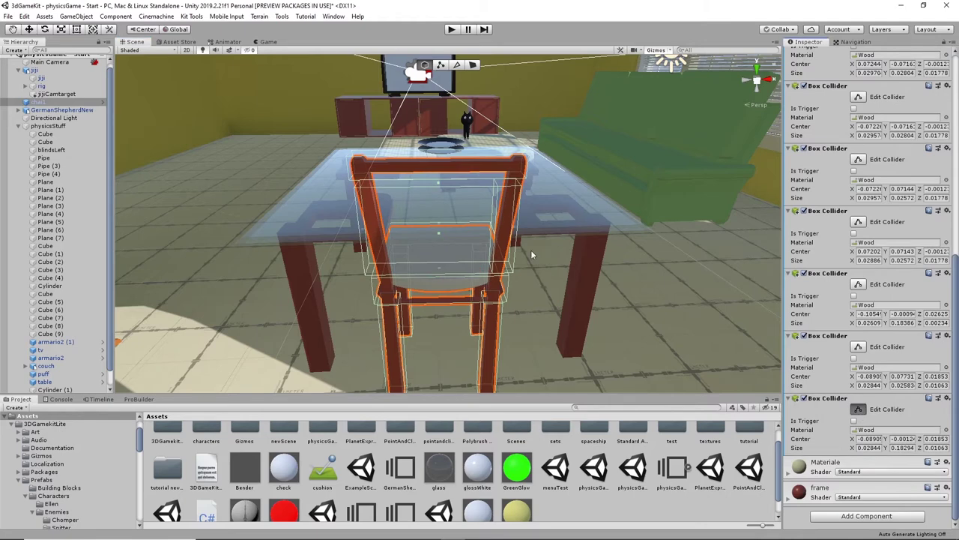
left_click_drag(514, 231, 483, 199)
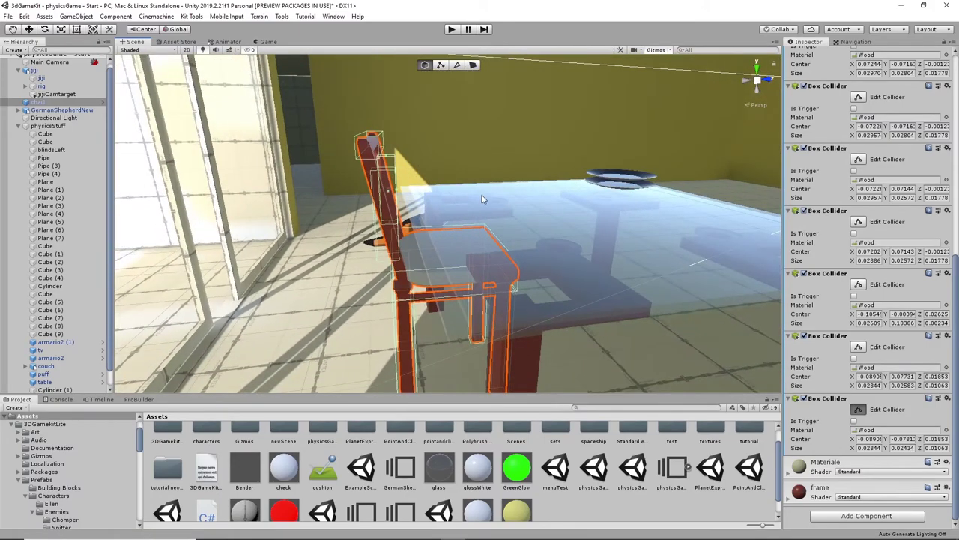
- Check the finished chair colliders and close the ProBuilder window
scroll(877, 337, "up", 10)
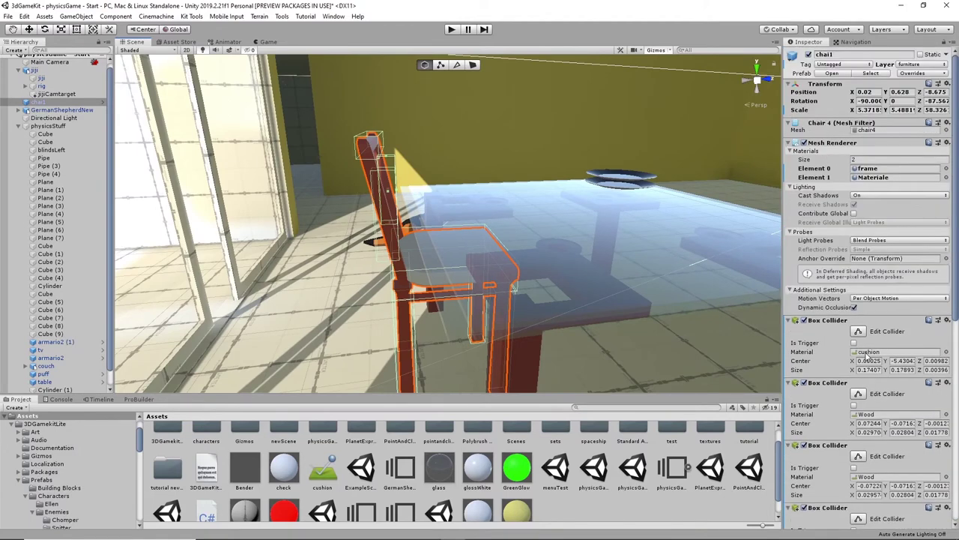
left_click_drag(444, 230, 387, 99, "alt")
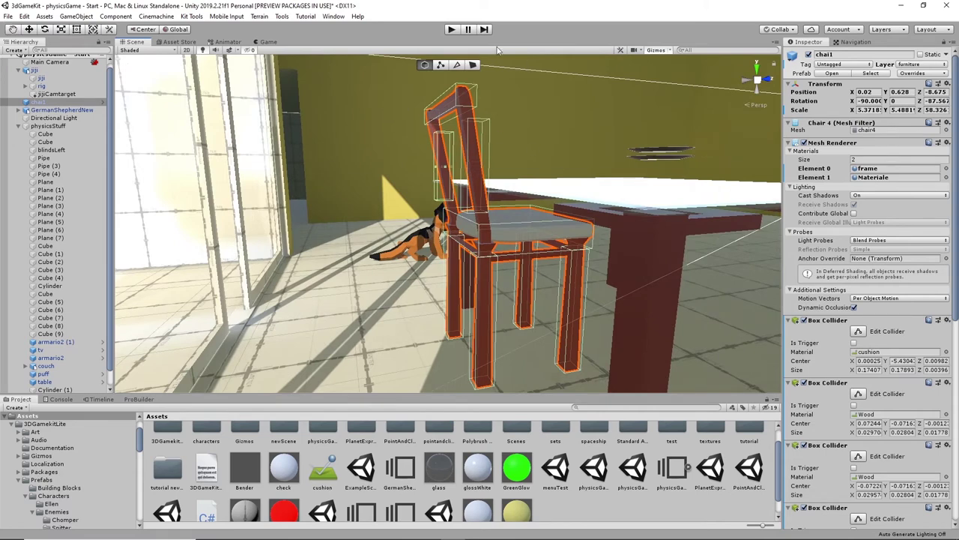
scroll(553, 194, "down", 2)
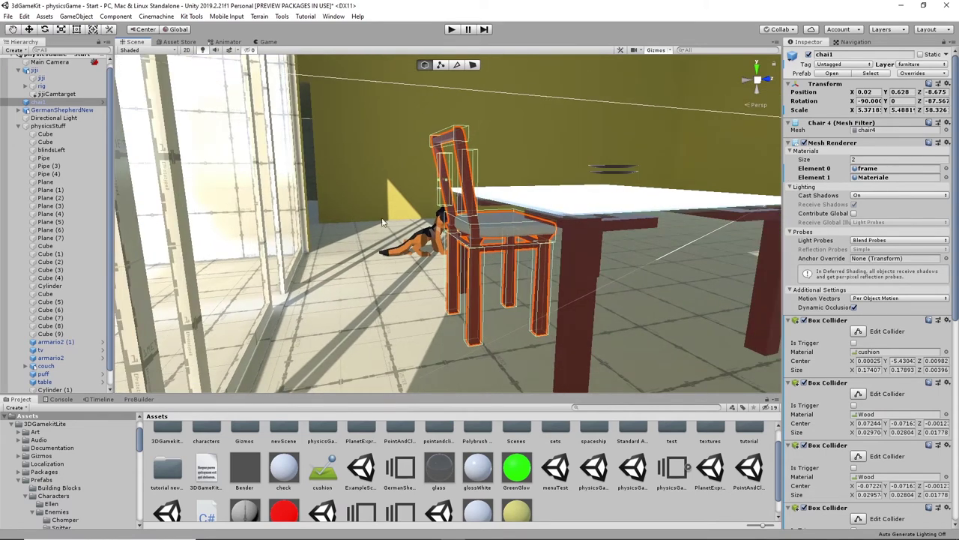
left_click(139, 400)
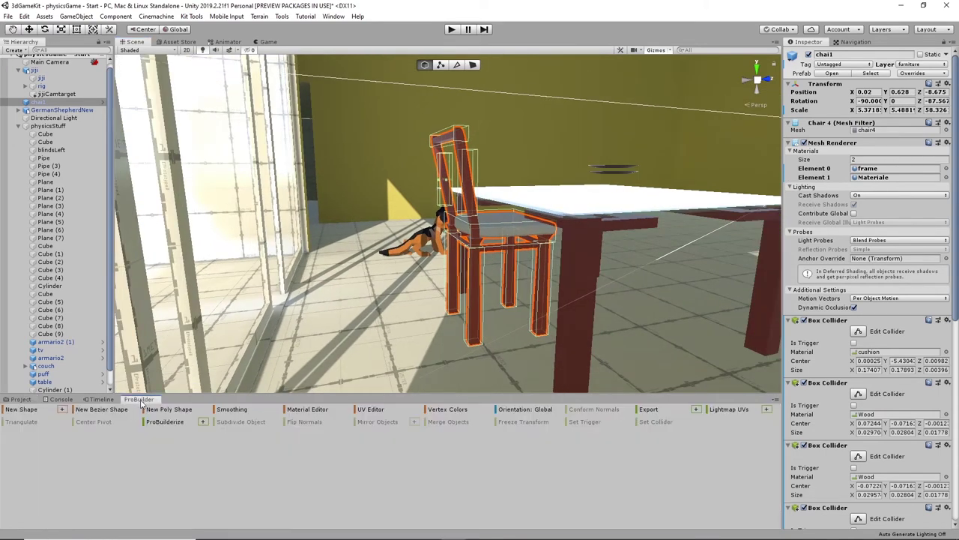
right_click(141, 401)
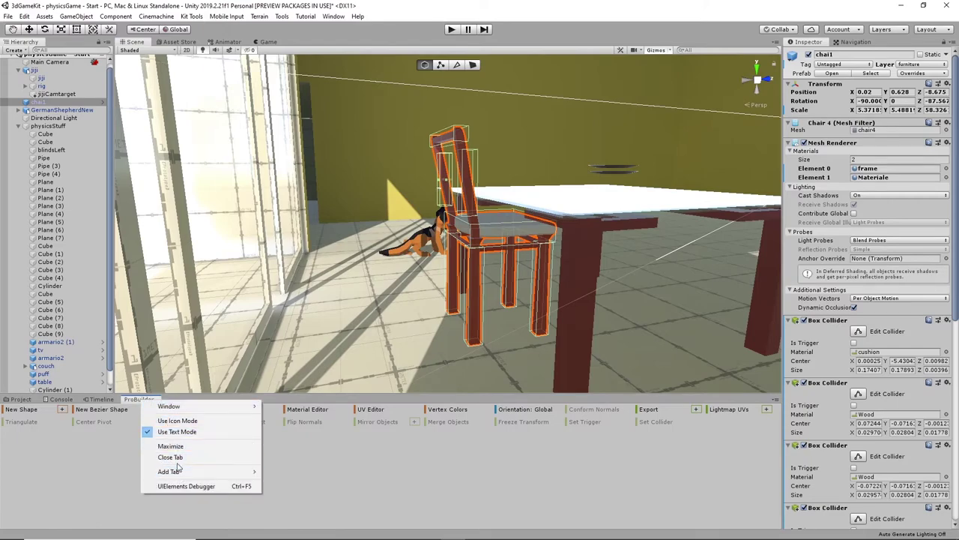
left_click(171, 457)
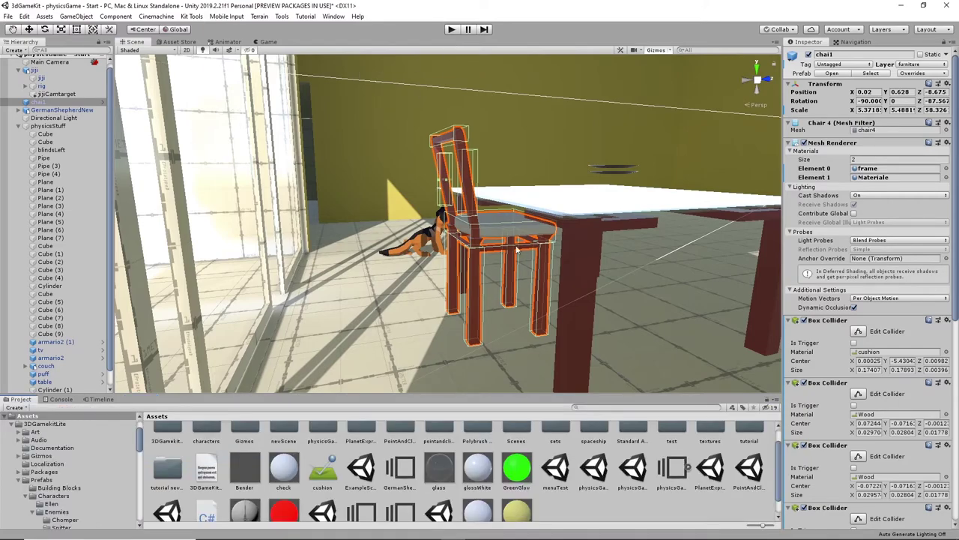
- Add a Rigidbody physics component to the chair
left_click_drag(543, 309, 953, 309, "alt")
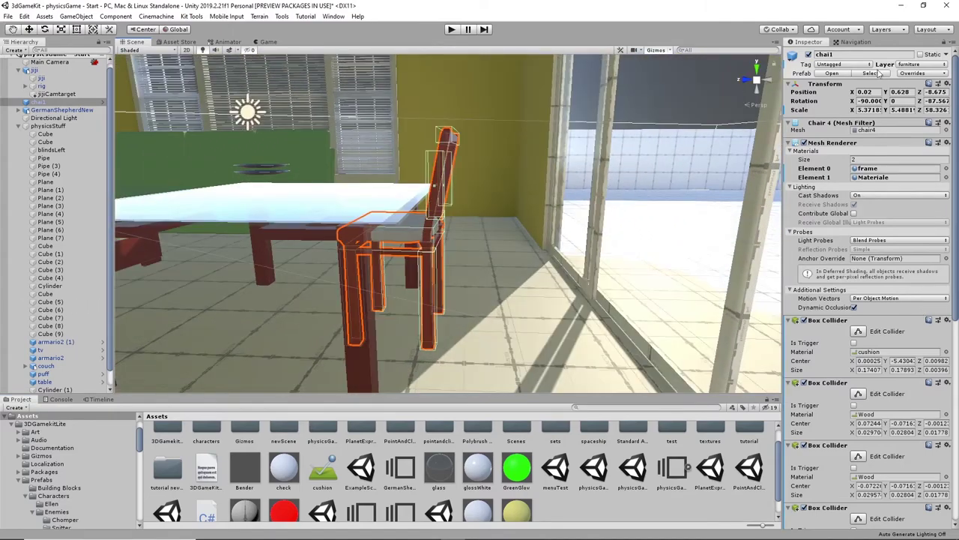
left_click_drag(501, 198, 523, 240, "alt")
scroll(841, 355, "down", 10)
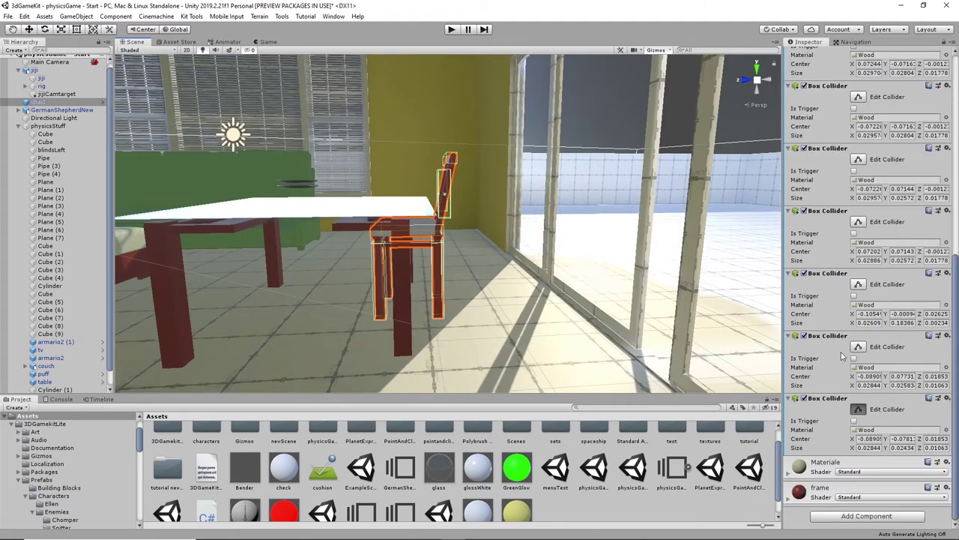
left_click(881, 517)
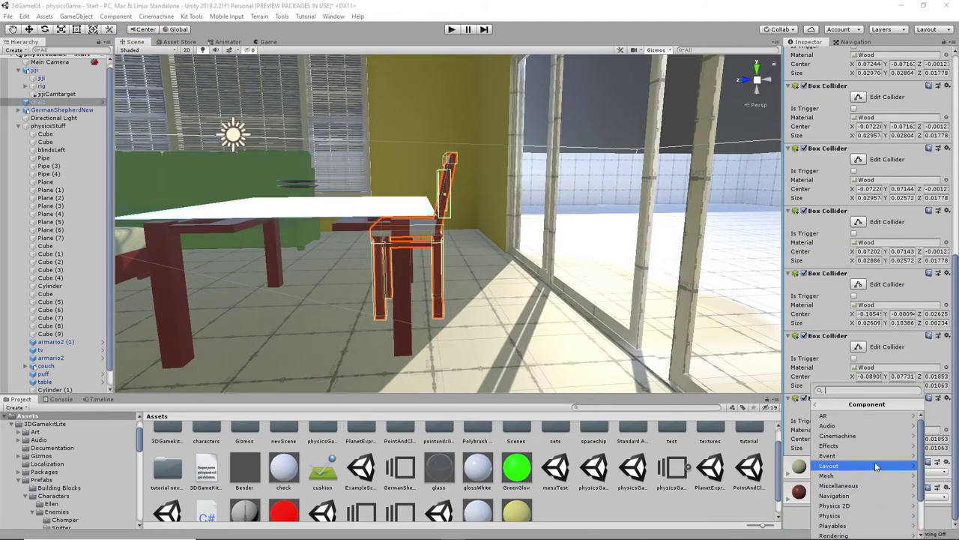
left_click(832, 516)
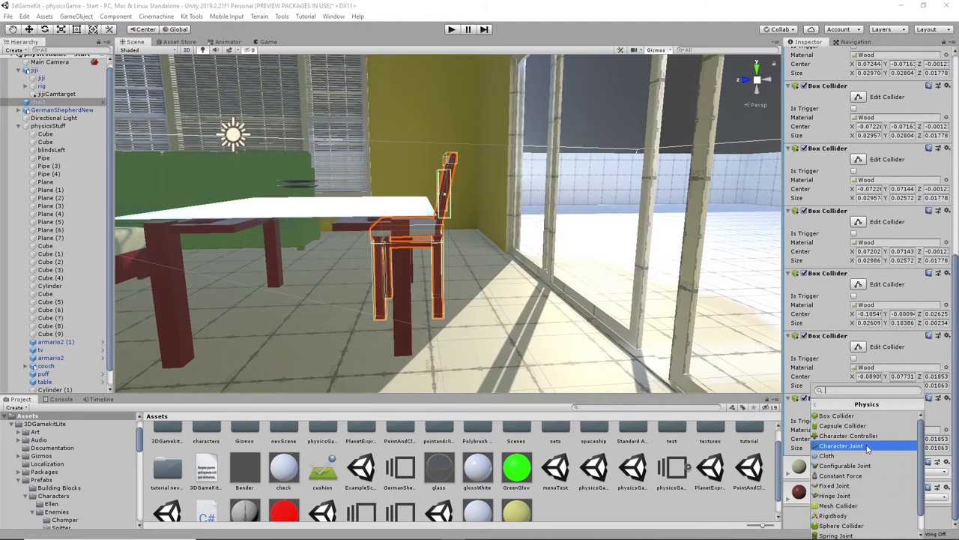
left_click(833, 516)
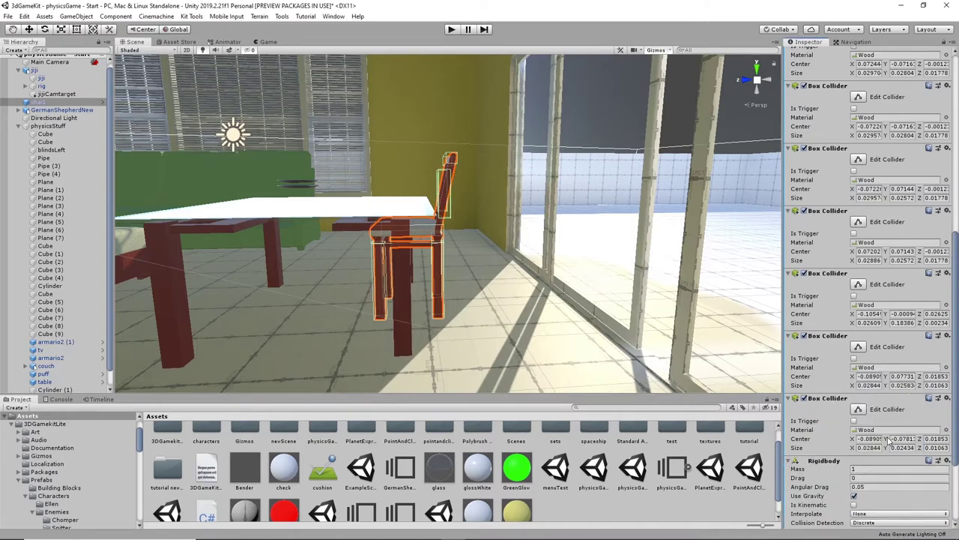
- Set the chair Rigidbody's mass to 4 and drag to 2
scroll(889, 441, "down", 3)
left_click(867, 359)
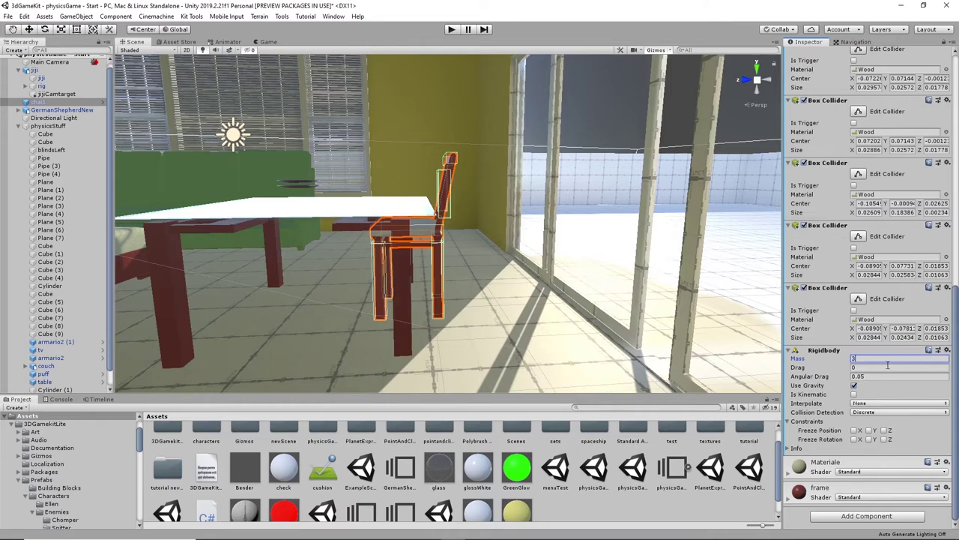
left_click(864, 367)
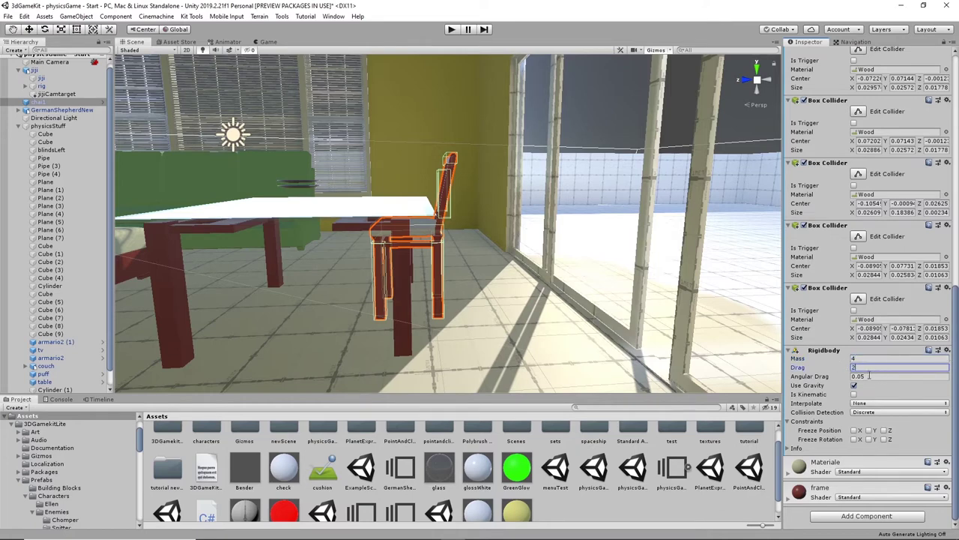
left_click(874, 375)
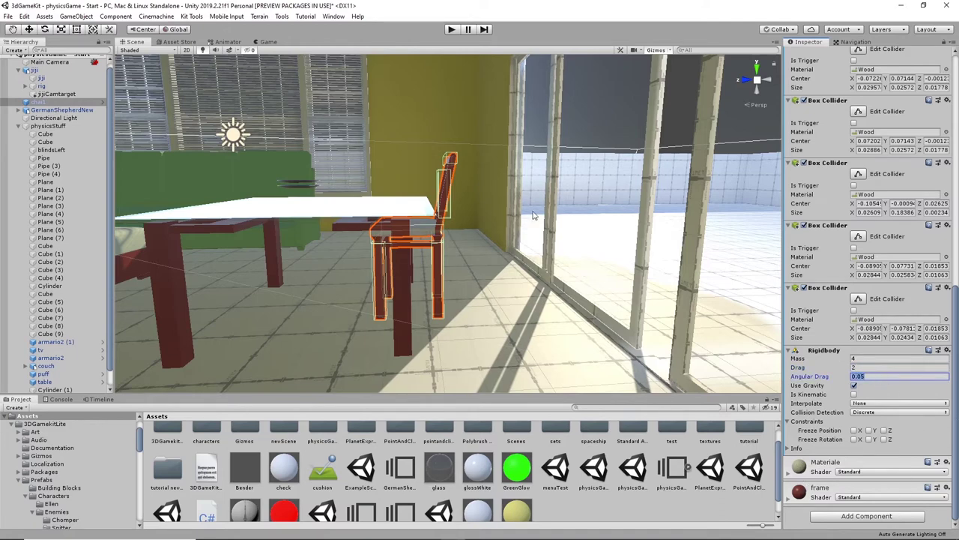
- Play the game and walk the cat under the table into the chair, jumping there to test its physics
left_click(451, 29)
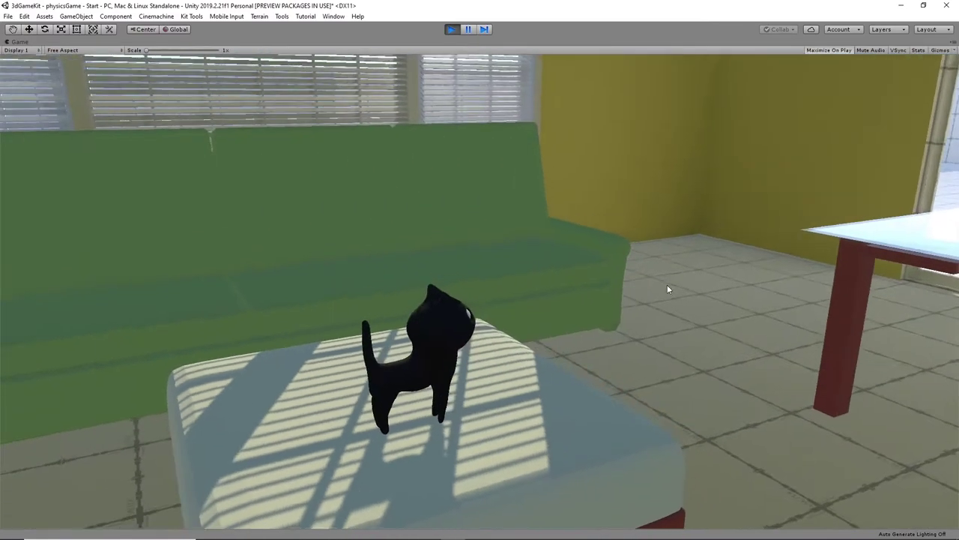
key("w")
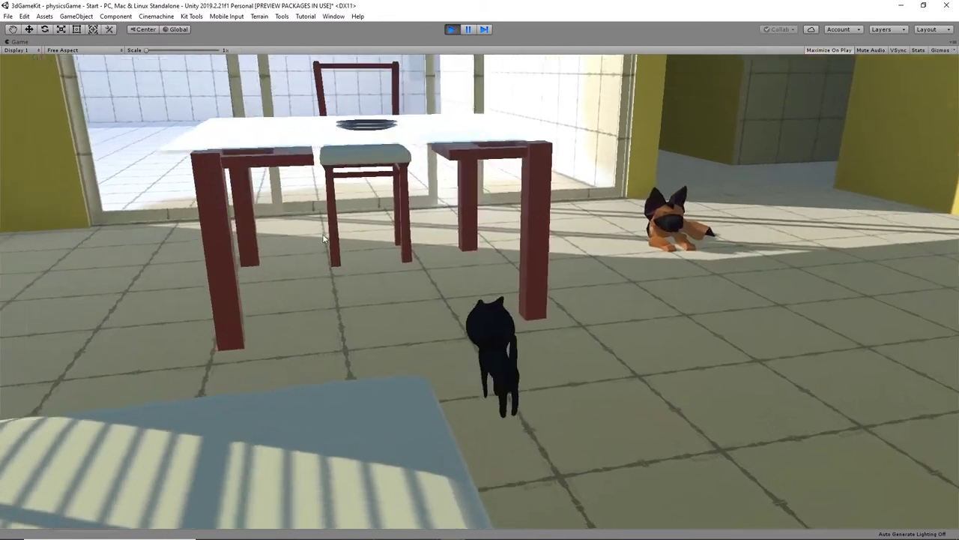
key("a")
key("d")
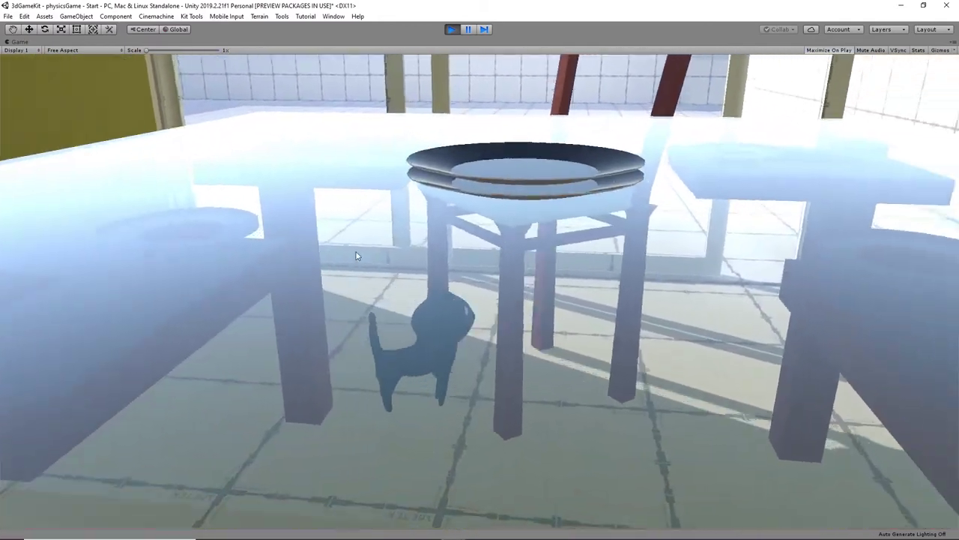
key("d")
key("w")
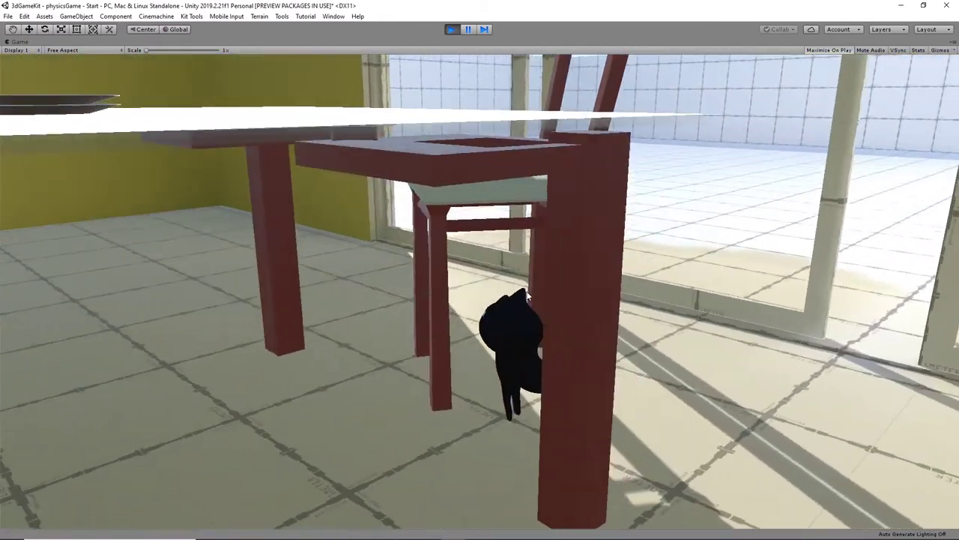
key("space")
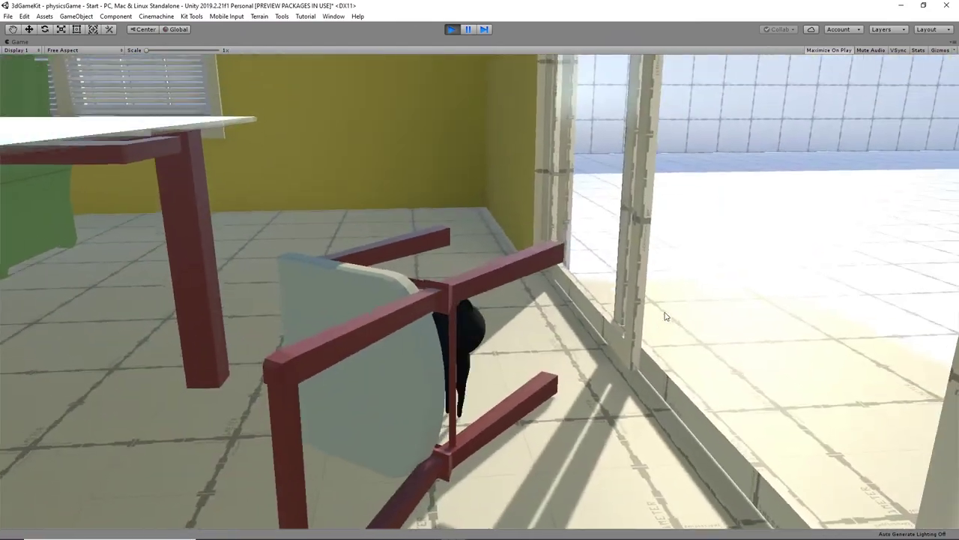
key("w")
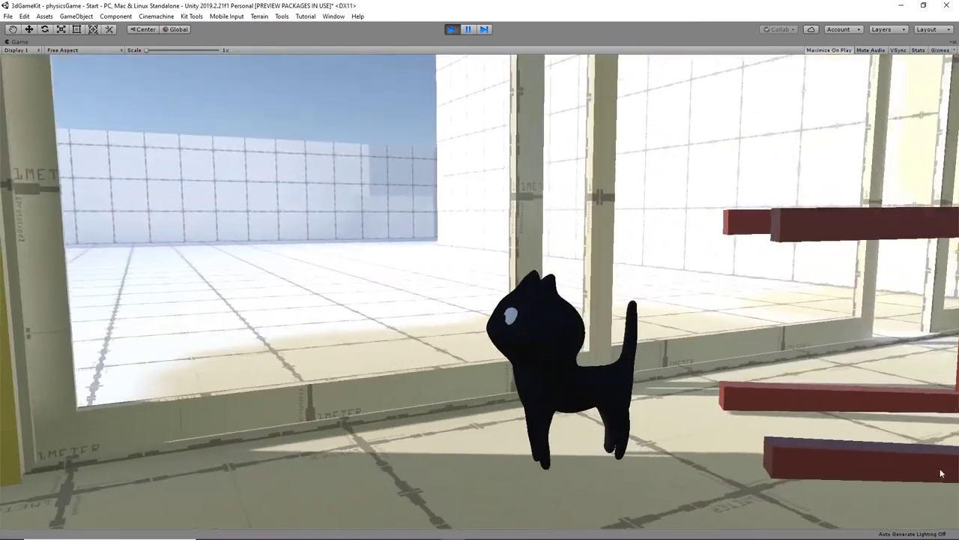
- Push the toppled chair around the floor with the cat from several sides, ending the play test
key("d")
key("w")
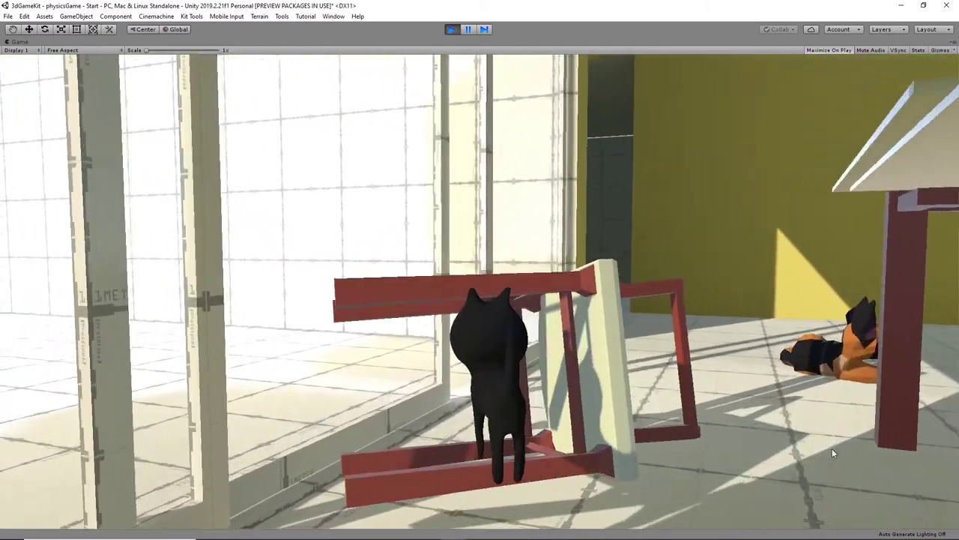
key("a")
key("d")
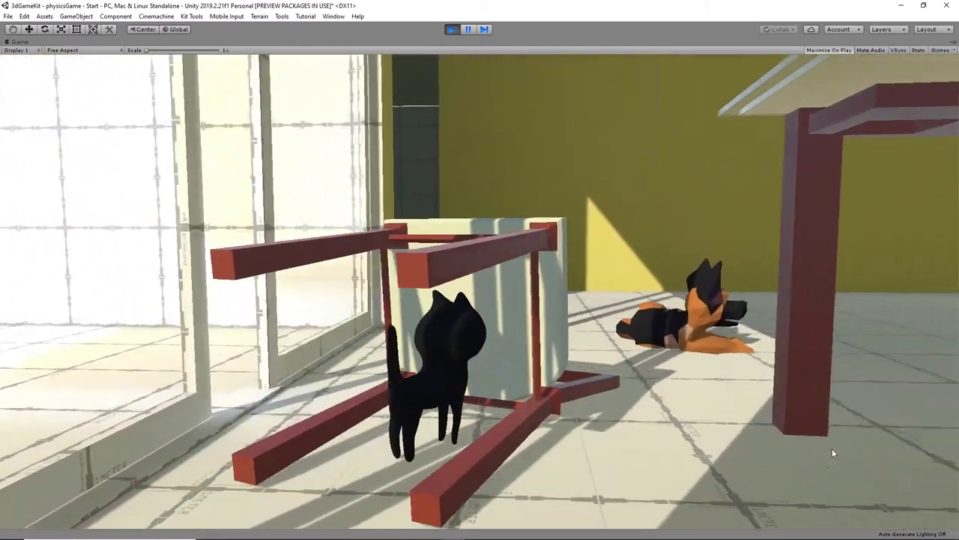
key("w")
key("a")
key("d")
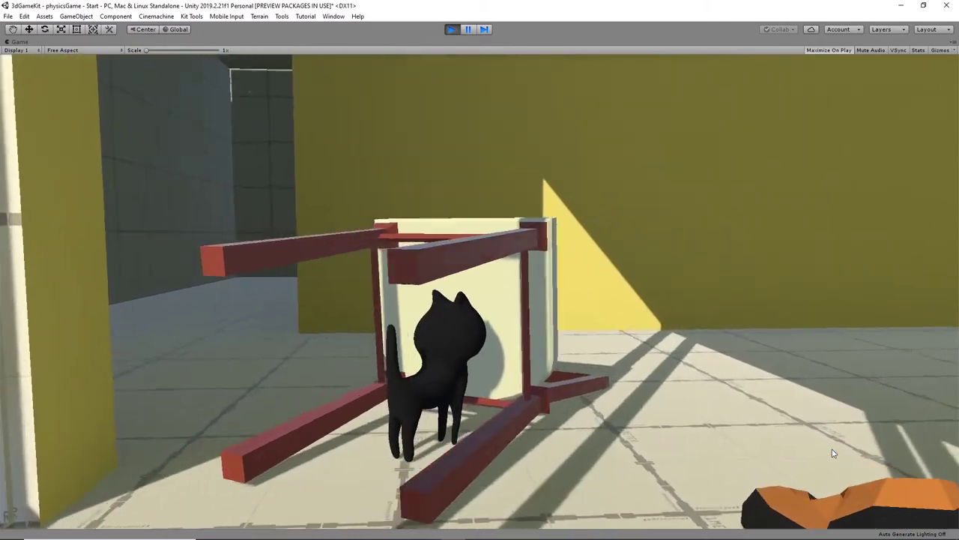
key("a")
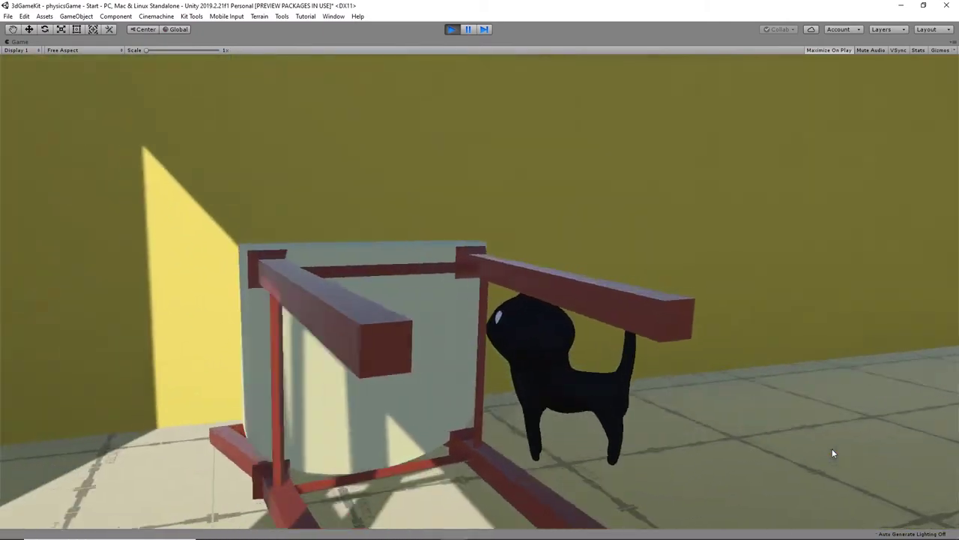
key("s")
key("w")
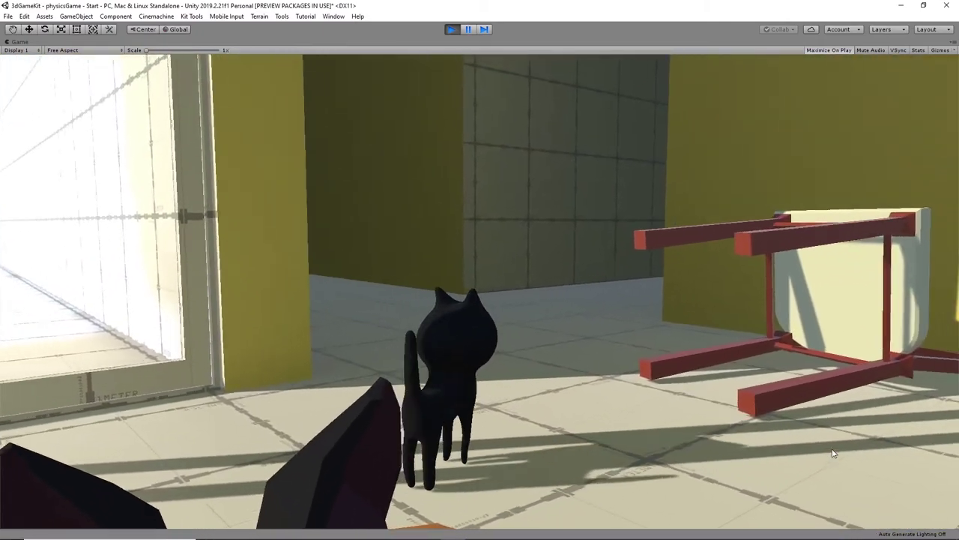
key("d")
key("d")
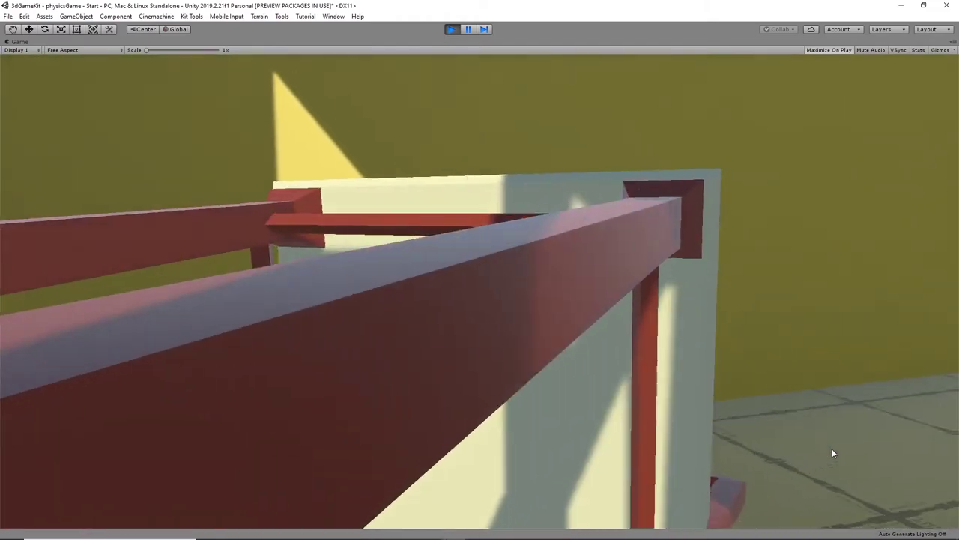
key("w")
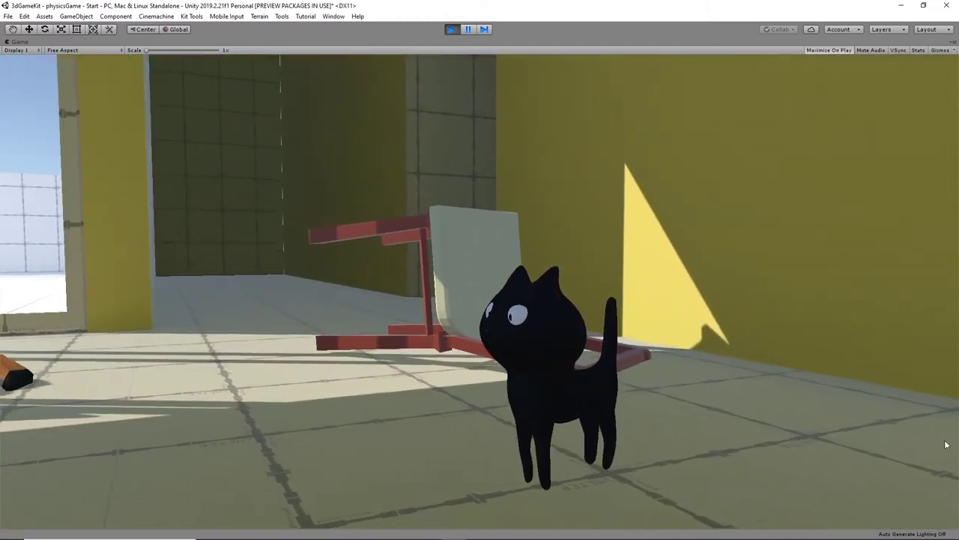
left_click(450, 30)
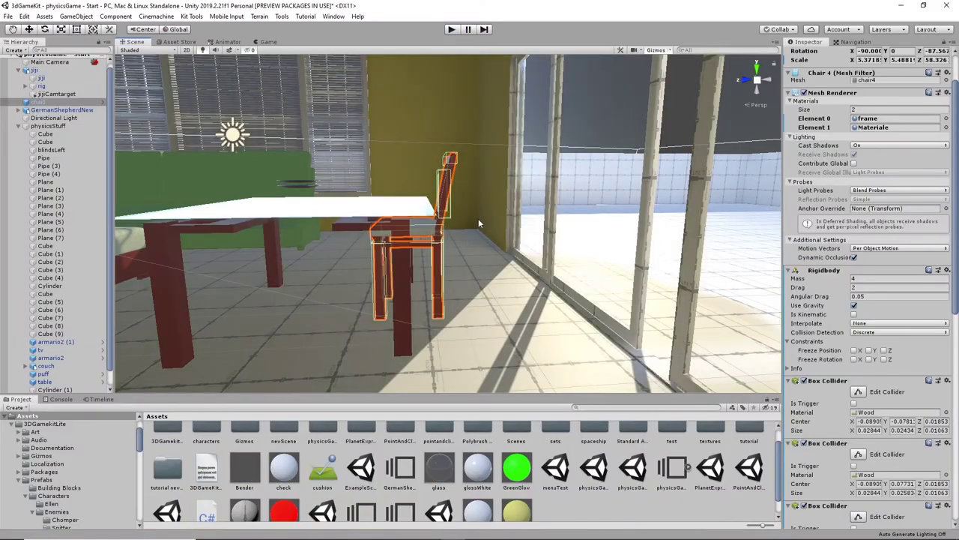
- Save the scene with the finished physics chair
left_click_drag(480, 223, 594, 198, "alt")
left_click(9, 16)
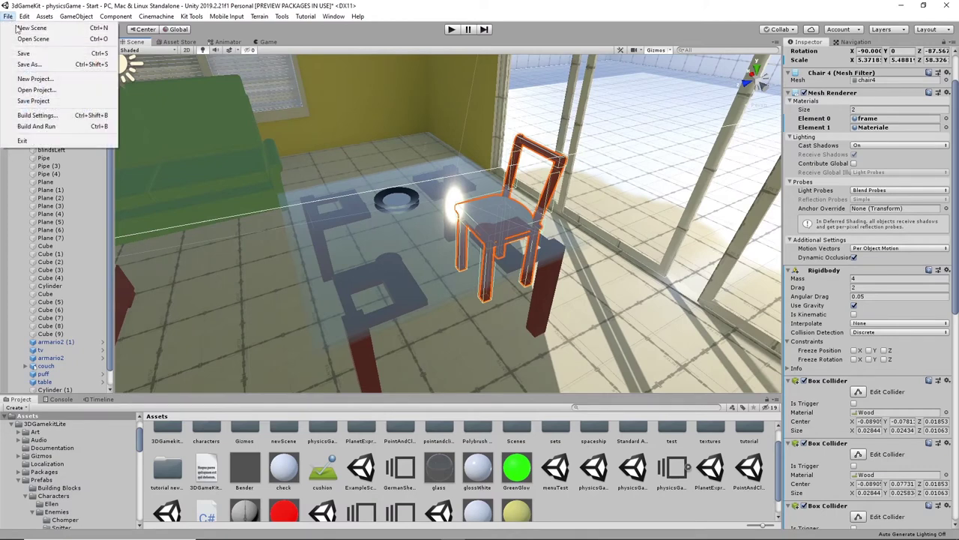
left_click(35, 66)
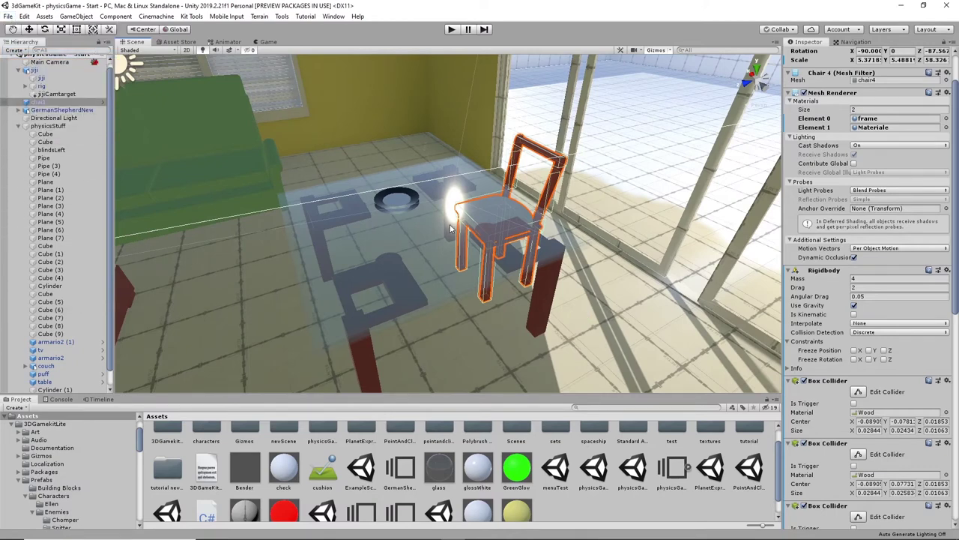
- Duplicate the chair, rotate the copy to about 92.43 on Z, and place it facing the original across the table
key("w")
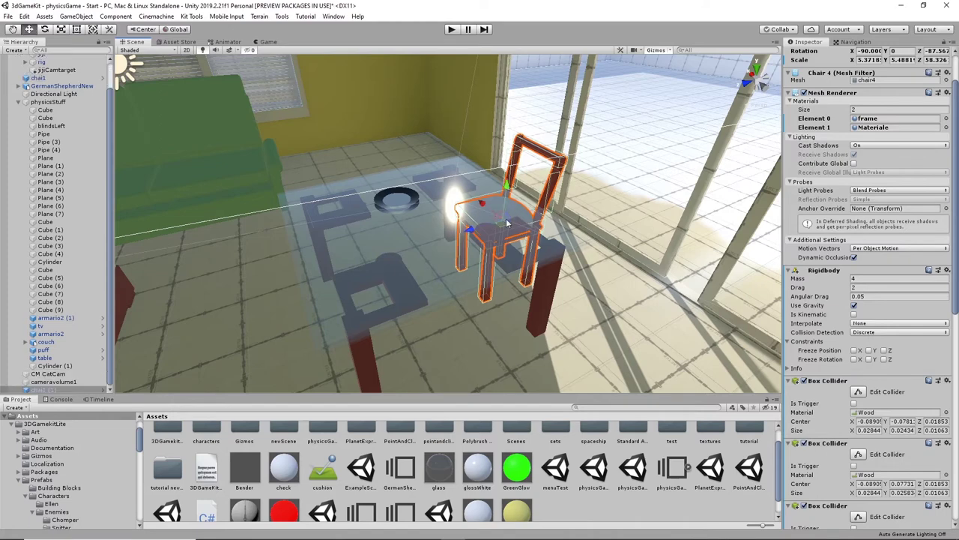
left_click_drag(472, 230, 321, 273)
key("e")
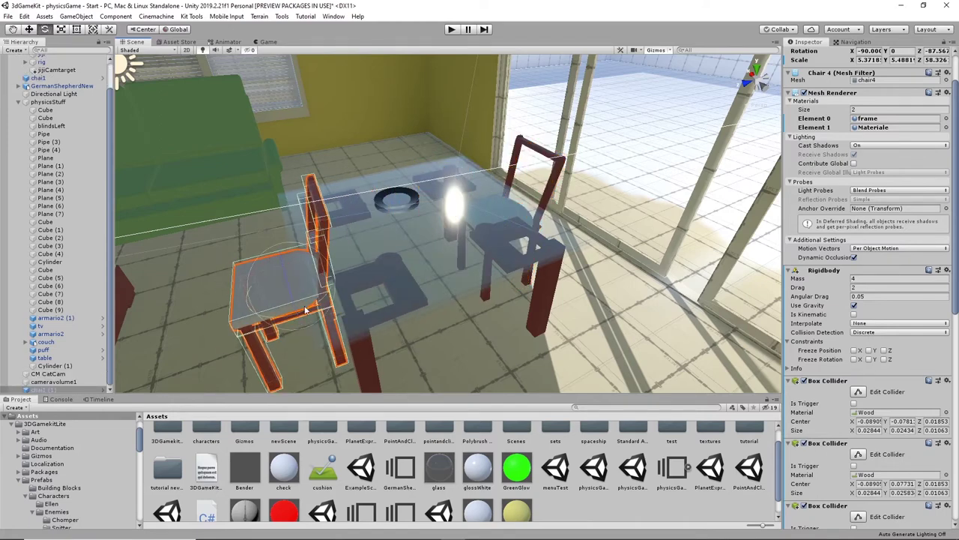
left_click_drag(315, 308, 19, 286)
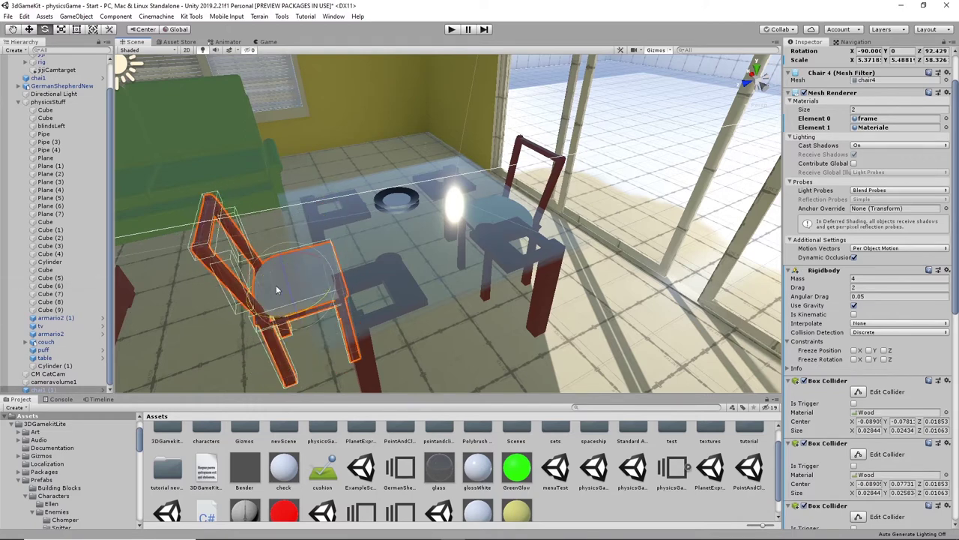
key("w")
left_click_drag(242, 307, 525, 222)
- Duplicate the second chair, rotate the copy to about 182.42 on Z, and tuck it under the table's couch side
key("ctrl+d")
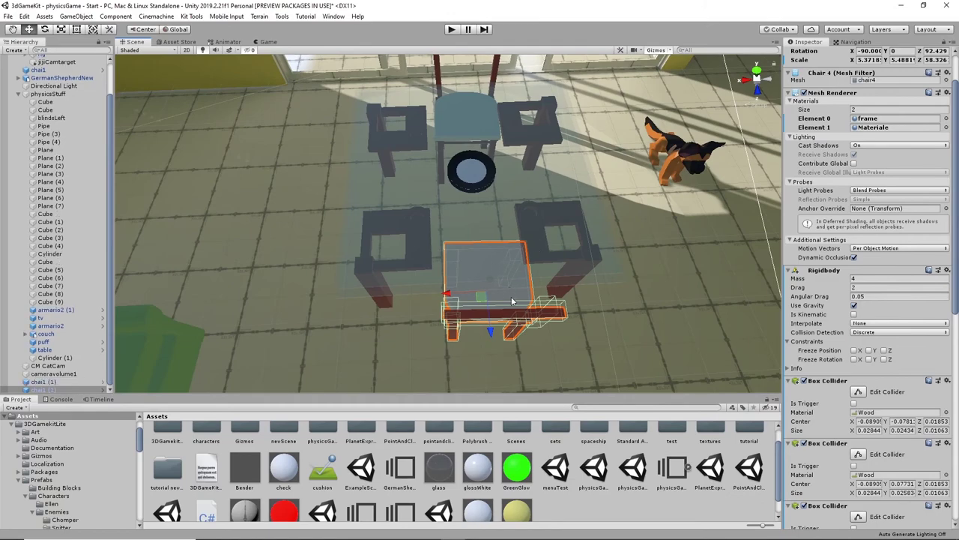
left_click_drag(464, 293, 286, 298)
left_click_drag(315, 283, 594, 245, "alt")
key("e")
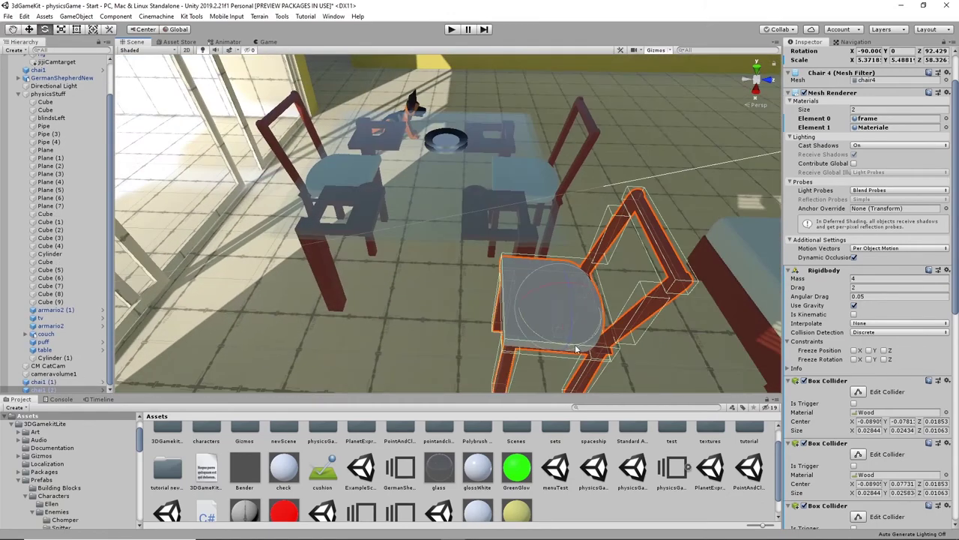
left_click_drag(581, 341, 473, 346)
key("w")
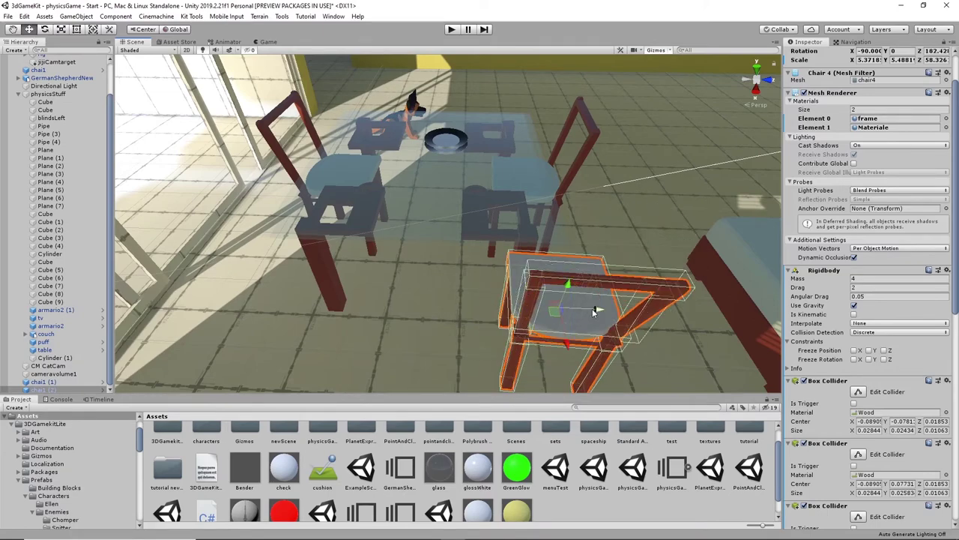
left_click_drag(589, 316, 313, 315)
left_click_drag(363, 260, 362, 245)
left_click_drag(324, 207, 334, 212)
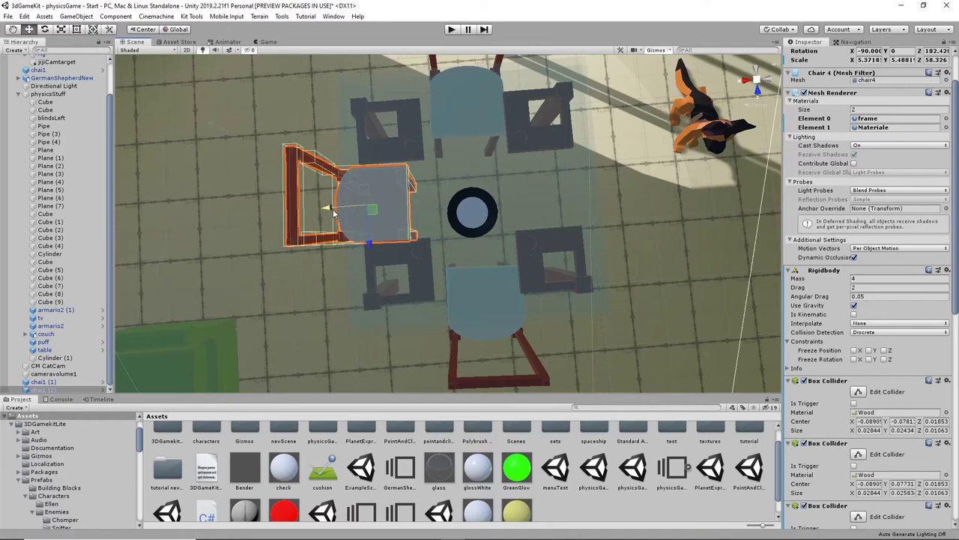
- Duplicate the third chair to the table side nearest the dog and rotate it to about 362.42 on Z, facing the table
key("ctrl+d")
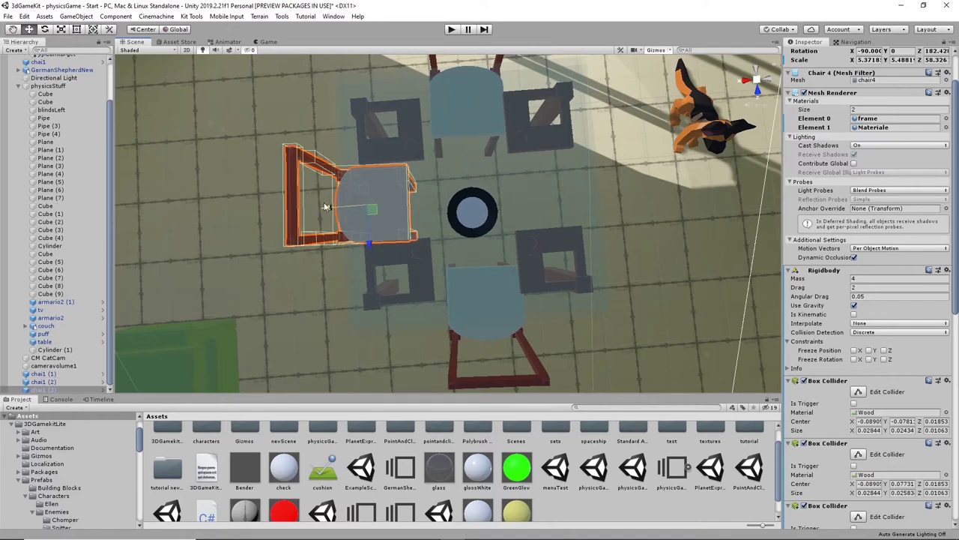
left_click_drag(329, 211, 565, 194)
middle_click_drag(626, 213, 496, 237)
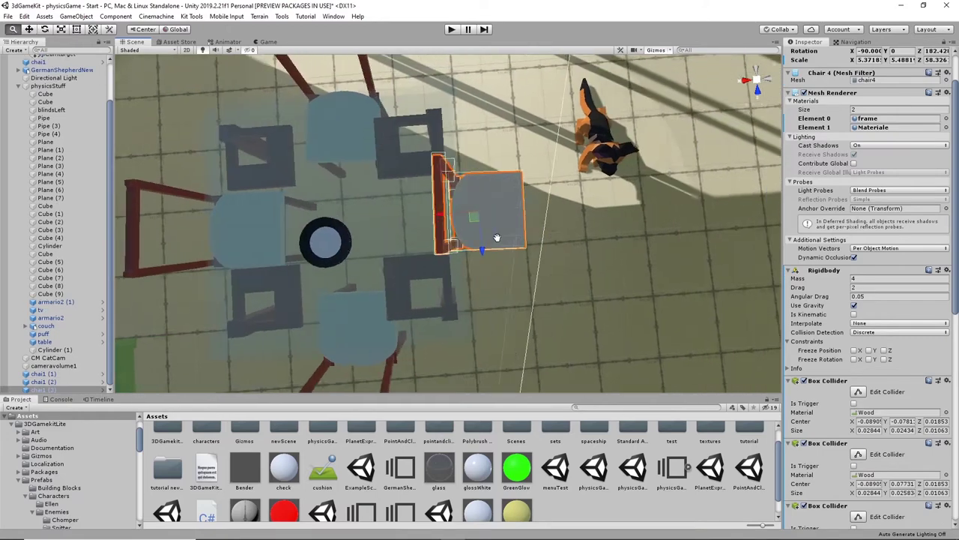
left_click_drag(490, 234, 436, 216, "alt")
key("e")
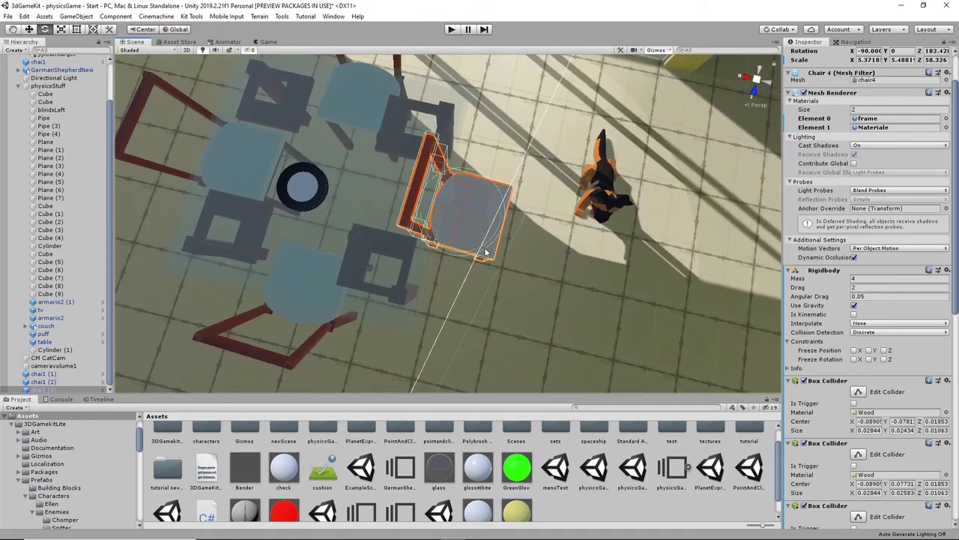
left_click_drag(487, 245, 136, 193)
key("w")
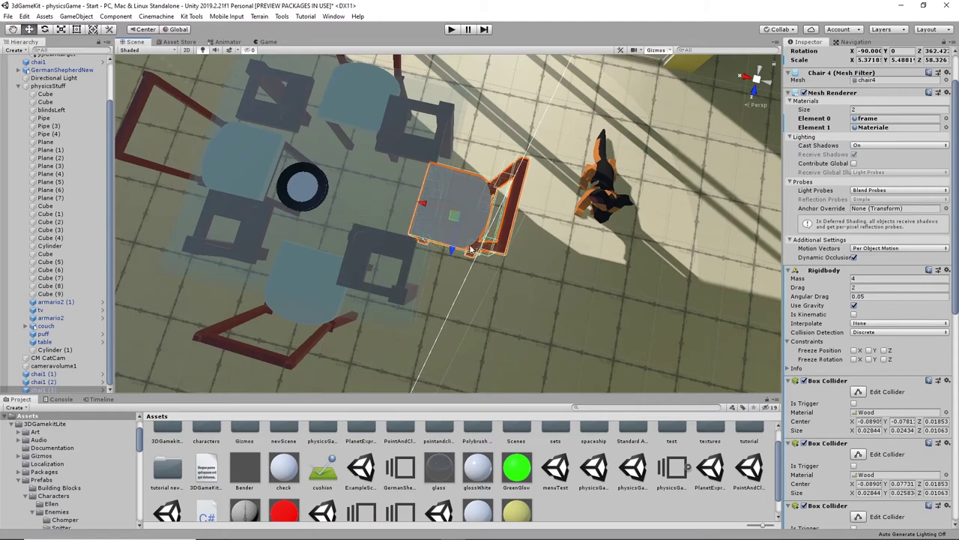
left_click_drag(435, 208, 422, 206)
- Examine the furnished room and the four chairs around the dining table from several angles
left_click_drag(484, 217, 524, 215, "alt")
scroll(523, 202, "down", 5)
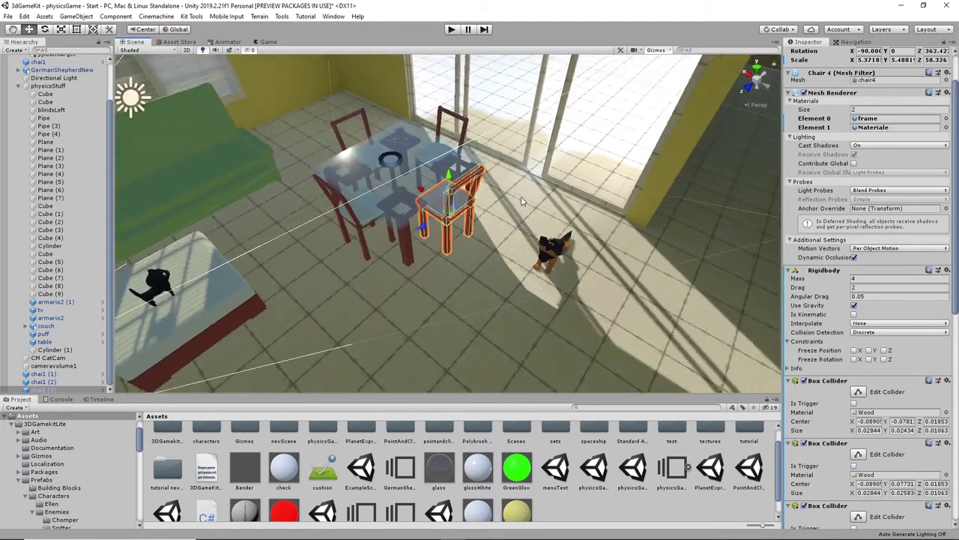
left_click_drag(382, 248, 339, 175, "alt")
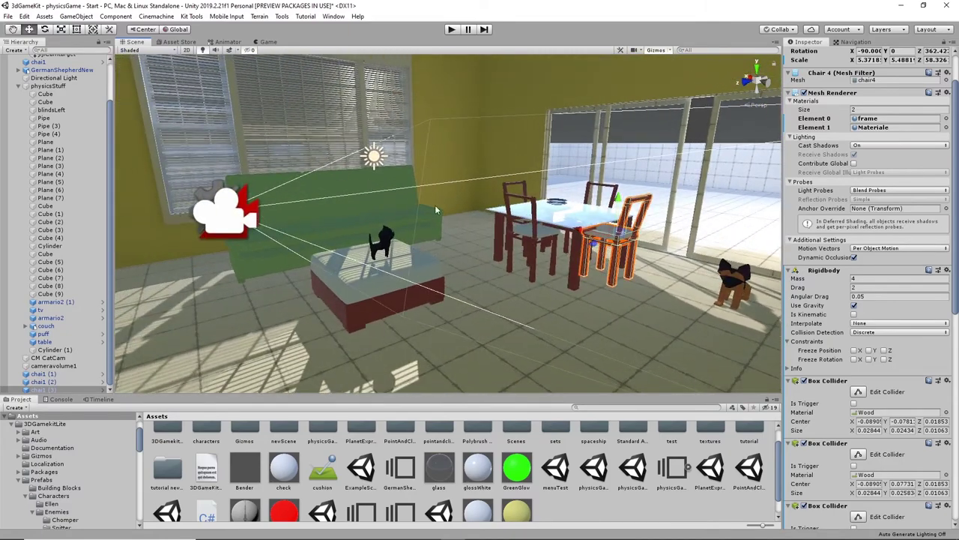
left_click_drag(527, 261, 669, 241, "alt")
left_click_drag(367, 262, 446, 261, "alt")
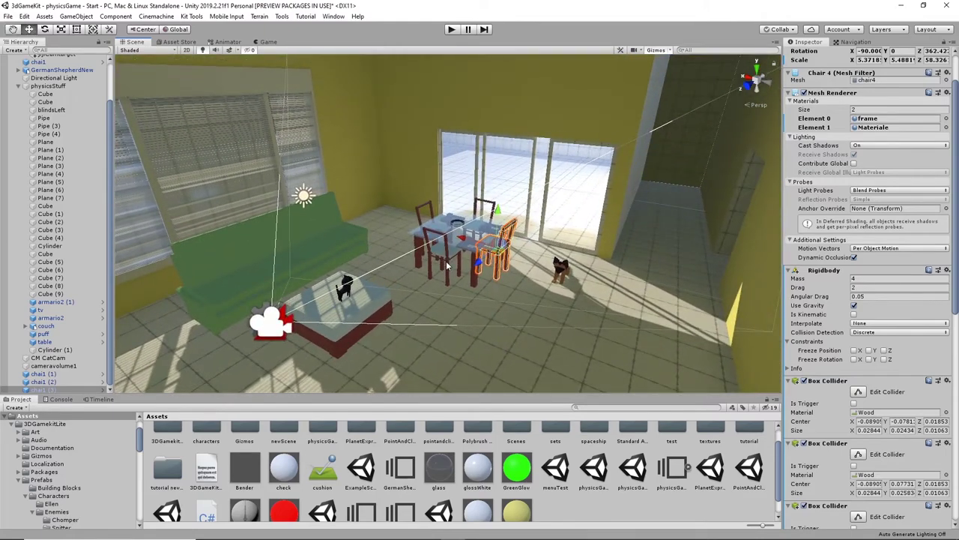
left_click_drag(447, 264, 485, 255, "alt")
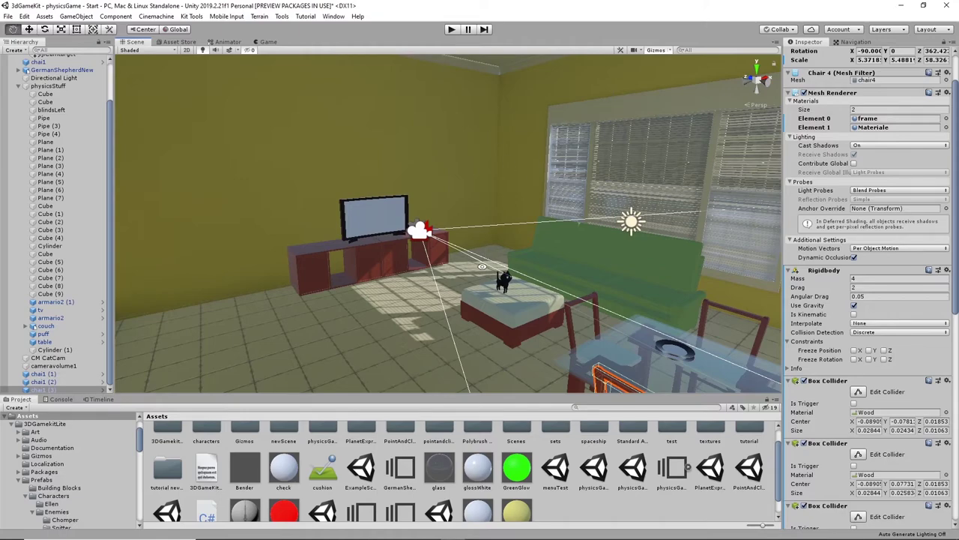
left_click_drag(541, 152, 427, 264, "alt")
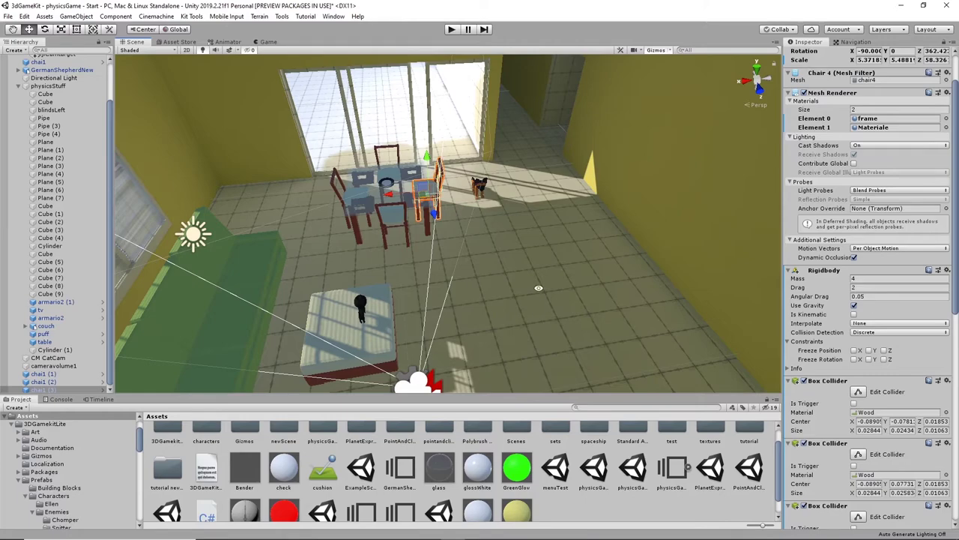
mouse_move(538, 287)
left_mouse_down("alt")
mouse_move(471, 299)
mouse_move(529, 272)
left_mouse_up("alt")
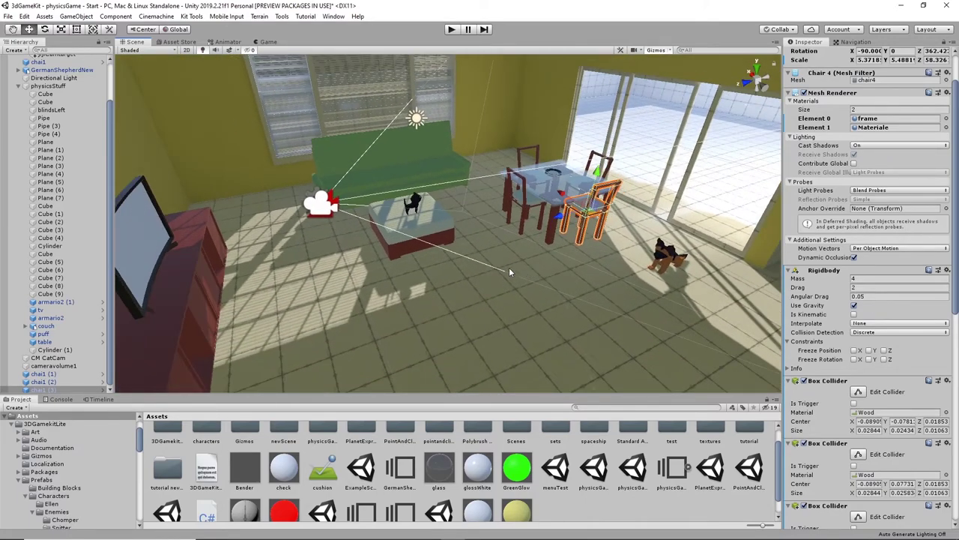
left_click_drag(440, 300, 451, 303, "alt")
middle_click_drag(474, 309, 402, 292)
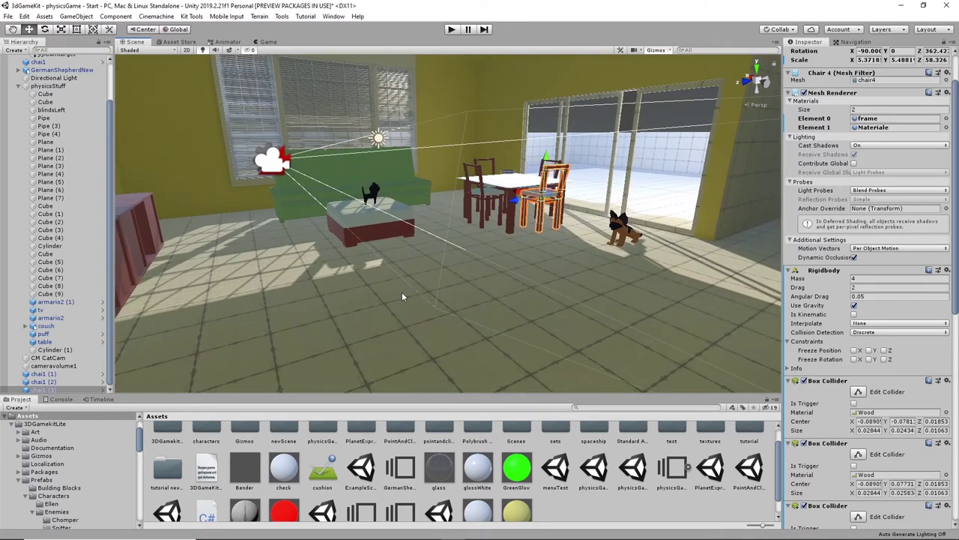
- Review the room mesh's renderer, lightmap, ProBuilder and Mesh Collider settings, then deselect it
left_click(401, 293)
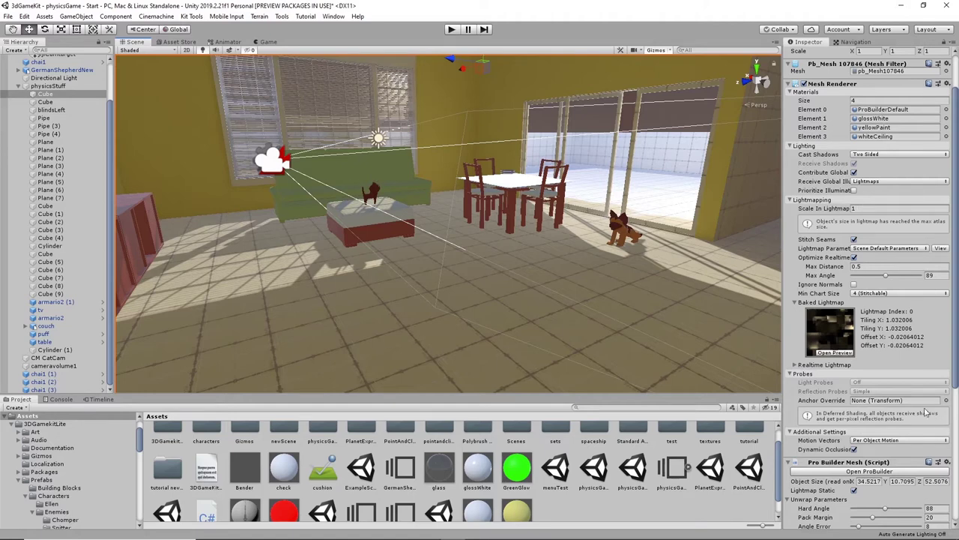
scroll(877, 434, "down", 5)
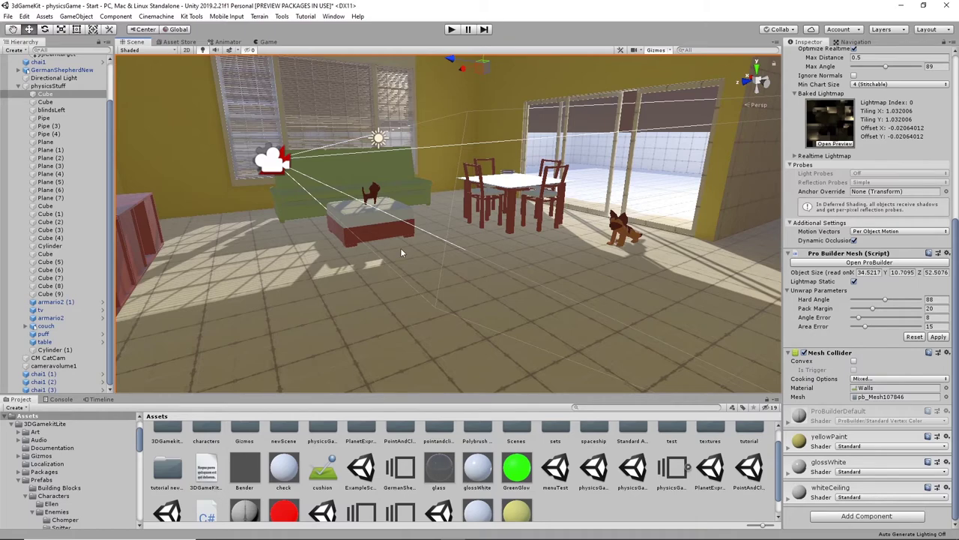
scroll(889, 292, "up", 5)
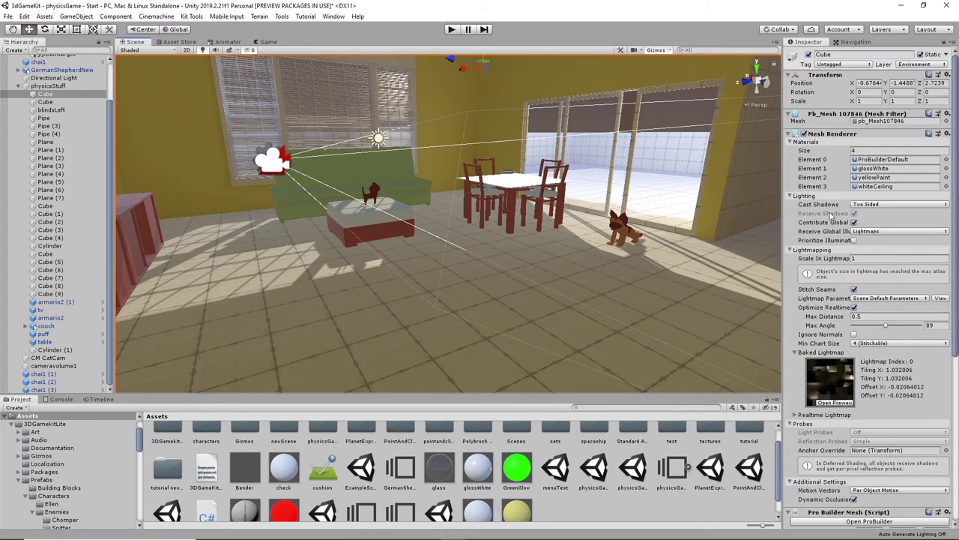
scroll(830, 337, "down", 5)
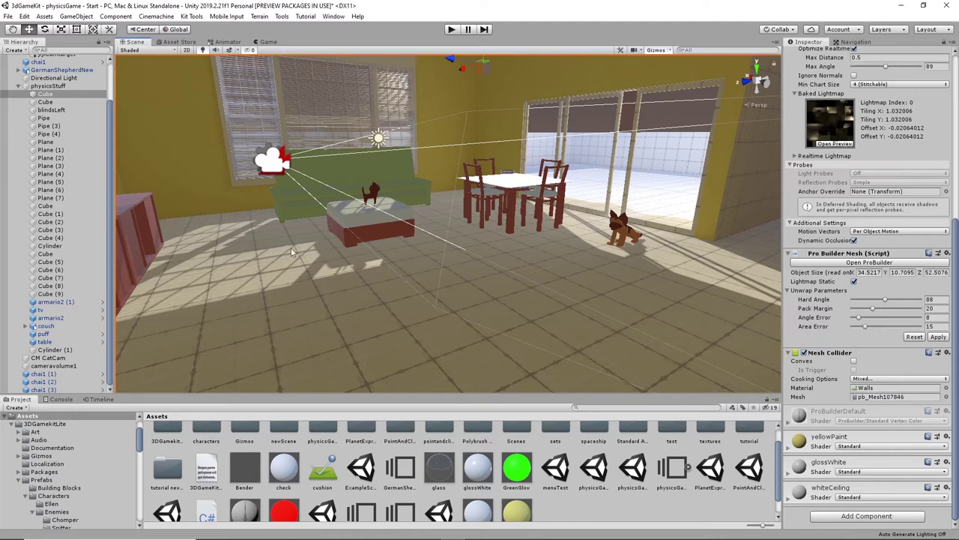
left_click(631, 122)
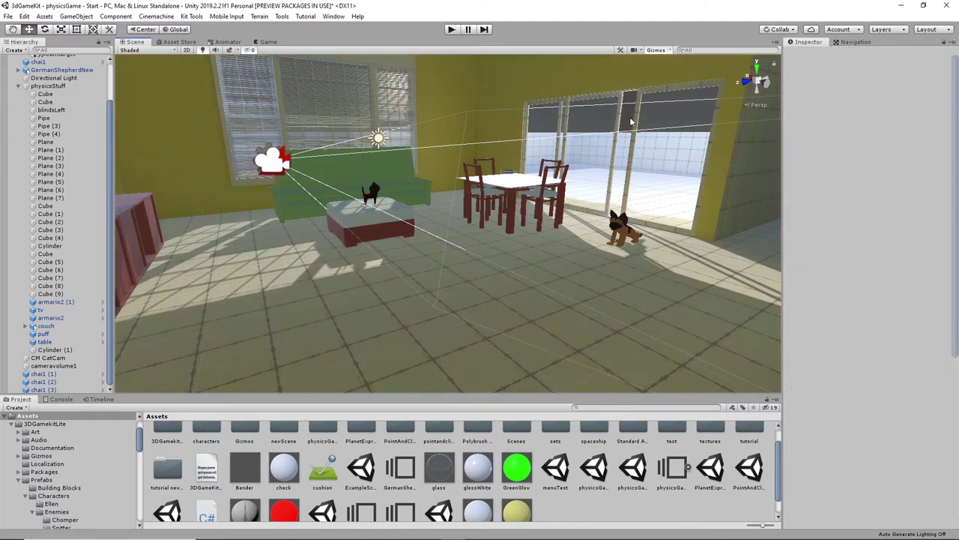
left_click(78, 17)
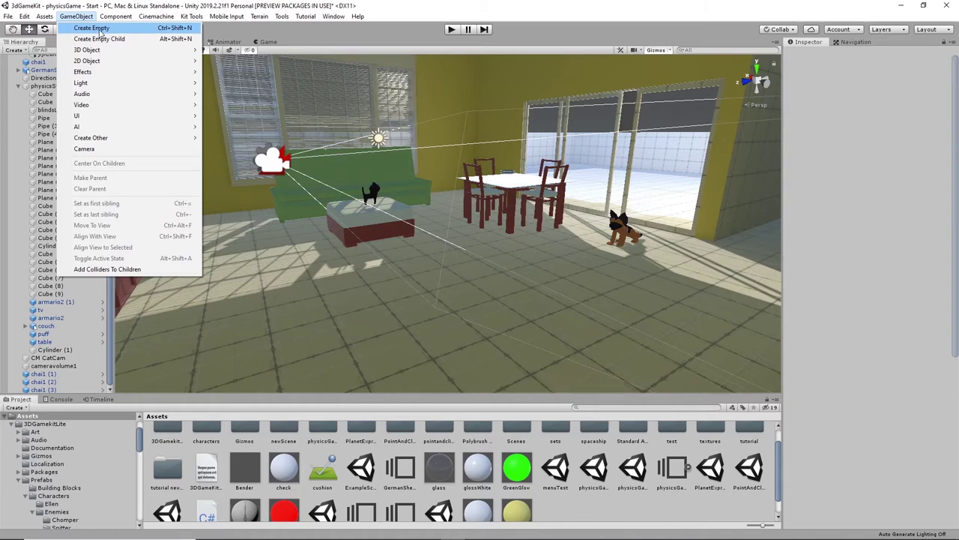
mouse_move(196, 51)
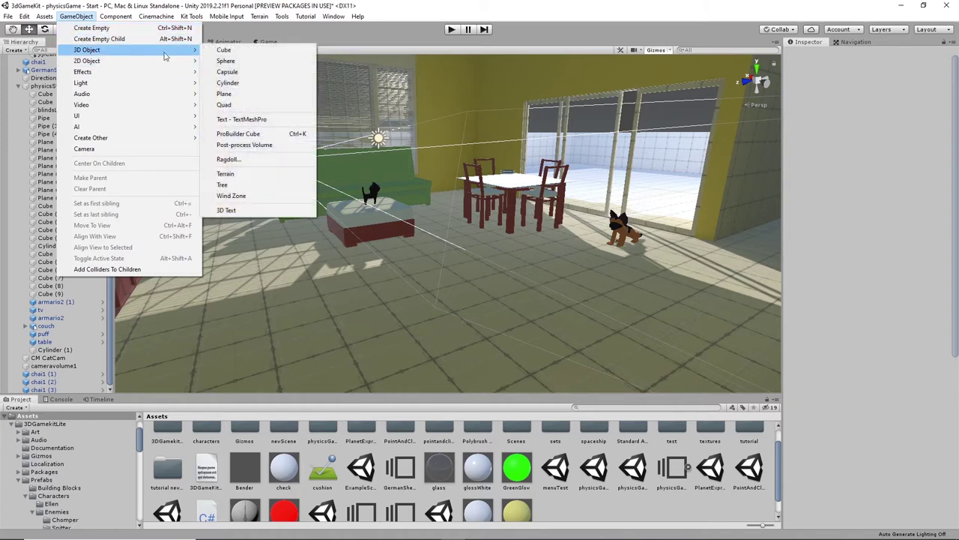
left_click(240, 94)
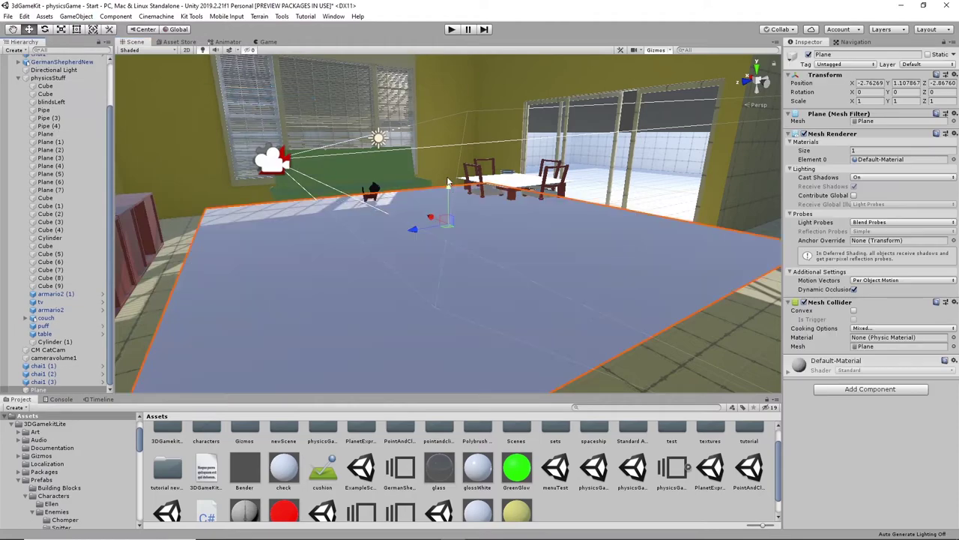
left_click_drag(449, 186, 450, 214)
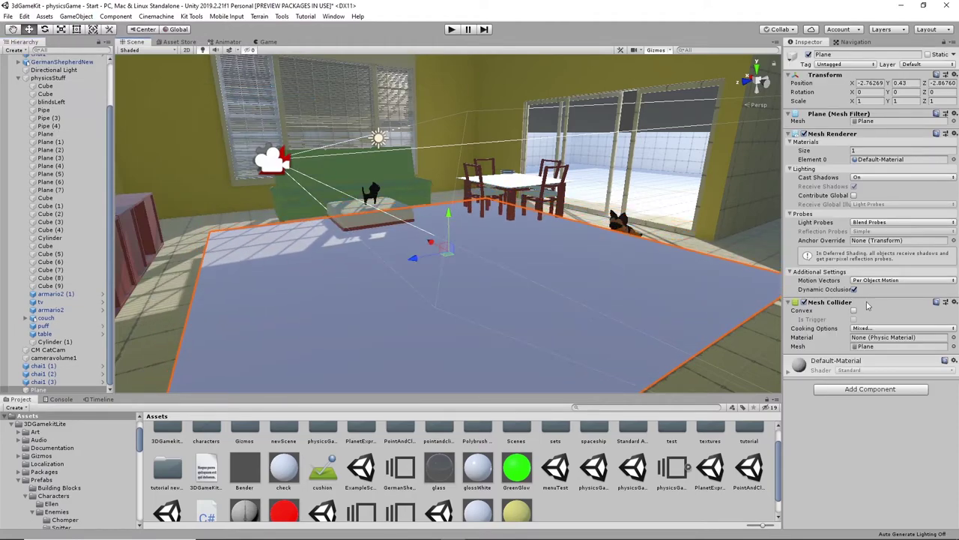
left_click_drag(536, 300, 562, 282, "alt")
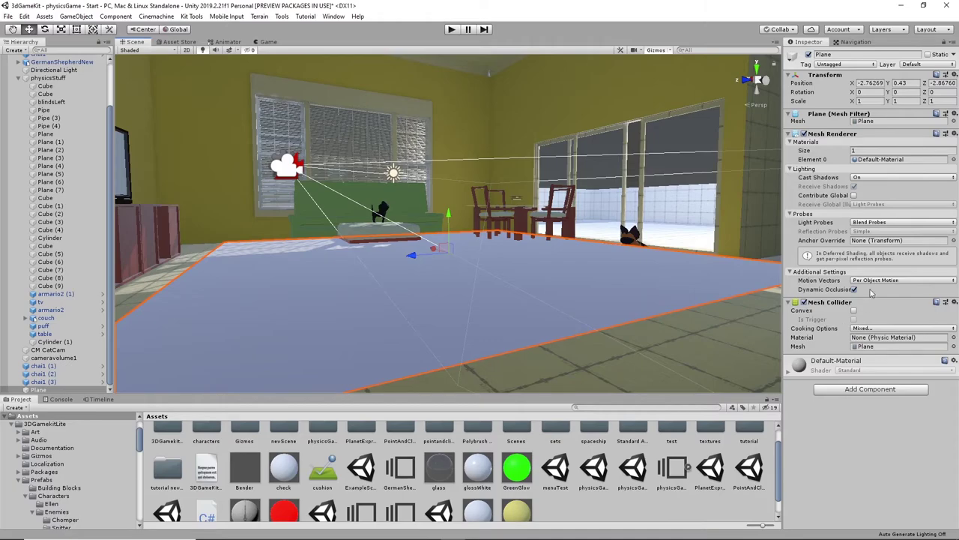
left_click(854, 311)
left_click_drag(715, 274, 649, 257, "alt")
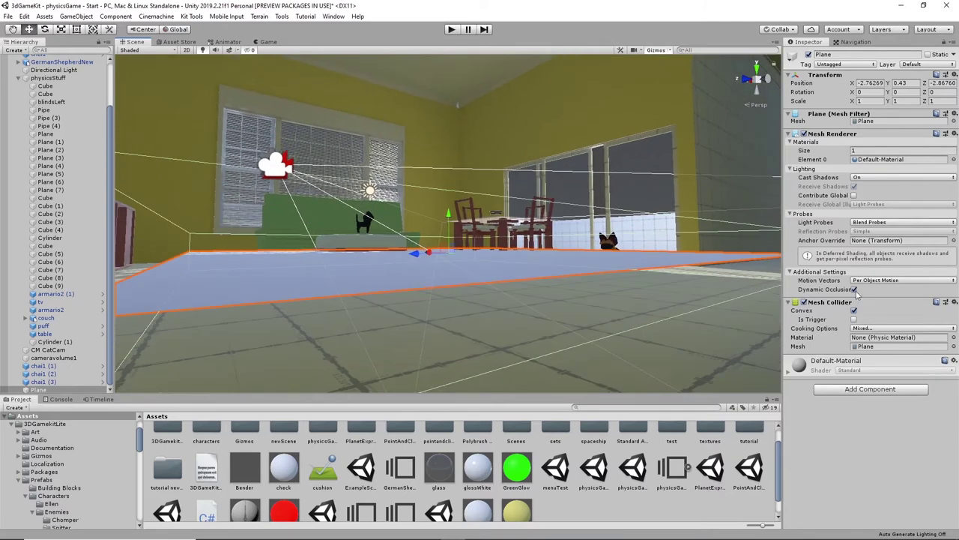
left_click(859, 327)
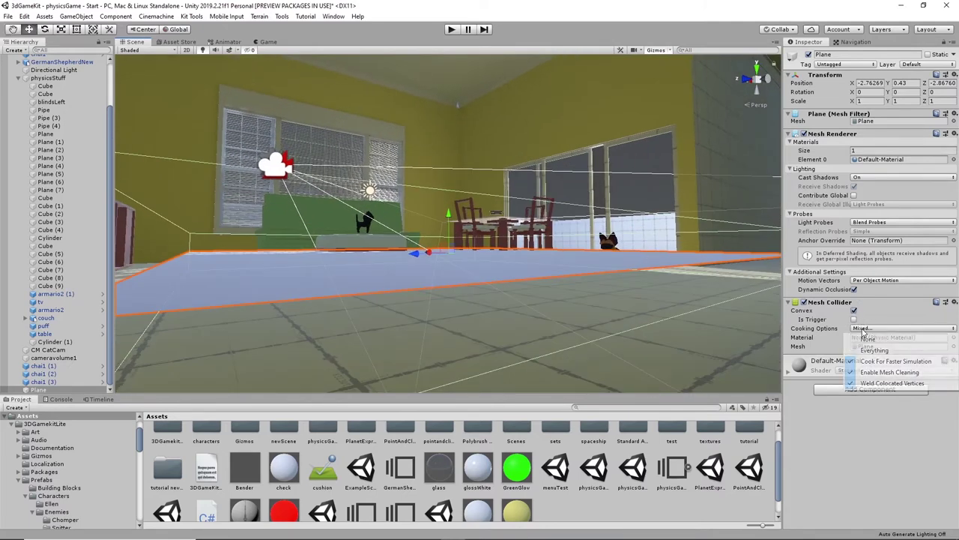
left_click(822, 330)
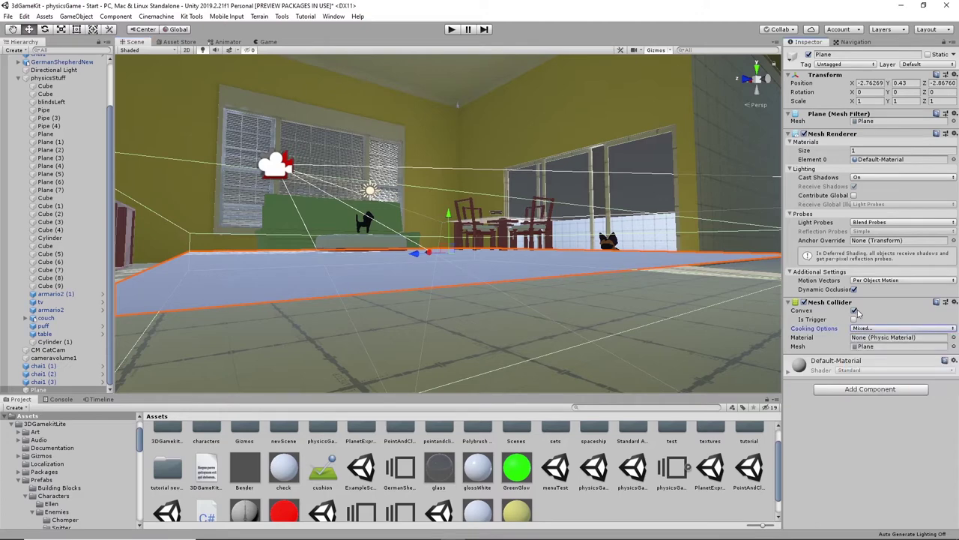
left_click(854, 311)
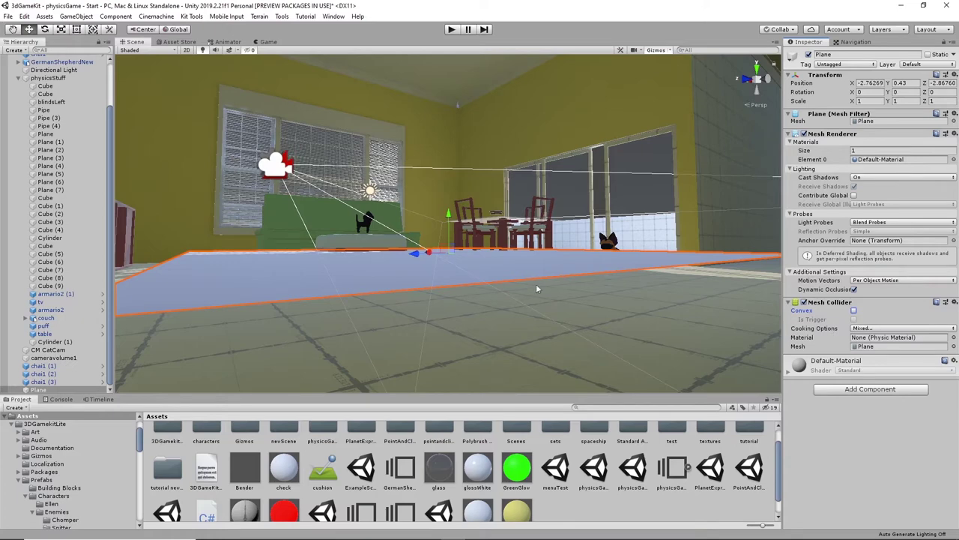
left_click_drag(536, 289, 512, 300, "alt")
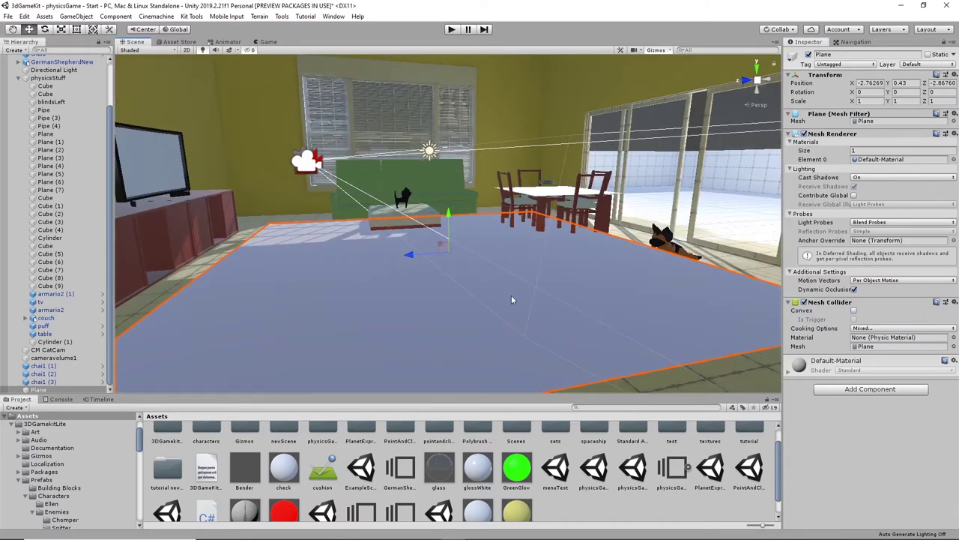
key("Delete")
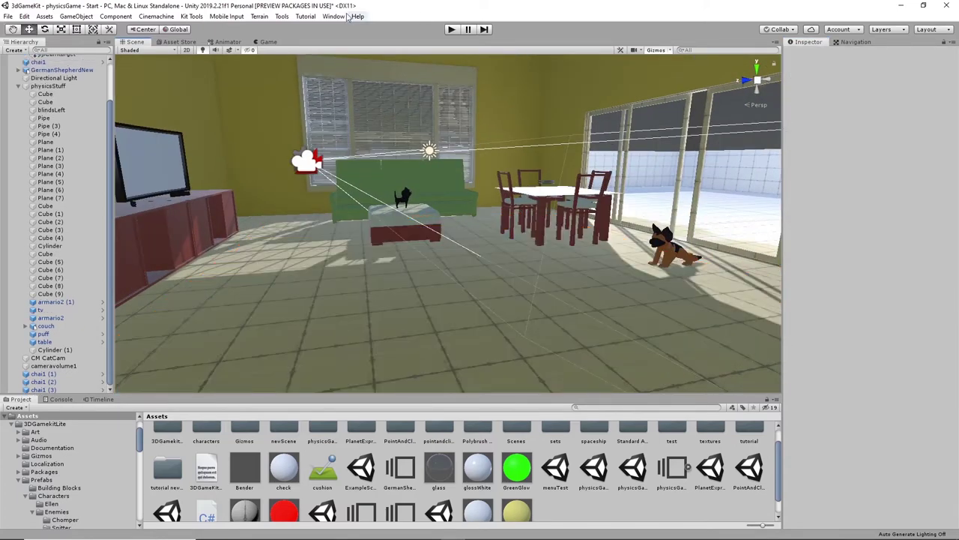
- Add a cube to the room and make its Box Collider a trigger
left_click(75, 16)
mouse_move(134, 52)
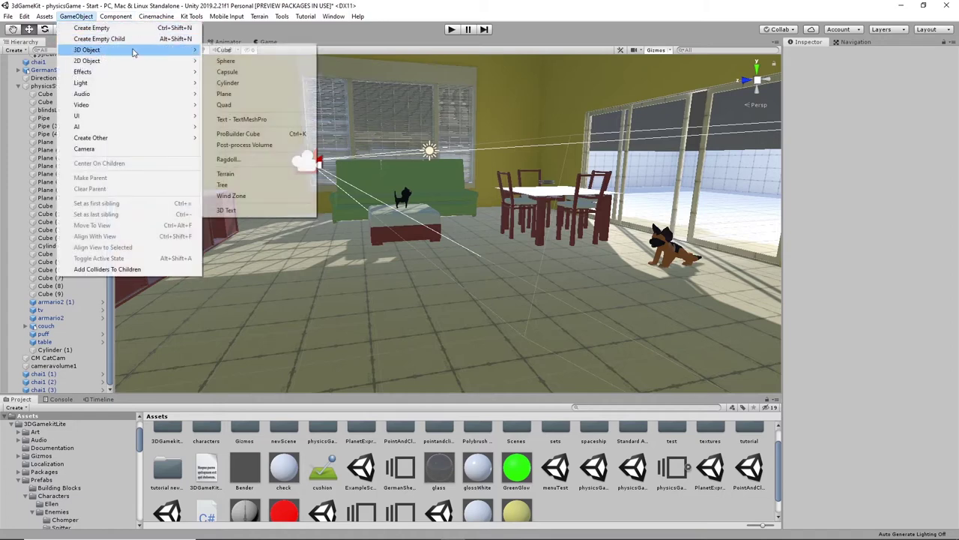
left_click(225, 50)
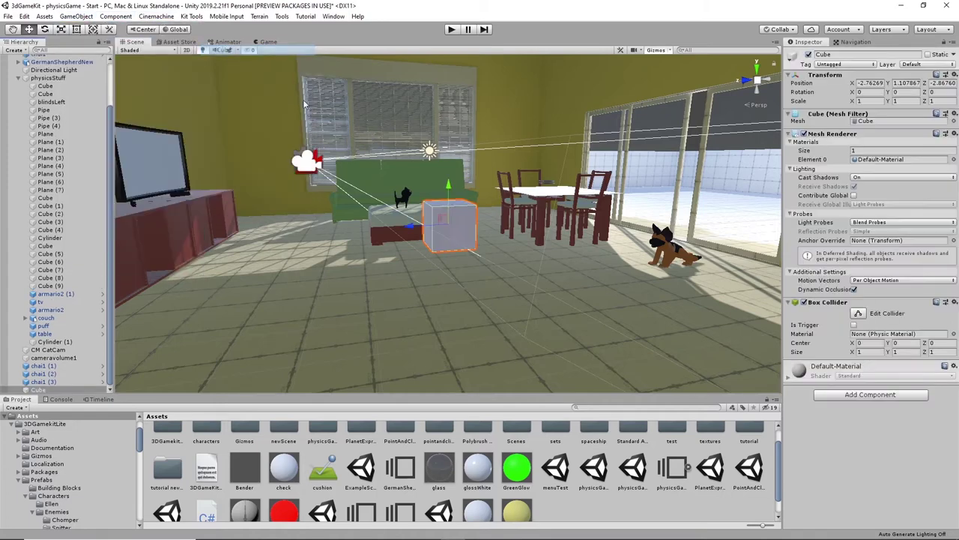
left_click(854, 325)
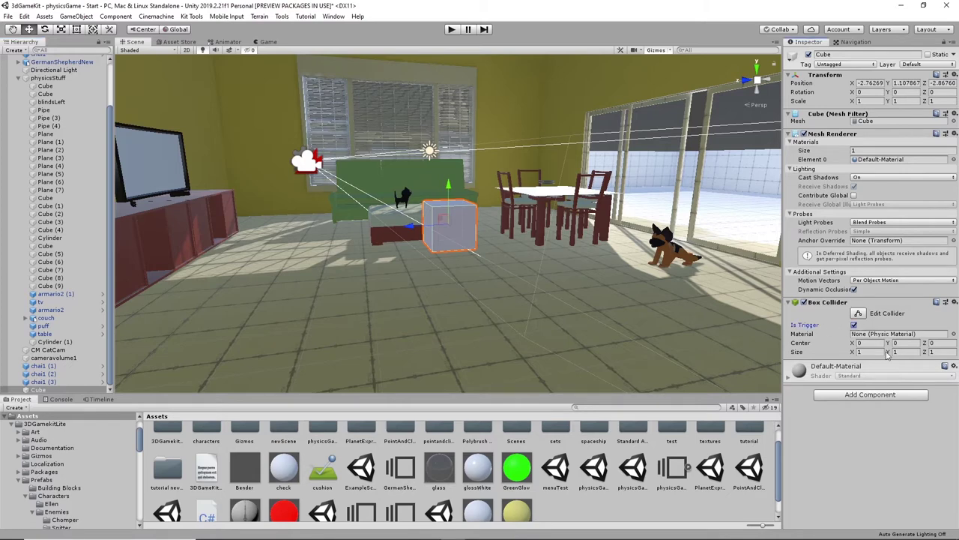
- Assign the cube to the Collider layer and rename it floorTrigger
left_click(916, 66)
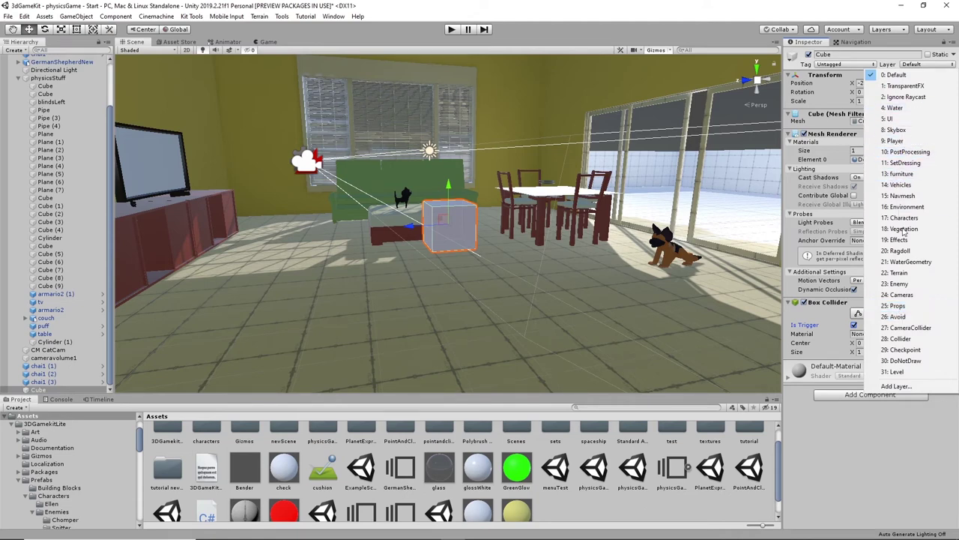
left_click(903, 338)
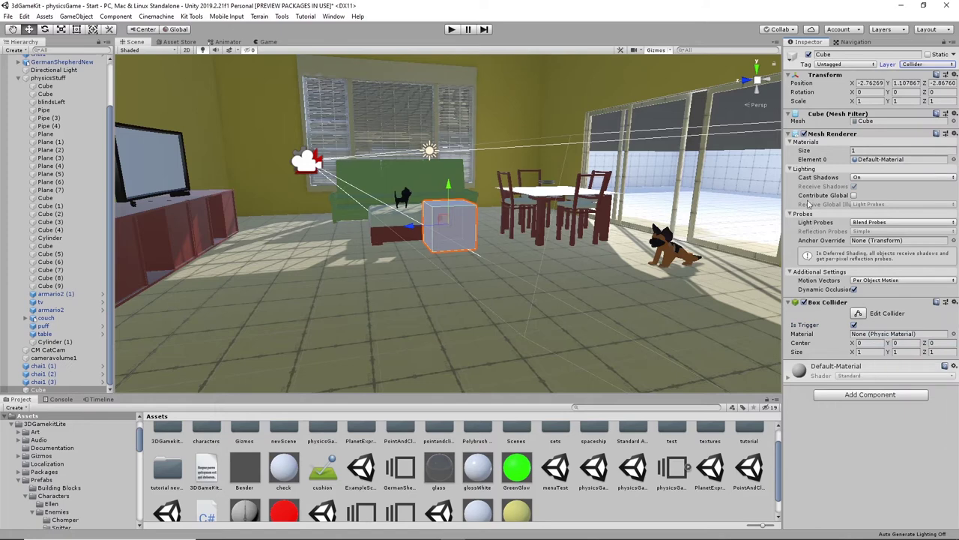
double_click(845, 55)
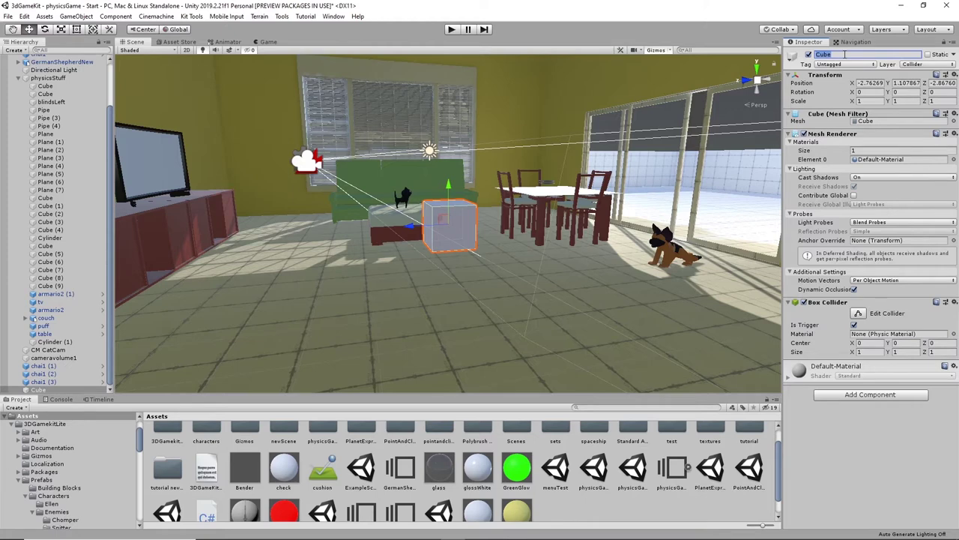
type("floorTrigger")
key("Return")
- Flatten floorTrigger to a Y scale of about 0.1 and stretch it across the room to about 13.92 on X and 11.36 on Z
key("r")
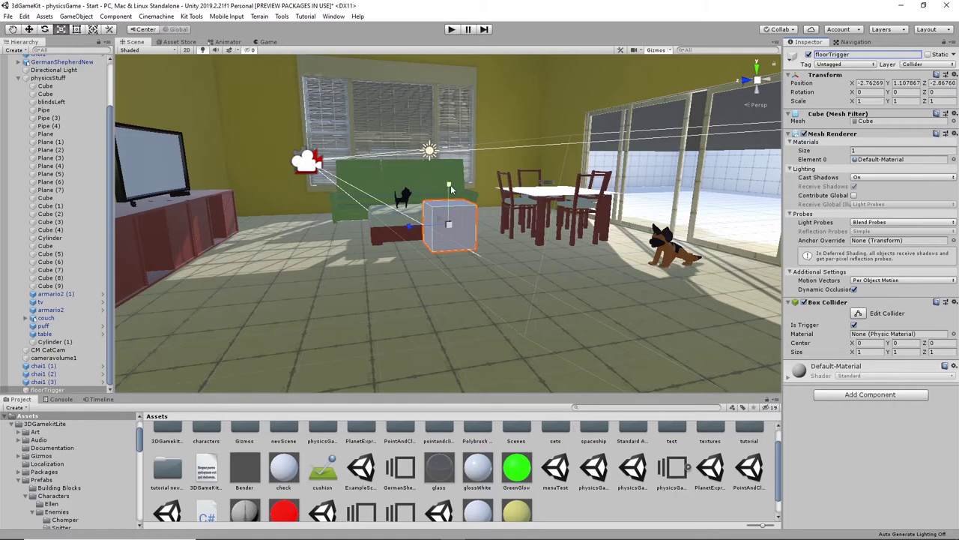
left_click_drag(453, 188, 495, 287)
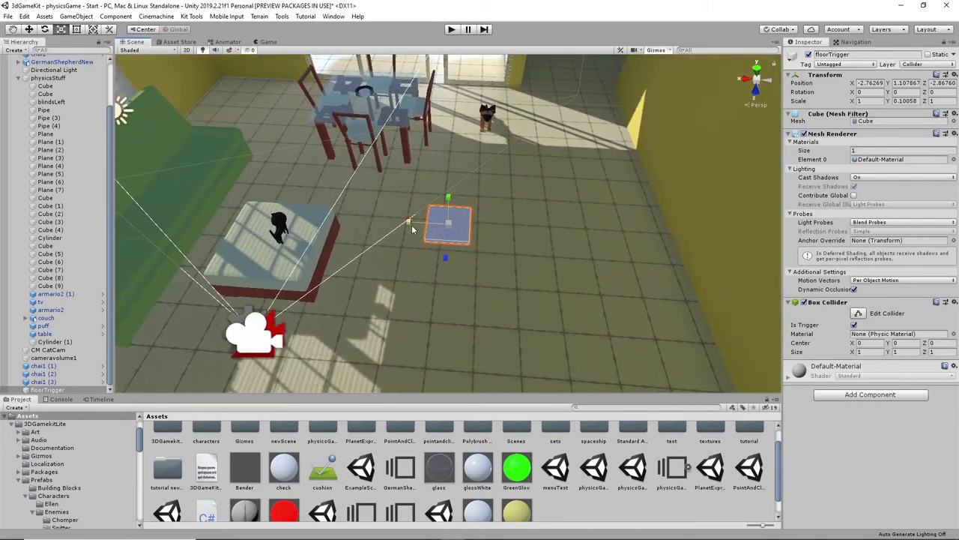
left_click_drag(410, 223, 308, 250)
left_click_drag(404, 295, 143, 274, "alt")
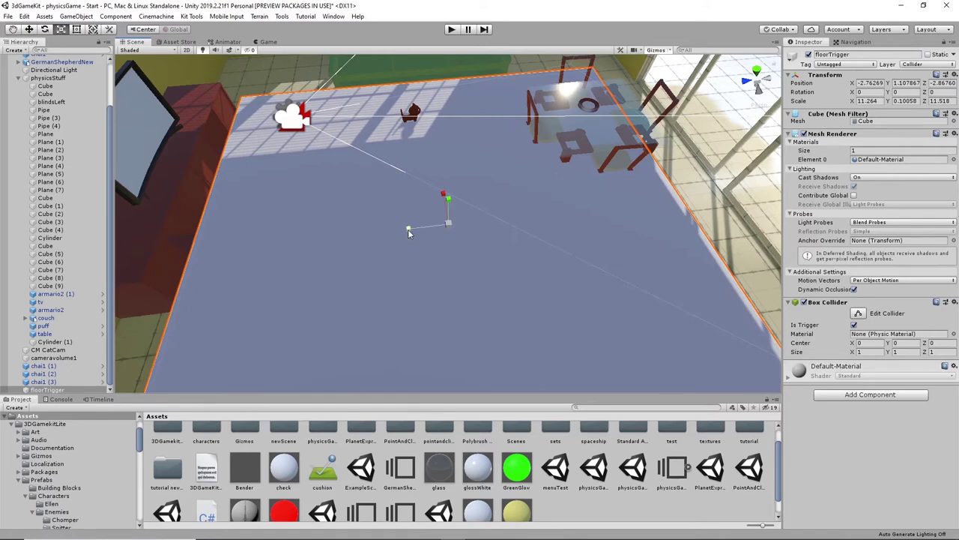
left_click_drag(409, 231, 649, 188)
middle_click_drag(481, 251, 619, 229, "alt")
left_click_drag(619, 229, 466, 223, "alt")
- Shift floorTrigger over the room's floor area to about X -1.14 and Z -4.83
key("w")
left_click_drag(629, 255, 370, 159, "alt")
left_click_drag(568, 252, 564, 315, "alt")
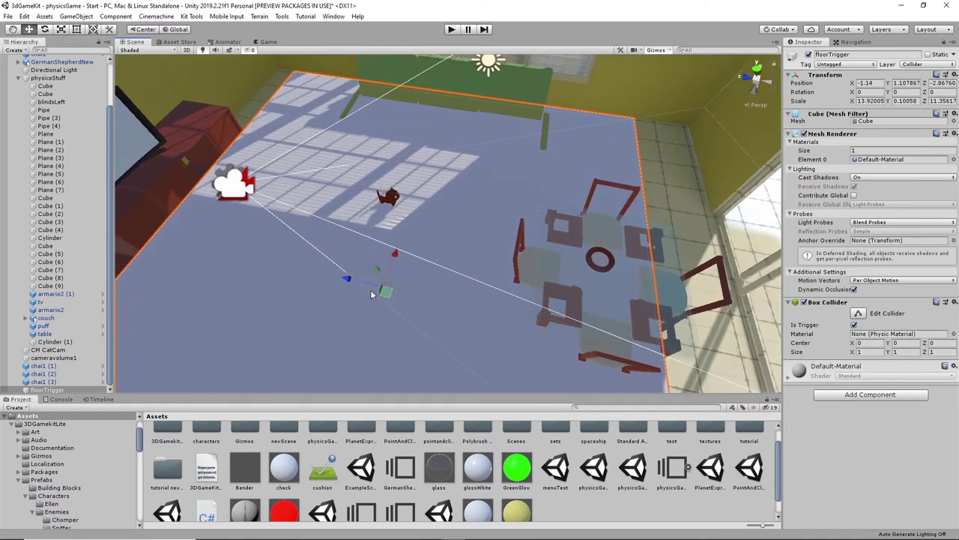
left_click_drag(379, 289, 457, 267)
- Enlarge floorTrigger to a scale of about 16.37 on X and 12.22 on Z so it reaches the room's edges
key("r")
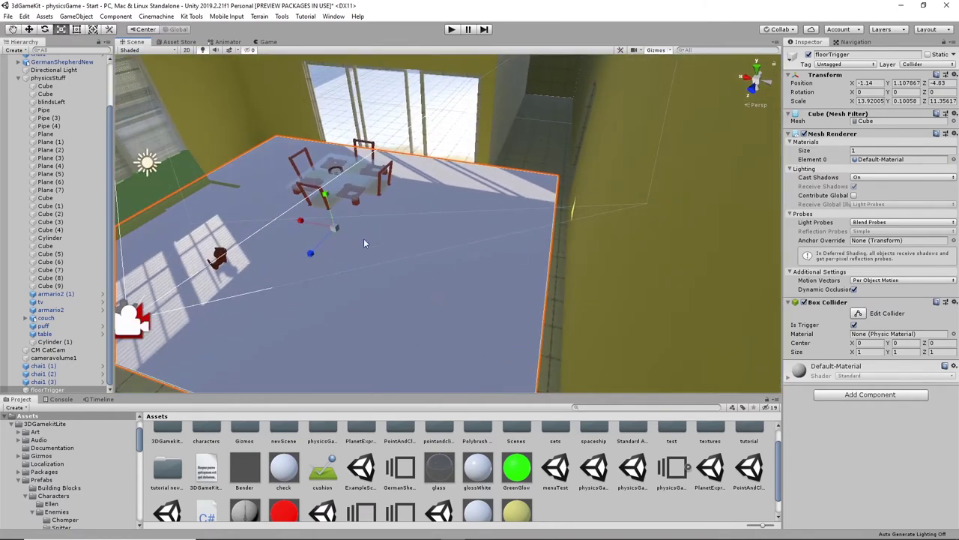
left_click_drag(307, 220, 293, 220)
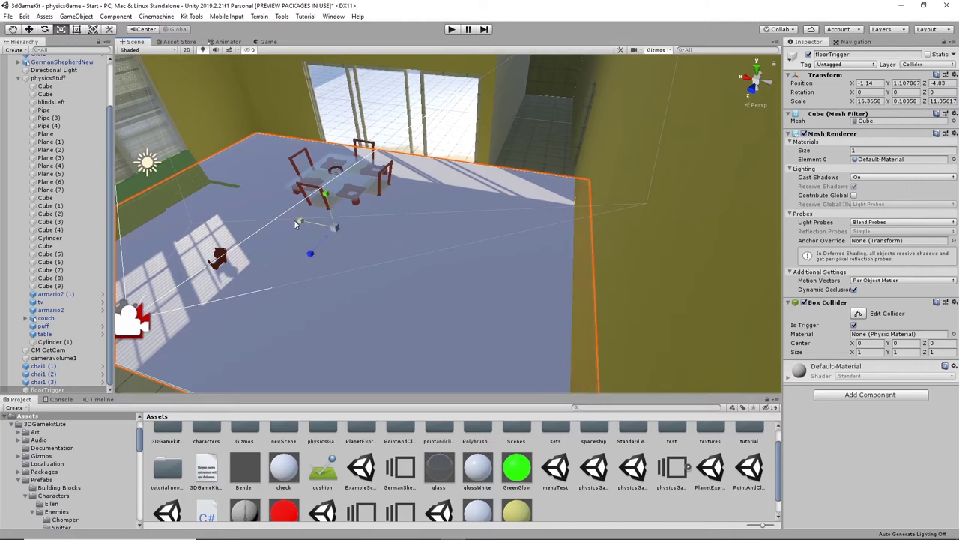
left_click_drag(353, 221, 426, 226, "alt")
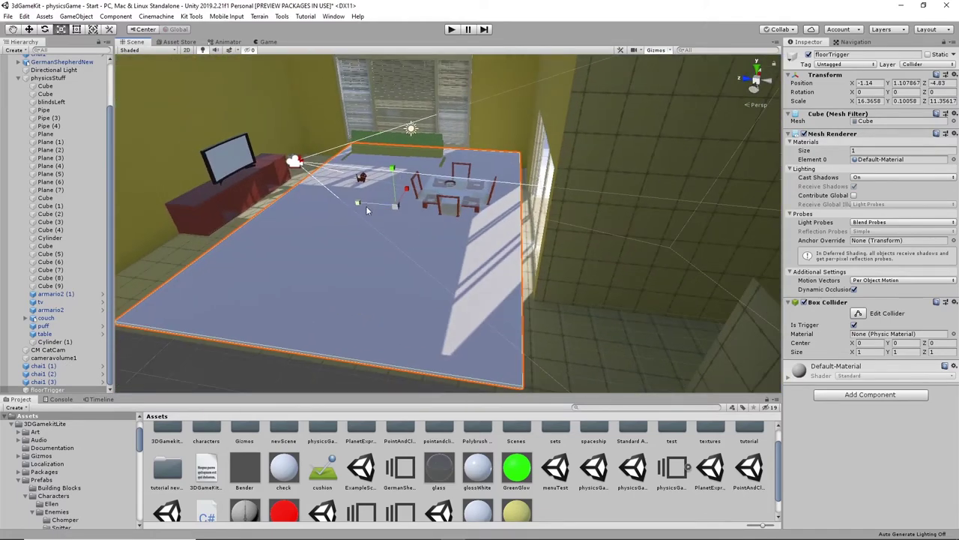
left_click_drag(360, 204, 357, 207)
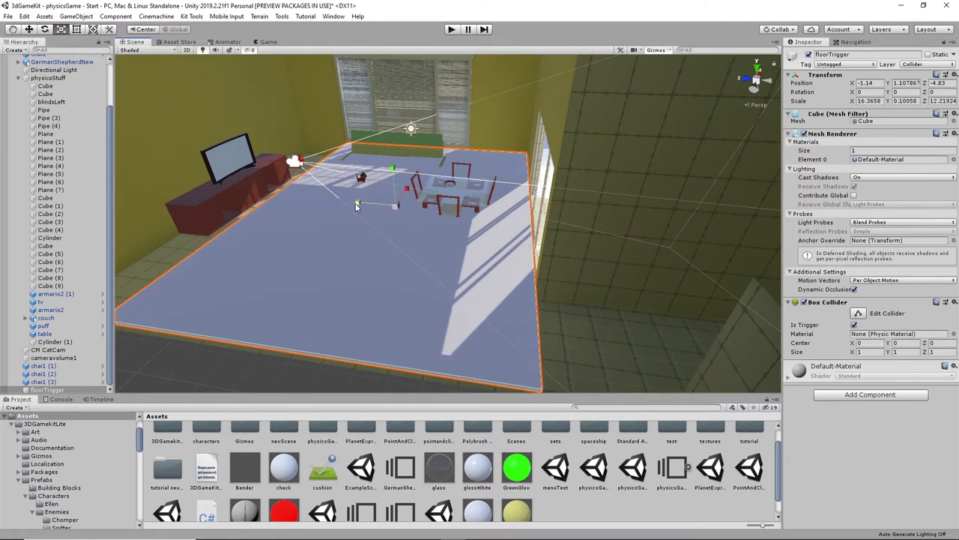
- Lower floorTrigger to floor level at about Y -0.05 and nudge it to about Z -4.96
key("w")
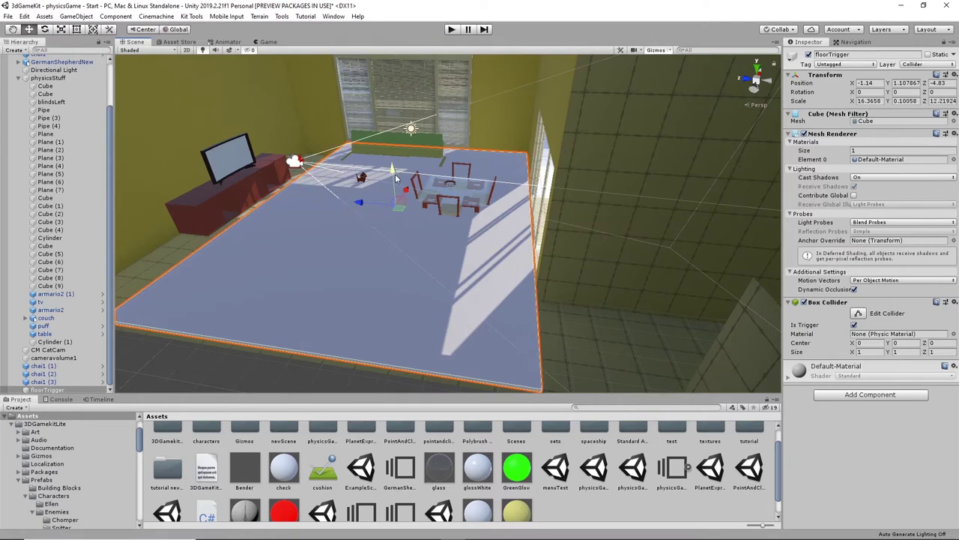
left_click_drag(395, 171, 398, 195)
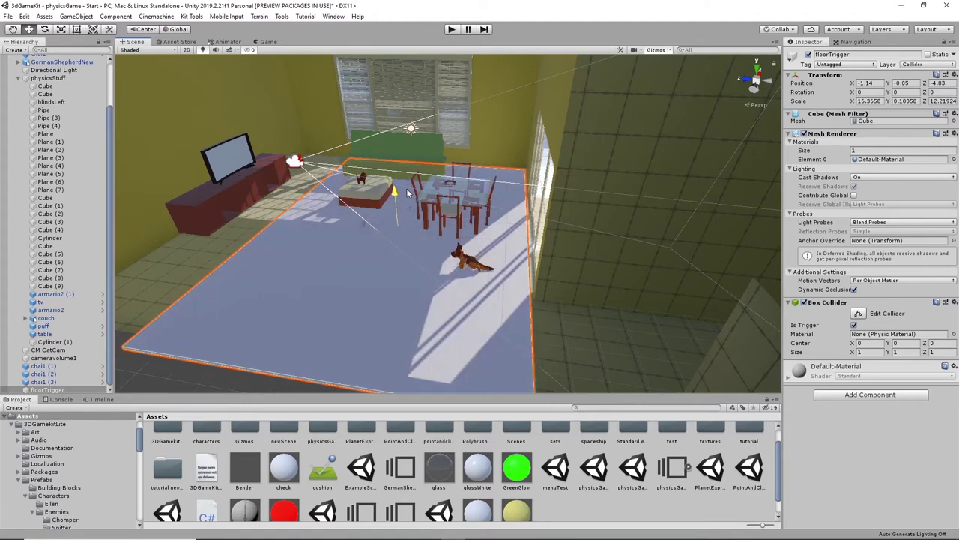
left_click_drag(359, 223, 360, 224)
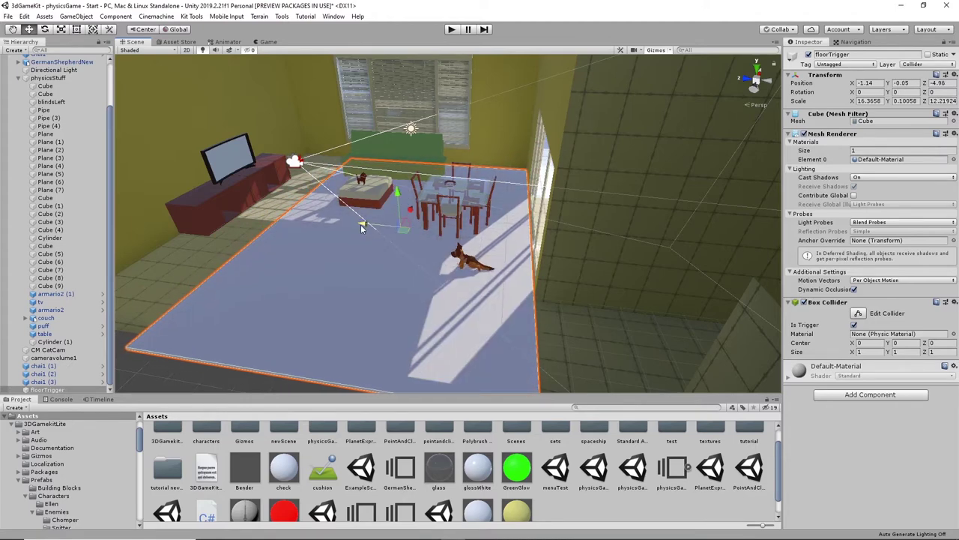
- Disable floorTrigger's Mesh Renderer and raise the object slightly to about Y -0.01
left_click(806, 133)
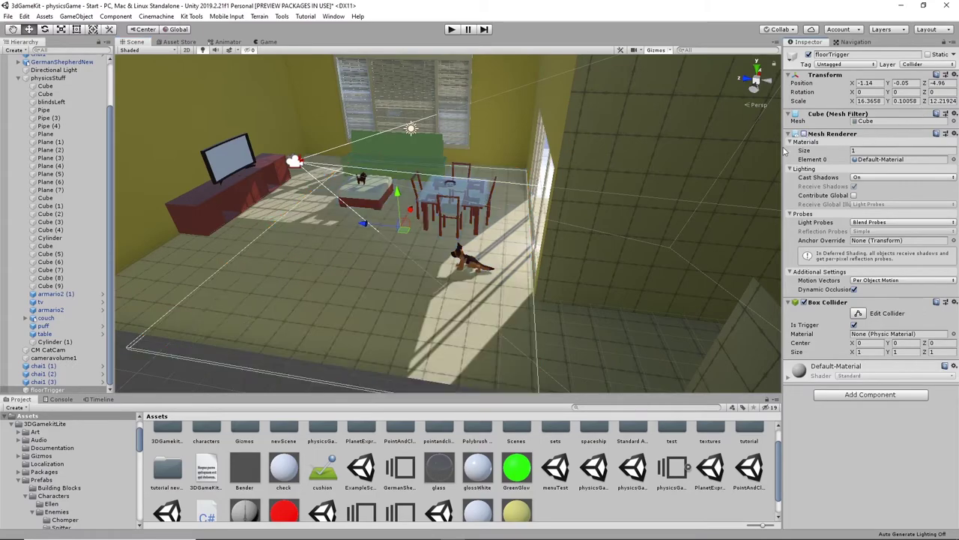
left_click_drag(305, 289, 363, 211, "alt")
right_click_drag(363, 210, 432, 207)
left_click_drag(497, 175, 506, 173)
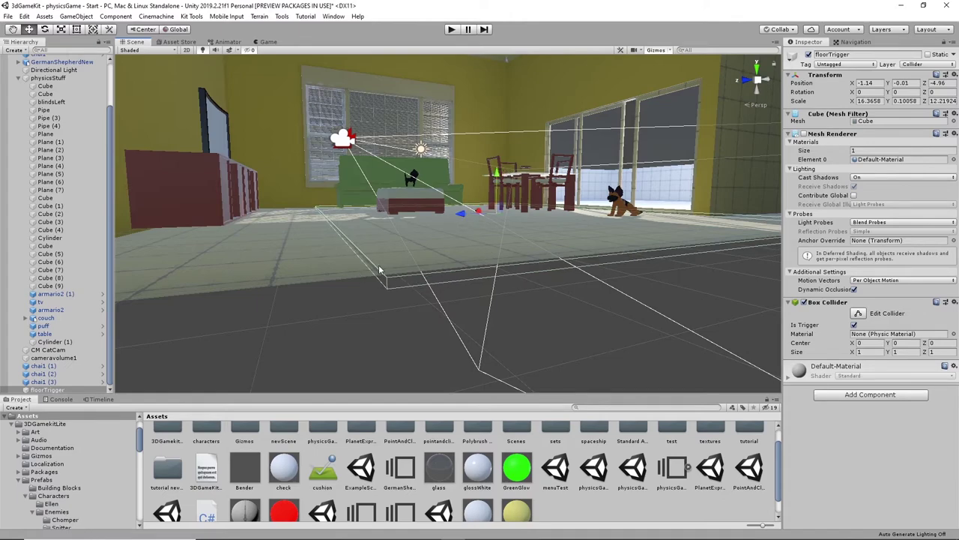
- Edit floorTrigger's Box Collider and stretch it along Z to a size of about 1.18, with its center at about 0.09
left_click_drag(478, 271, 383, 311, "alt")
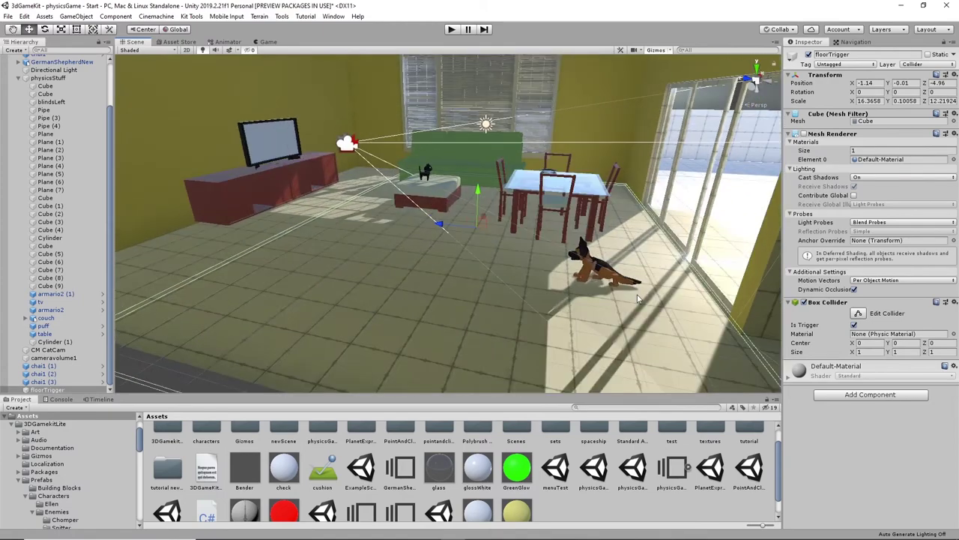
right_click_drag(388, 234, 578, 228)
left_click(858, 312)
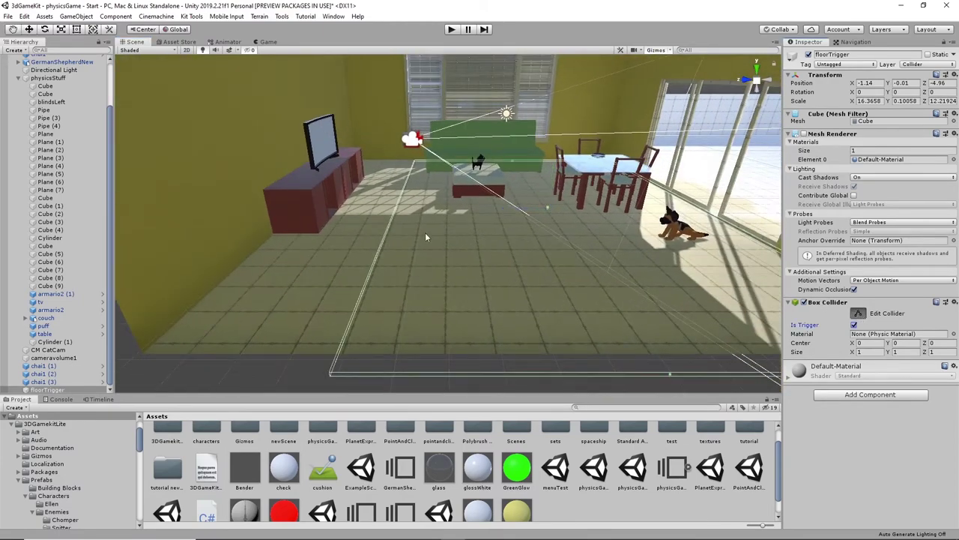
right_click_drag(399, 233, 414, 203)
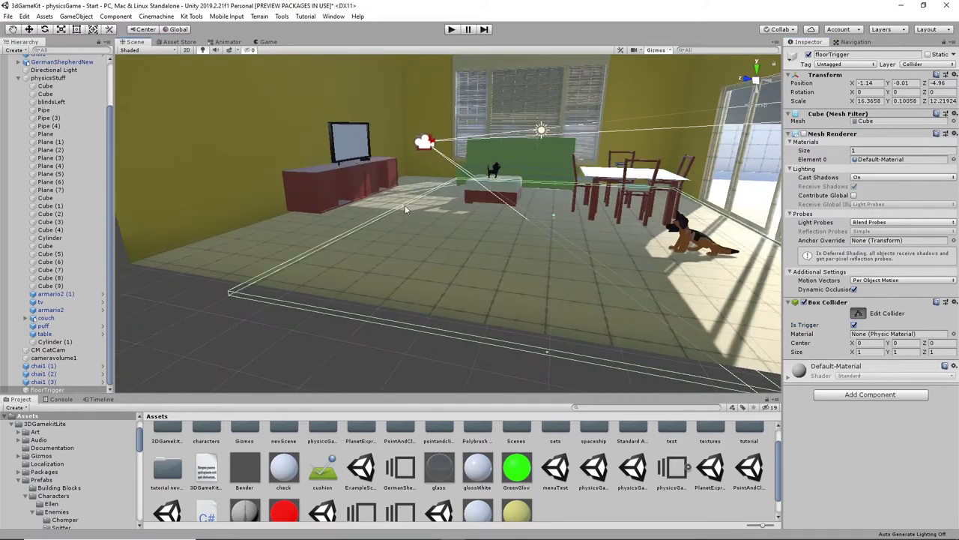
left_click_drag(401, 210, 517, 258)
right_click_drag(516, 257, 399, 260, "alt")
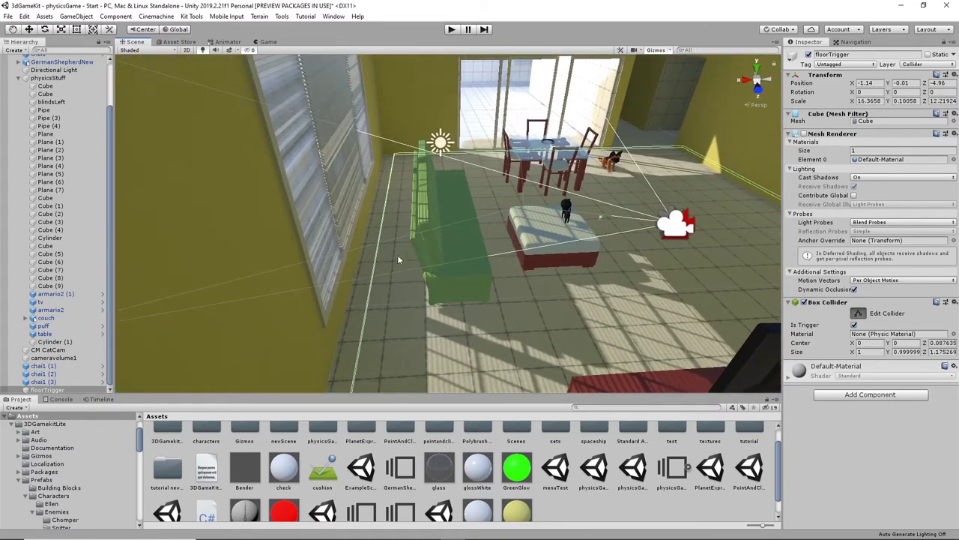
- Pull in floorTrigger's Box Collider along X to a size of about 0.92, with its center at about -0.04
left_click_drag(496, 252, 434, 248, "alt")
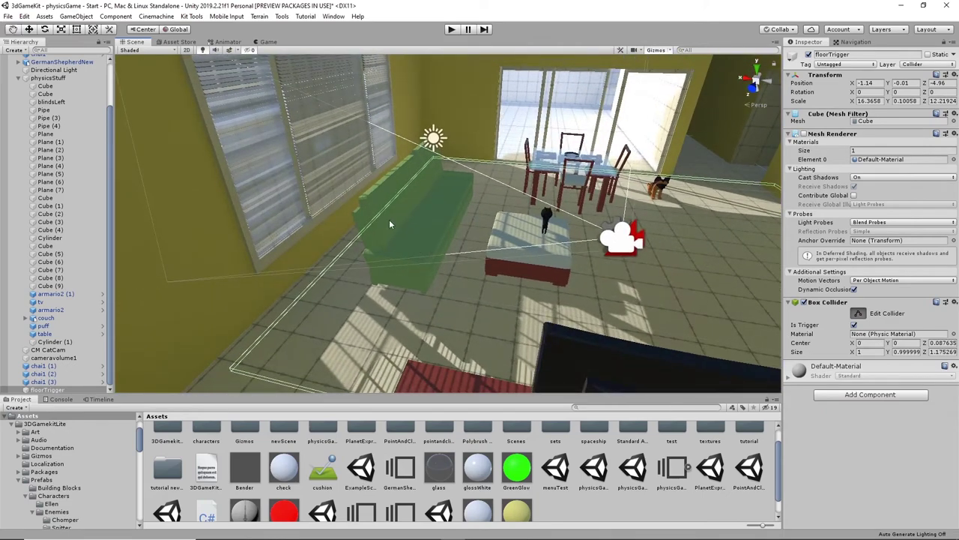
left_click_drag(380, 211, 414, 221)
left_click_drag(416, 215, 593, 232, "alt")
middle_click_drag(593, 232, 414, 169)
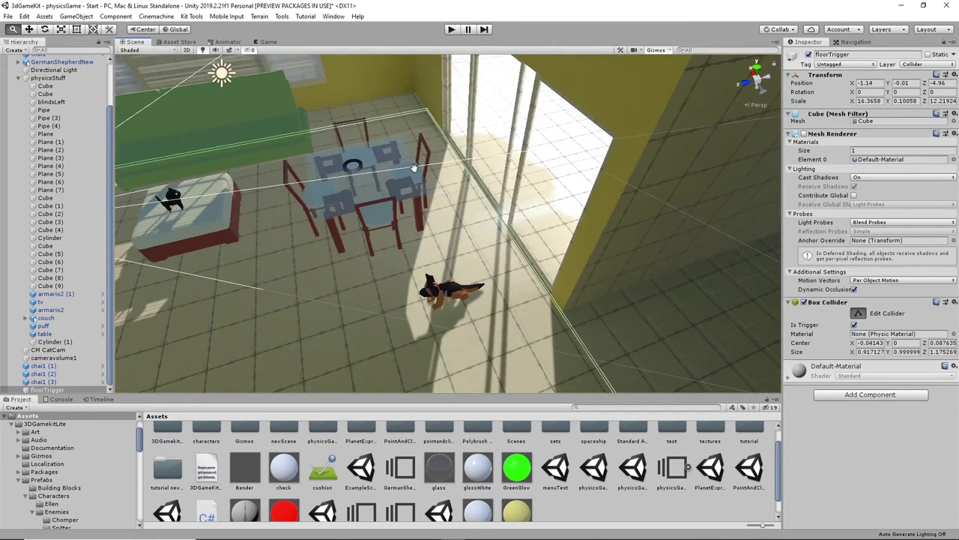
- Examine from several angles how floorTrigger's collider covers the floor around the furniture, glass doors and room edges
left_click_drag(415, 169, 461, 208, "alt")
right_click_drag(461, 207, 488, 216)
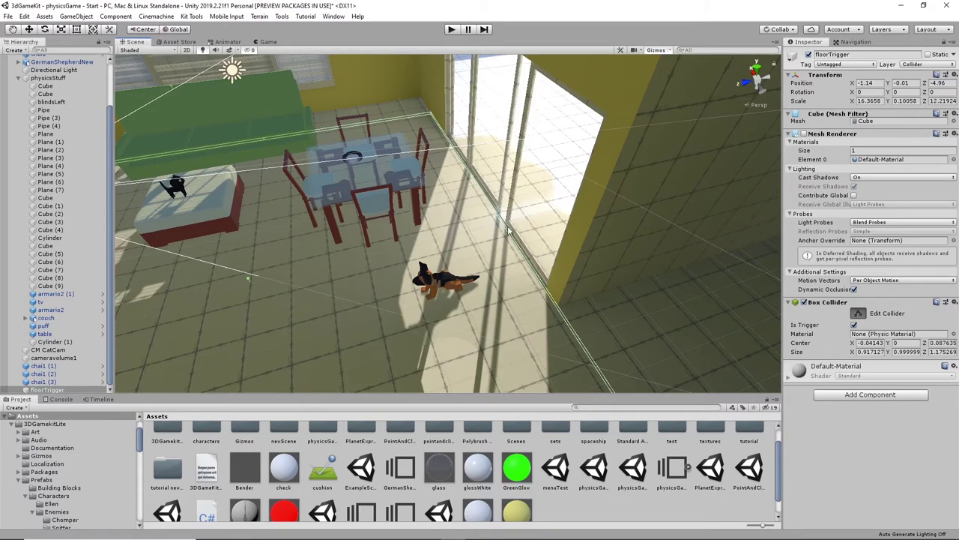
right_click_drag(508, 232, 465, 214)
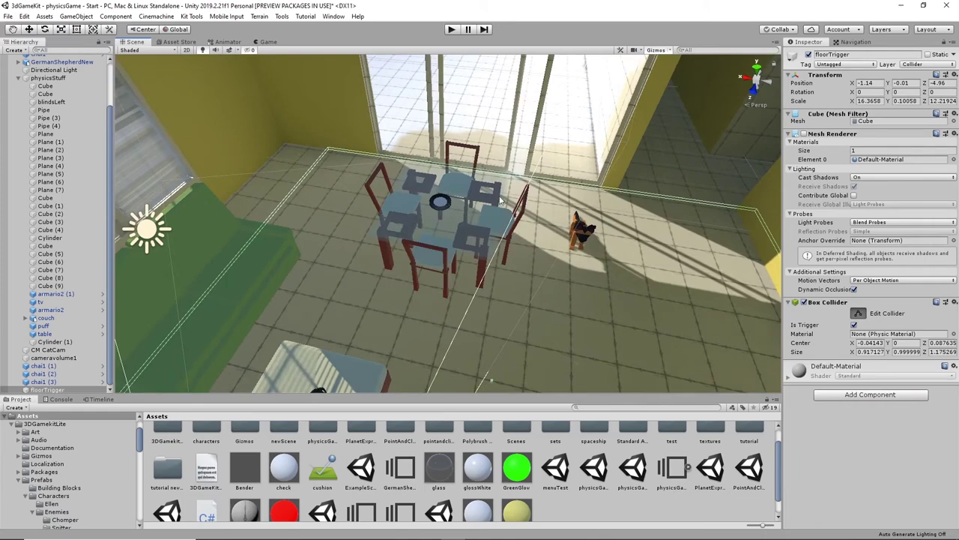
right_click_drag(550, 306, 497, 254)
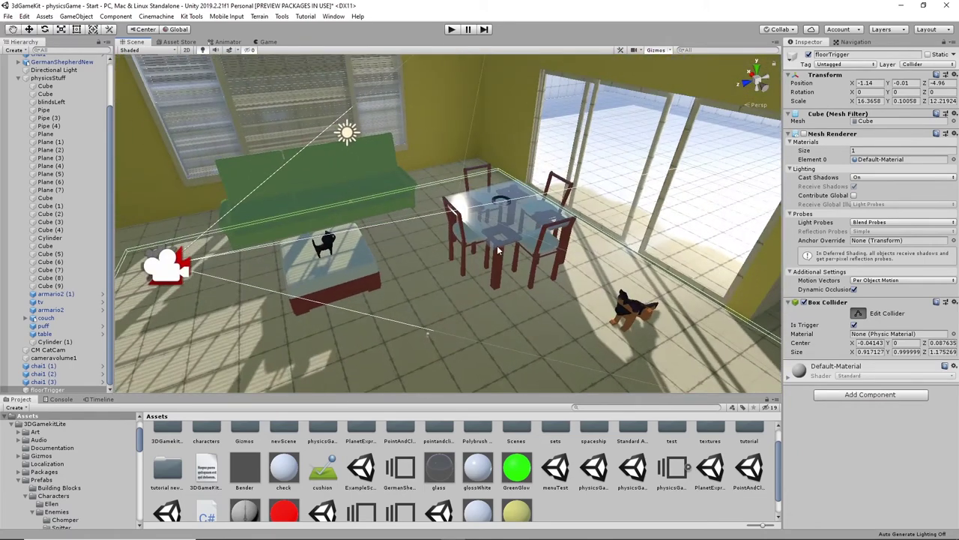
scroll(495, 246, "down", 4)
scroll(470, 234, "up", 6)
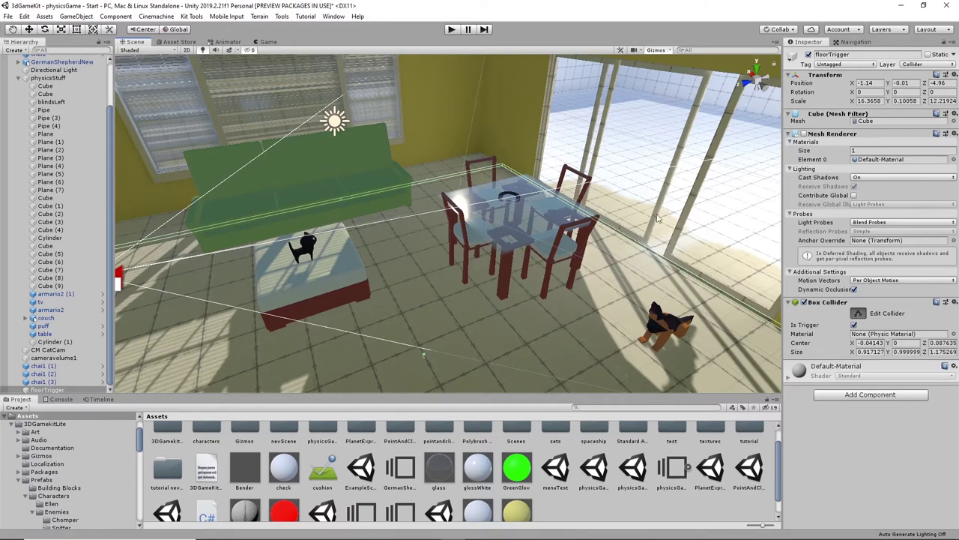
scroll(519, 235, "down", 3)
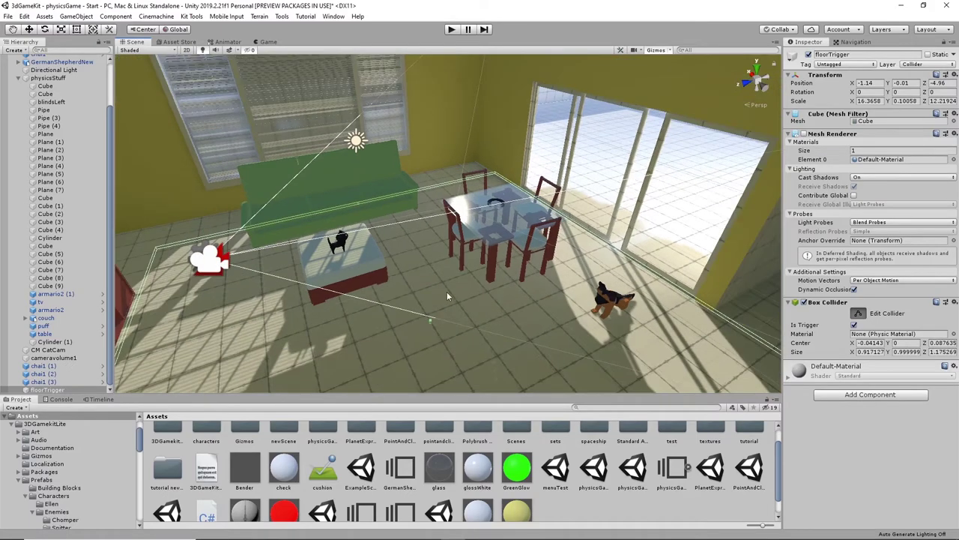
left_click_drag(404, 289, 489, 201, "alt")
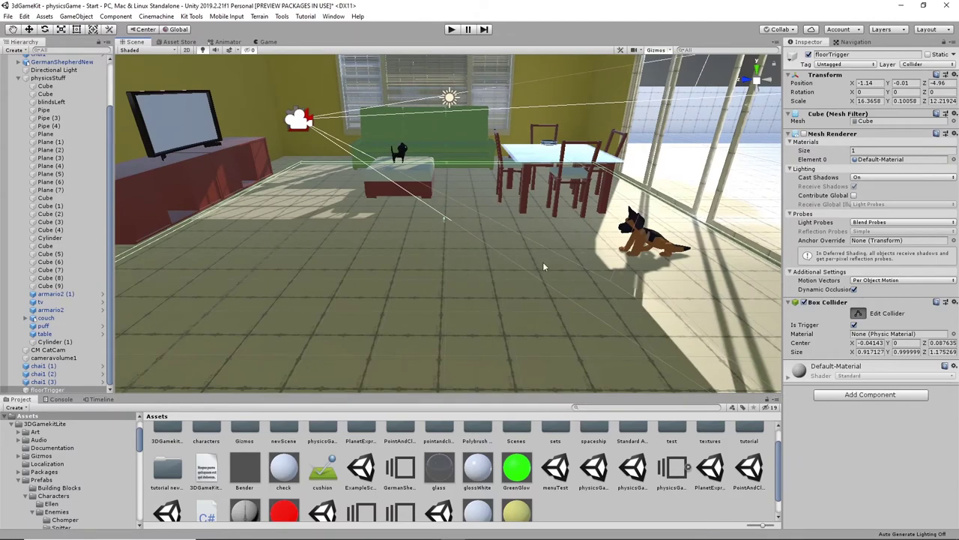
left_click_drag(543, 266, 505, 248, "alt")
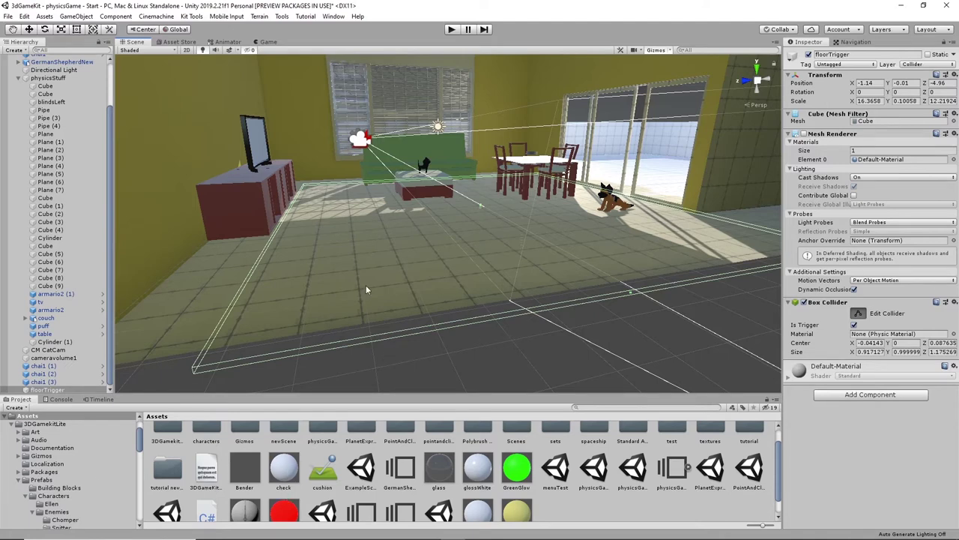
- Select floorTrigger and look through the 3DGamekitLite Scripts folder, then collapse the 3DGamekitLite folder tree
left_click(45, 390)
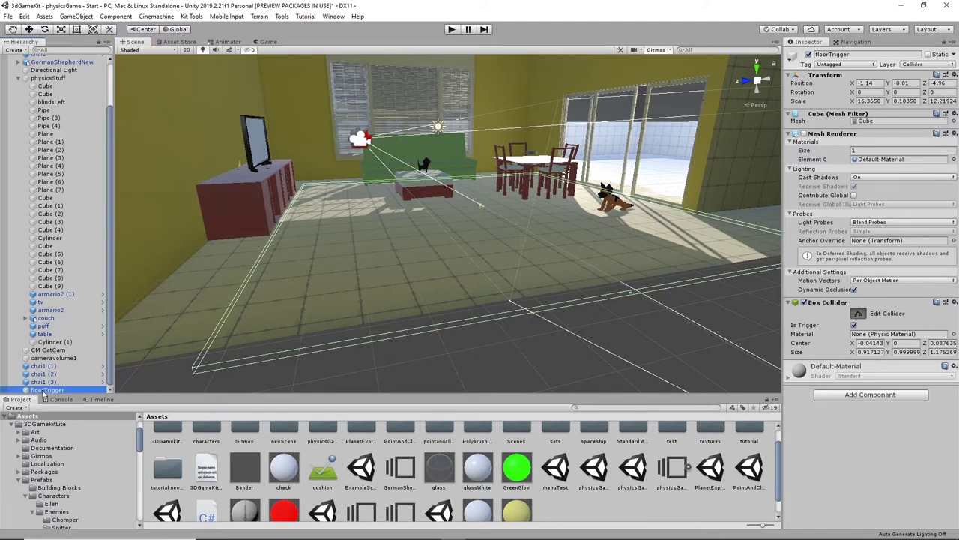
scroll(65, 475, "down", 5)
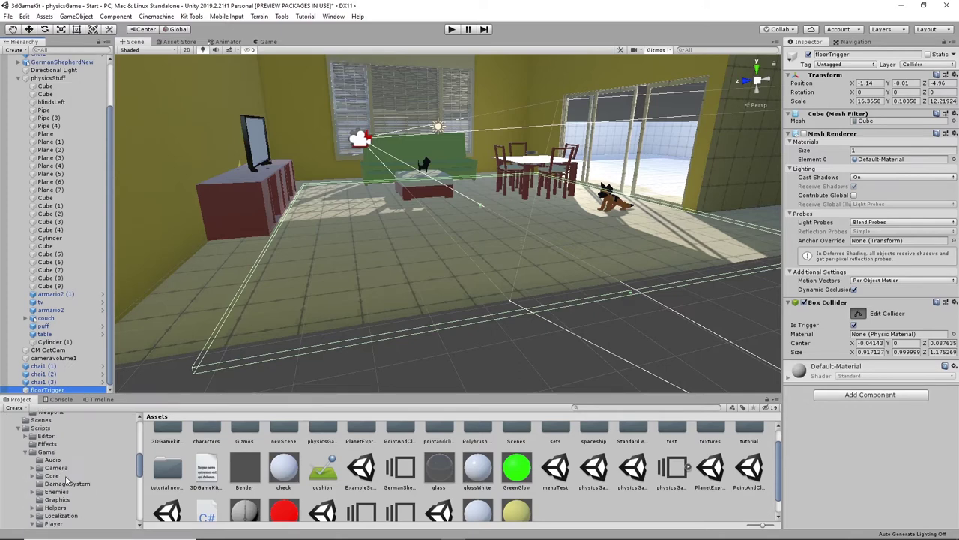
left_click(35, 428)
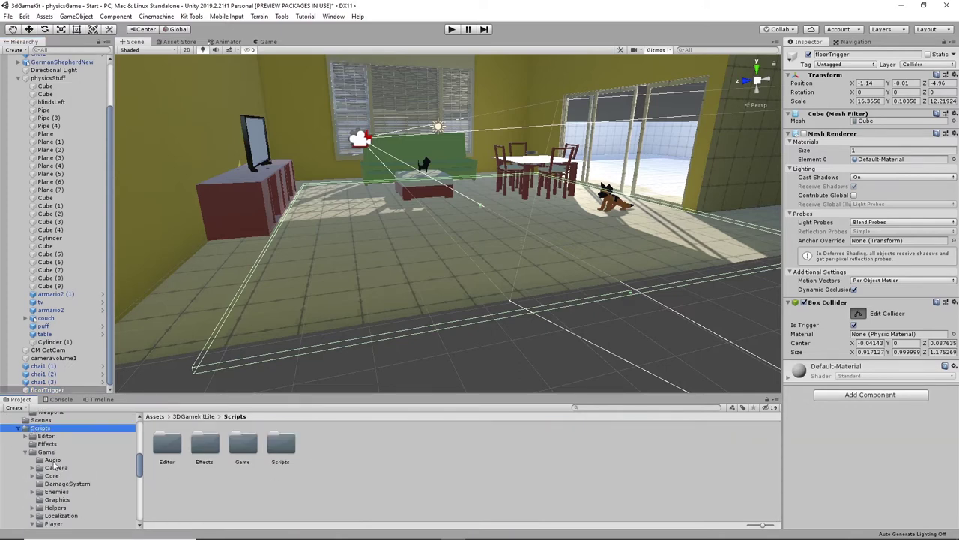
left_click(20, 428)
scroll(44, 470, "up", 5)
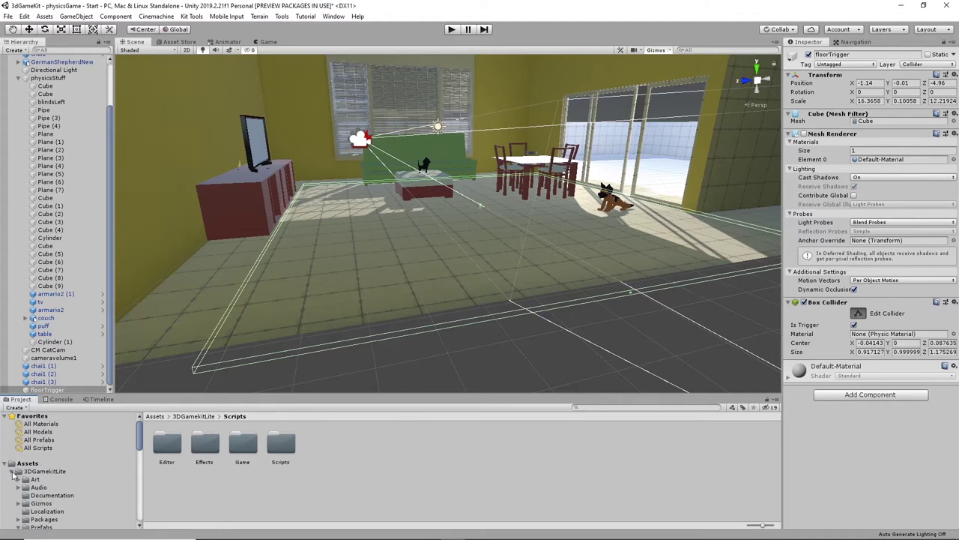
left_click(13, 473)
- Browse the Standard Assets folders and look at the ThirdPersonCharacter scripts
scroll(85, 495, "down", 5)
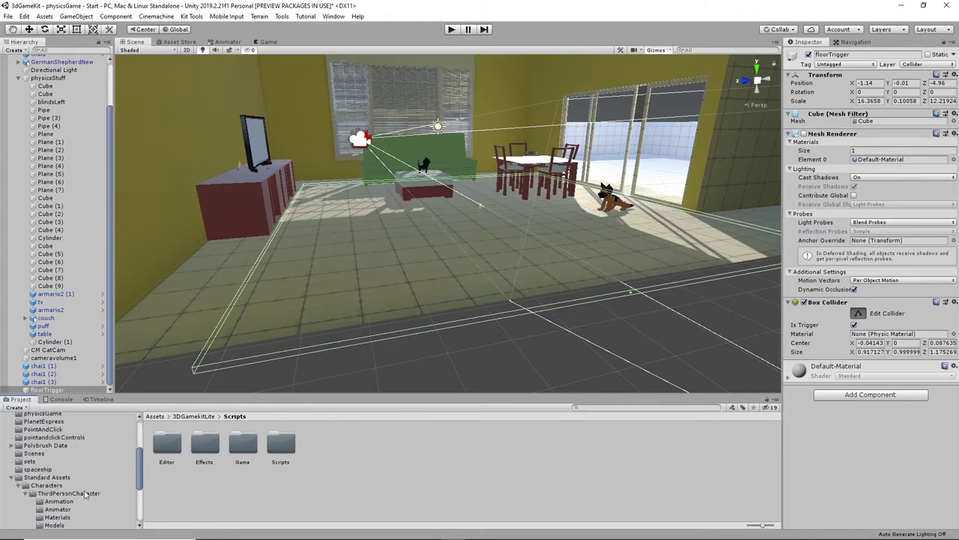
left_click(10, 478)
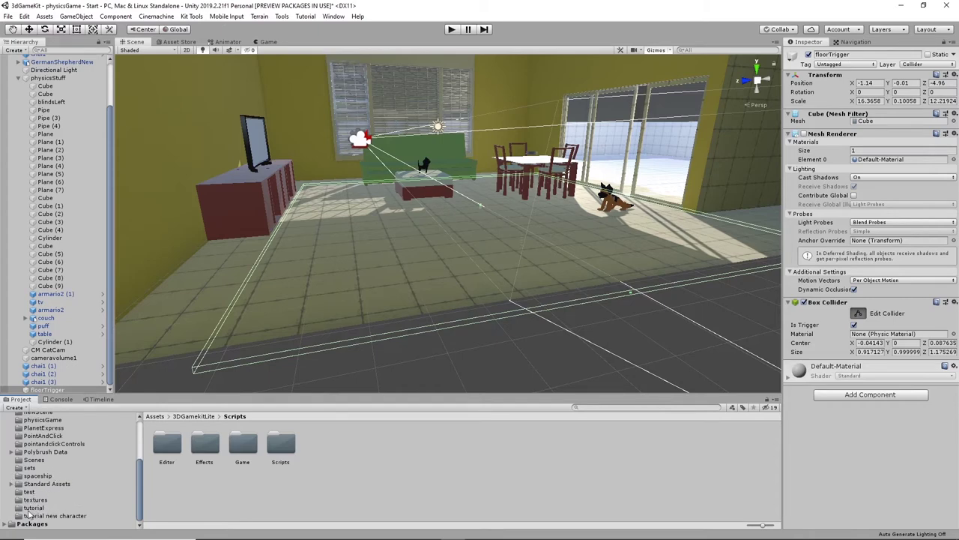
scroll(51, 460, "up", 2)
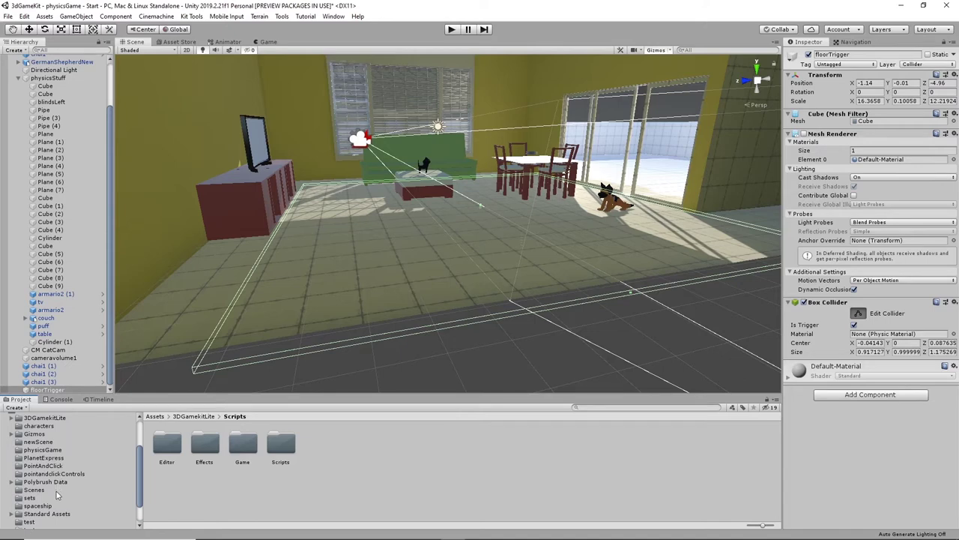
scroll(57, 495, "down", 2)
left_click(11, 484)
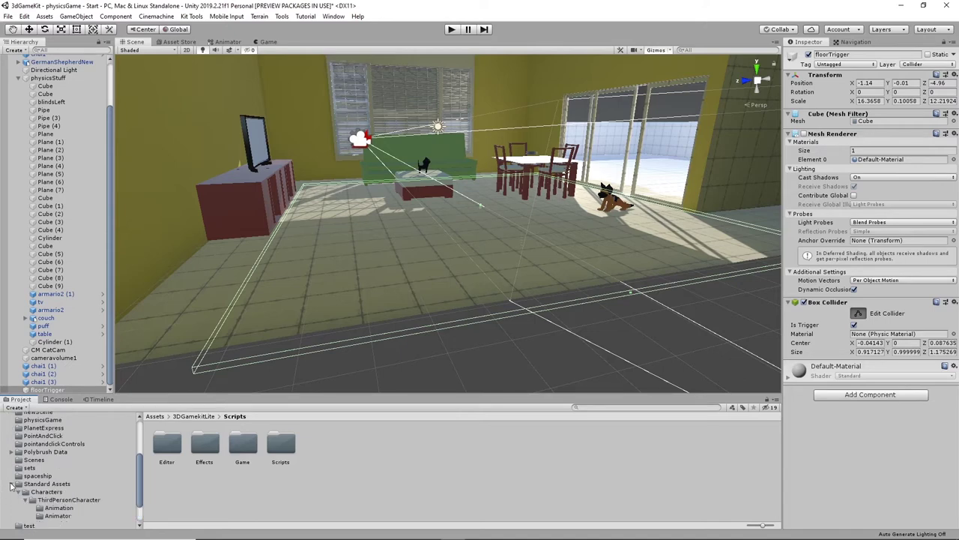
scroll(73, 476, "down", 4)
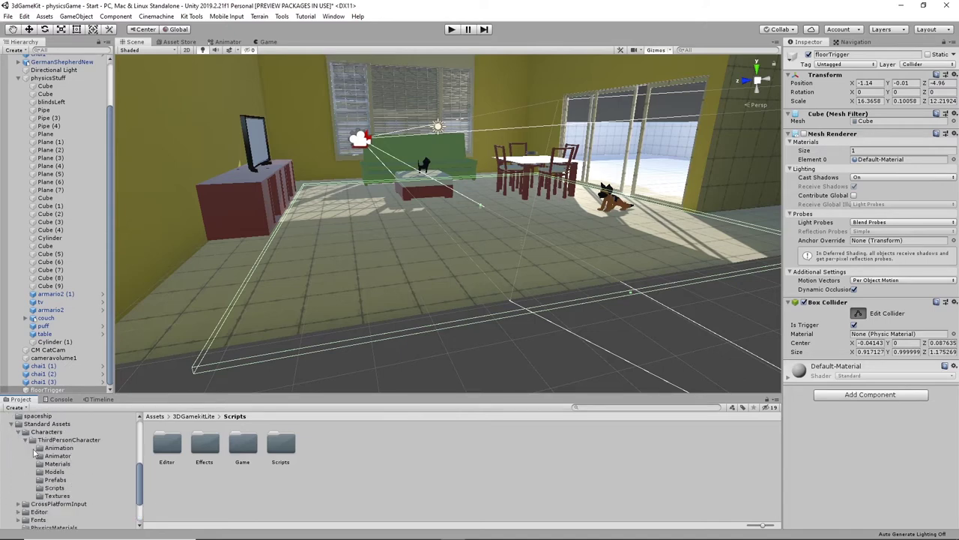
left_click(54, 488)
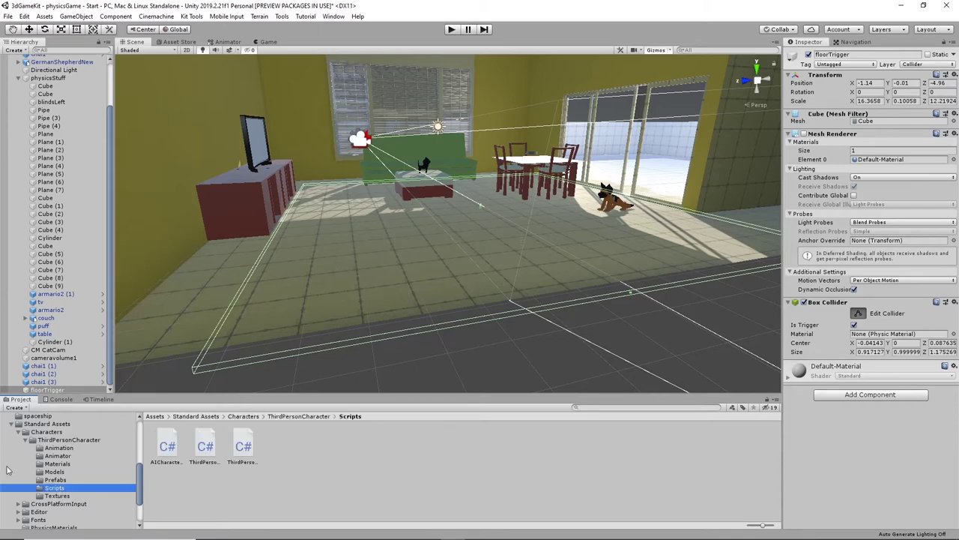
left_click(31, 440)
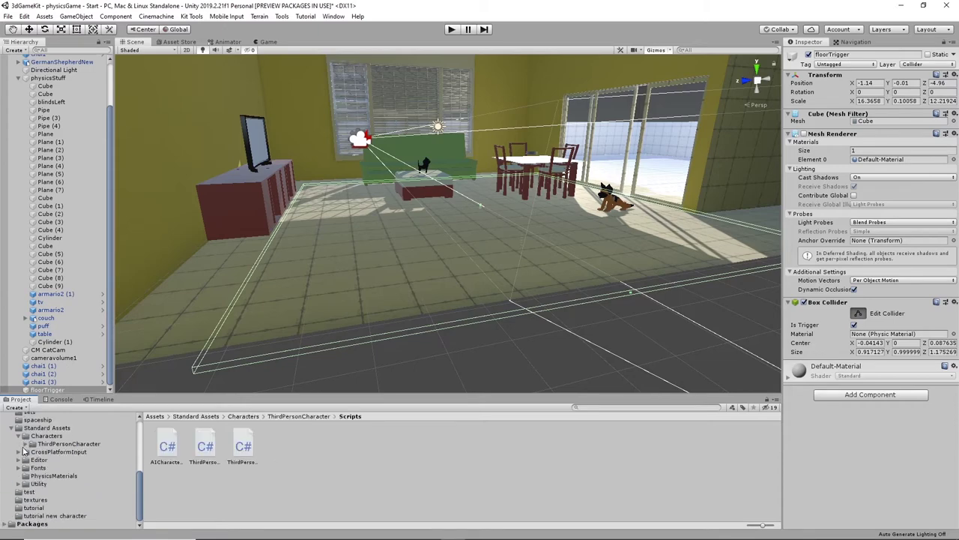
left_click(24, 437)
scroll(47, 488, "up", 3)
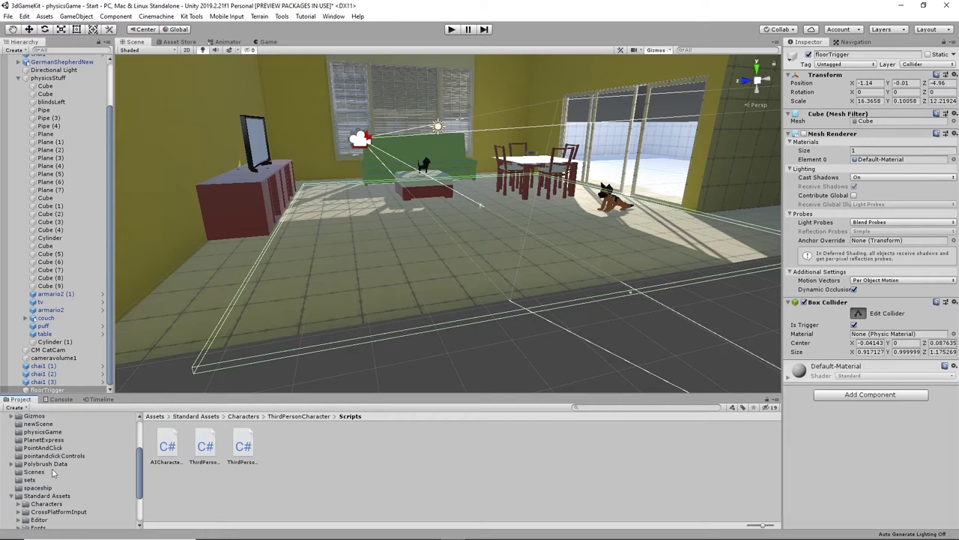
scroll(53, 465, "up", 2)
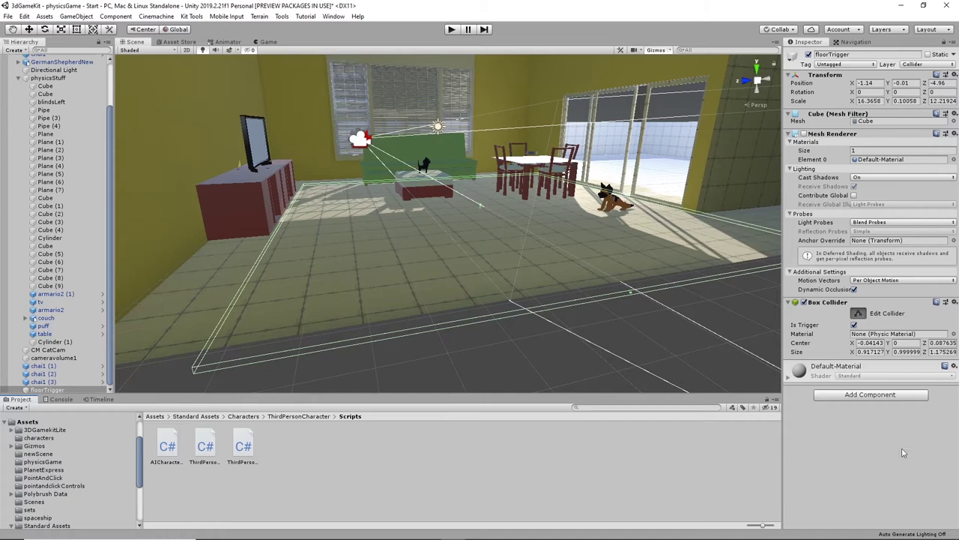
- Look through the script components available for floorTrigger and close the list without adding one
left_click(890, 395)
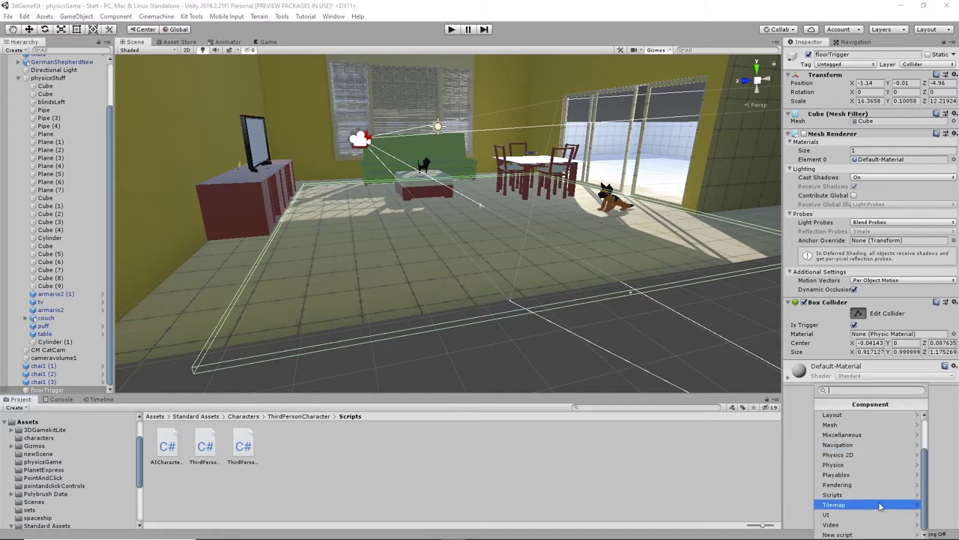
left_click(833, 495)
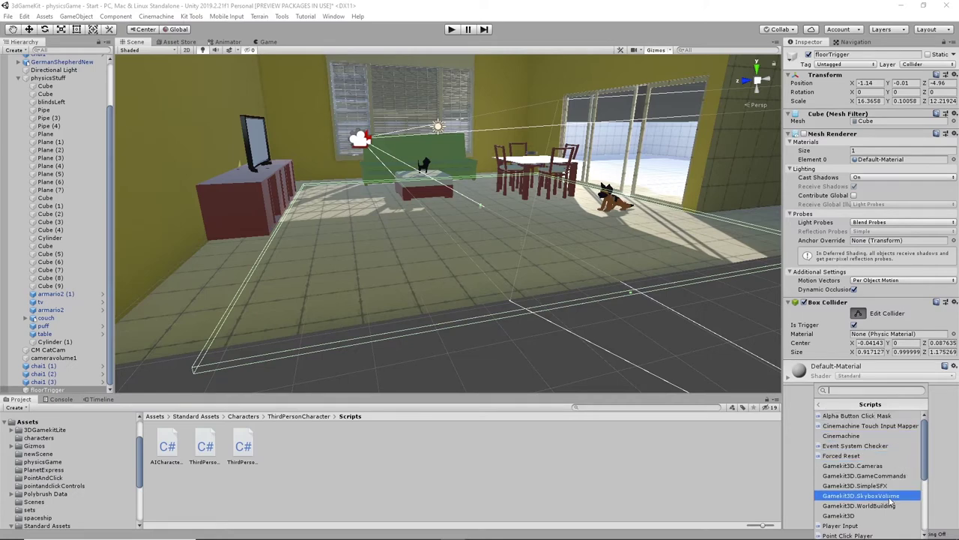
scroll(890, 502, "down", 2)
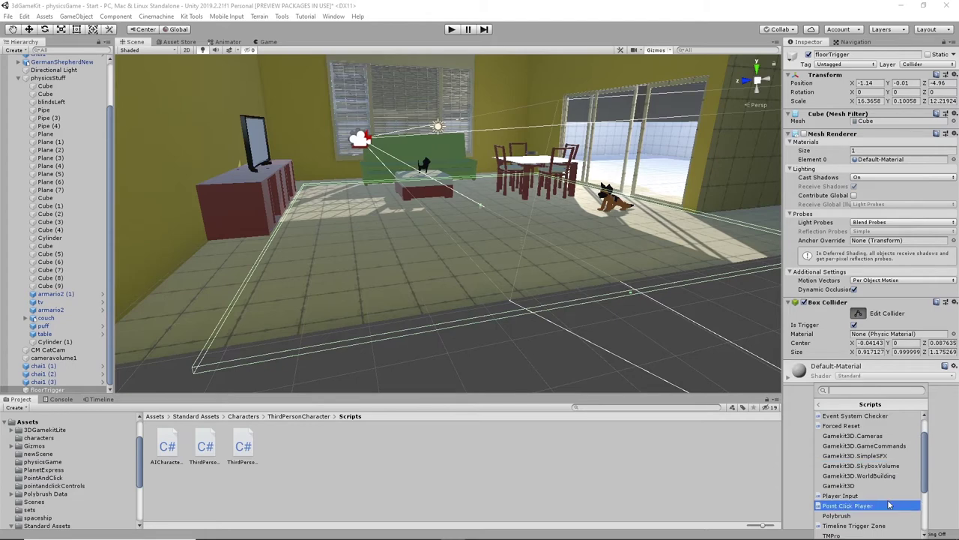
scroll(889, 505, "down", 2)
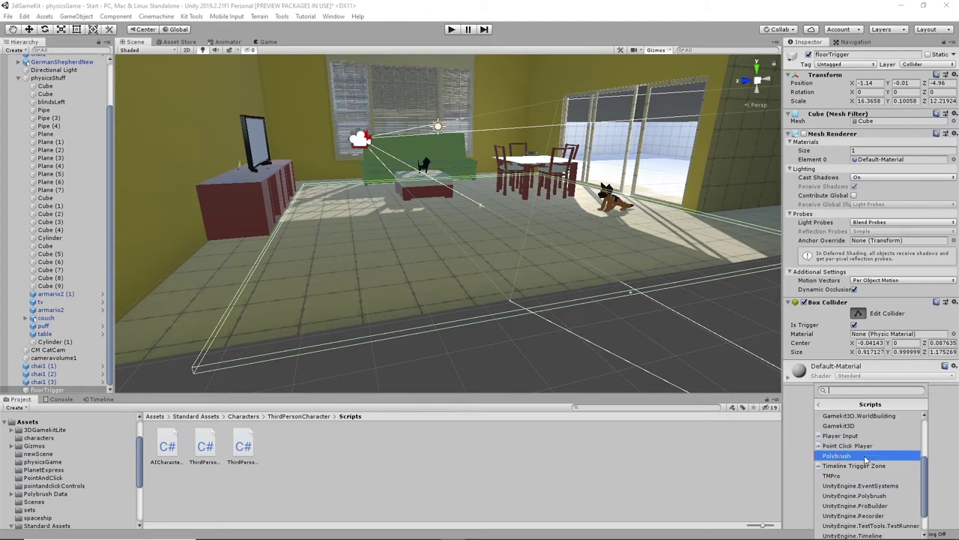
scroll(893, 483, "down", 1)
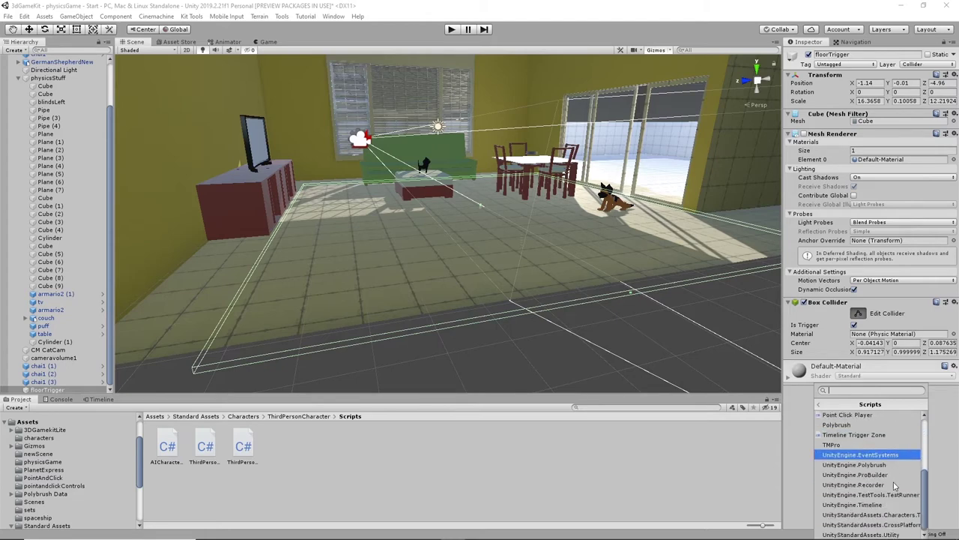
scroll(893, 482, "up", 4)
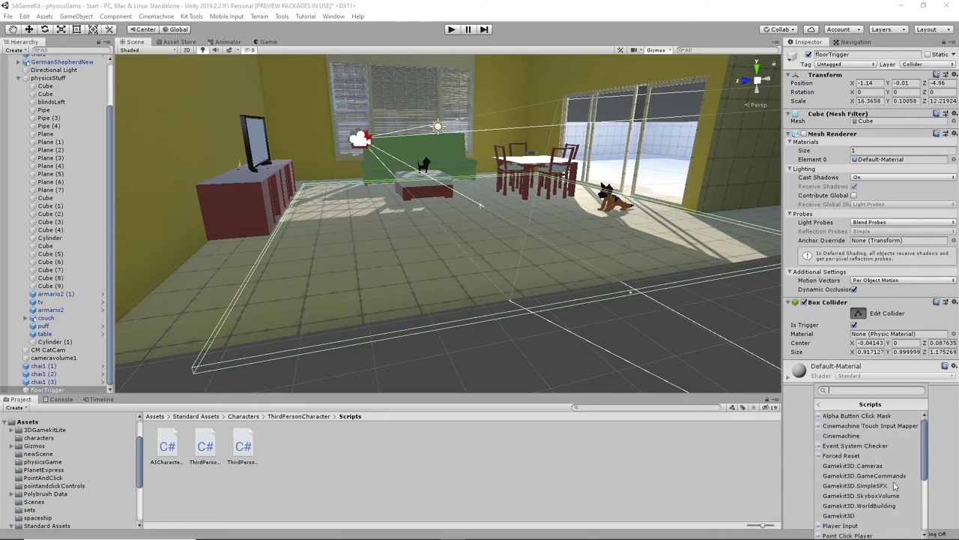
left_click(804, 440)
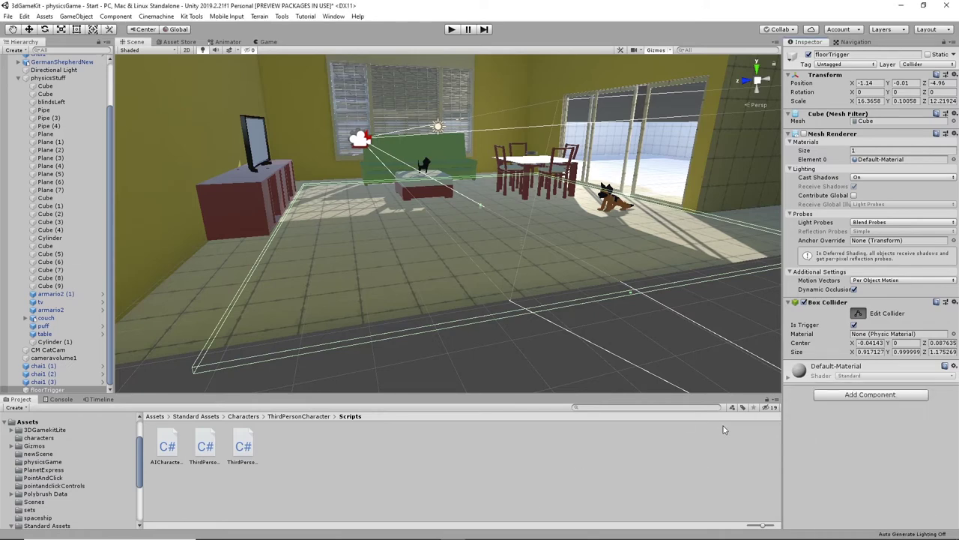
- Switch to File Explorer and open the D: drive folder 12_2730\Unity\UnityTutorial Characters\Assets\scripts
mouse_move(346, 538)
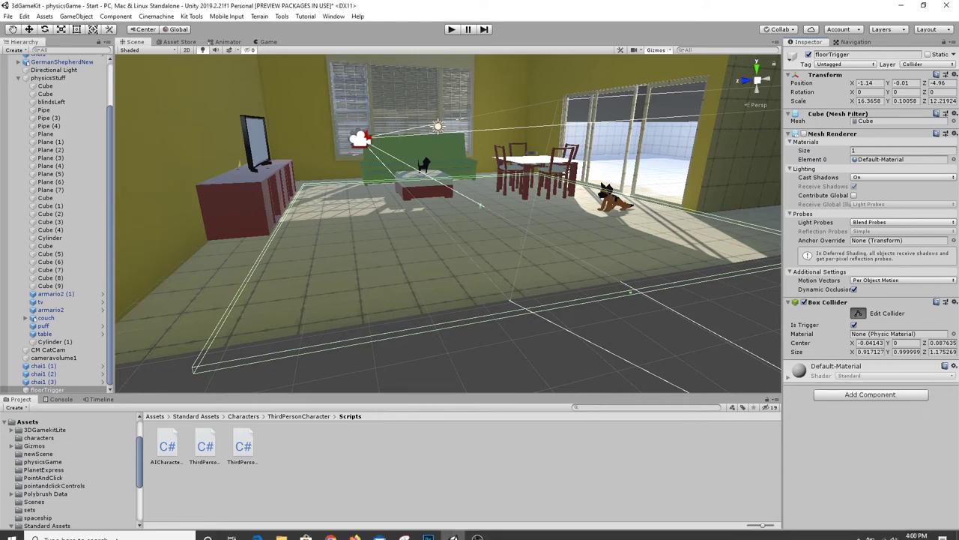
left_click(281, 530)
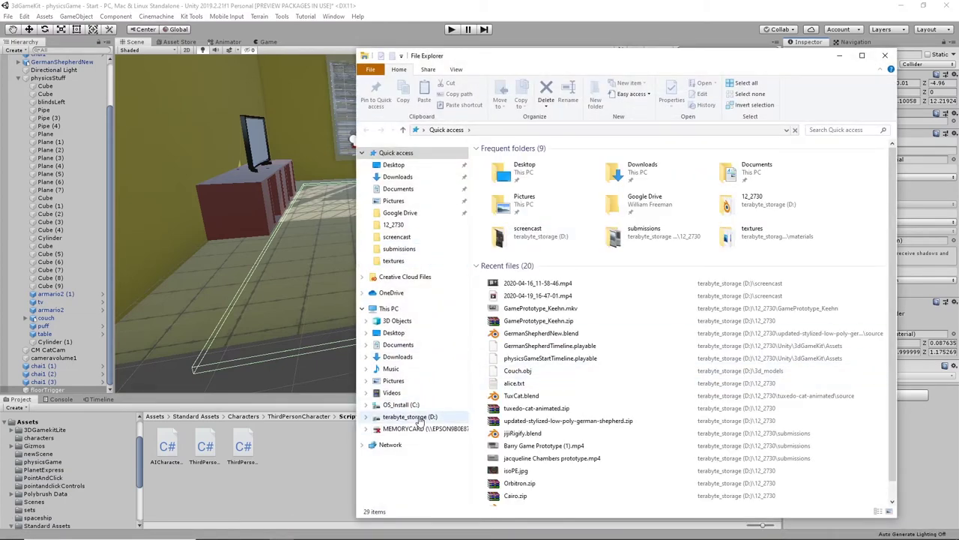
left_click(410, 417)
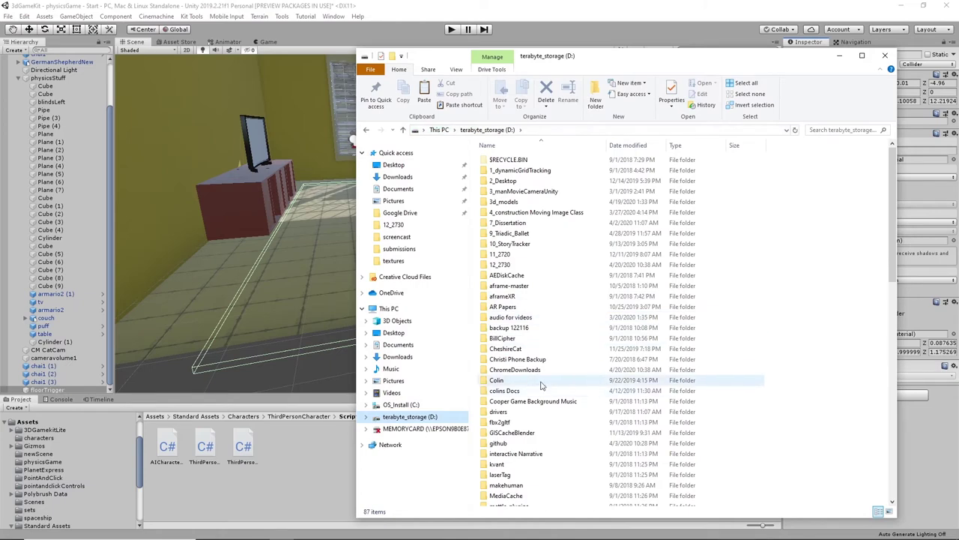
scroll(541, 367, "down", 4)
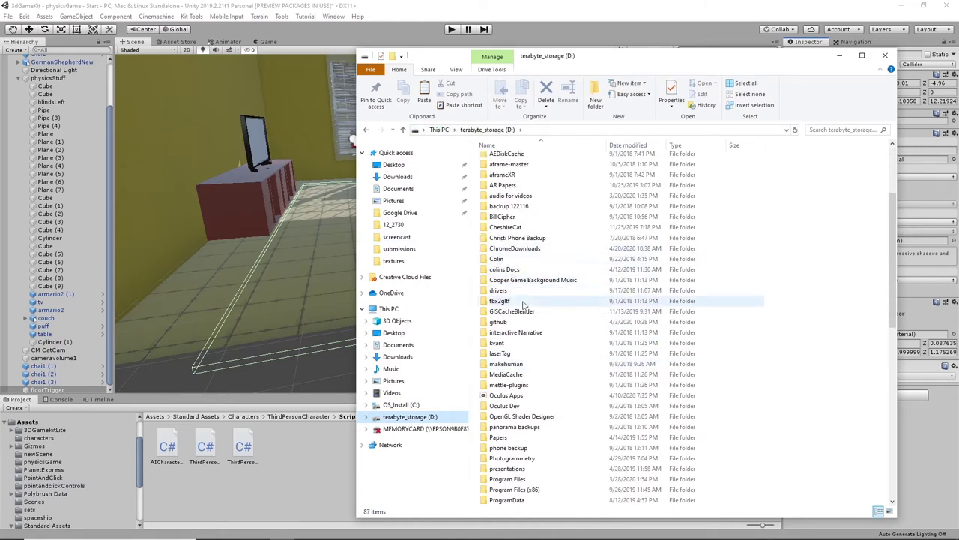
scroll(501, 260, "up", 4)
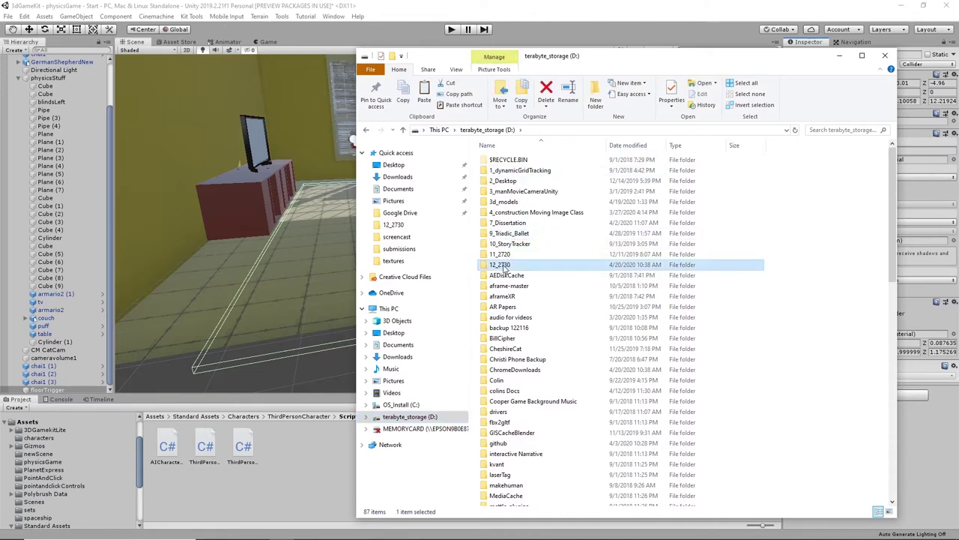
double_click(500, 265)
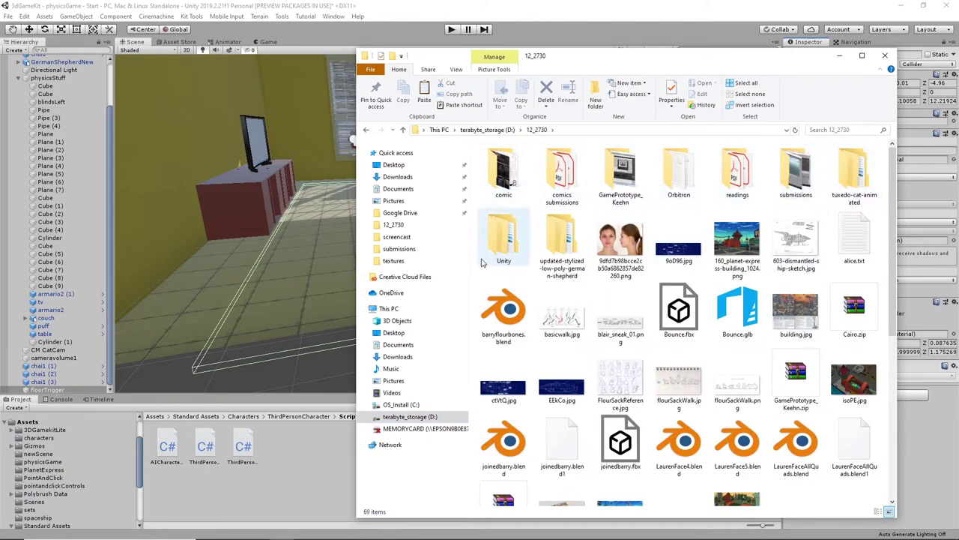
double_click(503, 239)
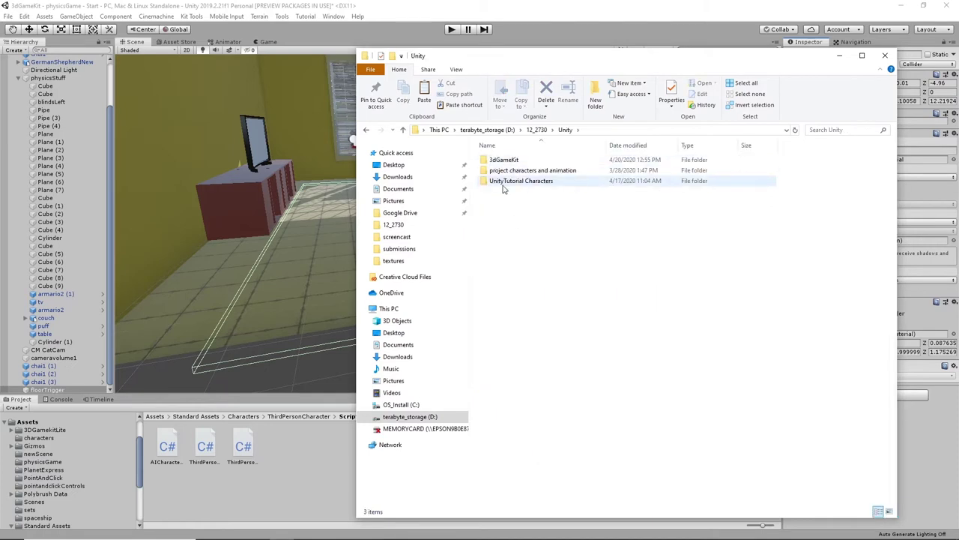
double_click(506, 182)
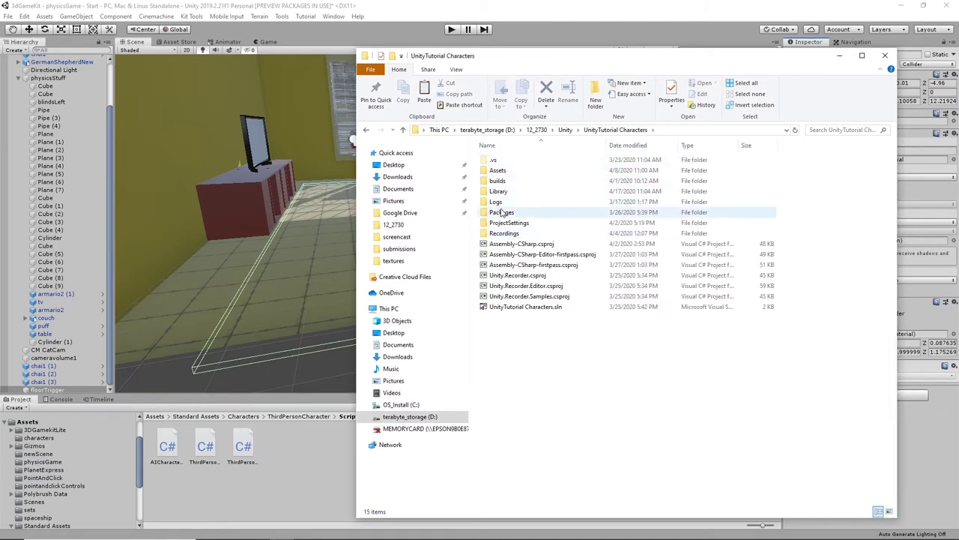
double_click(499, 171)
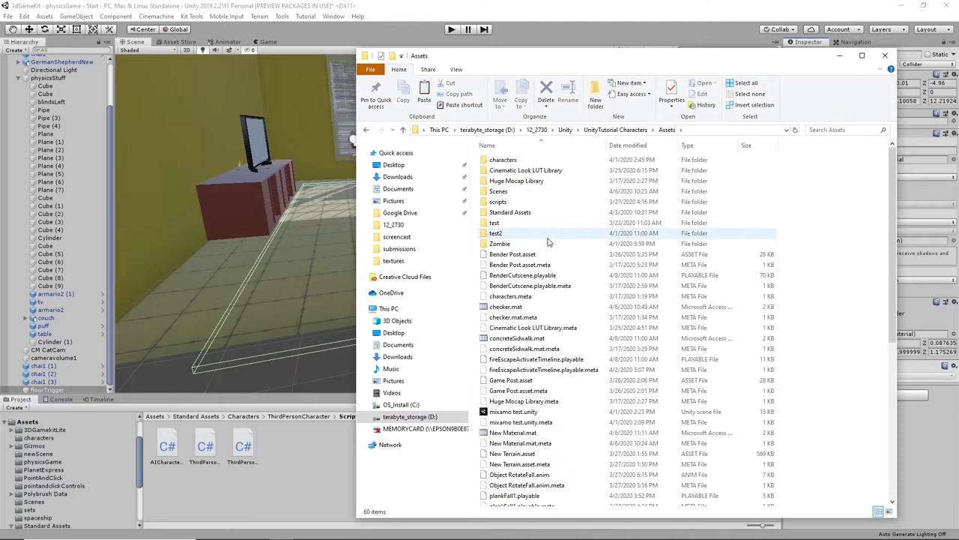
double_click(518, 201)
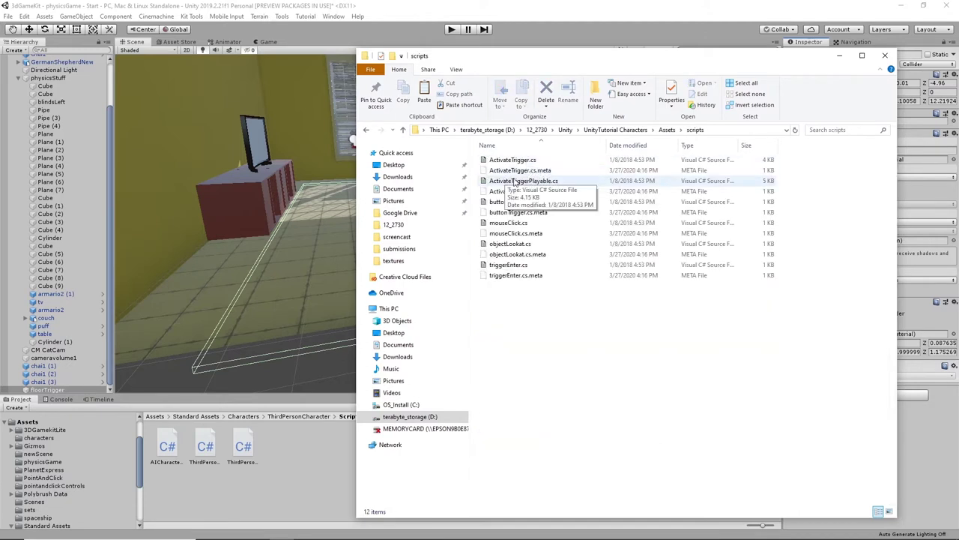
- Copy the six C# scripts ActivateTrigger, ActivateTriggerPlayable, buttonTrigger, mouseClick, objectLookat and triggerEnter, leaving out their .meta files
left_click(514, 181)
left_click_drag(592, 344, 510, 162)
left_click(512, 161)
left_click(517, 181, "ctrl")
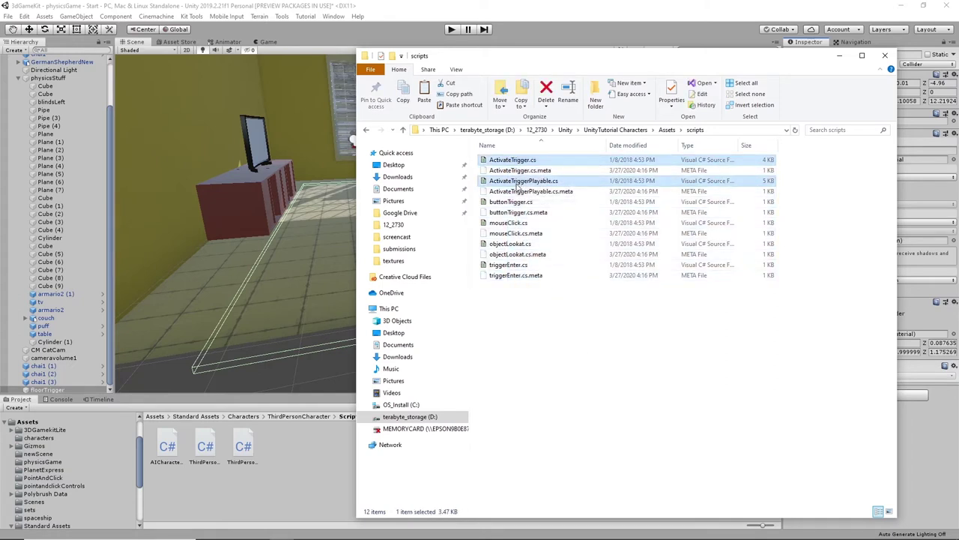
left_click(511, 202, "ctrl")
left_click(510, 222, "ctrl")
left_click(511, 245, "ctrl")
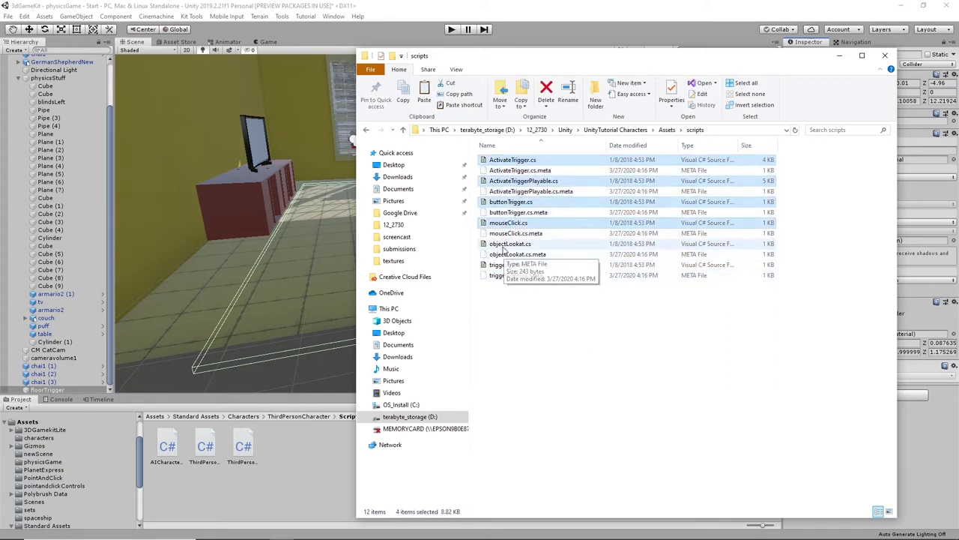
left_click(510, 266, "ctrl")
right_click(509, 268)
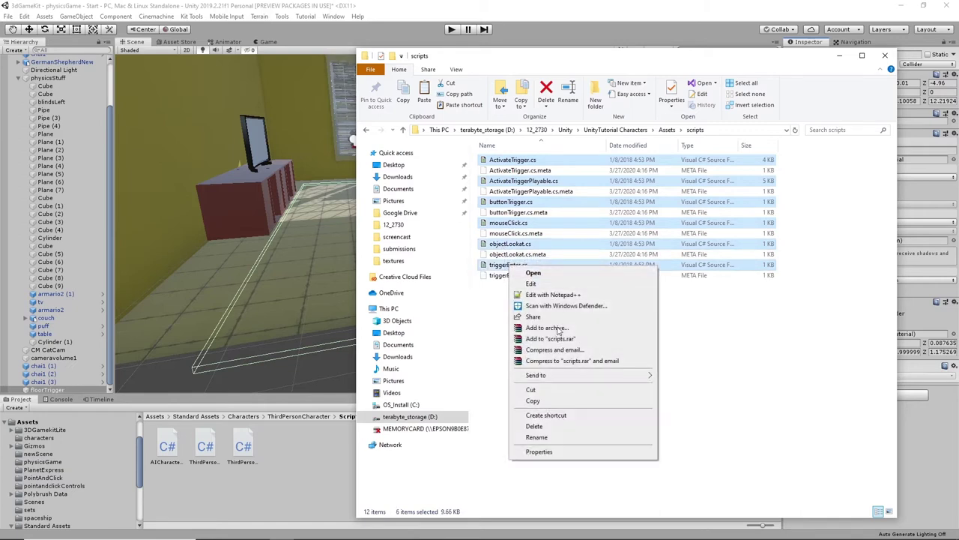
left_click(548, 402)
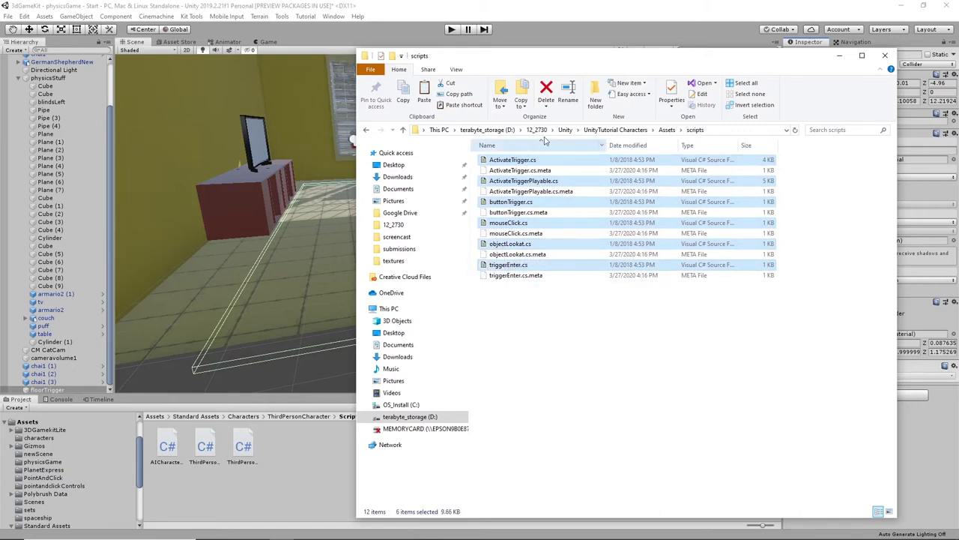
- Create a folder named scripts inside the Assets folder of the 3dGameKit project
left_click(566, 130)
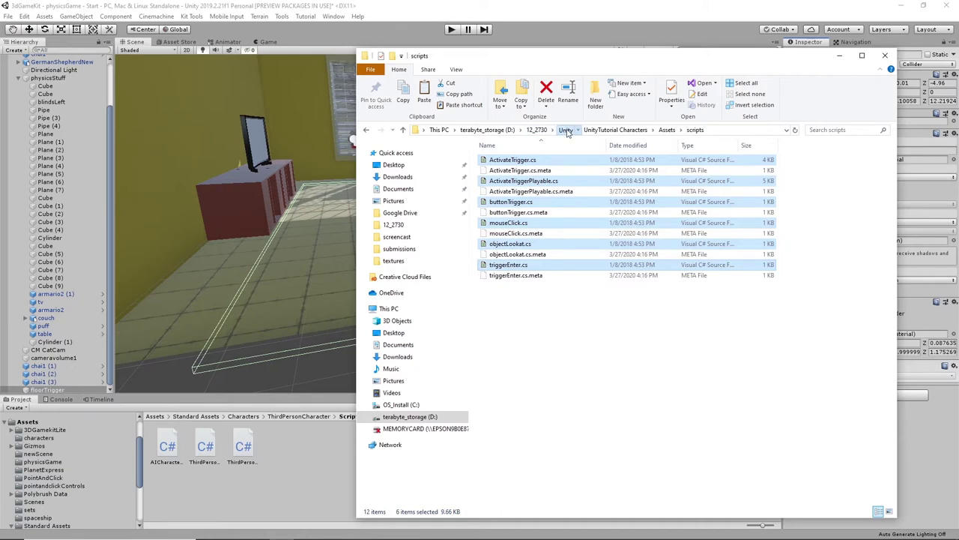
double_click(513, 161)
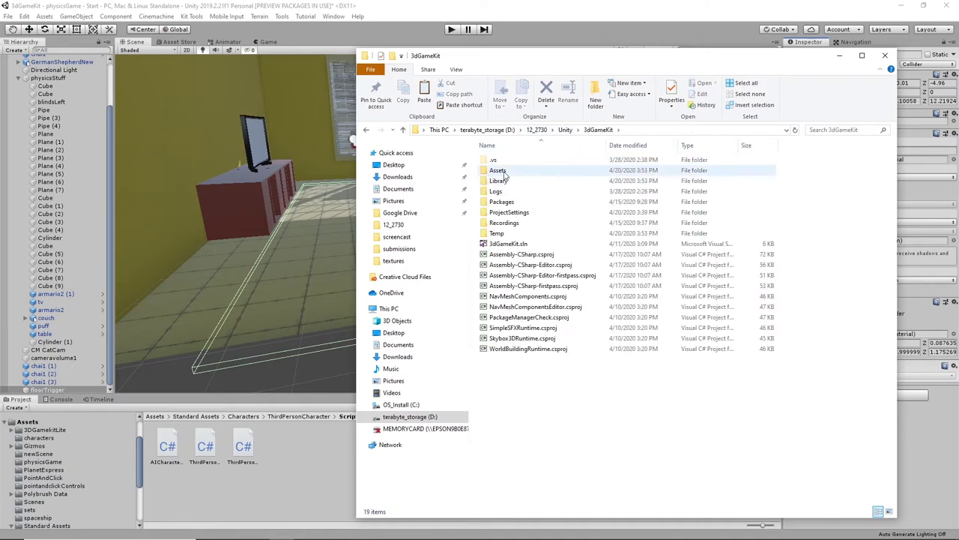
double_click(499, 171)
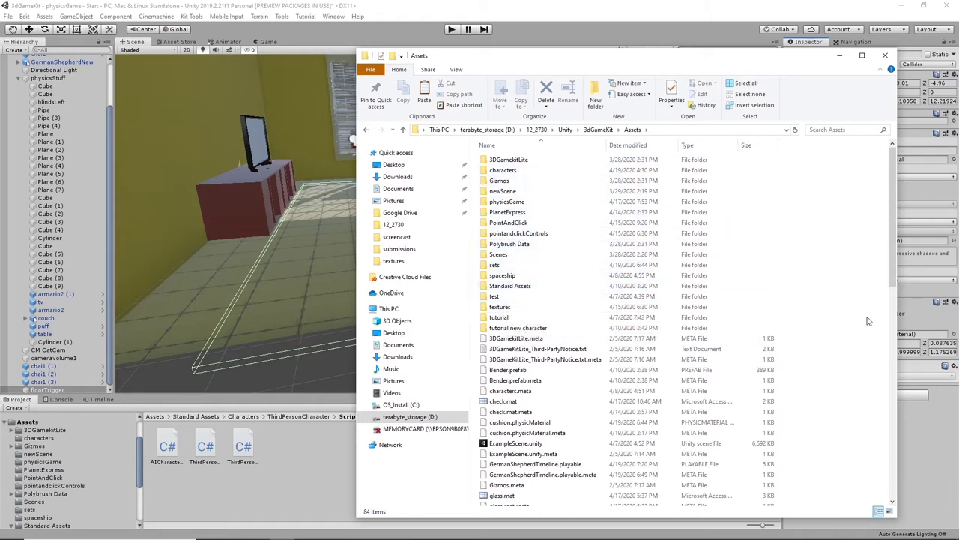
right_click(844, 330)
mouse_move(876, 486)
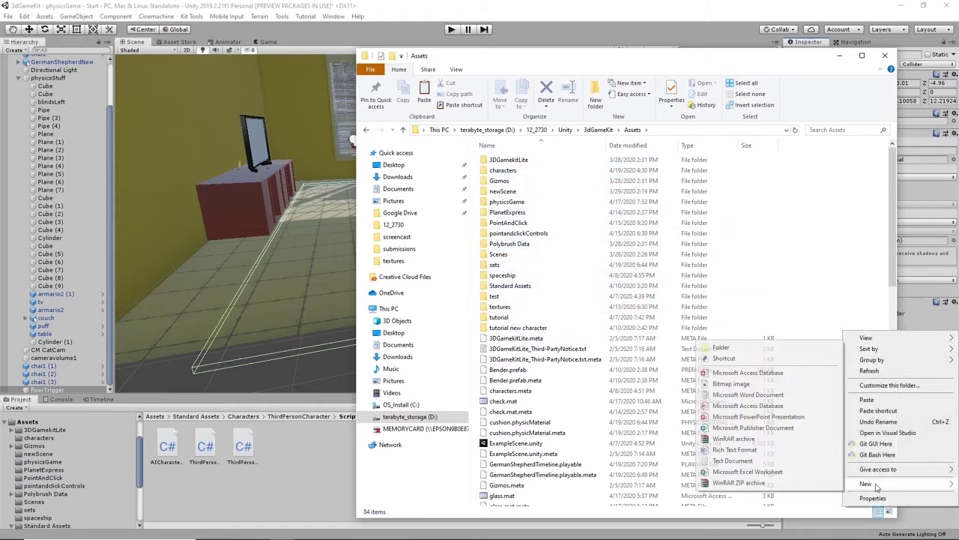
left_click(722, 347)
type("scripts")
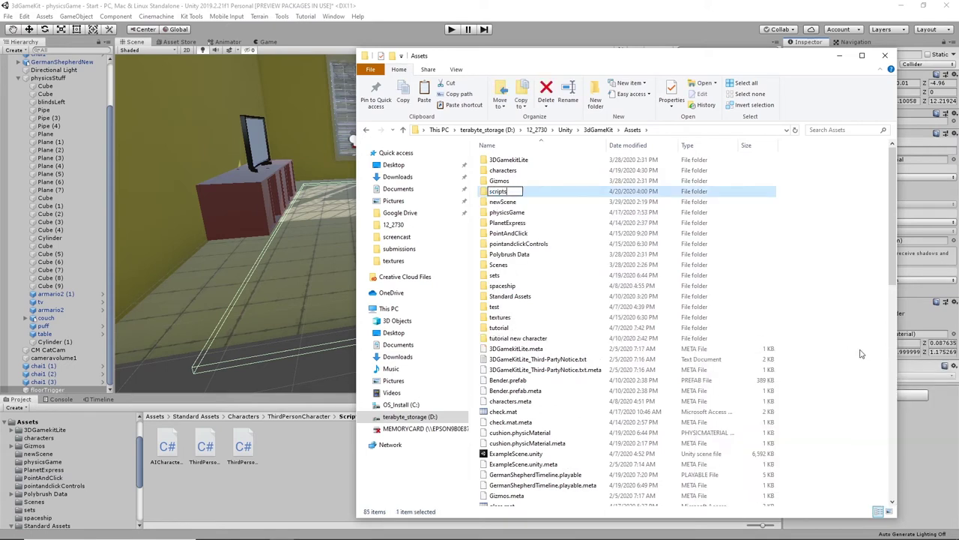
key("Return")
- Paste the copied C# scripts into the 3dGameKit project's new scripts folder and switch back to Unity
double_click(494, 267)
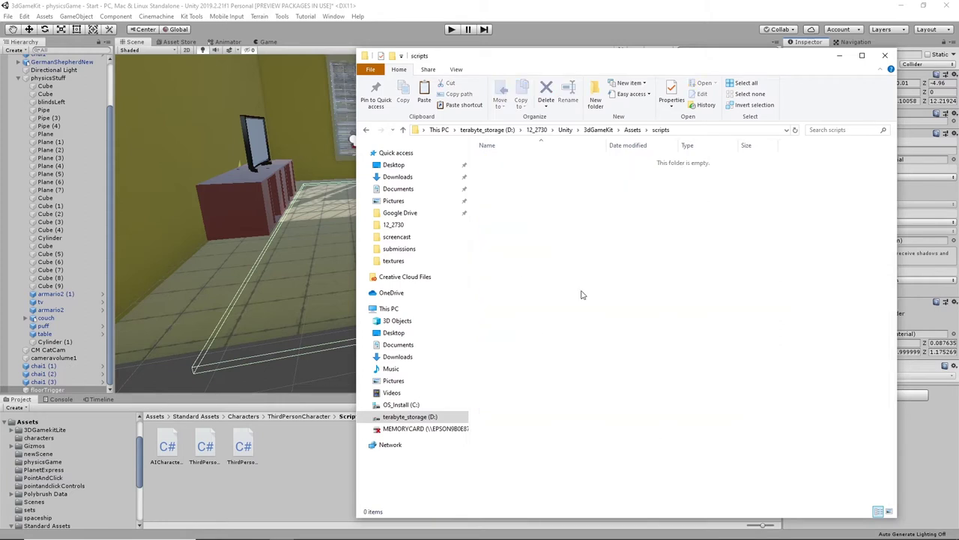
right_click(521, 220)
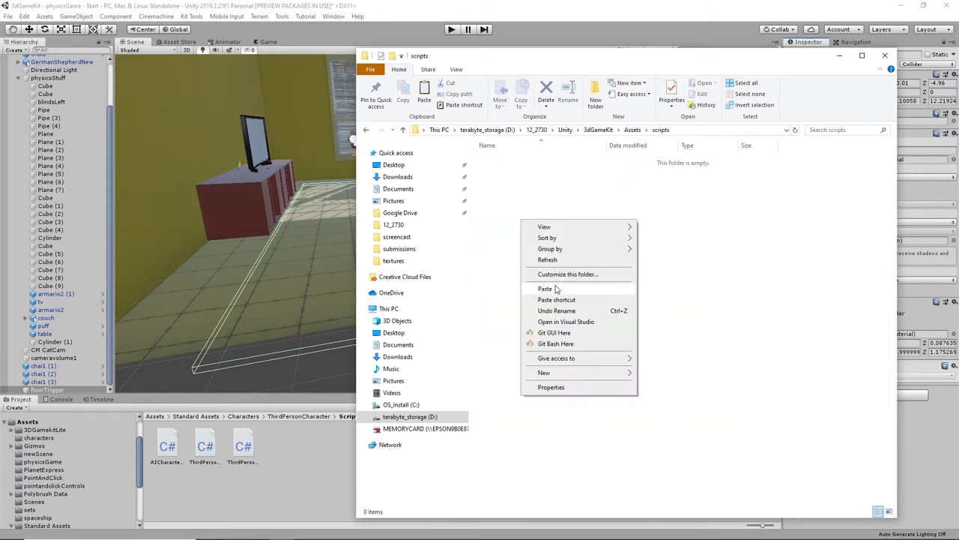
left_click(547, 290)
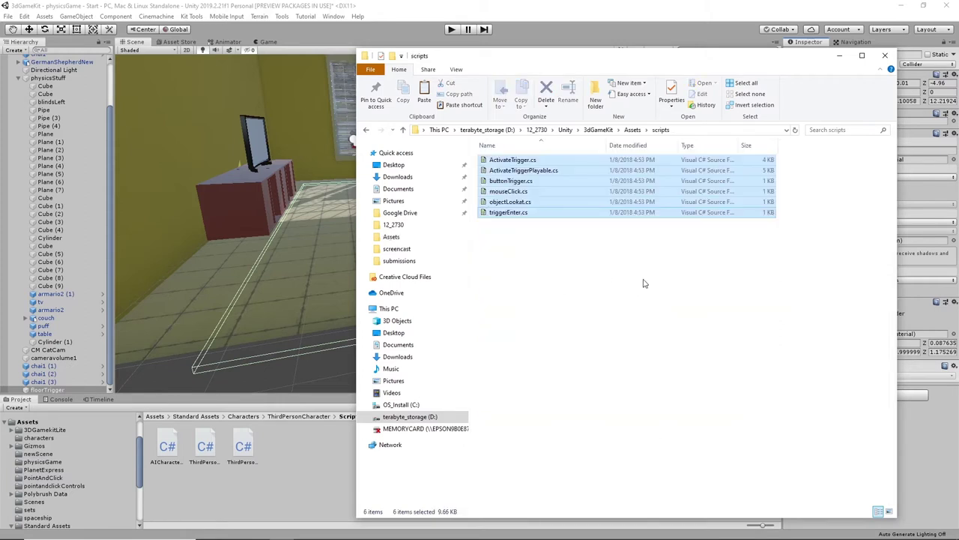
left_click(318, 4)
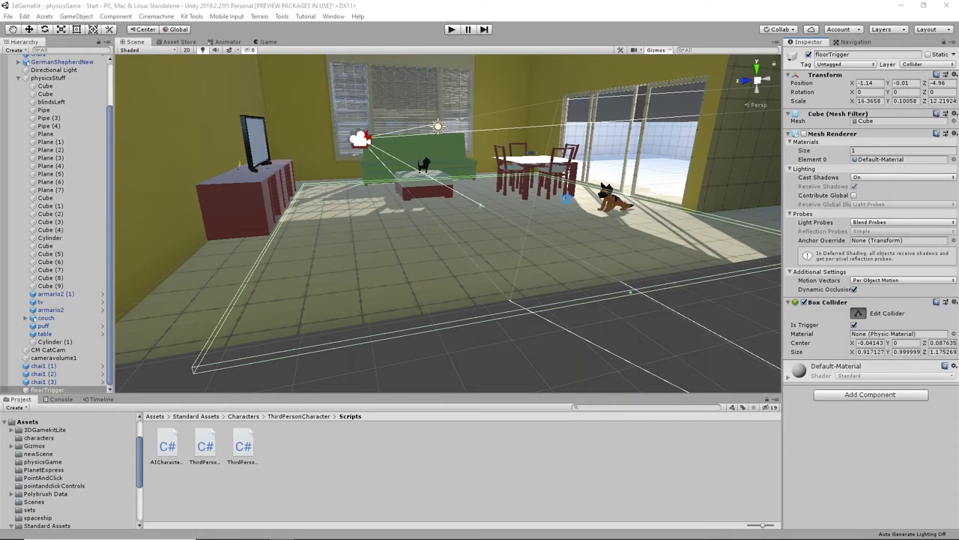
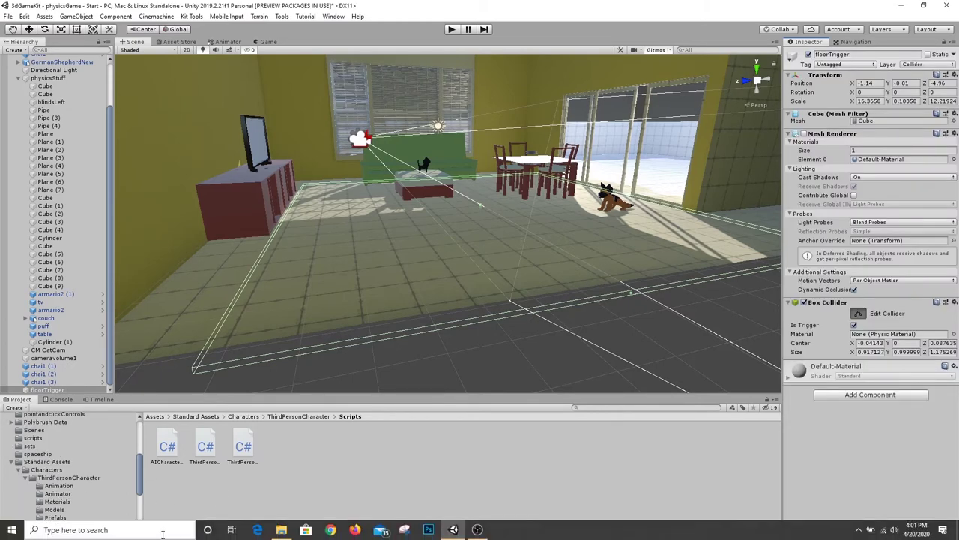
- Collapse the Standard Assets folder tree and open the imported scripts folder in the project
left_click(15, 463)
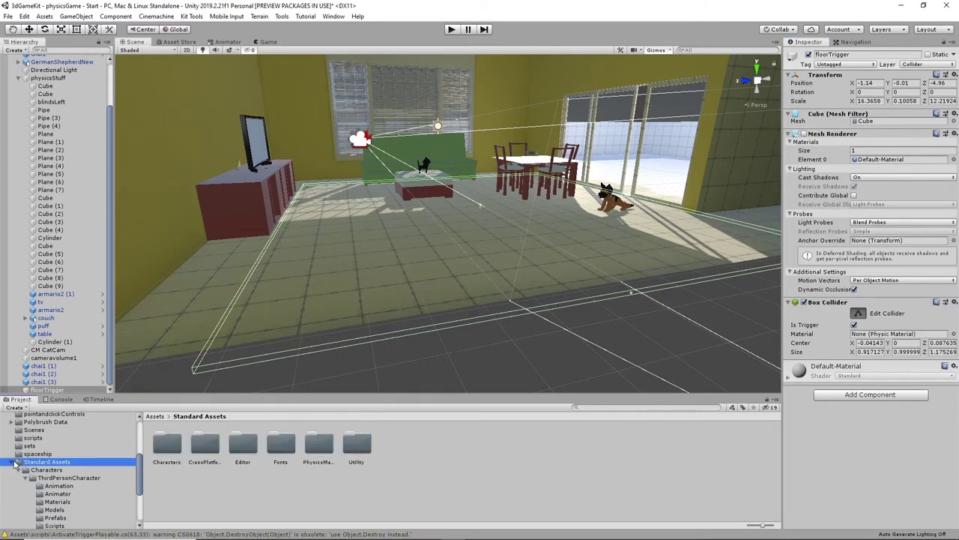
left_click(16, 463)
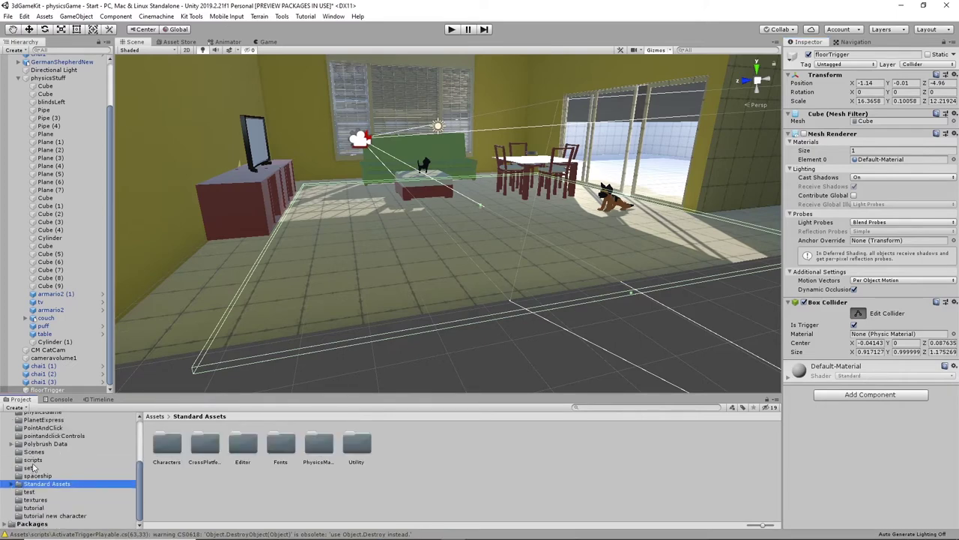
left_click(33, 461)
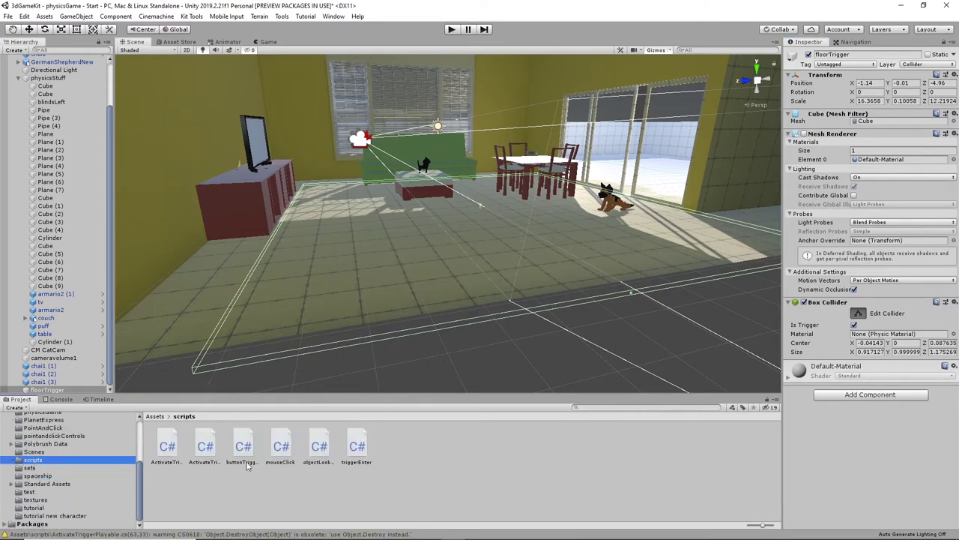
- Attach the ActivateTriggerPlayable script to floorTrigger as a component
left_click(205, 448)
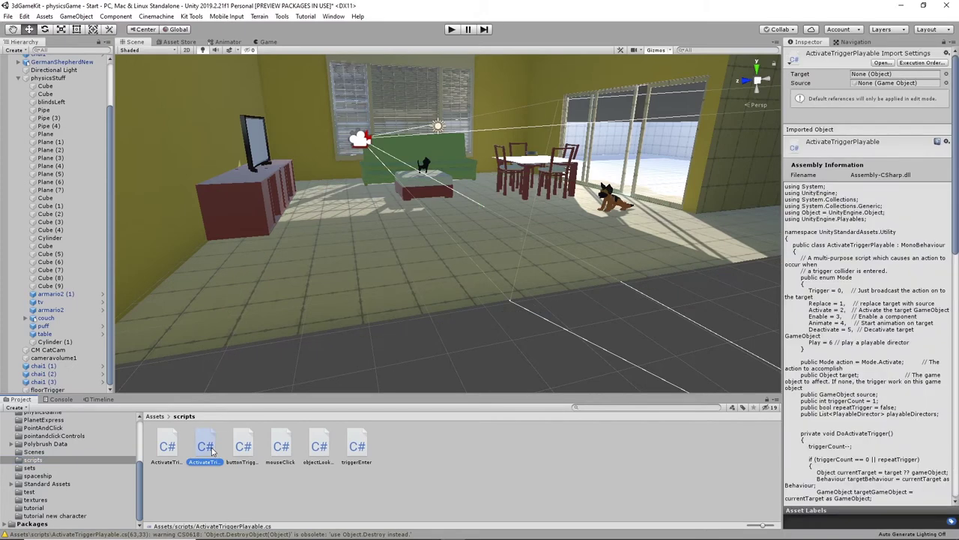
left_click_drag(212, 449, 395, 319)
left_click_drag(471, 283, 46, 389)
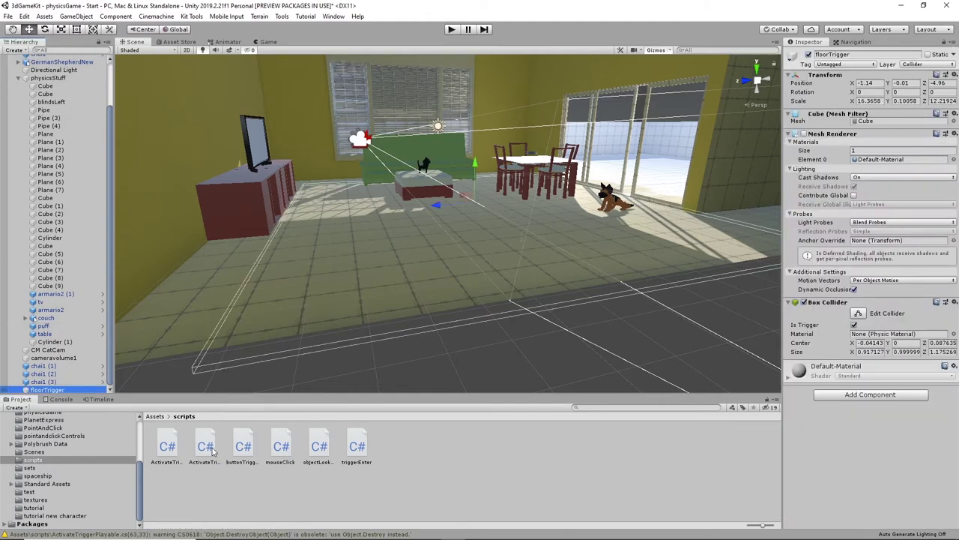
left_click_drag(213, 450, 890, 457)
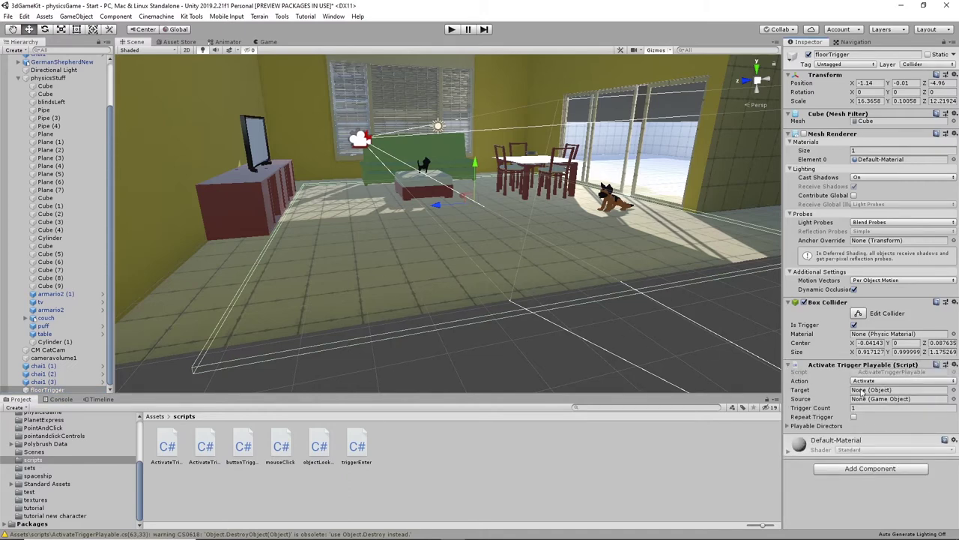
- Assign the cat object jiji from the scene as the Target of floorTrigger's Activate Trigger Playable script
left_click(953, 391)
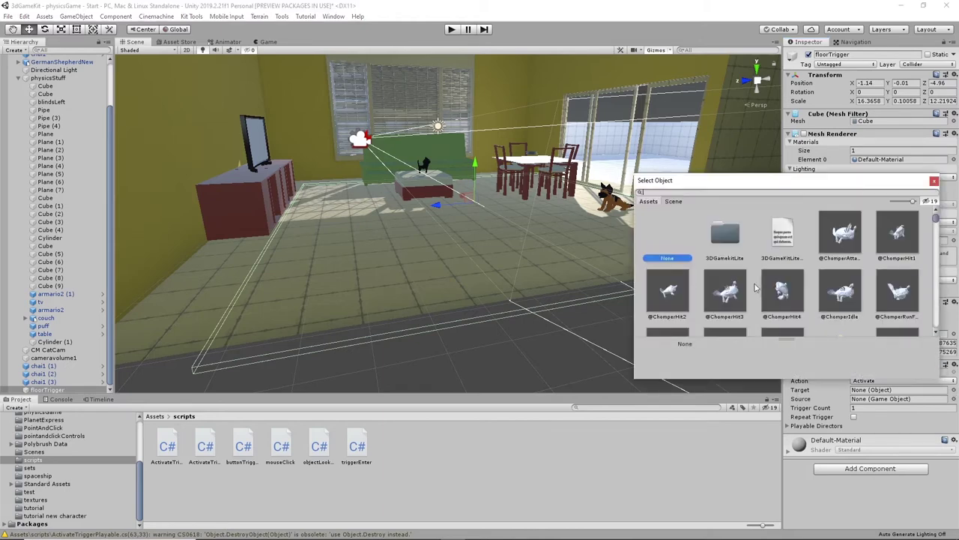
left_click(673, 201)
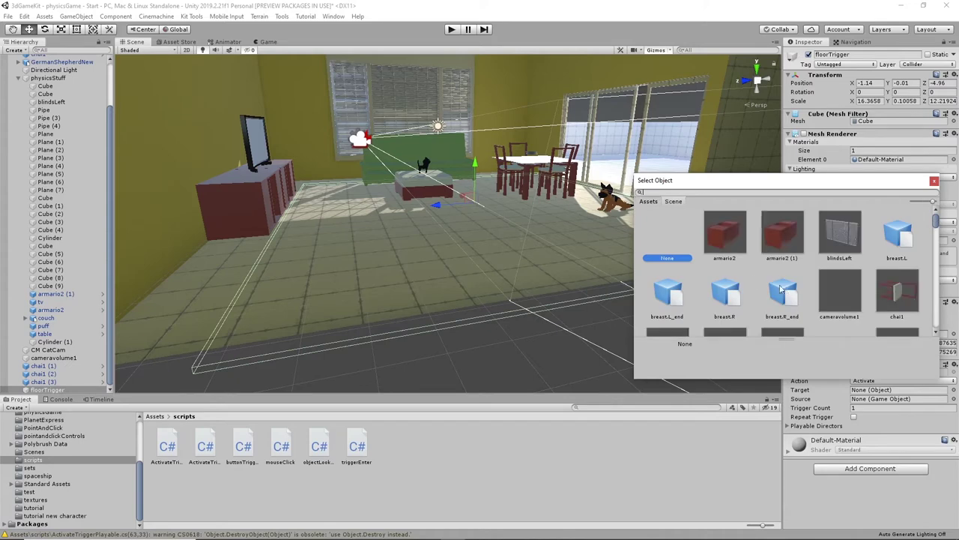
scroll(785, 271, "down", 2)
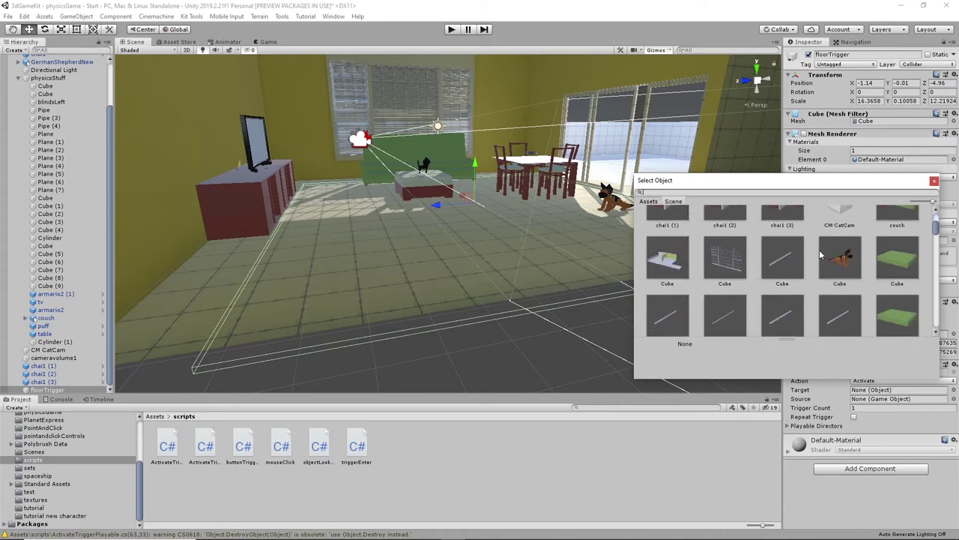
scroll(764, 279, "down", 3)
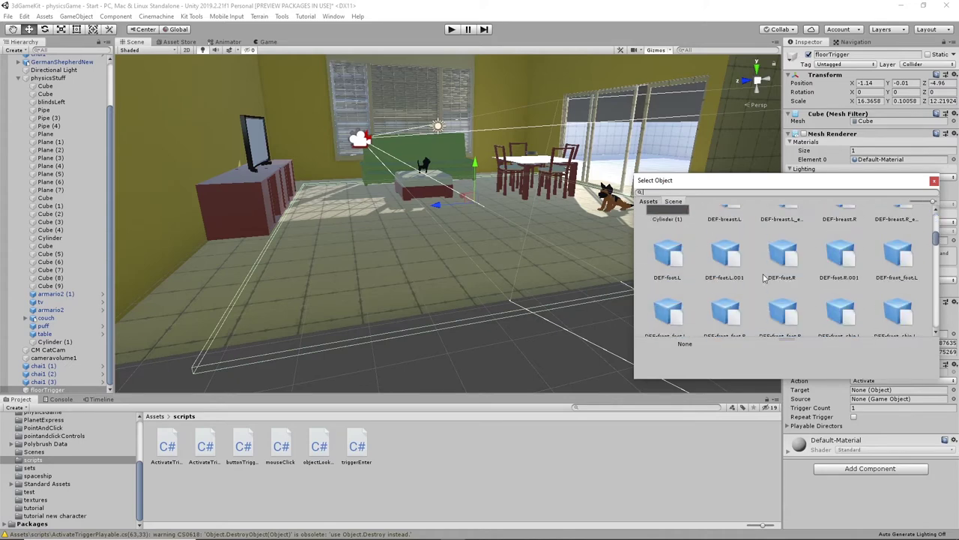
scroll(764, 279, "up", 1)
scroll(765, 278, "down", 6)
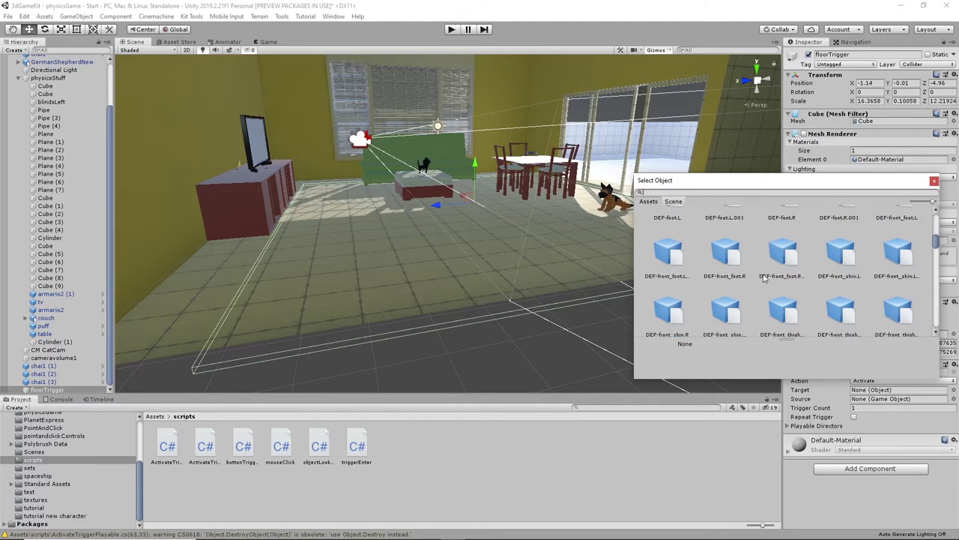
scroll(765, 278, "down", 3)
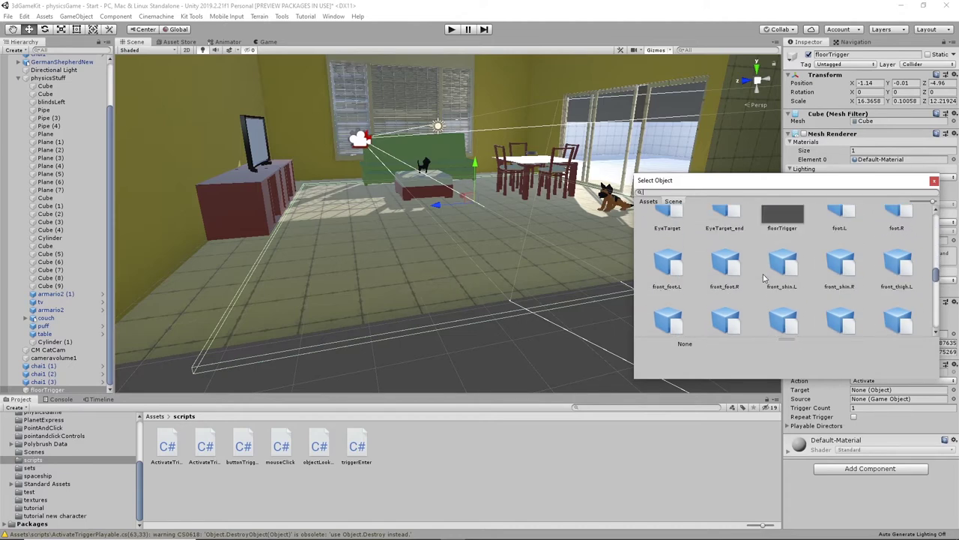
scroll(764, 279, "down", 4)
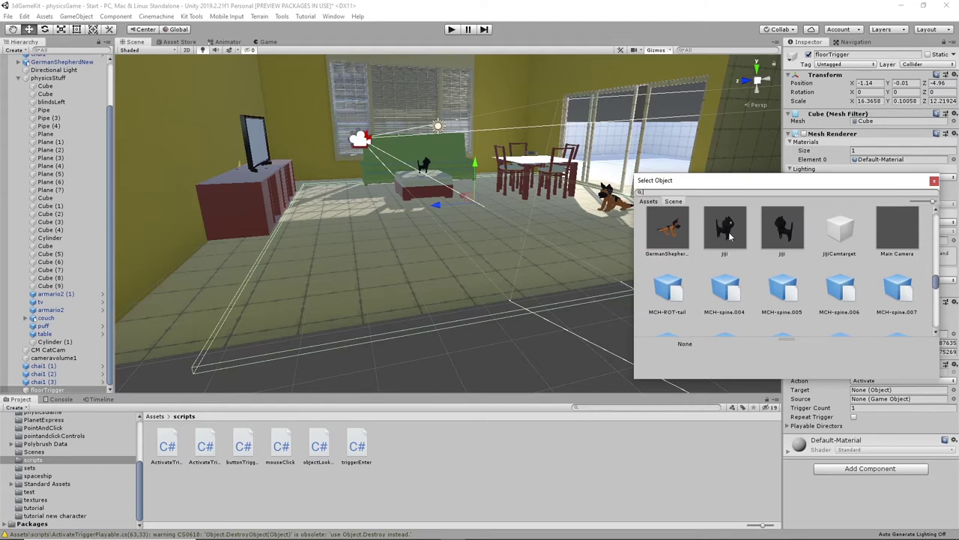
left_click(731, 237)
left_click(934, 181)
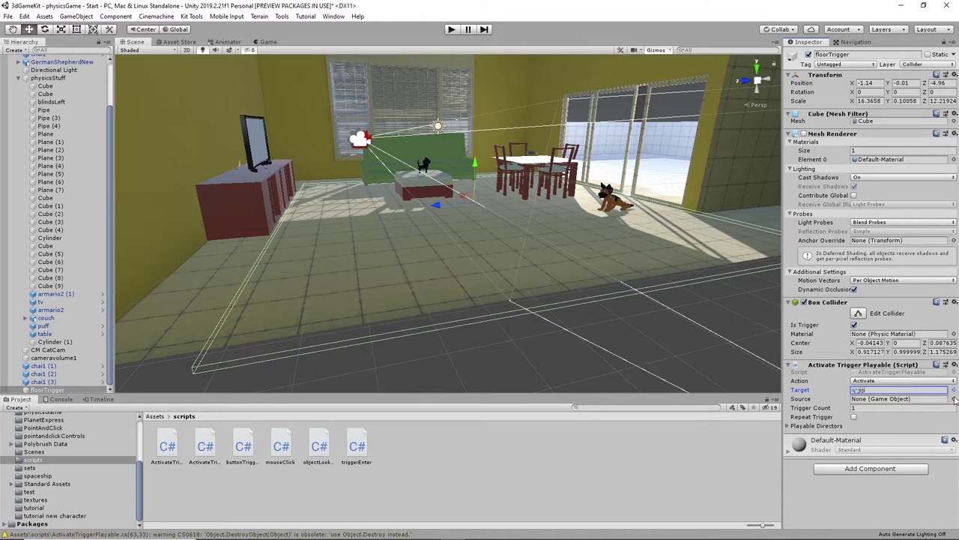
- Review the script's Source object choices and Action options, and expand its Playable Directors setting
left_click(954, 399)
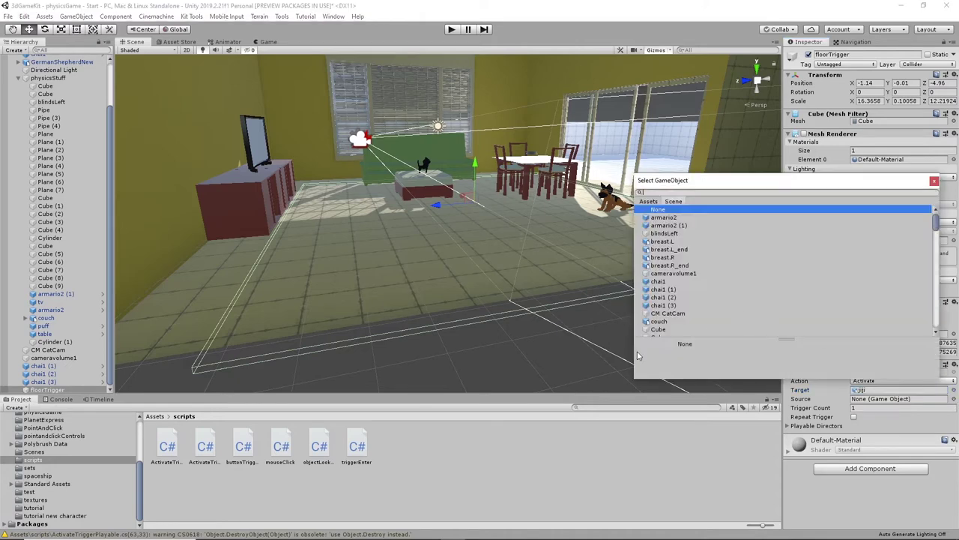
left_click(935, 182)
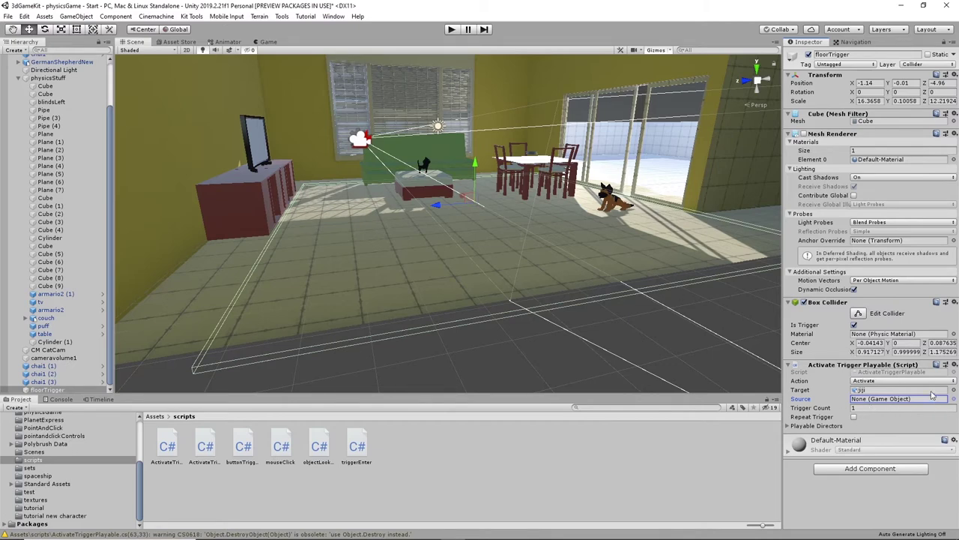
left_click(888, 383)
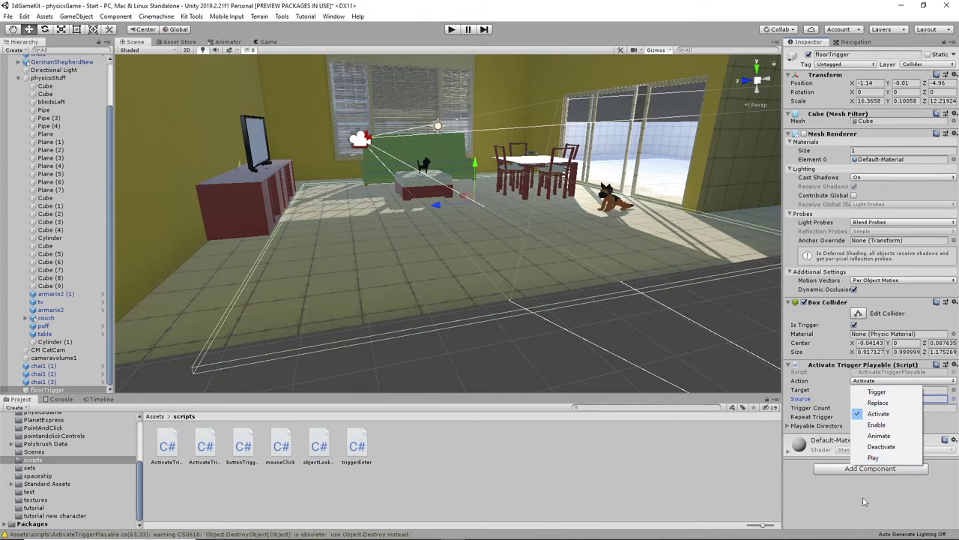
left_click(892, 510)
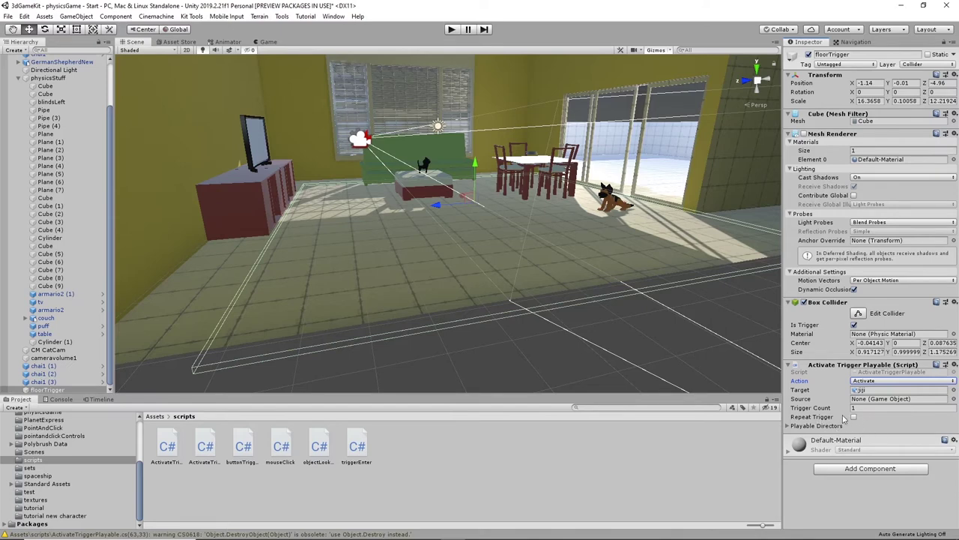
left_click(788, 426)
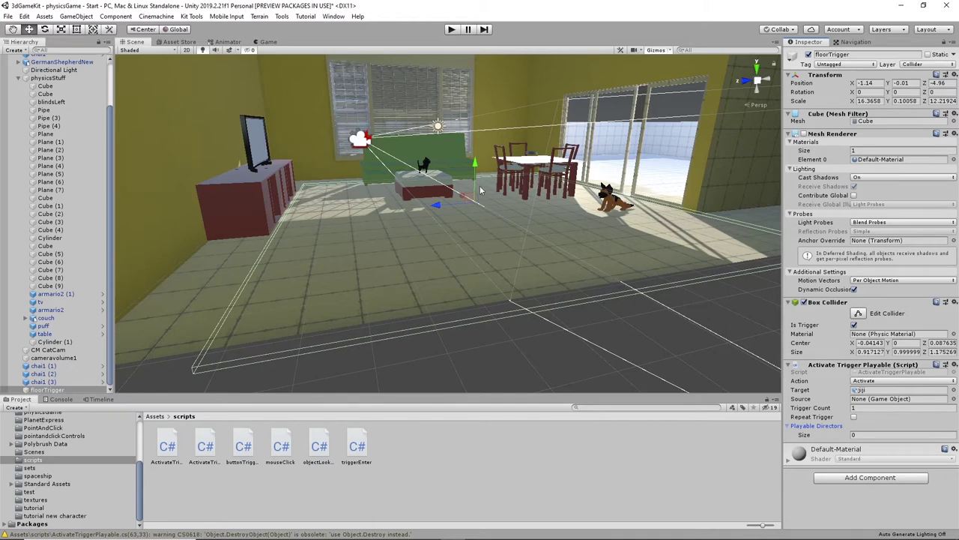
- Create an empty game object and name it hitFloorTimline
left_click(114, 16)
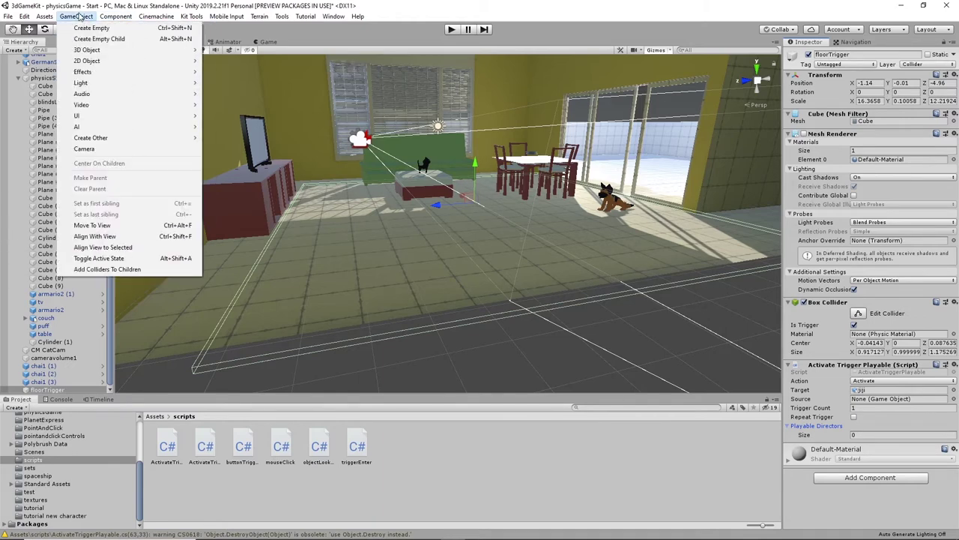
left_click(84, 35)
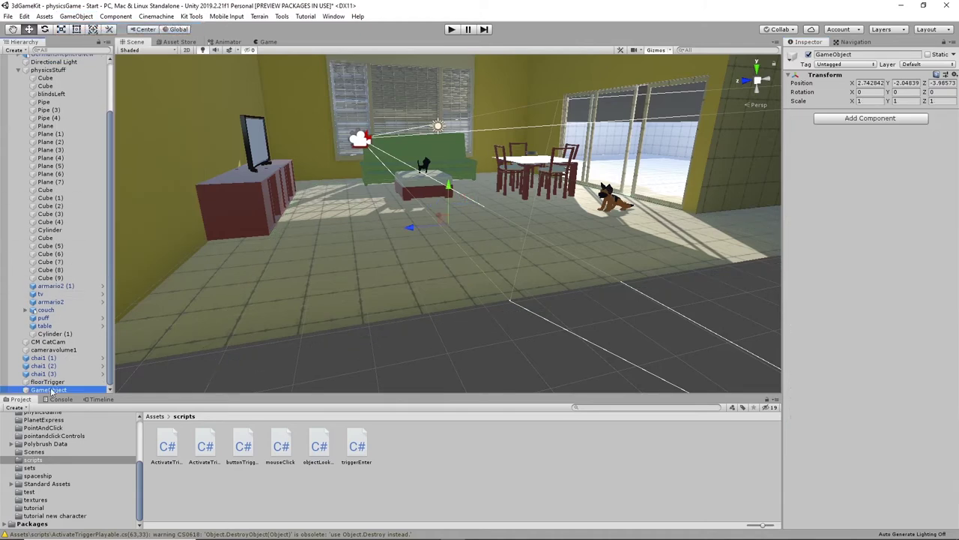
left_click(859, 56)
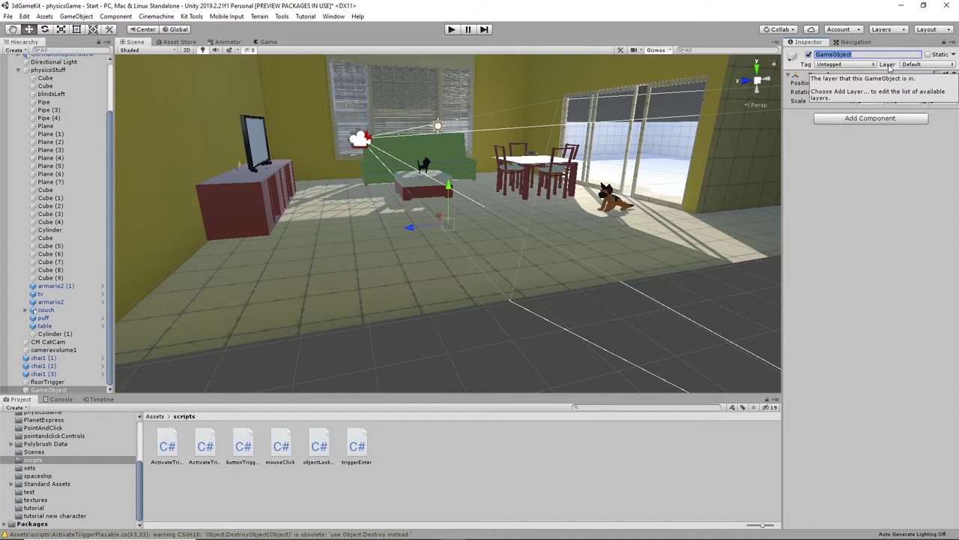
type("N")
type("itFloorTimline")
key("Return")
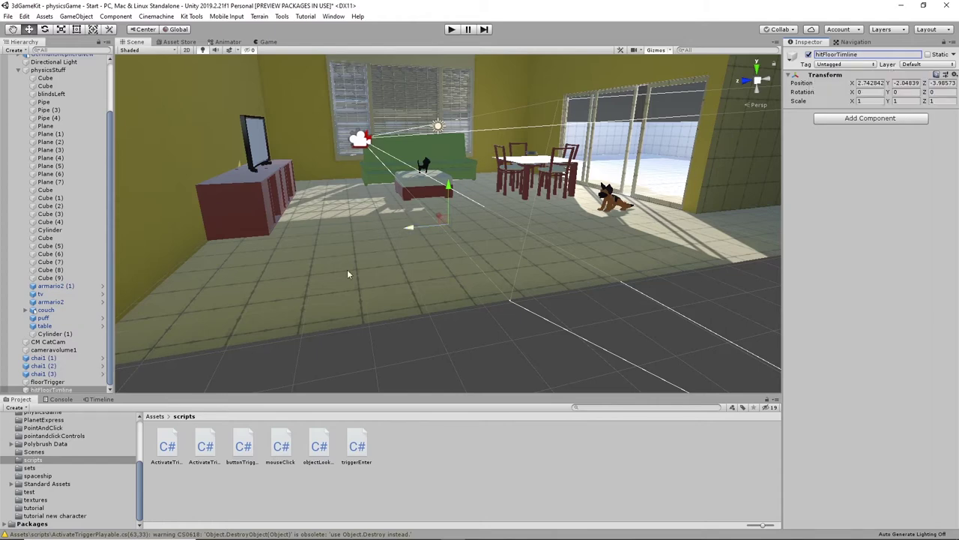
- Create a timeline with a director for hitFloorTimline, saved as hitFloorTimlineTimeline.playable in the Assets folder
left_click(99, 400)
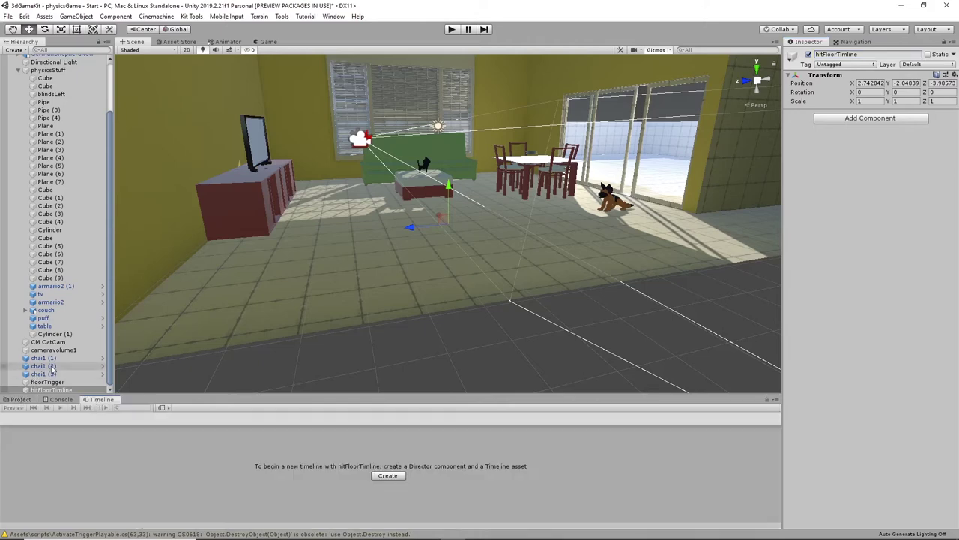
left_click(50, 391)
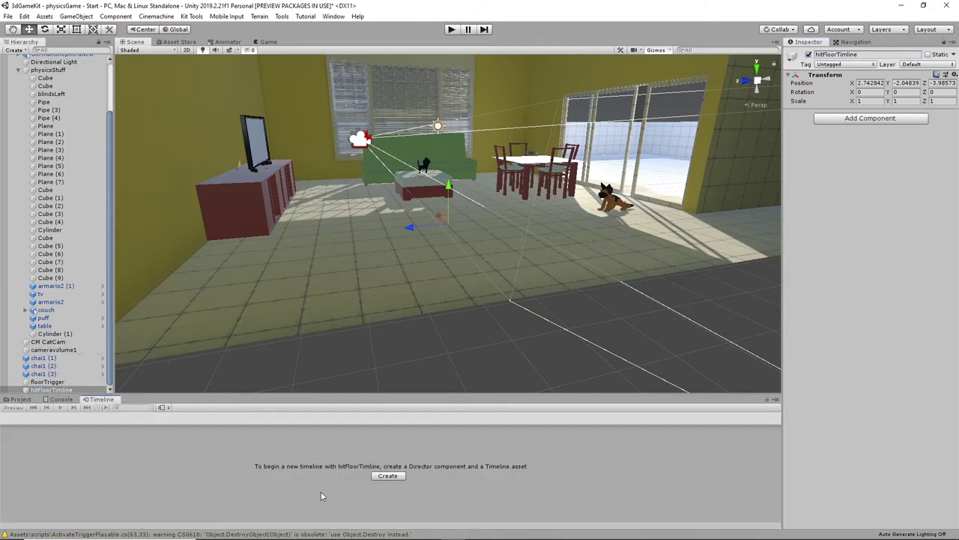
left_click(388, 475)
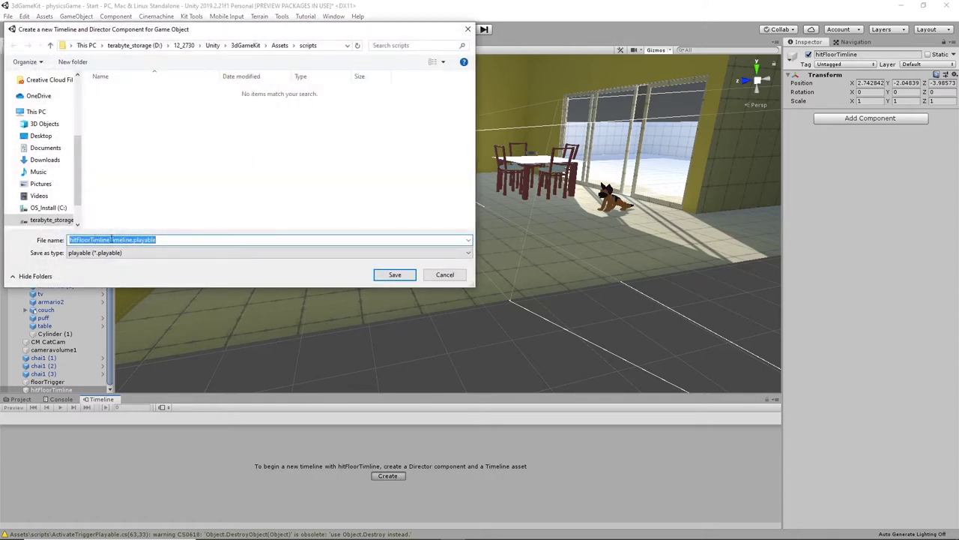
left_click_drag(111, 239, 91, 239)
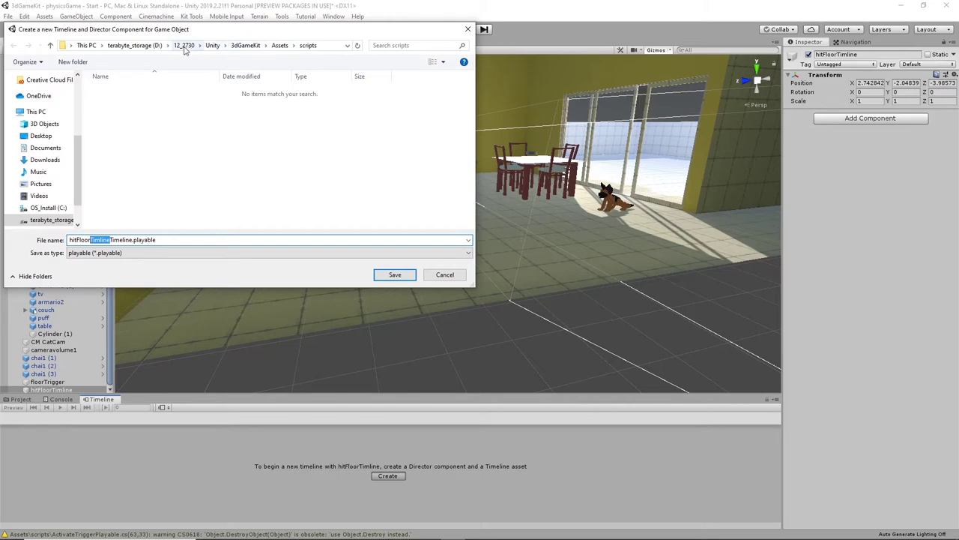
left_click(281, 46)
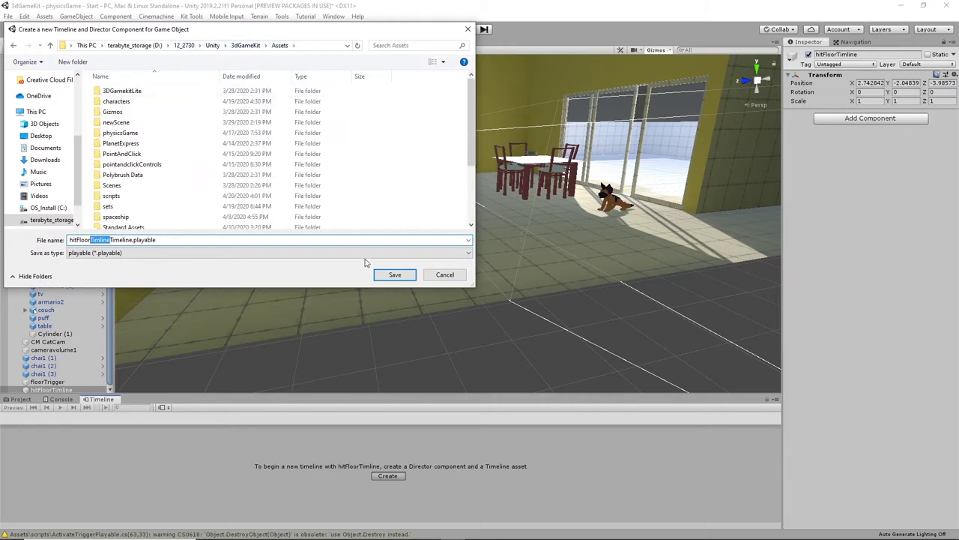
left_click(395, 275)
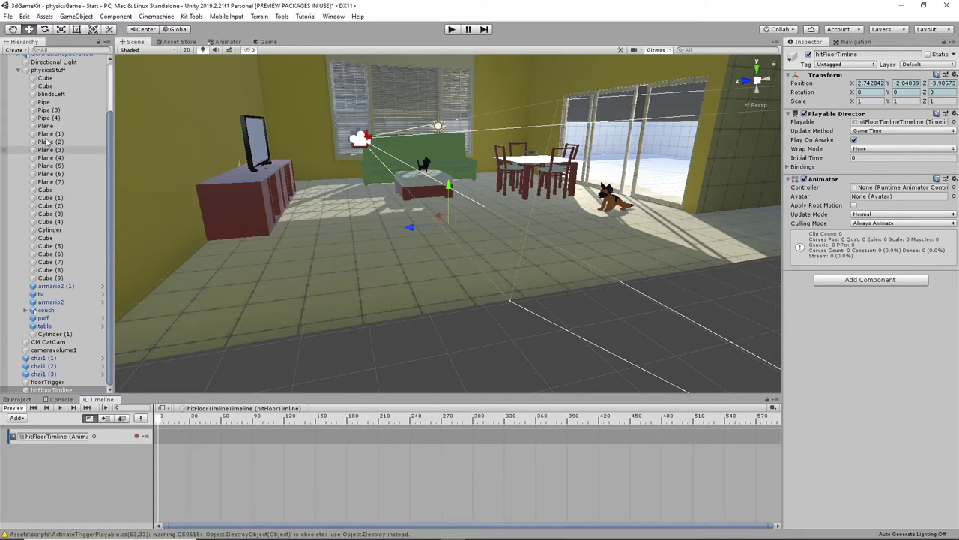
- Add an animation track for GermanShepherdNew to the hitFloorTimline timeline
scroll(74, 160, "up", 3)
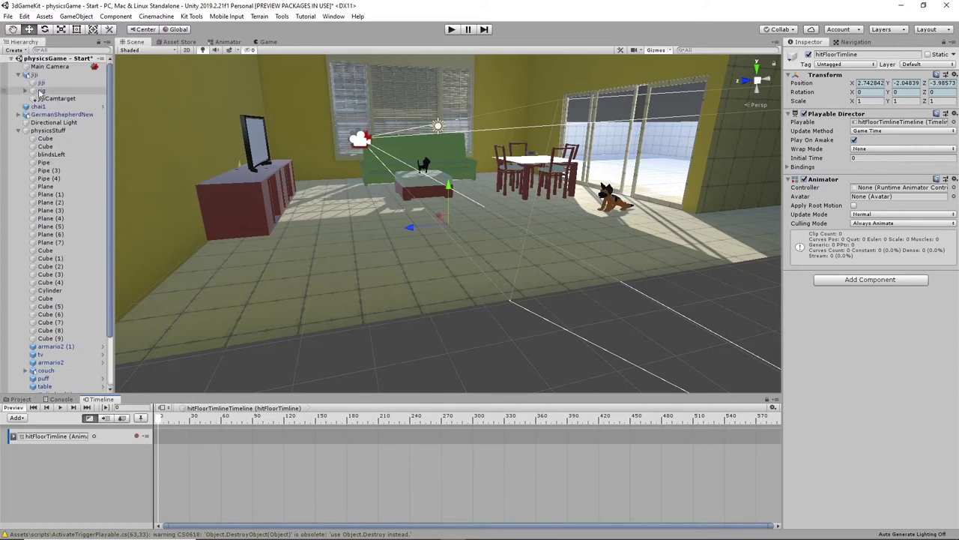
left_click_drag(46, 116, 74, 477)
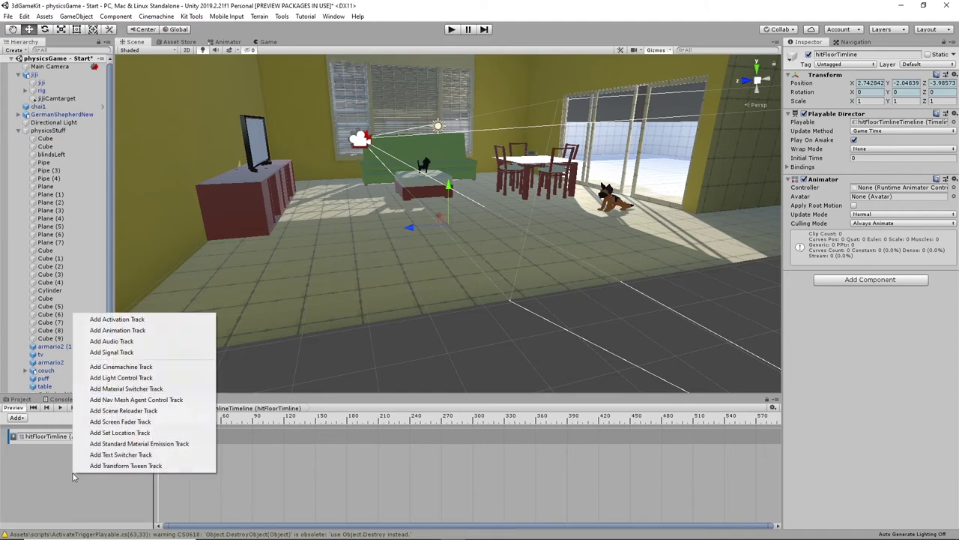
left_click(131, 330)
- Add the metarig|RunCycle animation clip to the GermanShepherdNew track and make it span frames 0 to 180
right_click(182, 452)
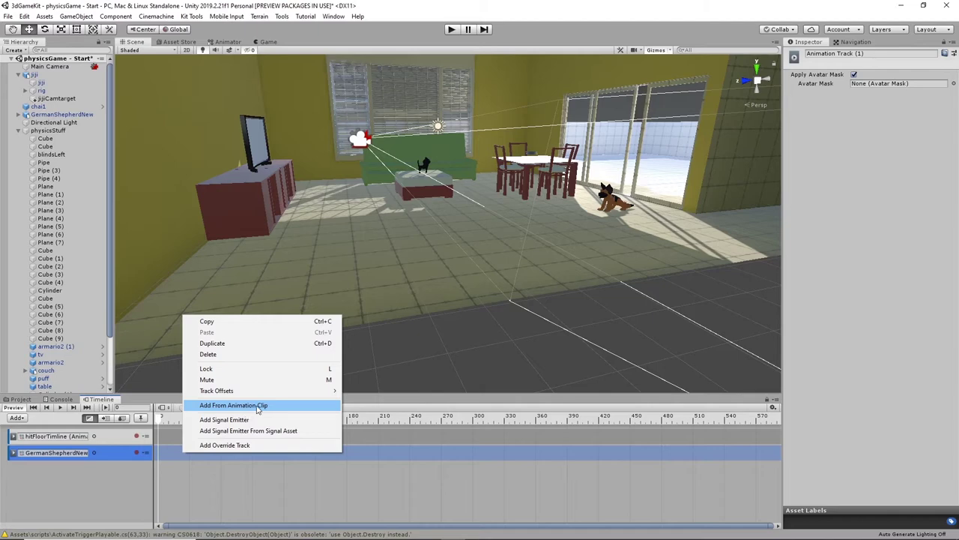
left_click(257, 406)
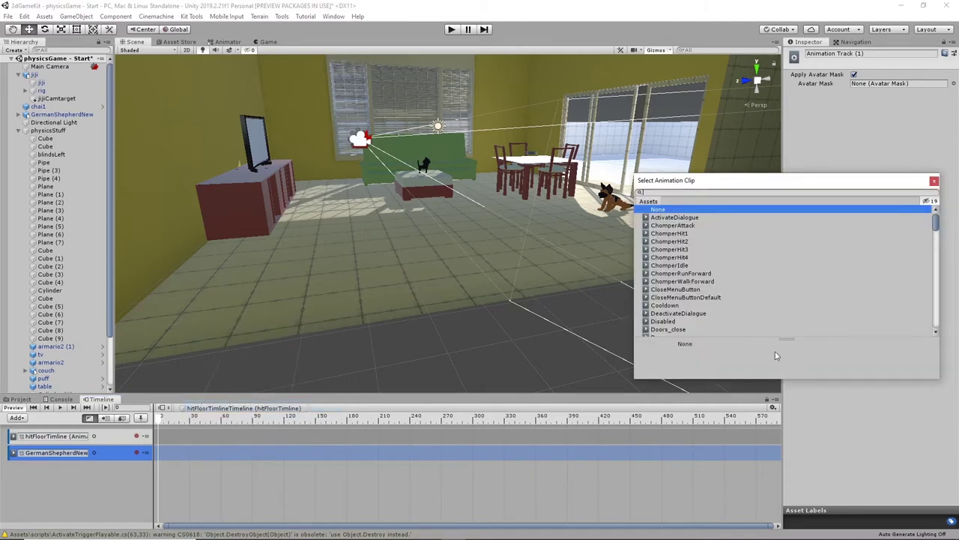
scroll(772, 279, "down", 3)
scroll(775, 281, "down", 10)
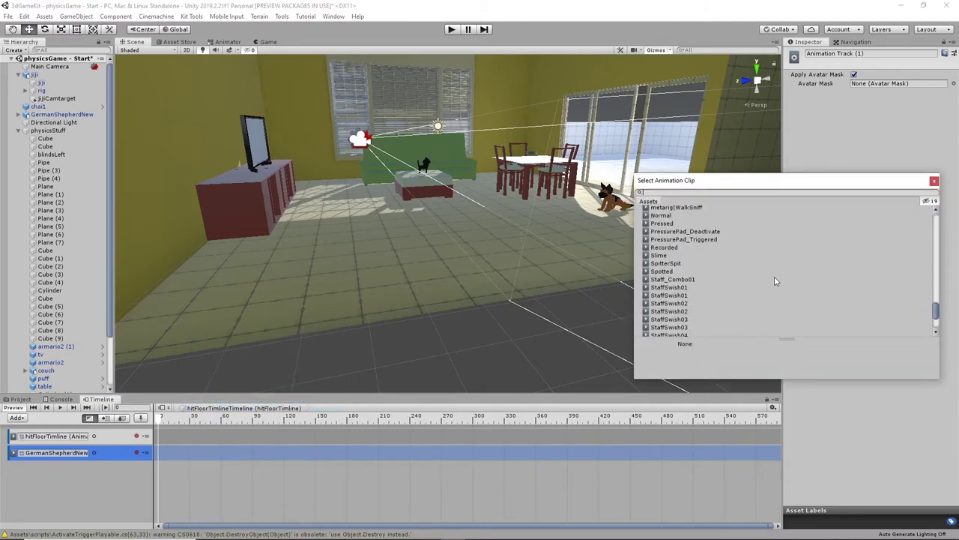
scroll(776, 281, "up", 2)
scroll(776, 282, "down", 2)
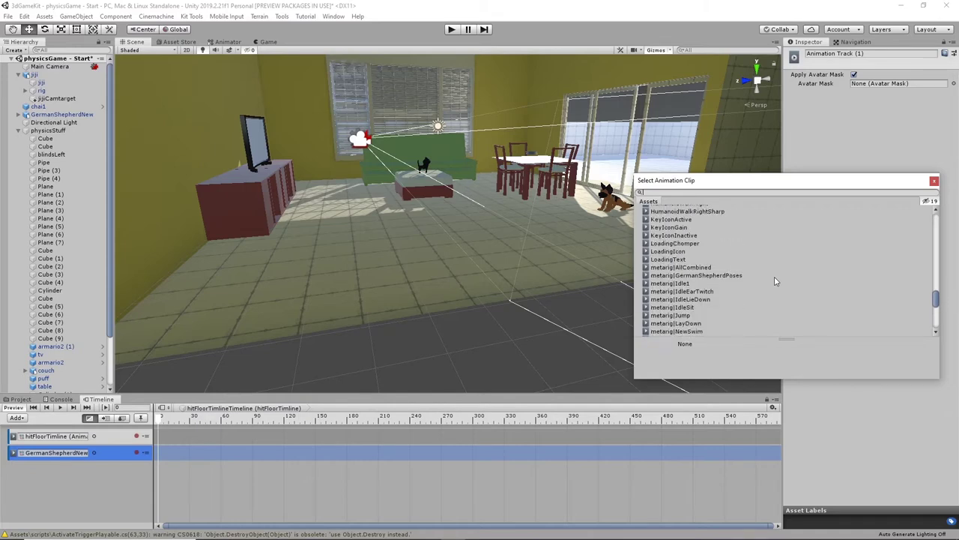
scroll(713, 292, "down", 1)
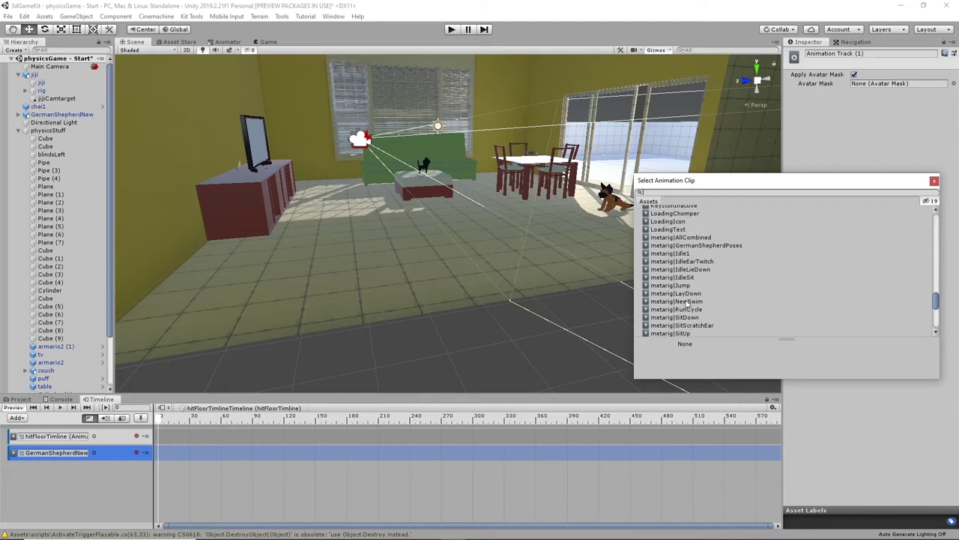
left_click(693, 310)
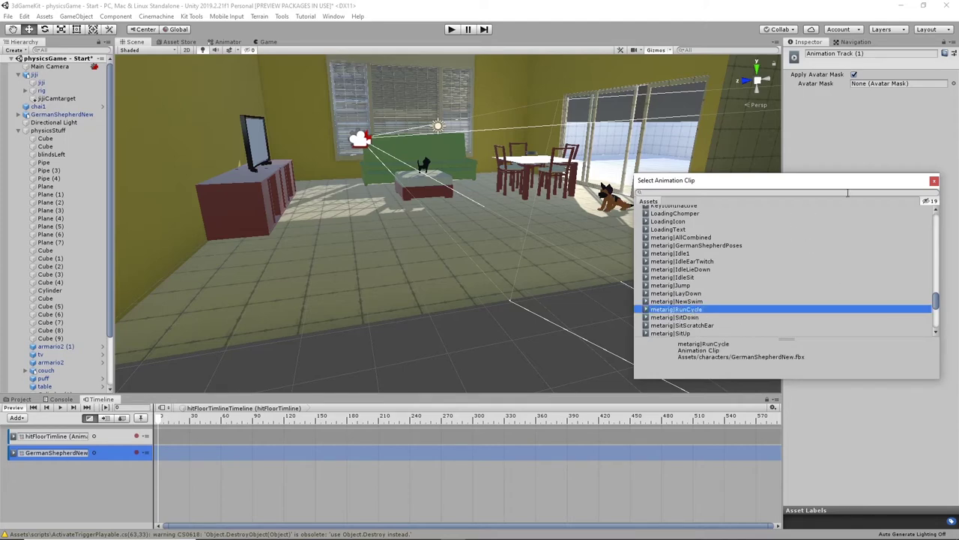
left_click(933, 182)
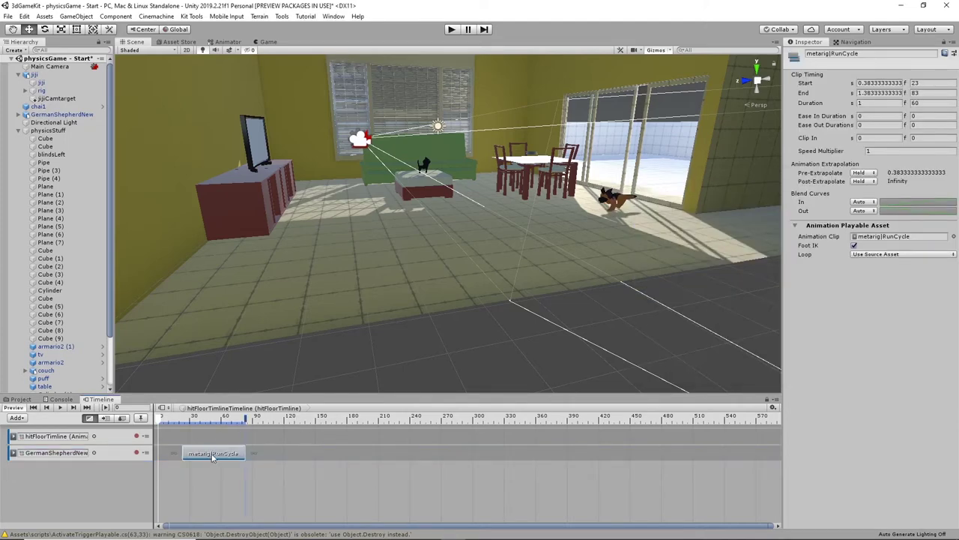
left_click_drag(215, 455, 347, 450)
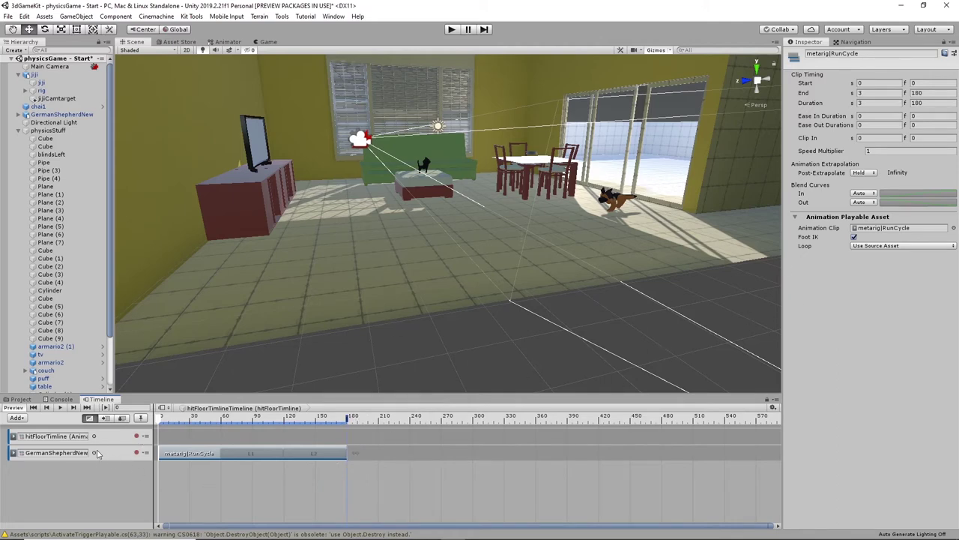
- Add an override track to the GermanShepherdNew animation track
right_click(108, 453)
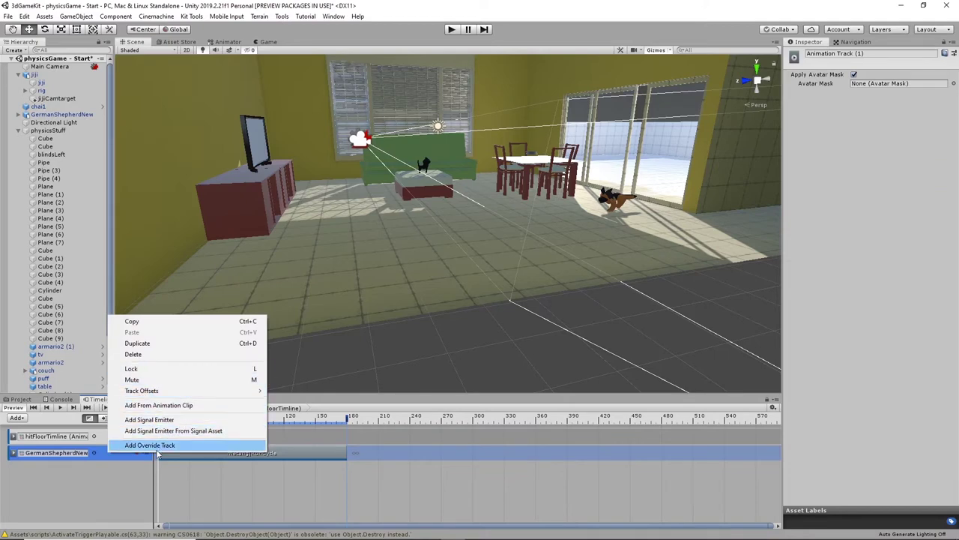
left_click(158, 445)
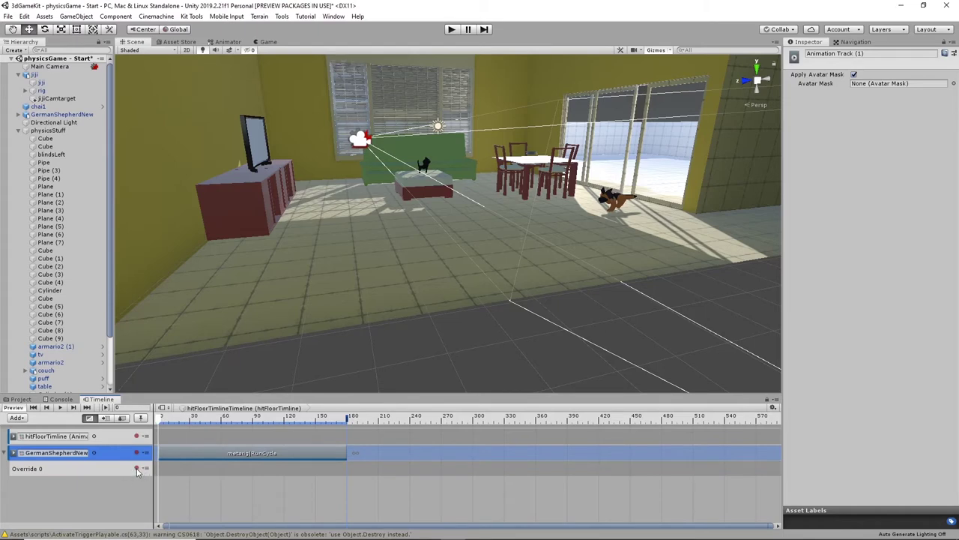
- Start recording on the Override 0 track and key GermanShepherdNew's position at frame 0 with Z at about -8.52
left_click(136, 469)
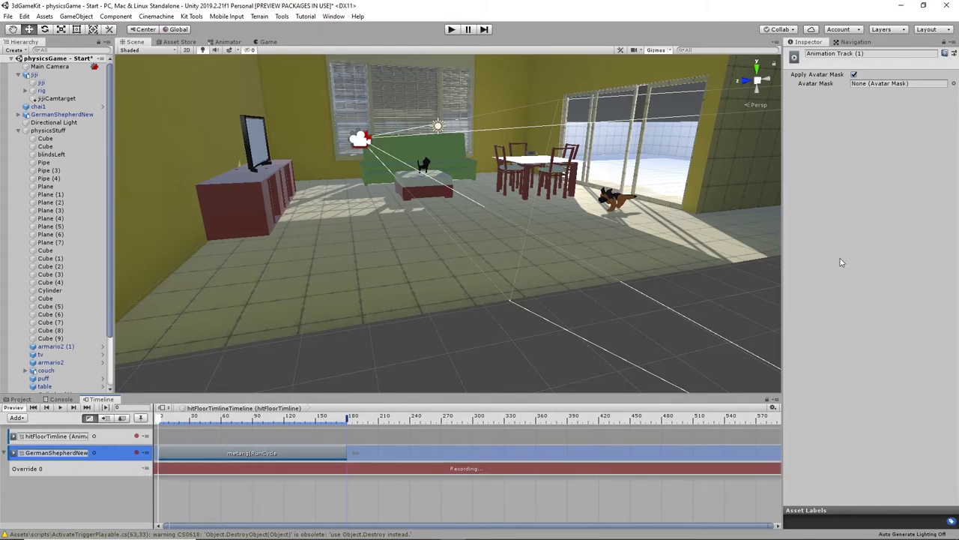
left_click(600, 200)
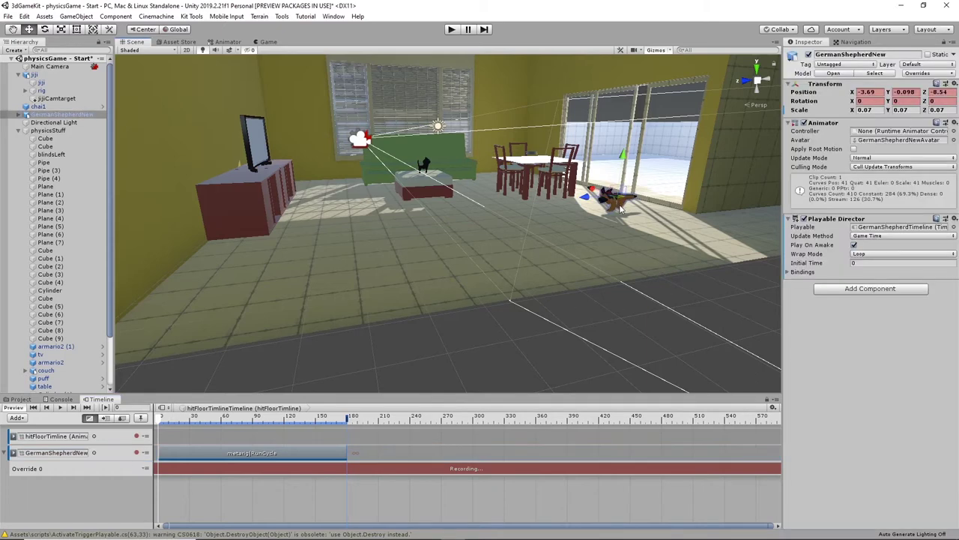
left_click_drag(586, 203, 589, 203)
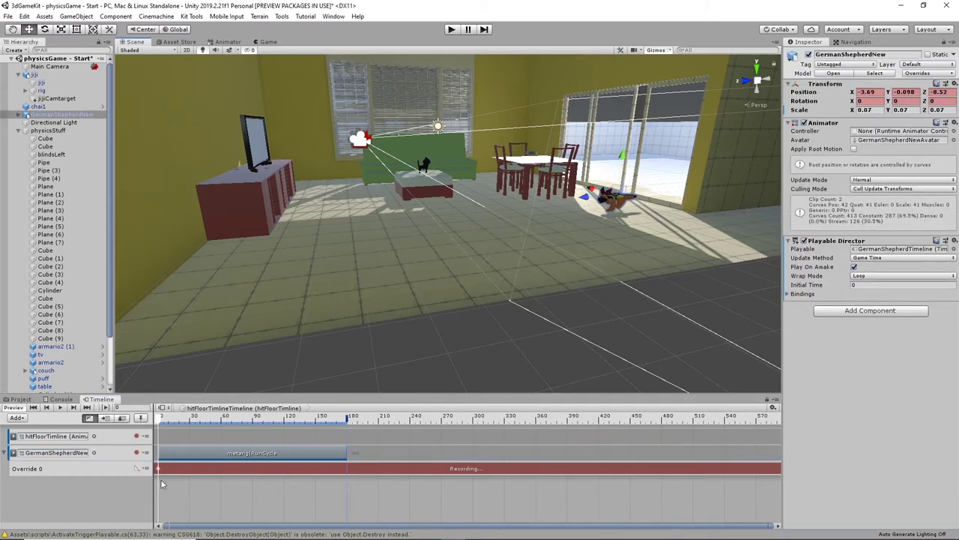
- Key GermanShepherdNew at frame 161, moved toward the coffee table to about X -2.24, Z -3.47 and turned to about 45° around Y
left_click_drag(528, 238, 466, 247, "alt")
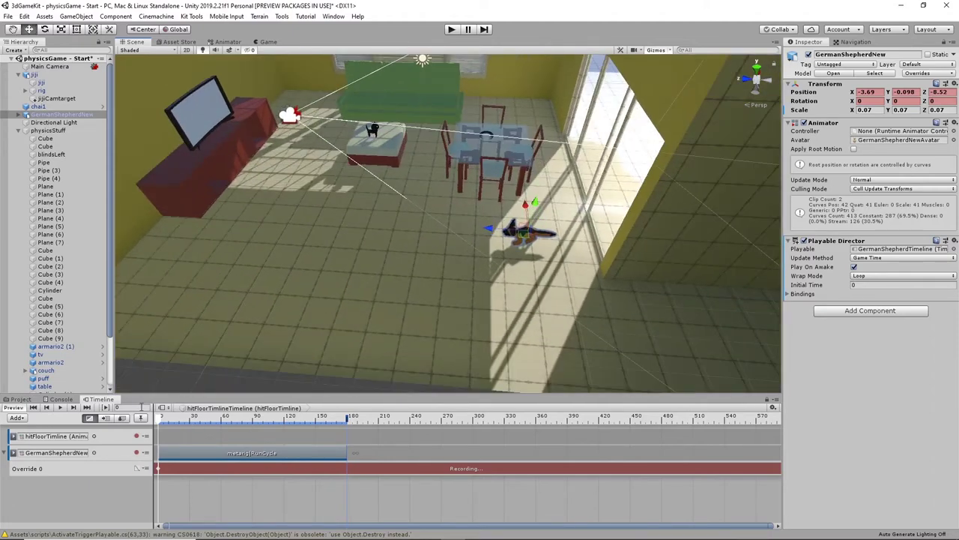
left_click_drag(163, 422, 327, 434)
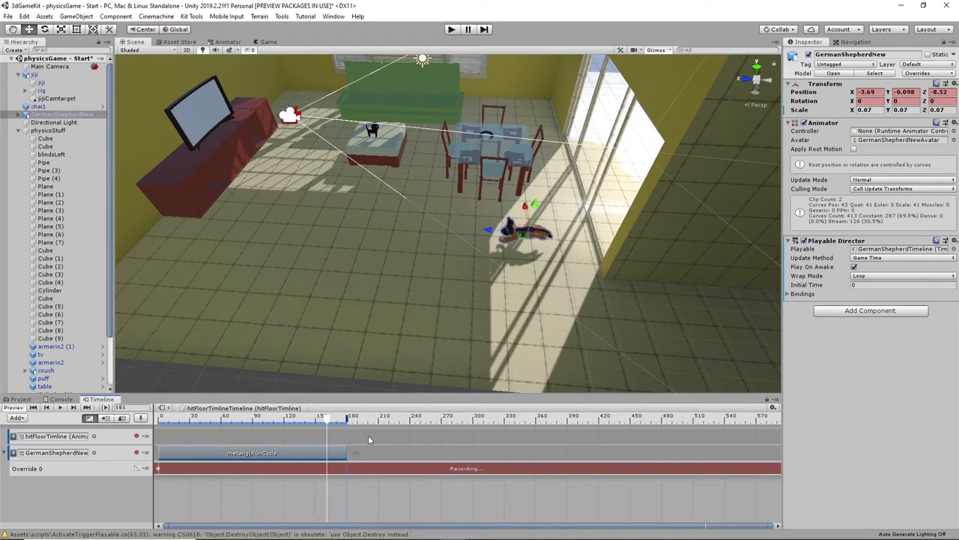
left_click_drag(490, 230, 359, 228)
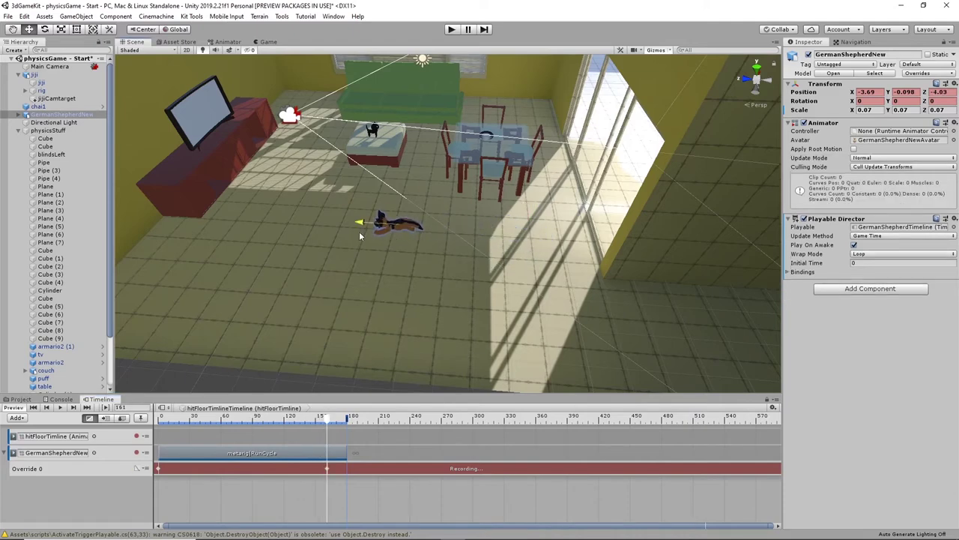
left_click_drag(447, 245, 372, 268, "alt")
left_click_drag(370, 206, 396, 184)
key("e")
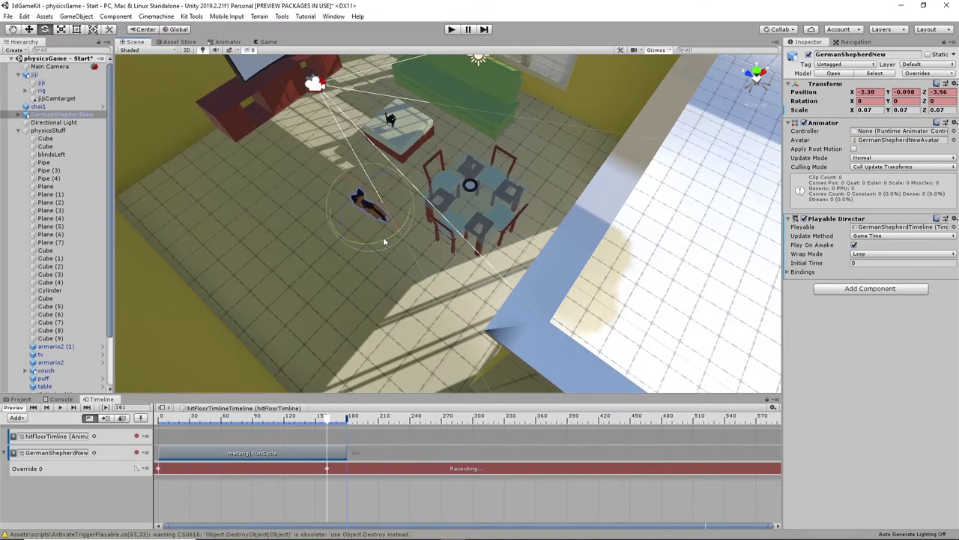
left_click_drag(387, 237, 371, 251)
key("w")
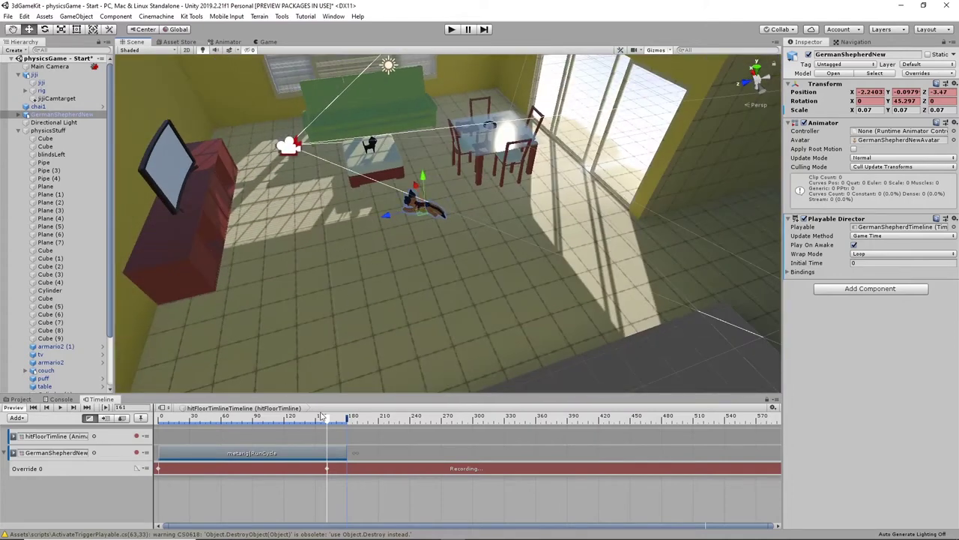
mouse_move(328, 422)
left_mouse_down()
mouse_move(168, 423)
mouse_move(347, 425)
mouse_move(328, 433)
left_mouse_up()
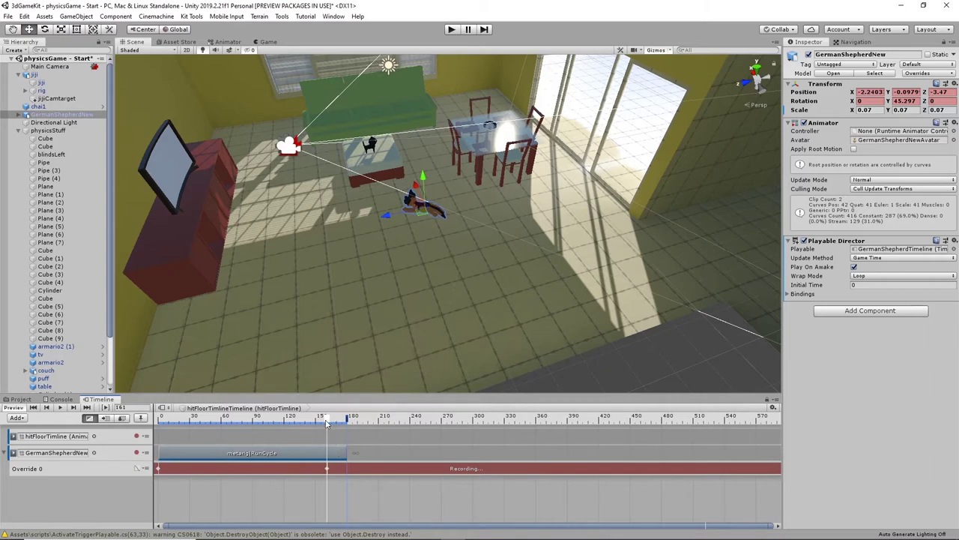
- Key GermanShepherdNew at frame 180 beside the coffee table at about X -0.95, Z -2.81, turned about 75° around Y, and stop recording
left_click_drag(326, 424, 348, 425)
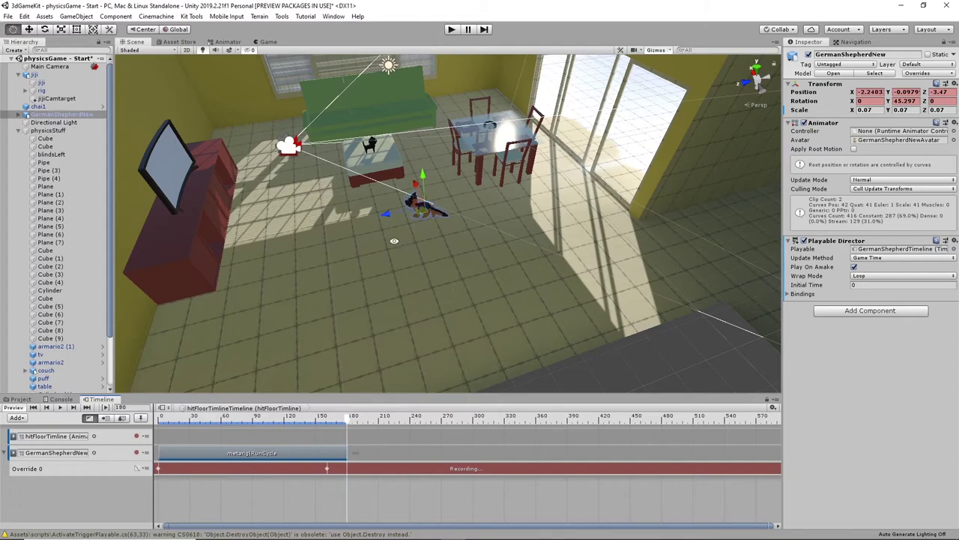
left_click_drag(358, 252, 506, 239, "alt")
scroll(506, 239, "up", 3)
left_click_drag(480, 191, 442, 223)
key("e")
key("w")
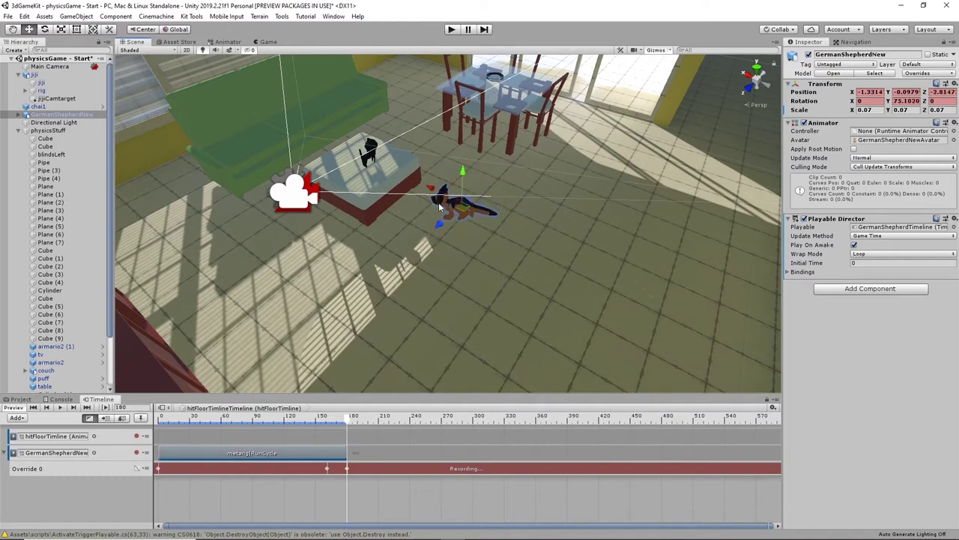
left_click_drag(436, 188, 422, 182)
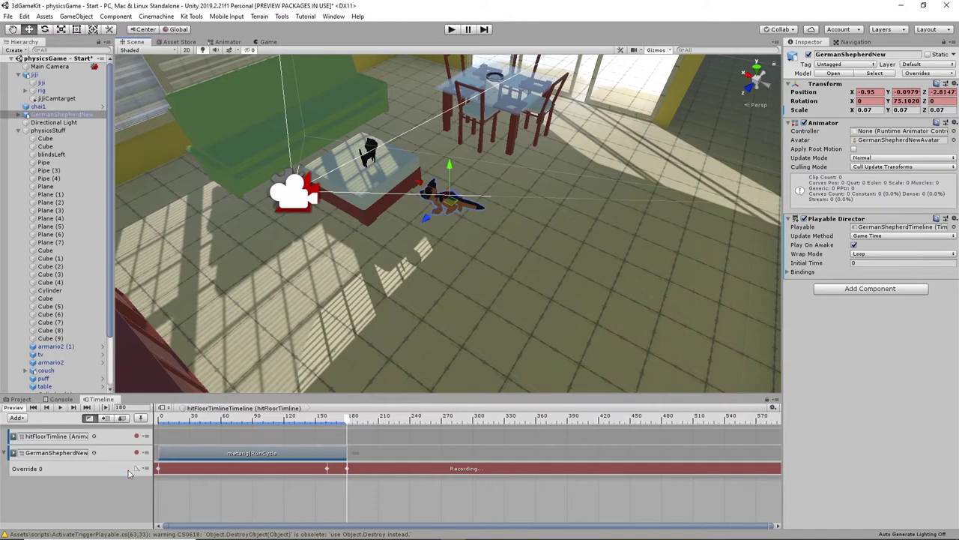
left_click(129, 470)
- Add the metarig|SitDown clip to the GermanShepherdNew track, starting at frame 172 to blend with the end of the RunCycle clip
mouse_move(350, 421)
left_mouse_down()
mouse_move(150, 439)
mouse_move(236, 421)
mouse_move(373, 421)
mouse_move(330, 421)
mouse_move(341, 423)
left_mouse_up()
right_click(380, 452)
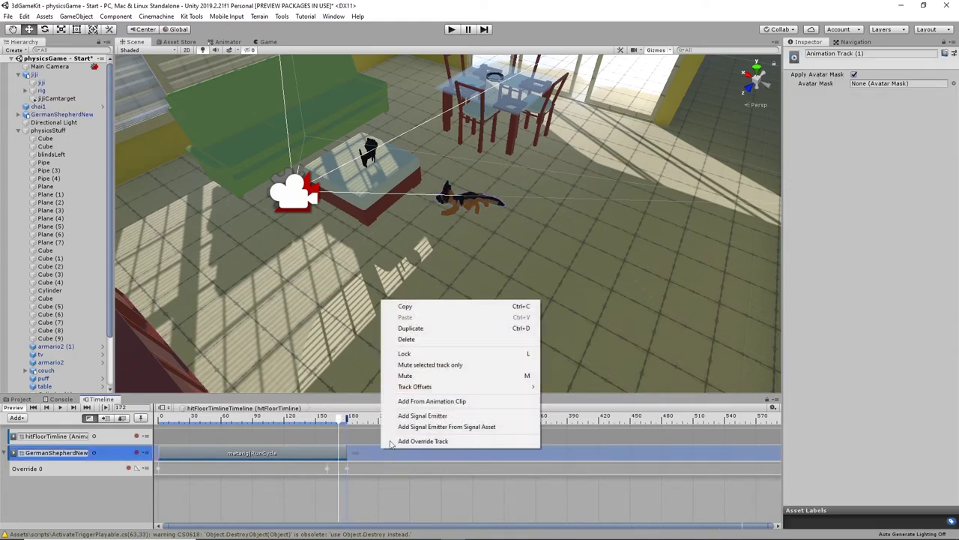
left_click(433, 401)
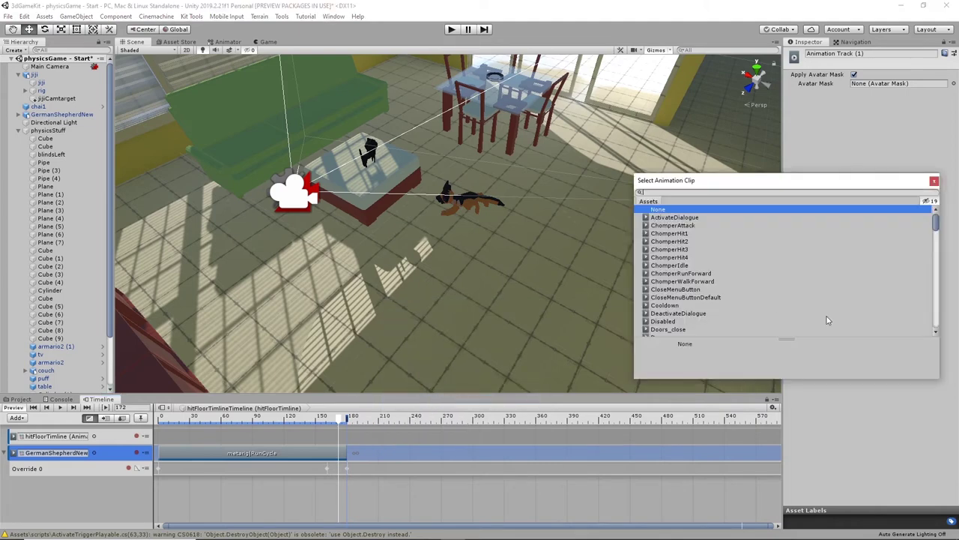
scroll(802, 237, "down", 8)
scroll(802, 239, "down", 10)
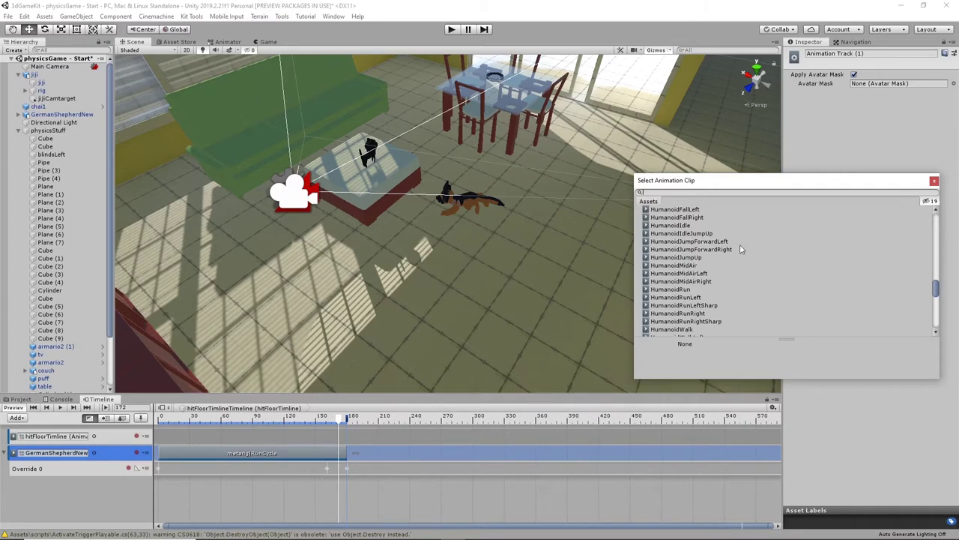
scroll(716, 281, "down", 5)
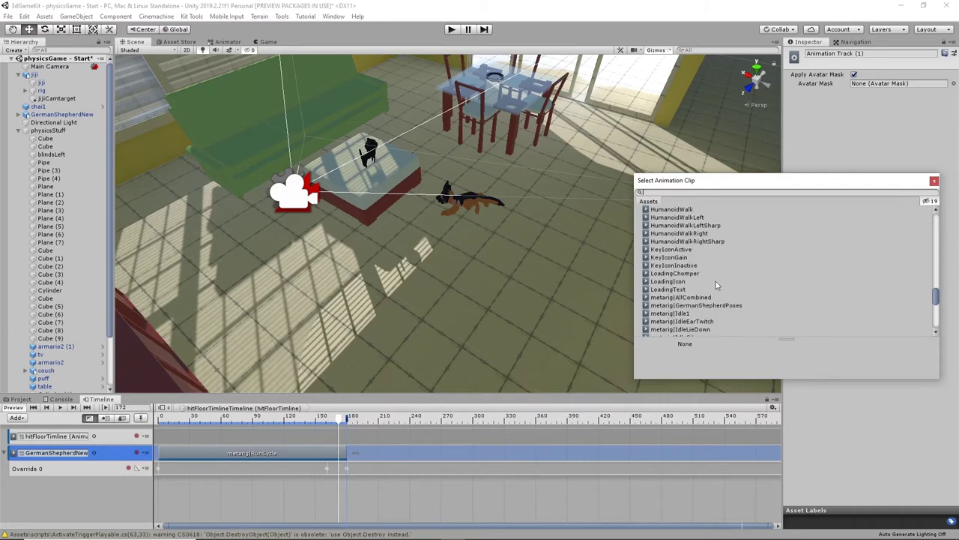
scroll(675, 274, "down", 8)
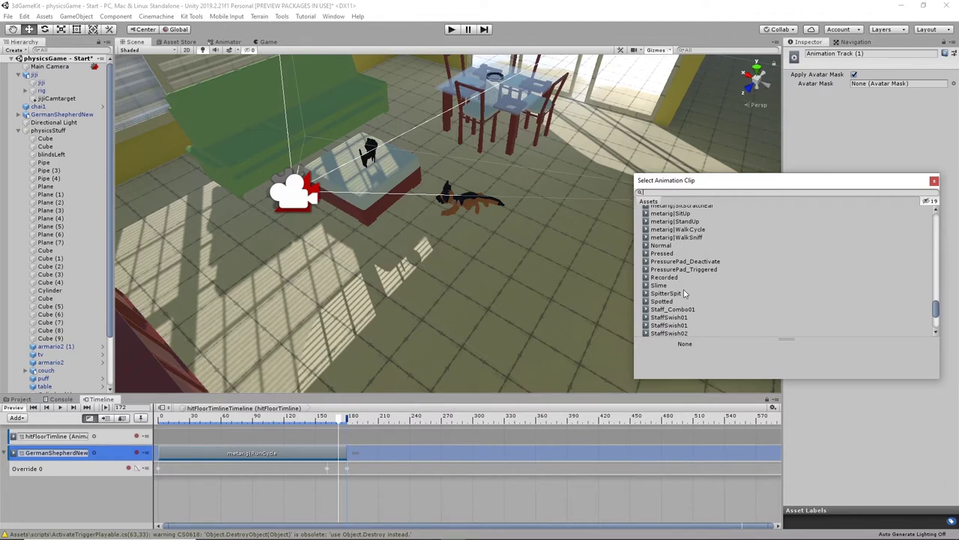
scroll(691, 246, "up", 3)
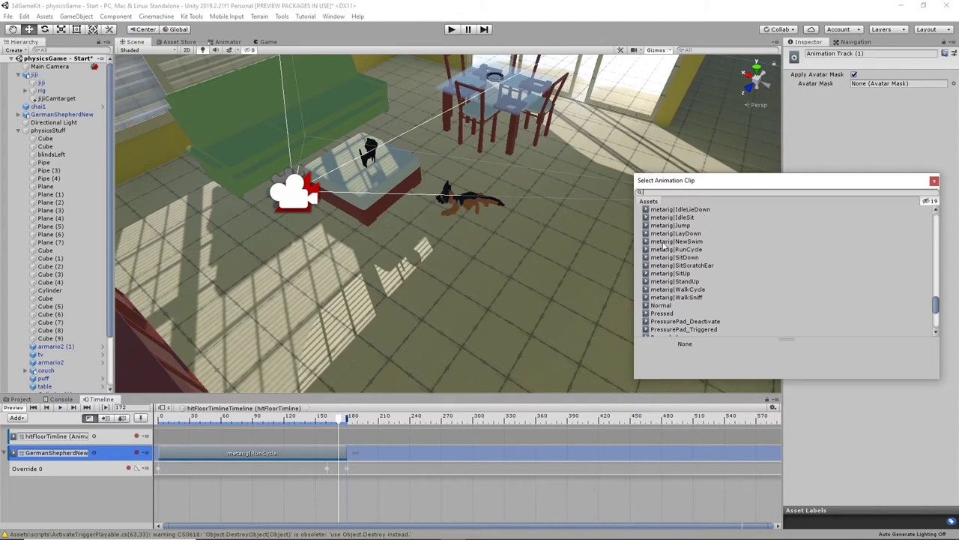
scroll(716, 236, "up", 2)
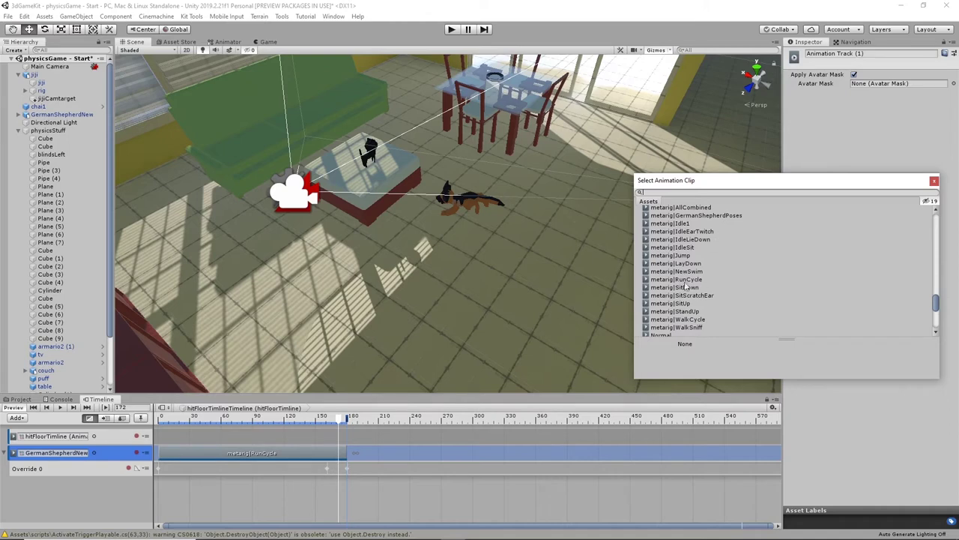
left_click(680, 288)
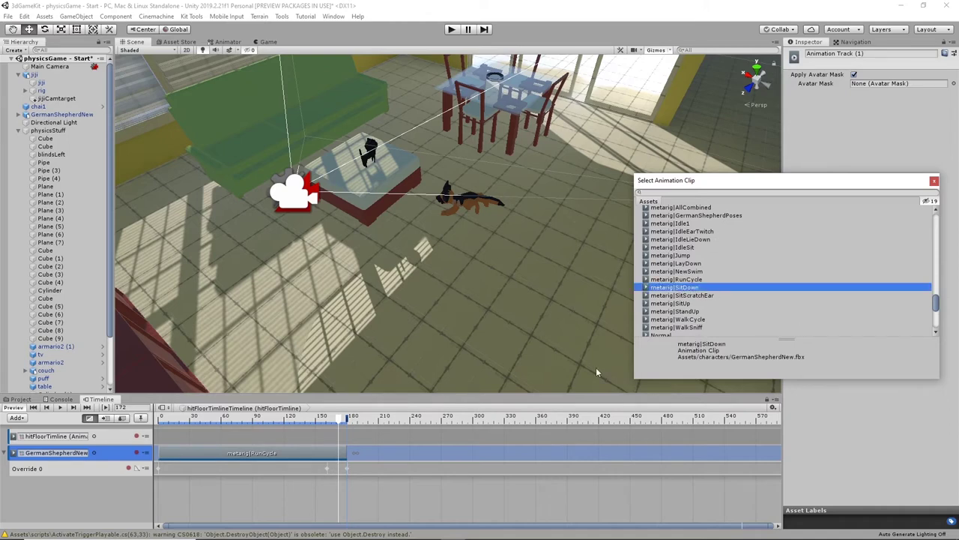
double_click(694, 291)
left_click_drag(407, 460, 363, 454)
left_click_drag(339, 420, 404, 425)
- Add the metarig|IdleEarTwitch clip to the GermanShepherdNew track, starting at frame 247 directly after the SitDown clip, and preview the transition
right_click(439, 454)
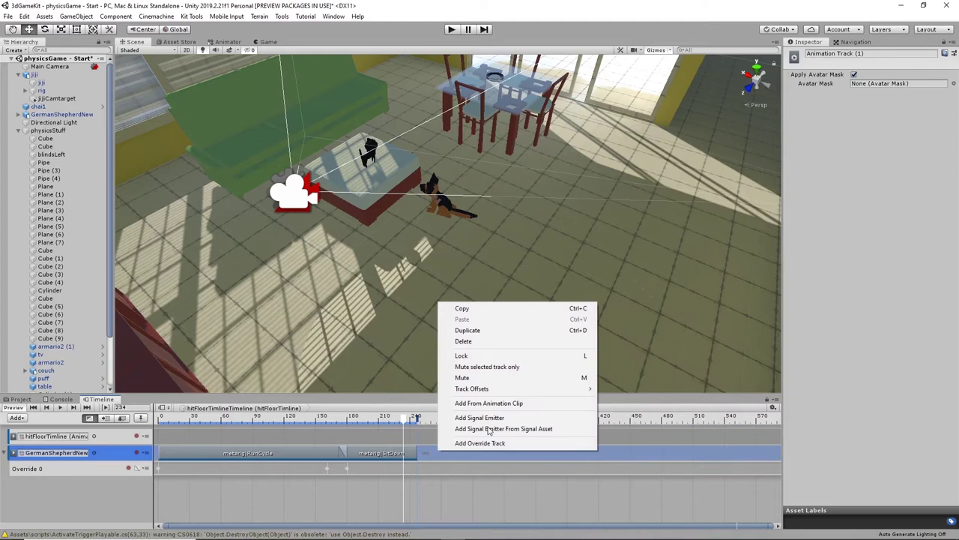
left_click(523, 405)
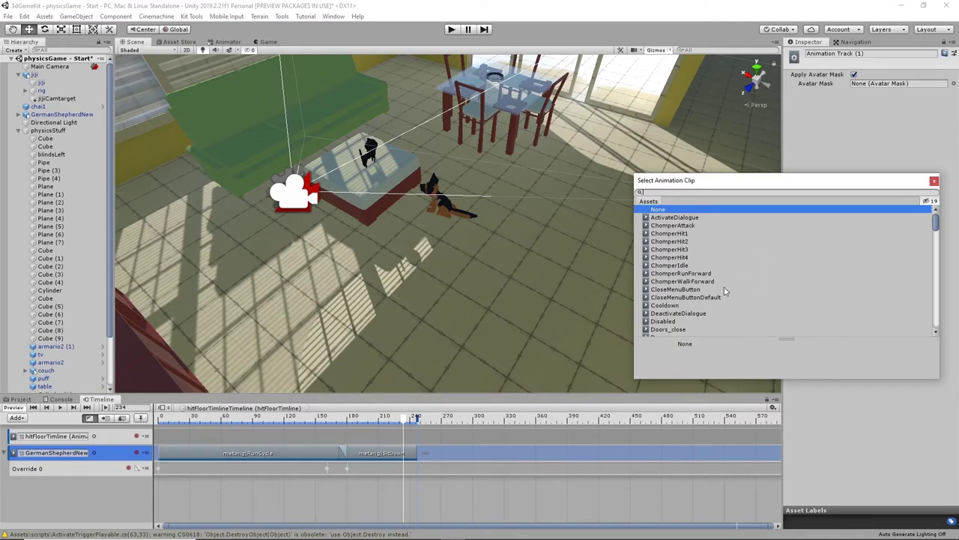
scroll(727, 277, "down", 10)
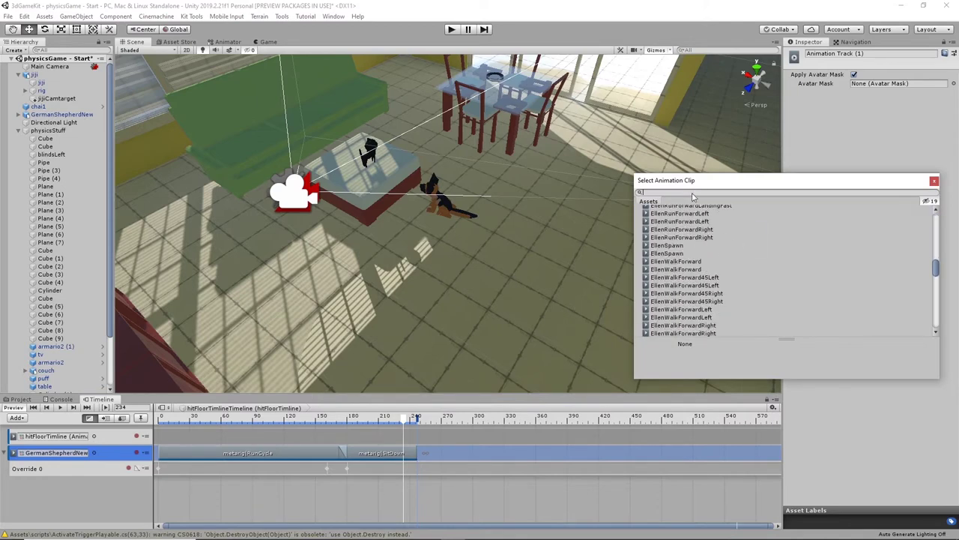
type("met")
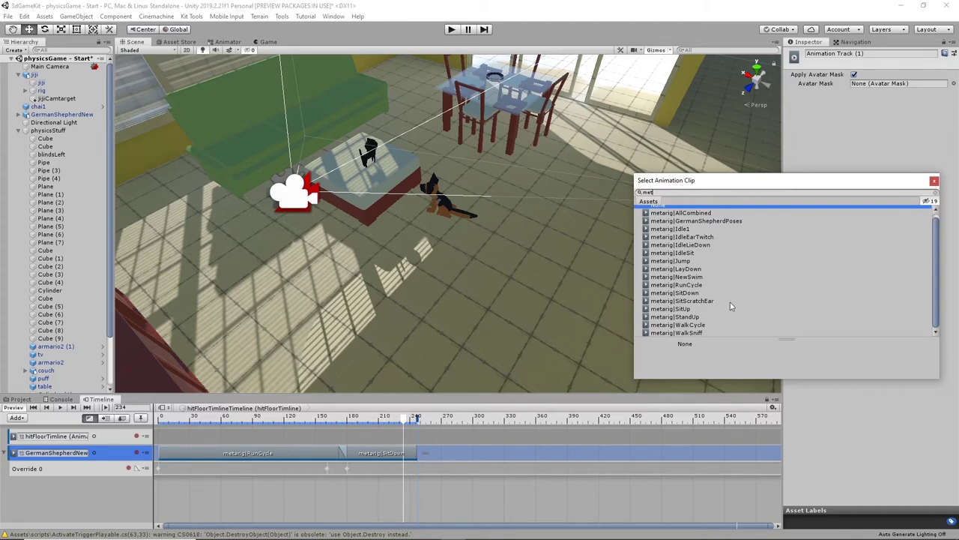
left_click(706, 303)
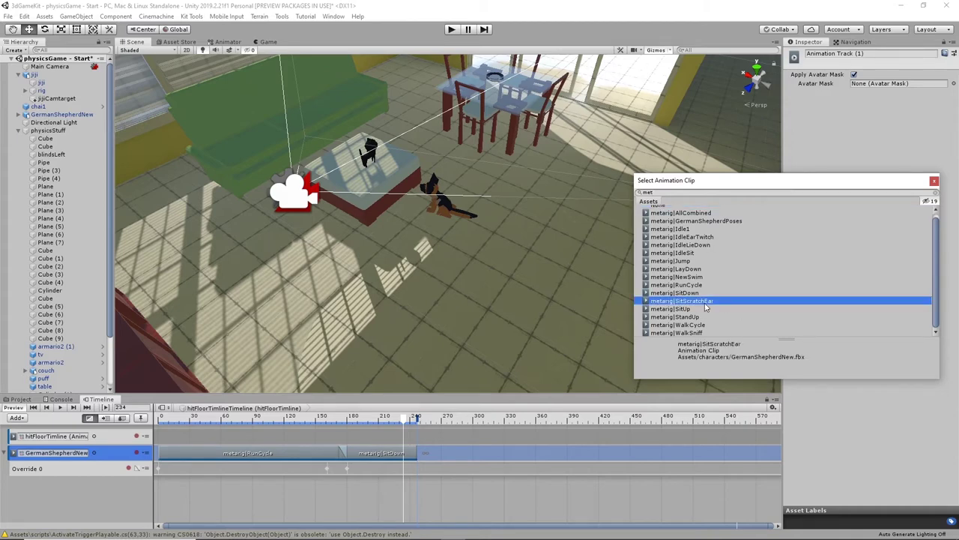
left_click(704, 236)
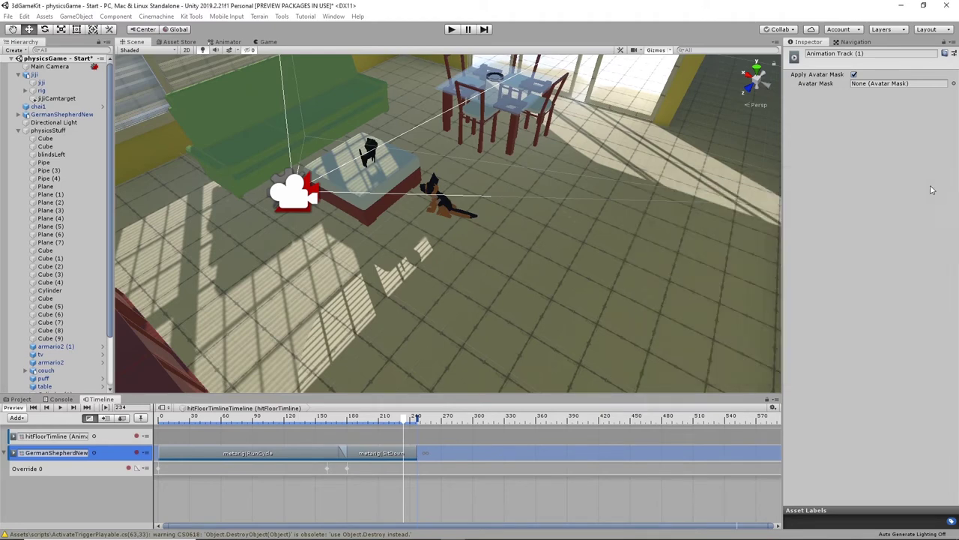
left_click(934, 181)
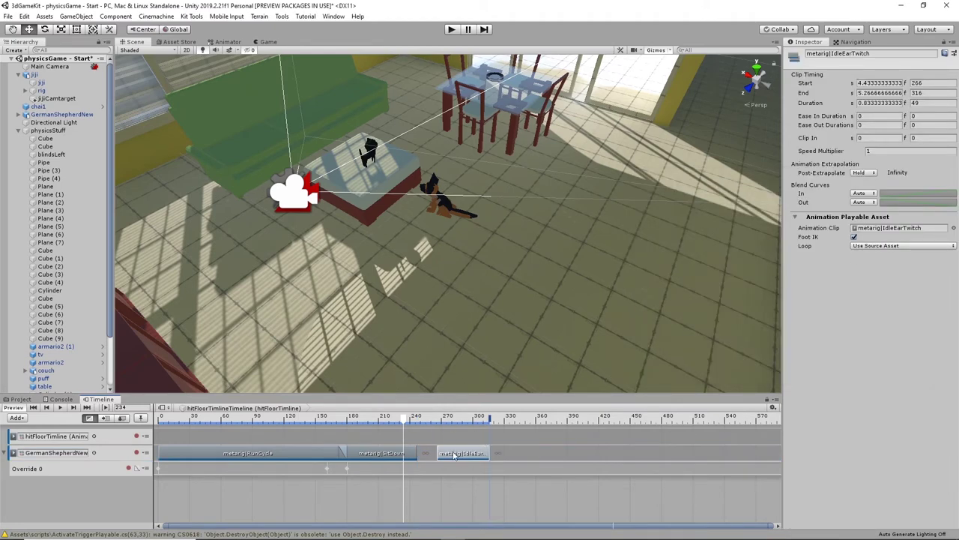
left_click_drag(454, 455, 435, 455)
left_click(422, 422)
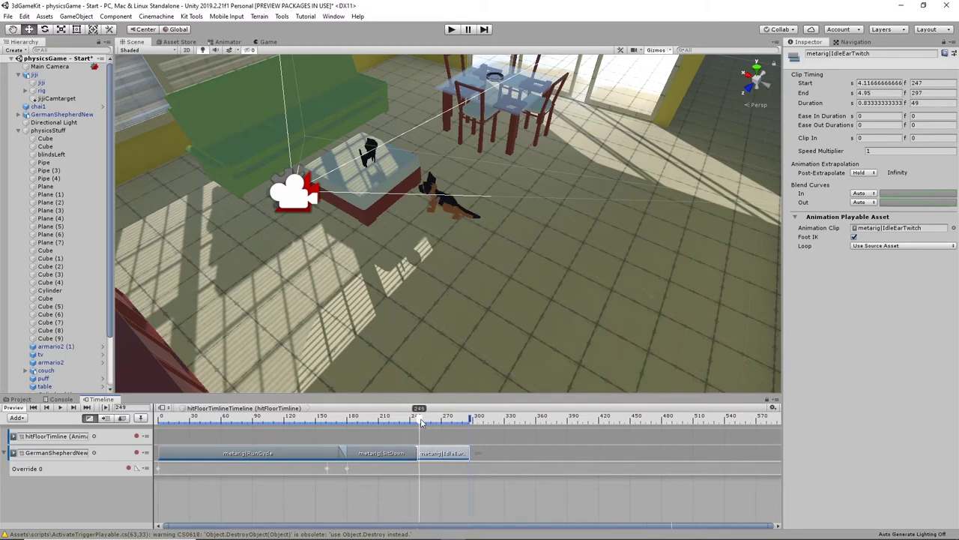
left_click_drag(421, 422, 423, 456)
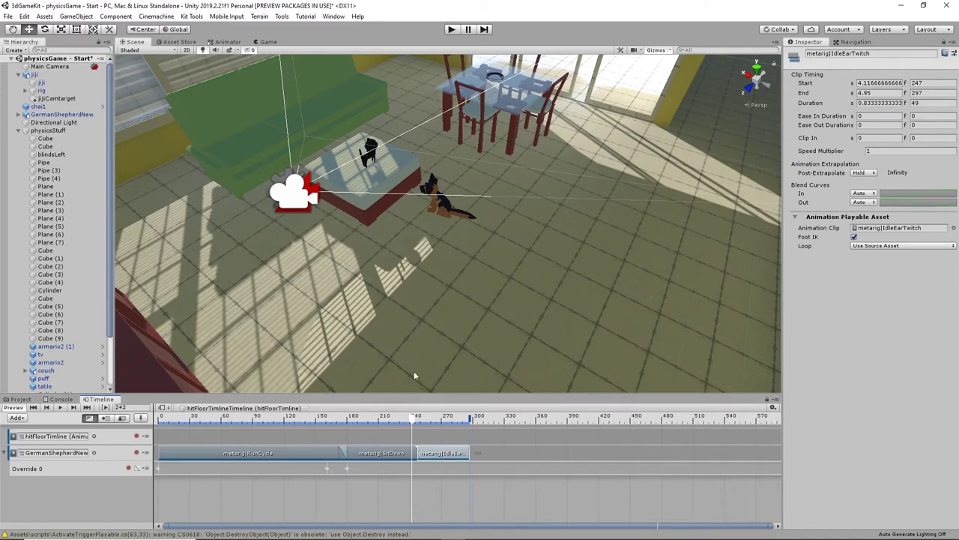
- Replace the animation of the IdleEarTwitch clip with metarig|SitScratchEar and preview it on the timeline
left_click(955, 228)
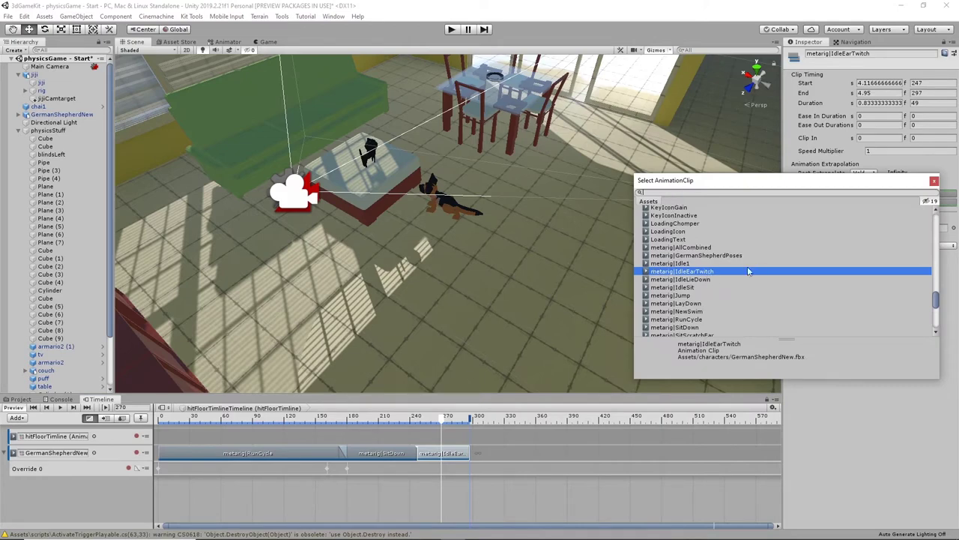
scroll(743, 283, "down", 3)
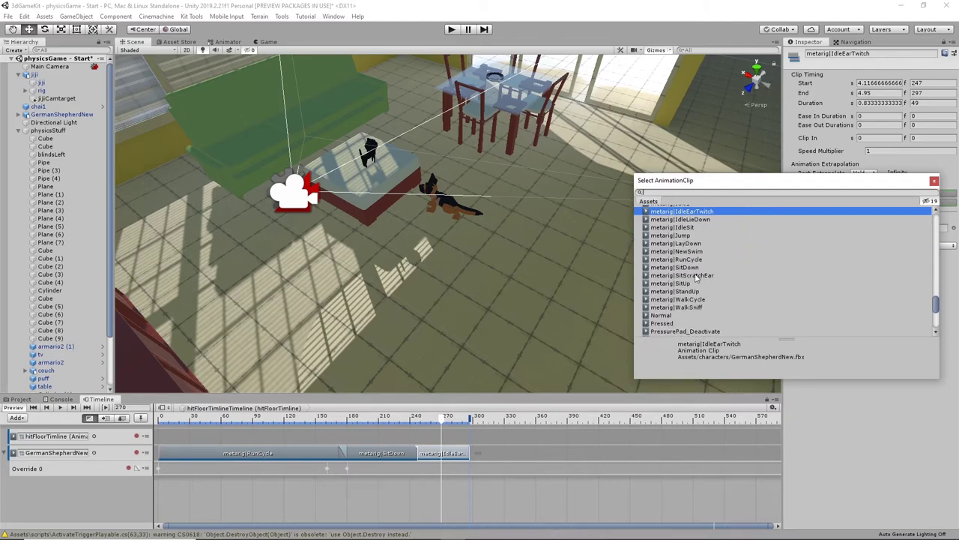
left_click(696, 275)
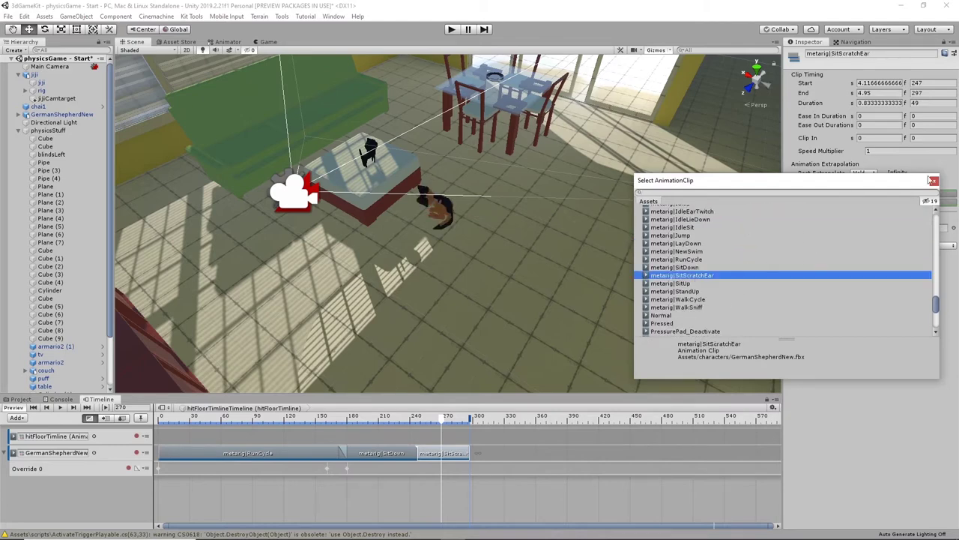
left_click(933, 181)
mouse_move(448, 418)
left_mouse_down()
mouse_move(412, 420)
mouse_move(493, 424)
mouse_move(455, 425)
left_mouse_up()
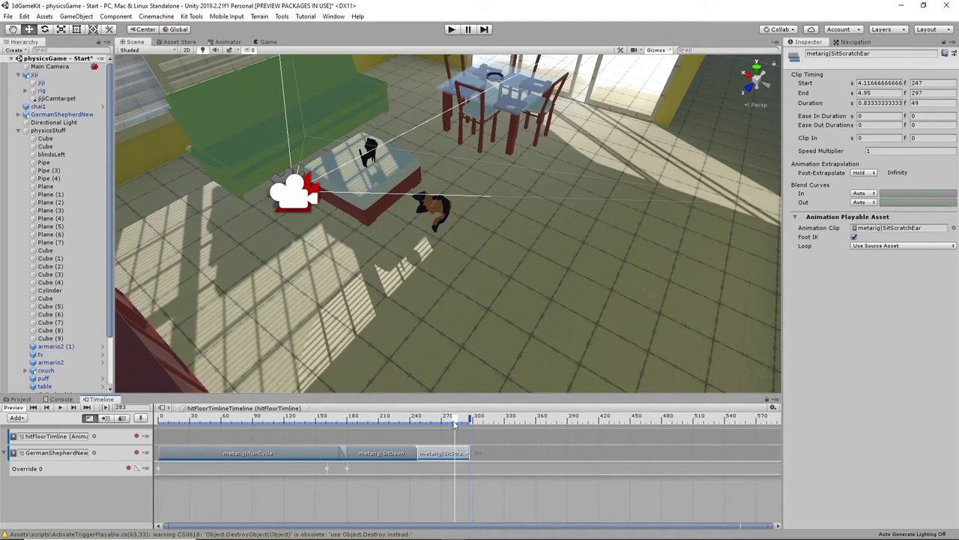
- Duplicate the metarig|SitDown clip on the GermanShepherdNew track so the copy starts at frame 297, directly after the SitScratchEar clip
left_click(390, 456)
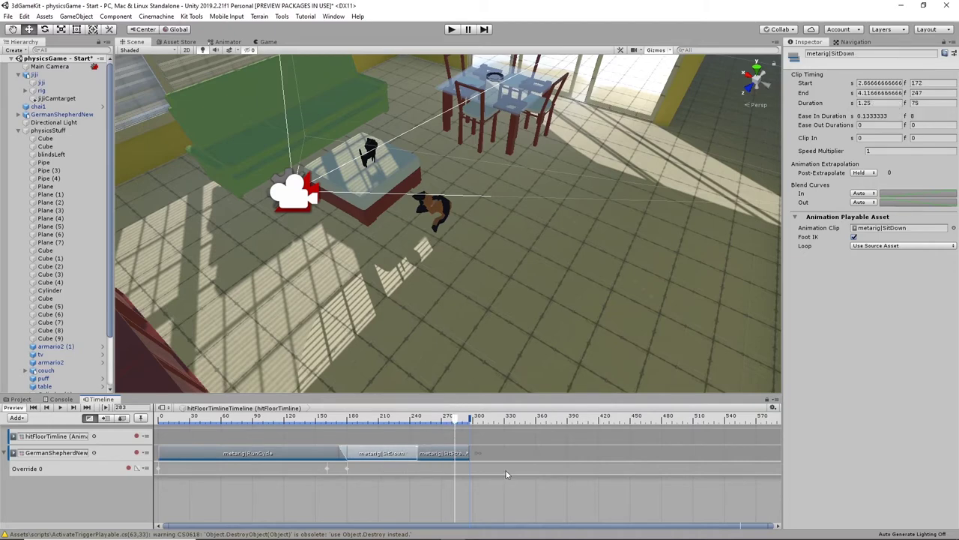
left_click(492, 455)
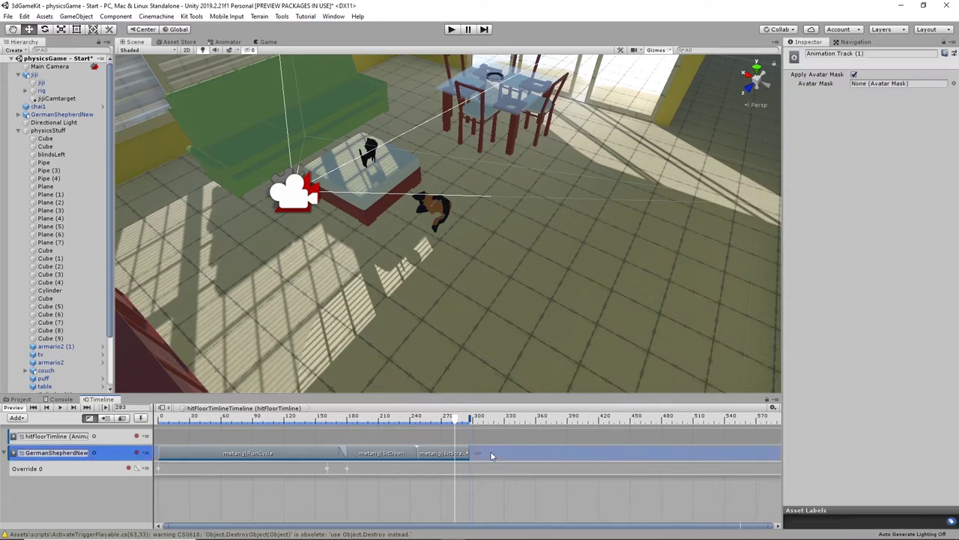
left_click_drag(491, 454, 516, 455)
left_click_drag(455, 419, 517, 461)
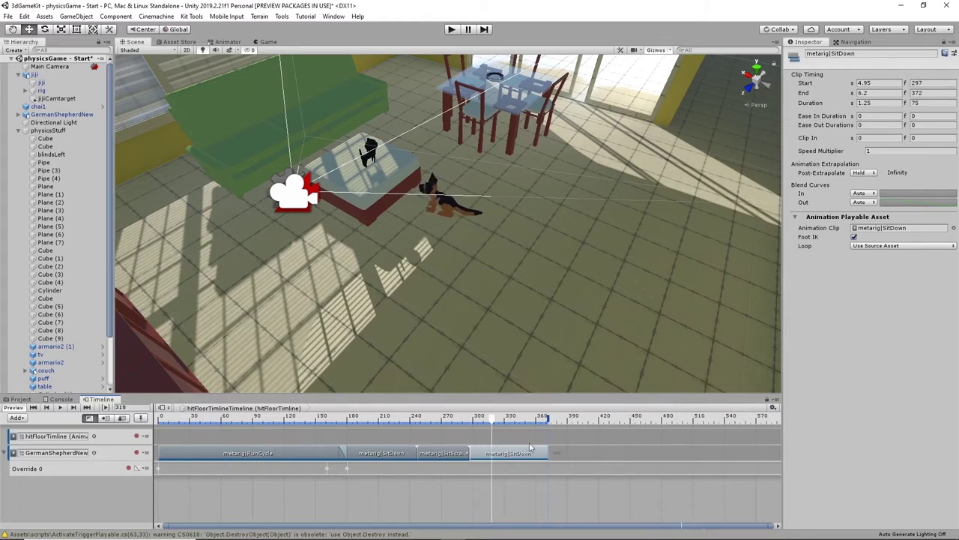
- Replace the animation of the SitDown copy at the end of the track with metarig|IdleSit
left_click(951, 228)
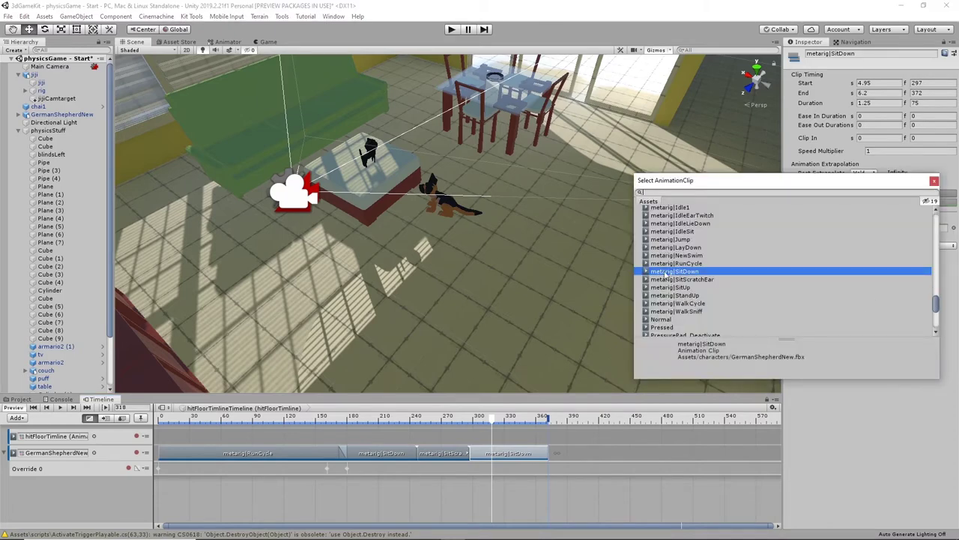
left_click(687, 232)
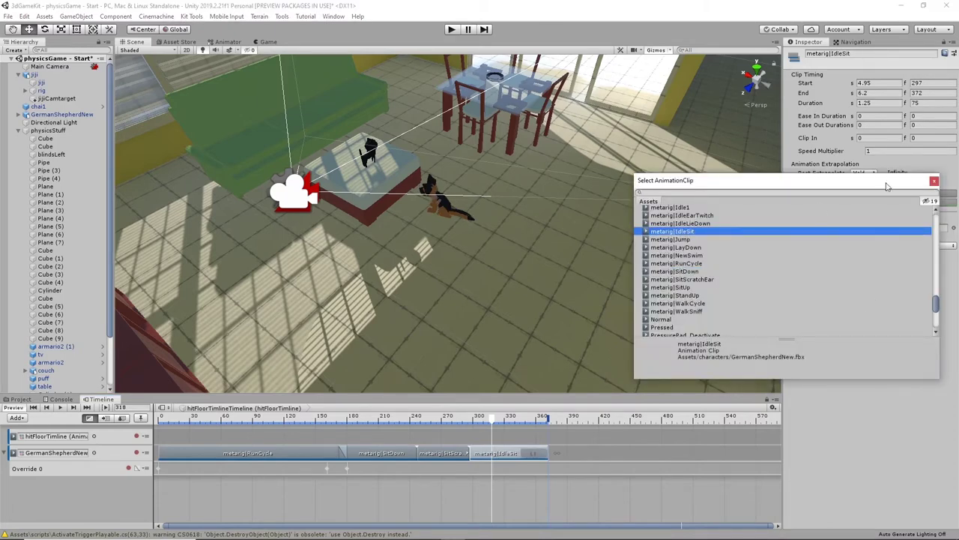
left_click(934, 182)
- Reorder the clips so IdleSit starts at frame 247 after SitDown and SitScratchEar starts at frame 322, and preview the sequence
left_click_drag(494, 420, 582, 460)
left_click_drag(505, 459, 453, 455)
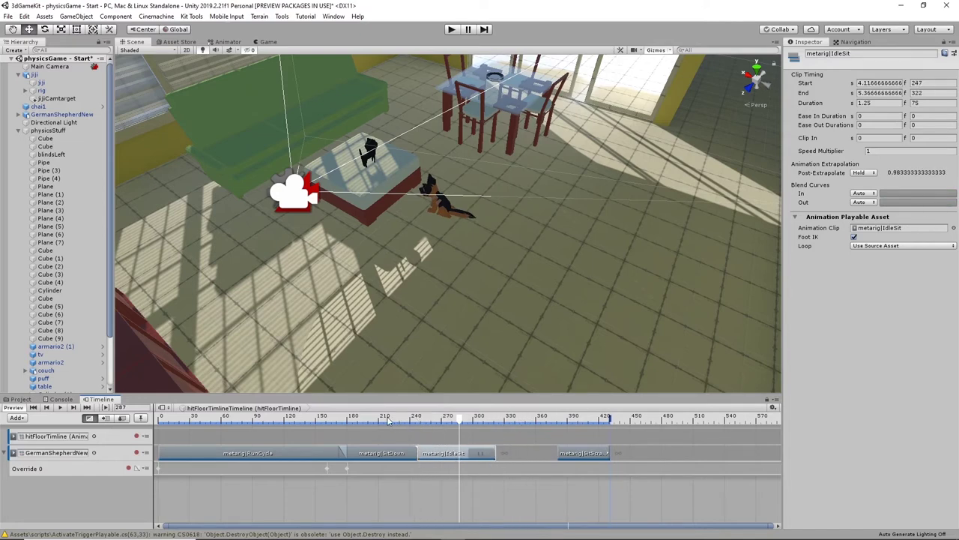
left_click_drag(462, 420, 496, 422)
left_click_drag(581, 457, 519, 459)
left_click_drag(498, 423, 548, 427)
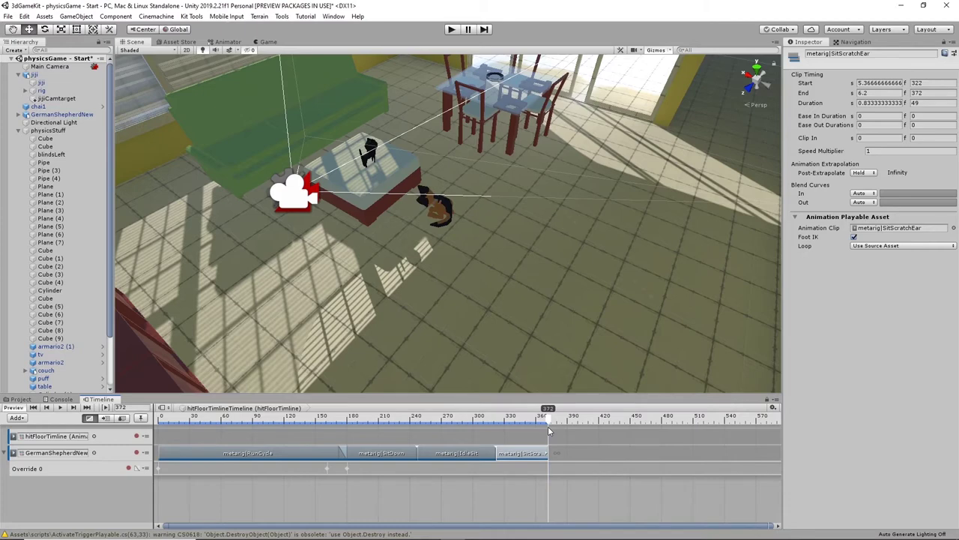
- Extend the SitScratchEar clip to end at frame 472 and preview the repeated scratching
mouse_move(548, 426)
left_mouse_down()
mouse_move(564, 427)
mouse_move(578, 454)
mouse_move(537, 453)
mouse_move(597, 454)
left_mouse_up()
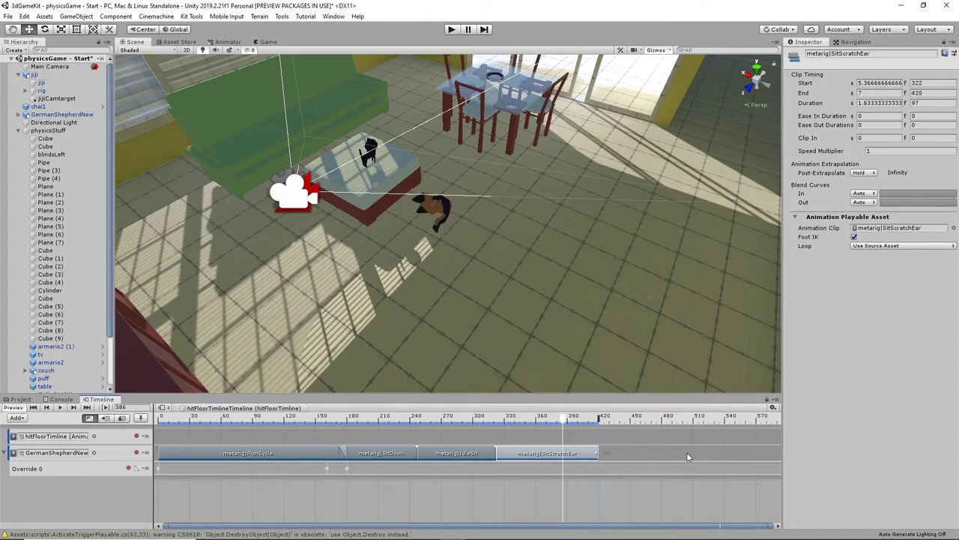
key("ctrl+z")
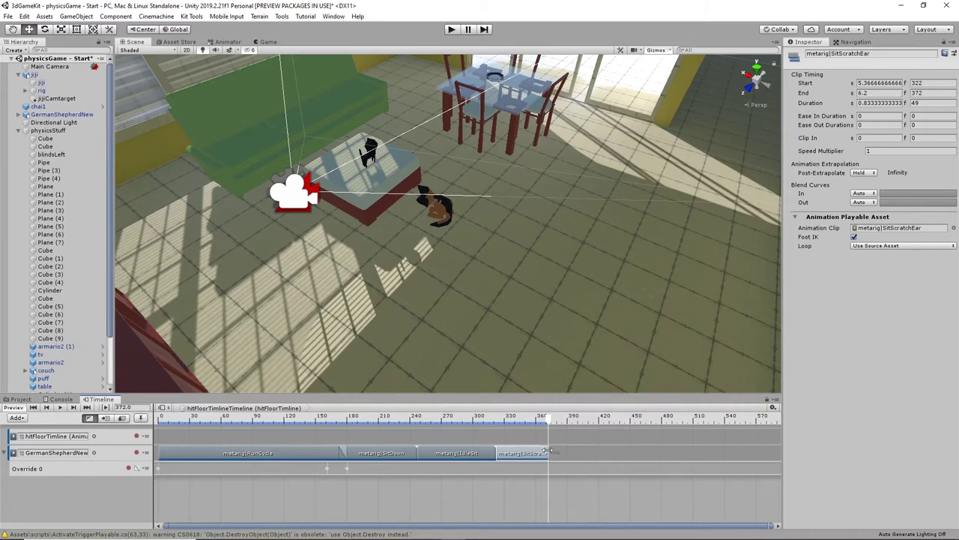
left_click_drag(553, 447, 653, 448)
left_click(480, 454)
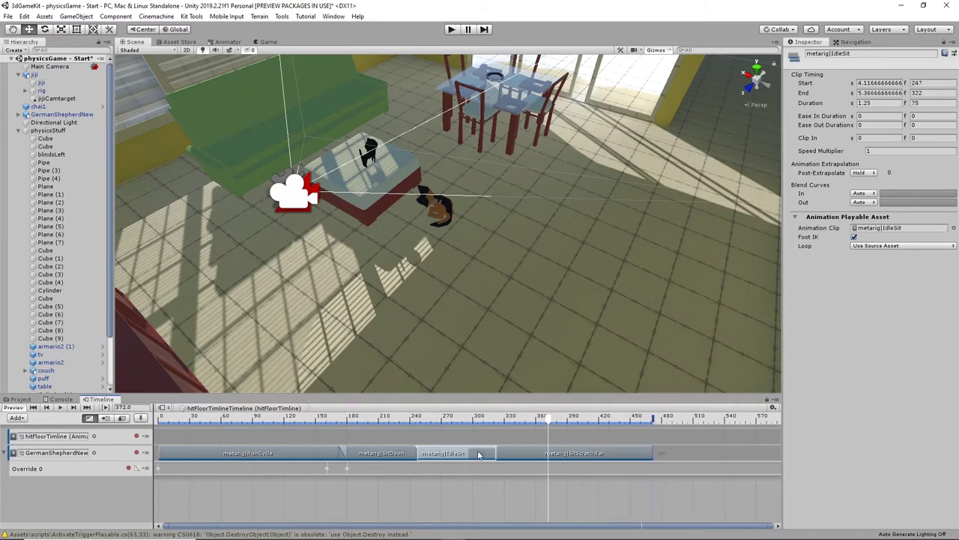
mouse_move(523, 455)
left_mouse_down()
mouse_move(602, 444)
mouse_move(526, 467)
mouse_move(525, 454)
left_mouse_up()
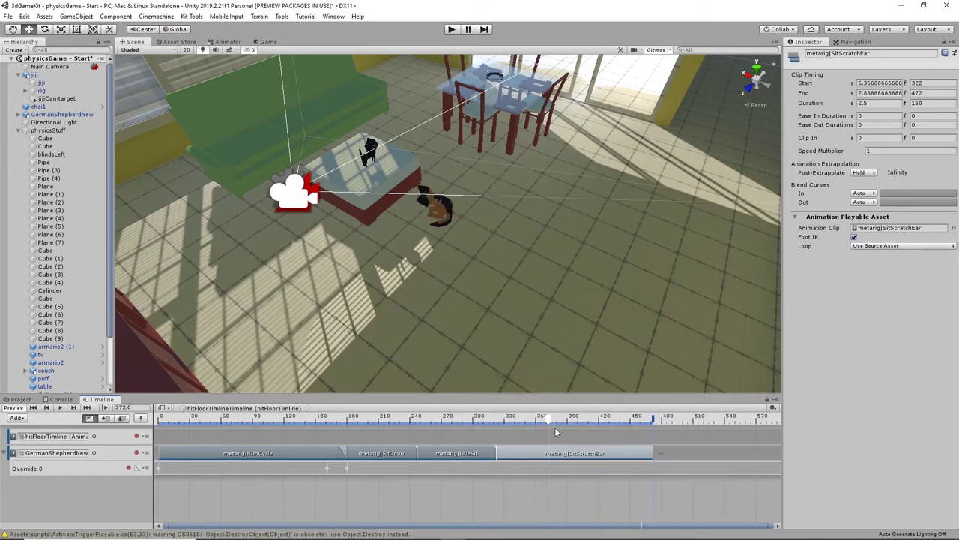
left_click_drag(556, 421, 580, 431)
- Extend the IdleSit clip to end at frame 342, place the SitScratchEar clip directly after it, and preview the animation to frame 492
left_click(385, 454)
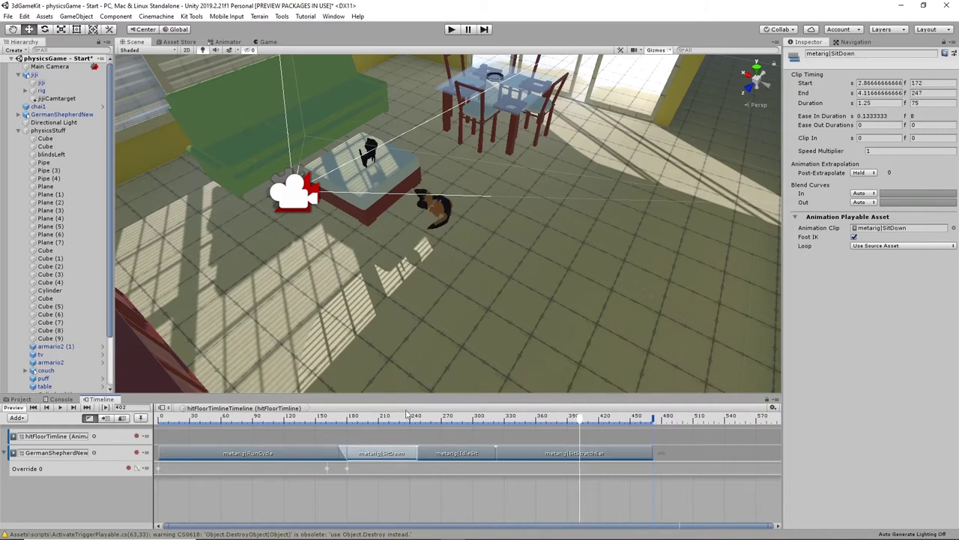
left_click_drag(409, 421, 367, 427)
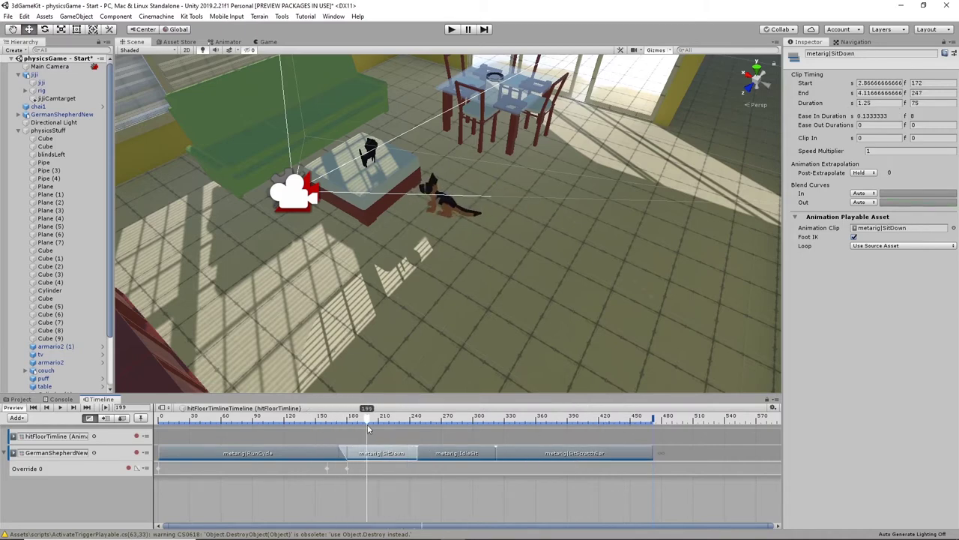
left_click_drag(566, 453, 651, 455)
left_click_drag(473, 455, 548, 454)
mouse_move(415, 453)
left_mouse_down()
mouse_move(448, 453)
mouse_move(415, 452)
left_mouse_up()
mouse_move(530, 453)
left_mouse_down()
mouse_move(452, 454)
mouse_move(518, 454)
left_mouse_up()
left_click_drag(593, 455, 535, 458)
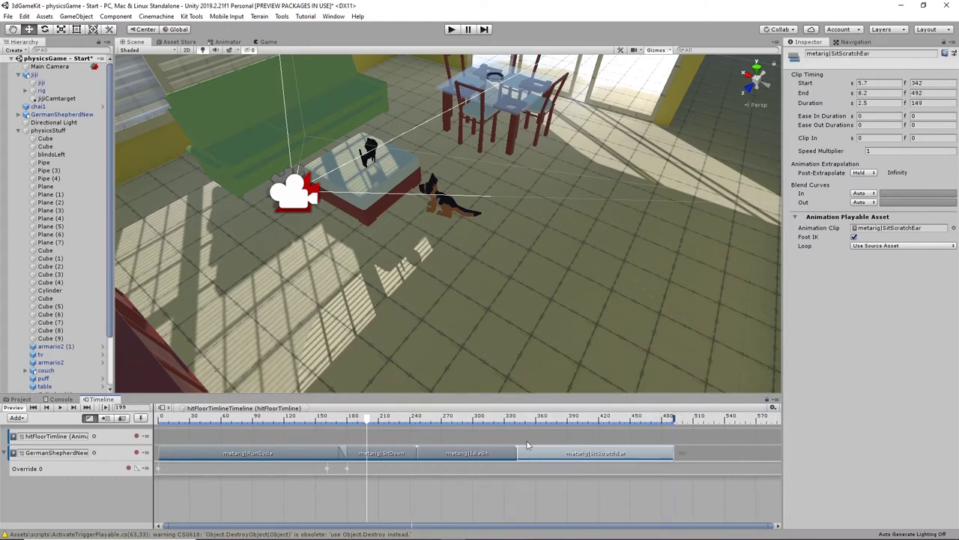
left_click_drag(521, 422, 675, 440)
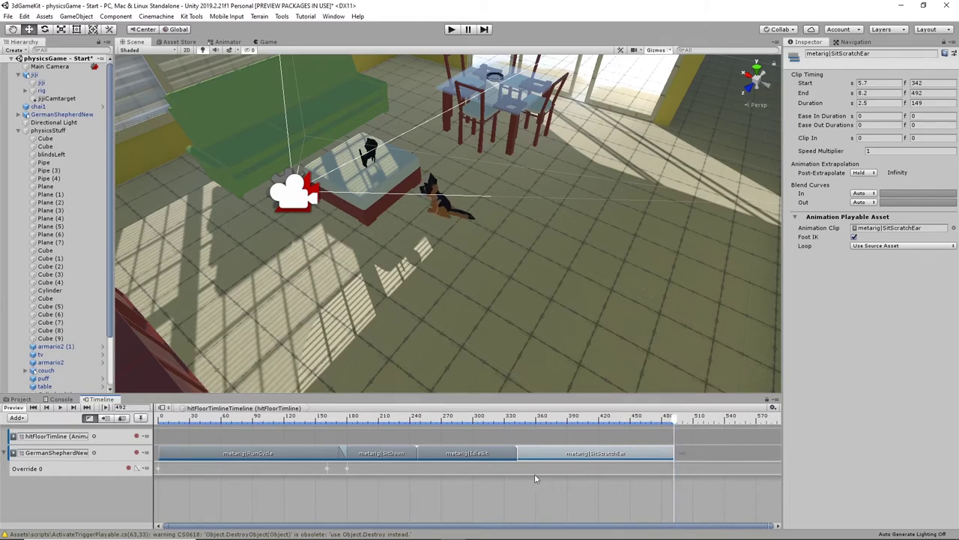
- Add the metarig|StandUp clip to the GermanShepherdNew track, starting at frame 492 directly after SitScratchEar, and preview it
scroll(674, 472, "down", 2)
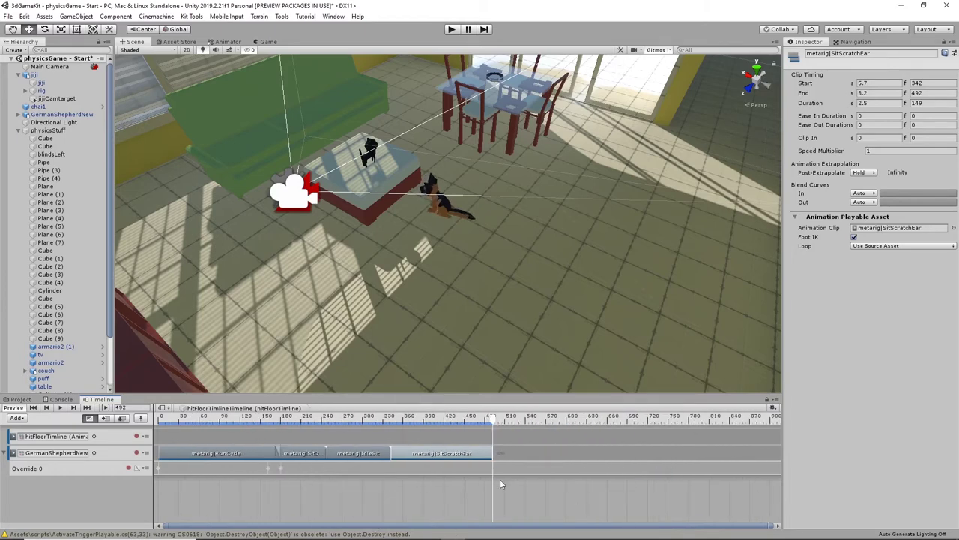
right_click(508, 454)
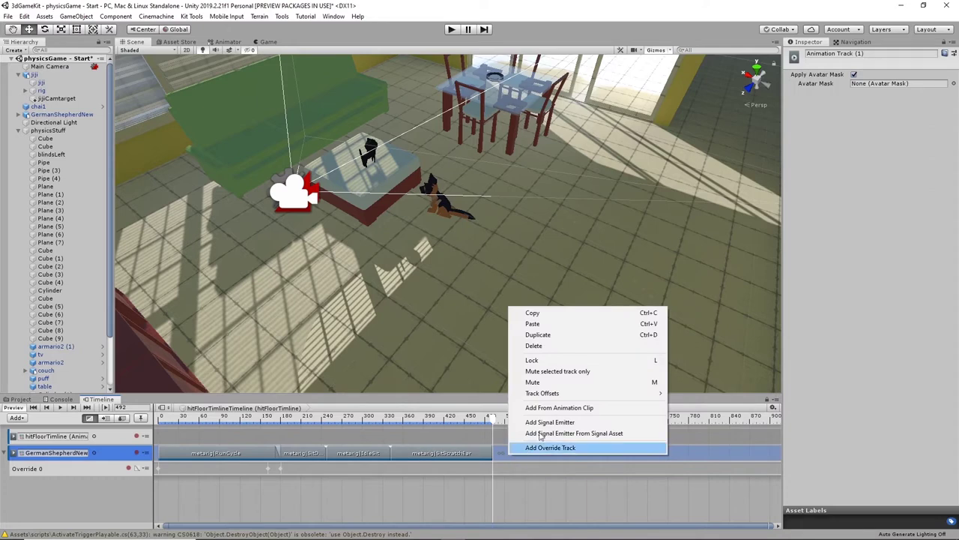
left_click(572, 409)
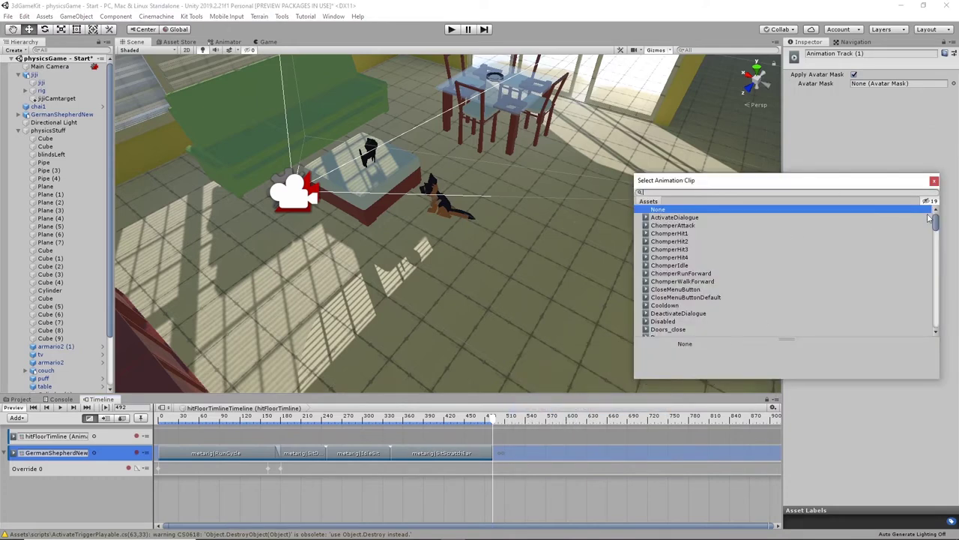
left_click_drag(937, 218, 937, 299)
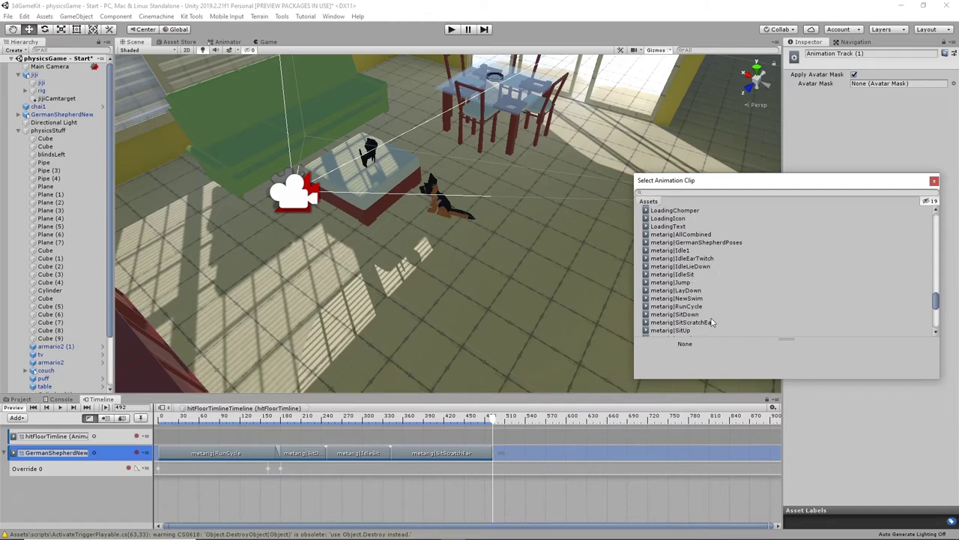
scroll(707, 321, "down", 1)
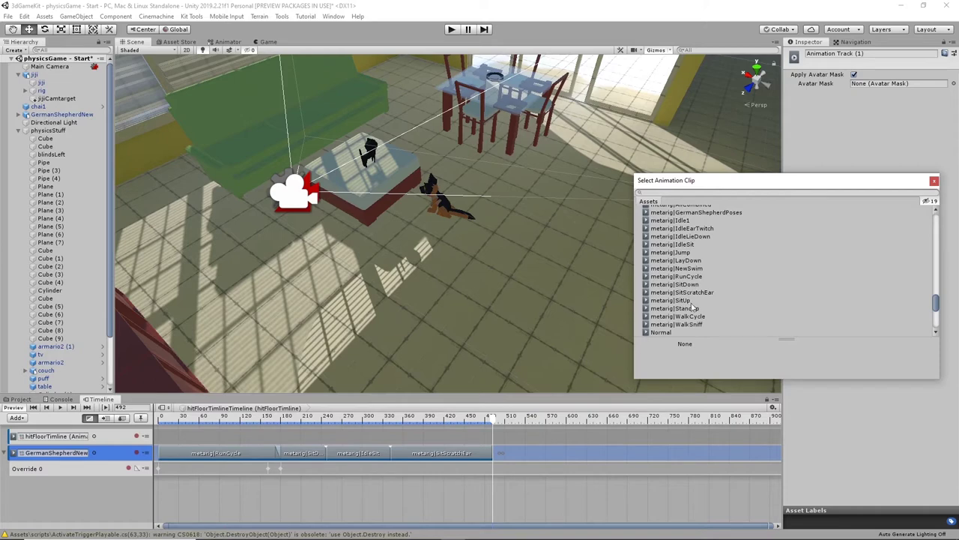
left_click(688, 309)
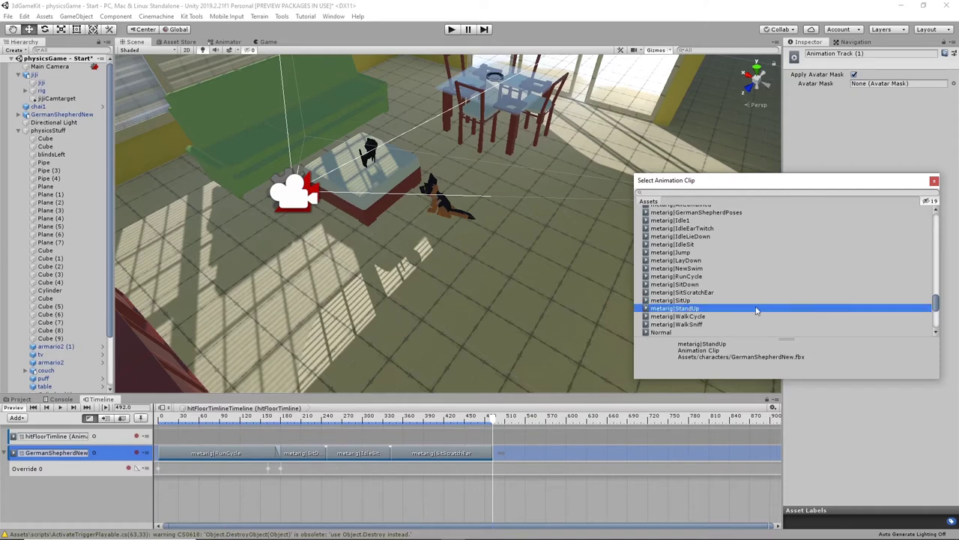
double_click(694, 309)
left_click_drag(533, 454, 516, 455)
left_click_drag(493, 420, 541, 426)
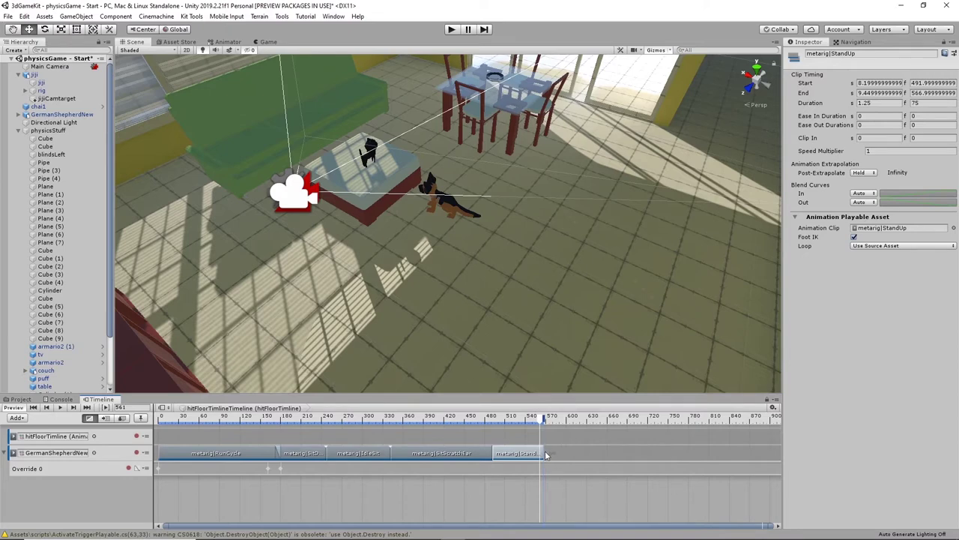
- Add the metarig|WalkSniff clip to the GermanShepherdNew track, starting at frame 567 directly after the StandUp clip
right_click(587, 451)
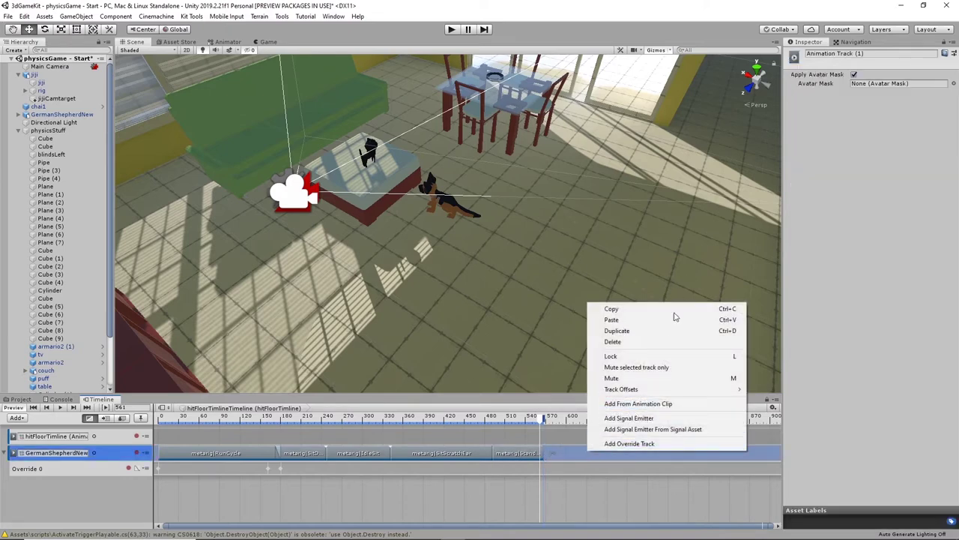
left_click(660, 405)
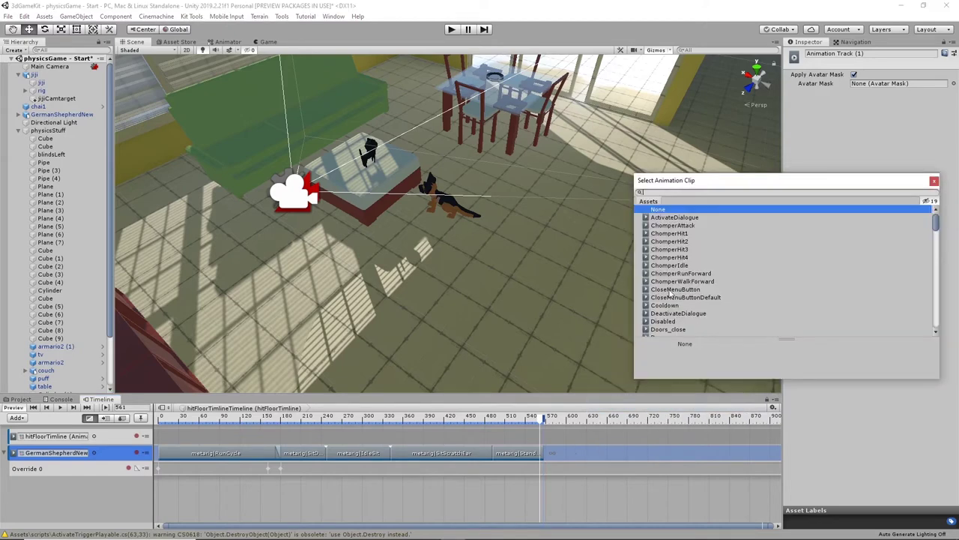
scroll(712, 307, "down", 10)
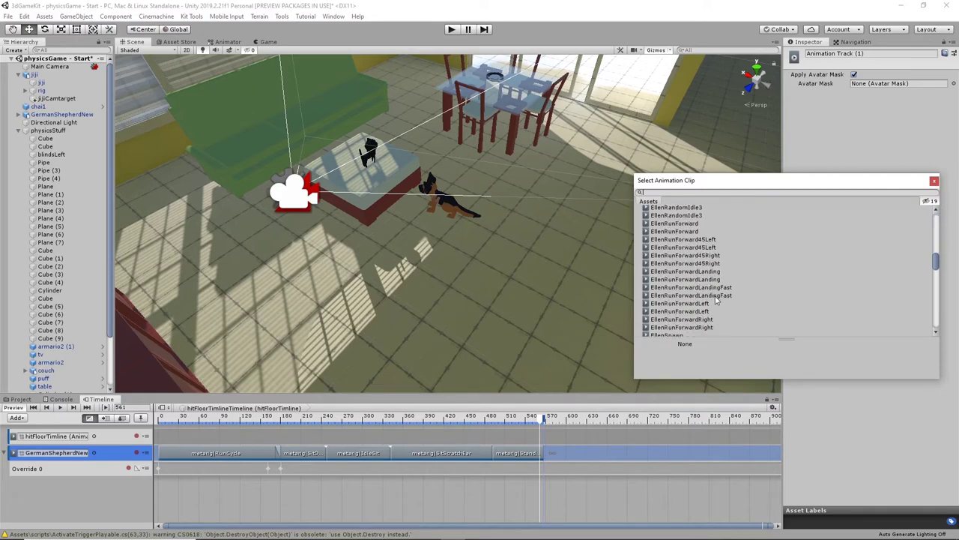
scroll(685, 271, "down", 5)
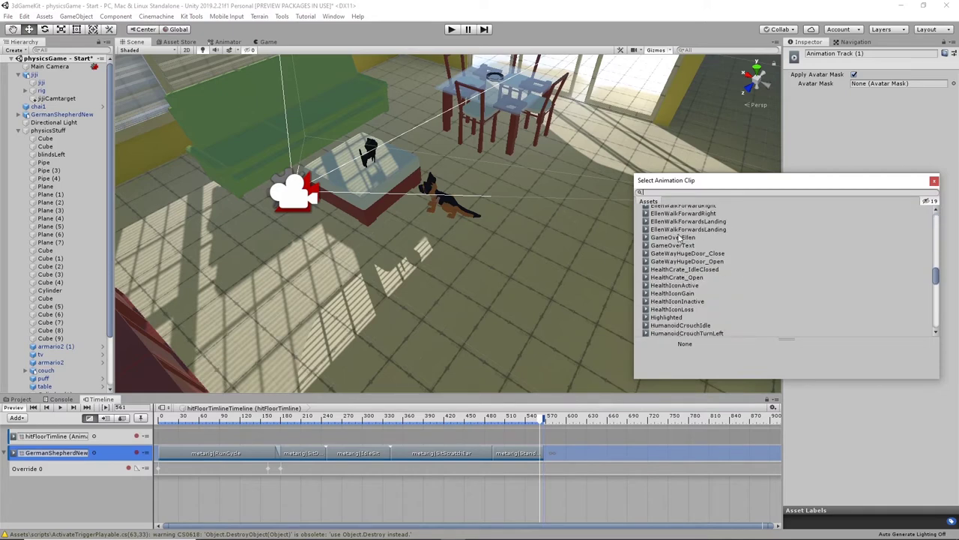
scroll(724, 301, "down", 10)
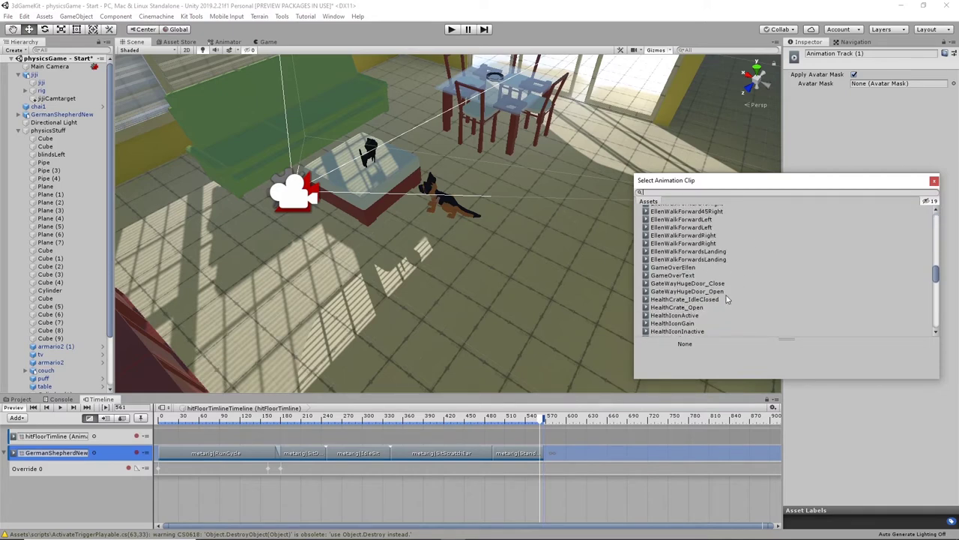
scroll(726, 297, "down", 5)
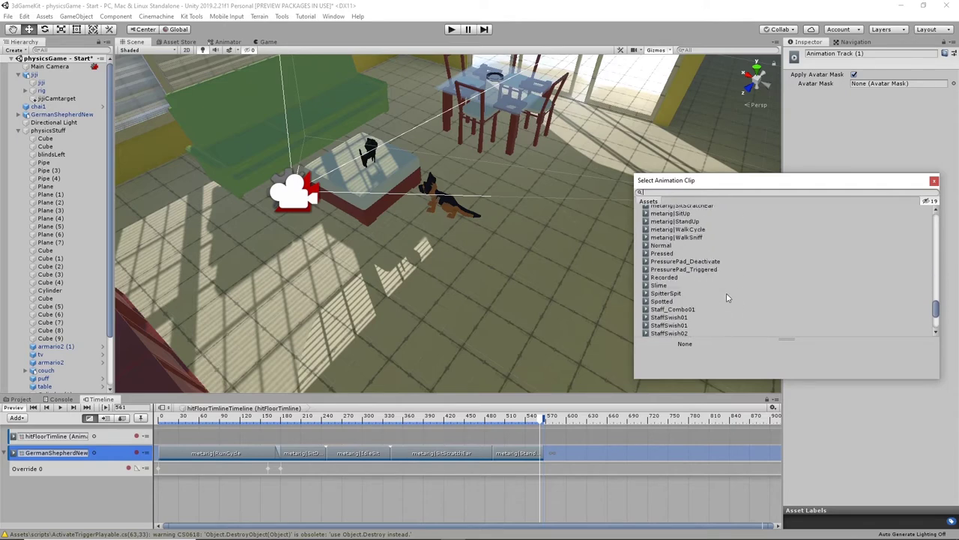
scroll(726, 298, "up", 3)
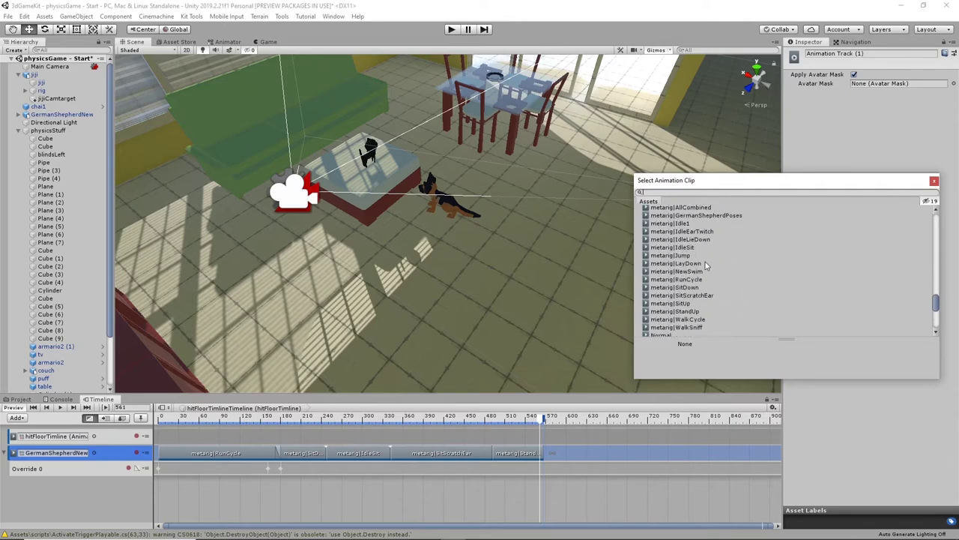
left_click(694, 329)
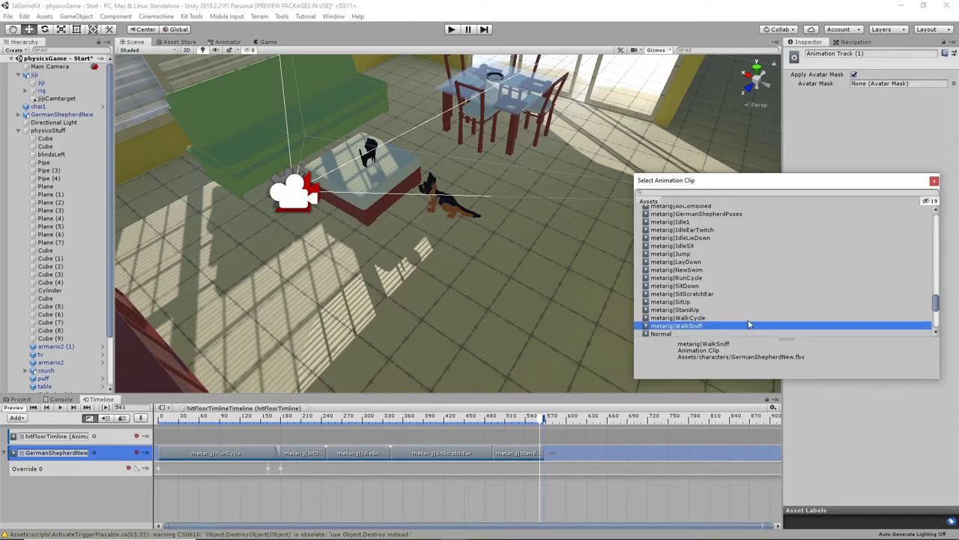
left_click(935, 182)
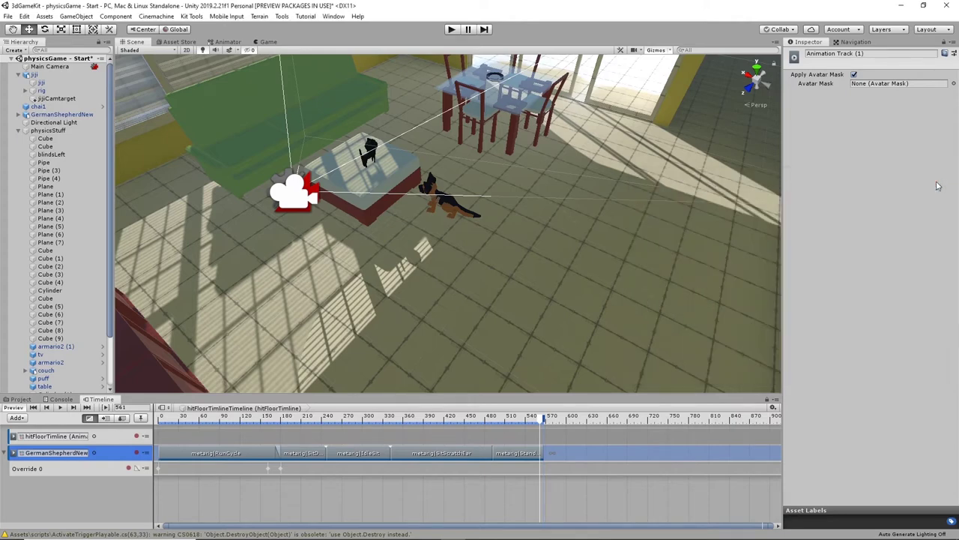
mouse_move(627, 450)
left_mouse_down()
mouse_move(727, 449)
mouse_move(610, 456)
left_mouse_up()
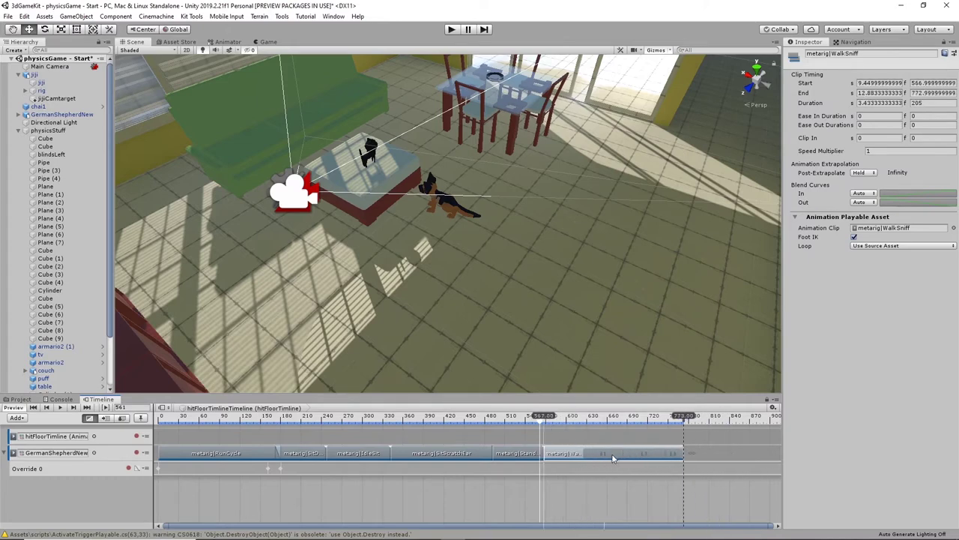
- Shift the WalkSniff clip forward on the GermanShepherdNew track and add the metarig|WalkCycle clip at frame 567, directly after StandUp
left_click_drag(541, 420, 715, 462)
right_click(568, 454)
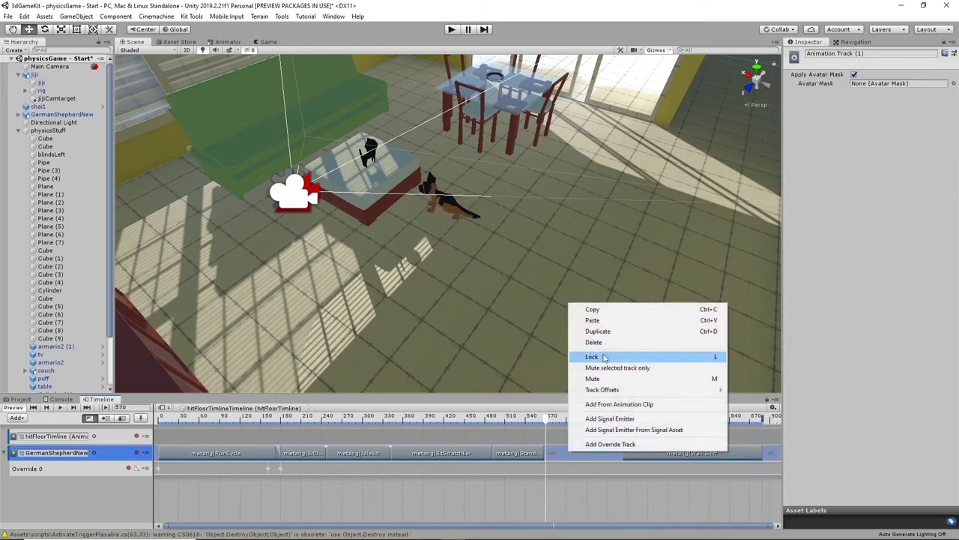
left_click(616, 405)
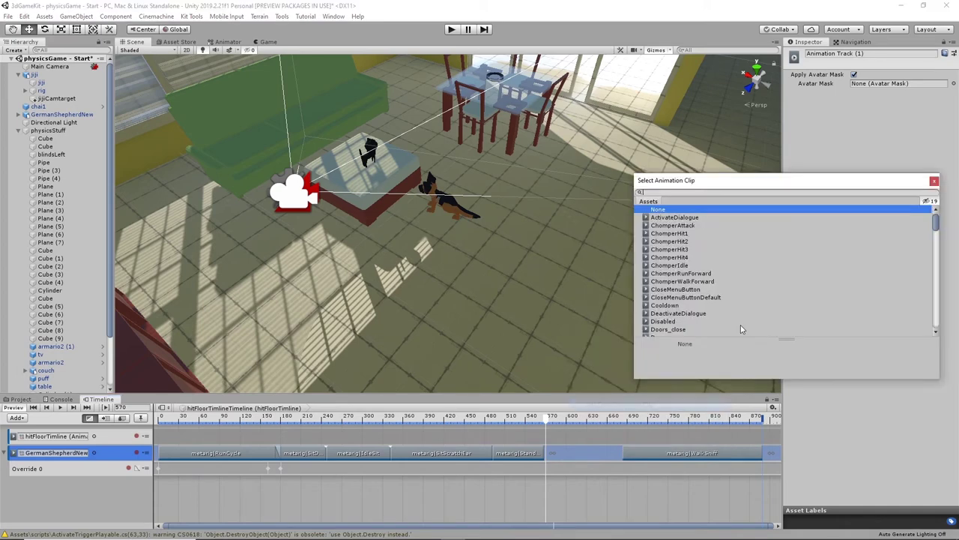
scroll(703, 255, "down", 15)
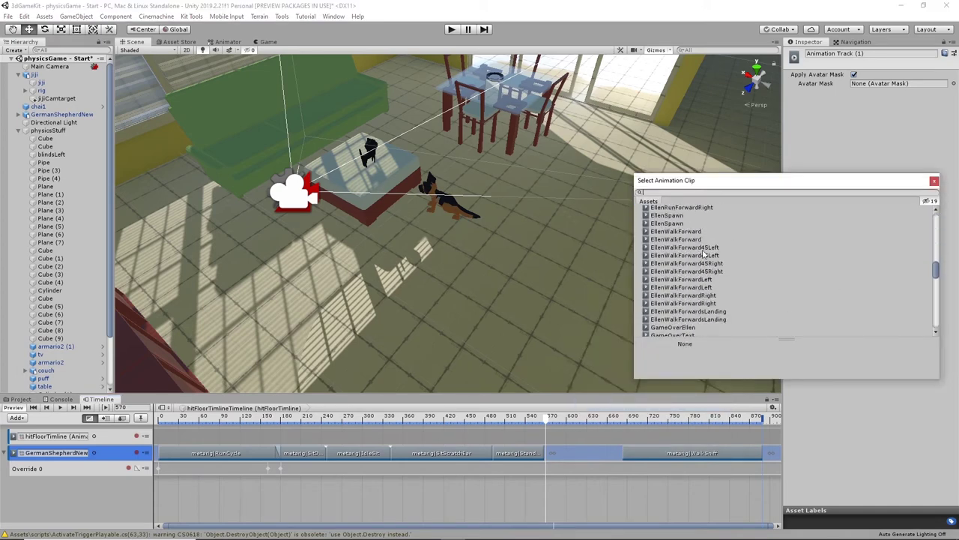
scroll(709, 275, "down", 6)
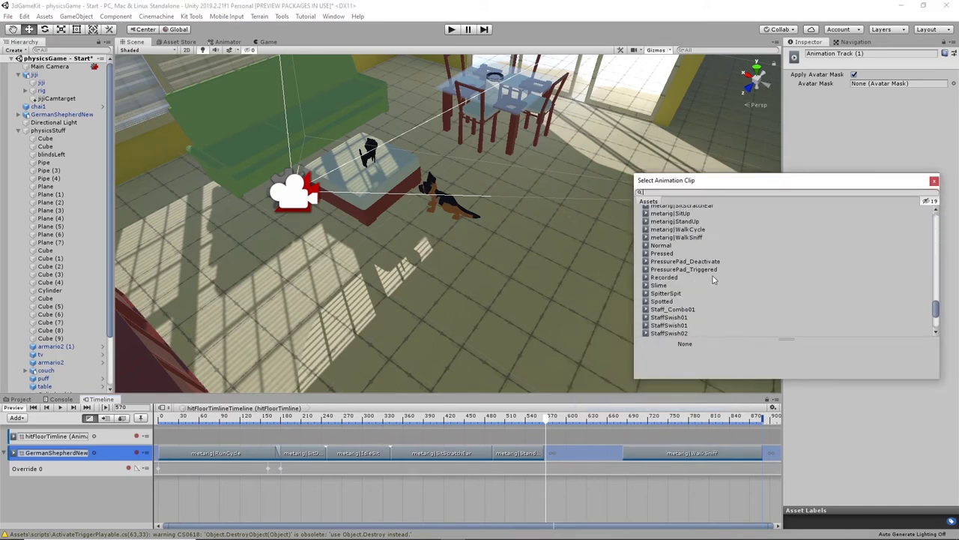
scroll(716, 296, "up", 3)
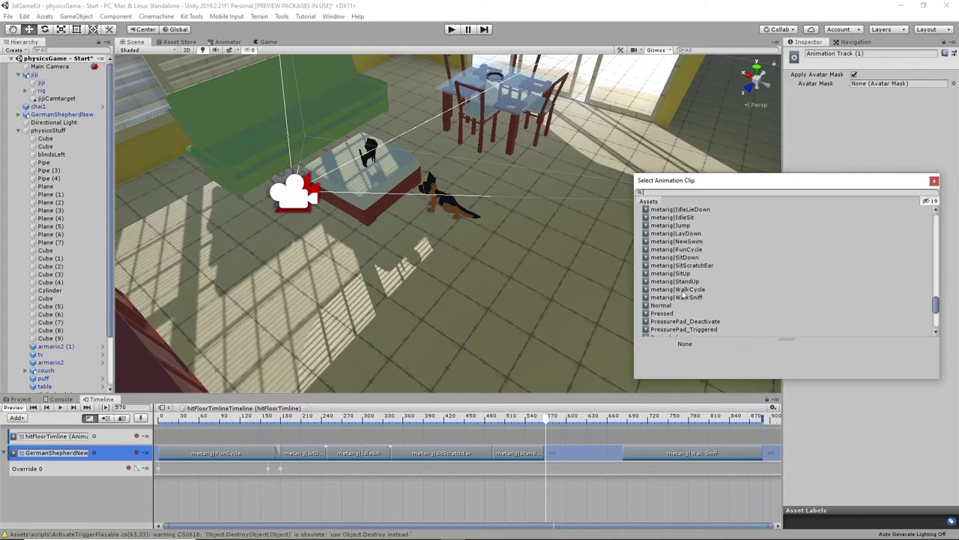
left_click(689, 289)
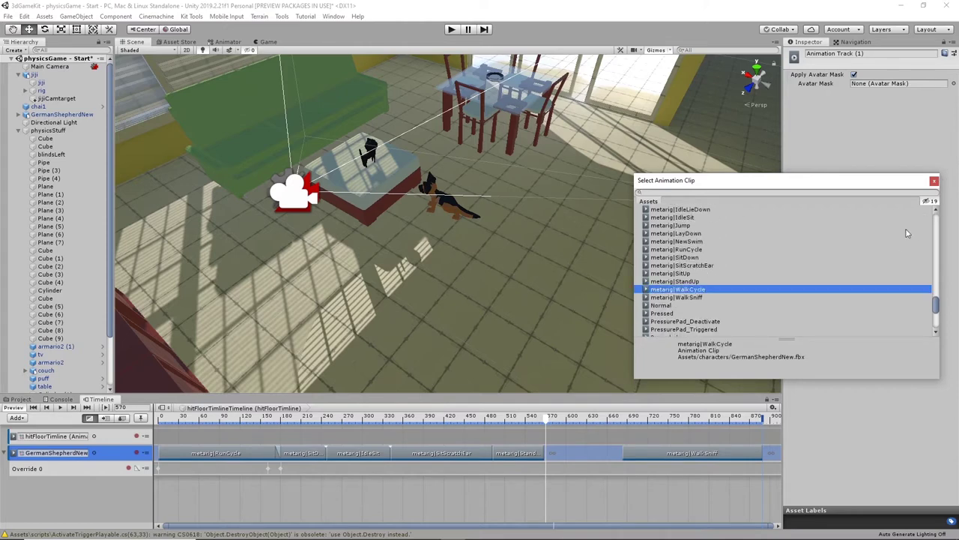
double_click(698, 290)
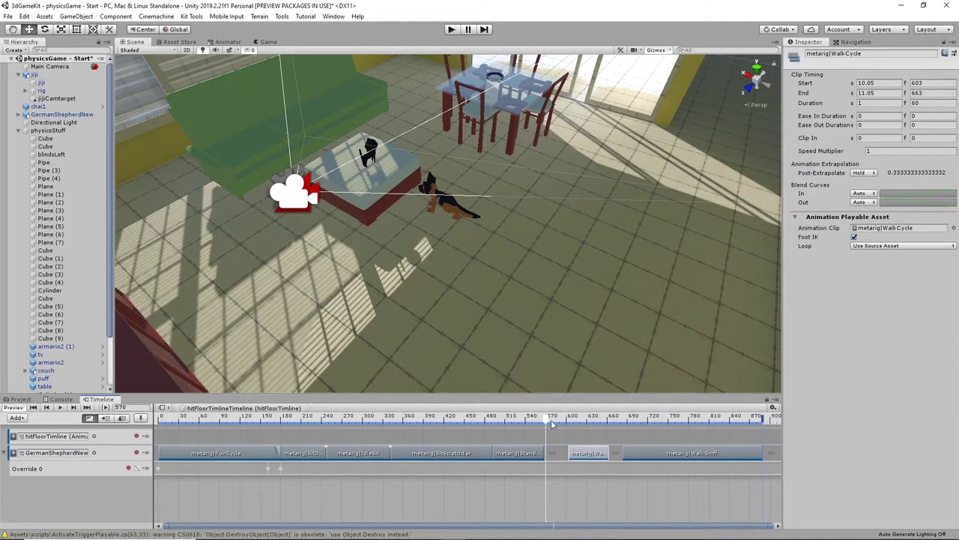
left_click_drag(579, 455, 559, 455)
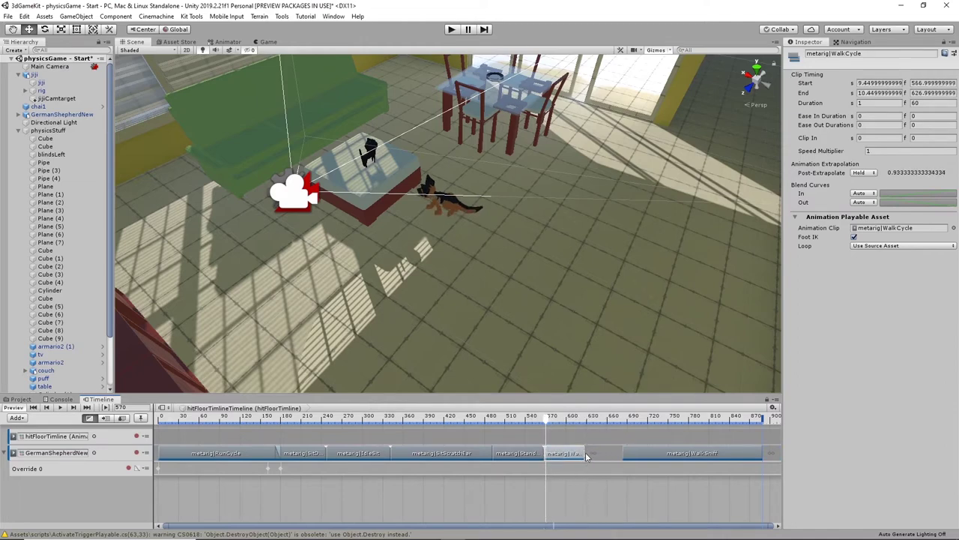
- Move the WalkSniff clip to start at frame 820 and extend the WalkCycle clip to end at frame 764
left_click_drag(640, 455, 736, 459)
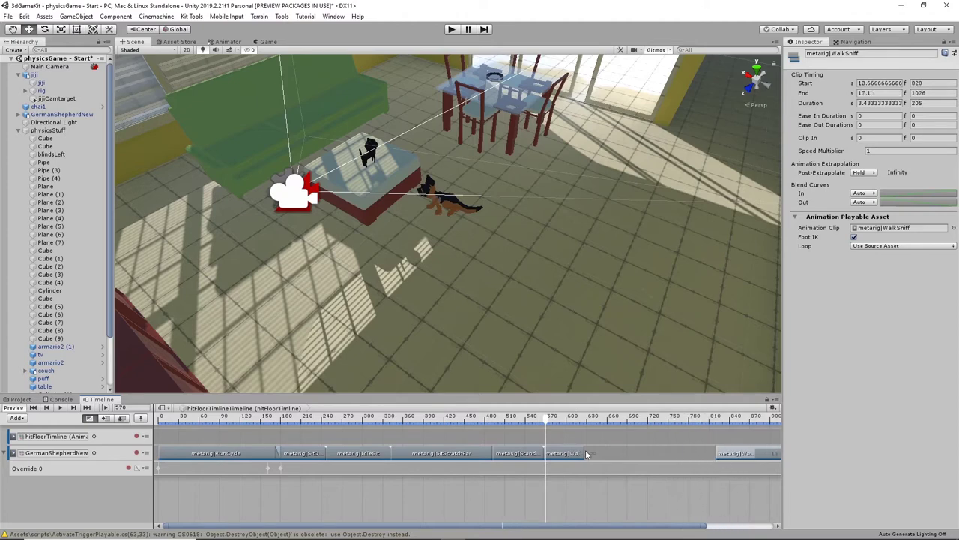
left_click_drag(587, 453, 627, 455)
left_click_drag(674, 452, 677, 452)
- Start recording on the dog's Override 0 track and key the German shepherd at frame 555 with X position about -0.92
left_click(543, 422)
left_click_drag(544, 426, 536, 424)
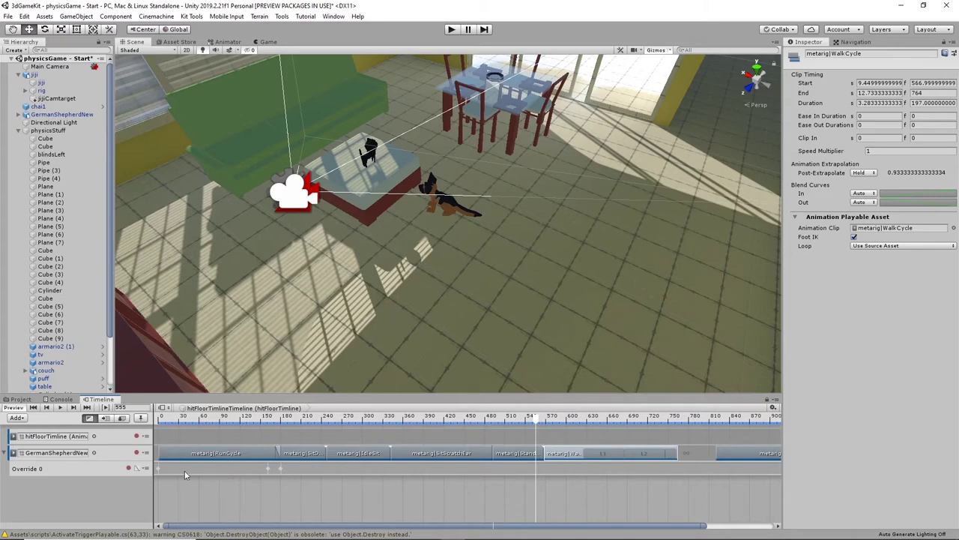
left_click(129, 469)
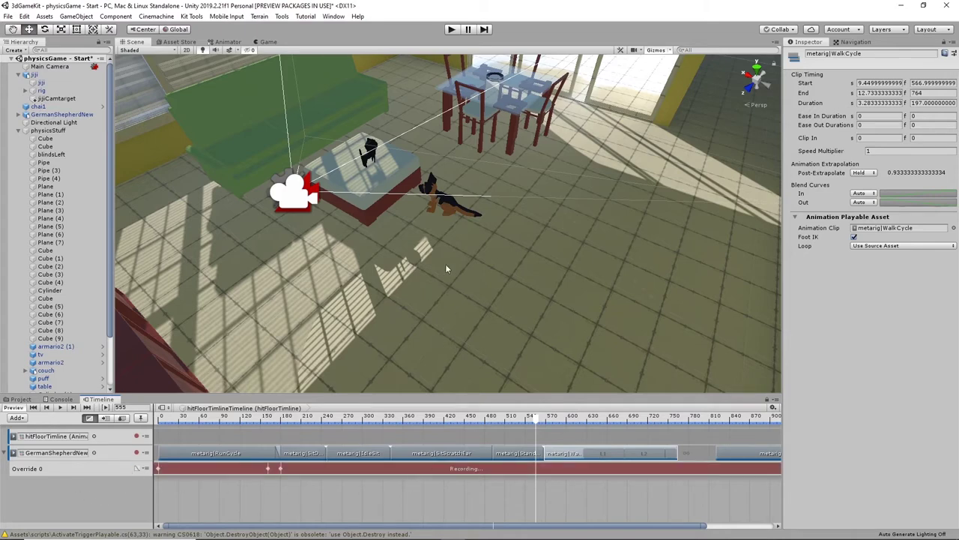
left_click(452, 214)
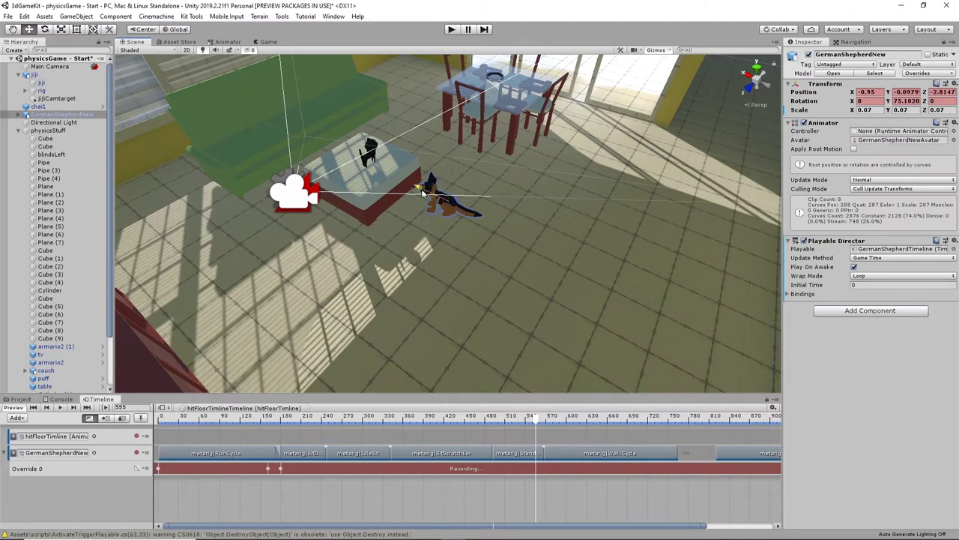
left_click_drag(423, 189, 420, 189)
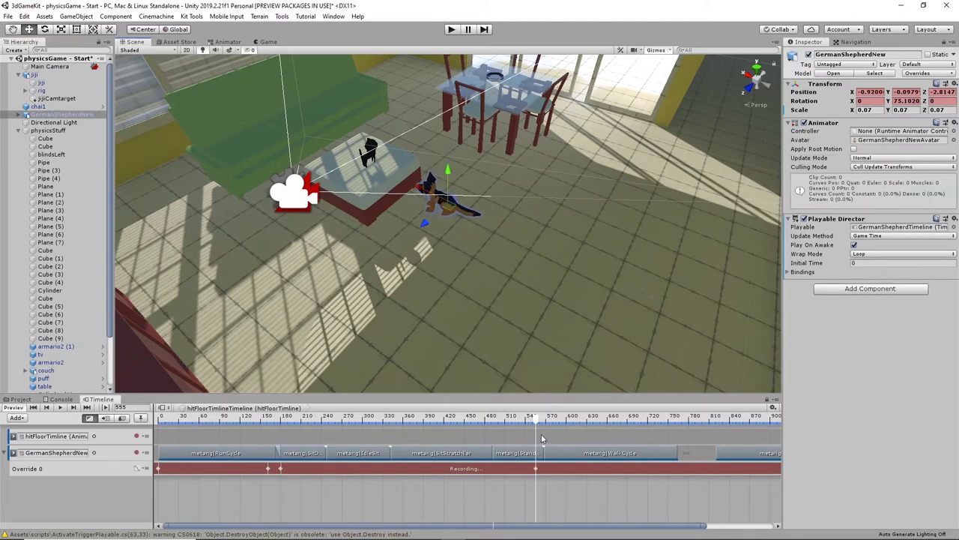
- At frame 581, turn the German shepherd to a Y rotation of about 199.7 and move it to Z about -3.83
left_click_drag(536, 418, 551, 418)
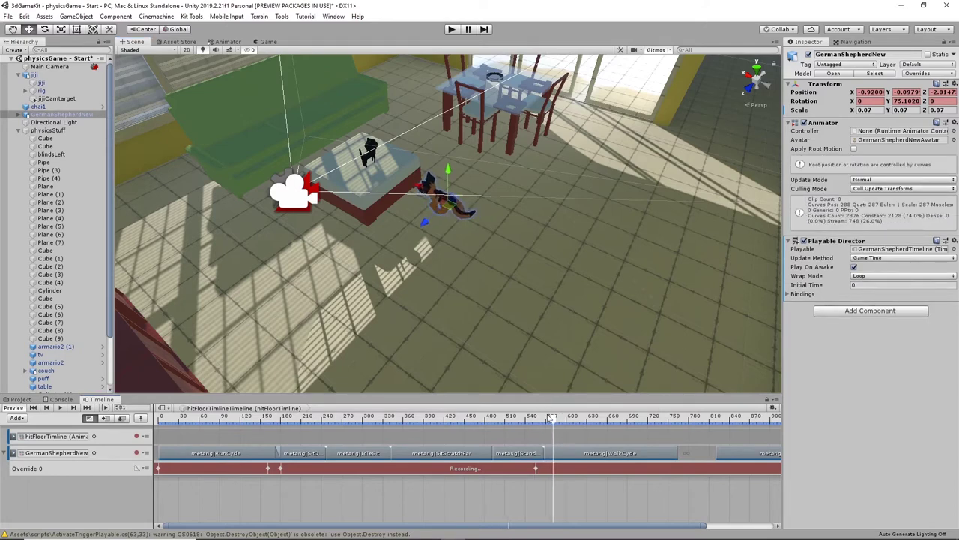
key("e")
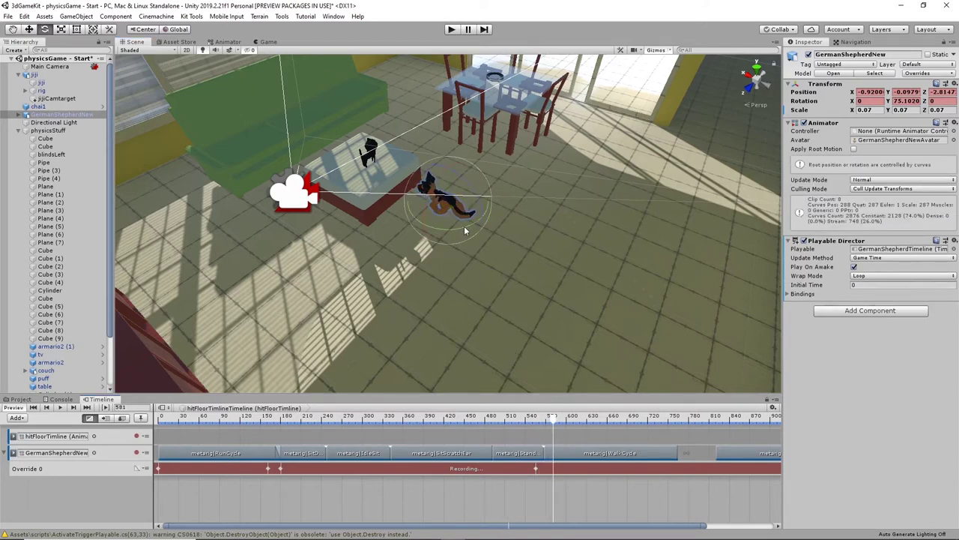
left_click_drag(464, 225, 291, 231)
key("w")
left_click_drag(424, 223, 433, 167)
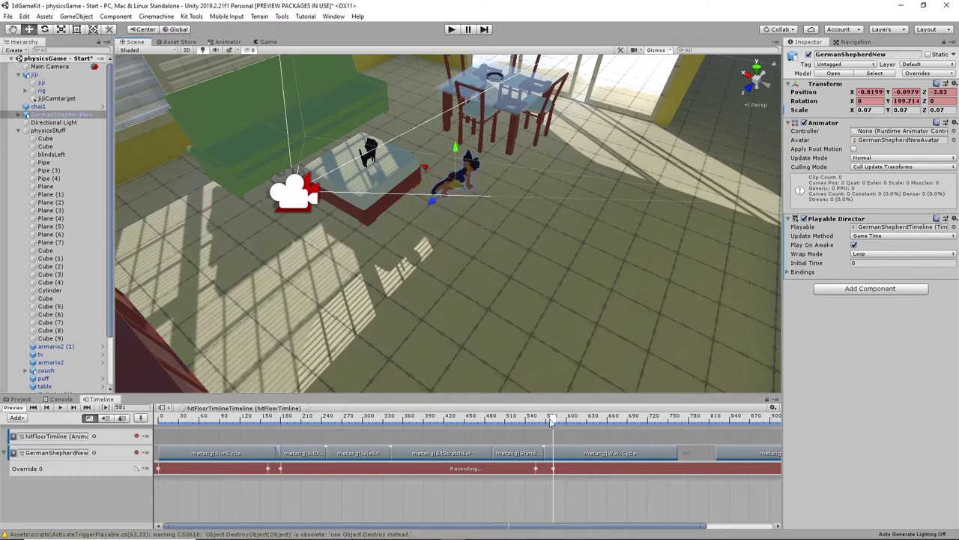
- Rekey the dog at frame 581 with Z about -3.08 and Y rotation 161, and turn it to about 81.4 at frame 555
mouse_move(551, 421)
left_mouse_down()
mouse_move(523, 421)
mouse_move(555, 421)
left_mouse_up()
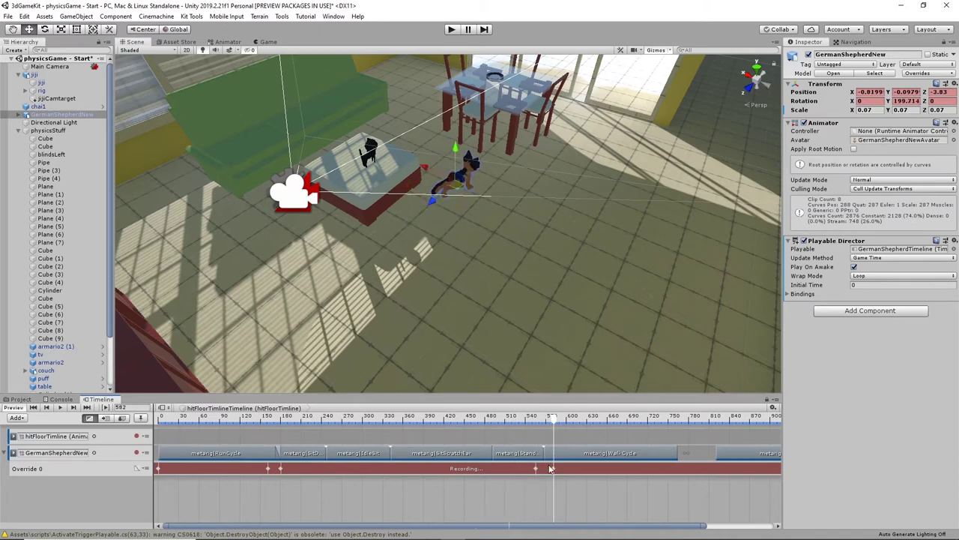
scroll(551, 469, "up", 10)
left_click_drag(574, 421, 568, 424)
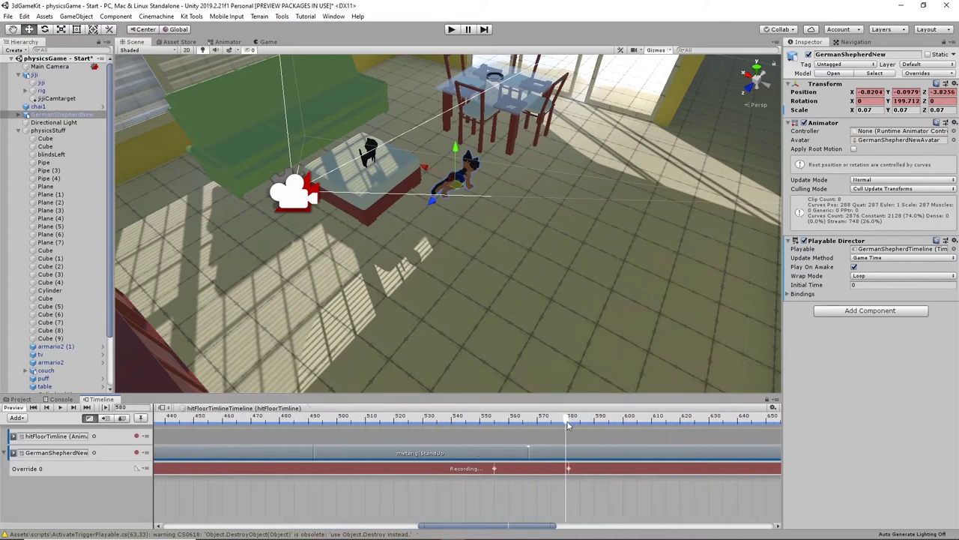
left_click_drag(567, 425, 570, 425)
left_click_drag(430, 180, 424, 216)
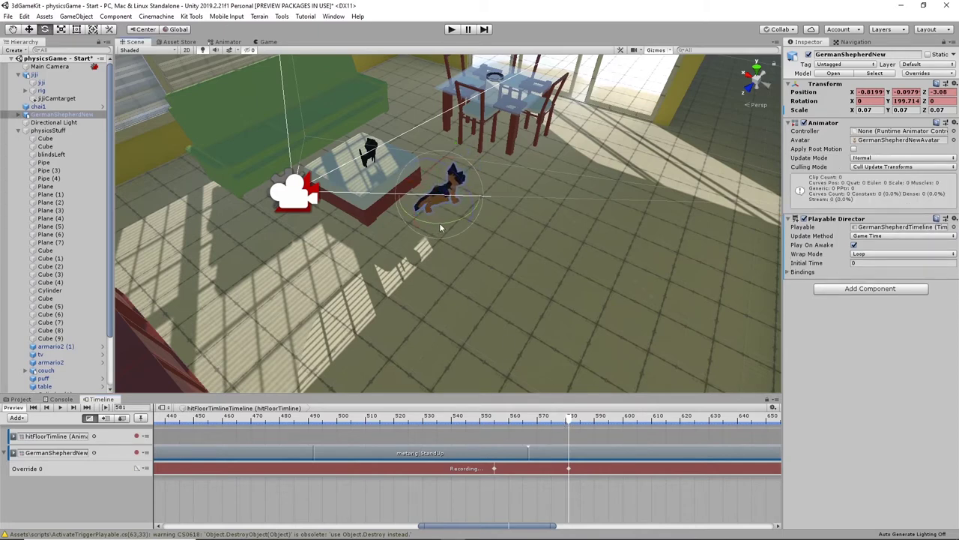
left_click_drag(439, 222, 499, 216)
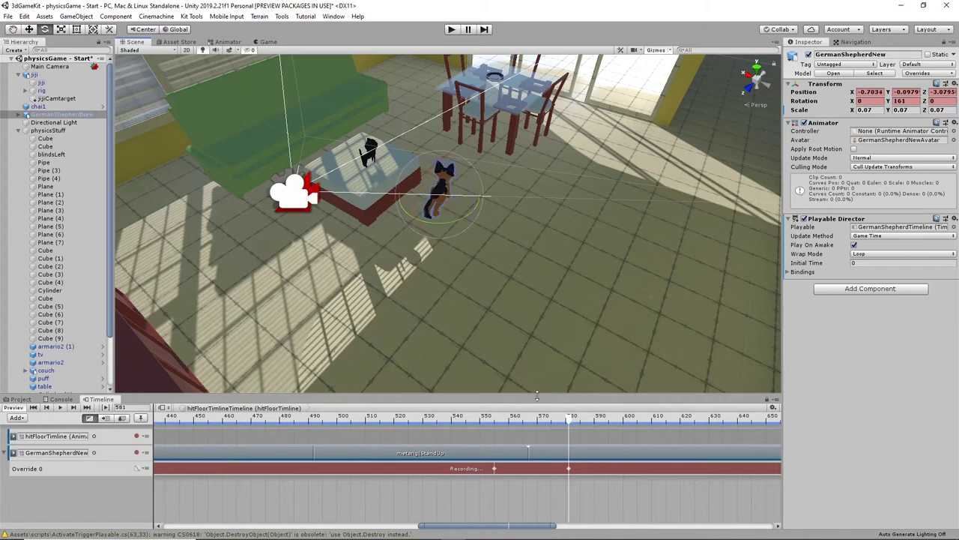
left_click_drag(576, 424, 494, 440)
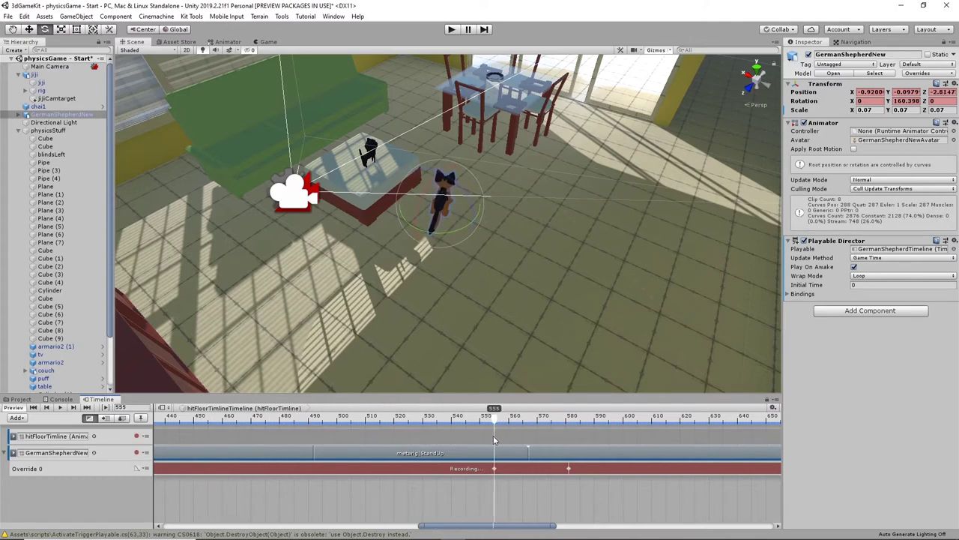
left_click_drag(449, 233, 558, 215)
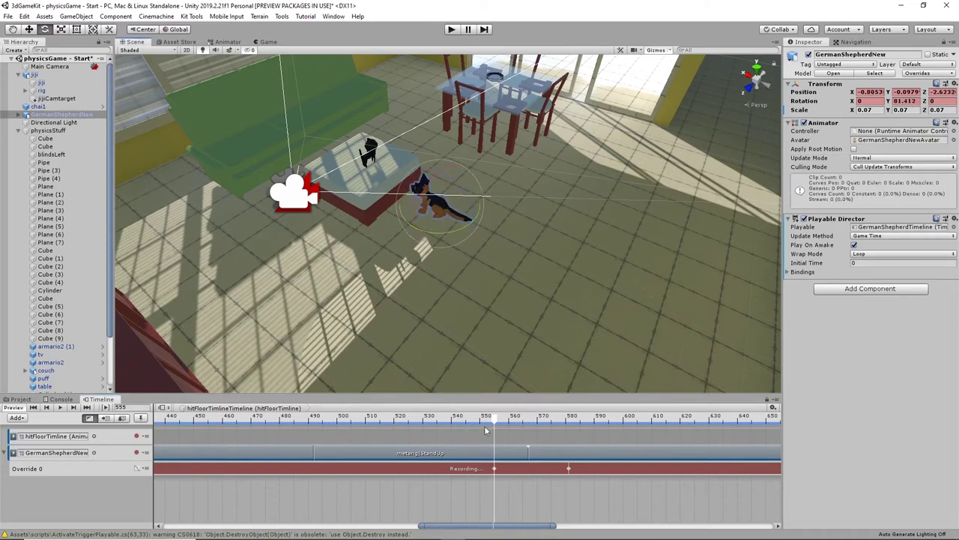
- At frame 617, turn the German shepherd to a Y rotation of about 215.3 and move it to X -1.19, Z -3.99
left_click_drag(495, 422, 672, 448)
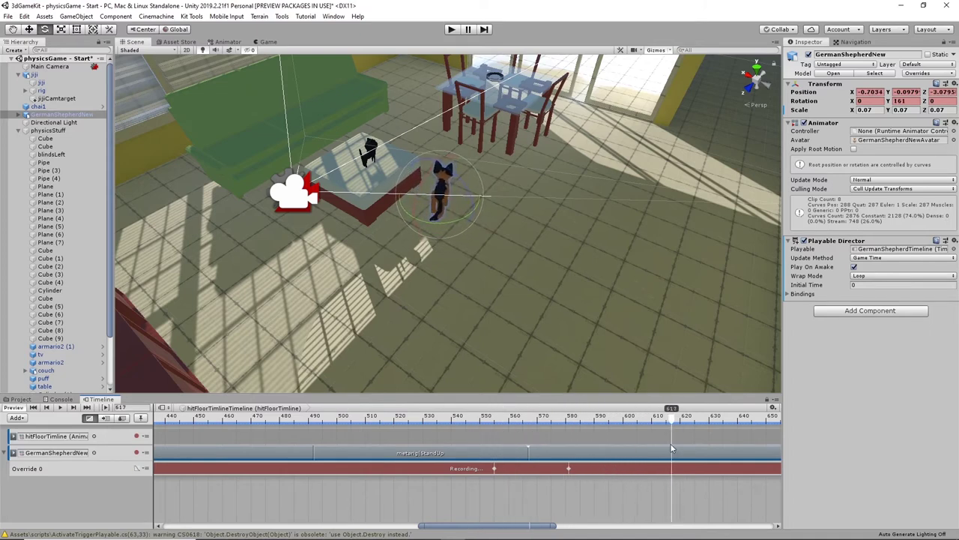
left_click_drag(460, 216, 439, 207)
key("w")
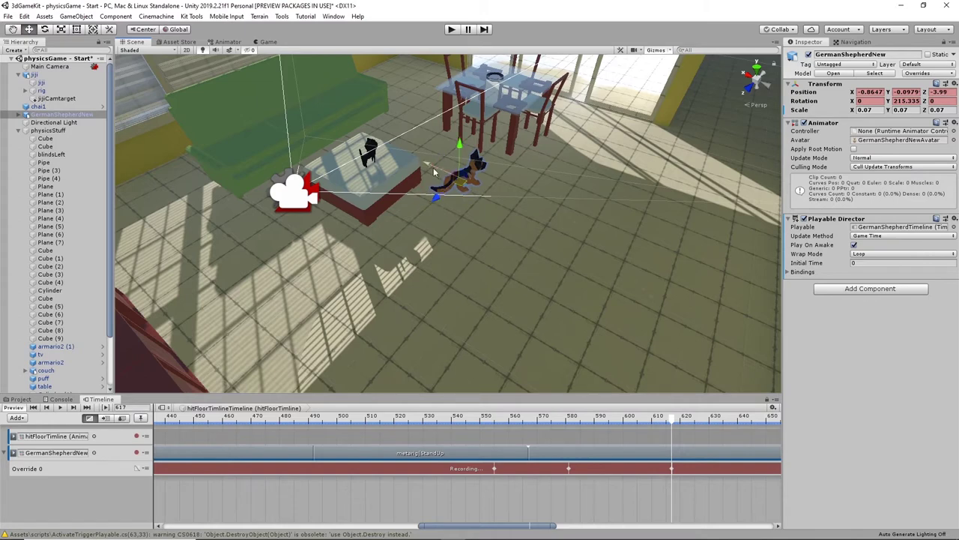
left_click_drag(433, 172, 438, 164)
- At frame 639, turn the German shepherd to a Y rotation of about 218.2 and move it forward beside the dining table
left_click_drag(679, 428, 736, 438)
key("e")
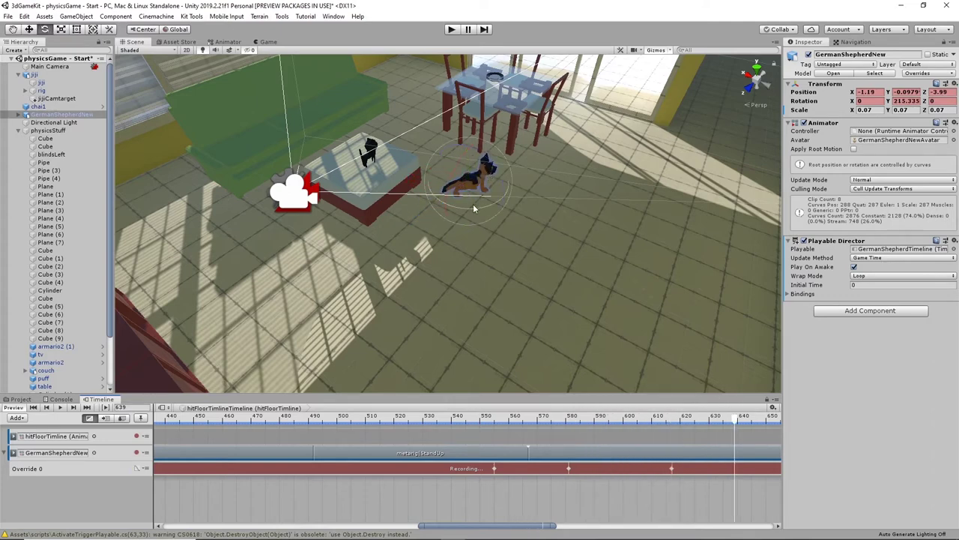
left_click_drag(482, 205, 478, 208)
scroll(642, 418, "down", 3)
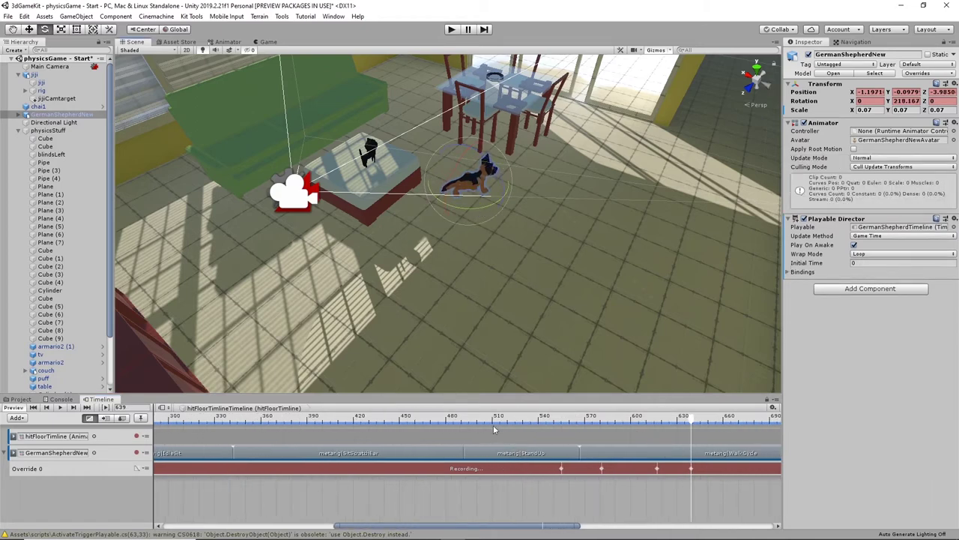
left_click_drag(570, 530, 648, 530)
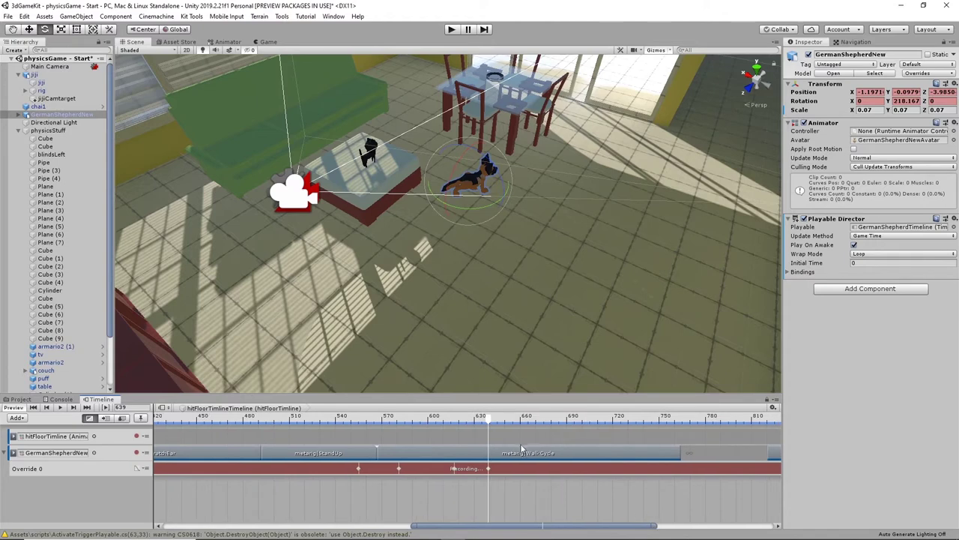
key("w")
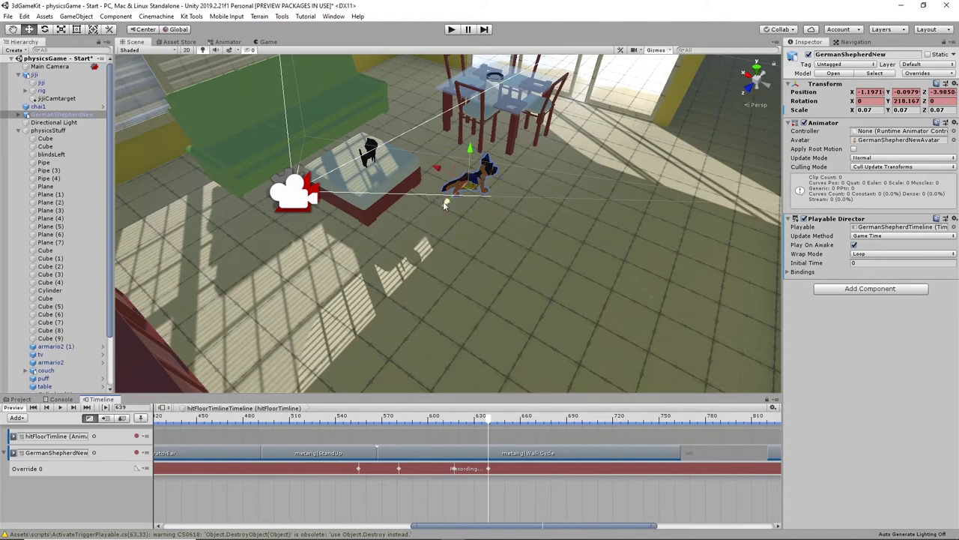
left_click_drag(444, 206, 475, 170)
mouse_move(492, 422)
left_mouse_down()
mouse_move(393, 426)
mouse_move(334, 441)
mouse_move(506, 424)
mouse_move(488, 434)
left_mouse_up()
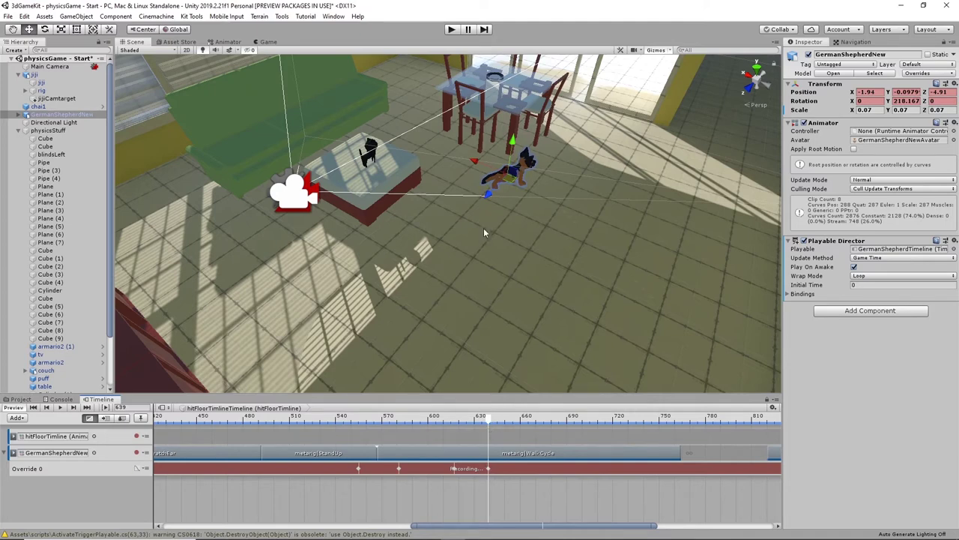
left_click_drag(492, 195, 484, 201)
left_click_drag(472, 163, 465, 160)
- At frame 740, key the German shepherd past the dining table at X -3.31, Z -7.19
left_click_drag(487, 420, 644, 486)
left_click_drag(472, 161, 508, 211)
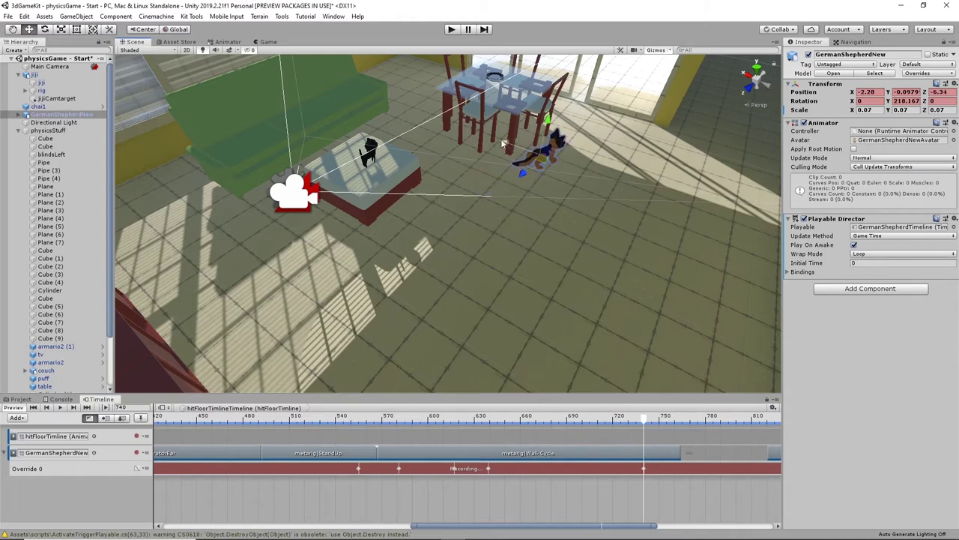
left_click_drag(503, 143, 529, 148)
left_click_drag(568, 177, 568, 173)
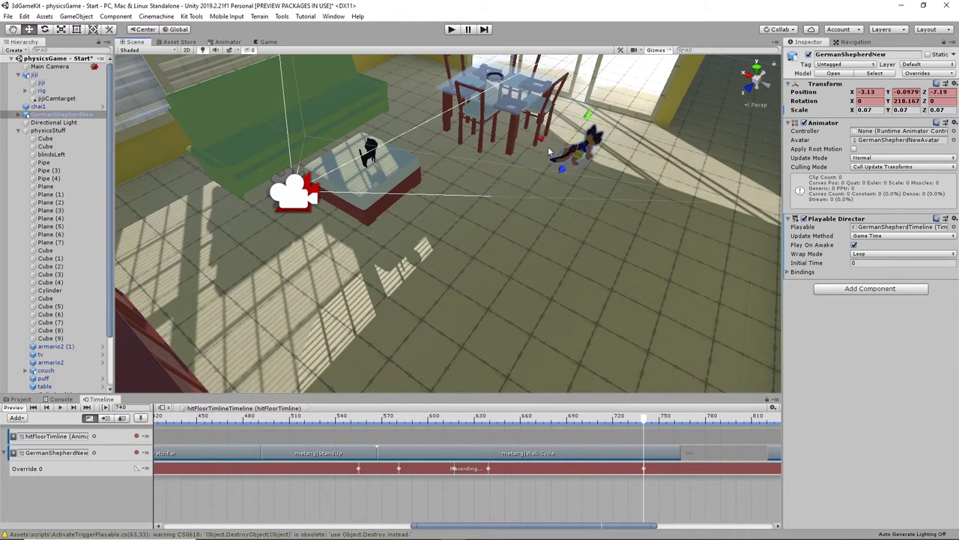
left_click_drag(538, 141, 548, 144)
- Move the WalkSniff clip to start at frame 764, directly after the WalkCycle clip
left_click_drag(643, 422, 678, 418)
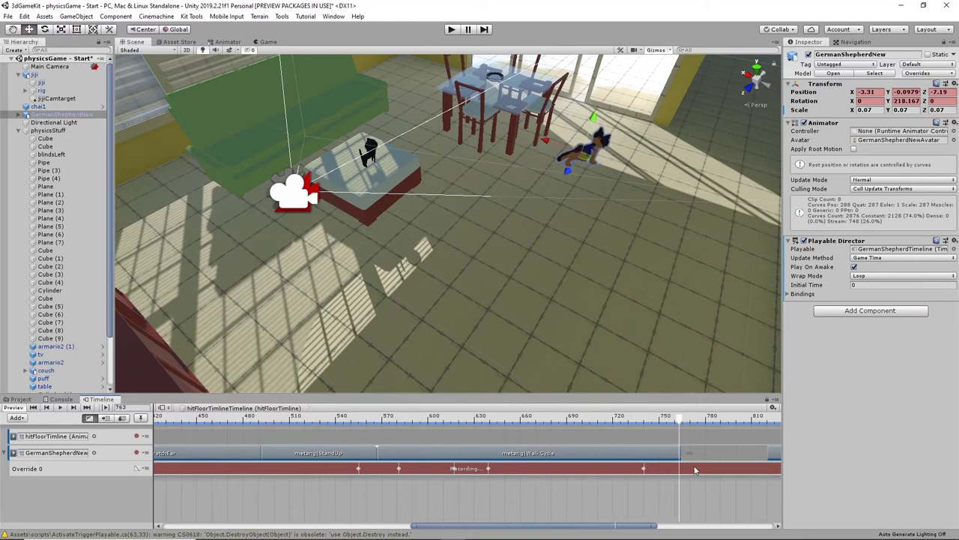
left_click_drag(628, 529, 721, 528)
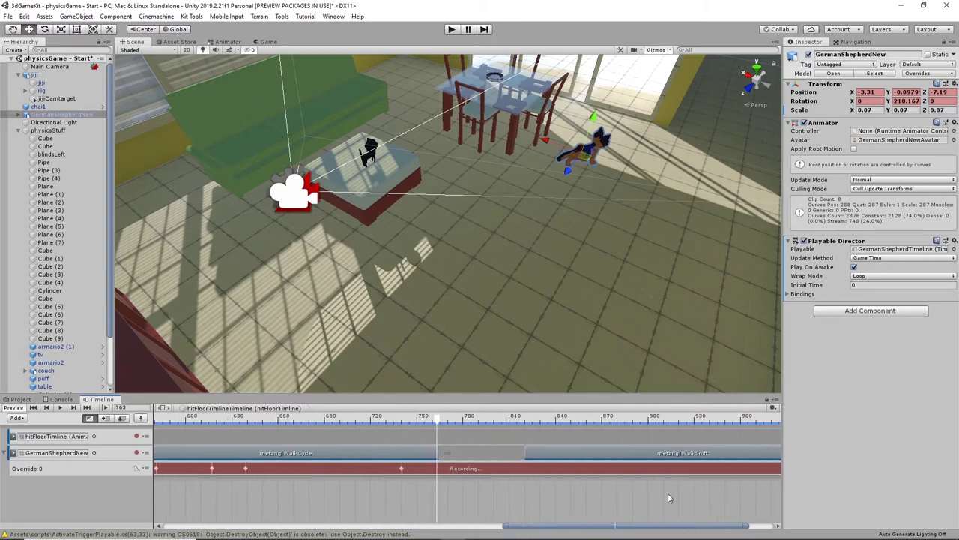
left_click_drag(545, 454, 463, 463)
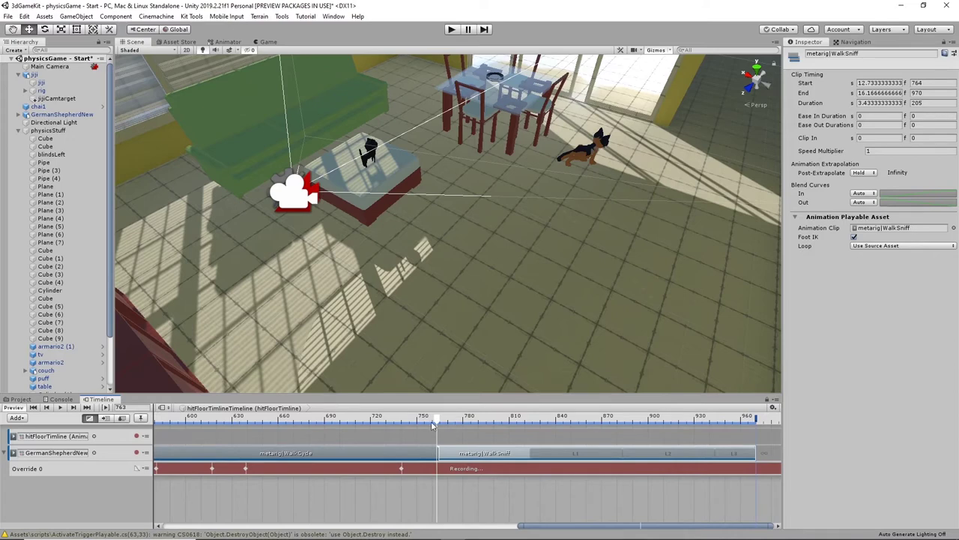
- At frame 764, move the German shepherd to X -3.77, Z -8.44 and adjust its Y rotation
left_click_drag(441, 422, 440, 455)
left_click(592, 159)
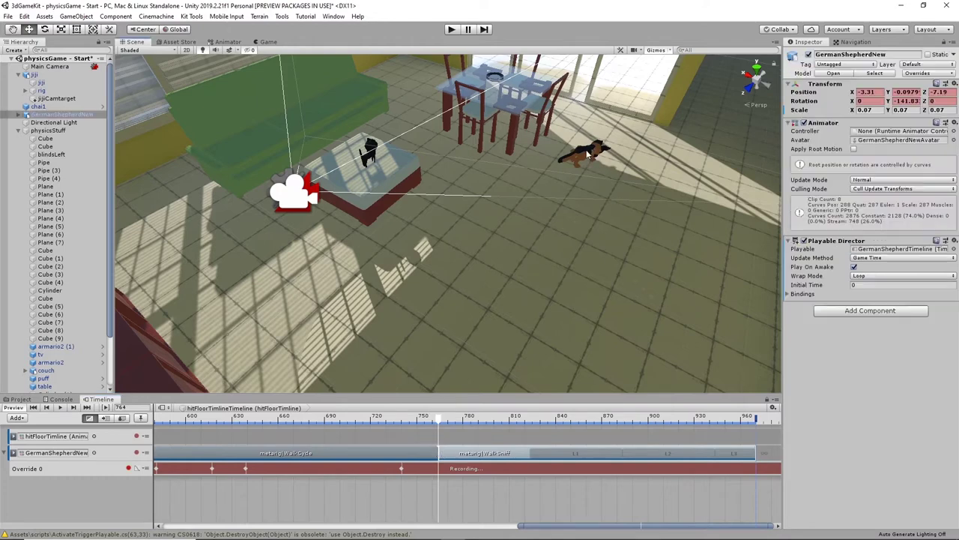
left_click_drag(545, 141, 598, 174)
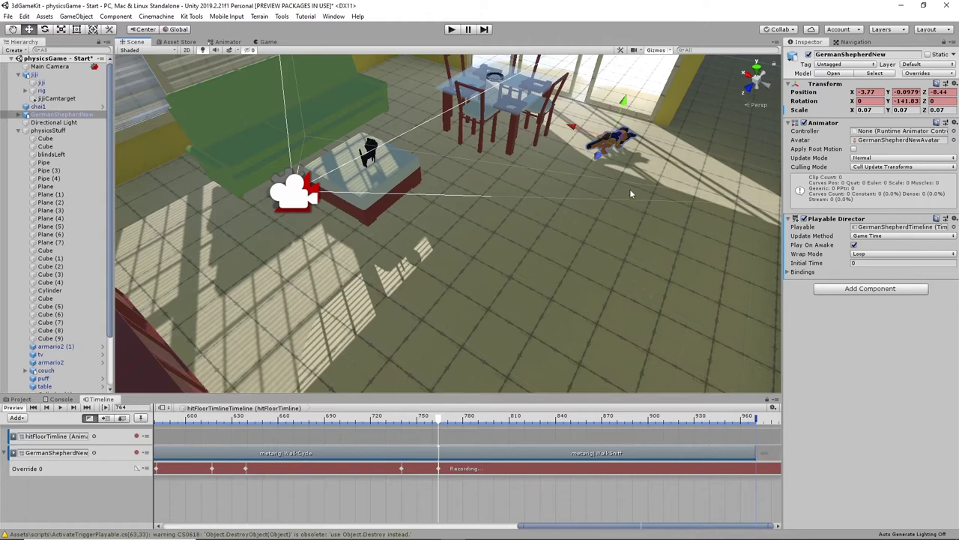
key("e")
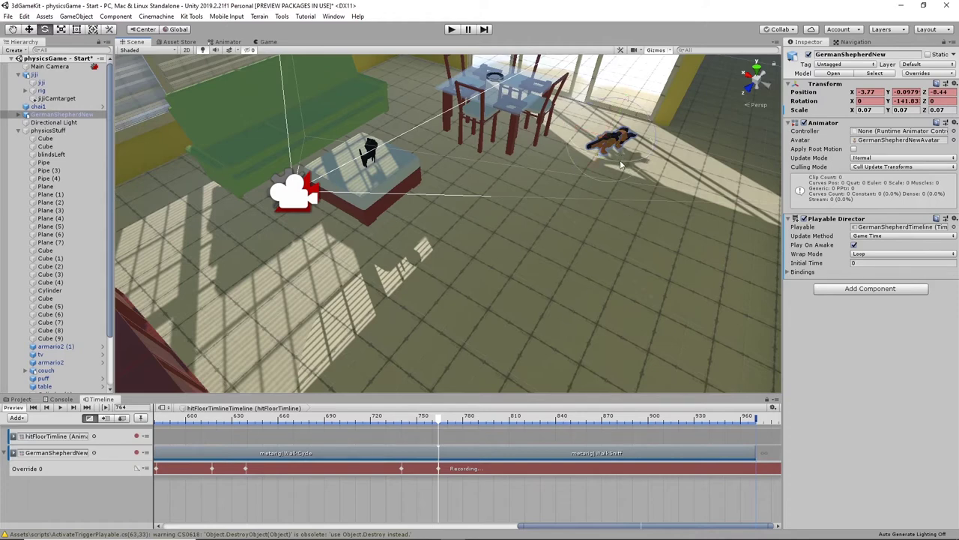
left_click_drag(621, 165, 634, 164)
left_click_drag(442, 422, 402, 431)
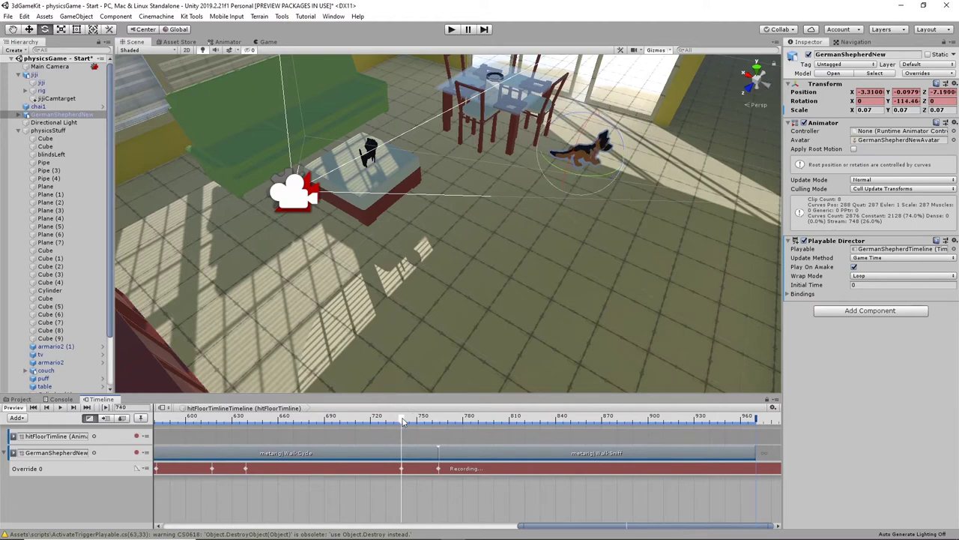
- At frame 802, turn the German shepherd to a Y rotation of about -224.6 and move it to X -3.51, Z -9.19
left_click_drag(402, 422, 496, 435)
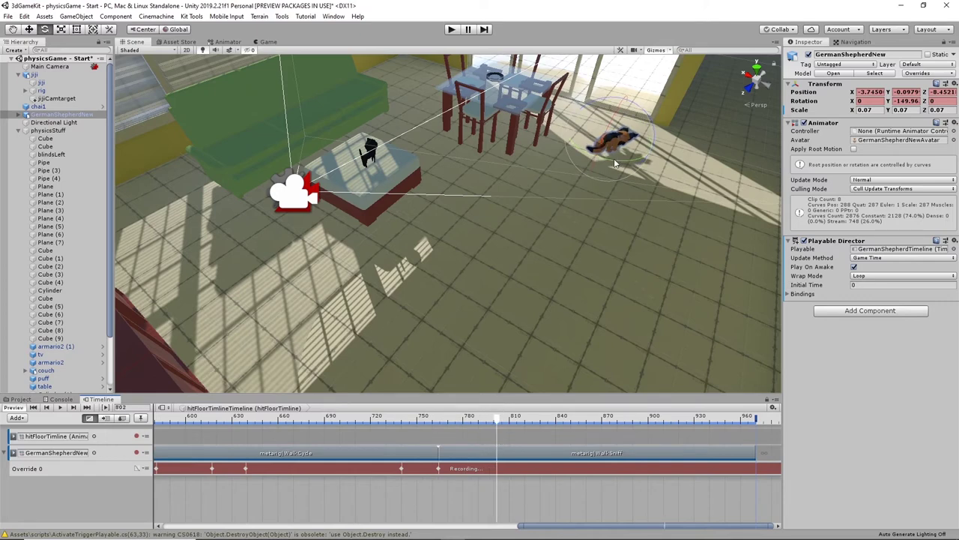
left_click_drag(614, 159, 590, 132)
key("w")
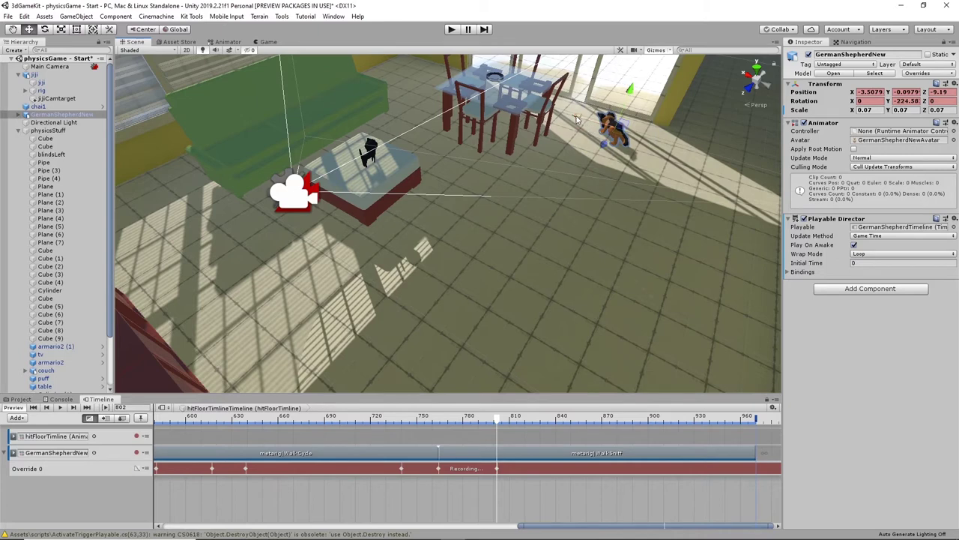
- Keep turning the German shepherd around with a rotation key at frame 842 and a Y rotation of about -359.9 at frame 876
left_click_drag(499, 427, 558, 442)
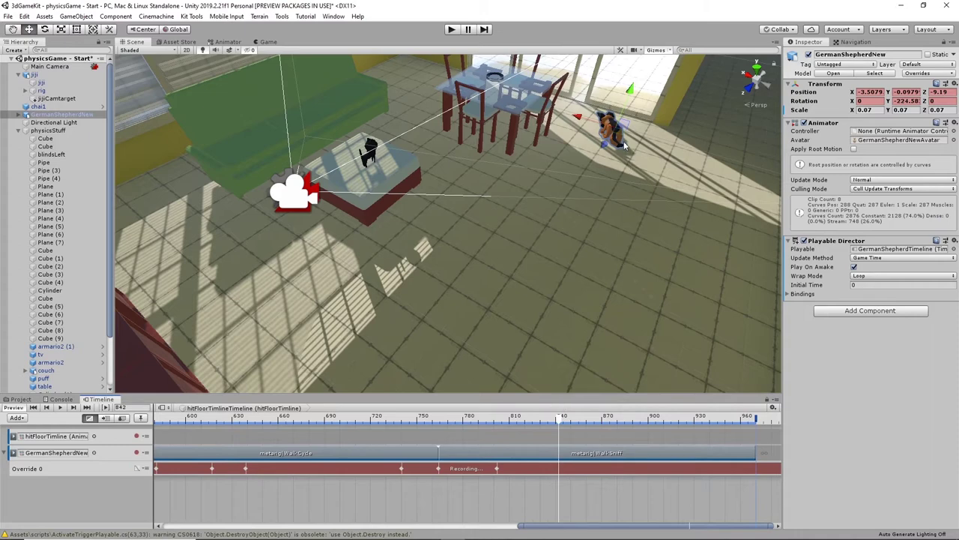
key("e")
left_click_drag(624, 146, 738, 179)
left_click_drag(566, 422, 612, 451)
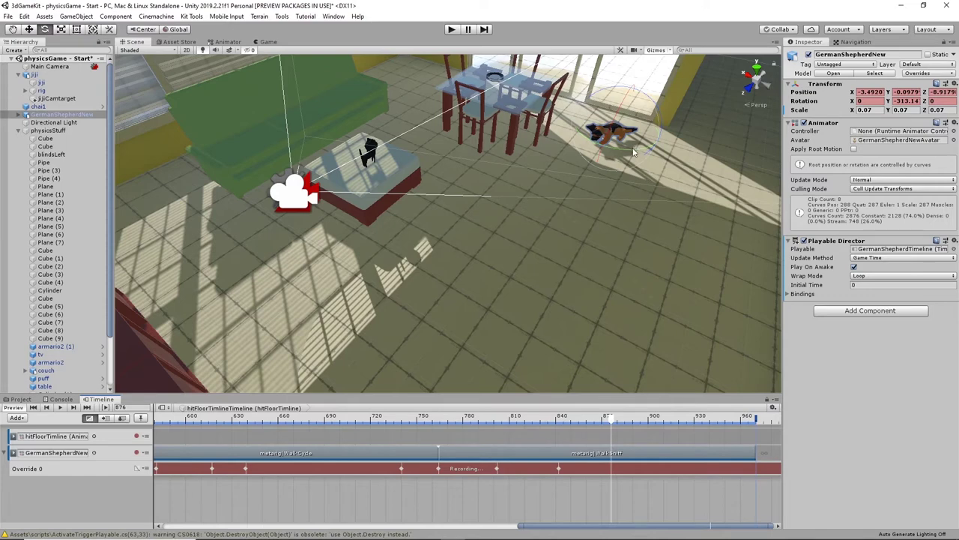
left_click_drag(628, 150, 701, 155)
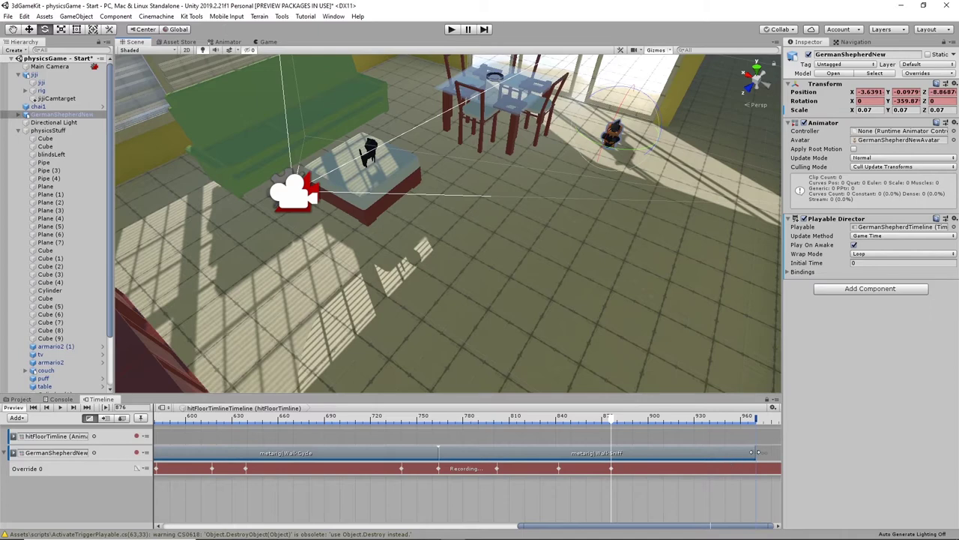
- Trim the WalkSniff clip to end at frame 890 and stop recording on the German shepherd's override track
left_click_drag(757, 452, 635, 459)
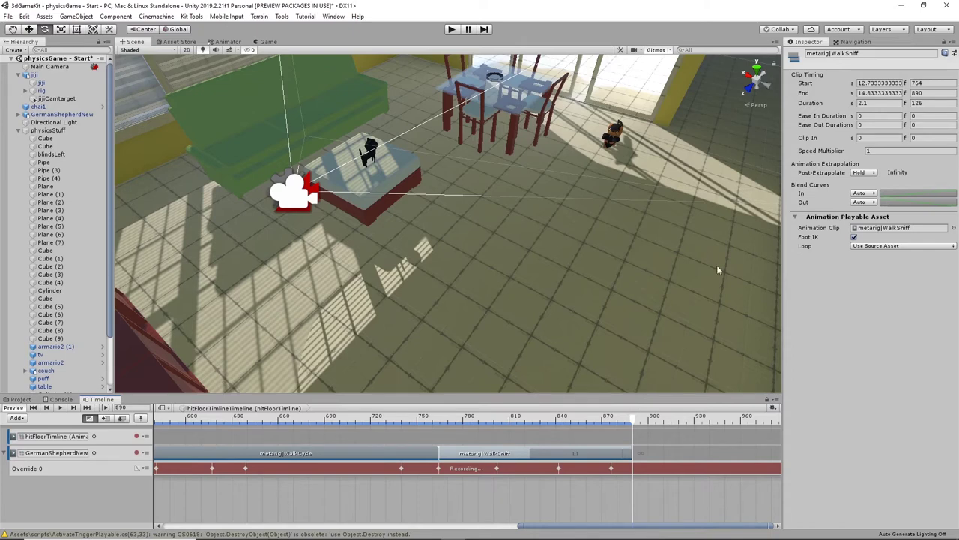
left_click(129, 468)
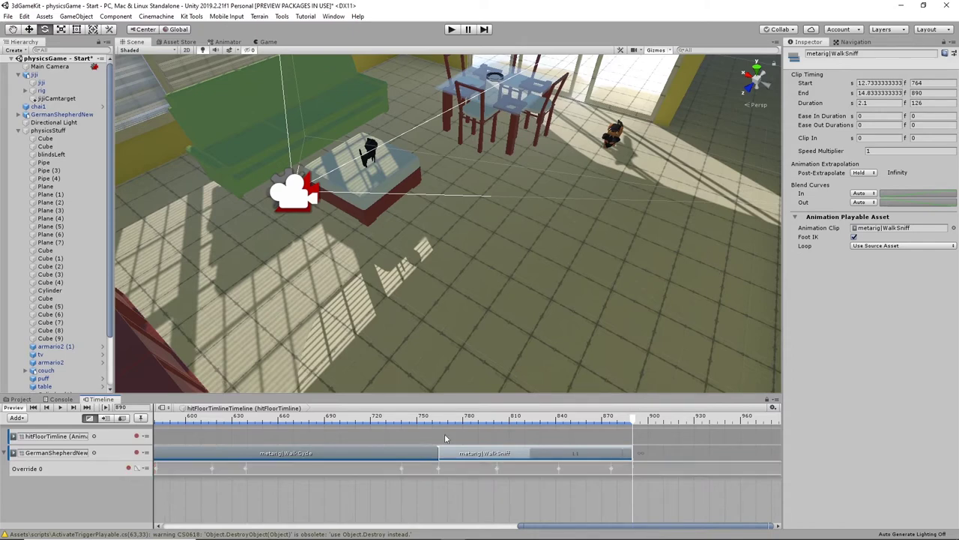
- Add the metarig|LayDown animation clip to the German shepherd's track directly after WalkSniff, at about frame 890
right_click(663, 458)
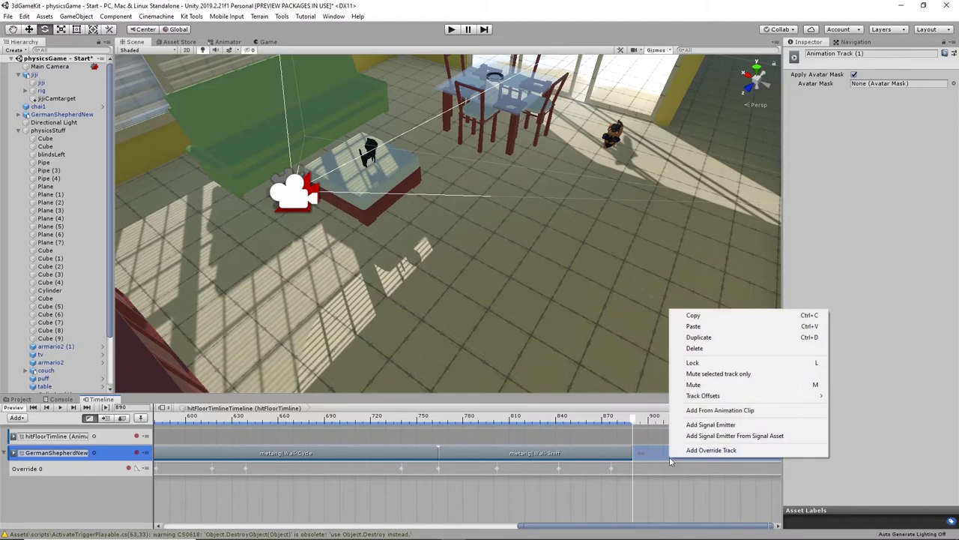
left_click(728, 411)
scroll(714, 254, "down", 15)
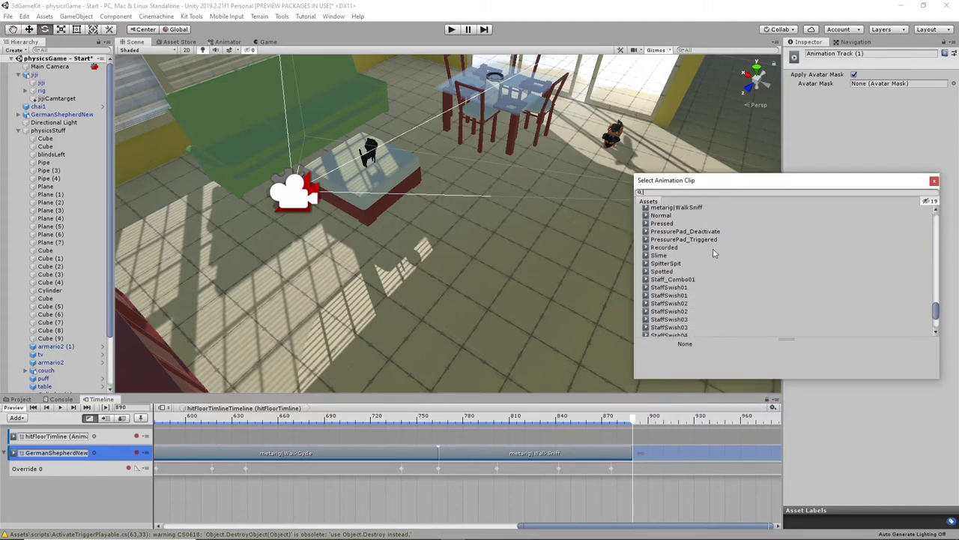
scroll(713, 268, "down", 10)
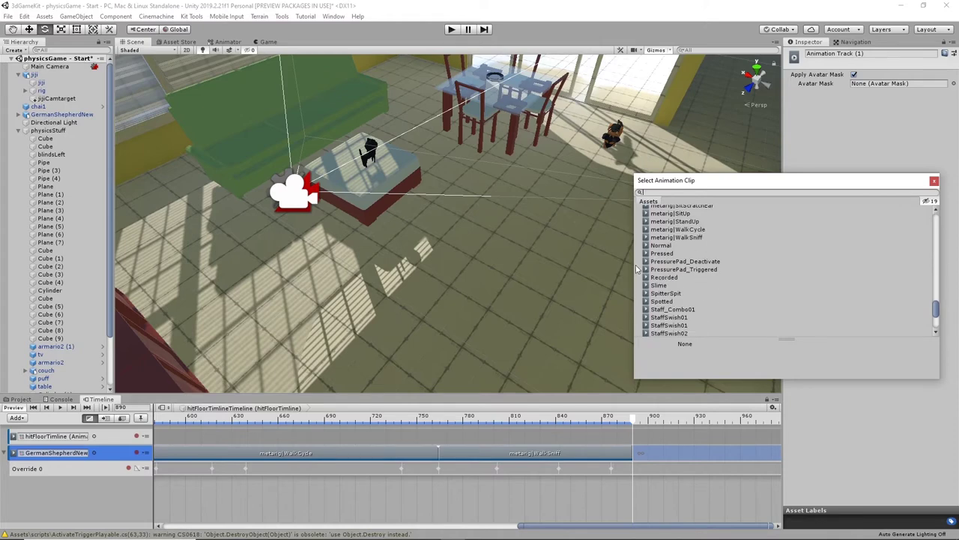
scroll(703, 267, "up", 3)
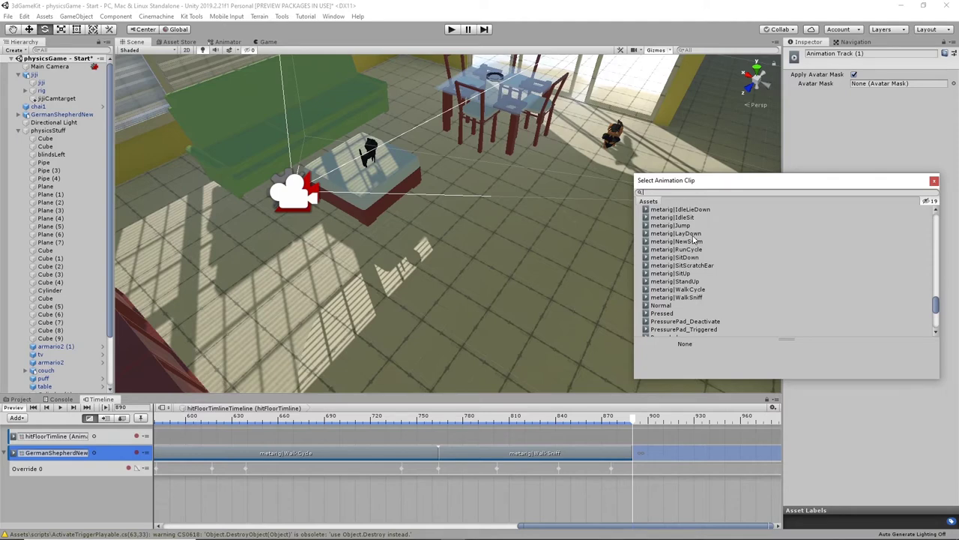
left_click(694, 234)
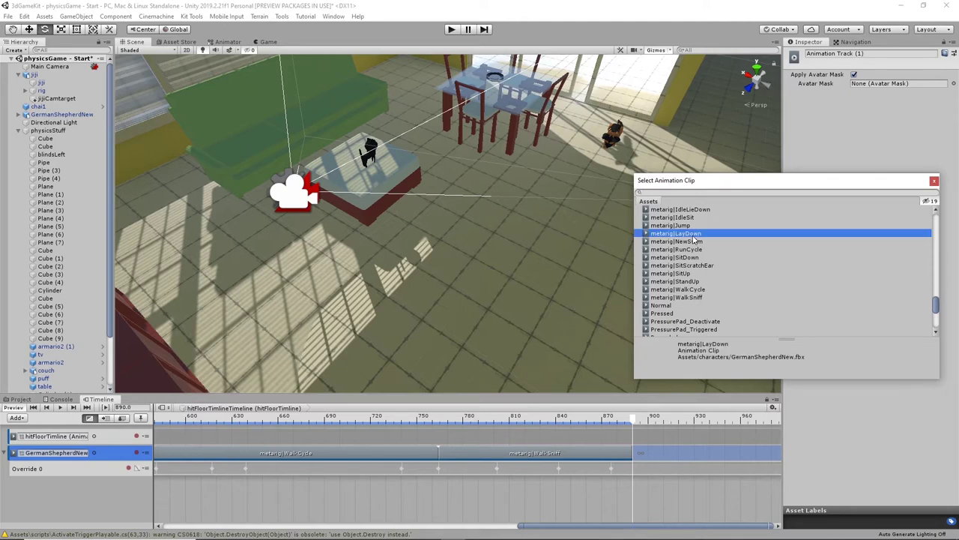
left_click(933, 181)
left_click_drag(670, 451, 587, 442)
left_click(607, 421)
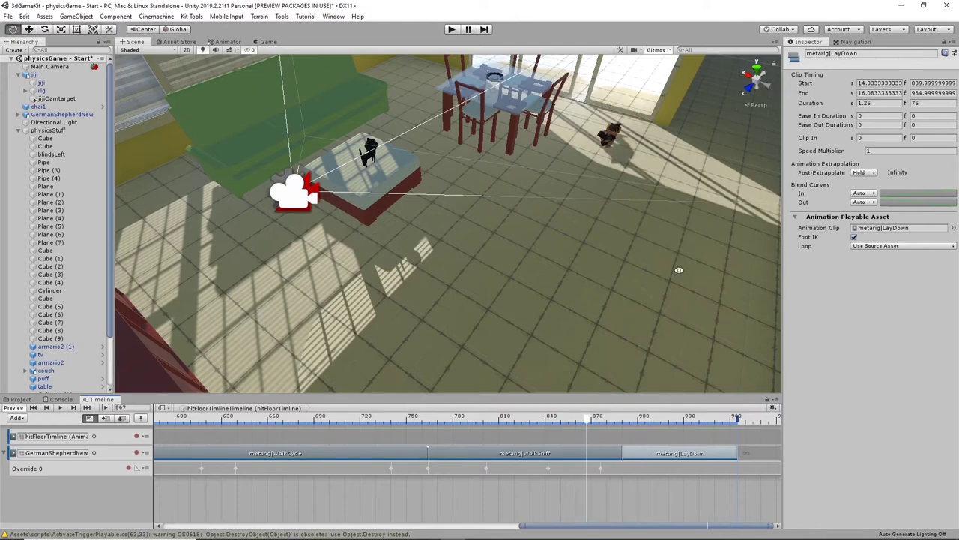
- Shift the LayDown clip further along the German shepherd's track, leaving a gap after WalkSniff
left_click_drag(688, 200, 591, 215, "alt")
right_click_drag(591, 216, 651, 409)
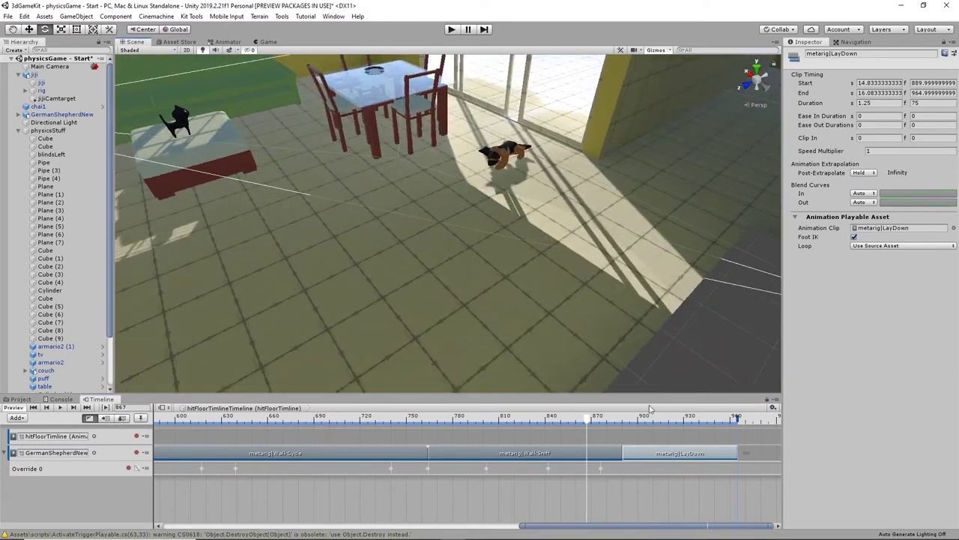
left_click_drag(645, 460, 749, 455)
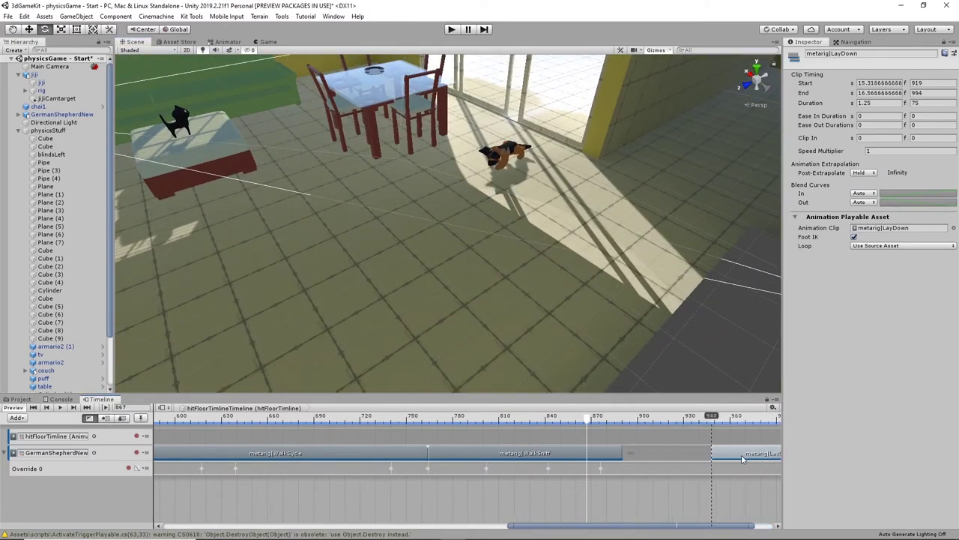
- Add a metarig|Idle1 animation clip to the GermanShepherdNew track in the gap after the WalkSniff clip
right_click(650, 459)
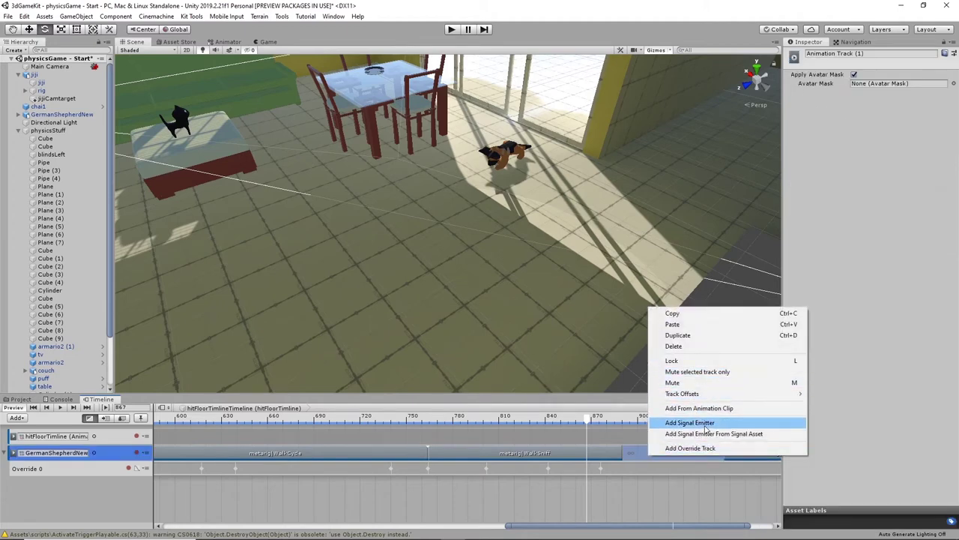
left_click(699, 408)
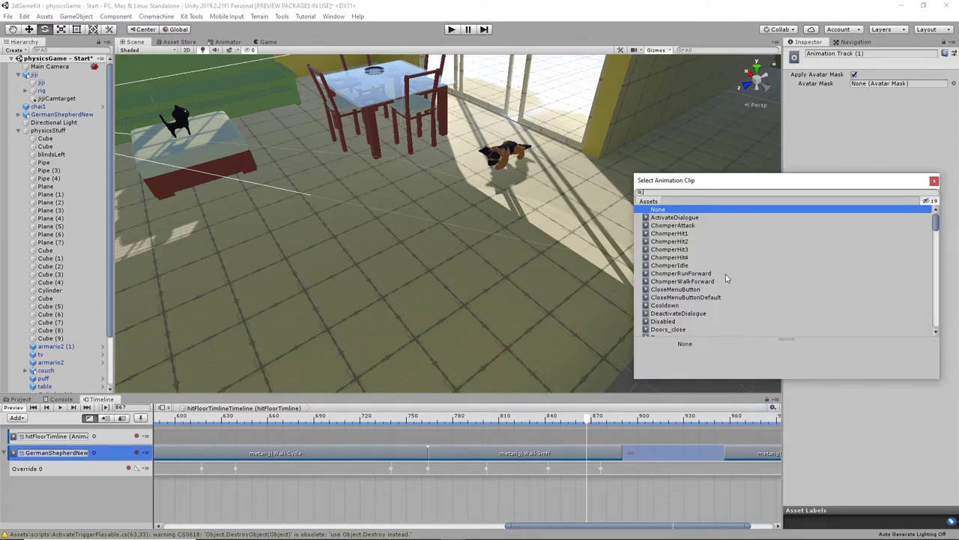
scroll(725, 277, "down", 15)
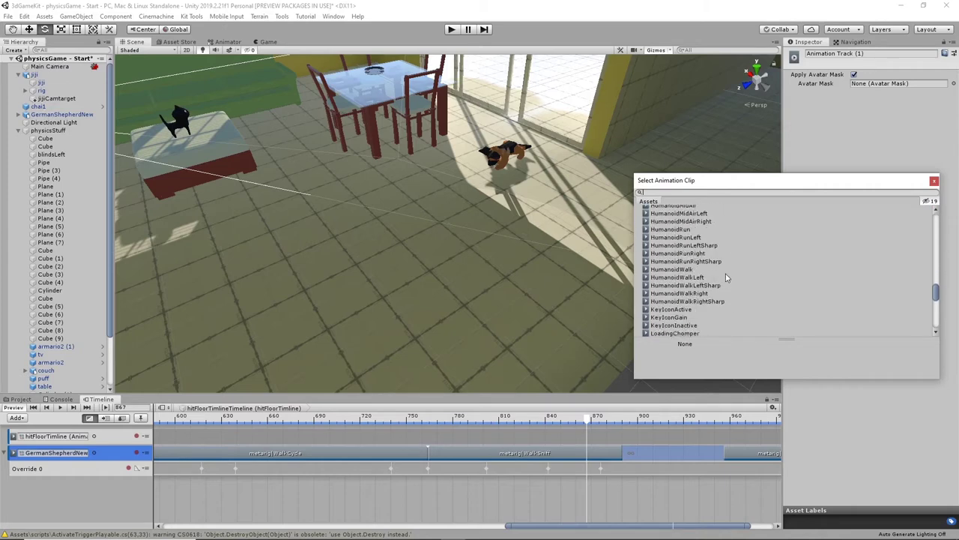
scroll(726, 278, "down", 5)
scroll(712, 240, "up", 3)
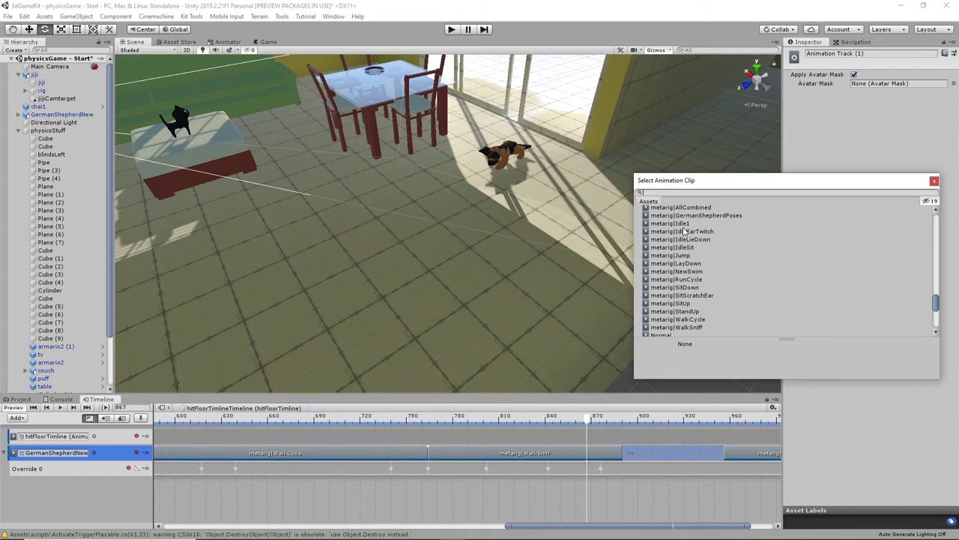
left_click(683, 225)
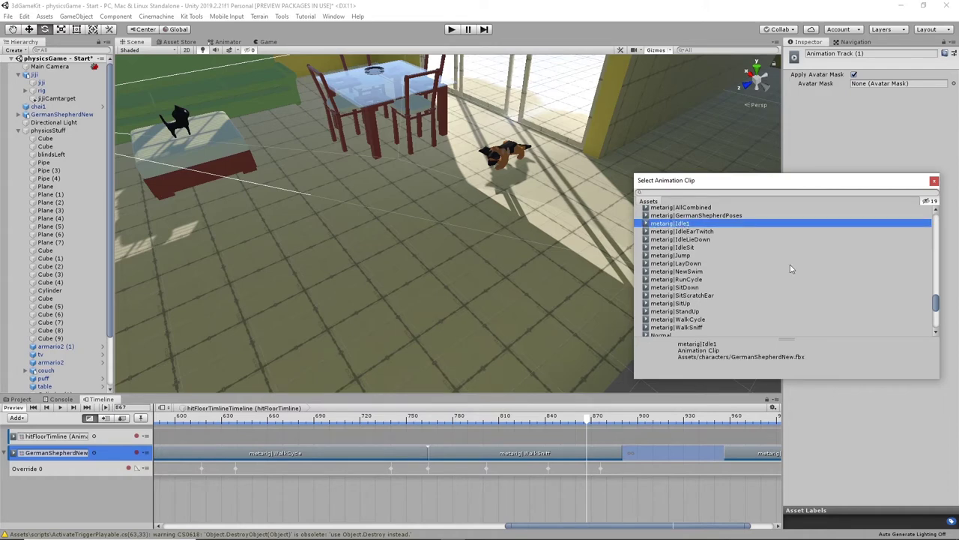
double_click(686, 223)
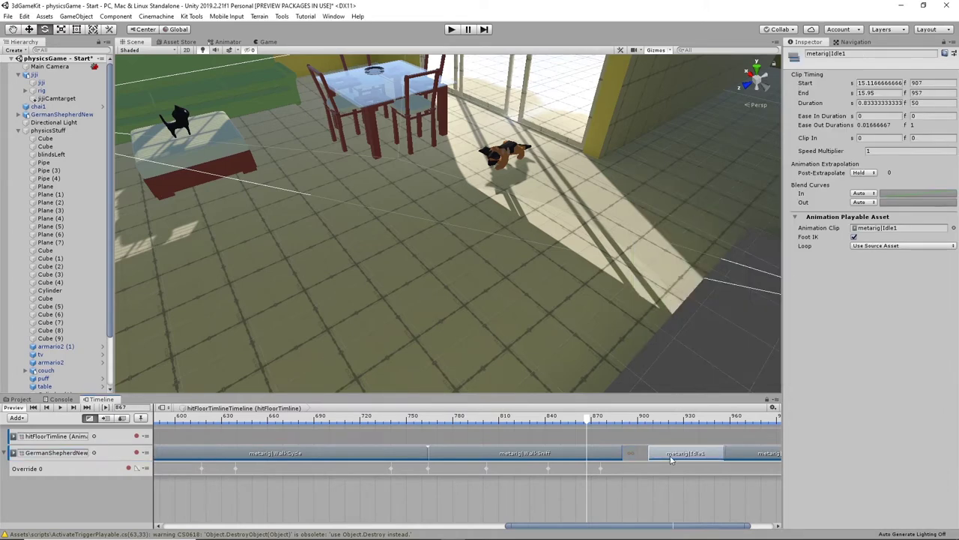
- Move the Idle1 clip to start at frame 876 so it blends with WalkSniff, and preview the transition
left_click_drag(671, 460, 645, 460)
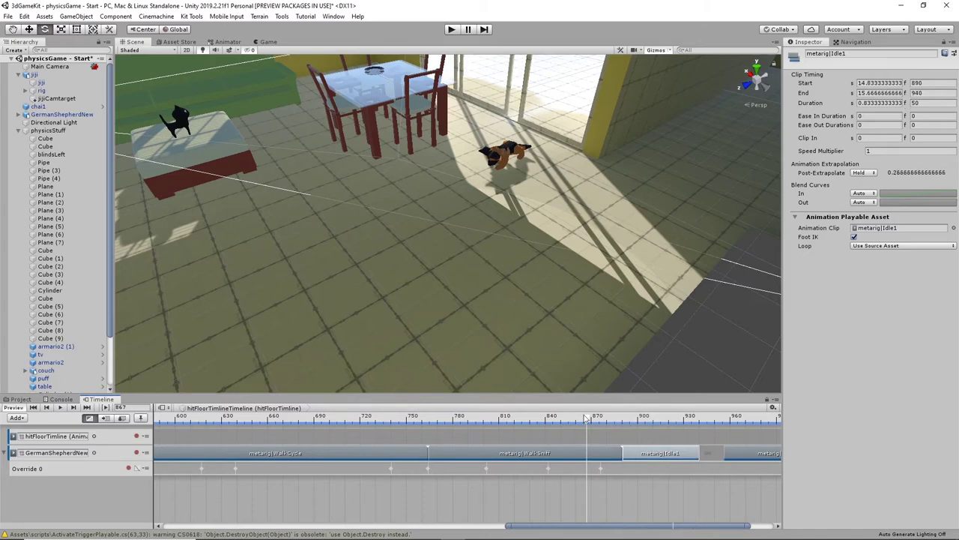
left_click_drag(587, 418, 606, 424)
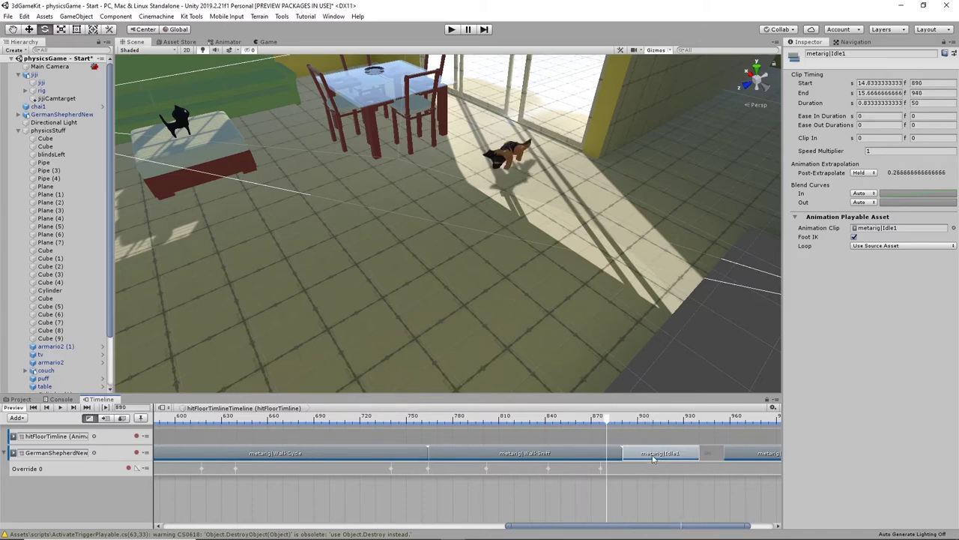
left_click_drag(652, 458, 630, 459)
left_click(606, 419)
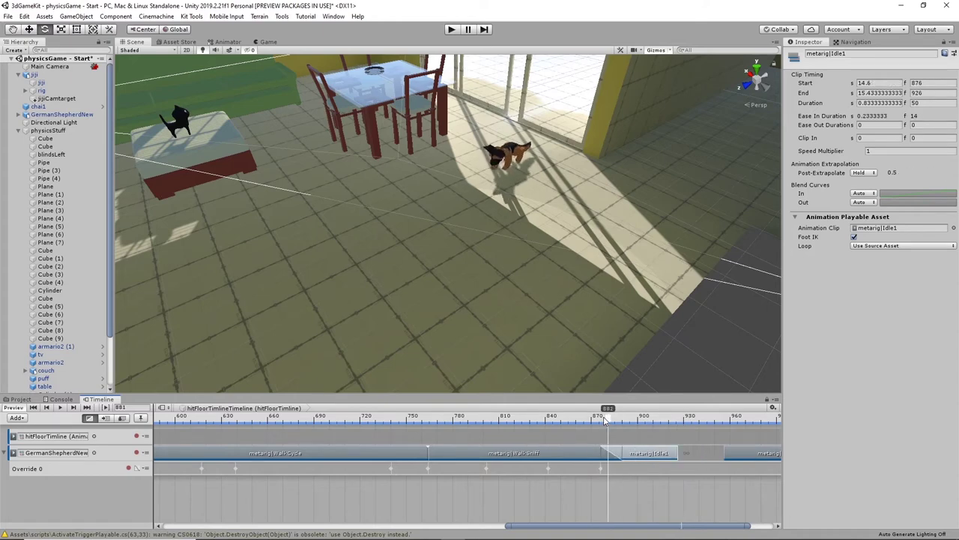
left_click_drag(606, 420, 667, 423)
left_click(747, 459)
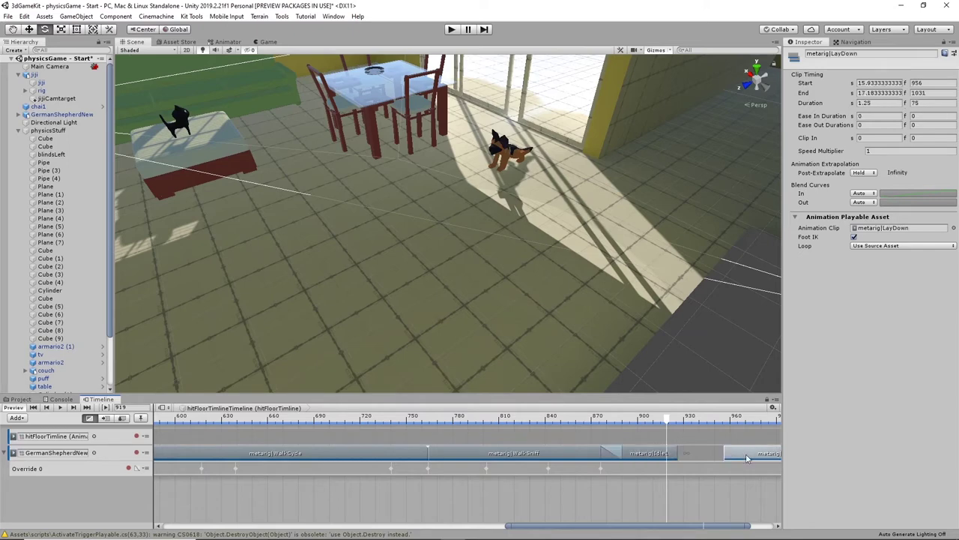
left_click_drag(747, 459, 699, 453)
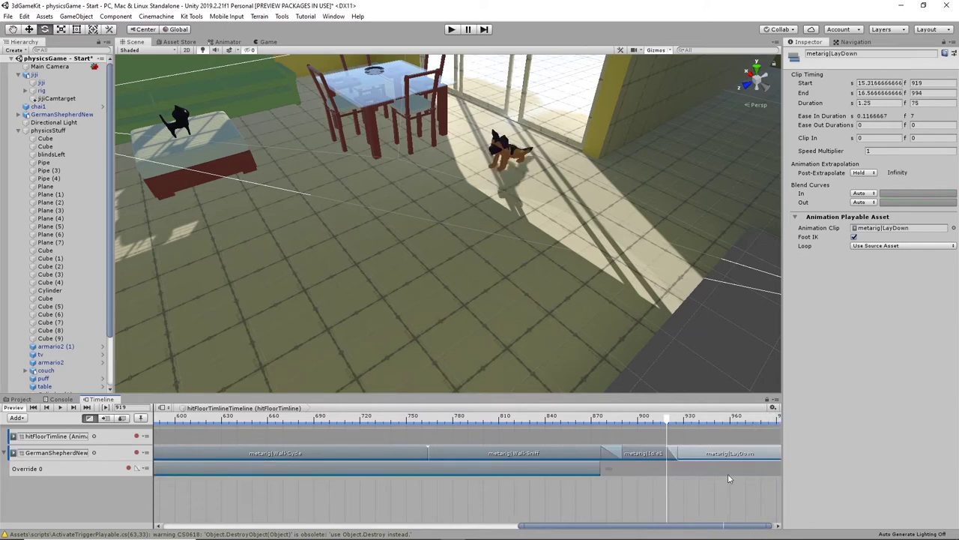
key("ctrl+z")
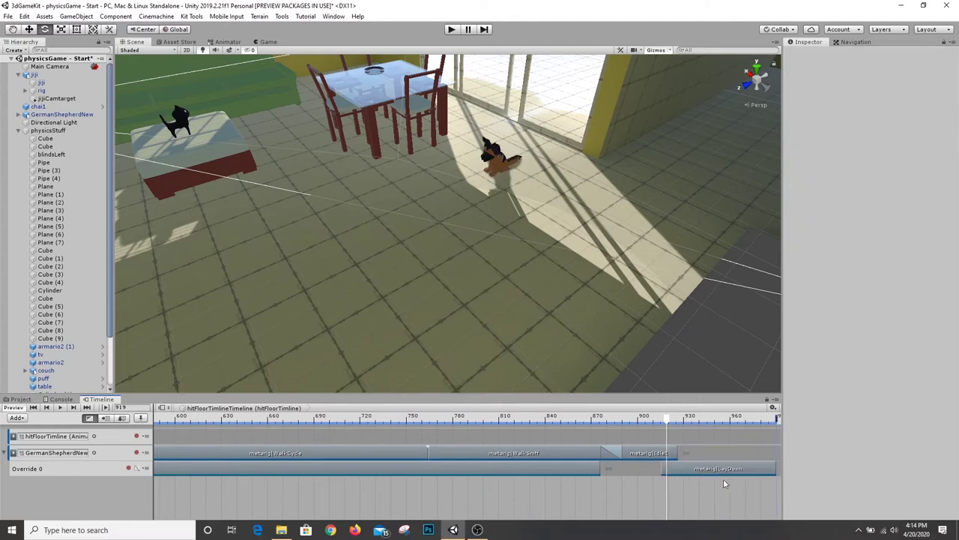
key("ctrl+z")
- Move the LayDown clip to start at frame 914, overlapping Idle1, and preview the blend through frame 989
left_click_drag(753, 452, 692, 458)
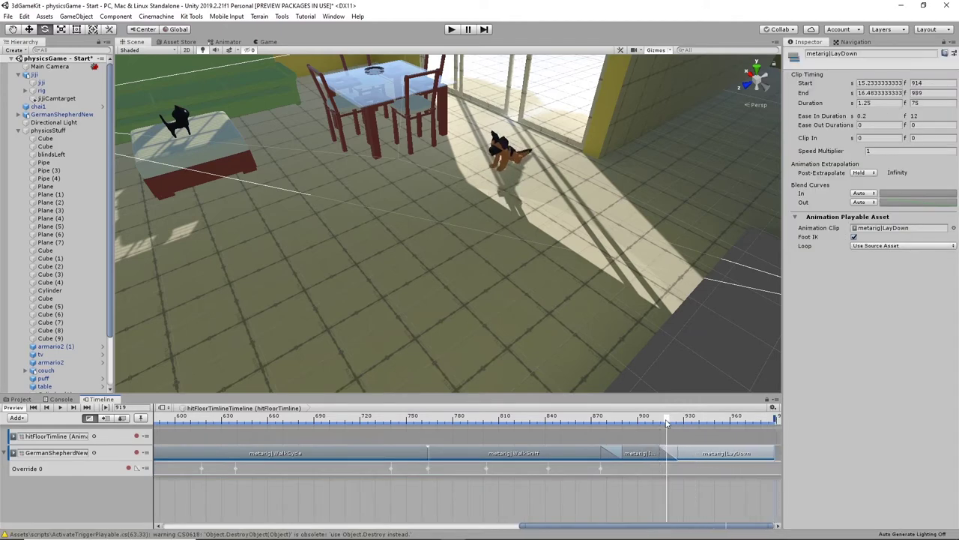
left_click_drag(668, 422, 776, 409)
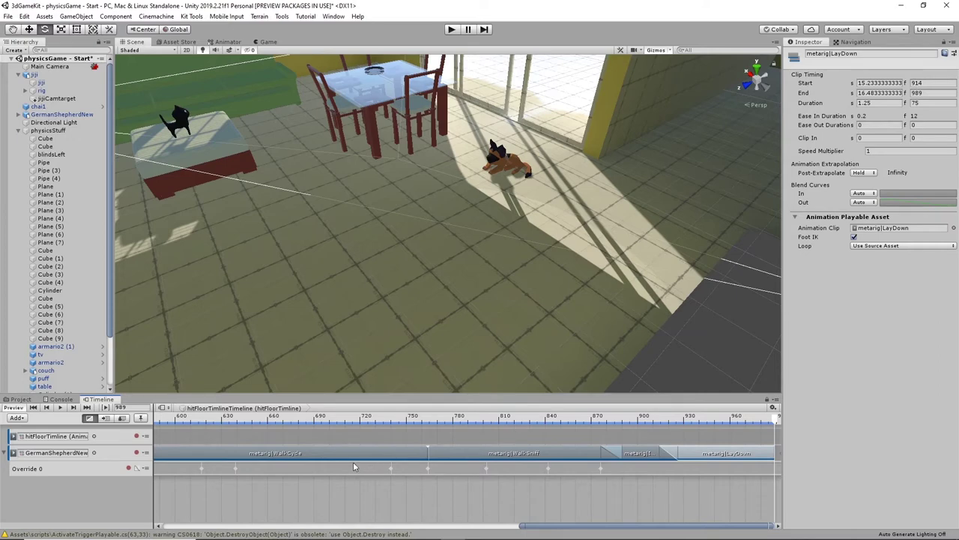
- Start recording on the Override 0 track and select the German shepherd at the frame 639 keyframe
scroll(607, 464, "down", 3)
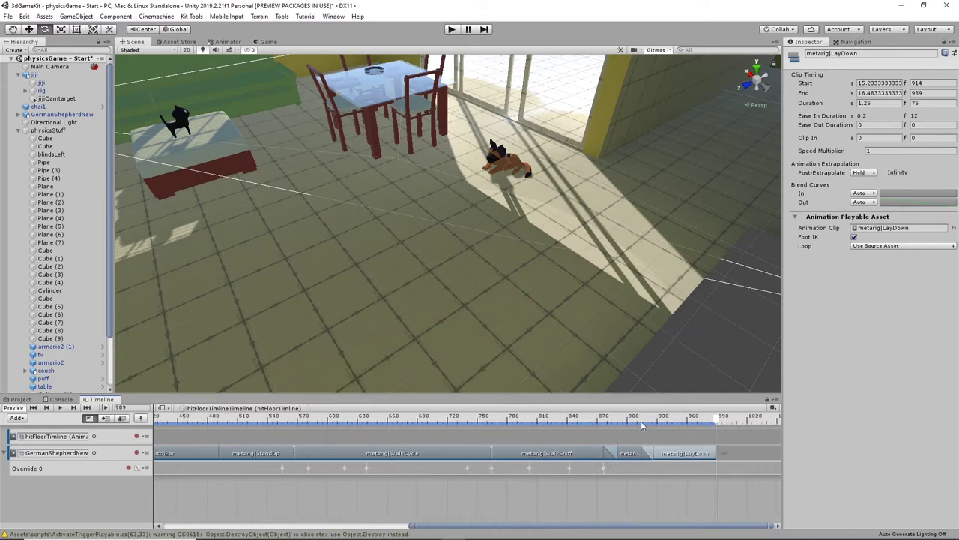
left_click_drag(719, 422, 368, 459)
left_click(129, 468)
scroll(353, 462, "up", 5)
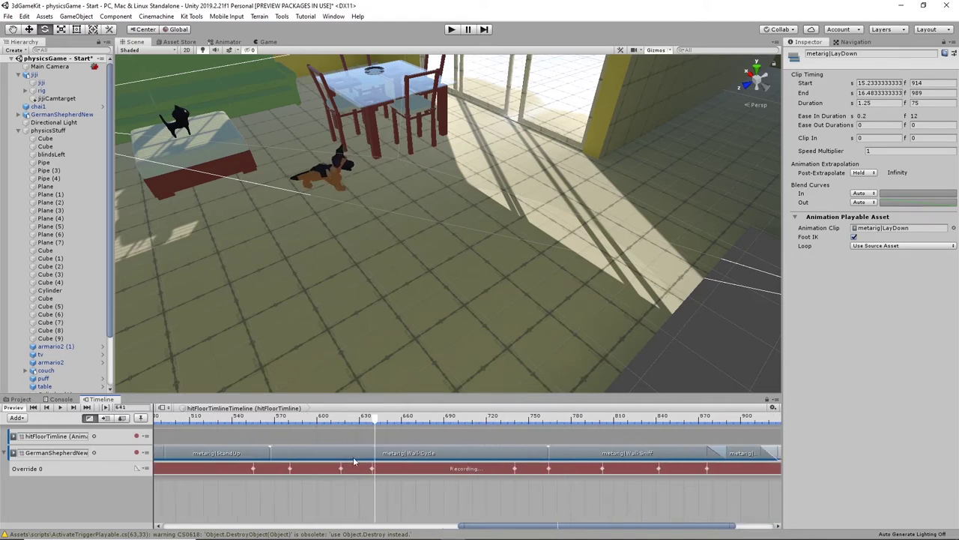
scroll(354, 461, "up", 2)
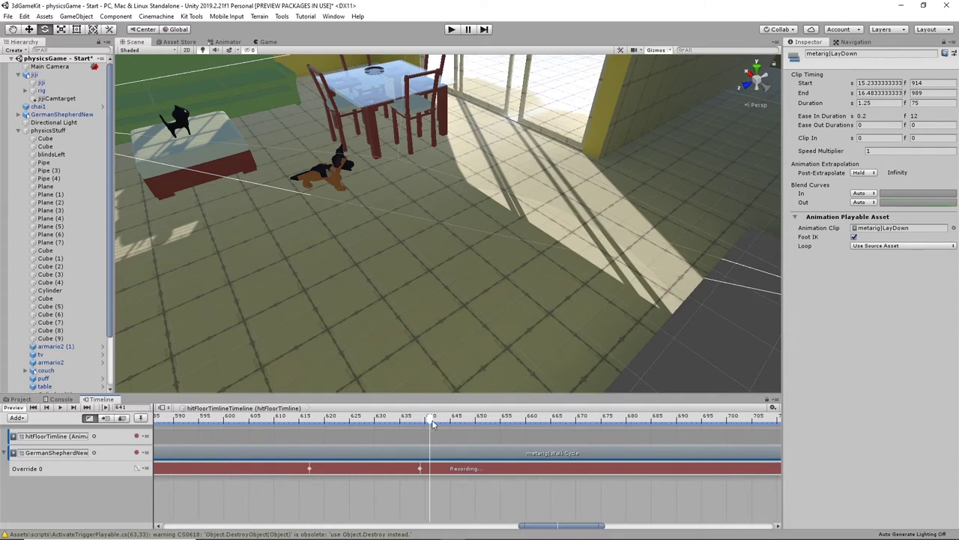
left_click(422, 425)
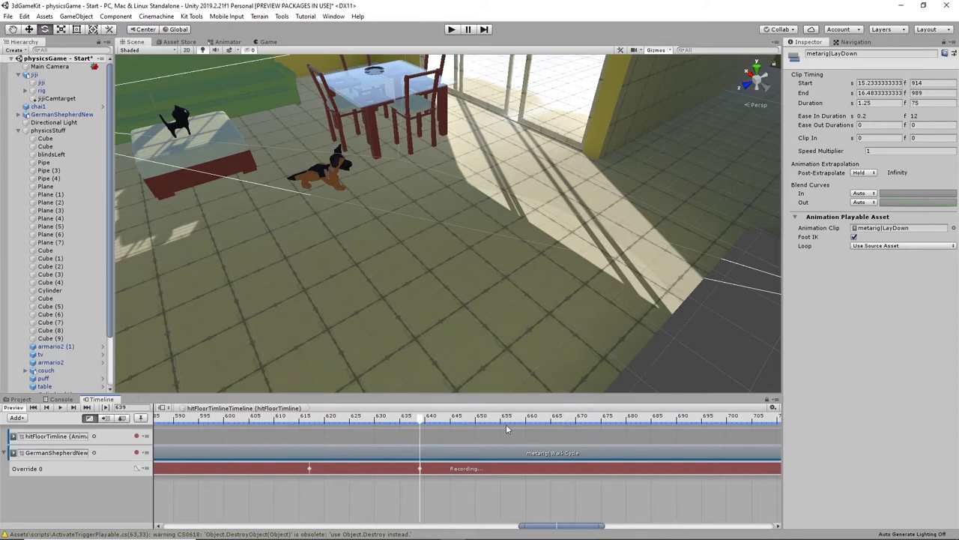
left_click(320, 172)
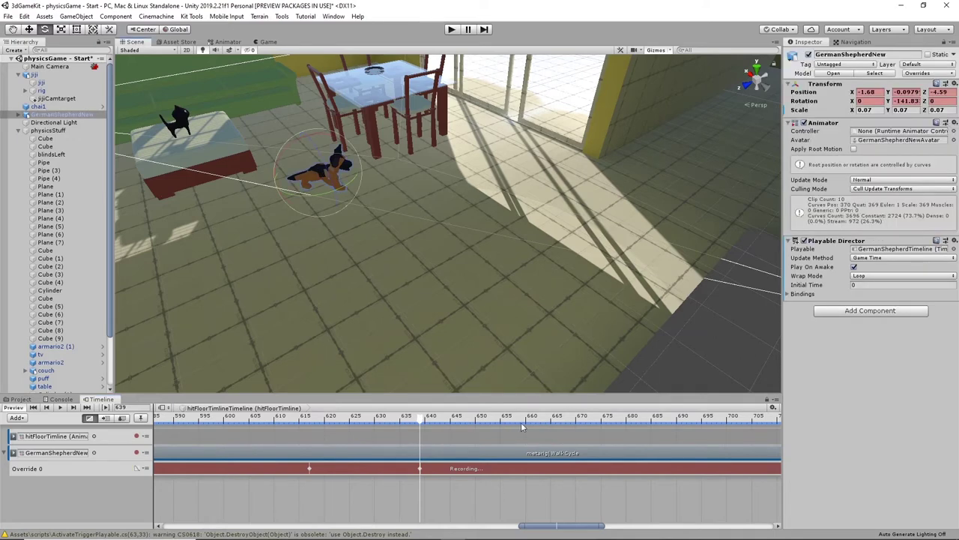
- Set the German shepherd's Y rotation to -141 at the frame 740 keyframe
left_click_drag(420, 422, 751, 477)
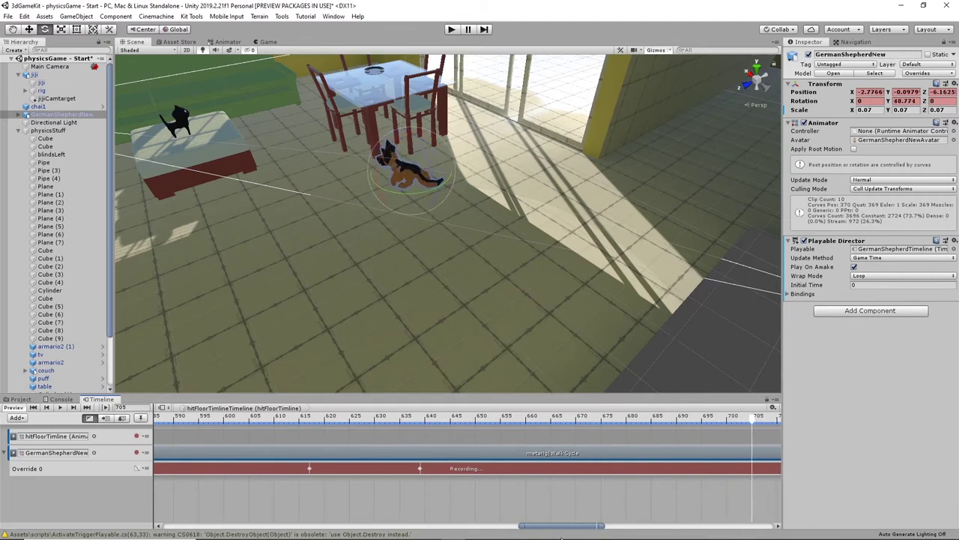
left_click_drag(583, 526, 620, 535)
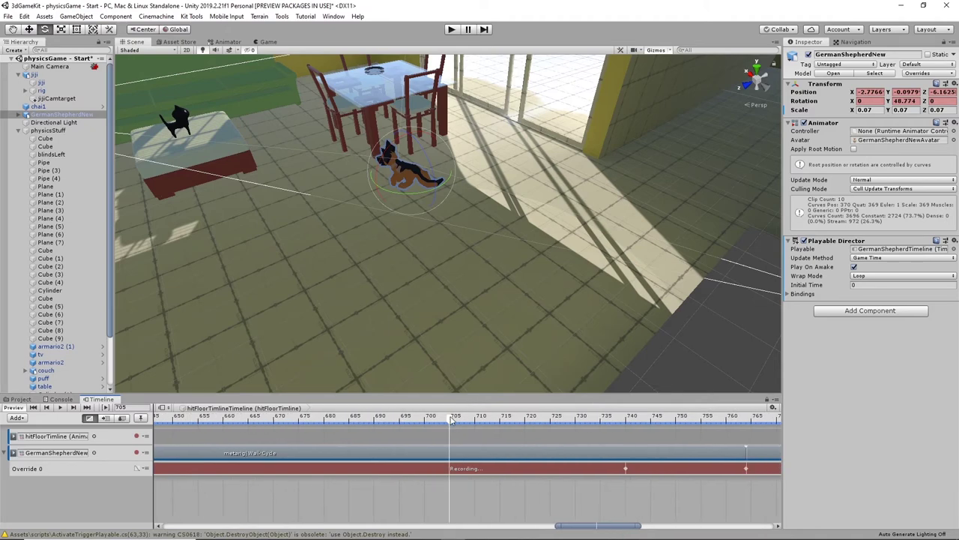
left_click_drag(452, 422, 627, 456)
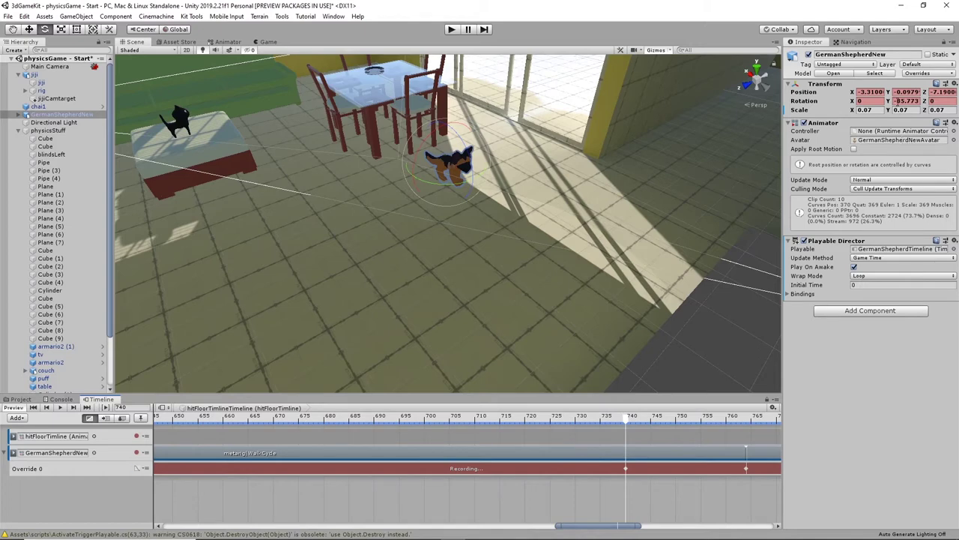
left_click_drag(895, 102, 935, 102)
type("-141")
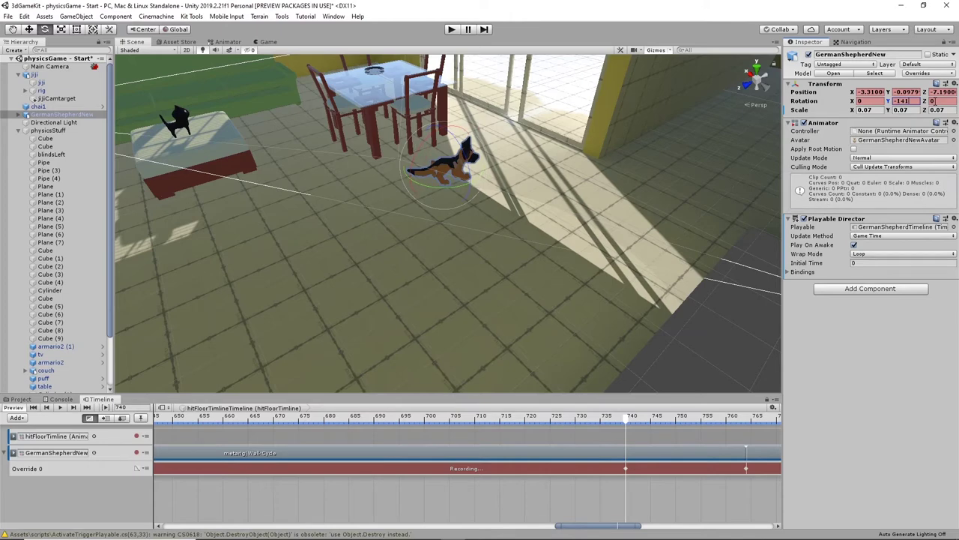
- Review the dog's rotation along the timeline from frame 740 back to the frame 639 keyframe
left_click_drag(625, 424, 239, 464)
scroll(243, 454, "down", 4)
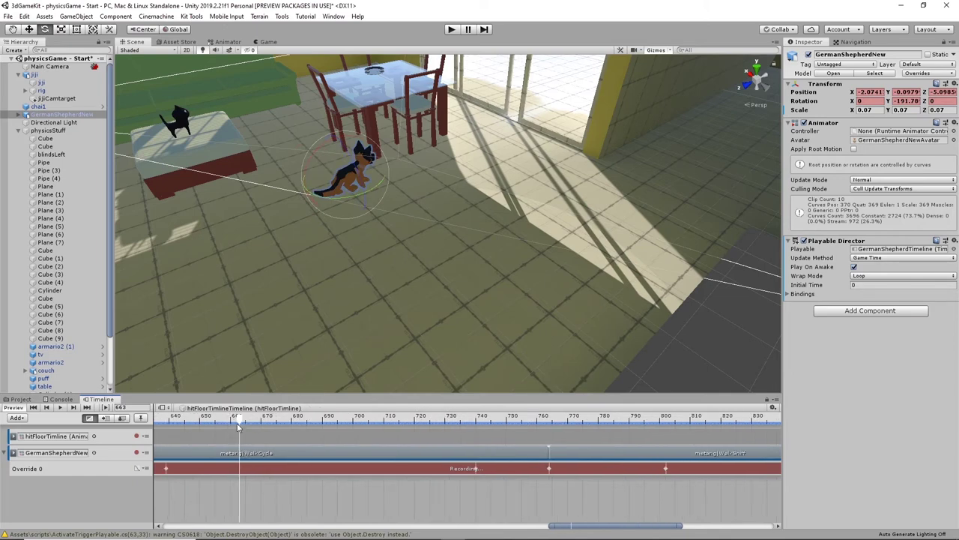
left_click_drag(238, 426, 166, 433)
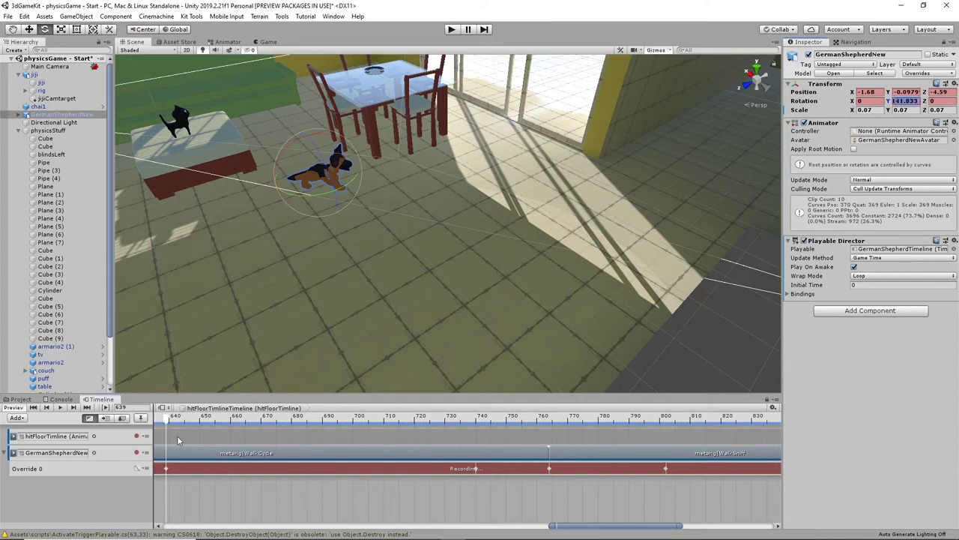
- Try keying the dog's Y rotation at about -143 on frame 684, and undo the latest rotation edits
left_click_drag(167, 424, 303, 445)
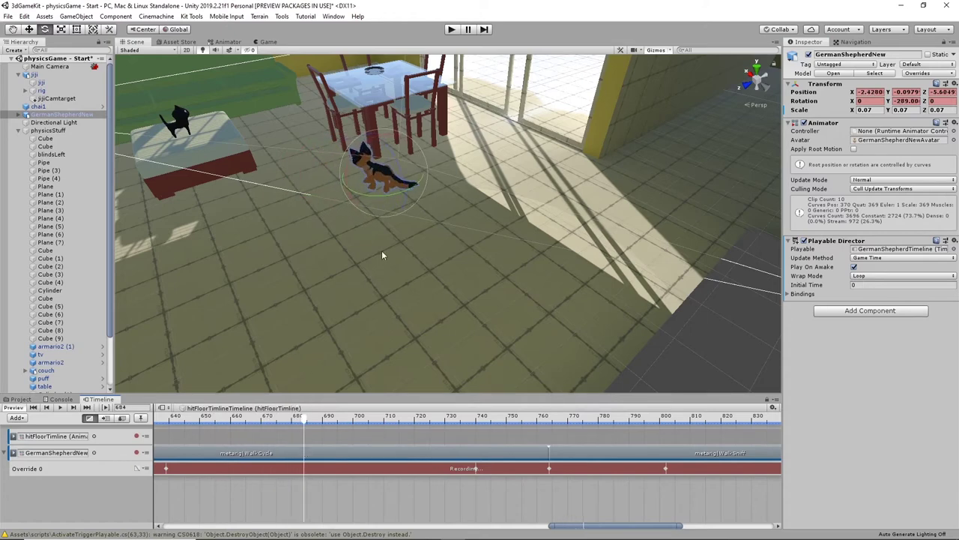
left_click_drag(392, 192, 178, 170)
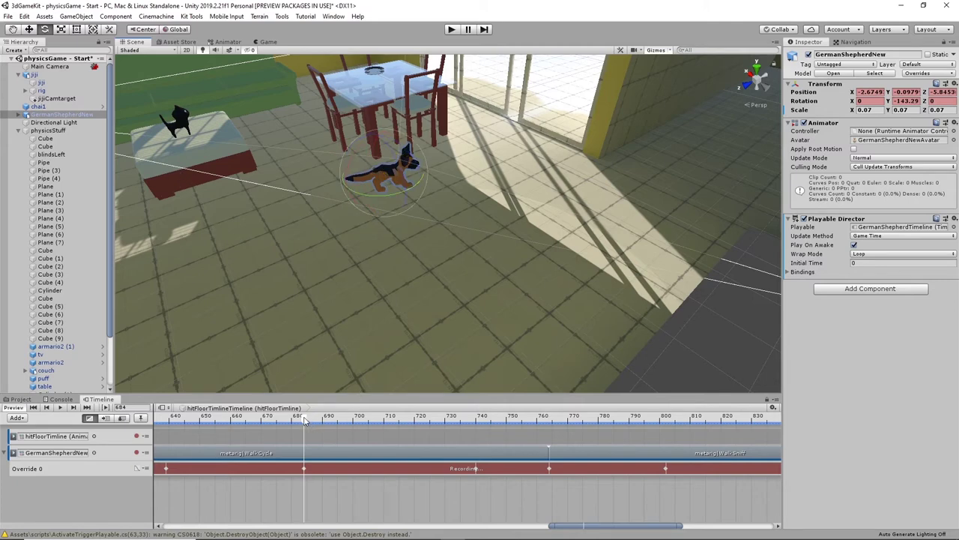
left_click_drag(305, 421, 257, 497)
key("ctrl+z")
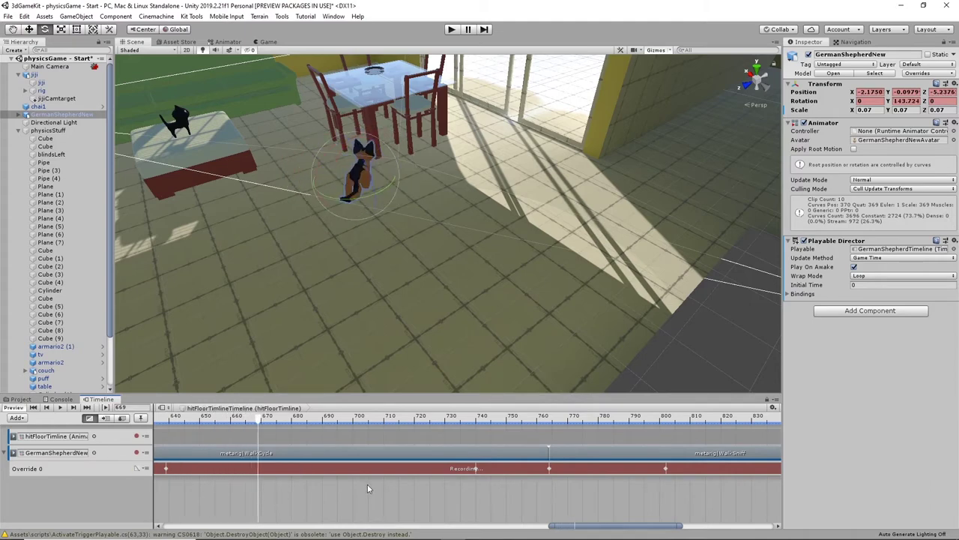
key("ctrl+z")
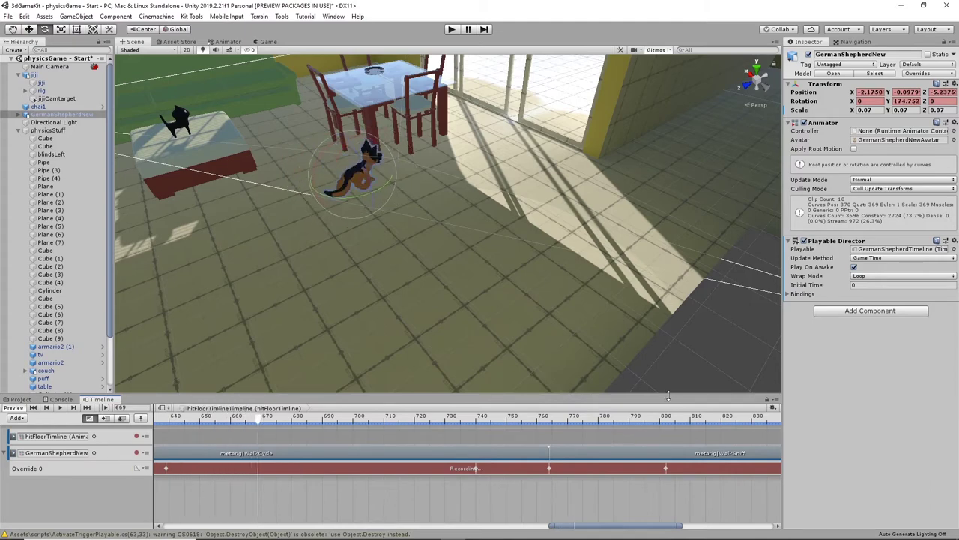
- Stop recording on Override 0 with the playhead at frame 639, and open its recorded keyframes in the Animation window
left_click_drag(260, 420, 166, 445)
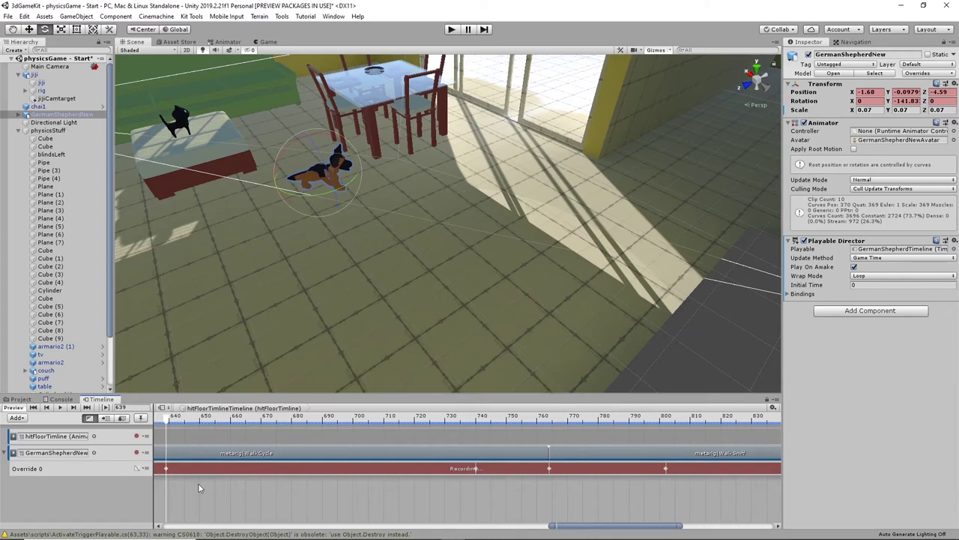
right_click(167, 469)
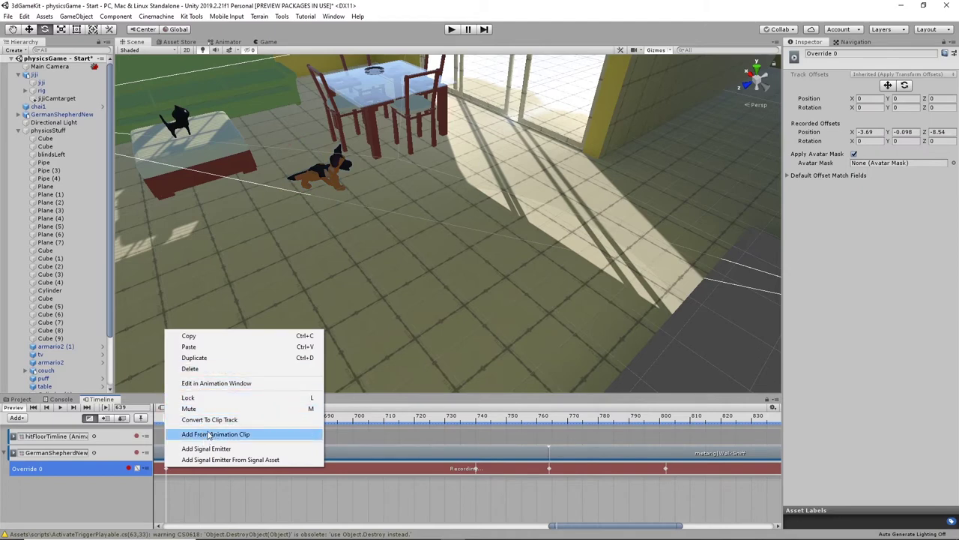
left_click(128, 470)
left_click(129, 470)
right_click(170, 471)
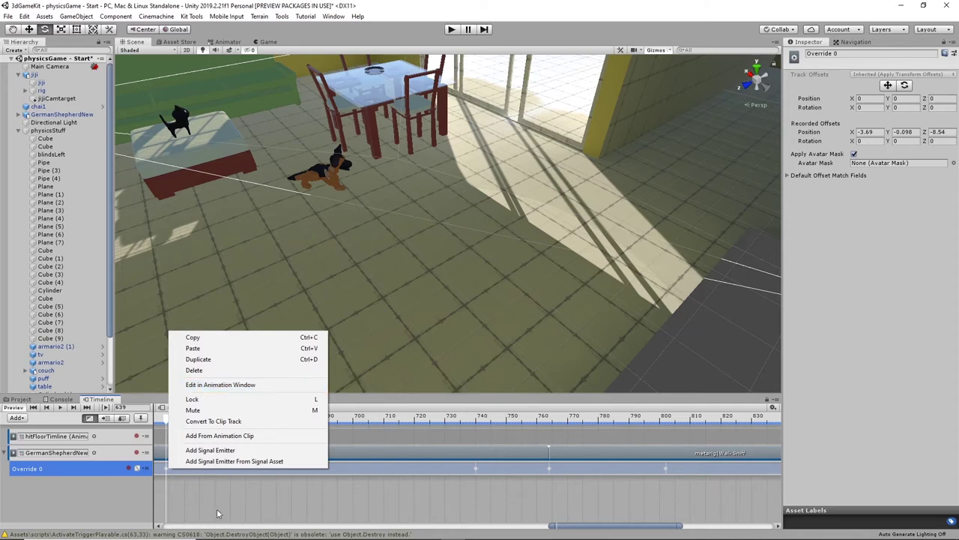
left_click(218, 385)
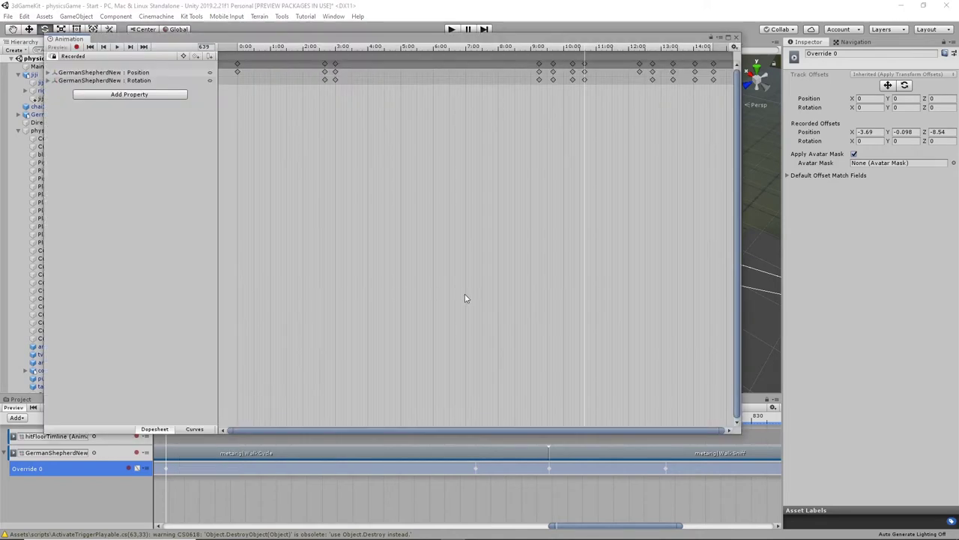
scroll(699, 272, "up", 2)
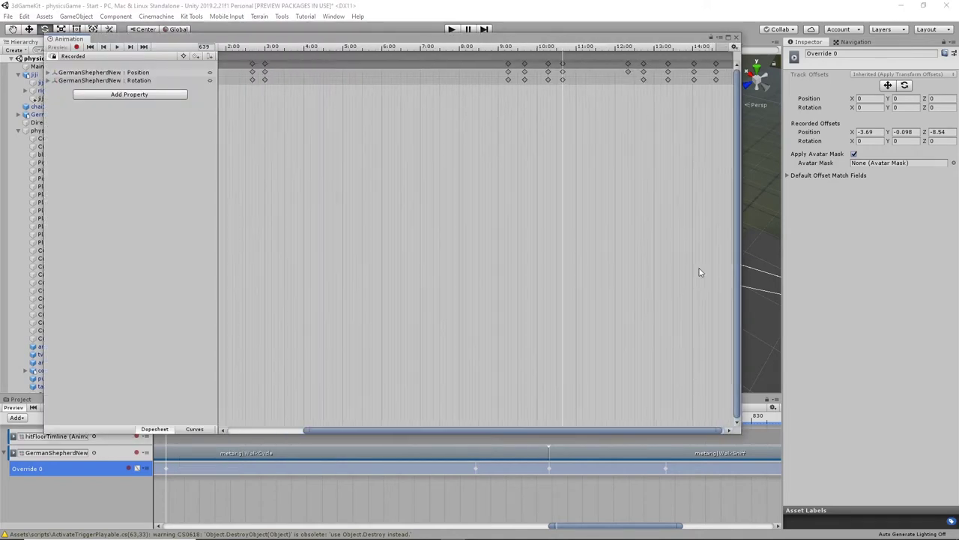
scroll(666, 234, "up", 3)
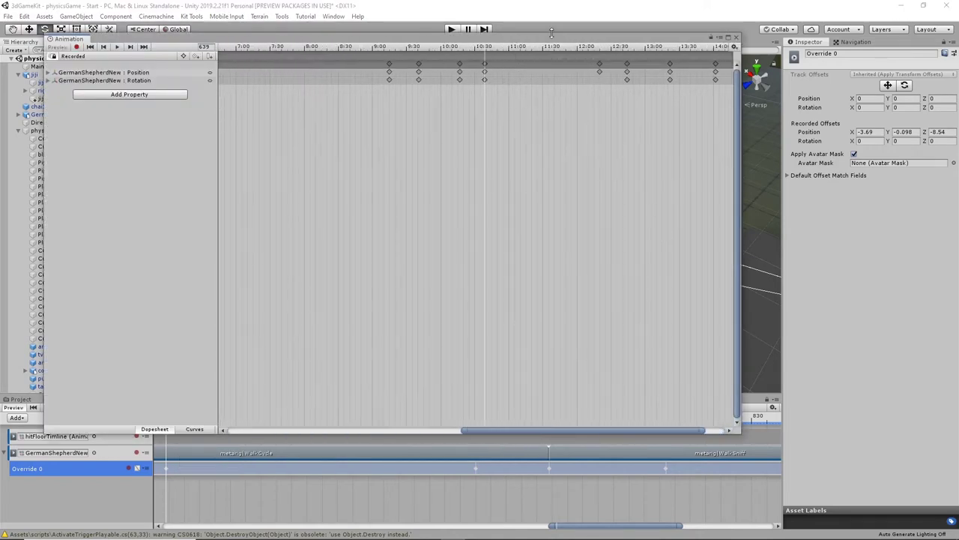
- Expand the German shepherd's recorded rotation values and compare the Y rotation at the frame 639 and frame 764 keyframes
left_click_drag(557, 39, 559, 259)
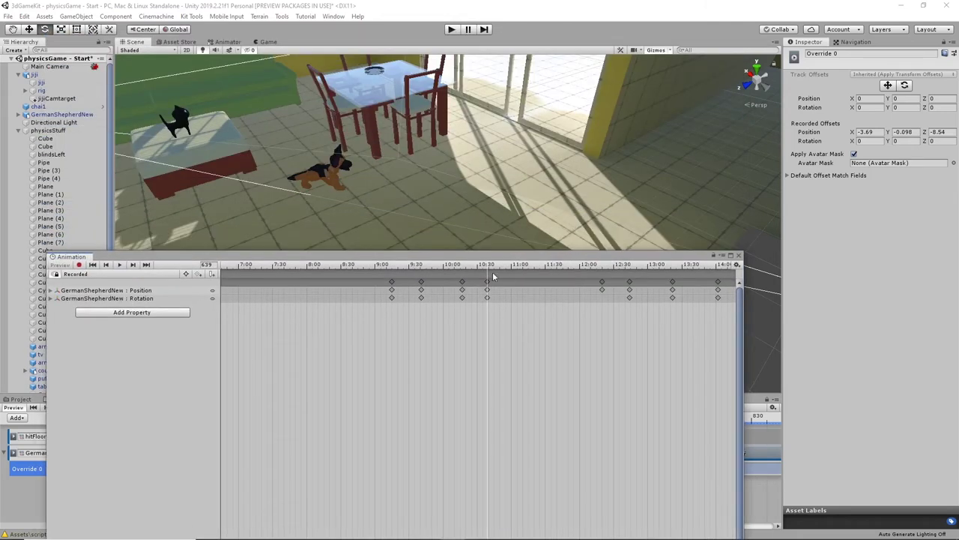
mouse_move(493, 275)
left_mouse_down()
mouse_move(518, 271)
mouse_move(487, 275)
left_mouse_up()
left_click(50, 299)
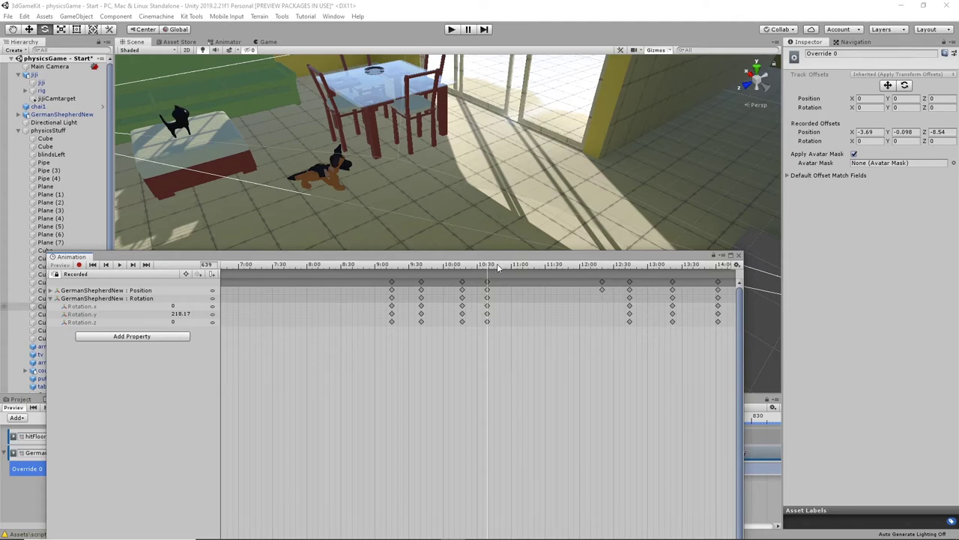
left_click_drag(498, 268, 630, 282)
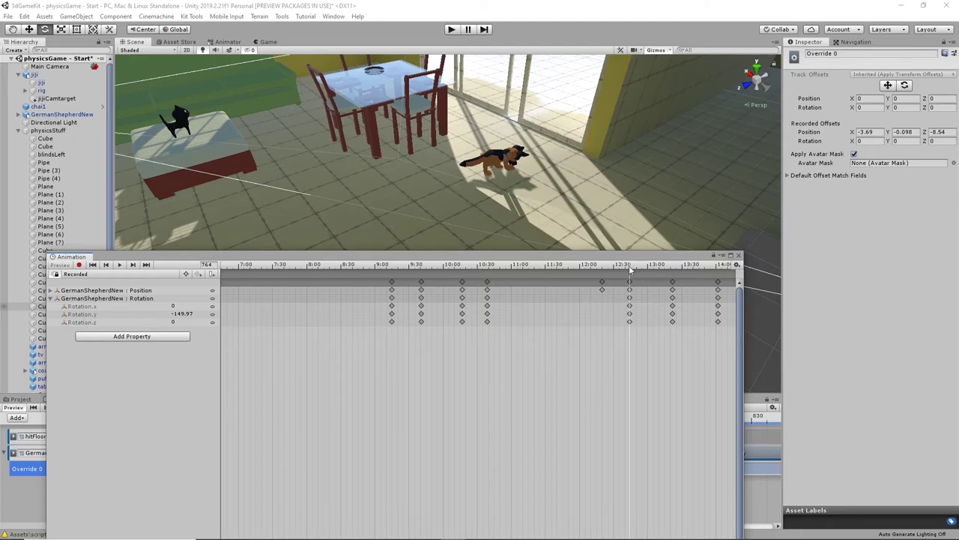
left_click_drag(629, 270, 488, 300)
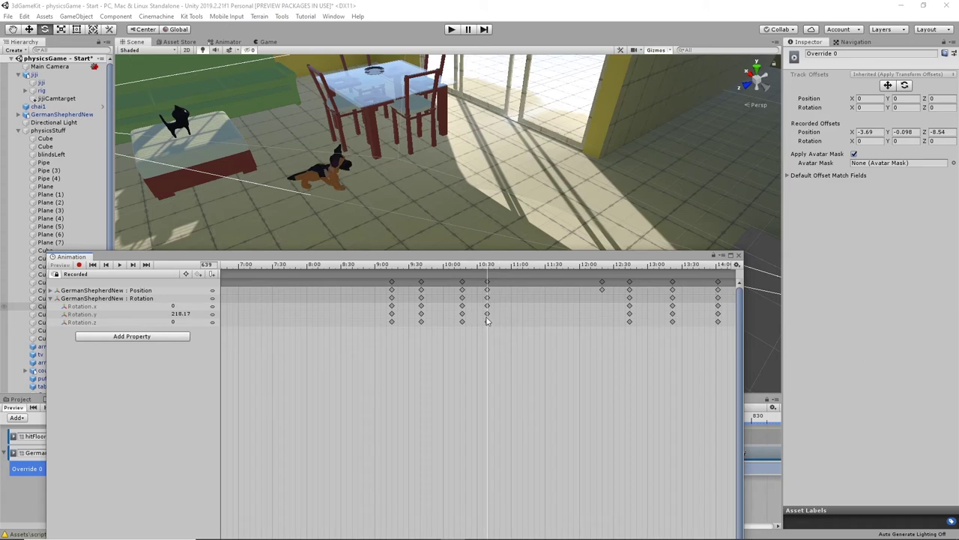
left_click(486, 316)
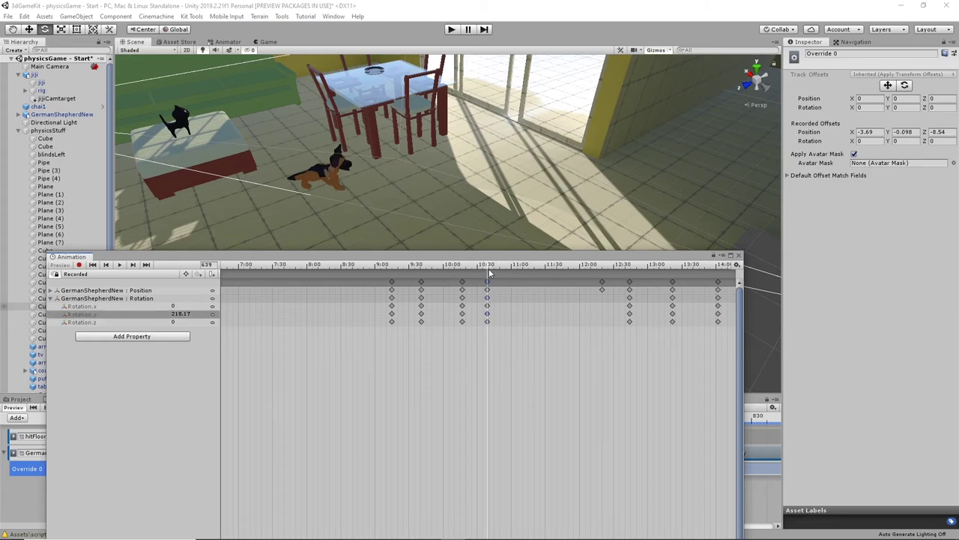
- Set the German shepherd's Y rotation to 218 at the frame 764 keyframe
left_click_drag(489, 274, 631, 269)
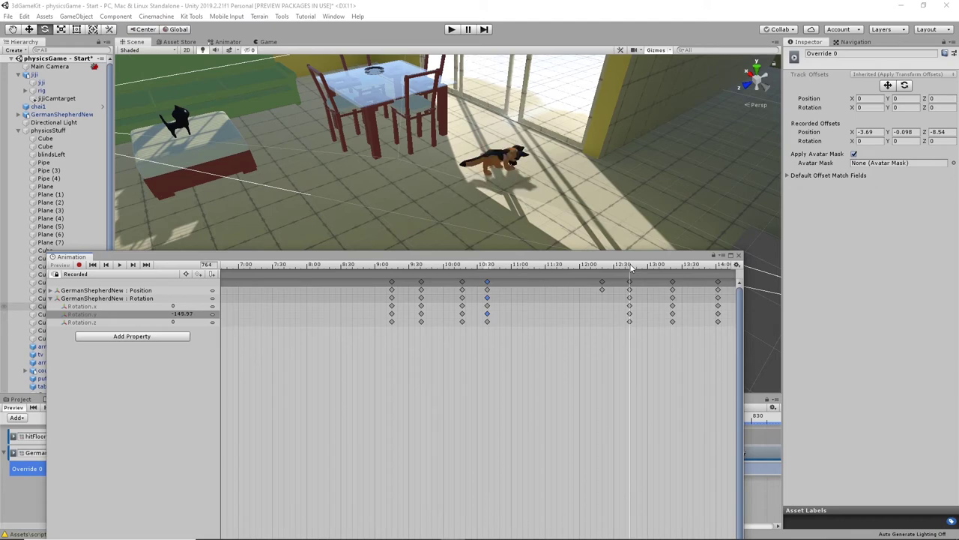
left_click(185, 312)
type("210")
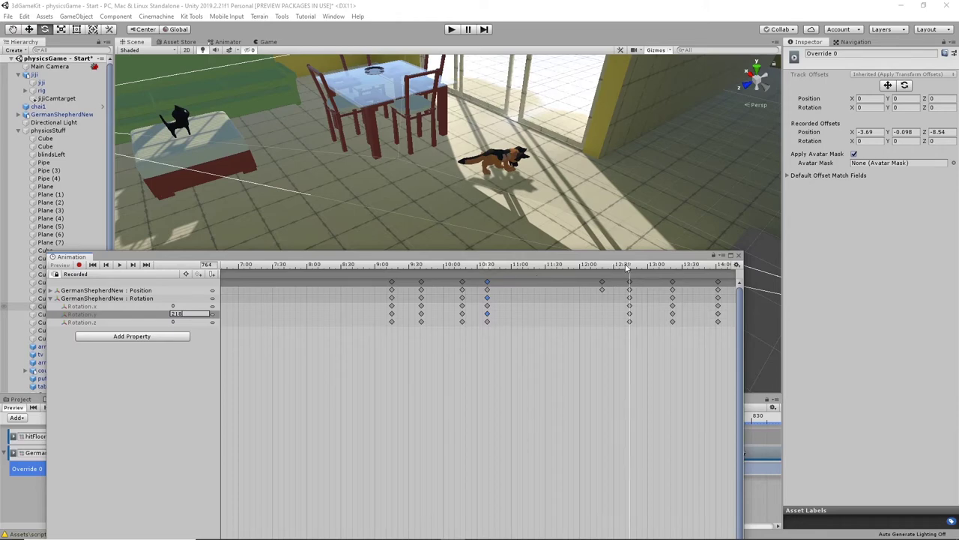
- Set the German shepherd's Y rotation to 218 at the frame 802 keyframe
left_click_drag(629, 267, 672, 295)
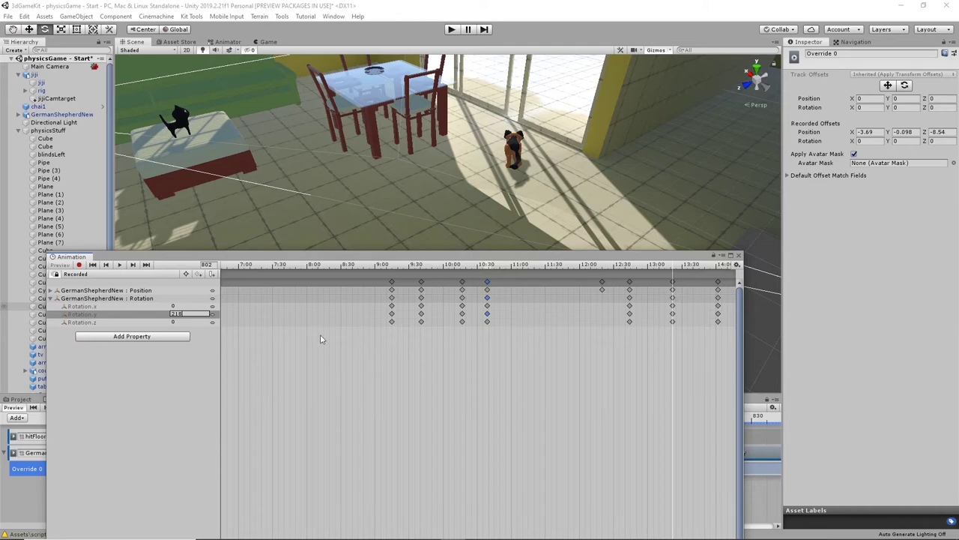
left_click(598, 348)
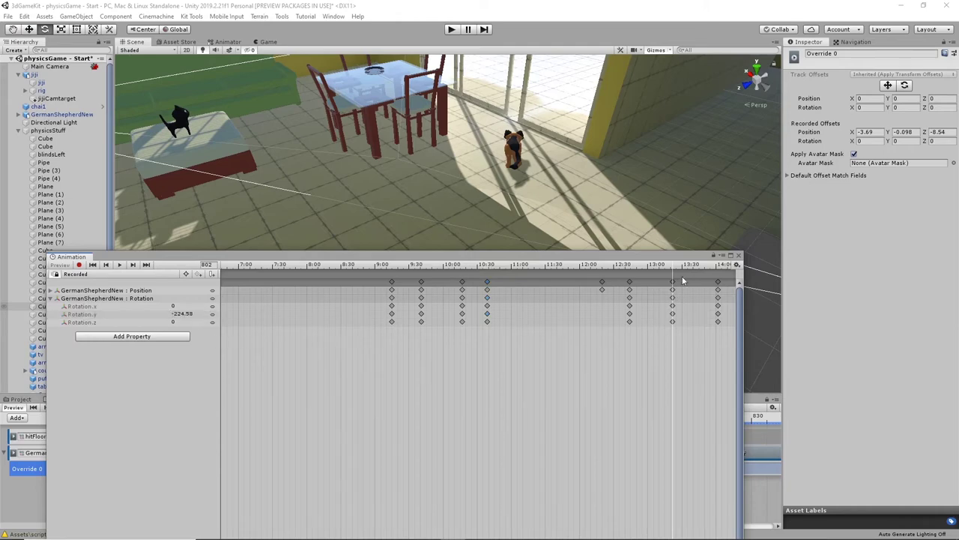
mouse_move(675, 266)
left_mouse_down()
mouse_move(634, 268)
mouse_move(672, 270)
left_mouse_up()
left_click(182, 314)
type("218")
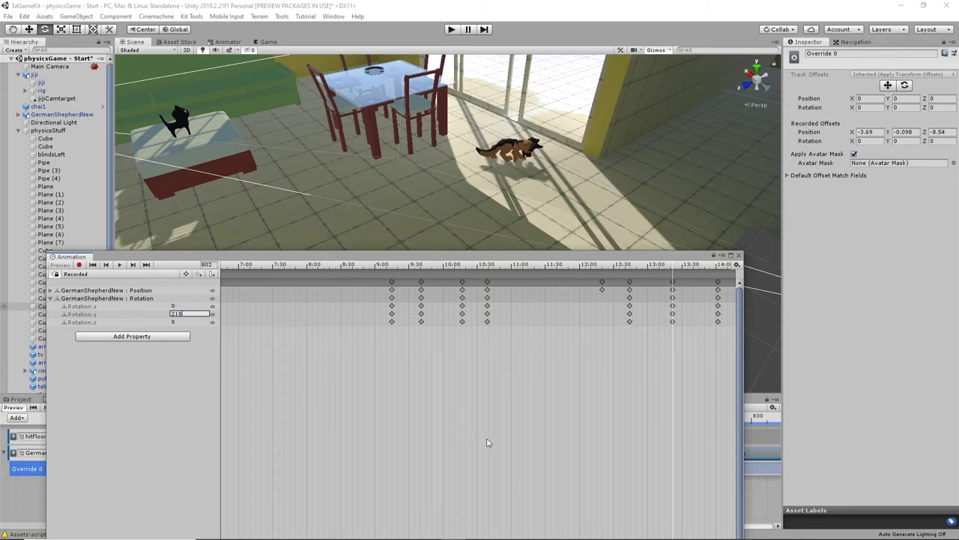
key("Return")
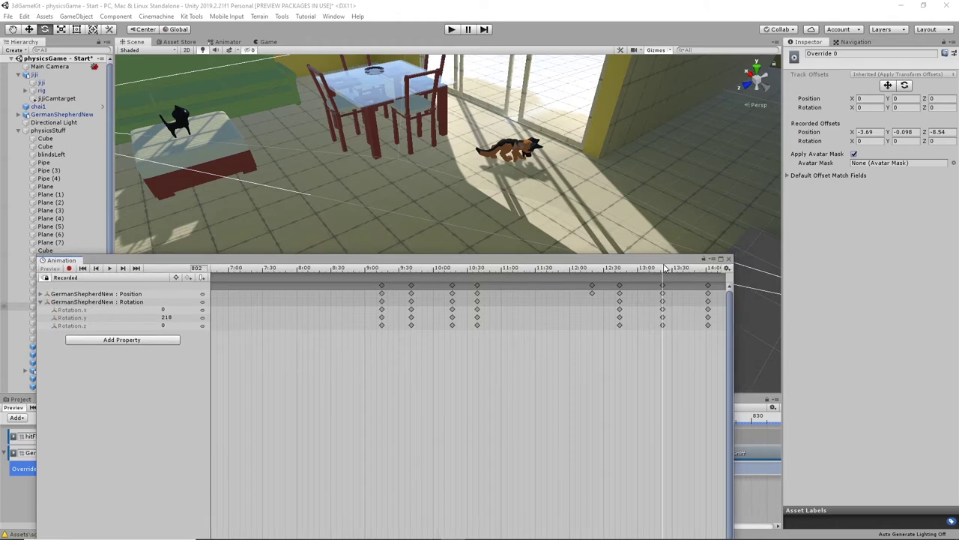
- Lower the German shepherd's Y rotation to 165.74 at the frame 802 keyframe
mouse_move(674, 264)
left_mouse_down()
mouse_move(613, 265)
mouse_move(671, 271)
left_mouse_up()
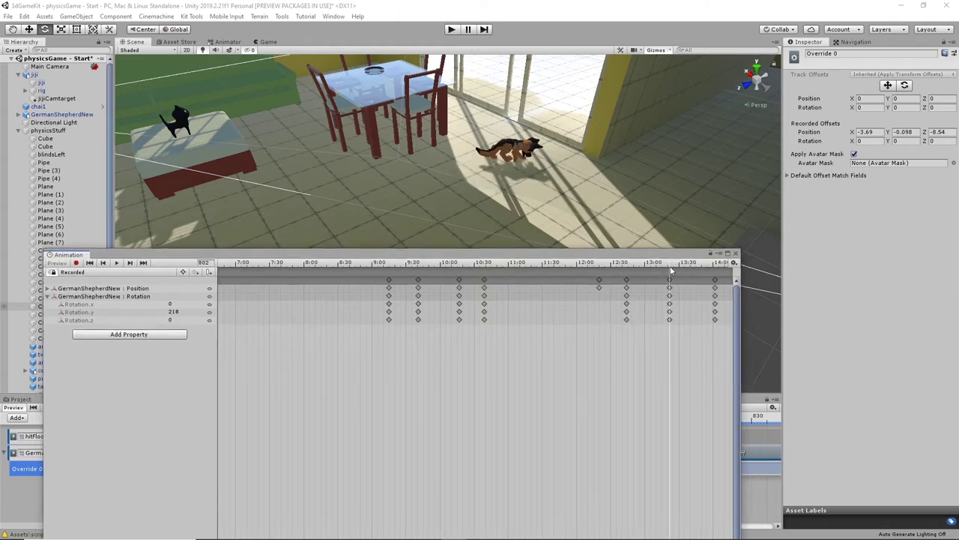
left_click(523, 153)
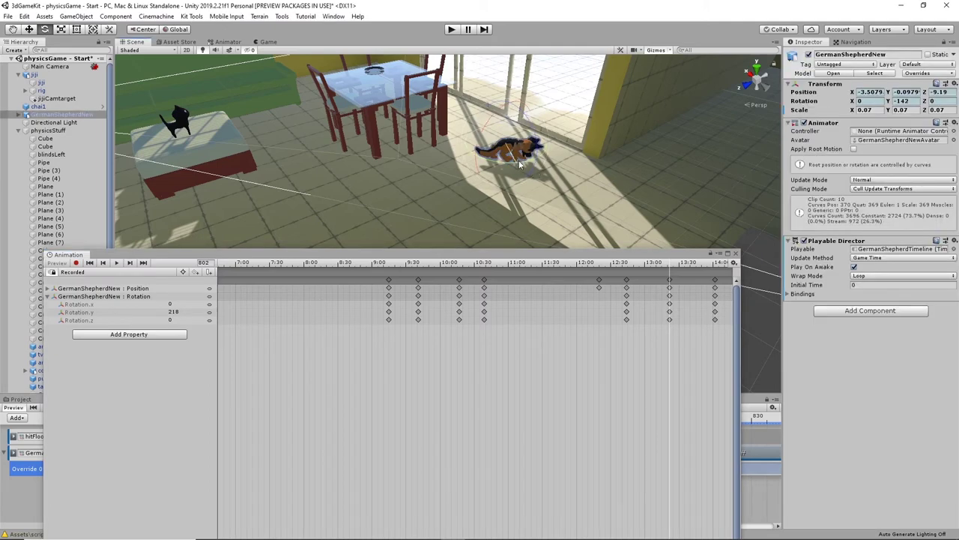
left_click_drag(518, 159, 603, 153)
mouse_move(669, 270)
left_mouse_down()
mouse_move(617, 266)
mouse_move(670, 266)
left_mouse_up()
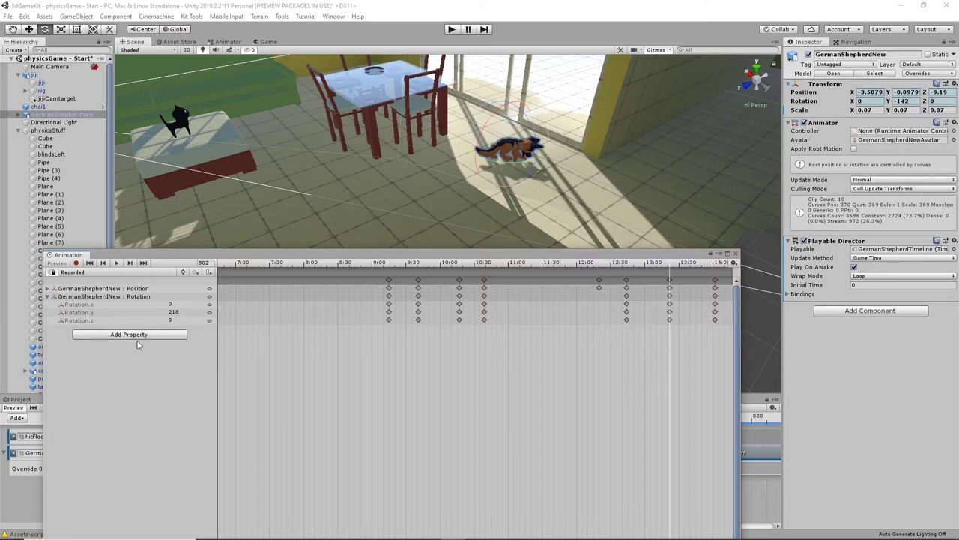
left_click(162, 314)
left_click_drag(161, 315, 128, 319)
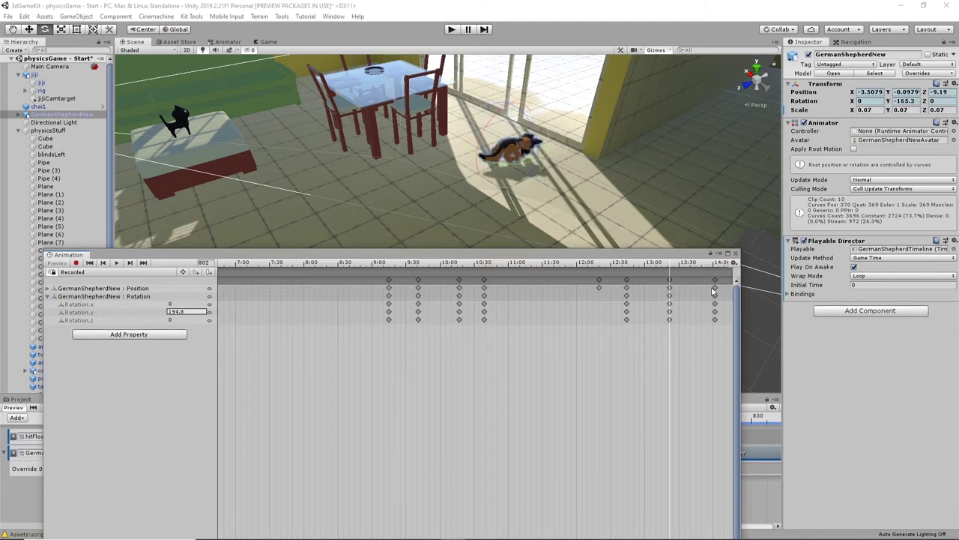
left_click_drag(712, 289, 247, 271)
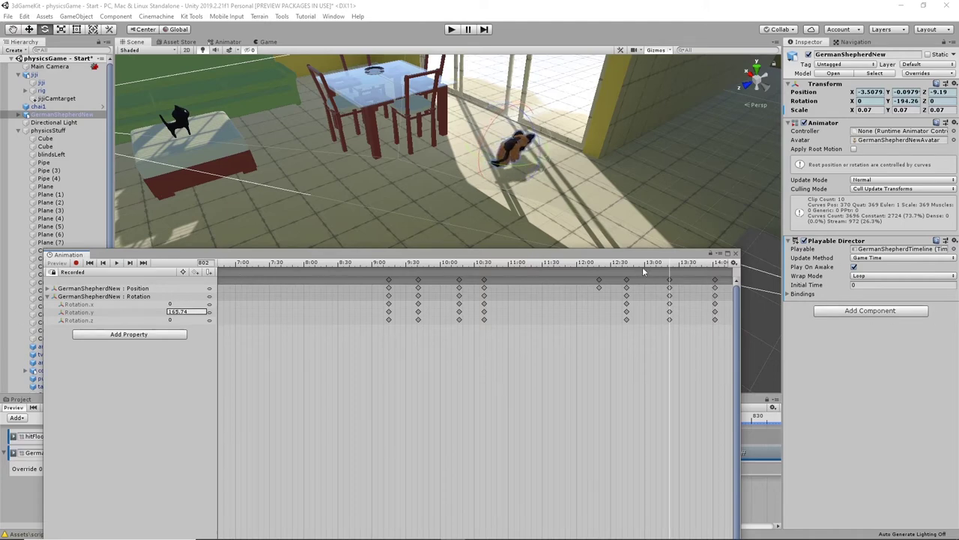
- Compare the dog's orientation at frames 802 and 842, and set its Y rotation to 90 at frame 842
left_click_drag(670, 266, 716, 278)
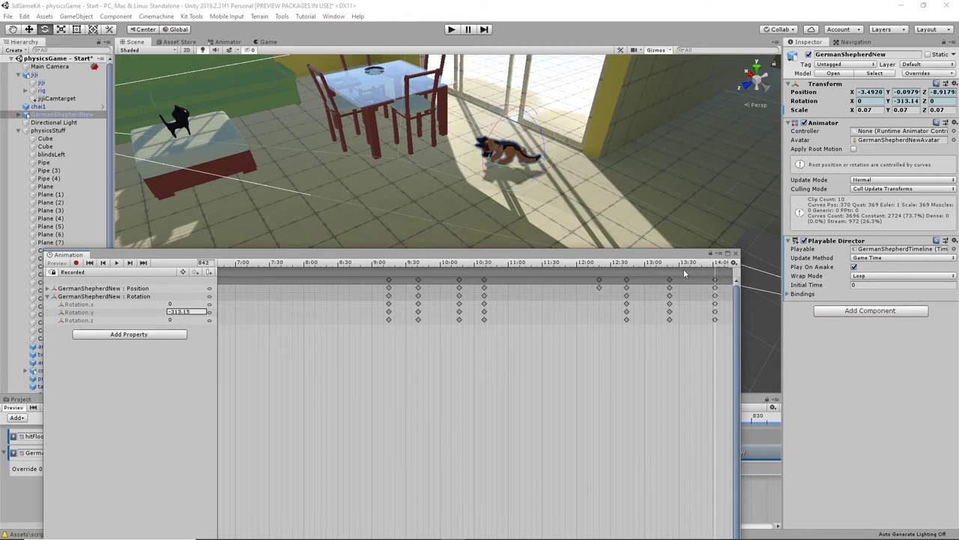
left_click_drag(684, 269, 670, 269)
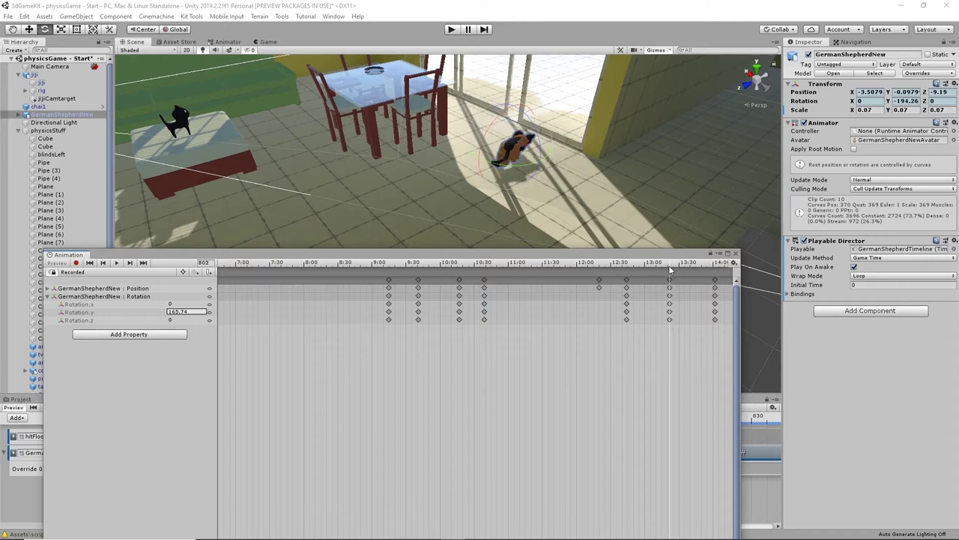
left_click(721, 265)
left_click_drag(721, 267, 716, 269)
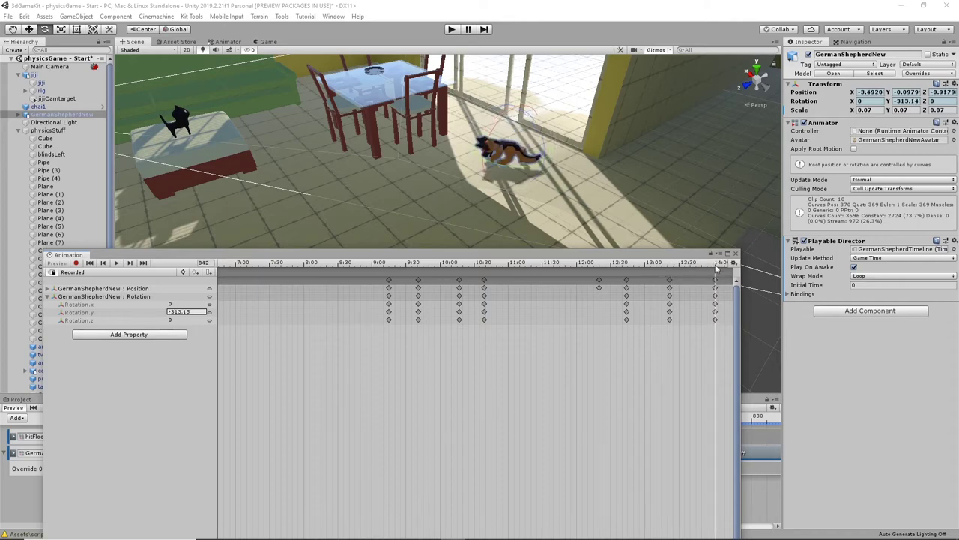
left_click(198, 312)
type("90")
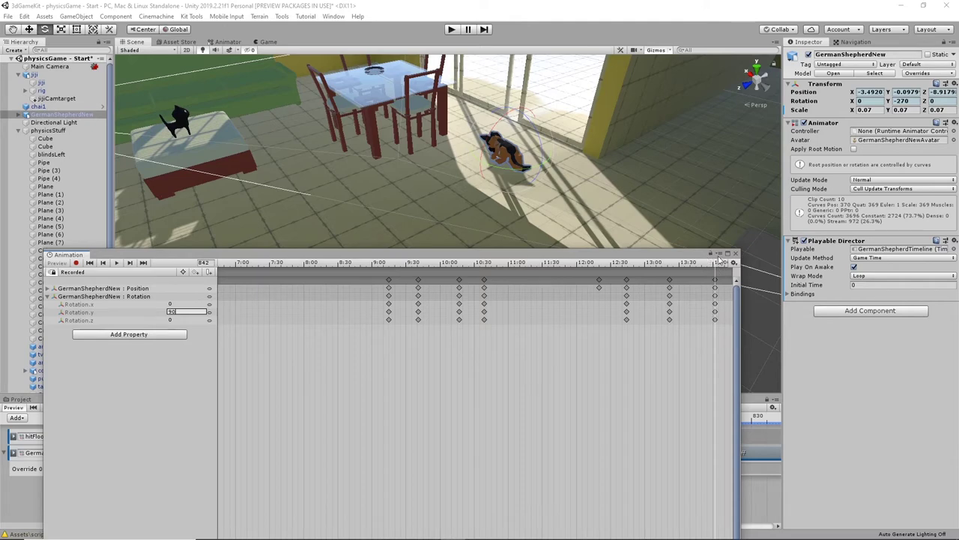
- Widen the Animation window and lower the dog's Y rotation to 9.5 at the frame 842 keyframe
mouse_move(721, 264)
left_mouse_down()
mouse_move(643, 274)
mouse_move(714, 276)
left_mouse_up()
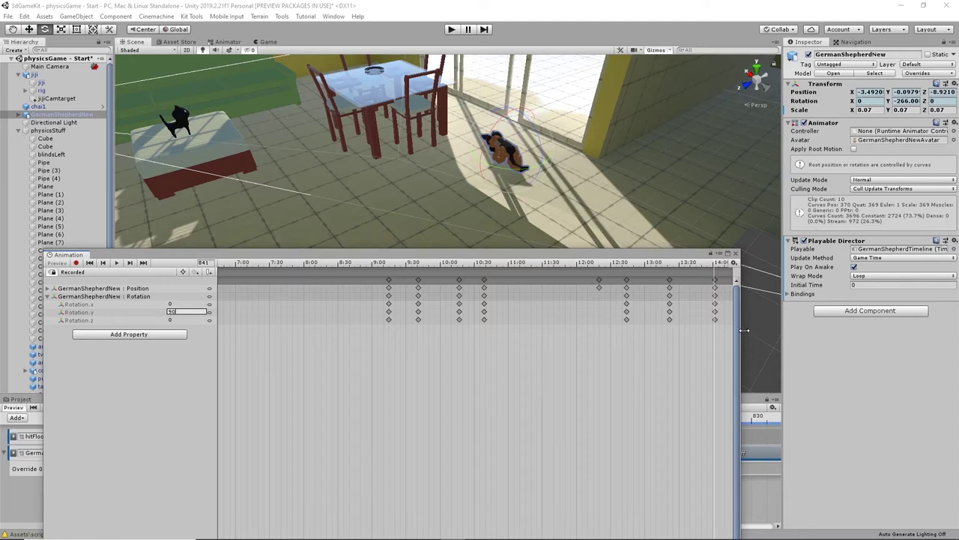
left_click_drag(744, 330, 927, 309)
scroll(703, 388, "down", 5)
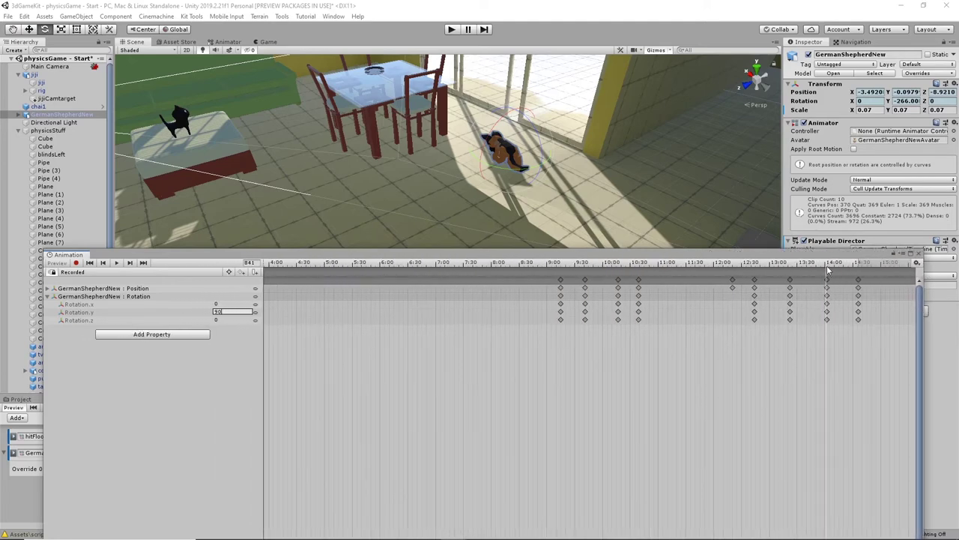
left_click_drag(828, 263, 830, 264)
left_click_drag(207, 313, 117, 315)
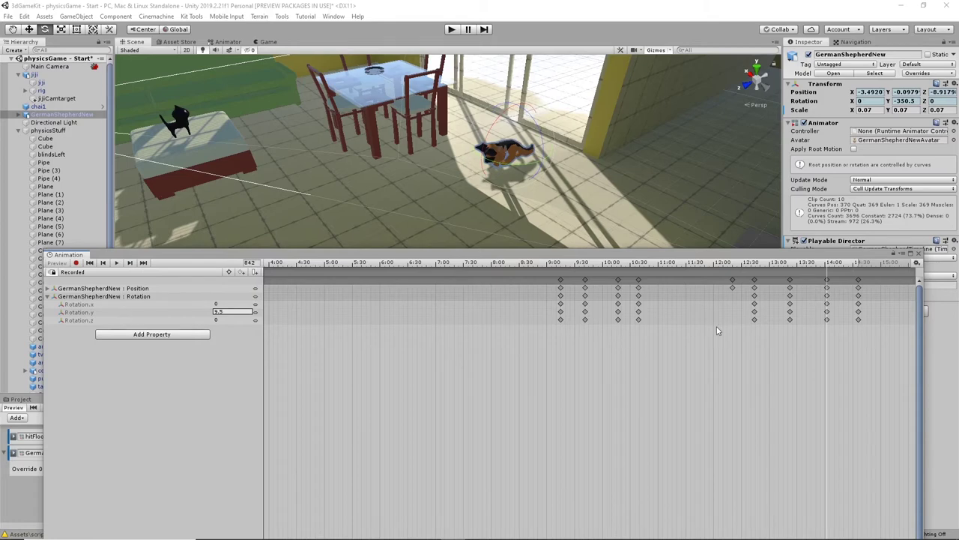
- Set the German shepherd's Y rotation to 0 at the frame 876 keyframe and close the Animation window
left_click_drag(829, 264, 860, 288)
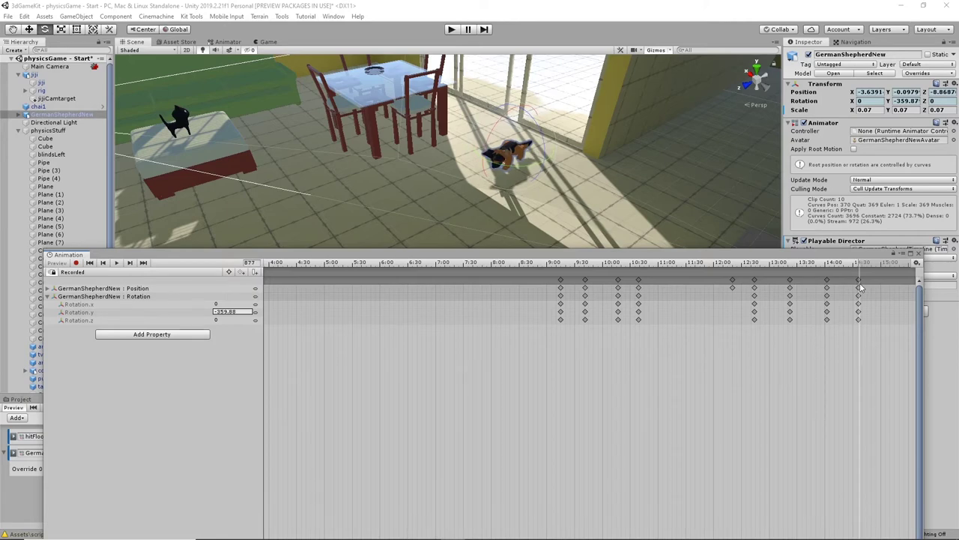
left_click_drag(860, 291, 860, 293)
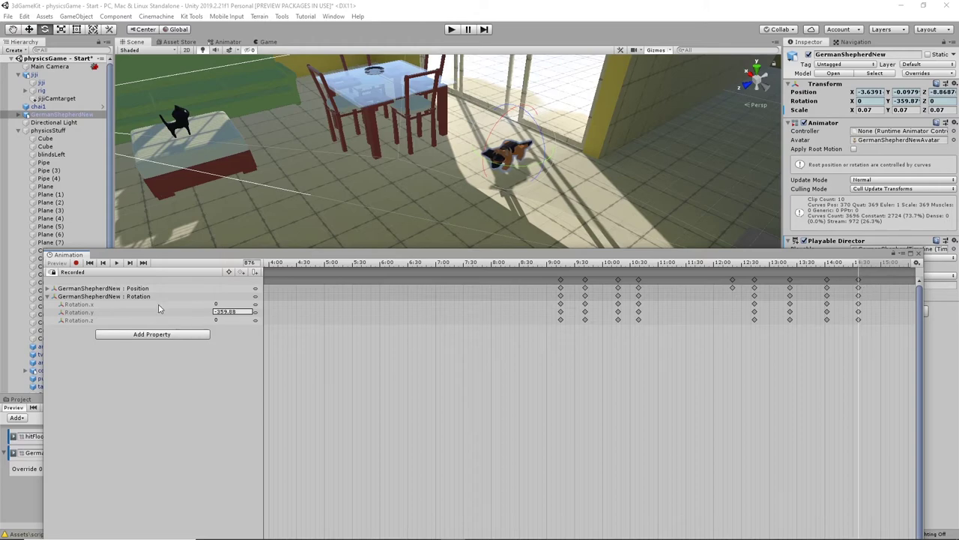
left_click(234, 313)
type("0")
left_click(171, 314)
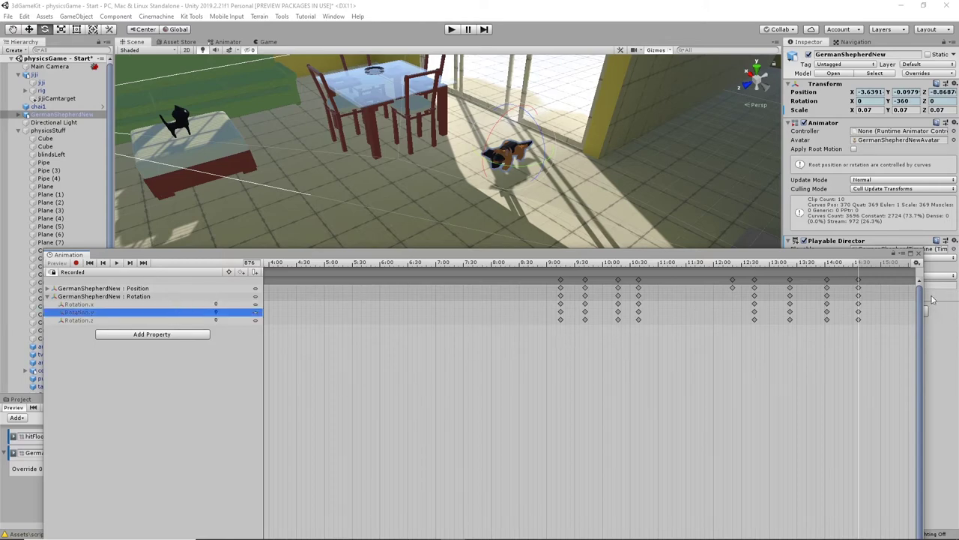
left_click_drag(853, 270, 892, 324)
left_click(918, 253)
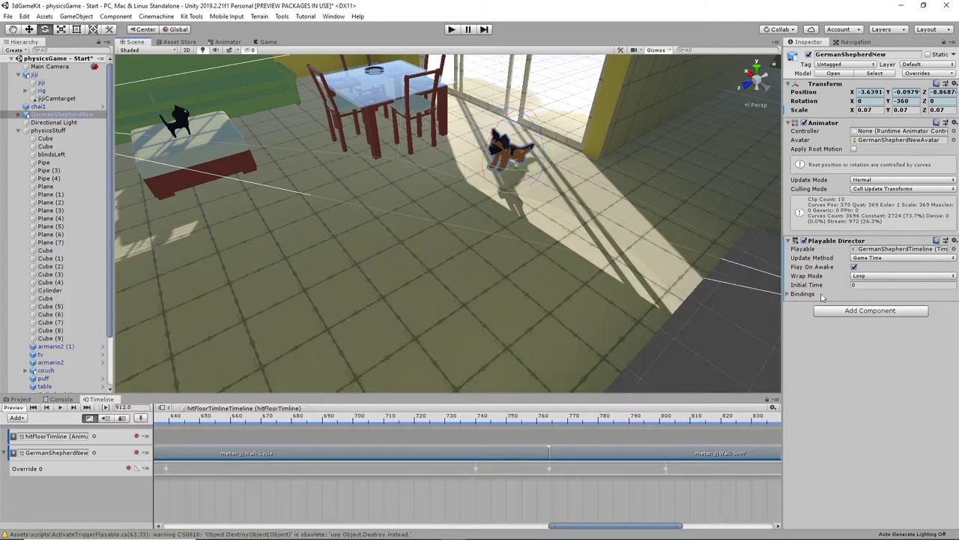
- Review the German shepherd's animation on the timeline through the lay-down clip at frame 985 and back to frame 0
scroll(620, 444, "down", 5)
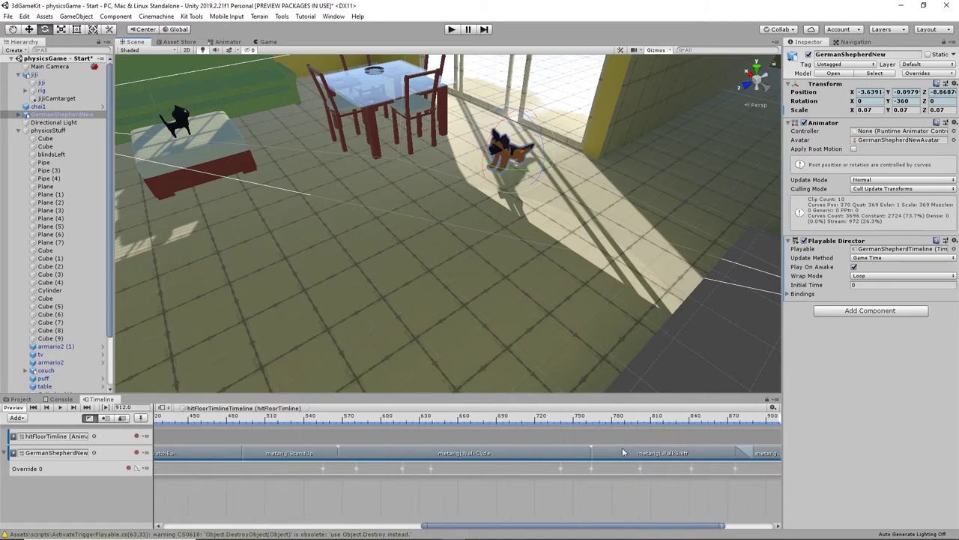
left_click_drag(678, 523, 738, 524)
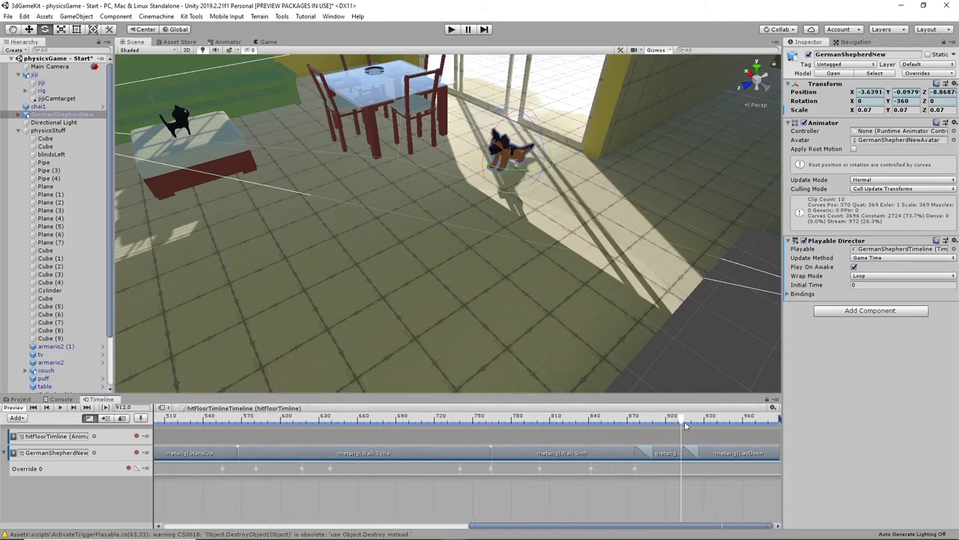
left_click_drag(683, 420, 772, 453)
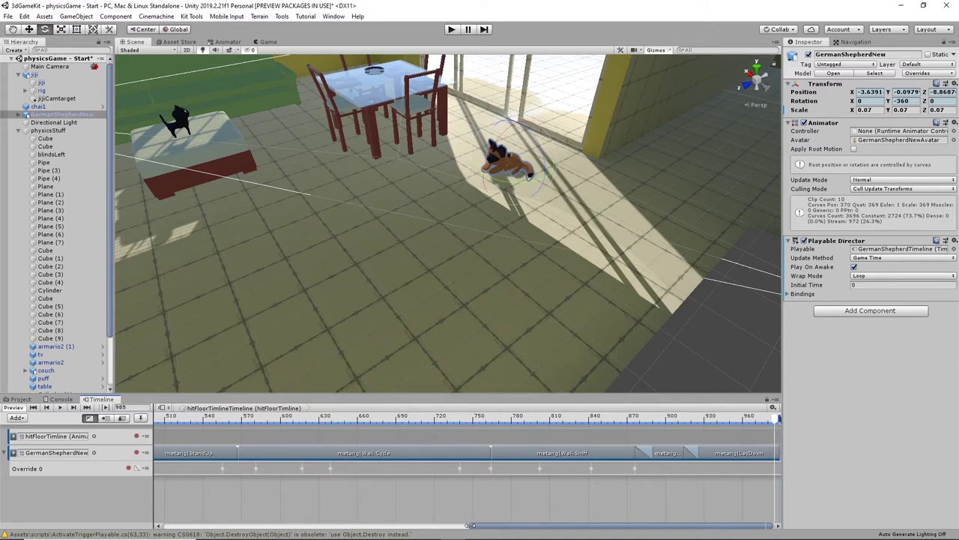
left_click_drag(470, 525, 506, 530)
left_click_drag(527, 533, 510, 537)
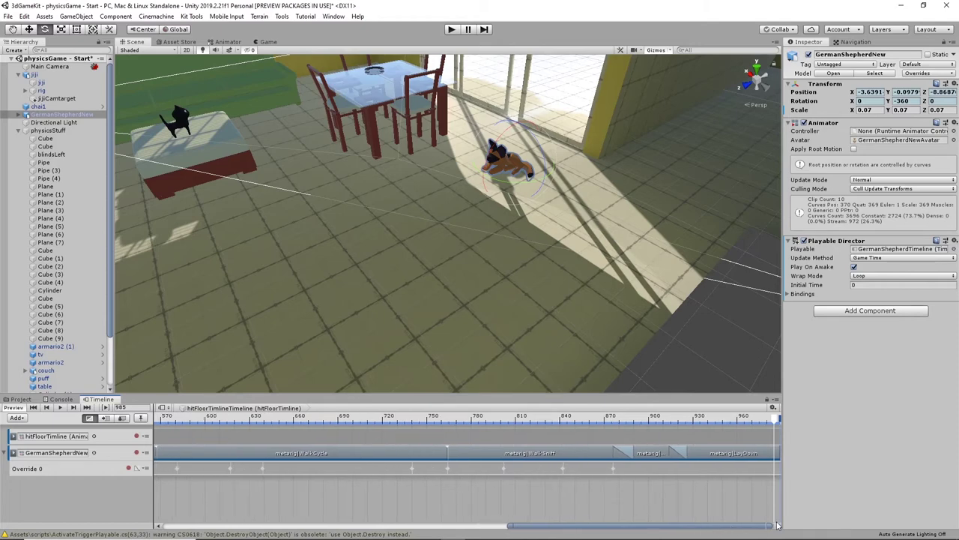
left_click_drag(768, 525, 780, 526)
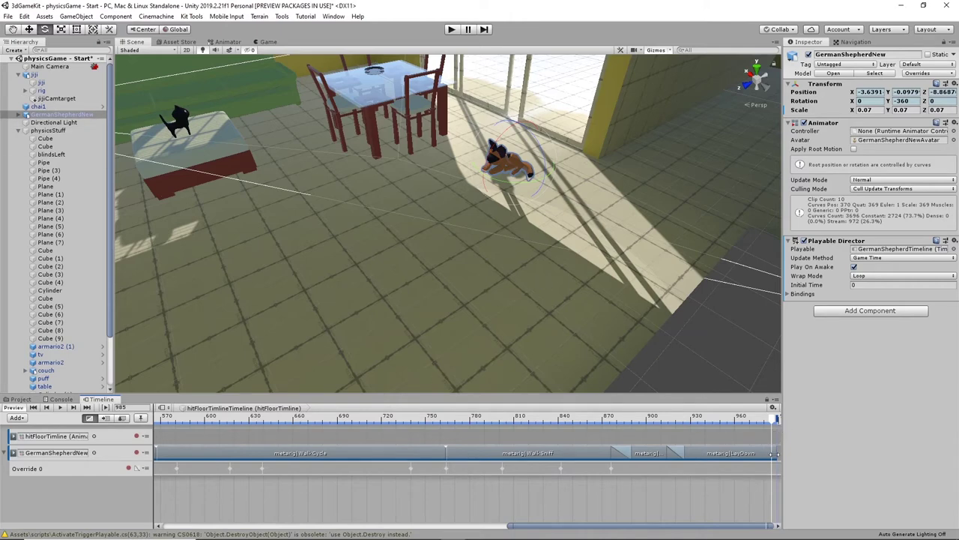
left_click_drag(774, 420, 306, 419)
left_click_drag(527, 530, 150, 487)
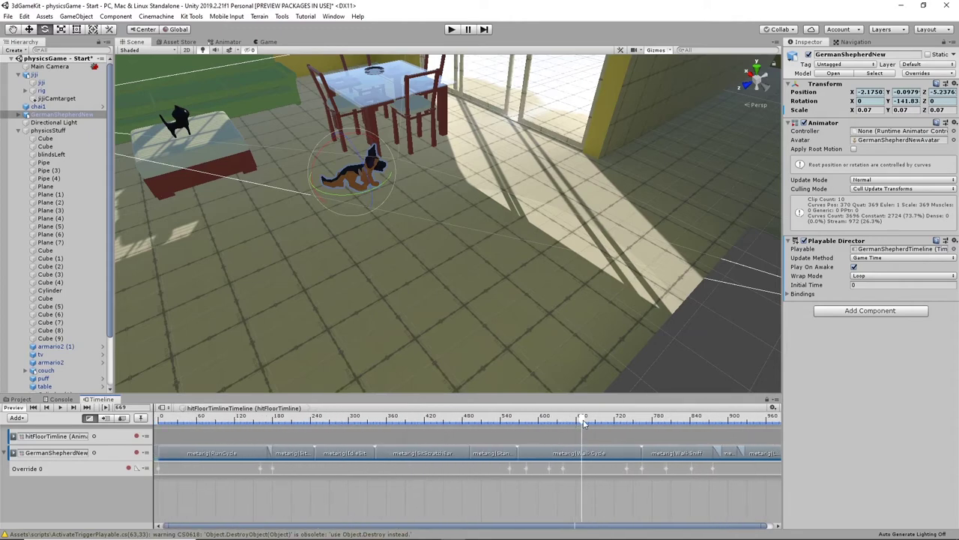
left_click_drag(584, 424, 134, 421)
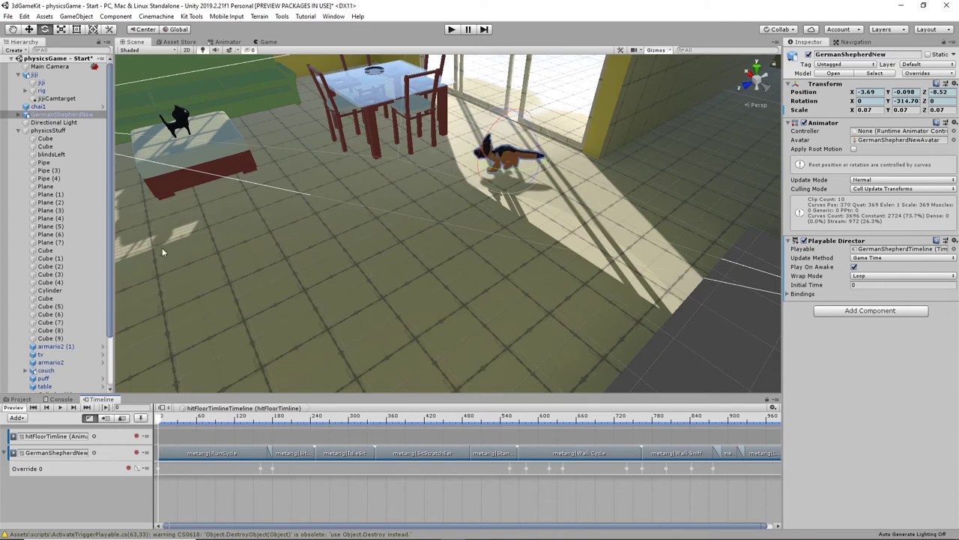
- Add an animation track for the jiji cat to the hitFloorTimline timeline
left_click(181, 128)
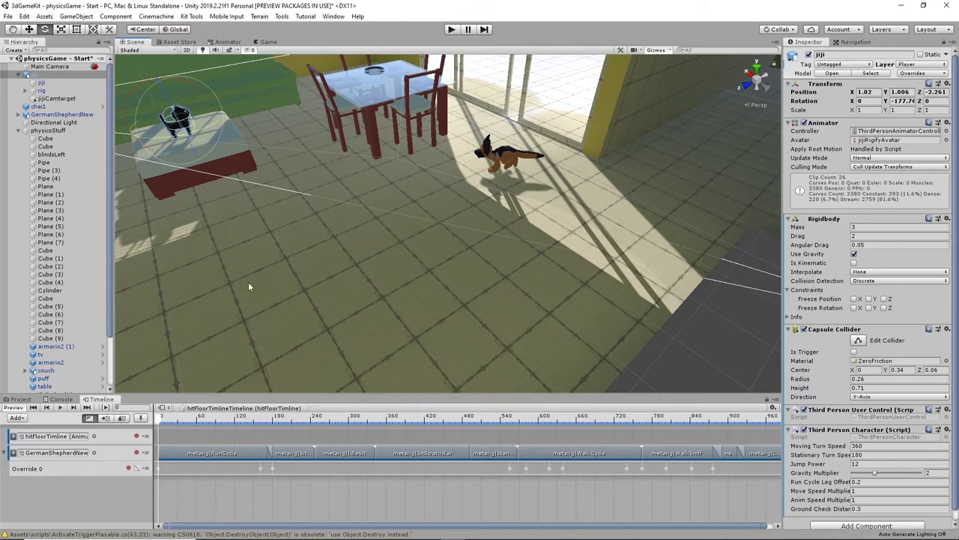
key("w")
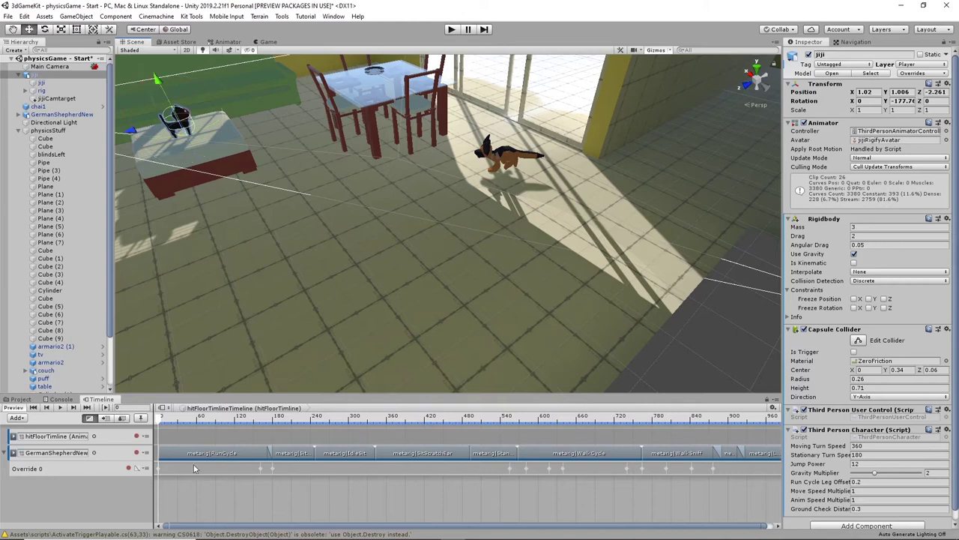
left_click(35, 76)
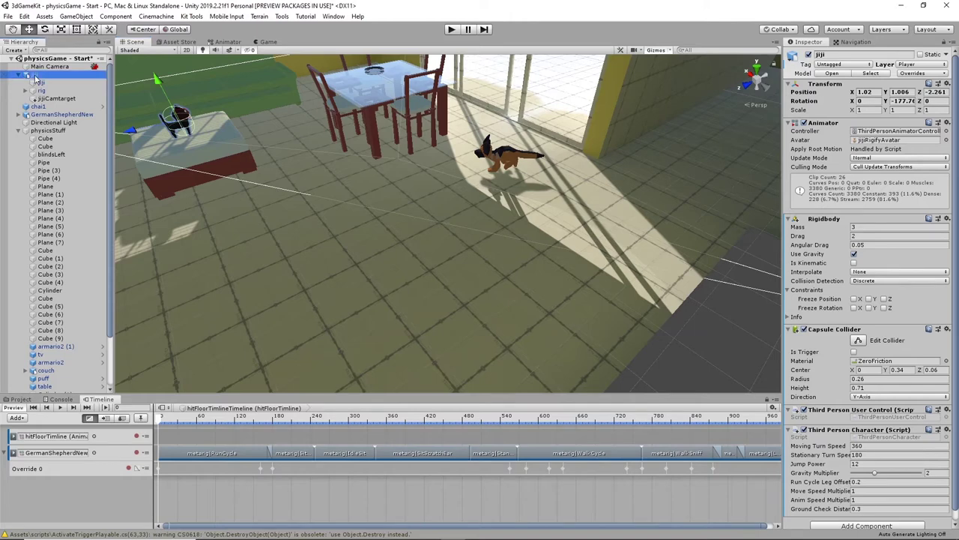
right_click(71, 492)
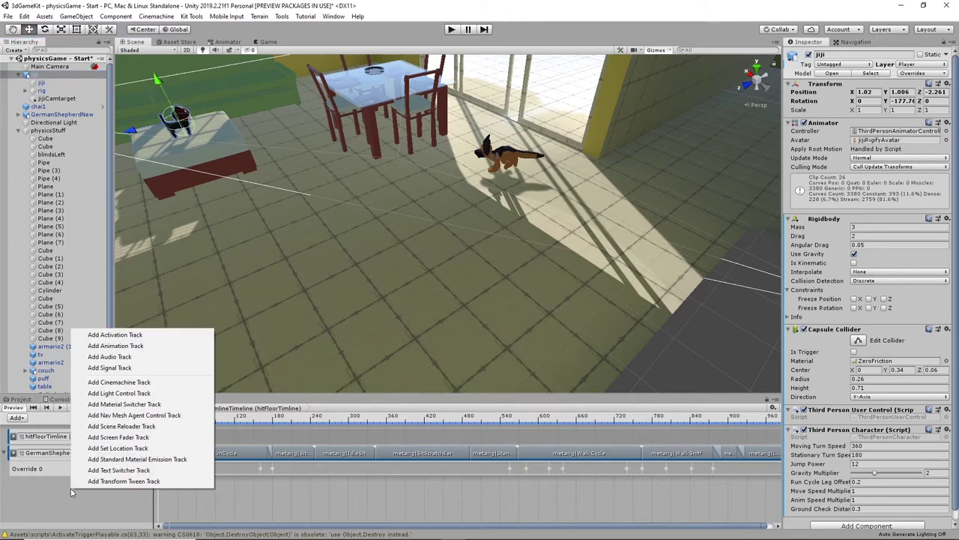
left_click(120, 345)
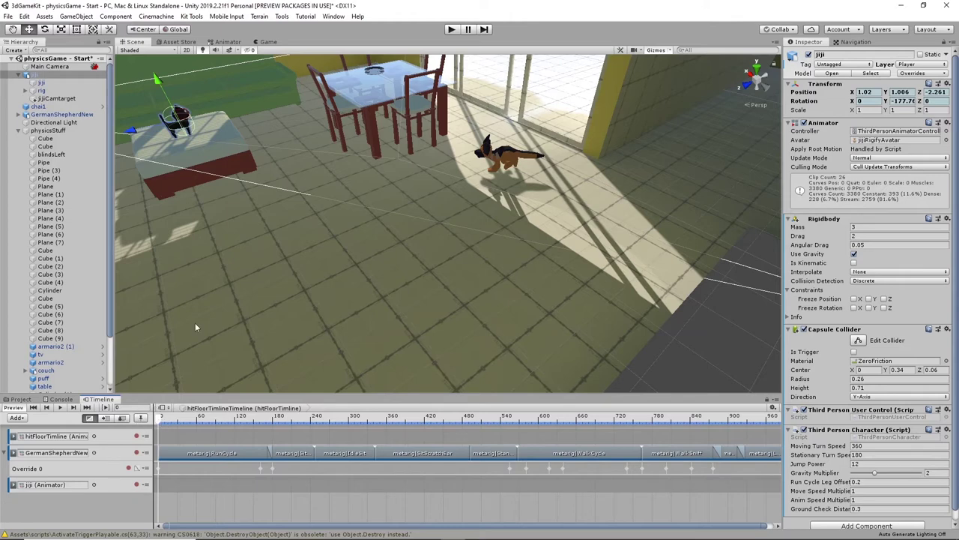
- Move the jiji cat onto the floor in front of the dog, to about X -2.92, Y -0.11, Z -5.93
left_click_drag(133, 131, 234, 122)
left_click_drag(266, 60, 319, 167)
left_click_drag(303, 210, 367, 192)
left_click_drag(453, 206, 415, 193, "alt")
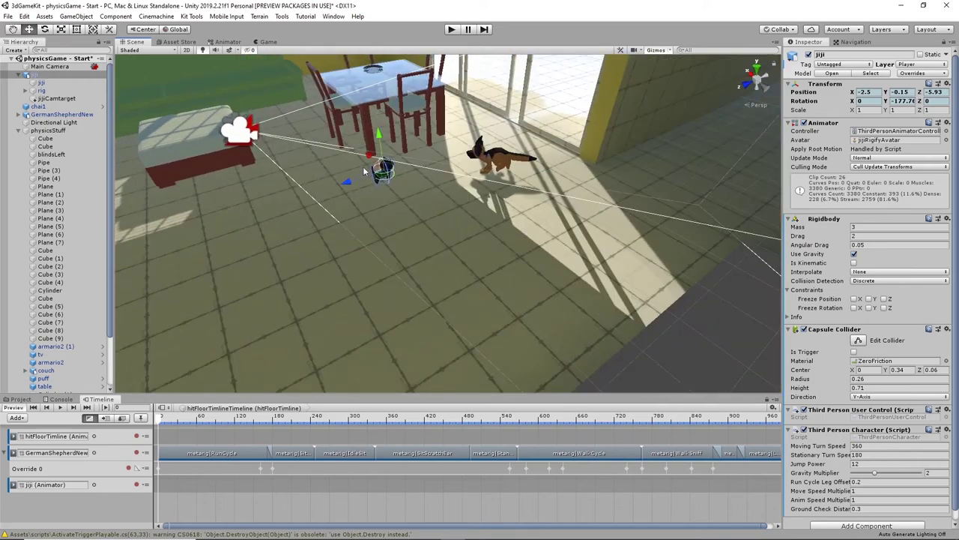
left_click_drag(369, 156, 389, 143)
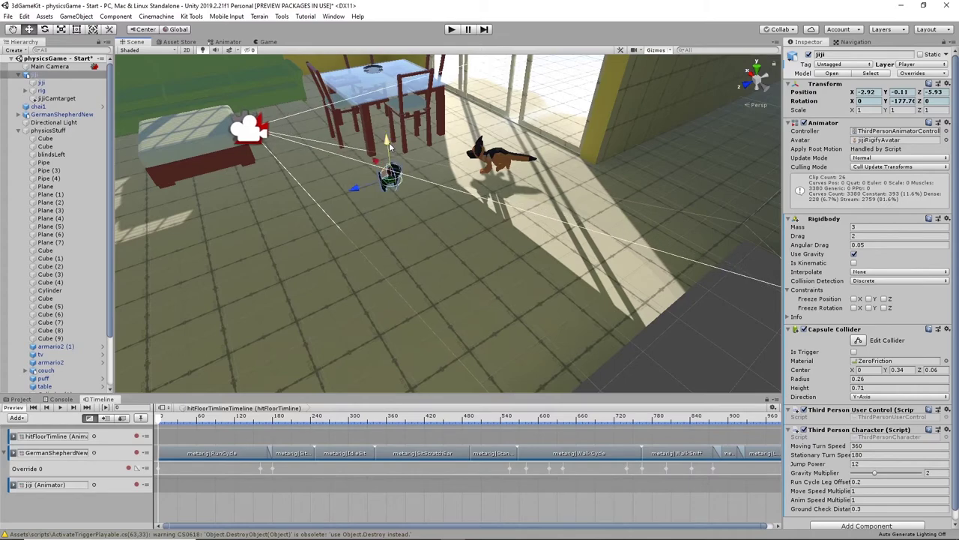
left_click_drag(476, 239, 435, 228, "alt")
scroll(429, 177, "up", 5)
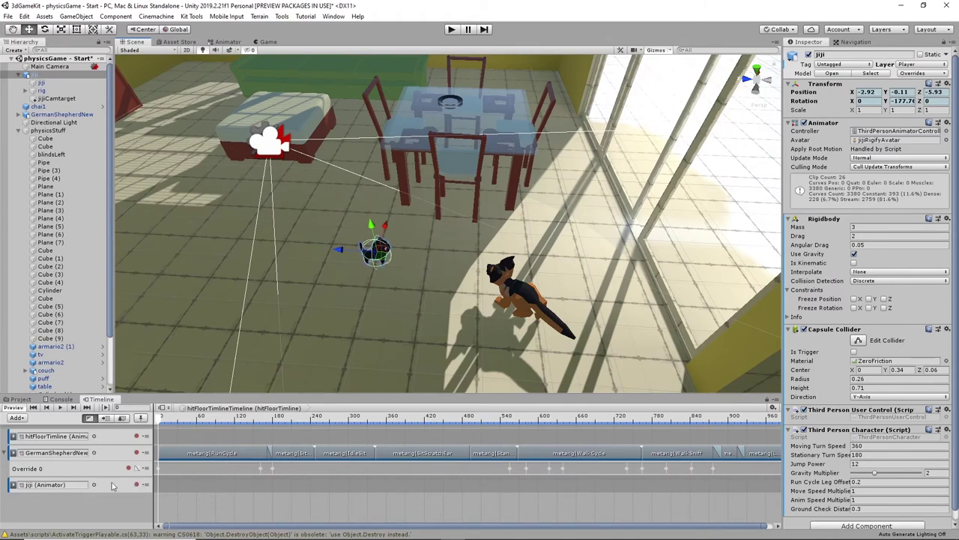
- Start recording on the jiji track and move the cat to about X -2.92, Y -0.068, Z -5.51 at frame 0
left_click(137, 485)
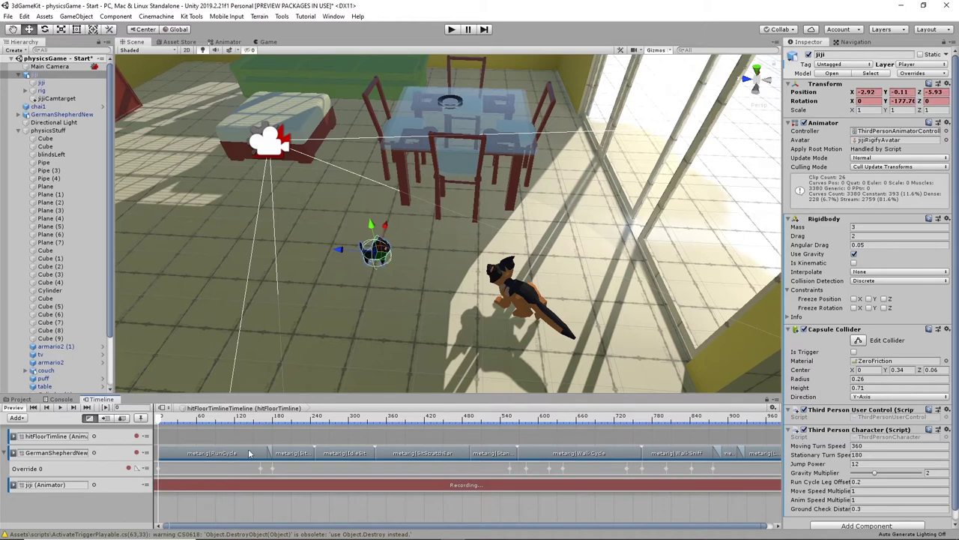
left_click_drag(333, 253, 342, 253)
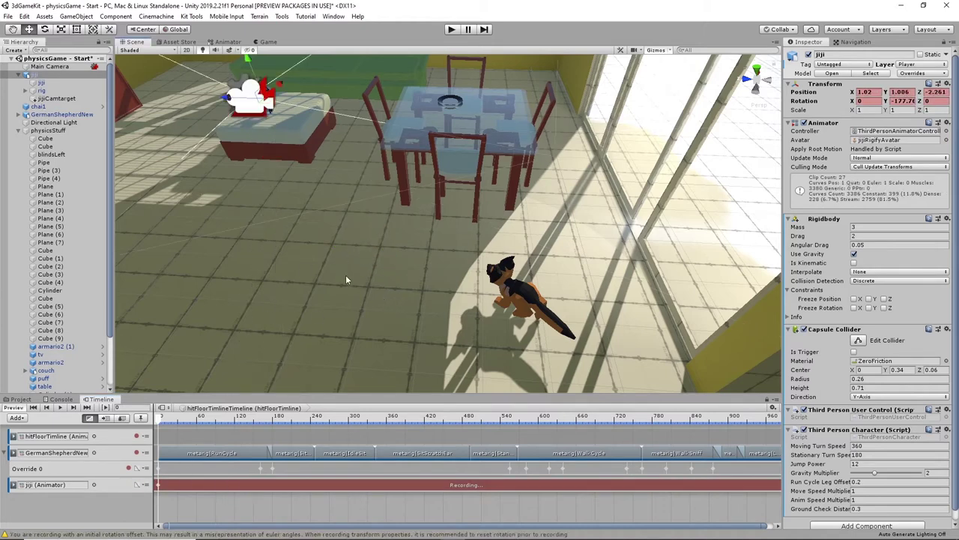
left_click_drag(288, 169, 375, 173, "alt")
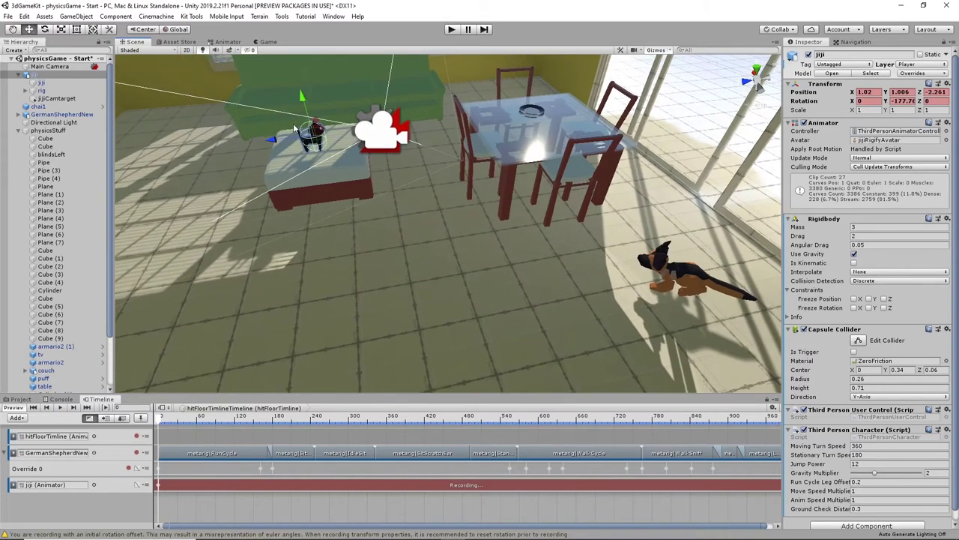
left_click_drag(274, 141, 431, 167)
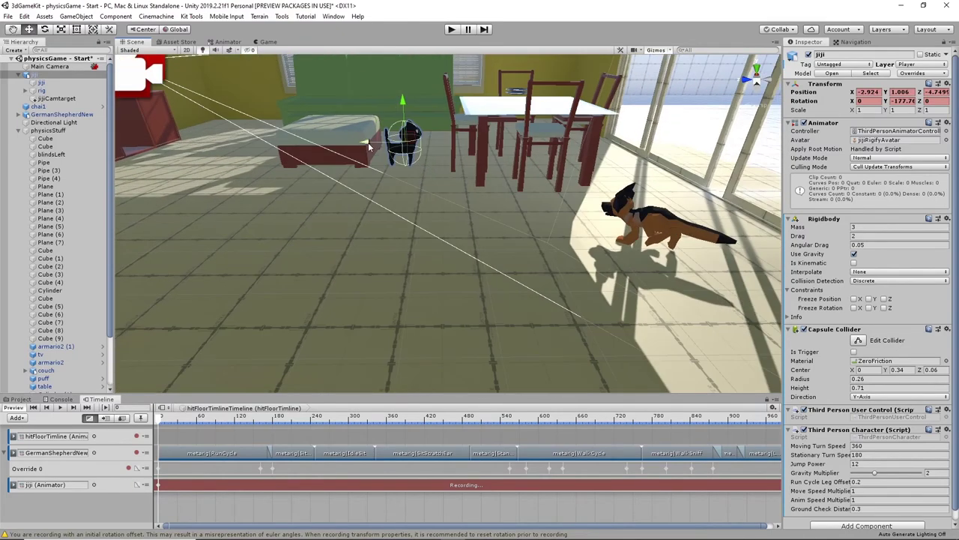
left_click_drag(368, 145, 421, 147)
left_click_drag(456, 106, 468, 166)
left_click_drag(422, 203, 418, 203)
left_click_drag(489, 266, 461, 274, "alt")
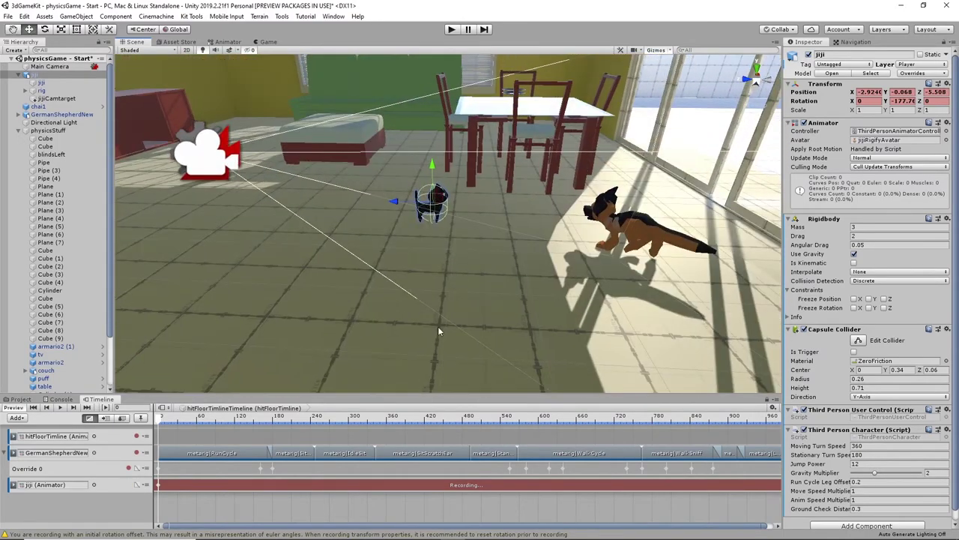
- Key the jiji cat's Y rotation at about -347 on frame 40 and about -340 on frame 0
left_click_drag(161, 421, 155, 408)
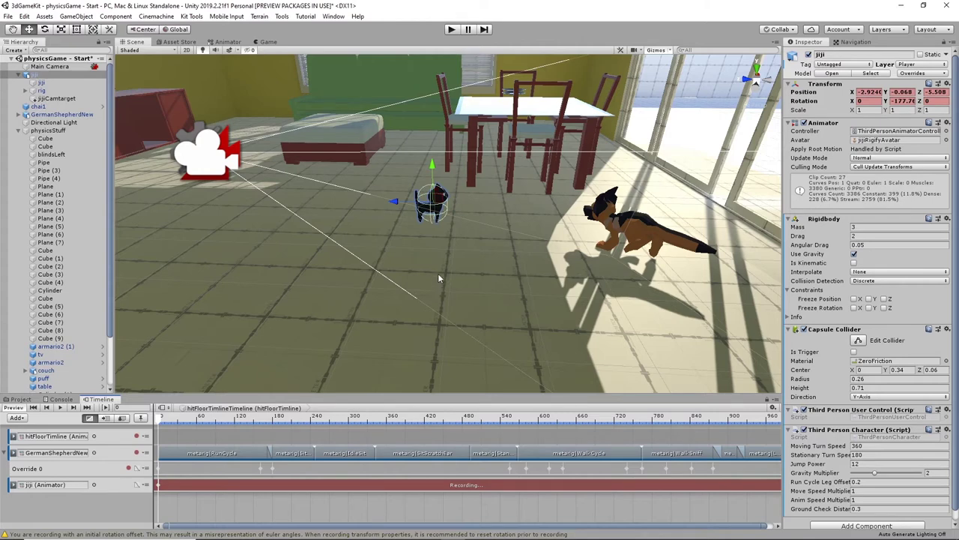
key("e")
left_click_drag(451, 218, 442, 227)
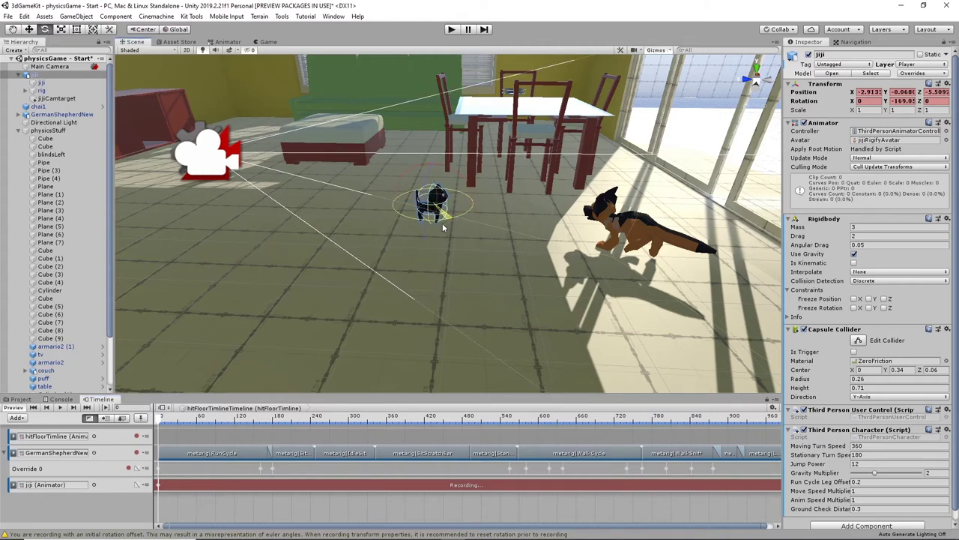
left_click(166, 422)
left_click_drag(166, 422, 183, 422)
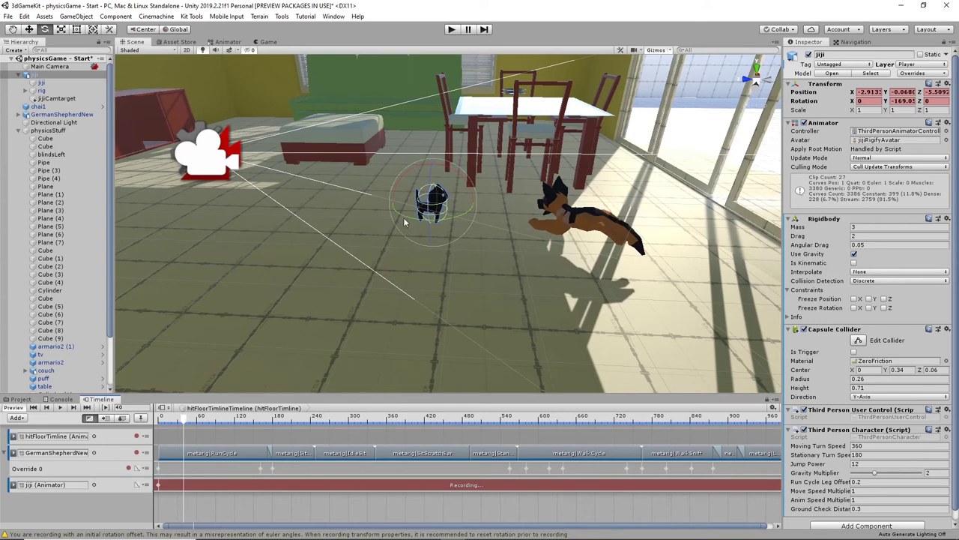
left_click_drag(407, 218, 590, 234)
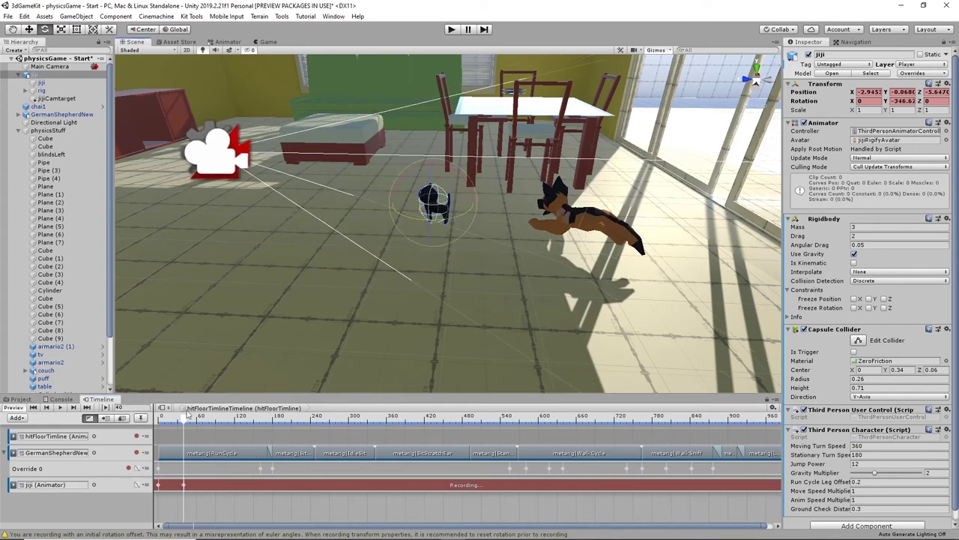
left_click_drag(187, 421, 159, 422)
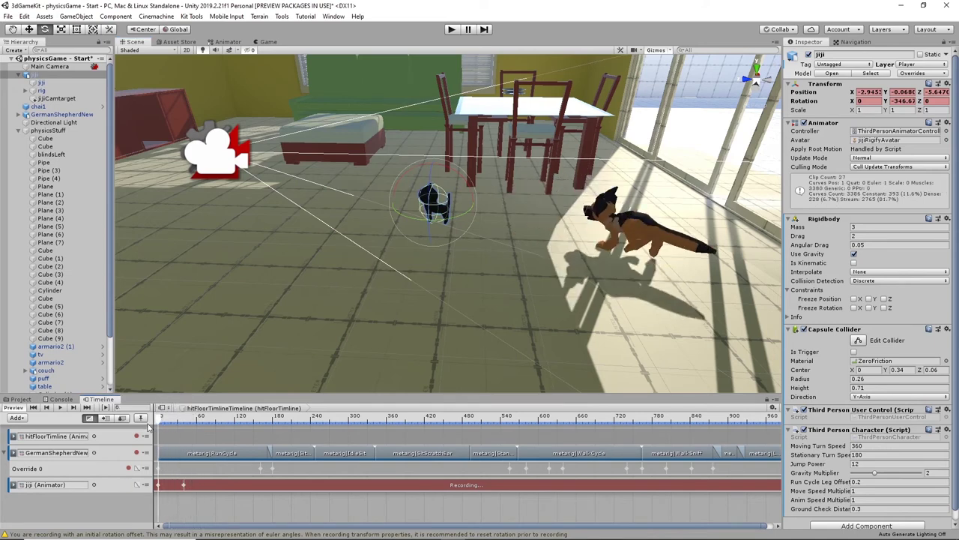
left_click_drag(456, 221, 446, 222)
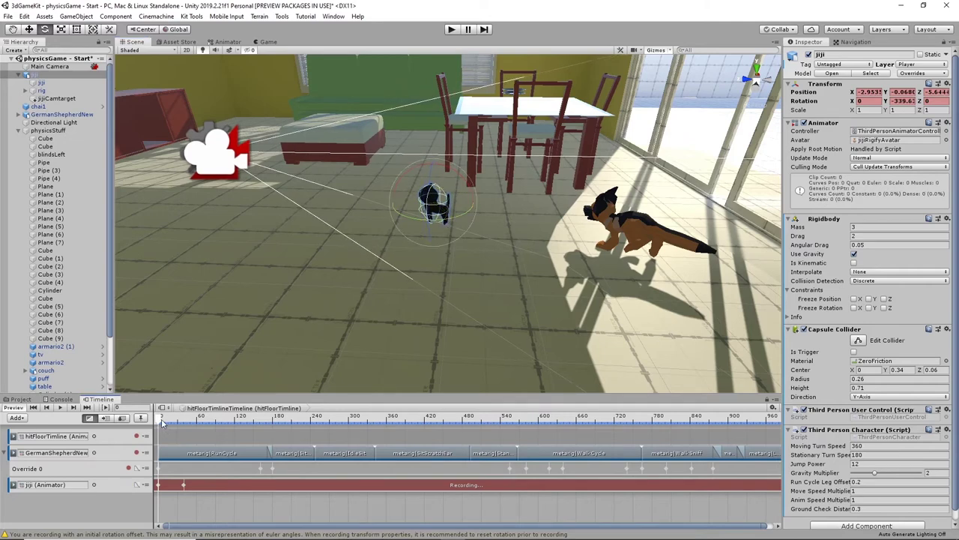
mouse_move(162, 422)
left_mouse_down()
mouse_move(184, 421)
mouse_move(159, 422)
left_mouse_up()
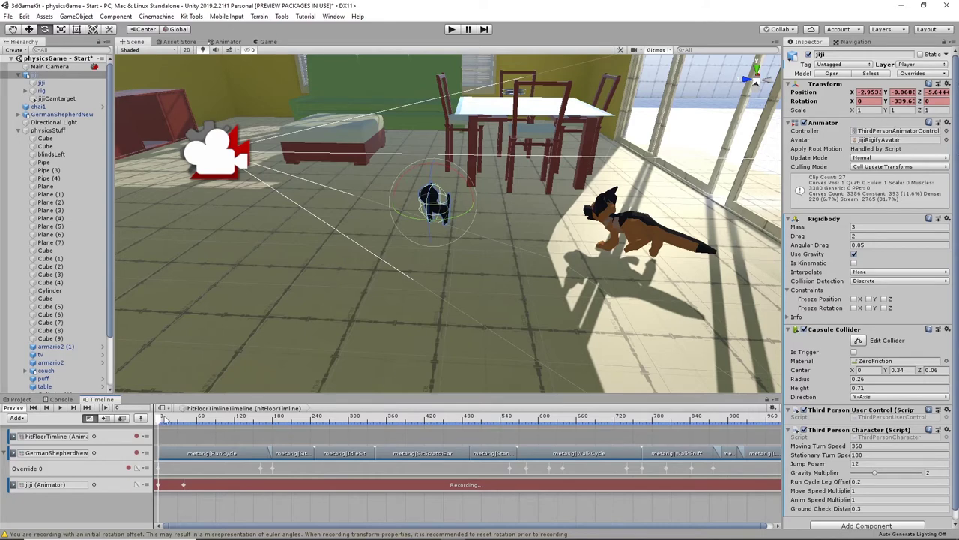
- Delete the jiji animation track from the timeline
right_click(101, 487)
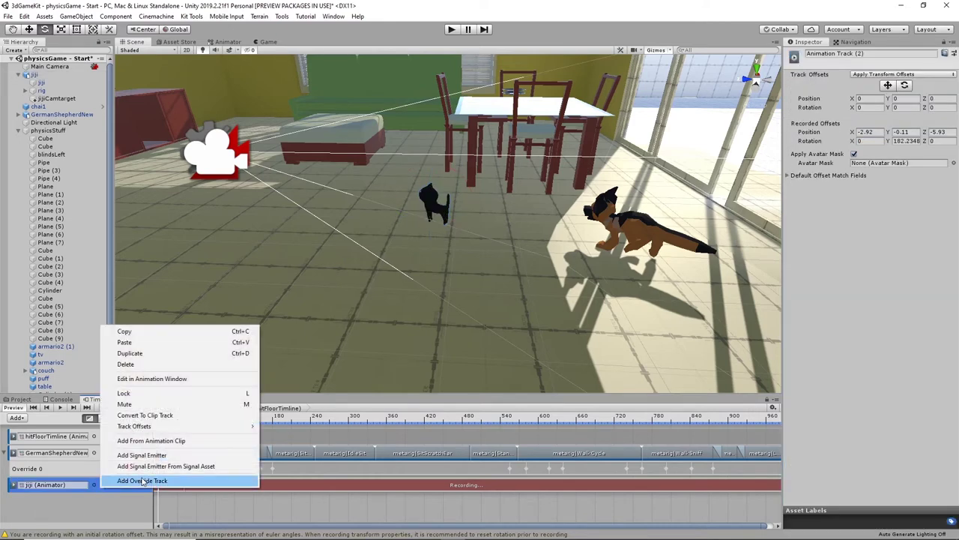
left_click(138, 366)
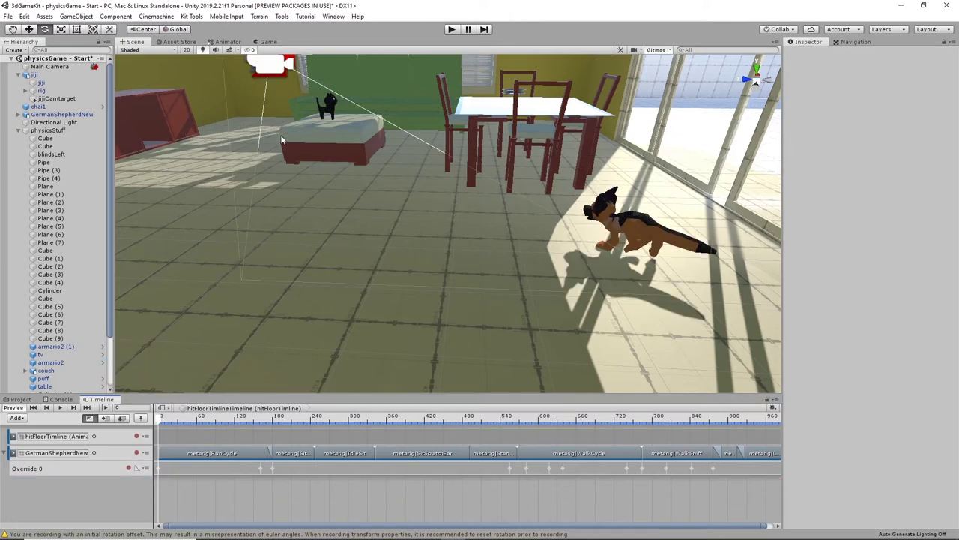
- Place the jijiRigify model from the characters assets folder into the scene
left_click(18, 398)
scroll(48, 483, "up", 5)
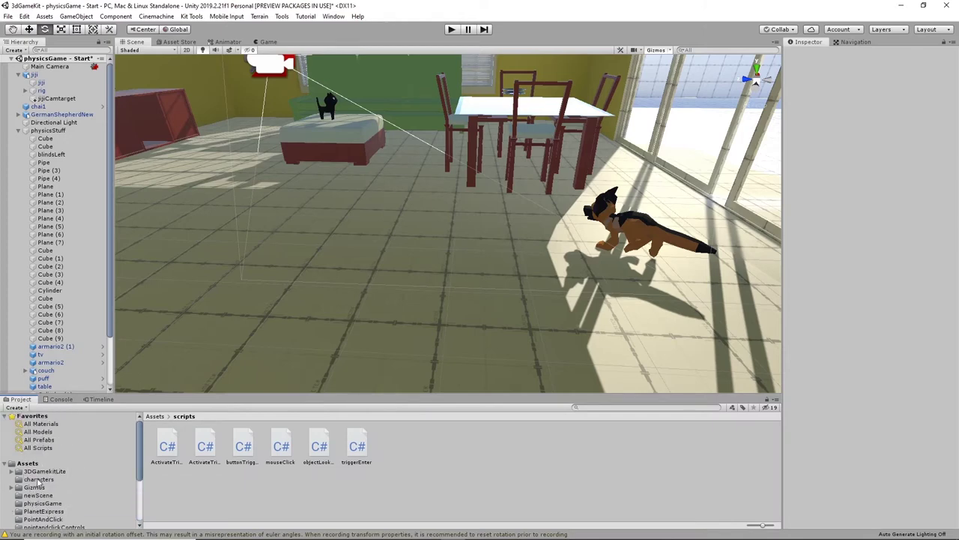
left_click(36, 479)
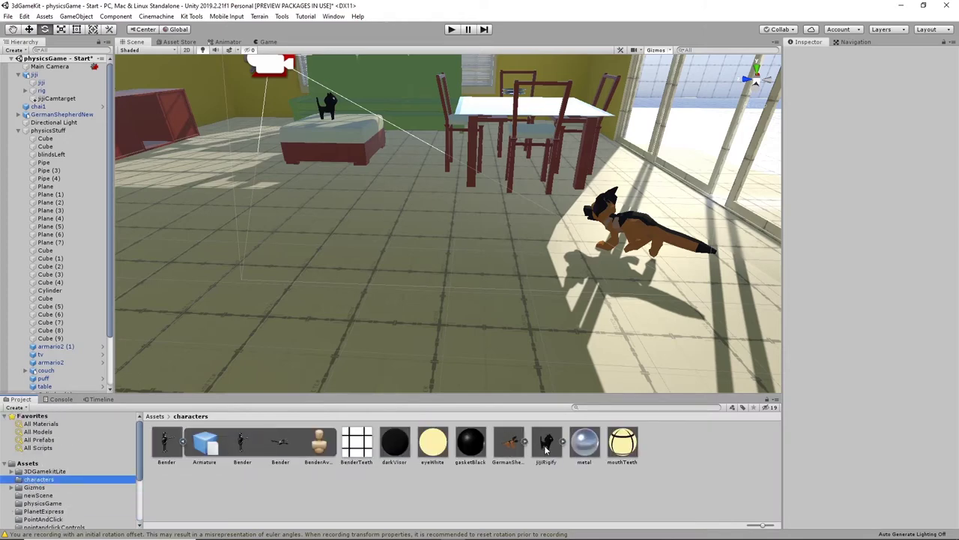
left_click_drag(547, 448, 593, 293)
- Move the jijiRigify cat onto the floor facing the German shepherd, to X -2.73, Y -0.053, Z -5.88
key("f")
scroll(432, 300, "down", 4)
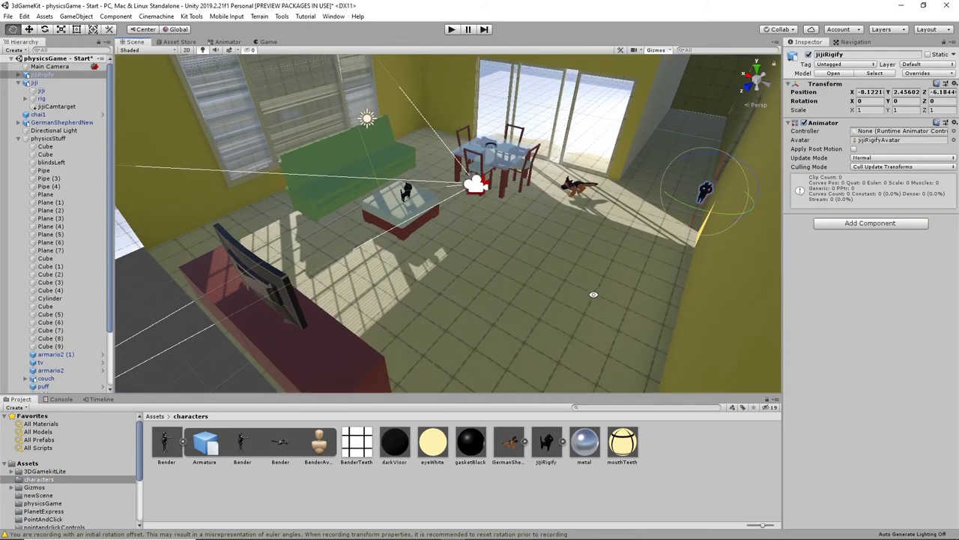
middle_click_drag(593, 293, 569, 310)
key("w")
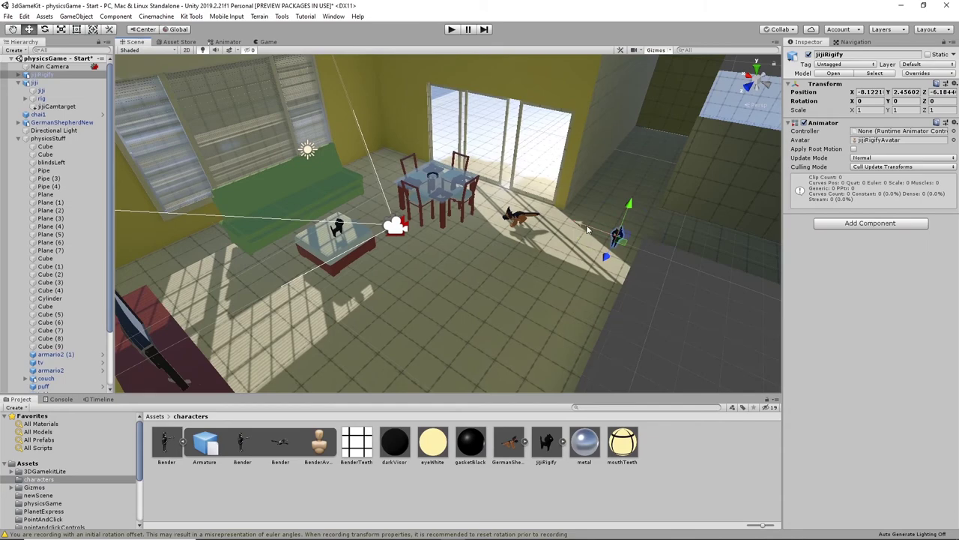
left_click_drag(592, 231, 405, 227)
left_click_drag(506, 268, 393, 203, "alt")
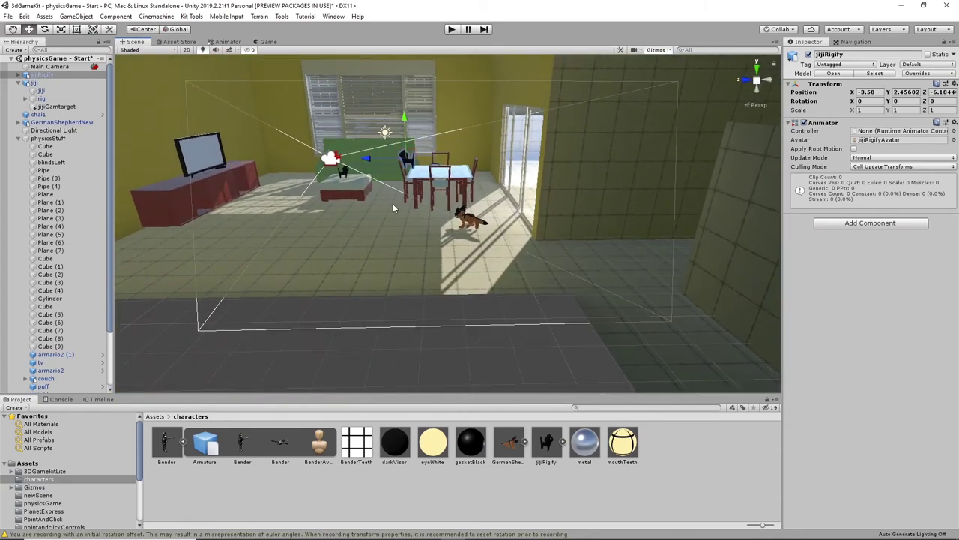
scroll(393, 203, "up", 4)
middle_click_drag(393, 203, 433, 263)
left_click_drag(414, 155, 556, 325)
left_click_drag(537, 287, 337, 196)
scroll(446, 260, "up", 2)
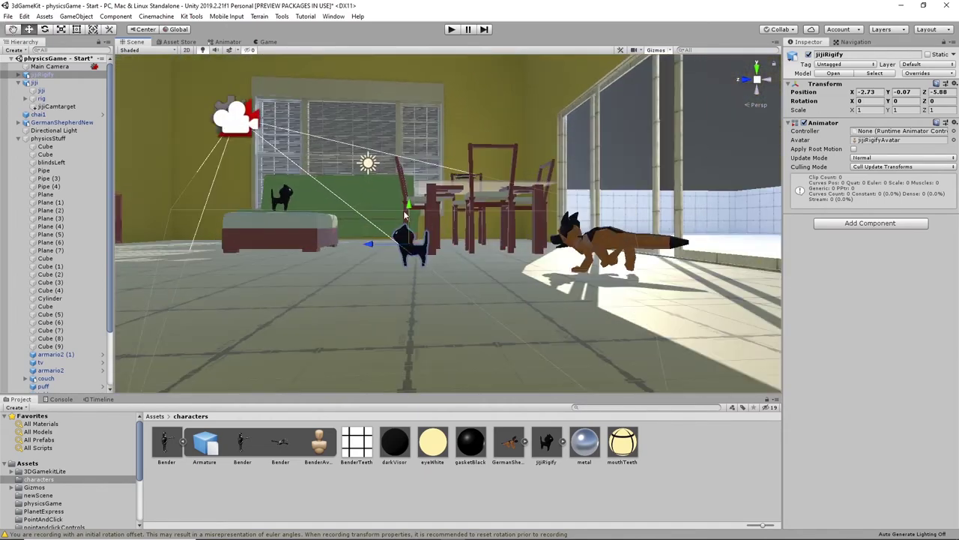
mouse_move(411, 207)
left_mouse_down()
mouse_move(410, 215)
mouse_move(410, 205)
left_mouse_up()
- Rename the jijiRigify object as jijionGround
left_click(49, 75)
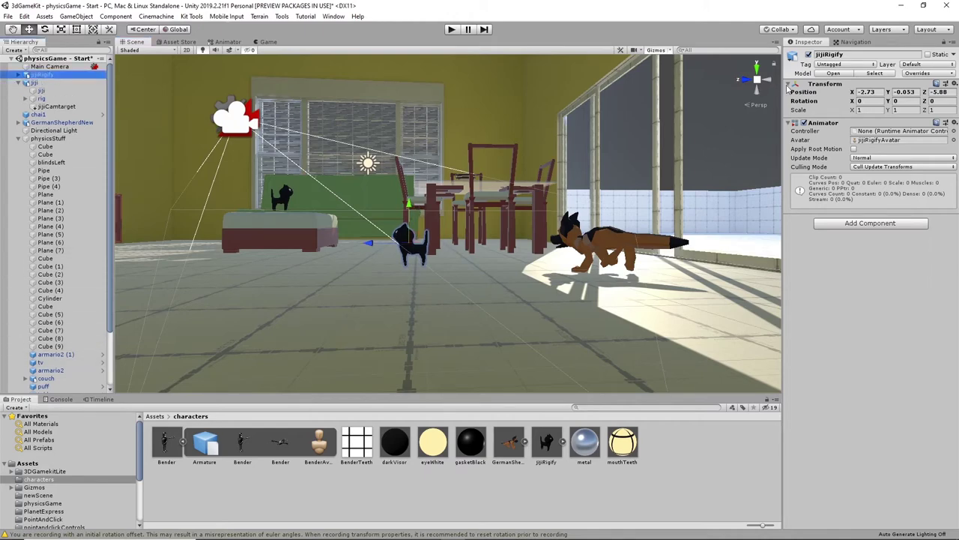
left_click(827, 54)
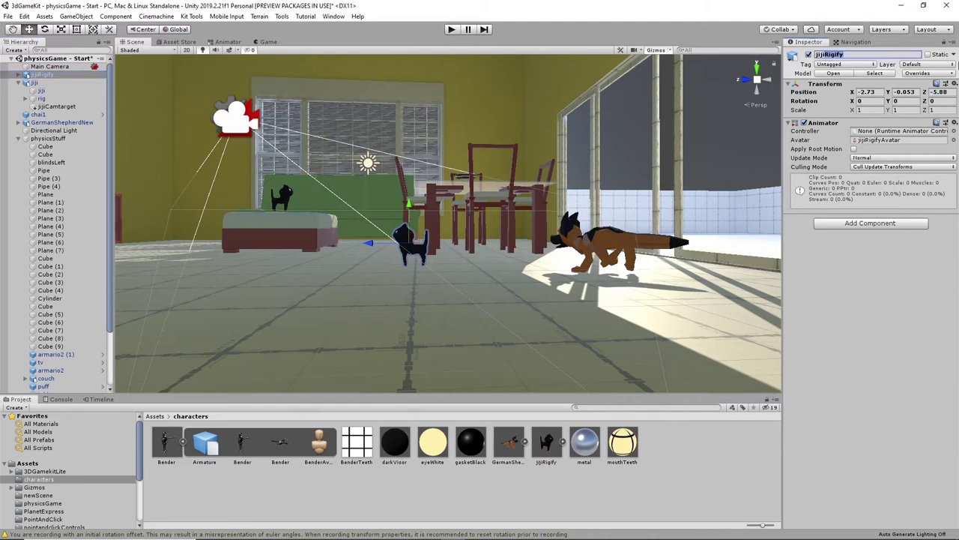
type("on")
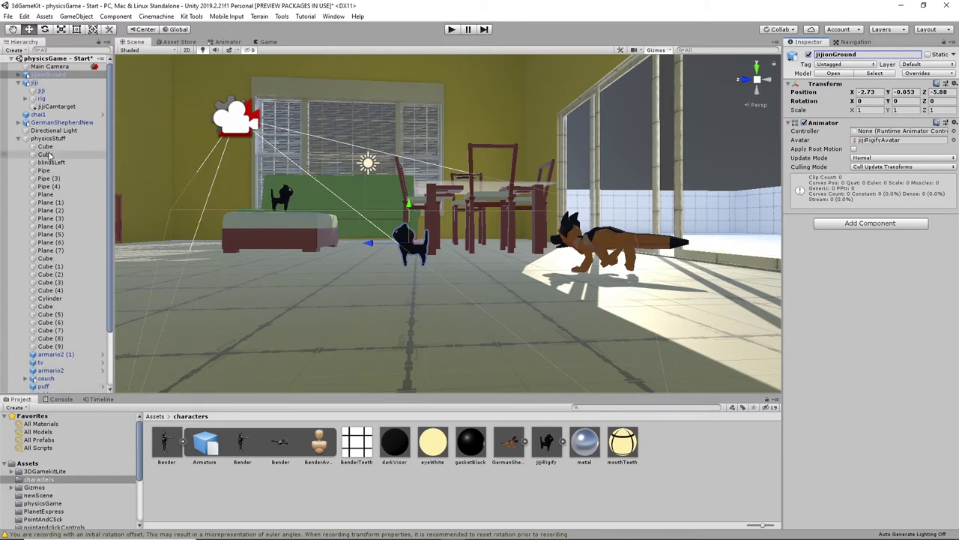
- Select the hitFloorTimline object and show its timeline, with the jijionGround object in view in the scene hierarchy
scroll(106, 264, "down", 3)
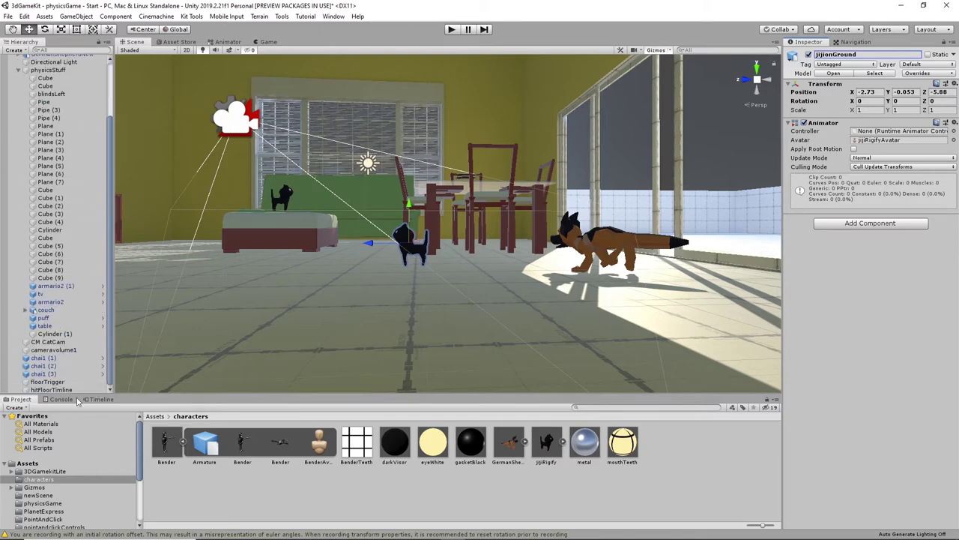
left_click(58, 390)
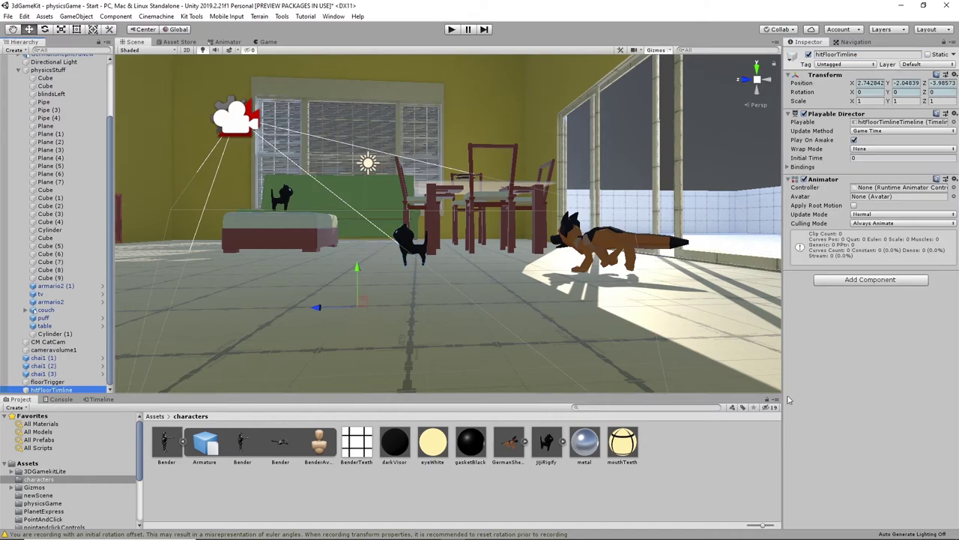
left_click(99, 398)
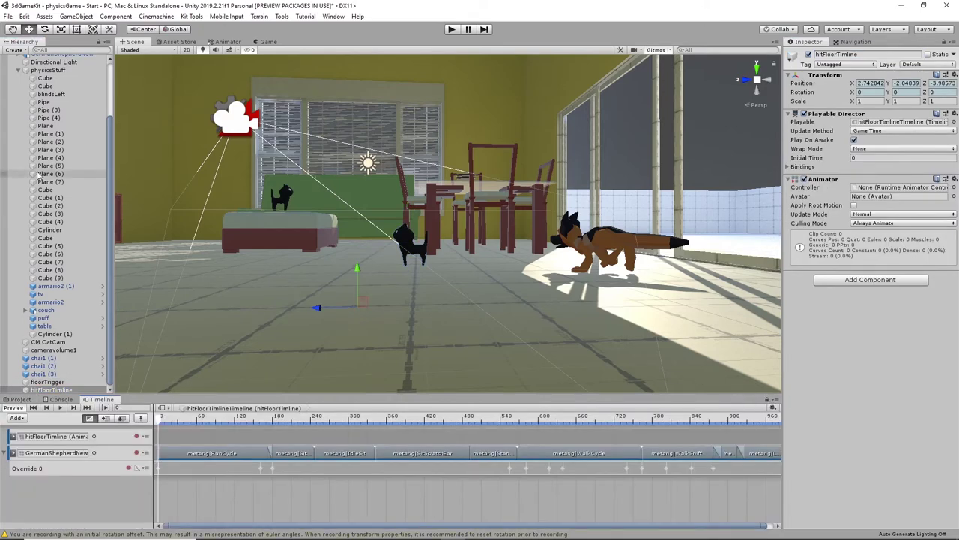
scroll(66, 158, "up", 3)
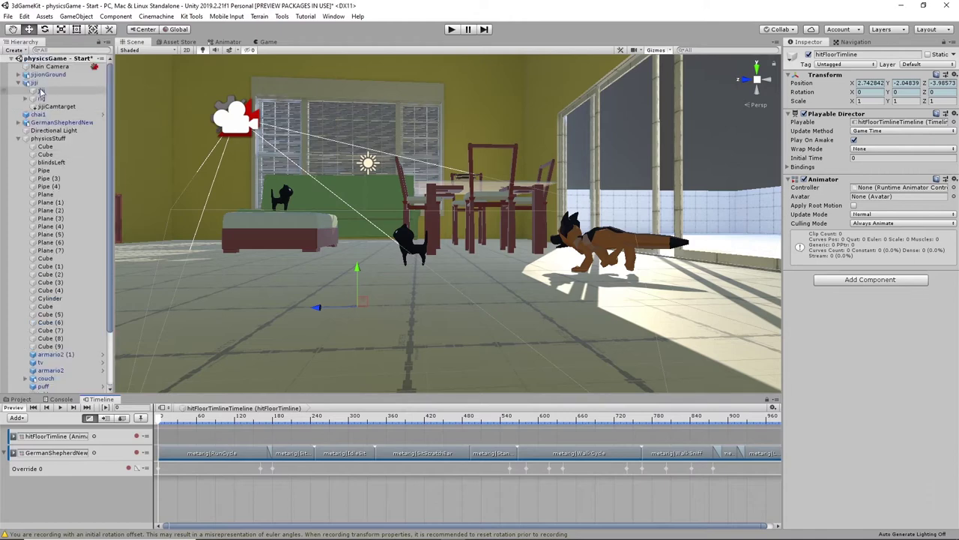
- Add an animation track for jijionGround to the hitFloorTimline timeline and start recording on it
left_click_drag(48, 75, 72, 255)
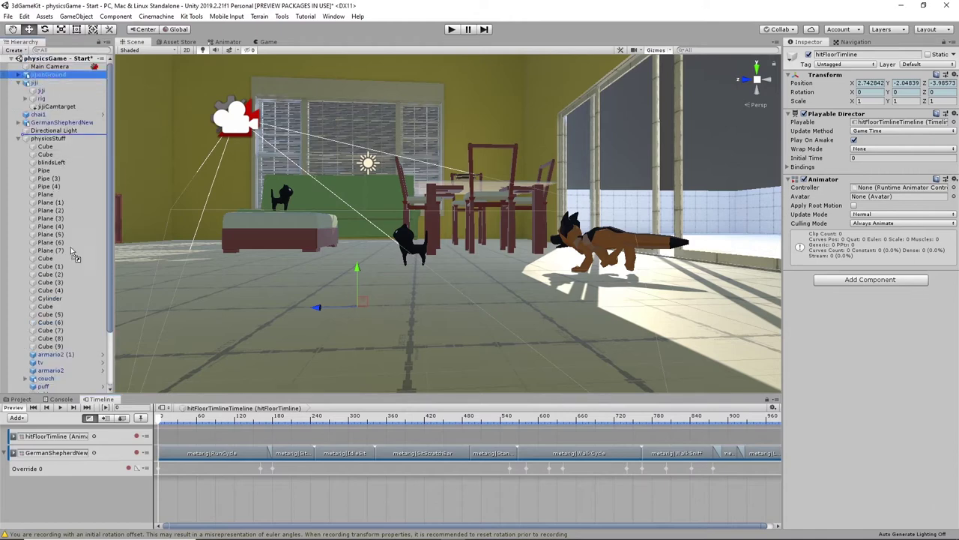
right_click(93, 494)
left_click(139, 349)
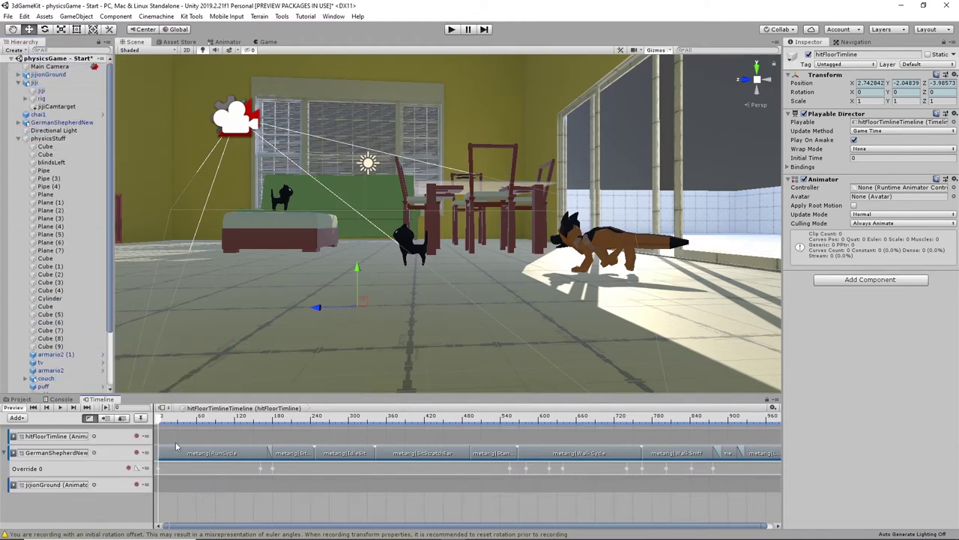
left_click(137, 485)
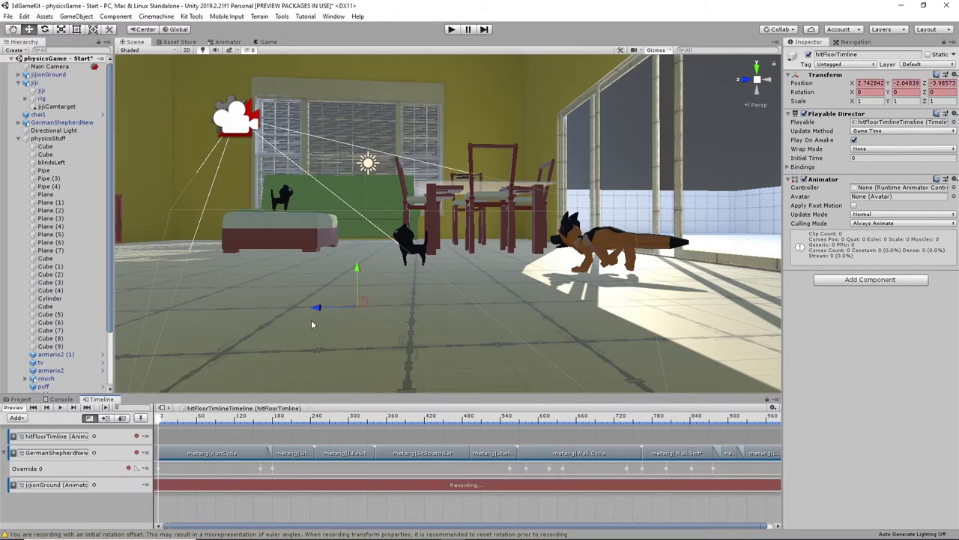
- Key jijionGround at frame 0, shifted to about X -2.69, Z -5.79 and turned to about -151.7 on Y
left_click(408, 247)
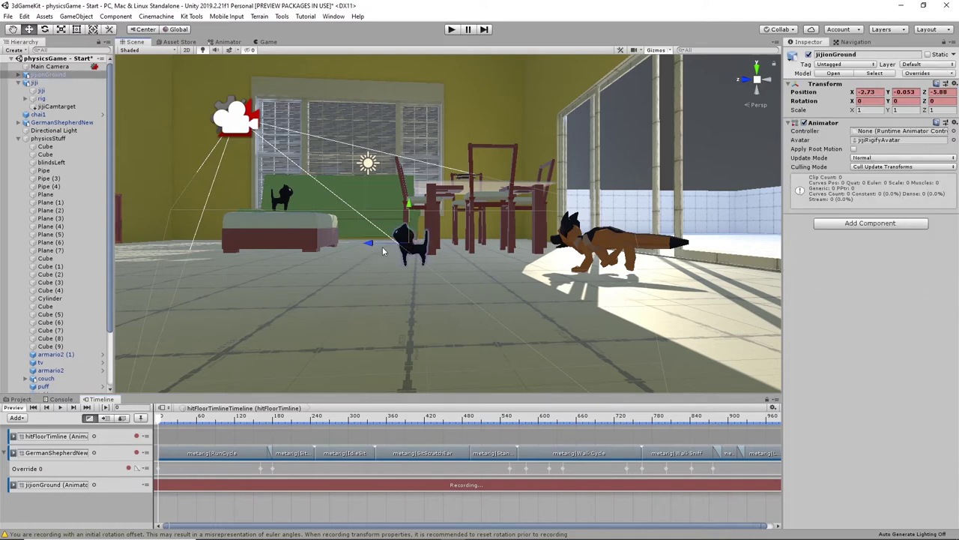
left_click_drag(375, 243, 373, 246)
left_click_drag(420, 270, 559, 342, "alt")
key("e")
- At frame 41, key jijionGround turned to 27.025 on Y and moved to X -2.568, Z -5.709
left_click_drag(162, 423, 188, 424)
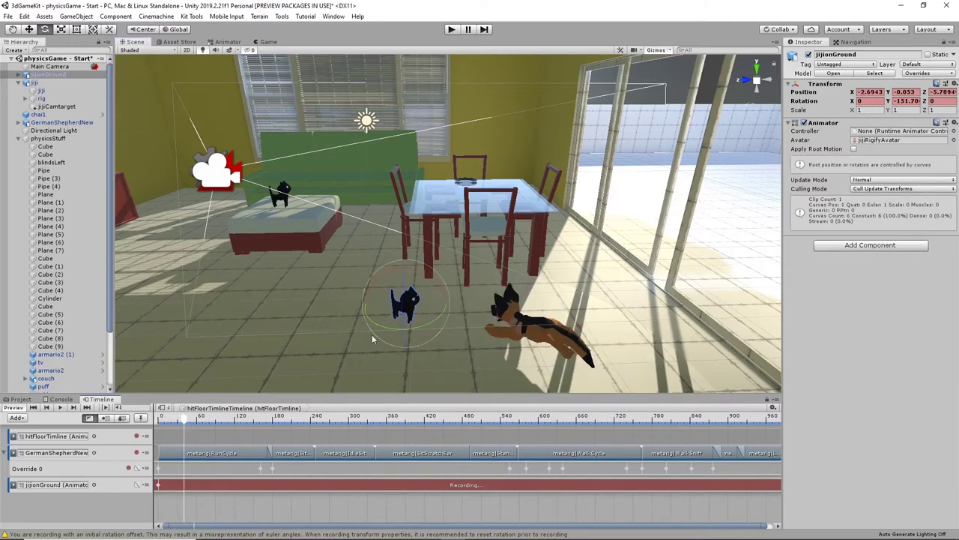
left_click_drag(436, 321, 234, 353)
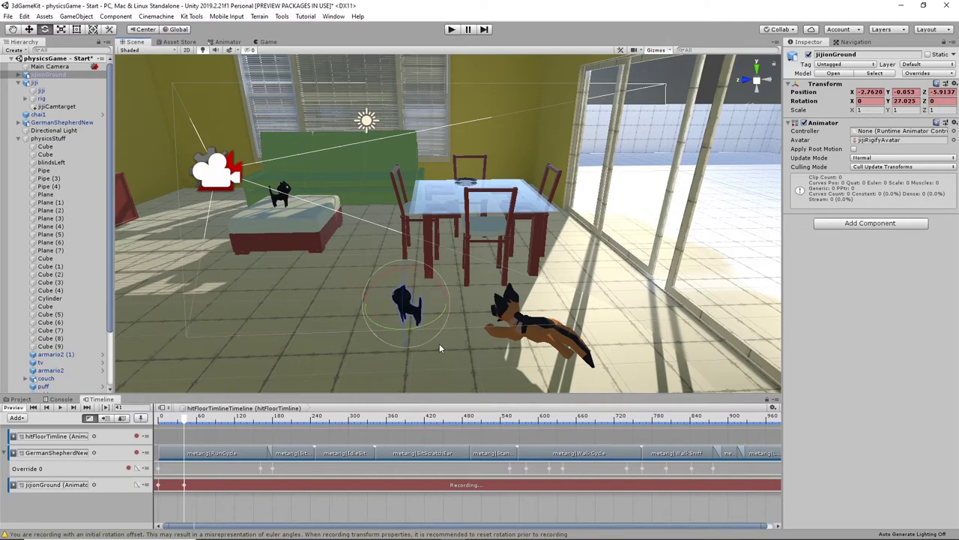
key("w")
left_click_drag(368, 306, 397, 279)
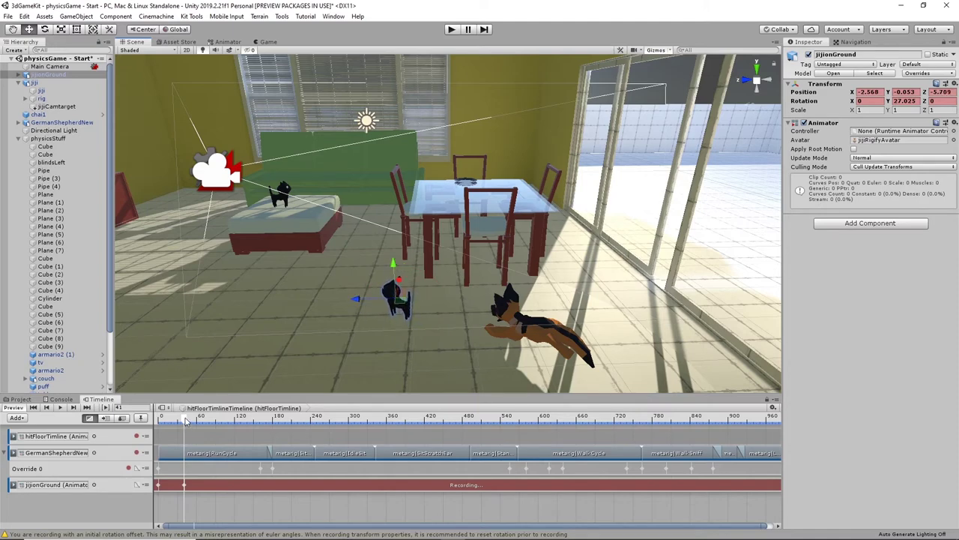
- At frame 85, key jijionGround across the floor near the puff at about X -1.28, Z -3.84, turned to 42.257 on Y
left_click_drag(185, 419, 213, 435)
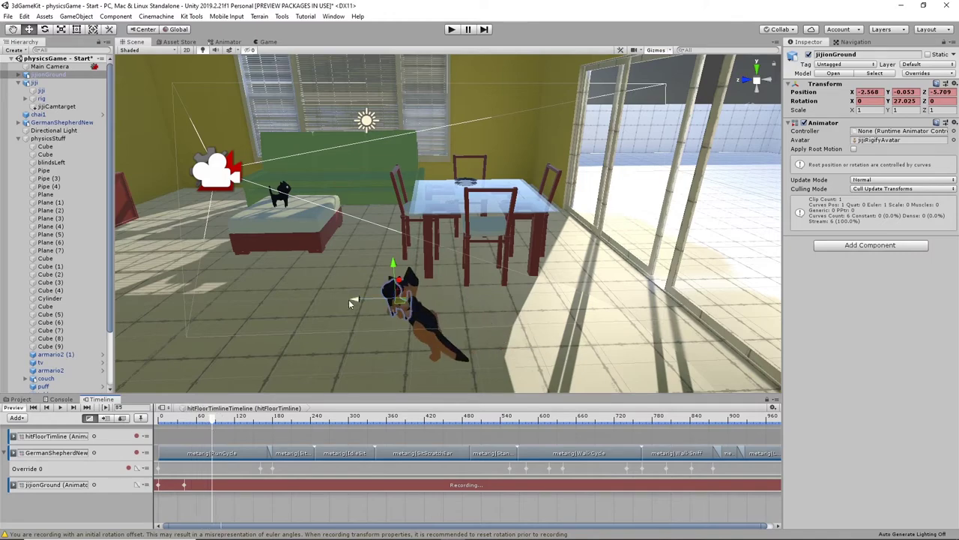
left_click_drag(360, 298, 560, 373)
key("e")
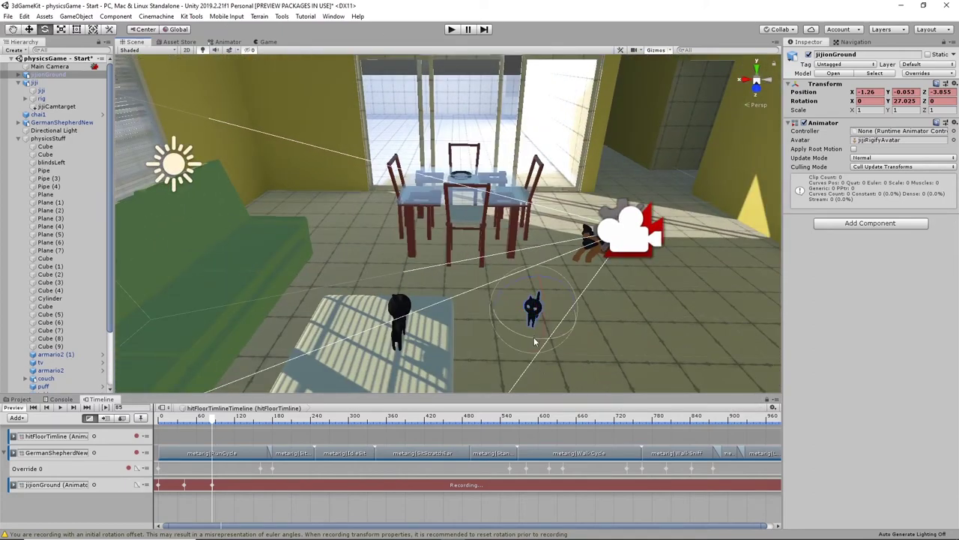
left_click_drag(535, 342, 236, 427)
- Key jijionGround on top of the puff at X 1.007, Y 0.931, Z -2.666 at frame 121, with a raised mid-jump key at frame 103
left_click(221, 418)
key("w")
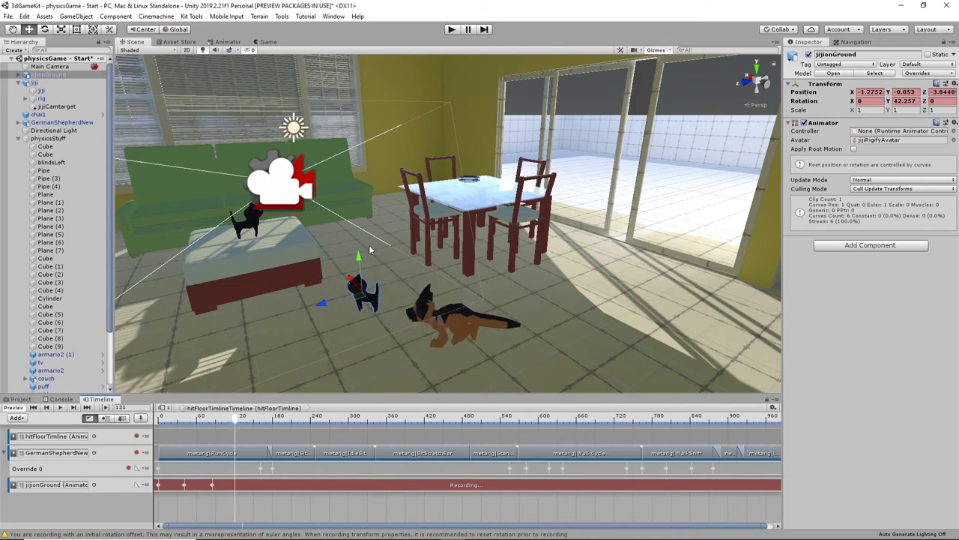
left_click_drag(361, 263, 361, 315)
left_click_drag(336, 183, 343, 196)
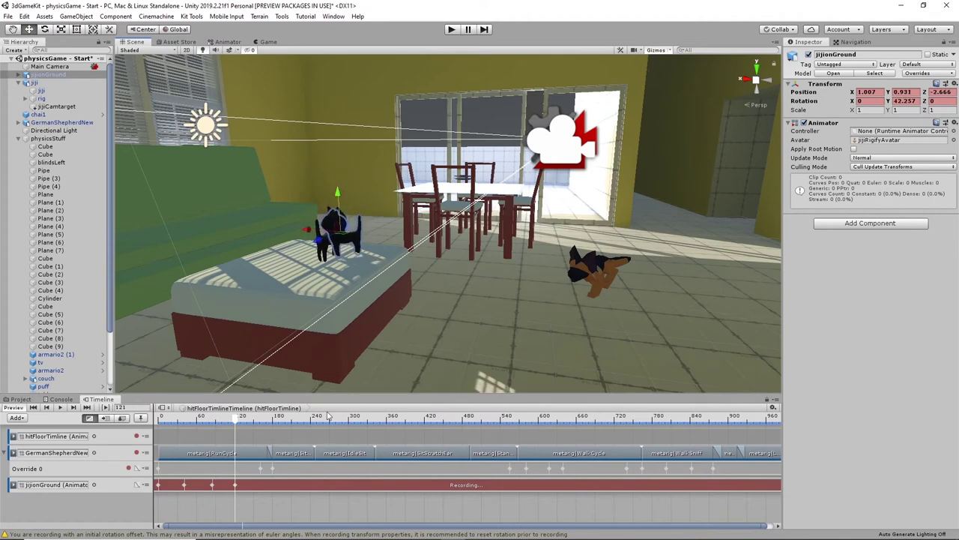
left_click_drag(237, 420, 224, 423)
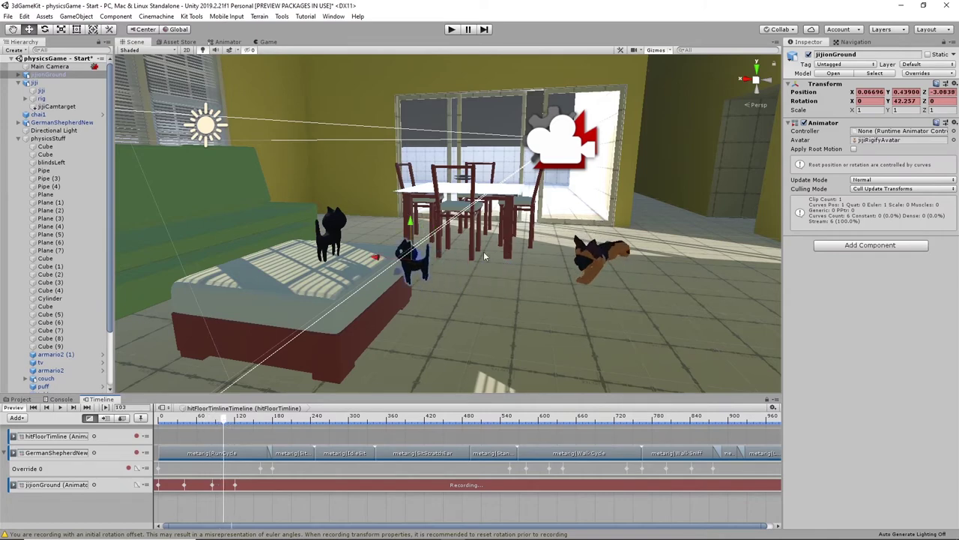
left_click_drag(417, 220, 373, 207)
- Key jijionGround turning on the puff, to about 223.9 on Y at frame 142 and about 251.9 at frame 188
left_click_drag(224, 420, 249, 414)
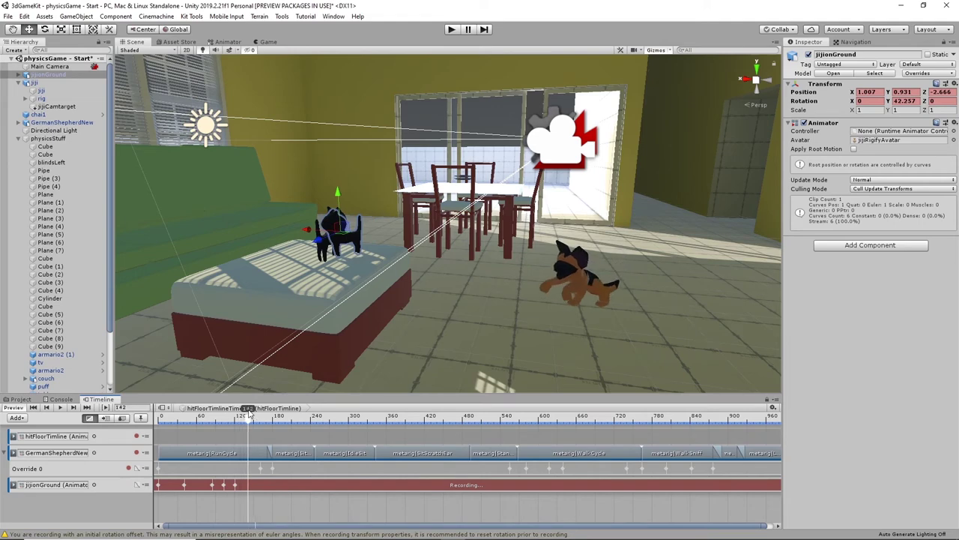
key("e")
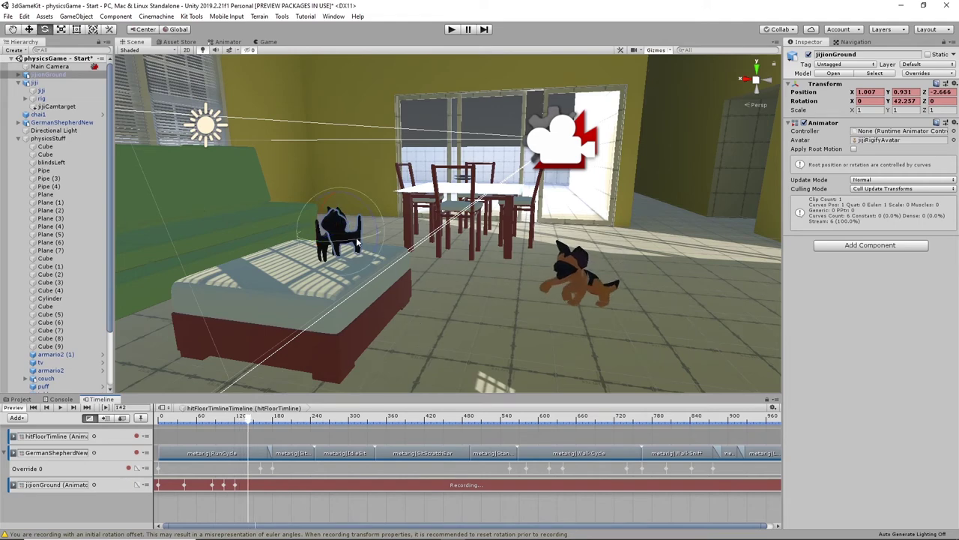
left_click_drag(358, 242, 196, 263)
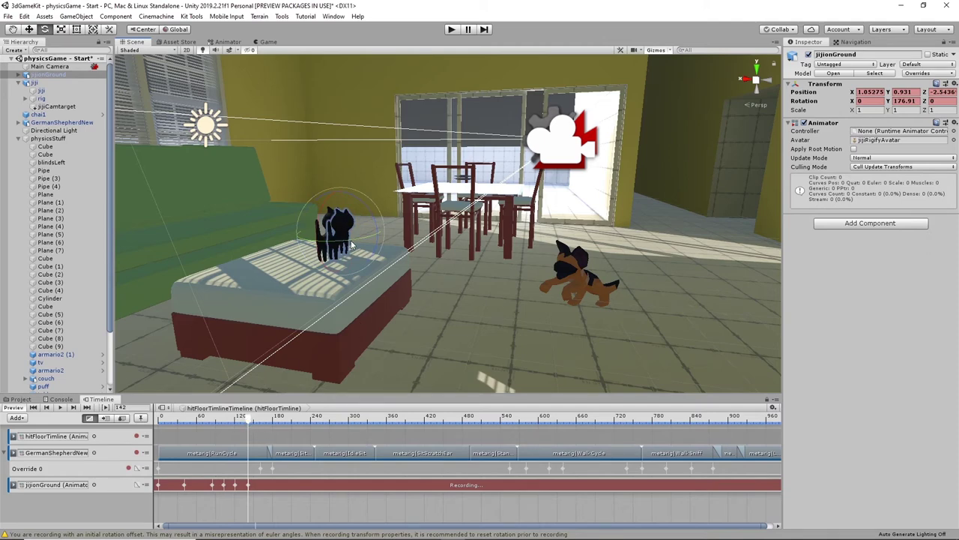
left_click_drag(352, 245, 359, 353)
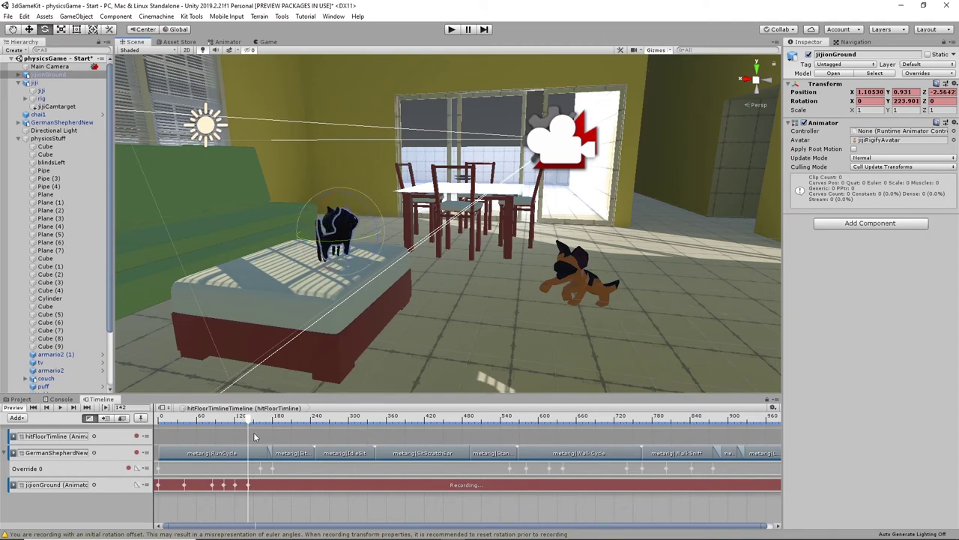
left_click_drag(248, 423, 278, 434)
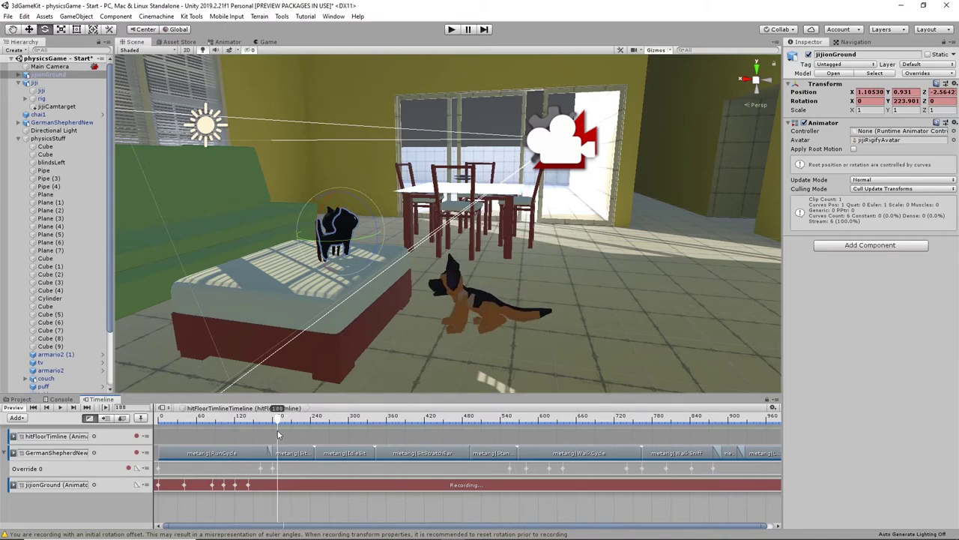
left_click_drag(367, 241, 337, 253)
- At frame 249, key jijionGround turned to about 312.28 on Y and moved across the puff to X 0.883, Z -2.11
left_click_drag(279, 412, 321, 391)
left_click_drag(455, 253, 425, 332, "alt")
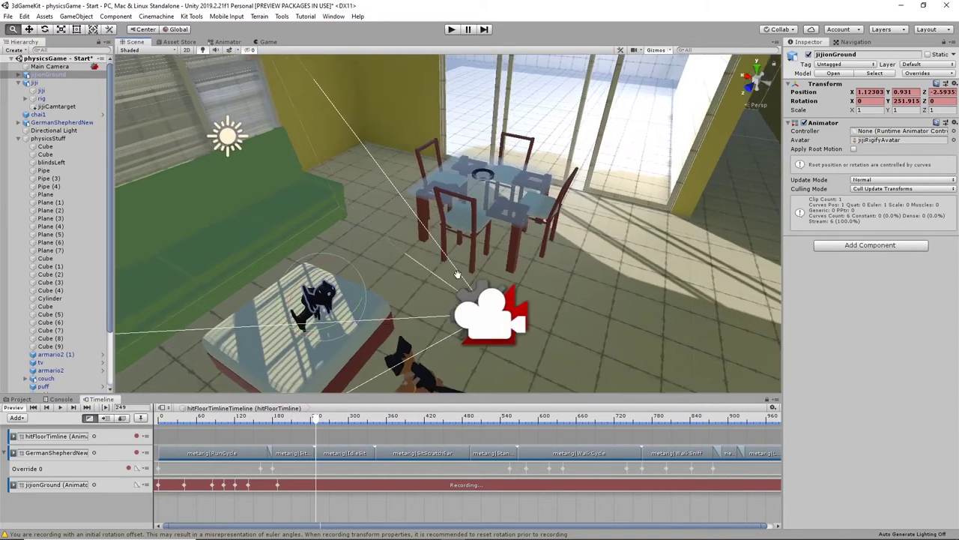
middle_click_drag(425, 332, 456, 291)
scroll(411, 322, "up", 4)
left_click_drag(409, 324, 413, 216, "alt")
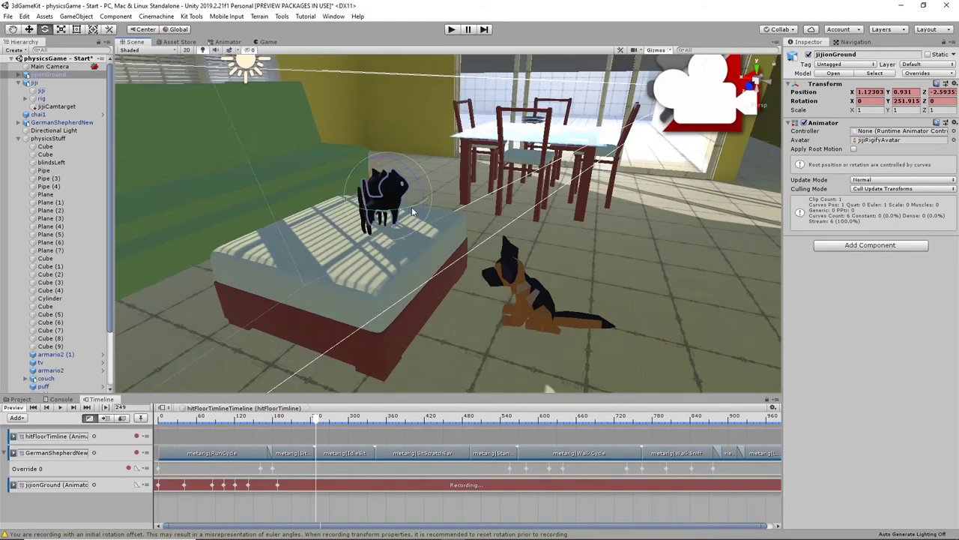
left_click_drag(412, 212, 345, 235)
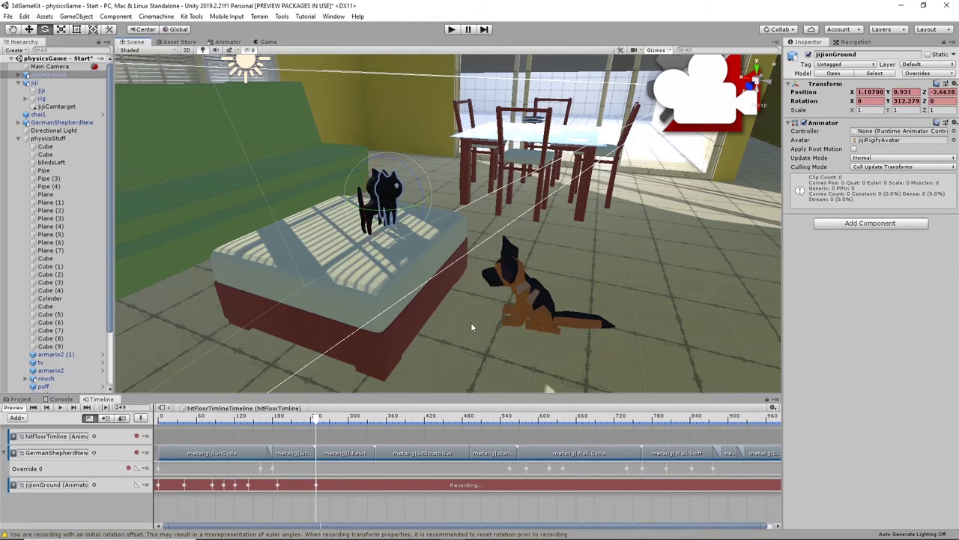
key("w")
left_click_drag(472, 327, 359, 332, "alt")
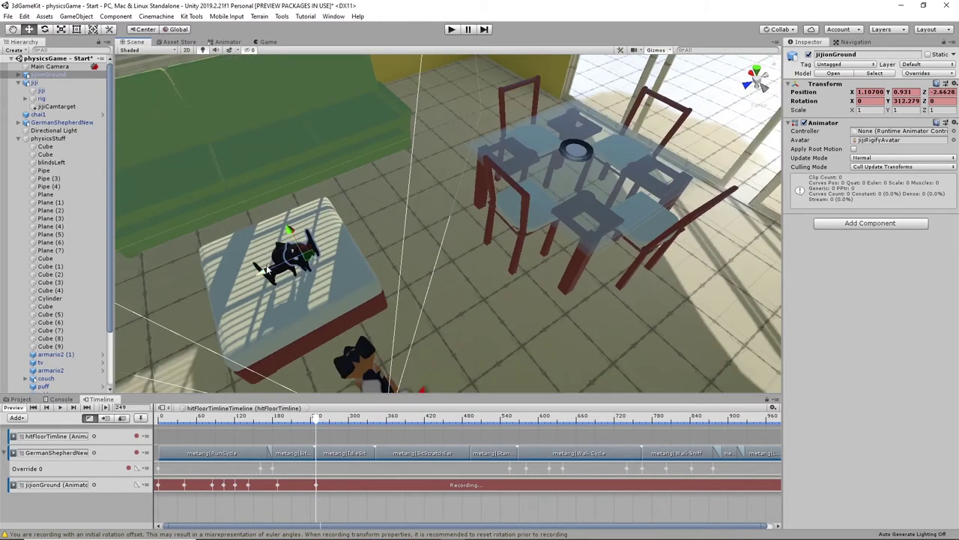
left_click_drag(265, 269, 239, 291)
left_click_drag(263, 247, 266, 311)
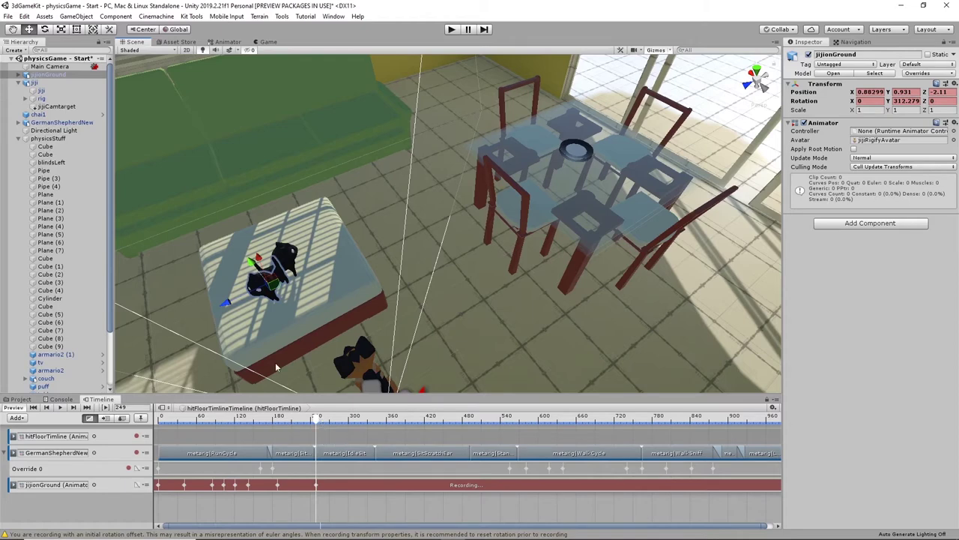
- At frame 305, key jijionGround at about X 1.394, Z -1.727 on the puff, turned to about 458.9 on Y
left_click_drag(315, 418, 349, 374)
key("e")
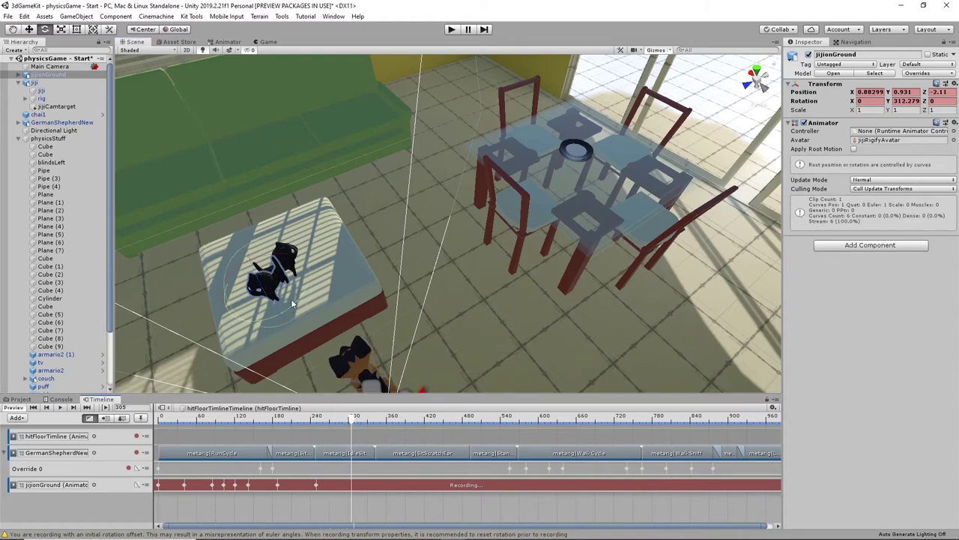
left_click_drag(292, 303, 227, 353)
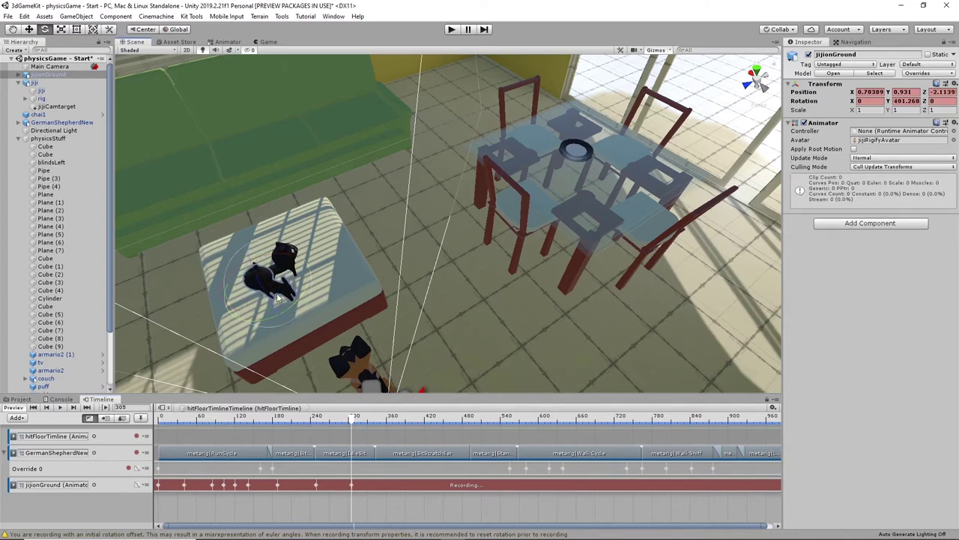
key("w")
left_click_drag(254, 260, 240, 227)
left_click_drag(232, 264, 206, 272)
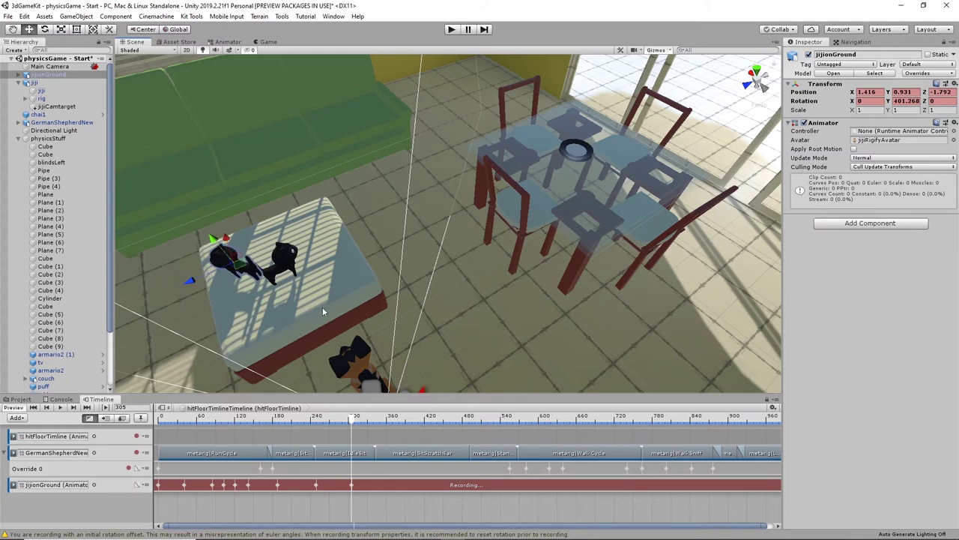
key("e")
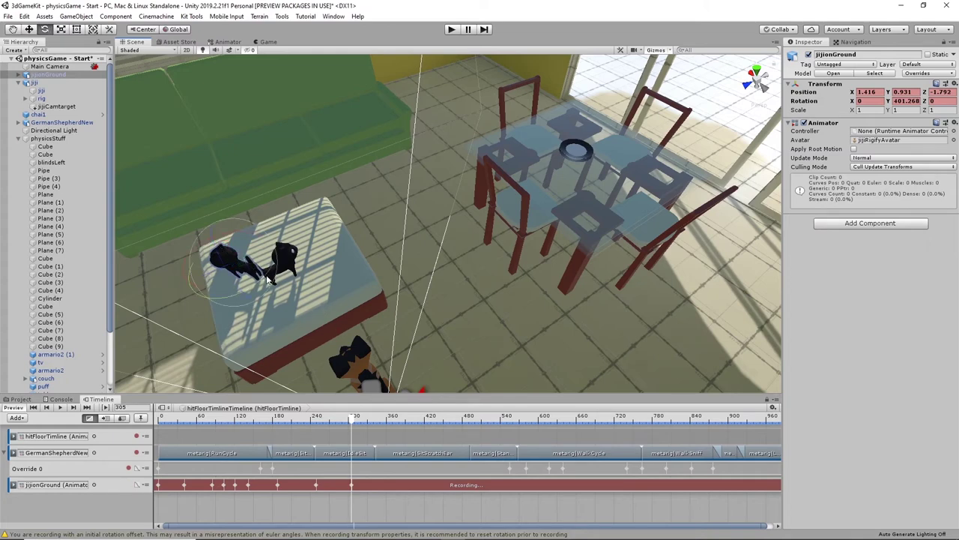
left_click_drag(268, 279, 214, 307)
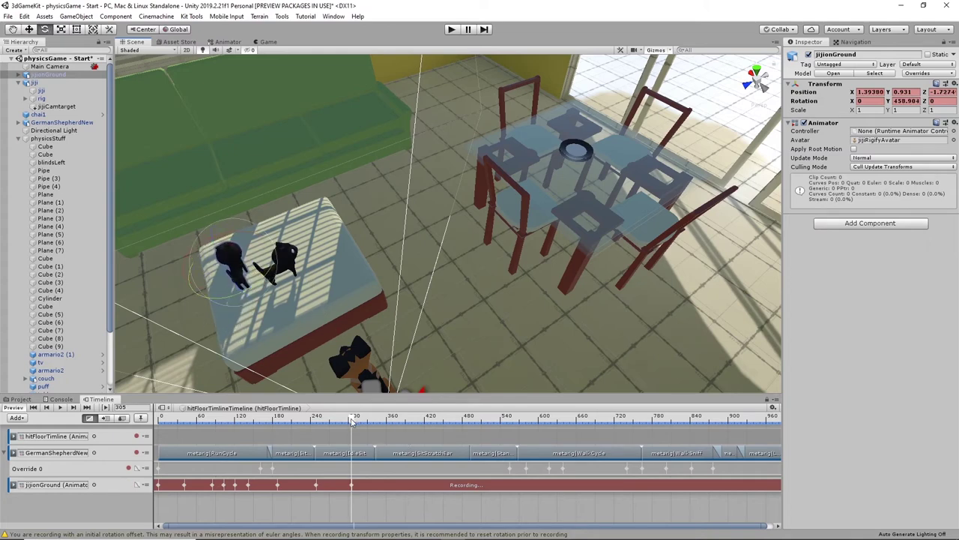
- At frame 364, key jijionGround turned to about 527.7 on Y and moved along the puff to X 1.864, Z -2.73
left_click_drag(353, 422, 390, 425)
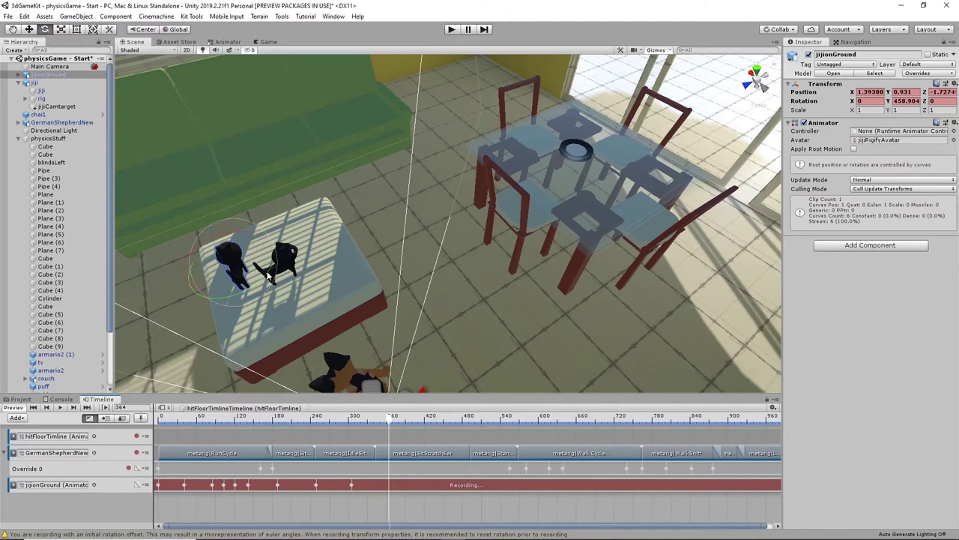
left_click_drag(268, 277, 201, 321)
key("w")
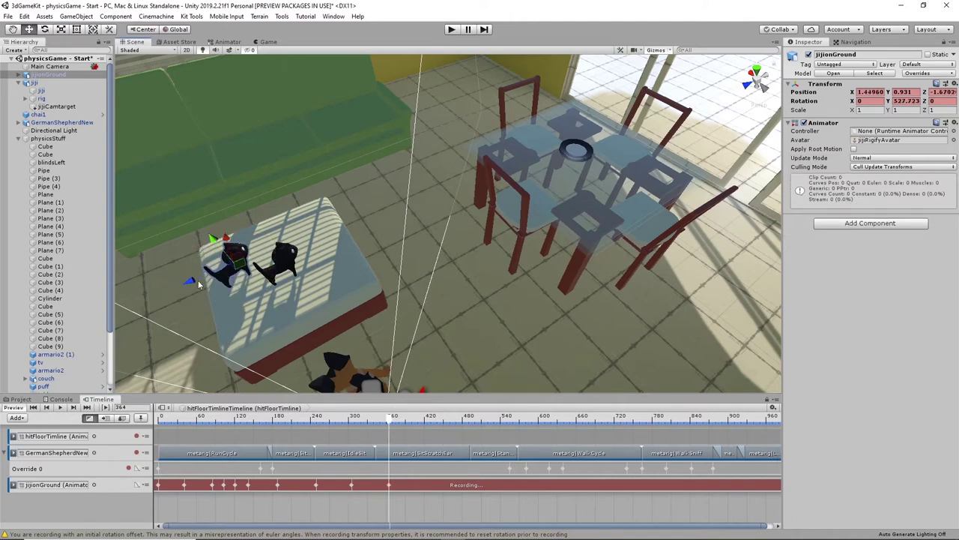
left_click_drag(199, 284, 321, 258)
left_click_drag(403, 318, 411, 371, "alt")
- At frame 437, key jijionGround turned to about 618.3 on Y and moved to X 1.247, Z -2.786 on the puff
left_click_drag(389, 428, 434, 425)
key("e")
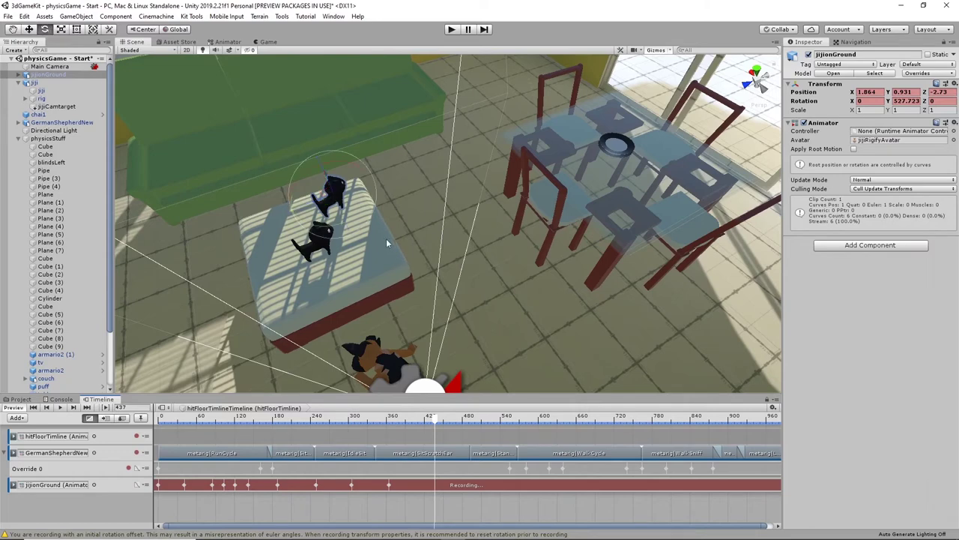
left_click_drag(362, 214, 372, 259)
key("w")
mouse_move(456, 287)
left_mouse_down("alt")
mouse_move(380, 302)
mouse_move(417, 263)
mouse_move(461, 288)
left_mouse_up("alt")
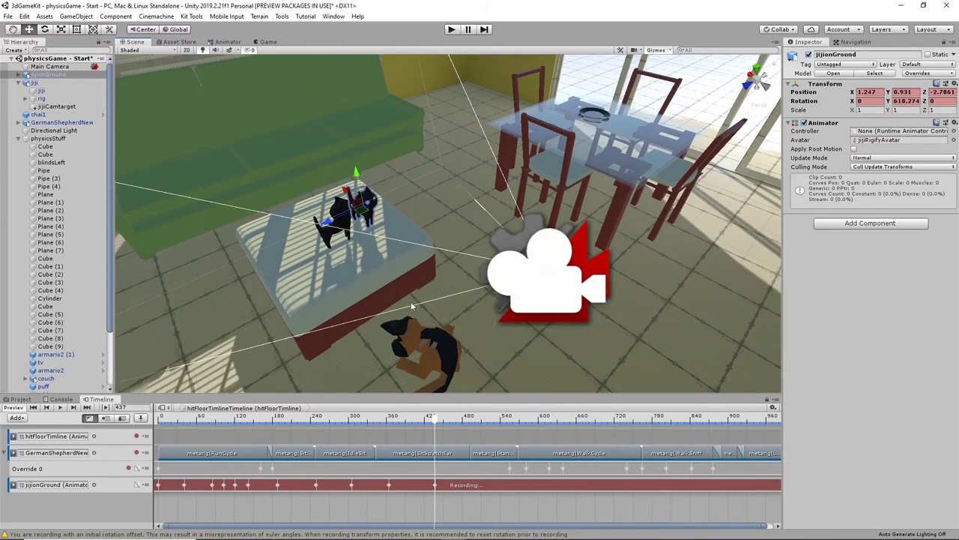
- At frame 502, key jijionGround moved to about X 0.752, Z -2.81 and turned to about 638.2 on Y
left_click_drag(433, 422, 476, 427)
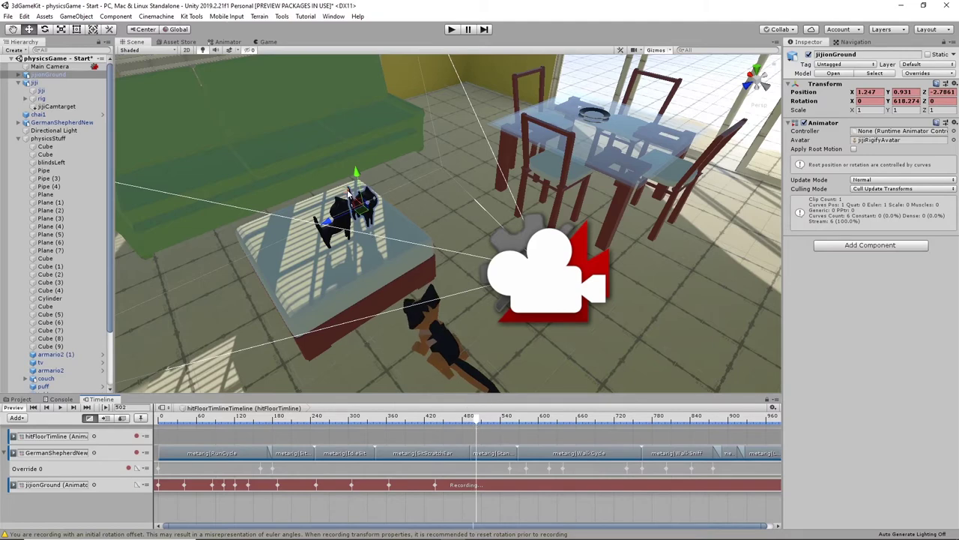
left_click_drag(347, 194, 368, 261)
key("e")
- Key jijionGround moved to X 1.072 at frame 566 and to about X 0.679 at frame 534
left_click_drag(480, 422, 538, 424)
left_click_drag(478, 282, 451, 330, "alt")
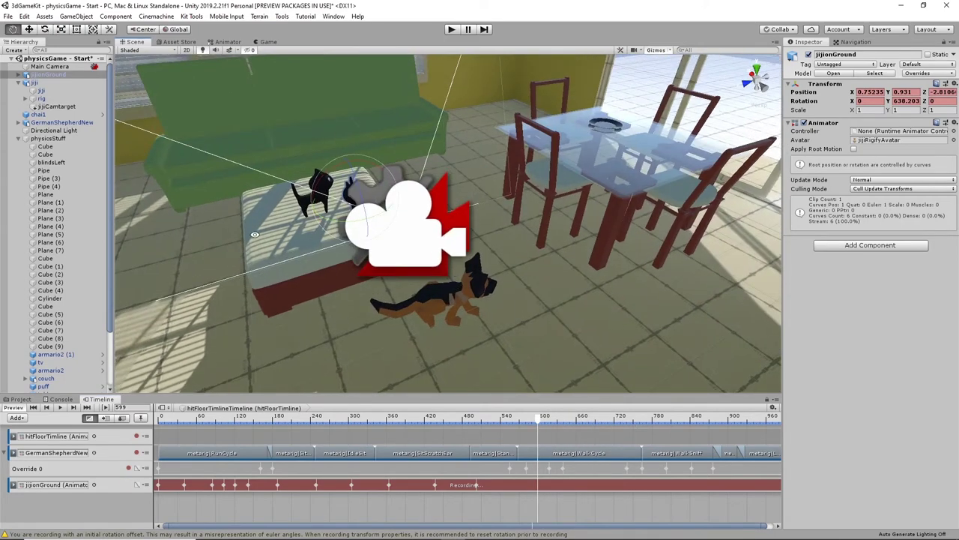
left_click_drag(365, 252, 391, 275, "alt")
left_click_drag(537, 422, 518, 427)
left_click_drag(345, 259, 413, 219, "alt")
key("w")
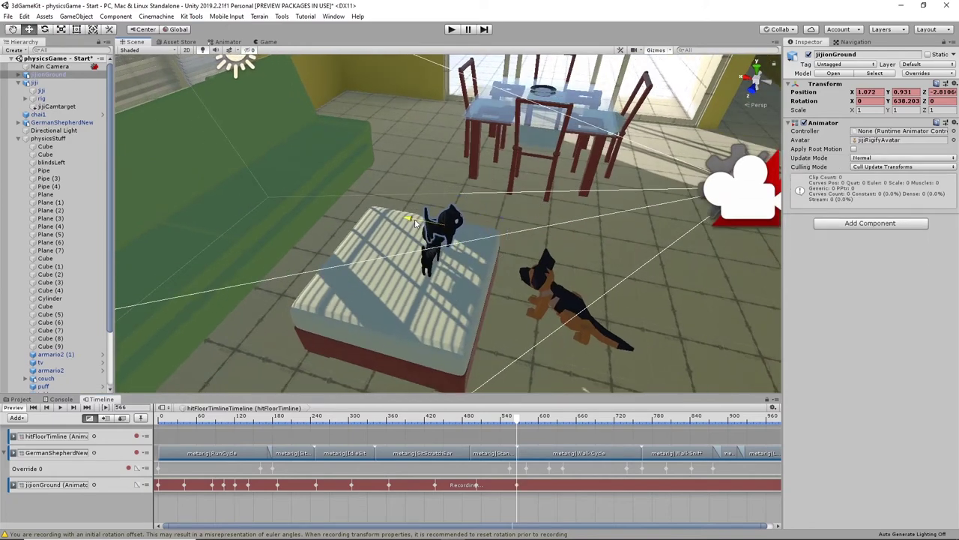
left_click_drag(515, 424, 496, 425)
left_click_drag(421, 222, 450, 249)
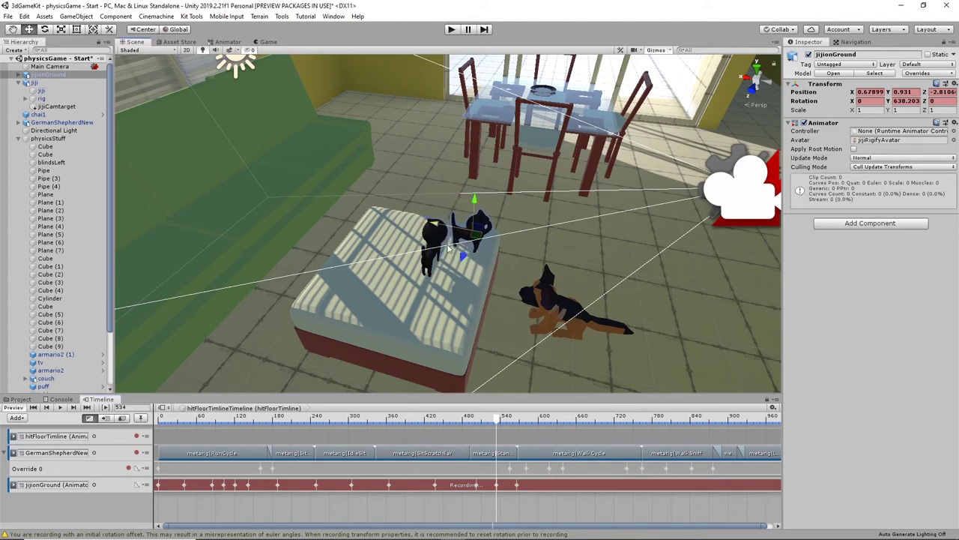
- At frame 603, key jijionGround turned to about 616.4 on Y
left_click(499, 417)
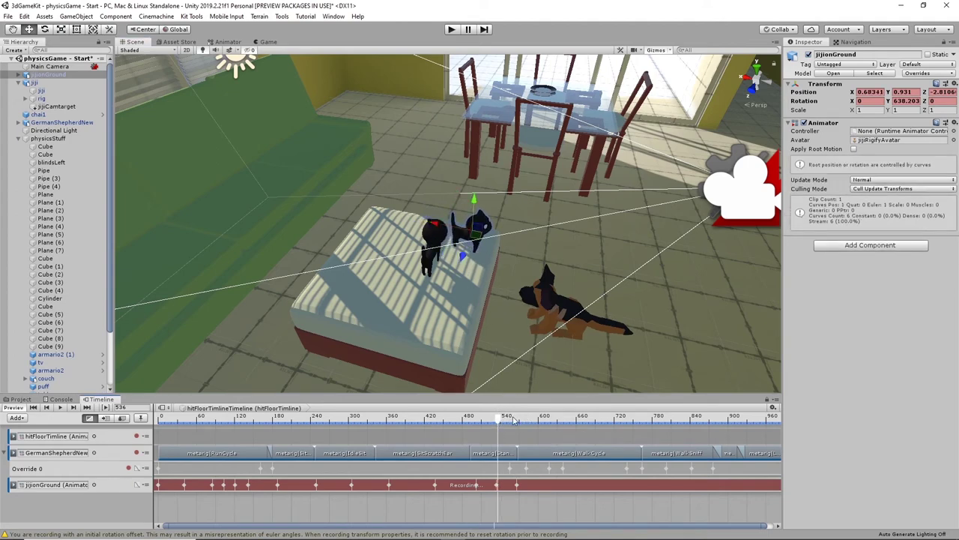
left_click_drag(504, 422, 540, 421)
left_click_drag(610, 293, 475, 302, "alt")
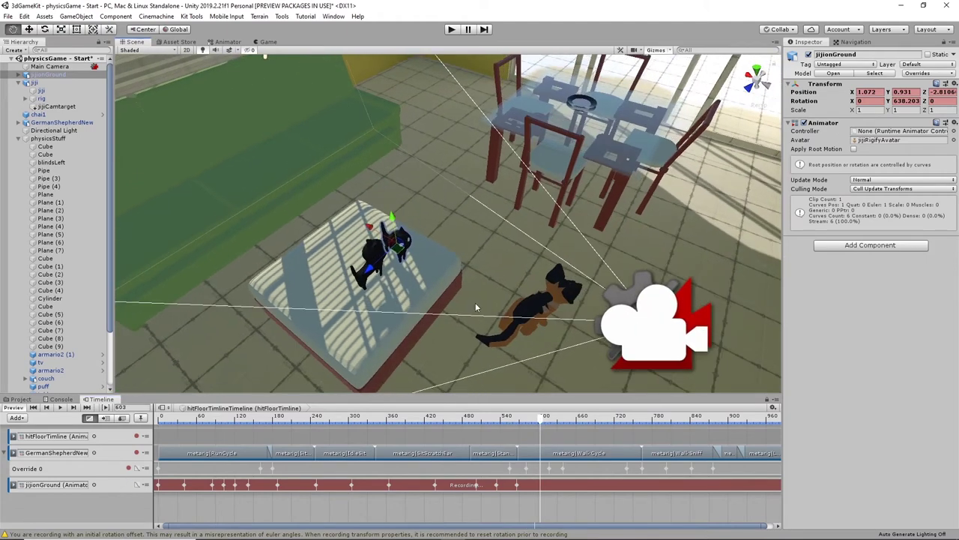
key("e")
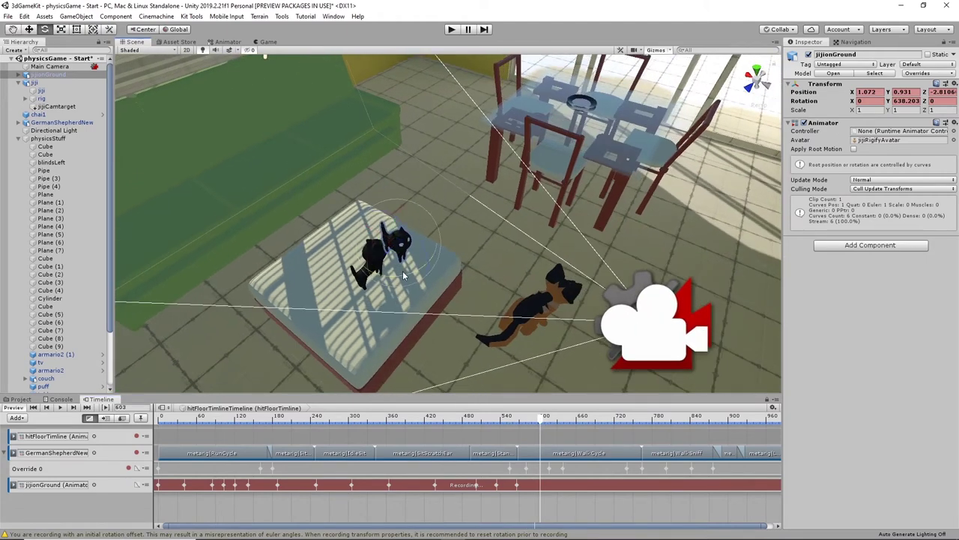
left_click_drag(402, 277, 416, 275)
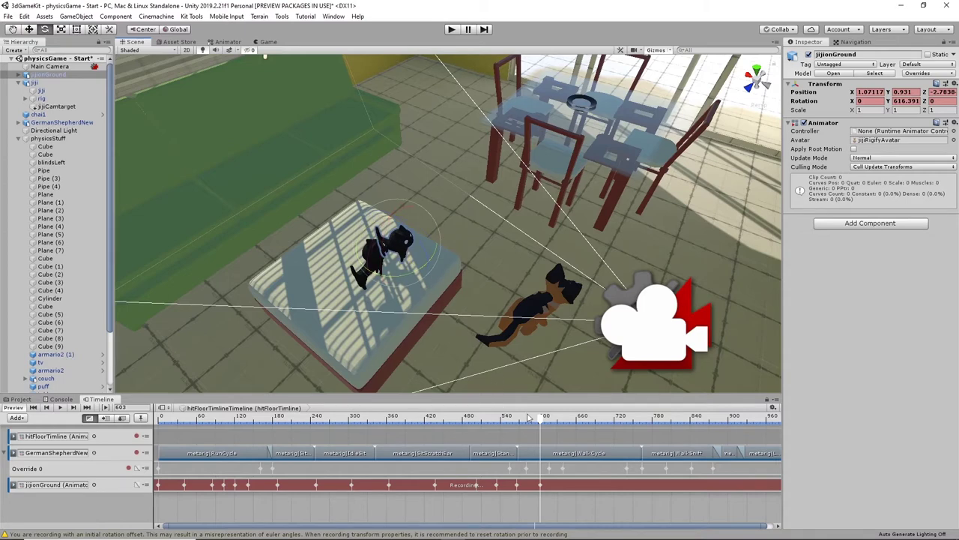
- At frame 675, key jijionGround turned to about 688.7 on Y and moved to about X 0.774, Z -2.567 on the puff
left_click_drag(541, 419, 586, 430)
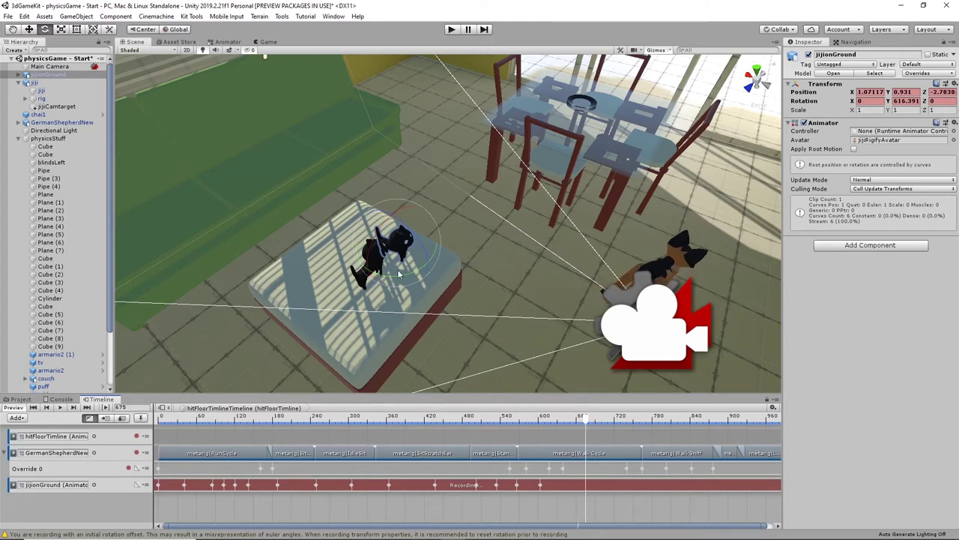
left_click_drag(410, 277, 372, 286)
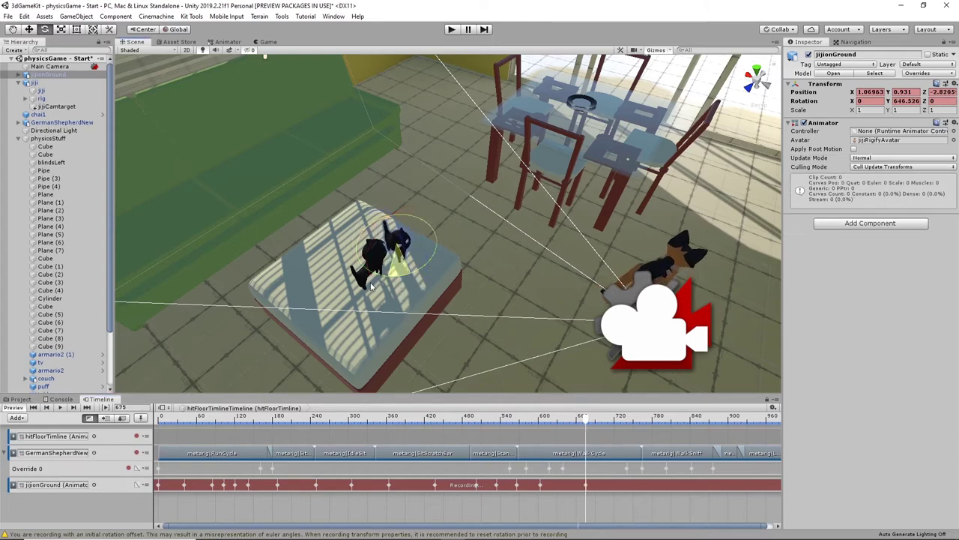
key("w")
left_click_drag(441, 273, 430, 295, "alt")
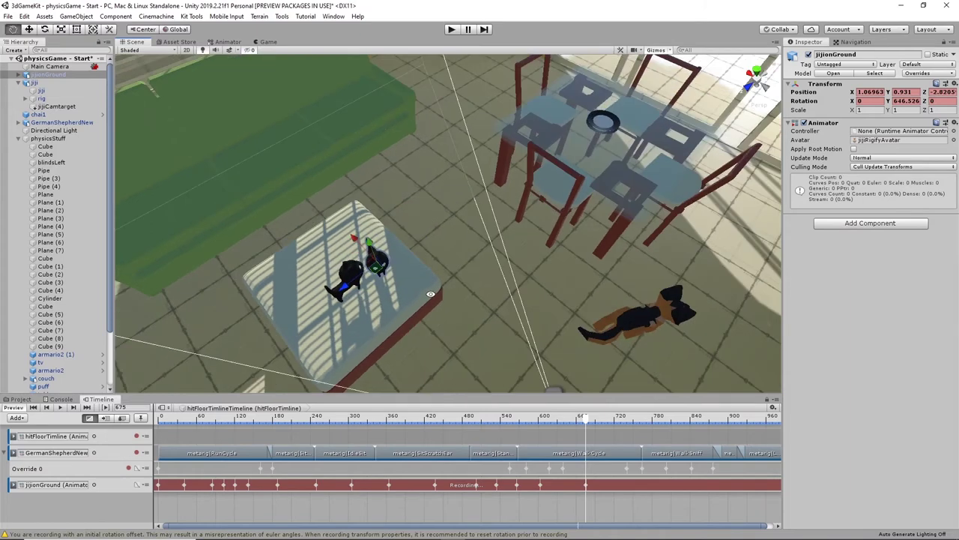
mouse_move(349, 287)
left_mouse_down()
mouse_move(336, 298)
mouse_move(342, 272)
left_mouse_up()
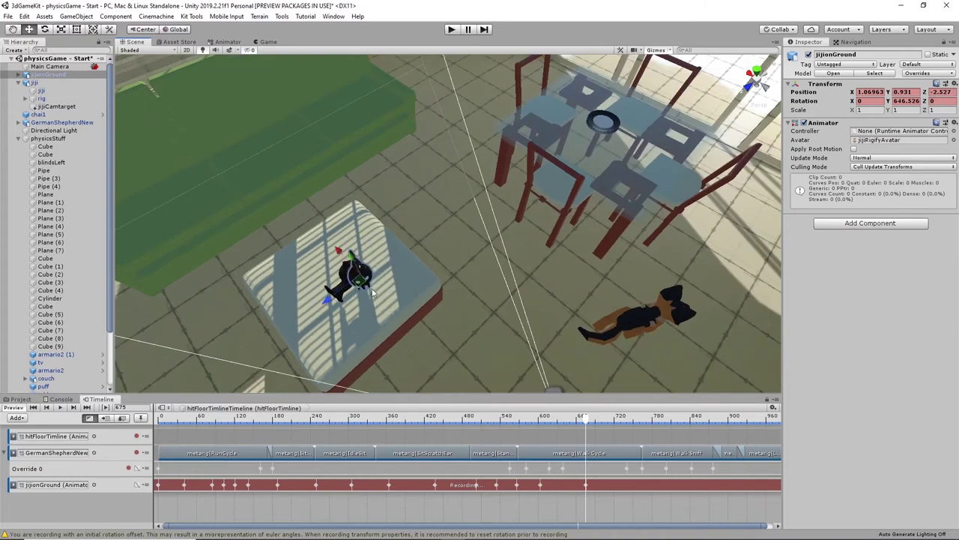
key("e")
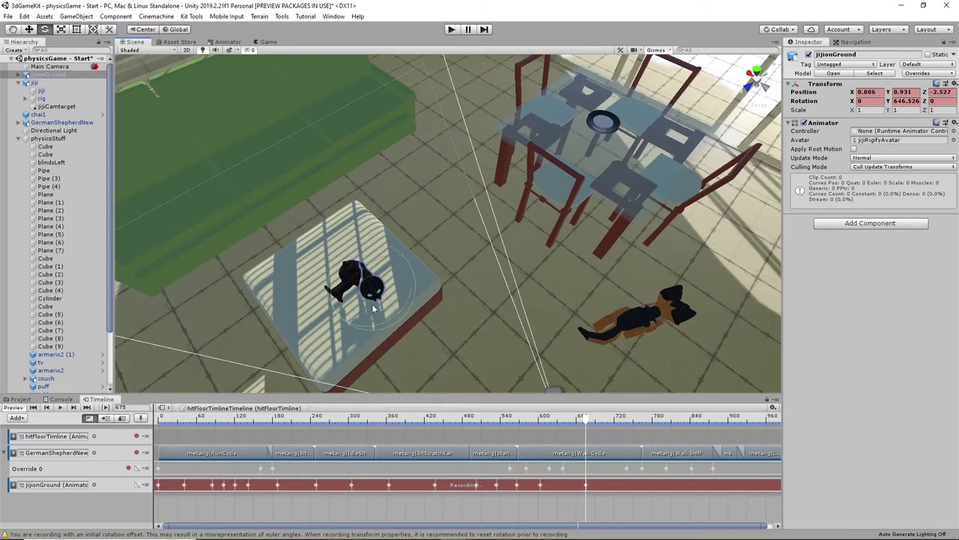
mouse_move(387, 318)
left_mouse_down()
mouse_move(373, 318)
mouse_move(397, 323)
left_mouse_up()
- At frame 763, key jijionGround turned to about 774.4 on Y and moved to X 0.95, Z -2.023
left_click_drag(587, 422, 642, 422)
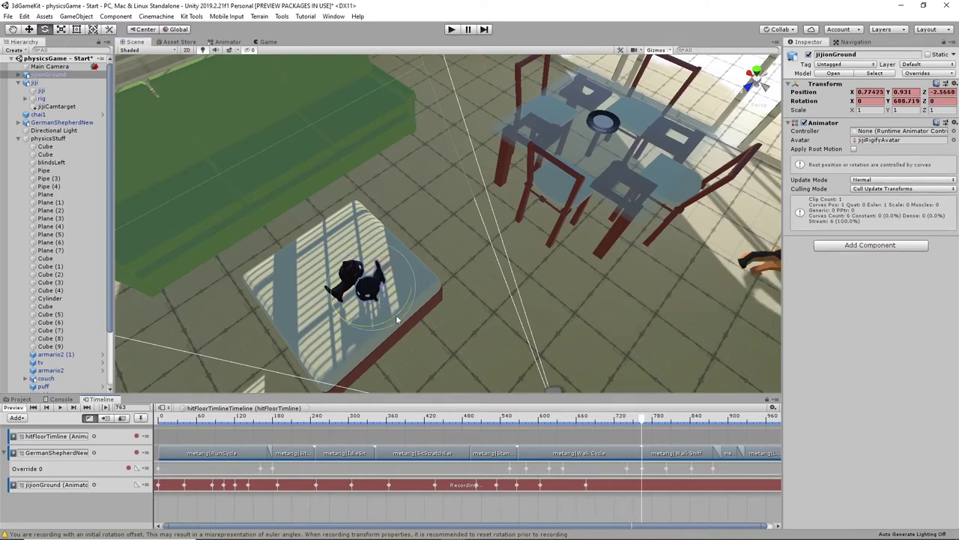
left_click_drag(391, 321, 282, 352)
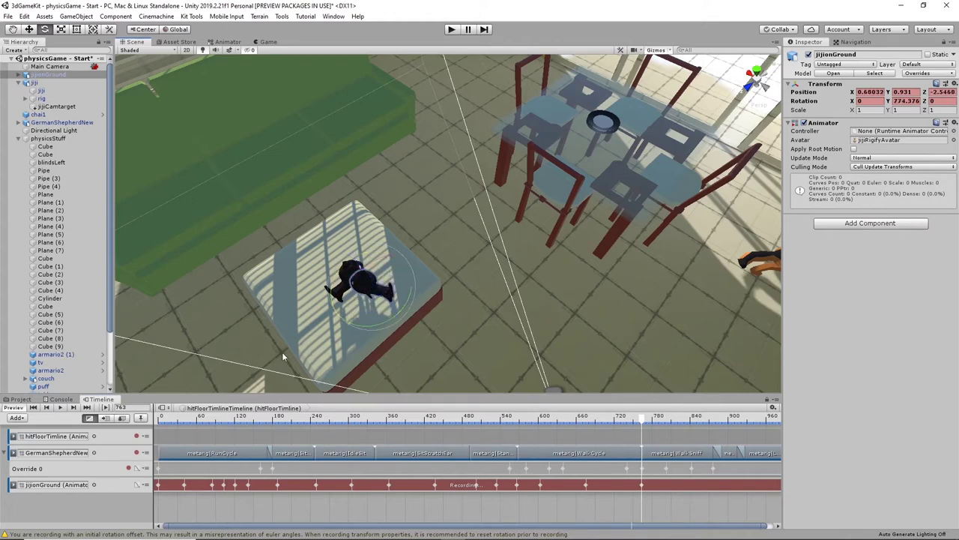
key("w")
left_click_drag(336, 307, 294, 264)
- At frame 874, key jijionGround turned to about 885.1 on Y and moved to X 1.204, Z -2.235 on the puff
left_click_drag(642, 420, 706, 420)
key("e")
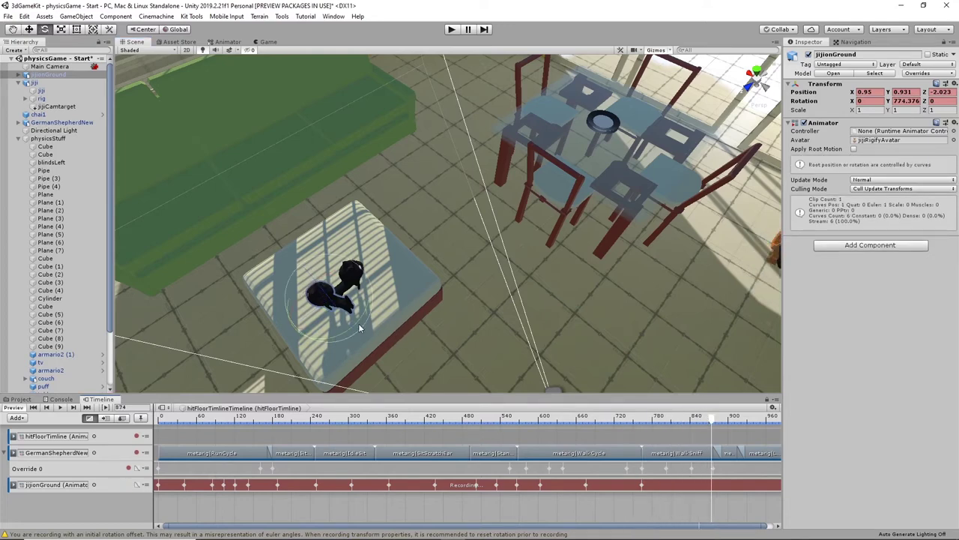
left_click_drag(363, 330, 217, 366)
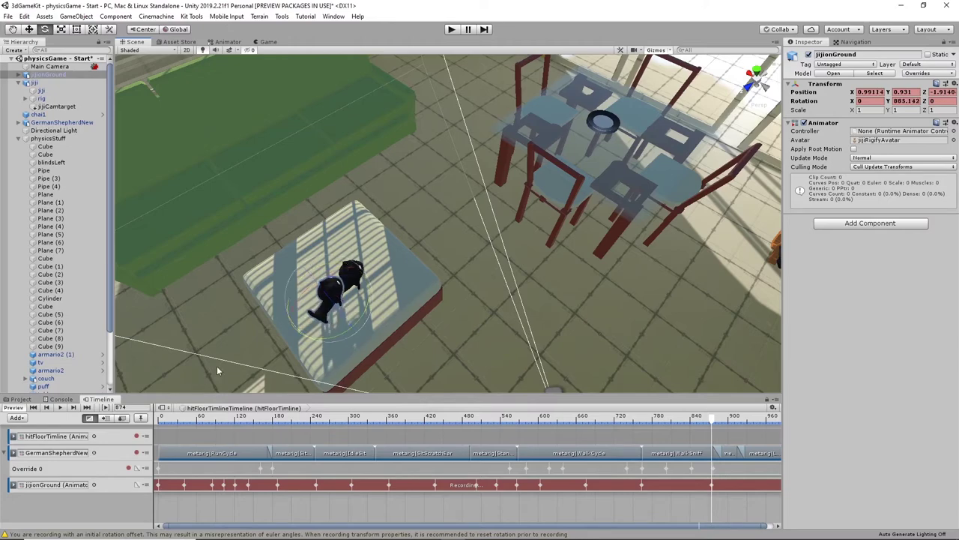
key("w")
left_click_drag(381, 340, 497, 269, "alt")
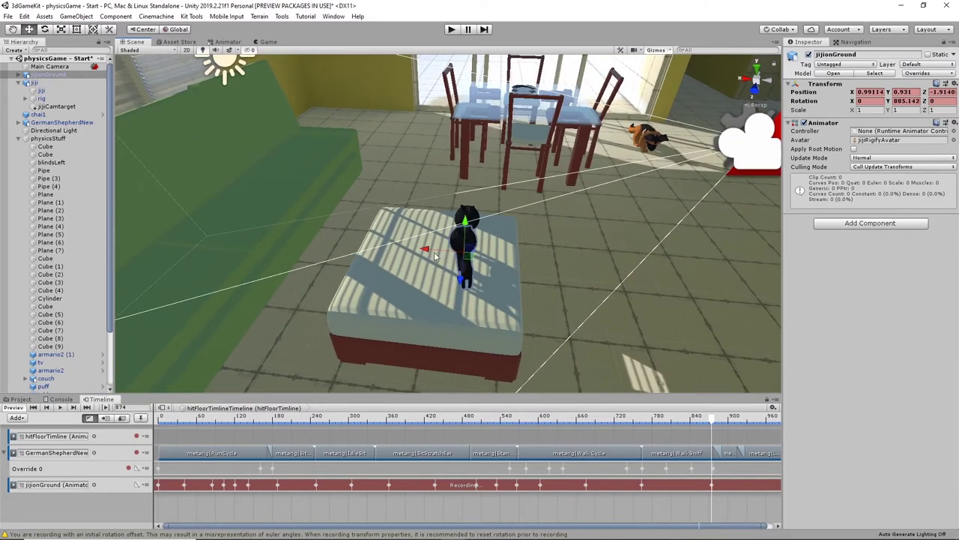
left_click_drag(434, 254, 364, 283)
- Scrub through the cutscene to review the cat and dog motion, return to frame 0 and save the scene
scroll(727, 464, "down", 2)
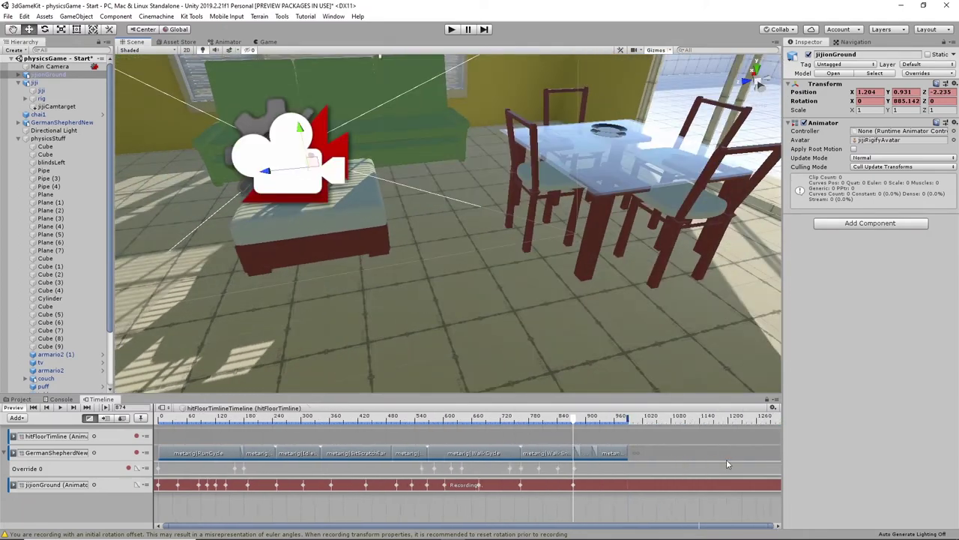
left_click_drag(576, 422, 120, 441)
scroll(403, 316, "down", 3)
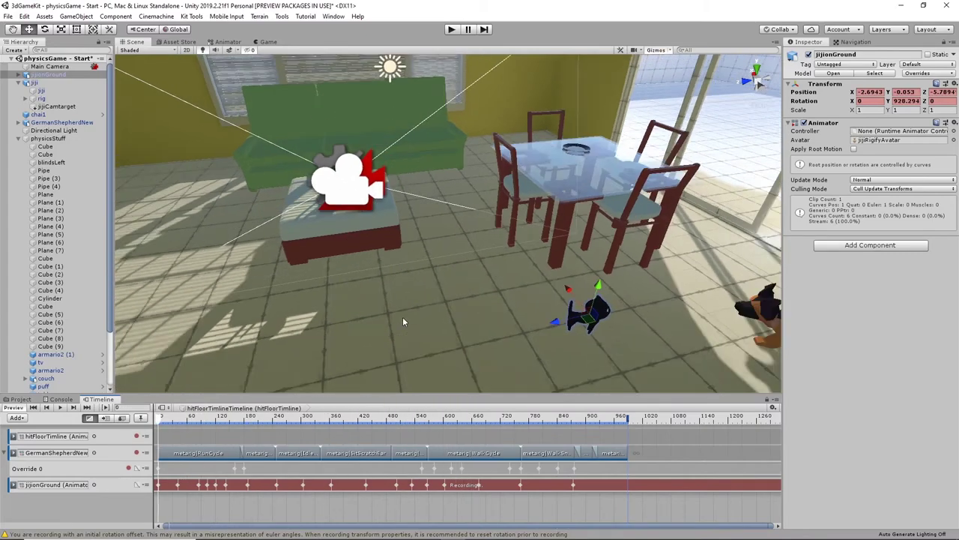
left_click_drag(407, 310, 531, 351, "alt")
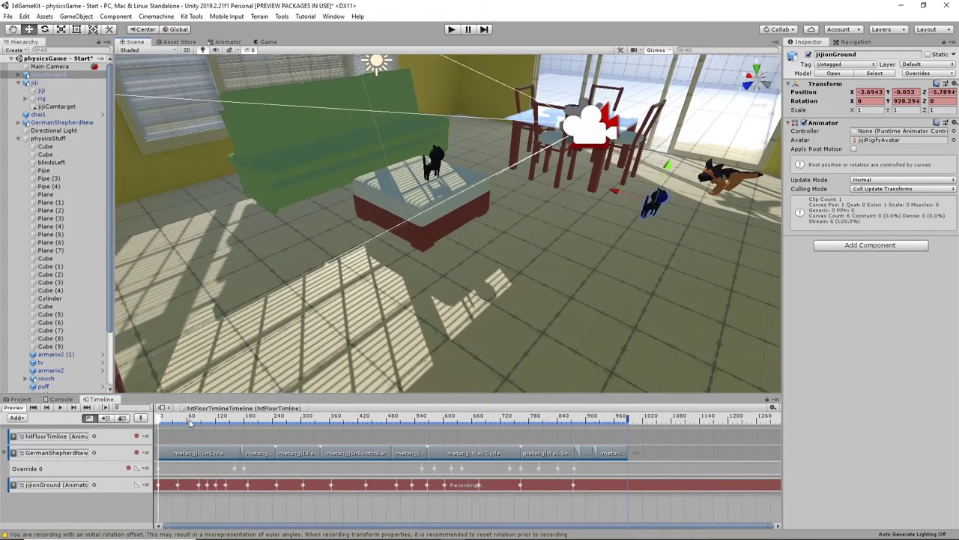
left_click_drag(161, 419, 129, 485)
left_click(8, 16)
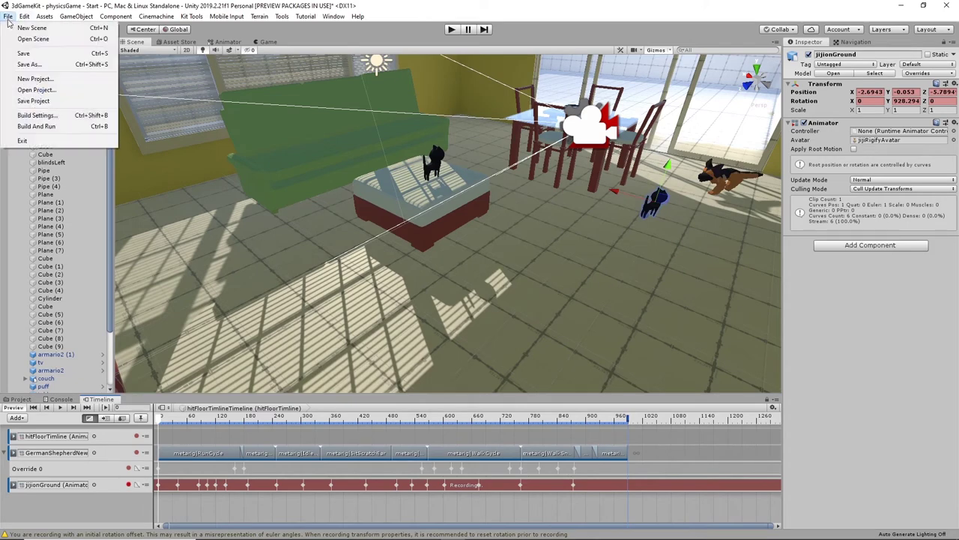
left_click(23, 54)
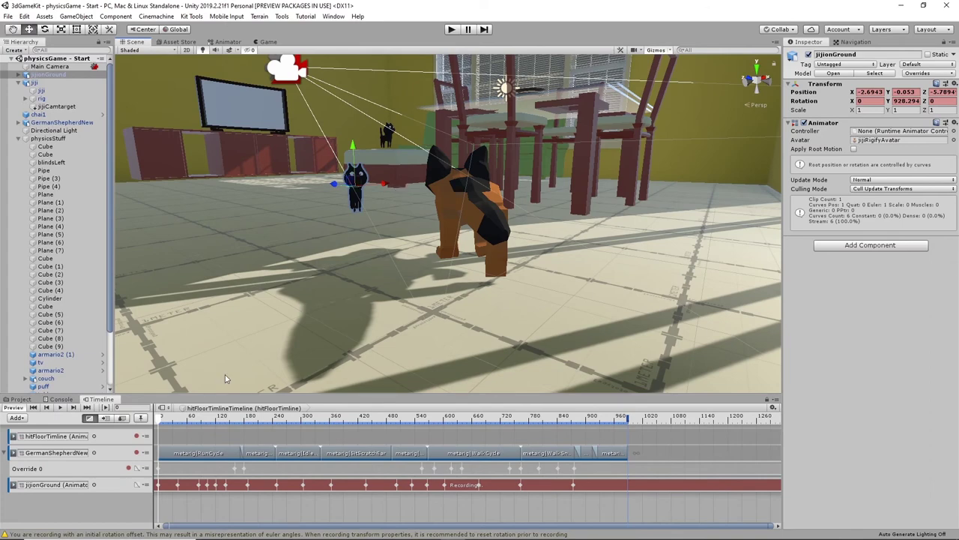
- Create a Cinemachine virtual camera and rename it CM groundChaseCam
left_click(157, 16)
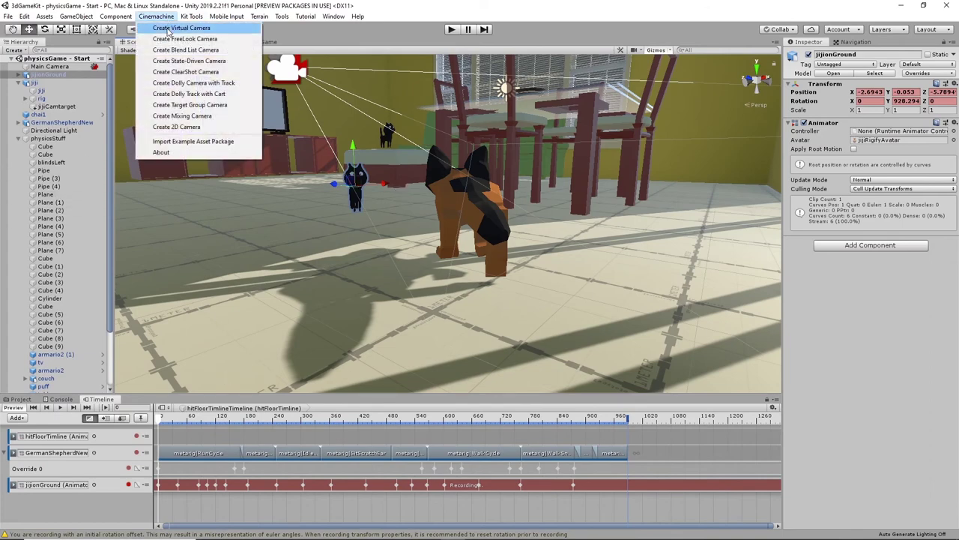
left_click(181, 28)
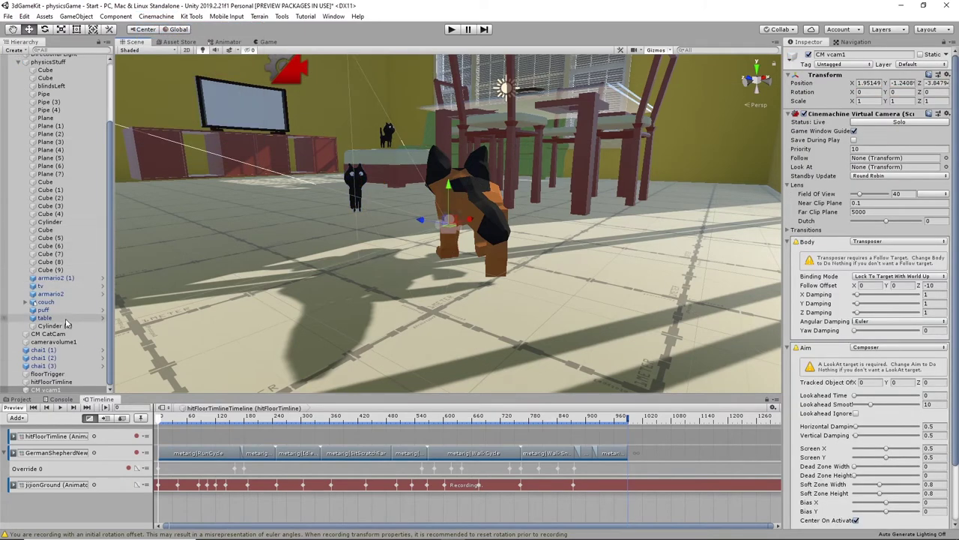
left_click(45, 391)
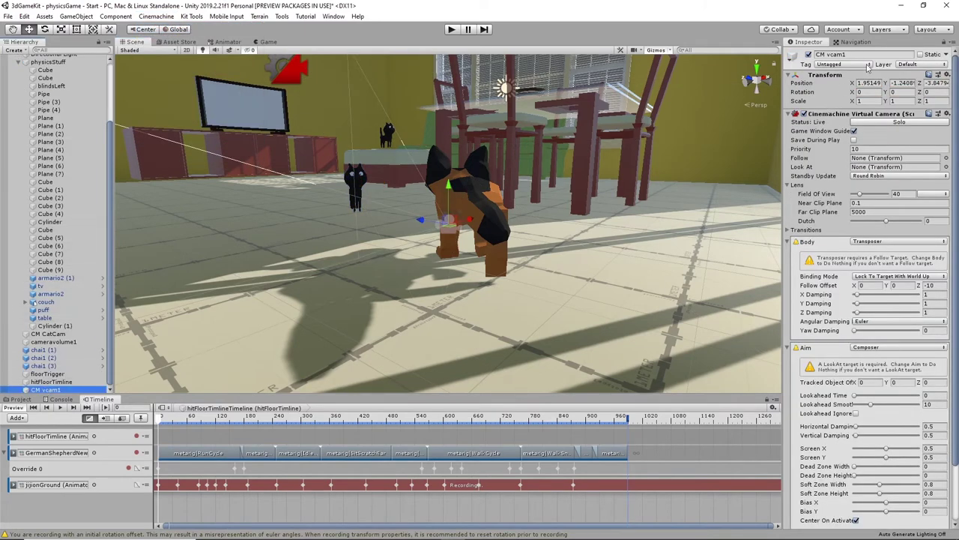
left_click(851, 54)
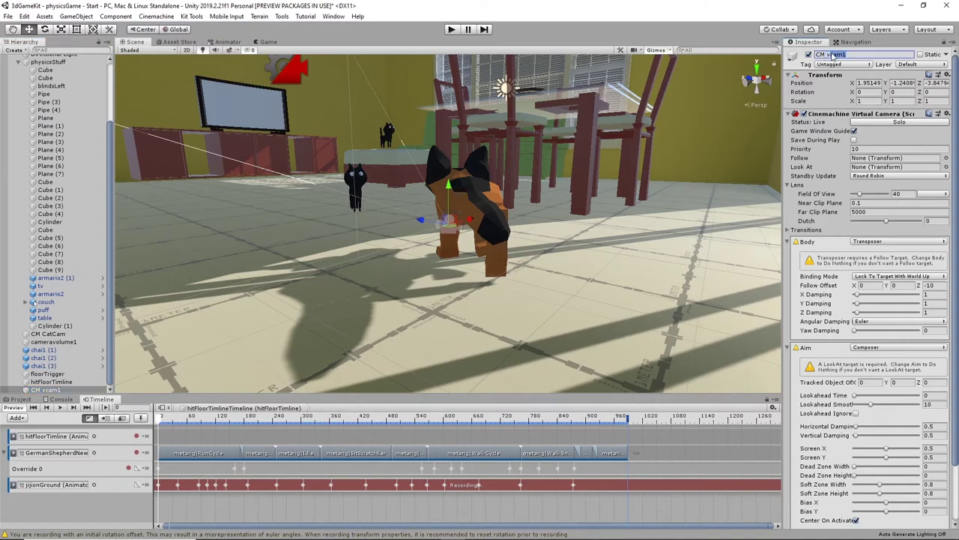
type("g")
type("roundChad")
type("eCam")
key("Return")
- Move CM groundChaseCam behind the German shepherd to X -3.92, Y 0.95, Z -9.976
right_click_drag(540, 158, 333, 255)
left_click_drag(333, 255, 697, 160)
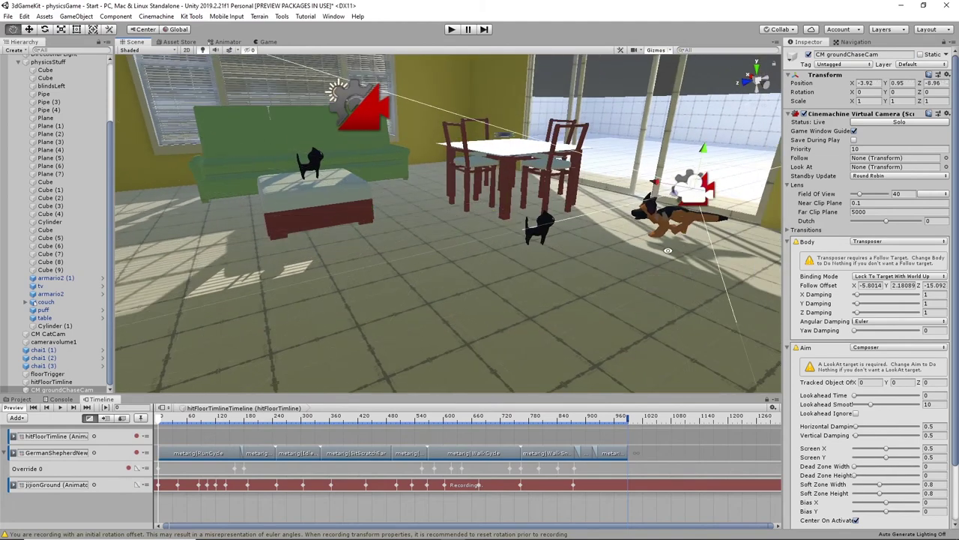
left_click_drag(669, 251, 529, 191, "alt")
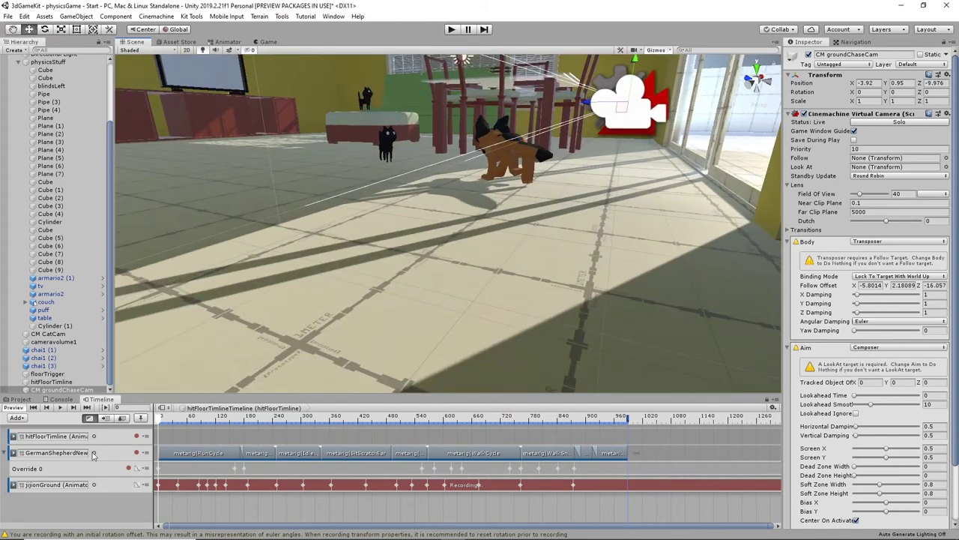
- Add a Cinemachine track to the hitFloorTimline timeline and bind it to Main Camera
right_click(57, 509)
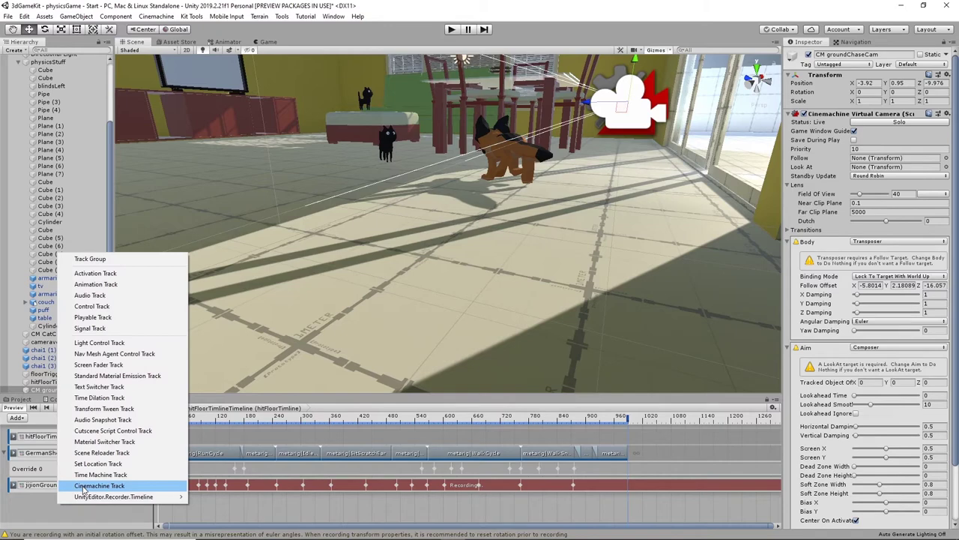
left_click(84, 486)
left_click(94, 501)
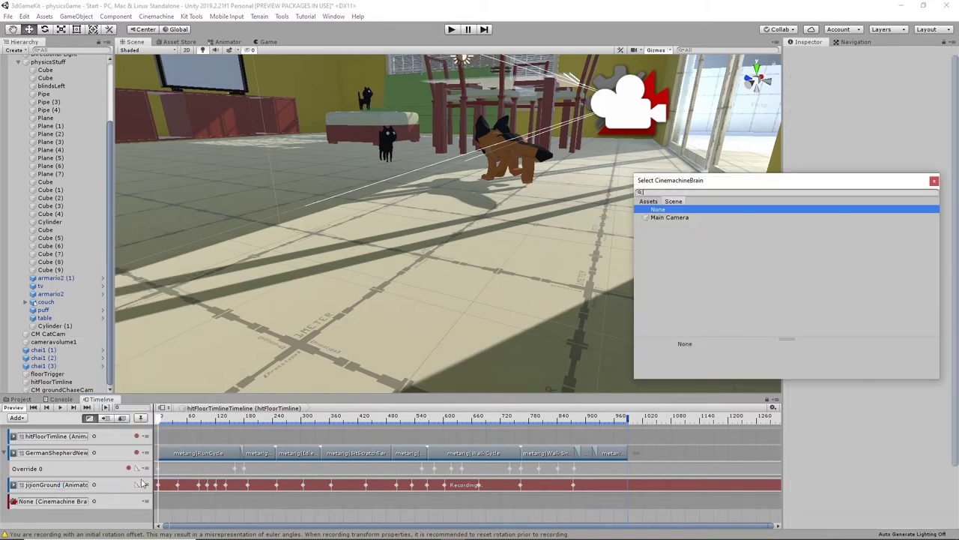
left_click(672, 218)
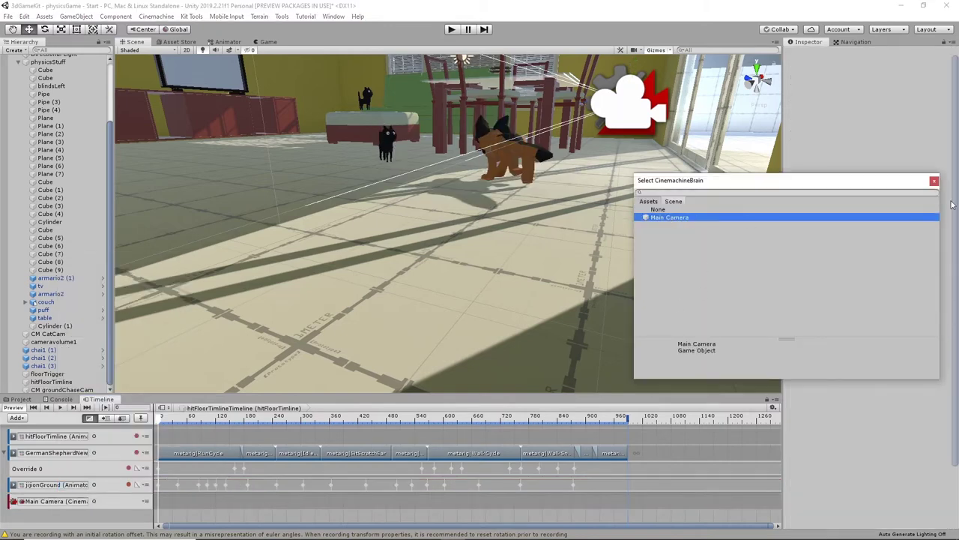
left_click(935, 181)
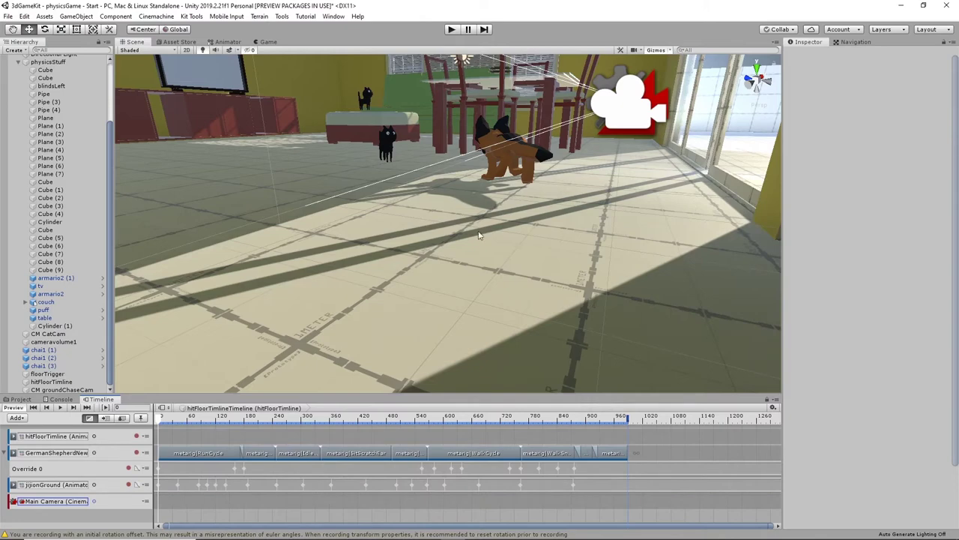
- Add a Cinemachine shot starting at frame 40 on the Main Camera track and assign CM groundChaseCam as its virtual camera
right_click(201, 504)
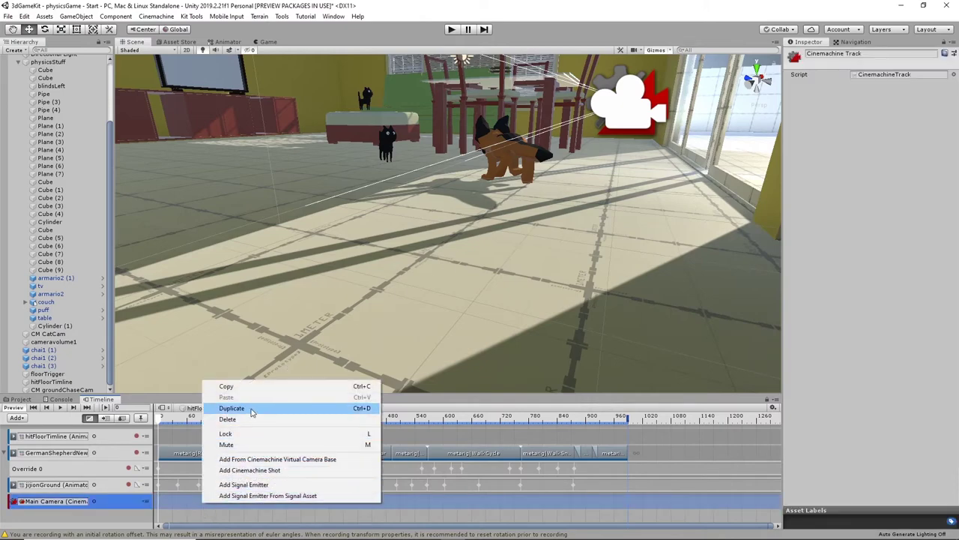
right_click(179, 501)
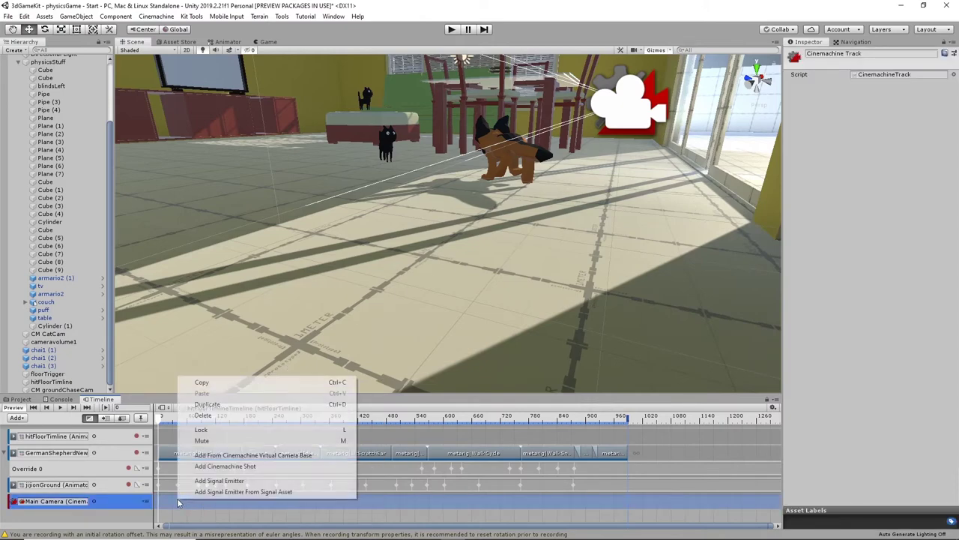
left_click(218, 466)
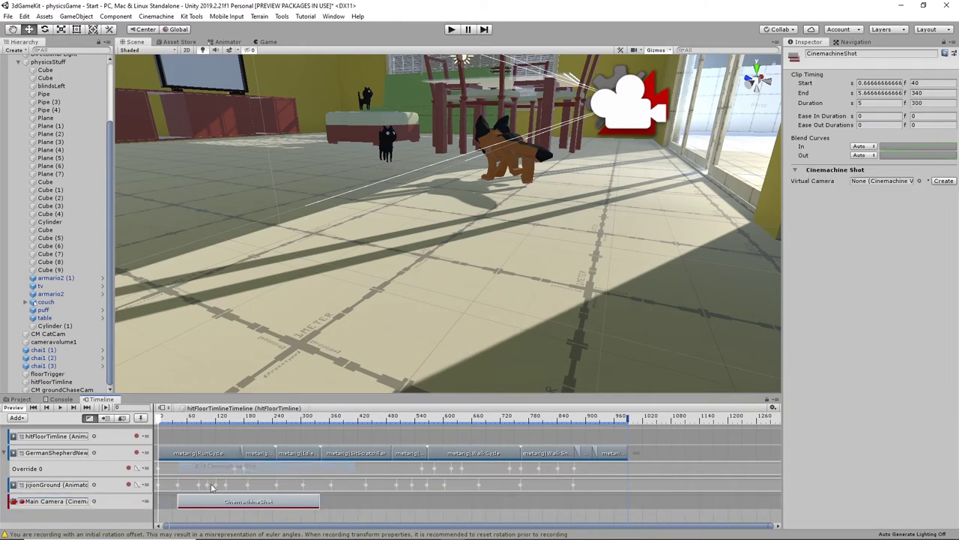
left_click(921, 181)
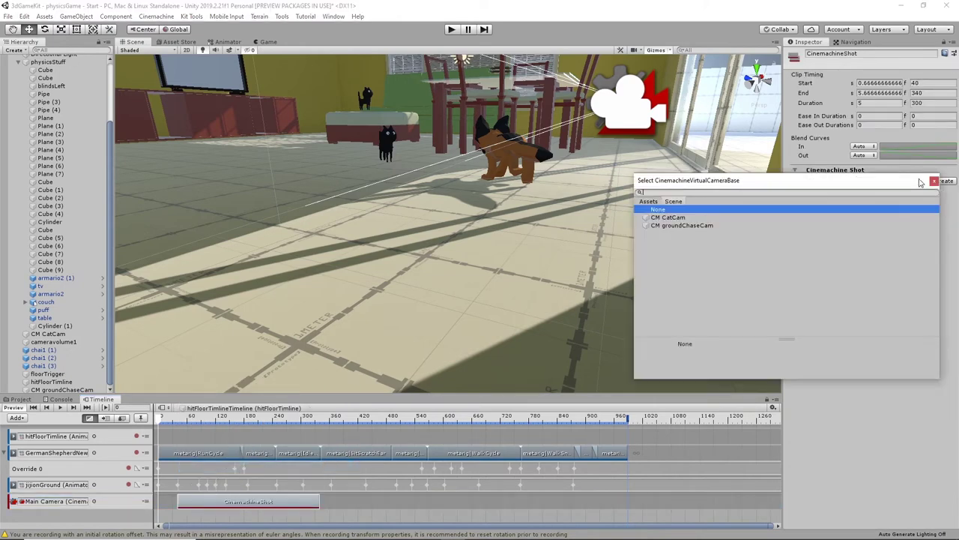
left_click(691, 225)
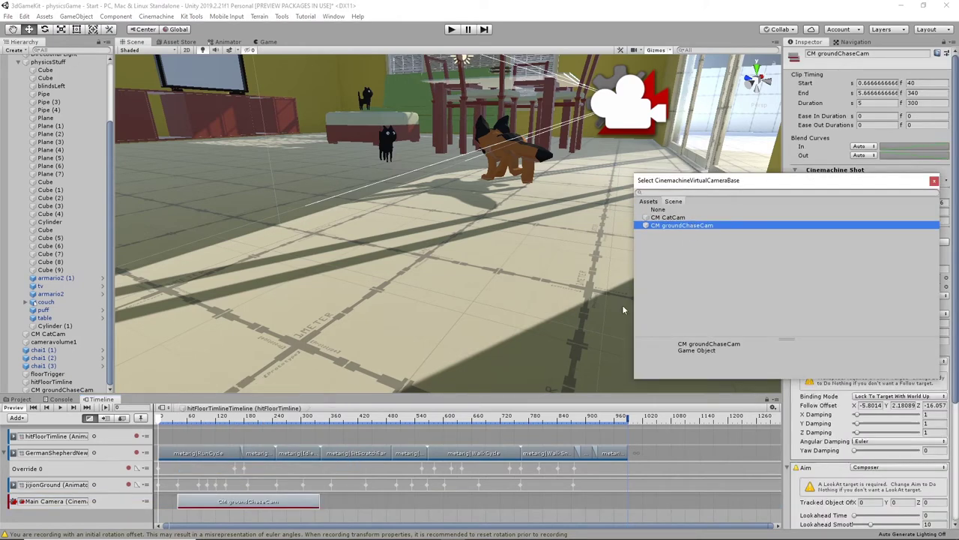
left_click(934, 182)
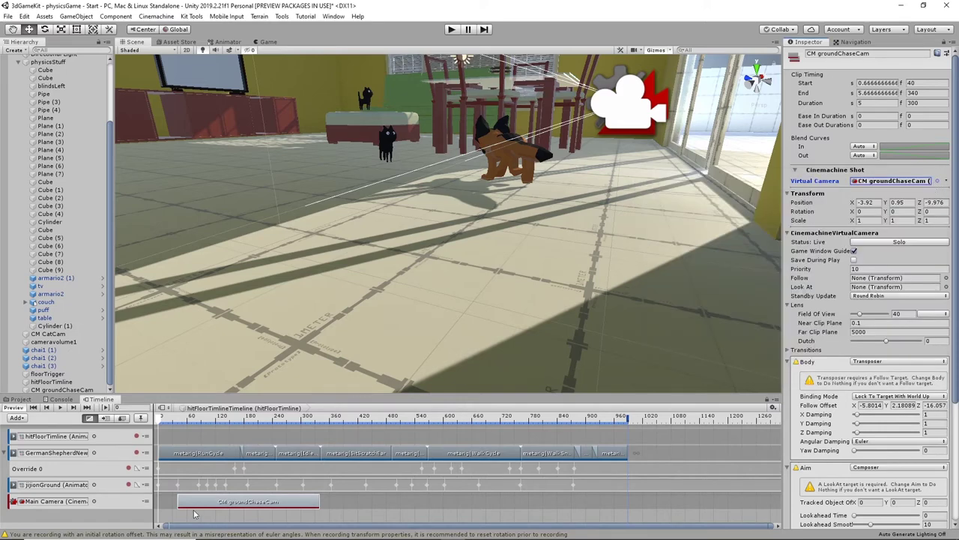
- Move the CM groundChaseCam shot to start at frame 0 and dock the Game view beside the Scene view
left_click_drag(201, 507, 182, 508)
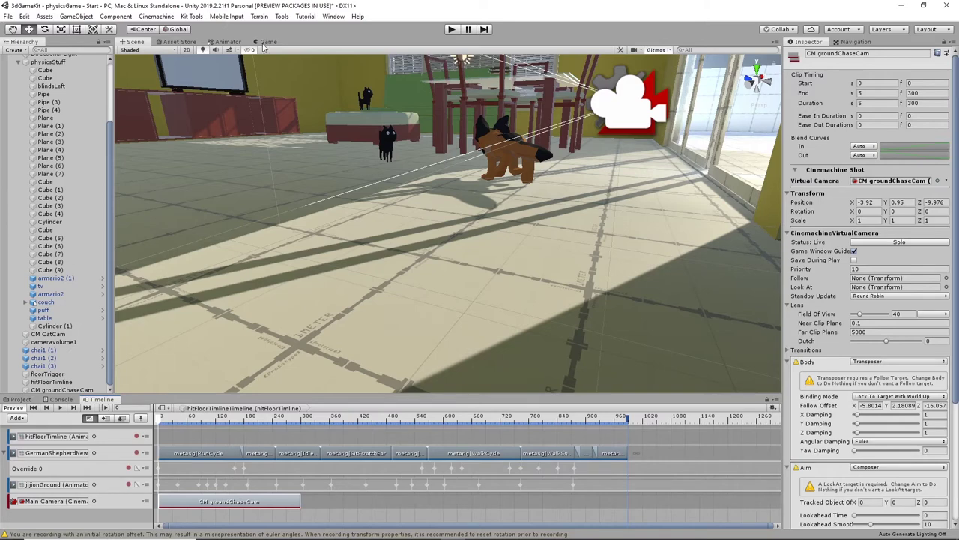
left_click_drag(269, 42, 702, 184)
left_click_drag(557, 251, 292, 285)
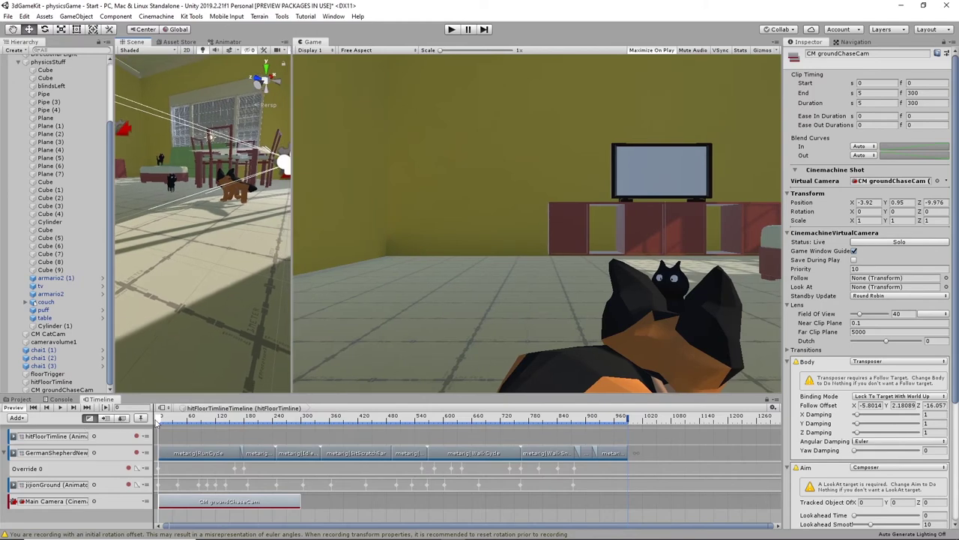
- Preview the chase through CM groundChaseCam between frames 0 and 87, comparing the Game view with a wider Scene view
left_click_drag(158, 422, 198, 419)
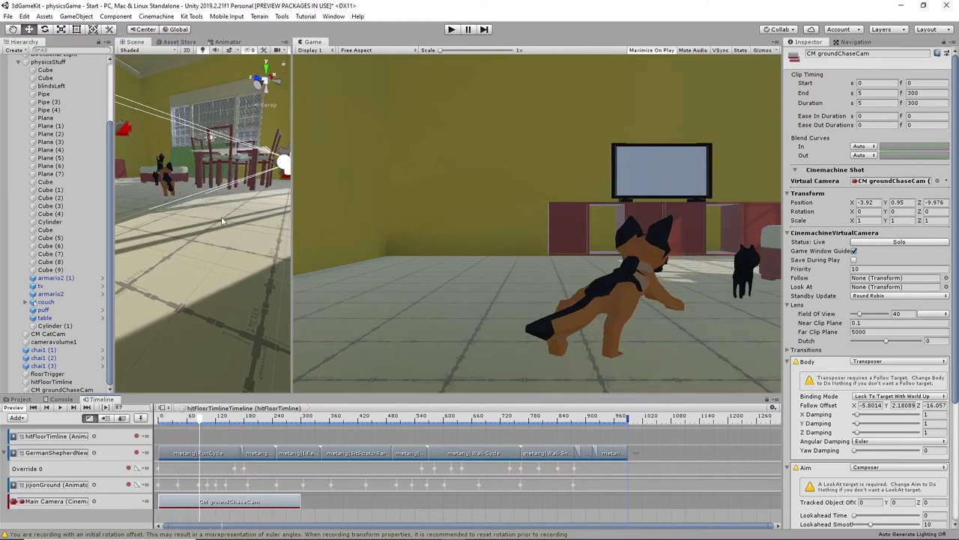
left_click_drag(291, 263, 393, 258)
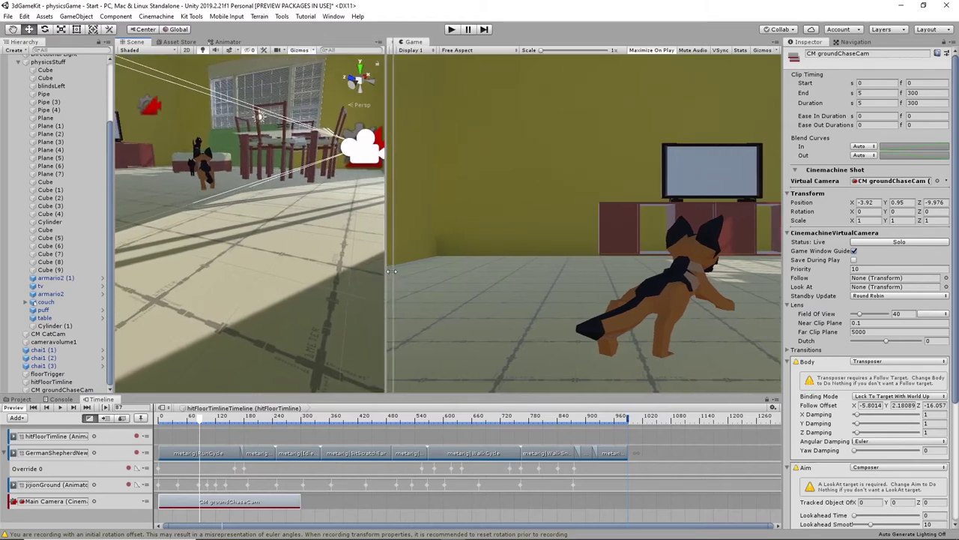
scroll(286, 246, "up", 5)
middle_click_drag(286, 246, 201, 218)
left_click_drag(201, 219, 319, 171, "alt")
left_click(282, 177)
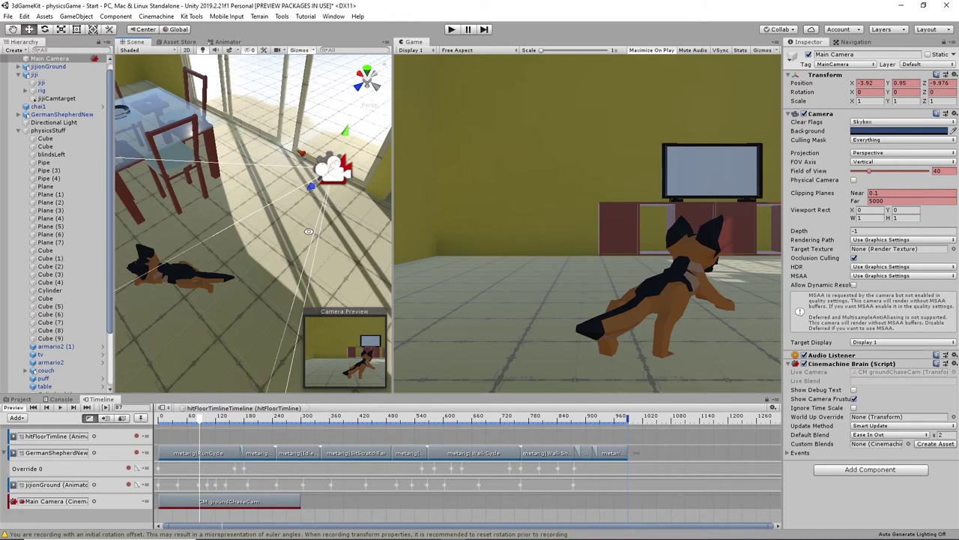
left_click_drag(308, 231, 247, 315, "alt")
left_click_drag(202, 419, 143, 422)
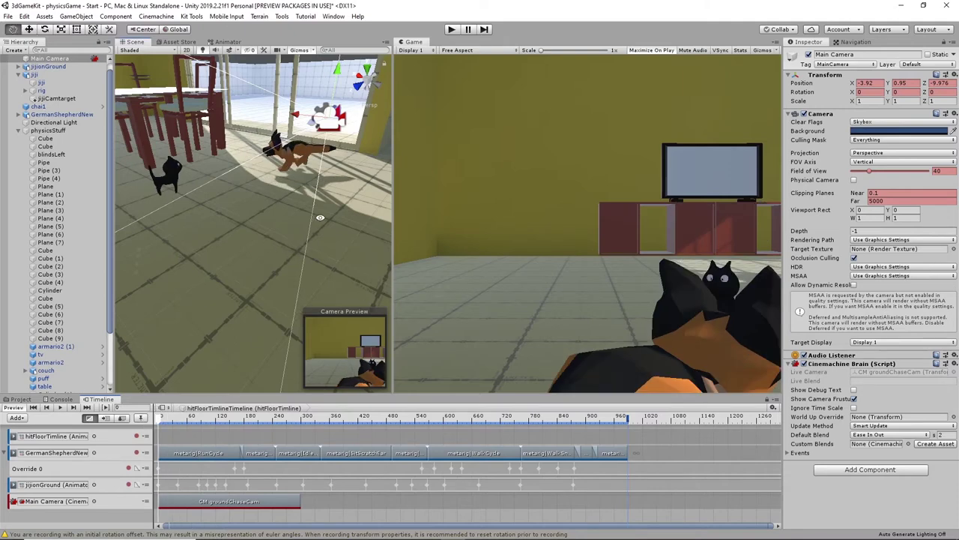
left_click_drag(296, 261, 297, 219, "alt")
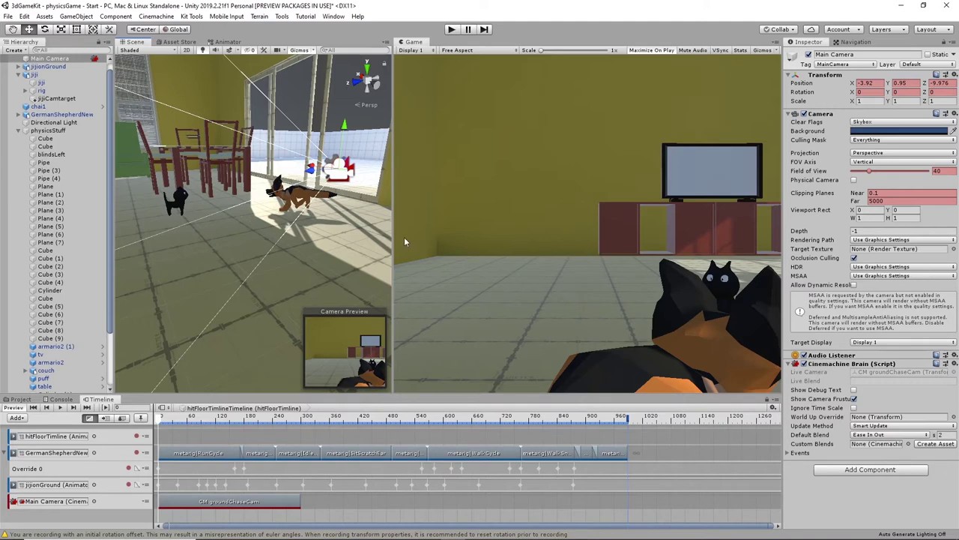
left_click_drag(393, 260, 461, 263)
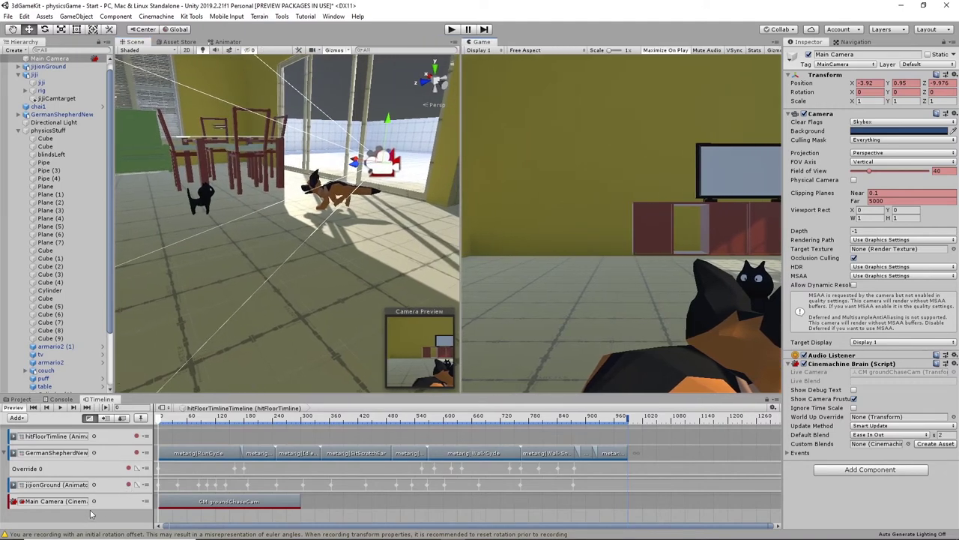
- Try to raise Main Camera in the scene, and check the groundChaseCam shot and its timeline track
left_click(186, 503)
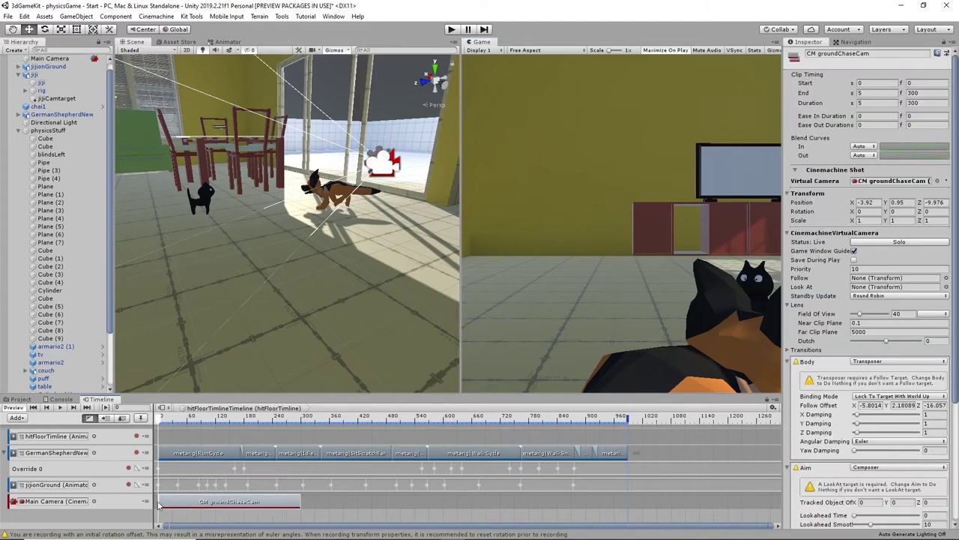
left_click(132, 504)
left_click_drag(172, 501, 174, 500)
left_click(386, 162)
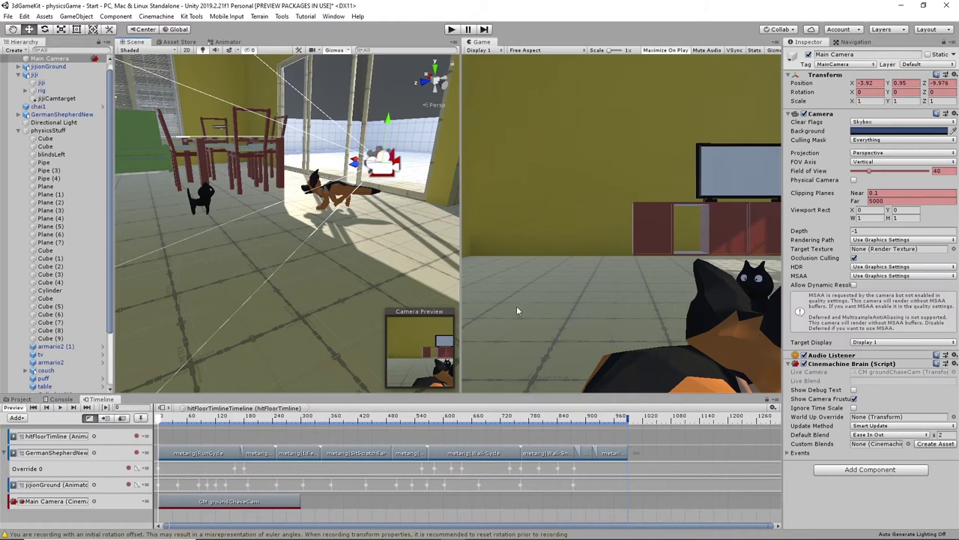
left_click_drag(388, 124, 388, 120)
left_click(112, 504)
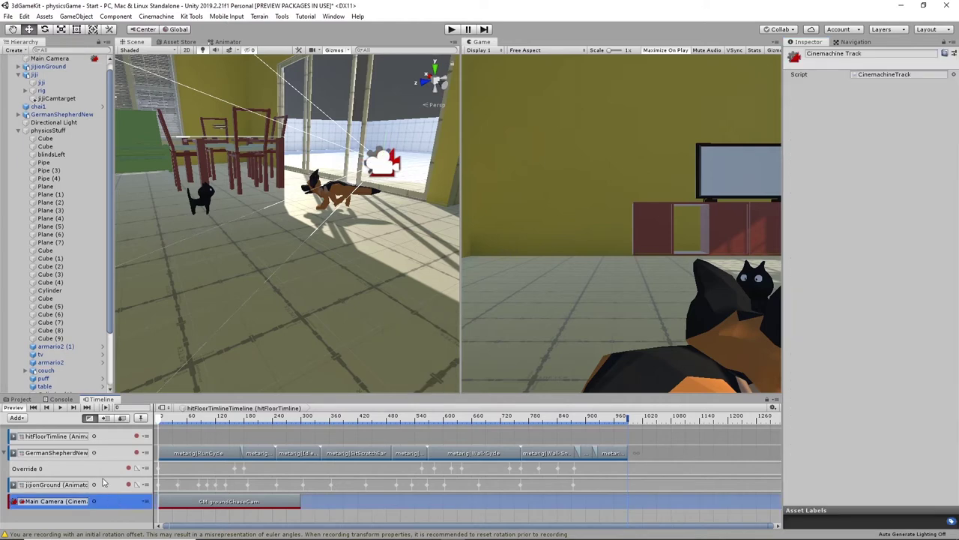
left_click(102, 437)
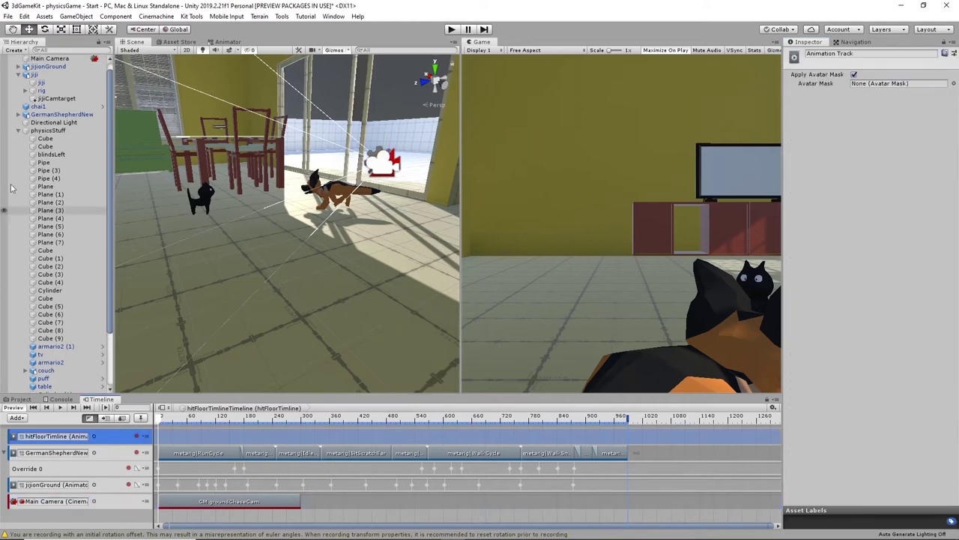
- Lower the CM groundChaseCam virtual camera to Y 0.58 and shift it behind the dog to X -5.12
scroll(71, 356, "down", 3)
left_click(54, 390)
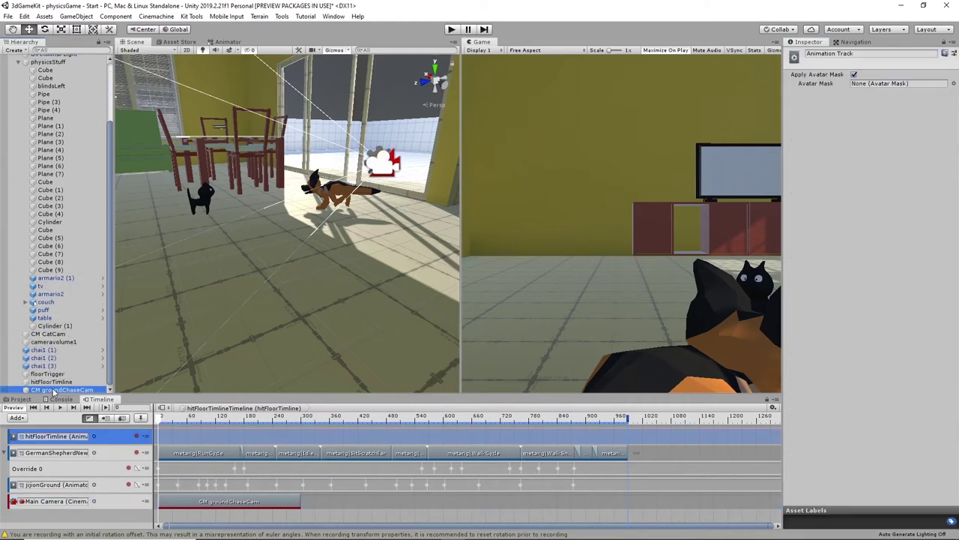
left_click(171, 500)
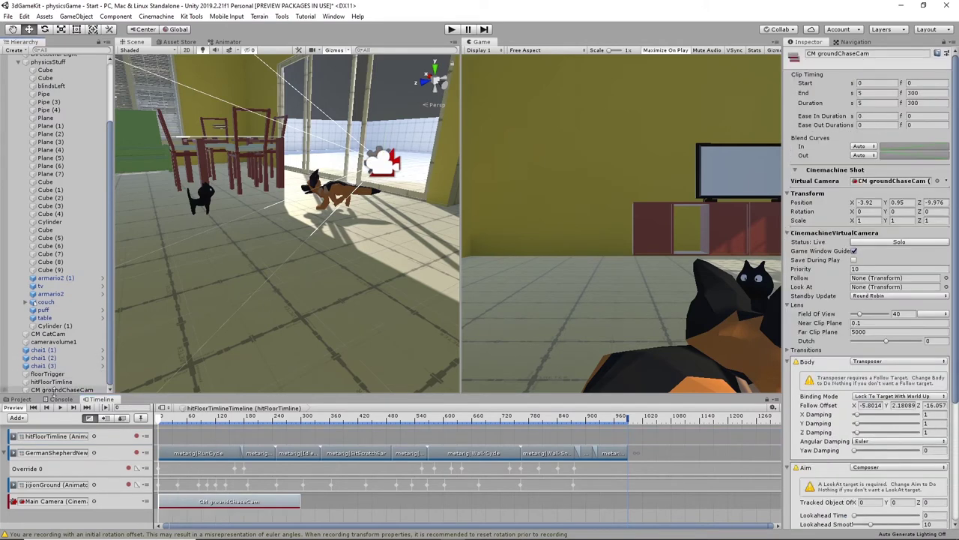
left_click(60, 391)
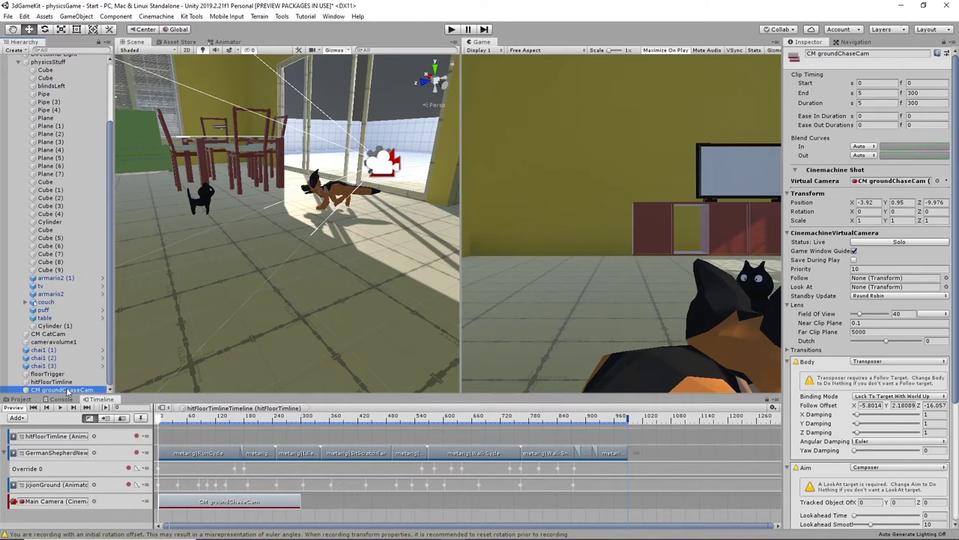
left_click_drag(388, 126, 431, 210)
middle_click_drag(357, 180, 278, 159)
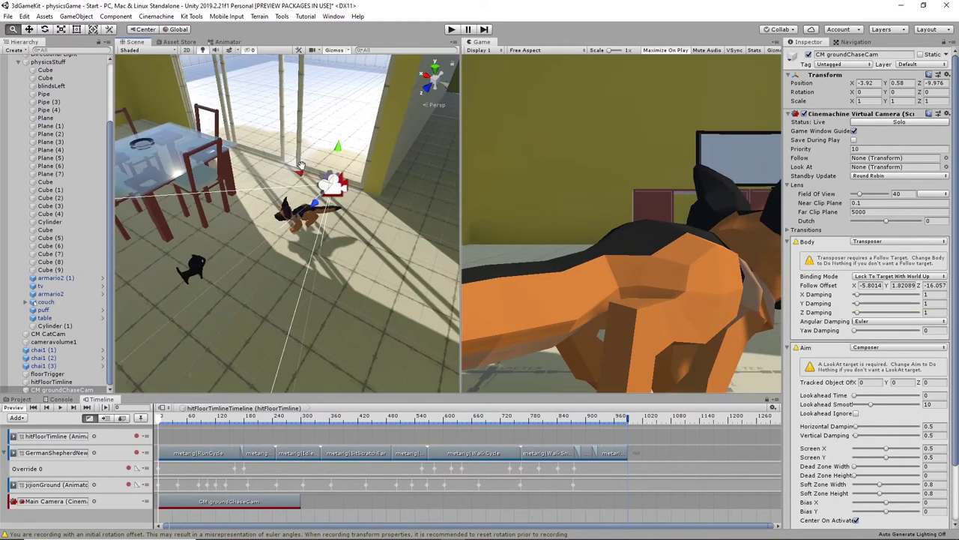
left_click_drag(300, 170, 341, 182)
left_click_drag(341, 182, 275, 281, "alt")
- Turn CM groundChaseCam to a Y rotation of 50.907 and move it back to X -6.825, Z -10.073
key("e")
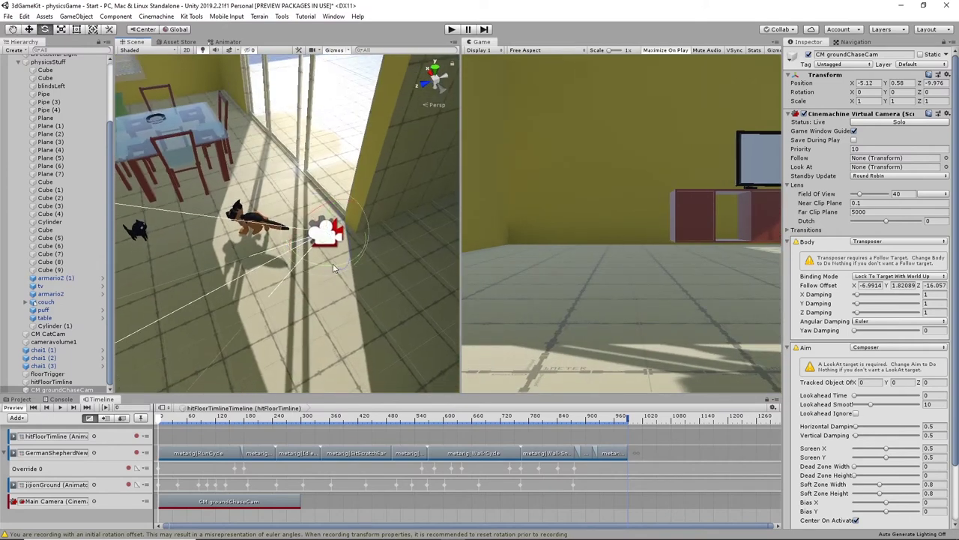
left_click_drag(335, 268, 253, 281)
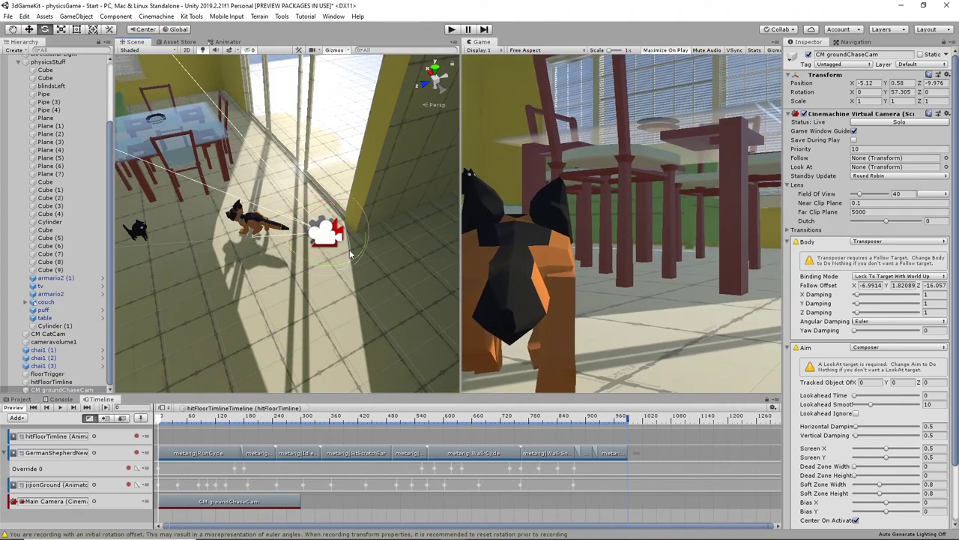
left_click_drag(349, 255, 334, 310)
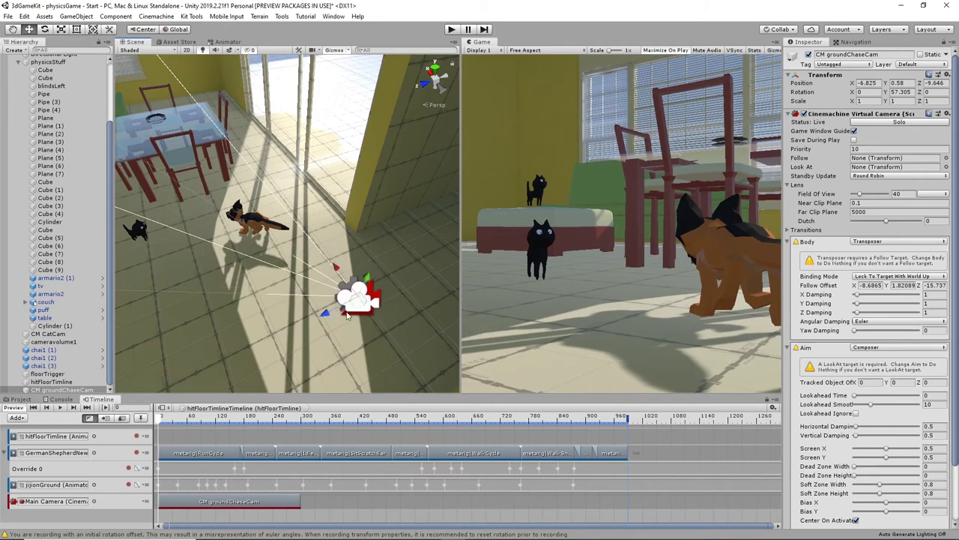
left_click_drag(335, 312, 371, 323)
key("e")
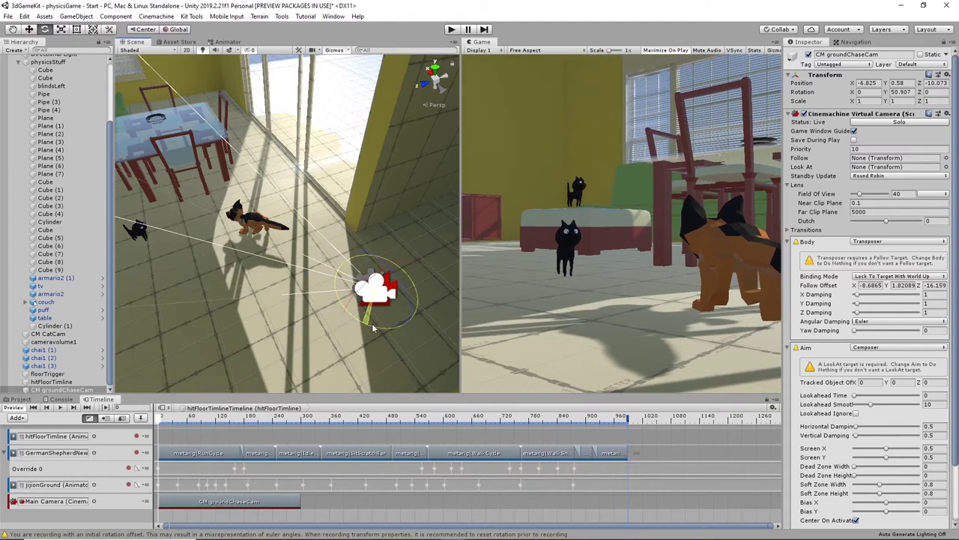
- Turn CM groundChaseCam to a Y rotation of 39.921 to frame the whole chase and shorten its shot to 247 frames
left_click_drag(459, 255, 275, 267)
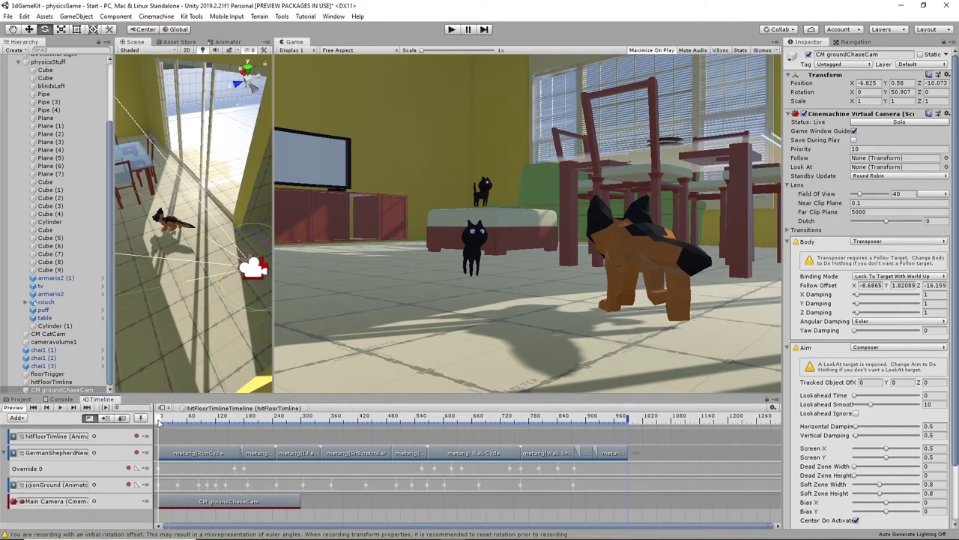
left_click_drag(159, 422, 181, 460)
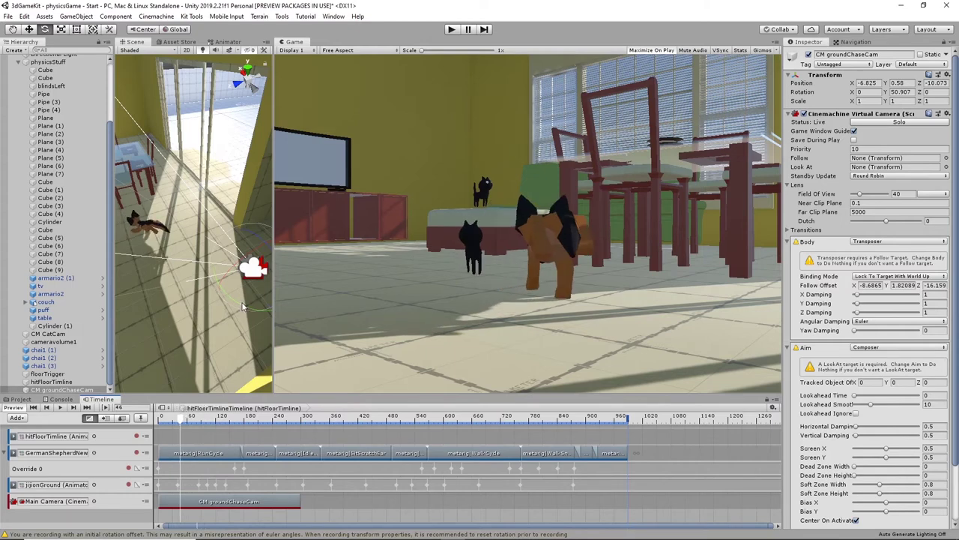
left_click_drag(240, 308, 251, 324)
left_click_drag(185, 420, 231, 427)
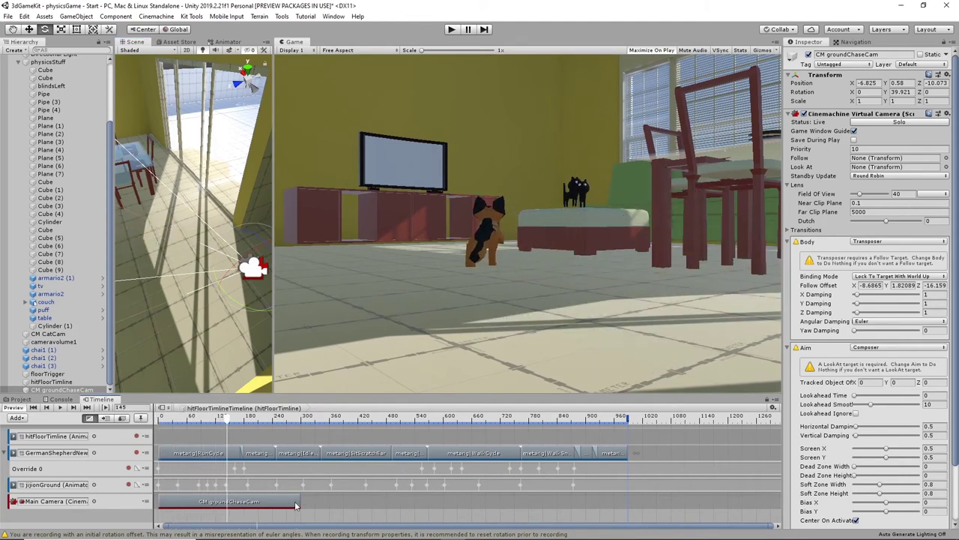
left_click_drag(300, 499, 277, 505)
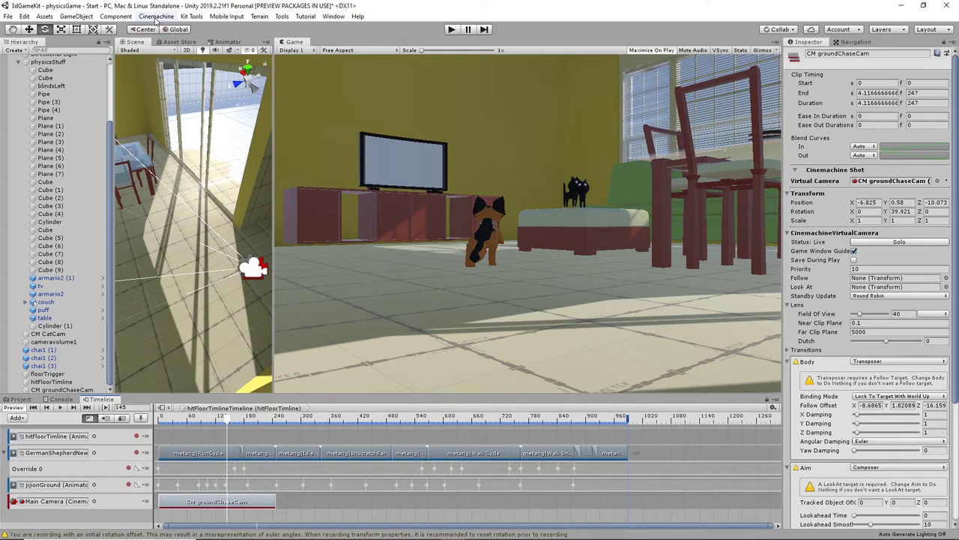
- Create a second Cinemachine virtual camera and rename it CM groundchaseCam2
left_click(158, 17)
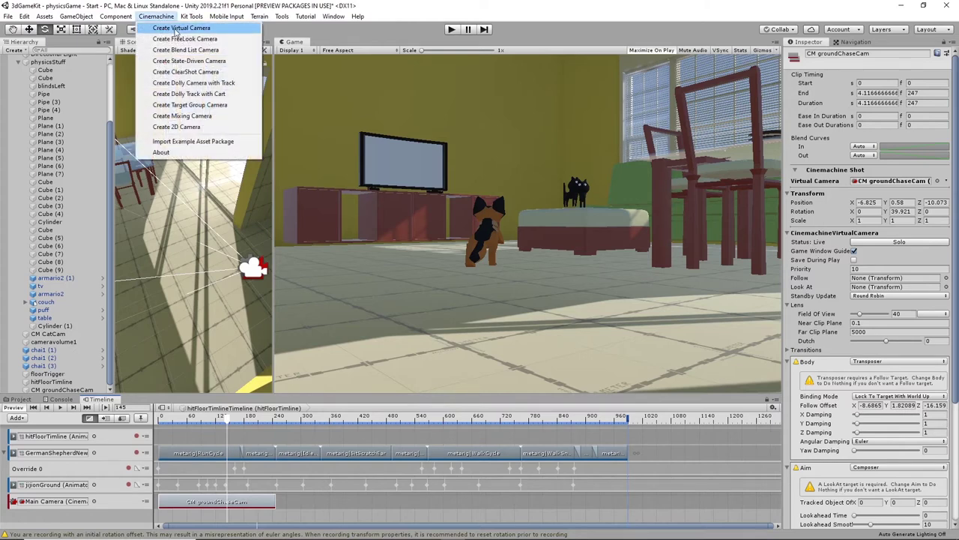
left_click(180, 29)
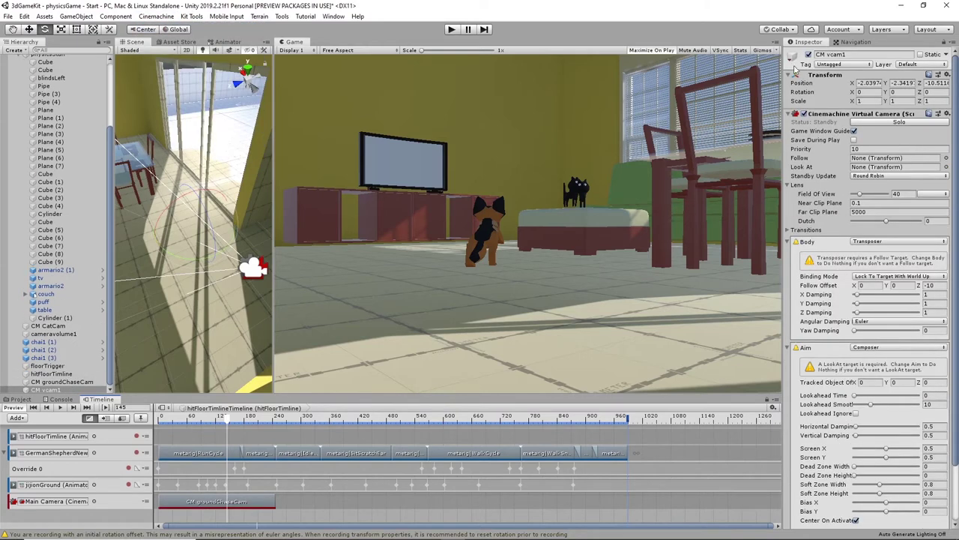
double_click(833, 54)
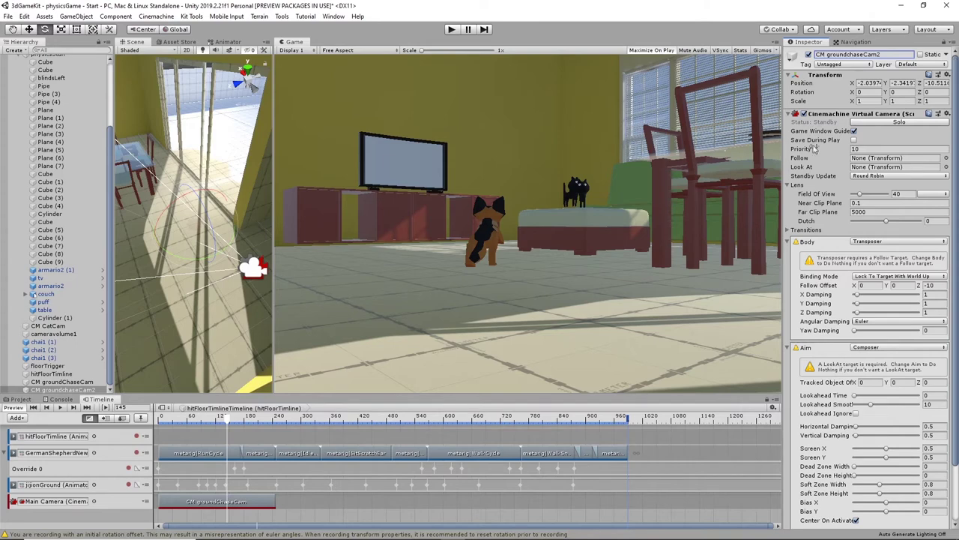
left_click(75, 390)
- Add a Cinemachine shot using CM groundchaseCam2 to the Main Camera track, starting at frame 191 so it blends with the first shot
right_click(292, 508)
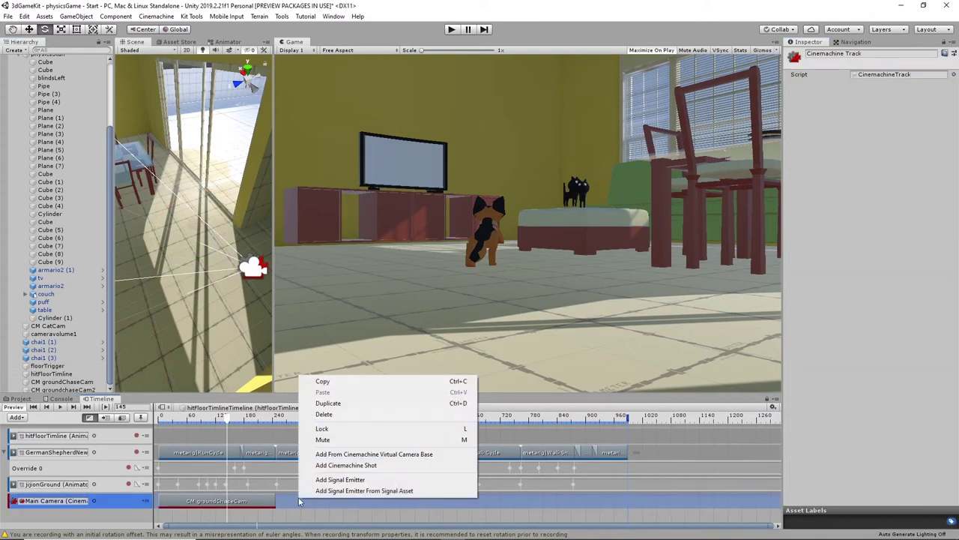
left_click(379, 469)
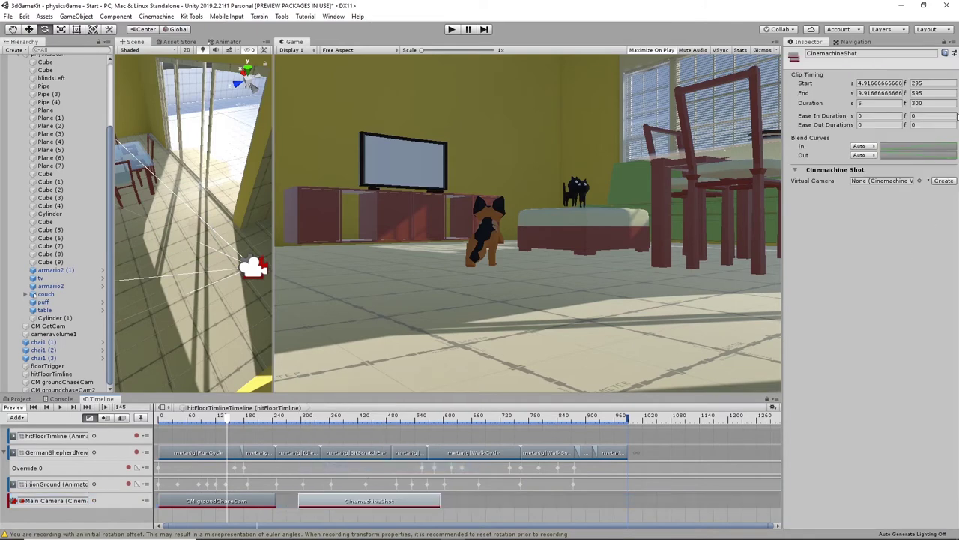
left_click(922, 180)
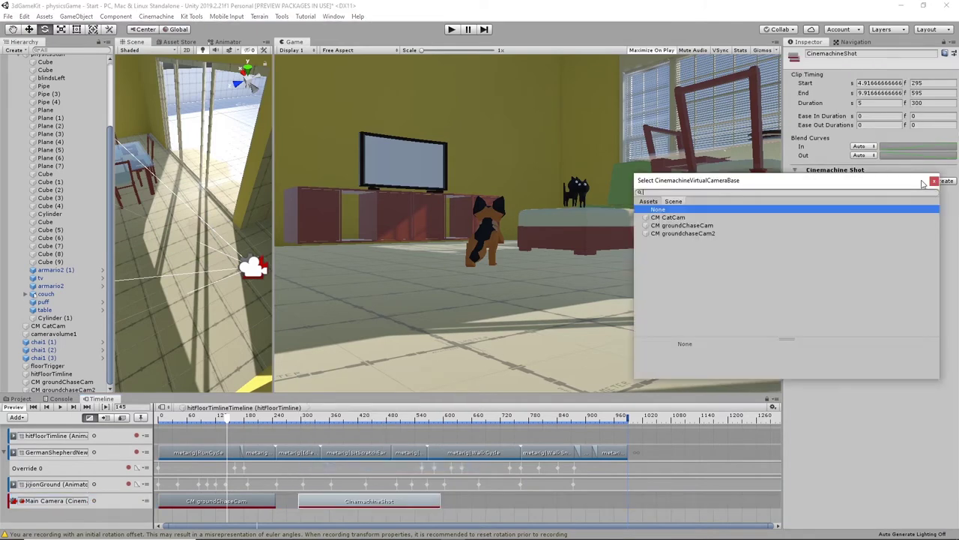
left_click(697, 233)
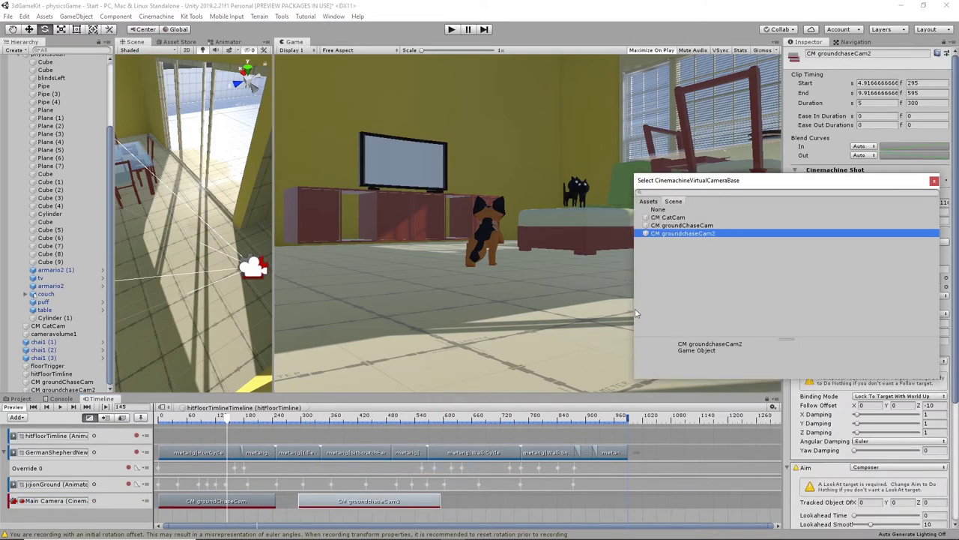
left_click(314, 502)
left_click_drag(326, 501, 274, 470)
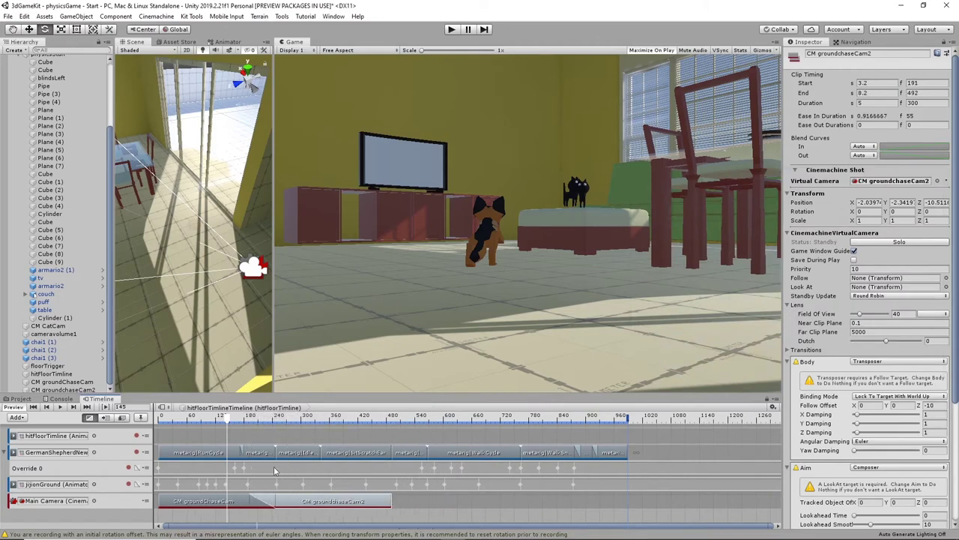
- At frame 295, move CM groundchaseCam2 to X -5.86, Y 1.8, Z -3.33 and turn it to a Y rotation of about 96.39
left_click(299, 417)
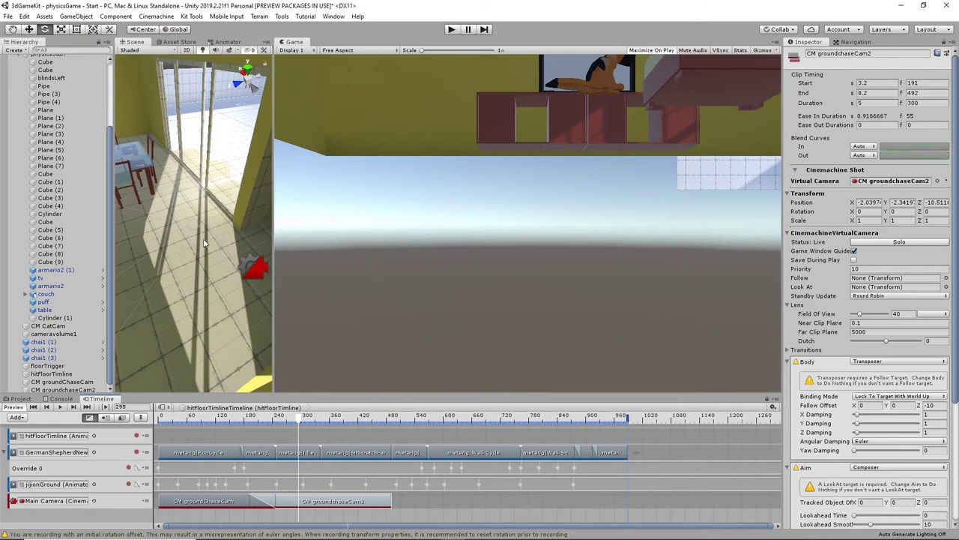
scroll(196, 262, "down", 3)
mouse_move(234, 248)
left_mouse_down("alt")
mouse_move(290, 217)
mouse_move(228, 233)
left_mouse_up("alt")
middle_click_drag(227, 233, 155, 265)
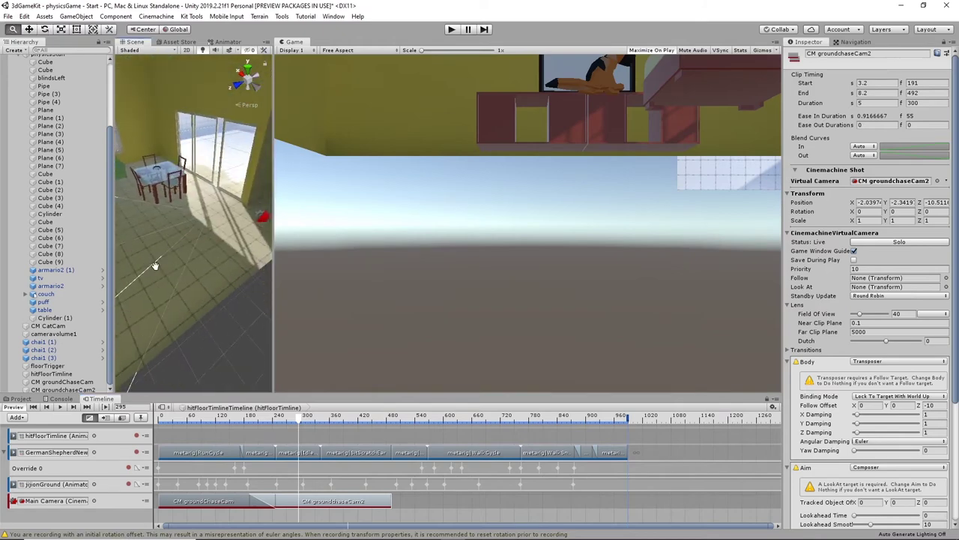
right_click_drag(155, 266, 162, 235)
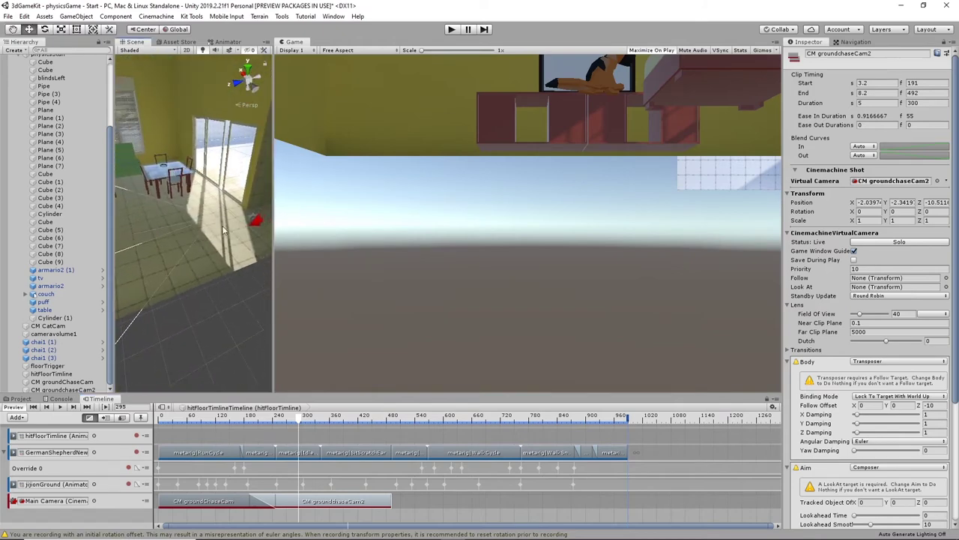
left_click(64, 389)
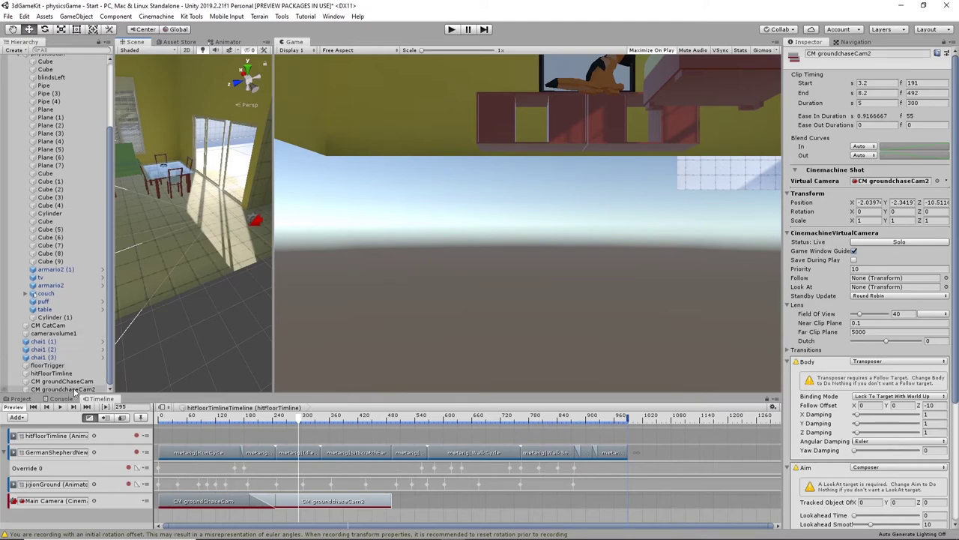
left_click_drag(221, 149, 152, 240)
key("e")
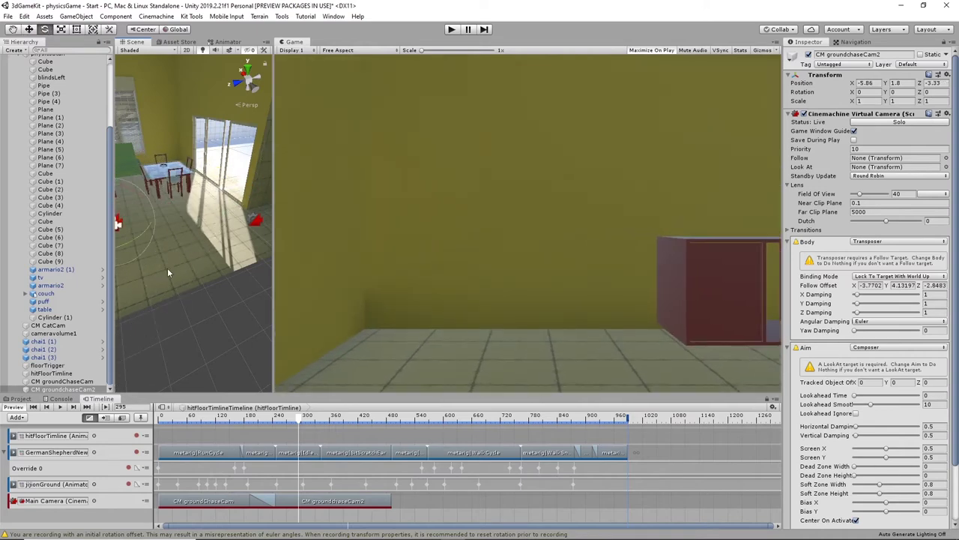
middle_click_drag(167, 268, 248, 233)
left_click_drag(242, 218, 88, 231)
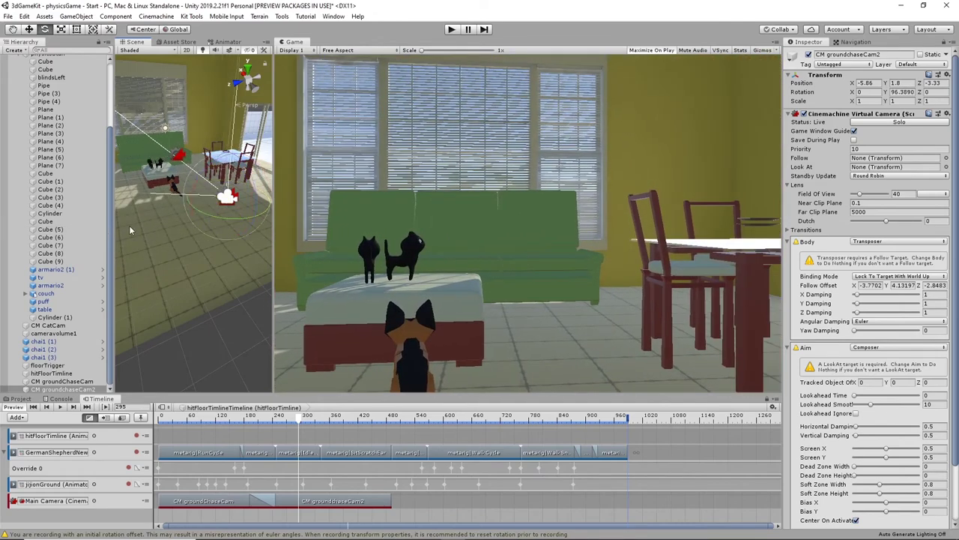
- Lower CM groundchaseCam2 to Y 0.68 and move it closer to the puff at X -4.45, Z -0.62
key("w")
mouse_move(189, 249)
left_mouse_down("alt")
mouse_move(191, 146)
mouse_move(150, 214)
mouse_move(120, 232)
mouse_move(217, 233)
mouse_move(196, 221)
mouse_move(233, 246)
mouse_move(193, 252)
left_mouse_up("alt")
left_click_drag(214, 209, 214, 195)
scroll(232, 245, "up", 4)
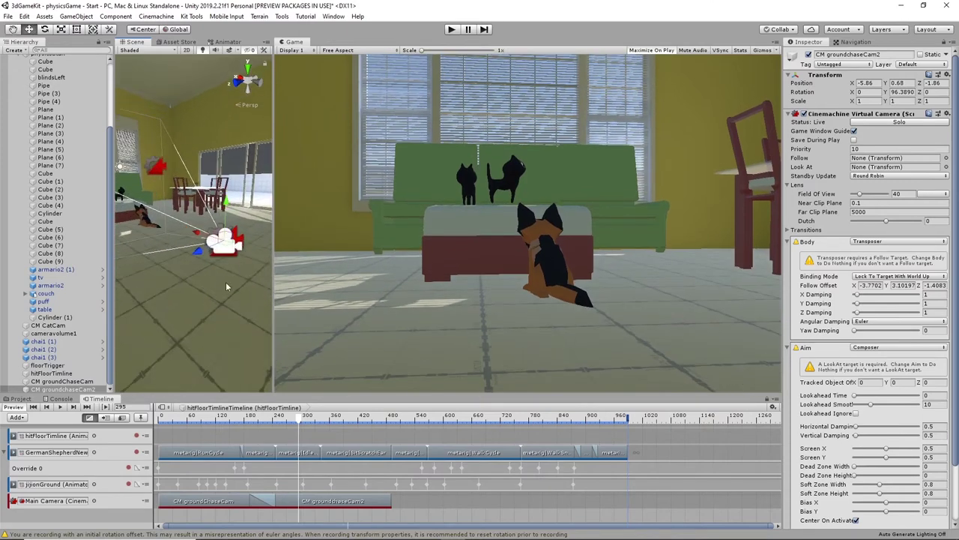
mouse_move(228, 286)
left_mouse_down("alt")
mouse_move(217, 264)
mouse_move(222, 285)
left_mouse_up("alt")
left_click_drag(199, 254, 124, 259)
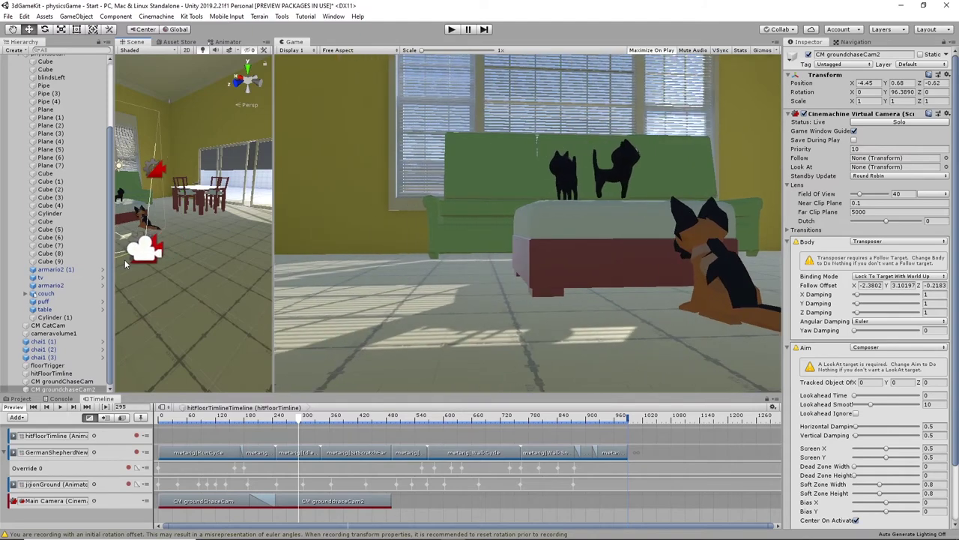
- Turn CM groundchaseCam2 to a Y rotation of 144.189 and move it to X -2.73, beside the German shepherd
key("e")
left_click_drag(159, 264, 132, 279)
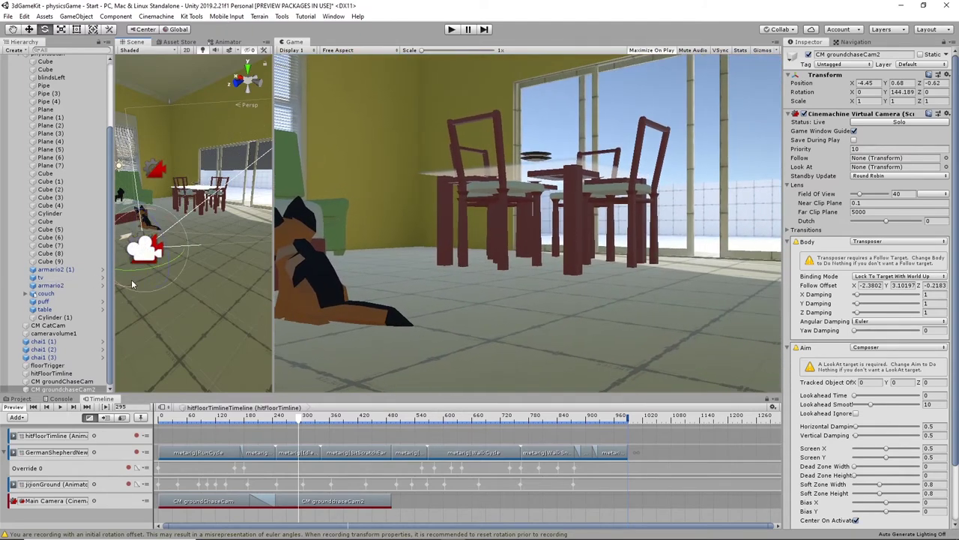
key("w")
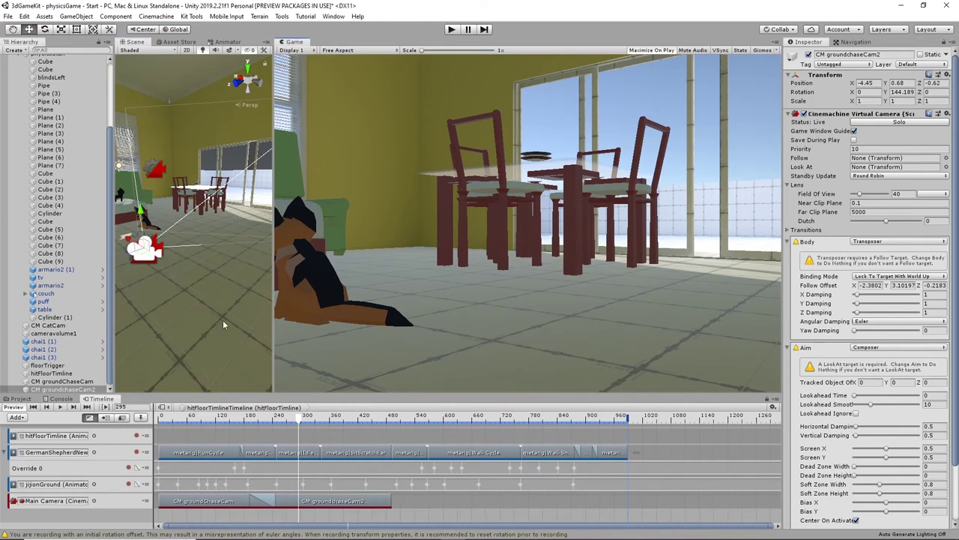
left_click_drag(127, 245, 90, 233)
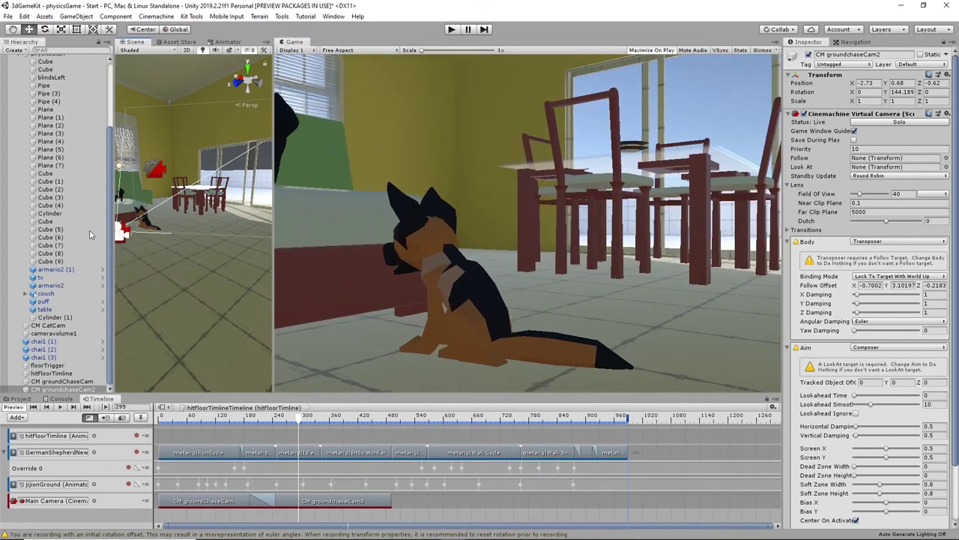
- Move CM groundchaseCam2 to Z 0.46 and turn it to a Y rotation of 134.382 to frame the cats and dog
scroll(208, 264, "down", 3)
scroll(209, 268, "down", 1)
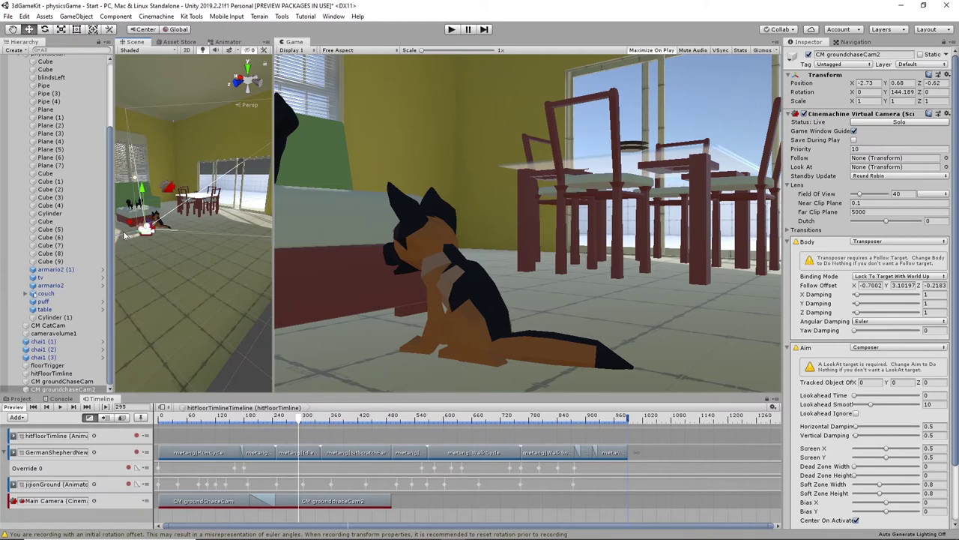
left_click(129, 238)
right_click_drag(204, 262, 193, 263)
middle_click_drag(193, 263, 248, 261)
scroll(249, 263, "up", 1)
right_click_drag(247, 262, 216, 242)
left_click(223, 238)
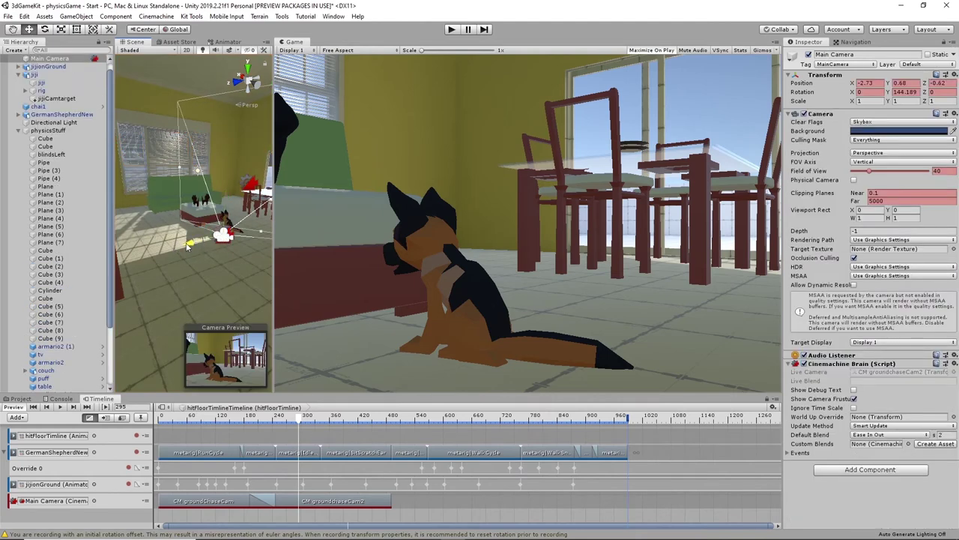
scroll(75, 352, "down", 5)
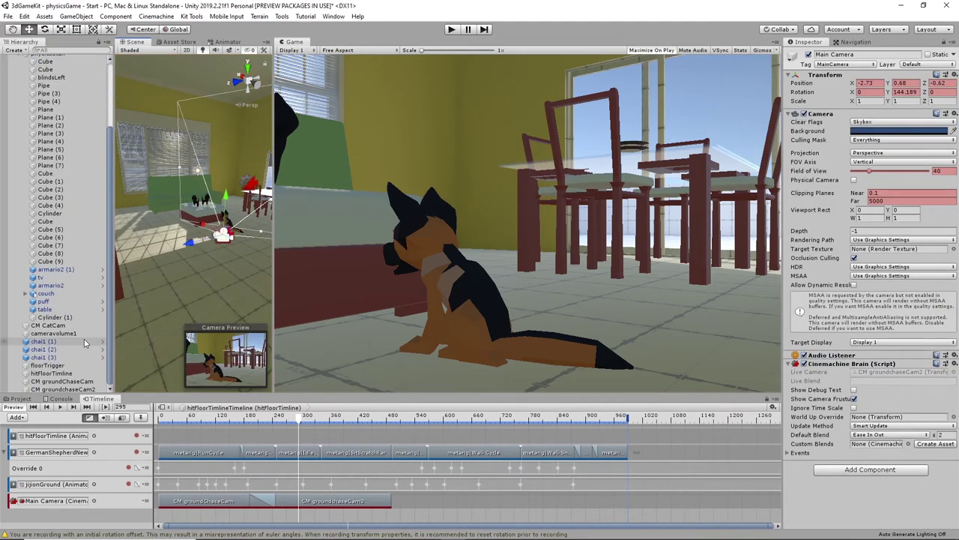
left_click(64, 389)
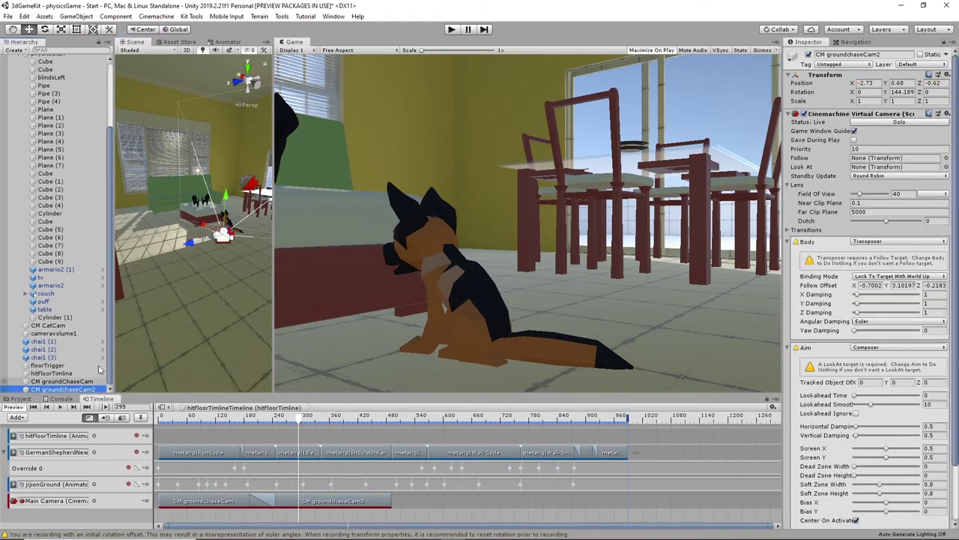
left_click_drag(191, 246, 171, 250)
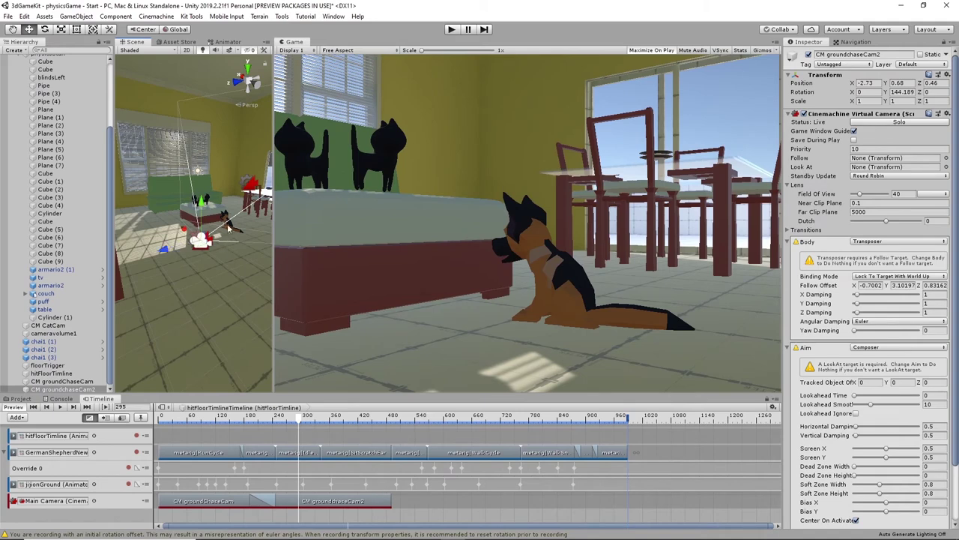
key("e")
left_click_drag(203, 264, 219, 264)
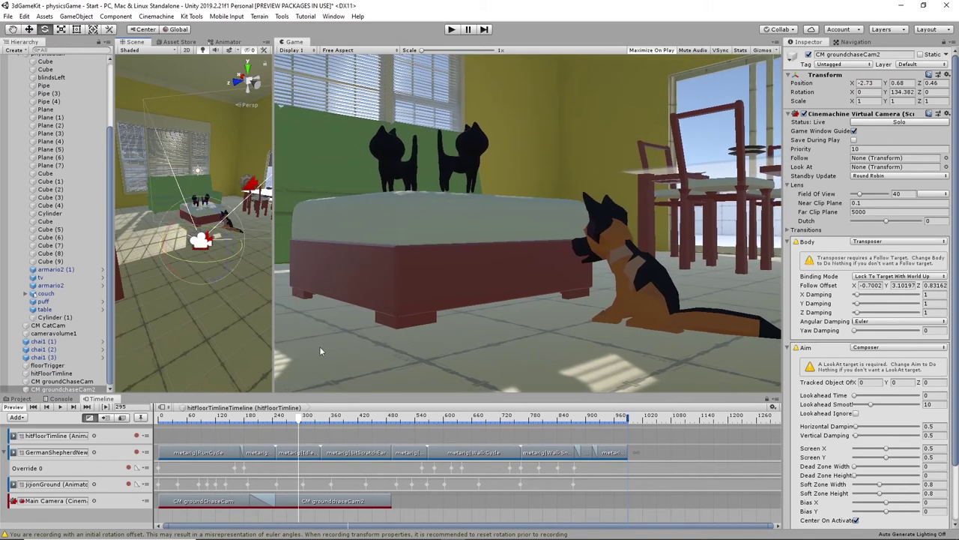
- Extend the CM groundchaseCam2 shot on the Main Camera track to end at frame 989
left_click_drag(300, 421, 376, 453)
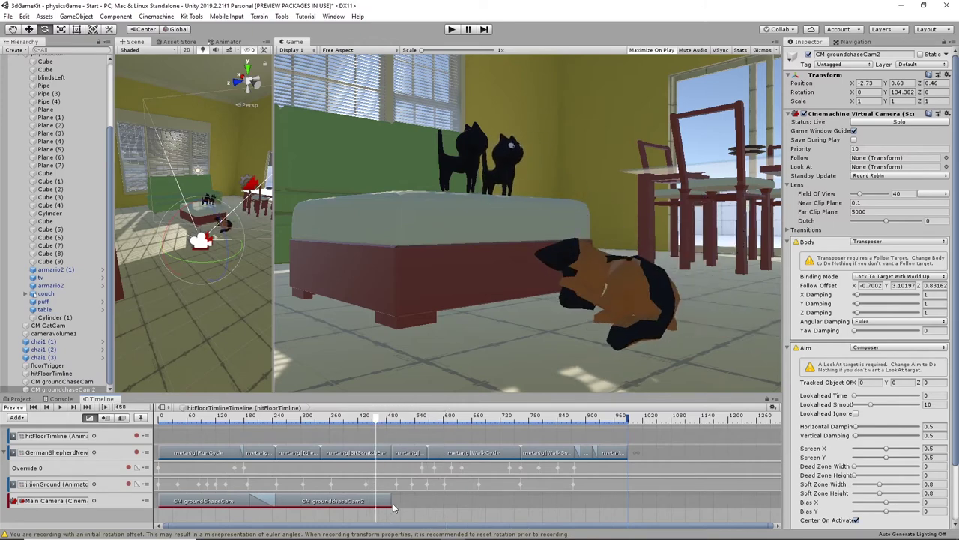
left_click_drag(390, 501, 628, 495)
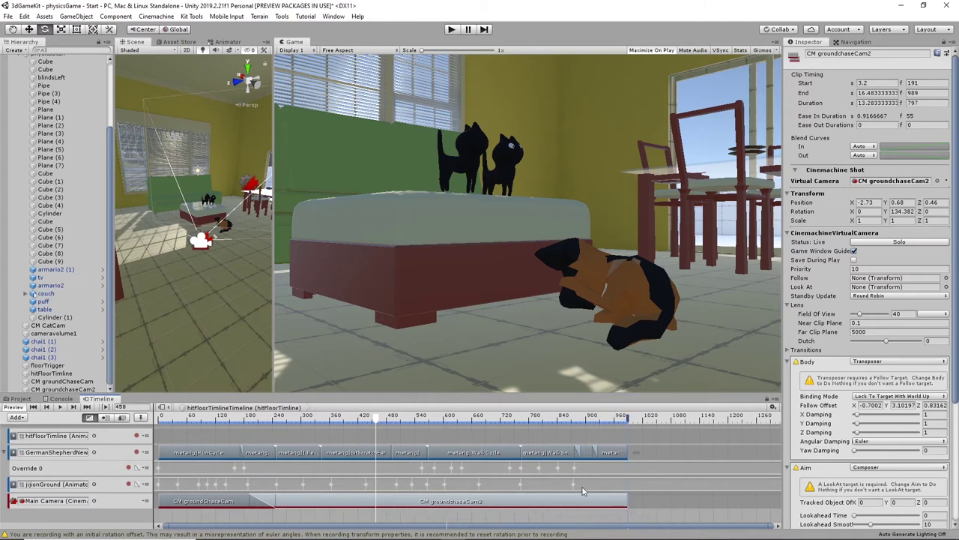
left_click_drag(377, 420, 328, 427)
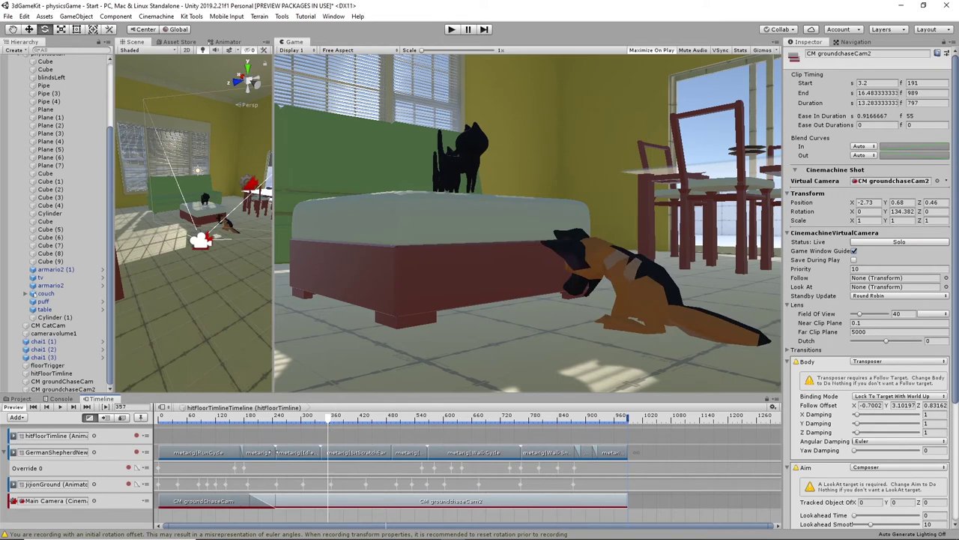
right_click(116, 505)
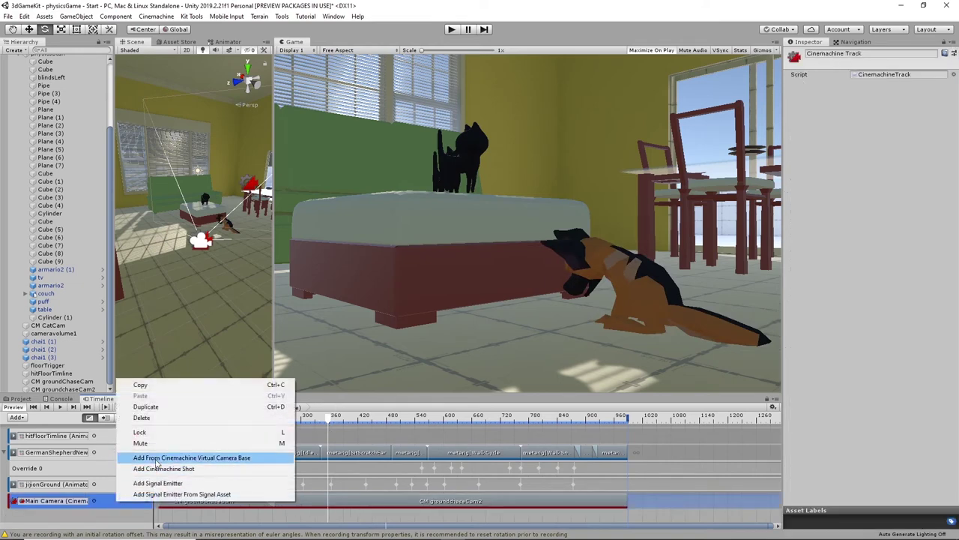
right_click(106, 506)
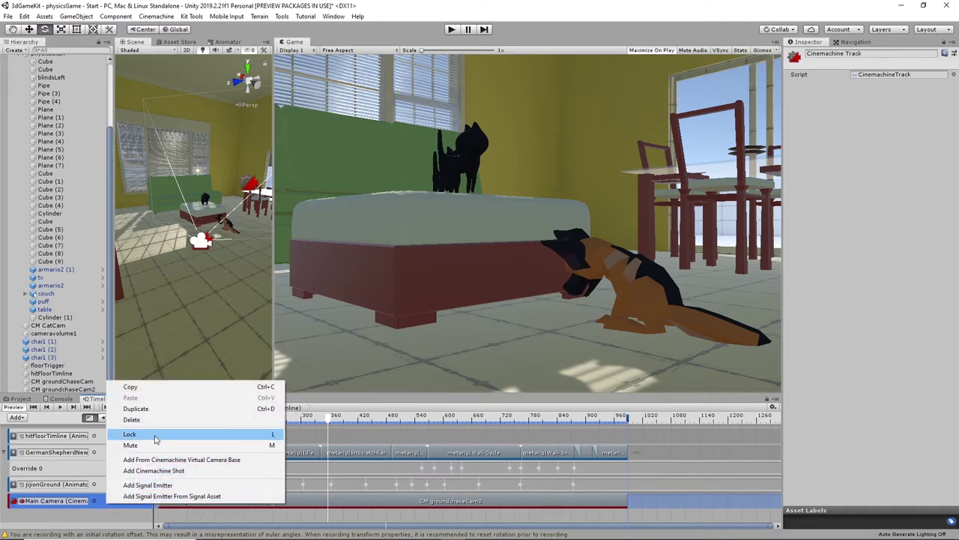
left_click(117, 510)
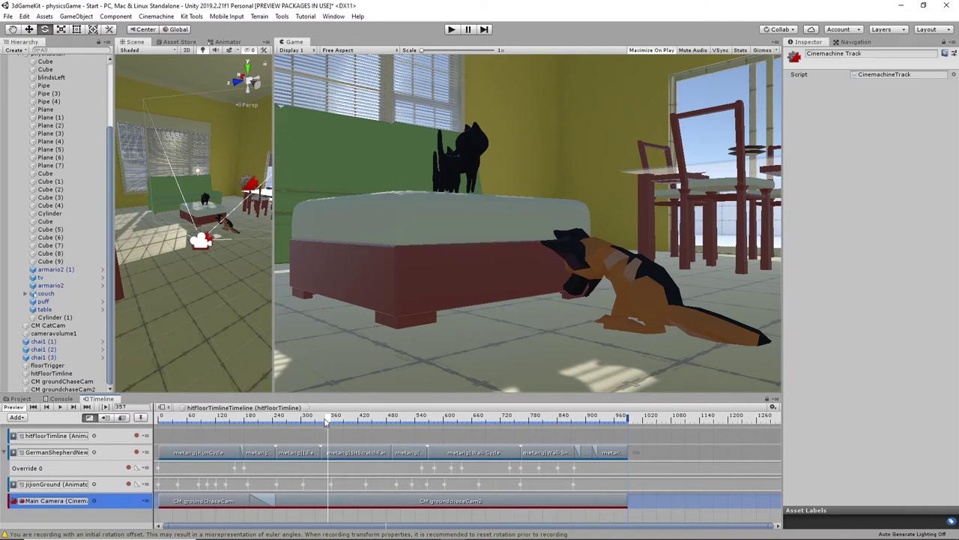
- Preview the animation up to frame 566 and trim the end of the CM groundchaseCam2 shot to that point
left_click_drag(326, 422, 427, 425)
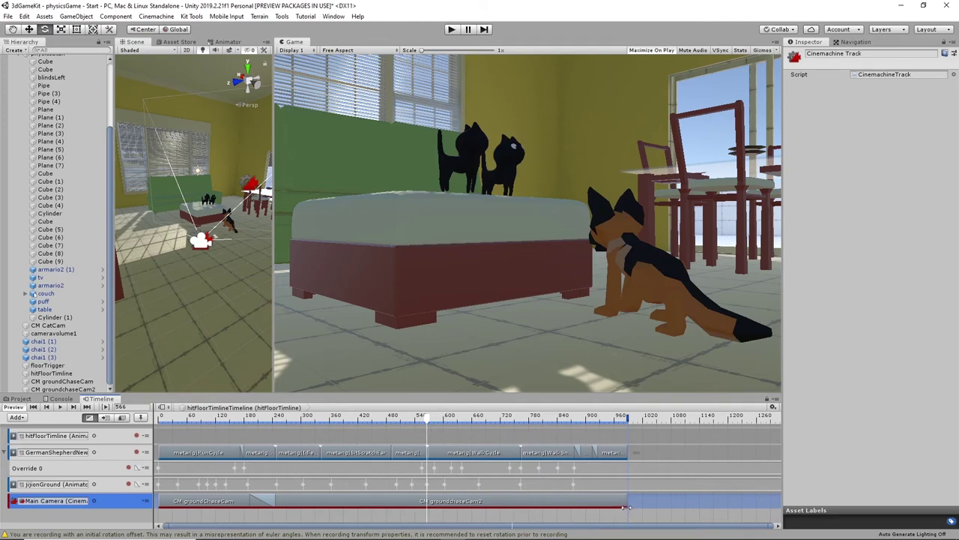
left_click_drag(625, 499, 427, 500)
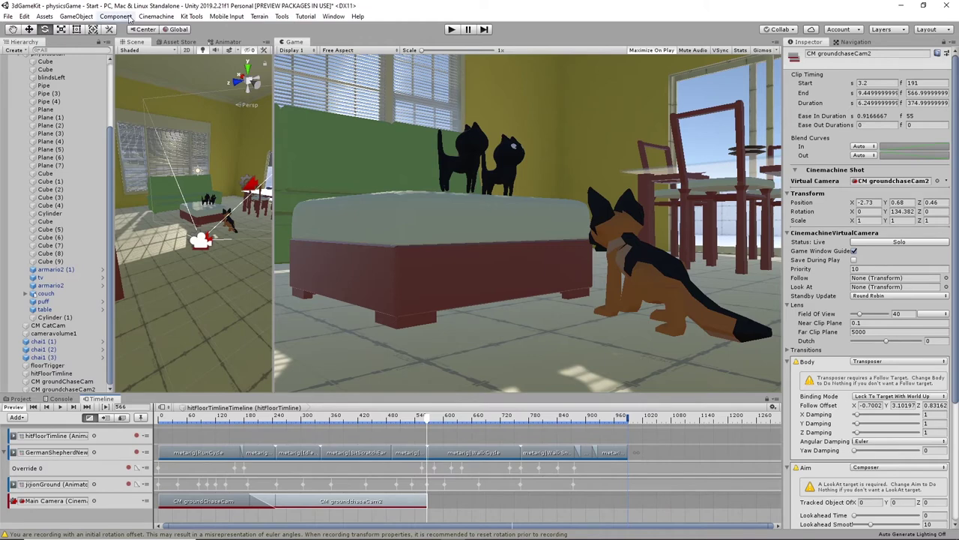
- Create a third Cinemachine virtual camera and move it to X 0.94, Y 2.01, Z 0.23, near the puff
left_click(123, 16)
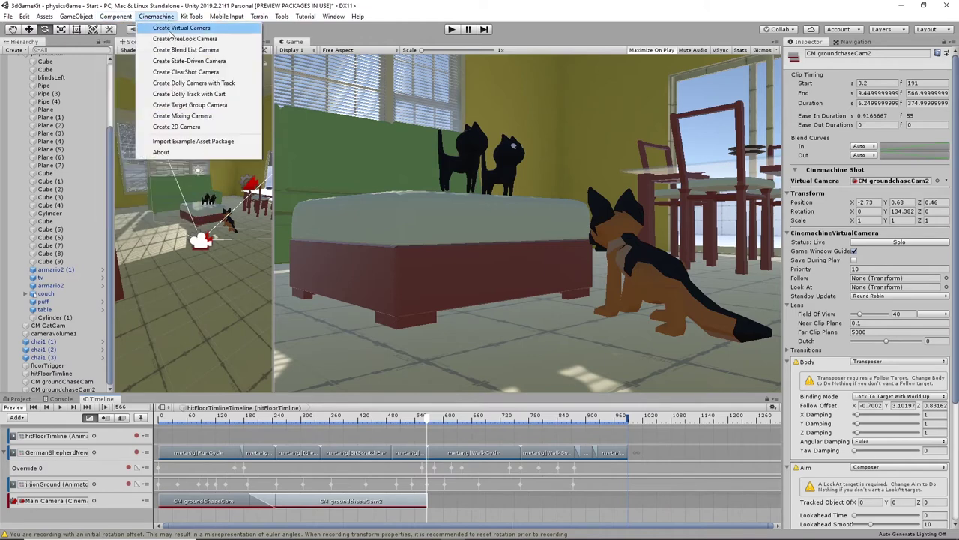
left_click(168, 27)
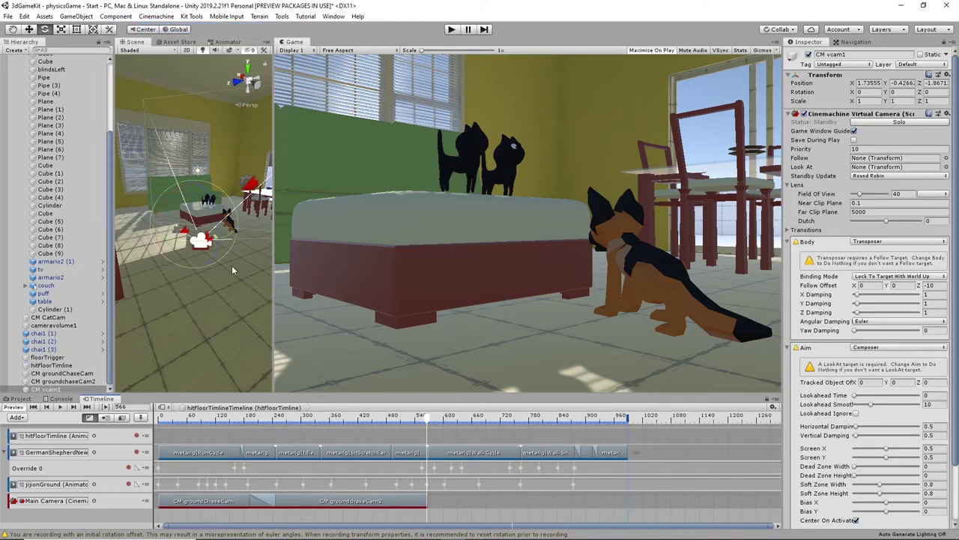
key("w")
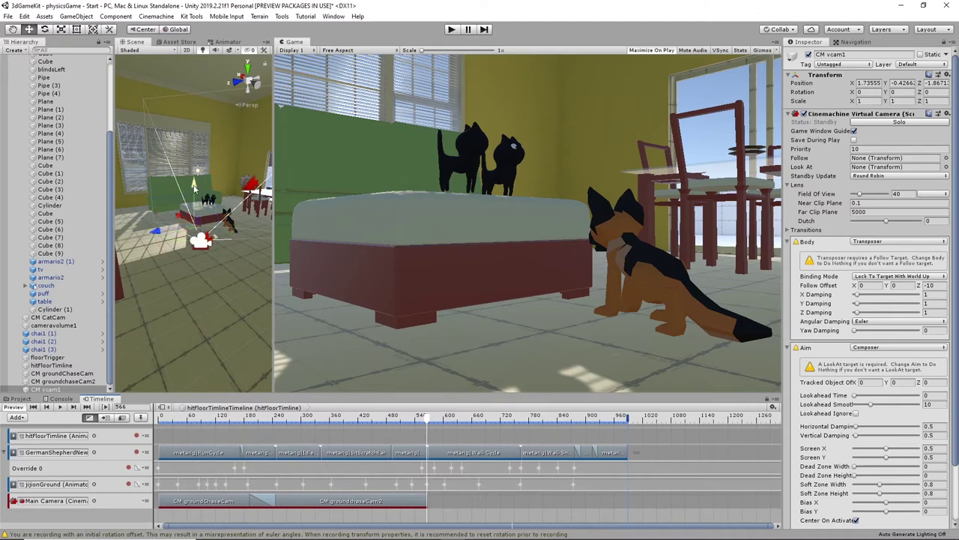
left_click_drag(194, 187, 352, 337)
left_click_drag(157, 203, 194, 210)
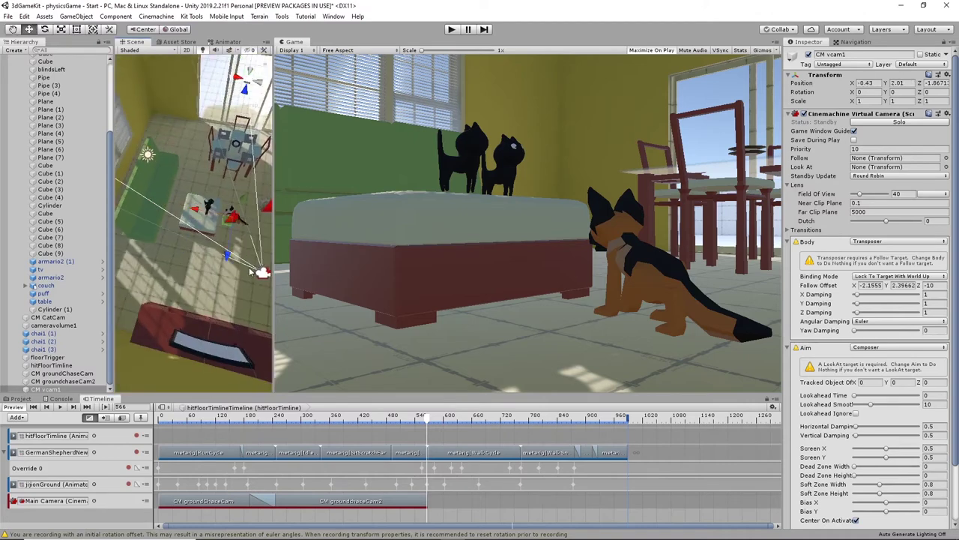
left_click_drag(228, 255, 221, 295)
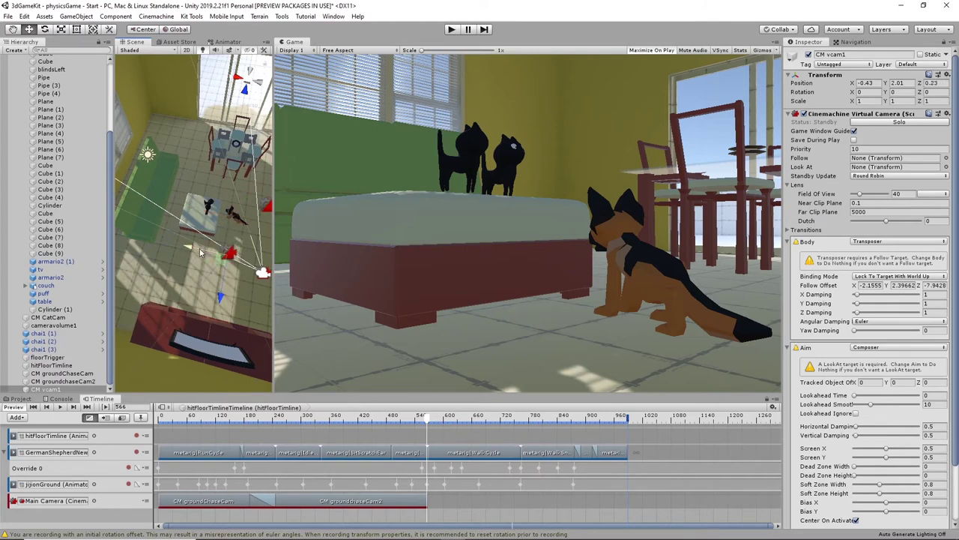
left_click_drag(200, 253, 176, 245)
- Add a Cinemachine shot using CM vcam1 to the Main Camera track, starting at frame 670
right_click(476, 502)
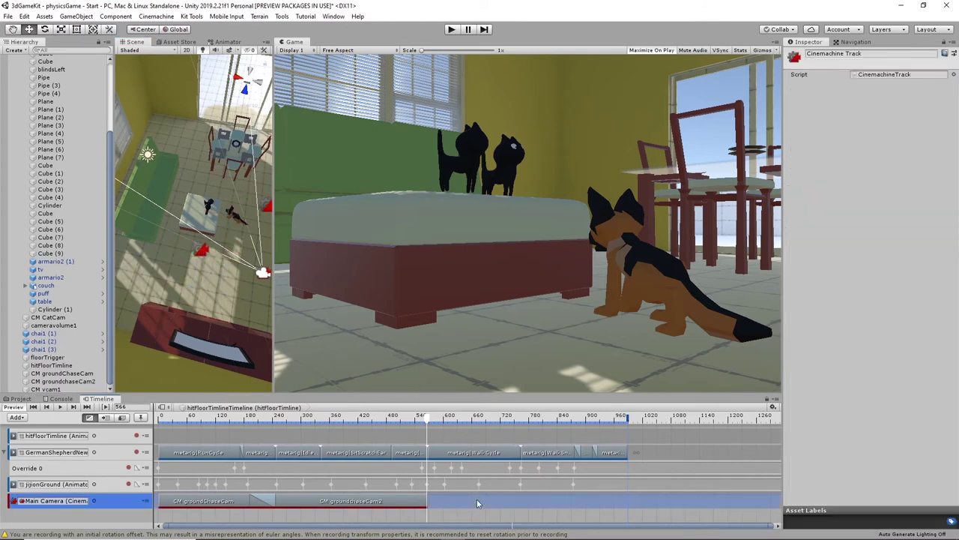
left_click(525, 467)
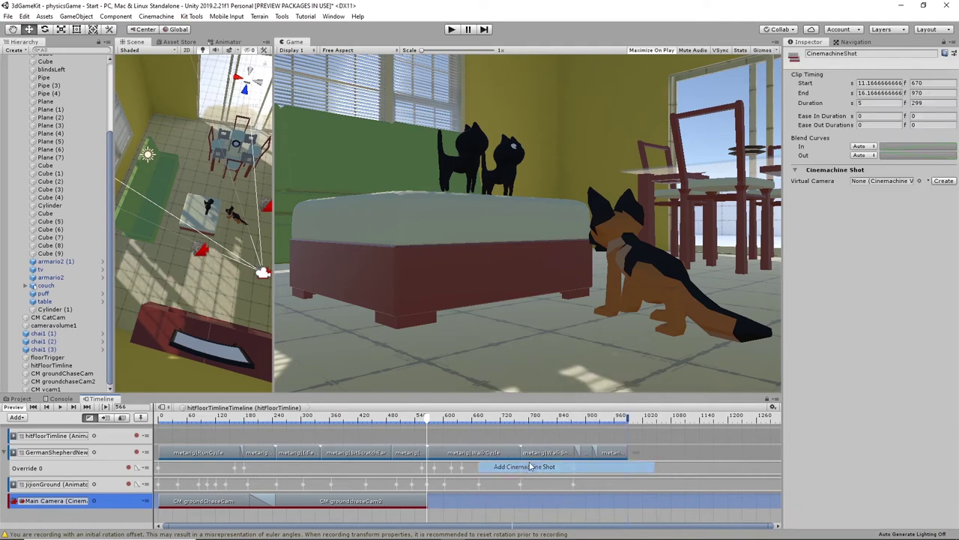
left_click(920, 181)
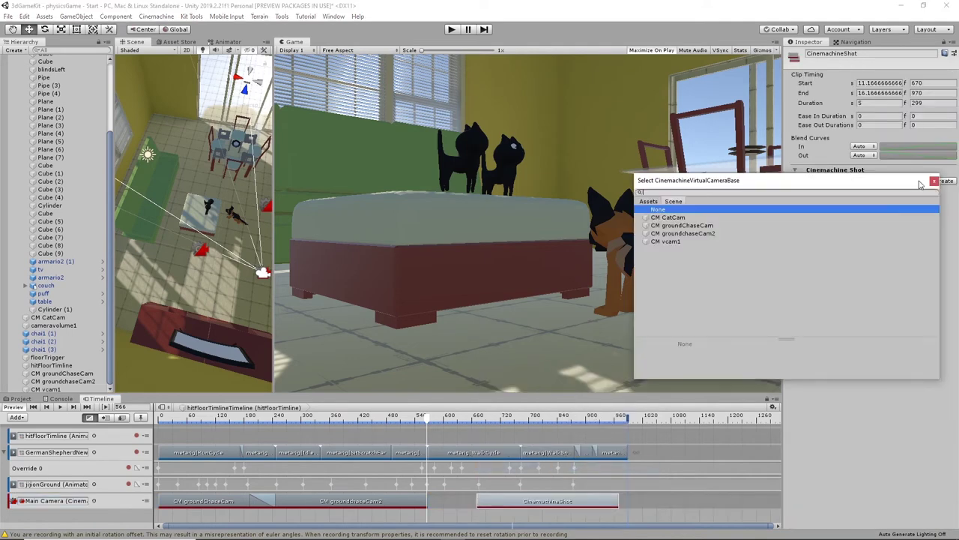
left_click(666, 242)
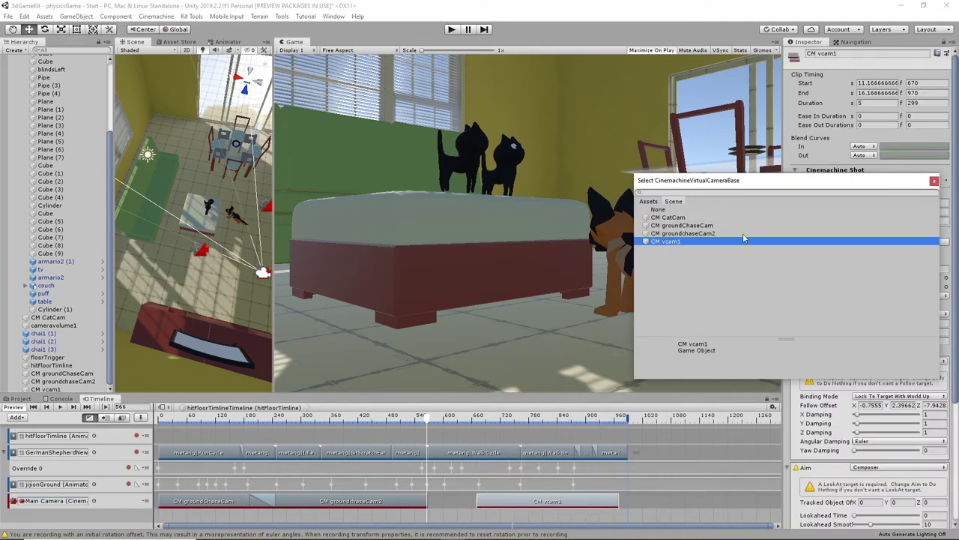
left_click(934, 180)
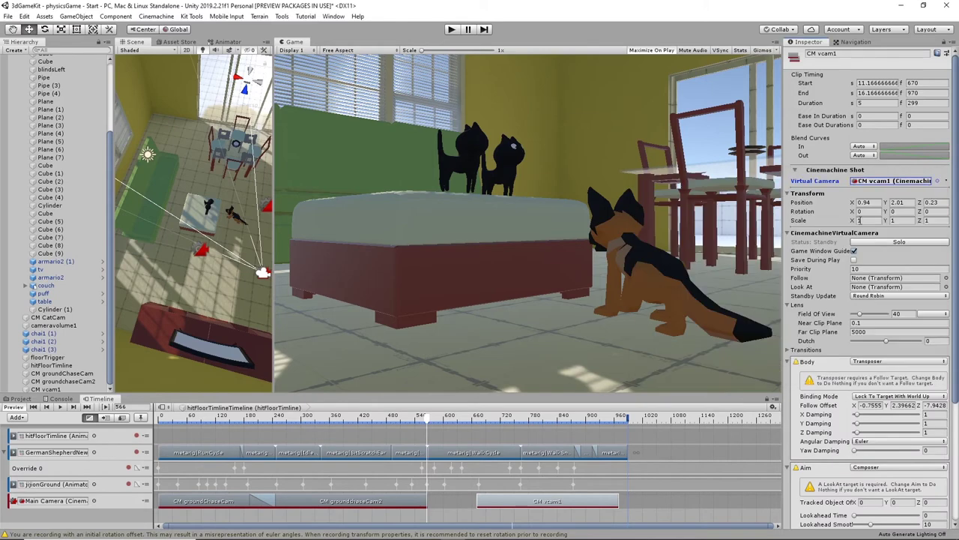
- Rename the CM vcam1 camera as CM groundcam3 and move its shot to start right after CM groundchaseCam2, at about frame 567
left_click(59, 389)
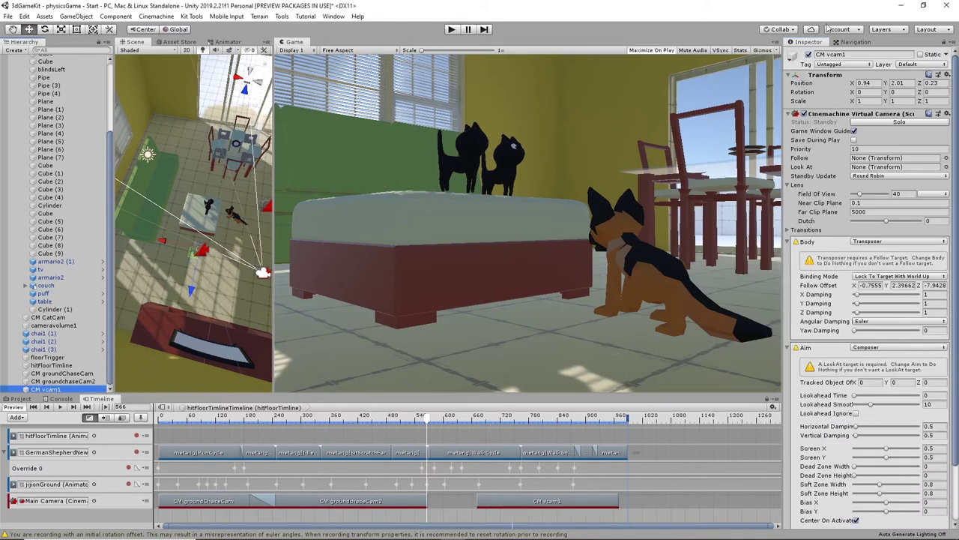
left_click(860, 54)
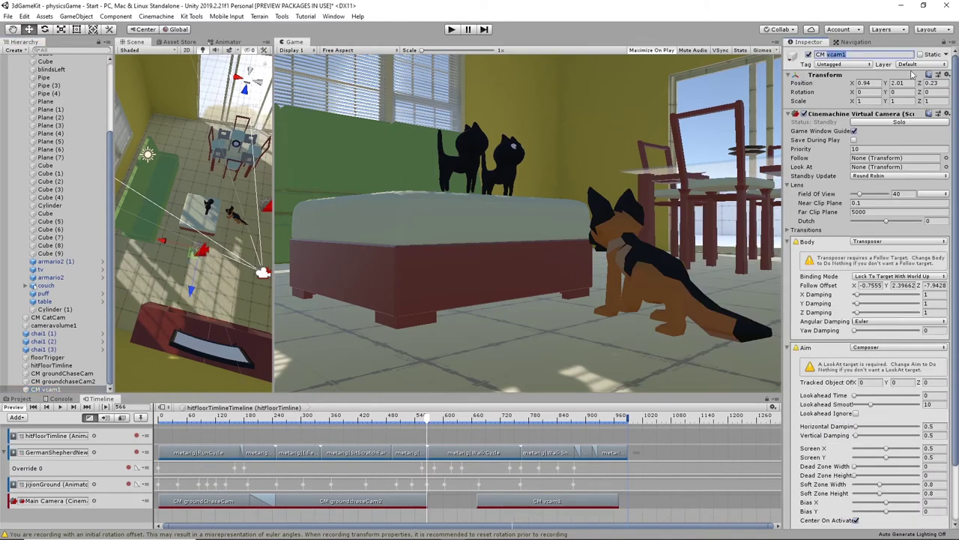
type("ground")
left_click(514, 505)
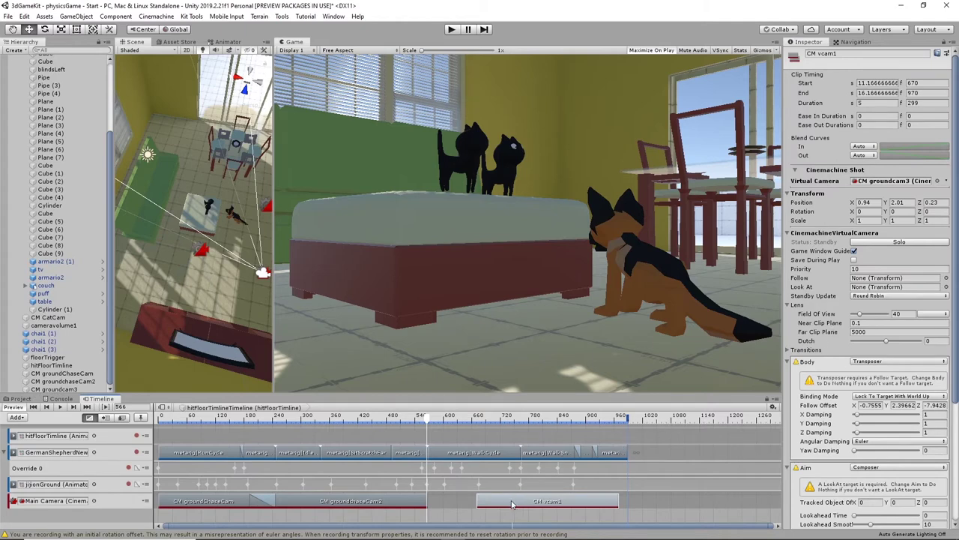
left_click_drag(513, 504, 464, 507)
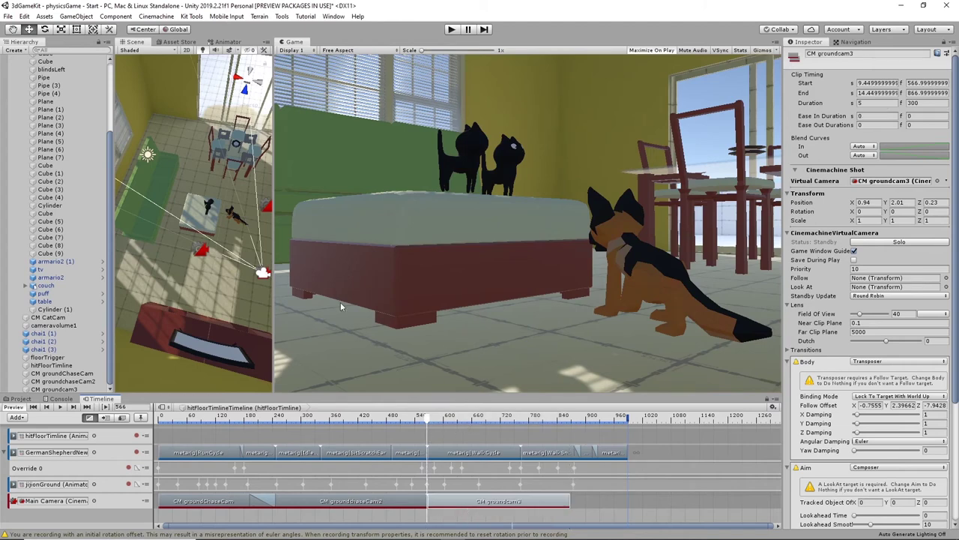
- Rotate CM groundcam3 to about 200.2° on Y and move it to X 1.71, Y 1.44, facing the cats on the puff
left_click_drag(274, 311, 340, 311)
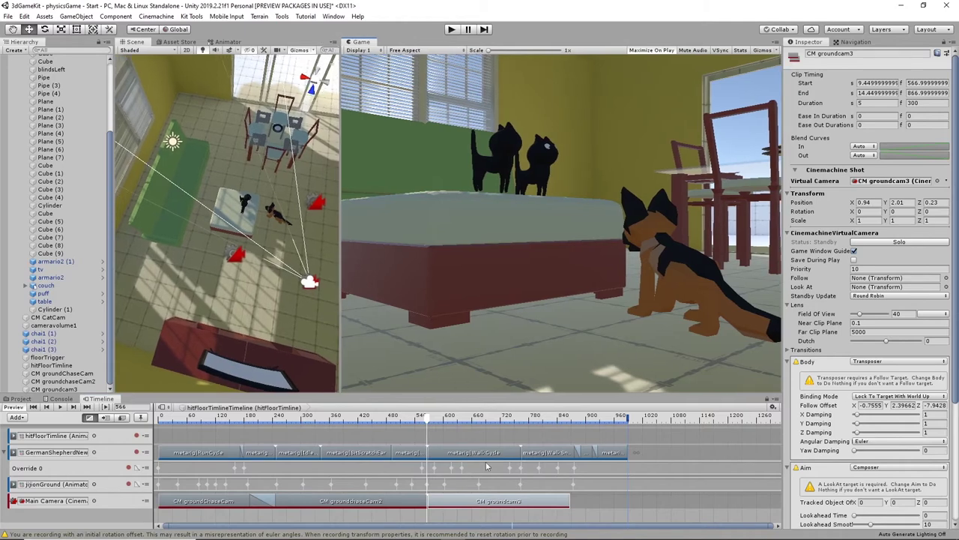
left_click(447, 416)
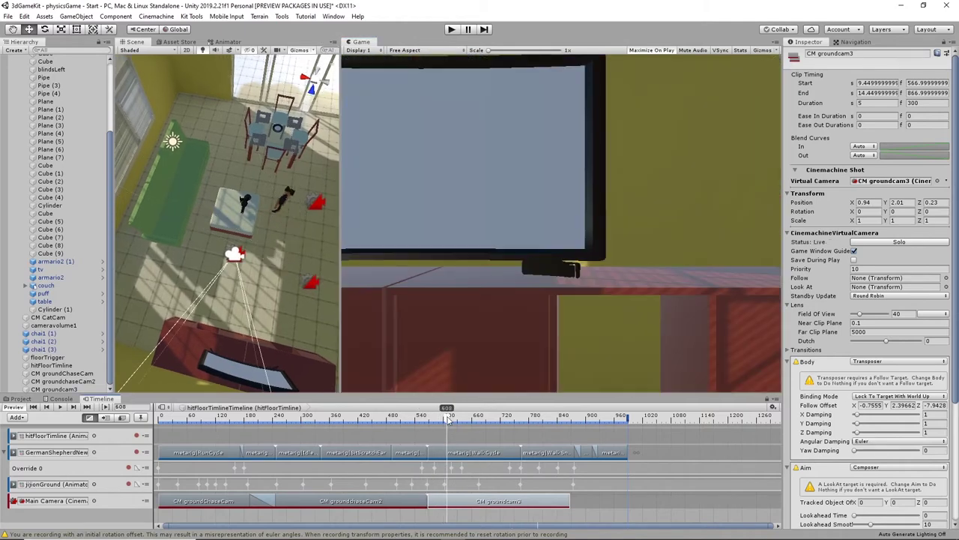
left_click(236, 257)
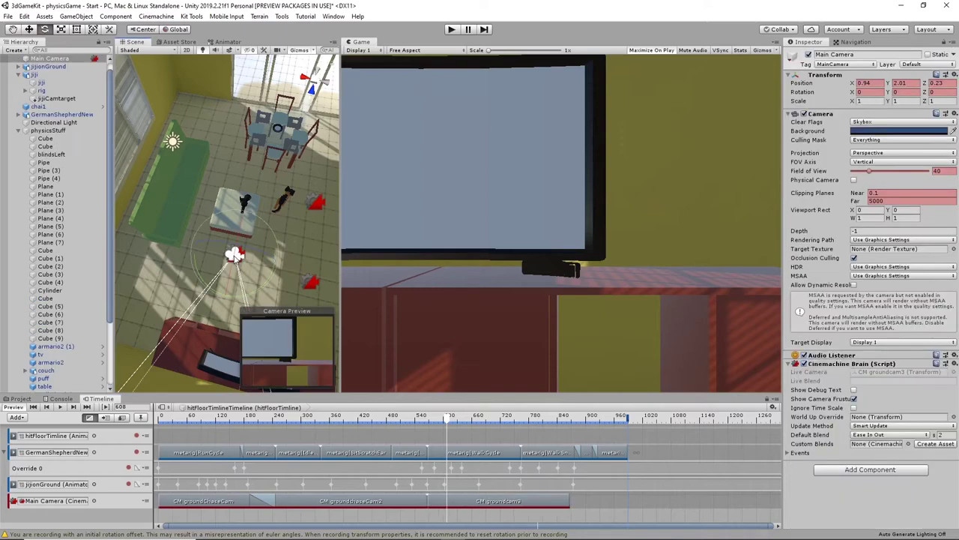
scroll(30, 351, "down", 5)
left_click(53, 389)
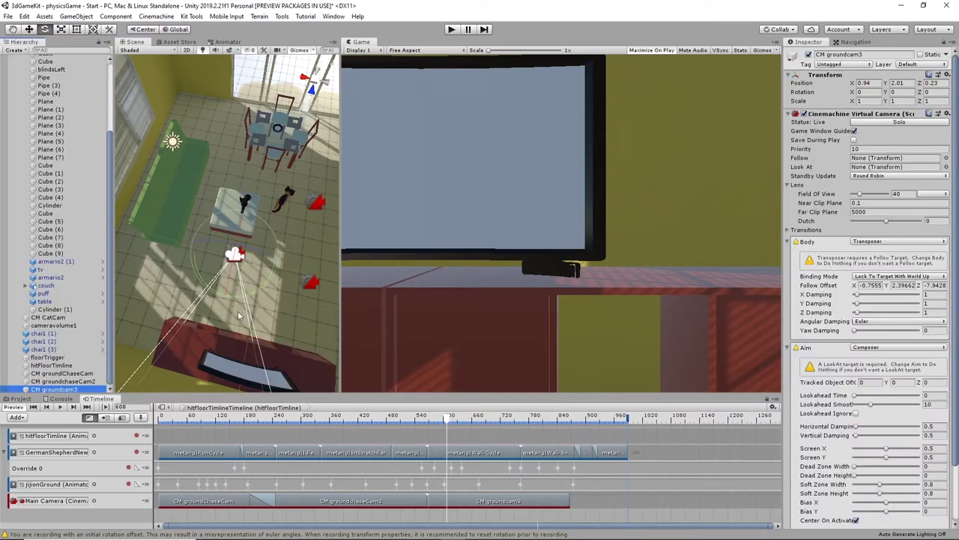
left_click_drag(264, 286, 855, 335)
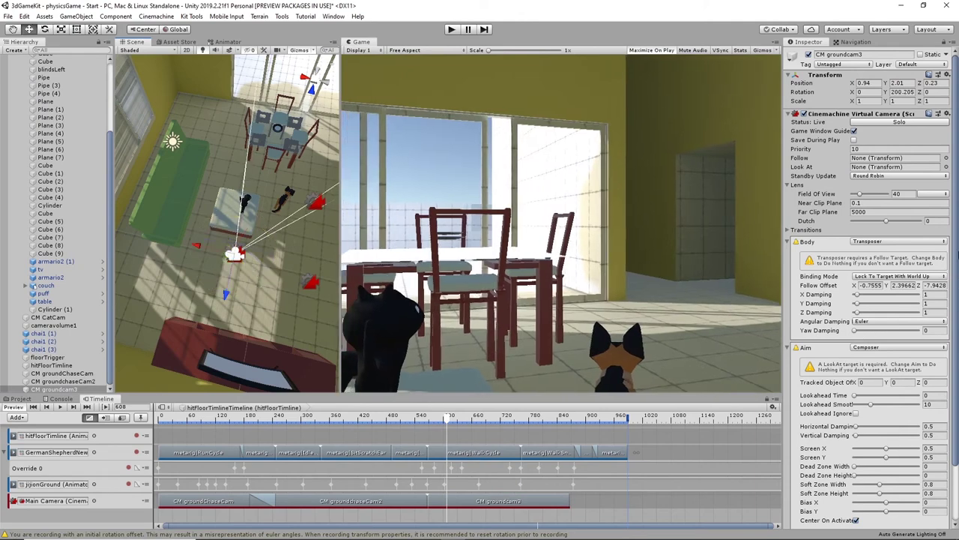
left_click_drag(231, 283, 318, 177, "alt")
left_click_drag(201, 226, 233, 246)
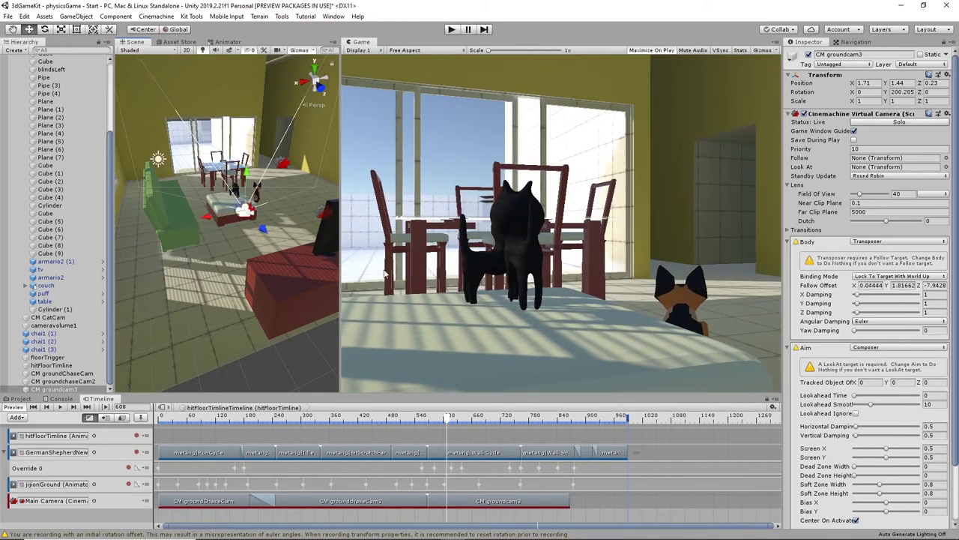
- Preview the groundcam3 shot up to about frame 884 and extend its end to frame 989
left_click_drag(455, 423, 579, 421)
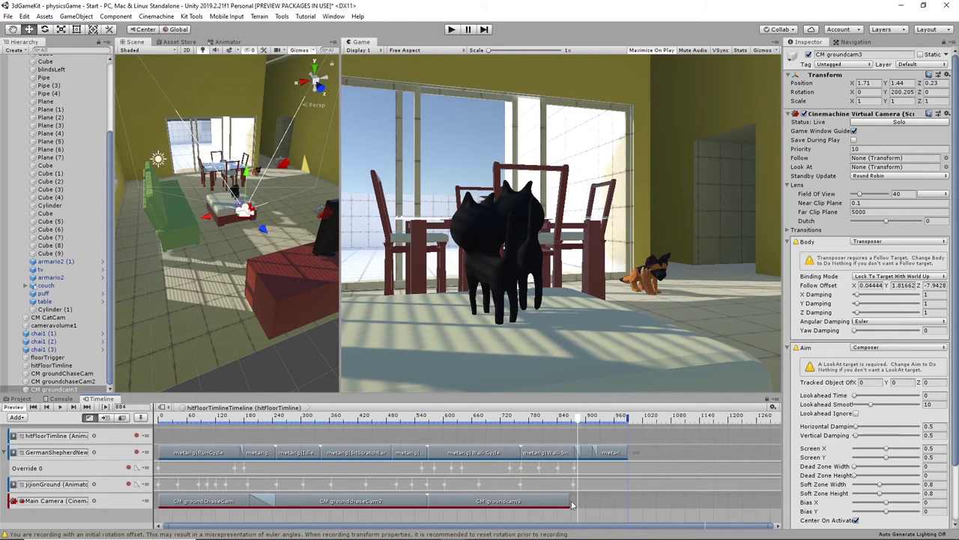
left_click_drag(569, 501, 628, 501)
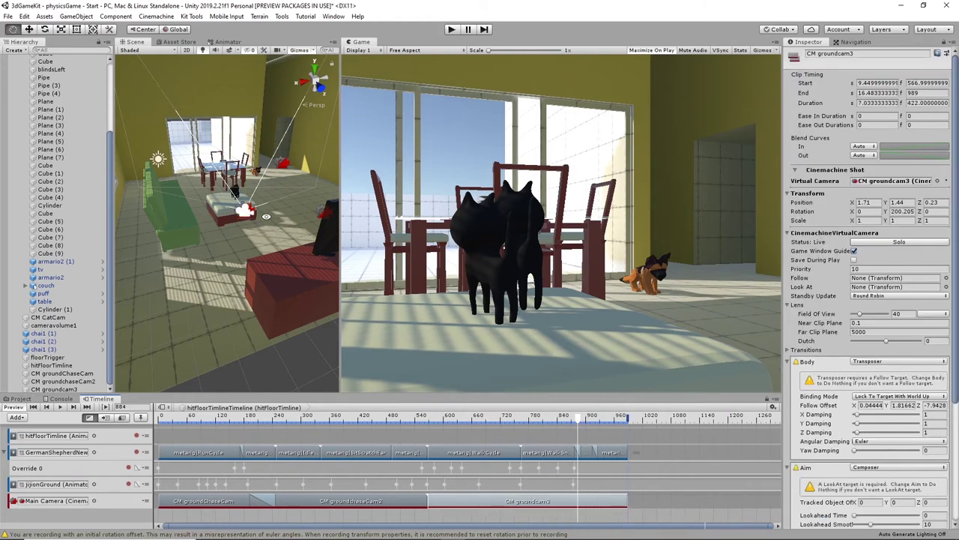
- Raise CM groundcam3 to Y 1.99 and tilt it down about 13° to look onto the cats and the puff
mouse_move(262, 214)
left_mouse_down("alt")
mouse_move(205, 222)
mouse_move(261, 207)
left_mouse_up("alt")
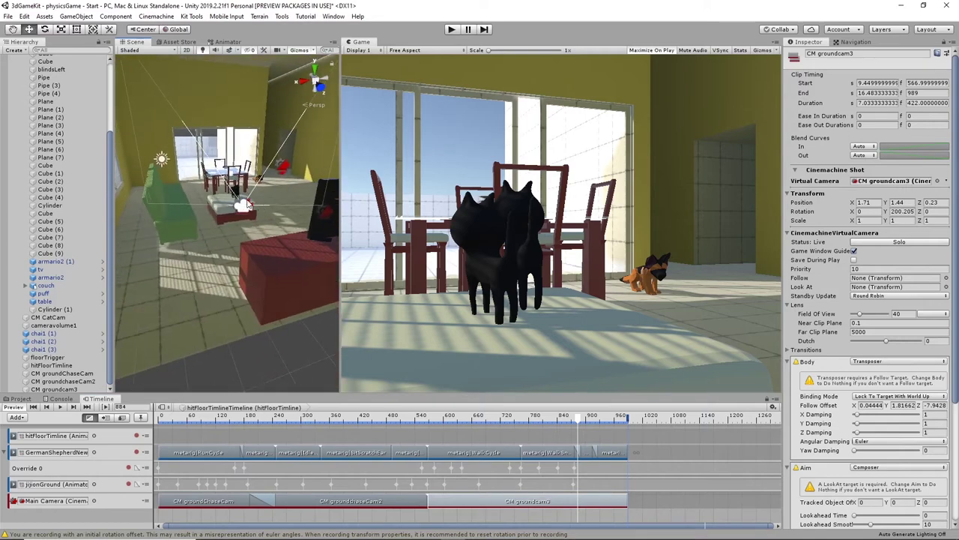
left_click(244, 206)
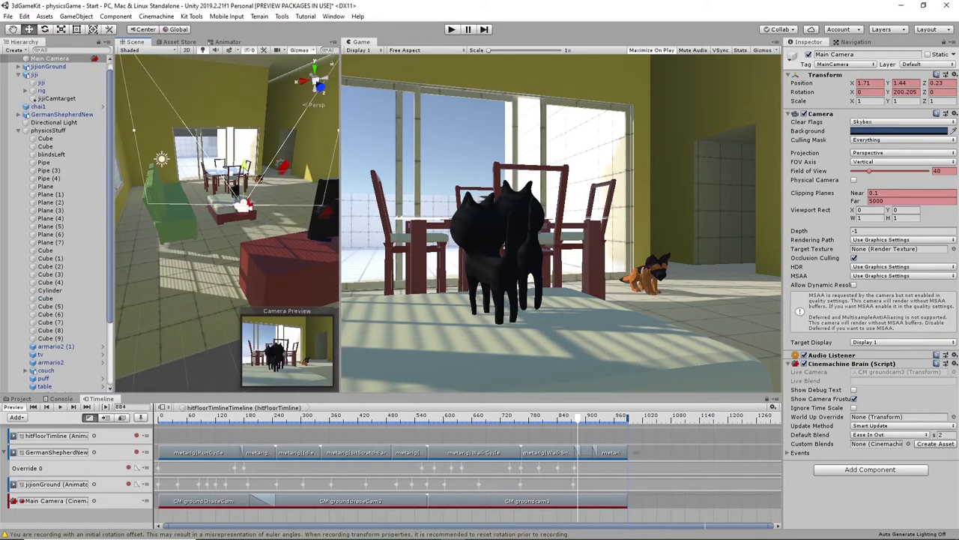
scroll(65, 375, "down", 4)
left_click(64, 388)
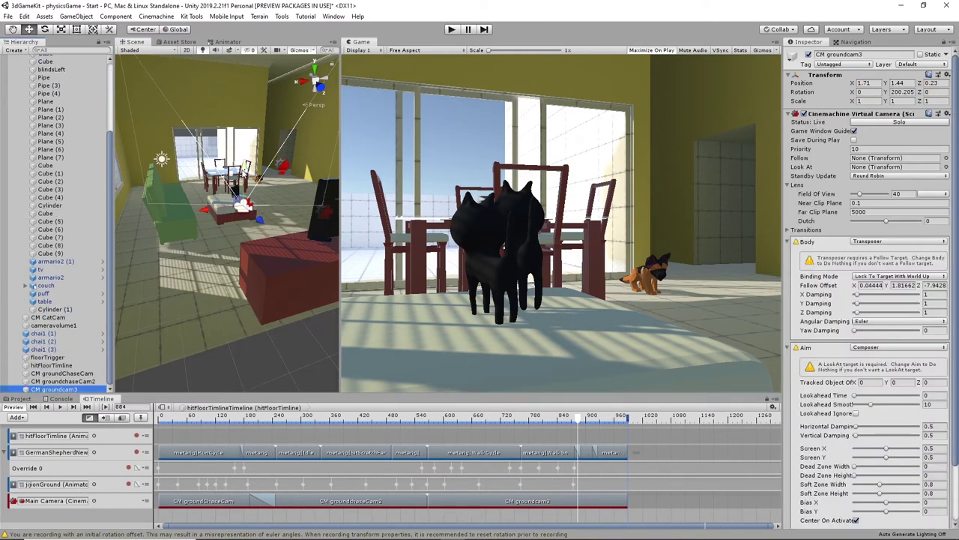
left_click_drag(244, 171, 229, 158)
key("e")
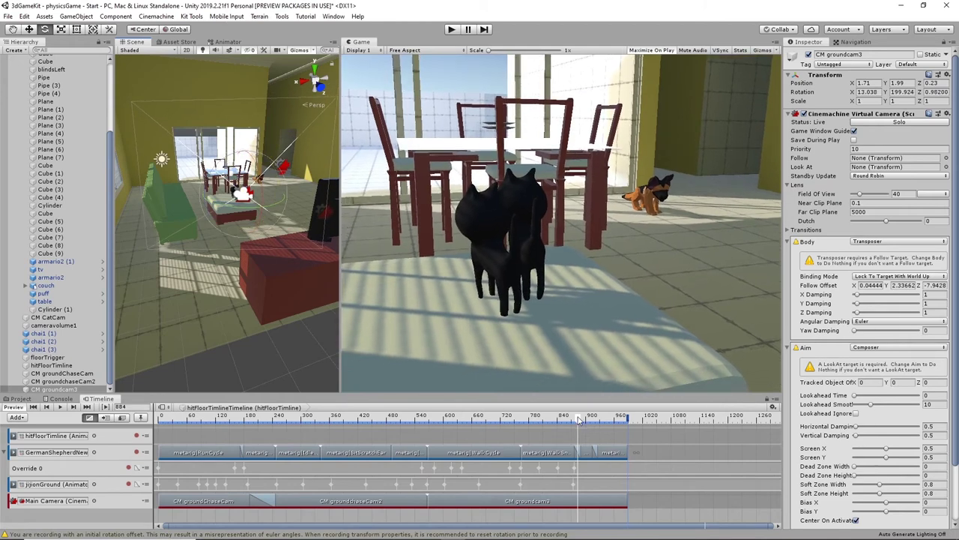
- Start the CM groundcam3 shot at frame 526 to blend with CM groundchaseCam2, extend its end to frame 989, and preview to frame 978
left_click_drag(579, 420, 423, 439)
left_click_drag(450, 504, 433, 499)
left_click_drag(424, 422, 579, 420)
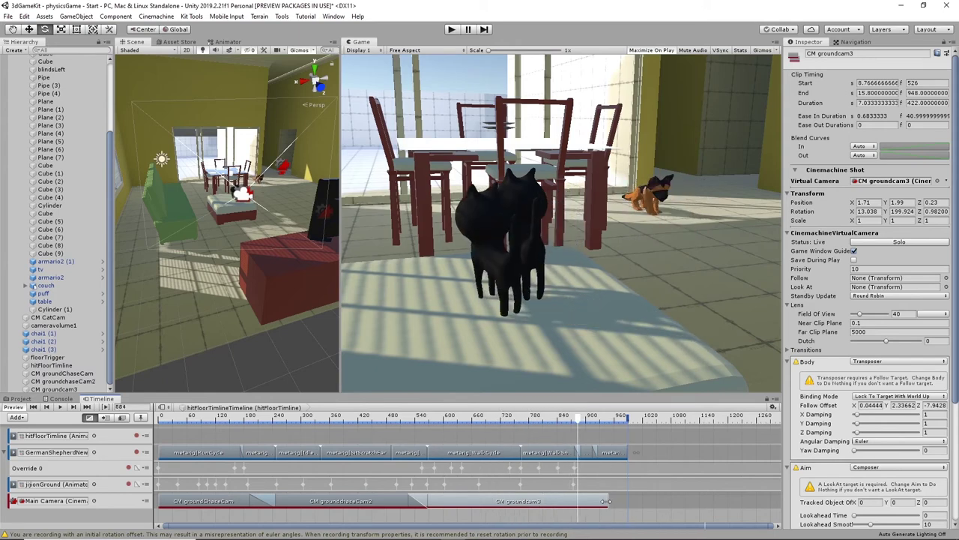
left_click_drag(605, 501, 627, 500)
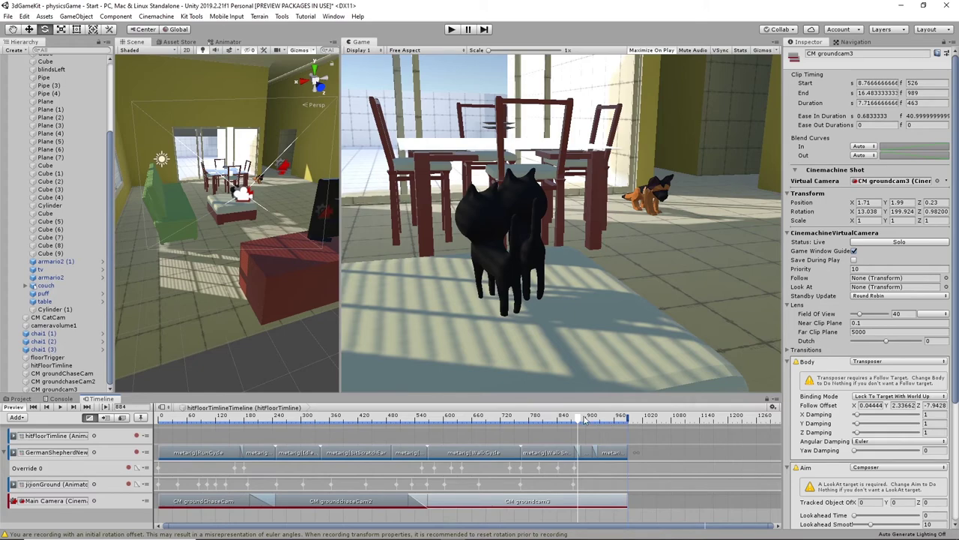
left_click_drag(585, 420, 623, 537)
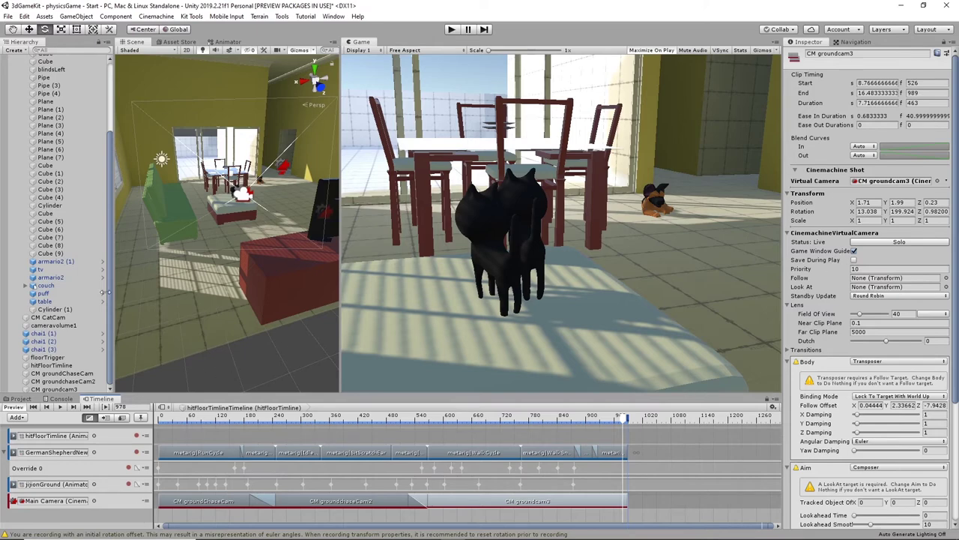
left_click(101, 364)
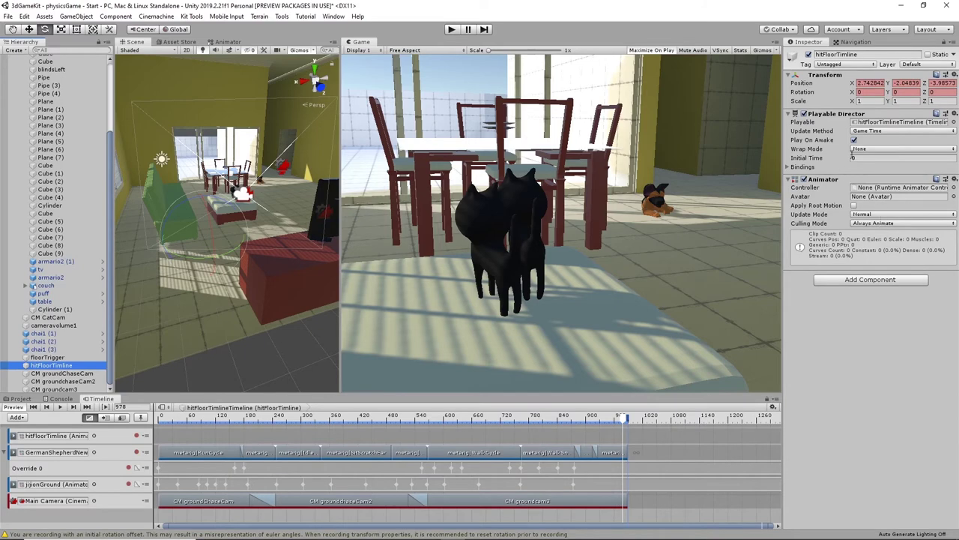
left_click(854, 140)
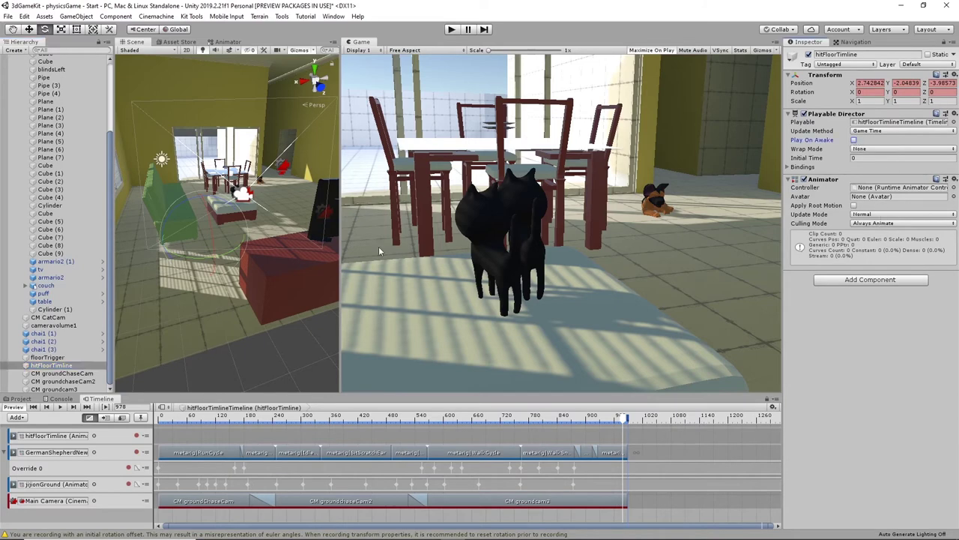
left_click(46, 358)
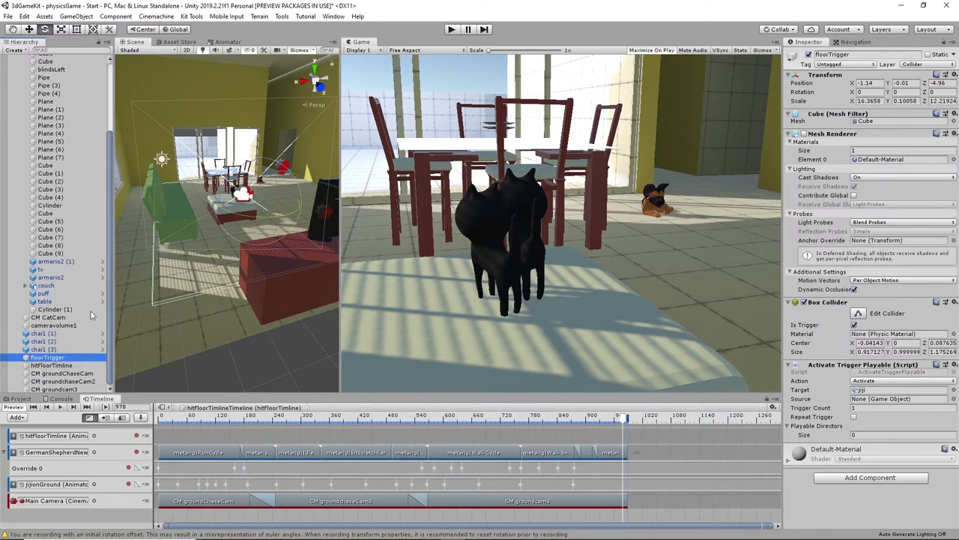
left_click(52, 365)
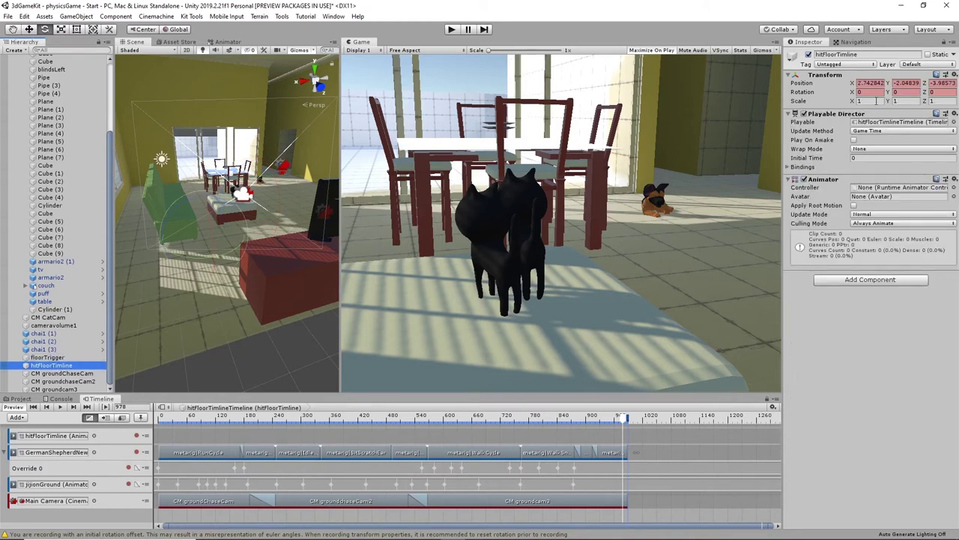
left_click(854, 140)
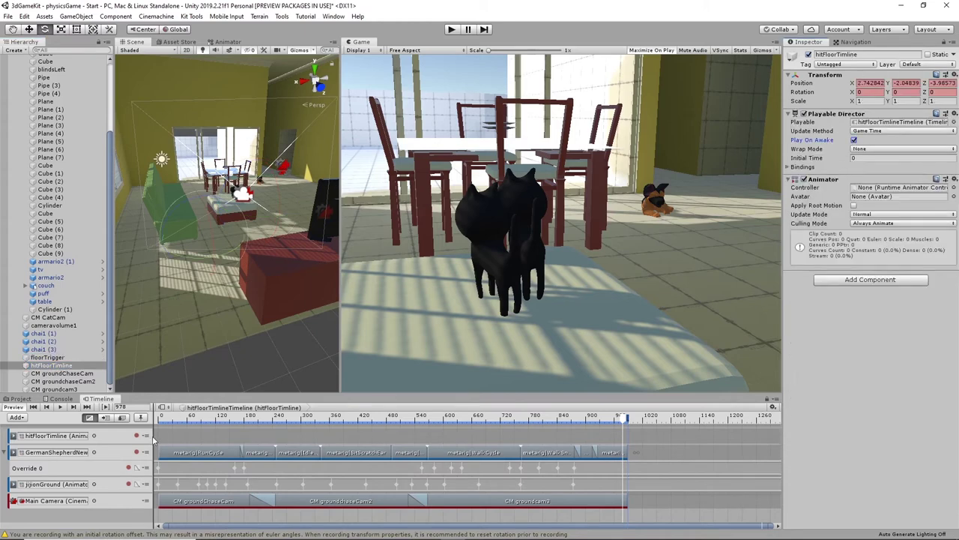
- Preview frame 80, check the jijionGround and jiji cats, then add an Activation Track to the timeline and bind it to jiji
left_click_drag(177, 423, 196, 410)
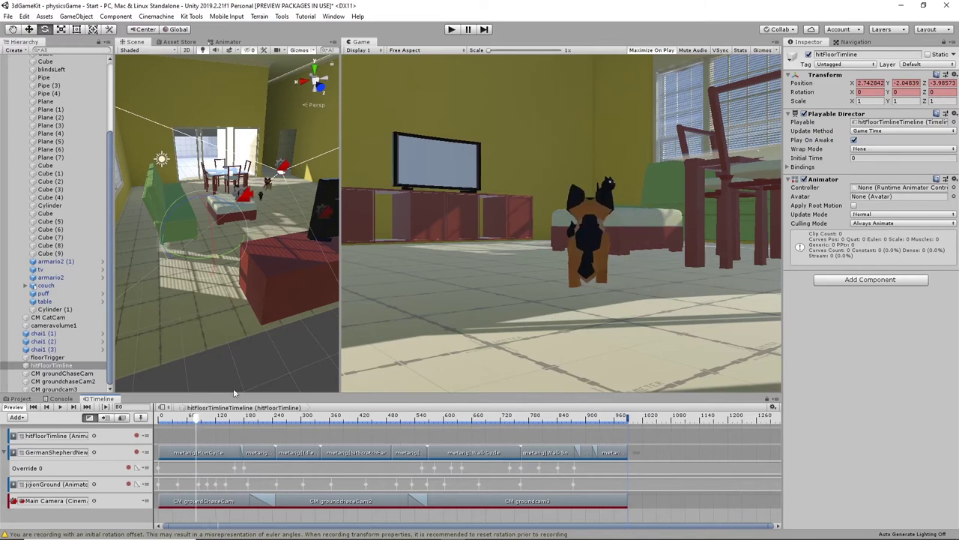
scroll(123, 349, "down", 2)
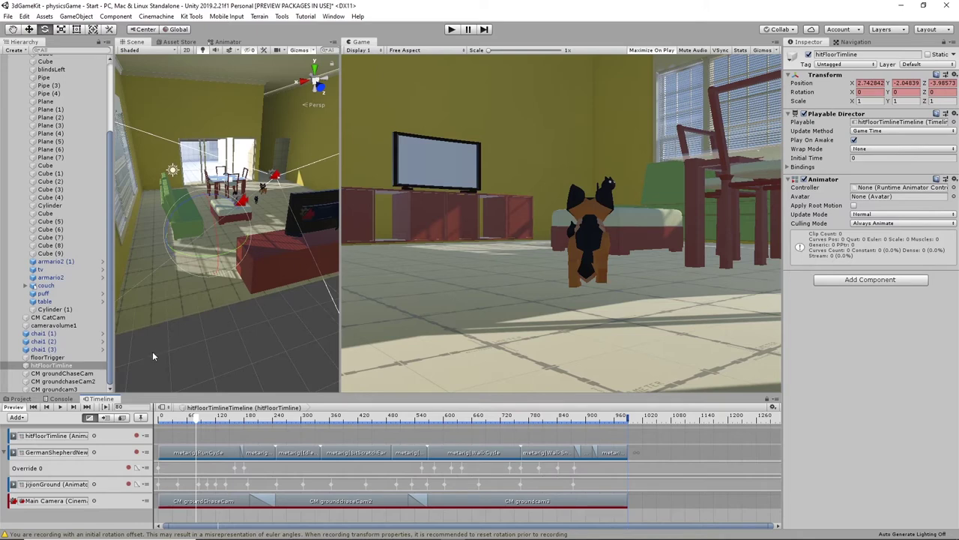
scroll(54, 352, "up", 4)
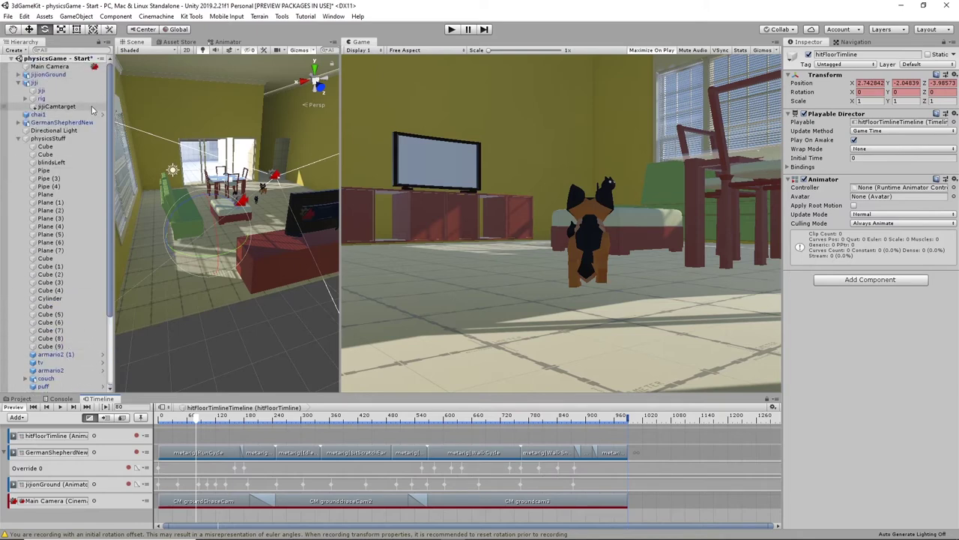
left_click(50, 74)
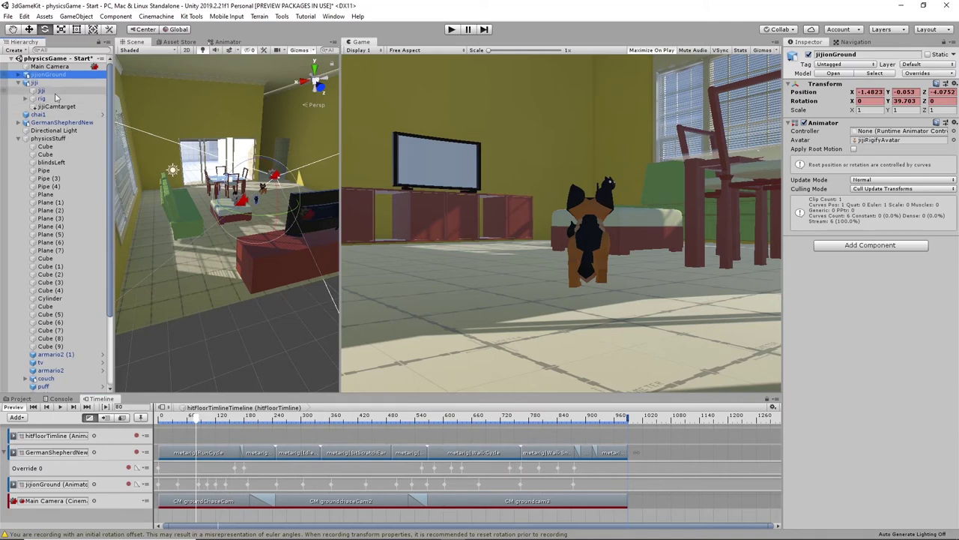
left_click(38, 83)
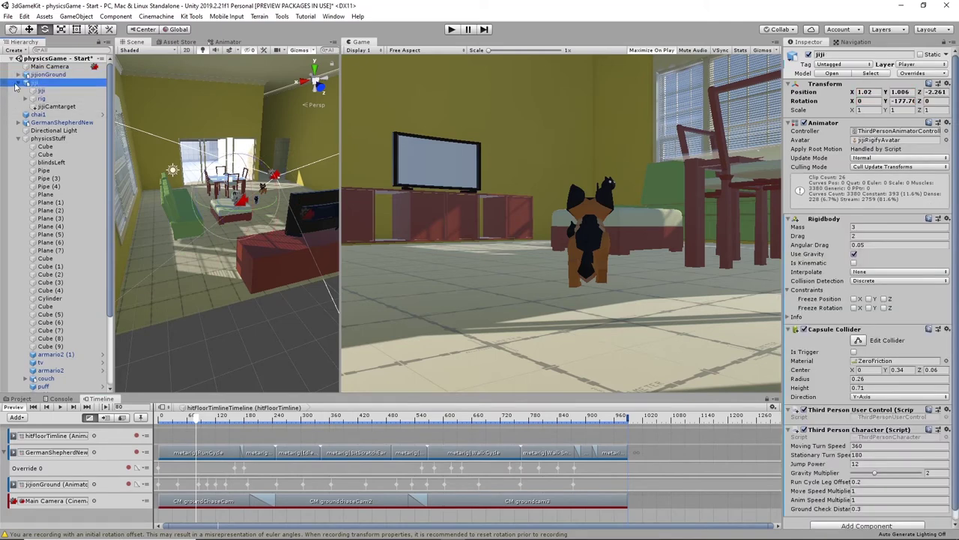
left_click(21, 83)
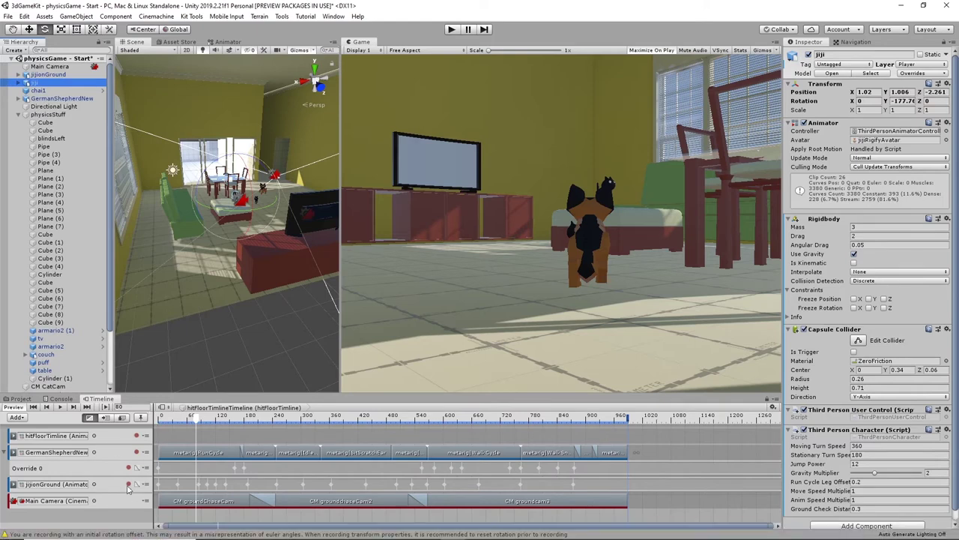
right_click(117, 521)
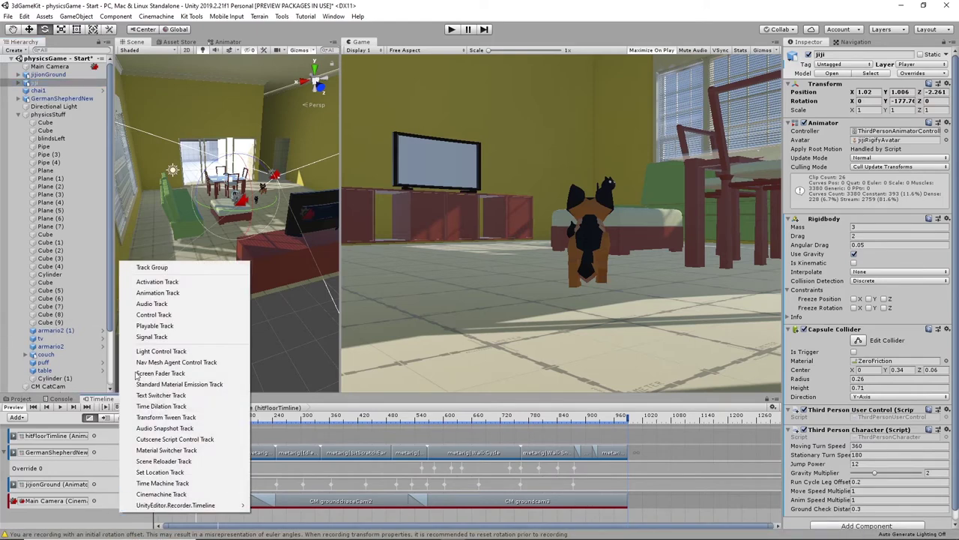
left_click(168, 283)
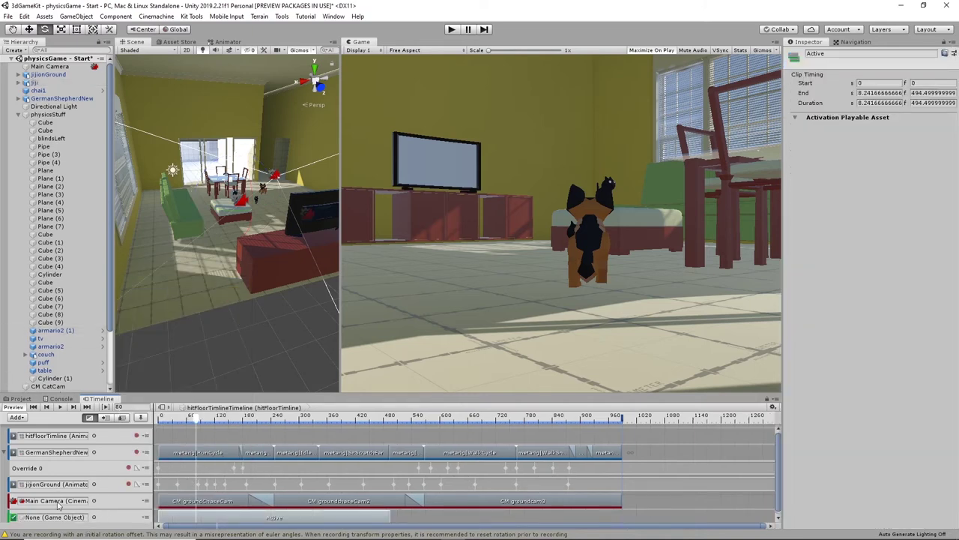
left_click(93, 517)
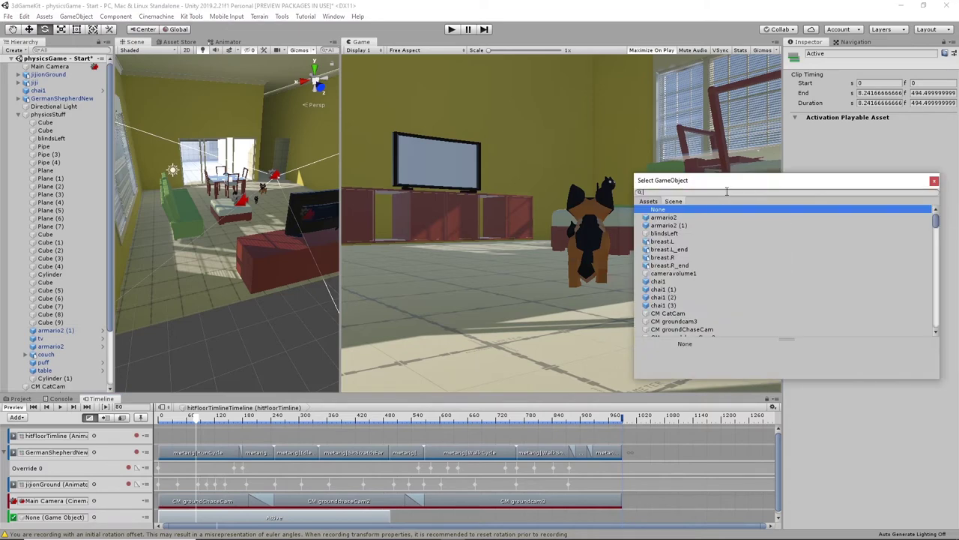
type("jiji")
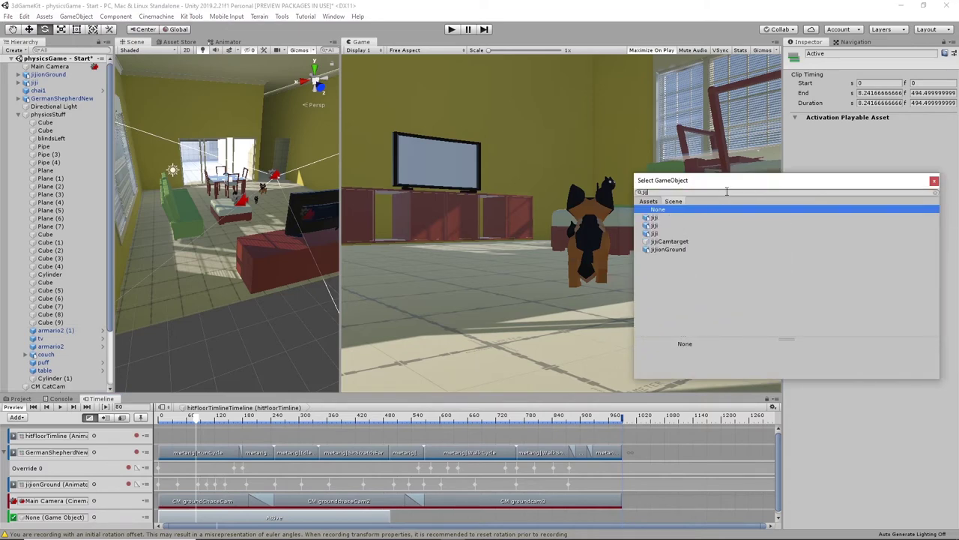
left_click(654, 219)
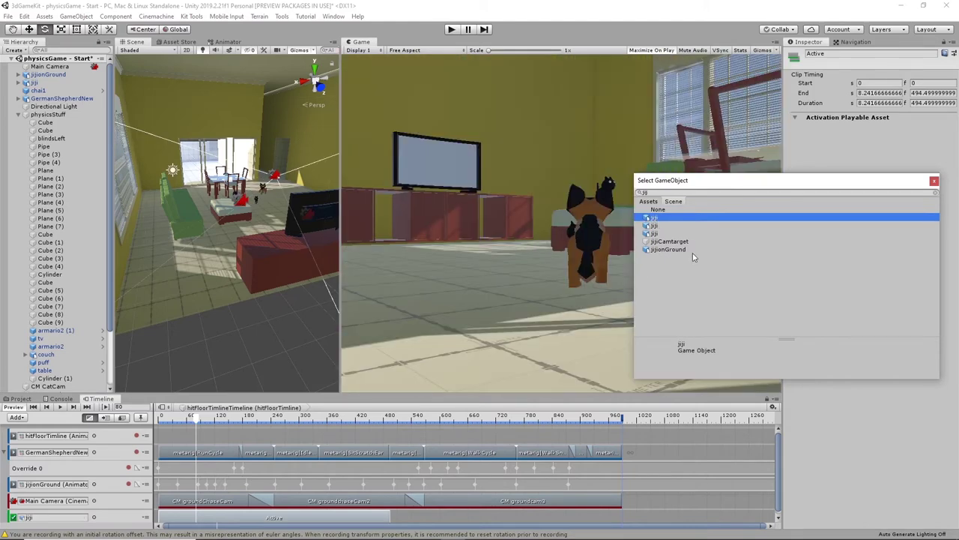
- Finish binding the Activation Track to jiji and enlarge the Timeline area so all its tracks fit
left_click(935, 181)
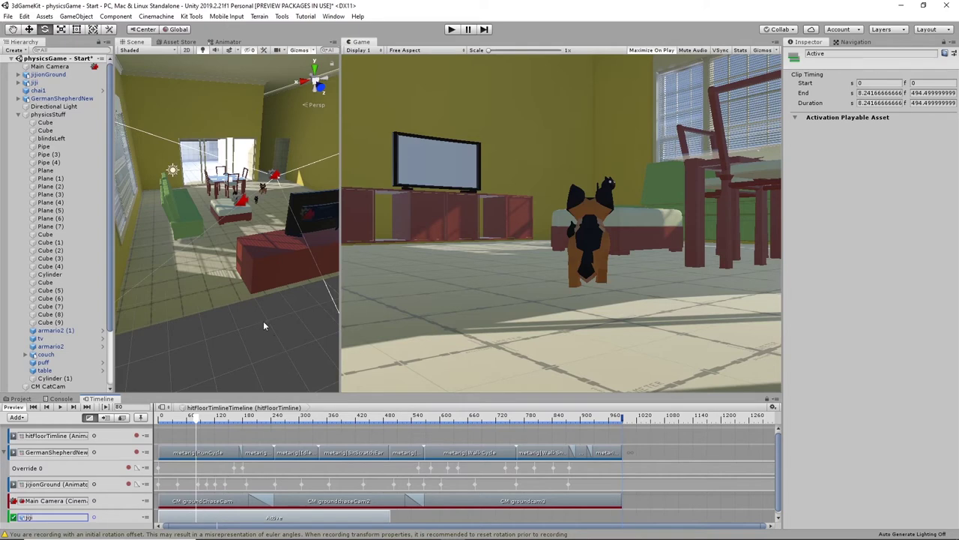
scroll(275, 252, "up", 6)
left_click_drag(292, 205, 170, 225, "alt")
middle_click_drag(281, 232, 216, 249, "alt")
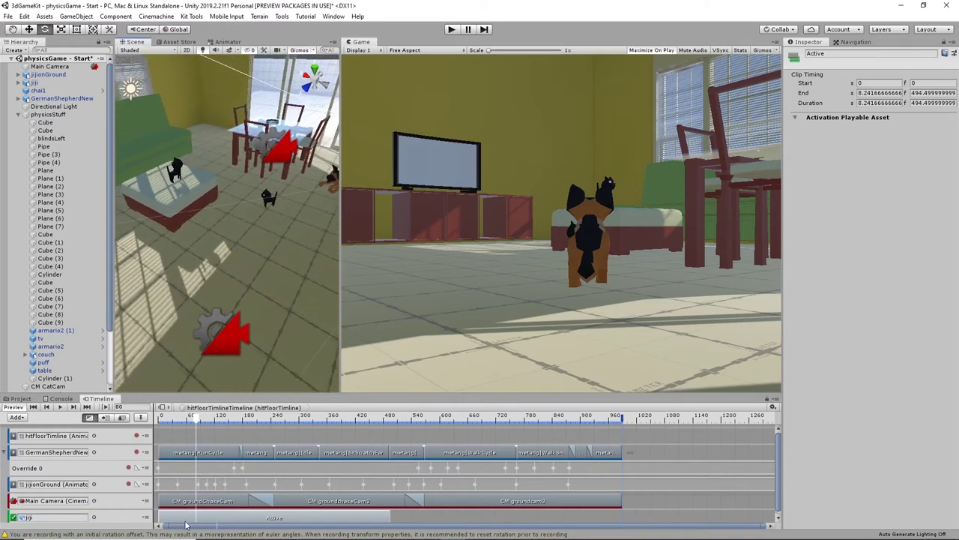
mouse_move(198, 516)
left_mouse_down()
mouse_move(272, 518)
mouse_move(195, 526)
left_mouse_up()
left_click_drag(223, 392, 238, 342)
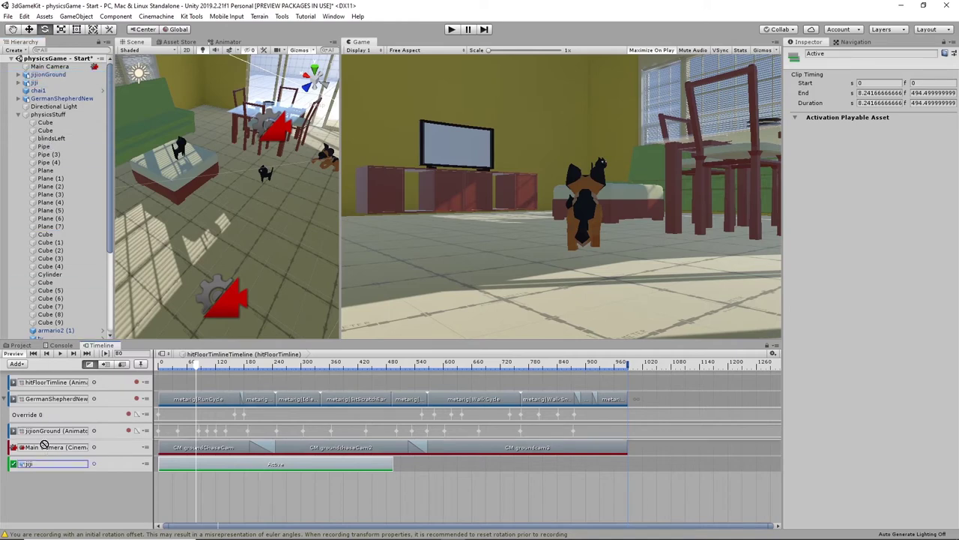
- Try the Activation Track on jijionGround with its clip starting at frame 153, and rebind it to jiji with the clip at frame 0
left_click_drag(46, 465, 46, 467)
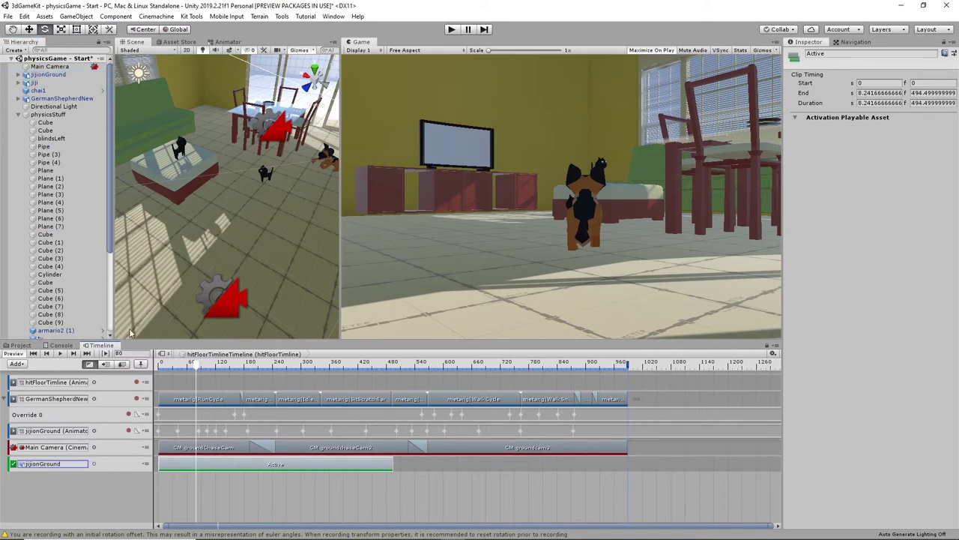
left_click_drag(217, 470, 290, 469)
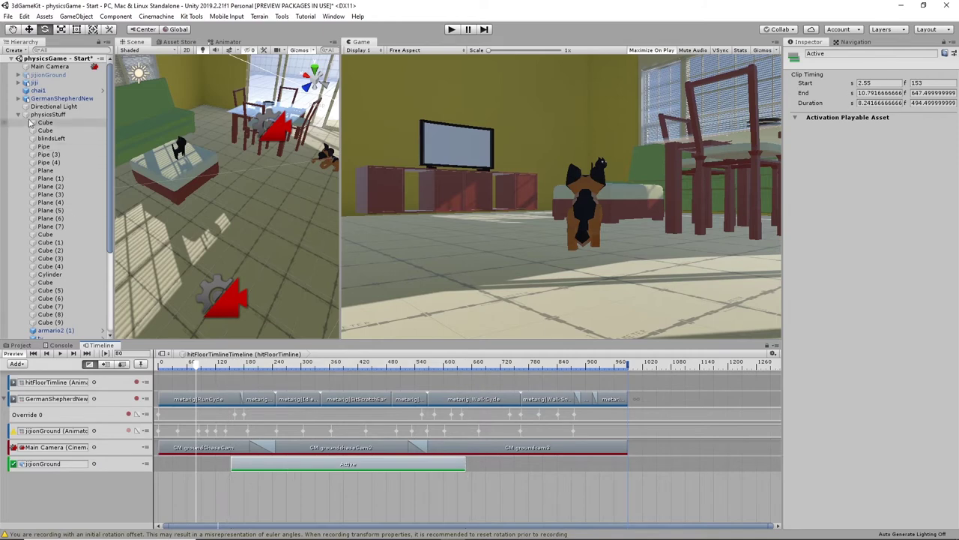
left_click_drag(35, 85, 65, 466)
left_click_drag(264, 469, 190, 467)
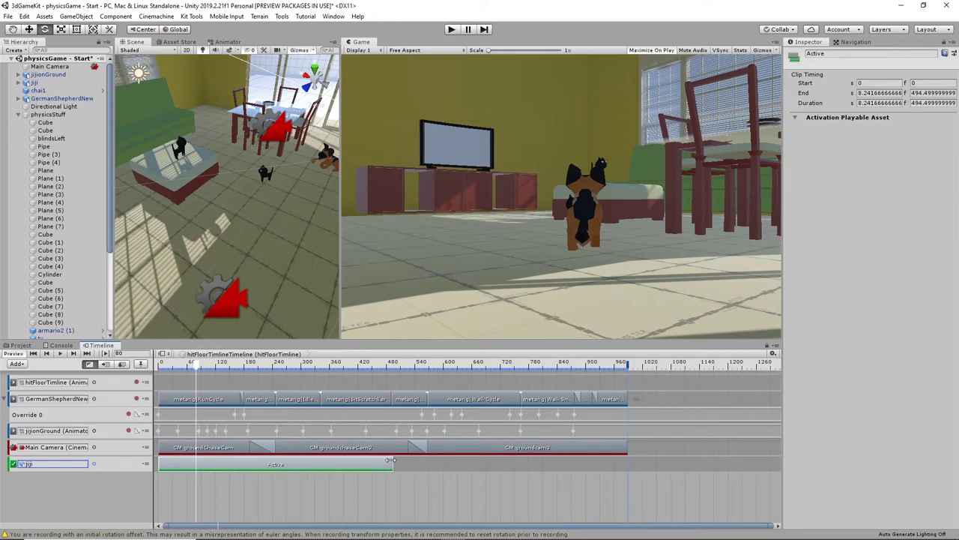
- Shorten jiji's activation clip to end at frame 247, and add a second Activation Track bound to jijionGround
left_click_drag(392, 460, 270, 469)
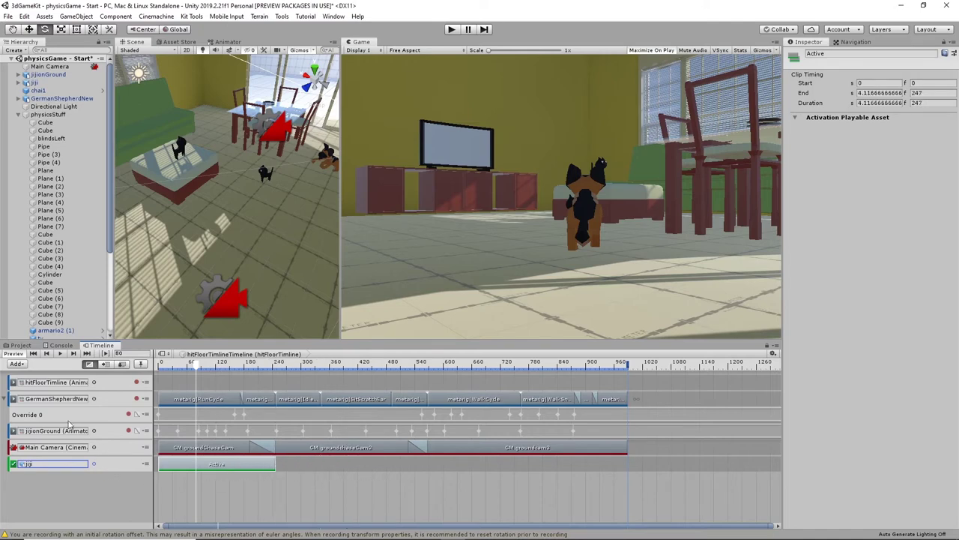
right_click(75, 494)
left_click(127, 261)
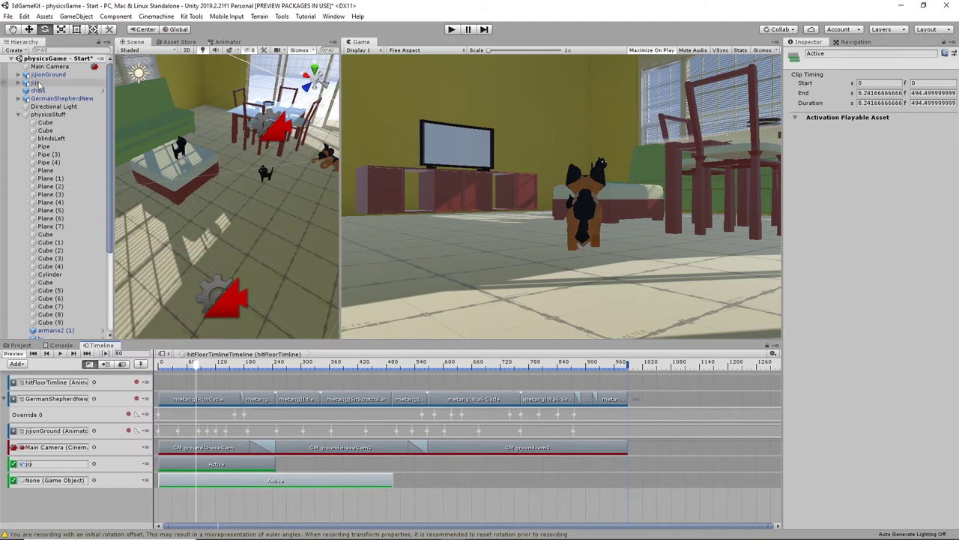
left_click_drag(42, 75, 62, 481)
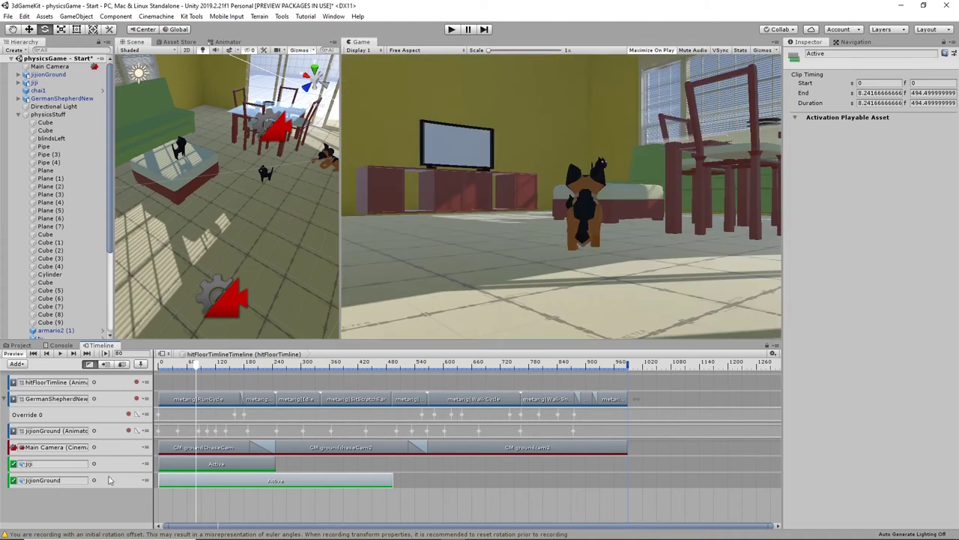
- Move jiji's activation clip to the end of the cutscene, starting at frame 989 and trimmed to end at frame 1031
left_click(226, 465)
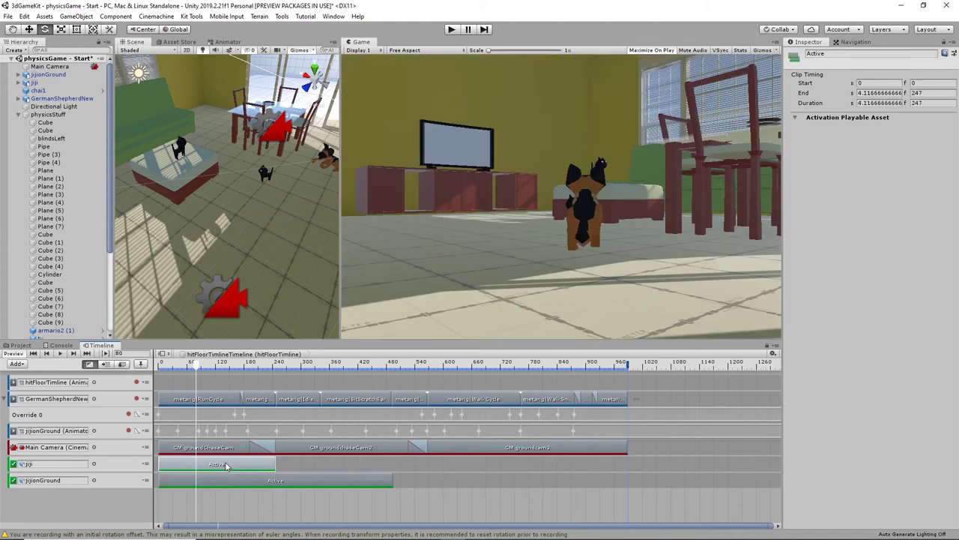
left_click_drag(268, 468, 650, 463)
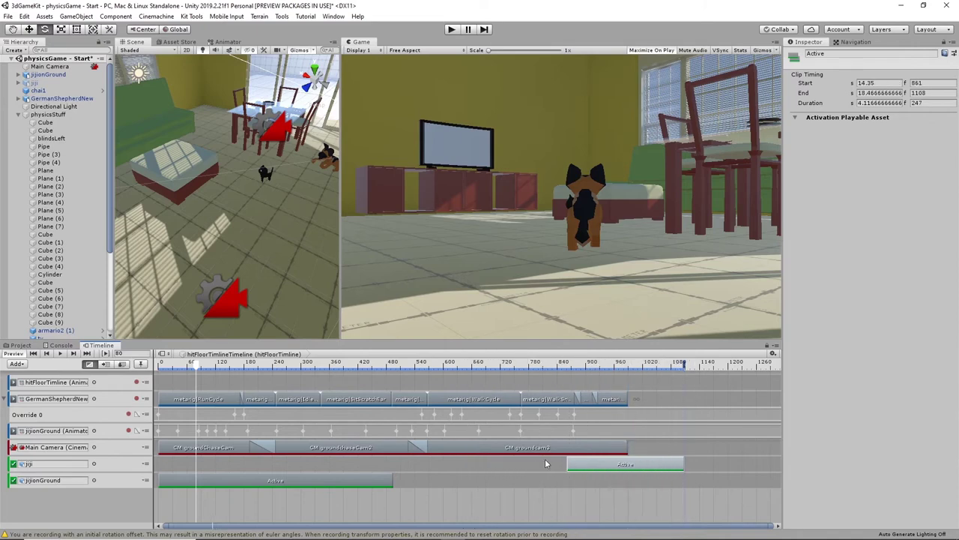
left_click_drag(569, 463, 627, 468)
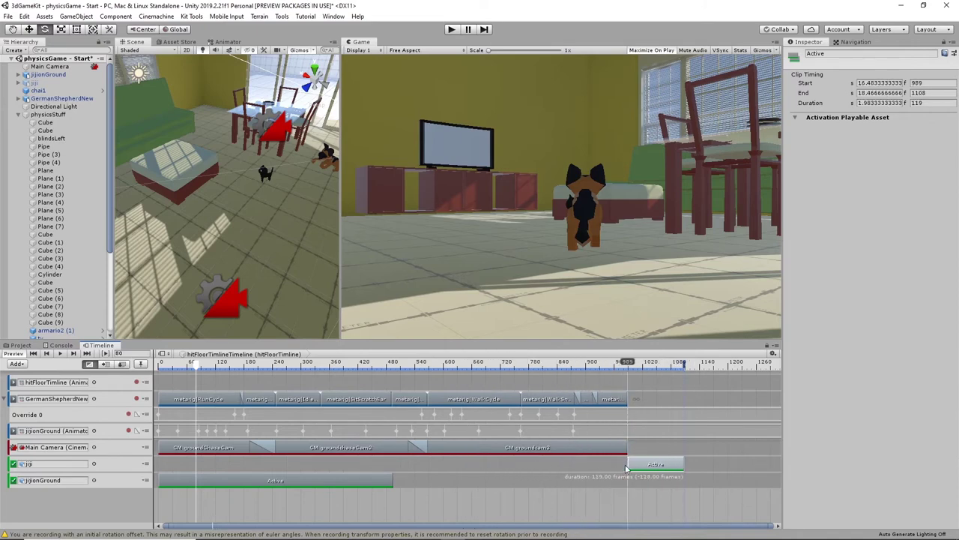
left_click(685, 467)
left_click_drag(685, 467, 648, 466)
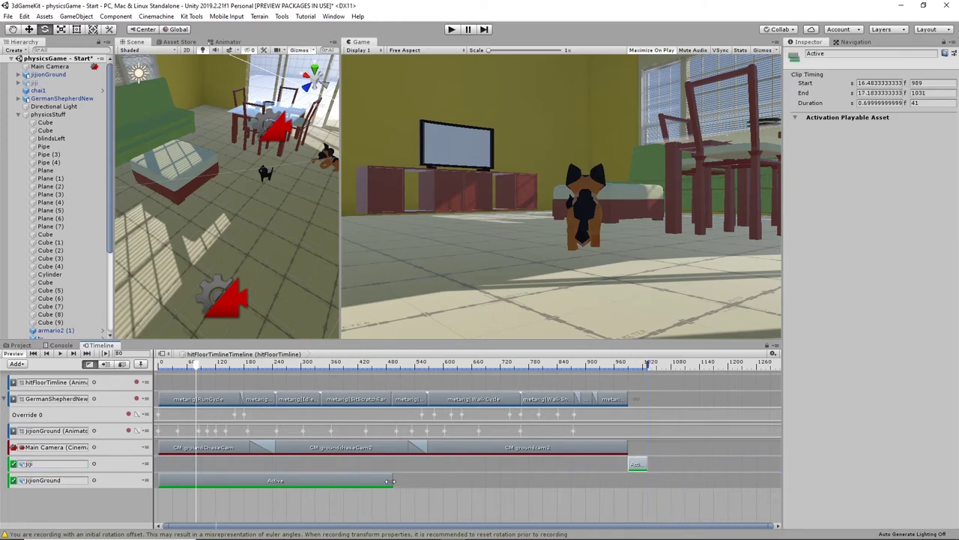
- Extend jijionGround's activation clip to frame 989, trim jiji's clip end to frame 1011, and preview the switch near frame 975
left_click_drag(391, 481, 638, 463)
left_click_drag(639, 366, 396, 397)
left_click_drag(379, 363, 633, 363)
left_click_drag(632, 413, 621, 435)
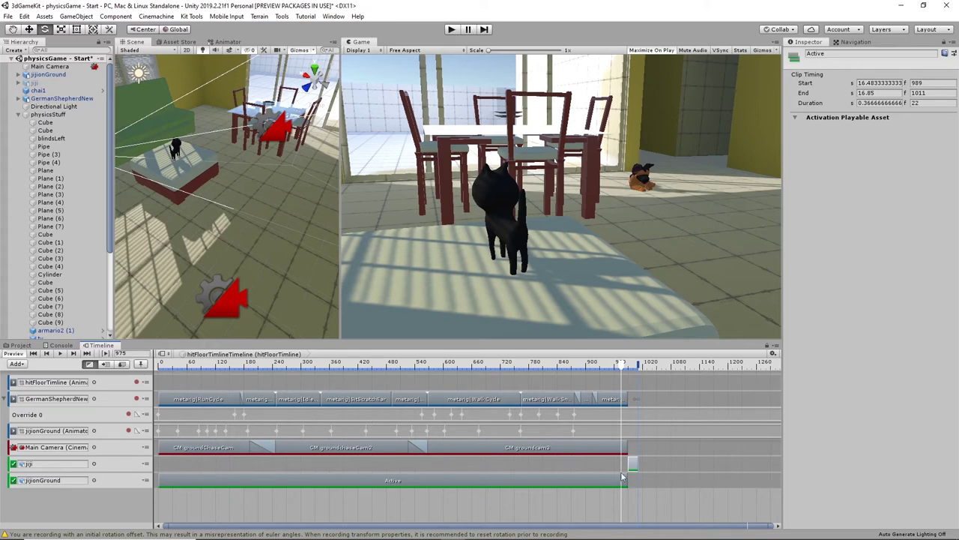
left_click_drag(650, 507, 193, 401)
key("ctrl+z")
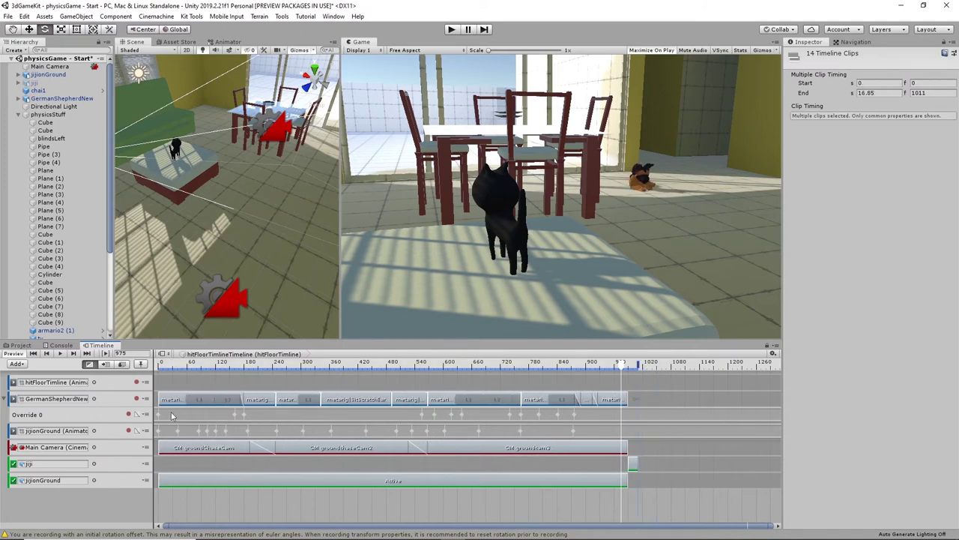
left_click(169, 498)
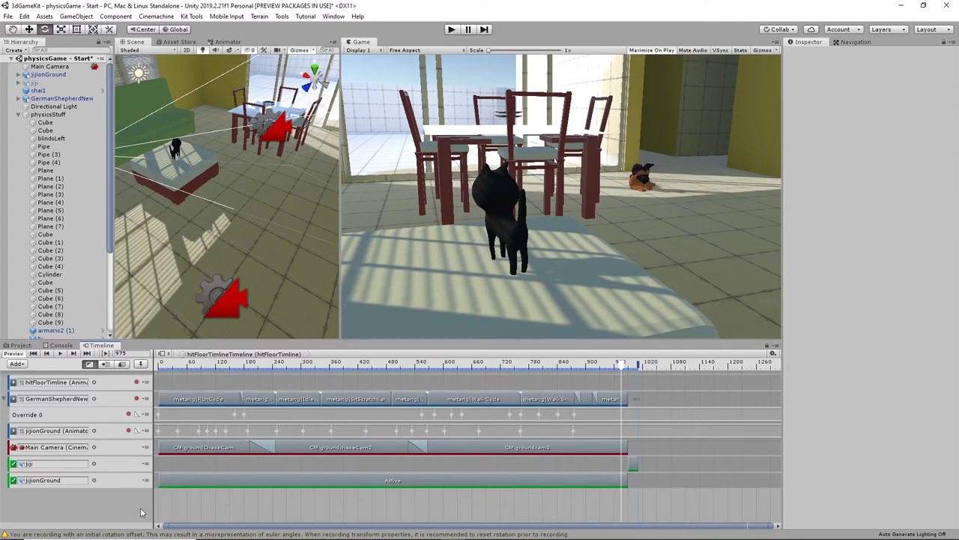
- Turn off Play On Awake in hitFloorTimline's Playable Director and return the timeline preview to frame 0
scroll(43, 287, "down", 5)
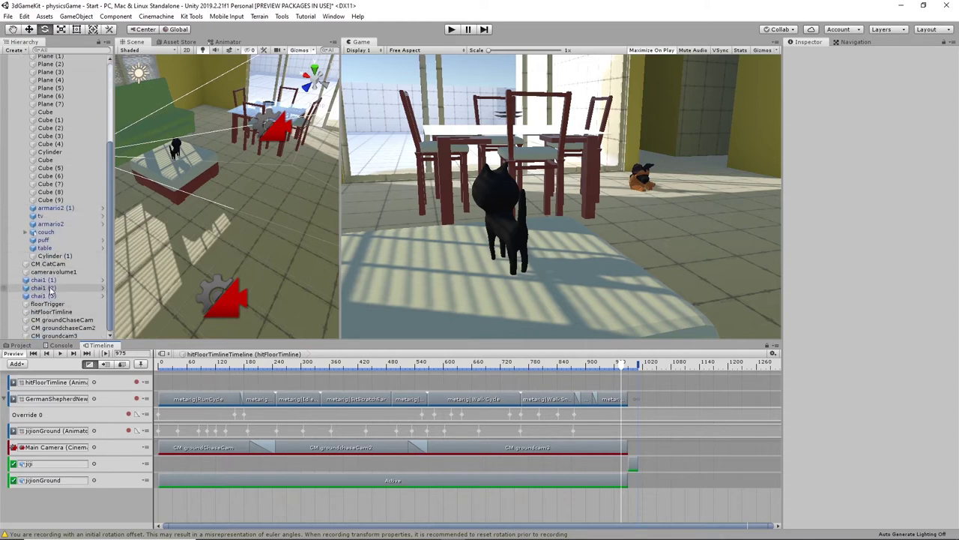
left_click(49, 312)
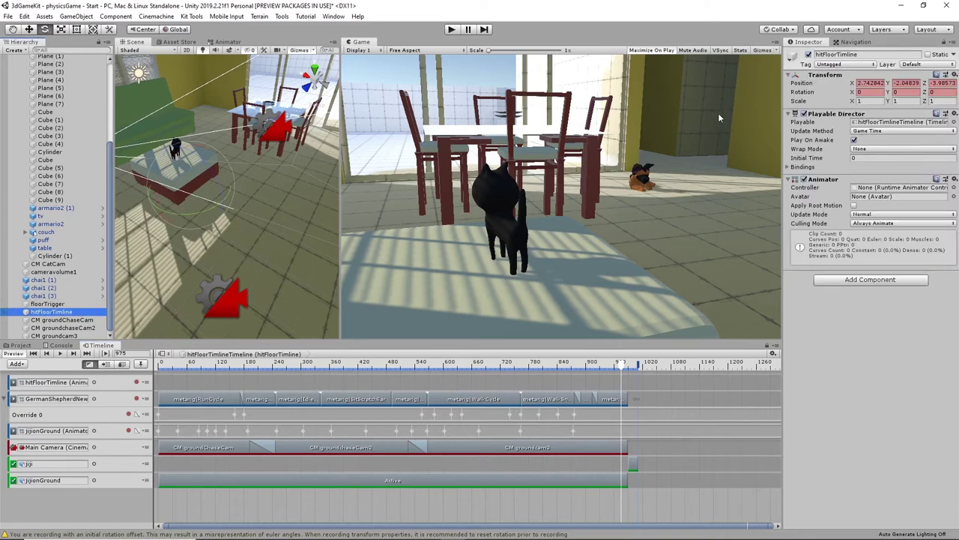
left_click(854, 140)
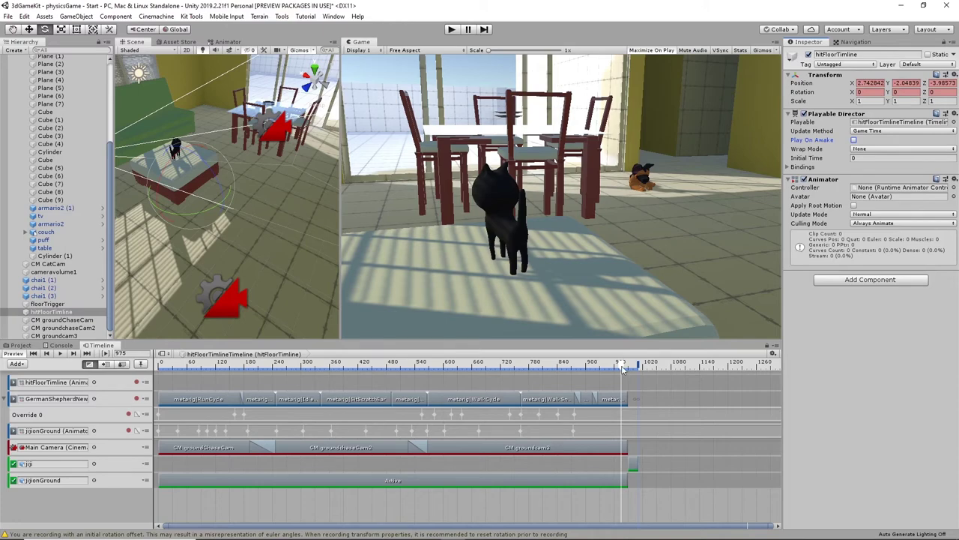
left_click_drag(623, 368, 115, 425)
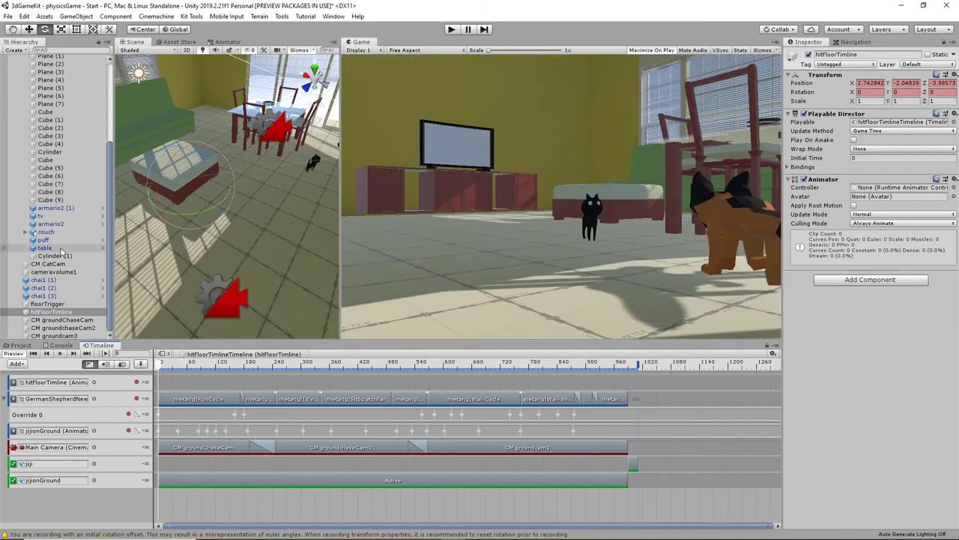
- Set floorTrigger's Activate Trigger Playable action to Play, with one Playable Directors element assigned to hitFloorTimline
left_click(48, 304)
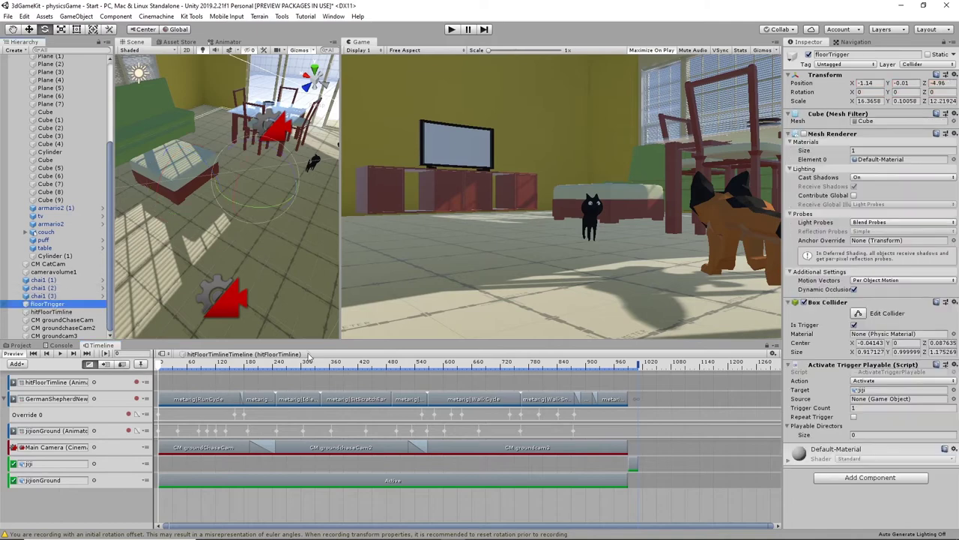
left_click(897, 380)
left_click(875, 457)
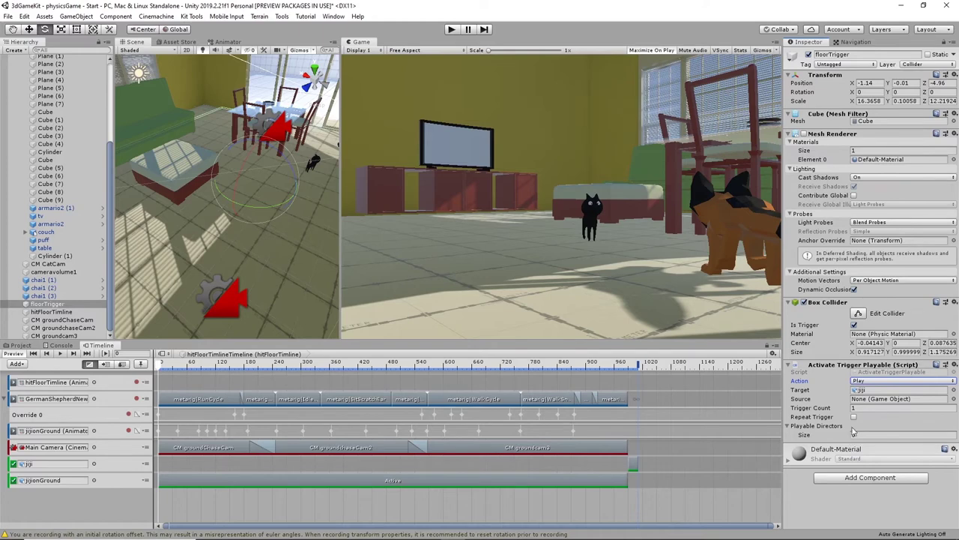
left_click(866, 434)
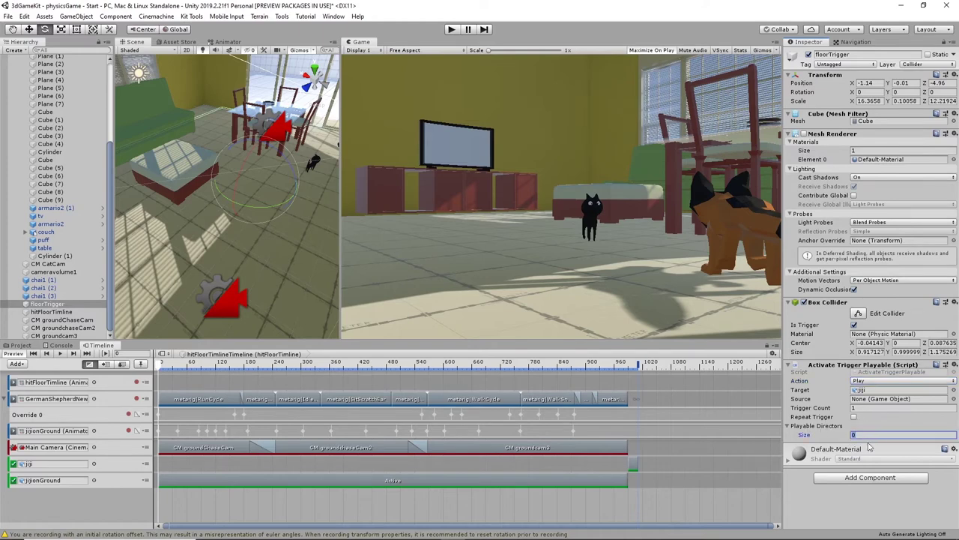
key("Return")
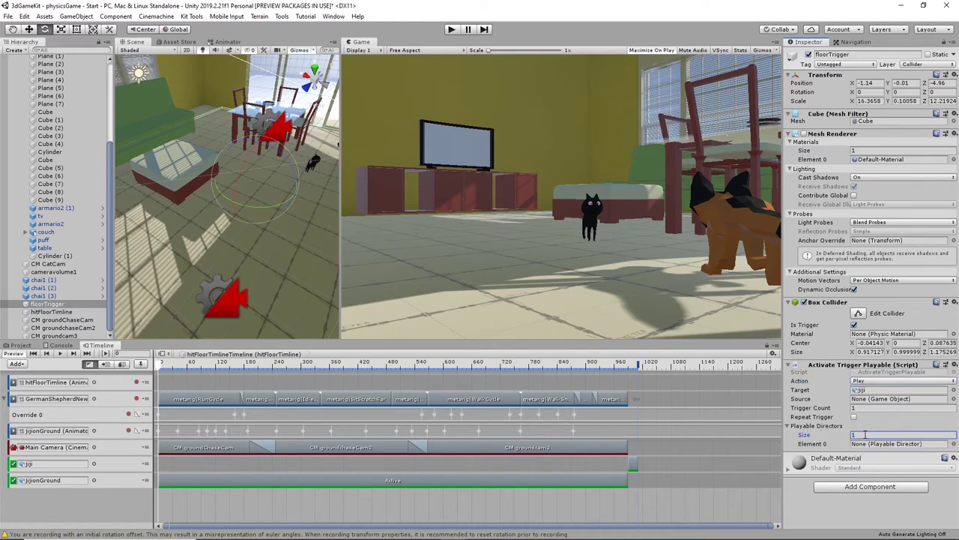
left_click(954, 444)
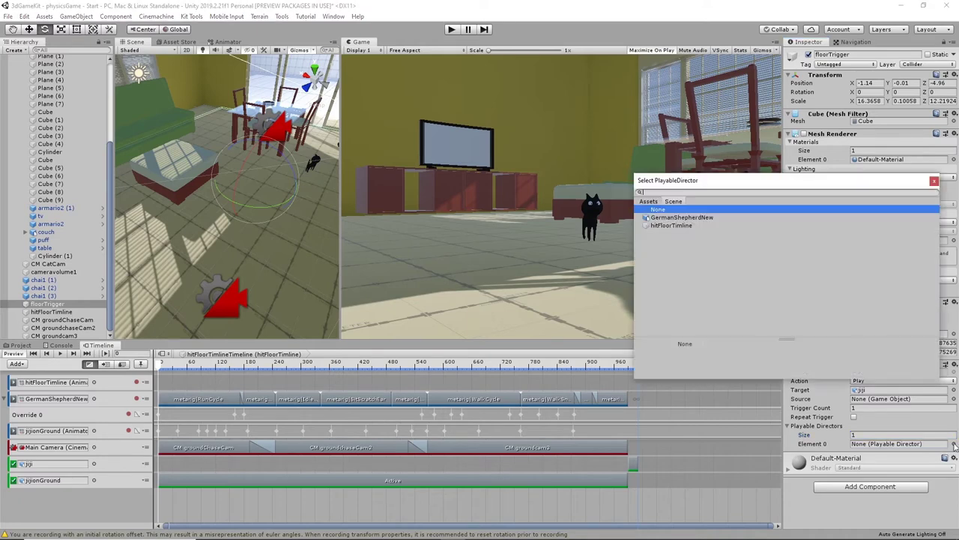
left_click(672, 225)
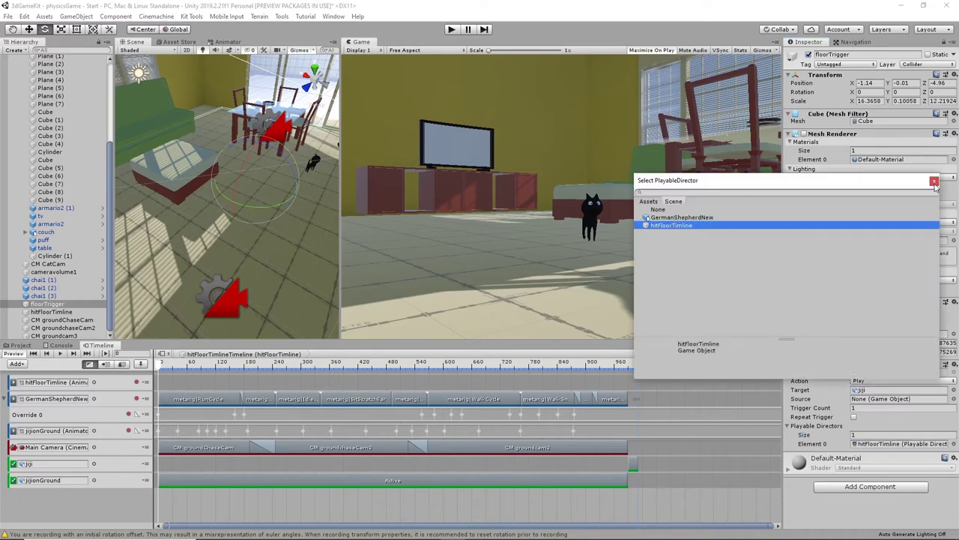
left_click(933, 181)
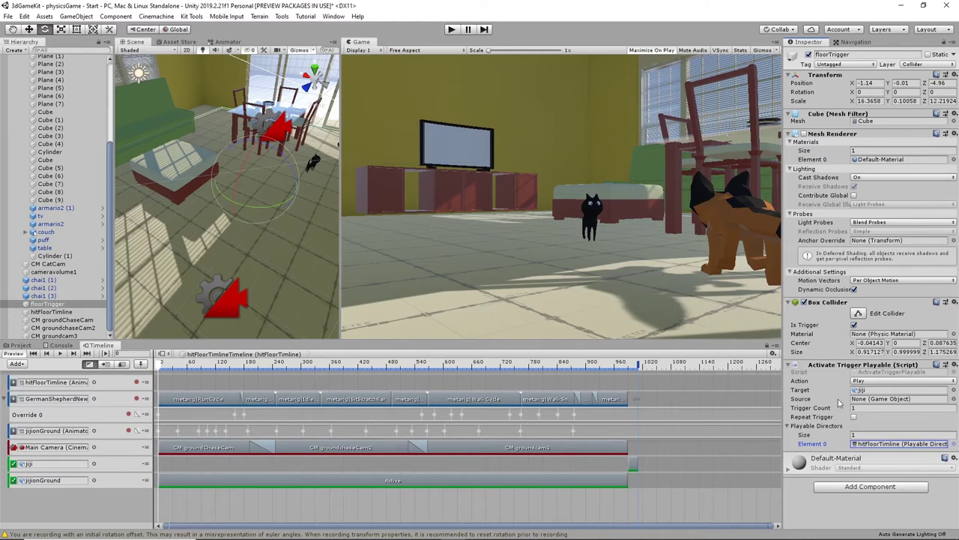
- Keep jiji as the trigger script's Target and assign floorTrigger as its Source
left_click(954, 390)
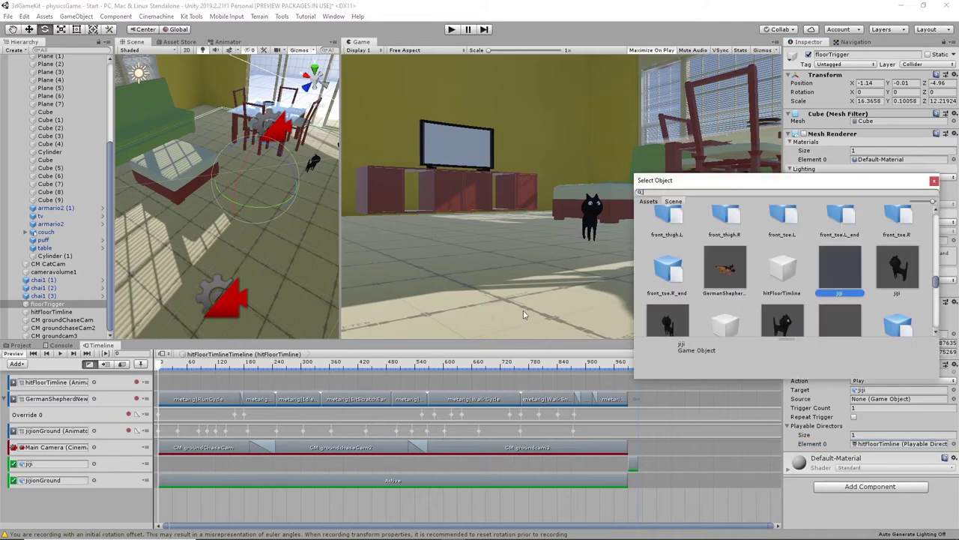
left_click(934, 181)
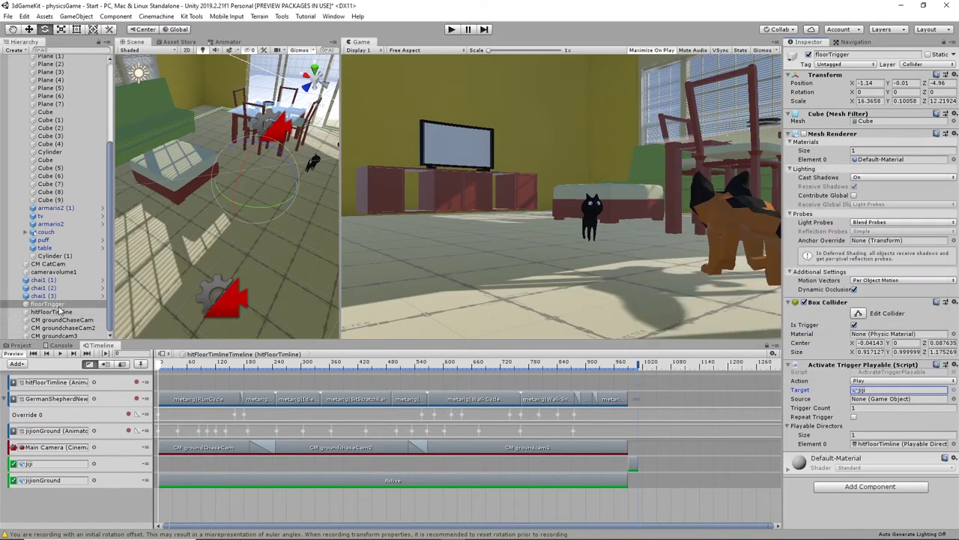
left_click_drag(58, 306, 870, 401)
- Run the scene in Play mode to test the floor-triggered cutscene, and stop it
left_click(452, 29)
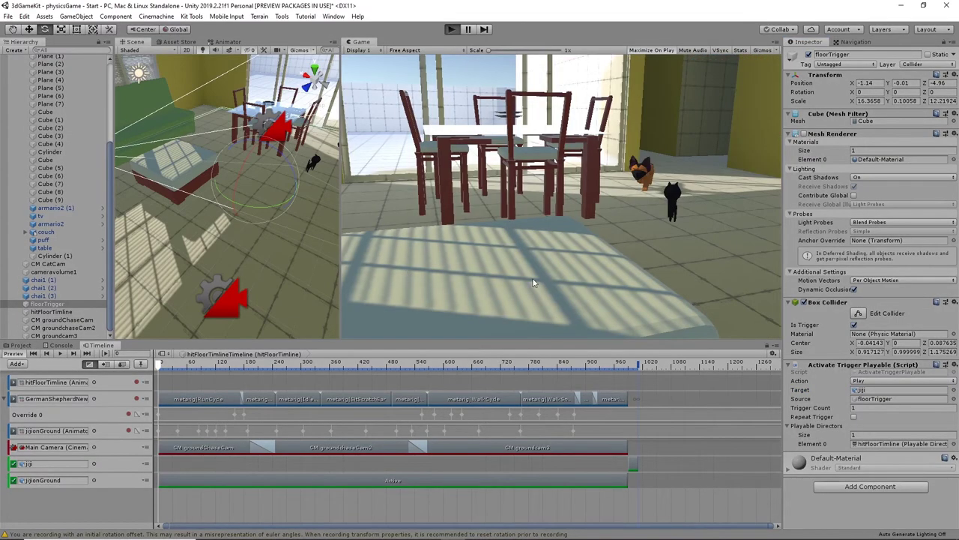
key("shift+space")
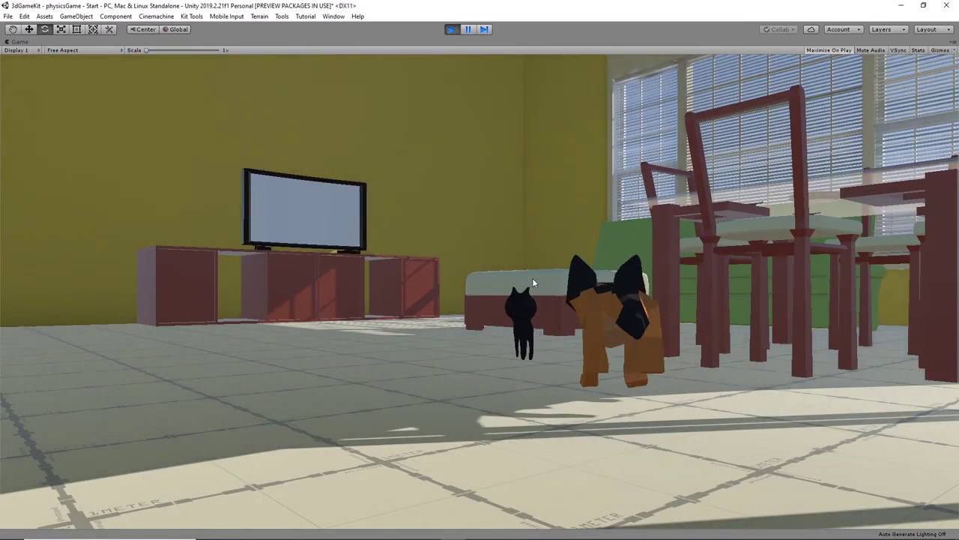
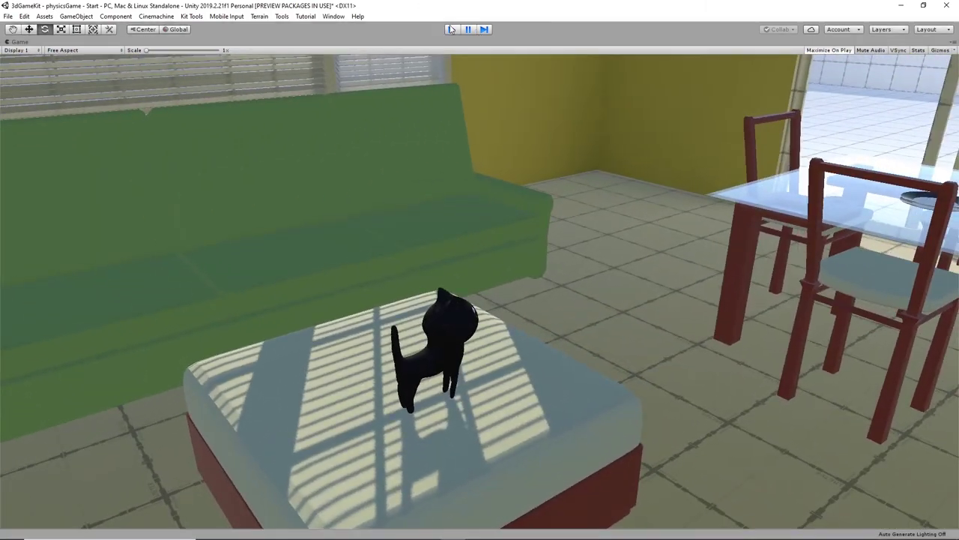
left_click(451, 29)
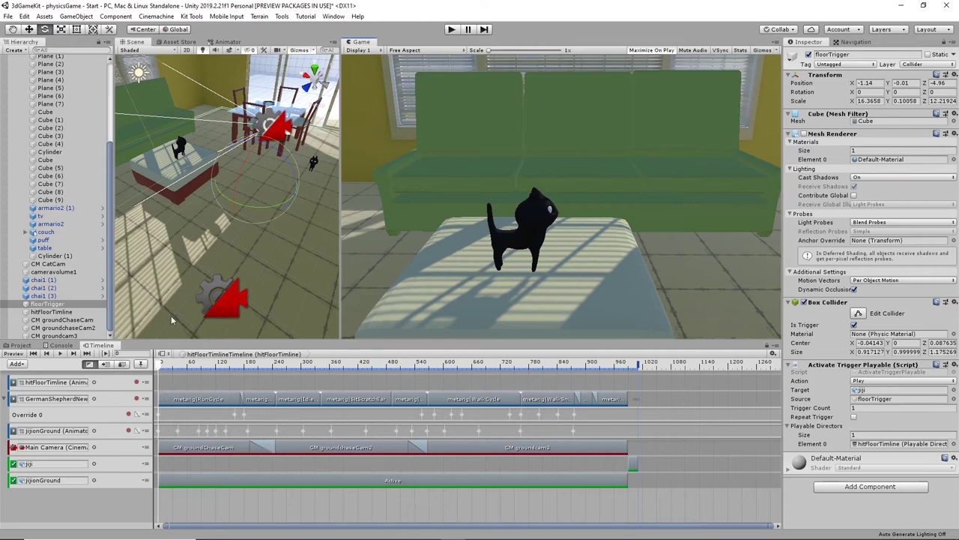
- Set the Wrap Mode of hitFloorTimline's Playable Director to Hold and test the scene in Play mode
left_click_drag(159, 366, 130, 387)
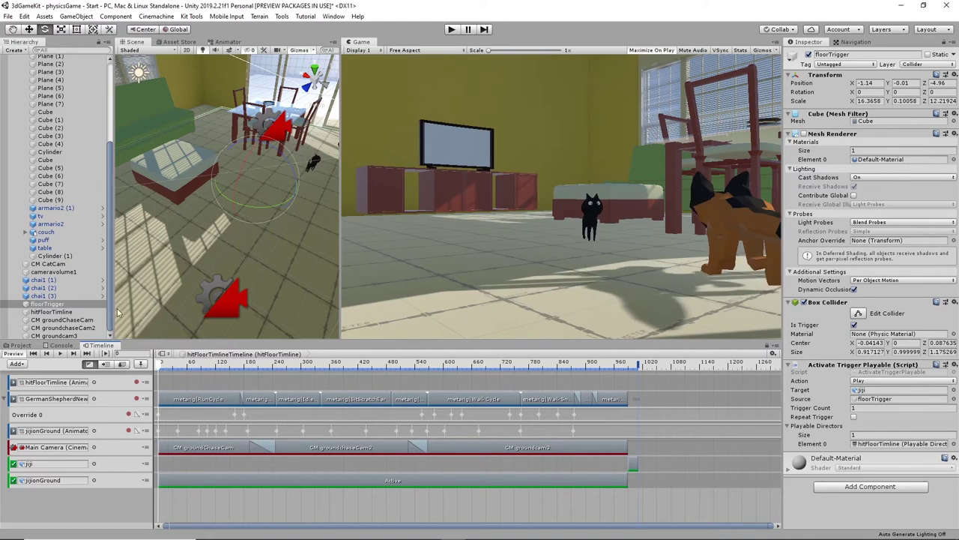
left_click(51, 311)
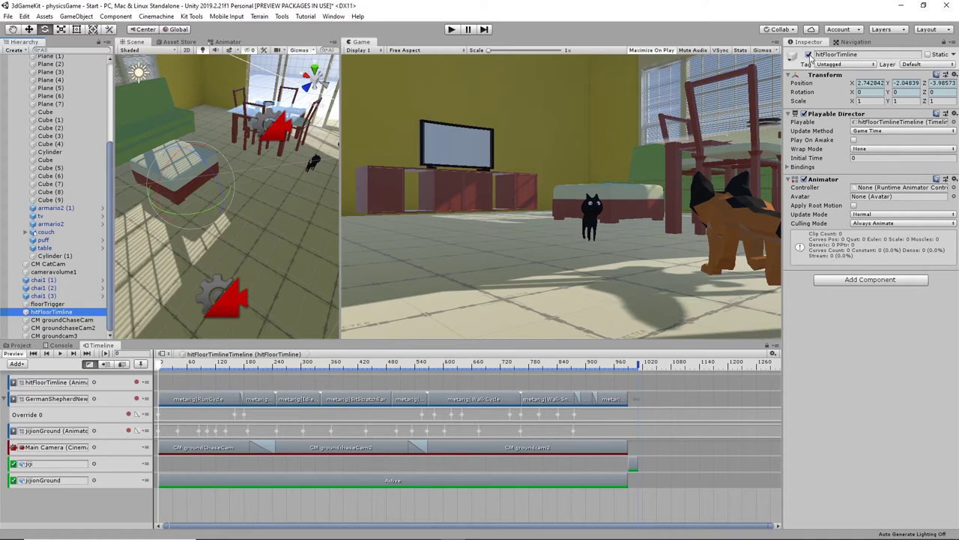
left_click(809, 56)
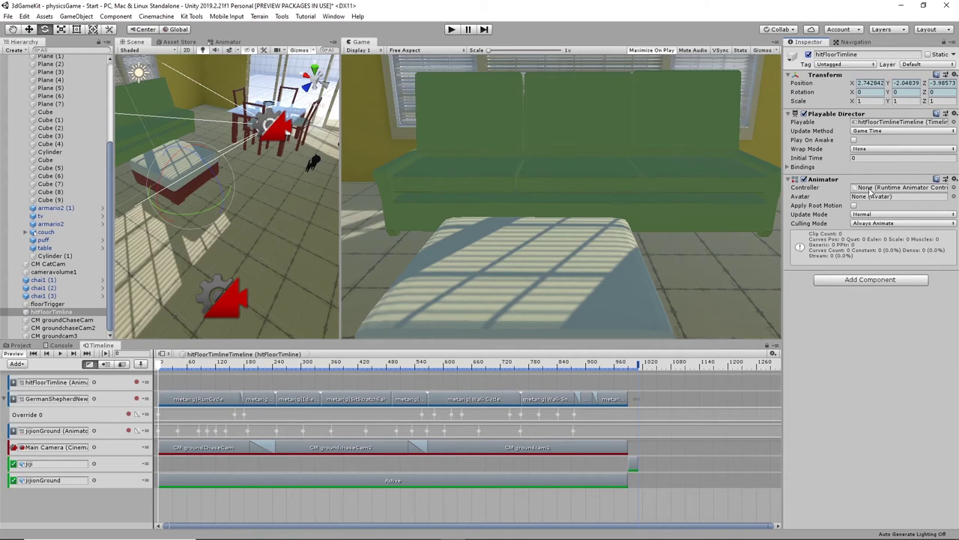
left_click(863, 150)
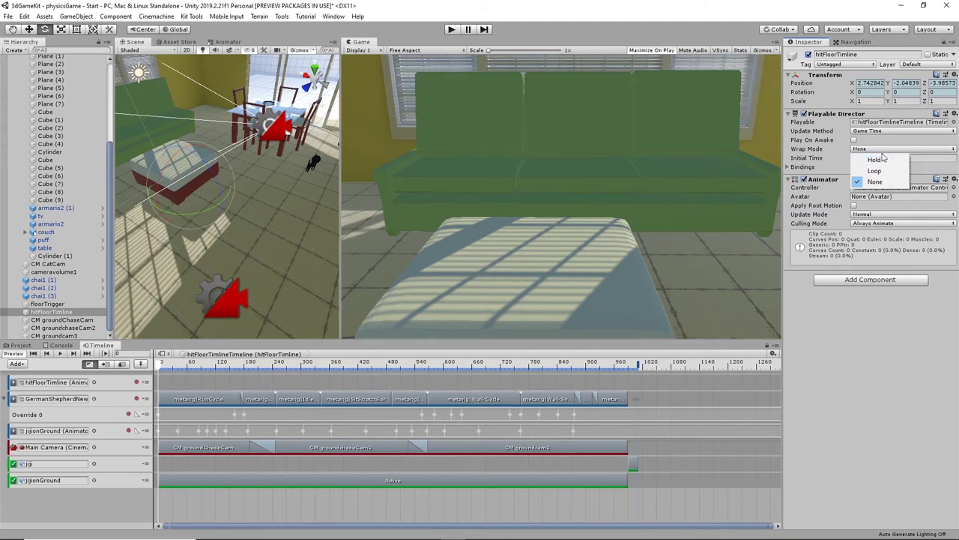
left_click(881, 160)
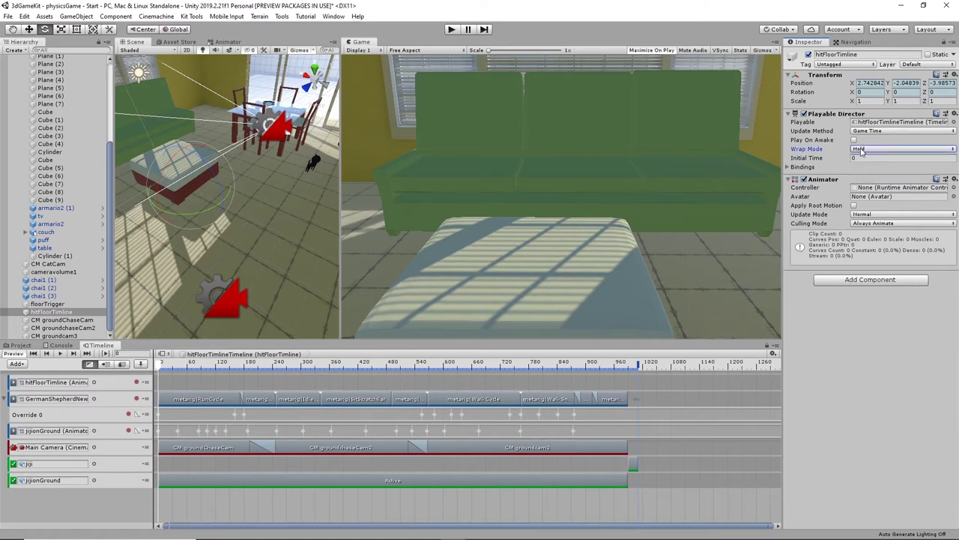
left_click(868, 150)
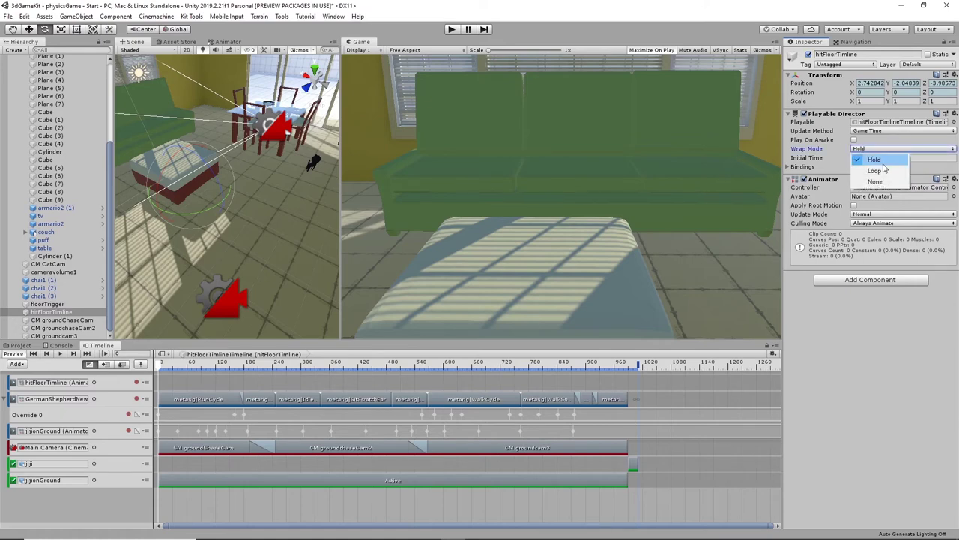
left_click(875, 160)
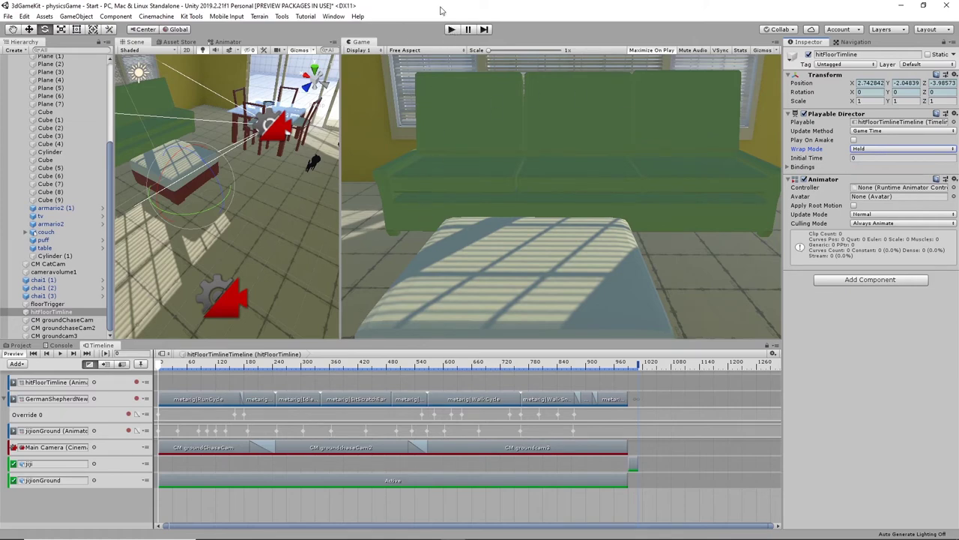
left_click(451, 29)
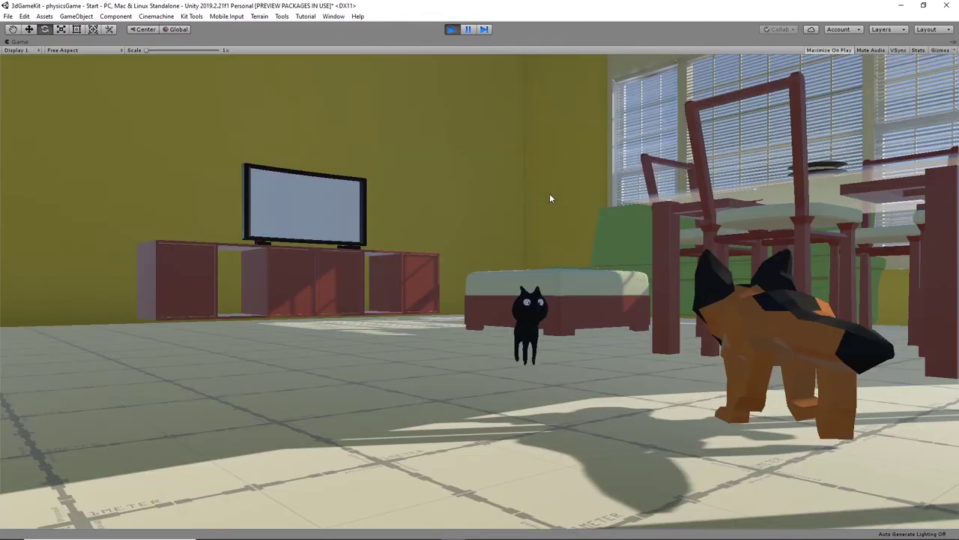
left_click(452, 29)
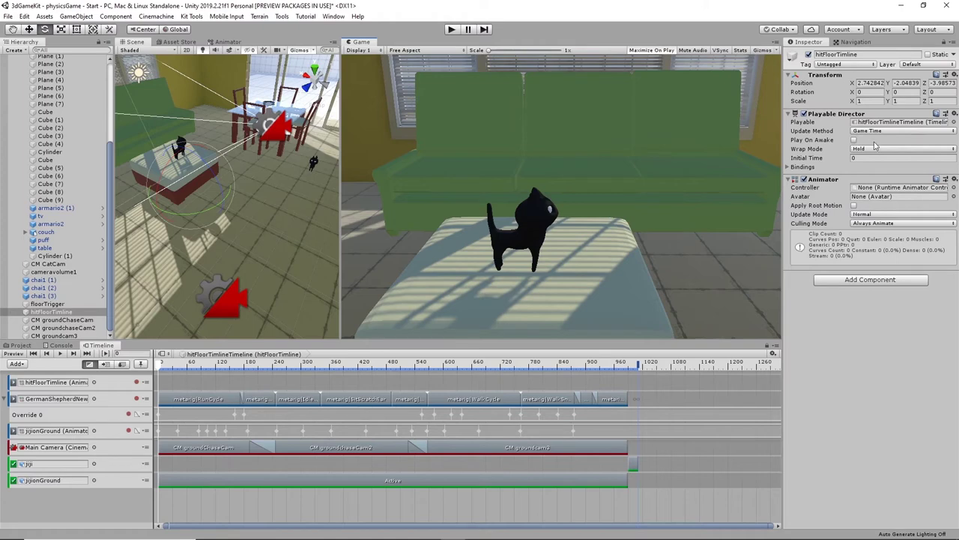
- Deactivate the hitFloorTimline object and run a brief Play mode test of the scene
left_click(809, 54)
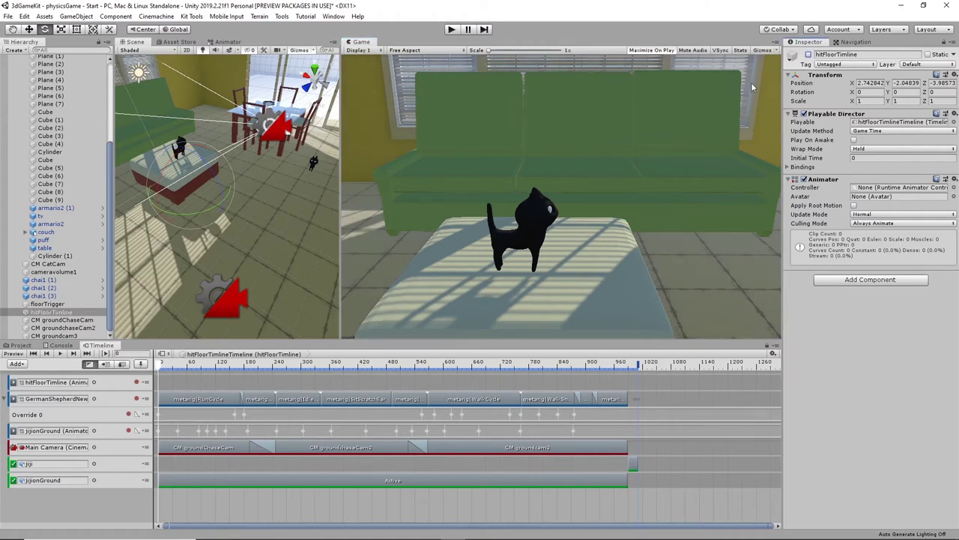
left_click(453, 29)
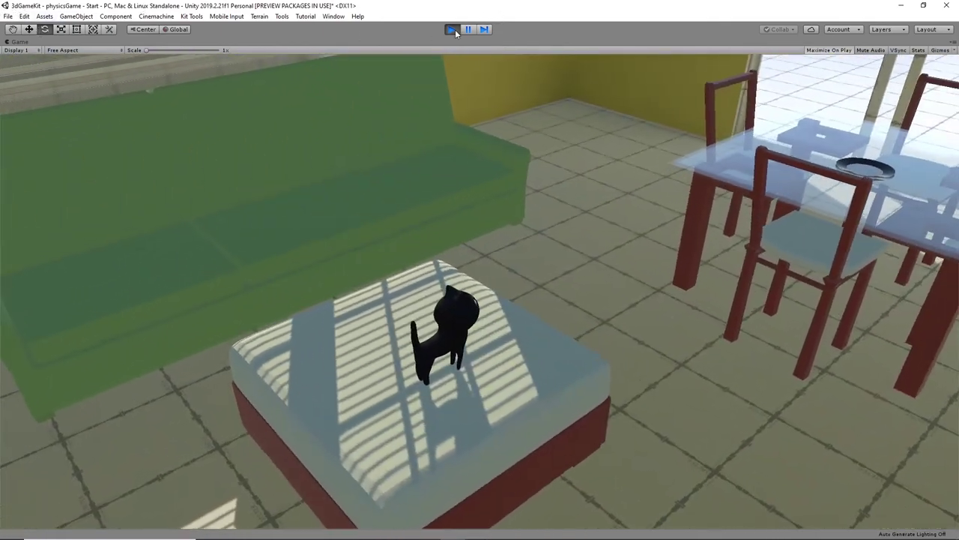
left_click(451, 29)
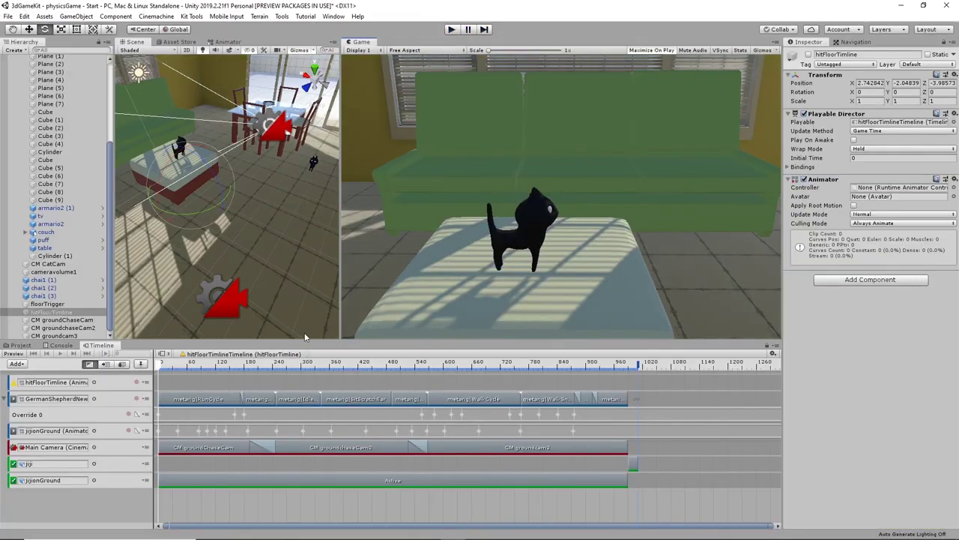
- Create an empty game object and name it startTimeline
left_click(76, 16)
left_click(87, 28)
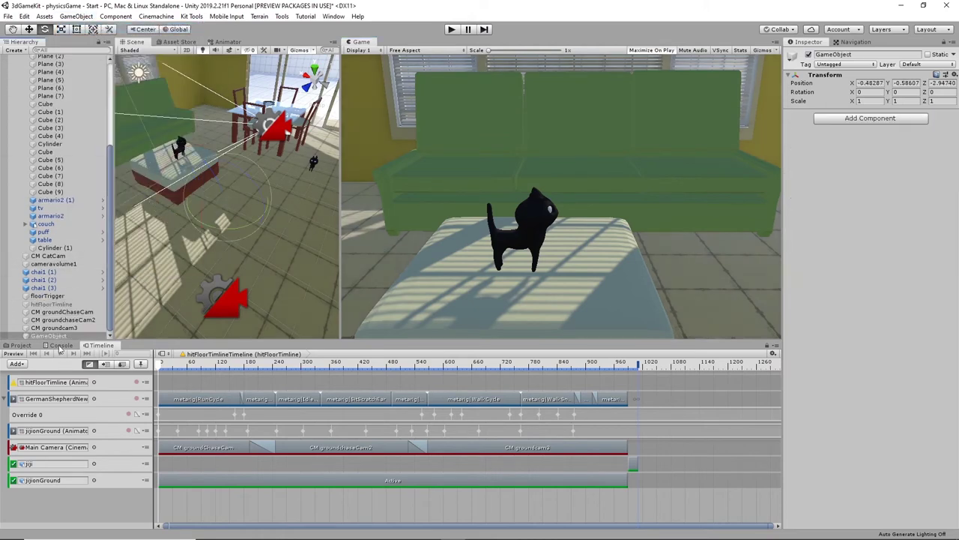
left_click(864, 54)
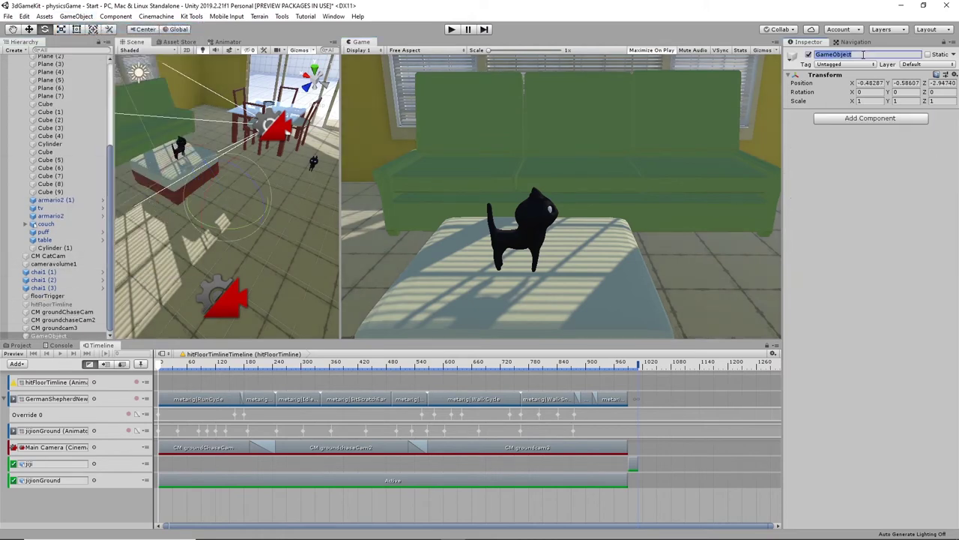
type("startTimeline")
key("Return")
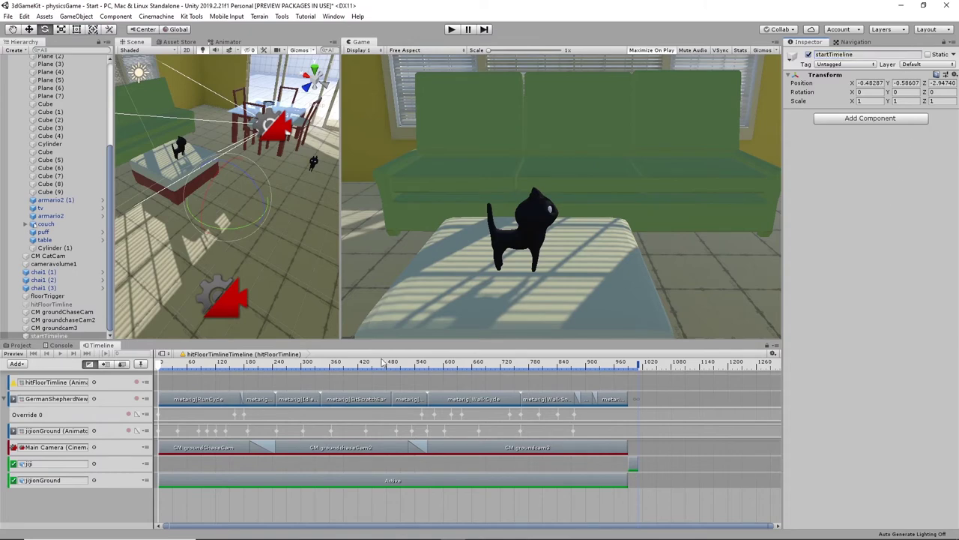
- Unlock the Timeline from hitFloorTimline and create a timeline for startTimeline, saved as startTimelineTimeline.playable in the project's Assets folder
left_click(49, 336)
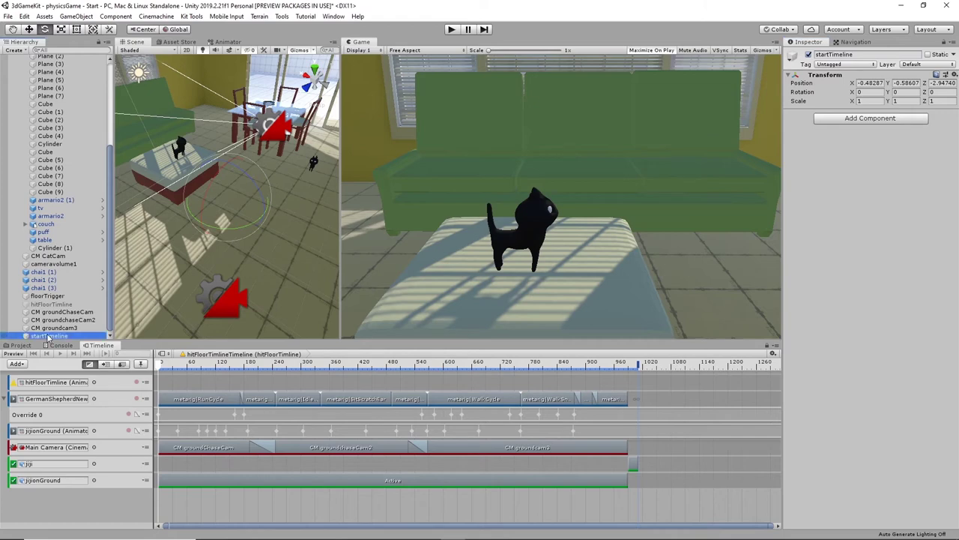
left_click(768, 345)
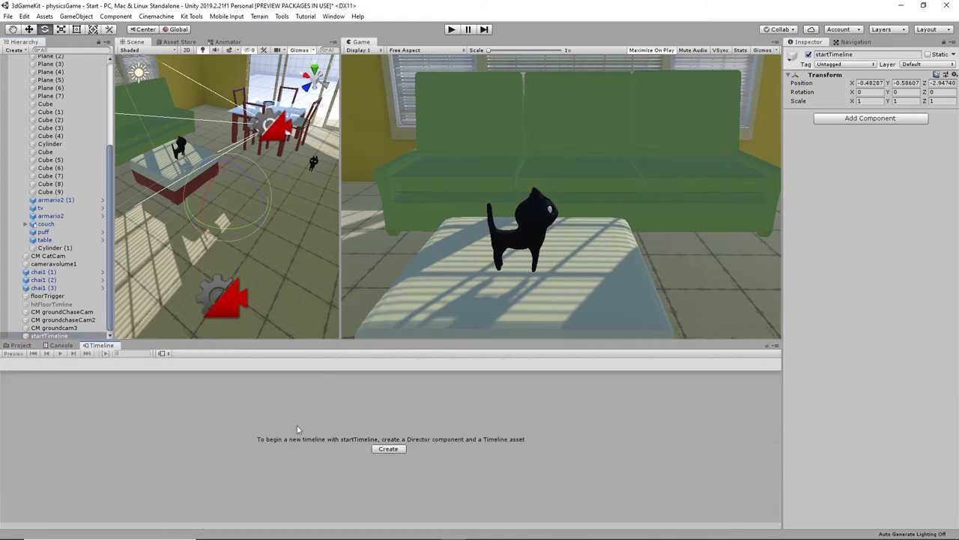
left_click(388, 448)
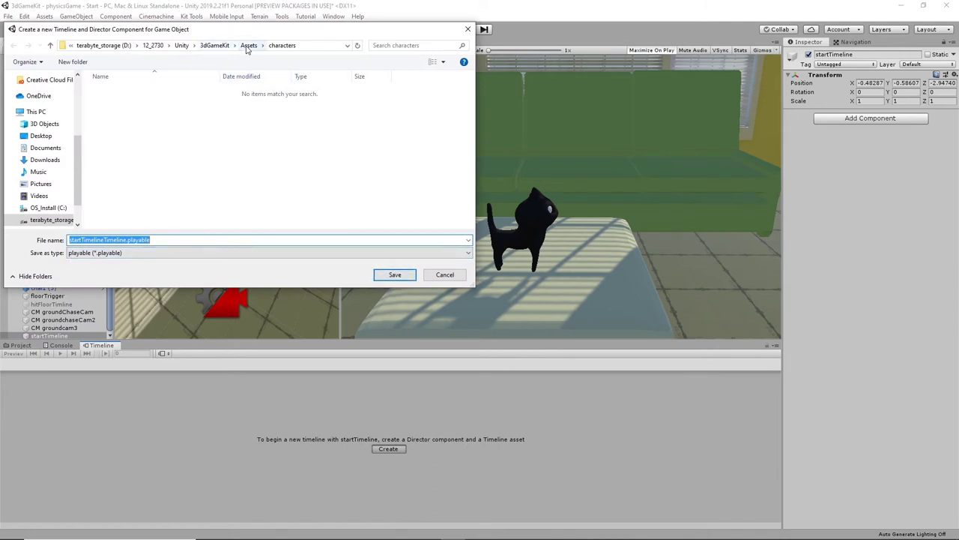
left_click(211, 46)
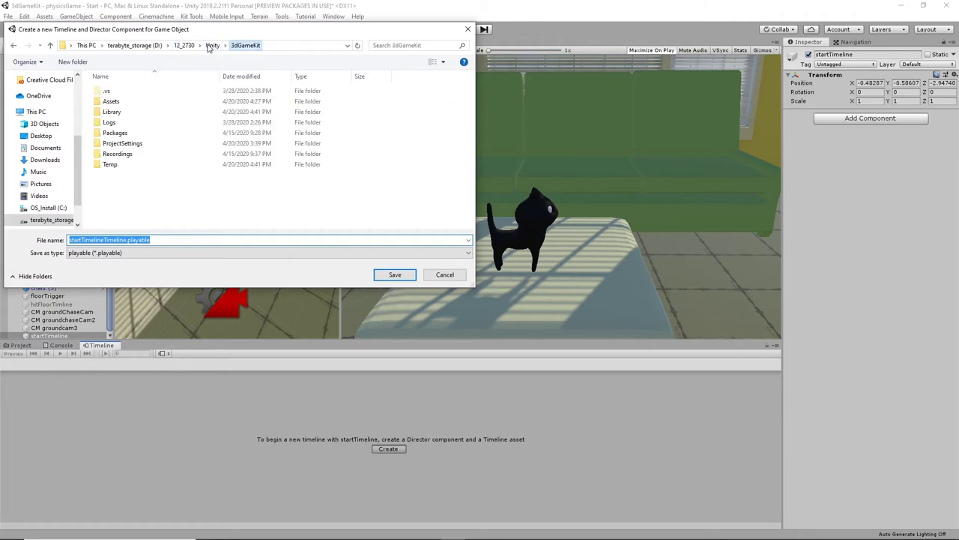
double_click(109, 102)
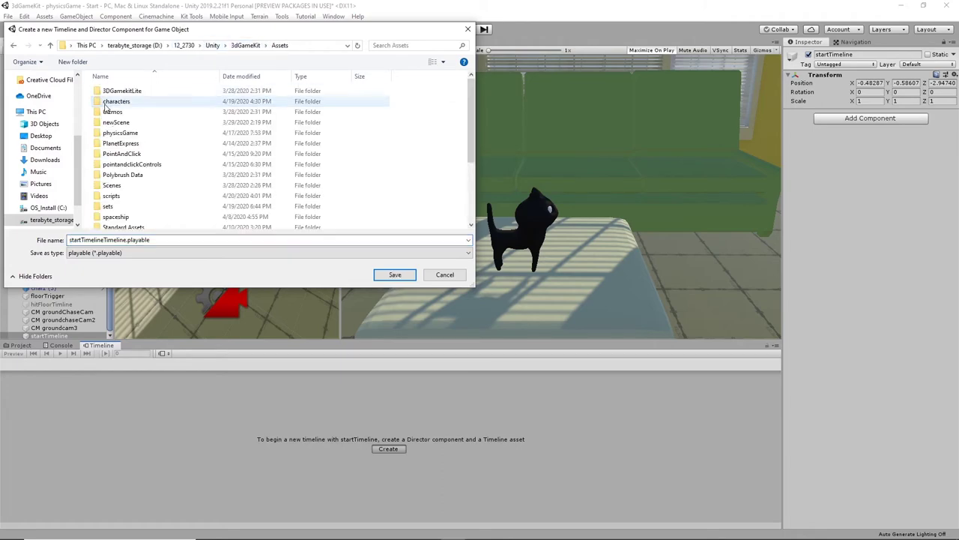
left_click(395, 274)
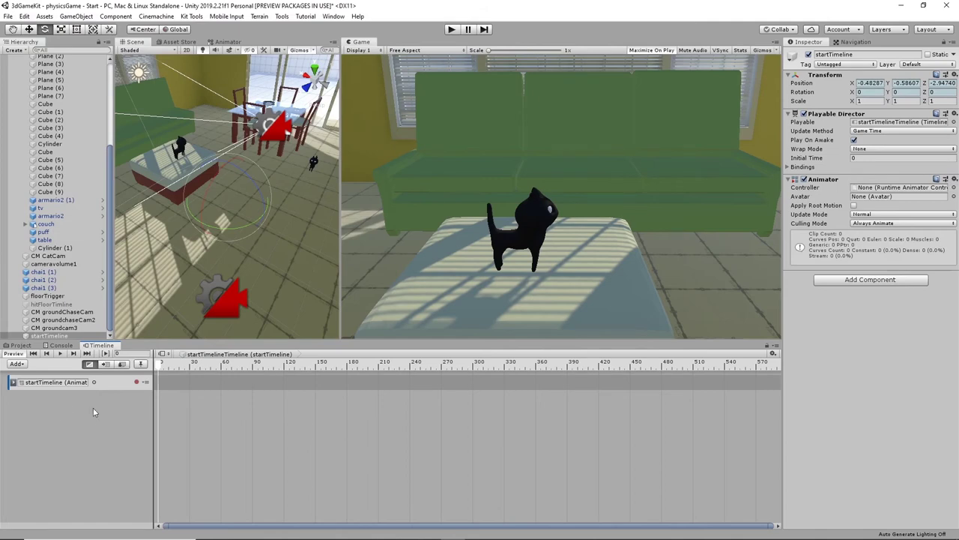
- Add an activation track for hitFloorTimline to startTimeline's timeline and shorten its Active clip to 25 frames
right_click(70, 399)
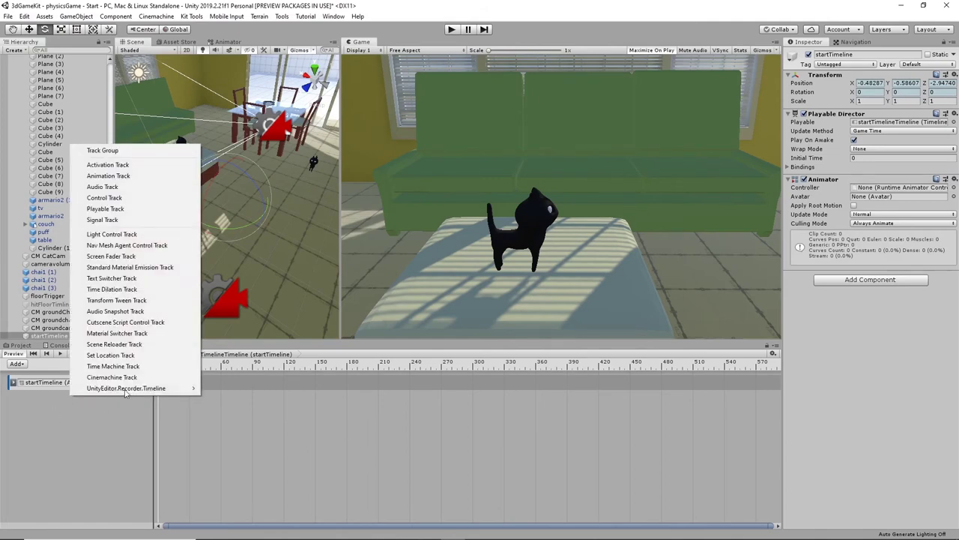
left_click(112, 163)
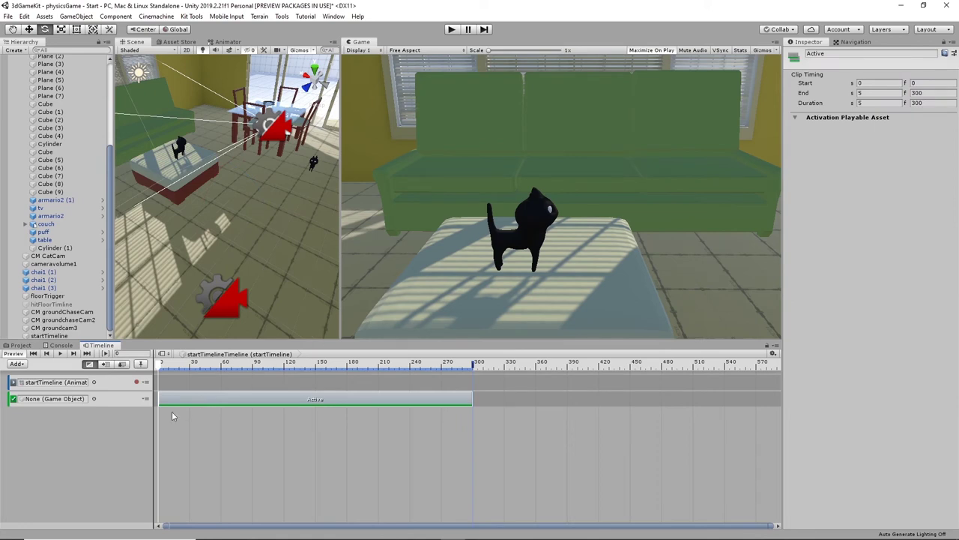
scroll(73, 170, "up", 5)
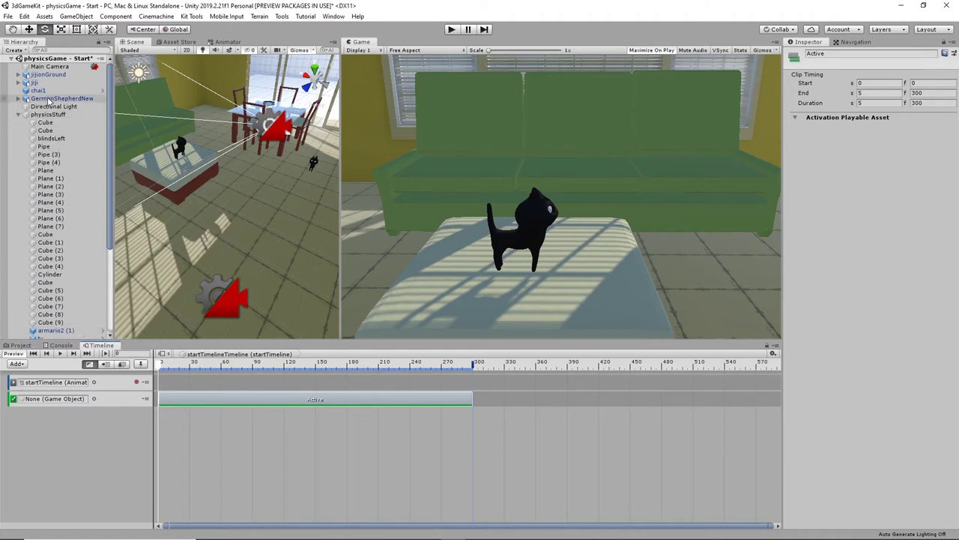
scroll(68, 283, "down", 5)
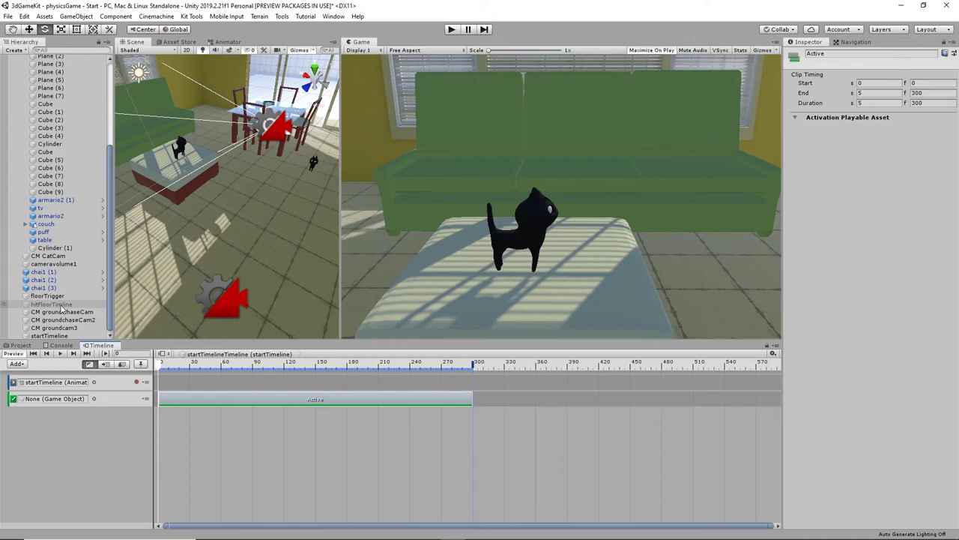
left_click_drag(62, 307, 67, 397)
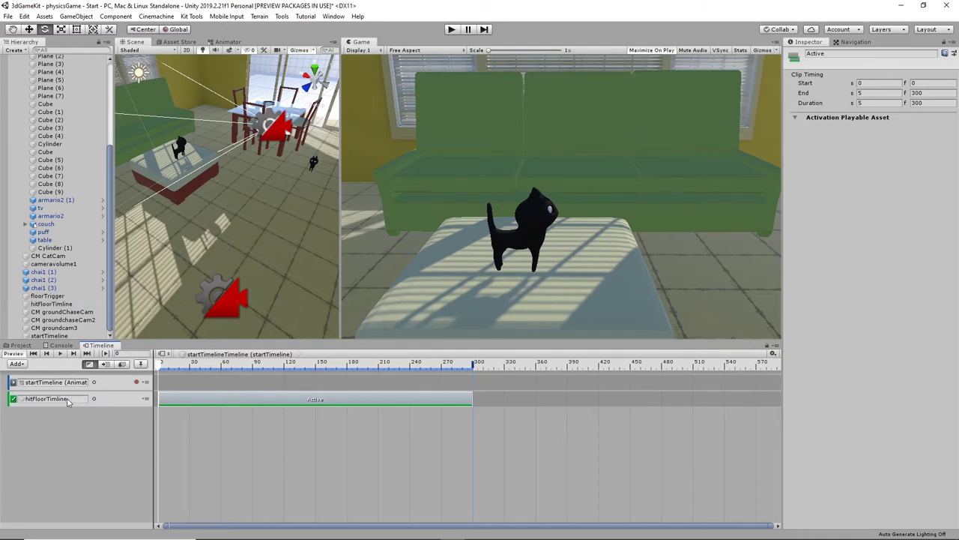
left_click_drag(471, 397, 184, 417)
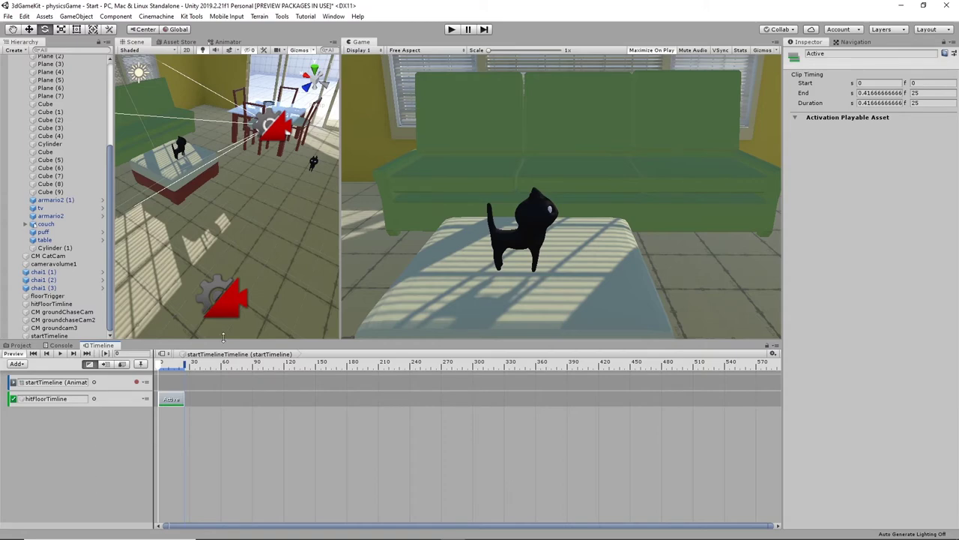
- Deactivate the jijionGround cat and check the active state of the jiji cat
left_click(313, 165)
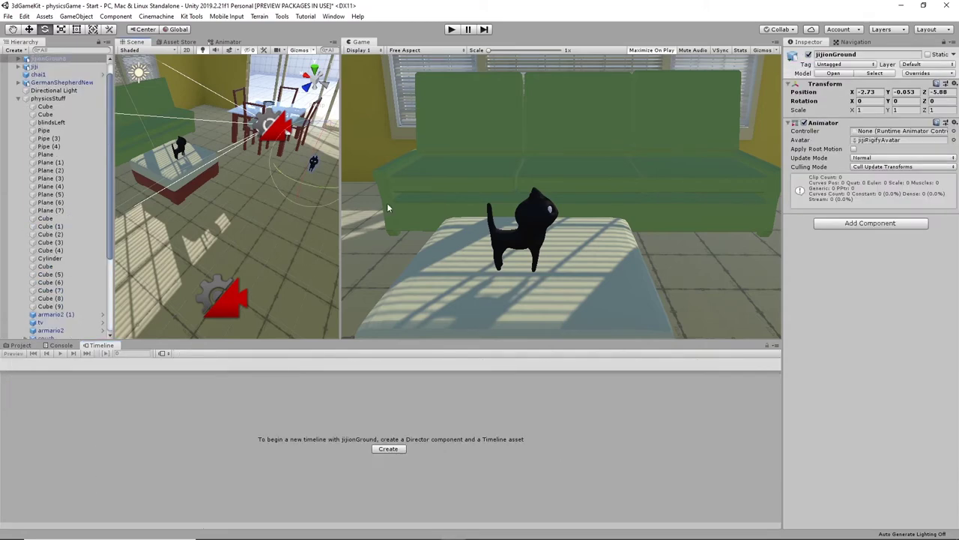
left_click(809, 55)
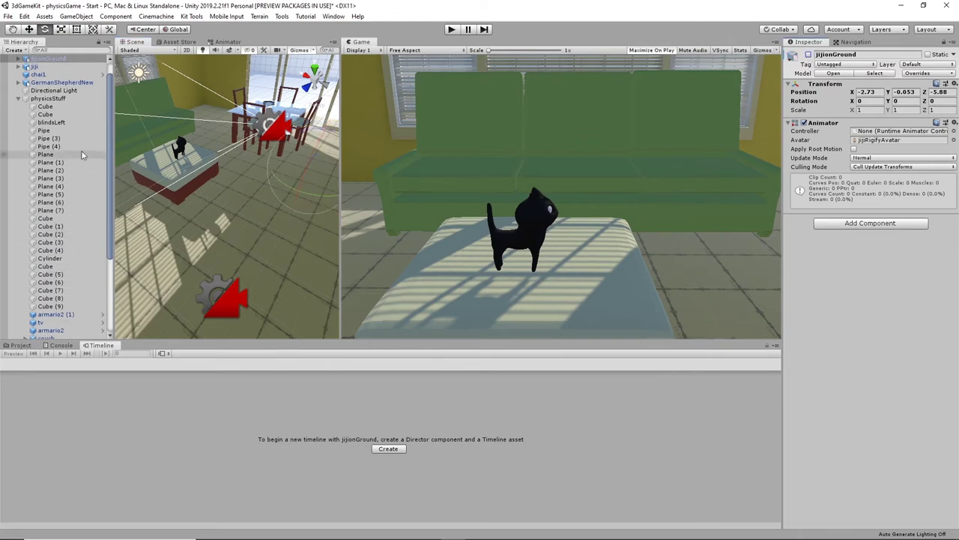
left_click(182, 148)
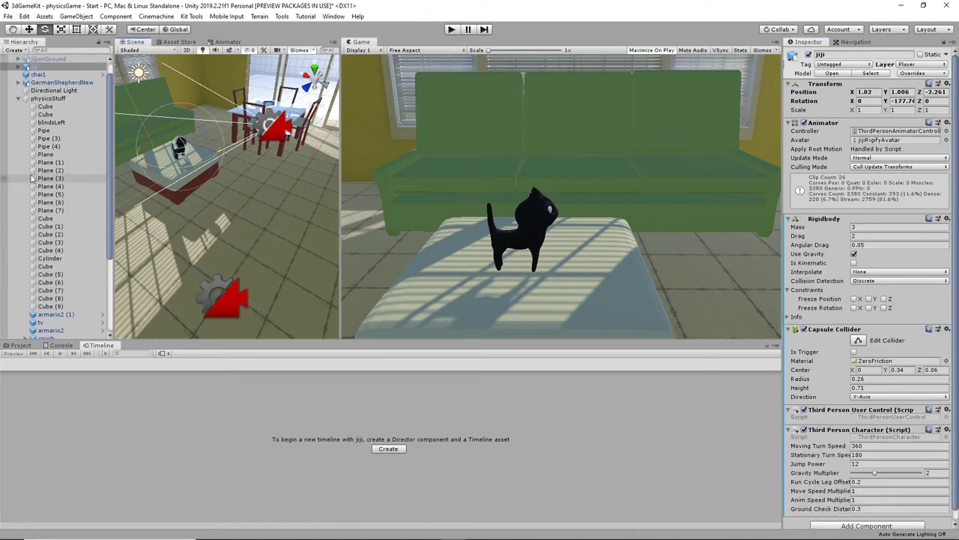
scroll(27, 268, "down", 3)
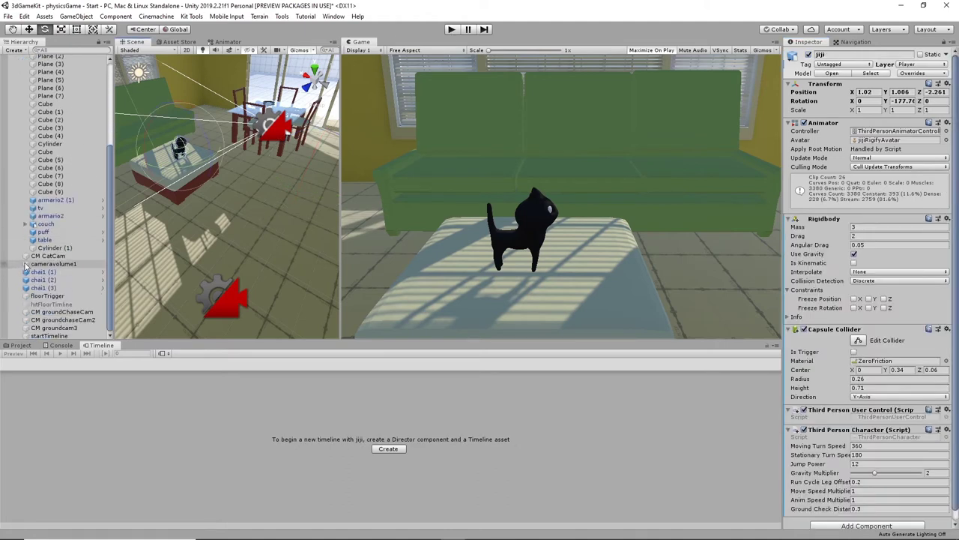
- Set the Wrap Mode of startTimeline's Playable Director to Hold and start Play mode to test the scene
left_click(60, 336)
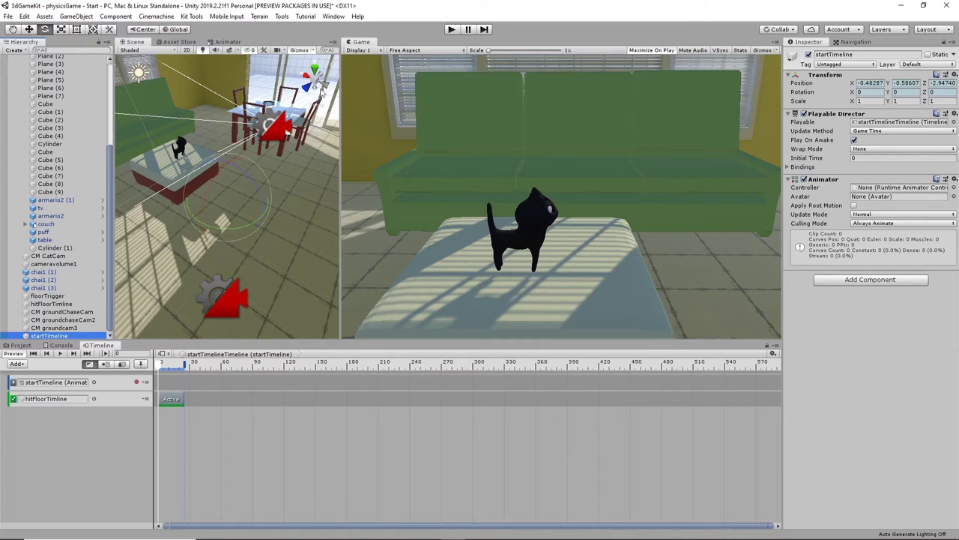
left_click(877, 149)
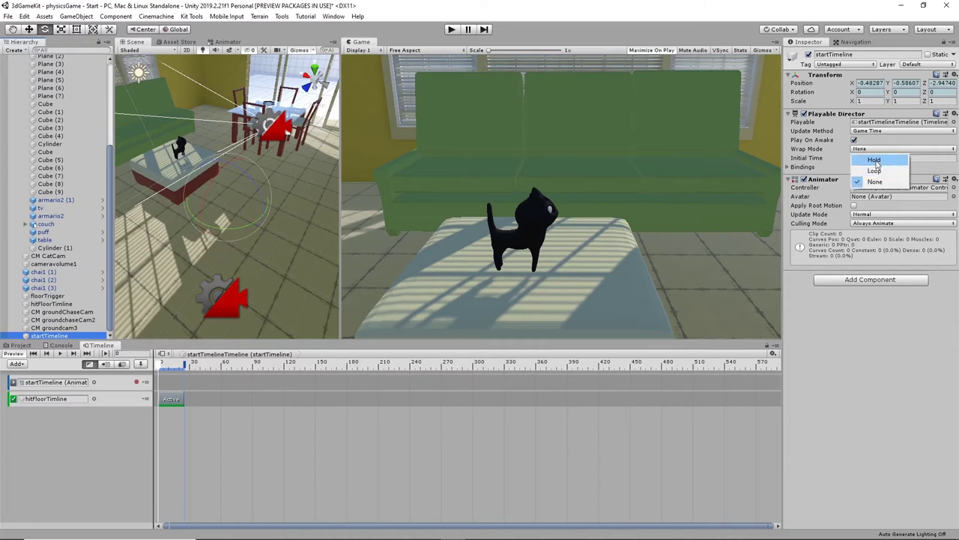
left_click(875, 160)
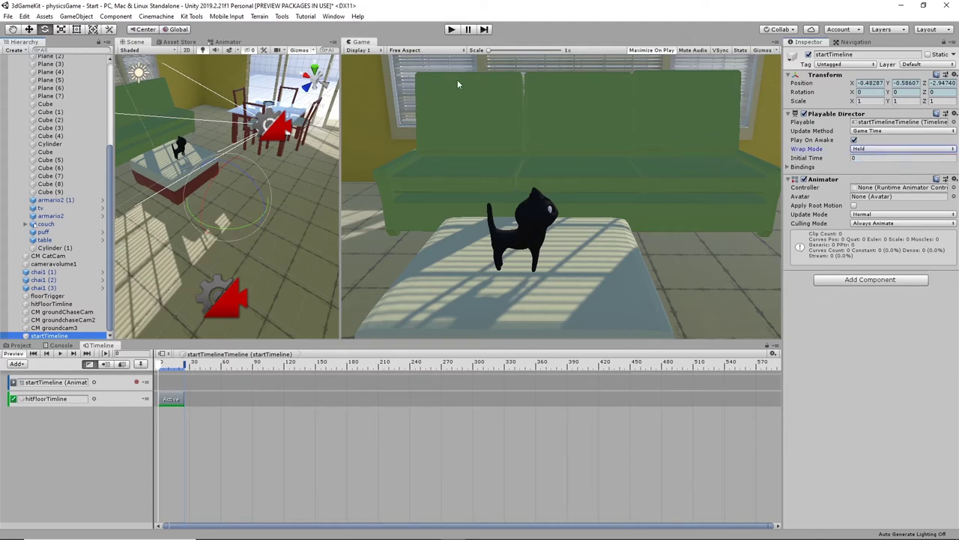
left_click(450, 29)
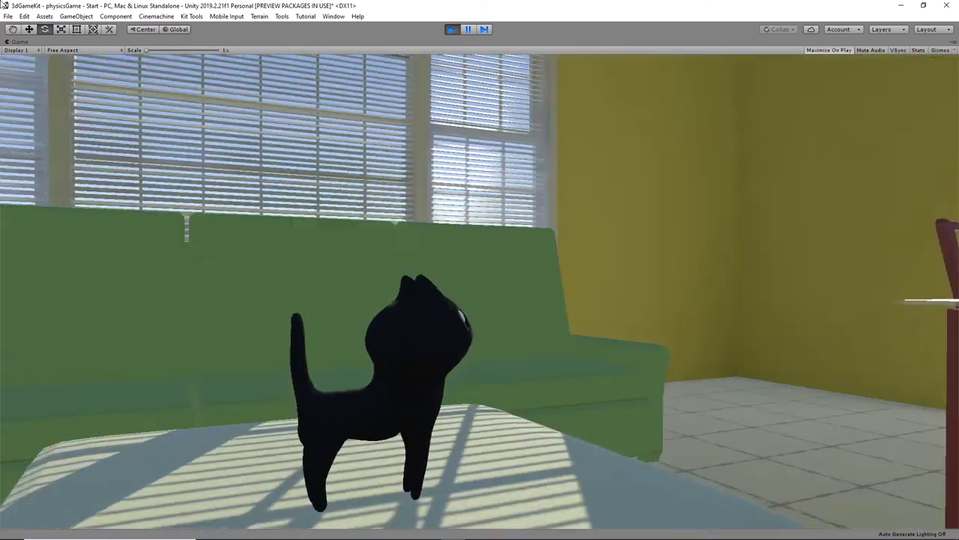
- Walk the jiji cat onto the floor to test the cutscene trigger, and exit Play mode
key("w")
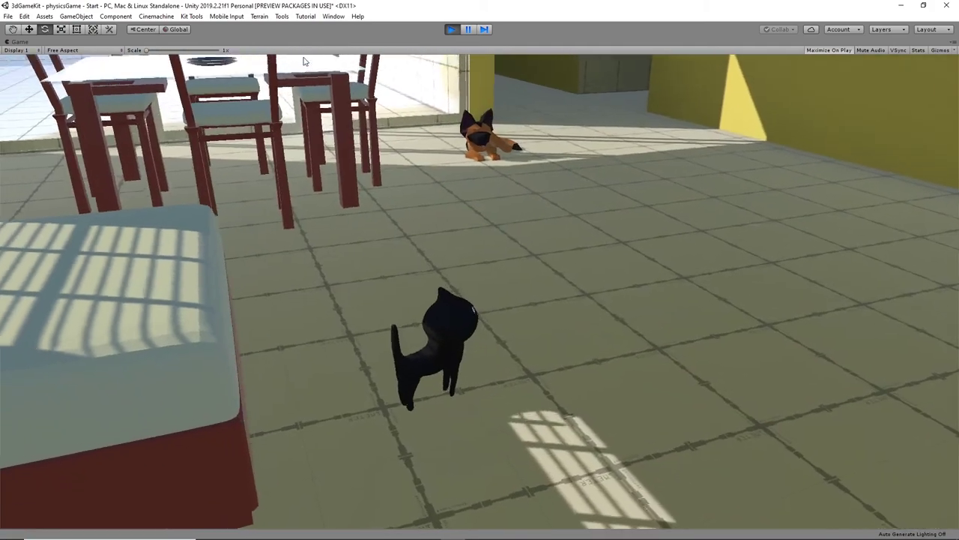
key("w")
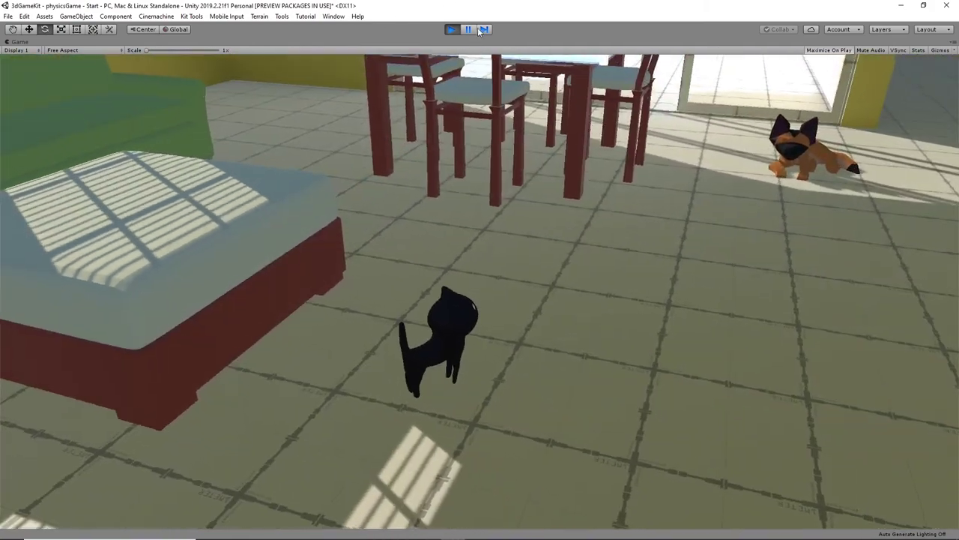
left_click(451, 29)
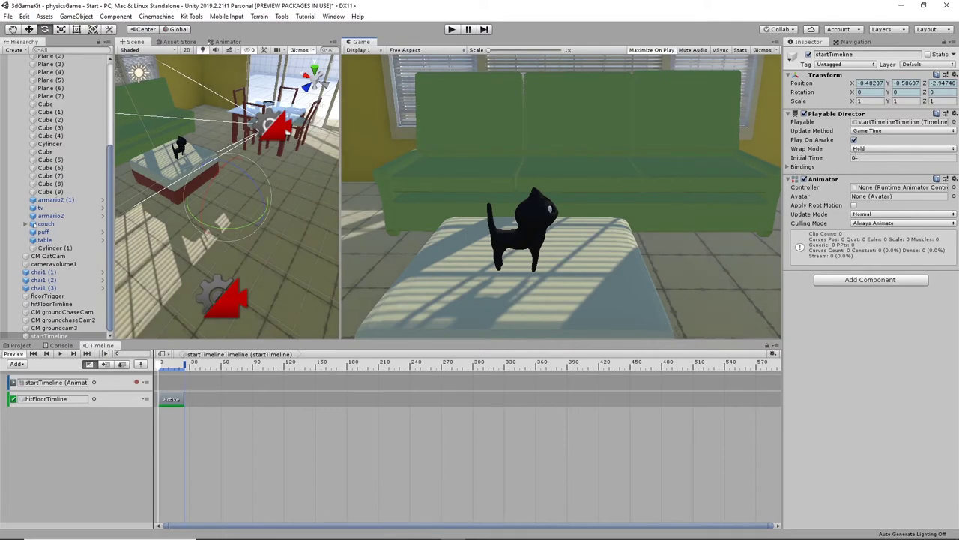
- Set the Wrap Mode of startTimeline's Playable Director to None and test the scene in Play mode
left_click(869, 149)
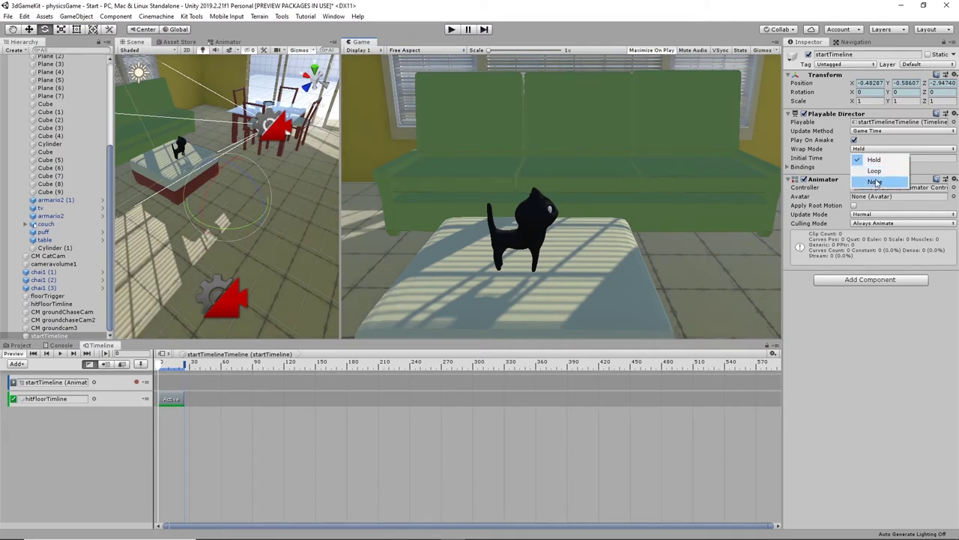
left_click(874, 180)
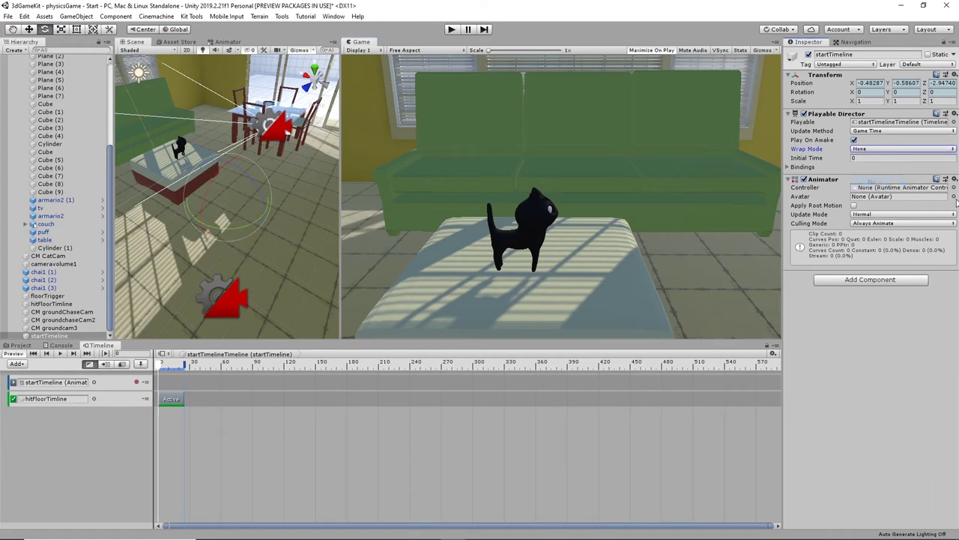
left_click(451, 30)
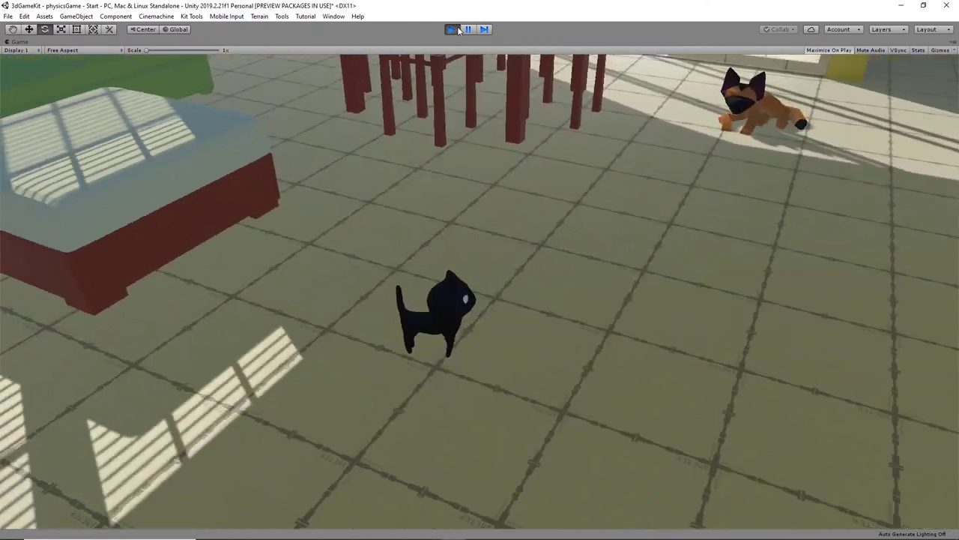
left_click(452, 29)
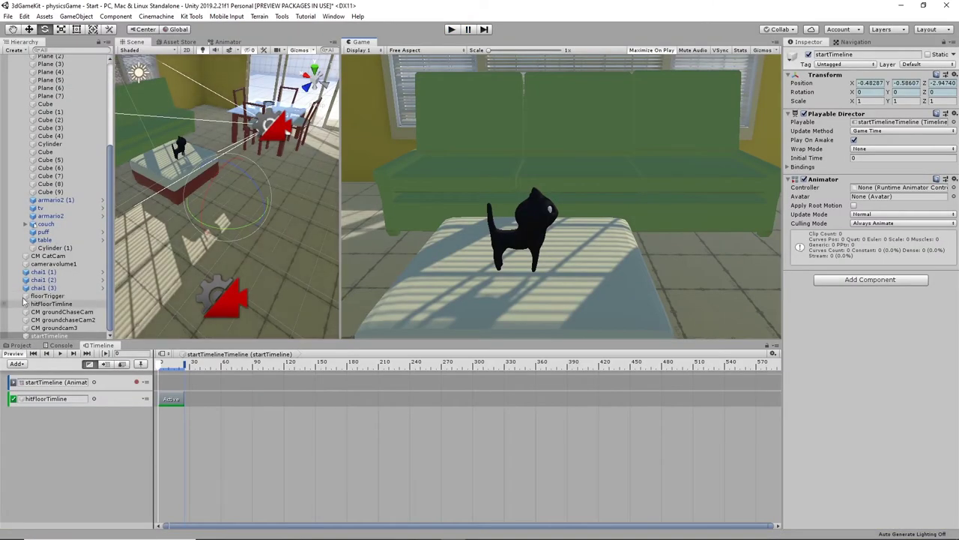
- In floorTrigger's Activate Trigger Playable script, assign floorTrigger as the Target and jiji as the Source, keeping the Action at Play
left_click(53, 296)
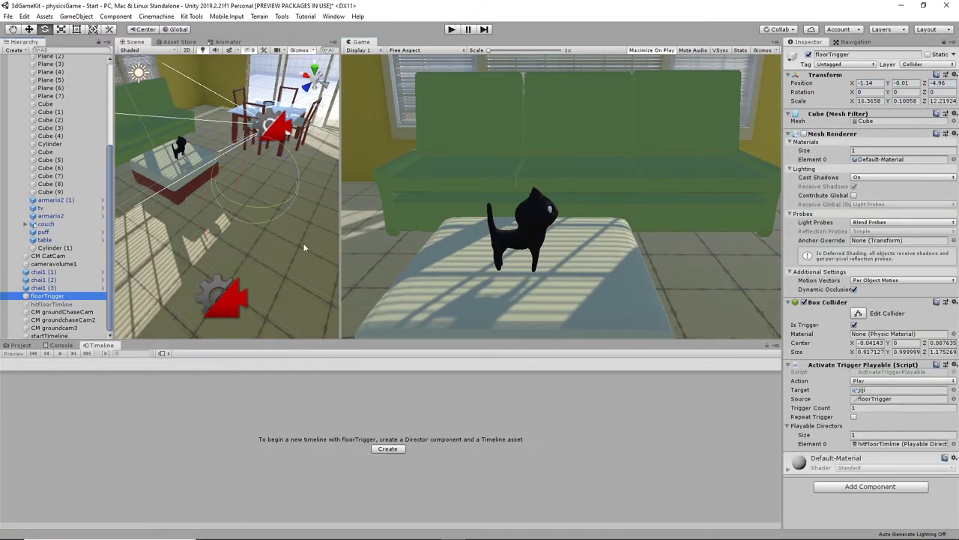
left_click(855, 325)
scroll(45, 112, "up", 5)
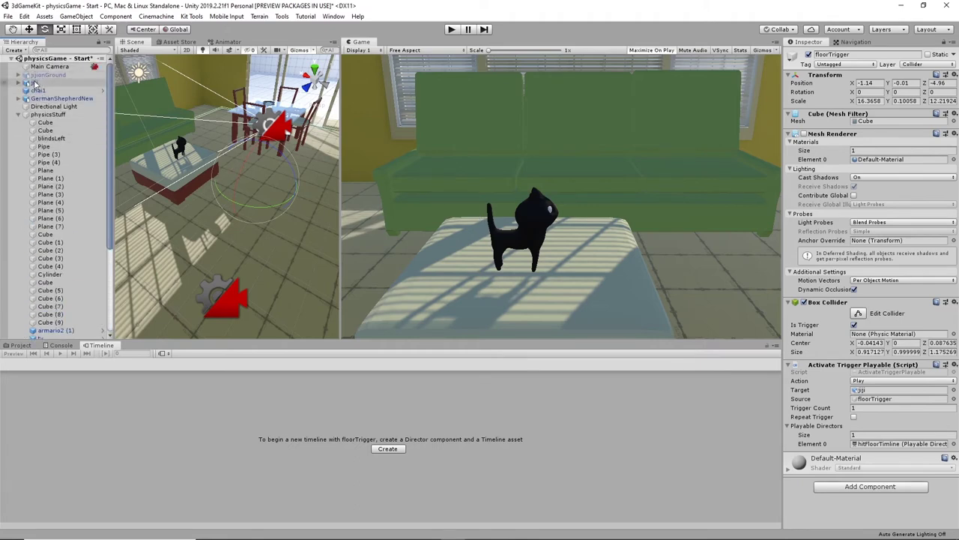
scroll(60, 187, "down", 5)
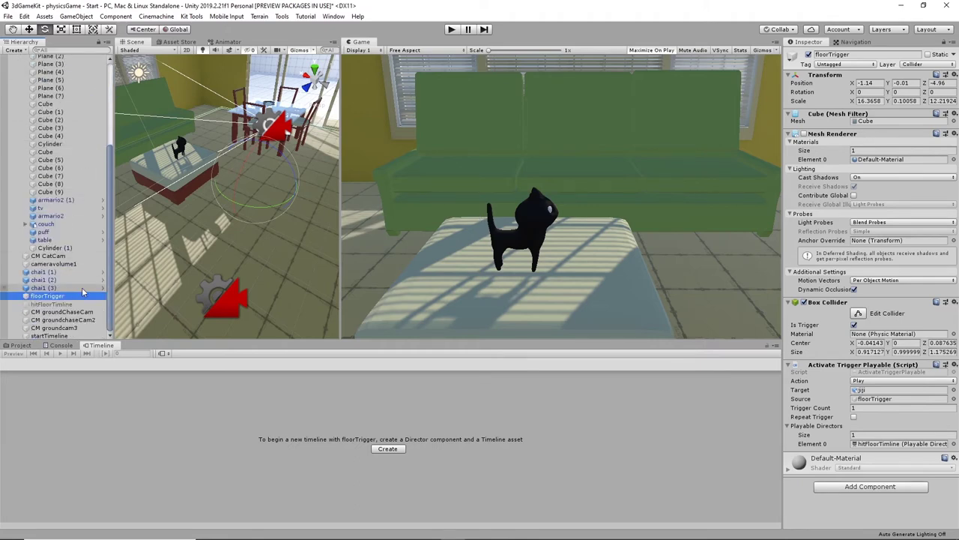
left_click_drag(56, 300, 880, 391)
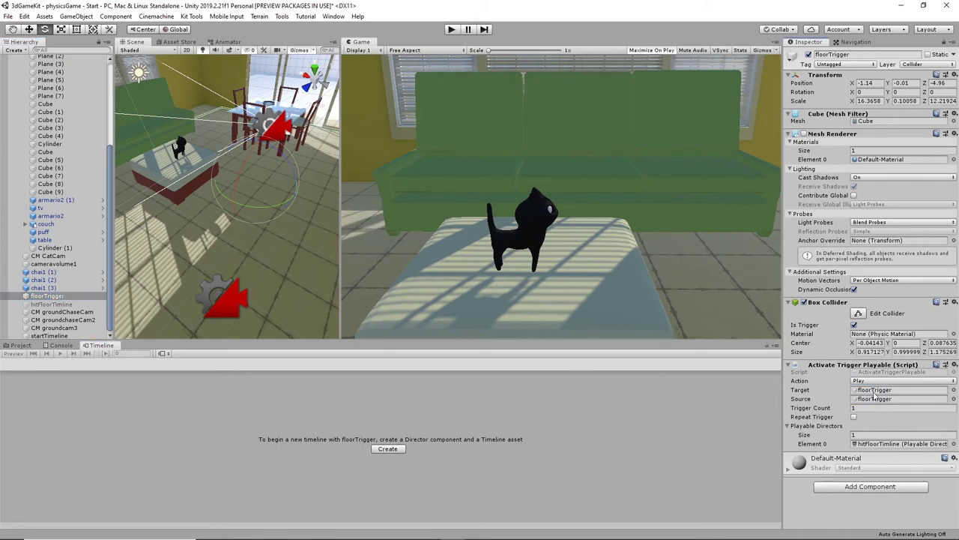
scroll(62, 254, "up", 3)
scroll(61, 253, "up", 3)
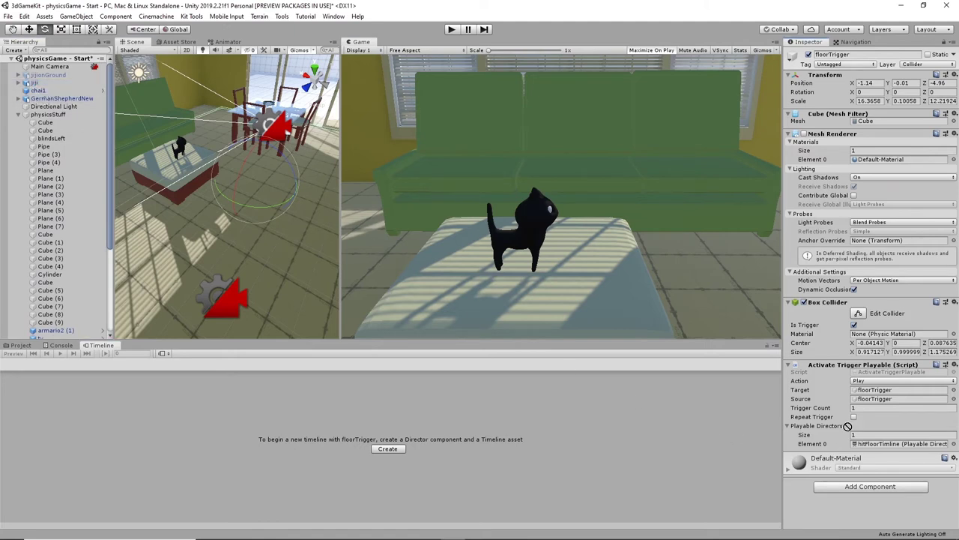
left_click_drag(874, 402, 877, 402)
left_click(908, 382)
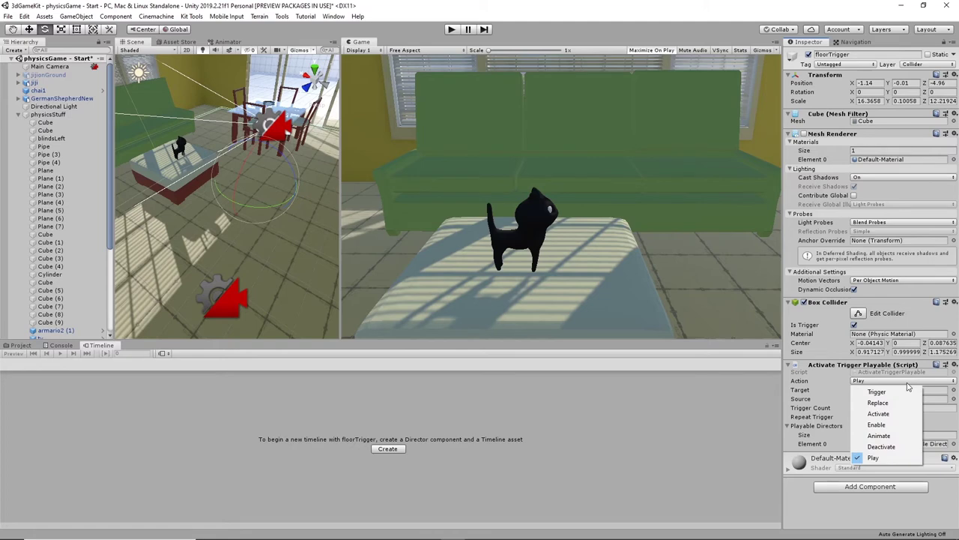
left_click(908, 383)
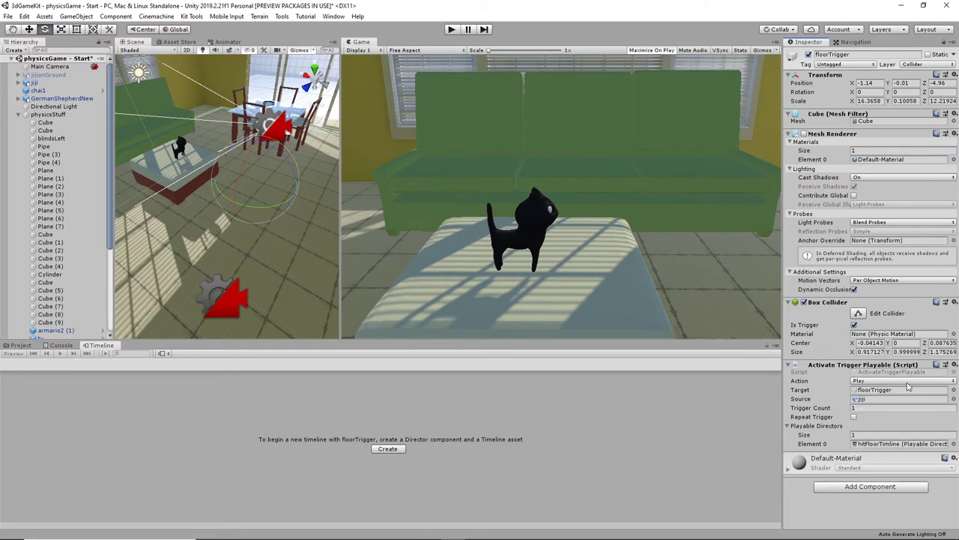
- Test the scene in Play mode with hitFloorTimline activated, and deactivate the object again after exiting
scroll(56, 315, "down", 5)
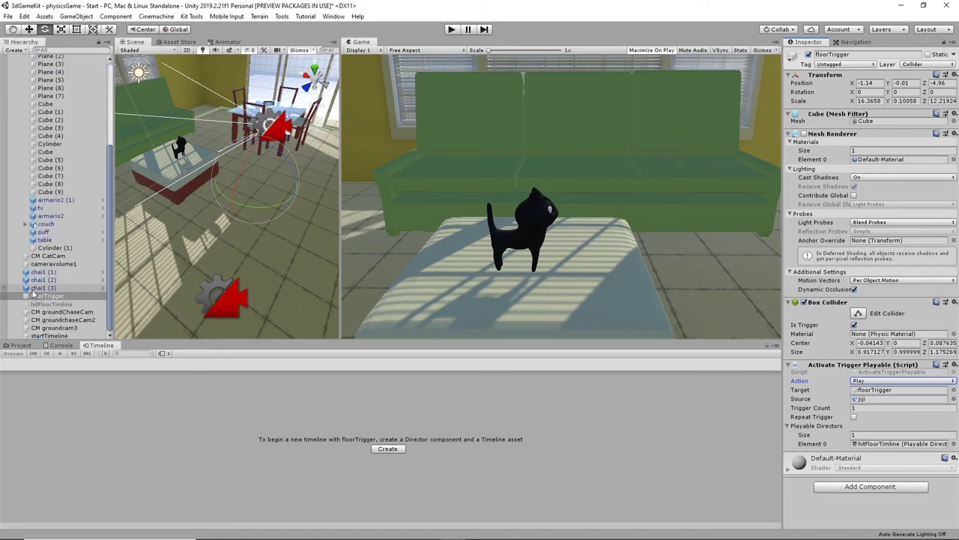
left_click(53, 304)
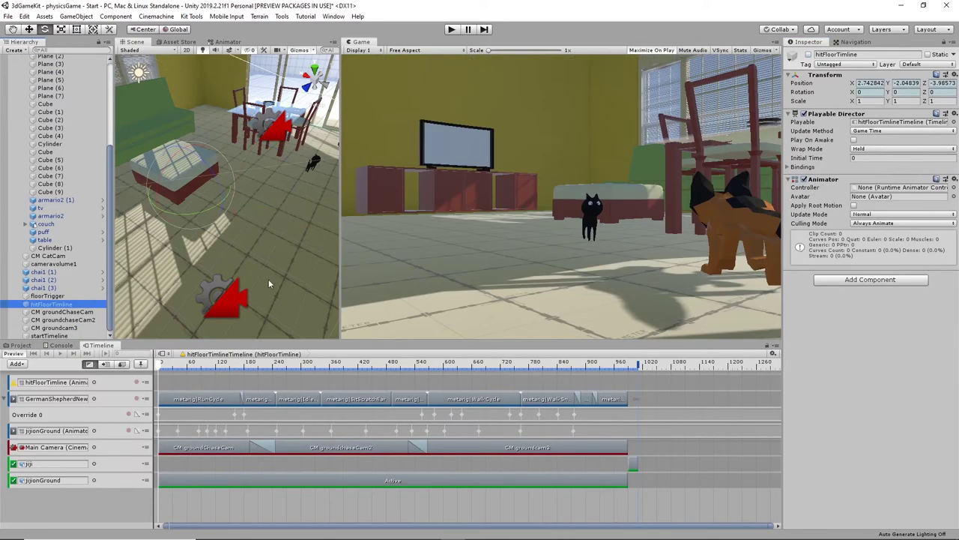
left_click(809, 55)
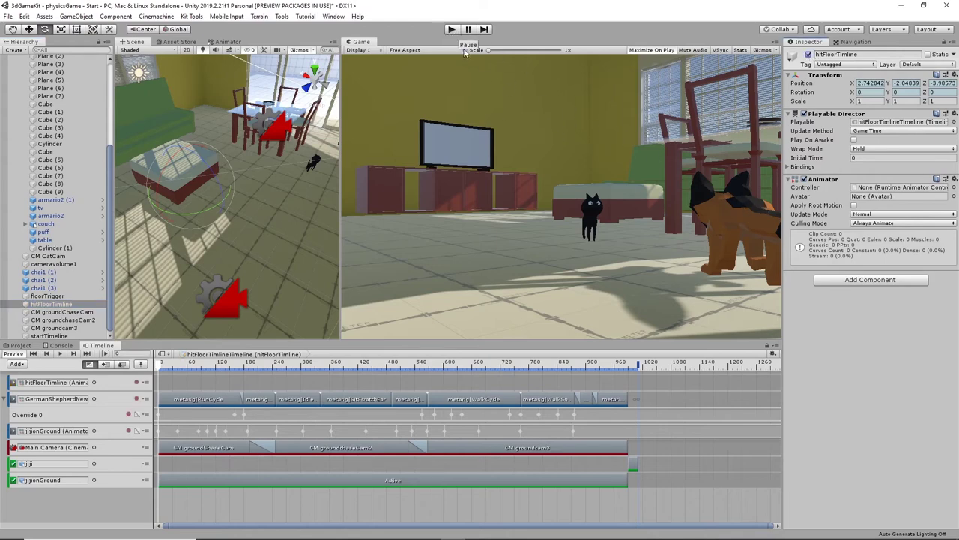
left_click(453, 29)
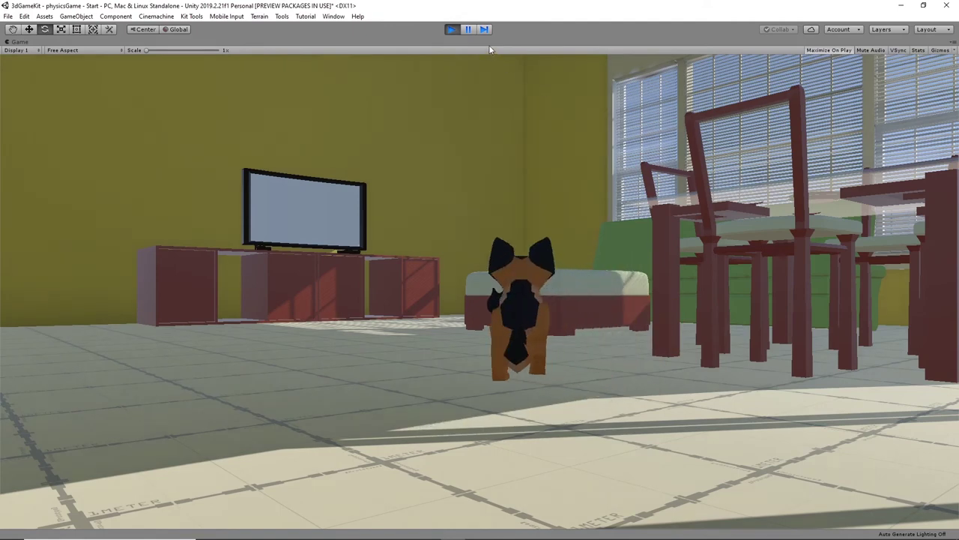
left_click(452, 30)
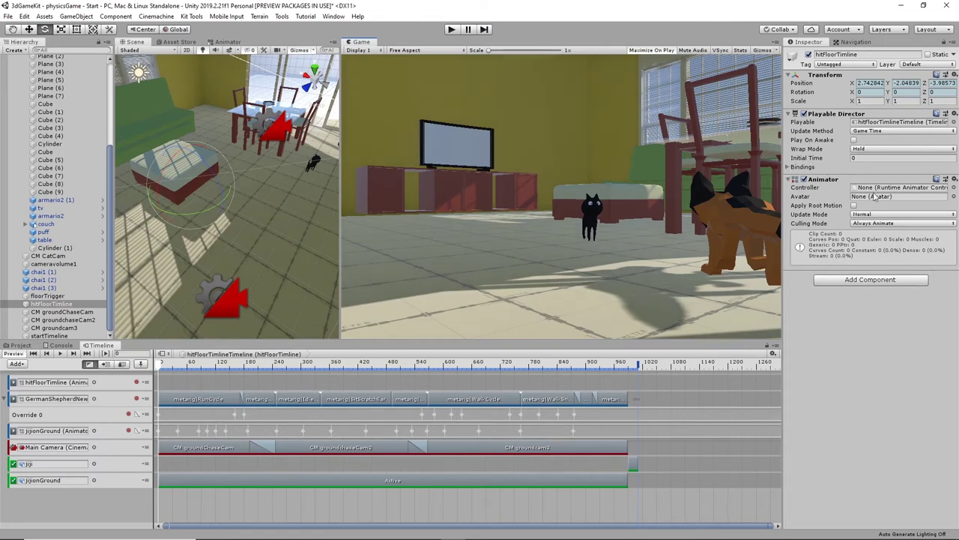
left_click(809, 55)
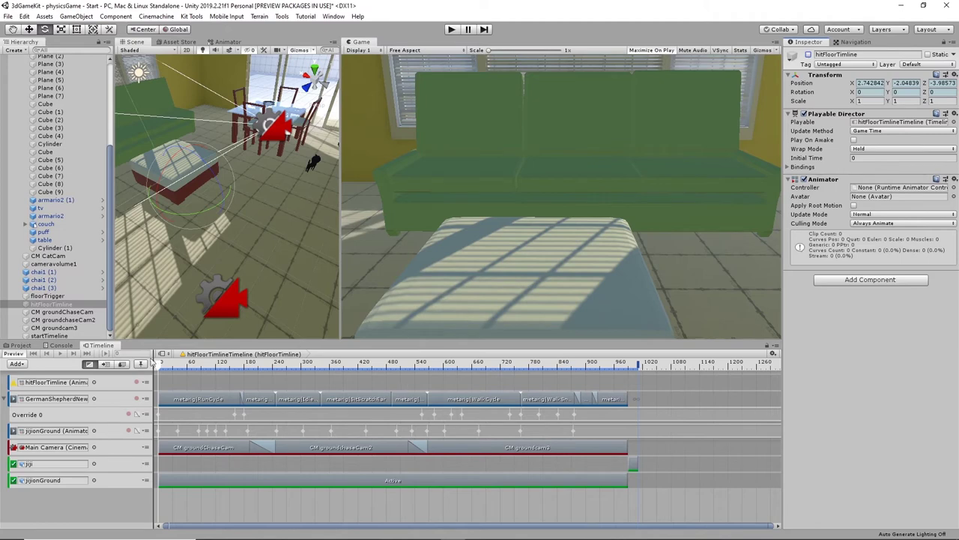
- Set the Action of floorTrigger's Activate Trigger Playable script to Activate and its Playable Directors size to 0
left_click(46, 336)
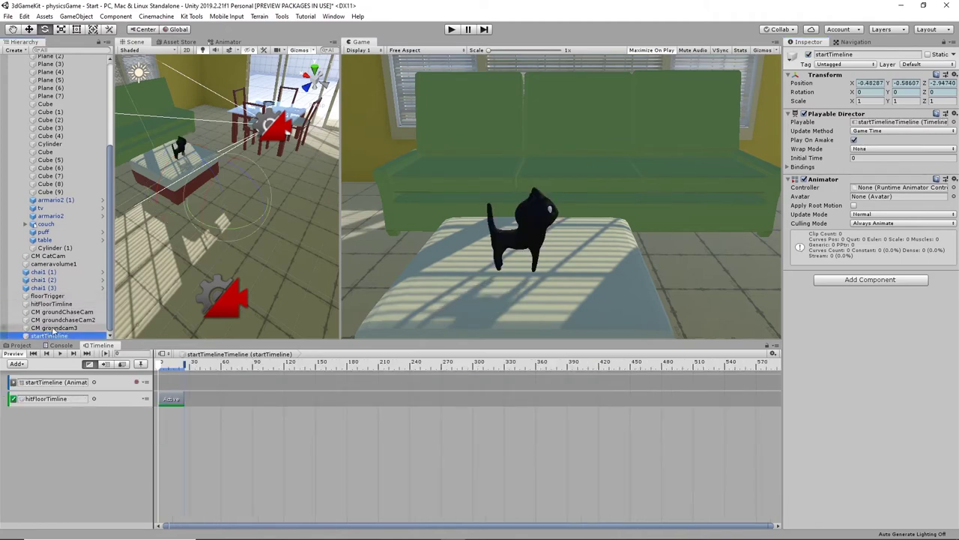
left_click(45, 304)
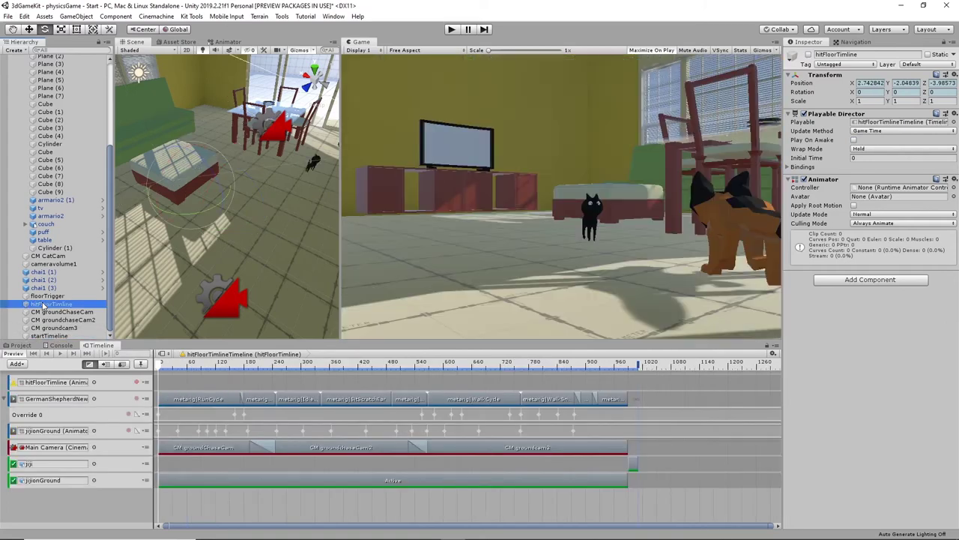
left_click(47, 297)
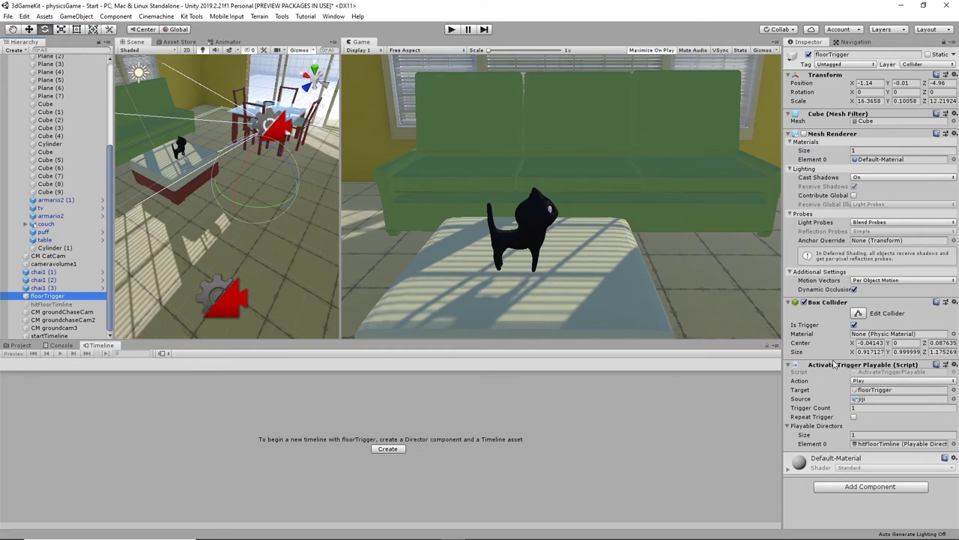
left_click(874, 383)
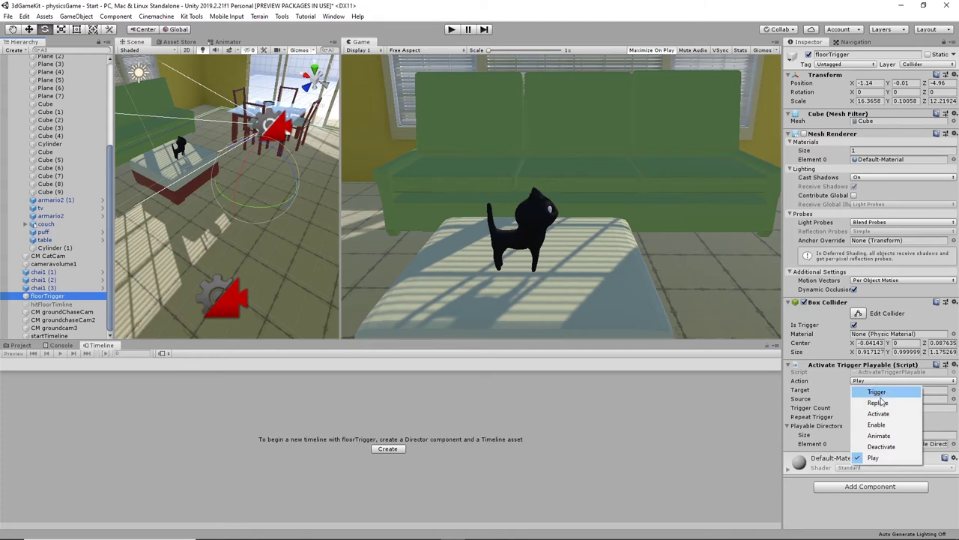
left_click(878, 414)
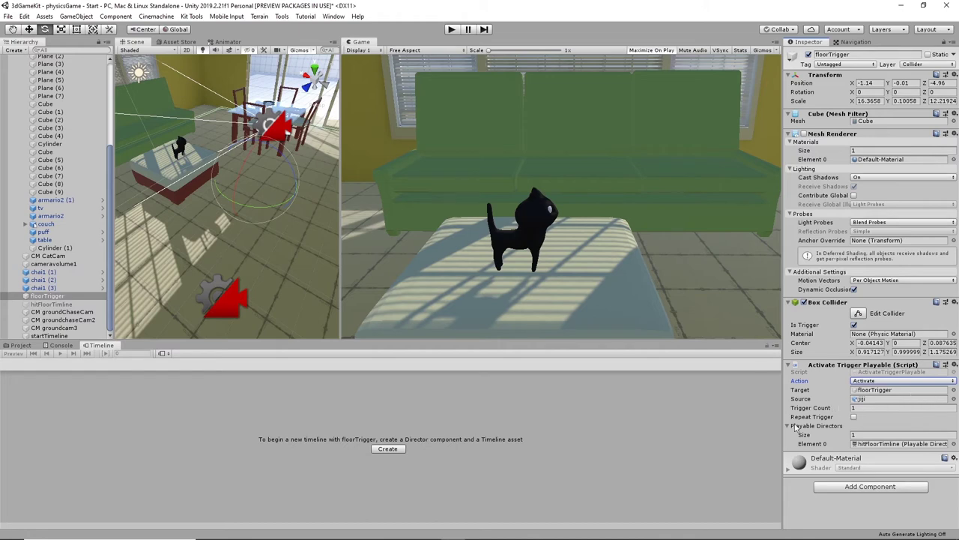
left_click(861, 435)
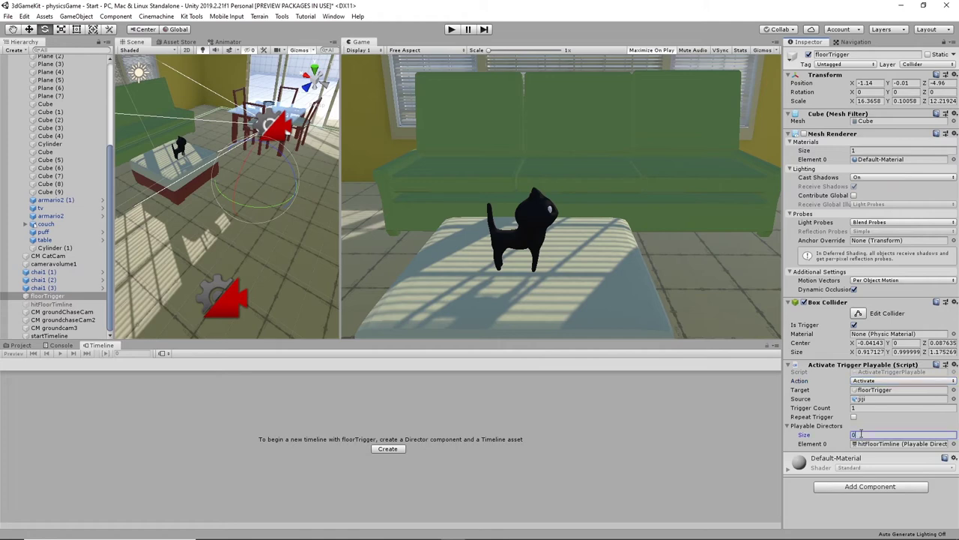
key("Return")
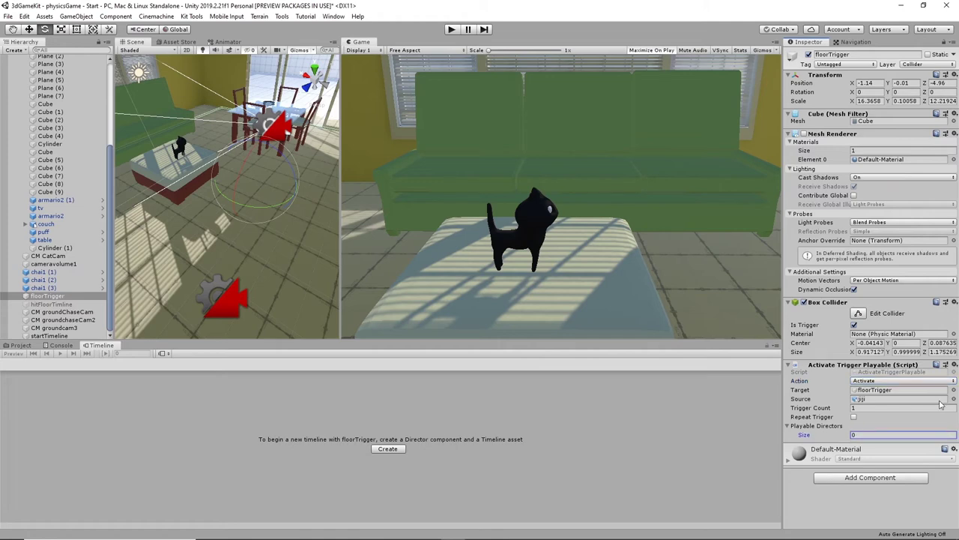
- Enable Play On Awake on hitFloorTimline and assign that object as the Target of floorTrigger's Activate Trigger Playable script
left_click(51, 303)
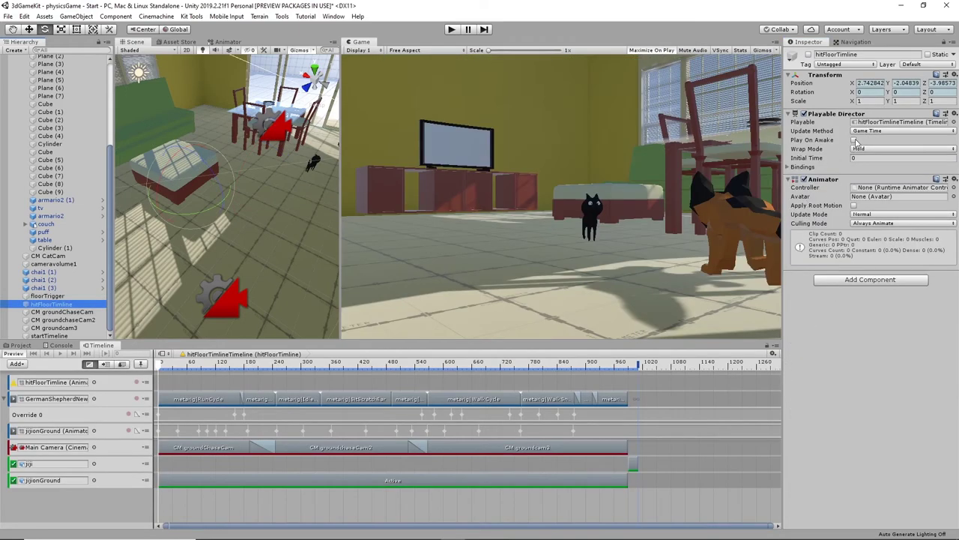
left_click(854, 140)
left_click(47, 297)
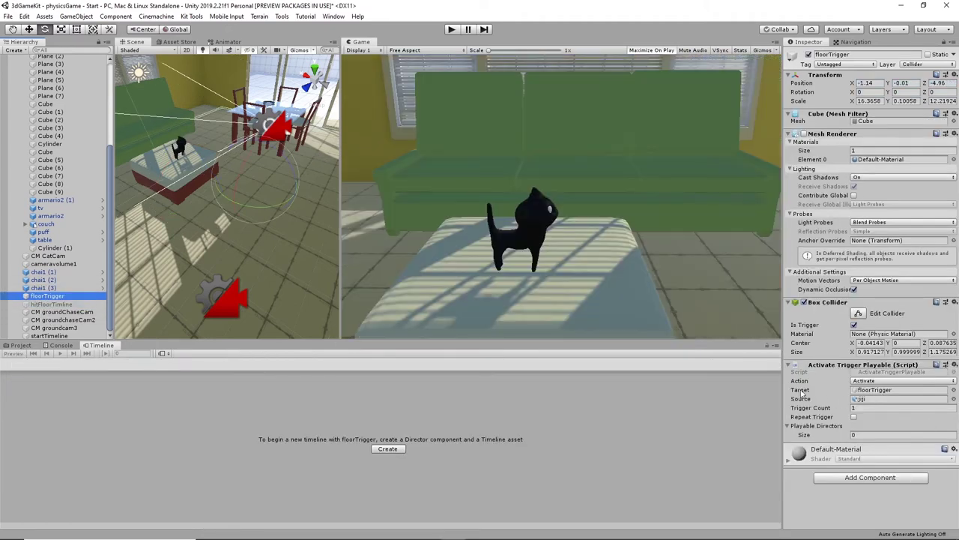
left_click(954, 391)
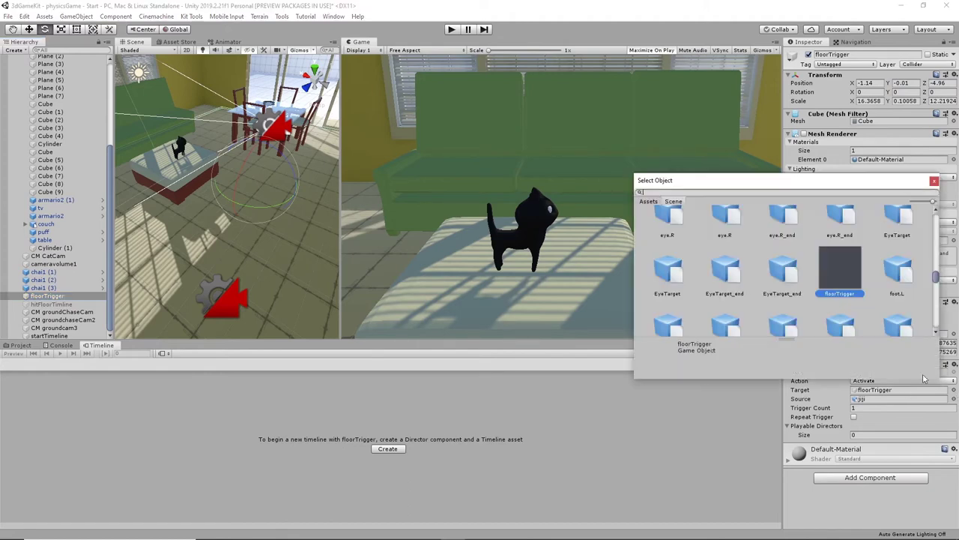
left_click(934, 181)
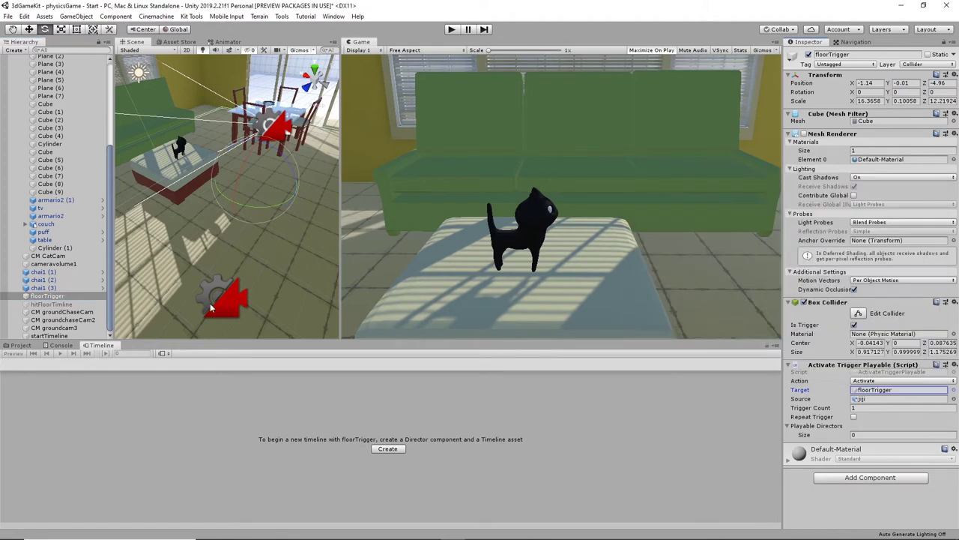
left_click(47, 305)
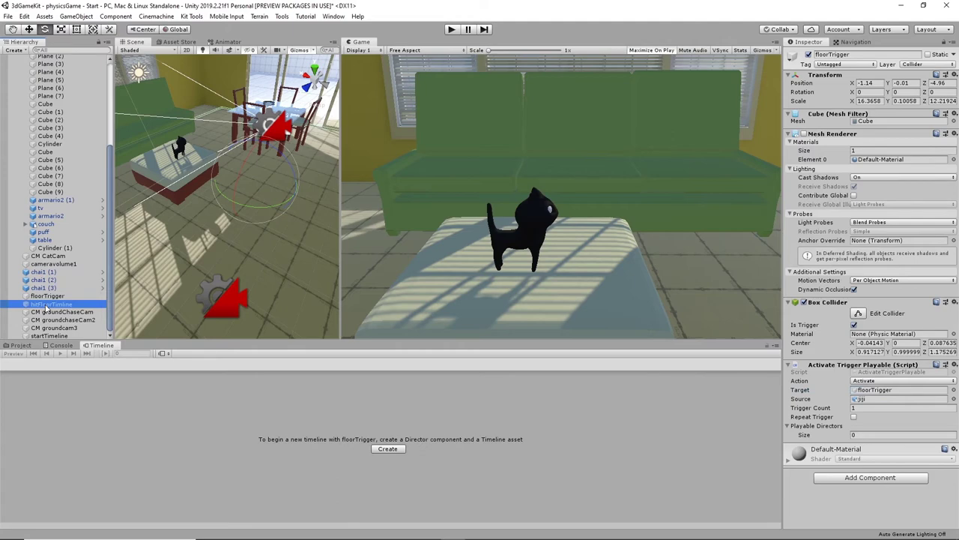
left_click_drag(46, 307, 882, 391)
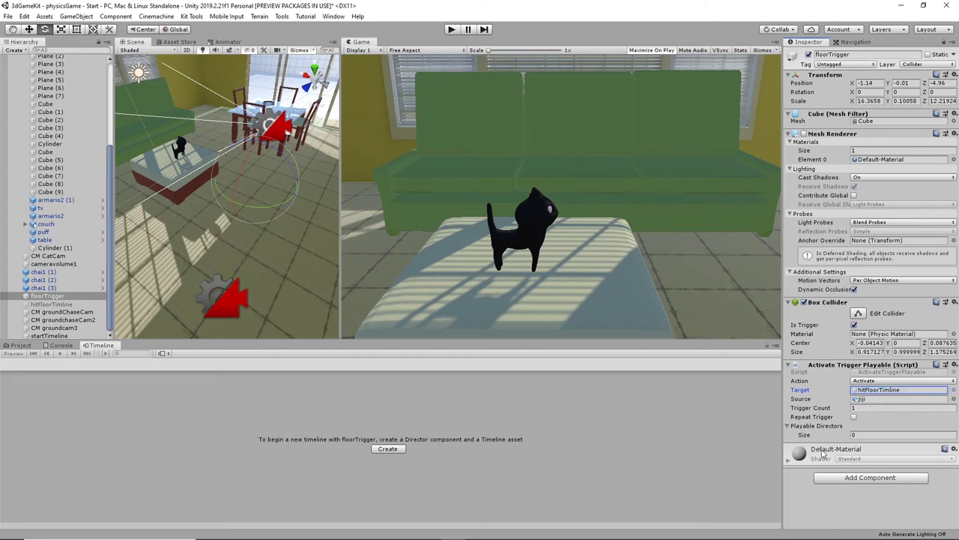
- Test the floor-hit cutscene in Play mode, exit, and reselect floorTrigger to review its trigger settings
left_click(452, 29)
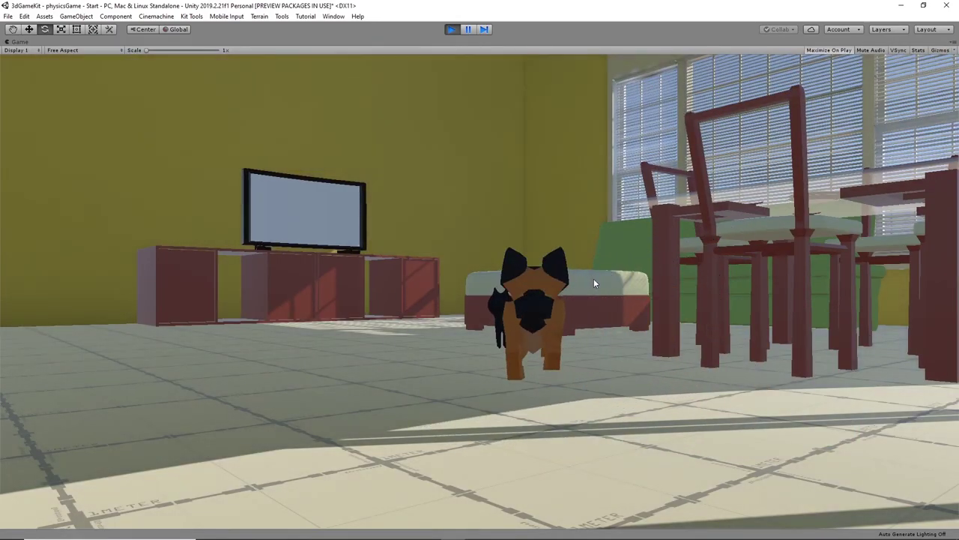
left_click(451, 29)
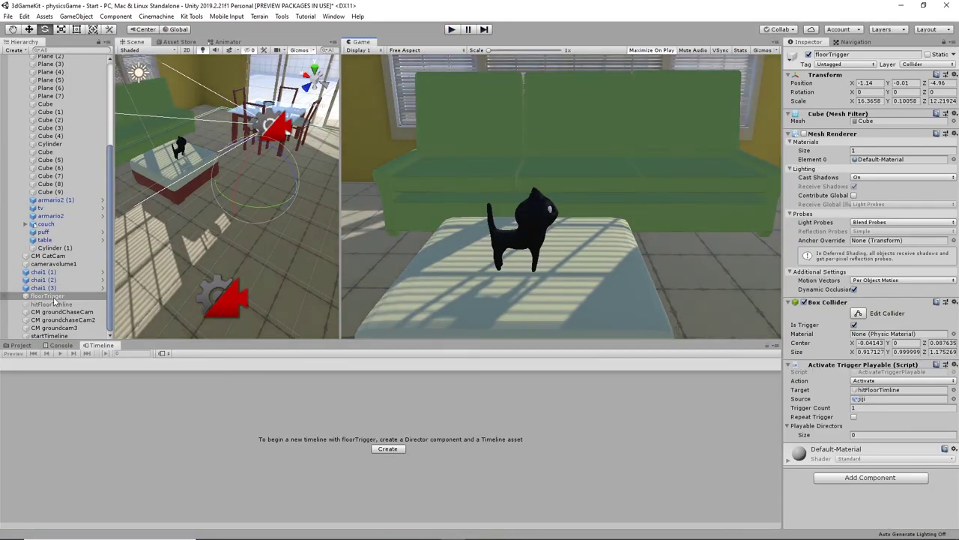
left_click(43, 298)
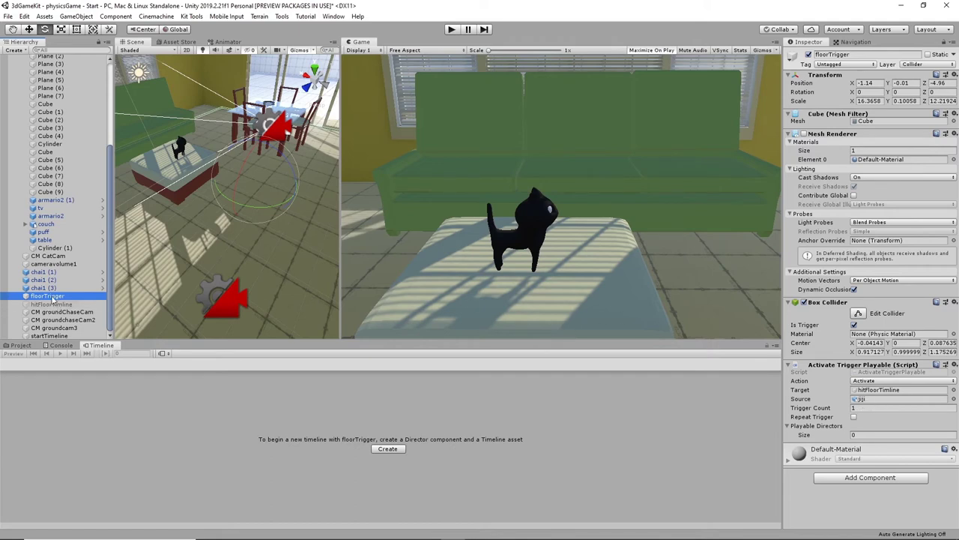
left_click(52, 299)
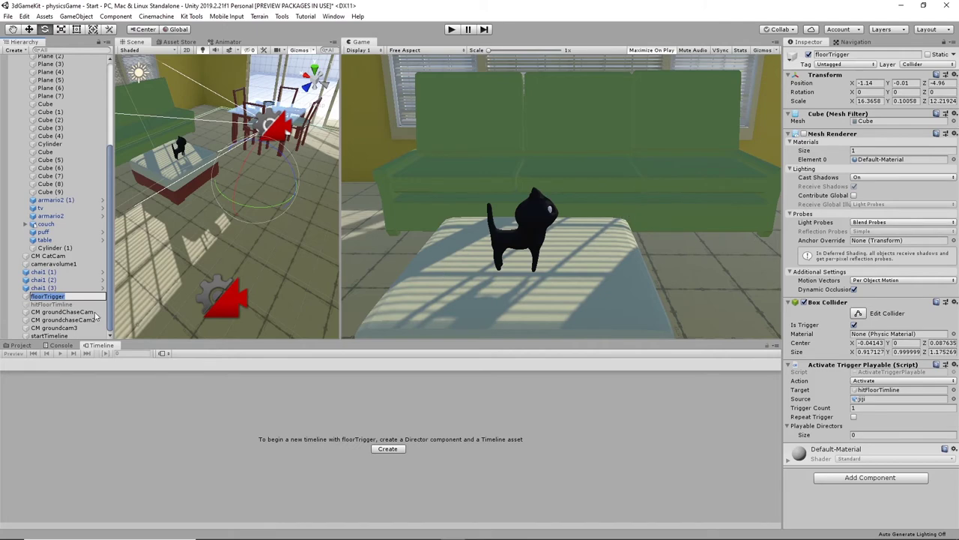
left_click(25, 297)
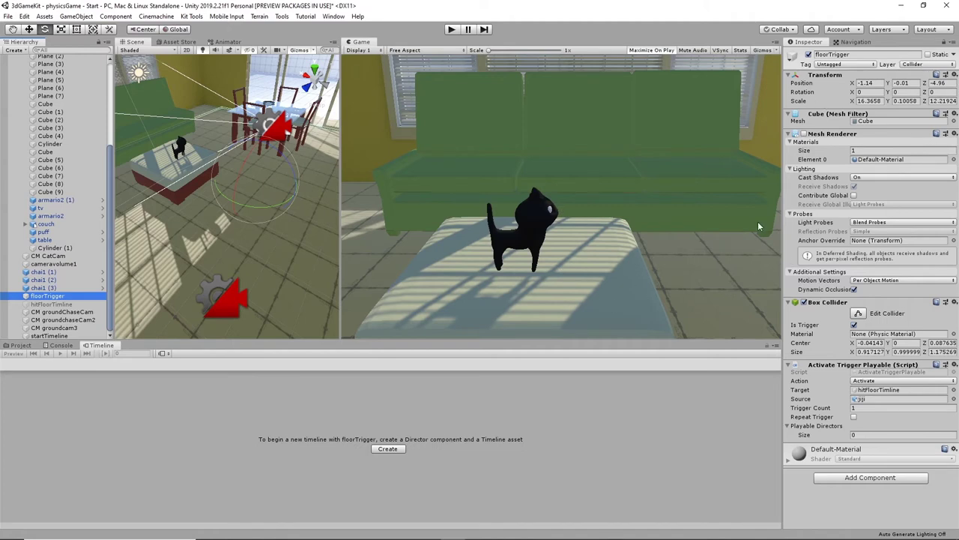
- Add a new layer named triggers in the empty User Layer 12 slot
left_click(930, 66)
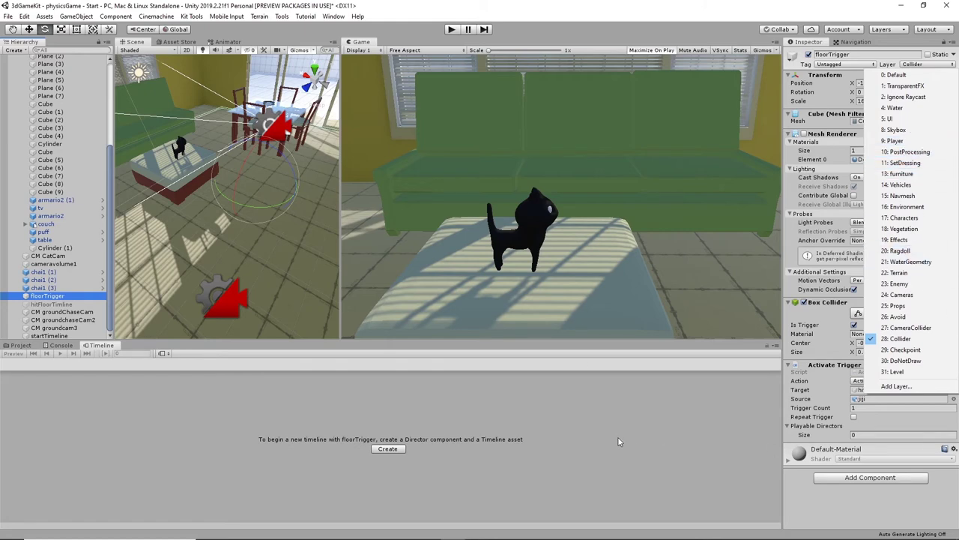
left_click(698, 264)
left_click(952, 65)
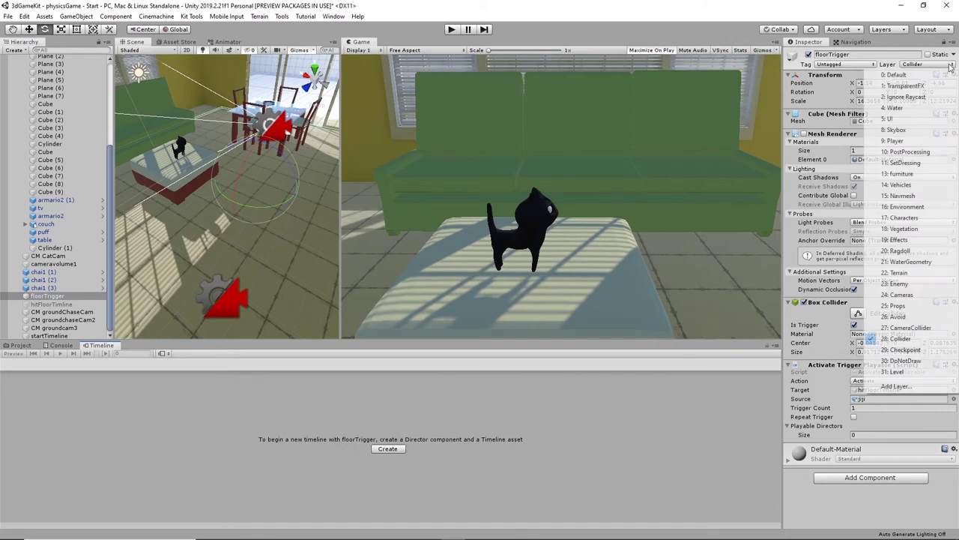
left_click(913, 386)
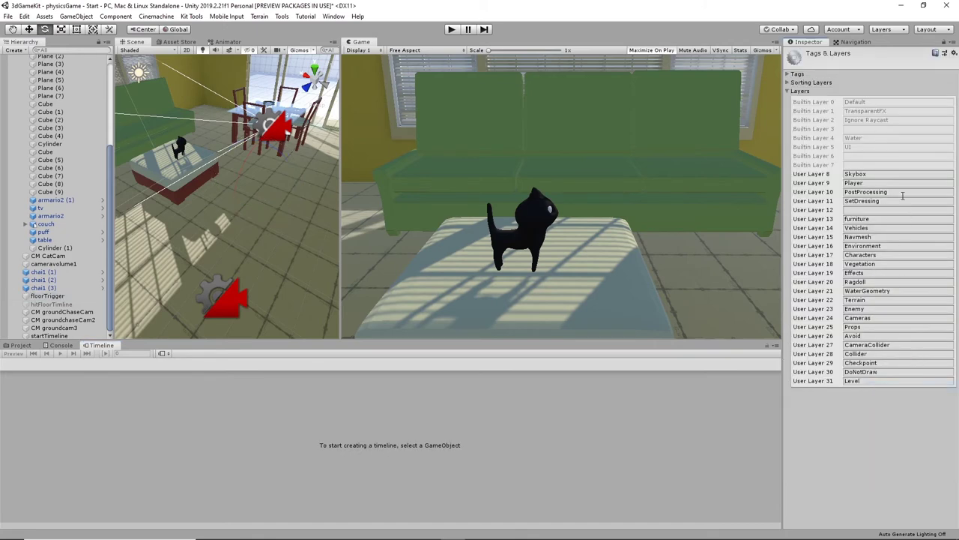
left_click(861, 212)
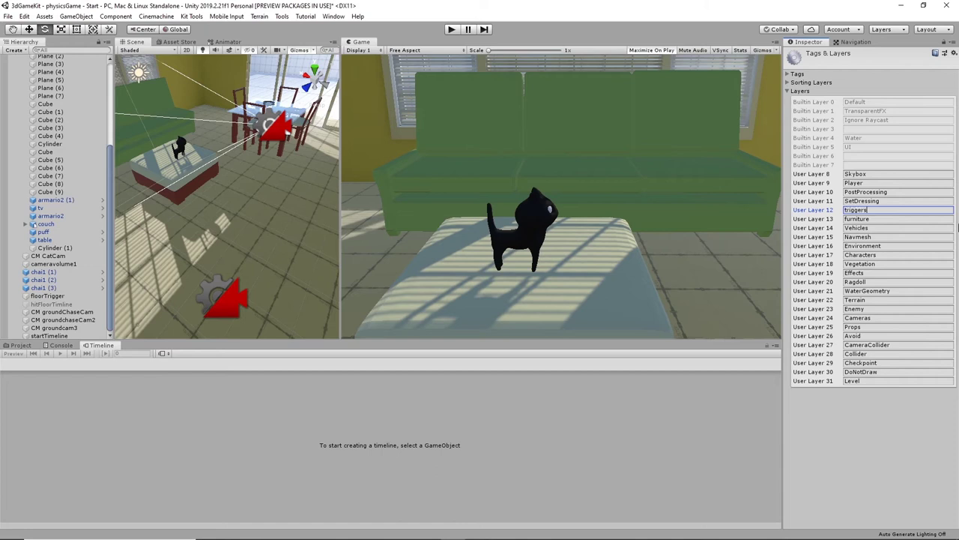
key("Return")
- Assign the floorTrigger object to the triggers layer
left_click(48, 296)
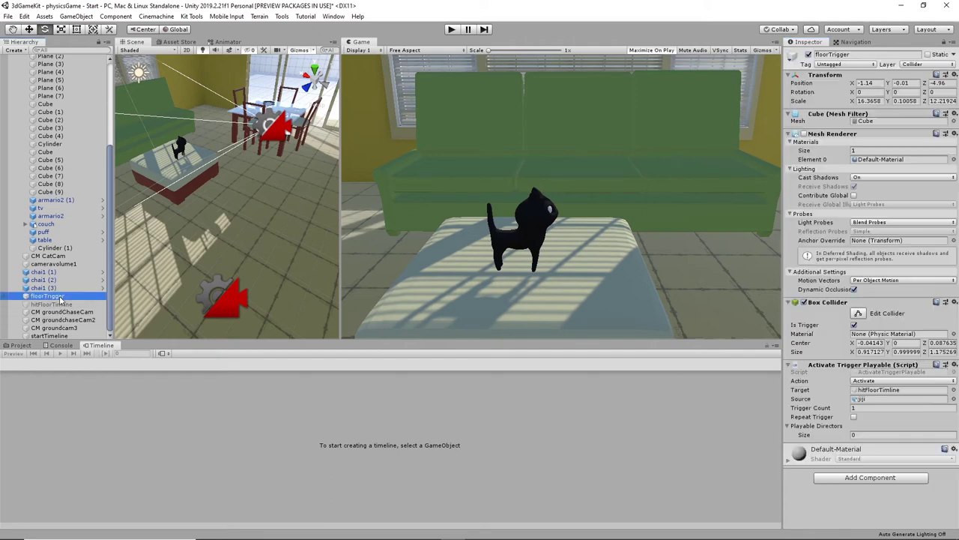
left_click(935, 65)
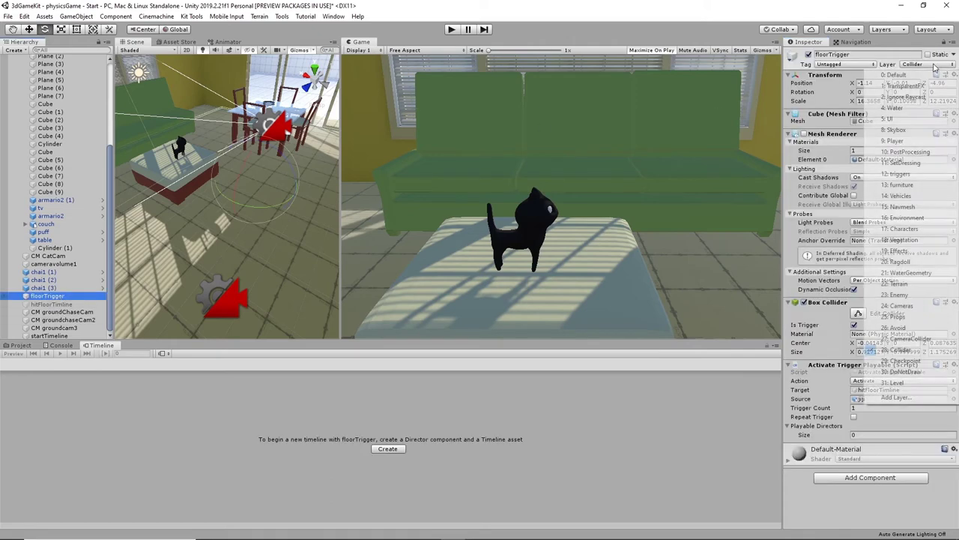
left_click(900, 173)
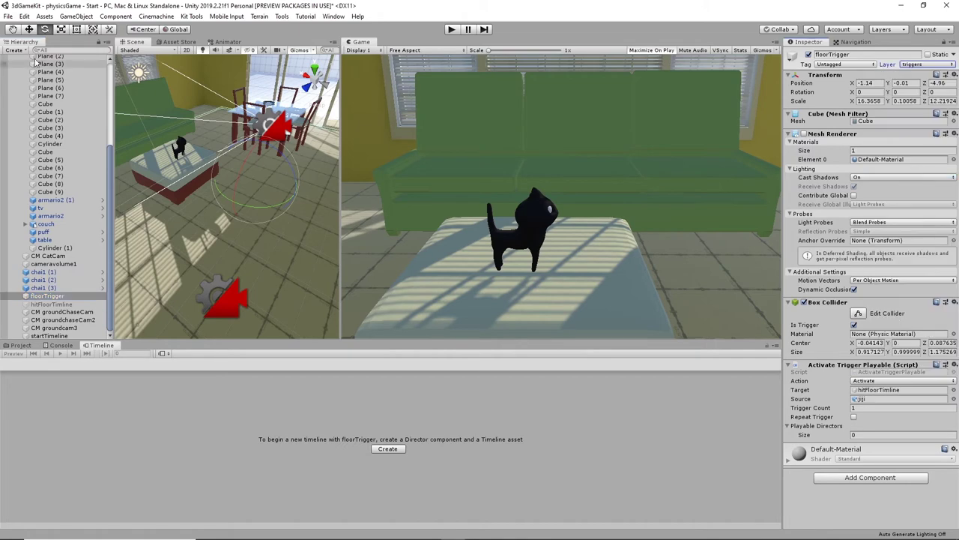
- In the project's Physics layer collision matrix, disable triggers collisions with Cameras and with itself, and enable collisions between triggers and Player
left_click(25, 16)
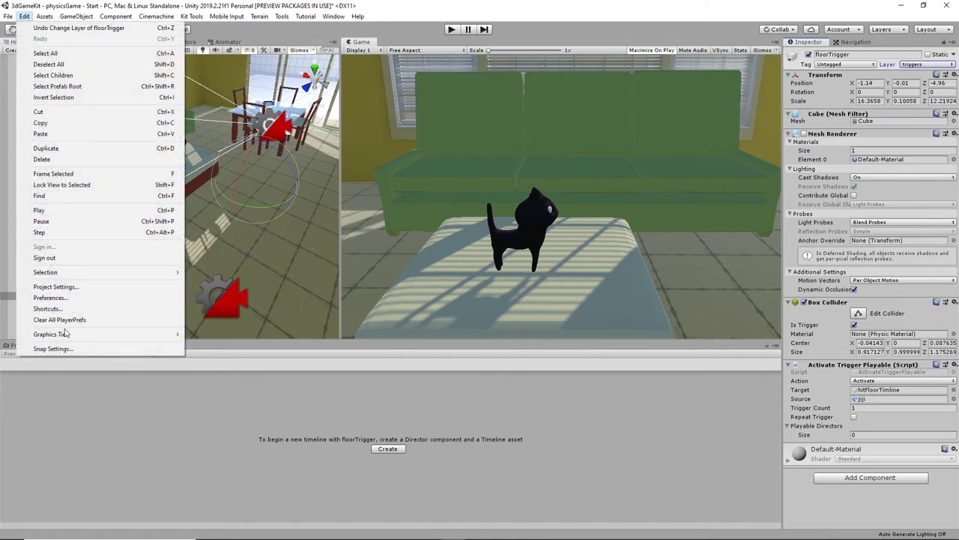
left_click(56, 287)
scroll(366, 286, "down", 5)
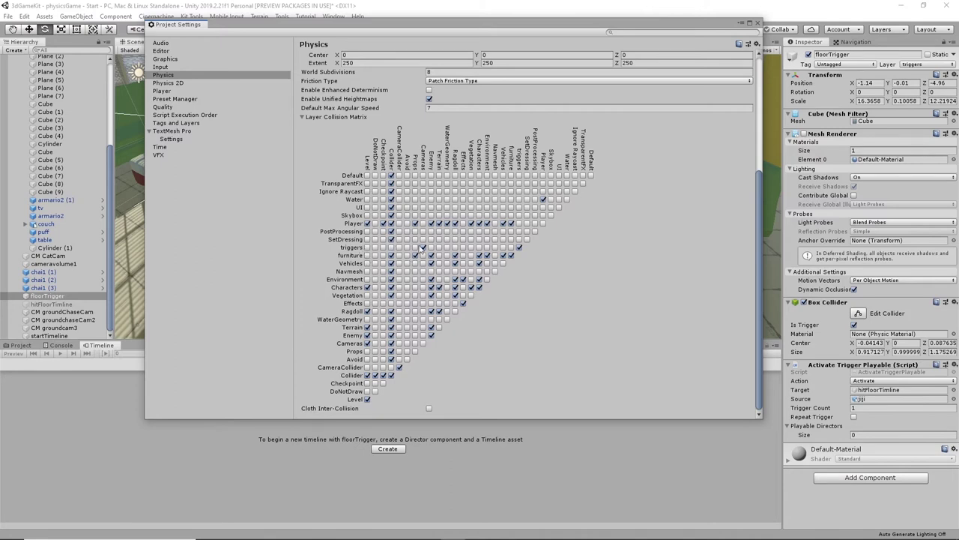
left_click(423, 247)
left_click(519, 247)
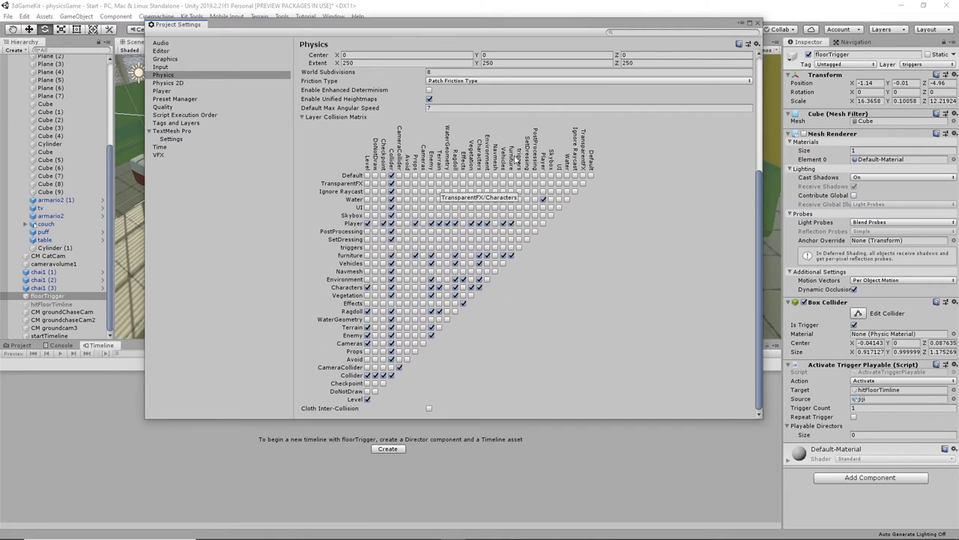
left_click(518, 224)
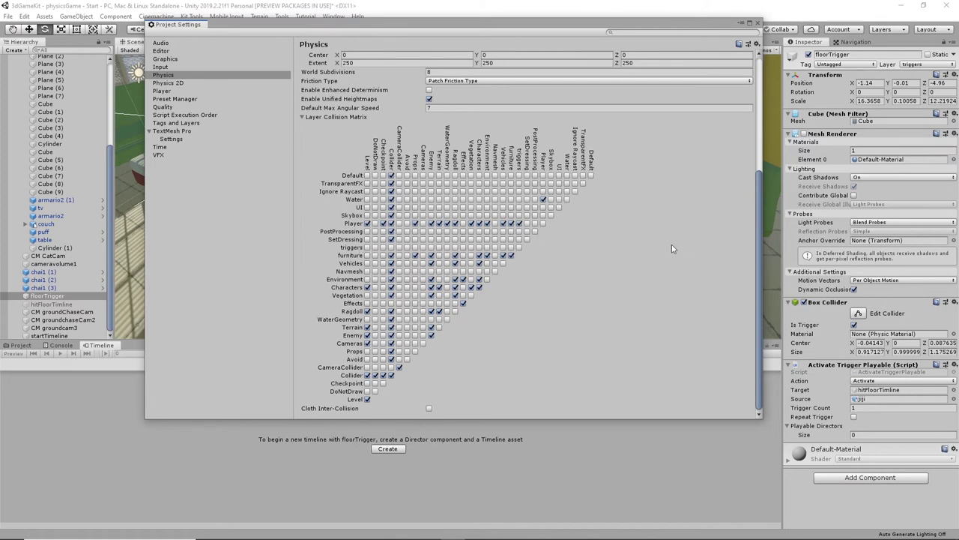
left_click(759, 23)
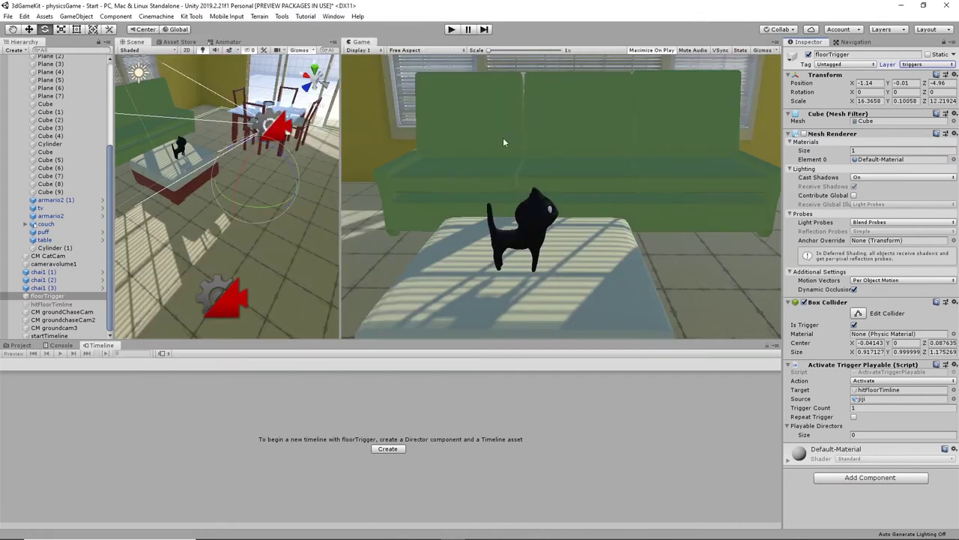
- Play-test the scene and inspect the layer and component settings of the cat, dog, puff and both armario2 cabinets
left_click(451, 29)
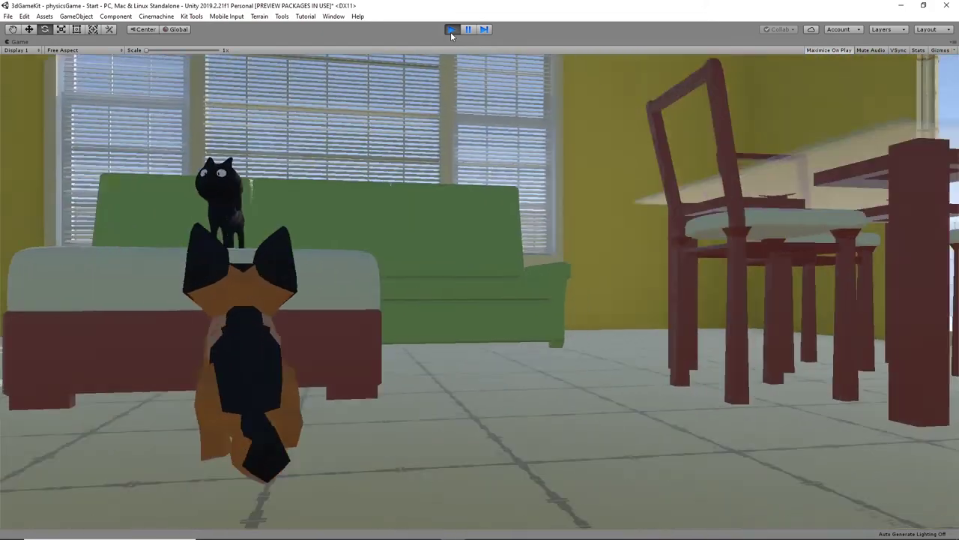
left_click(451, 29)
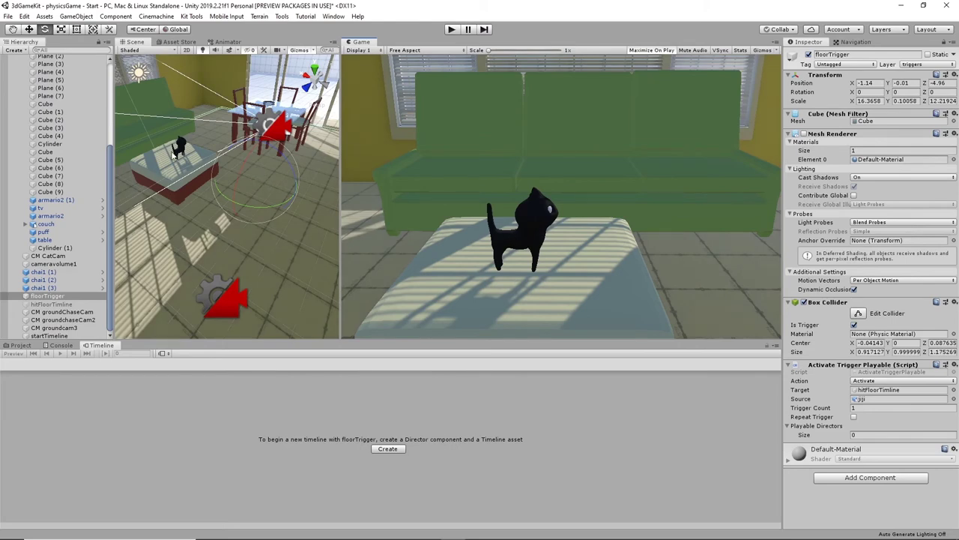
left_click(180, 148)
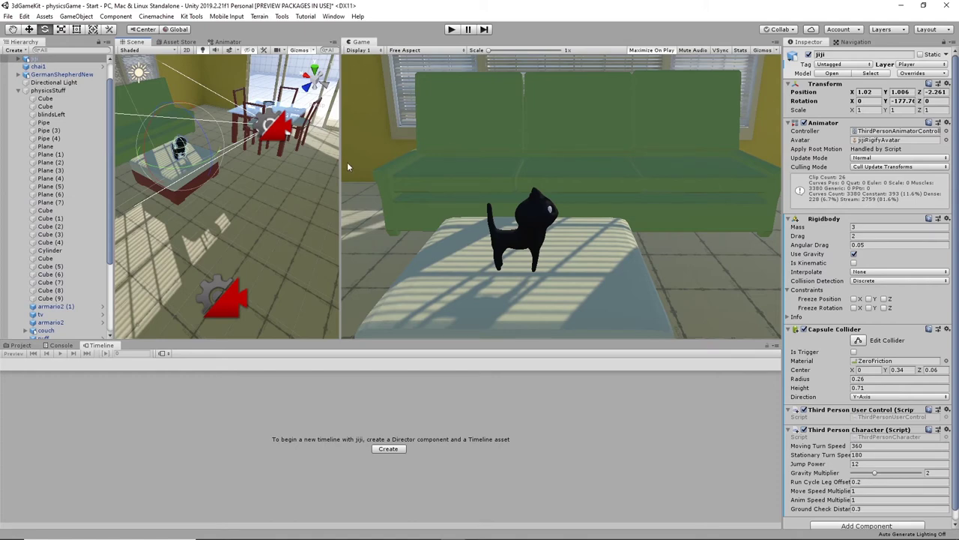
right_click_drag(273, 189, 288, 165)
left_click(301, 169)
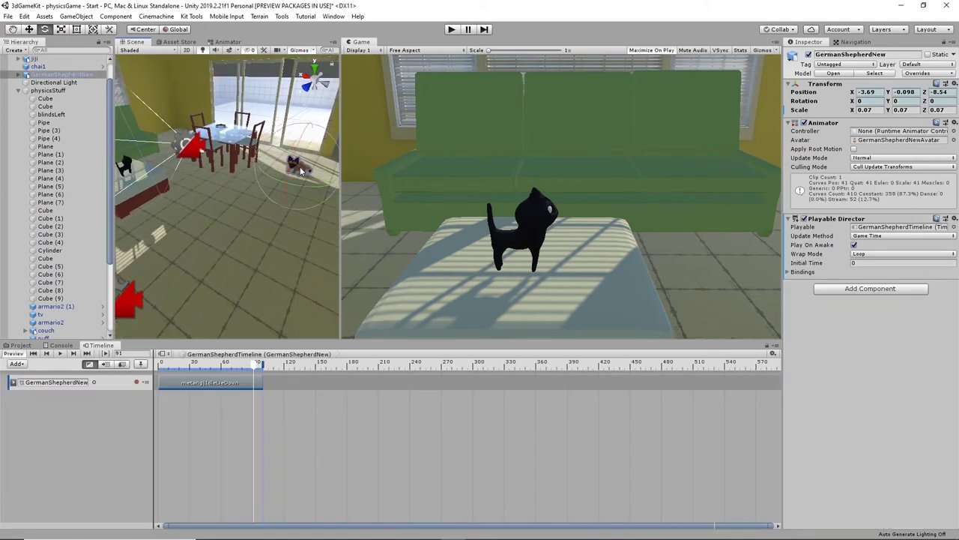
right_click_drag(229, 211, 242, 175)
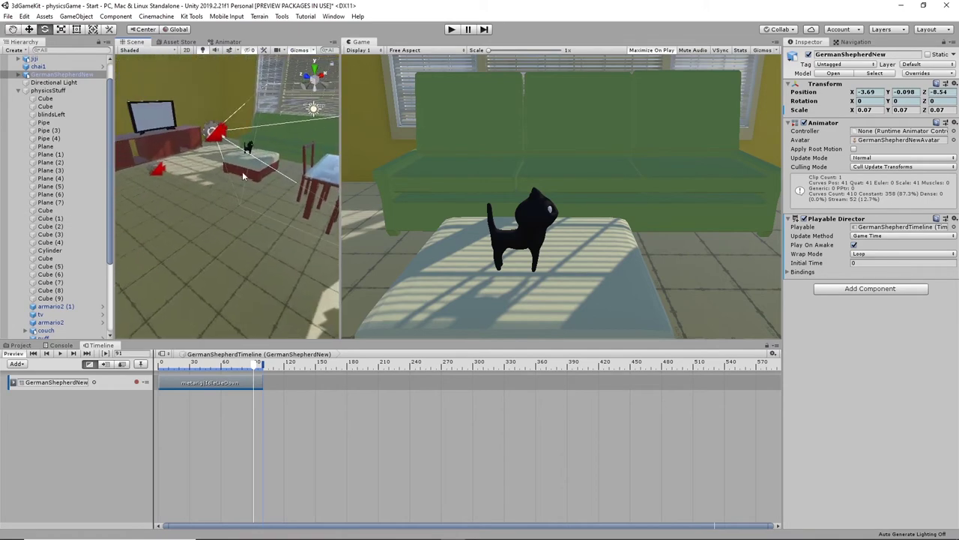
left_click(264, 174)
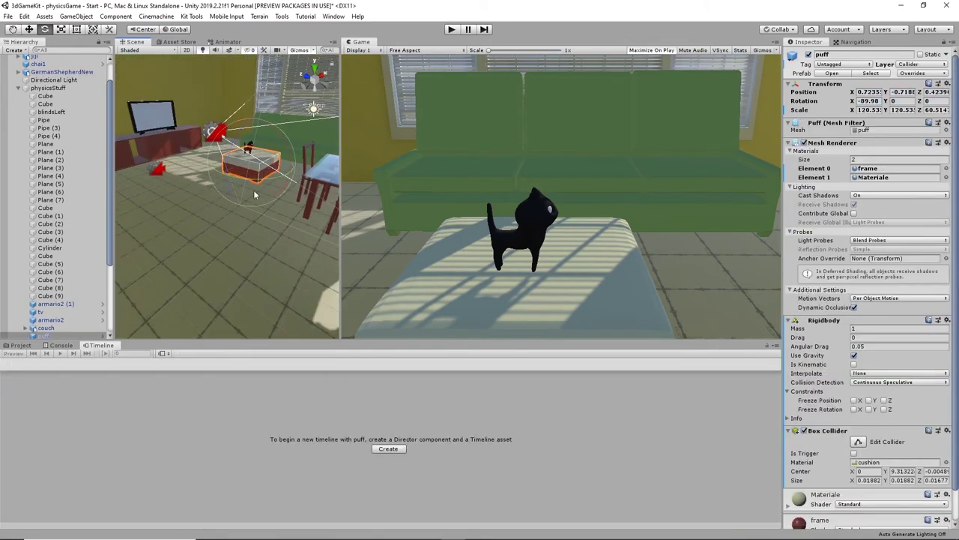
left_click(177, 148)
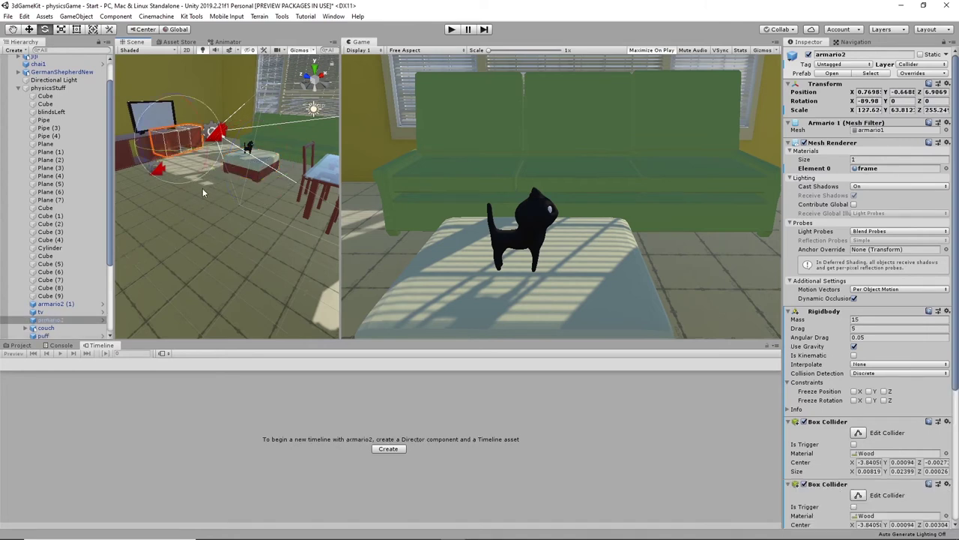
left_click_drag(240, 220, 132, 252, "alt")
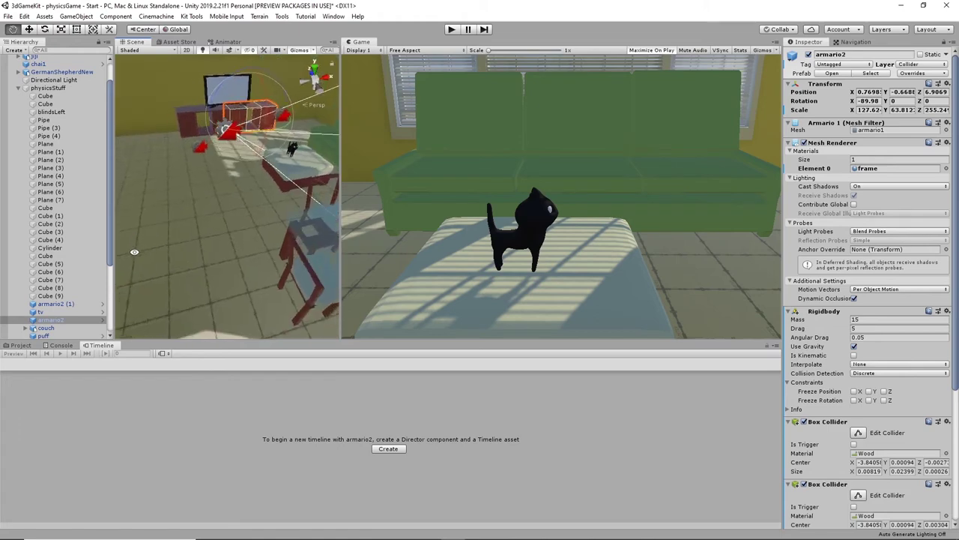
middle_click_drag(150, 202, 156, 240)
right_click_drag(155, 240, 195, 157)
left_click(190, 142)
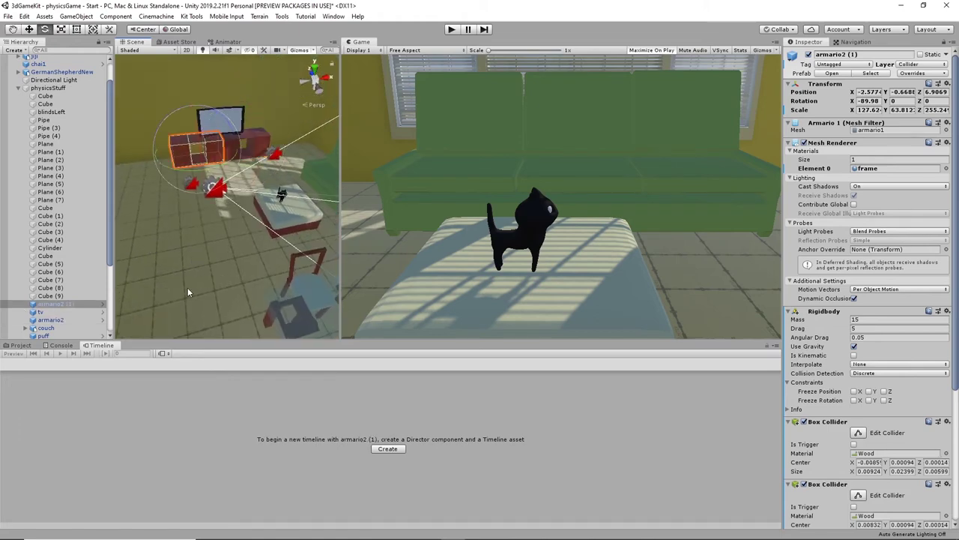
right_click_drag(187, 287, 234, 267)
scroll(234, 267, "up", 3)
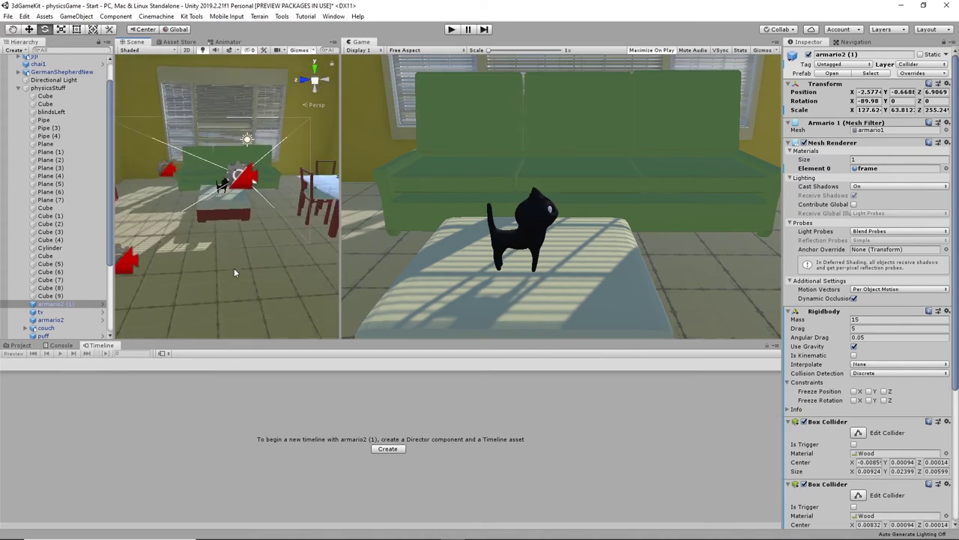
- Turn off Play On Awake in the hitFloorTimline object's Playable Director and play-test the scene
scroll(52, 293, "down", 5)
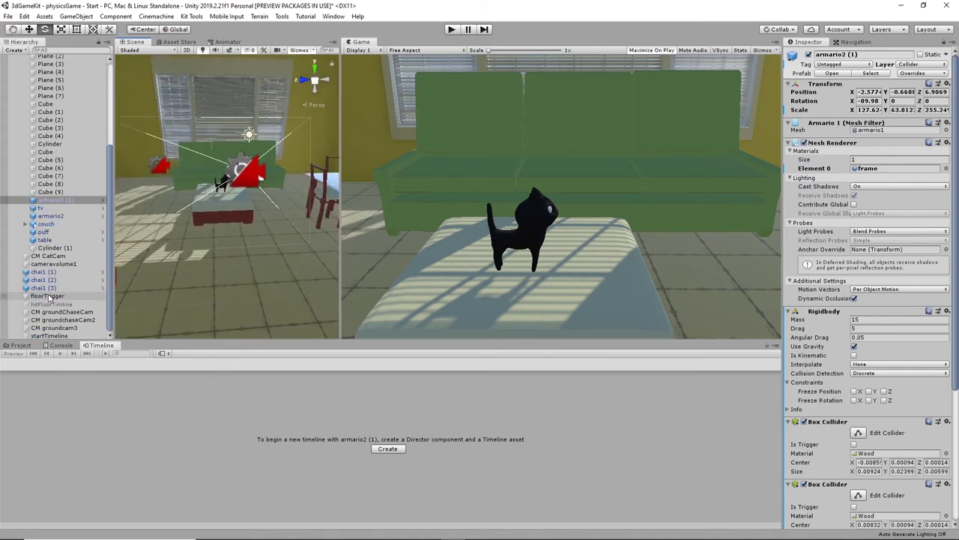
left_click(53, 304)
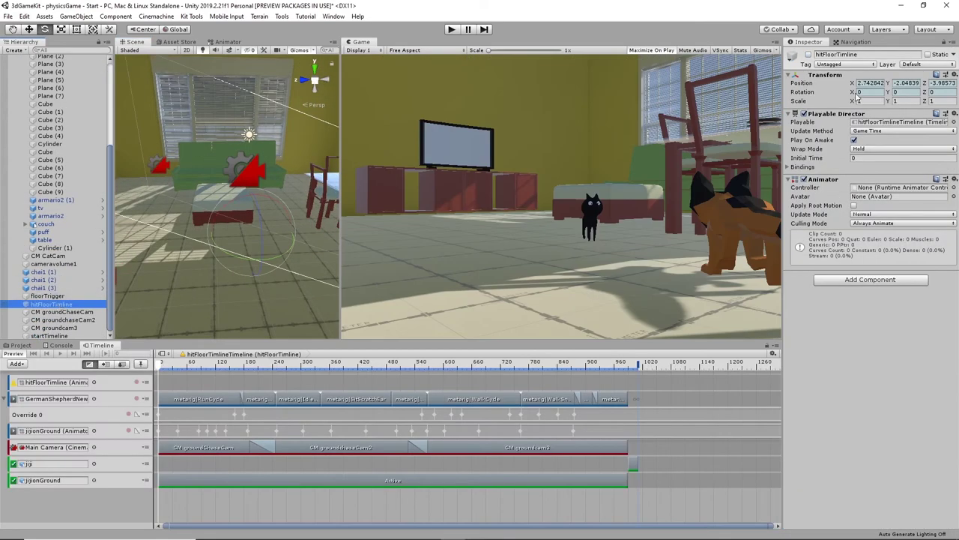
left_click(854, 140)
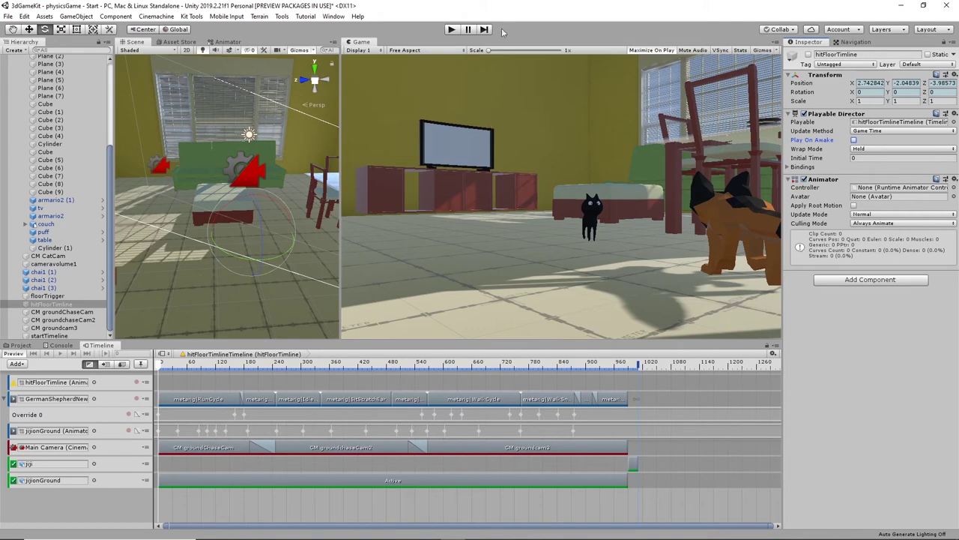
left_click(451, 29)
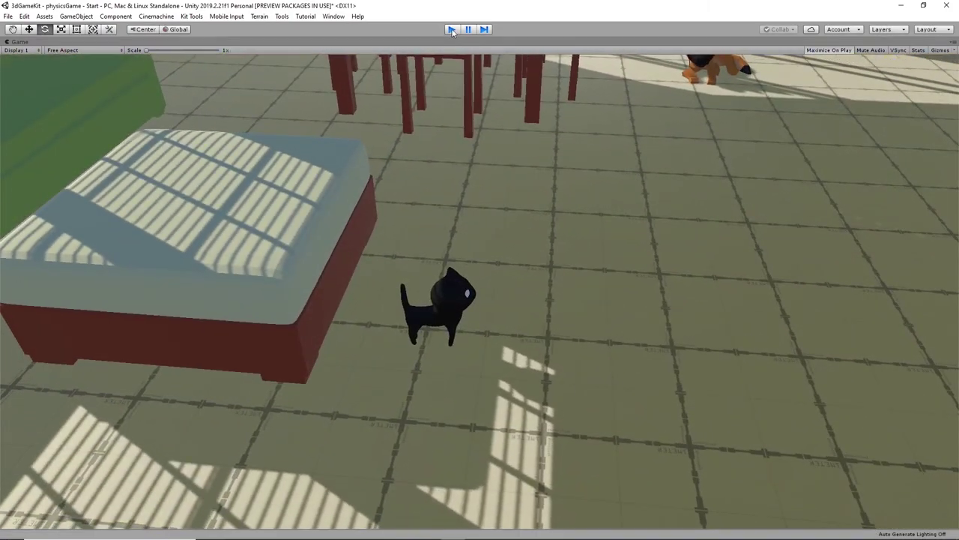
left_click(452, 30)
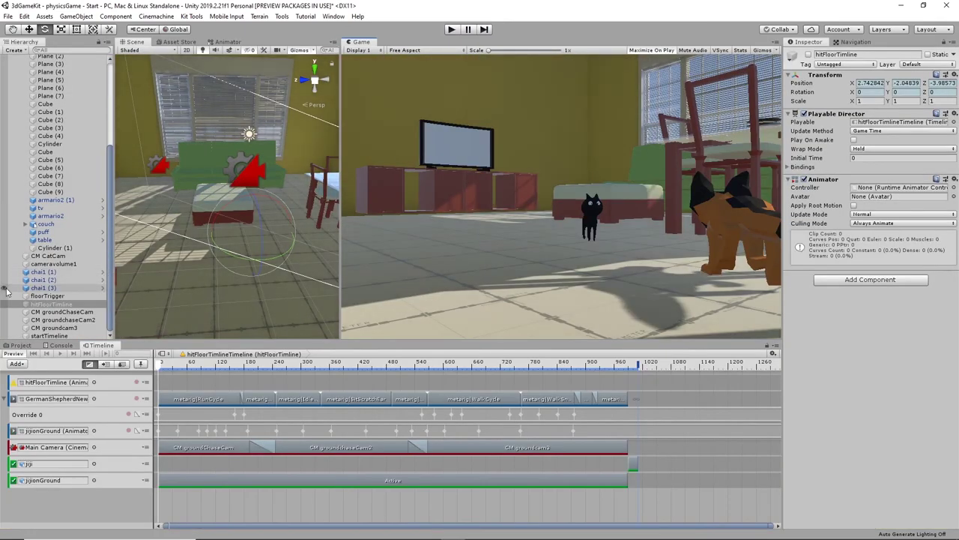
- Duplicate the Activate Trigger Playable component on floorTrigger by copying it and pasting it as new
left_click(62, 306)
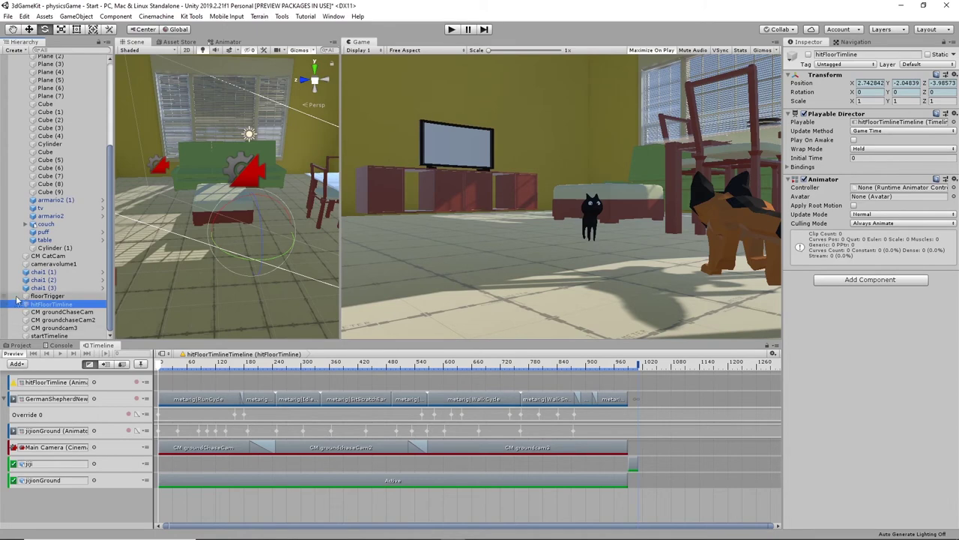
left_click(46, 296)
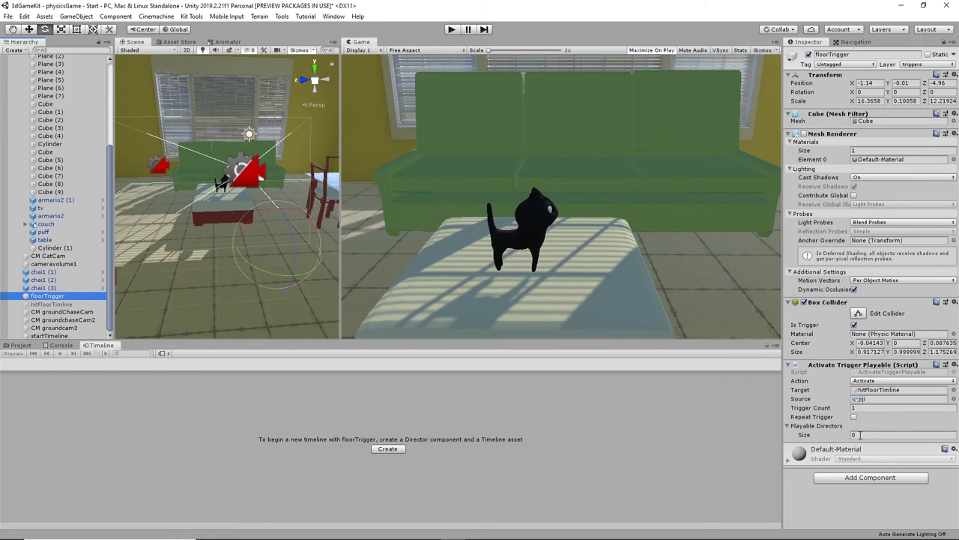
right_click(832, 366)
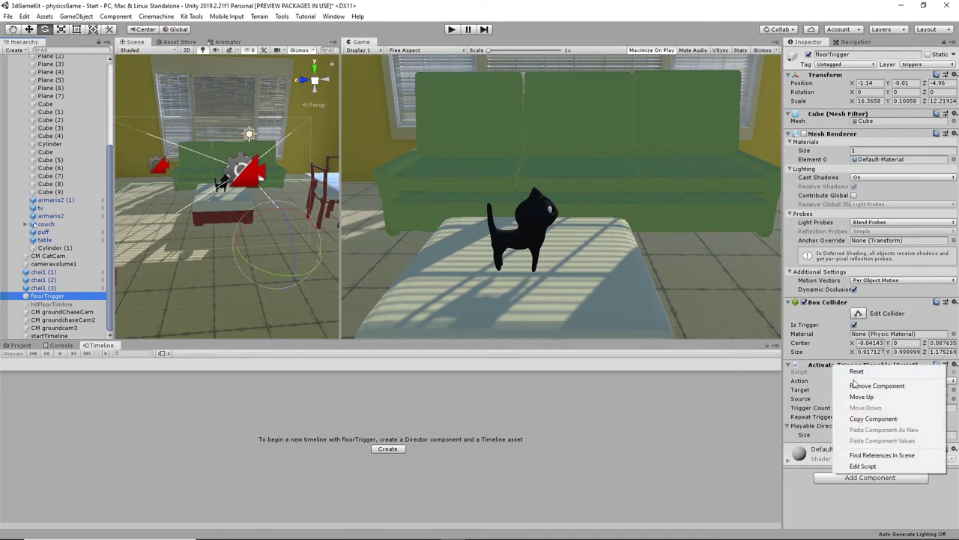
left_click(857, 419)
right_click(835, 362)
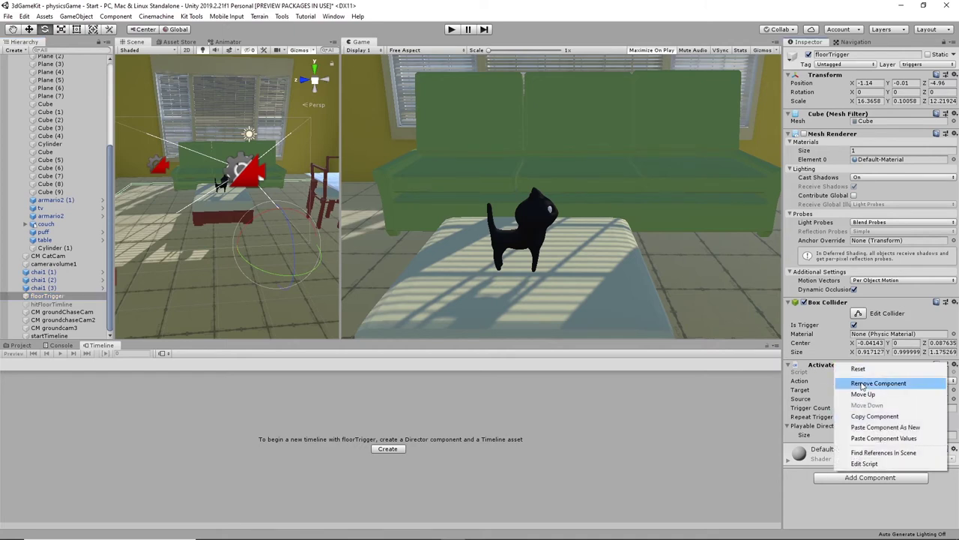
left_click(875, 427)
scroll(882, 426, "down", 2)
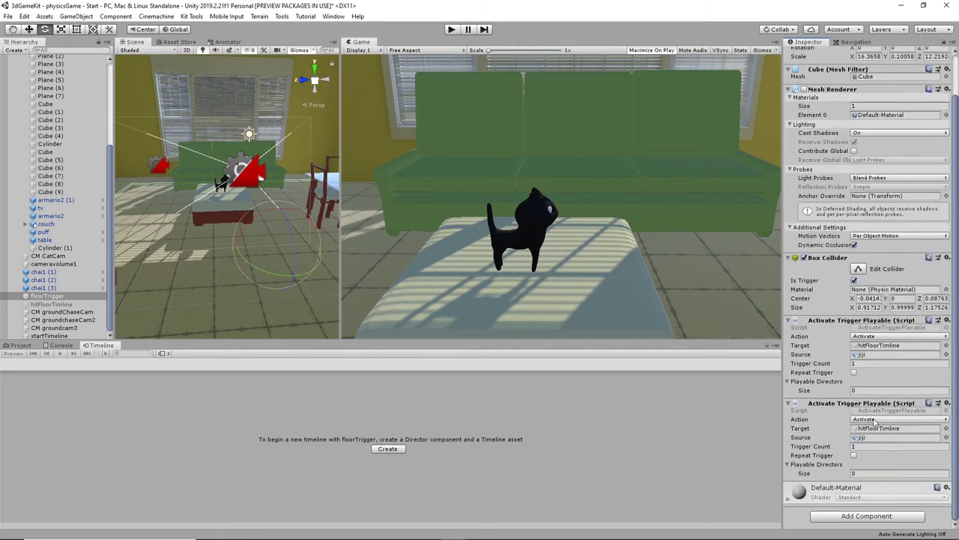
- Set the second Activate Trigger Playable component's action to Play and its Playable Directors size to 1
left_click(877, 418)
left_click(875, 496)
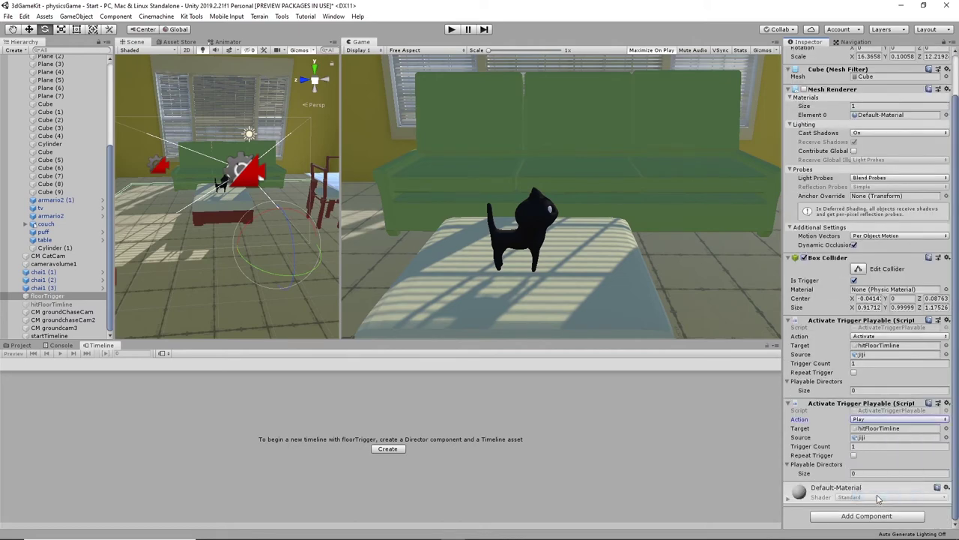
left_click(860, 474)
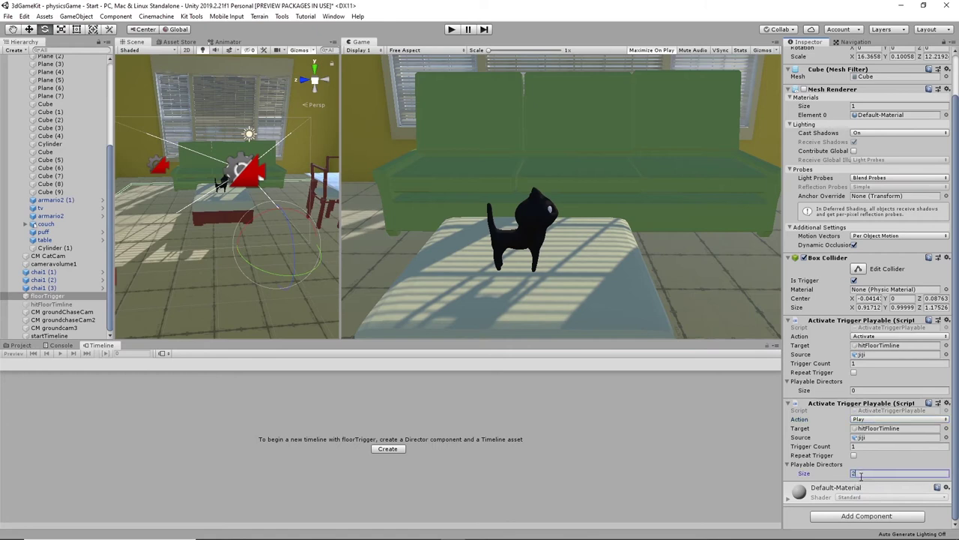
left_click_drag(860, 476, 843, 477)
type("1")
key("Return")
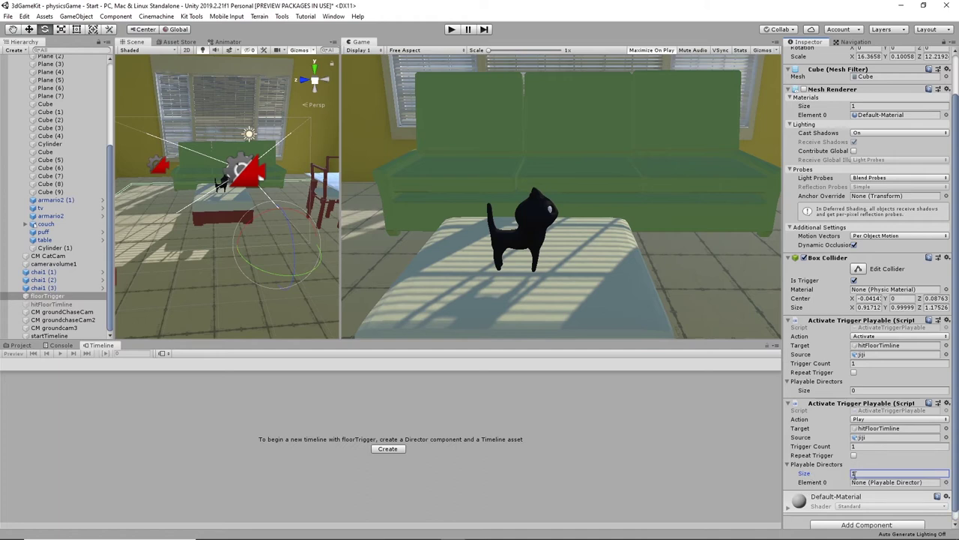
- Assign the hitFloorTimline Playable Director to Element 0 of floorTrigger's second Activate Trigger Playable component
left_click(945, 482)
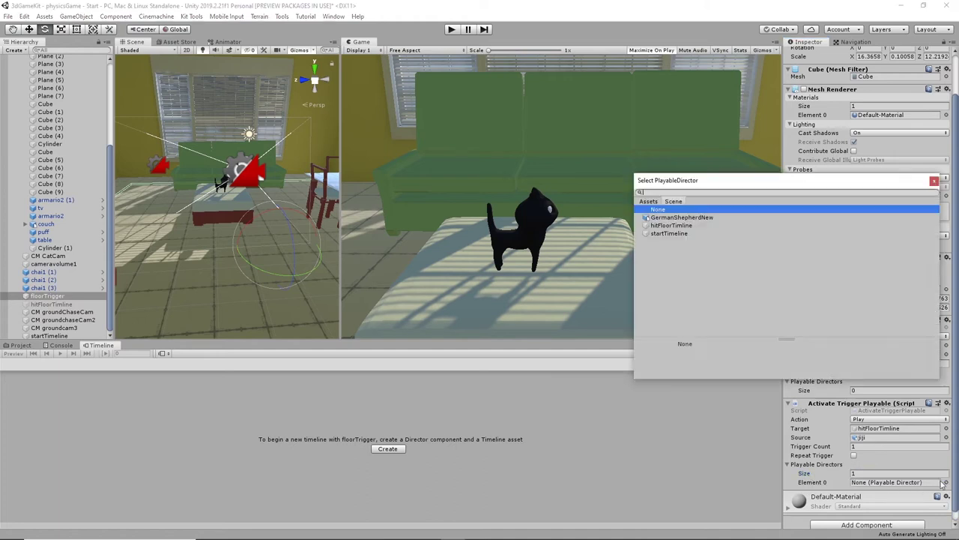
left_click(688, 225)
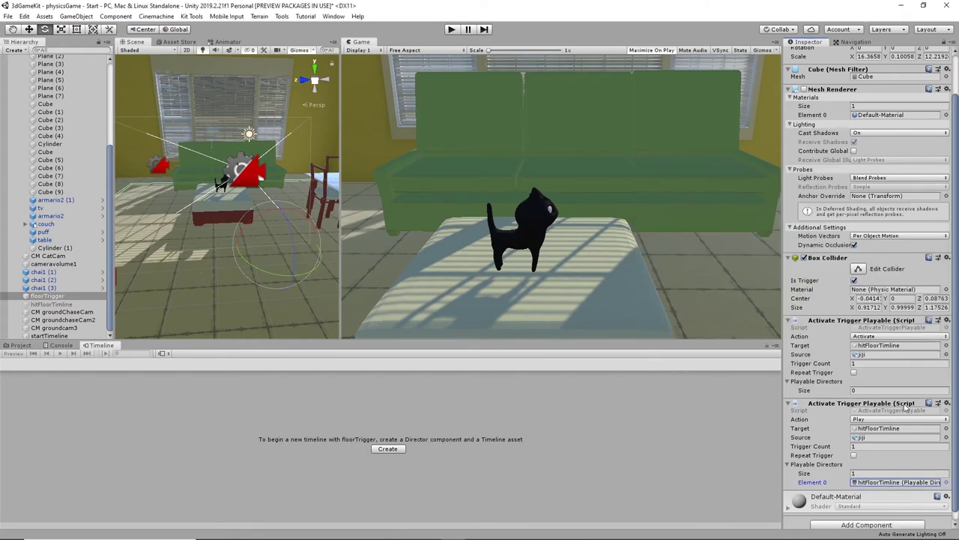
left_click(934, 182)
- Play-test the scene by walking the cat off the puff onto the floor and watching the hitFloorTimline cutscene
left_click(452, 28)
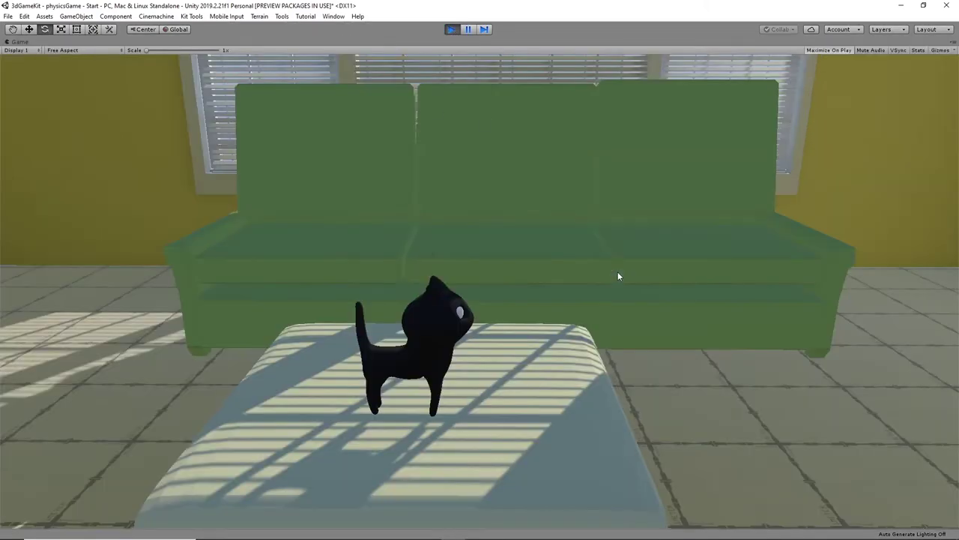
key("w")
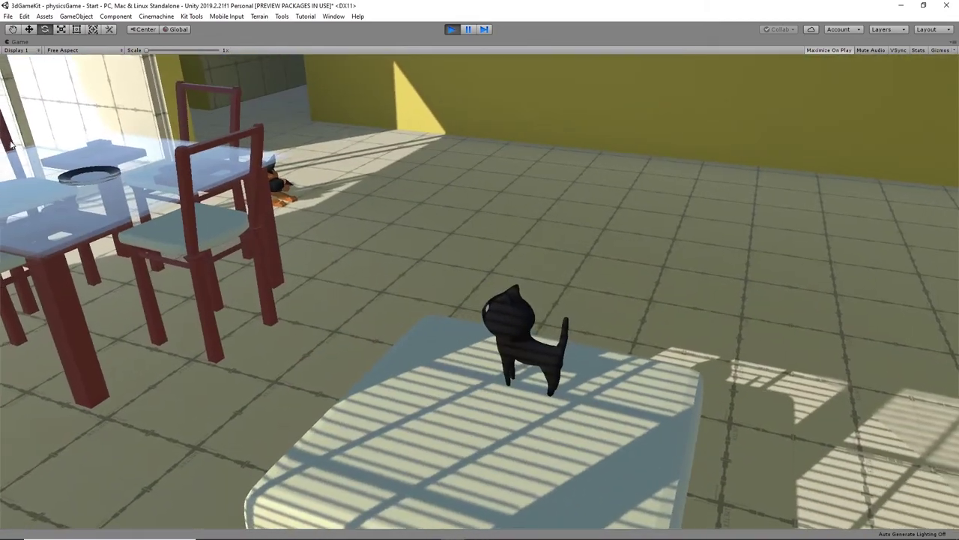
key("w")
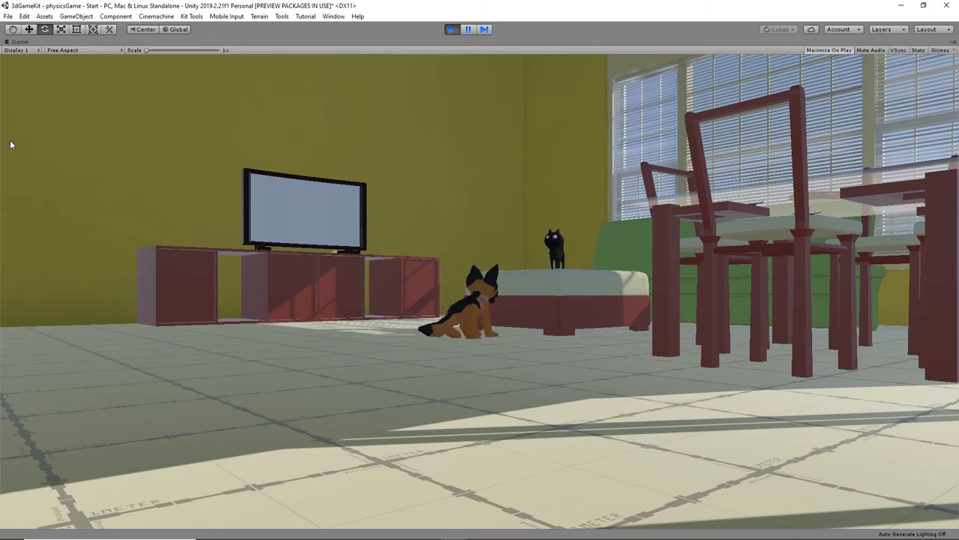
key("d")
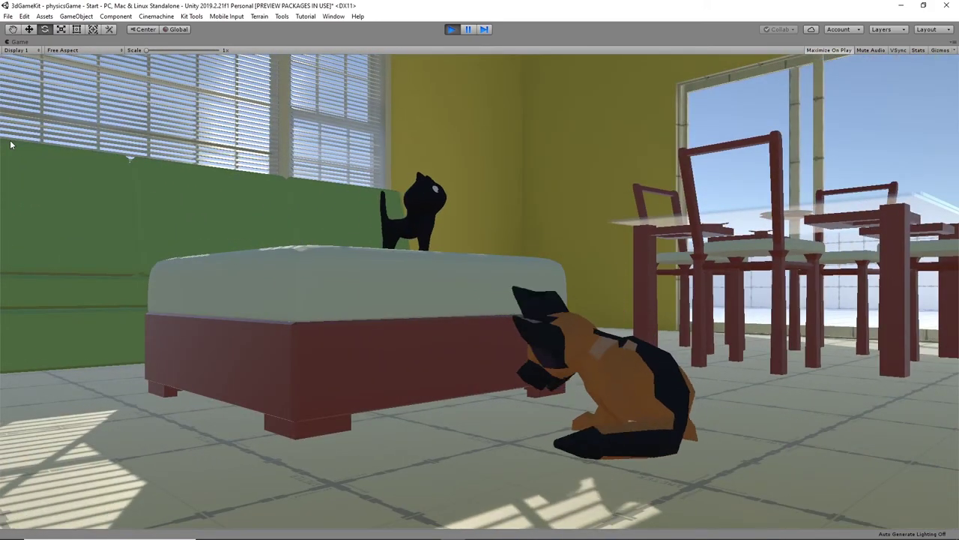
key("d")
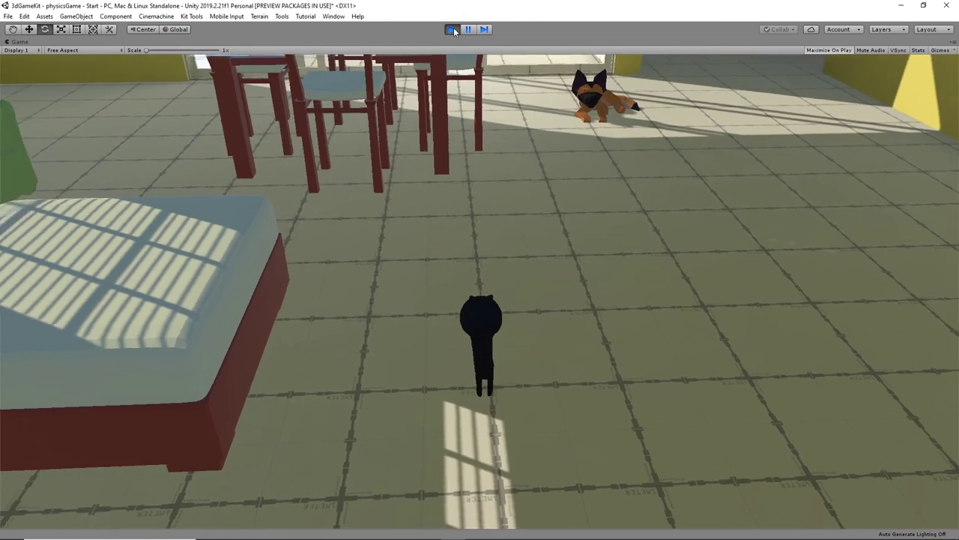
left_click(452, 29)
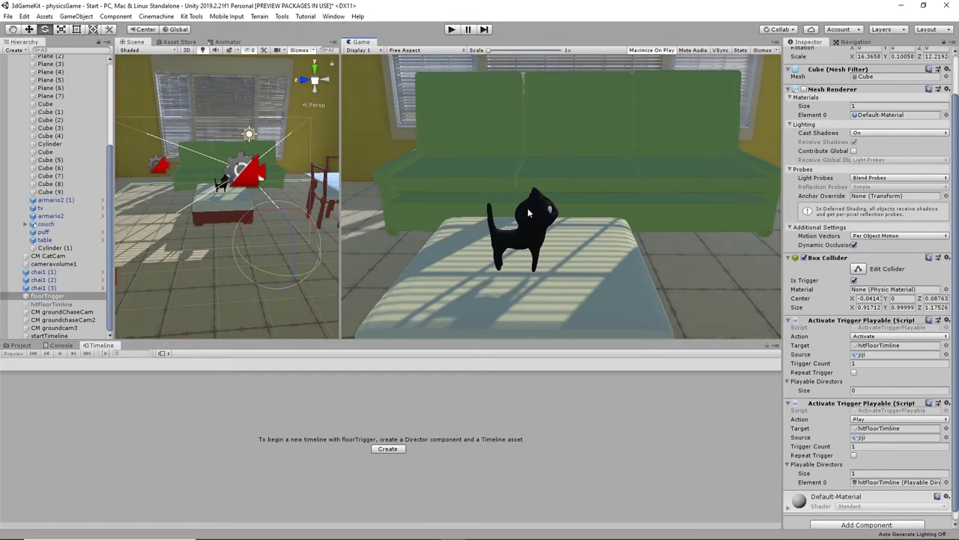
- Set the Wrap Mode of the hitFloorTimline object's Playable Director to None
left_click(55, 297)
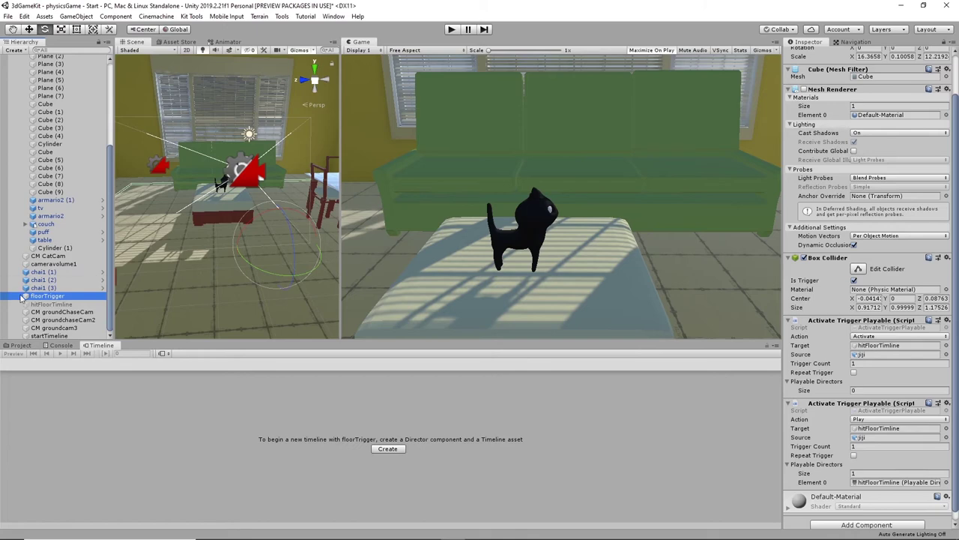
left_click(45, 304)
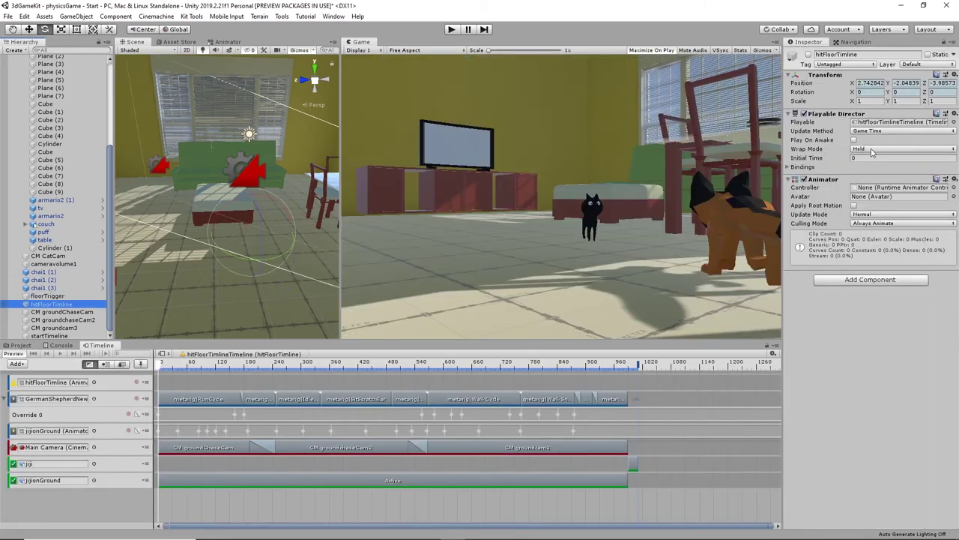
left_click(872, 152)
left_click(875, 182)
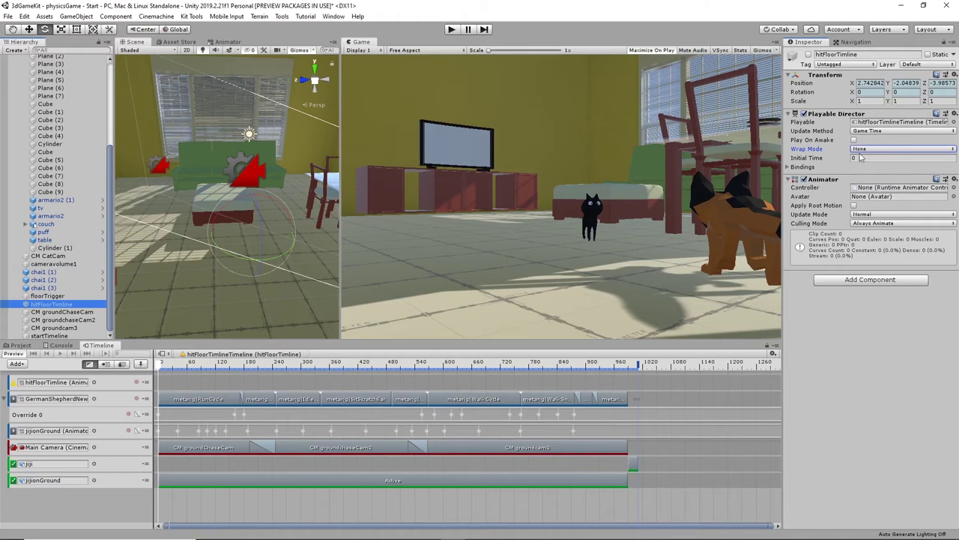
- Play-test the scene with the new Wrap Mode, moving the cat down to the floor
left_click(450, 30)
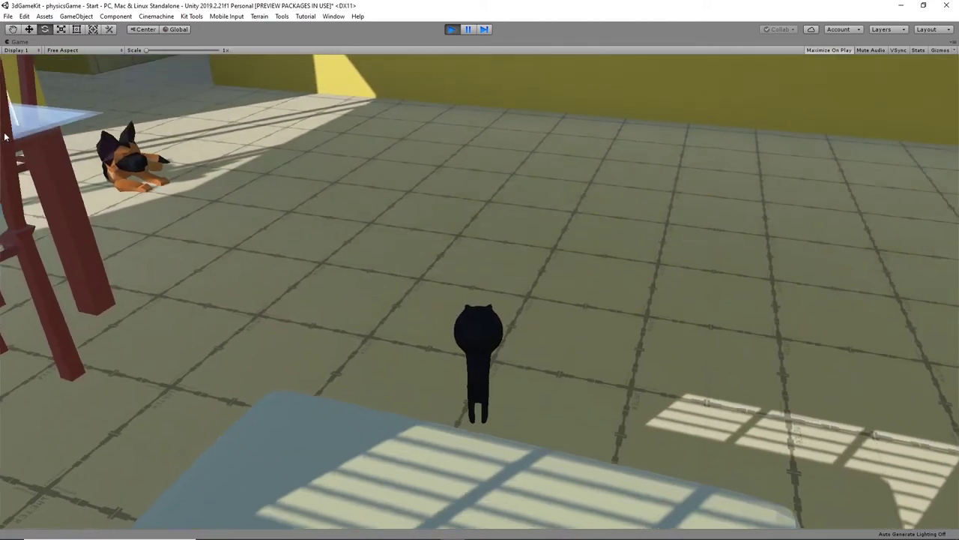
key("w")
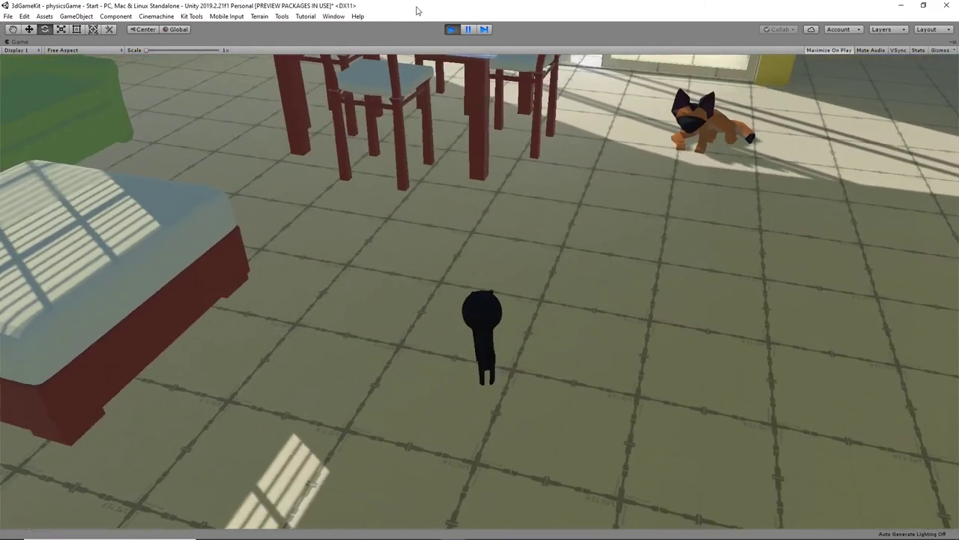
left_click(449, 29)
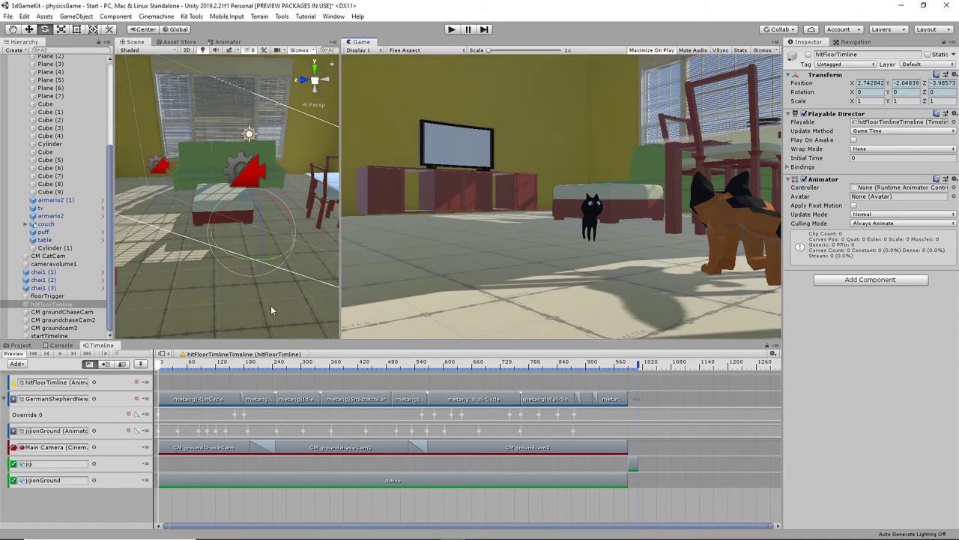
- Turn on Repeat Trigger in both Activate Trigger Playable components of floorTrigger
left_click(271, 309)
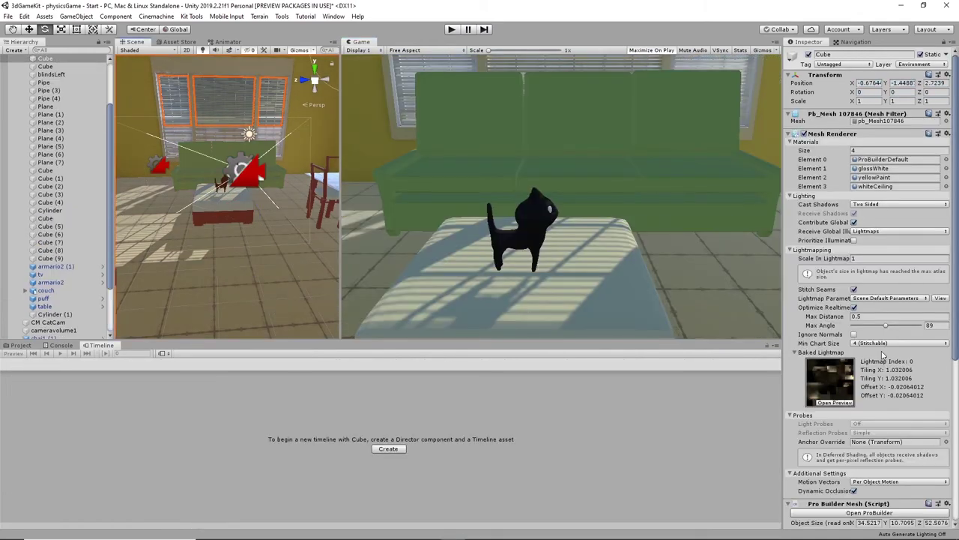
scroll(52, 315, "down", 3)
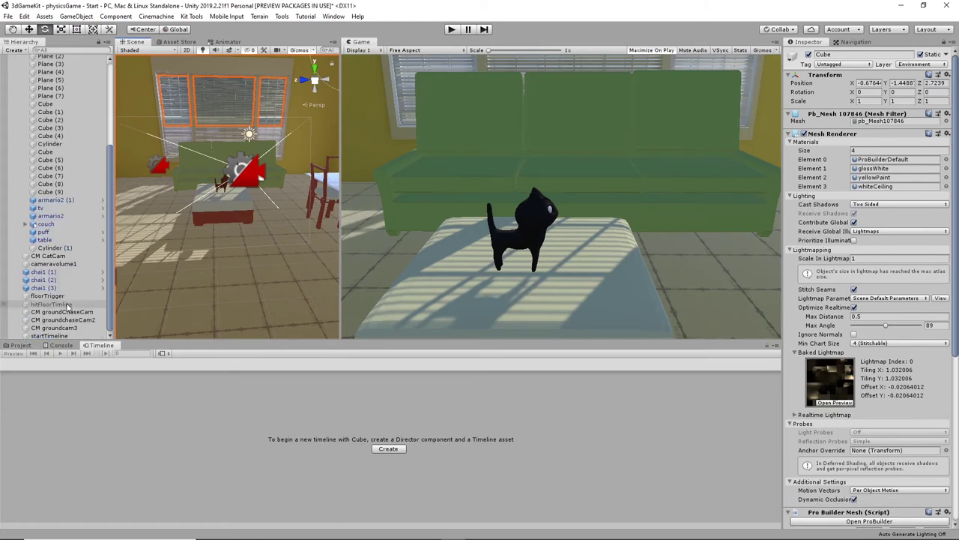
left_click(47, 296)
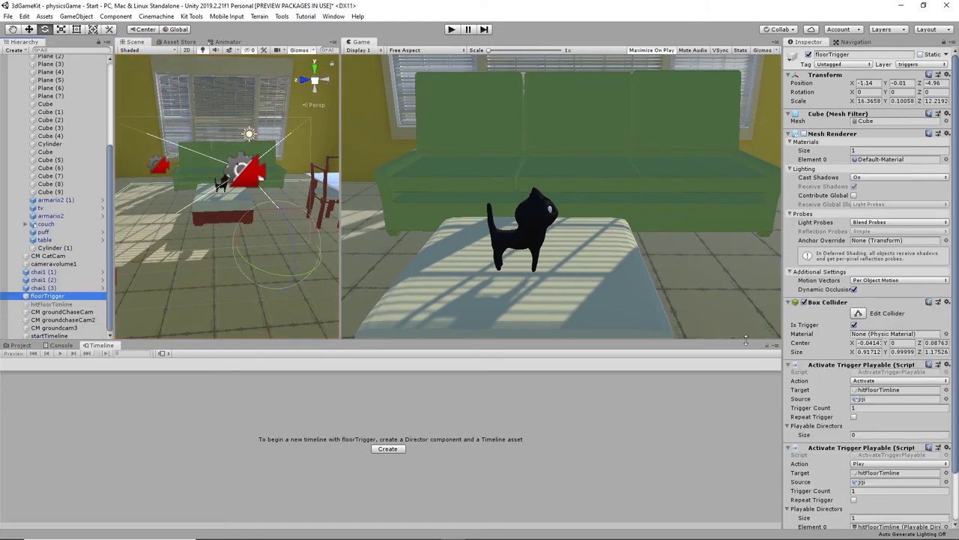
scroll(921, 343, "down", 3)
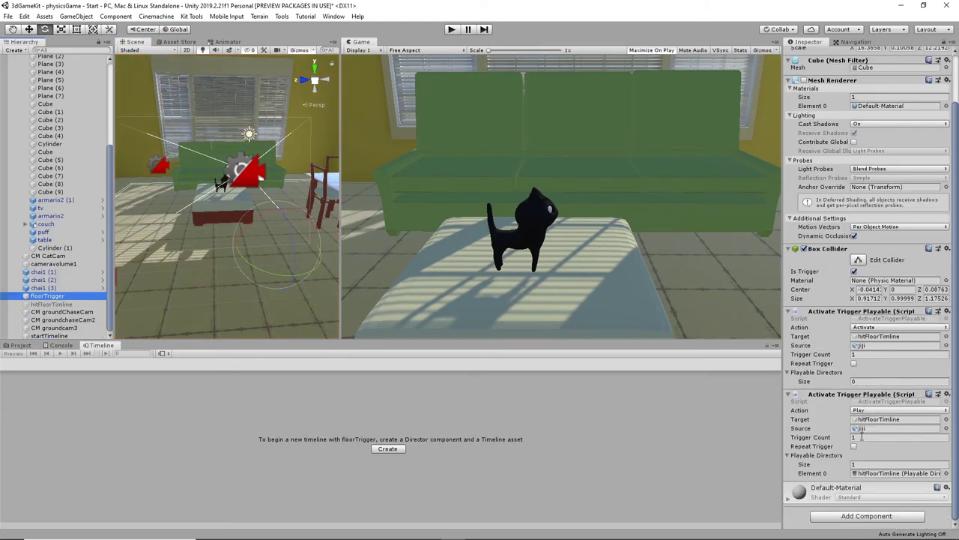
left_click(854, 364)
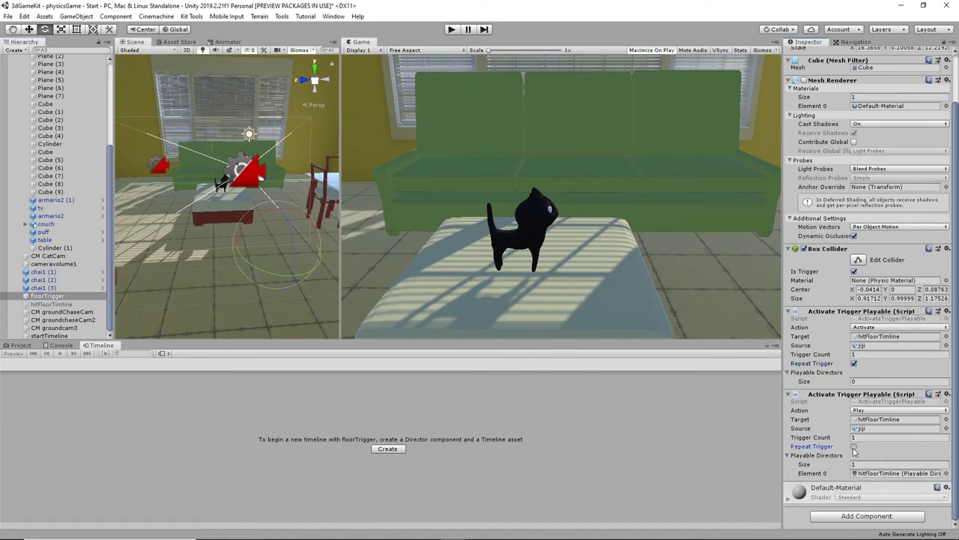
- Play-test the scene with Repeat Trigger on, walking the cat onto the floor and trying to move it after the cutscene
left_click(451, 29)
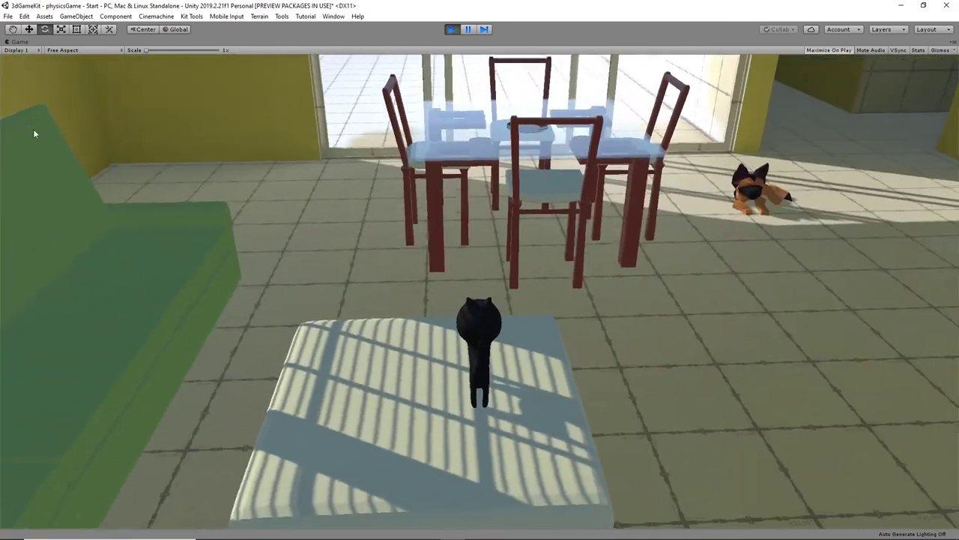
key("w")
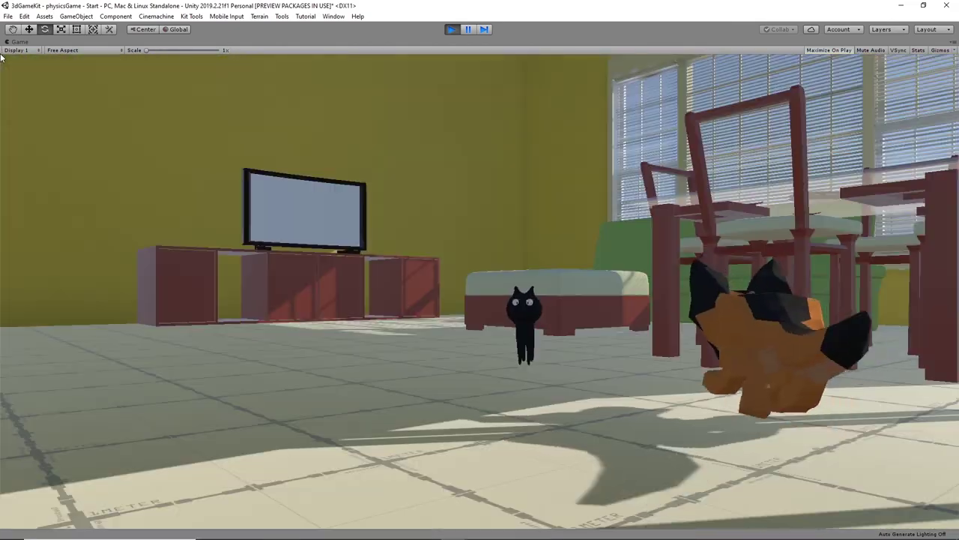
key("w")
key("w")
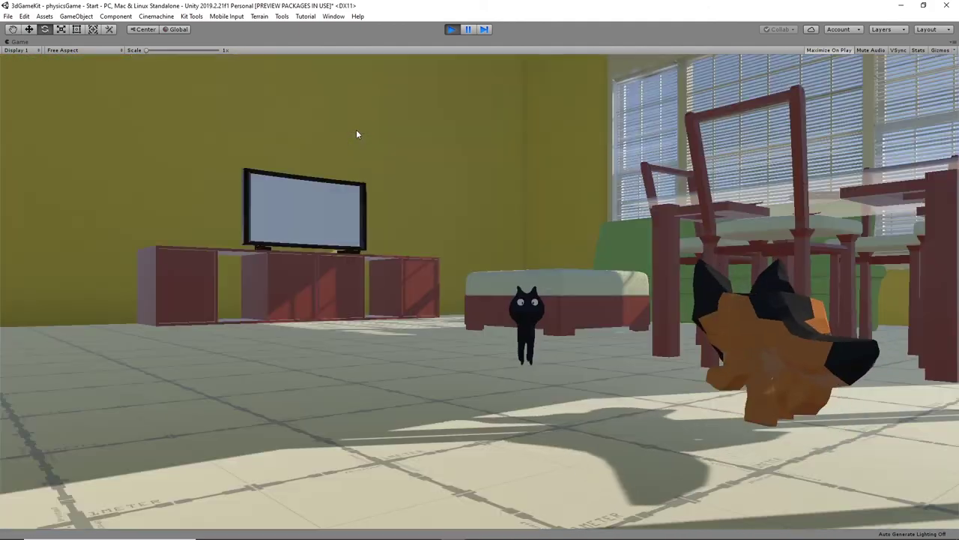
left_click(451, 28)
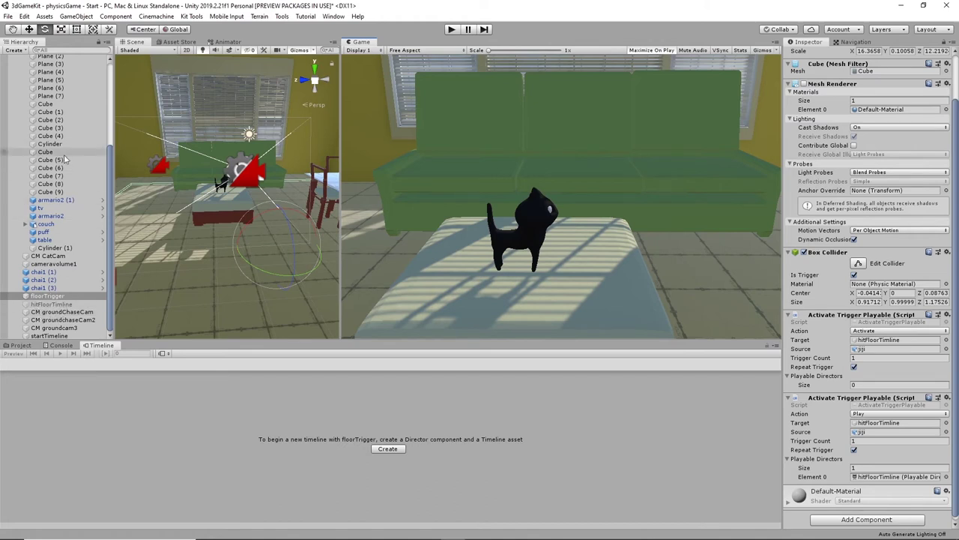
- Examine the transform positions of jiji and jijionGround and their activation tracks in the hitFloorTimline timeline
scroll(65, 169, "up", 5)
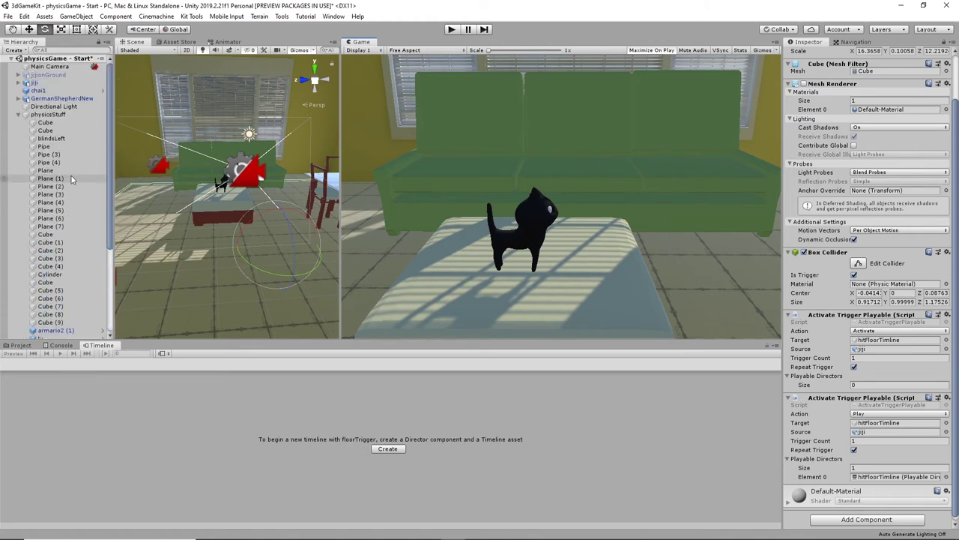
left_click(30, 83)
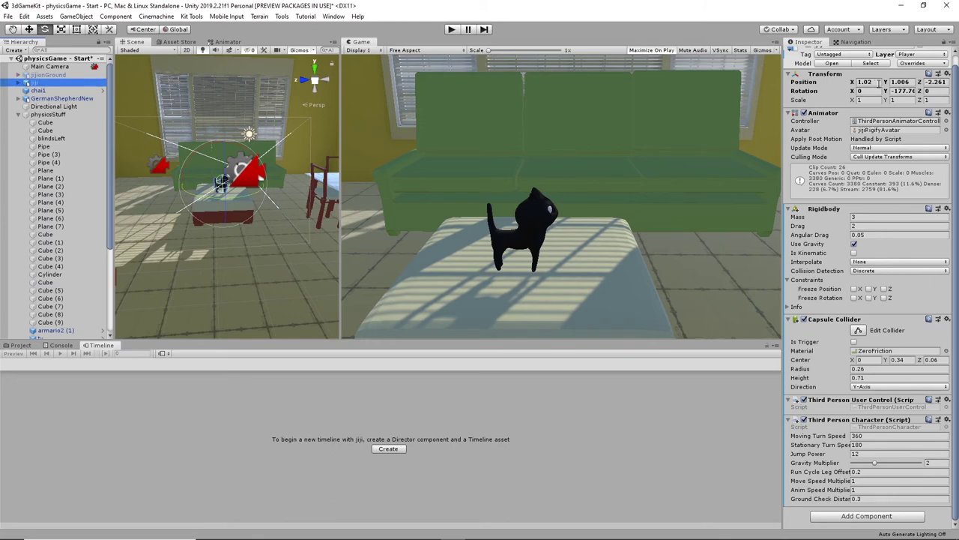
left_click(866, 82)
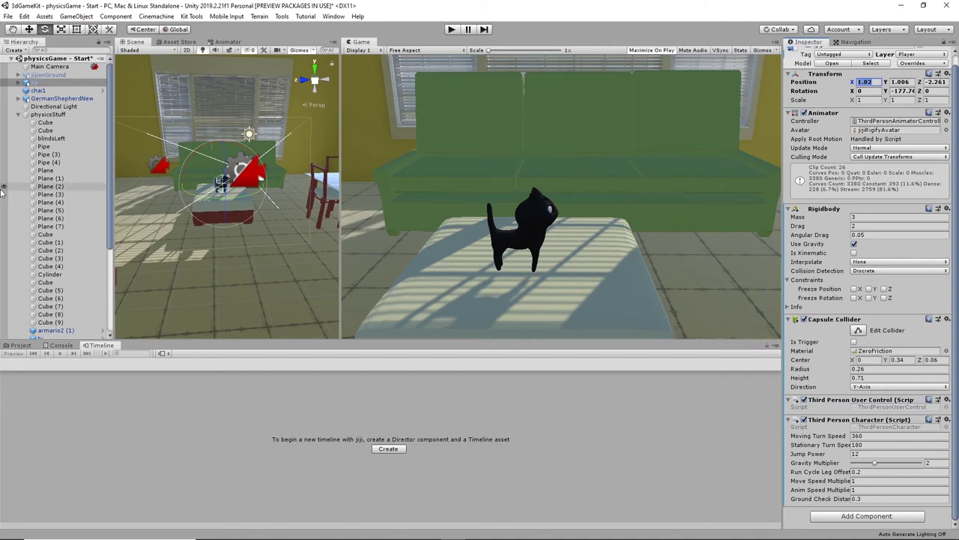
scroll(45, 296, "down", 5)
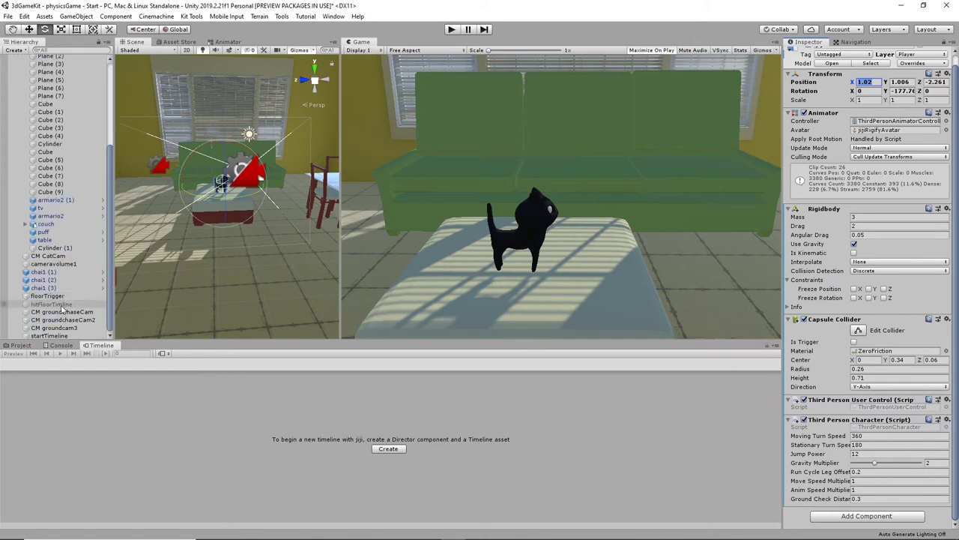
left_click(60, 303)
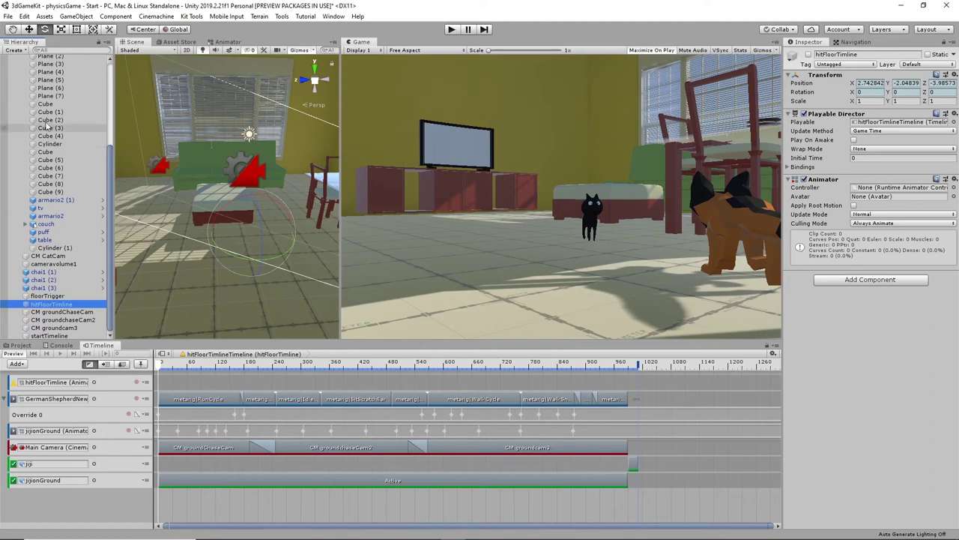
scroll(67, 175, "up", 5)
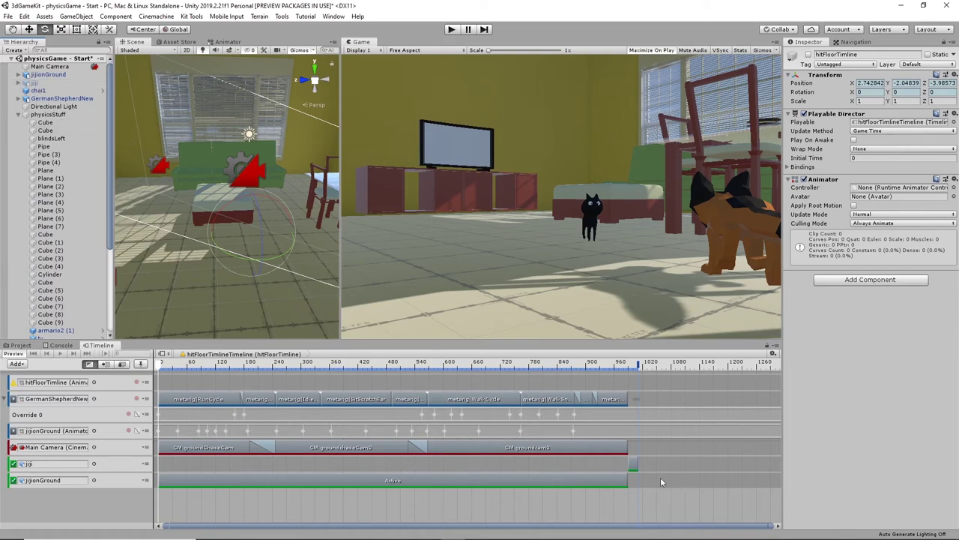
left_click(48, 75)
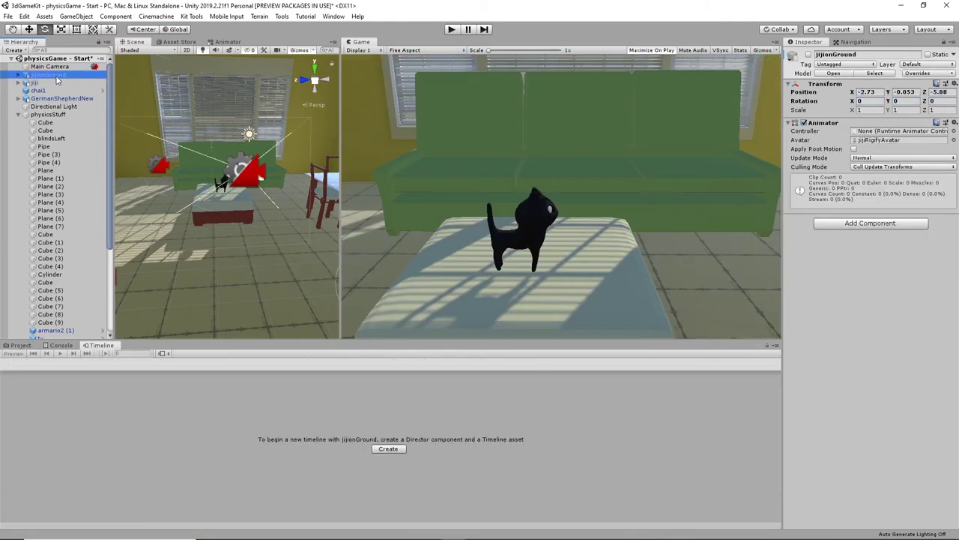
left_click(54, 82)
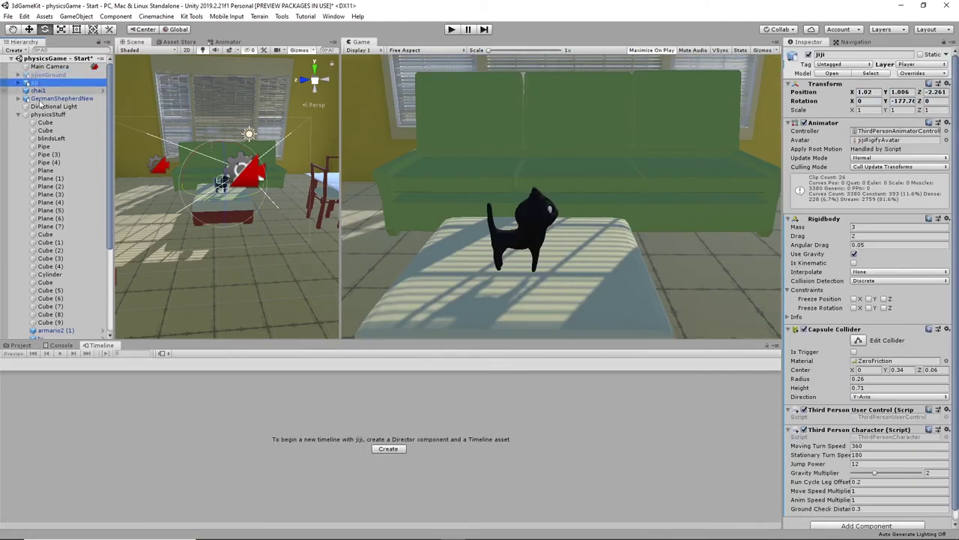
scroll(60, 288, "down", 5)
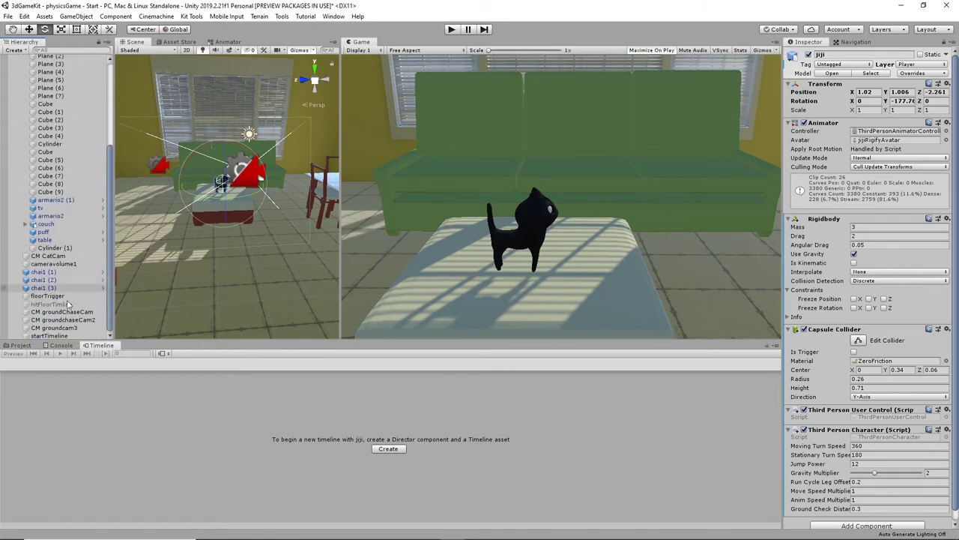
- Add a Set Location track for jiji to the hitFloorTimline timeline
left_click(60, 305)
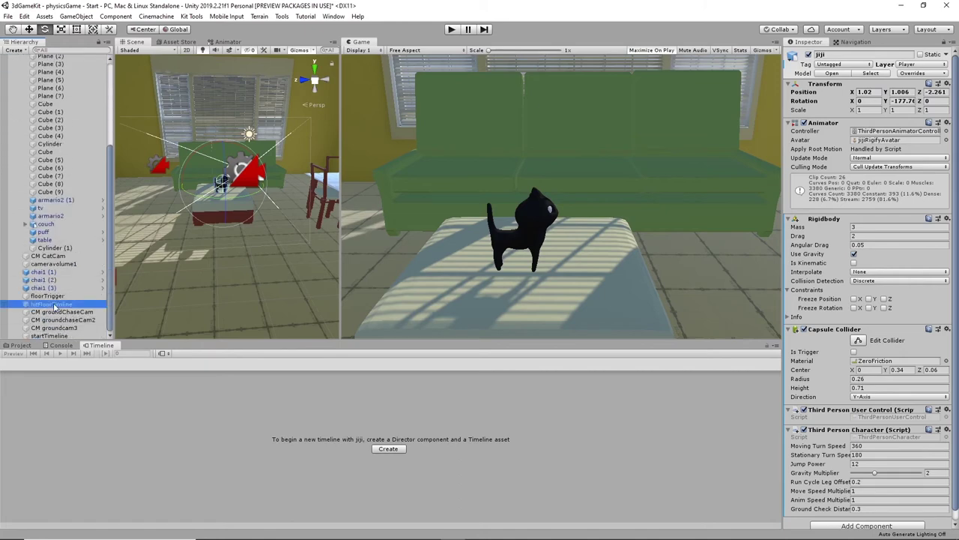
scroll(49, 87, "up", 5)
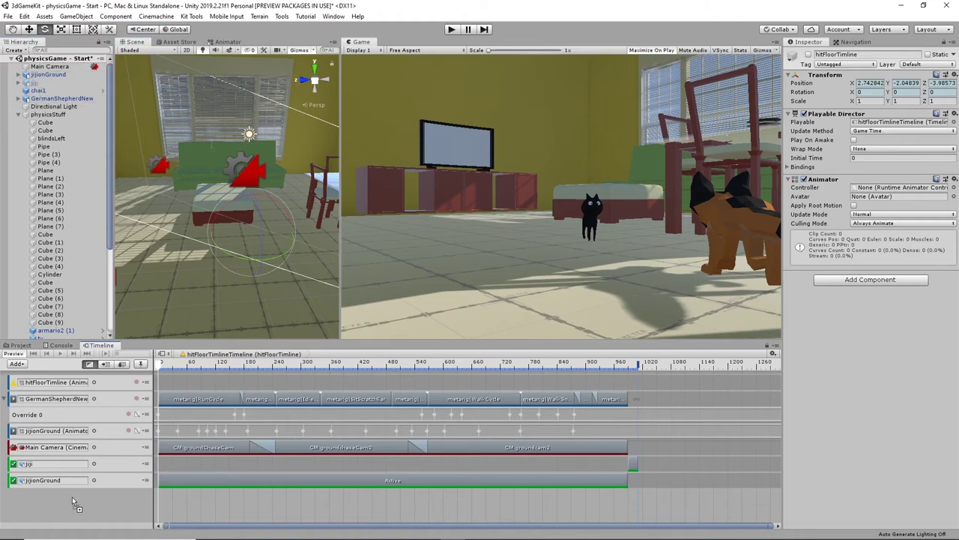
left_click_drag(74, 504, 75, 504)
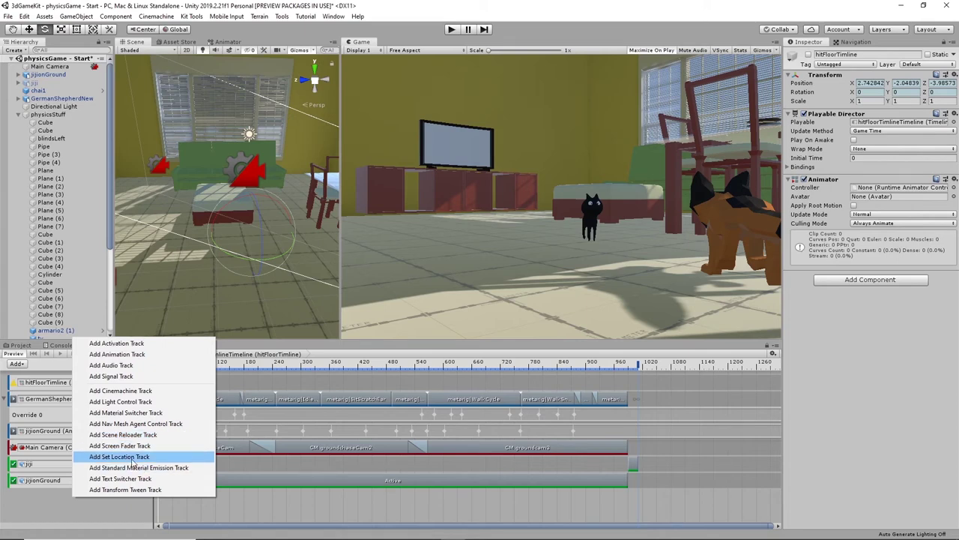
left_click(133, 463)
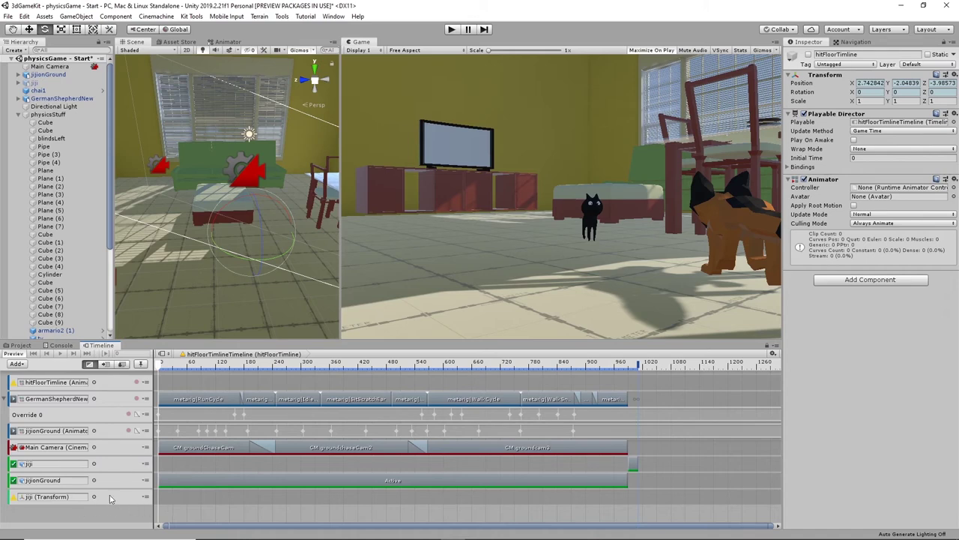
- Add a Set Location clip to jiji's Transform track, placed from frame 989 to frame 1011
right_click(188, 498)
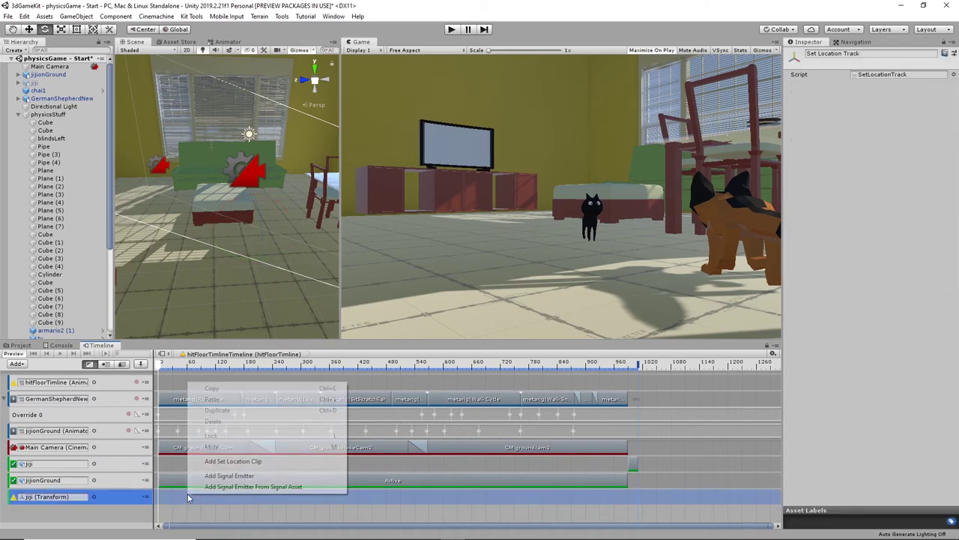
left_click(230, 463)
left_click_drag(206, 500, 644, 505)
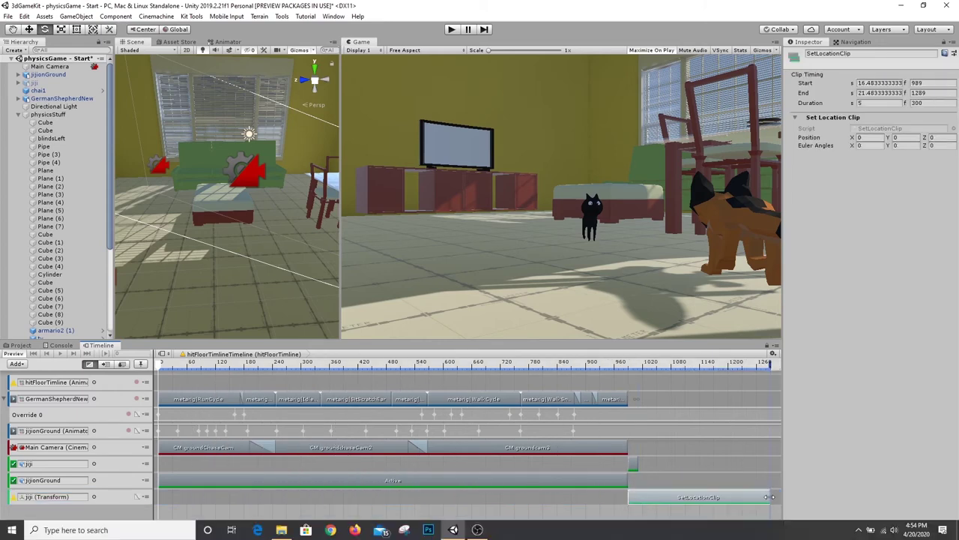
left_click_drag(772, 497, 649, 507)
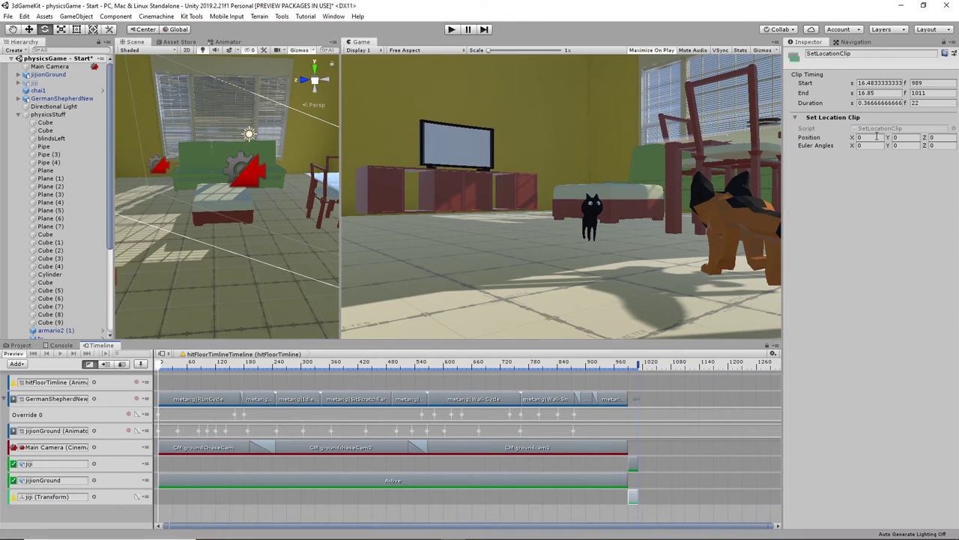
- Check jiji's transform and set the Set Location clip's position to X 1.02, Y 1.06, Z -2.61
left_click(37, 83)
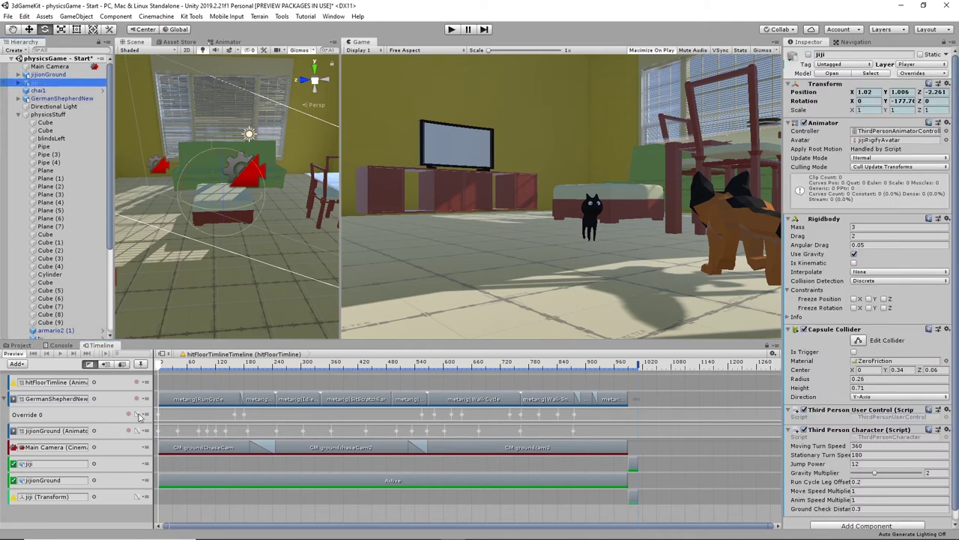
left_click(113, 498)
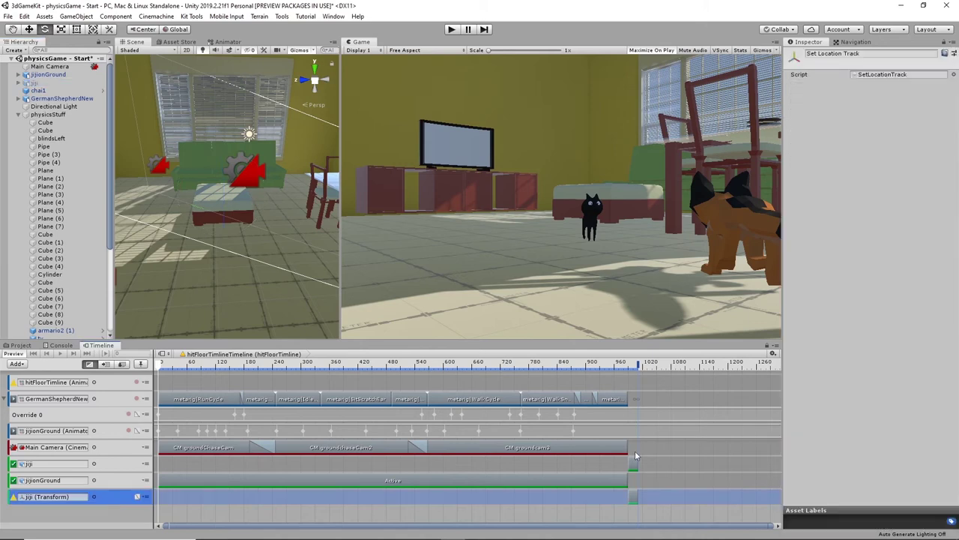
left_click(635, 498)
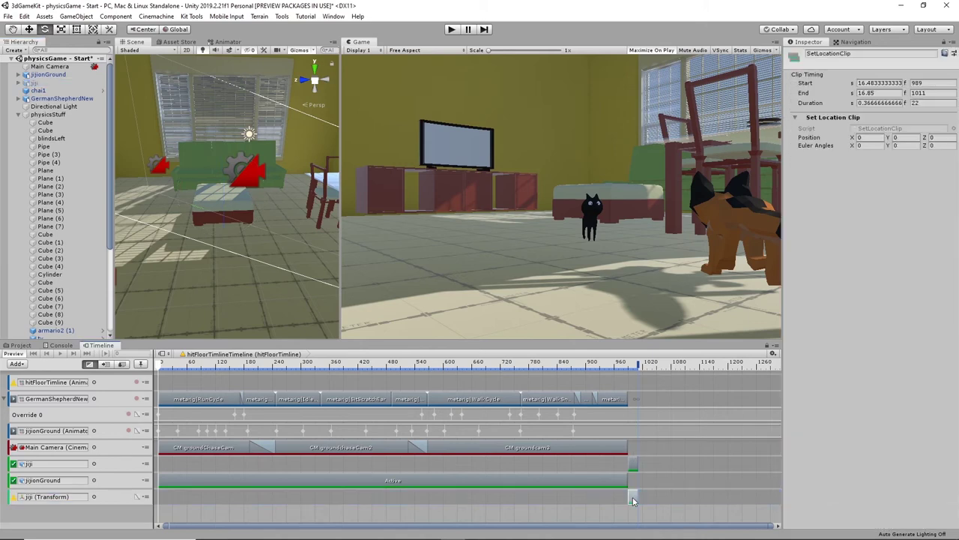
left_click(872, 140)
key("Tab")
type("10")
key("BackSpace")
type(".06")
left_click(943, 139)
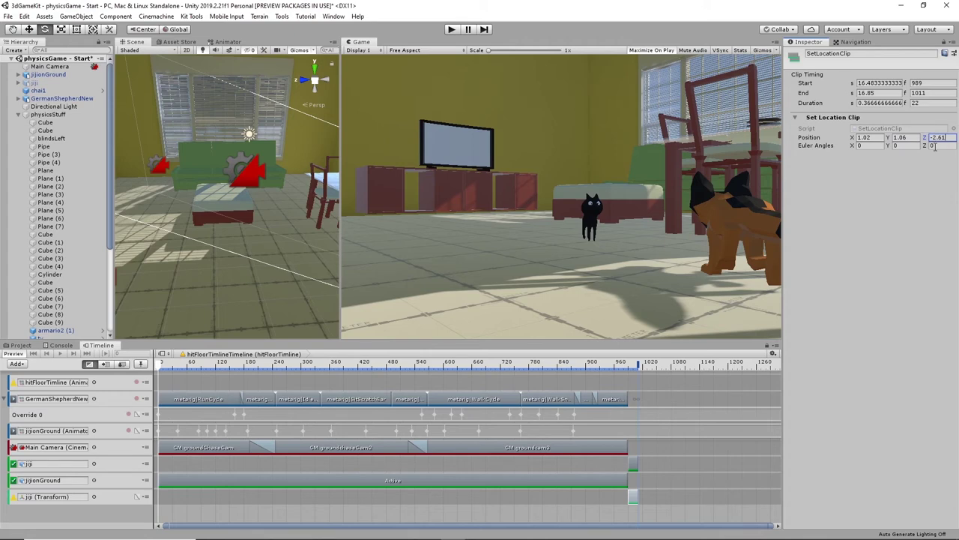
- Check jiji's rotation and set the Set Location clip's Y Euler angle to -177.76
left_click(940, 147)
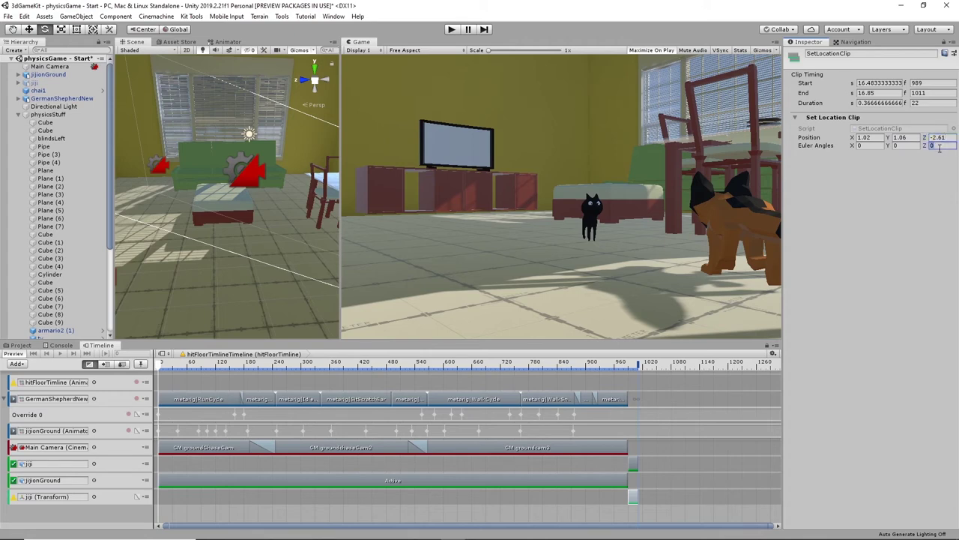
left_click(39, 82)
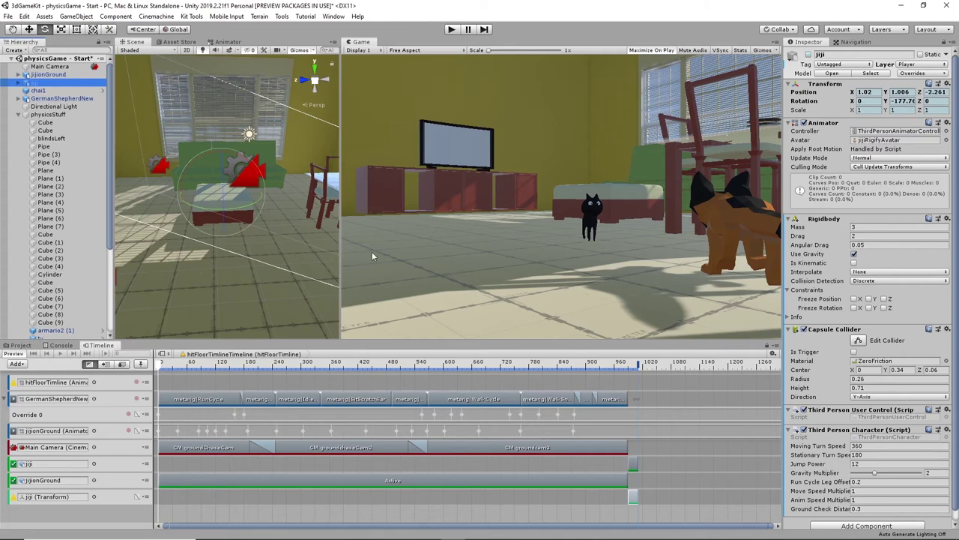
left_click(630, 495)
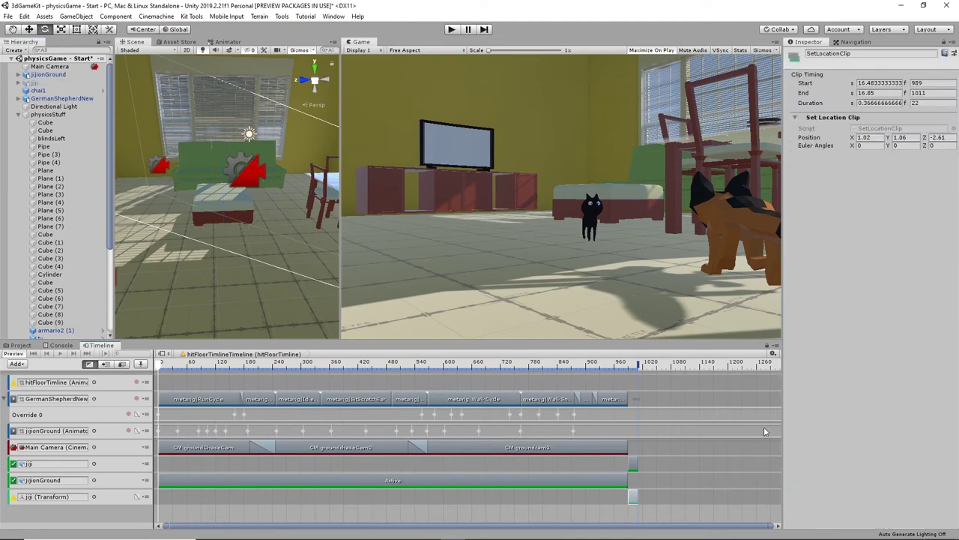
left_click(907, 146)
type("-177.76")
left_click(943, 145)
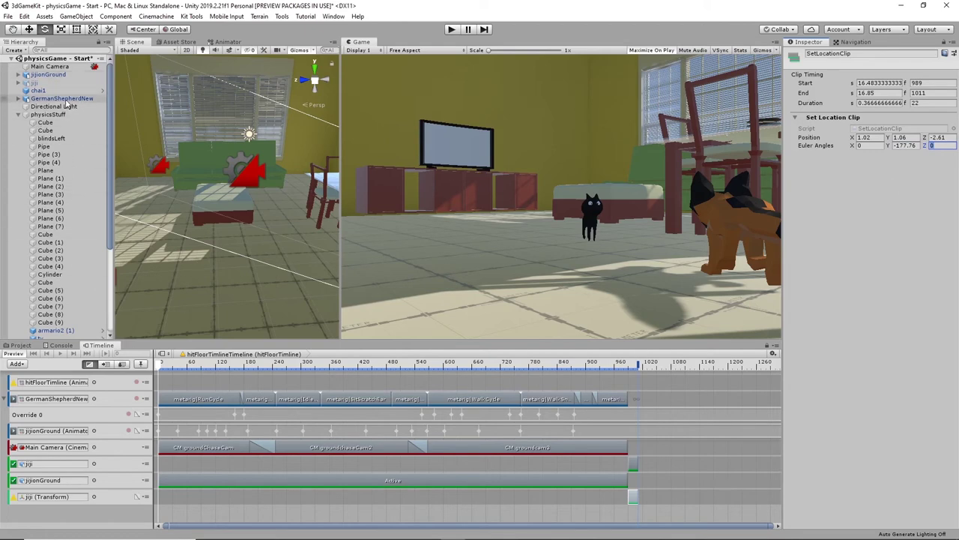
- Preview the timeline at frame 1003, deactivate jiji and play-test the scene briefly
left_click(33, 83)
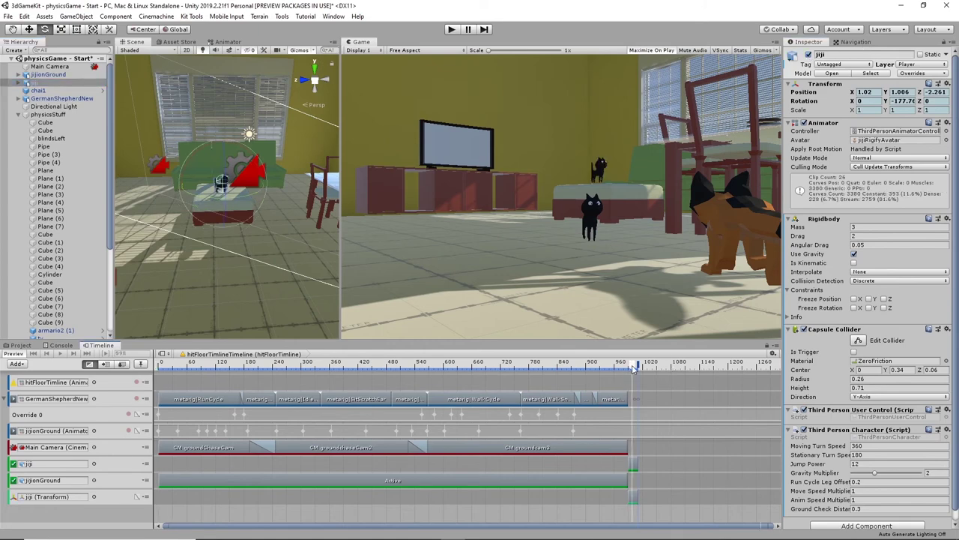
mouse_move(634, 368)
left_mouse_down()
mouse_move(620, 368)
mouse_move(635, 369)
left_mouse_up()
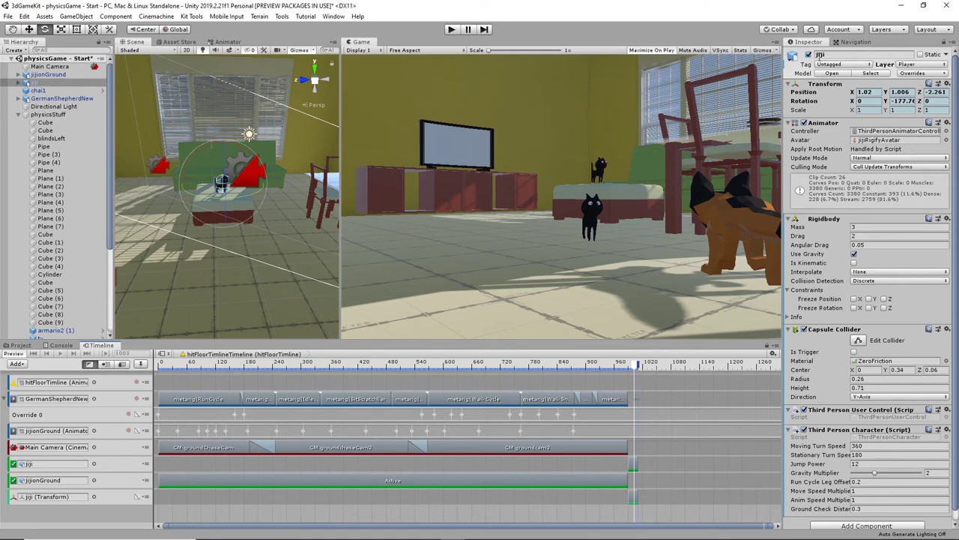
left_click(809, 56)
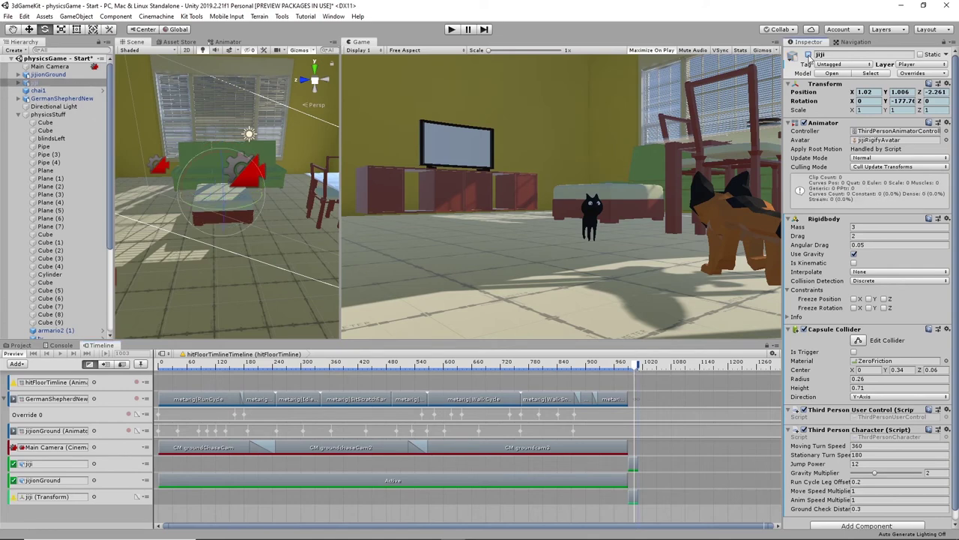
left_click(452, 29)
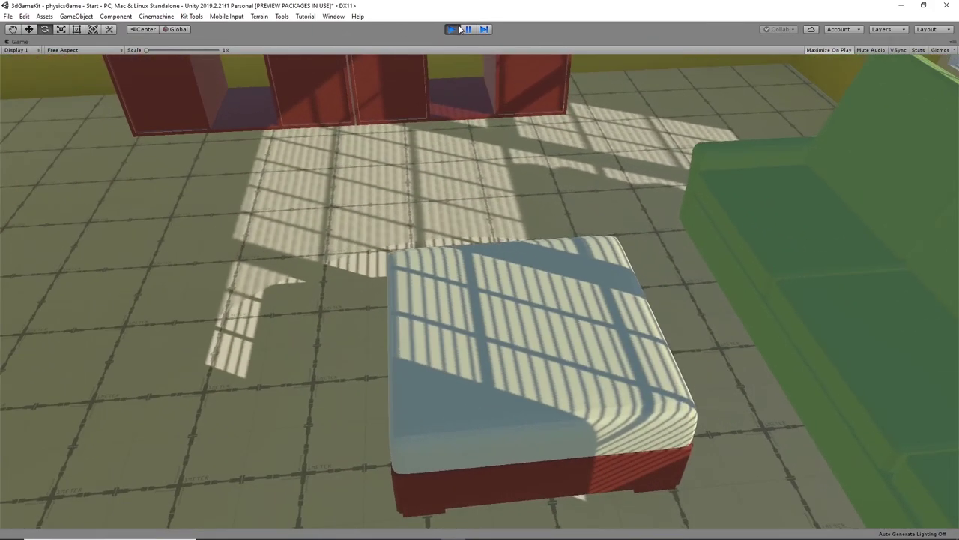
left_click(452, 30)
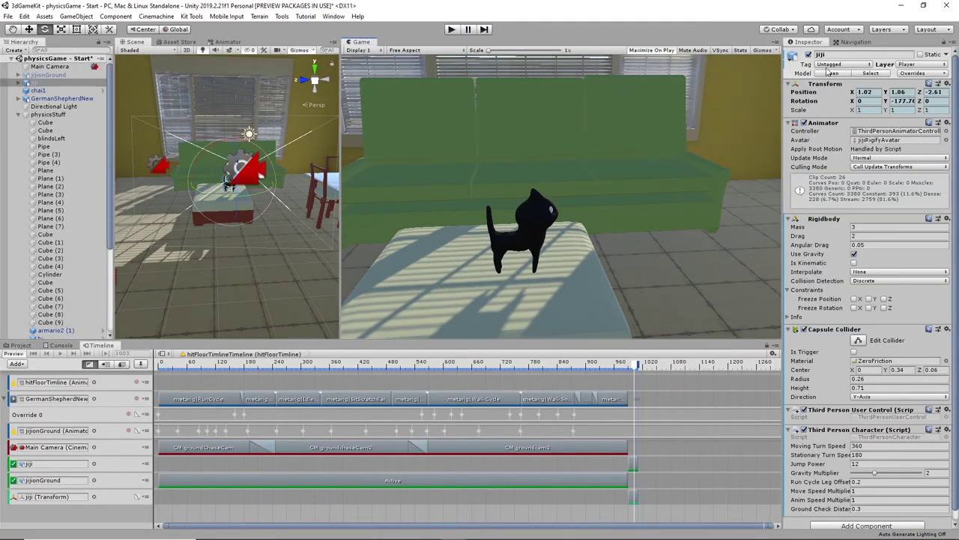
- Switch jiji off and on again, and play-test the scene with hitFloorTimline selected
left_click(808, 54)
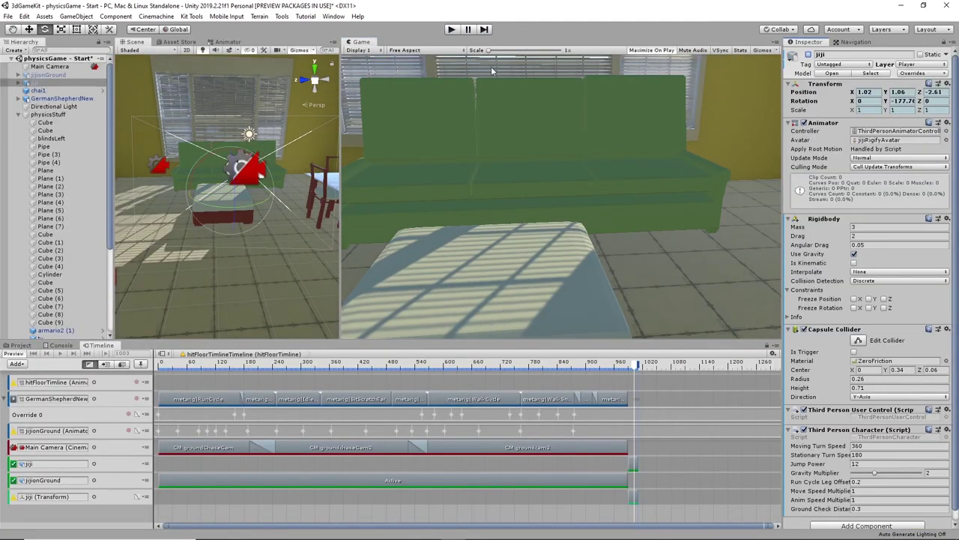
left_click(808, 55)
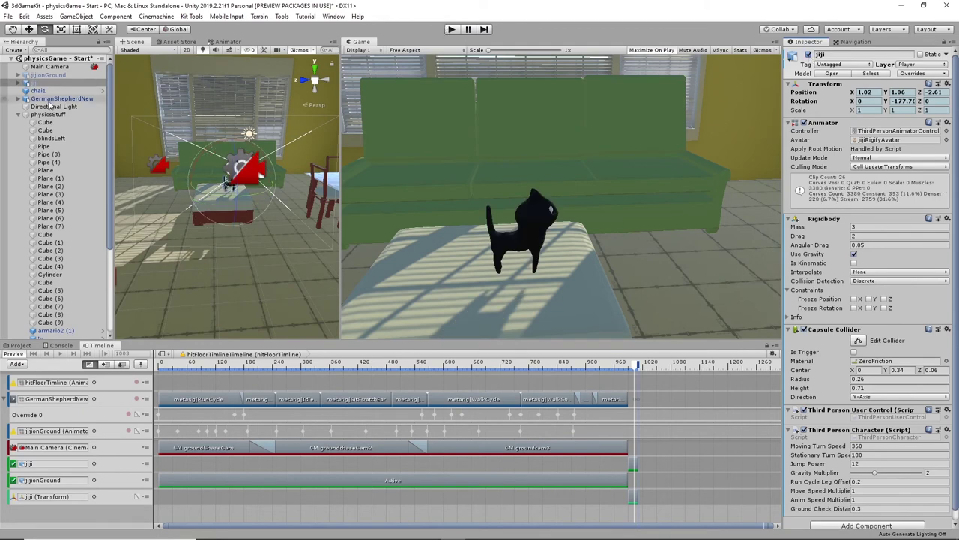
scroll(52, 150, "down", 5)
left_click(66, 304)
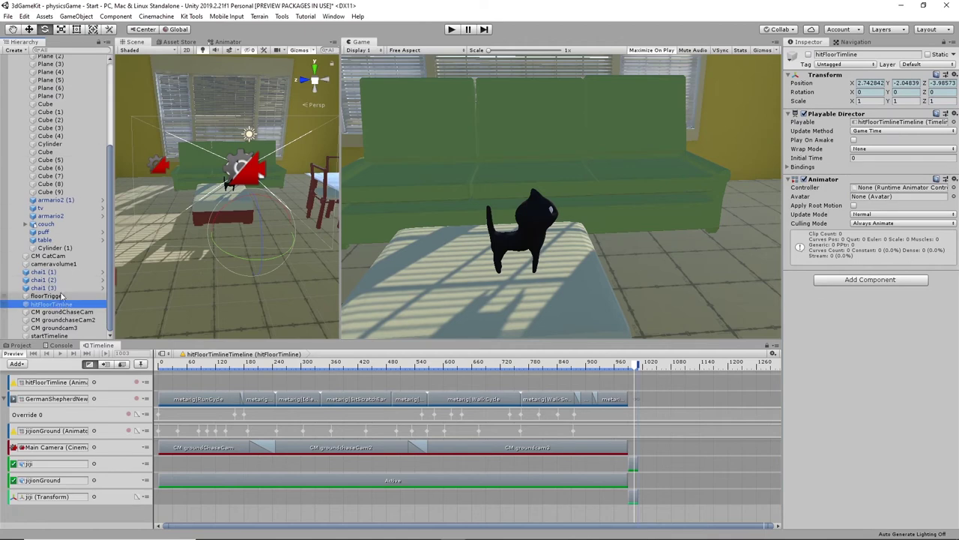
left_click(312, 67)
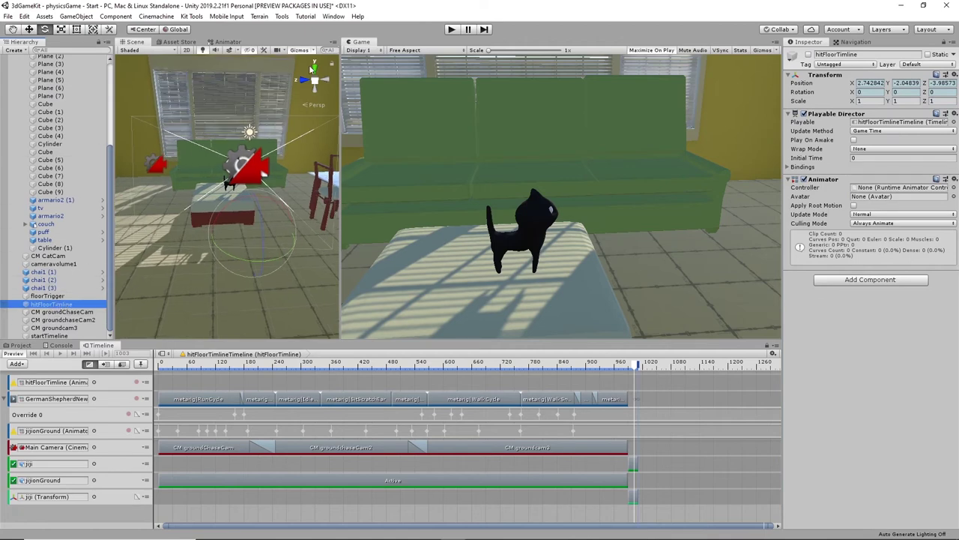
left_click(451, 30)
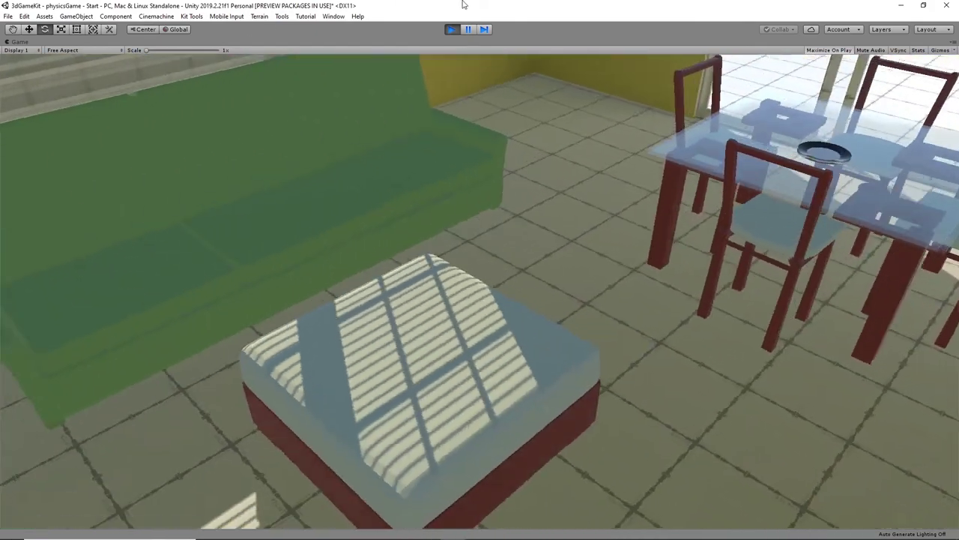
left_click(454, 30)
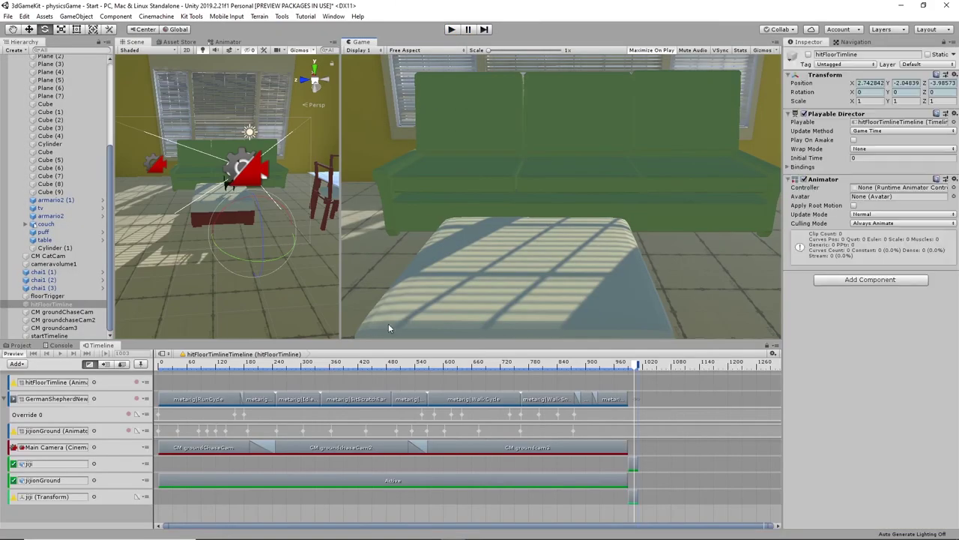
- Extend the Set Location clip on jiji's Transform track so it spans frames 0 to 1011
left_click(107, 501)
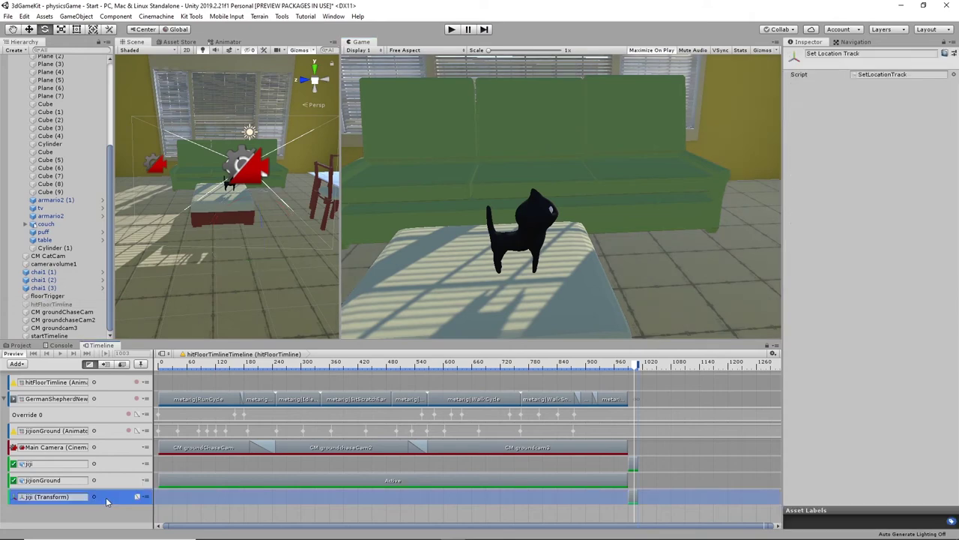
left_click(631, 498)
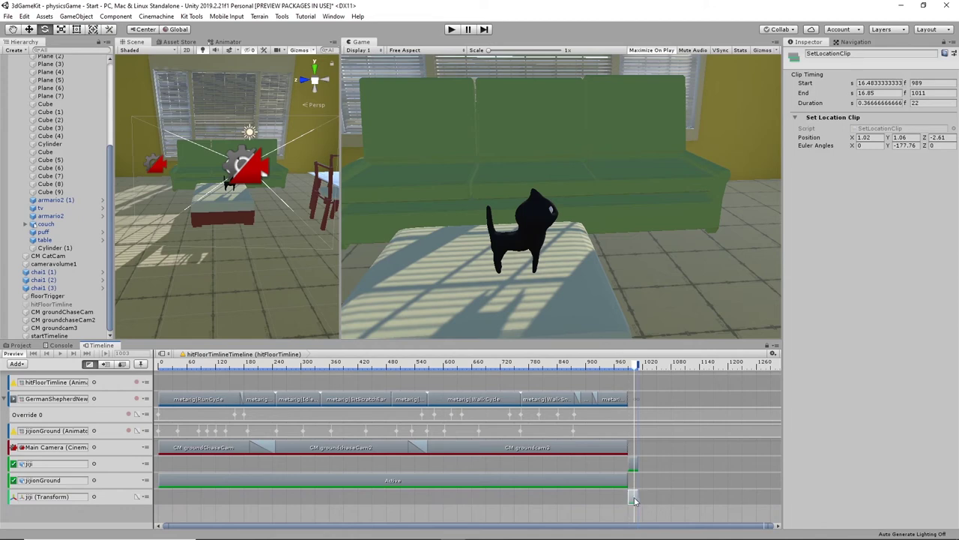
mouse_move(634, 501)
left_mouse_down()
mouse_move(165, 504)
mouse_move(625, 496)
mouse_move(611, 503)
mouse_move(447, 501)
mouse_move(629, 509)
left_mouse_up()
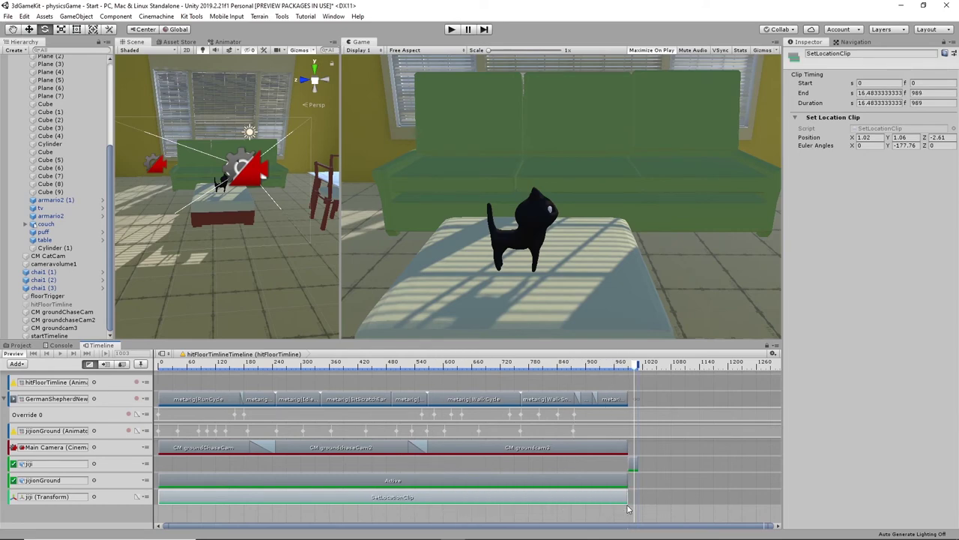
left_click(630, 504)
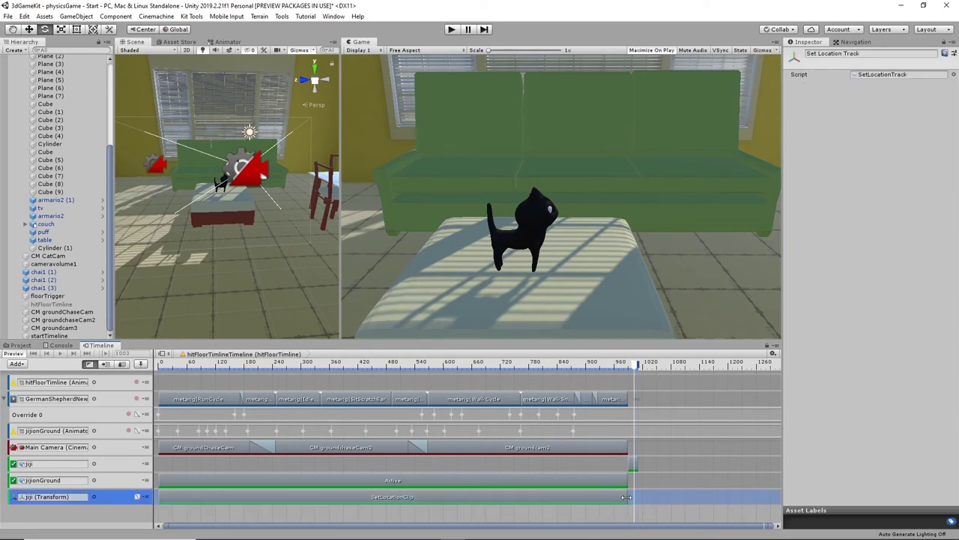
left_click_drag(626, 497, 637, 497)
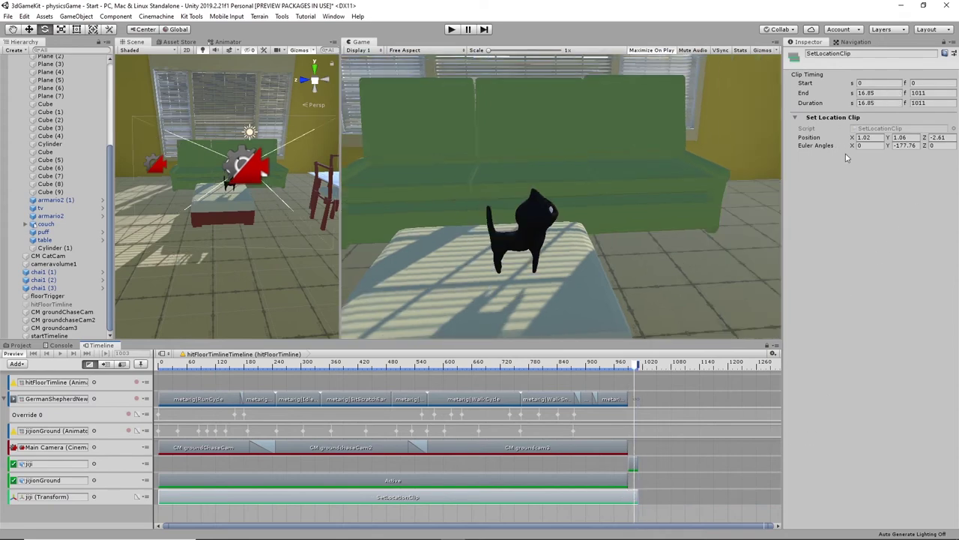
- Play-test the scene with the extended Set Location clip and return to the scene's object list
left_click(451, 30)
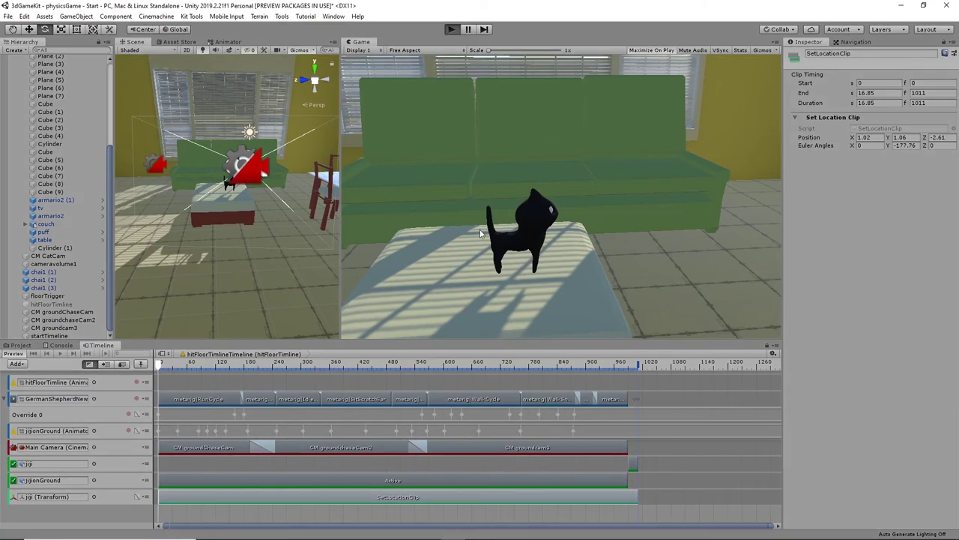
key("shift+space")
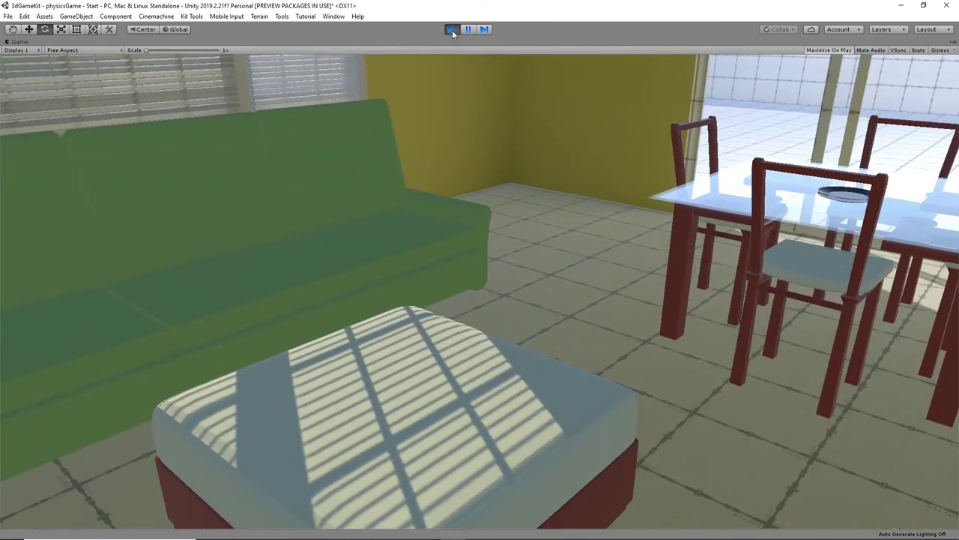
left_click(452, 29)
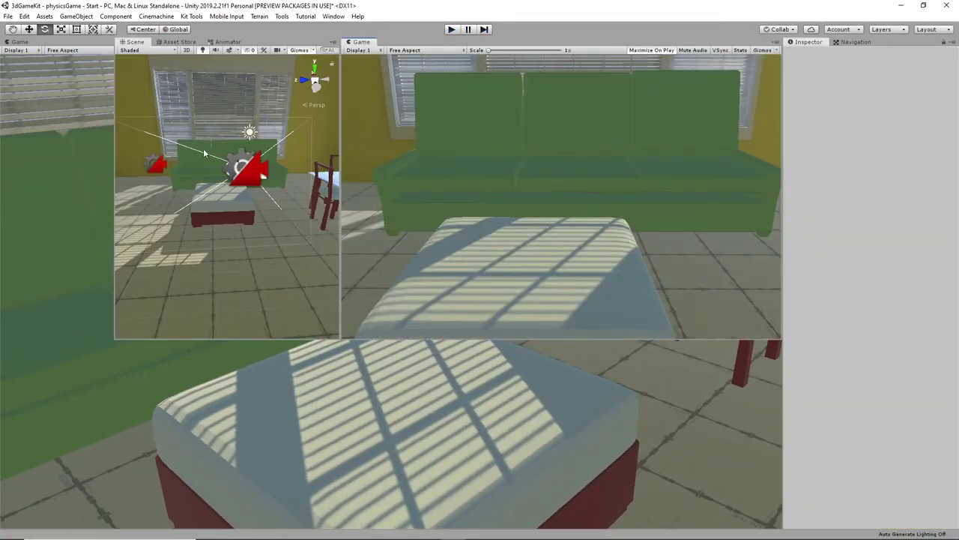
scroll(68, 120, "up", 5)
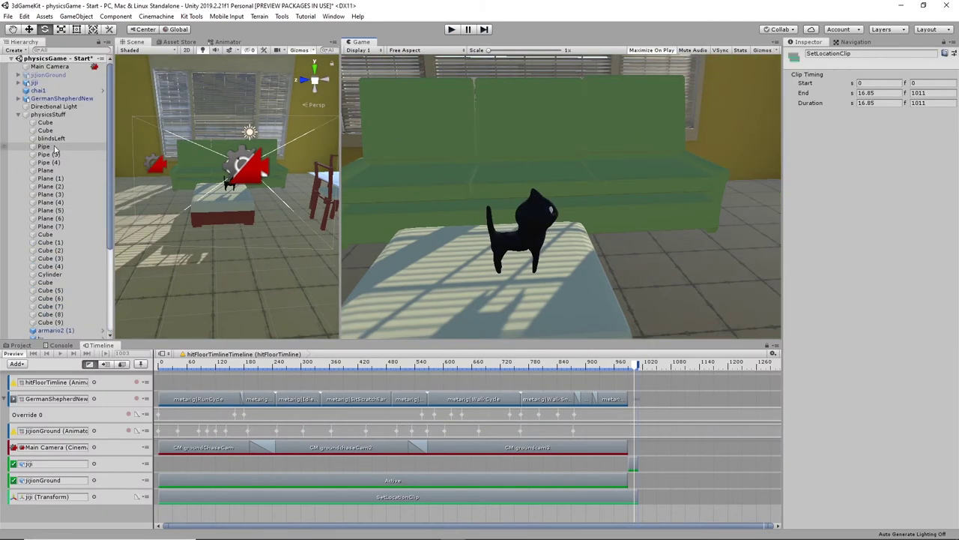
- Review jiji's components, the hitFloorTimline object, and the Set Location track and clip settings on jiji's Transform
left_click(43, 84)
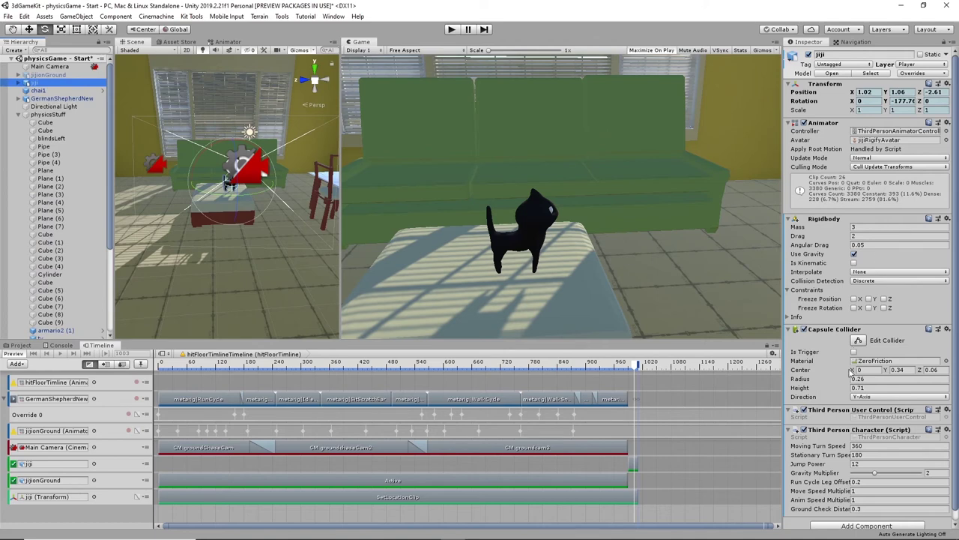
scroll(847, 375, "down", 1)
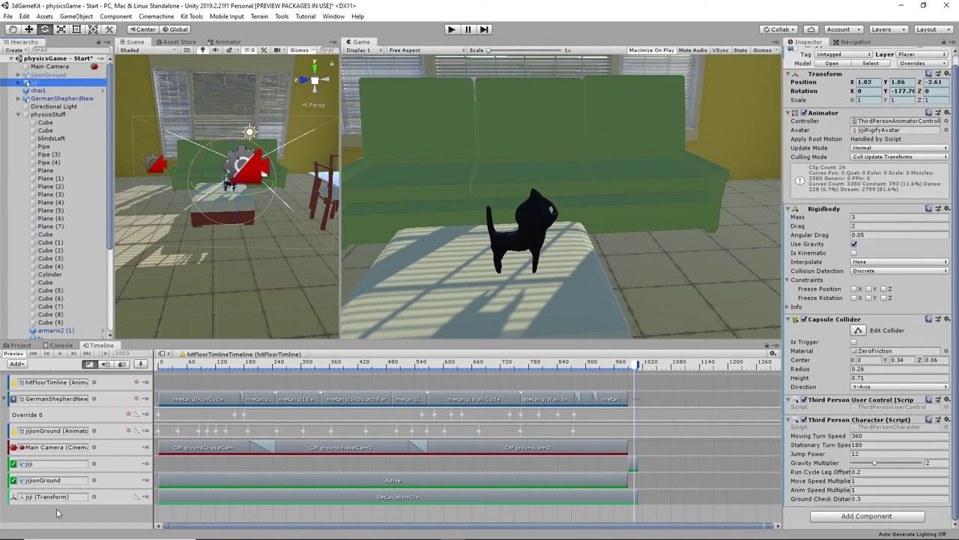
left_click(112, 498)
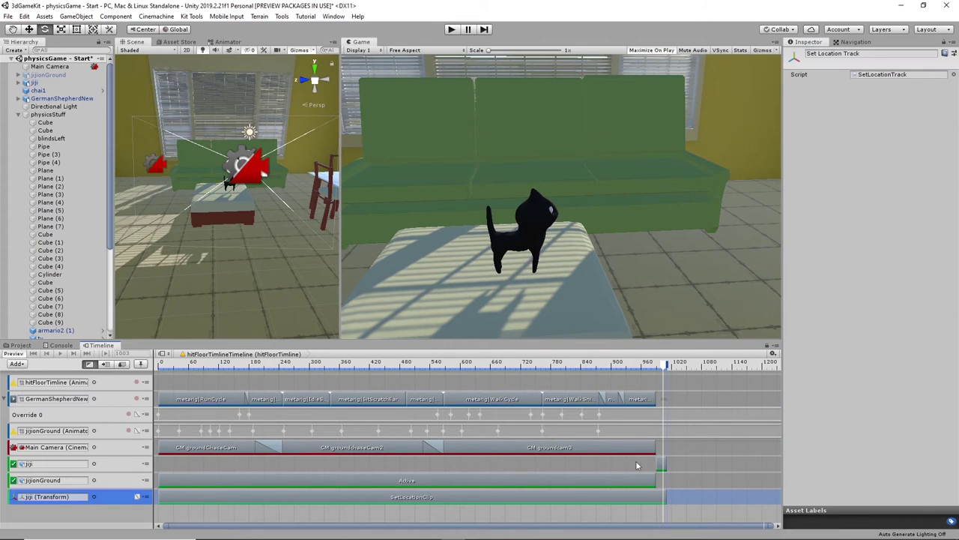
scroll(58, 326, "down", 5)
left_click(49, 304)
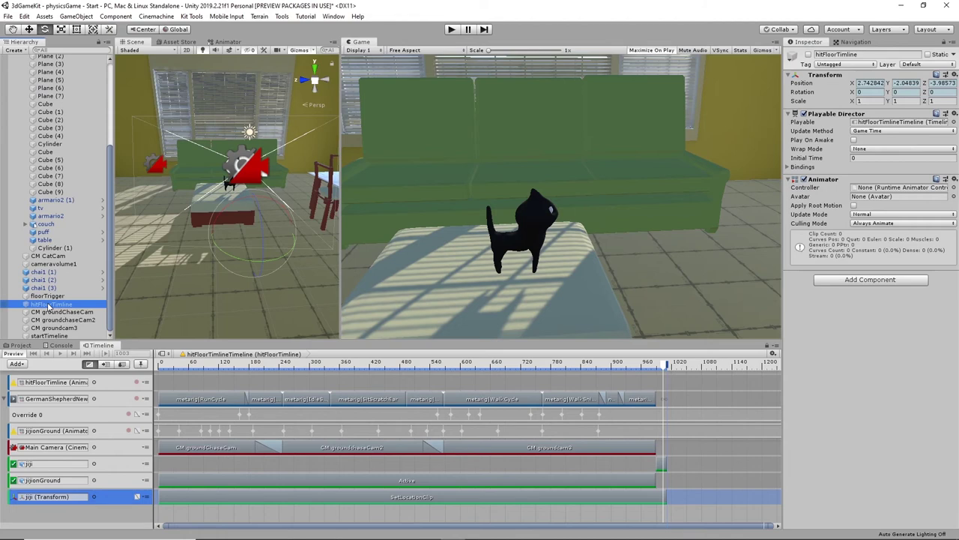
left_click(112, 508)
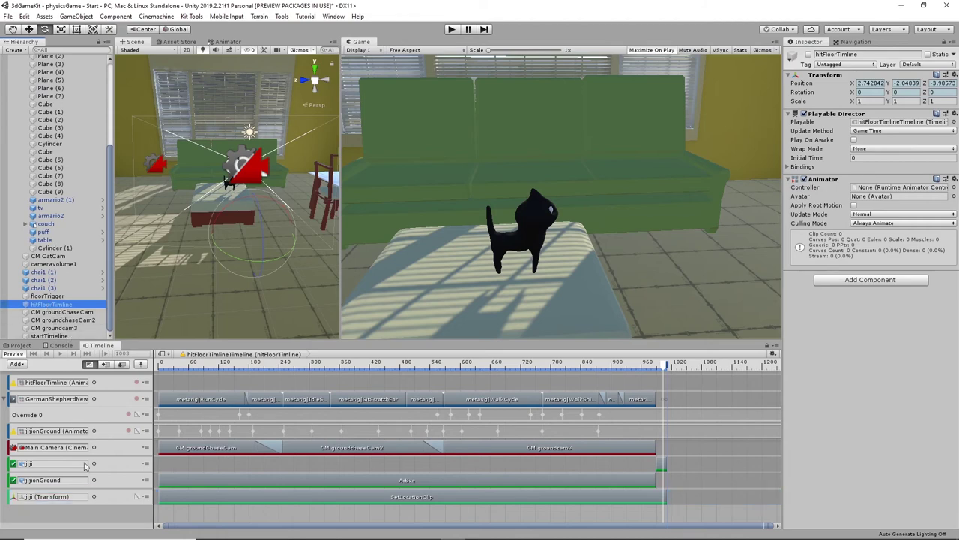
left_click(109, 498)
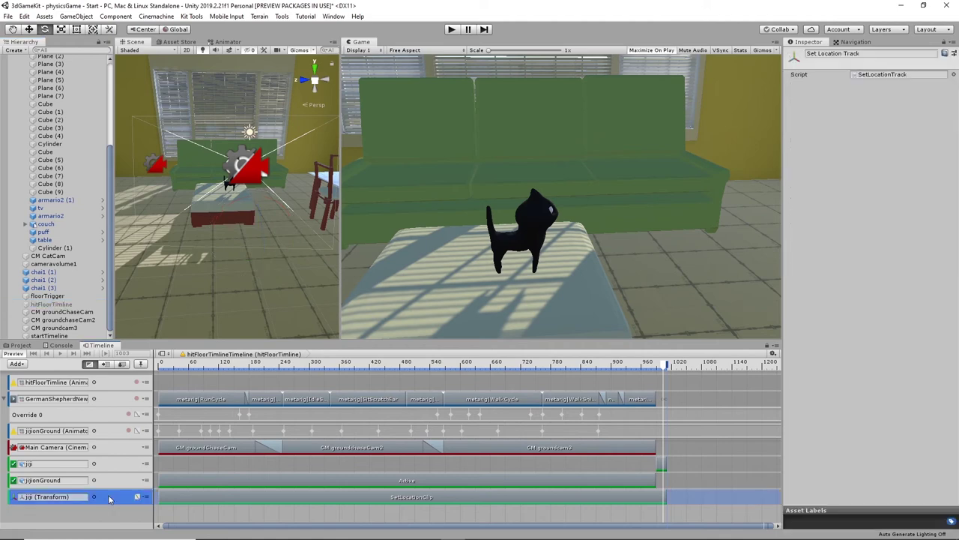
left_click(200, 501)
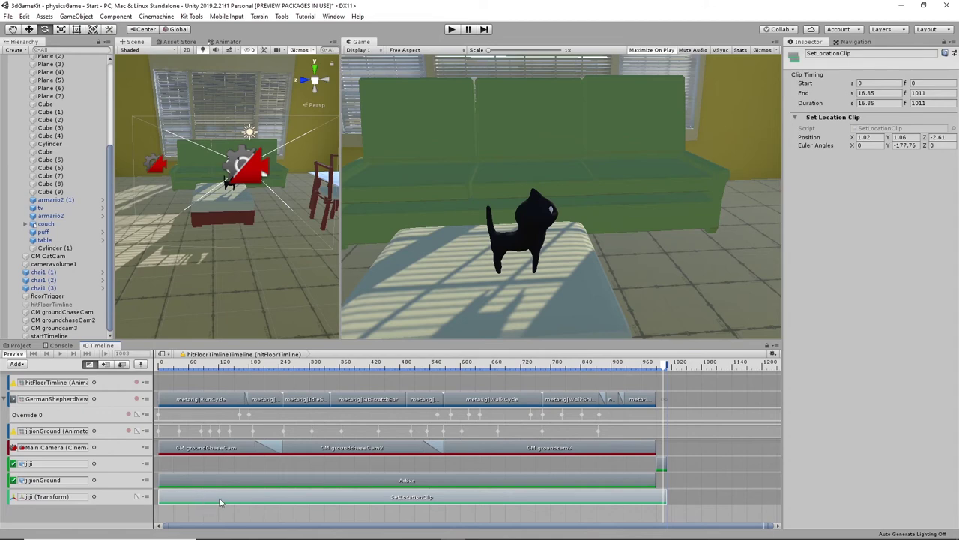
- Delete the Set Location track bound to jiji's Transform from the timeline
right_click(220, 498)
right_click(117, 502)
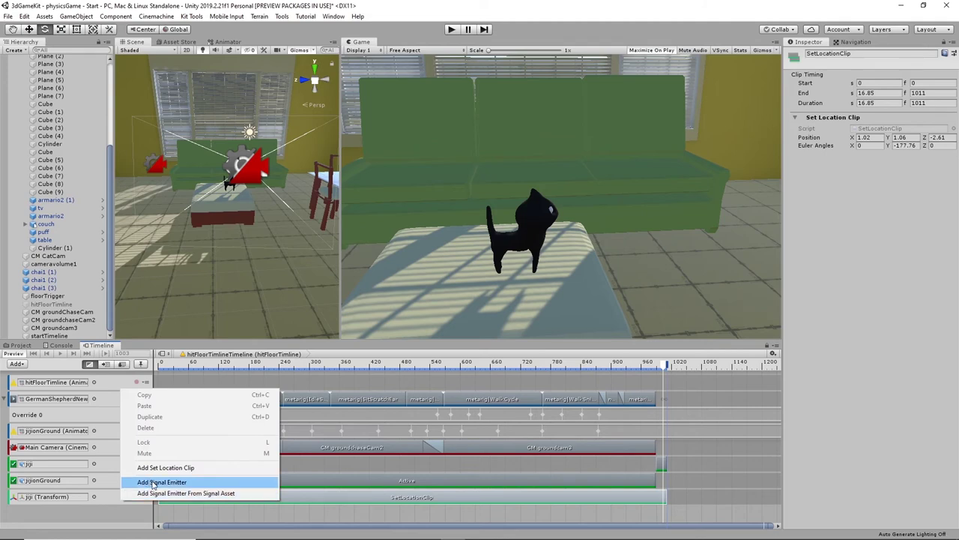
left_click(116, 500)
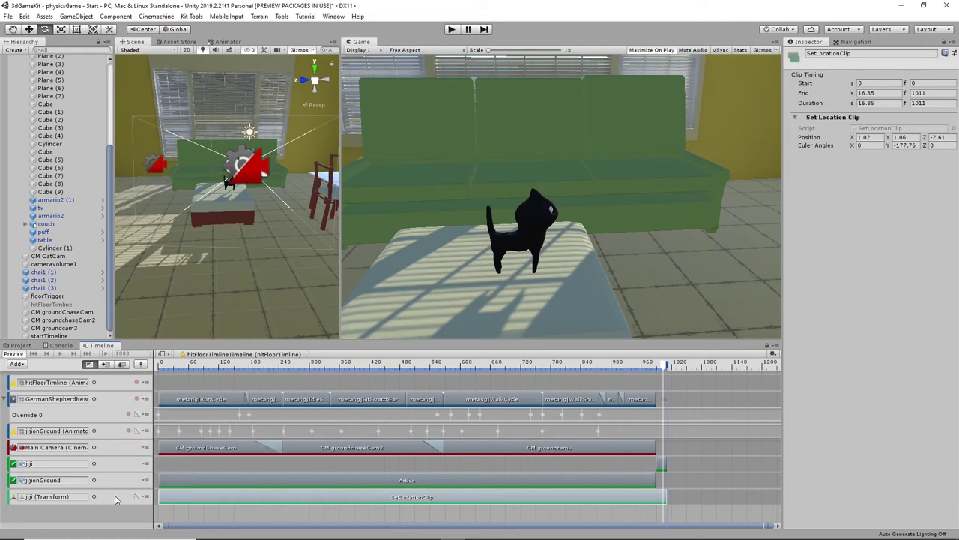
right_click(117, 500)
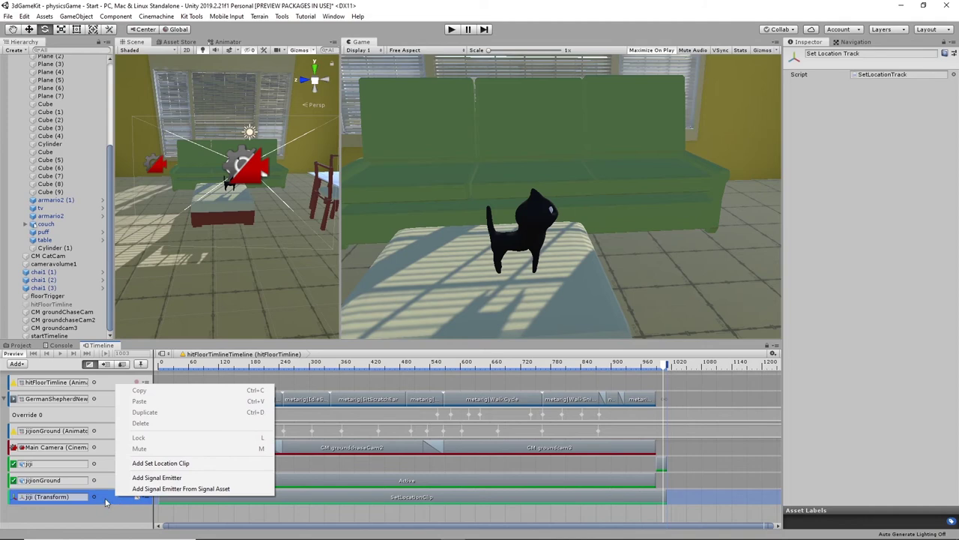
left_click(105, 502)
key("Delete")
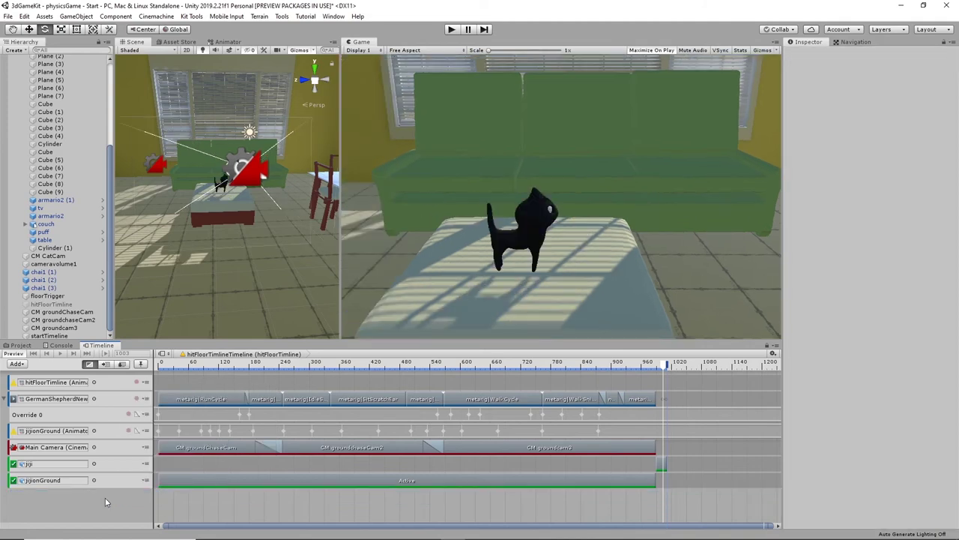
- Play-test the scene without the Set Location track
left_click(452, 30)
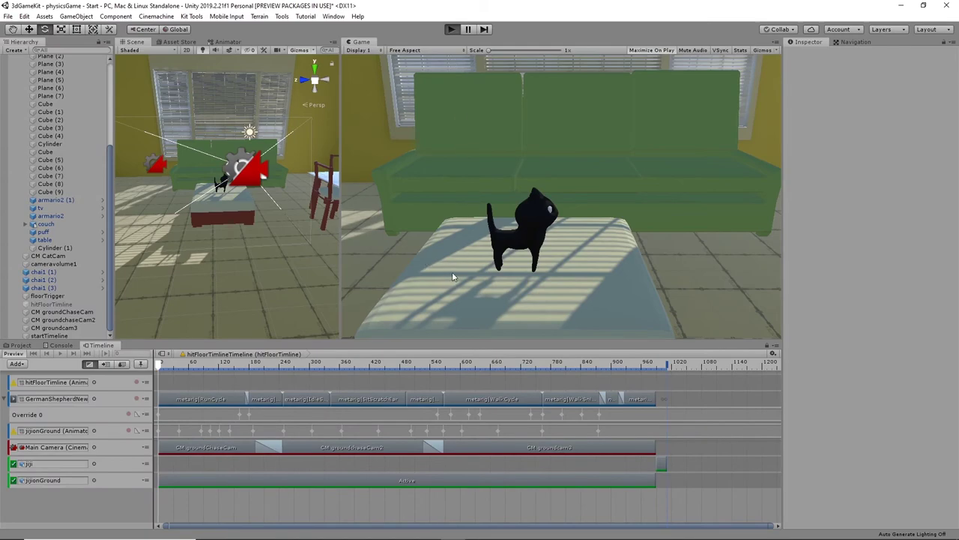
key("shift+space")
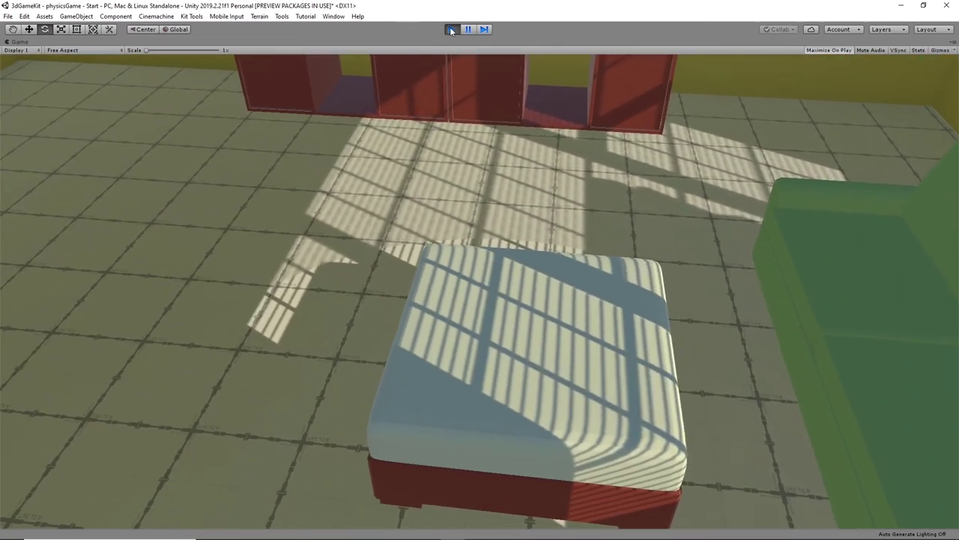
left_click(451, 30)
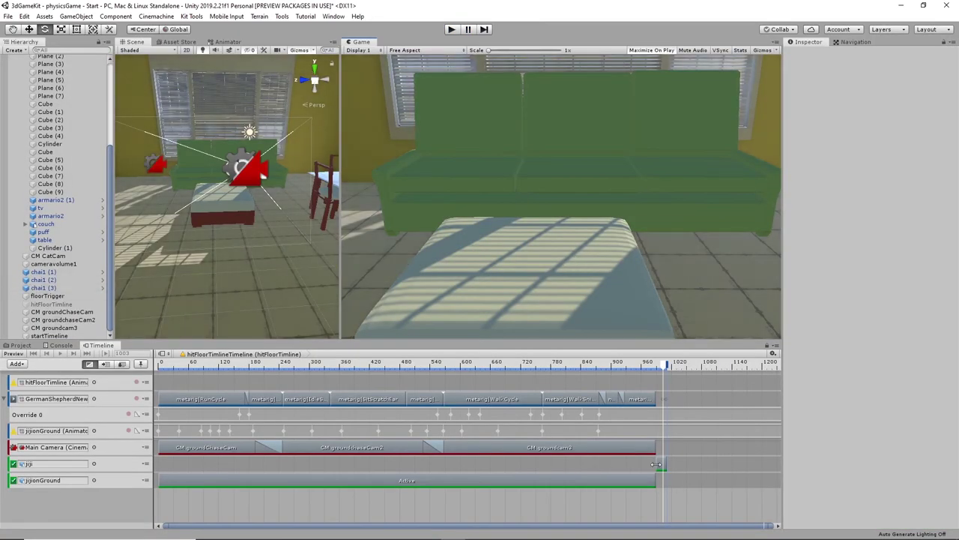
- Inspect jiji's activation clip, check the hitFloorTimline and jijionGround animation tracks at frame 0, and check the console for messages
left_click(661, 465)
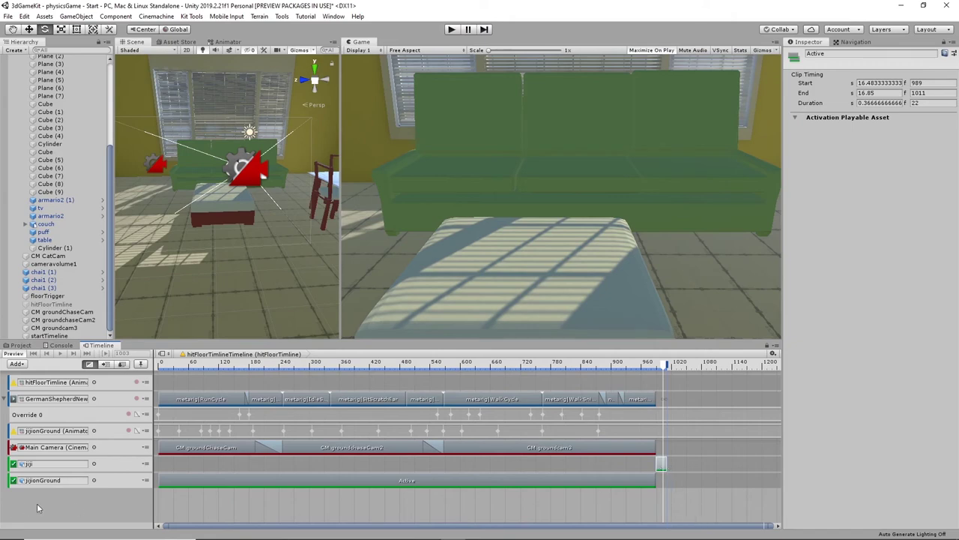
left_click_drag(202, 364, 120, 374)
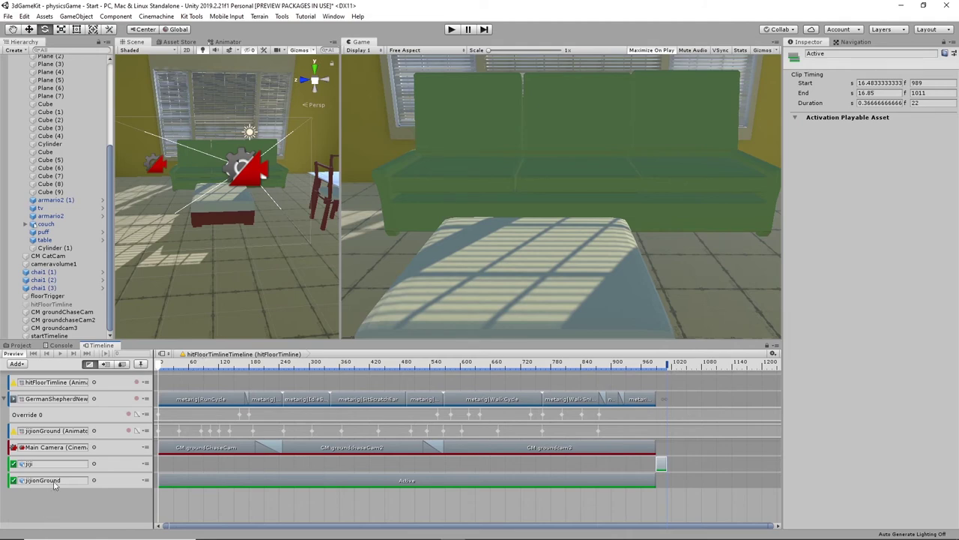
scroll(71, 409, "up", 2)
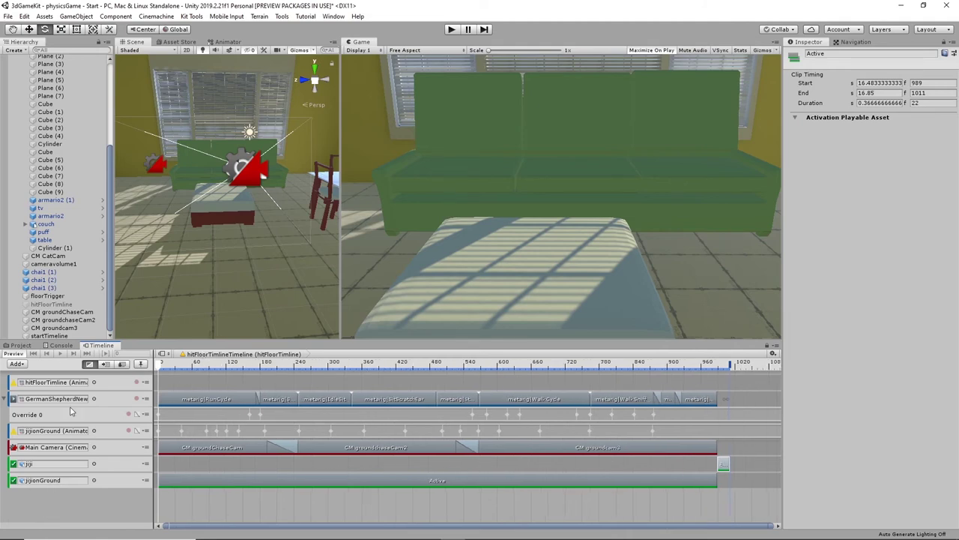
left_click(12, 384)
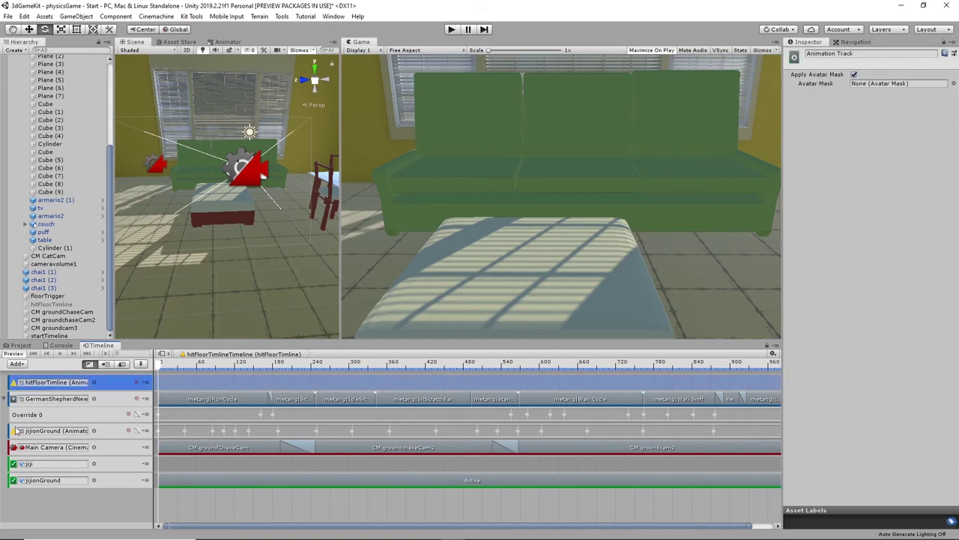
left_click(15, 433)
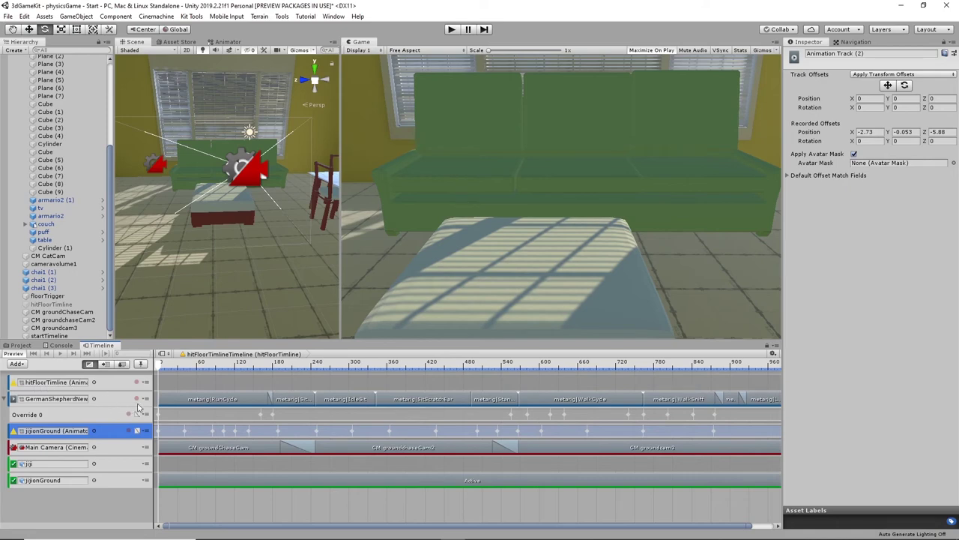
left_click(60, 345)
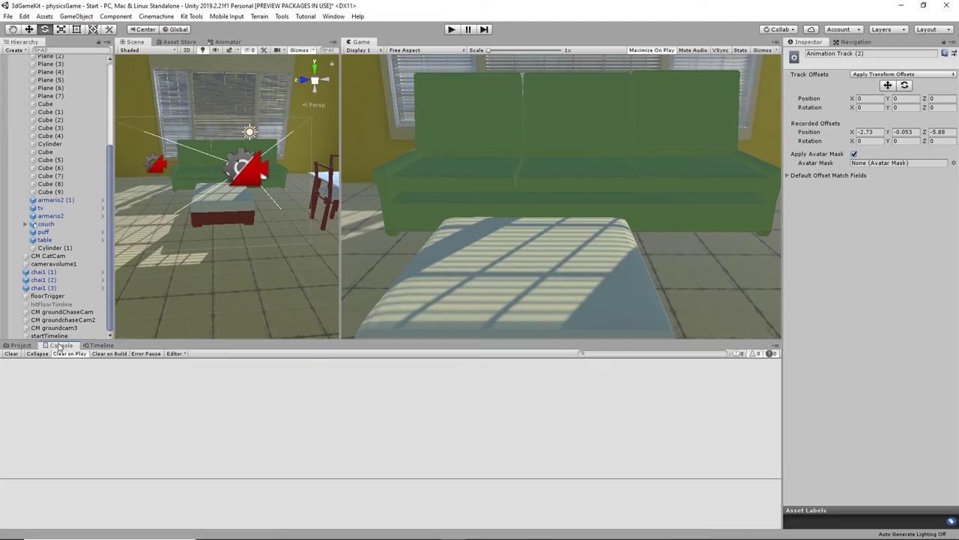
left_click(100, 346)
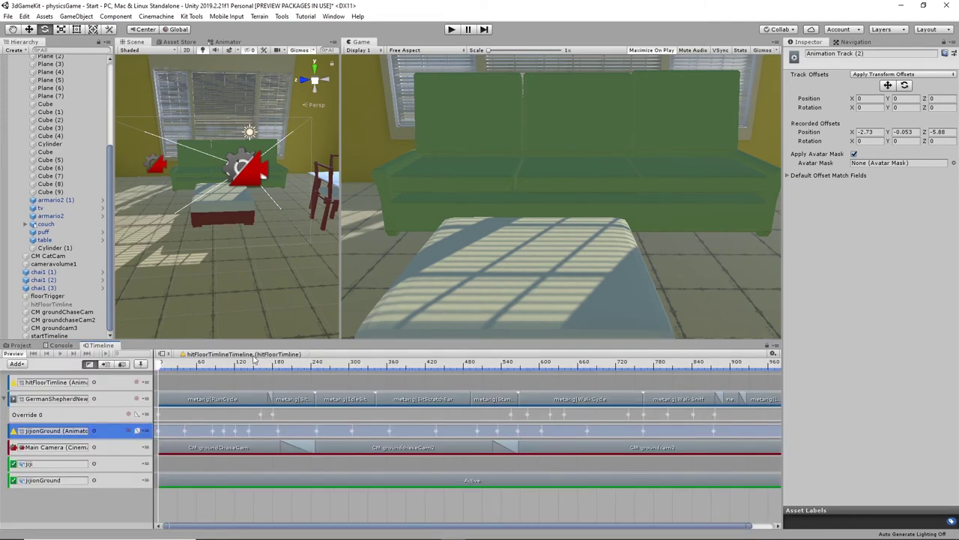
- Unlock the timeline view and reload hitFloorTimline's timeline at frame 0
left_click(47, 296)
left_click(767, 348)
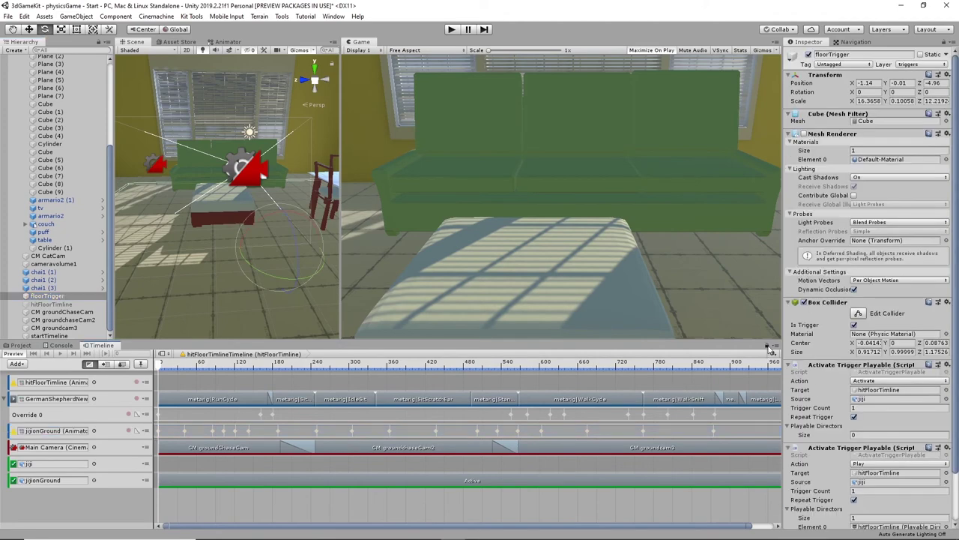
left_click(51, 304)
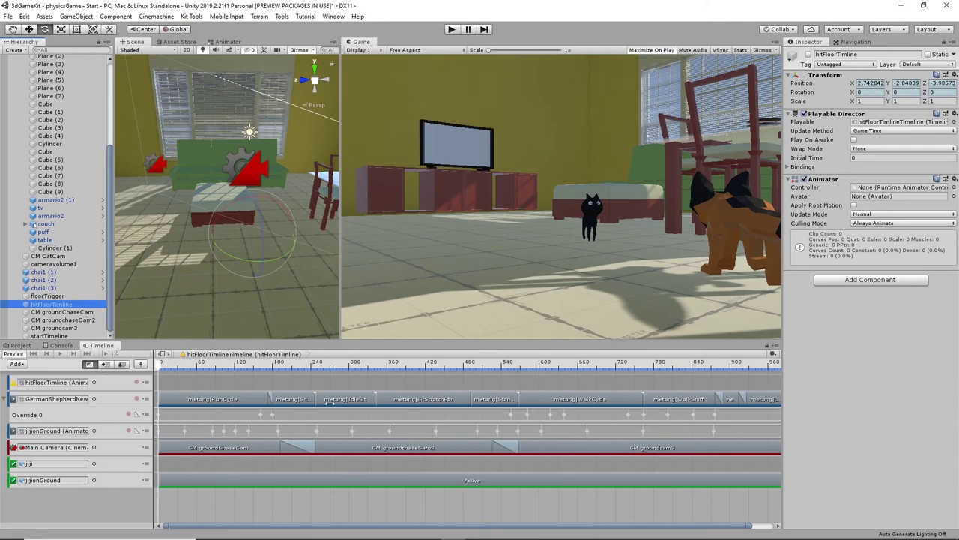
left_click_drag(166, 367, 144, 382)
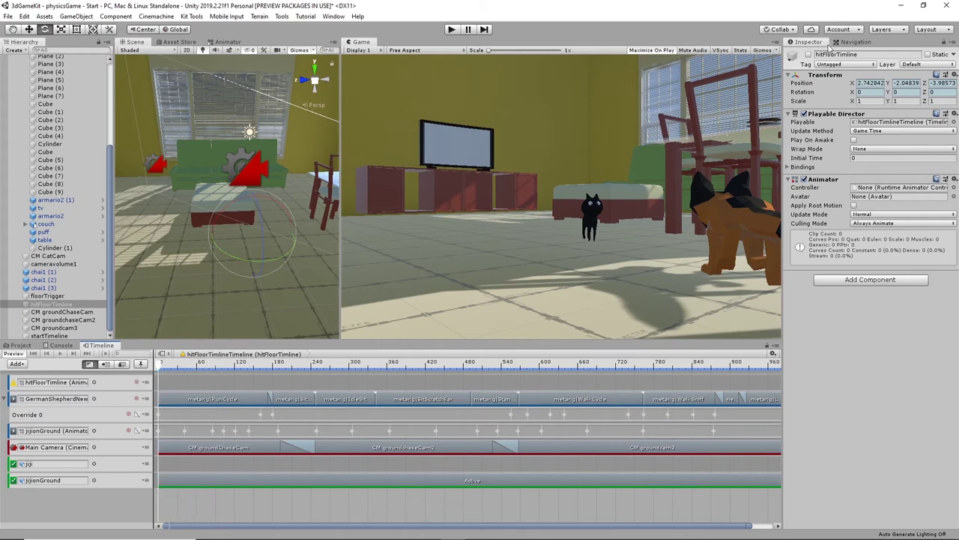
- Activate hitFloorTimline with Play On Awake enabled, preview the timeline up to frame 831, and play-test the cutscene
left_click(808, 54)
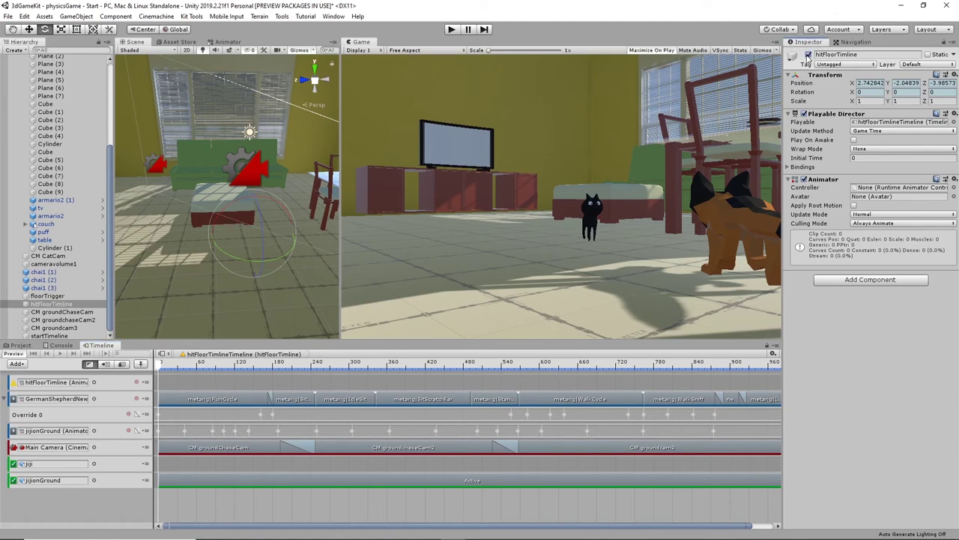
left_click(855, 141)
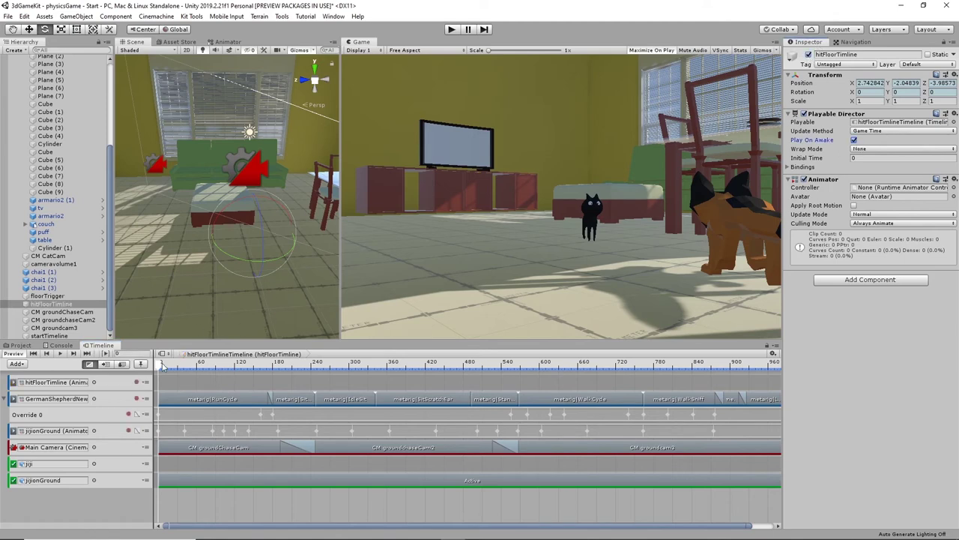
left_click_drag(164, 364, 687, 371)
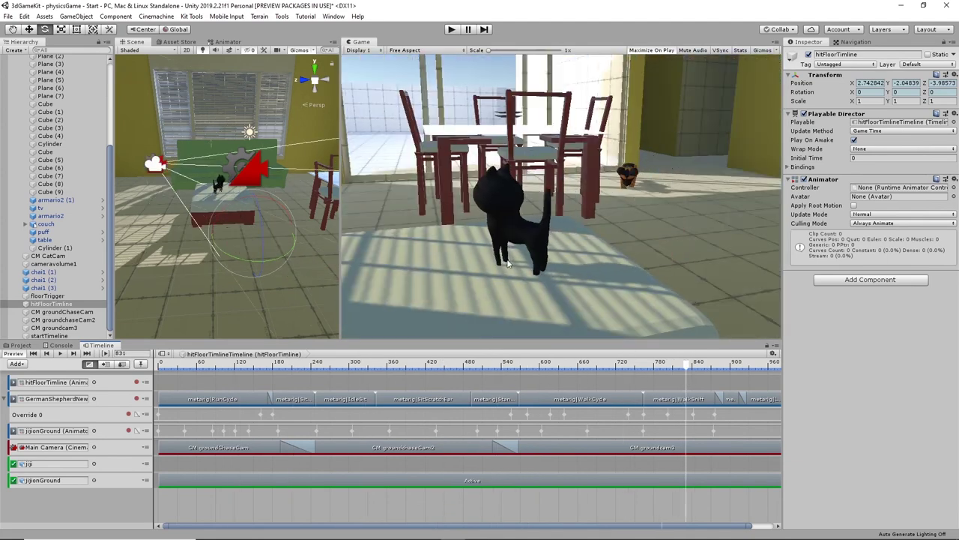
left_click(451, 29)
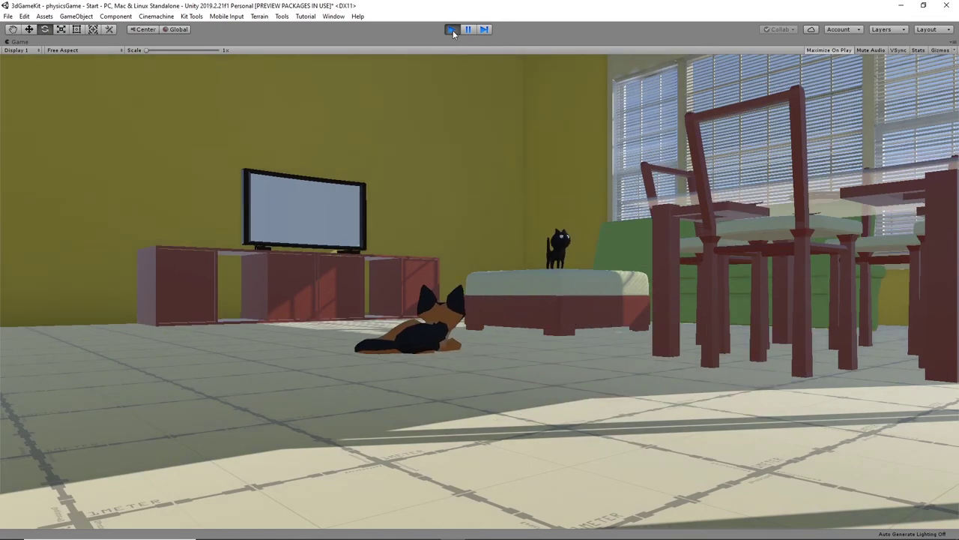
left_click(451, 29)
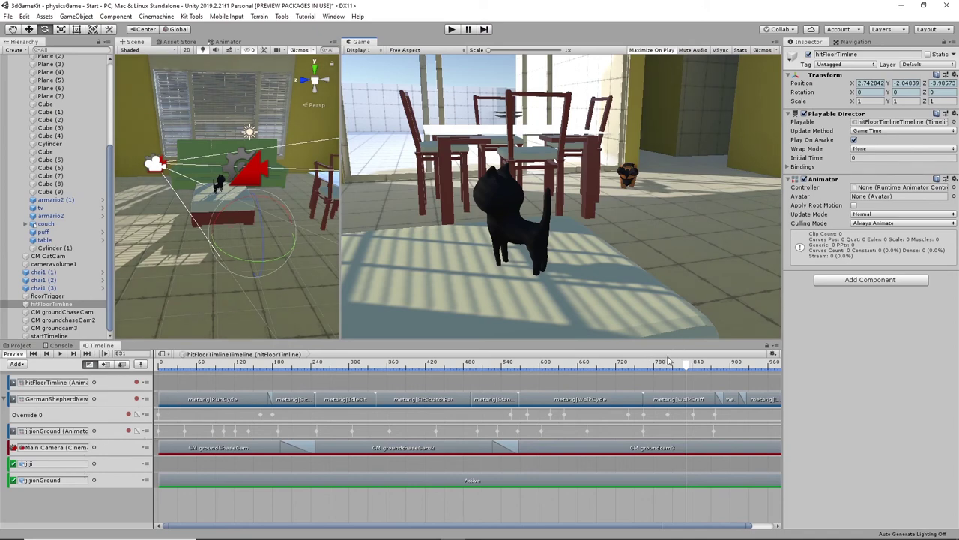
- Preview frame 853, deactivate hitFloorTimline with Play On Awake disabled, and play-test the scene
mouse_move(688, 364)
left_mouse_down()
mouse_move(360, 366)
mouse_move(700, 366)
left_mouse_up()
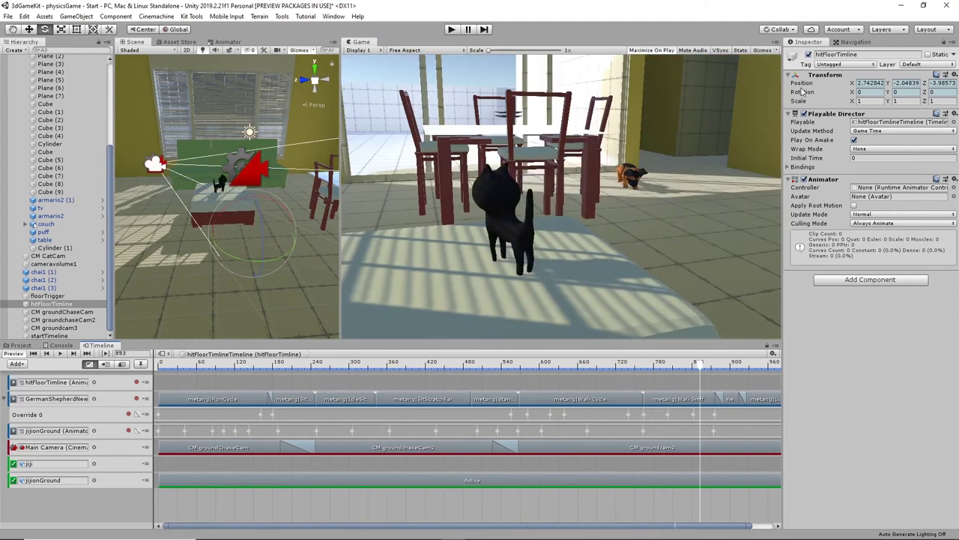
left_click(809, 55)
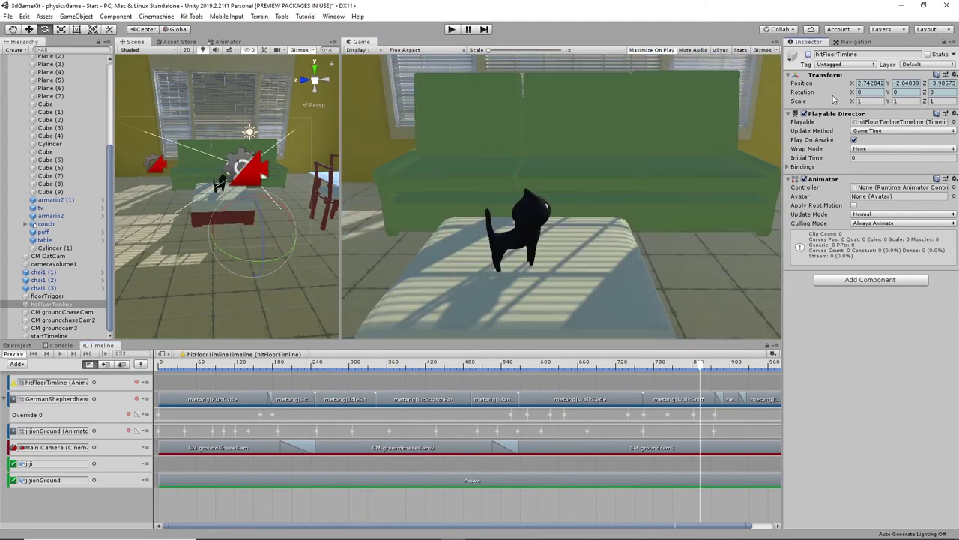
left_click(855, 140)
left_click(451, 29)
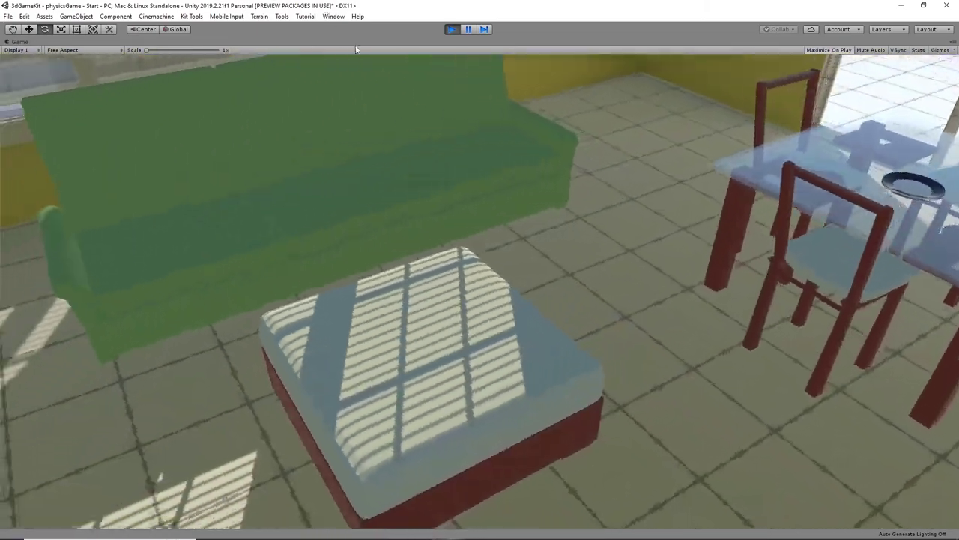
left_click(451, 29)
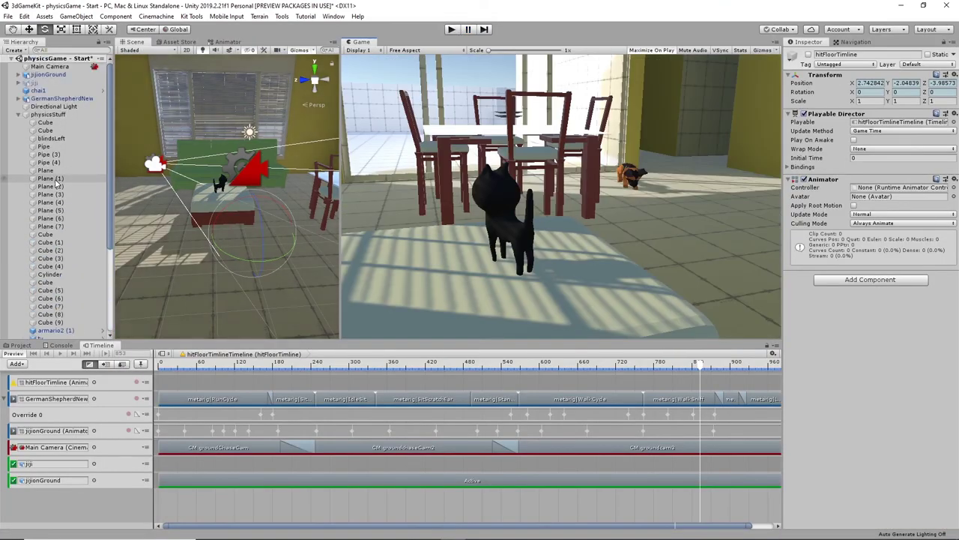
- Activate the jiji object in the scene
left_click(32, 84)
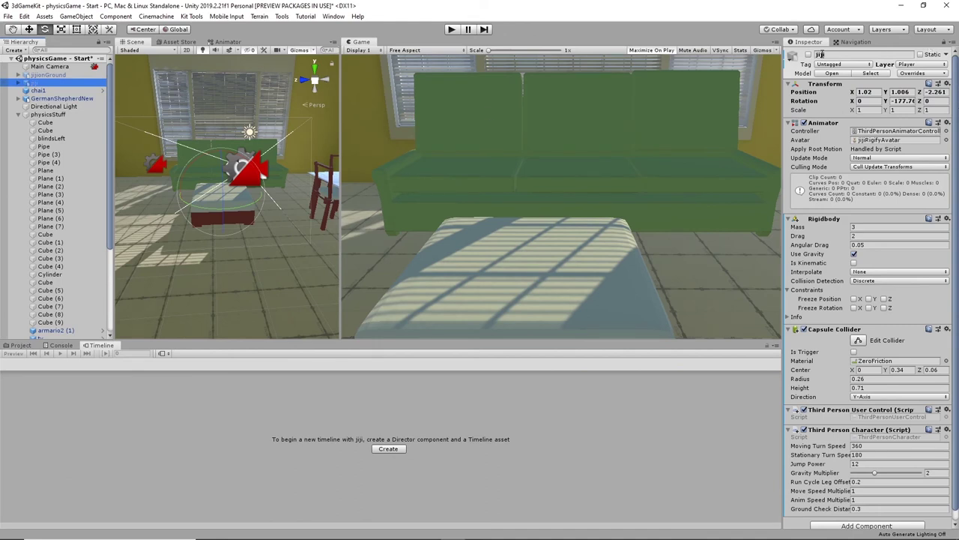
left_click(808, 54)
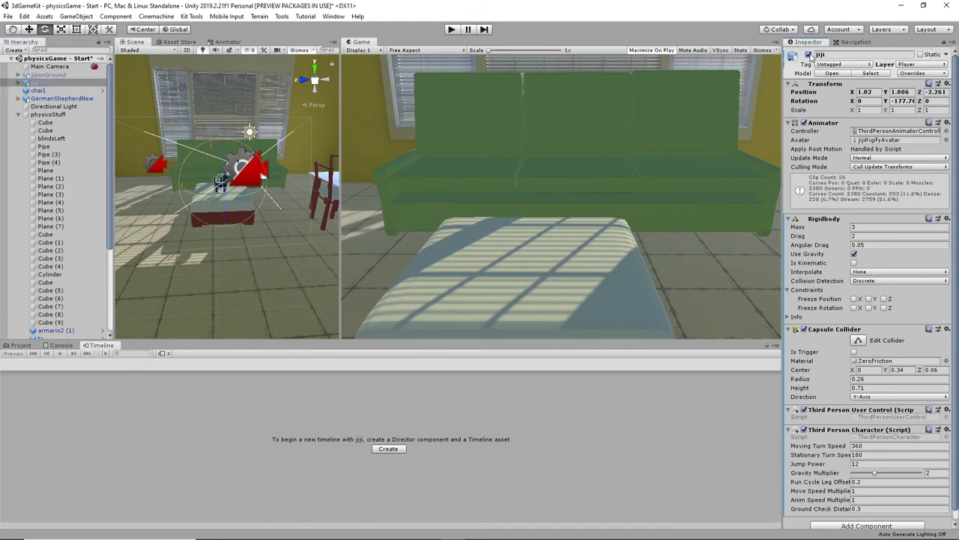
- Play-test the scene with jiji active, and reload hitFloorTimline's timeline
left_click(451, 29)
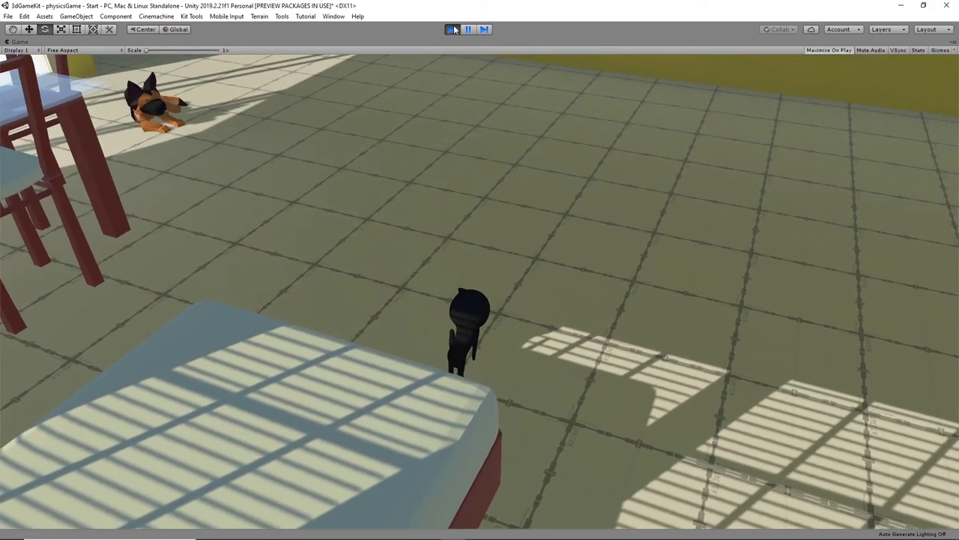
left_click(453, 29)
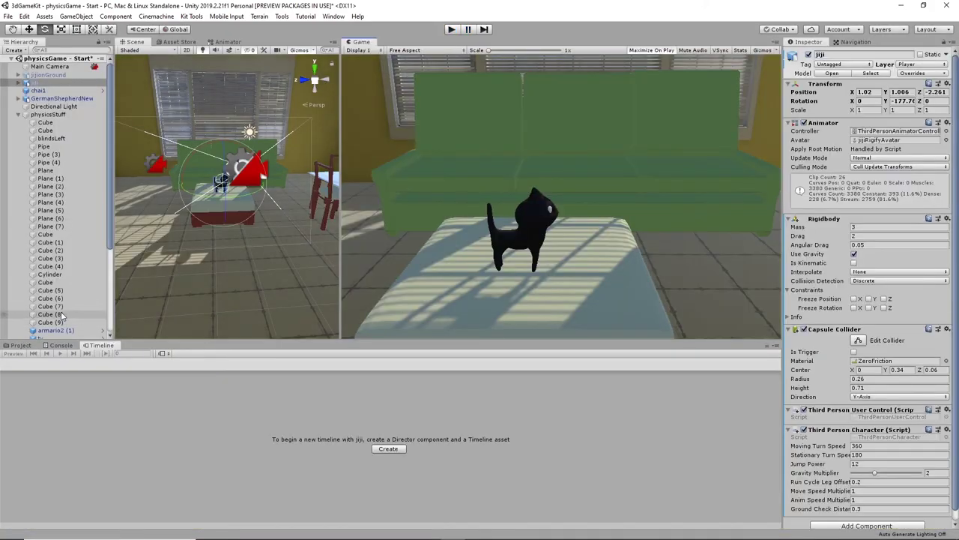
scroll(70, 303, "down", 2)
scroll(70, 303, "down", 4)
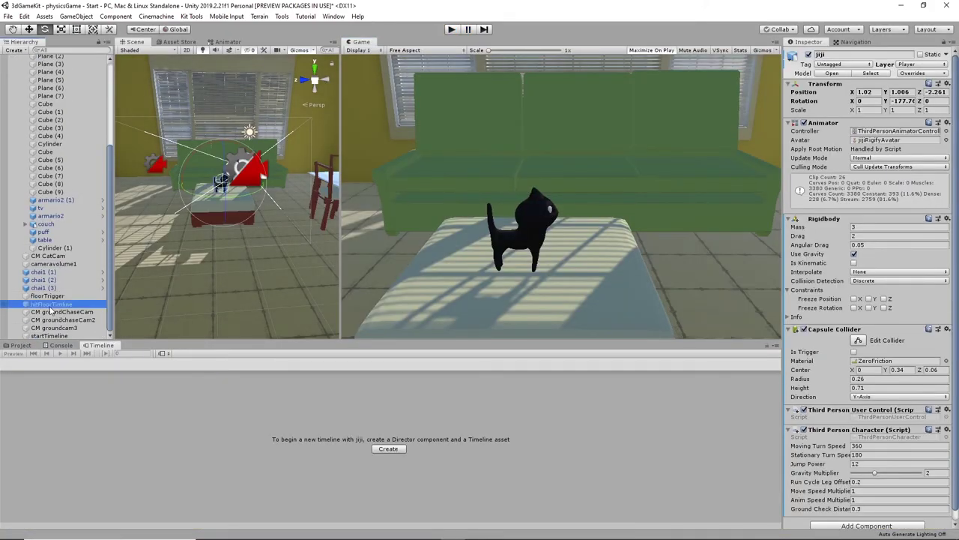
left_click(53, 304)
scroll(34, 187, "up", 5)
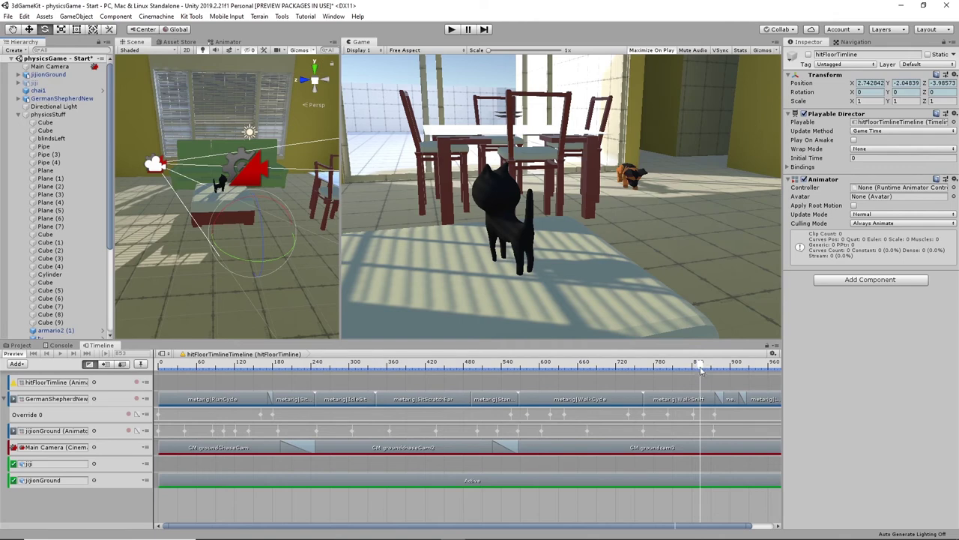
- Preview hitFloorTimline's timeline at frame 0 and at frame 1005 within jiji's activation clip
left_click_drag(706, 370, 141, 405)
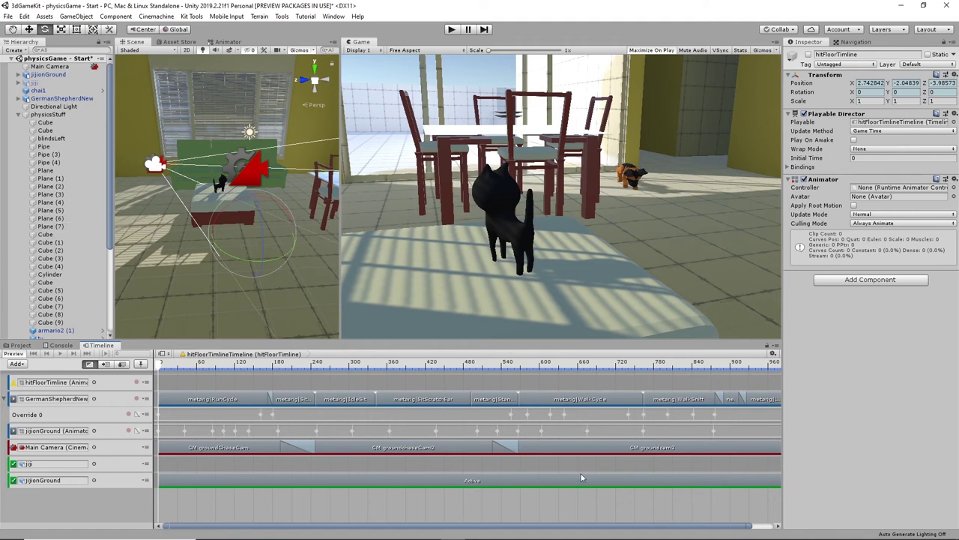
left_click_drag(569, 530, 711, 522)
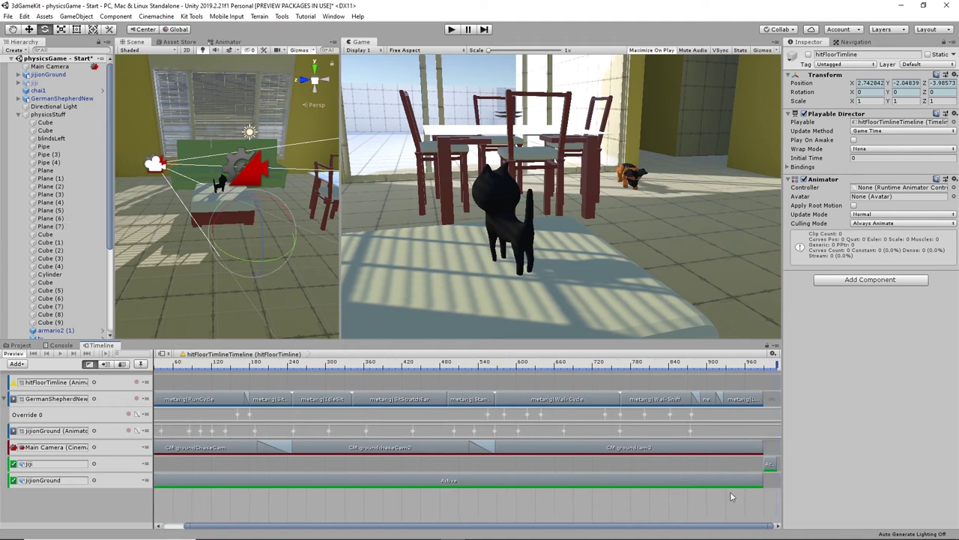
left_click(772, 364)
left_click_drag(768, 363, 776, 365)
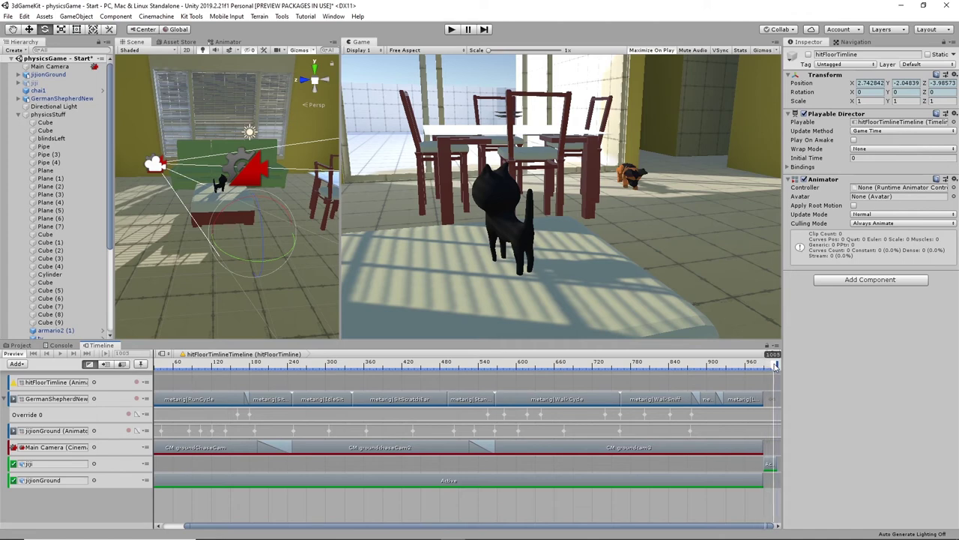
- Activate hitFloorTimline with Play On Awake enabled, and preview its timeline at frame 997
left_click(35, 84)
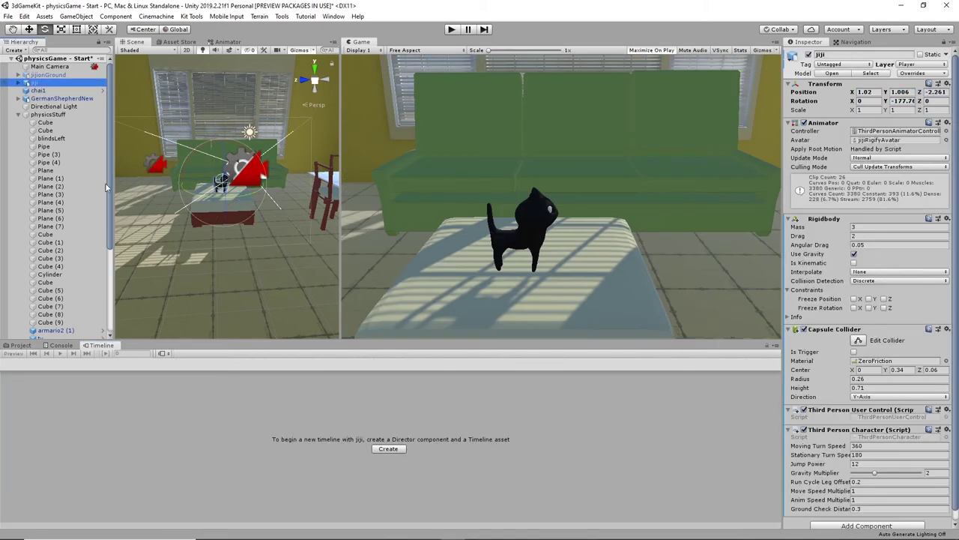
scroll(38, 302, "down", 5)
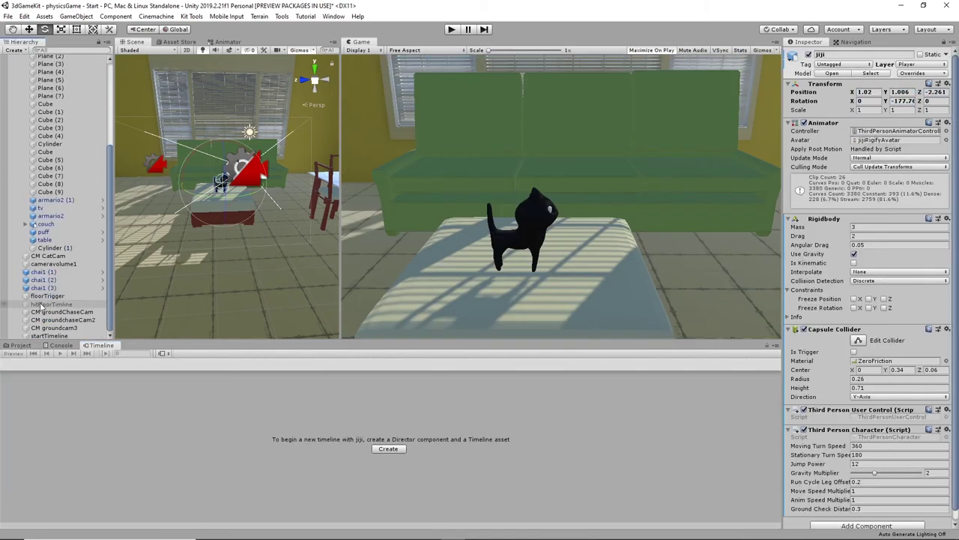
left_click(42, 304)
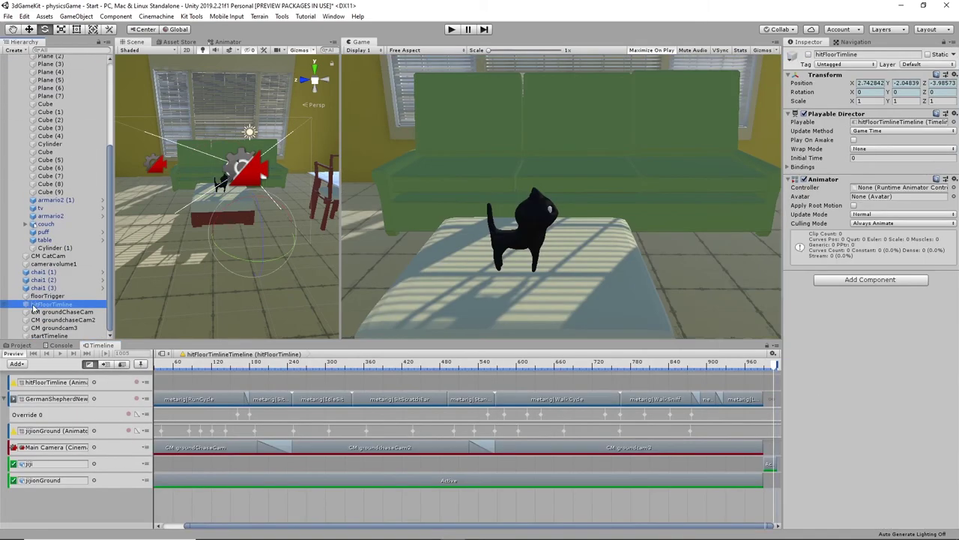
left_click(776, 365)
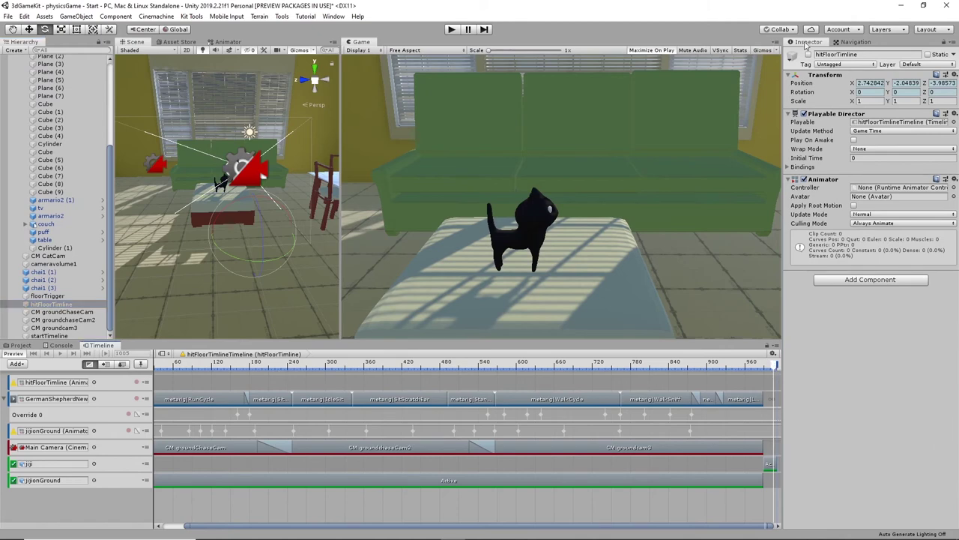
left_click(854, 141)
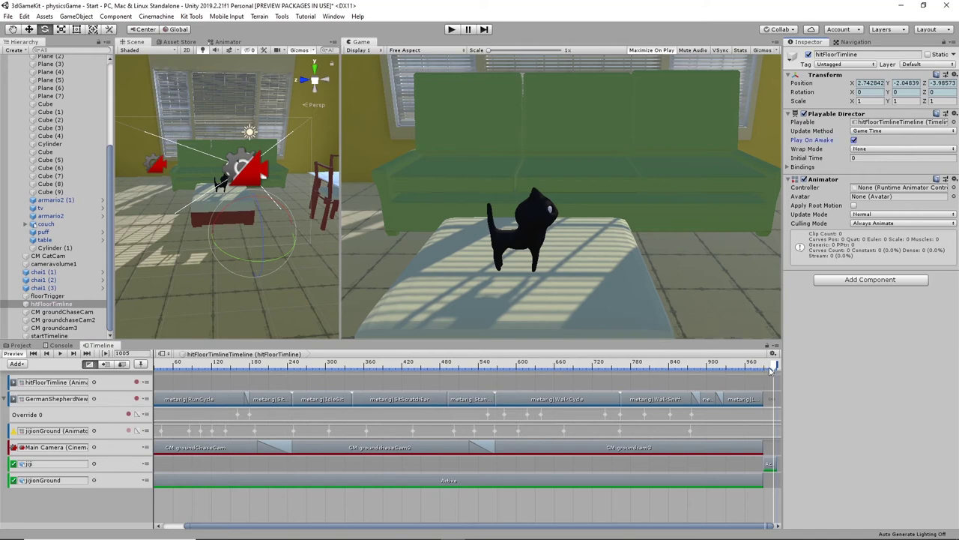
mouse_move(771, 365)
left_mouse_down()
mouse_move(742, 364)
mouse_move(769, 365)
left_mouse_up()
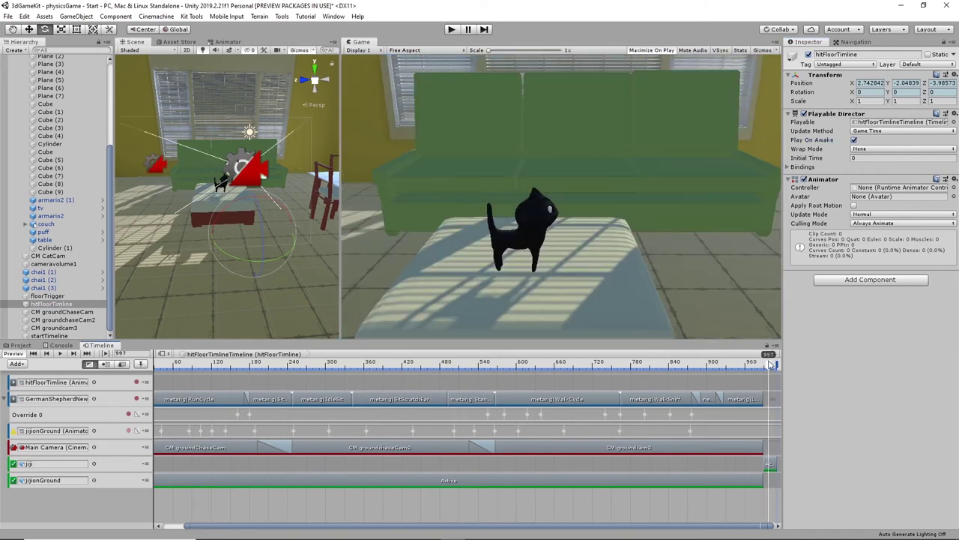
- Examine jiji's Transform position and rotation, and return to hitFloorTimline's timeline
scroll(64, 171, "up", 5)
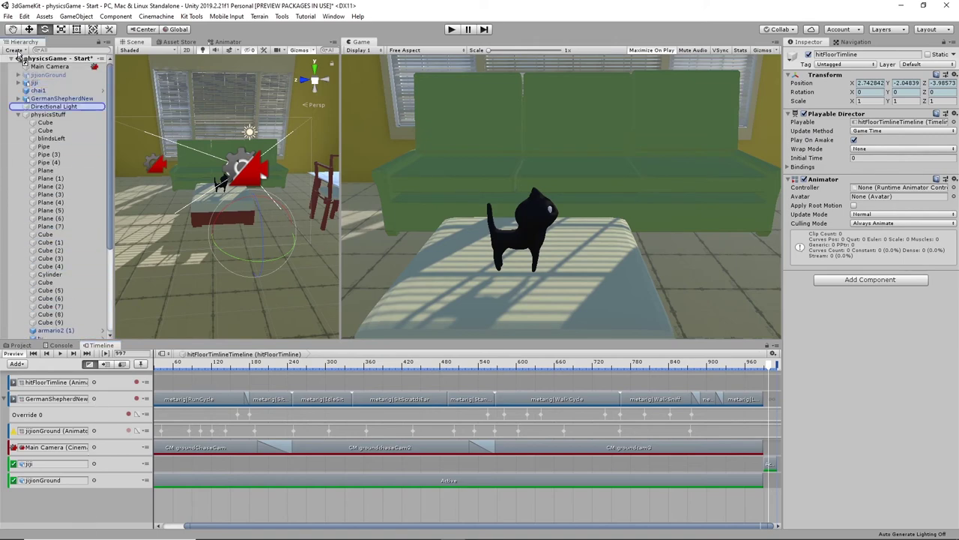
left_click(34, 83)
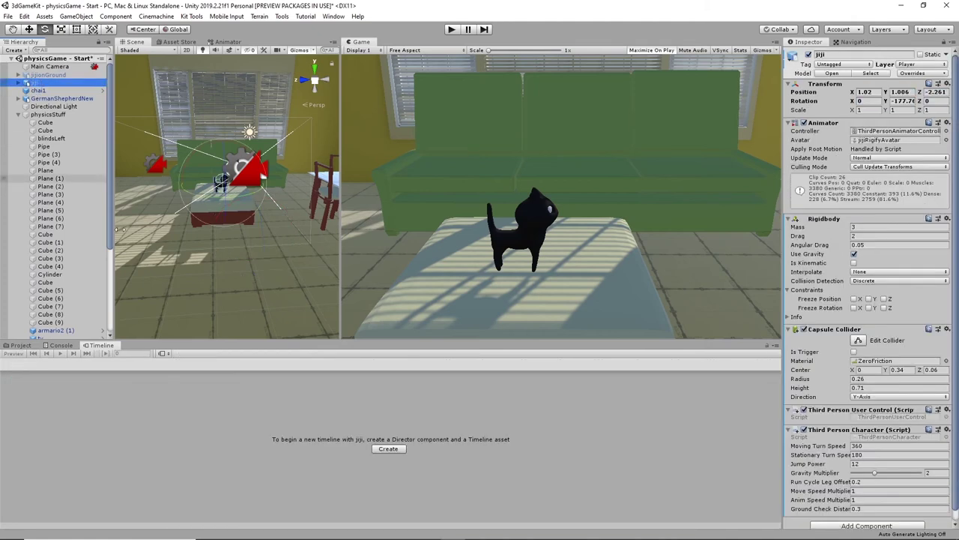
scroll(60, 263, "down", 5)
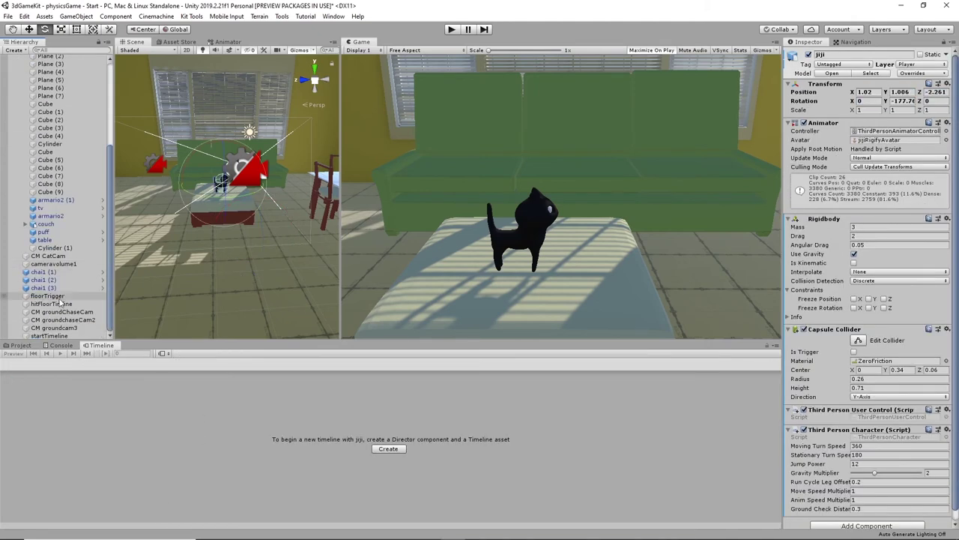
left_click(51, 304)
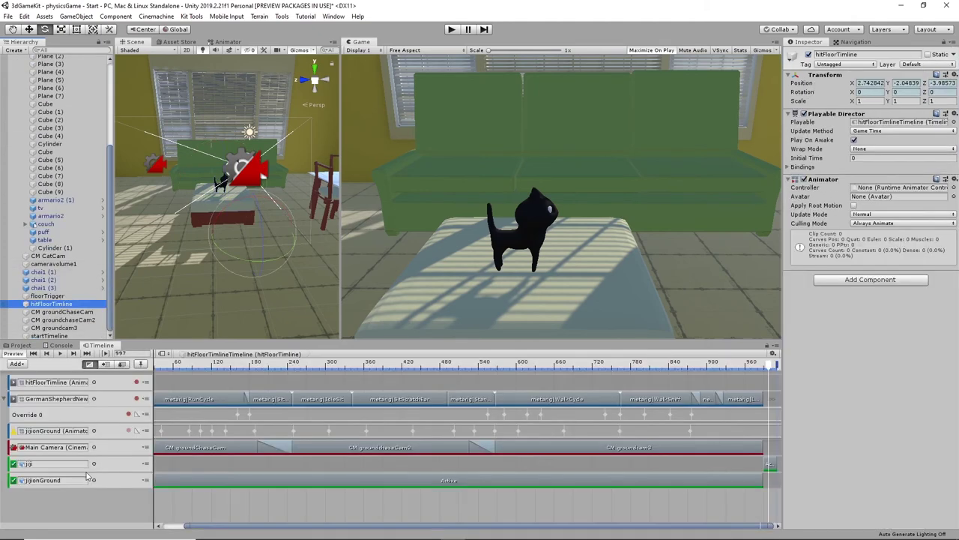
- Add a Set Location Track to hitFloorTimline's timeline and bind it to jiji
right_click(91, 516)
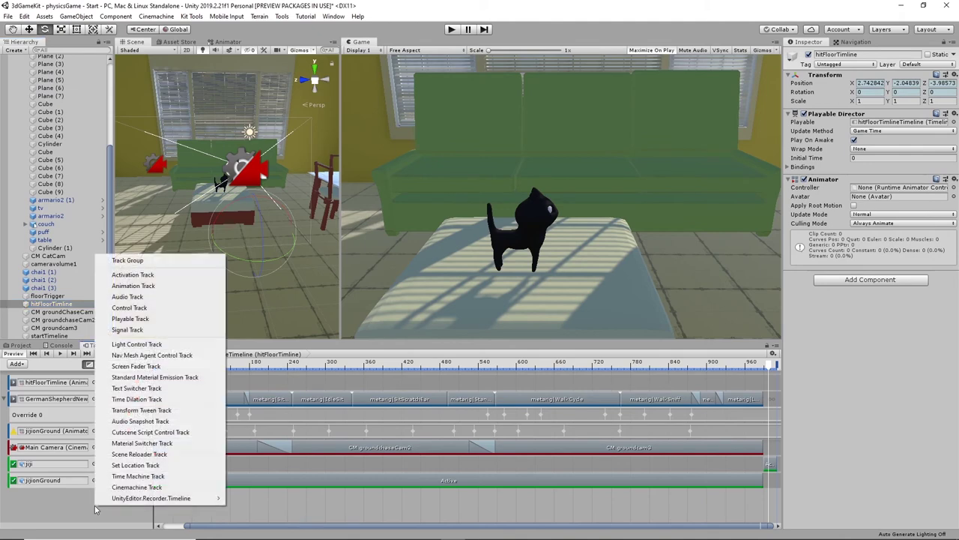
left_click(157, 465)
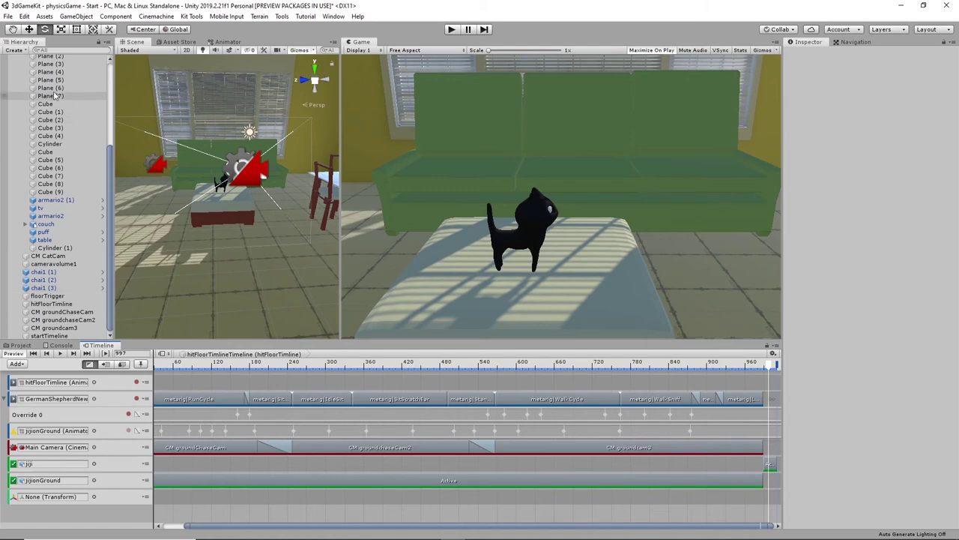
scroll(46, 96, "up", 6)
left_click_drag(43, 84, 86, 495)
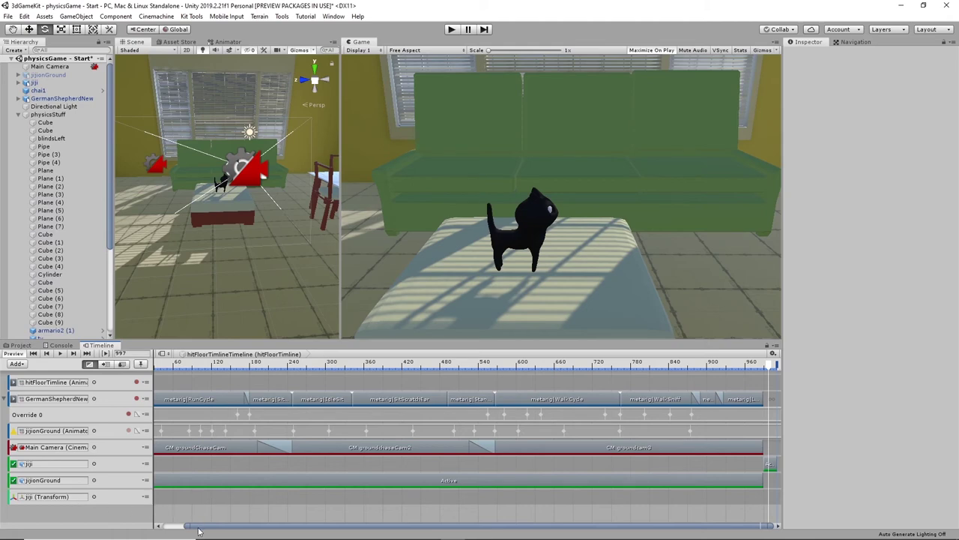
- Add a Set Location Clip to jiji's Set Location track
left_click_drag(198, 529, 153, 527)
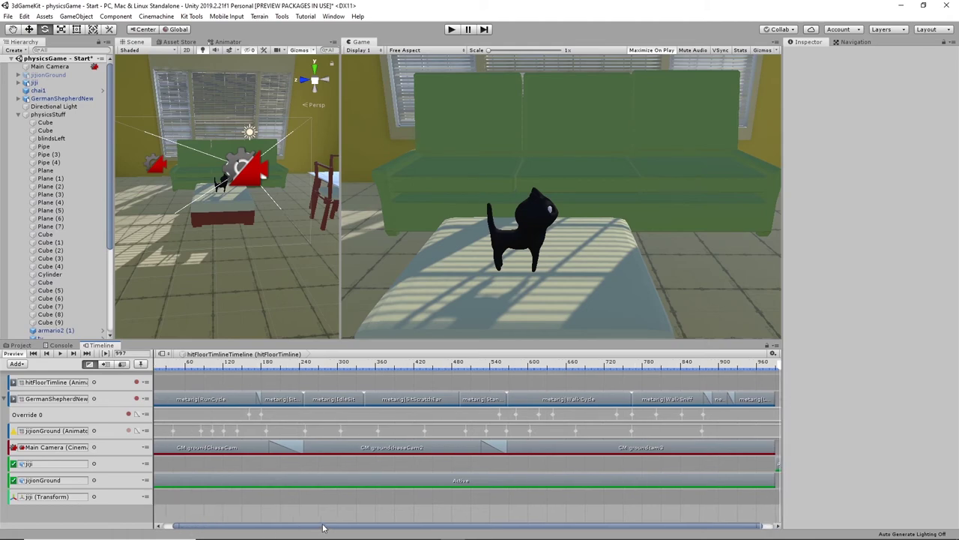
left_click_drag(323, 527, 354, 525)
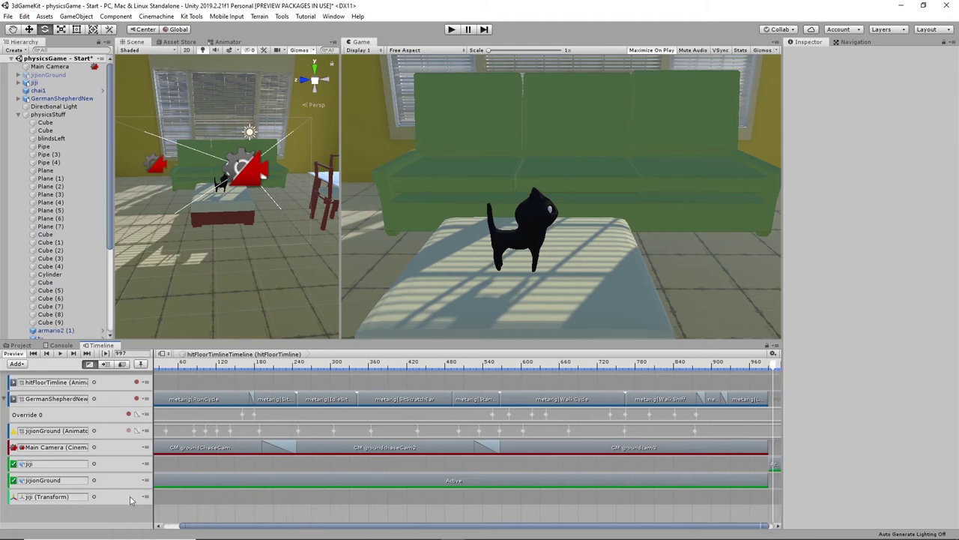
left_click(235, 496)
right_click(235, 496)
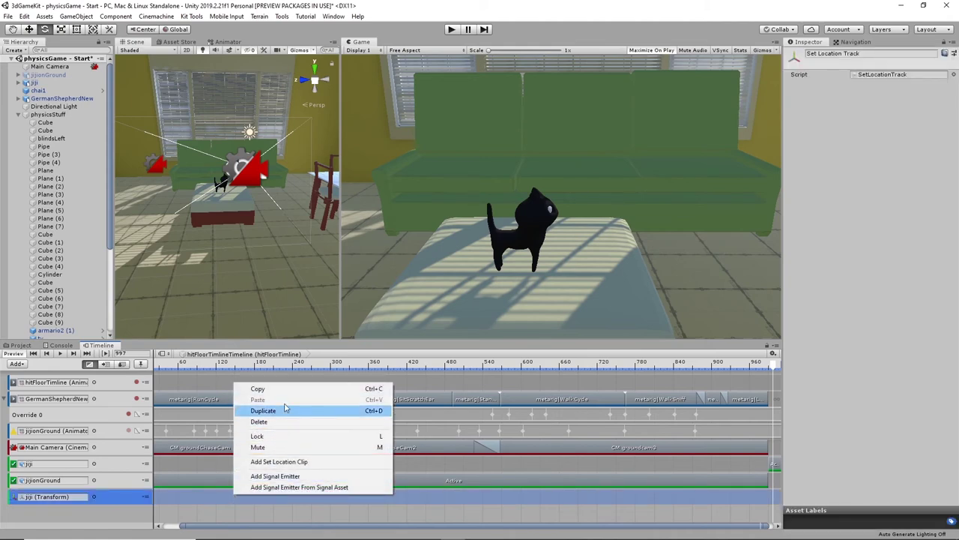
left_click(302, 462)
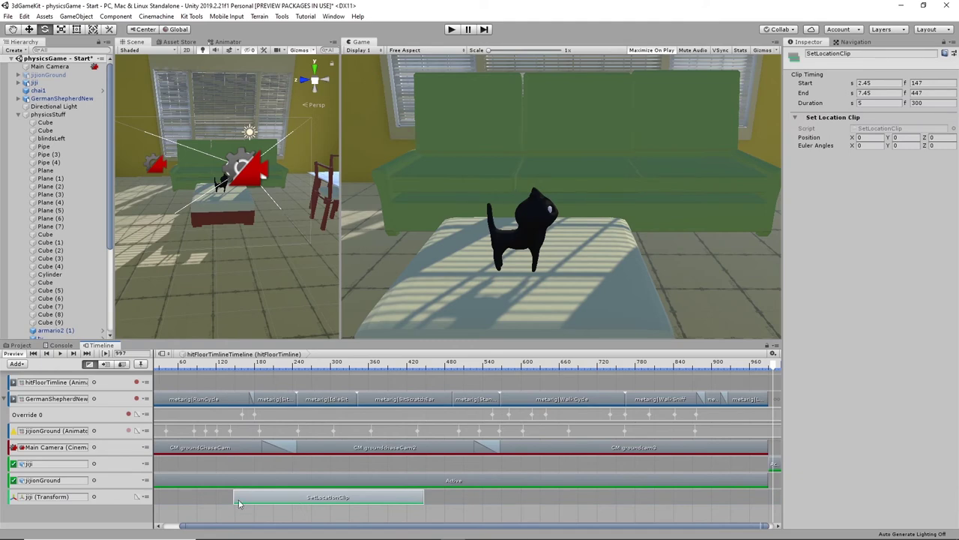
- Move and trim the SetLocationClip to span frames 989 to 1011, aligned with jiji's activation clip
left_click_drag(236, 497, 774, 498)
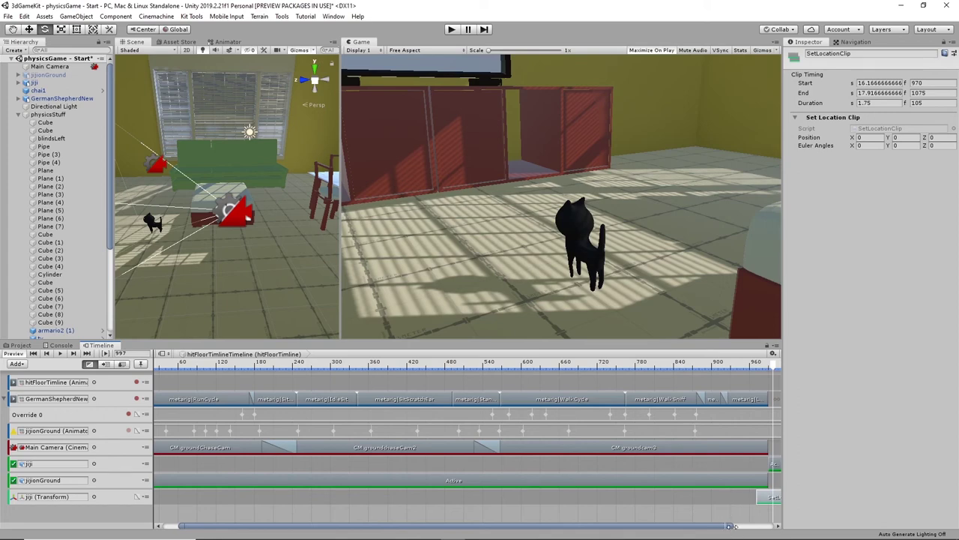
left_click_drag(731, 526, 772, 526)
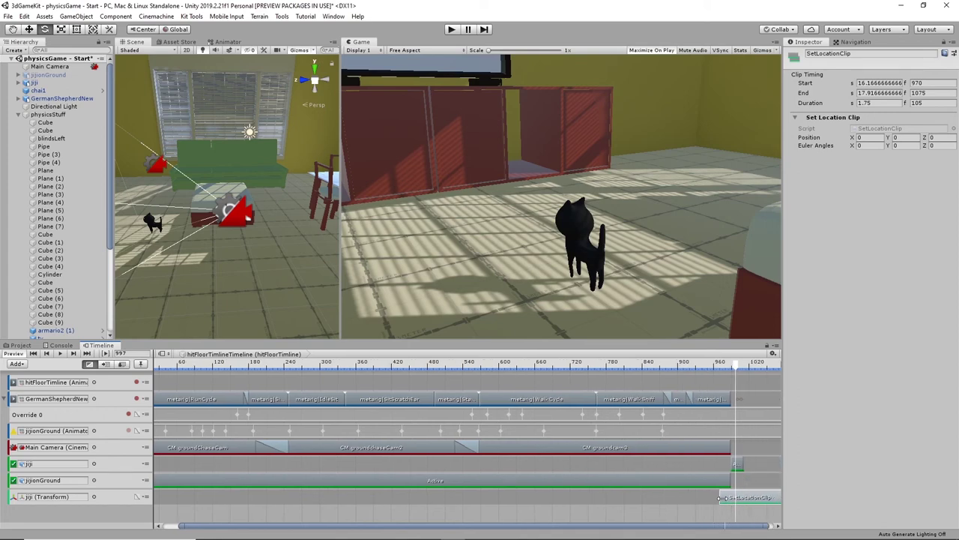
left_click_drag(720, 497, 761, 529)
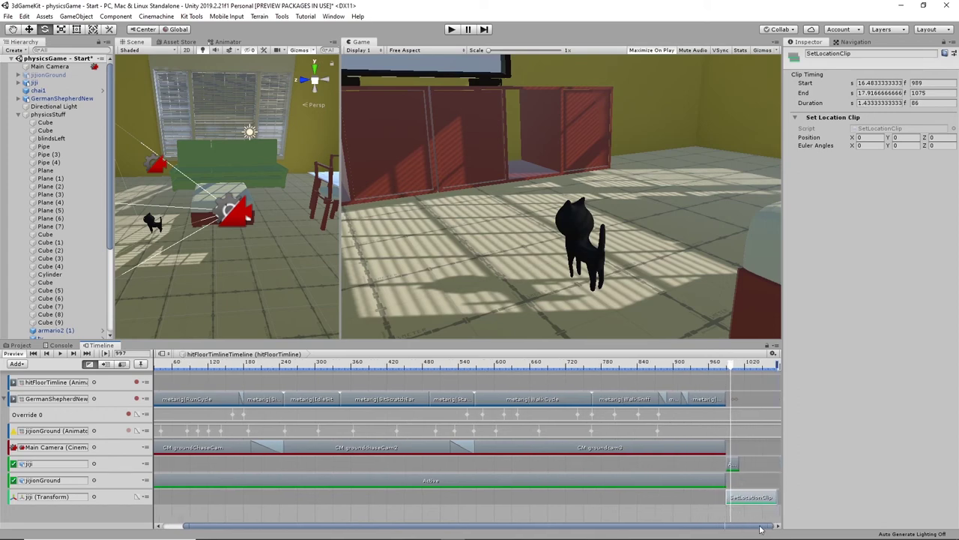
left_click_drag(778, 497, 735, 496)
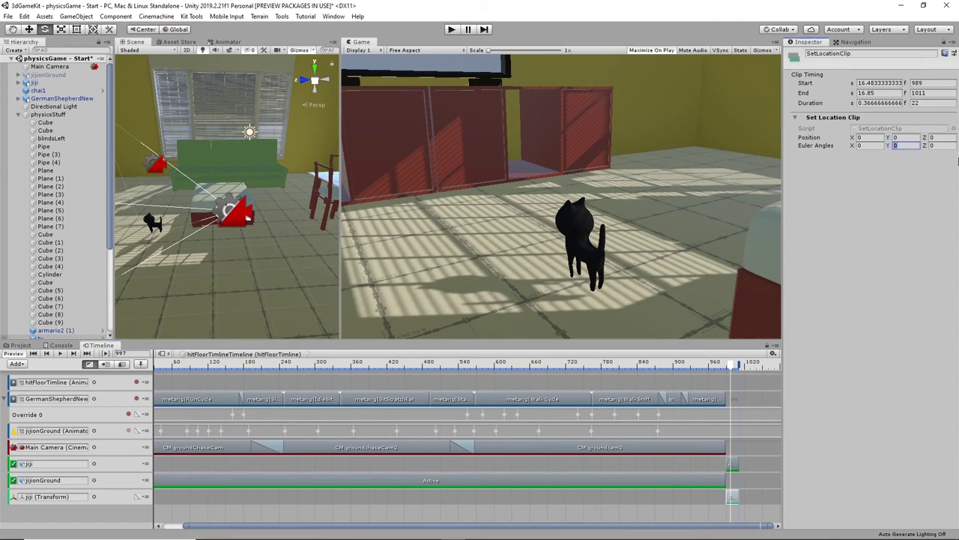
- Set the SetLocationClip's position to X 1.25, Y 1.25, Z -2.26 and Euler Y to -177.76, and compare against jiji's Transform
type("77.76")
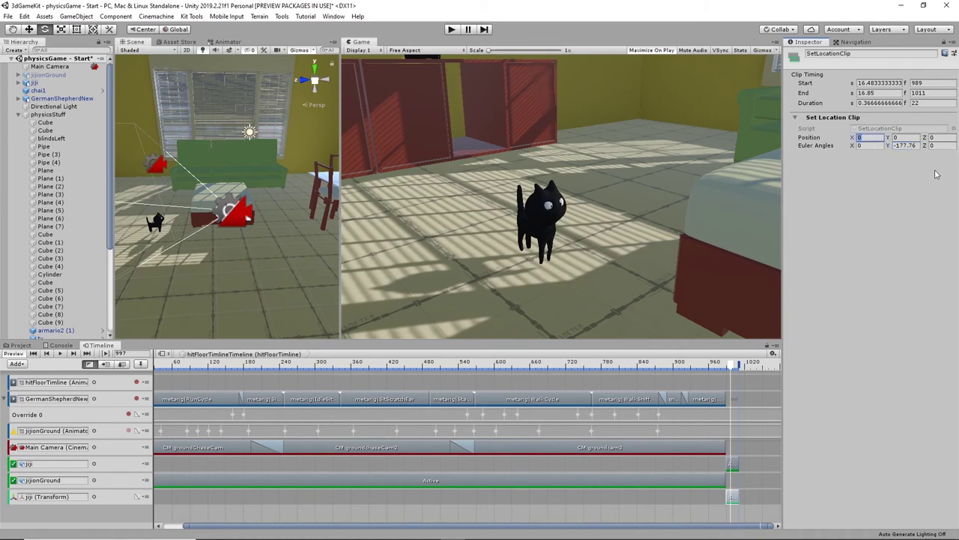
type("1.2")
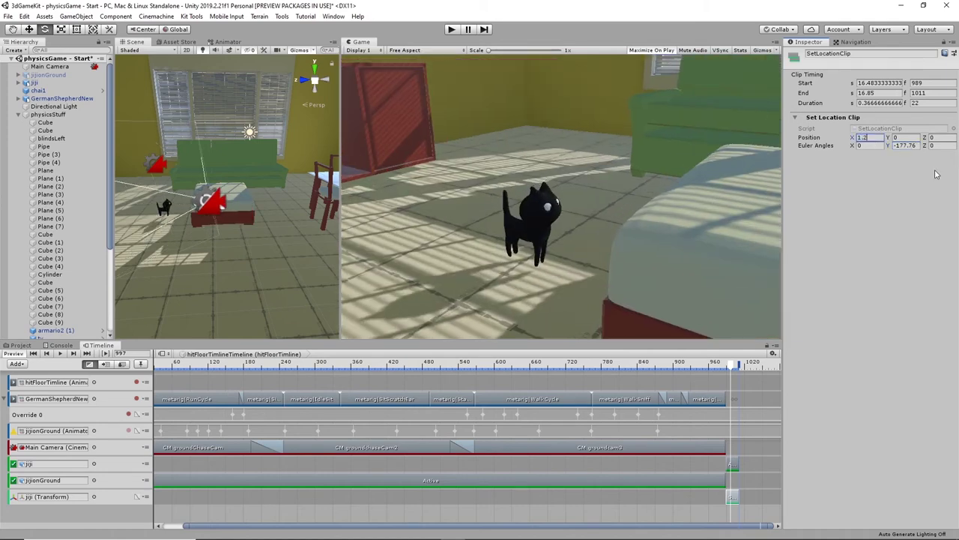
type("5")
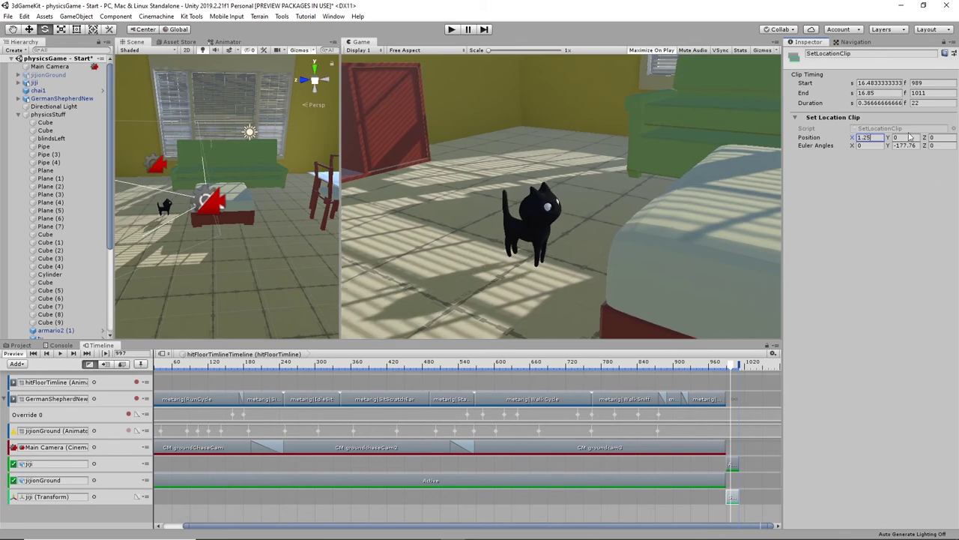
type("1.25")
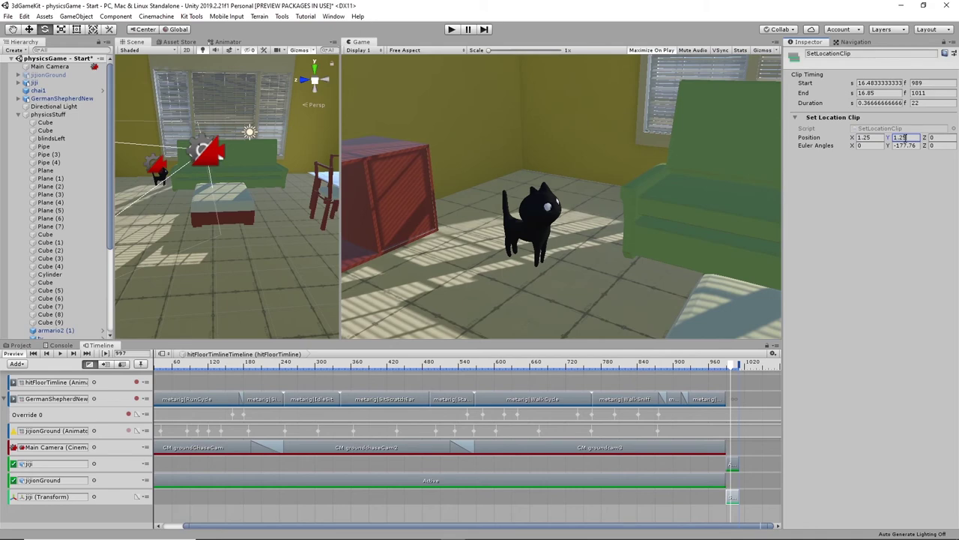
left_click(943, 141)
type("-2")
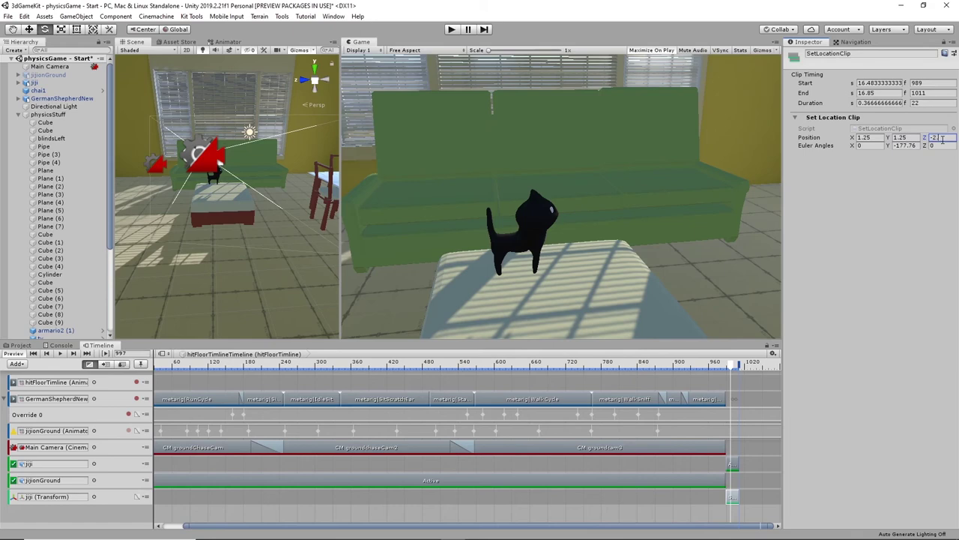
type(".25")
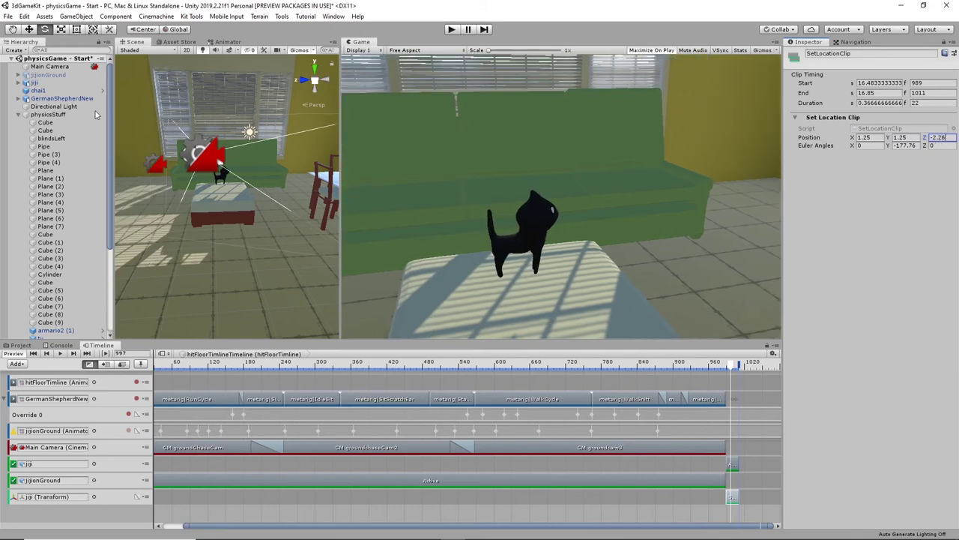
left_click(38, 84)
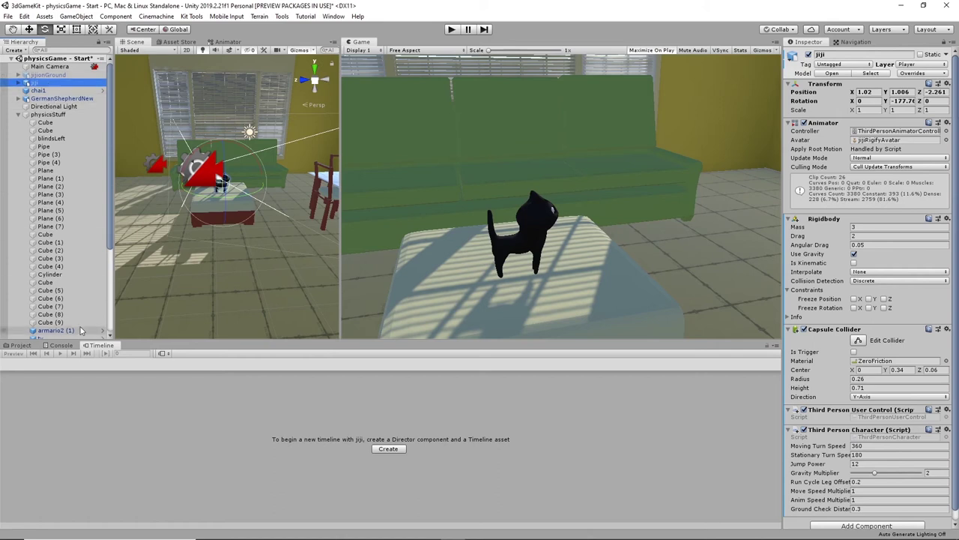
- Change the position of the SetLocationClip in hitFloorTimline's timeline to X 1.06 and Y 1.02, and inspect jiji on the puff
scroll(56, 314, "down", 3)
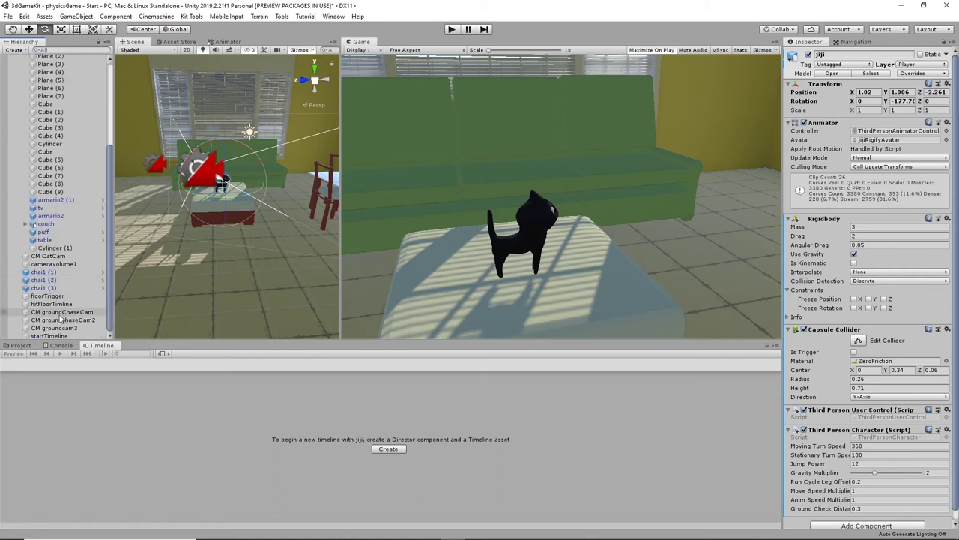
left_click(54, 304)
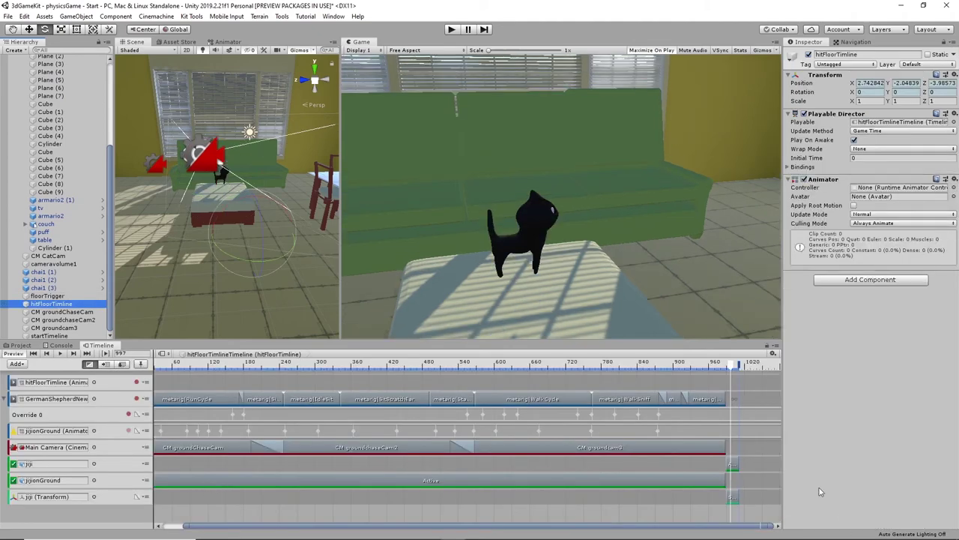
left_click(732, 498)
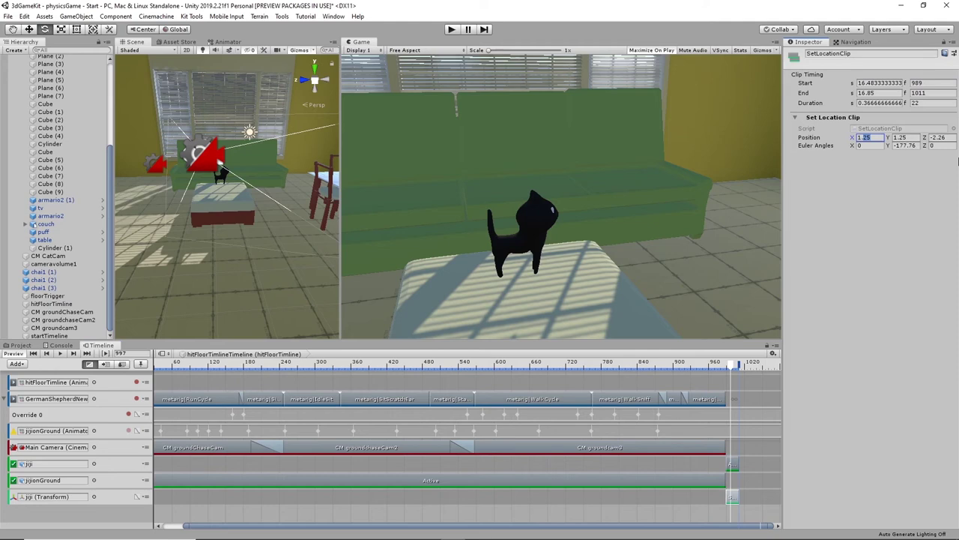
type("1.06")
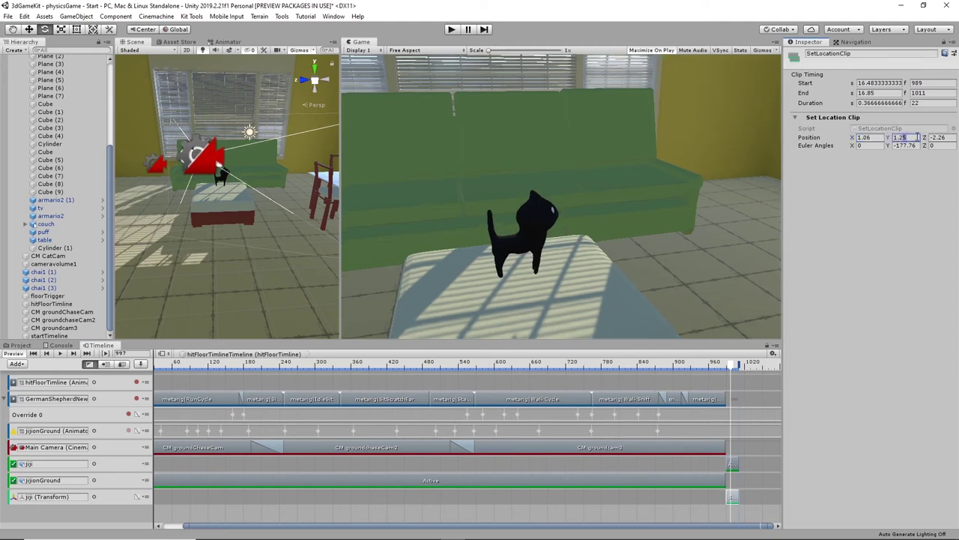
type("1")
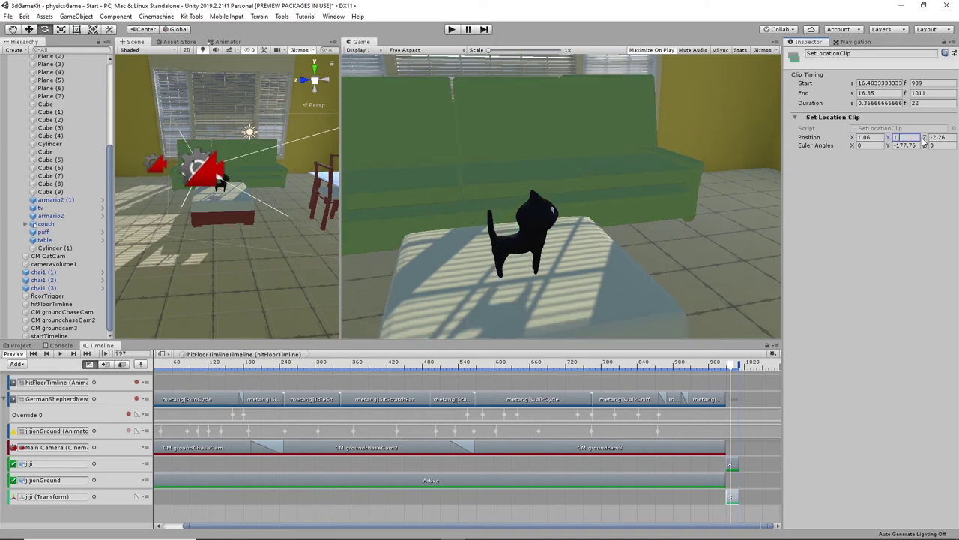
type(".02")
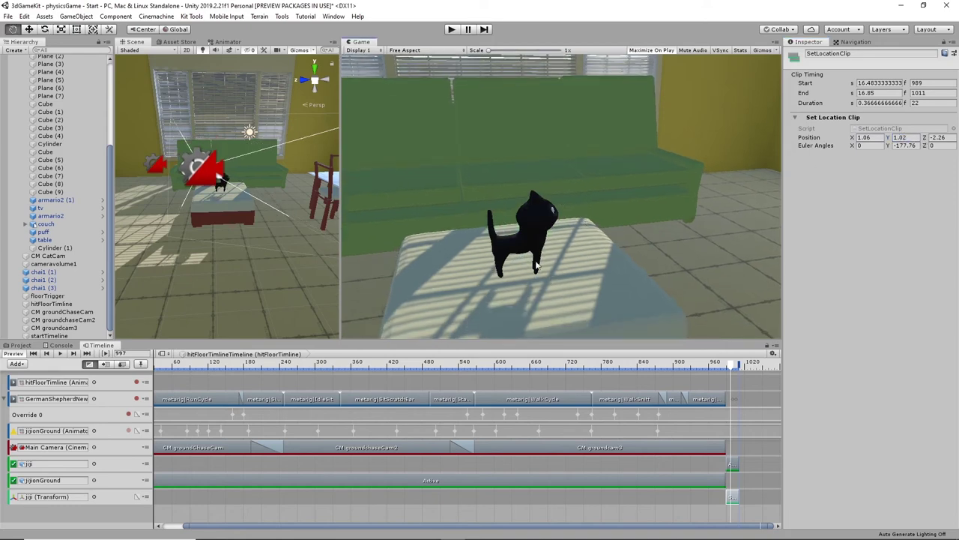
type("e")
left_click_drag(187, 216, 342, 245, "alt")
right_click_drag(343, 244, 658, 241)
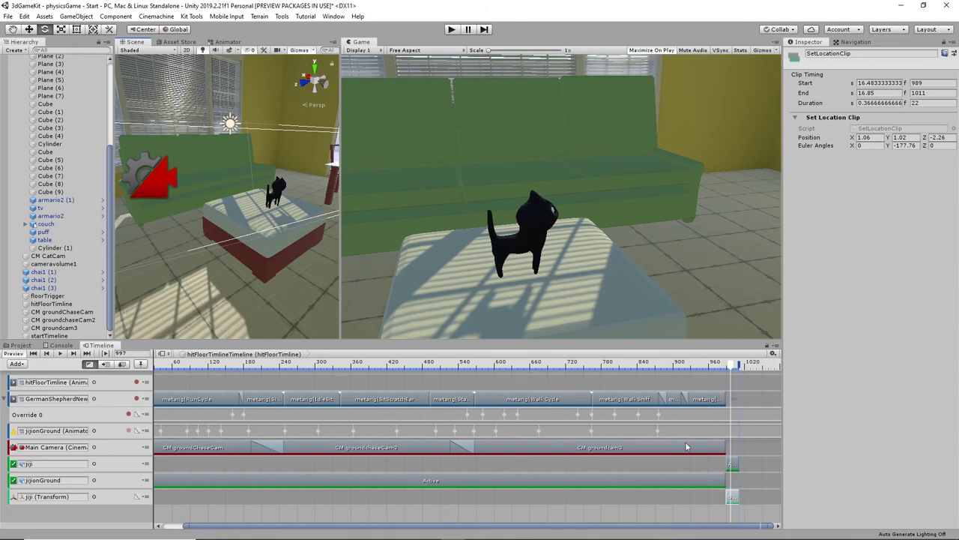
- Deactivate the hitFloorTimline object and turn off Play On Awake on its Playable Director
left_click(52, 304)
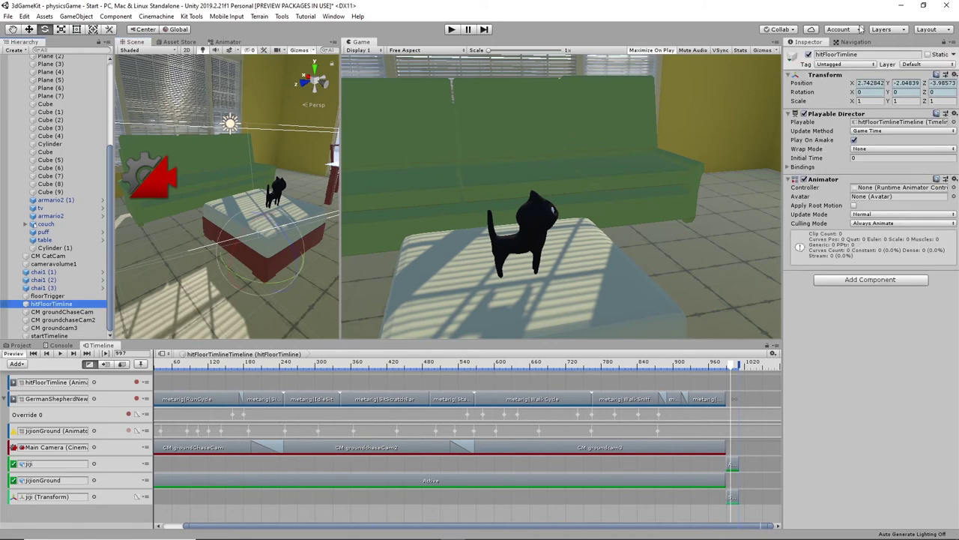
left_click(813, 58)
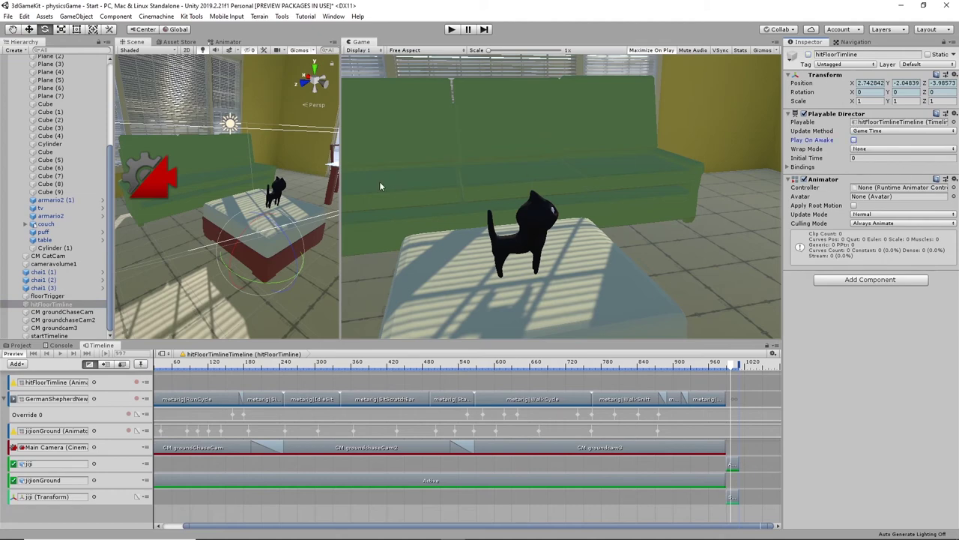
scroll(60, 188, "up", 5)
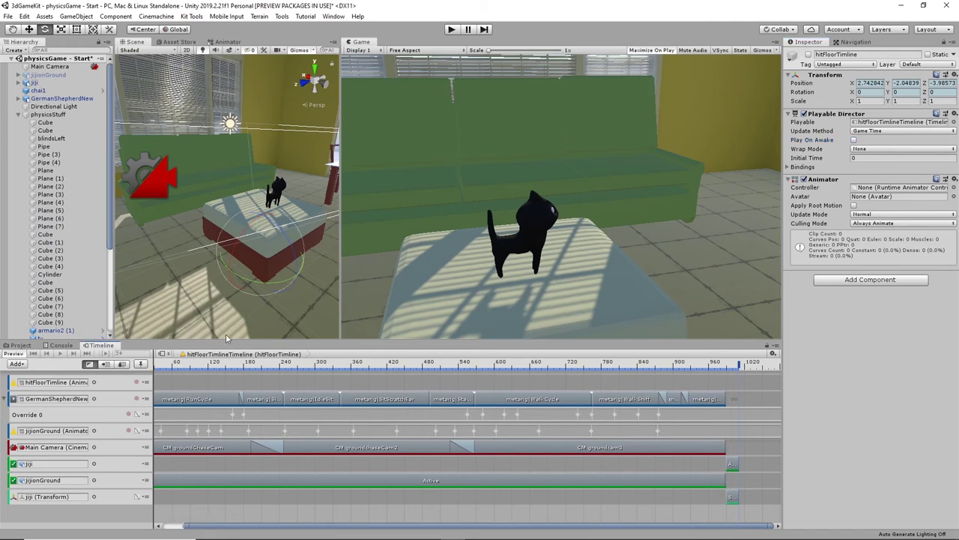
- Play the scene and move jiji from the puff over the couch and down to the floor to trigger the cutscene
left_click(452, 30)
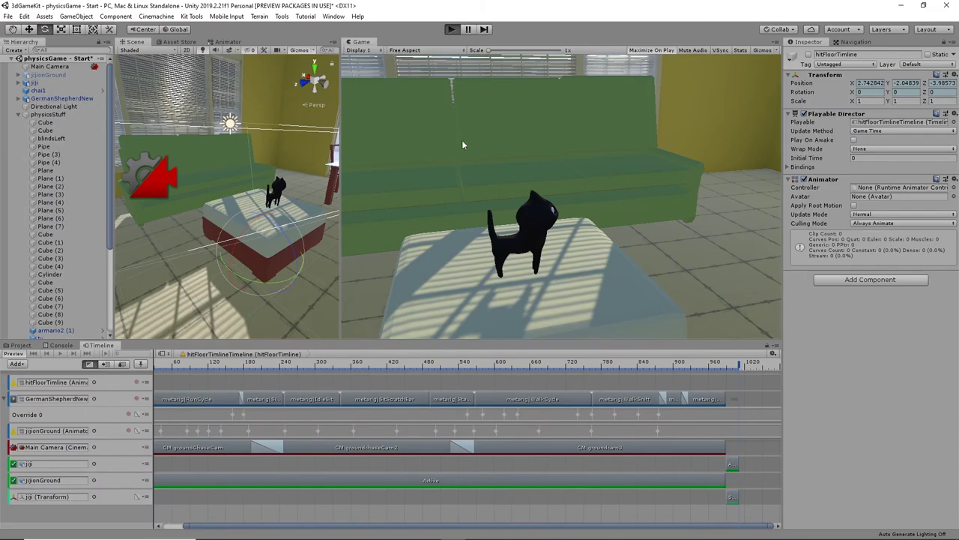
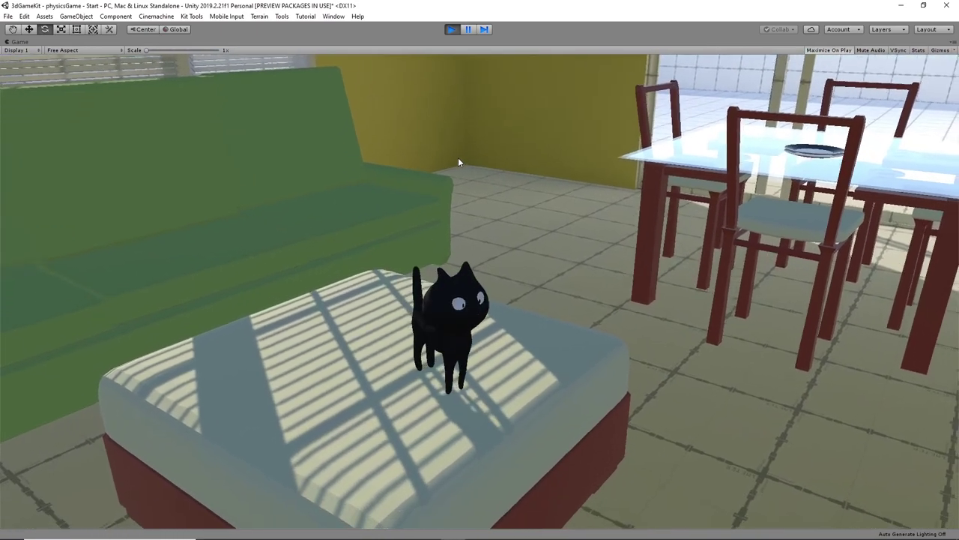
key("w")
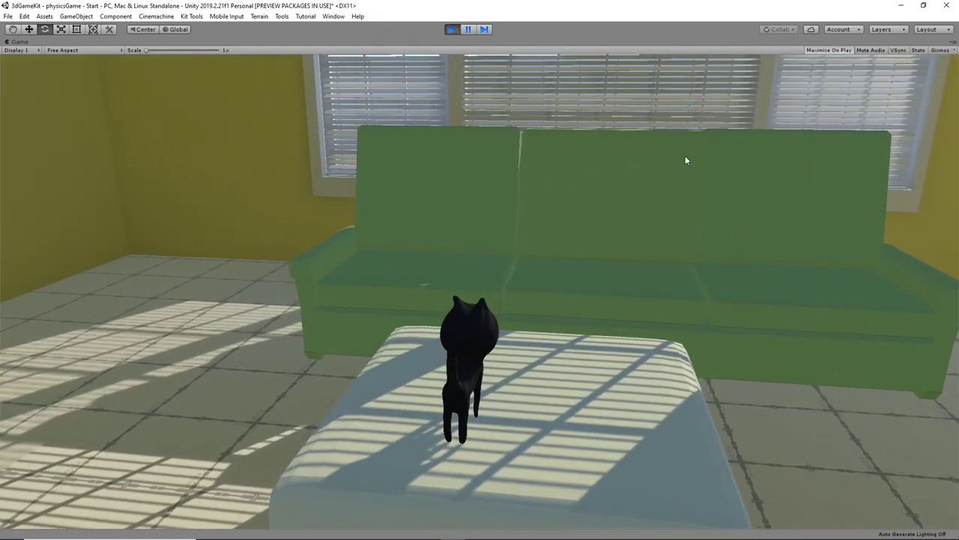
key("w")
key("w")
key("space")
key("s")
key("w")
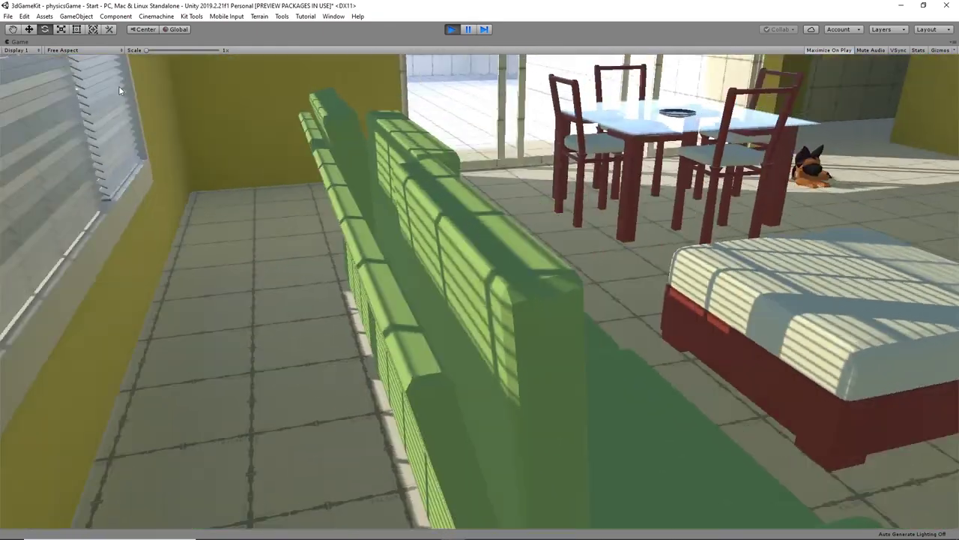
key("w")
key("w")
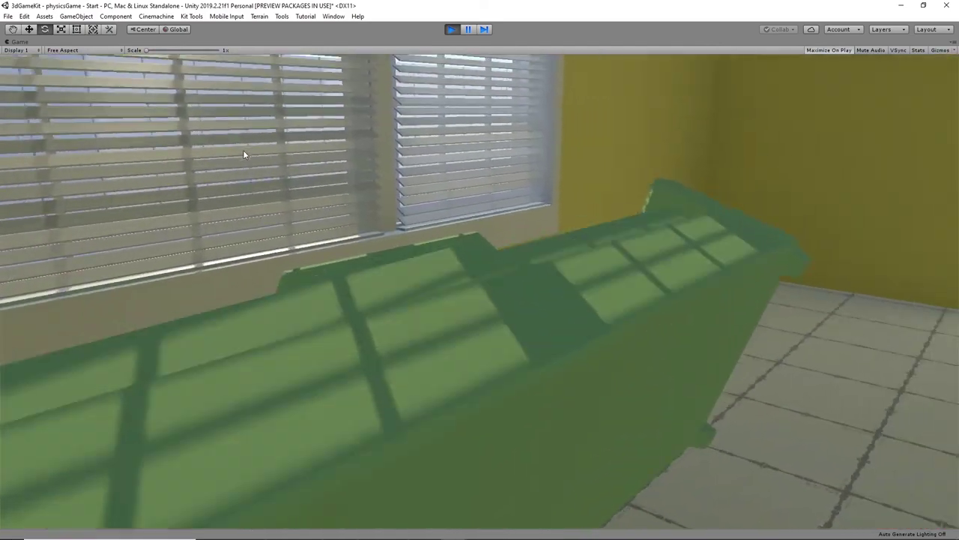
key("w")
key("w")
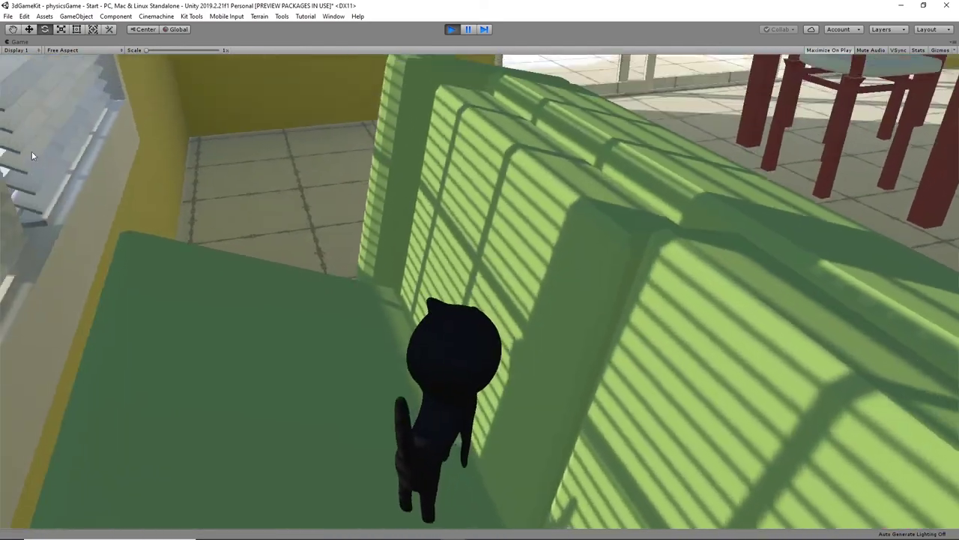
key("w")
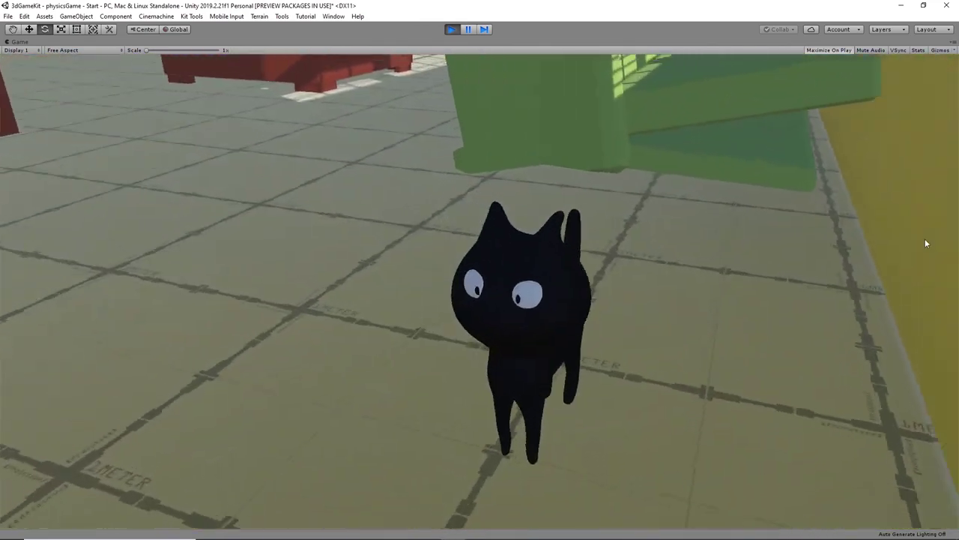
- Let the cutscene play through, test moving and jumping with jiji from the puff, and stop play mode
left_click_drag(925, 244, 946, 370)
key("w")
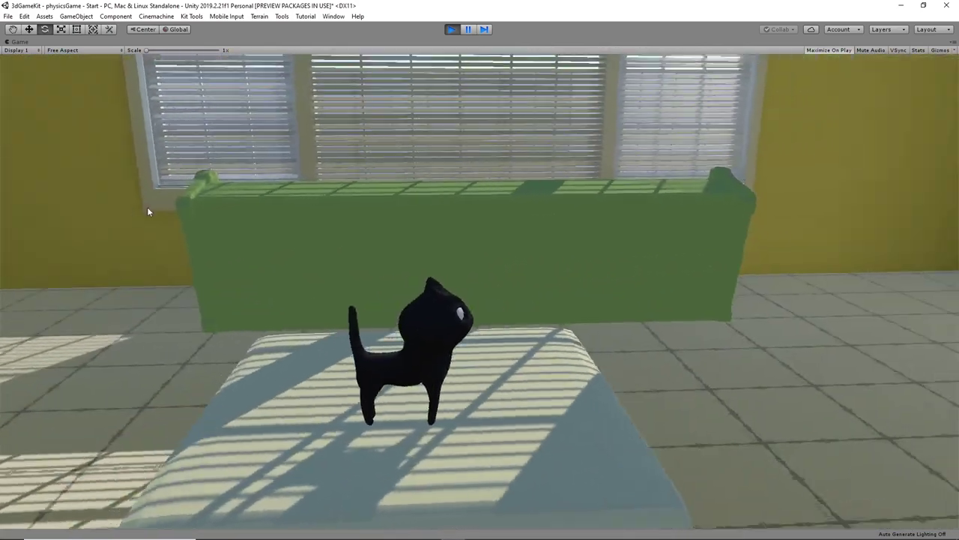
key("w")
key("space")
key("w")
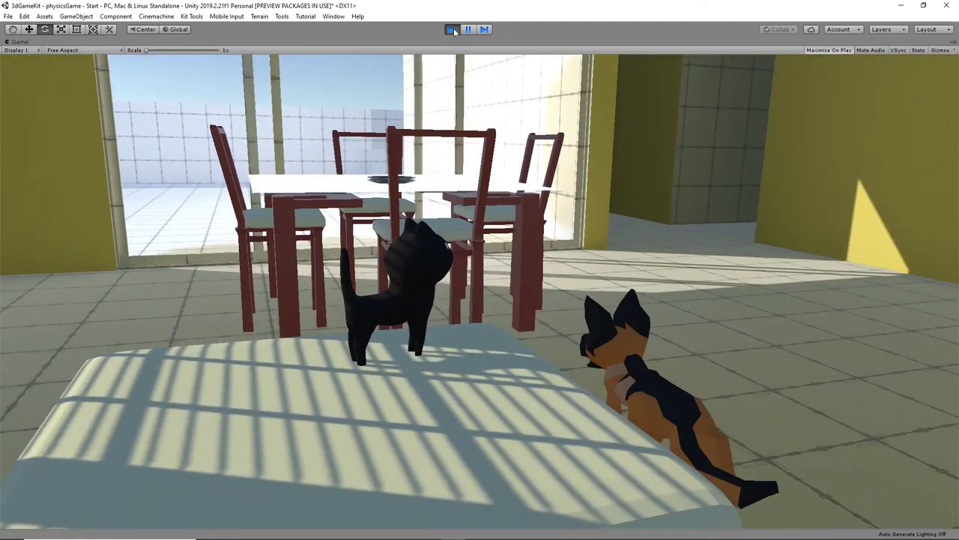
left_click(453, 29)
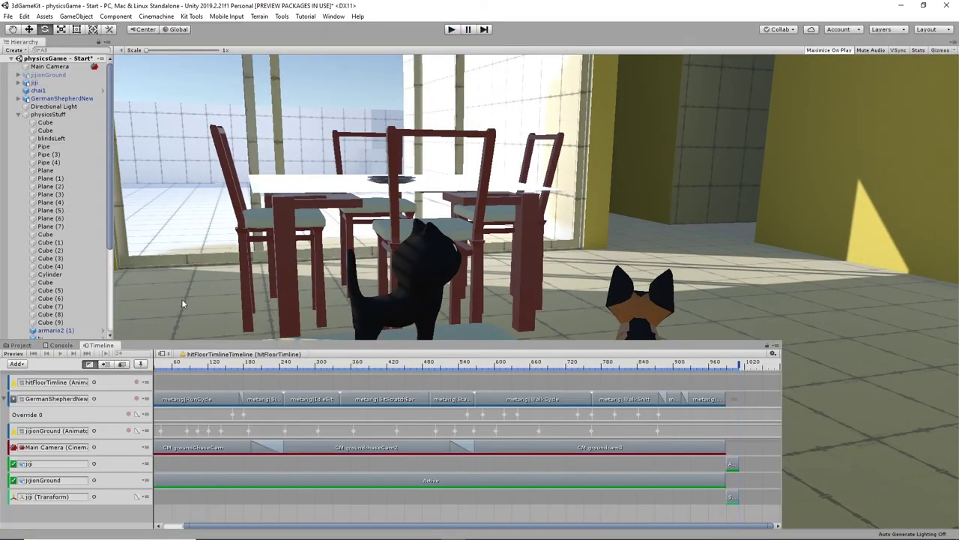
- Show startTimeline's timeline, widen the Scene view and frame the room around the puff in it
scroll(51, 290, "down", 5)
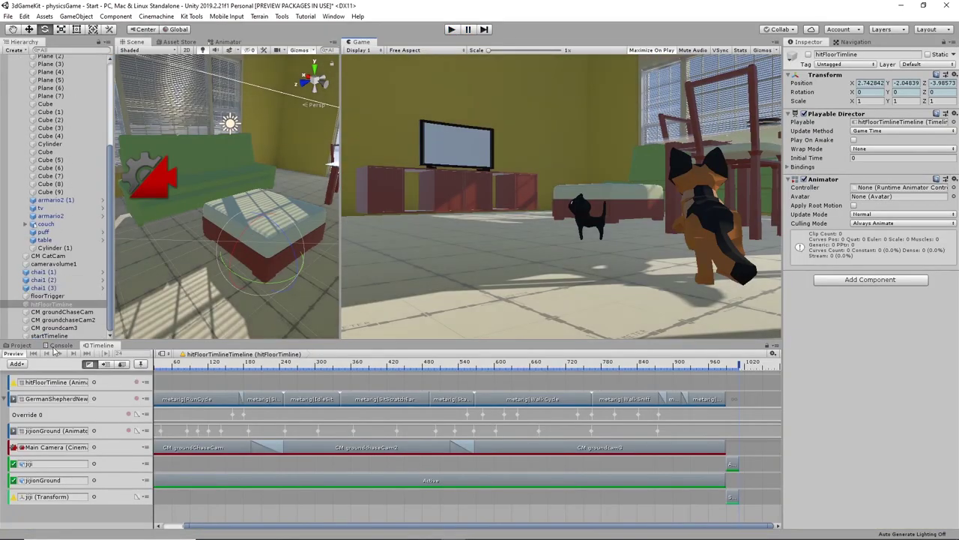
left_click(50, 335)
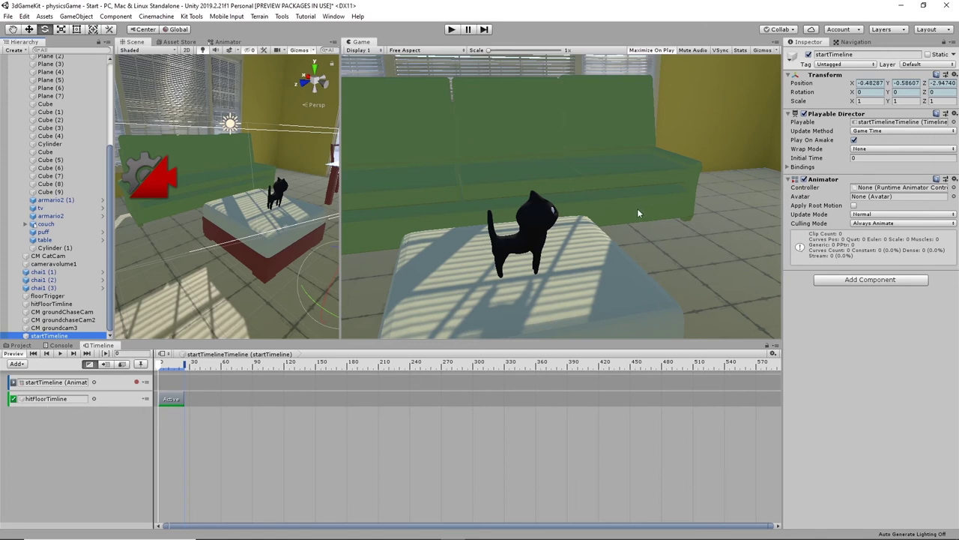
key("q")
left_click(559, 270)
key("e")
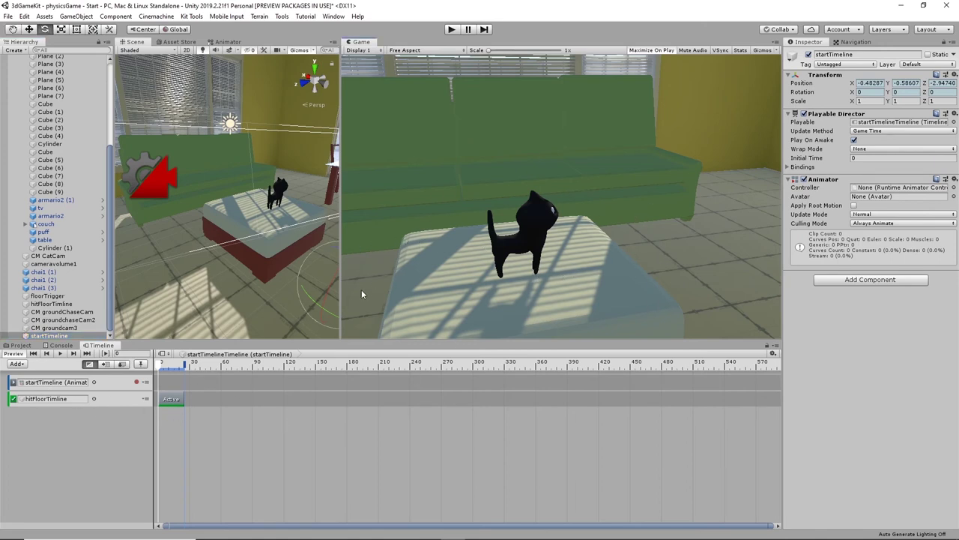
left_click_drag(279, 261, 193, 254, "alt")
left_click_drag(332, 251, 268, 259, "alt")
left_click_drag(340, 279, 533, 300)
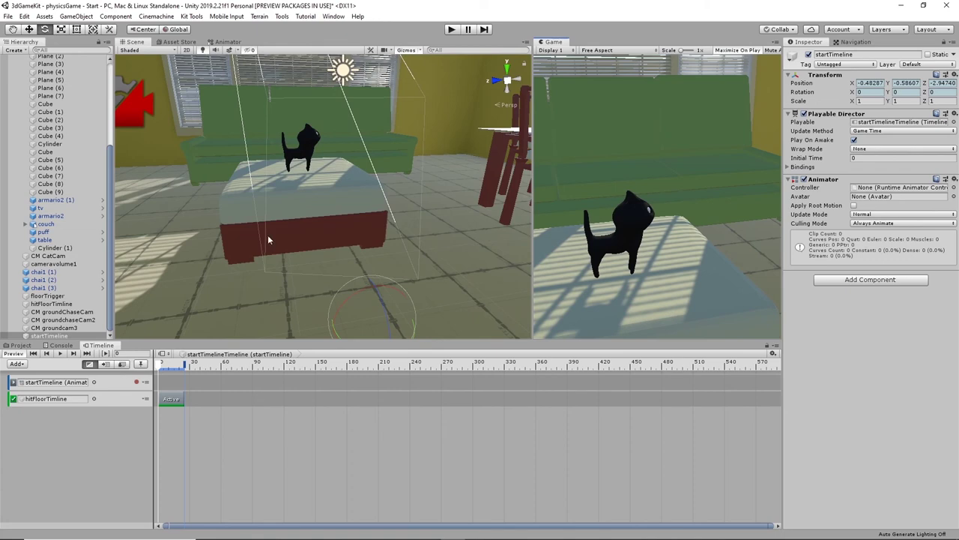
scroll(268, 237, "down", 6)
left_click_drag(268, 237, 333, 300, "alt")
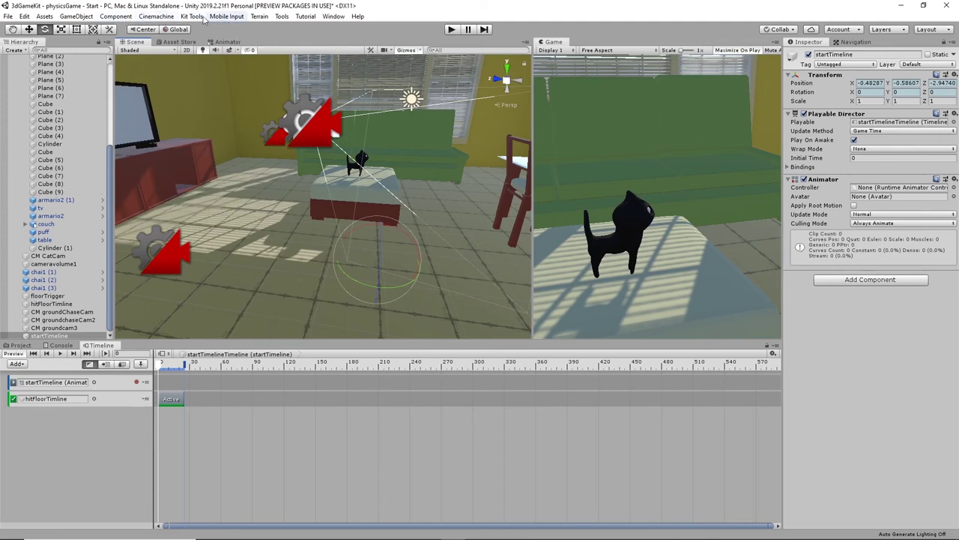
- Create a Cinemachine virtual camera and rename it CM startCut
left_click(156, 16)
left_click(182, 28)
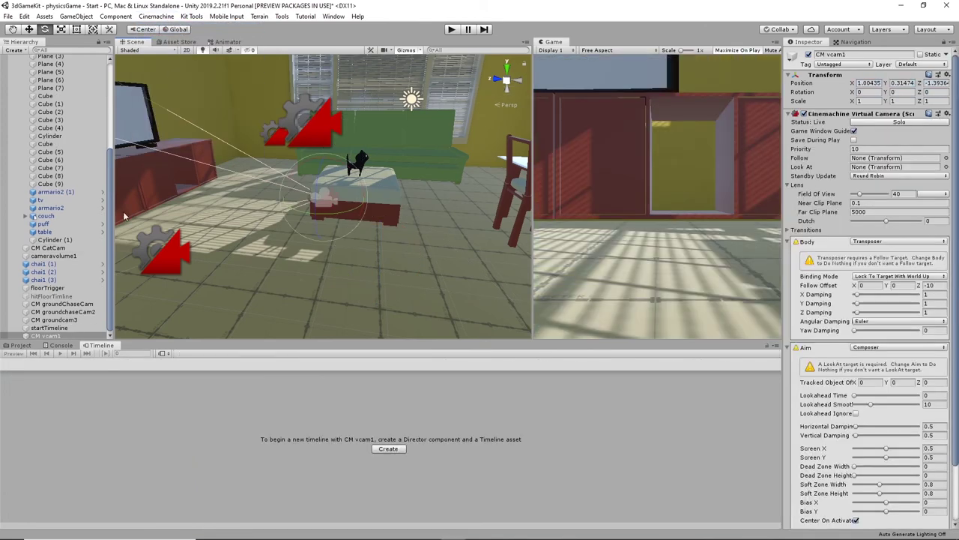
left_click(64, 337)
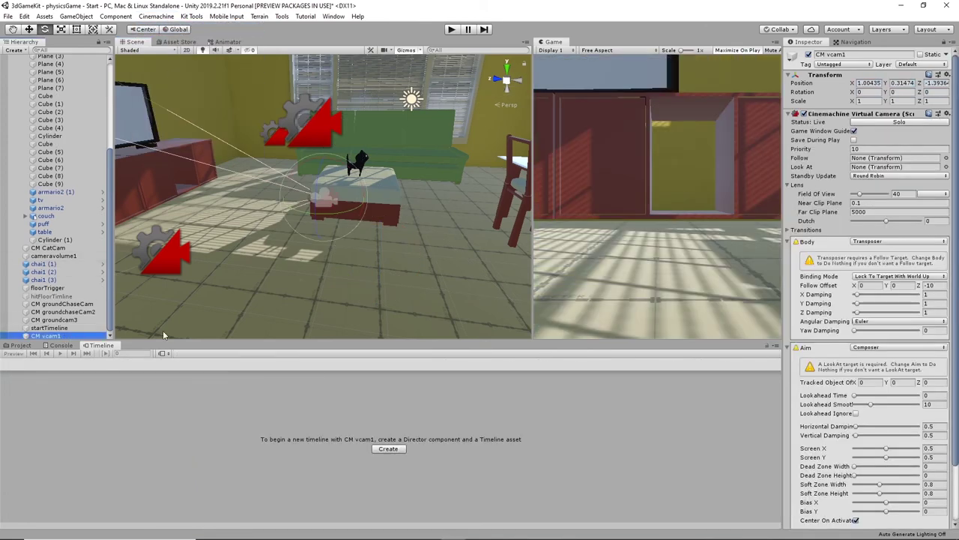
left_click(828, 52)
type("CM startCut")
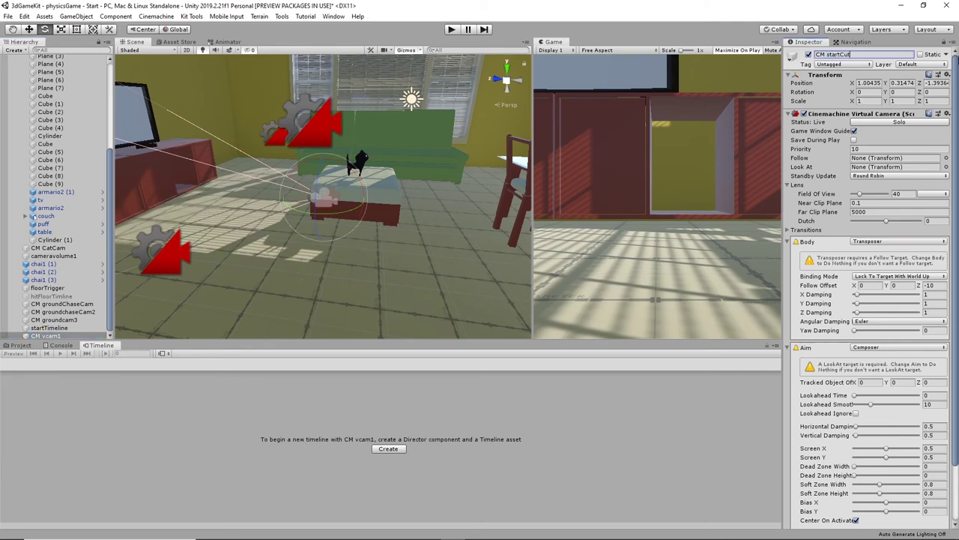
key("Return")
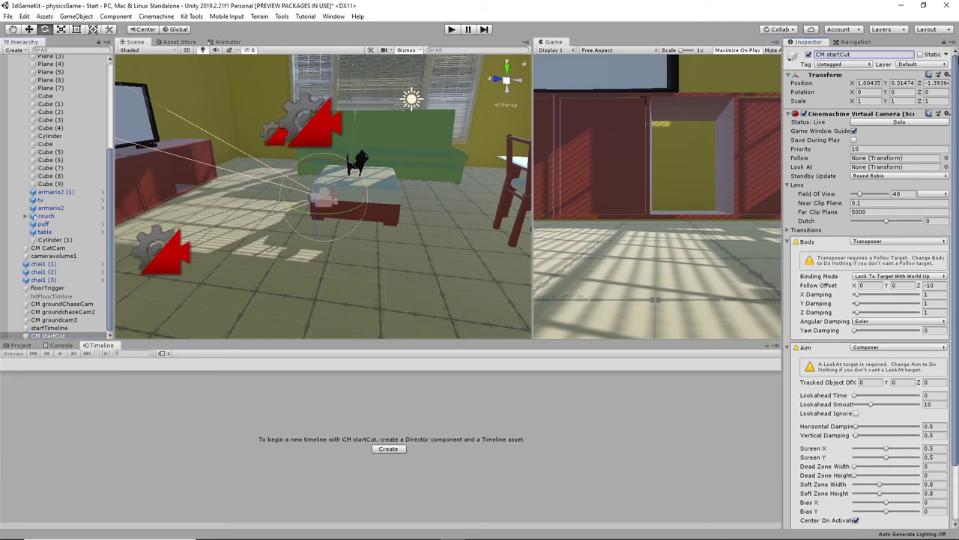
- Move hitFloorTimline's activation clip in startTimeline's timeline so it spans frames 448 to 473
left_click(21, 346)
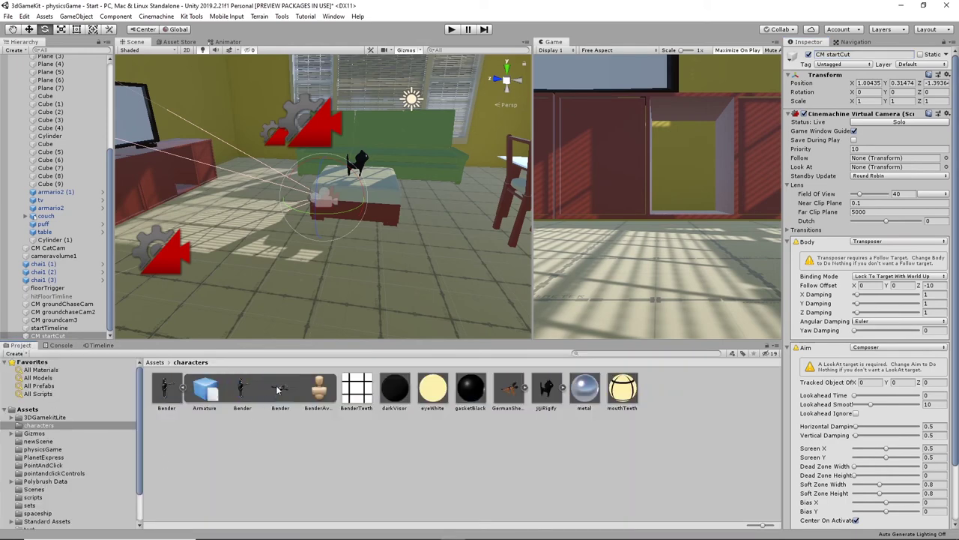
left_click(51, 328)
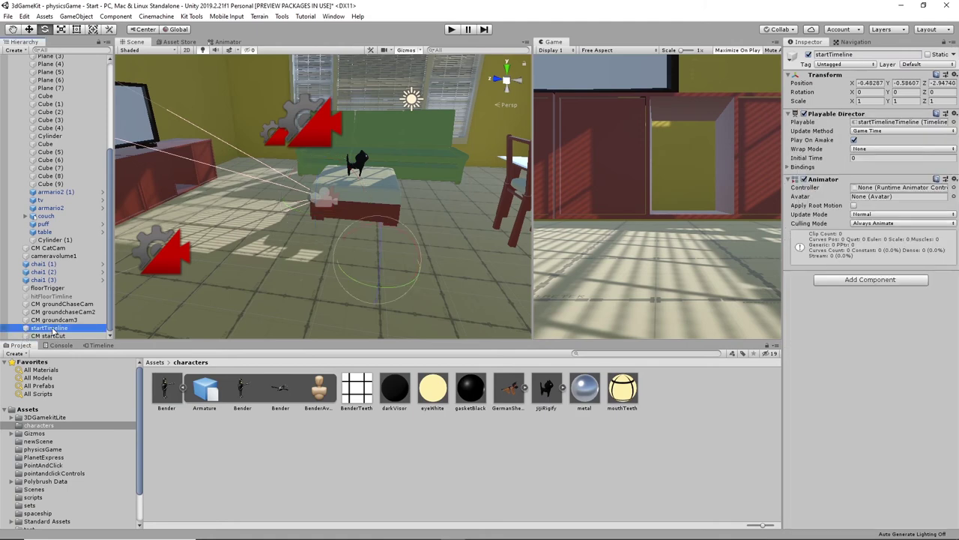
left_click(48, 336)
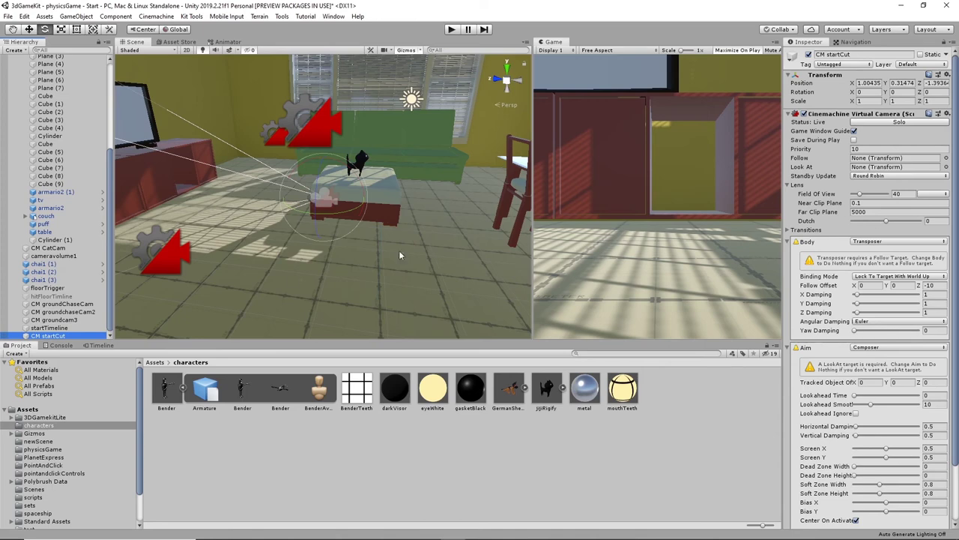
left_click(51, 328)
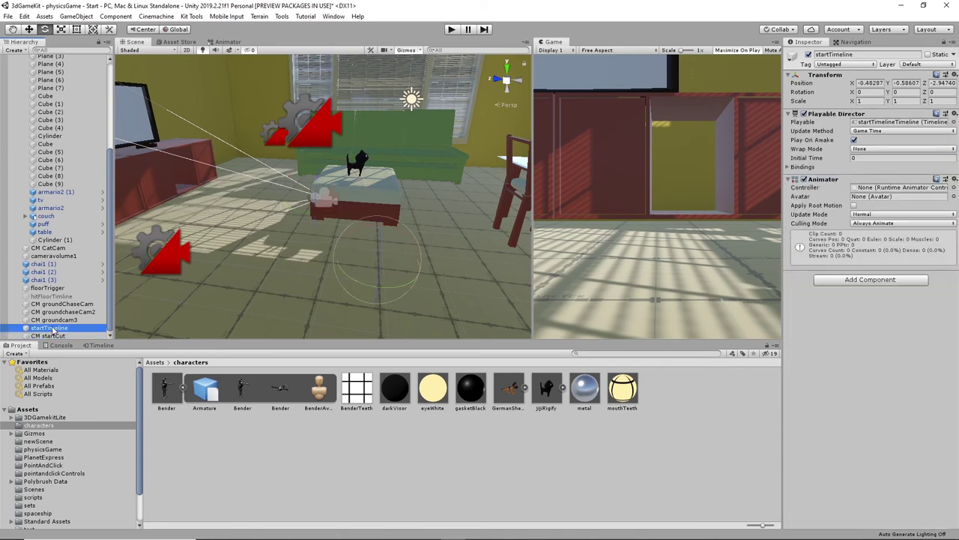
left_click(101, 345)
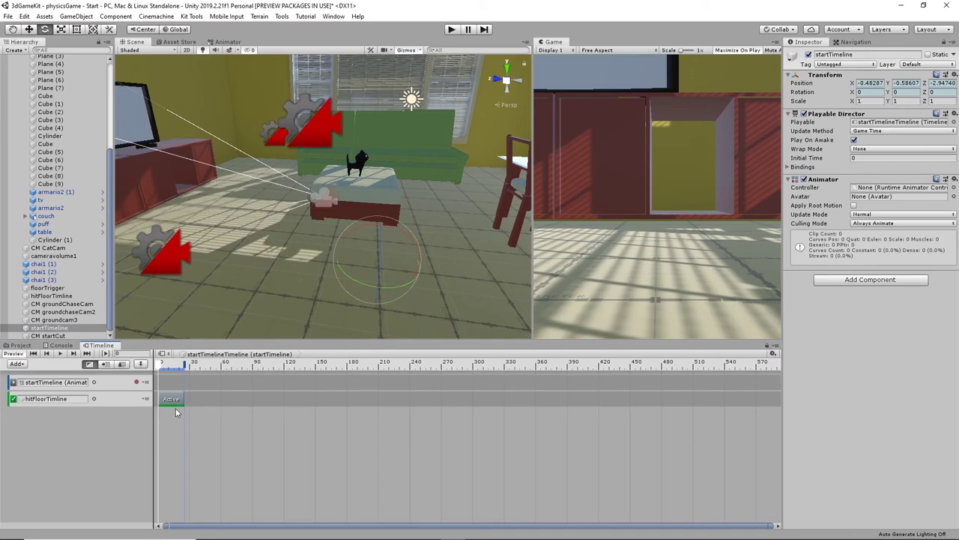
left_click_drag(171, 404, 642, 403)
- Switch the timeline ruler to seconds and add a Cinemachine track bound to Main Camera
left_click(773, 357)
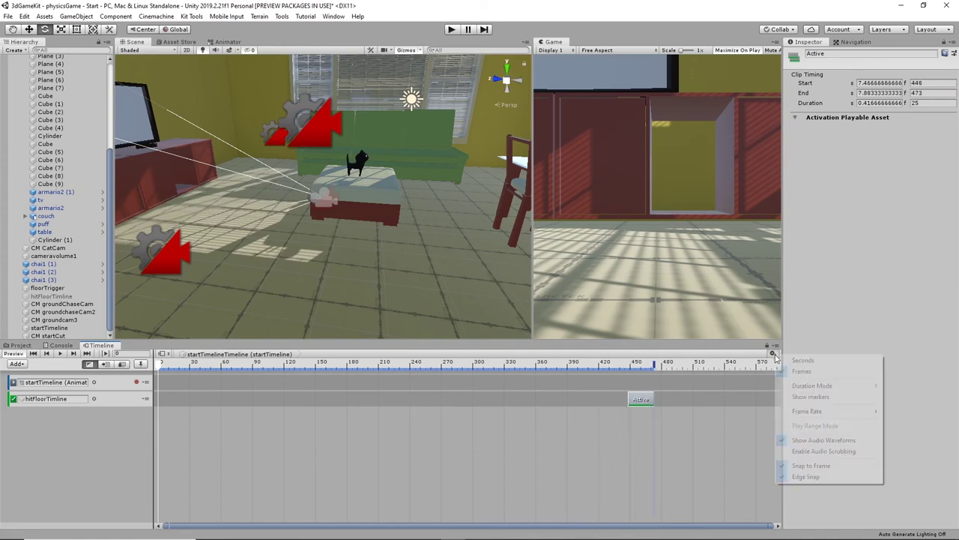
left_click(799, 360)
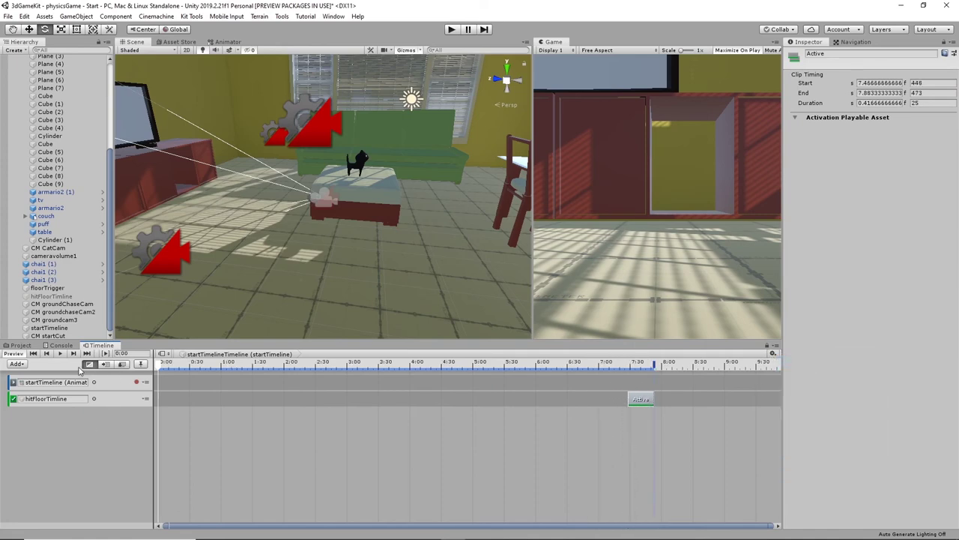
right_click(48, 428)
left_click(82, 410)
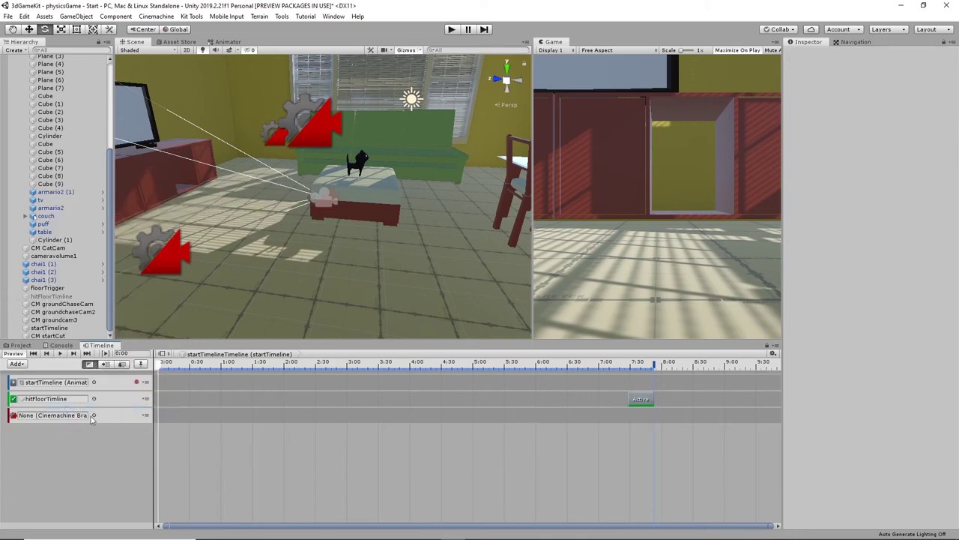
left_click(94, 417)
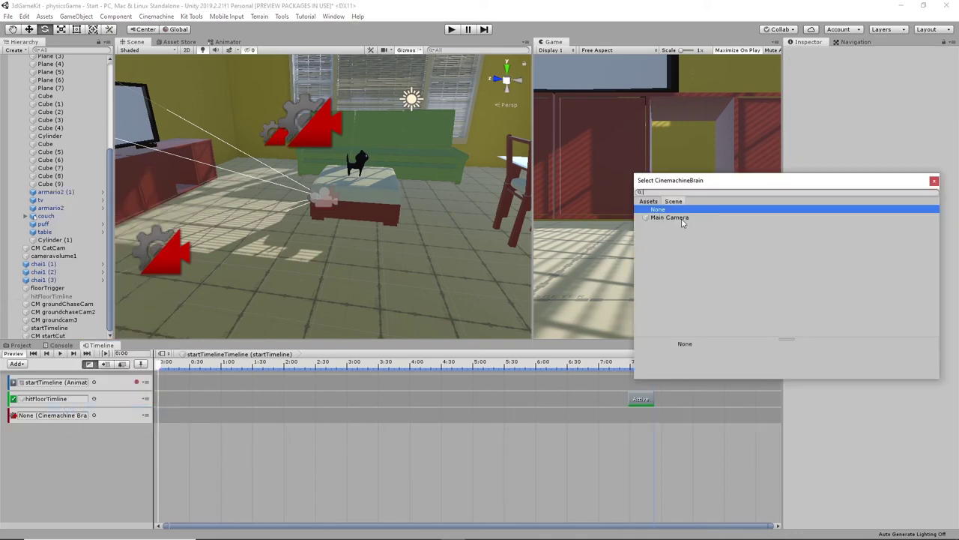
left_click(679, 217)
left_click(934, 181)
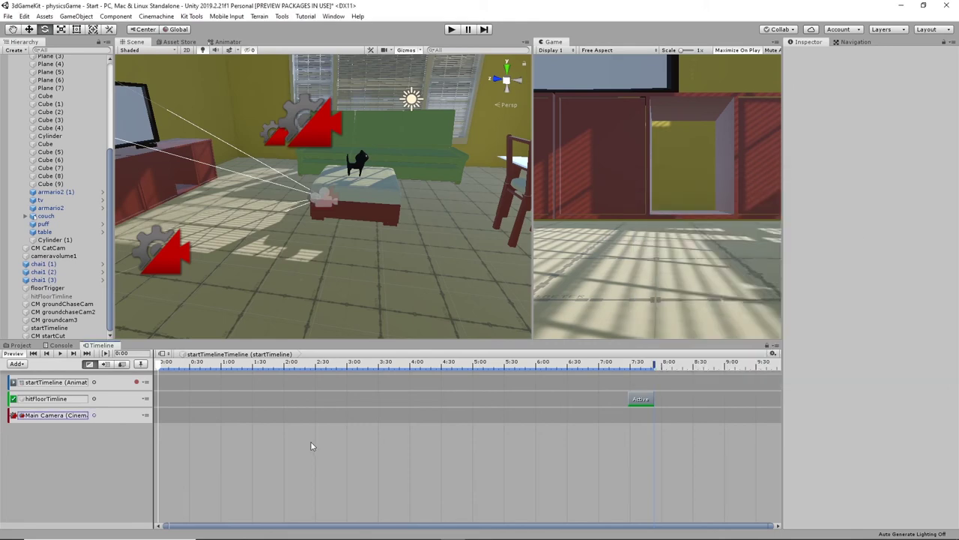
- Add a Cinemachine shot to the Main Camera track, starting at 0, and assign CM startCut as its virtual camera
right_click(206, 420)
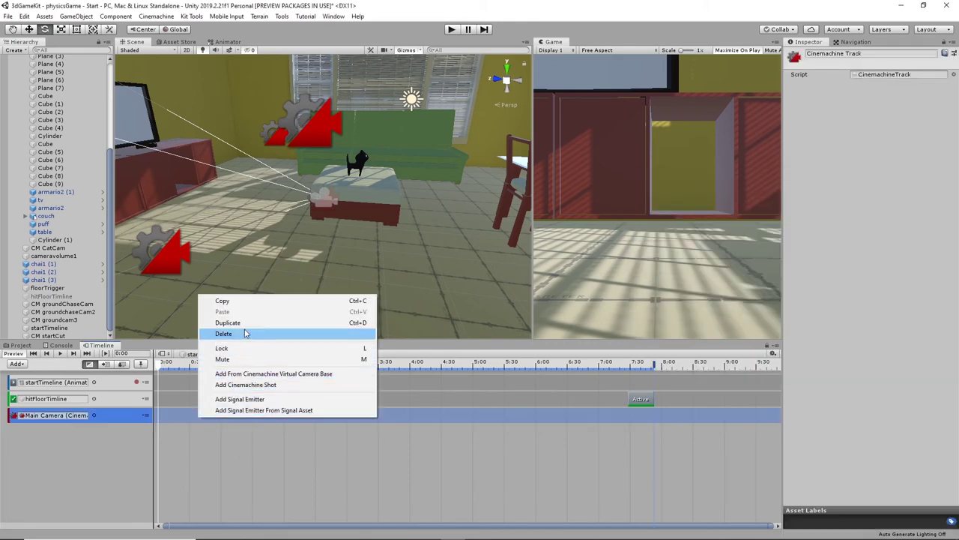
left_click(244, 385)
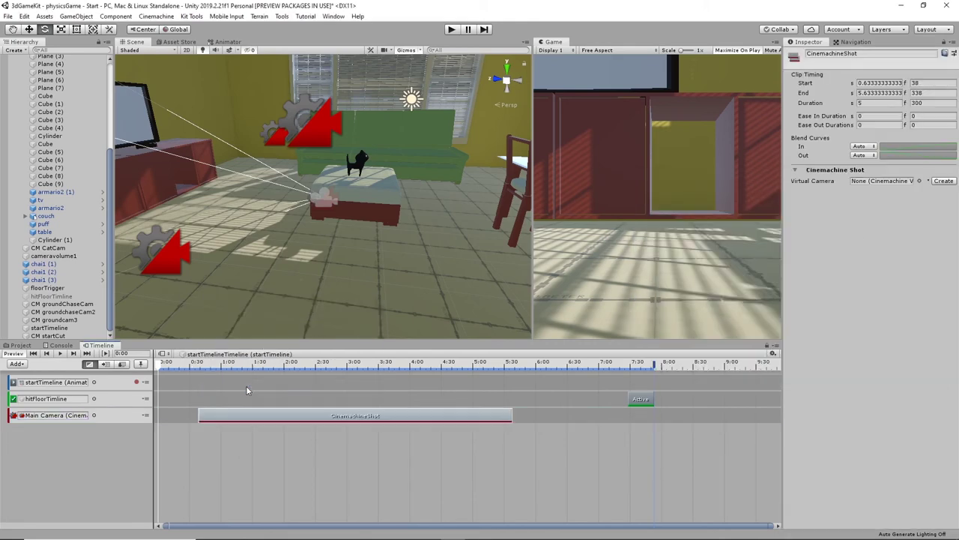
left_click_drag(234, 420, 202, 413)
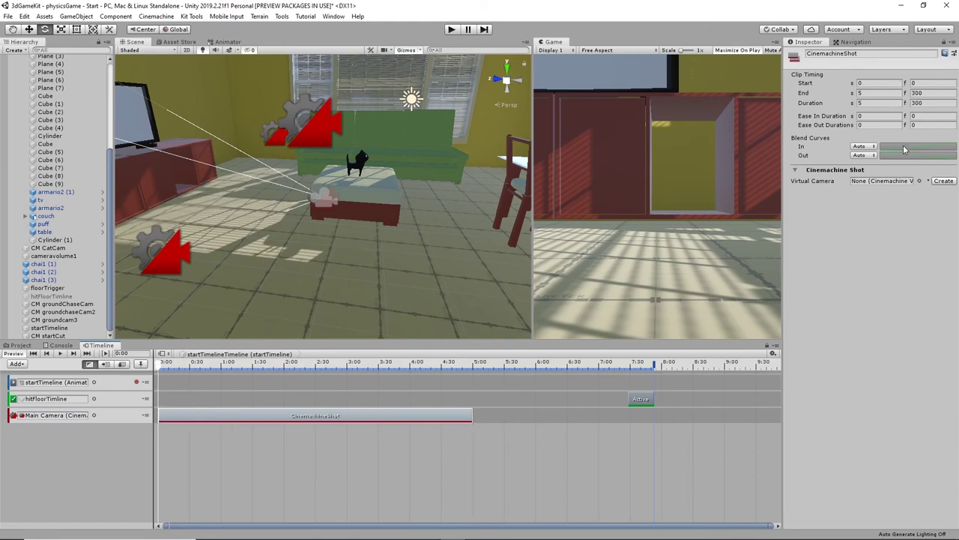
left_click(919, 181)
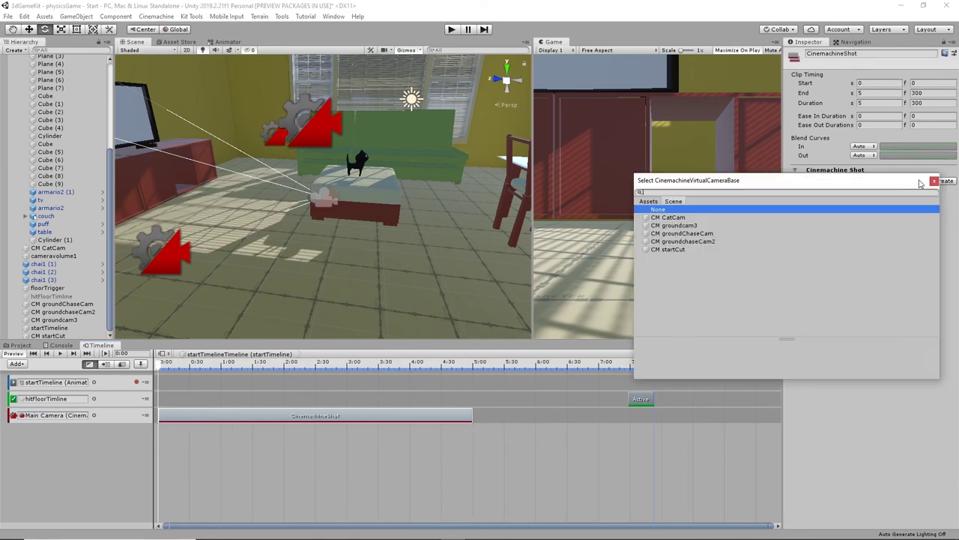
left_click(674, 250)
left_click(934, 180)
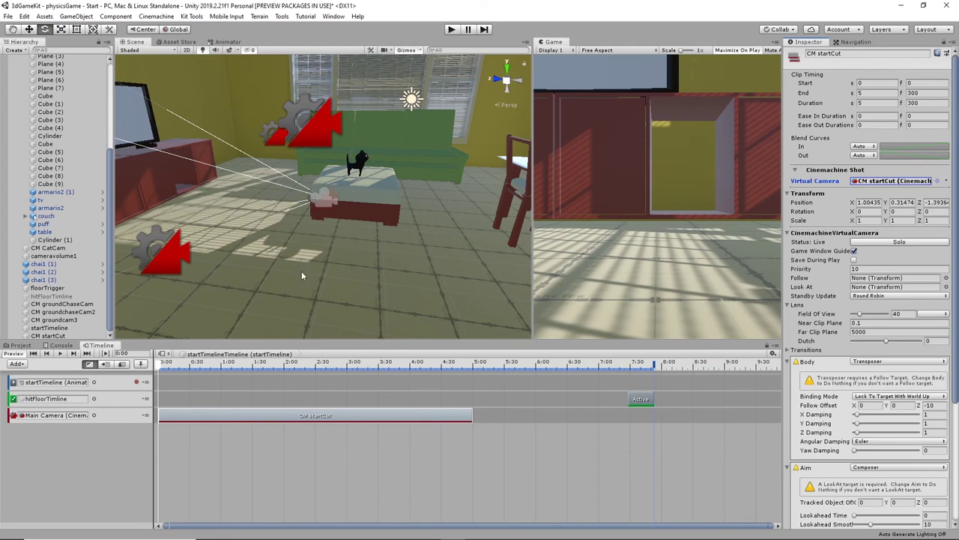
- Move CM startCut up and back into the open floor area, to about X -3.85, Y 1.21, Z -3.29
left_click(49, 336)
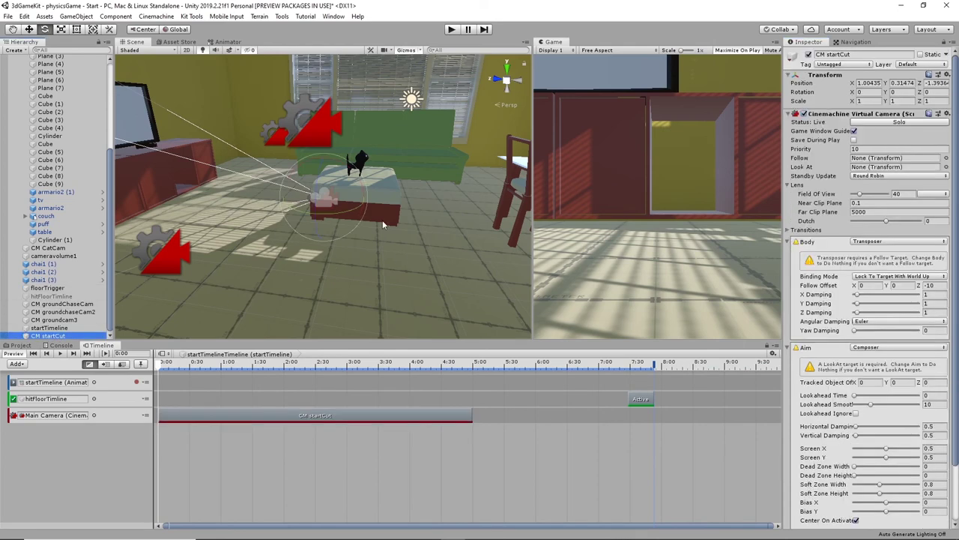
mouse_move(383, 224)
left_mouse_down("alt")
mouse_move(388, 233)
mouse_move(377, 223)
left_mouse_up("alt")
key("w")
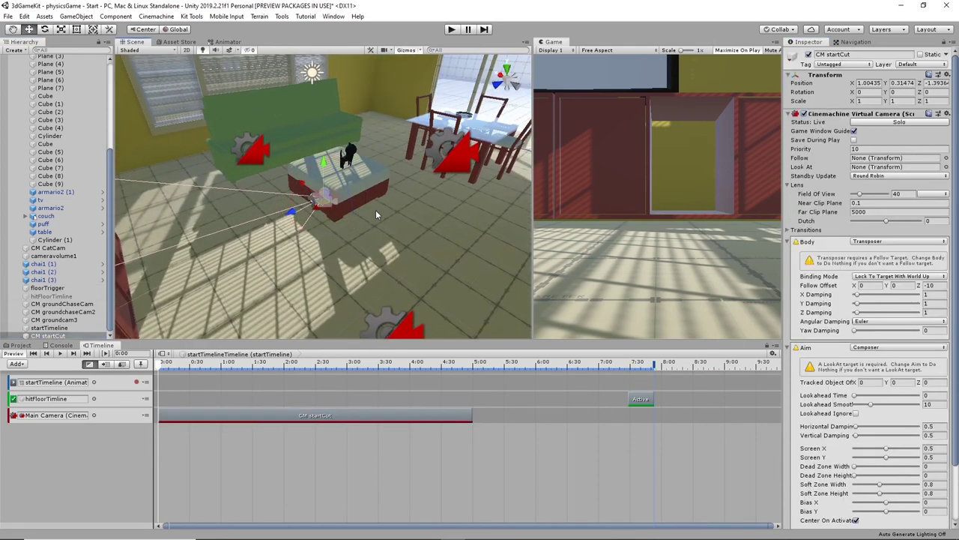
left_click_drag(316, 200, 405, 255)
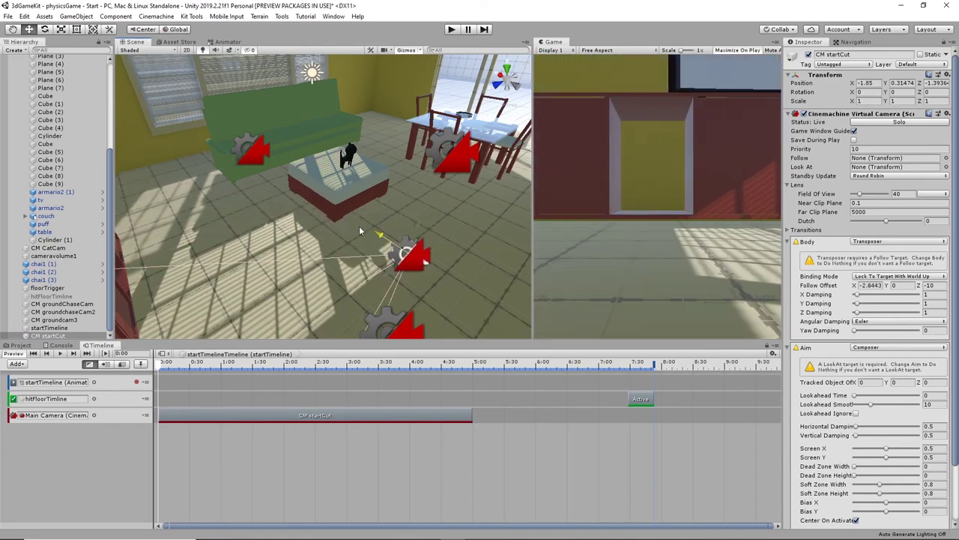
left_click_drag(456, 285, 359, 169, "alt")
left_click_drag(435, 217, 279, 283, "alt")
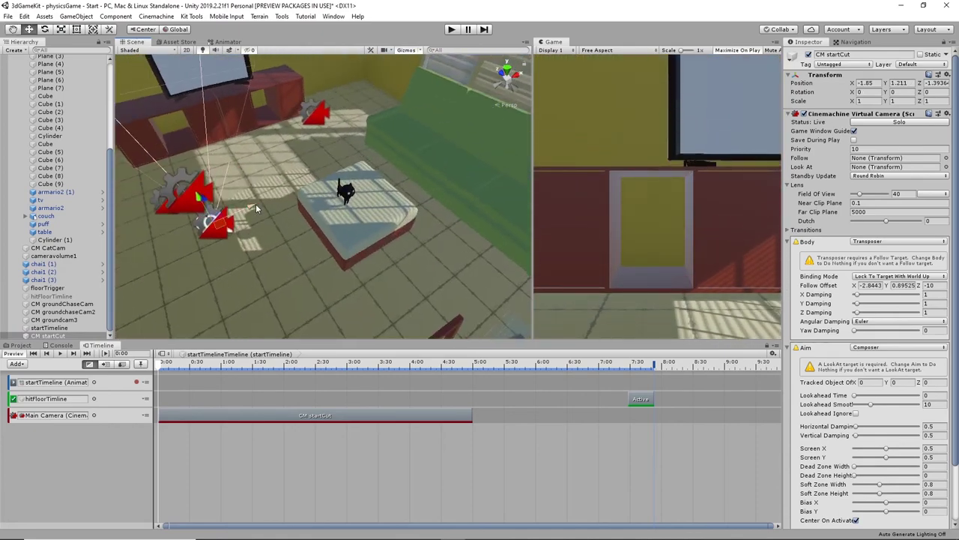
left_click_drag(256, 206, 297, 277)
scroll(401, 239, "down", 2)
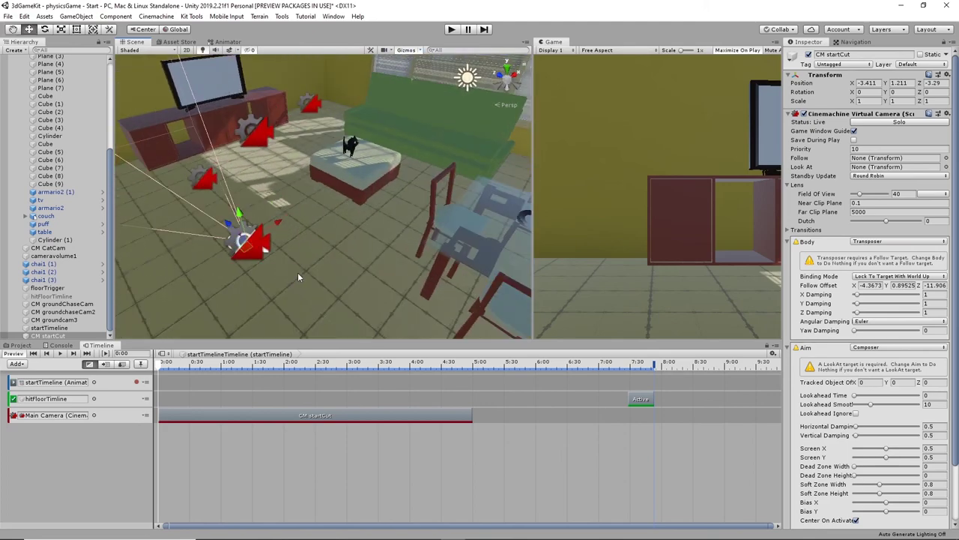
left_click_drag(281, 222, 343, 223)
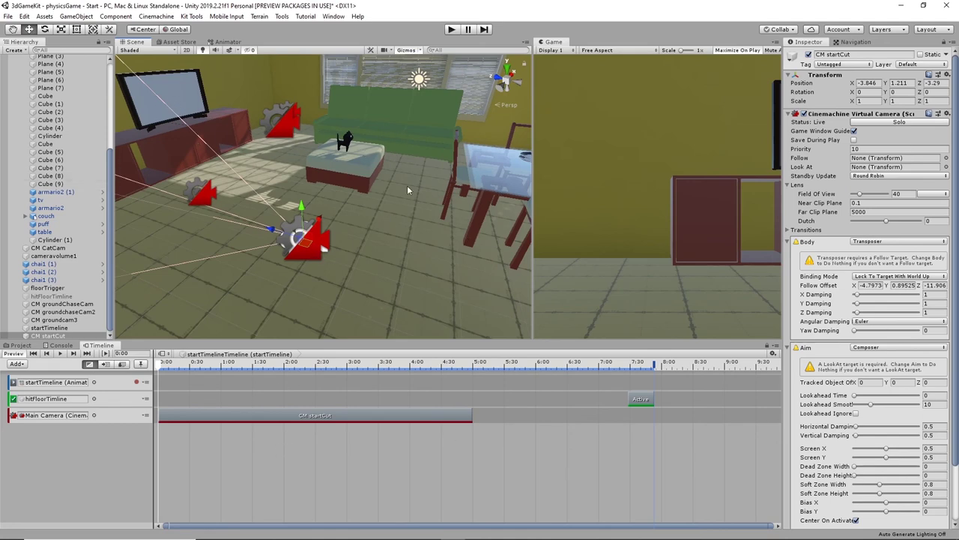
- Create an empty object named cutsceneCamTarget and add an animation track for it to startTimeline's timeline
left_click(116, 16)
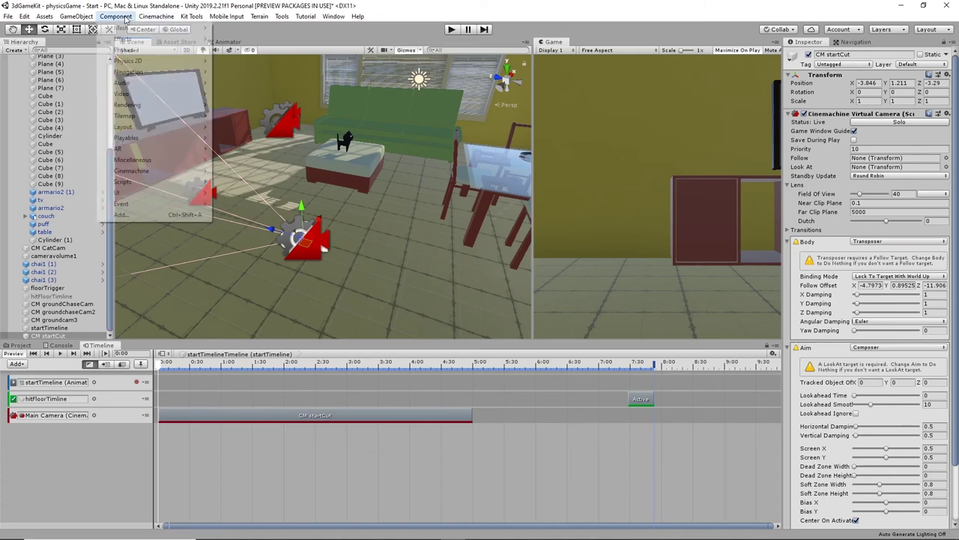
mouse_move(128, 32)
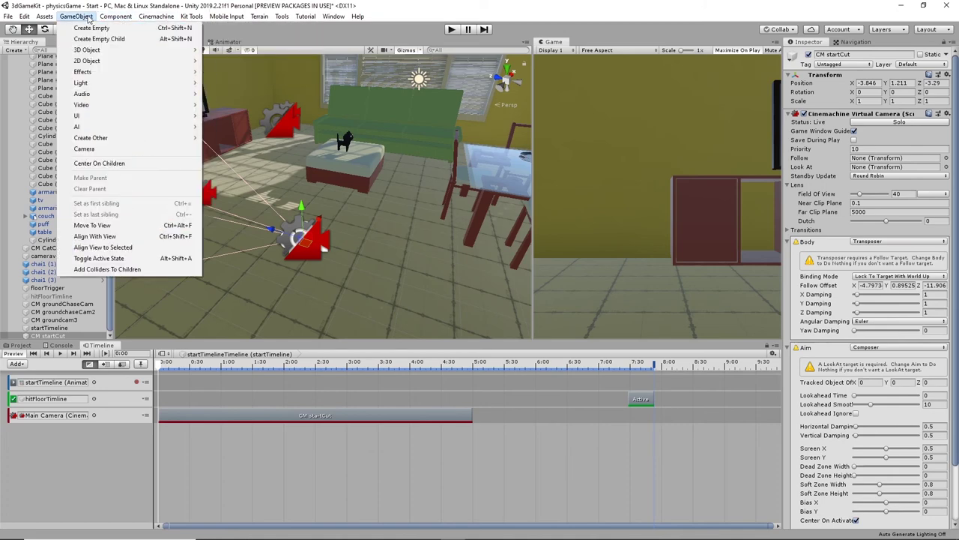
left_click(90, 28)
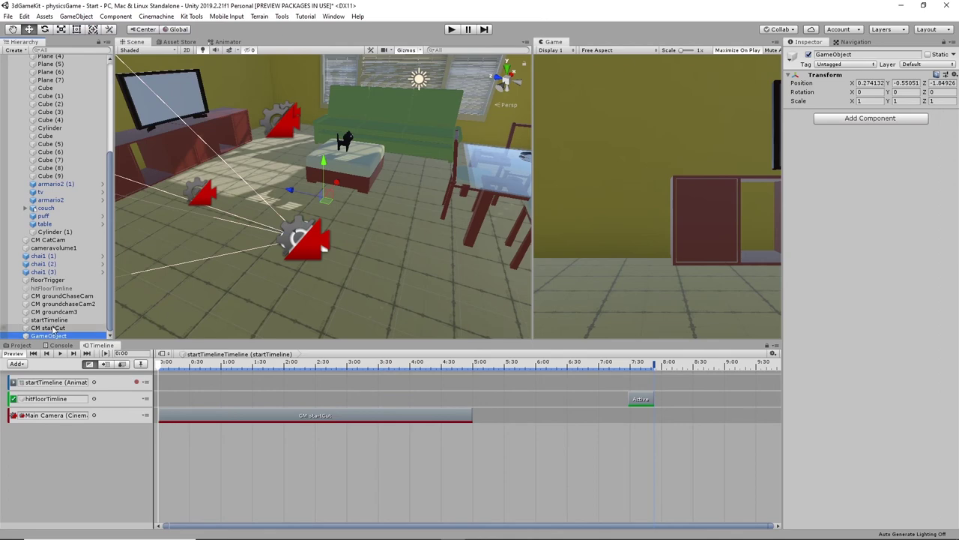
left_click(843, 56)
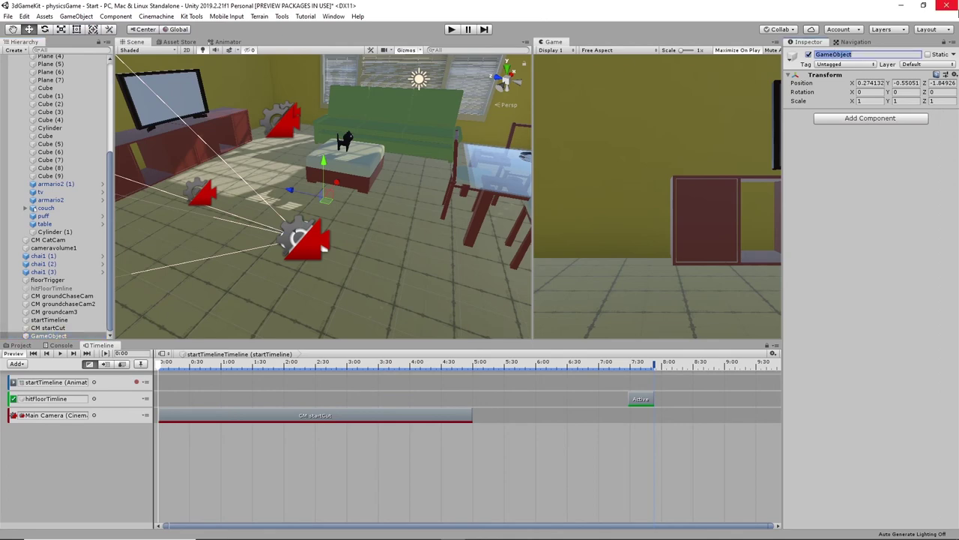
type("cutsceneCamTarget")
key("Return")
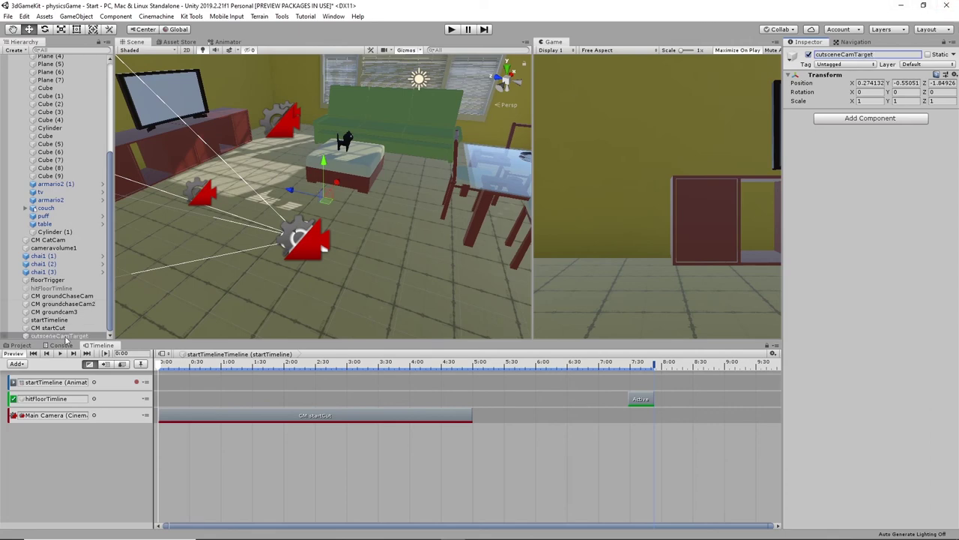
left_click_drag(66, 338, 55, 439)
left_click(104, 297)
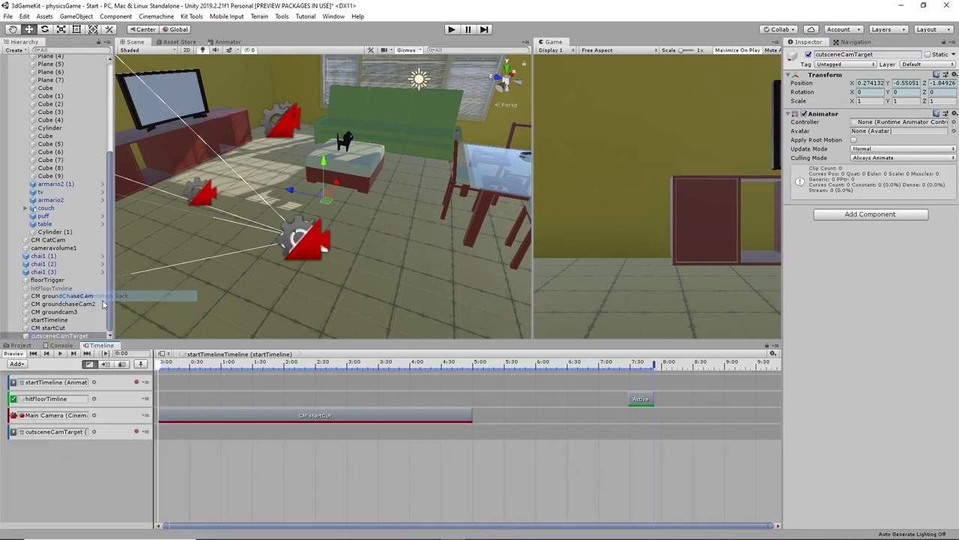
- Raise cutsceneCamTarget and move it over to the TV, at about Y 2.14 and Z 3.75
left_click_drag(324, 162, 325, 88)
left_click_drag(293, 127, 172, 121)
left_click(268, 109)
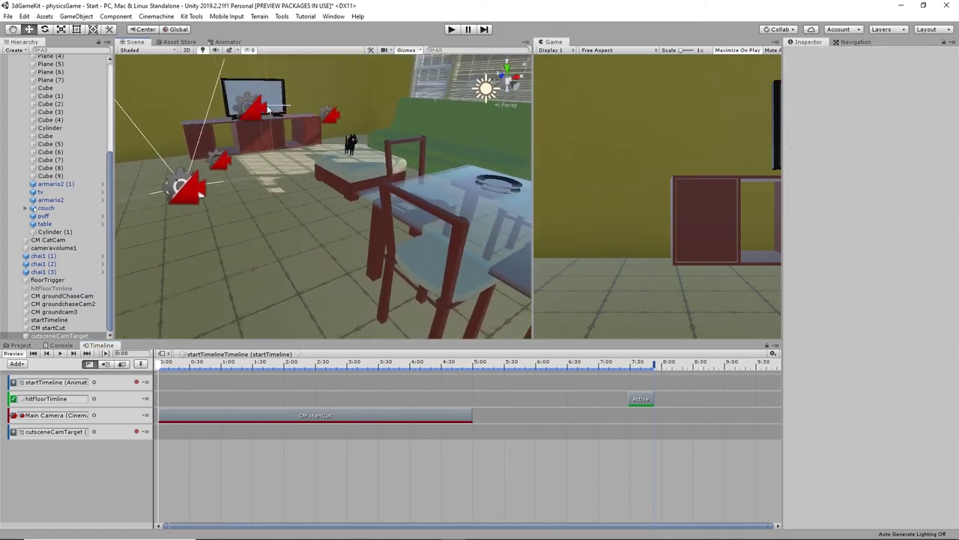
left_click_drag(233, 181, 274, 207, "alt")
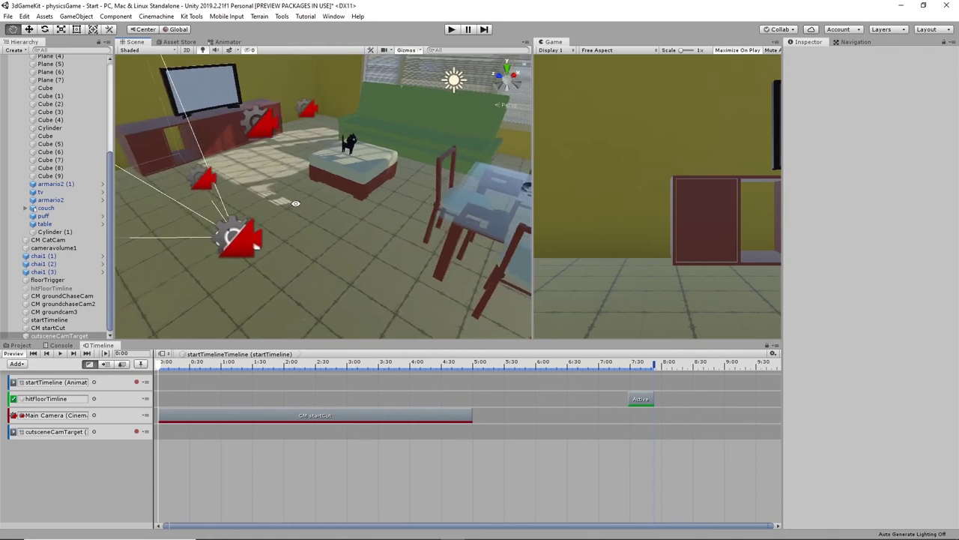
left_click(50, 337)
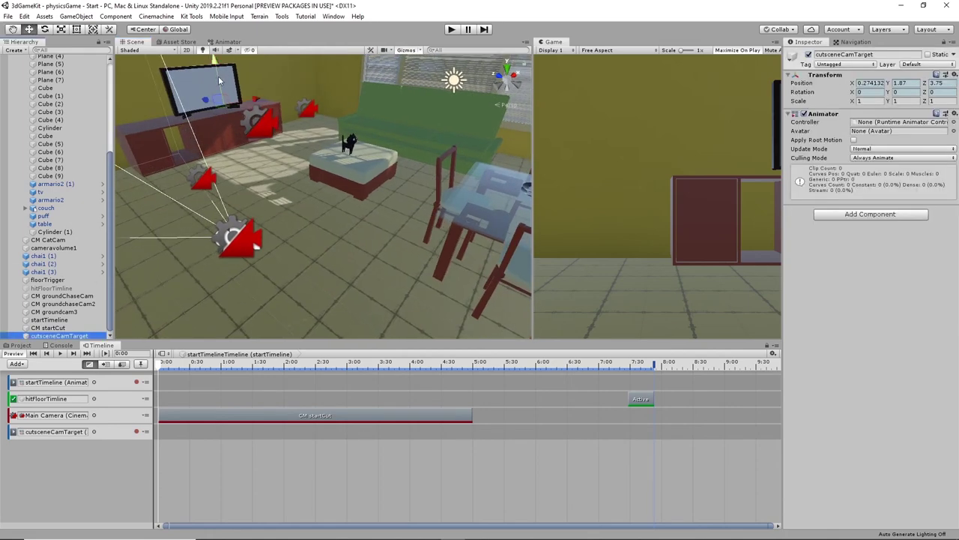
left_click_drag(218, 74, 217, 71)
- Set cutsceneCamTarget as the Look At target of CM startCut
left_click(230, 238)
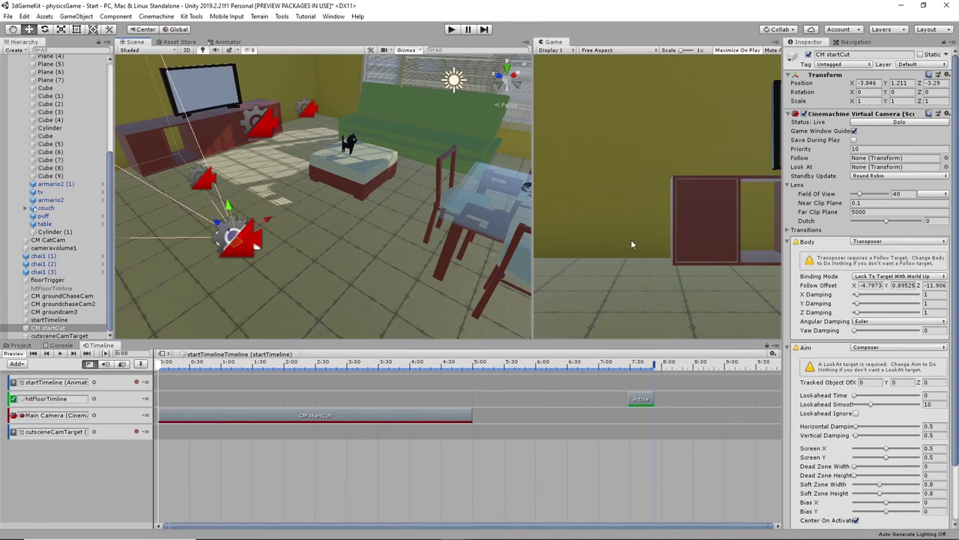
left_click(946, 161)
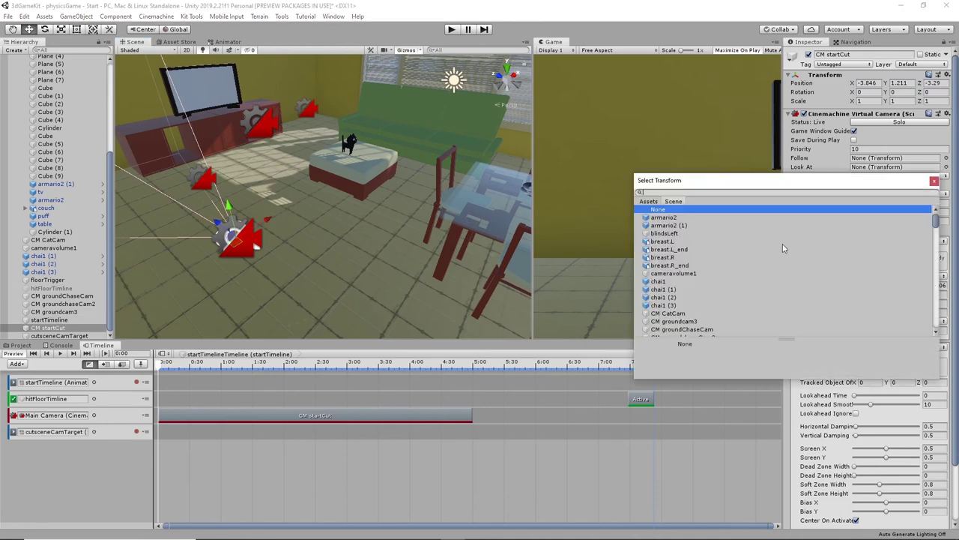
scroll(693, 298, "down", 3)
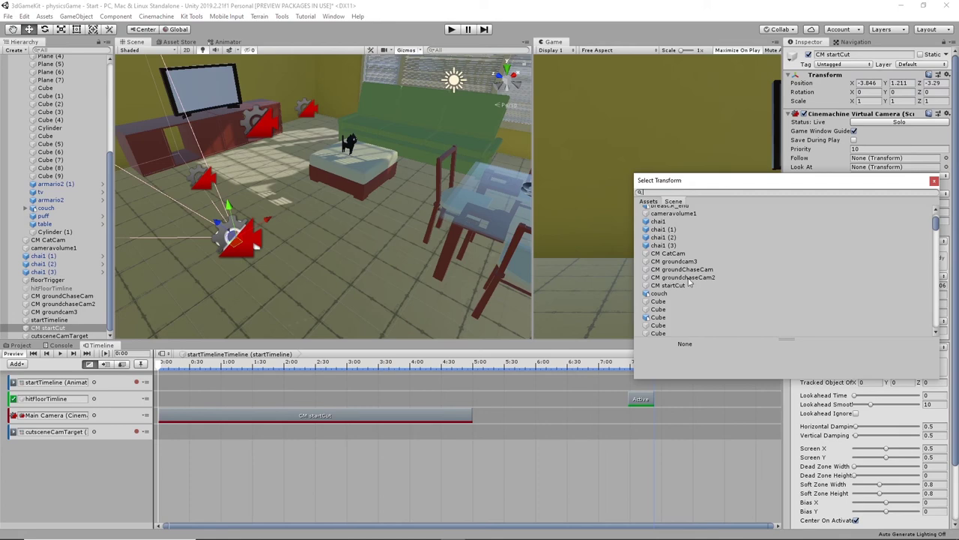
scroll(697, 293, "down", 4)
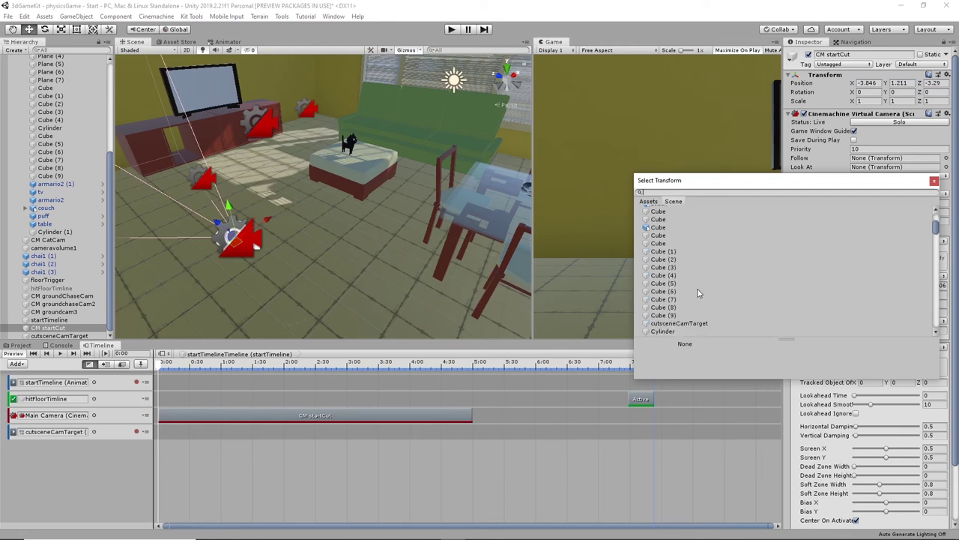
left_click(691, 324)
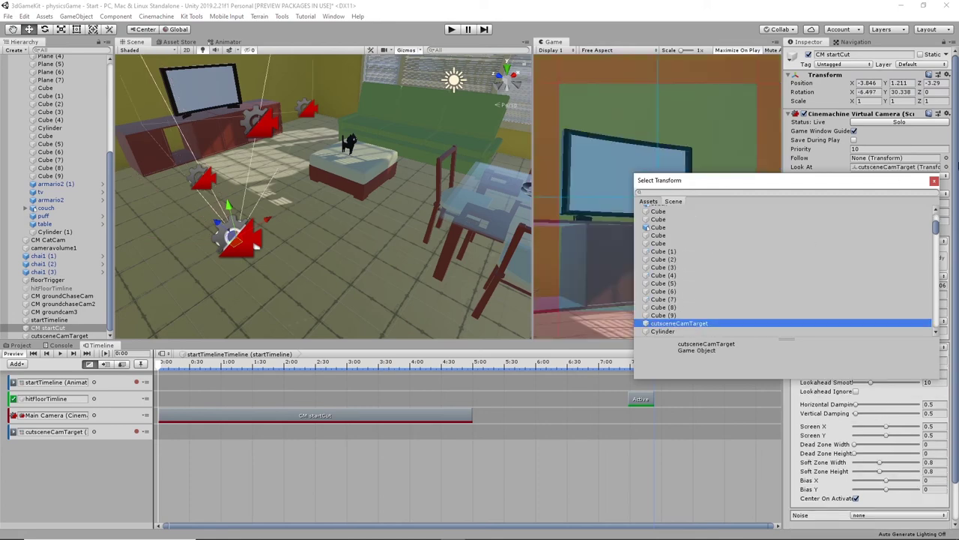
left_click(935, 181)
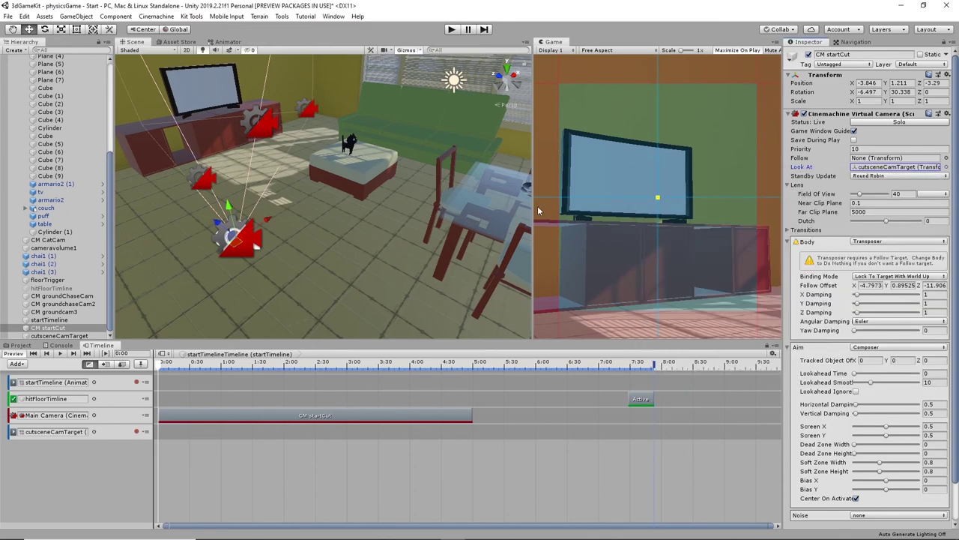
- Widen the Game view and shift cutsceneCamTarget along X to about -1.15
left_click_drag(530, 257, 334, 294)
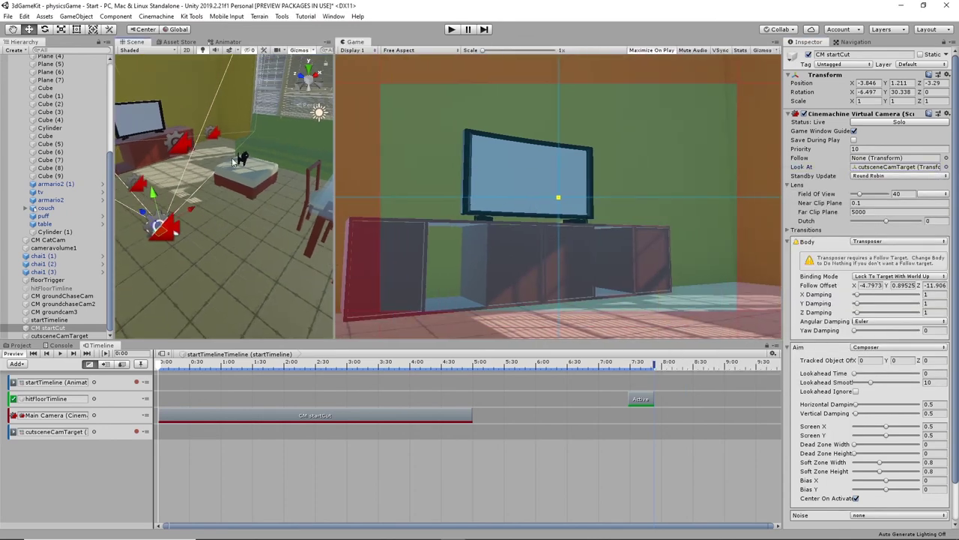
left_click(60, 336)
left_click_drag(182, 119, 166, 138)
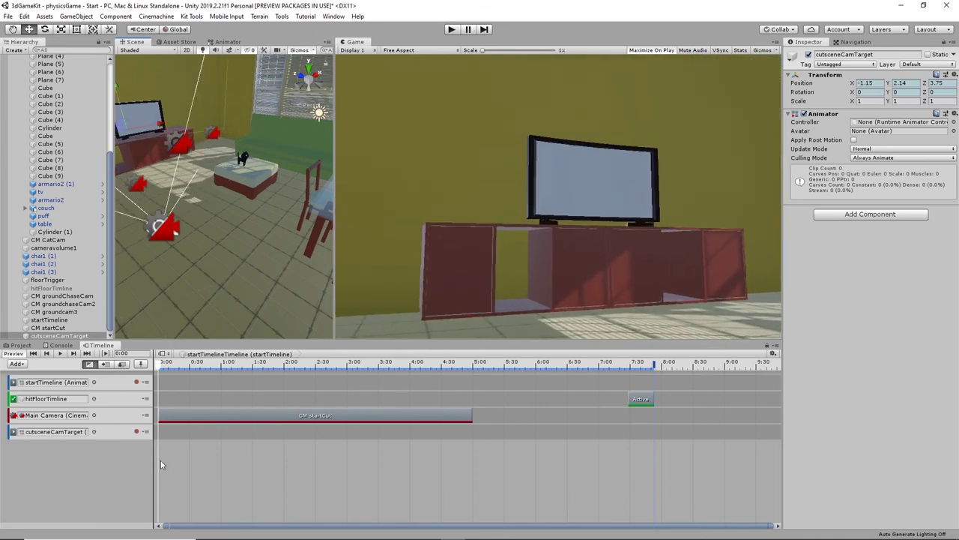
- Record cutsceneCamTarget position keyframes at X -1.33 on frame 0:00 and at about X 2.2, Y 1.07, Z -2.74 on 4:01
left_click(136, 433)
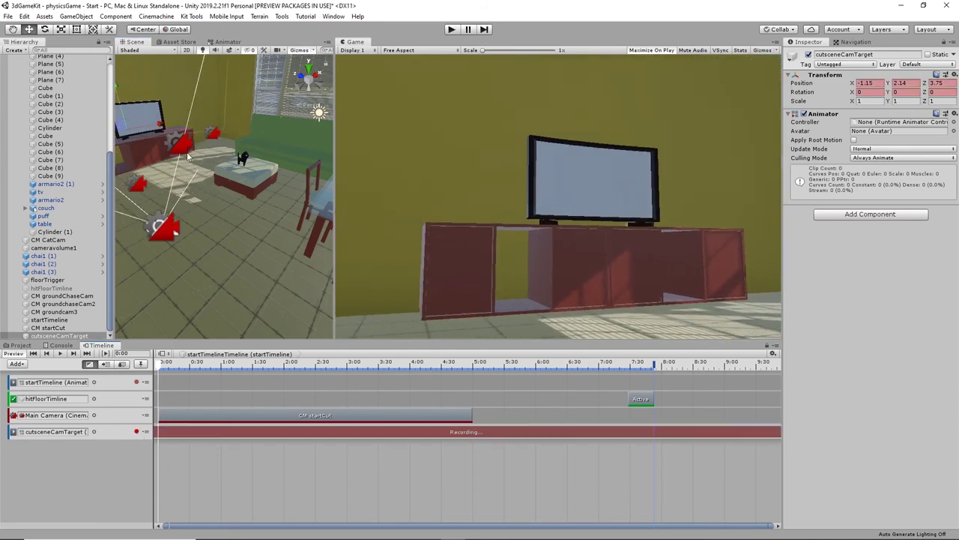
left_click_drag(161, 126, 157, 127)
left_click_drag(159, 366, 328, 358)
left_click_drag(358, 356, 410, 357)
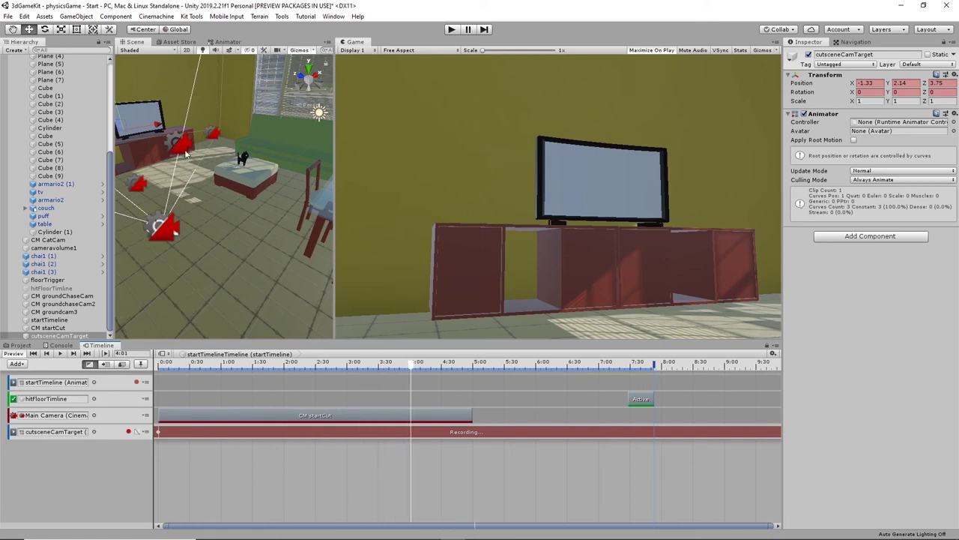
left_click_drag(158, 124, 212, 124)
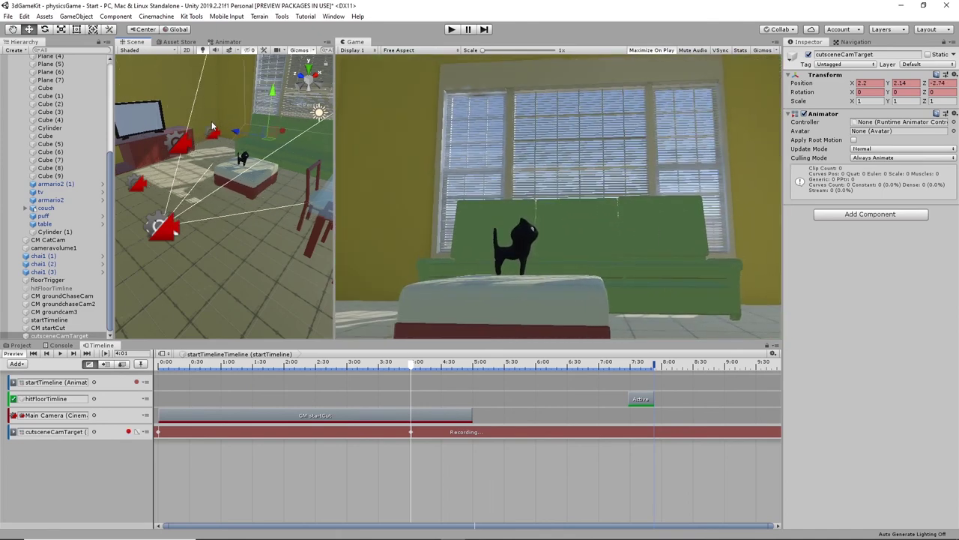
left_click_drag(272, 94, 268, 118)
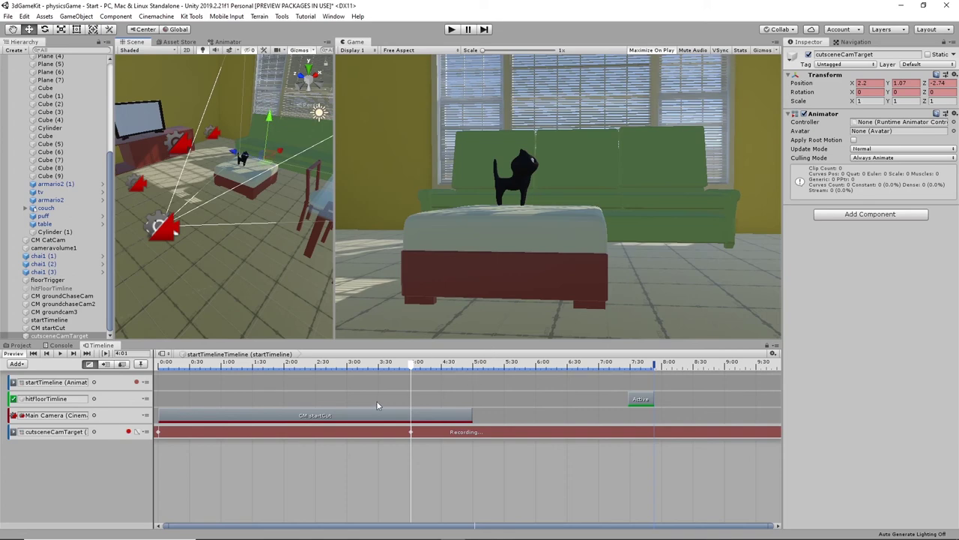
- Record a middle keyframe for cutsceneCamTarget at 2:01, raising it to about Y 2.18
left_click_drag(414, 365, 285, 384)
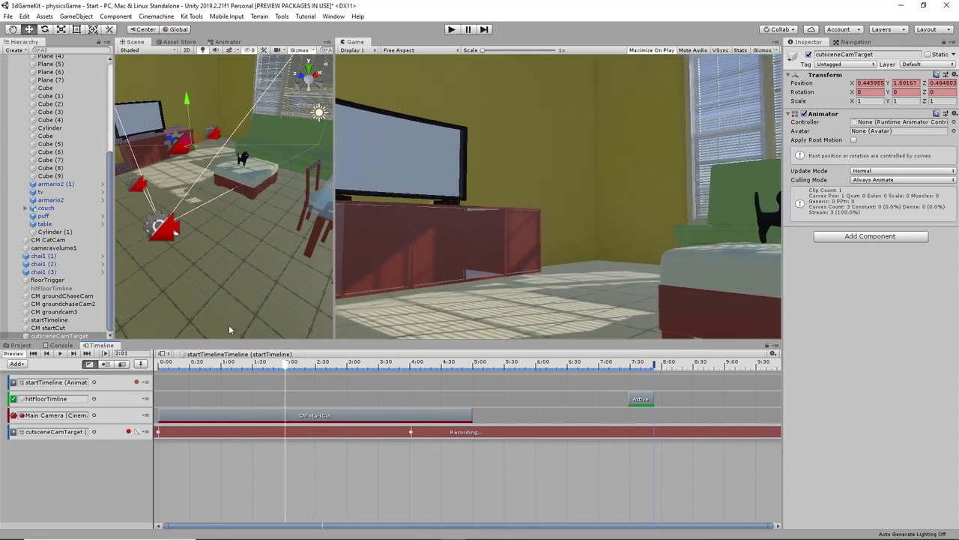
left_click_drag(187, 100, 190, 86)
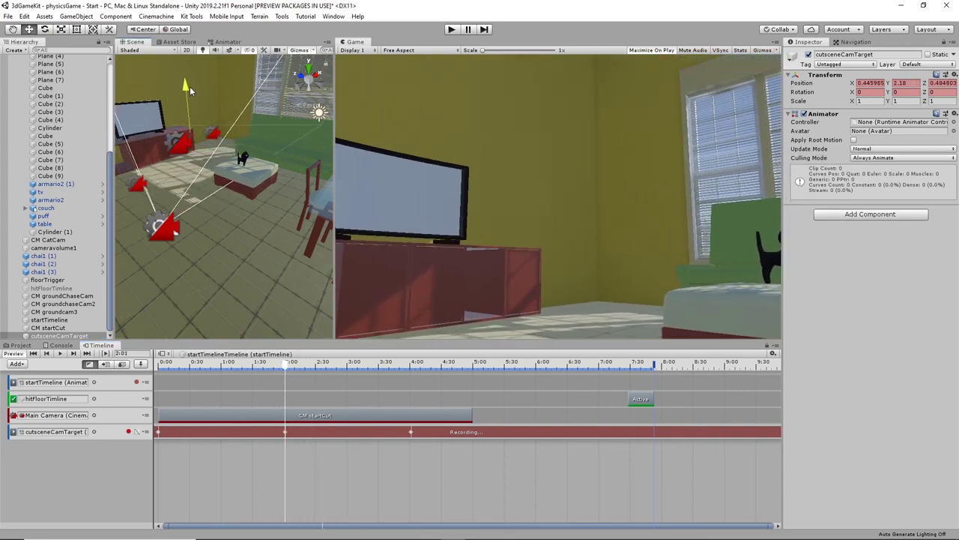
- Adjust the cutsceneCamTarget keyframe at 4:01 to about Y 2.11 and Z -4.02
left_click_drag(292, 365, 411, 355)
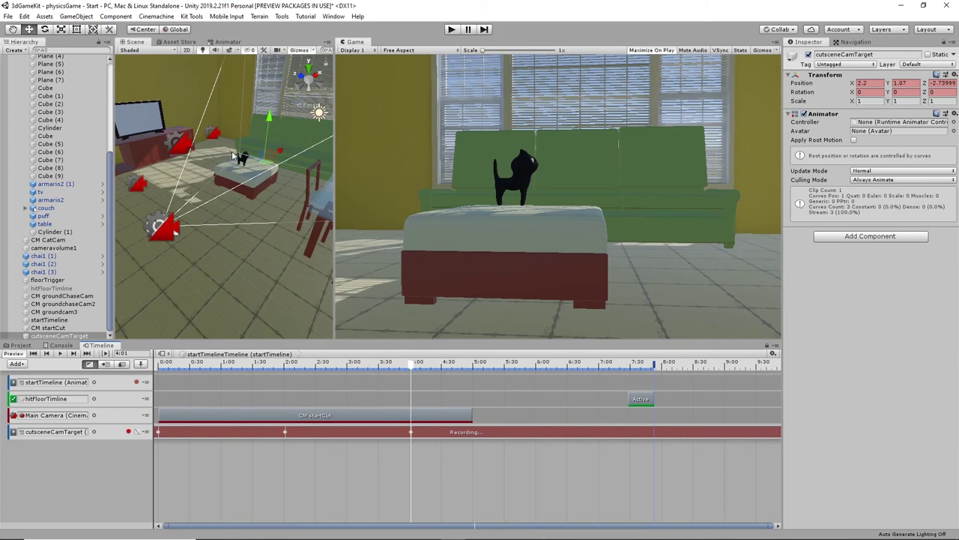
scroll(411, 435, "up", 10)
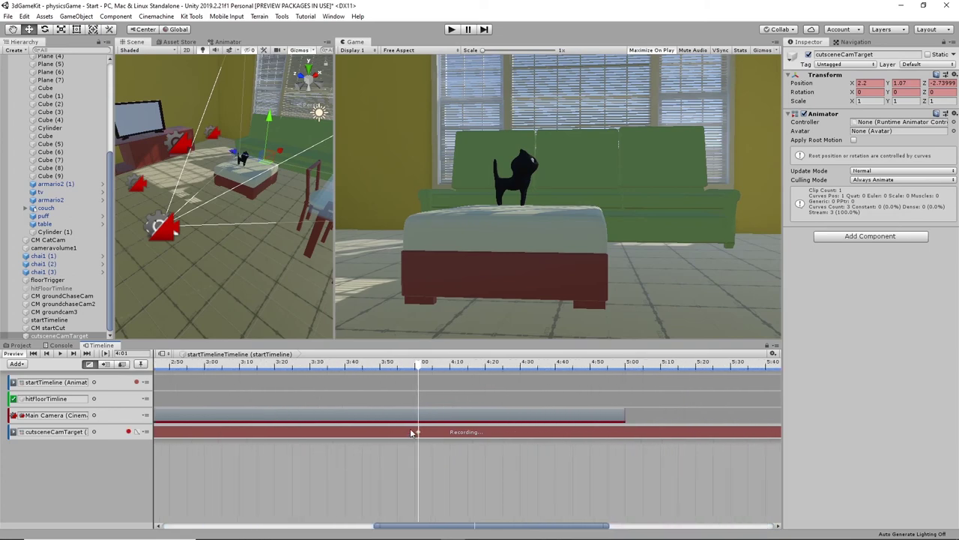
scroll(413, 398, "down", 7)
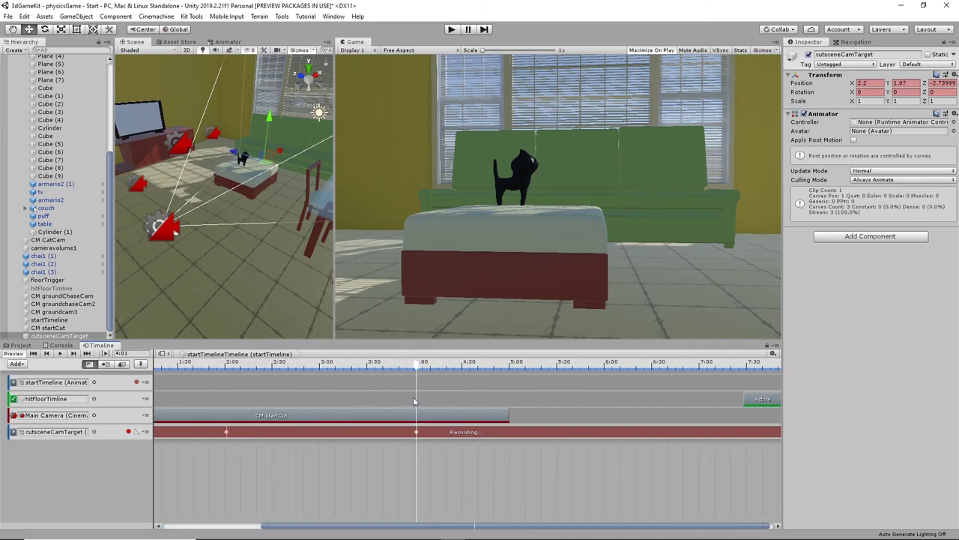
scroll(413, 397, "down", 3)
left_click_drag(238, 155, 199, 156)
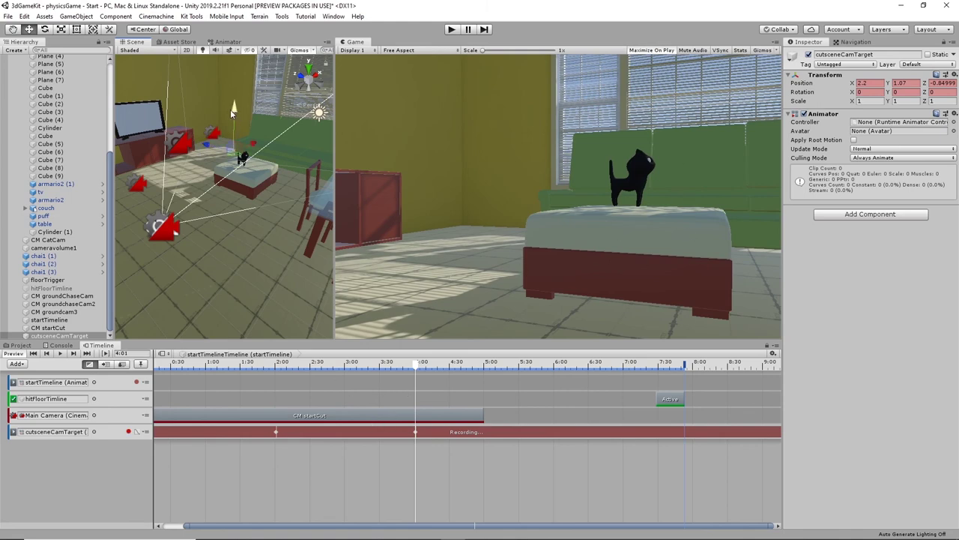
left_click_drag(230, 109, 240, 89)
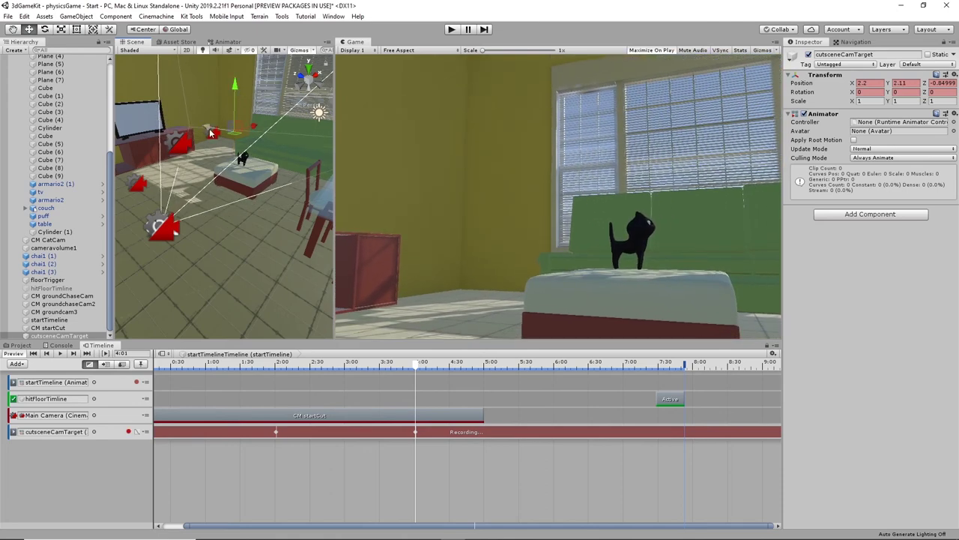
left_click_drag(210, 133, 253, 142)
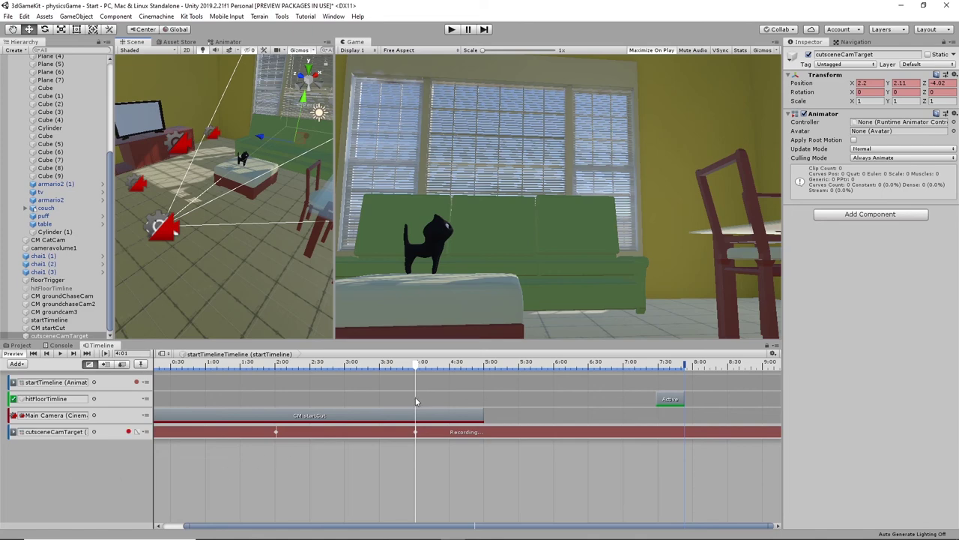
- Stop recording the cutsceneCamTarget track and shorten the CM startCut clip to end at its last keyframe, 4:01
left_click(129, 433)
left_click_drag(480, 412, 416, 417)
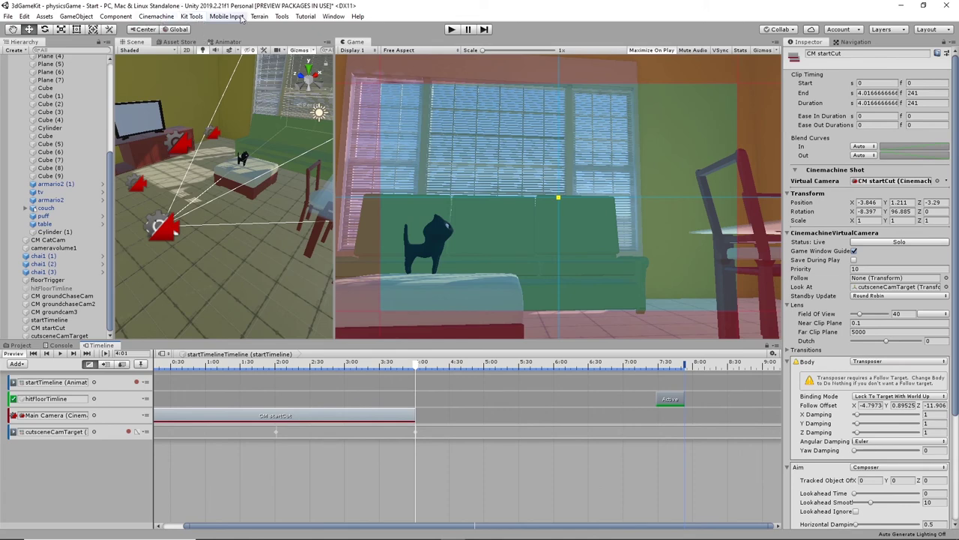
- Create a Cinemachine virtual camera and place it in front of the cat at about X 1.61, Y 1.36, Z -4.14
left_click(155, 16)
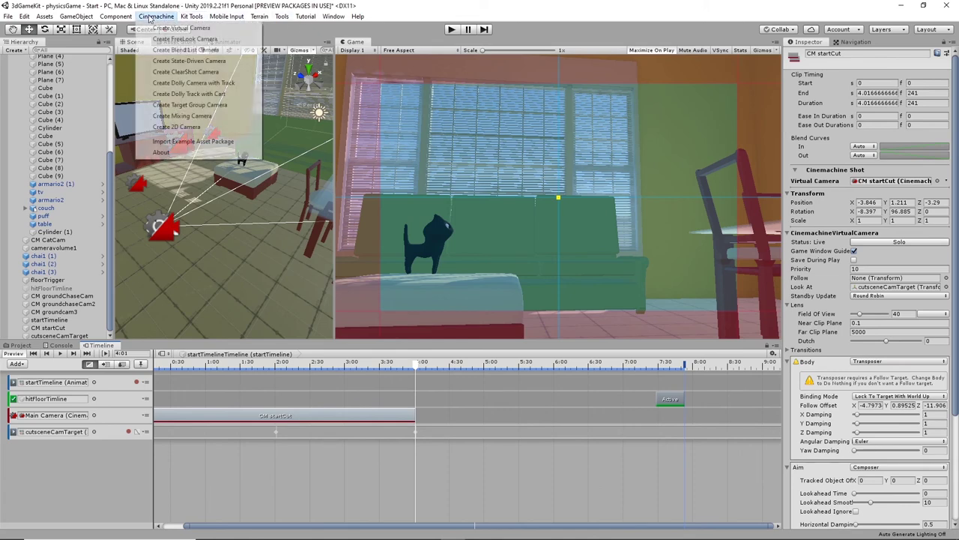
left_click(167, 29)
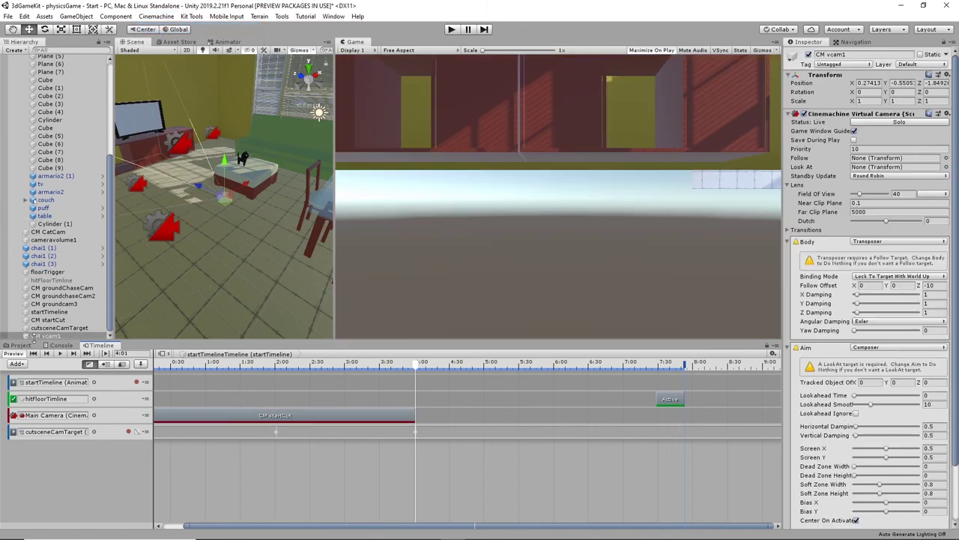
left_click_drag(224, 161, 305, 166)
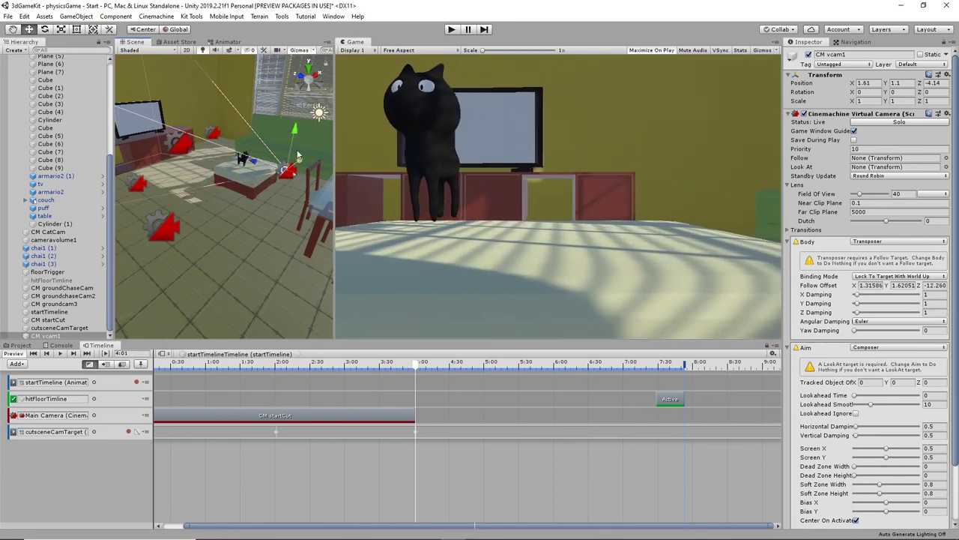
left_click_drag(296, 131, 297, 123)
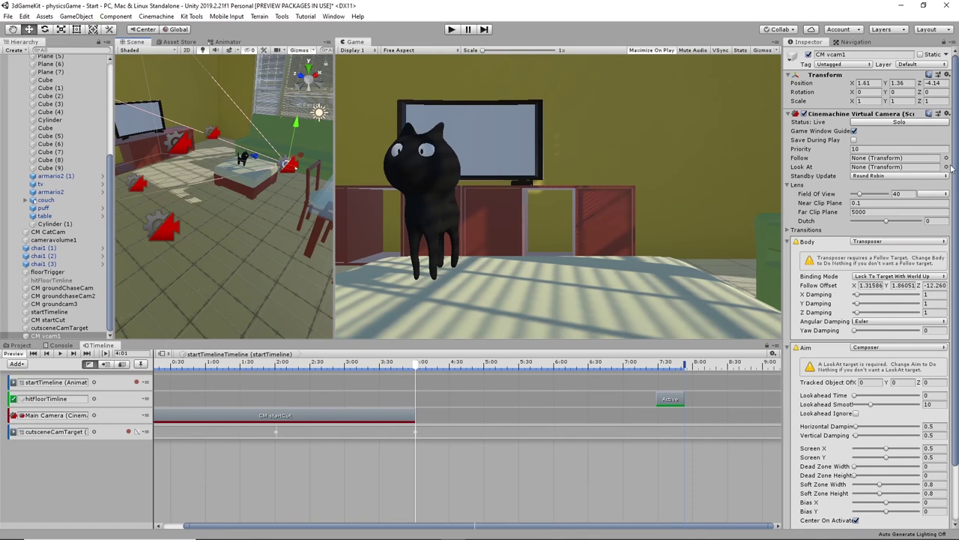
- Try cutsceneCamTarget as the Look At target of CM vcam1, and reset the target to None
left_click(946, 166)
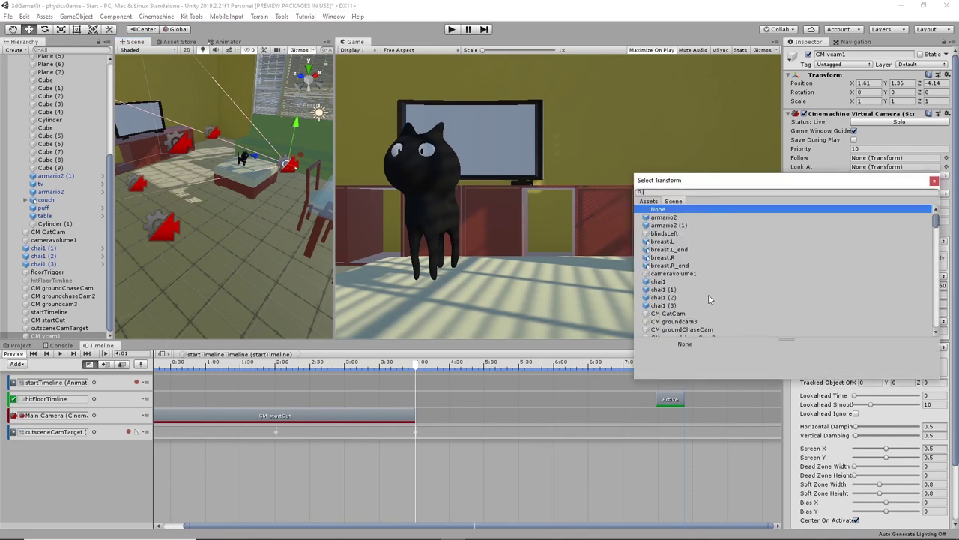
scroll(711, 292, "down", 5)
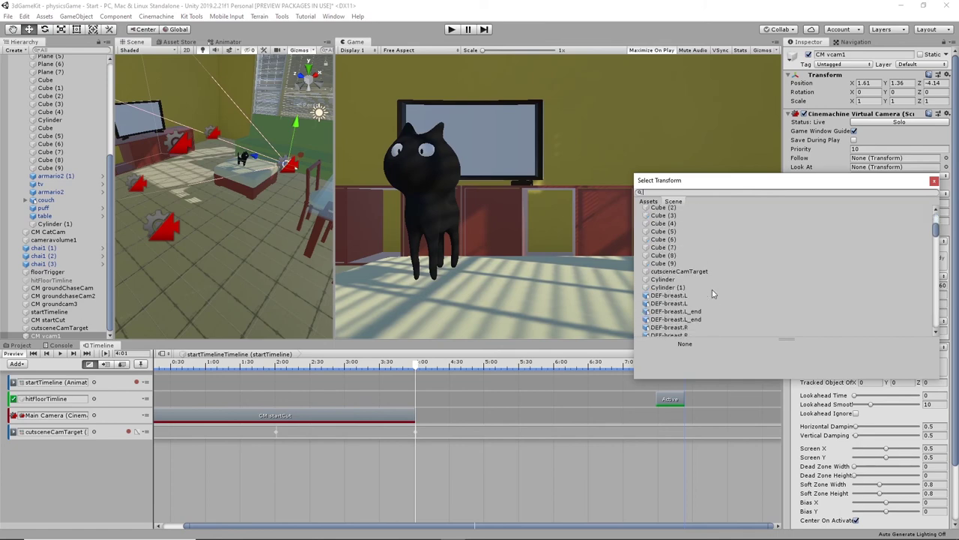
left_click(690, 272)
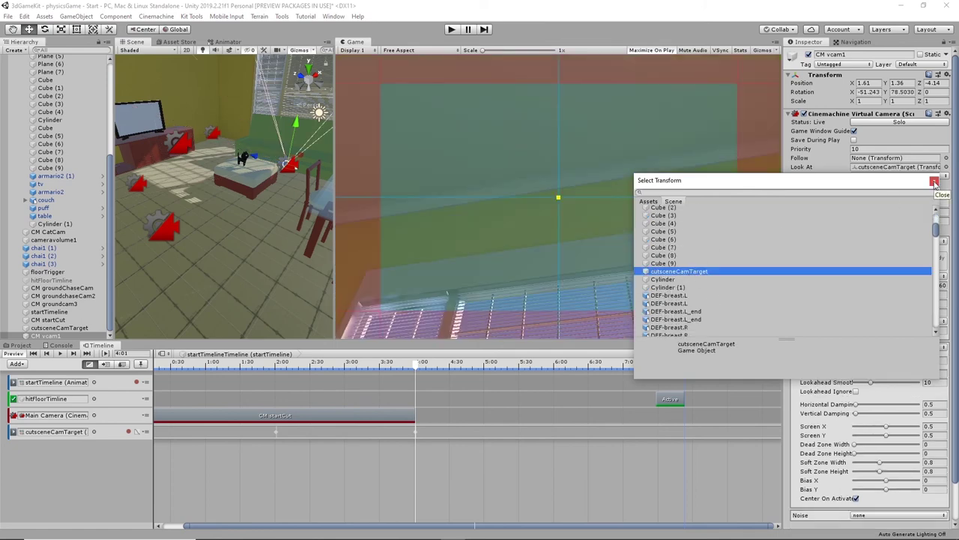
scroll(677, 275, "up", 10)
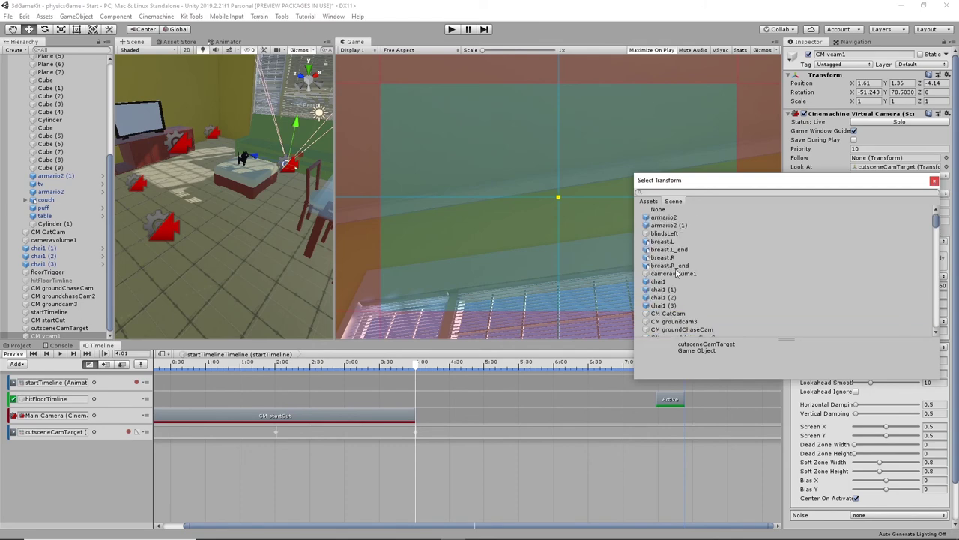
left_click(657, 209)
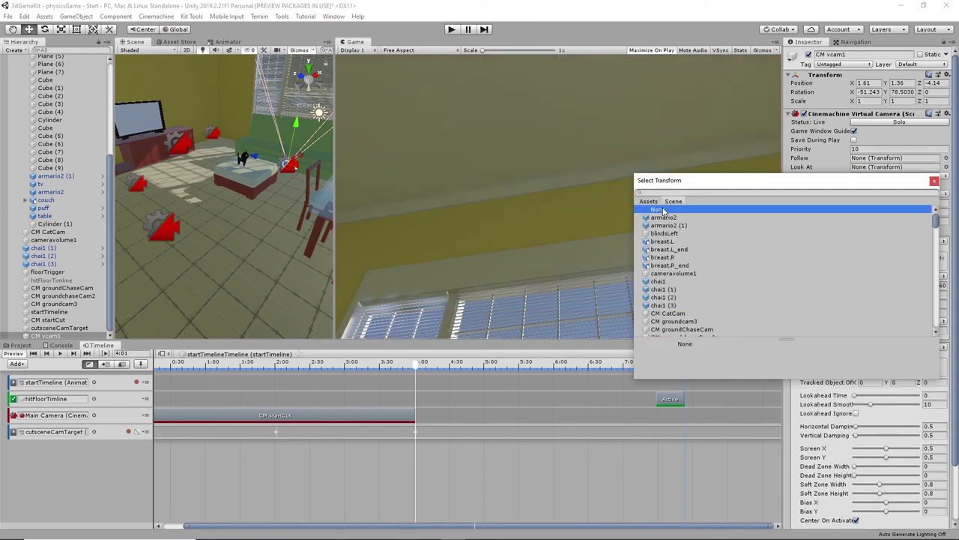
left_click(934, 181)
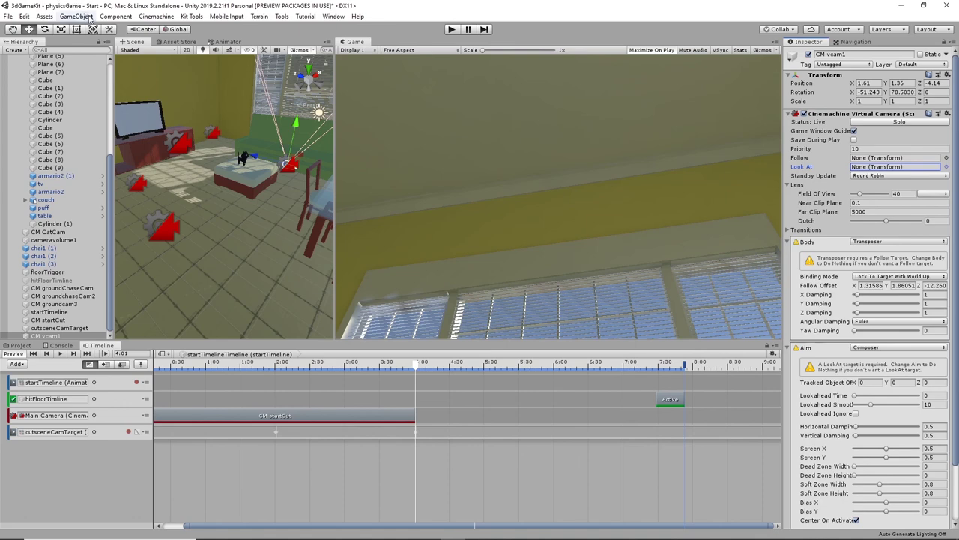
- Set the cat object jiji as the Look At target of CM vcam1
left_click(946, 166)
scroll(699, 292, "down", 15)
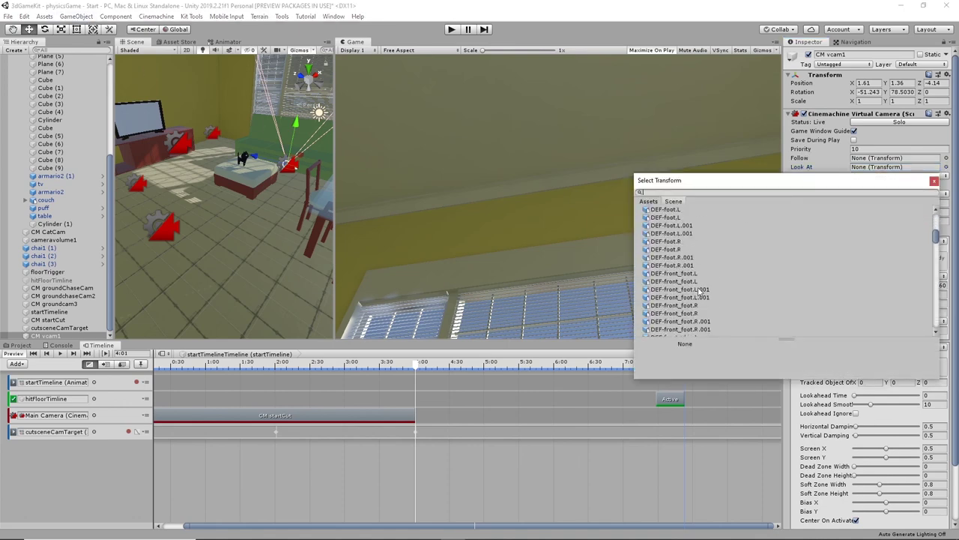
scroll(699, 291, "down", 12)
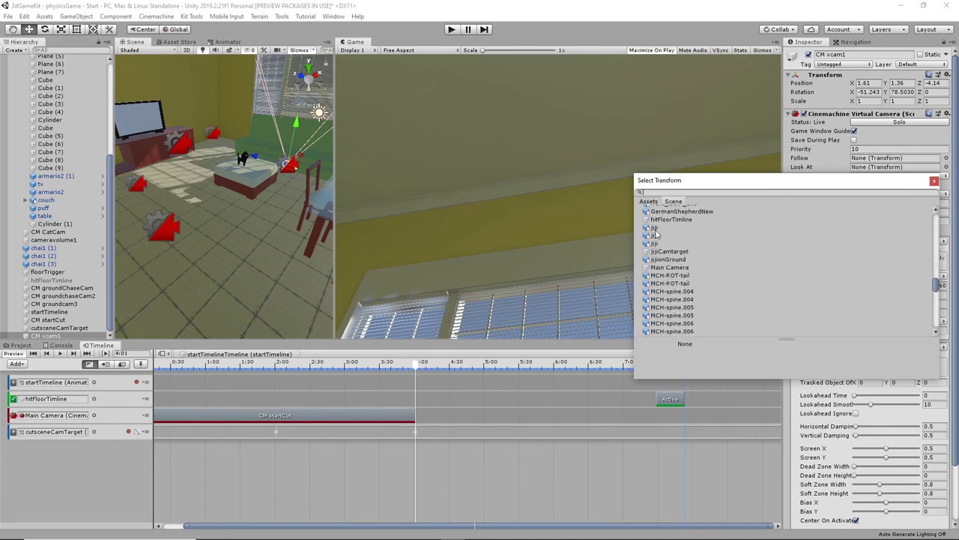
left_click(656, 235)
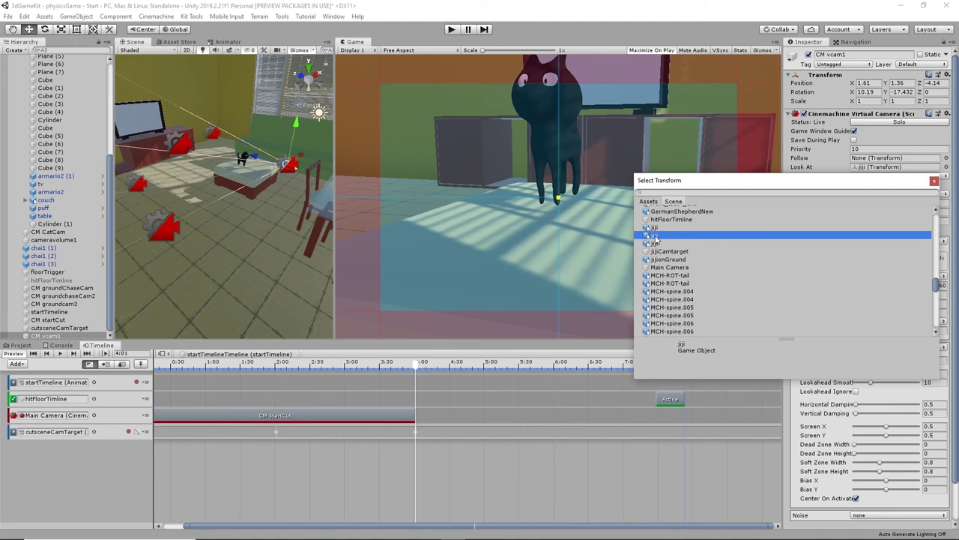
left_click(934, 182)
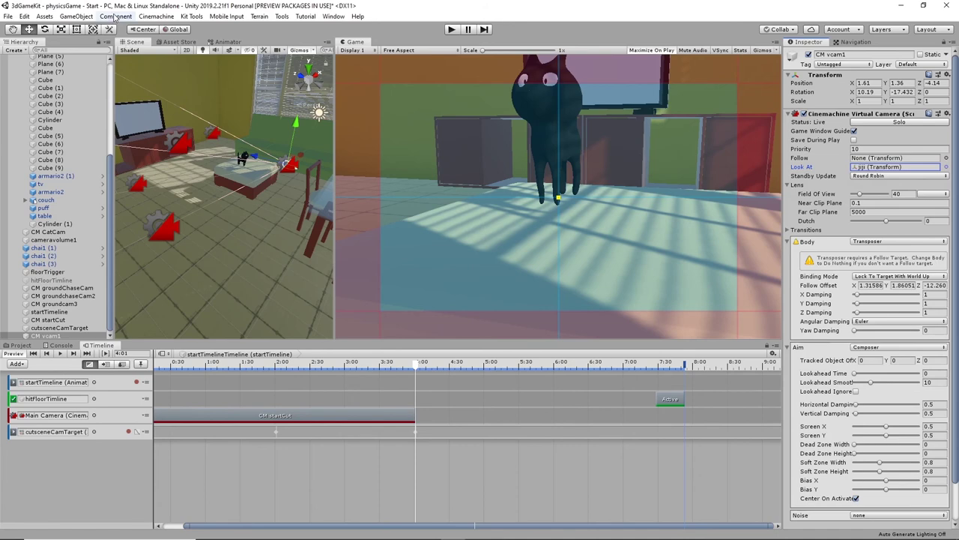
- Create an empty object named cutJijiTarget and move it to the cat, at about X 1.09 and Y 0.98
left_click(76, 17)
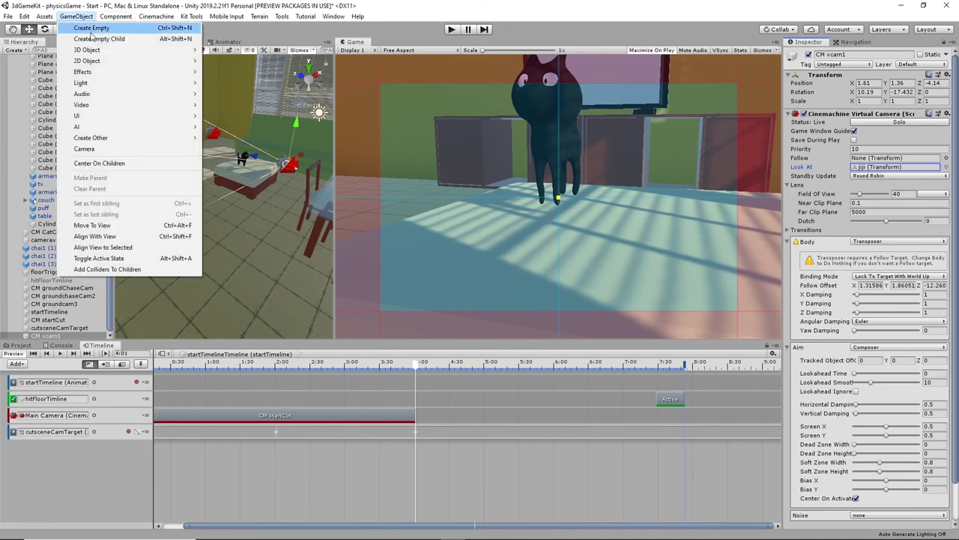
left_click(96, 28)
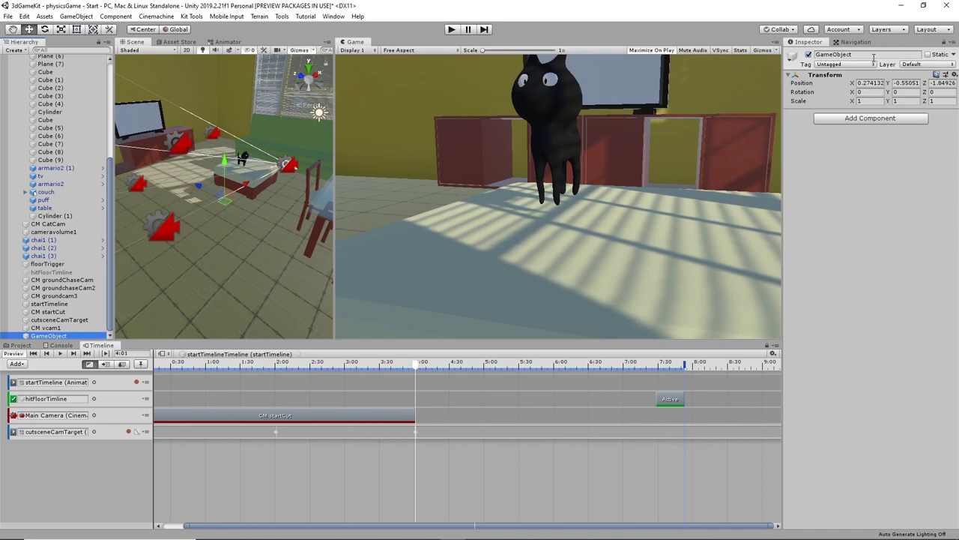
left_click(914, 54)
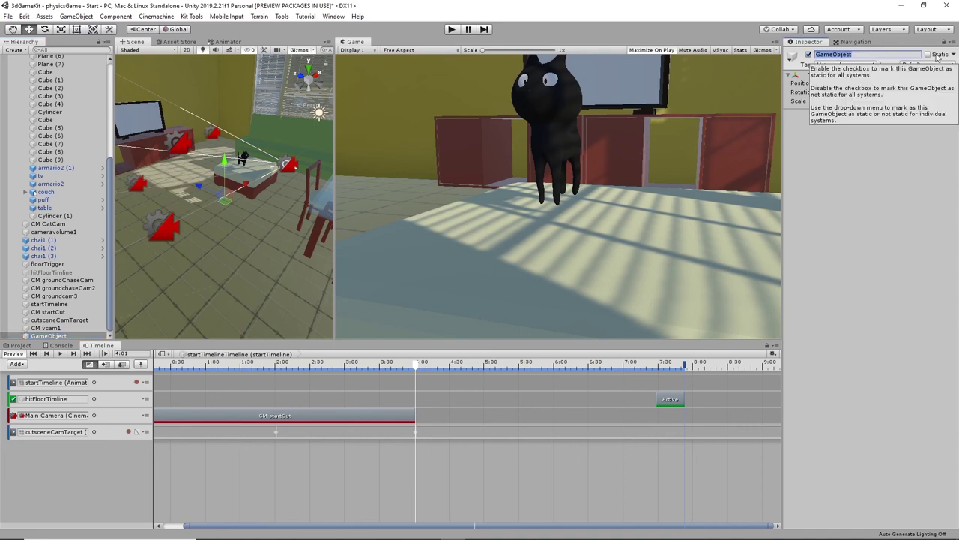
type("cutJijiTarget")
key("Return")
left_click(871, 252)
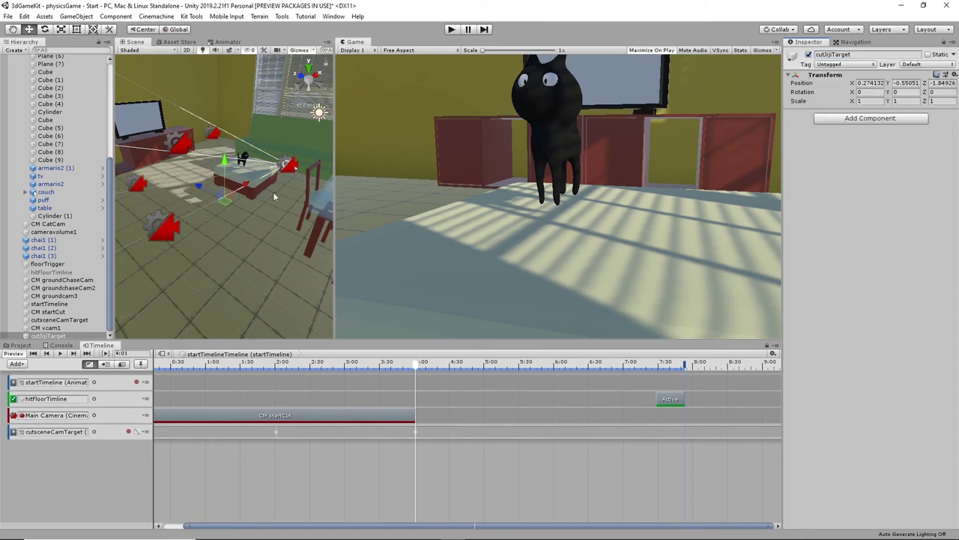
left_click_drag(224, 164, 275, 173)
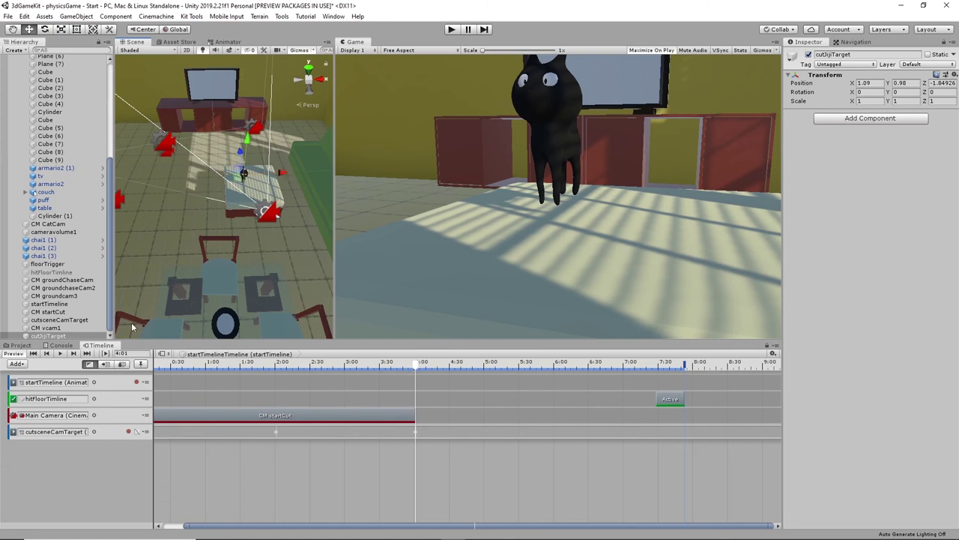
- Set cutJijiTarget as the Look At target of CM vcam1
left_click(46, 328)
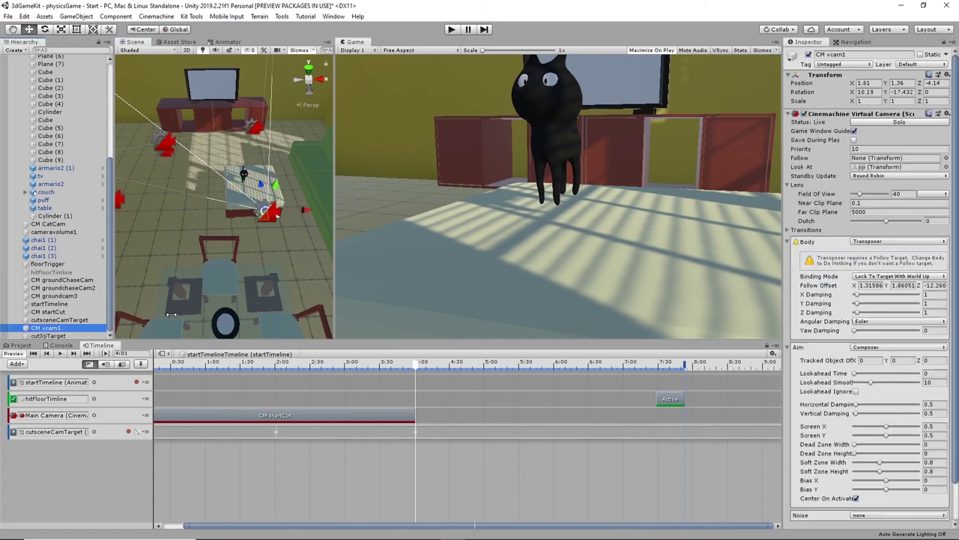
left_click(946, 166)
scroll(784, 272, "down", 5)
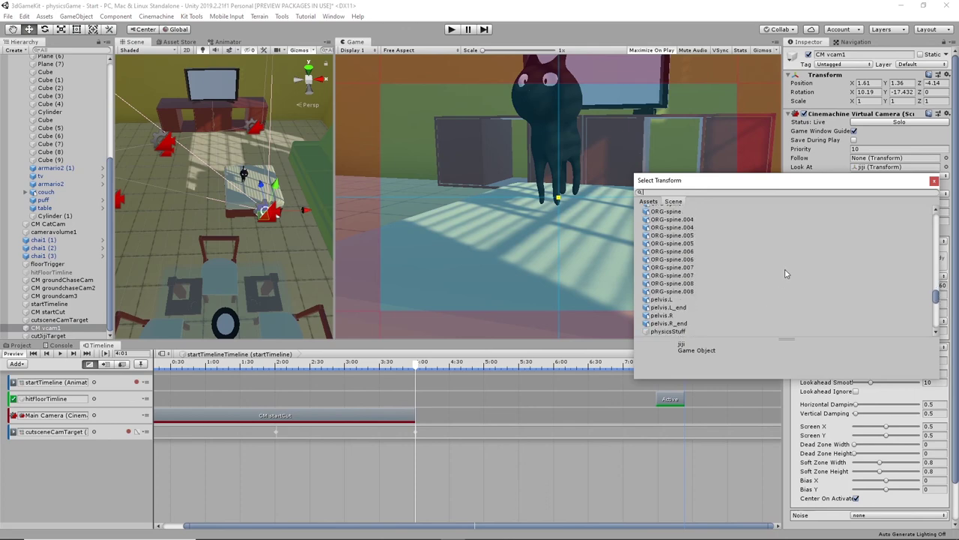
scroll(784, 272, "up", 10)
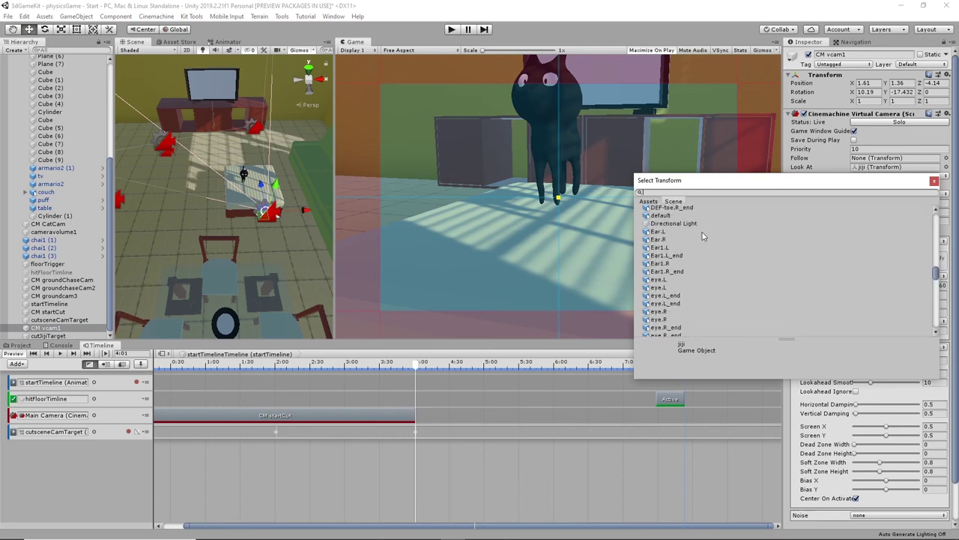
scroll(696, 247, "up", 5)
scroll(696, 278, "up", 8)
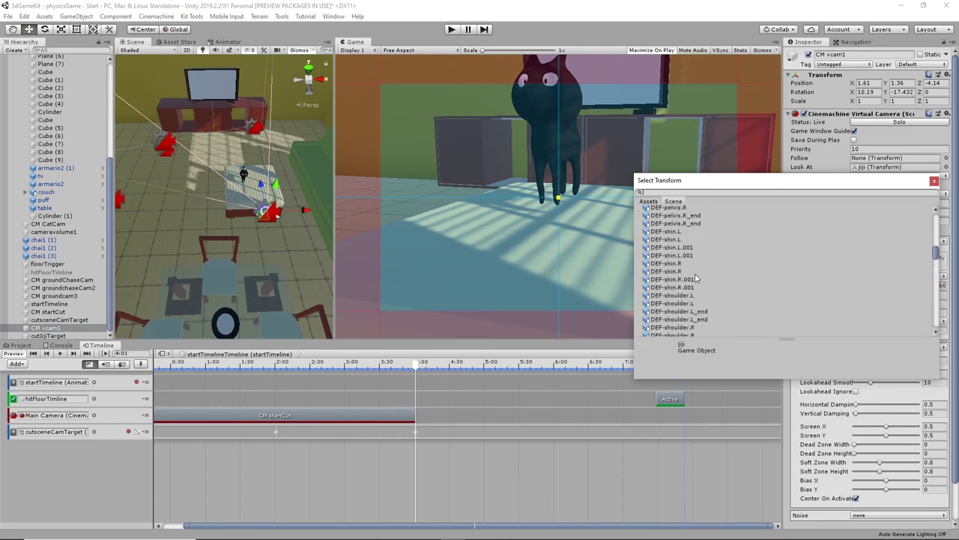
scroll(696, 278, "down", 4)
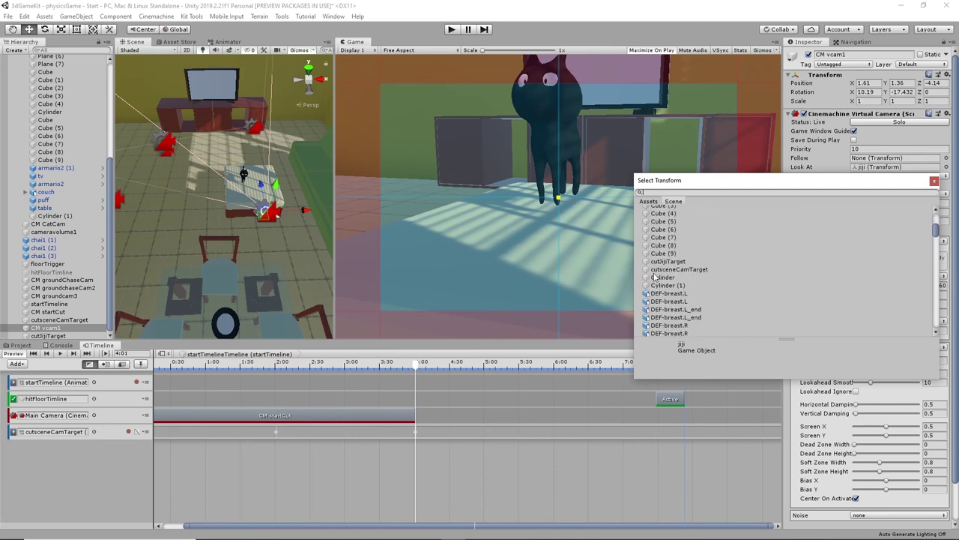
left_click(684, 261)
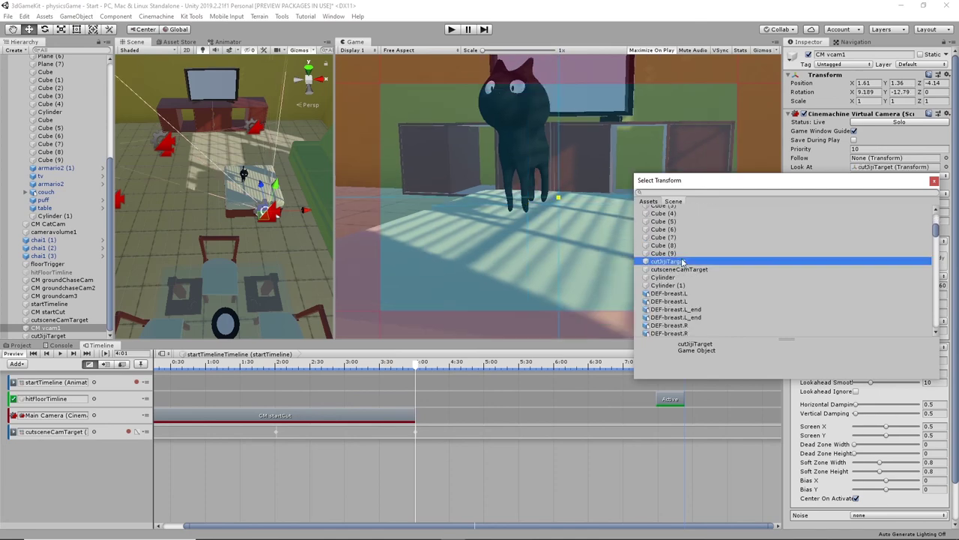
left_click(934, 182)
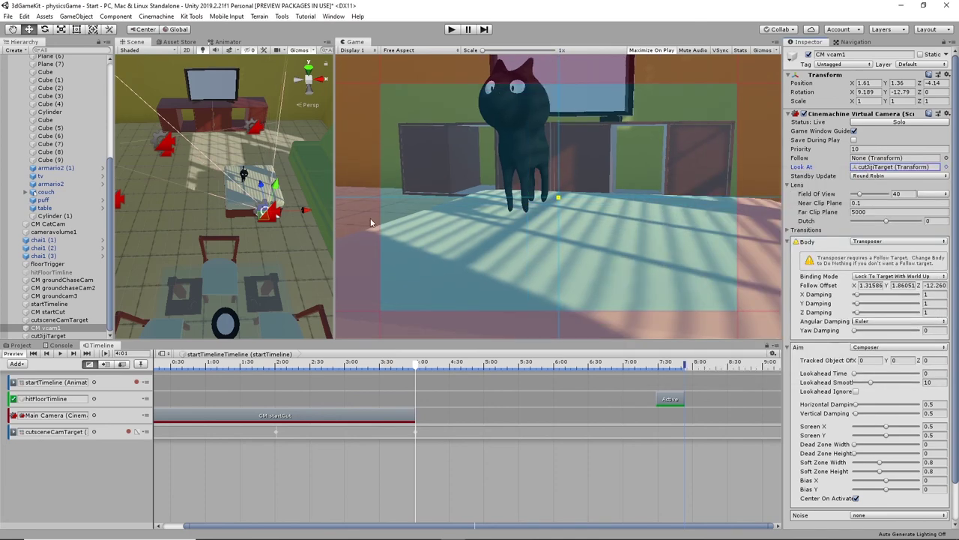
- Reposition cutJijiTarget to about X 1.47 and Y 1.65 to reframe the cat in the CM vcam1 view
left_click(48, 335)
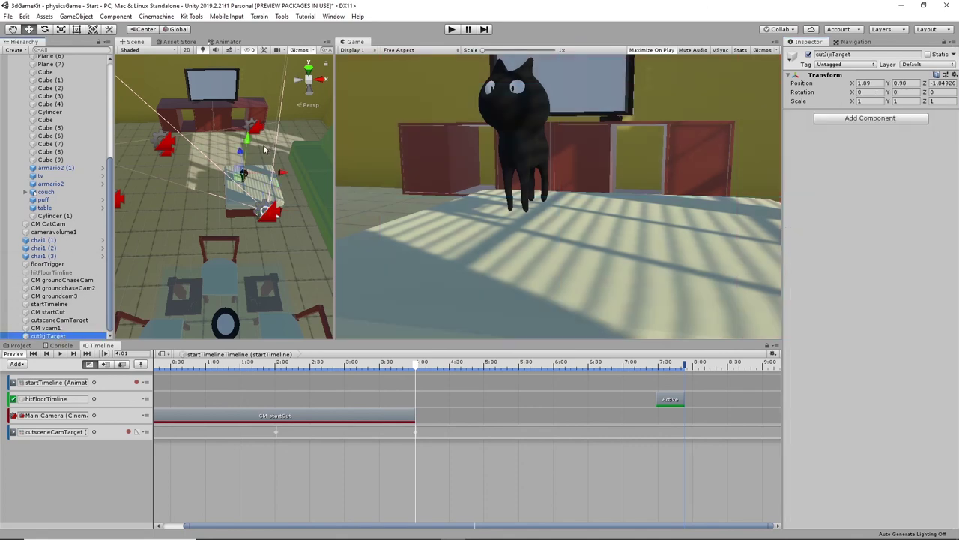
mouse_move(247, 141)
left_mouse_down()
mouse_move(246, 158)
mouse_move(249, 125)
left_mouse_up()
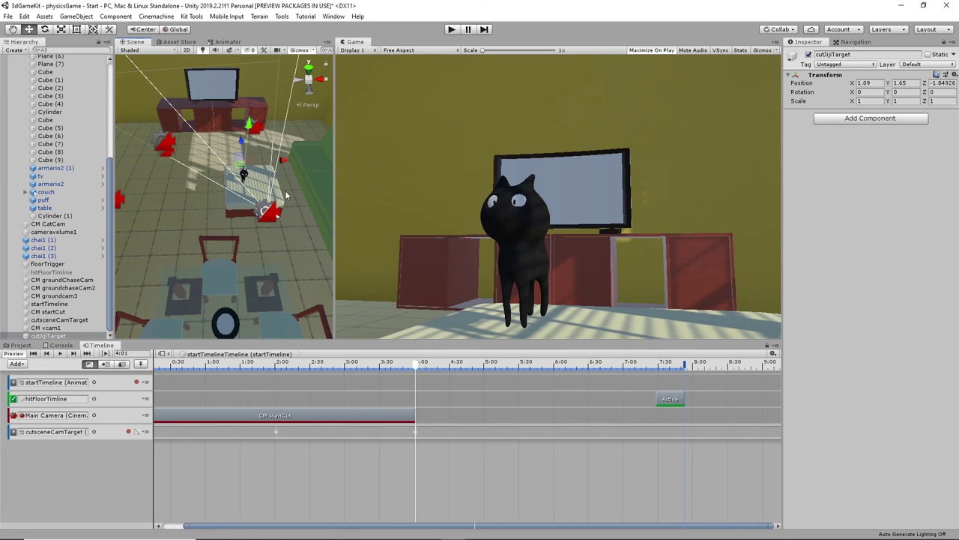
mouse_move(284, 160)
left_mouse_down()
mouse_move(254, 162)
mouse_move(294, 169)
left_mouse_up()
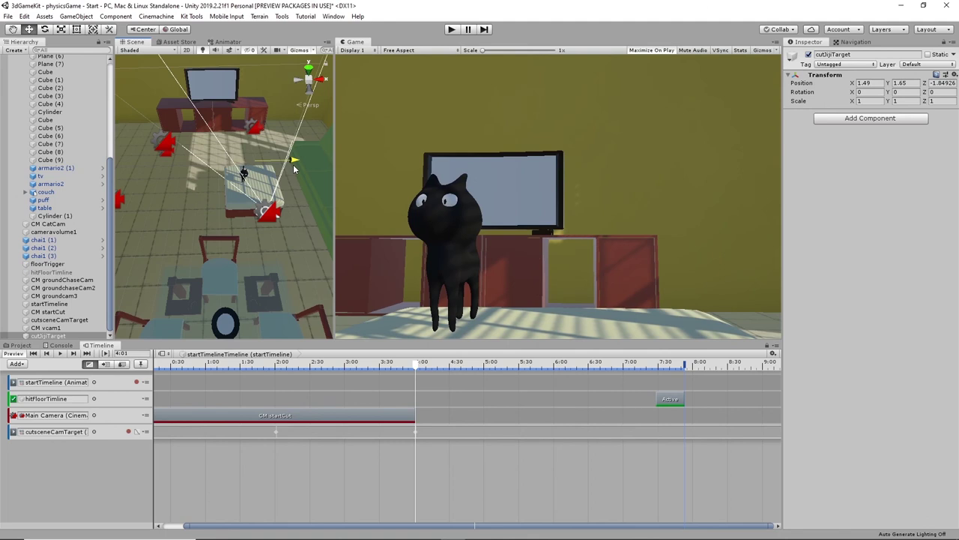
left_click_drag(293, 170, 293, 171)
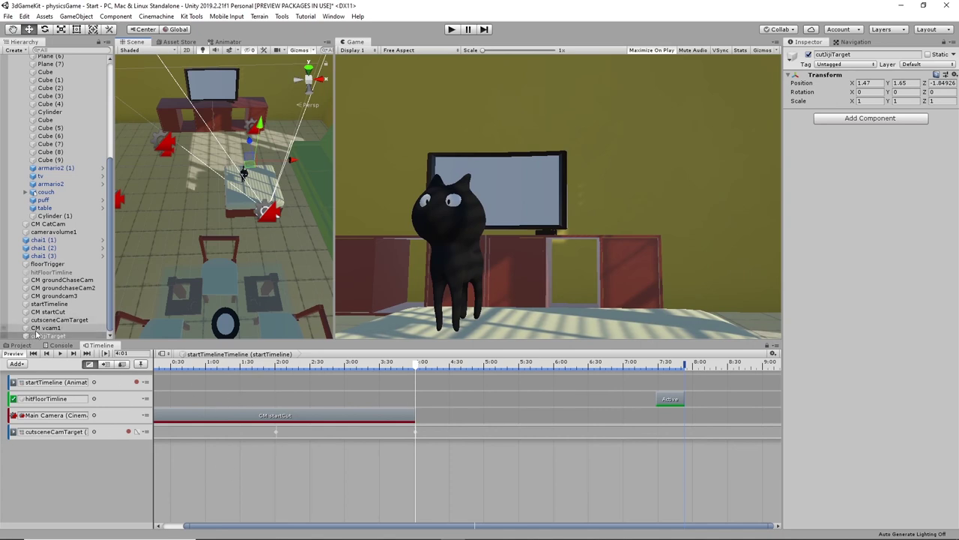
- Add CM vcam1 to the Cinemachine track, overlapping the end of CM startCut from 3.6 s, and shorten its clip to end at about 5.57 s
left_click_drag(52, 330, 390, 419)
left_click_drag(376, 366, 251, 386)
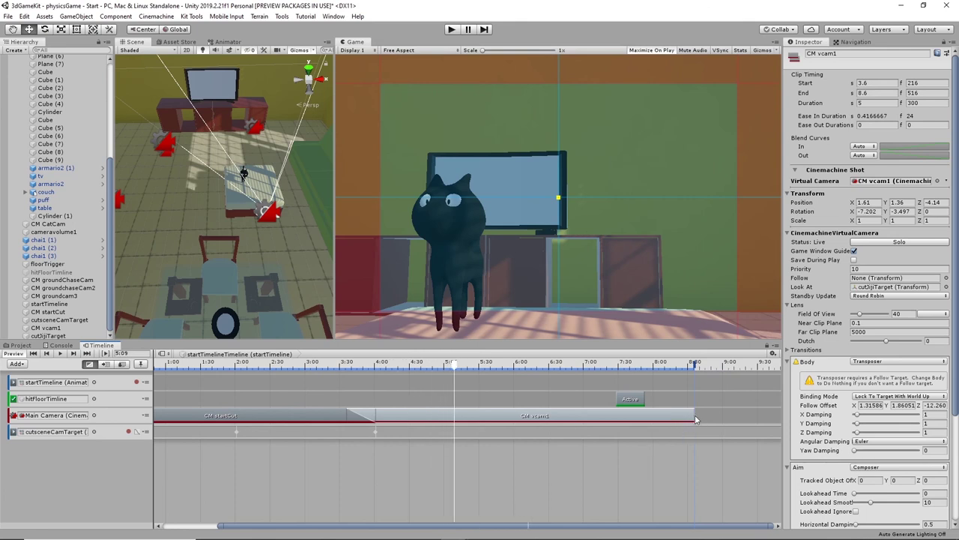
left_click_drag(695, 418, 483, 433)
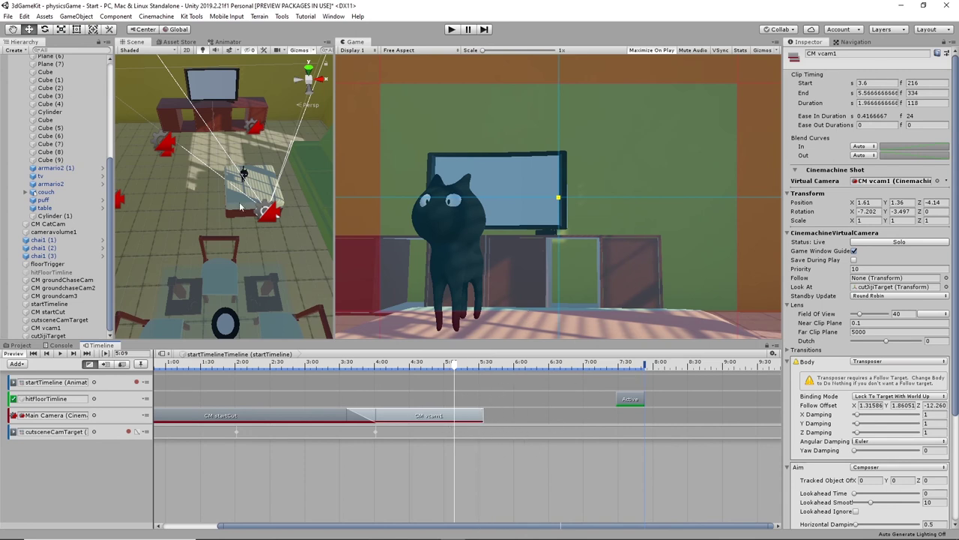
- Create the virtual camera CM vcam2 and place it behind the cat at about X 0.27, Y 2.11, Z -0.34
left_click(155, 16)
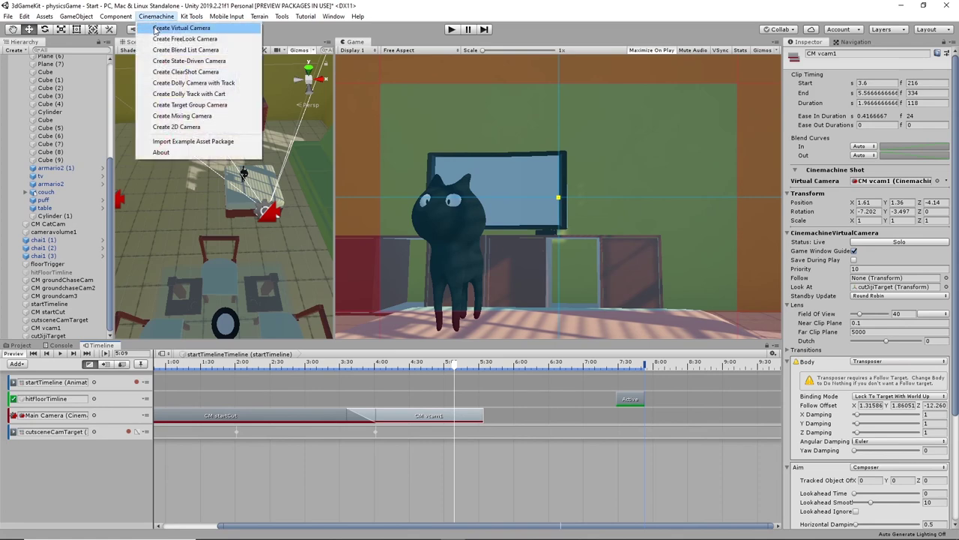
left_click(156, 30)
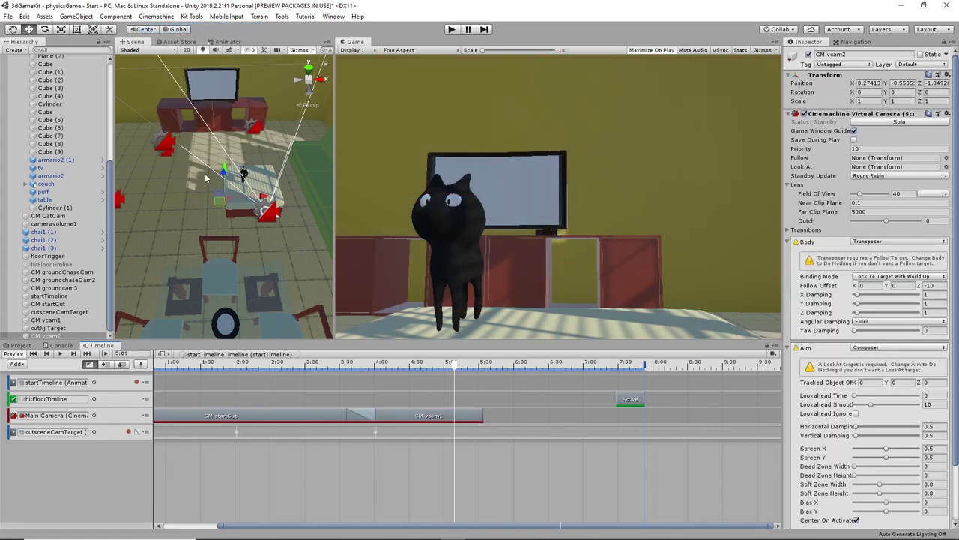
left_click_drag(179, 227, 232, 113, "alt")
key("w")
left_click_drag(175, 179, 261, 265, "alt")
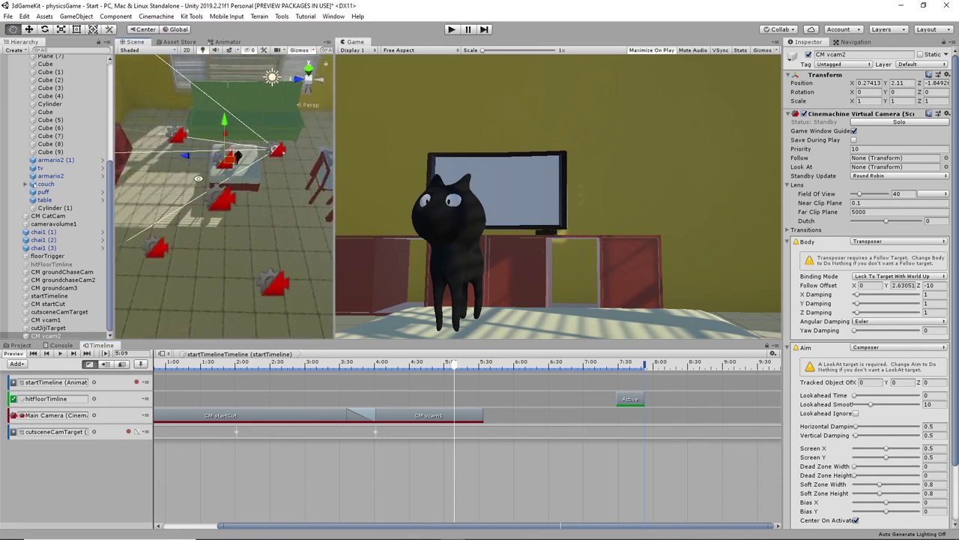
left_click_drag(182, 155, 153, 155)
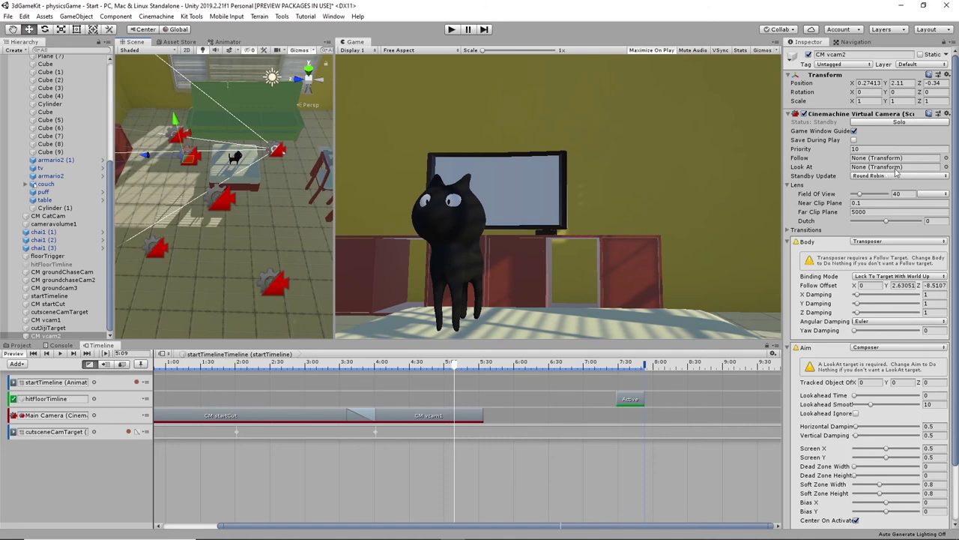
- Set cutJijiTarget as the Look At target of CM vcam2
left_click(946, 166)
scroll(712, 285, "down", 4)
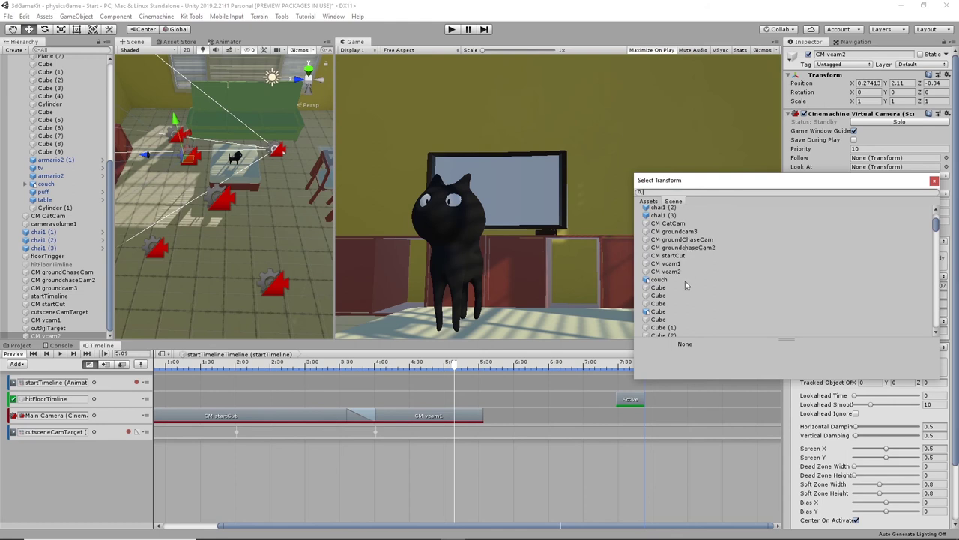
scroll(683, 296, "down", 4)
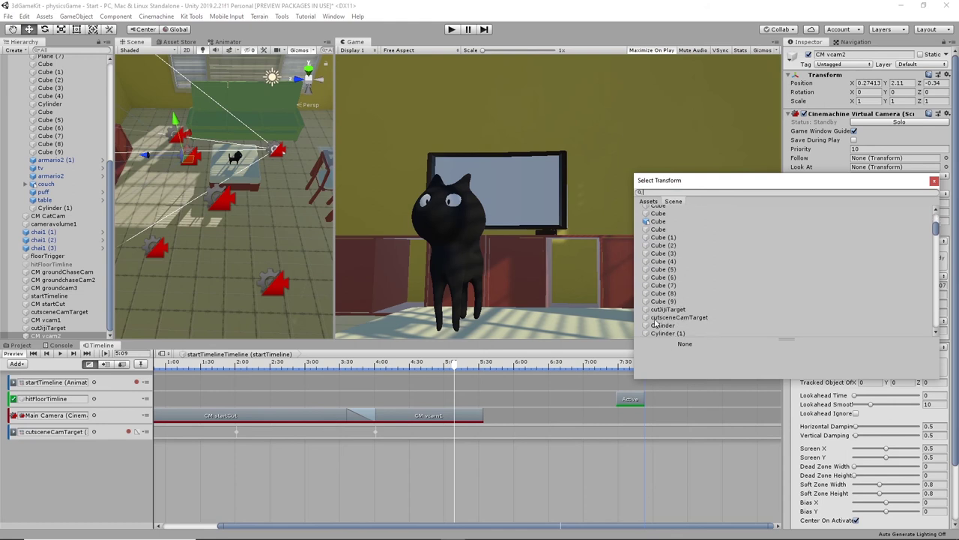
left_click(667, 310)
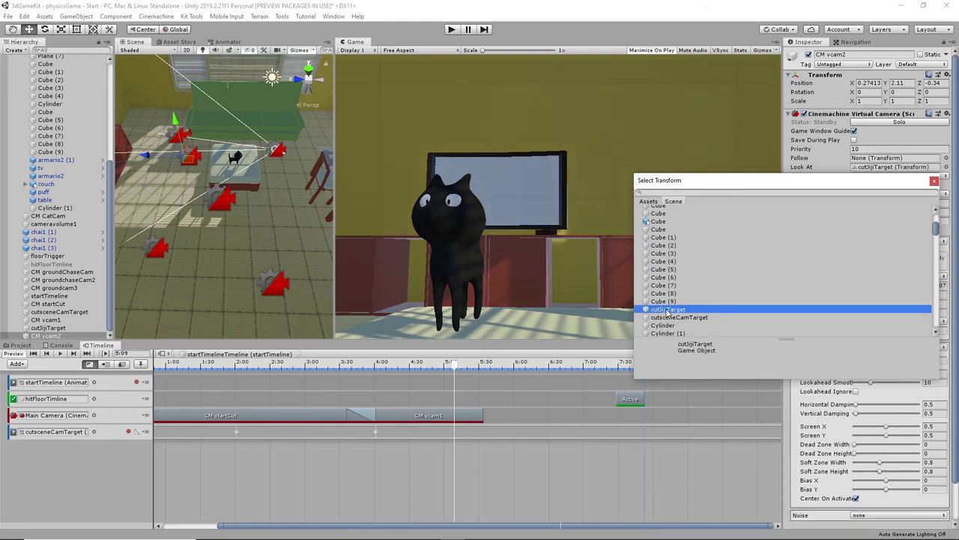
left_click(934, 182)
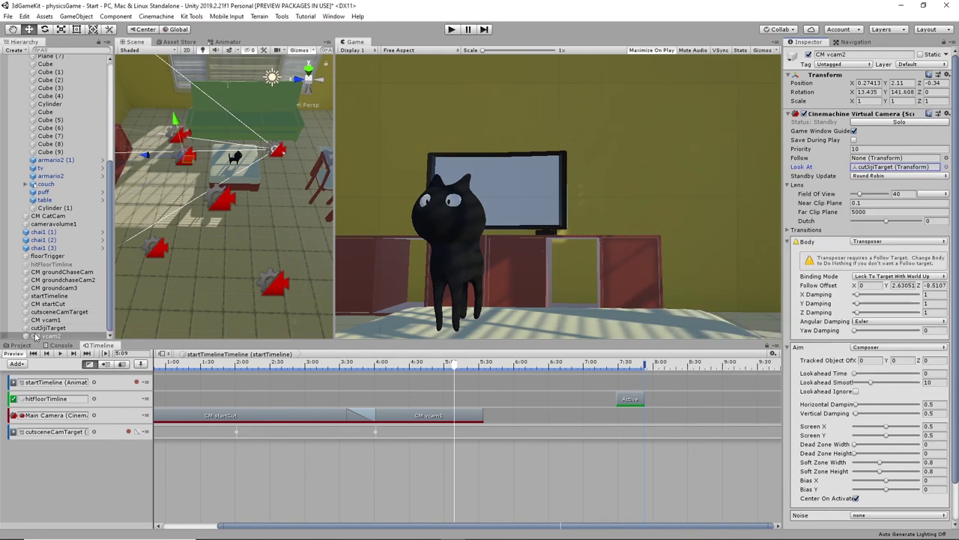
- Add CM vcam2 to the Cinemachine track directly after the CM vcam1 clip, and shift the camera to about X 1.89
left_click_drag(49, 336, 448, 413)
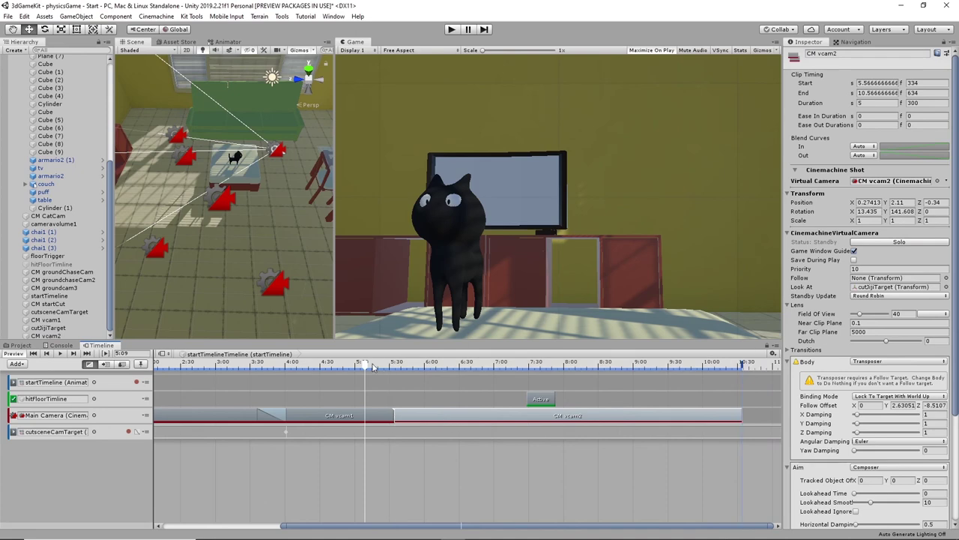
left_click(409, 366)
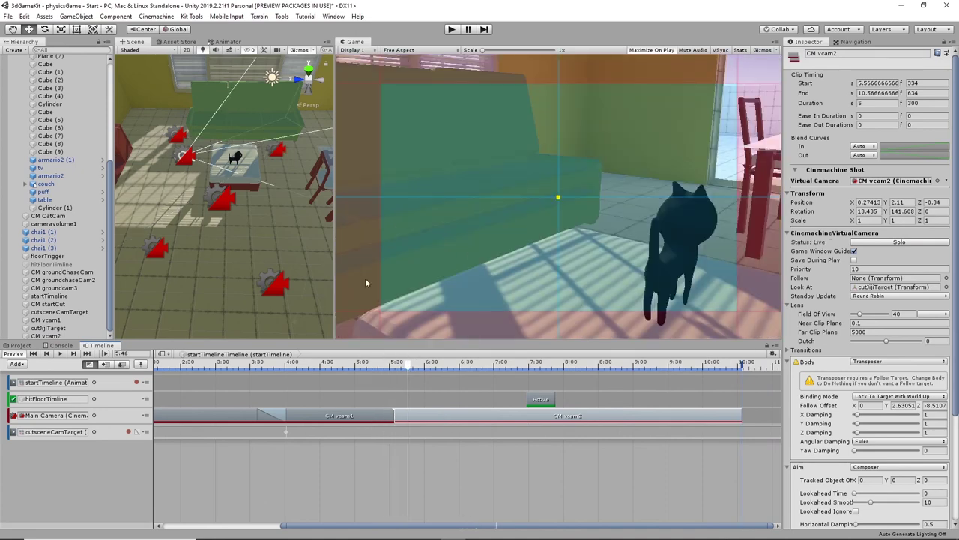
left_click_drag(195, 210, 283, 233, "alt")
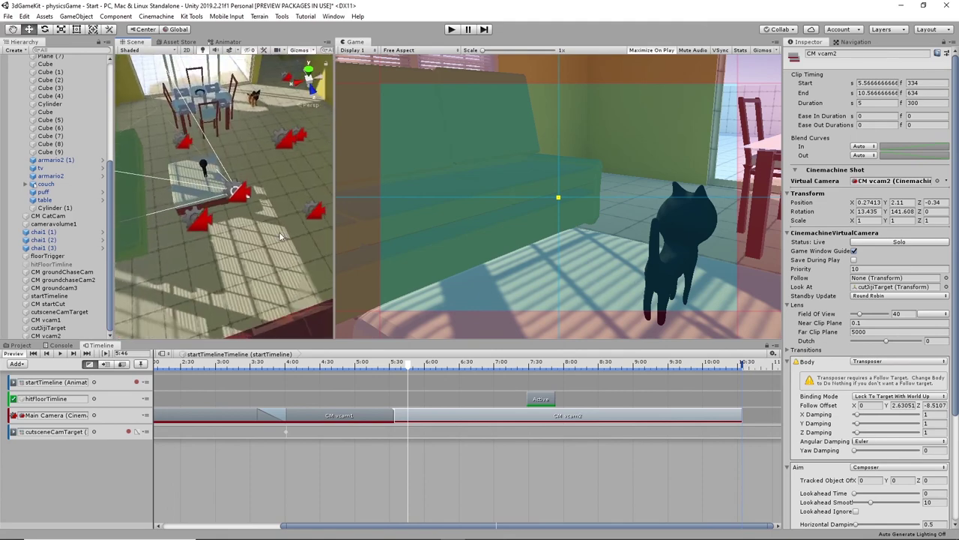
left_click(45, 336)
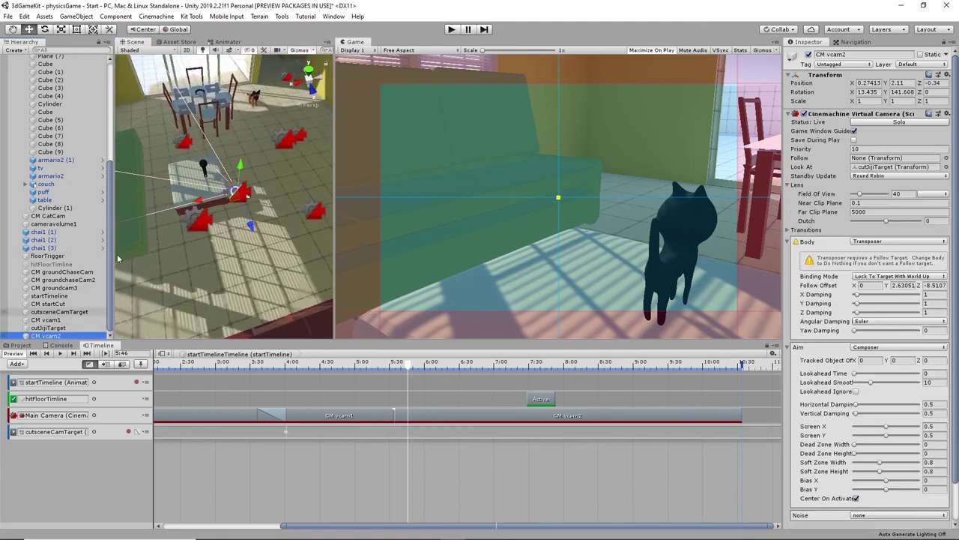
left_click_drag(212, 191, 160, 220)
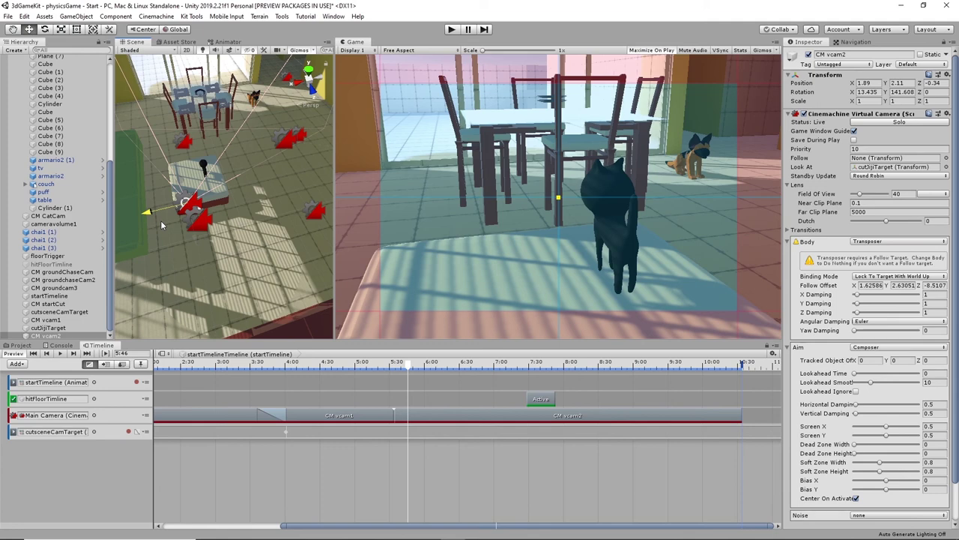
left_click_drag(409, 373, 383, 372)
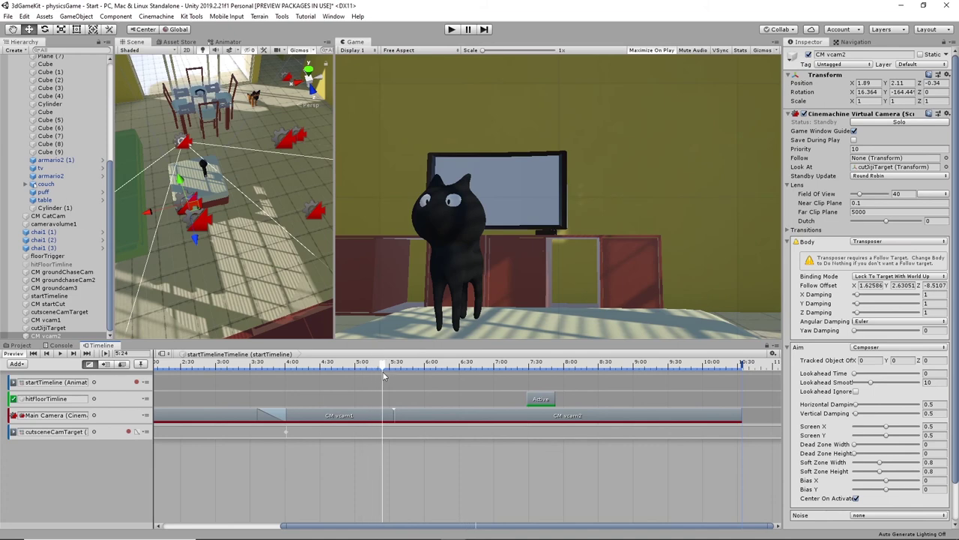
left_click(129, 432)
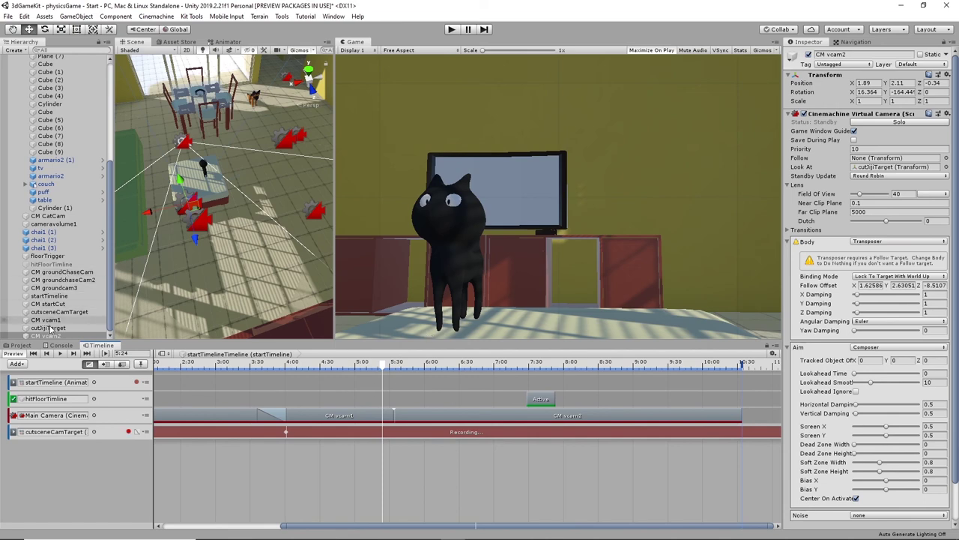
left_click(48, 327)
left_click_drag(151, 182, 214, 251)
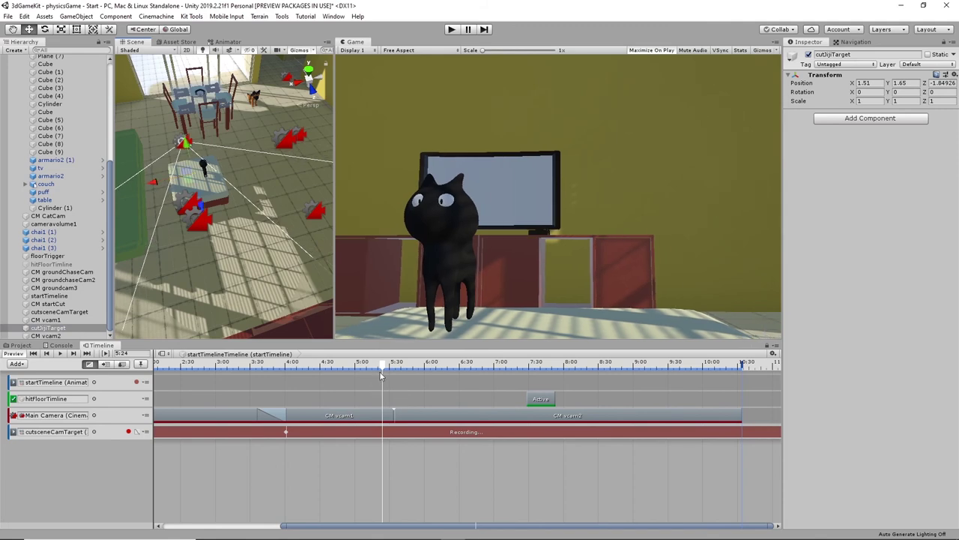
mouse_move(380, 374)
left_mouse_down()
mouse_move(399, 371)
mouse_move(379, 374)
left_mouse_up()
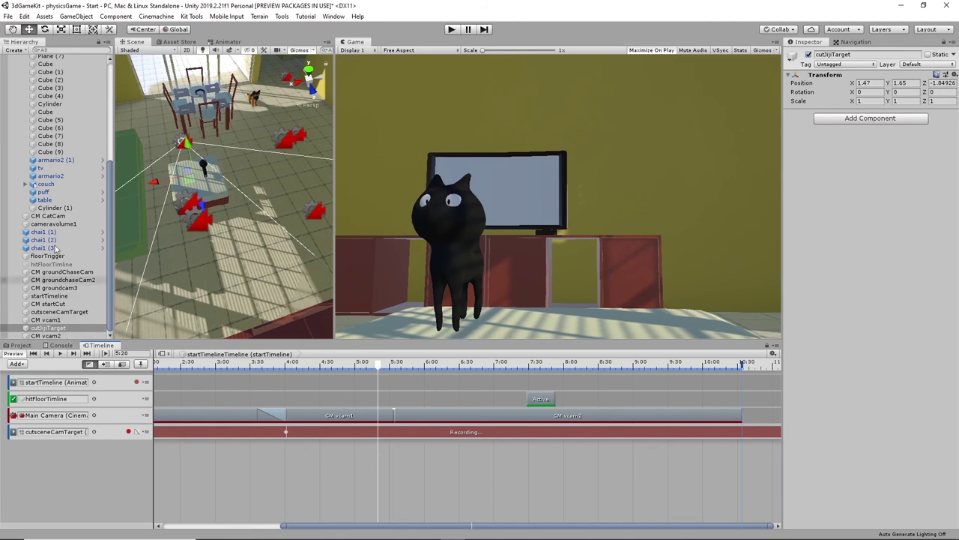
left_click(129, 431)
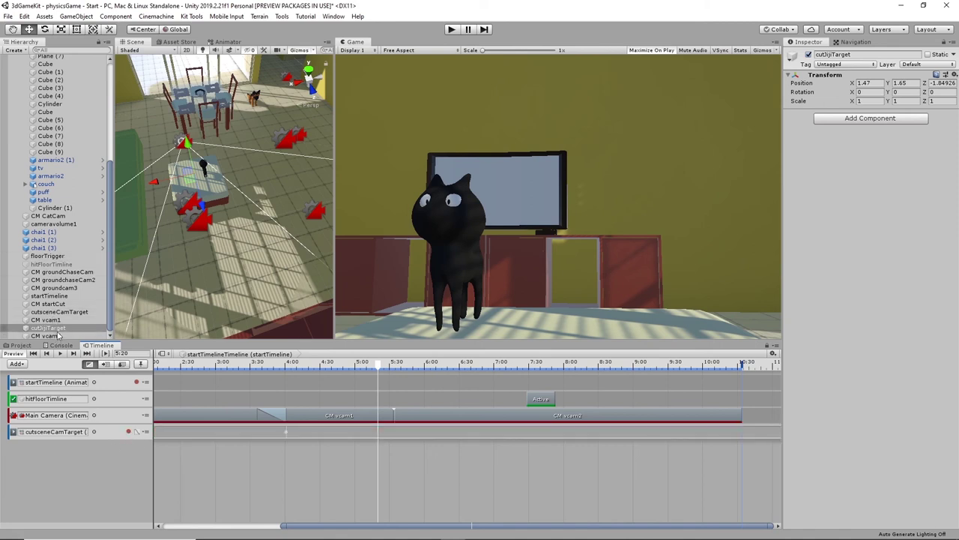
- Add an animation track for cutJijiTarget and record a position key at 5:20 with the target moved to about X 1.52
right_click(67, 462)
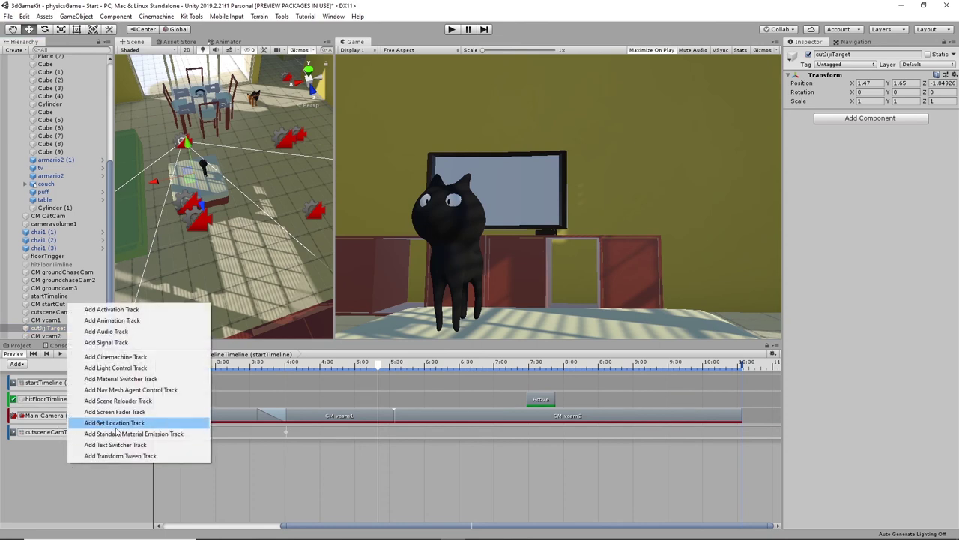
left_click(128, 321)
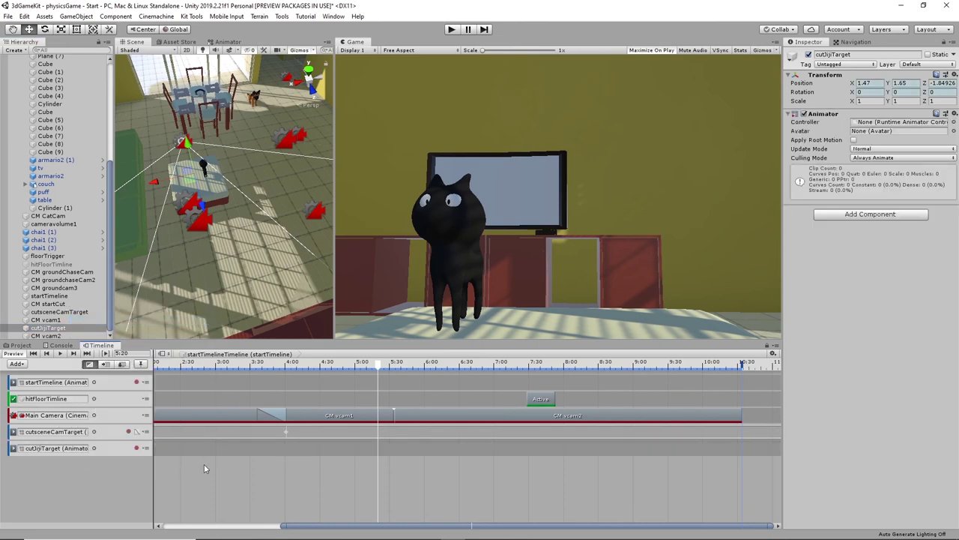
left_click(138, 448)
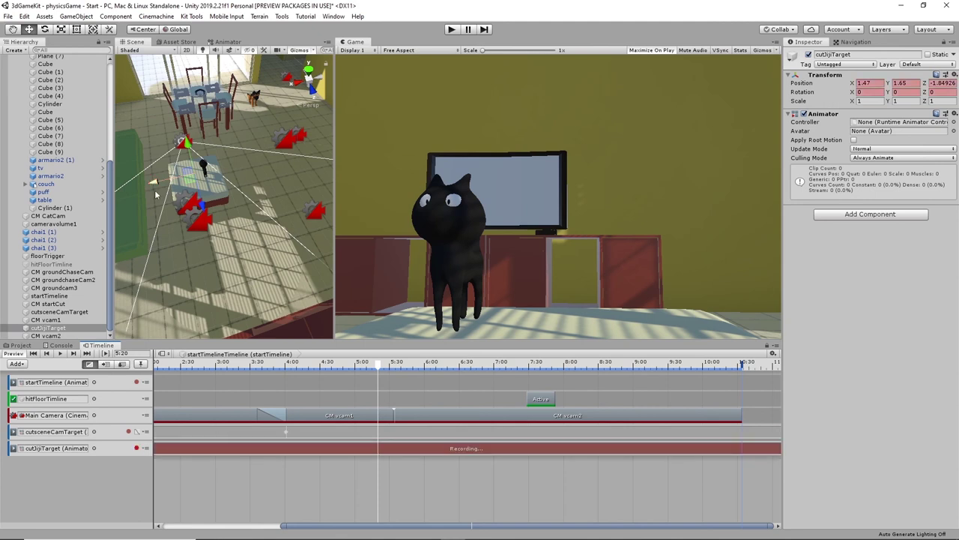
left_click_drag(154, 184, 153, 185)
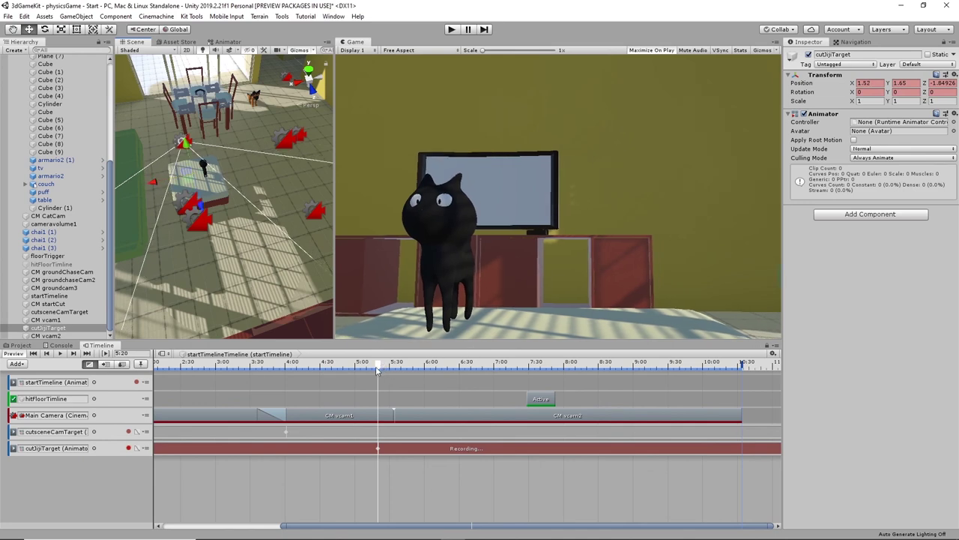
- Record a position key for cutJijiTarget at 5:34 with the target moved to about X 0.71, and stop recording
left_click_drag(377, 367, 395, 373)
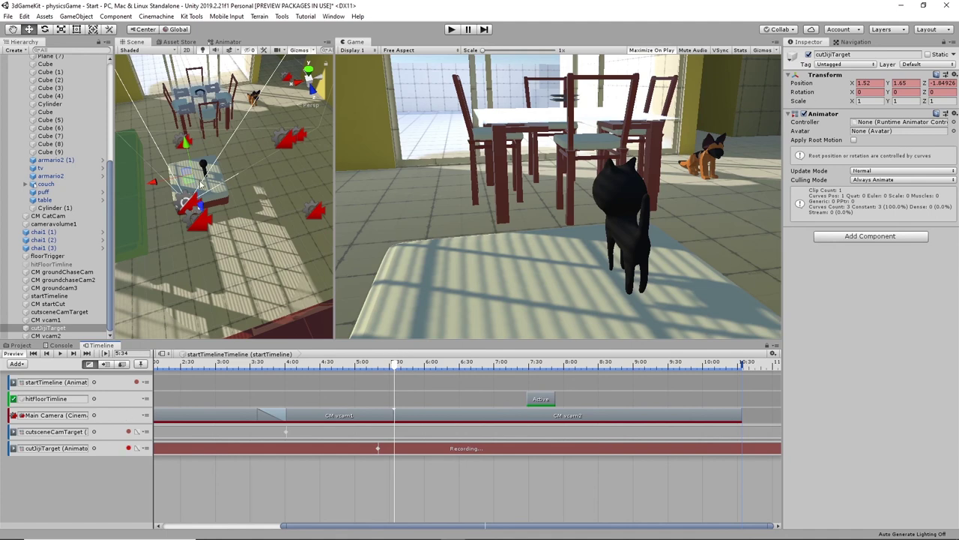
left_click_drag(155, 187, 177, 186)
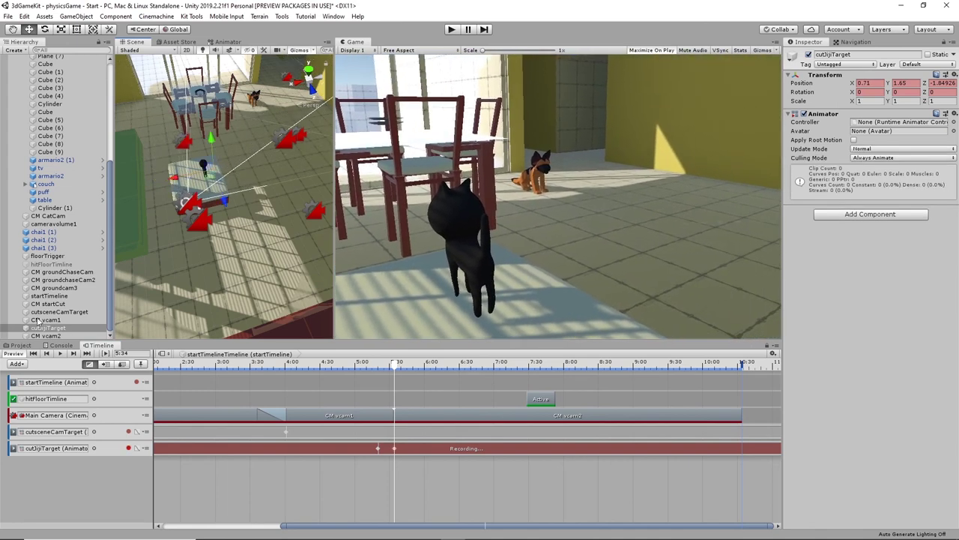
left_click(128, 447)
- Move the CM vcam2 clip to start at frame 320 so it blends over the end of the CM vcam1 clip, and preview the transition
left_click_drag(424, 417, 411, 415)
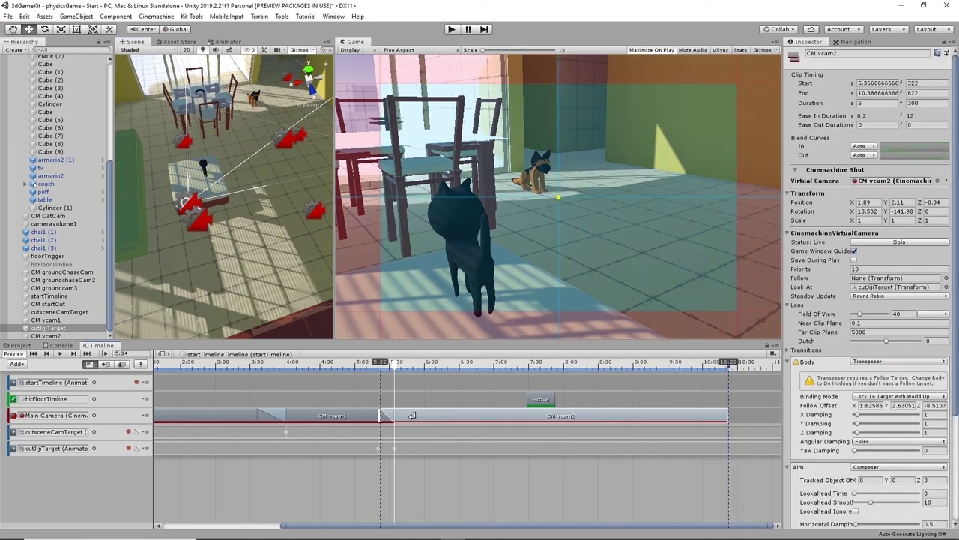
left_click(377, 364)
left_click_drag(377, 366, 398, 367)
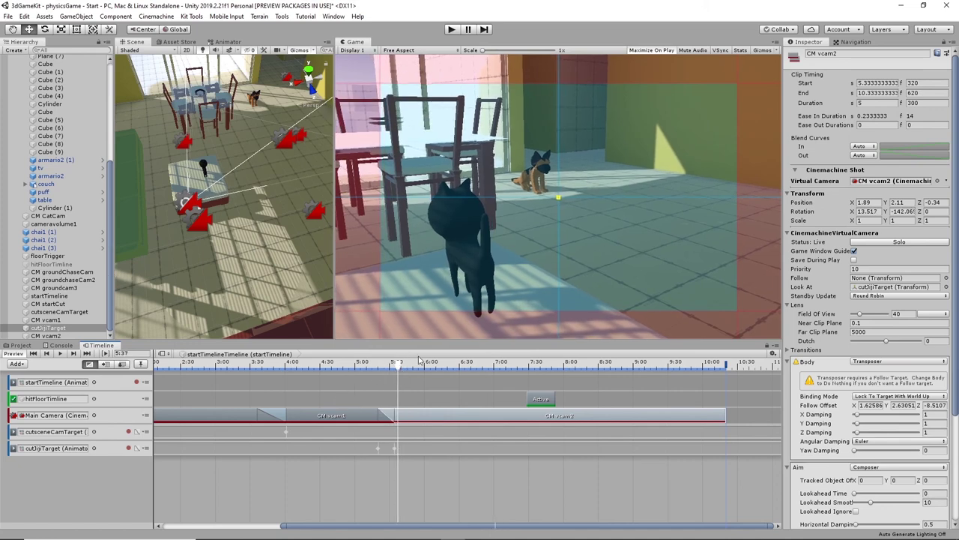
- Reposition CM vcam2 lower and more directly behind the cat, at about X 1.26, Y 1.59
left_click(39, 335)
left_click_drag(223, 257, 202, 140, "alt")
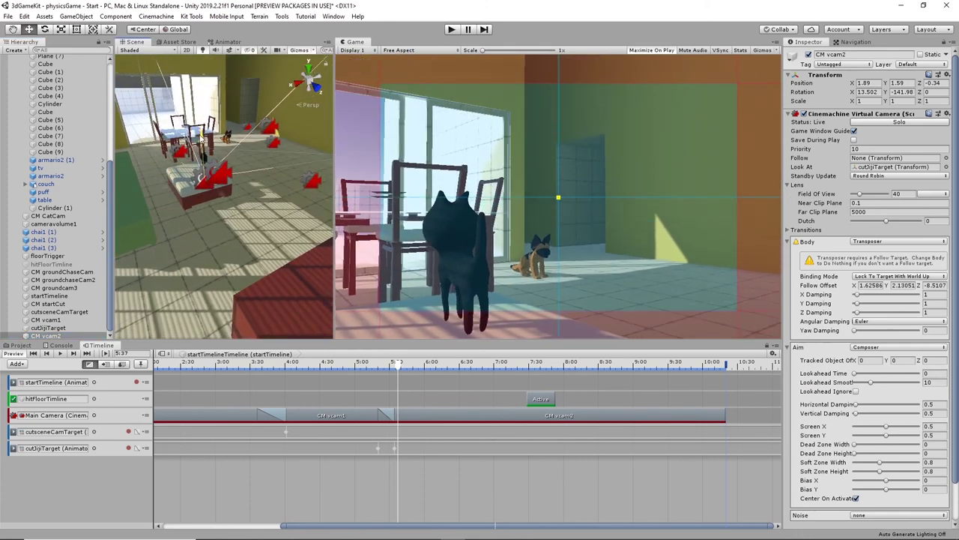
left_click_drag(166, 190, 179, 197)
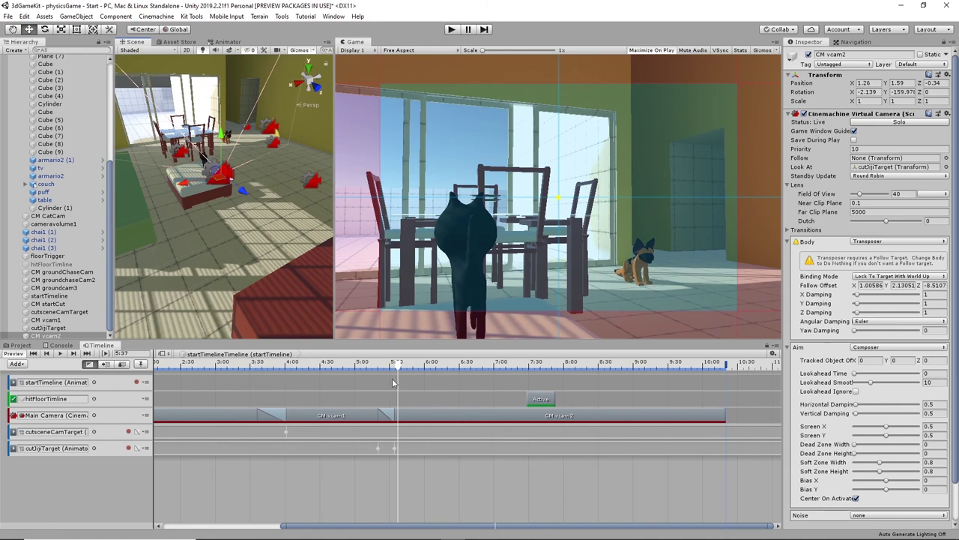
- Trim the CM vcam2 clip to end at frame 416 and move the hitFloorTimline Active clip to start at 9.9 seconds
left_click_drag(398, 365, 477, 392)
left_click_drag(723, 416, 490, 429)
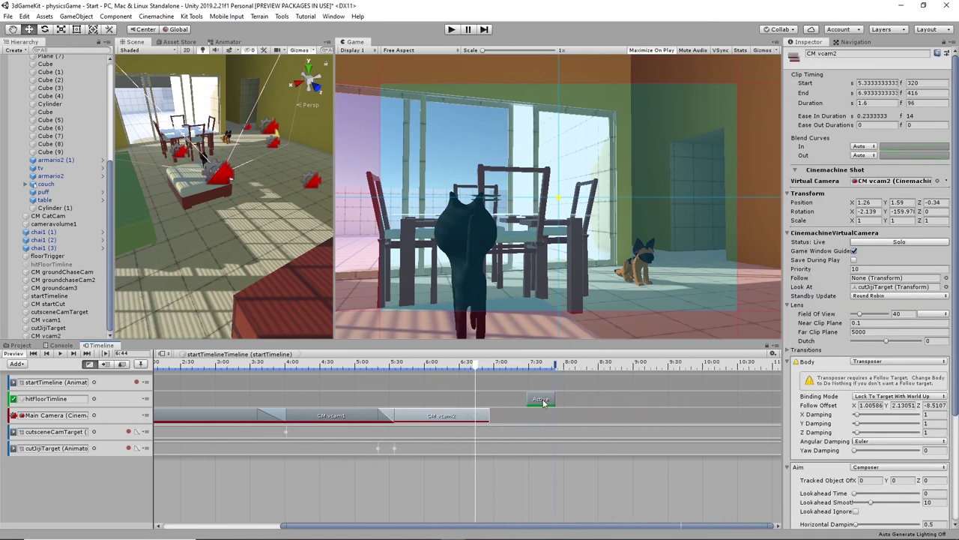
left_click_drag(540, 400, 710, 403)
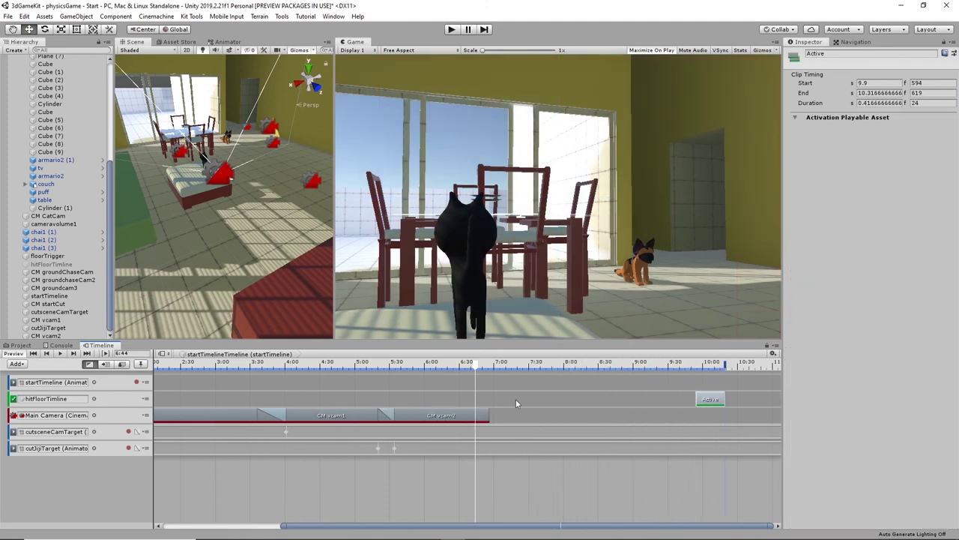
- Create the virtual camera CM vcam3 and add it to the Cinemachine track directly after the CM vcam2 clip
left_click(156, 17)
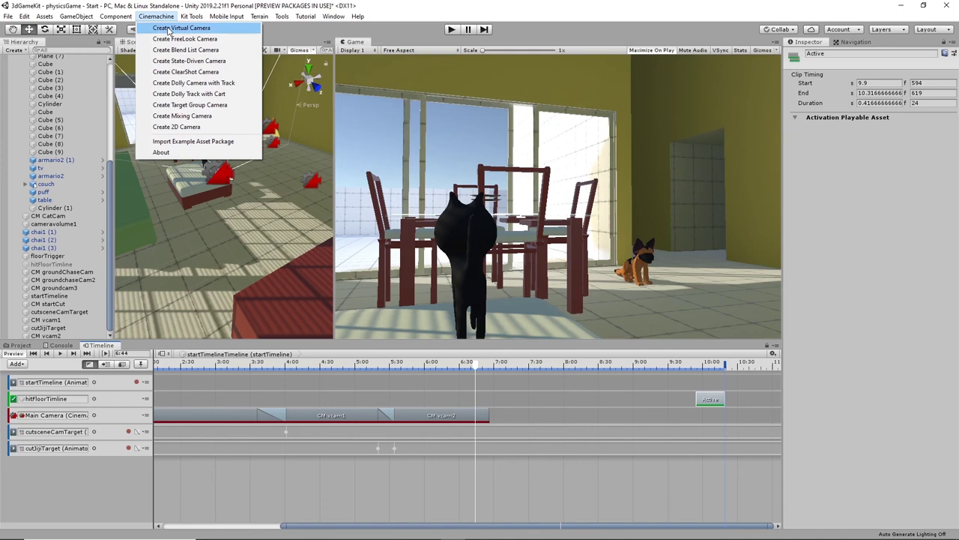
left_click(169, 29)
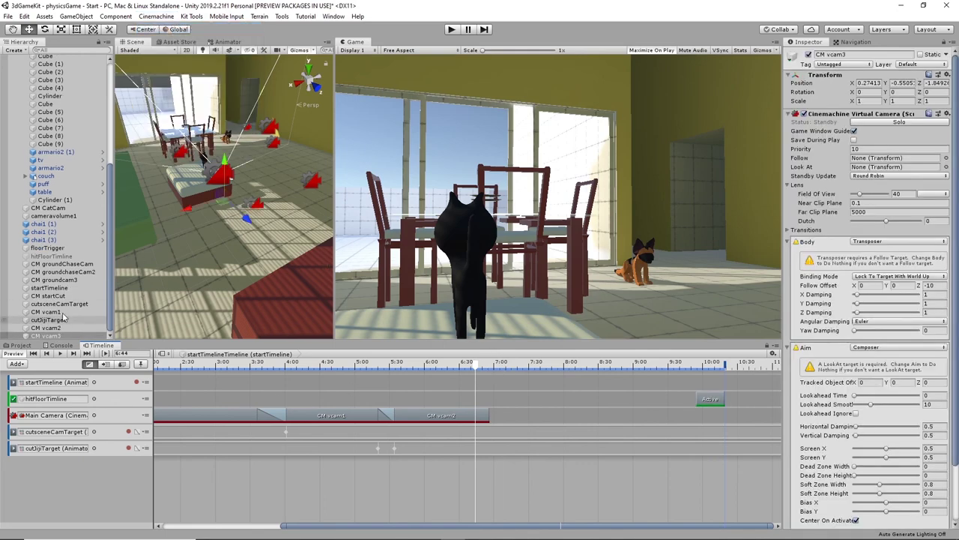
left_click(52, 337)
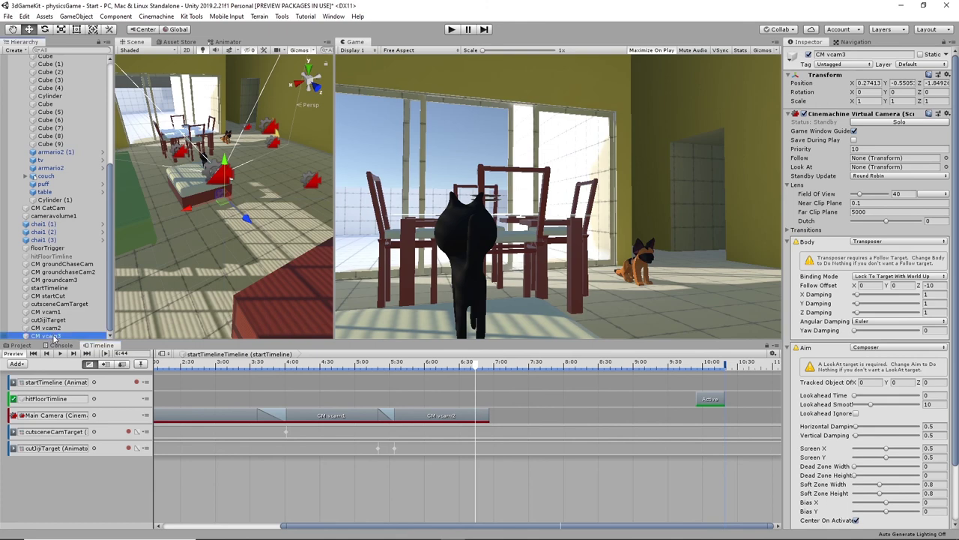
left_click_drag(53, 336, 447, 417)
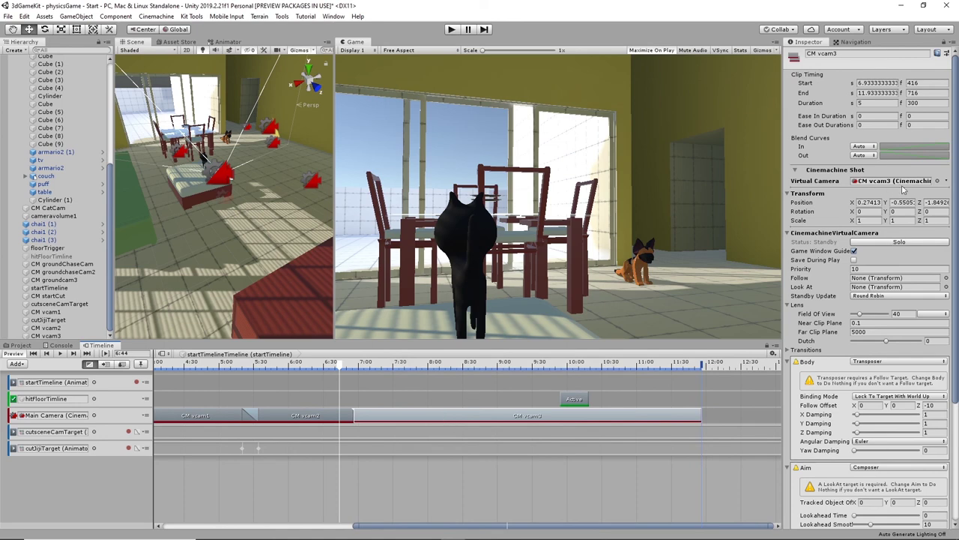
- Set cutJijiTarget as the Look At target of CM vcam3
left_click(48, 336)
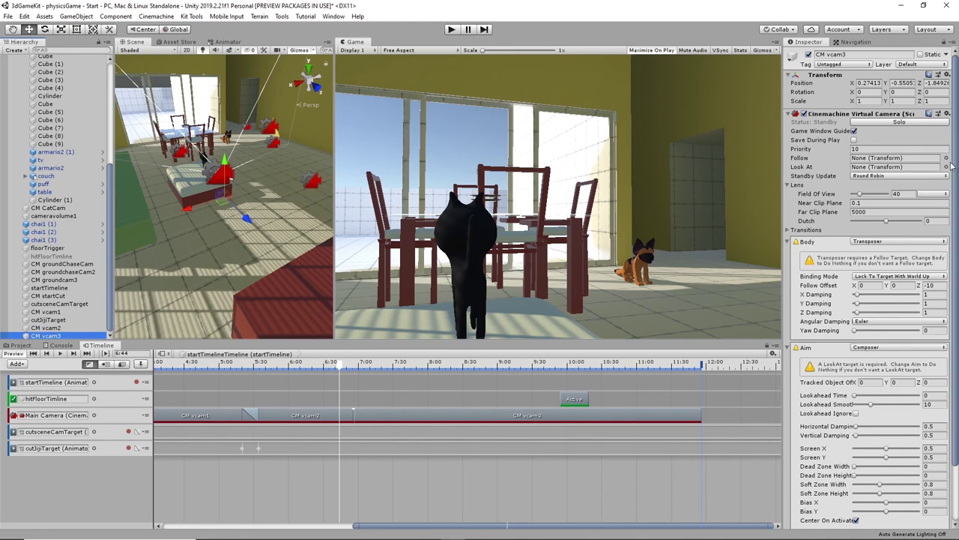
left_click(946, 167)
scroll(775, 291, "down", 5)
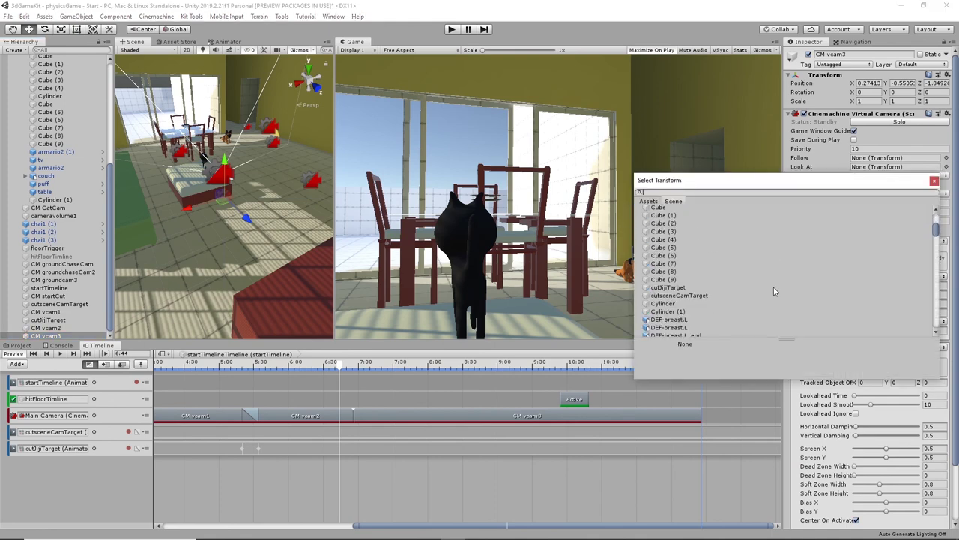
left_click(683, 287)
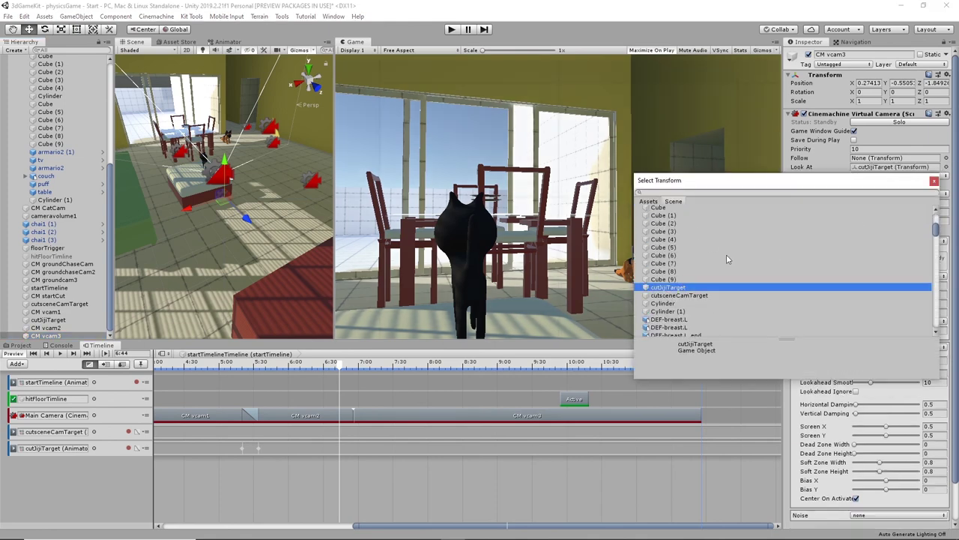
left_click(934, 181)
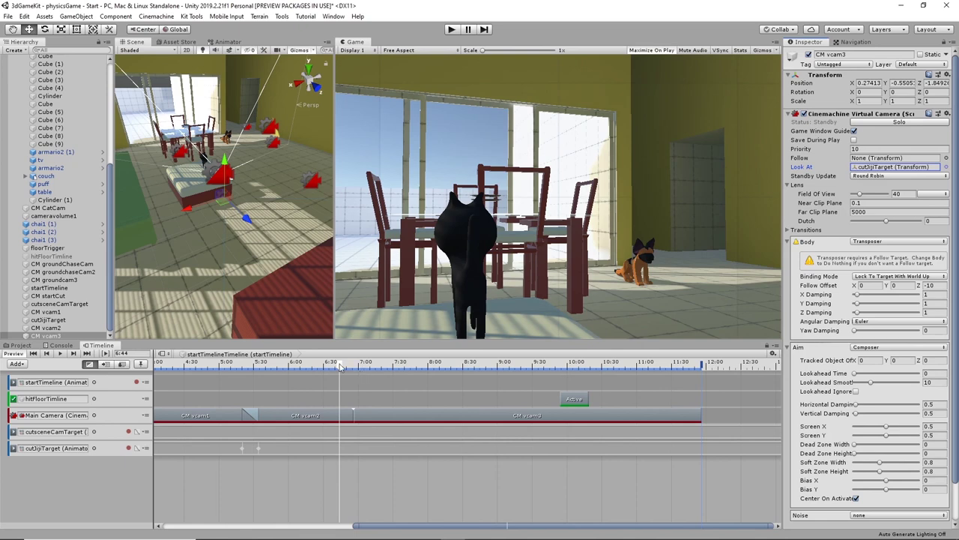
- Place CM vcam3 low behind the dog at about X -4.34, Y 0.44, Z -10.52, facing the cat
left_click_drag(341, 367, 378, 372)
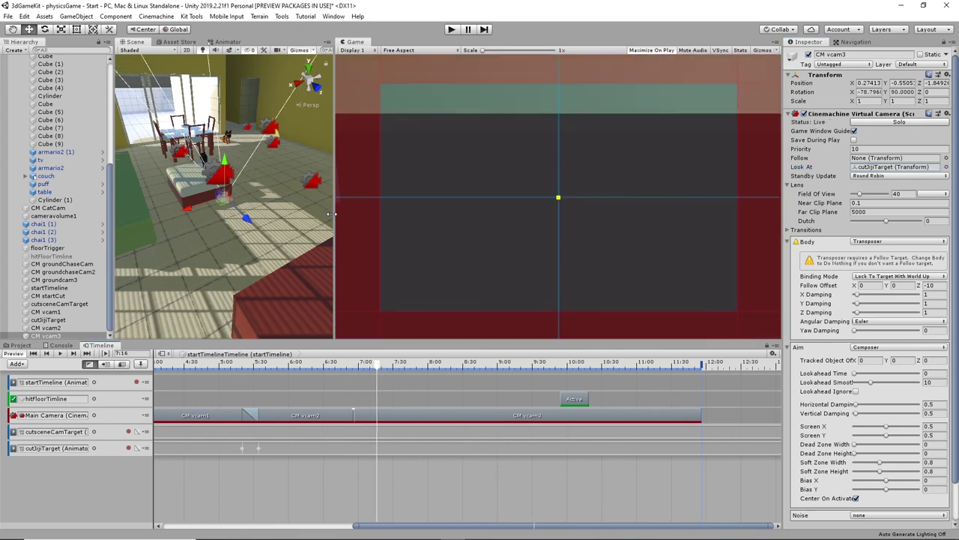
mouse_move(332, 214)
left_mouse_down()
mouse_move(424, 211)
mouse_move(225, 209)
mouse_move(322, 200)
left_mouse_up()
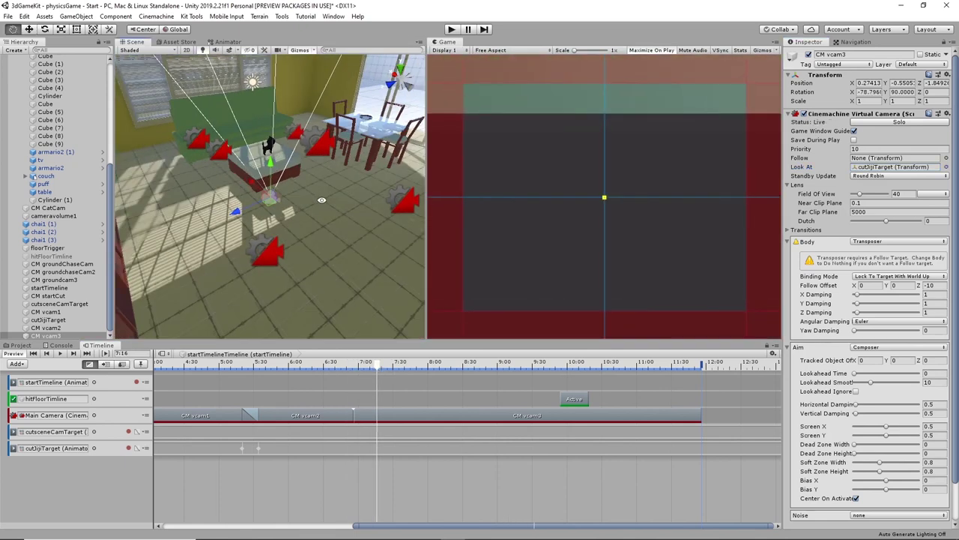
middle_click_drag(321, 200, 170, 221)
left_click_drag(169, 221, 165, 200, "alt")
middle_click_drag(165, 200, 229, 220)
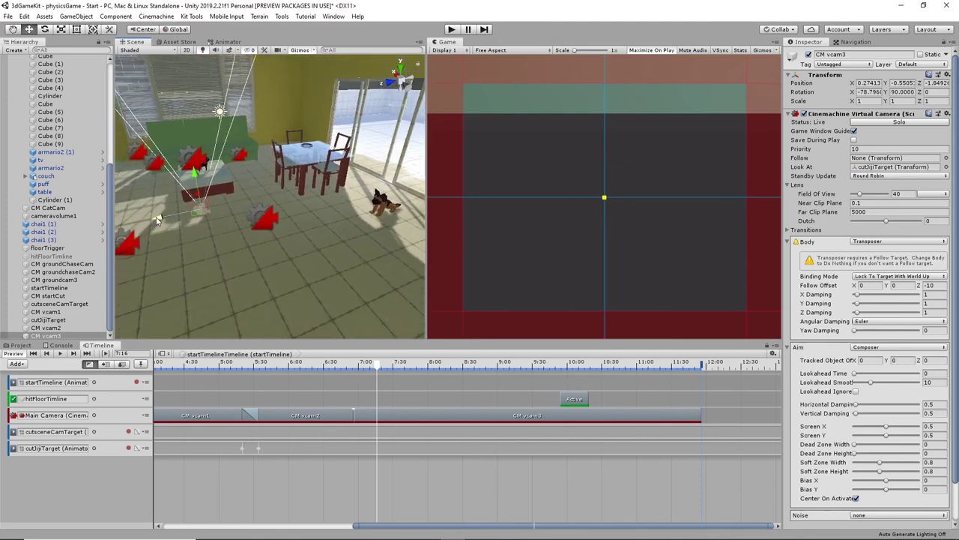
left_click_drag(157, 219, 272, 195)
left_click_drag(318, 162, 322, 137)
left_click_drag(294, 149, 296, 226)
left_click_drag(223, 243, 294, 178)
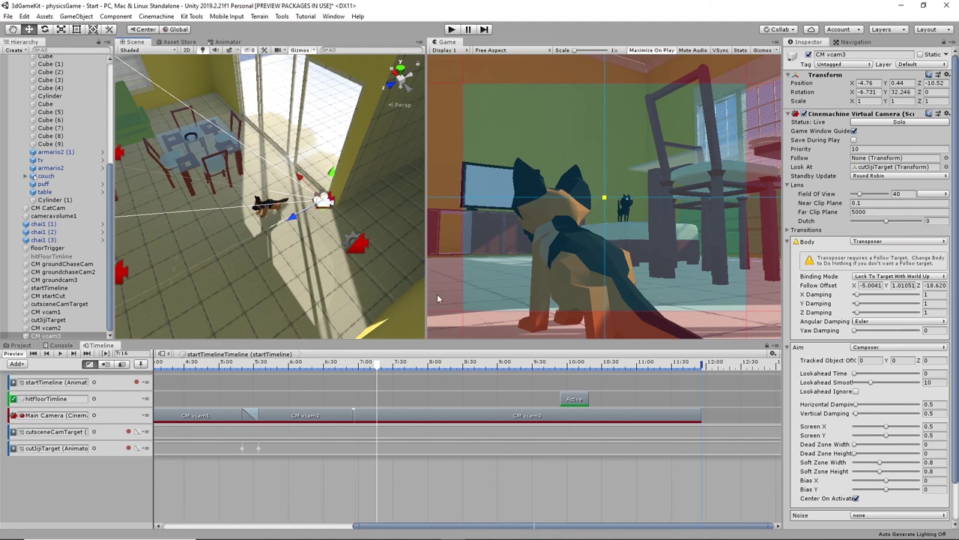
left_click_drag(427, 300, 352, 306)
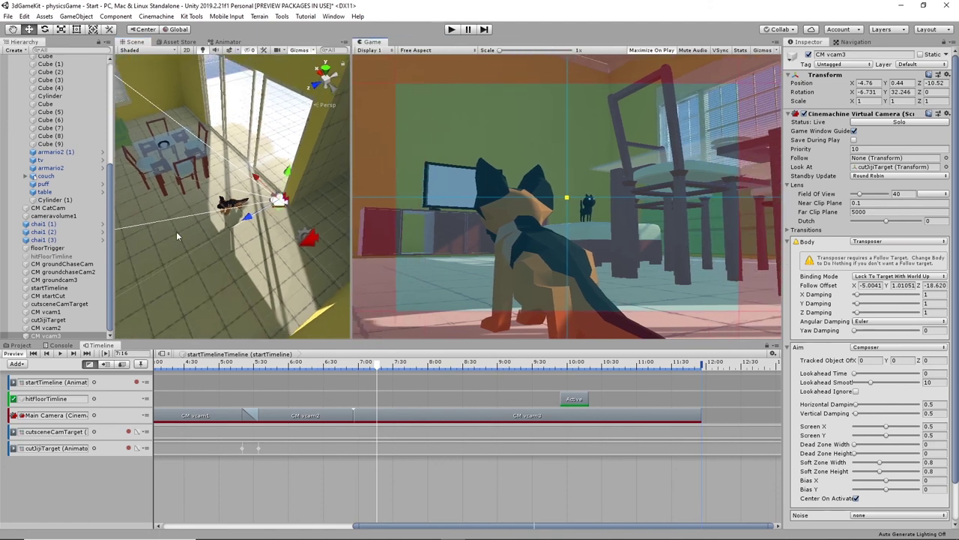
left_click_drag(253, 179, 261, 157)
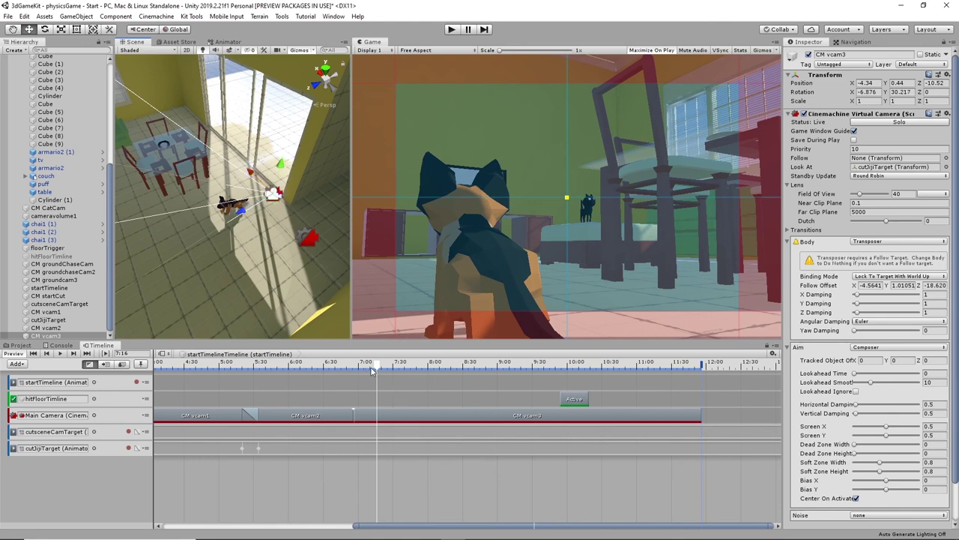
- Start recording on the cutJijiTarget track and key its position at 7:09 with the target at about X 0.8
left_click_drag(372, 370, 419, 385)
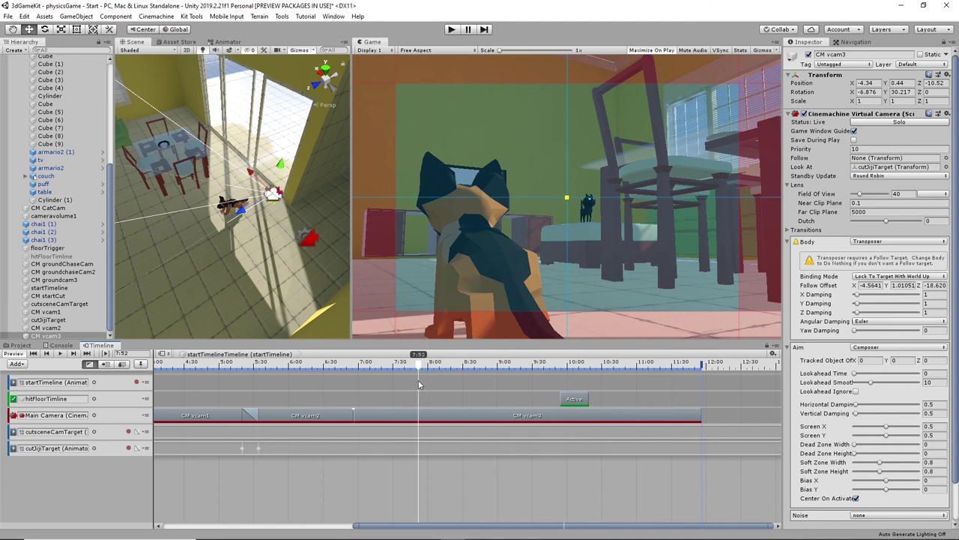
left_click_drag(419, 386, 369, 399)
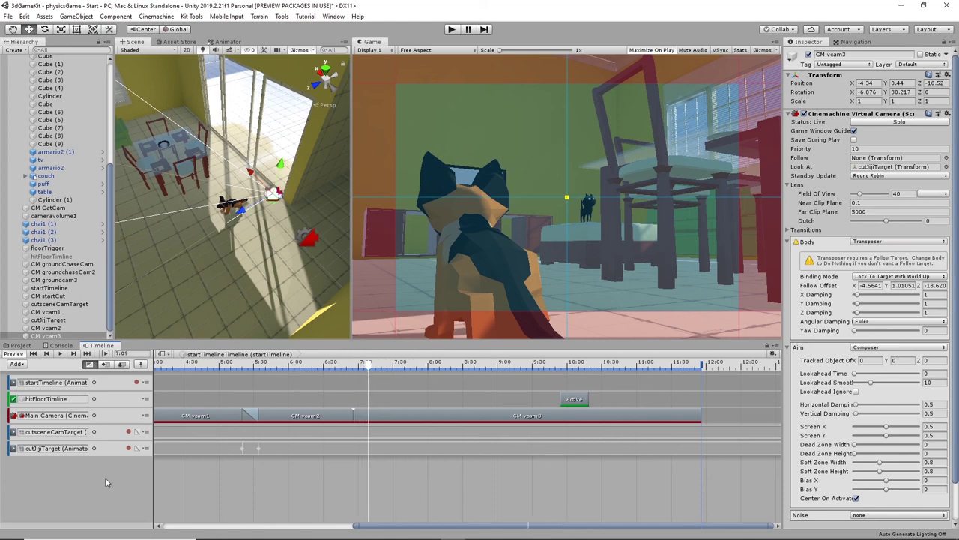
left_click(129, 448)
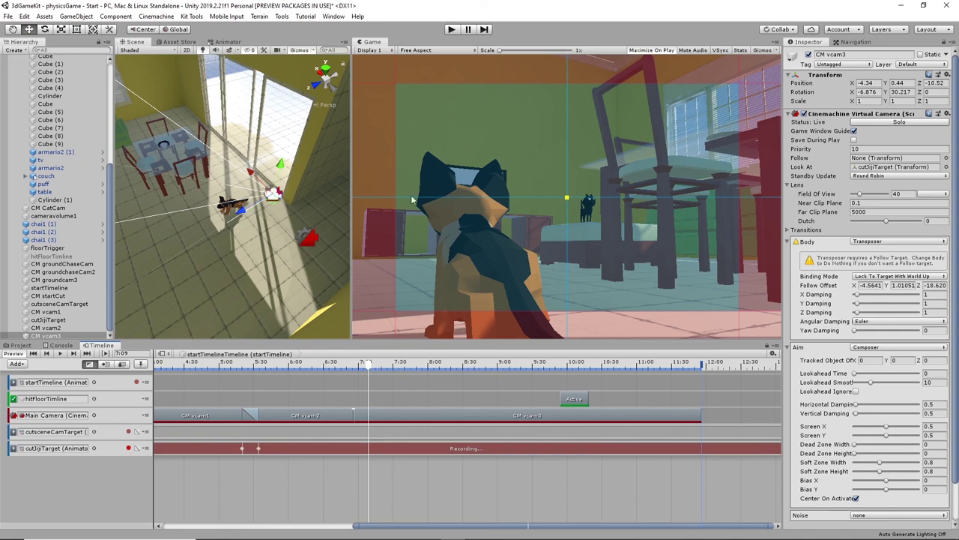
left_click(48, 320)
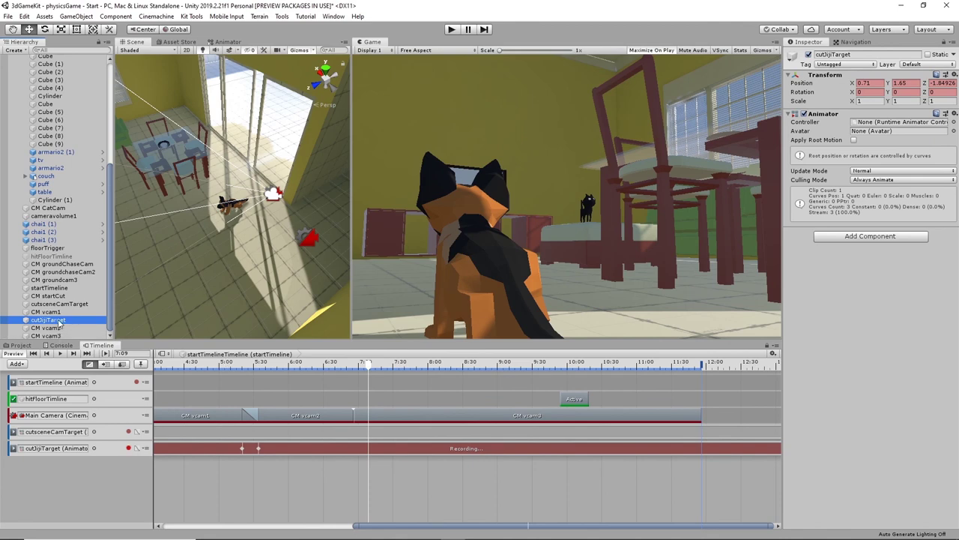
middle_click_drag(234, 254, 331, 215, "alt")
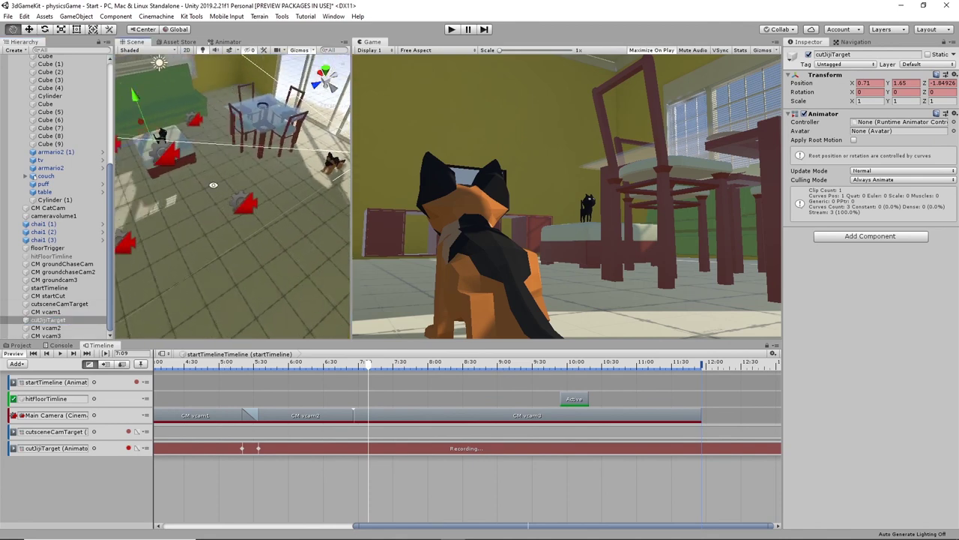
left_click_drag(140, 191, 191, 174, "alt")
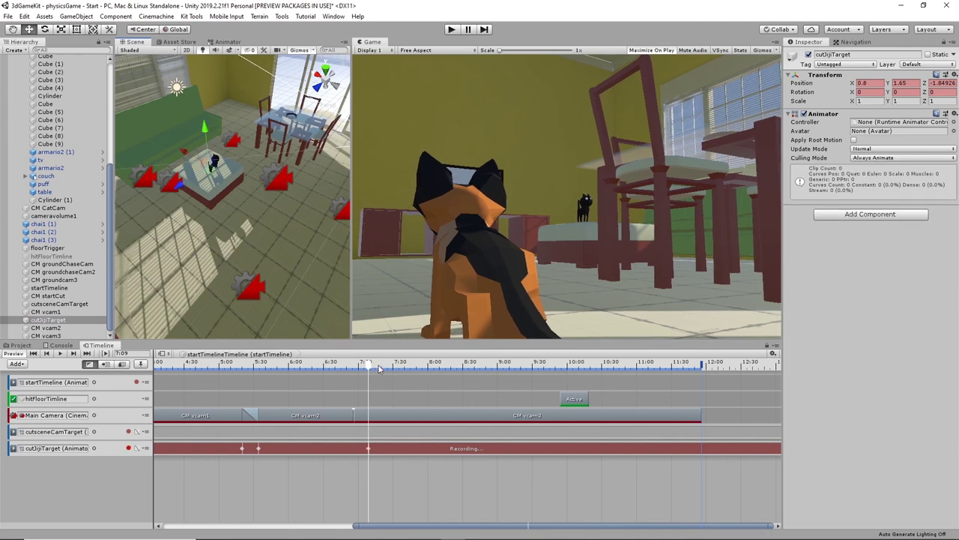
- Record a position key at 8:47 with cutJijiTarget moved to about X -1.54, and stop recording
left_click_drag(370, 364, 476, 267)
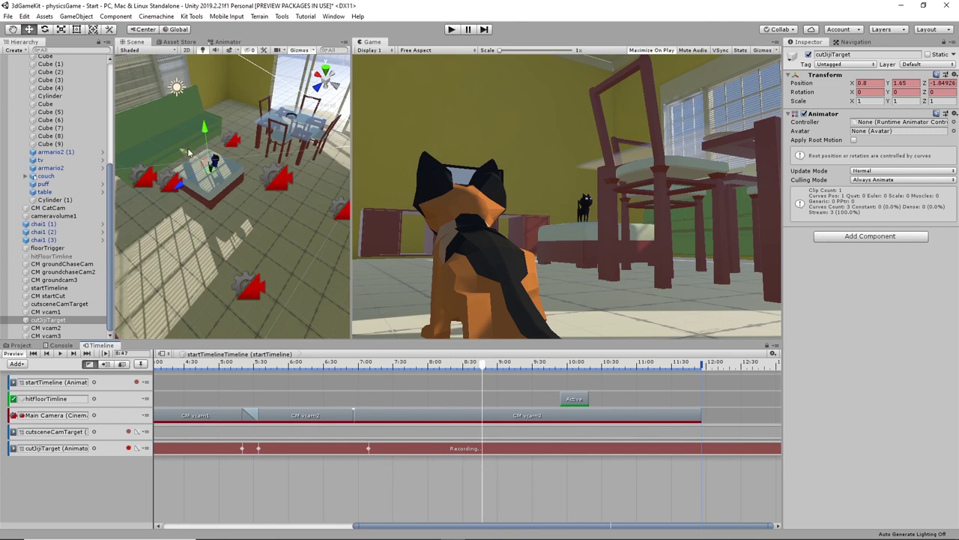
left_click_drag(189, 151, 225, 184)
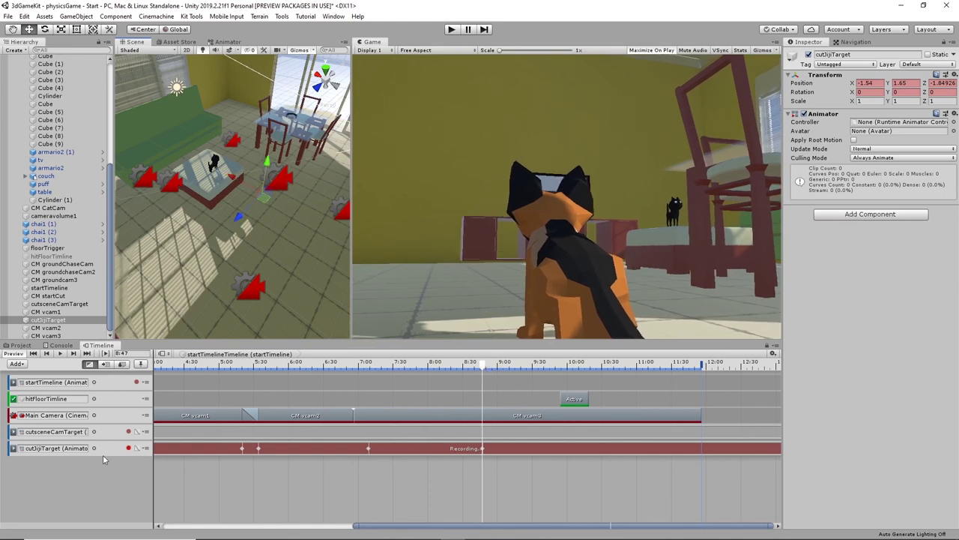
left_click(128, 449)
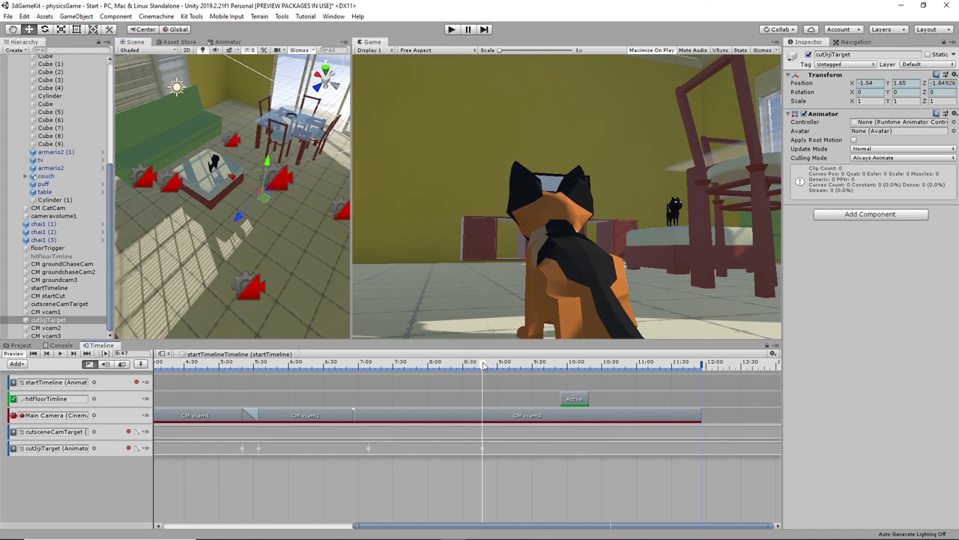
- Move CM vcam3 to about X -4.3 behind the dog and shorten its timeline clip to end at frame 619
left_click_drag(484, 365, 482, 405)
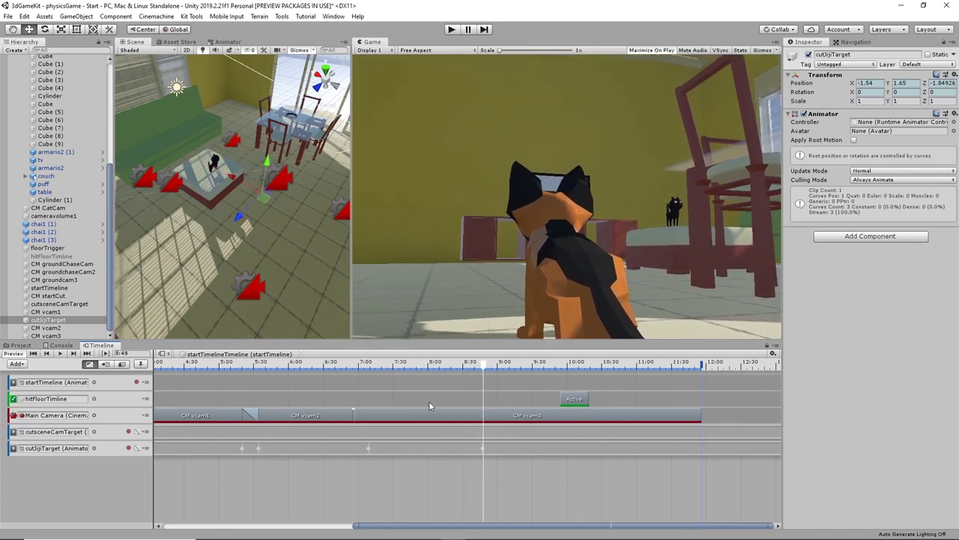
left_click(46, 335)
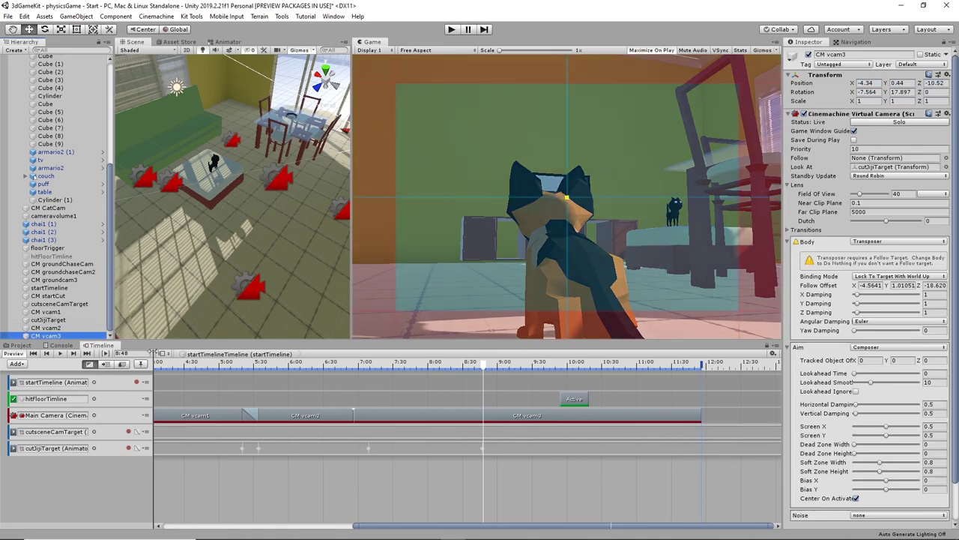
middle_click_drag(331, 231, 218, 279)
left_click_drag(281, 225, 197, 224, "alt")
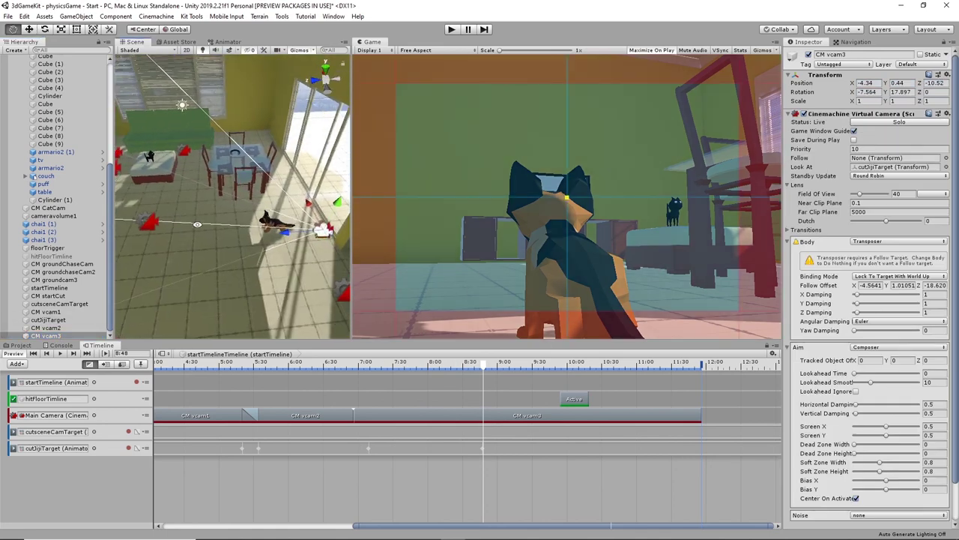
left_click_drag(265, 259, 182, 228, "alt")
right_click_drag(180, 229, 303, 280)
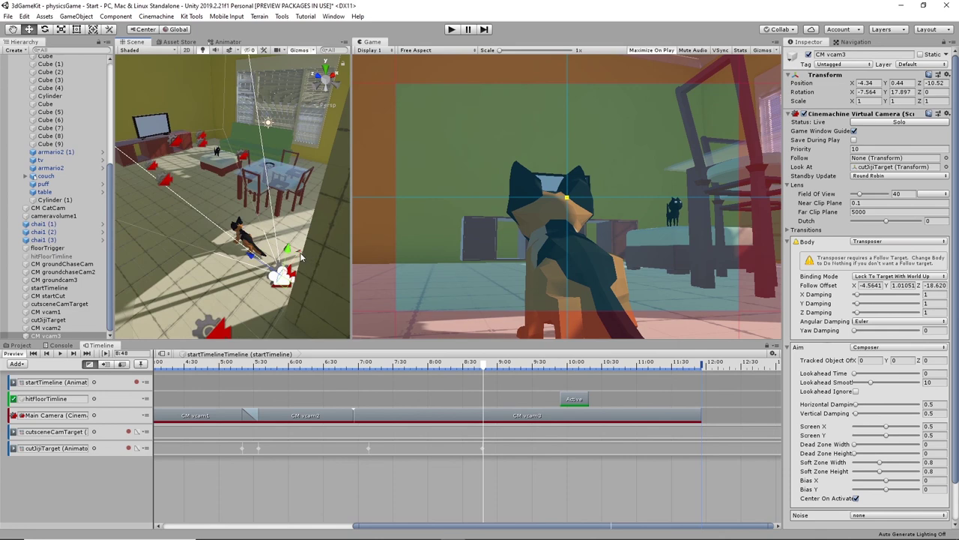
mouse_move(300, 254)
left_mouse_down()
mouse_move(316, 252)
mouse_move(281, 273)
mouse_move(291, 259)
left_mouse_up()
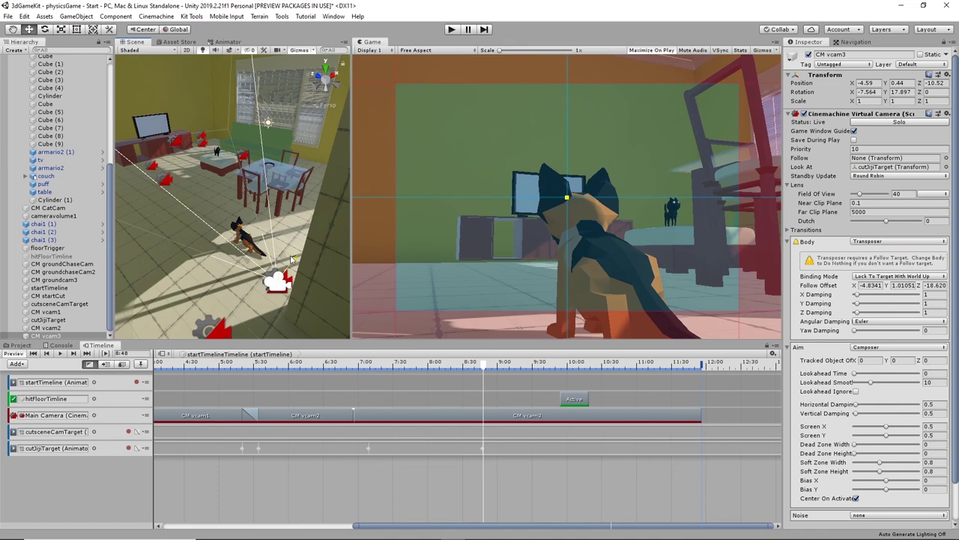
left_click_drag(291, 259, 300, 253)
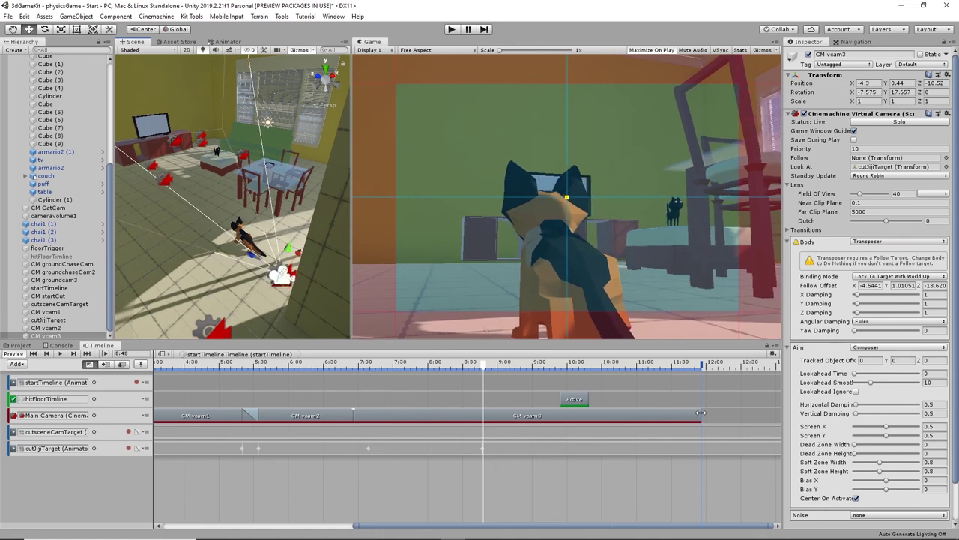
left_click_drag(700, 413, 587, 415)
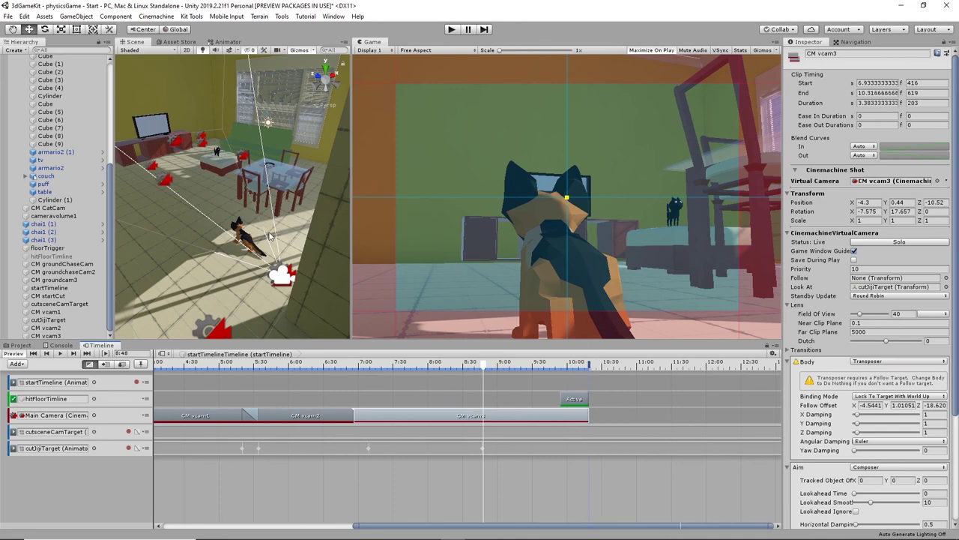
- Move the dining table together with its chairs and the cylinders on it along X, farther from the dog
key("alt")
left_click_drag(178, 188, 149, 159, "alt")
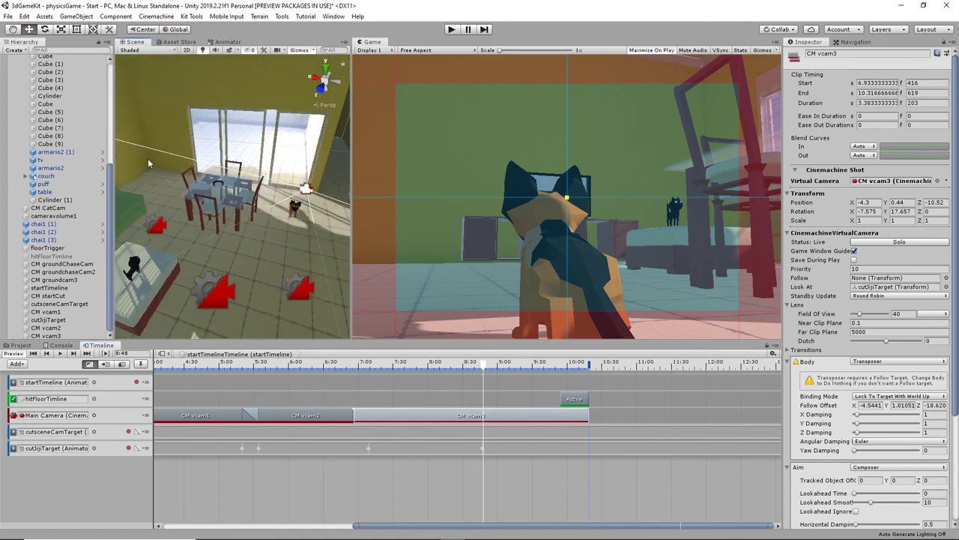
scroll(191, 186, "up", 5)
left_click(184, 180)
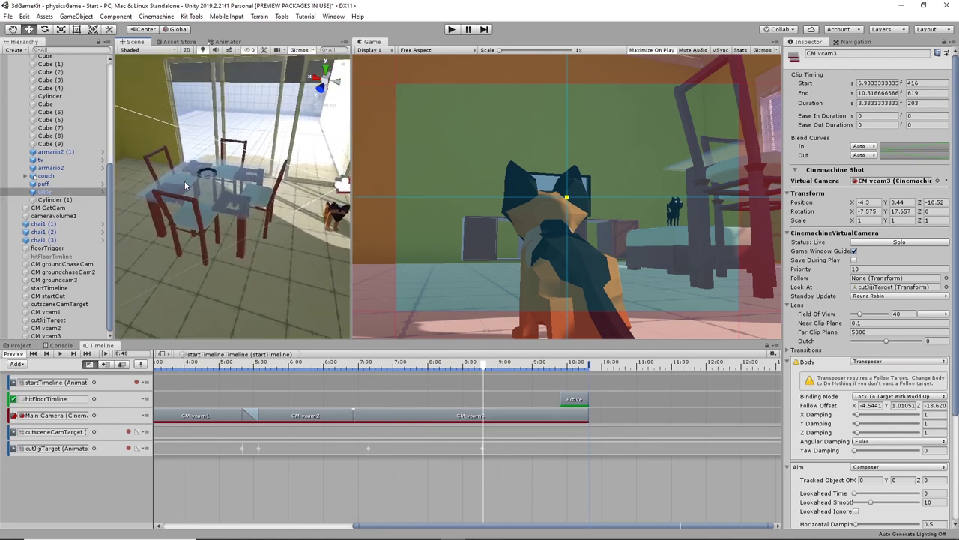
left_click(151, 174, "shift")
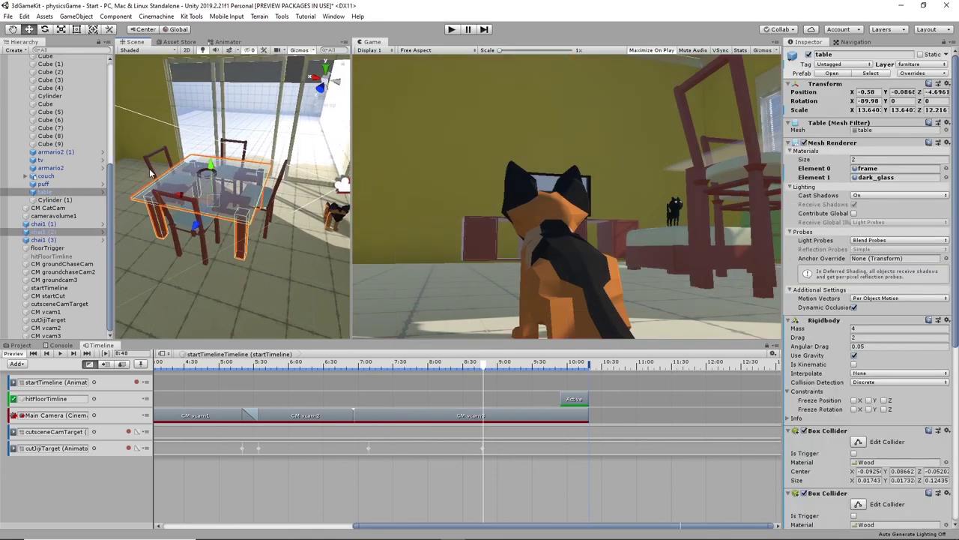
left_click(202, 202, "shift")
left_click(214, 181, "shift")
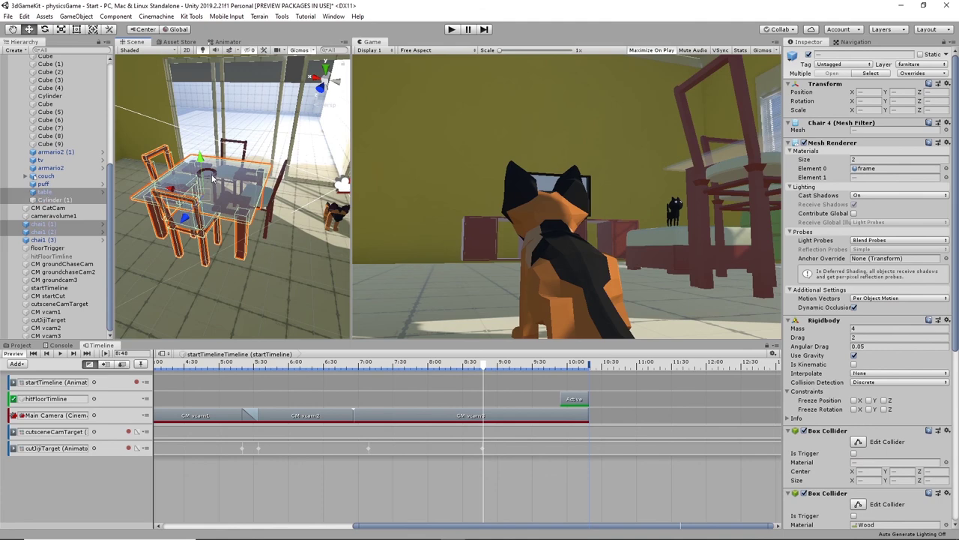
left_click(214, 182, "shift")
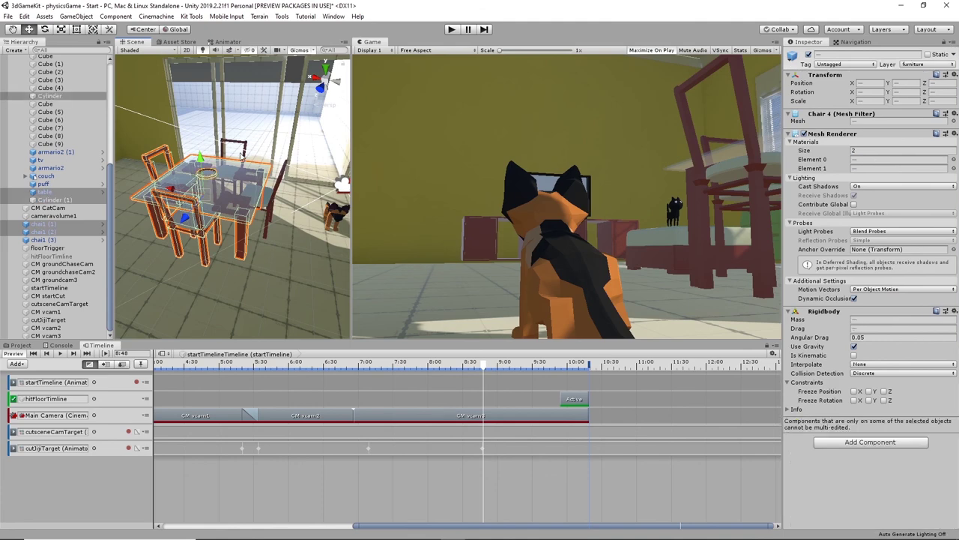
left_click(245, 158, "shift")
left_click(278, 187, "shift")
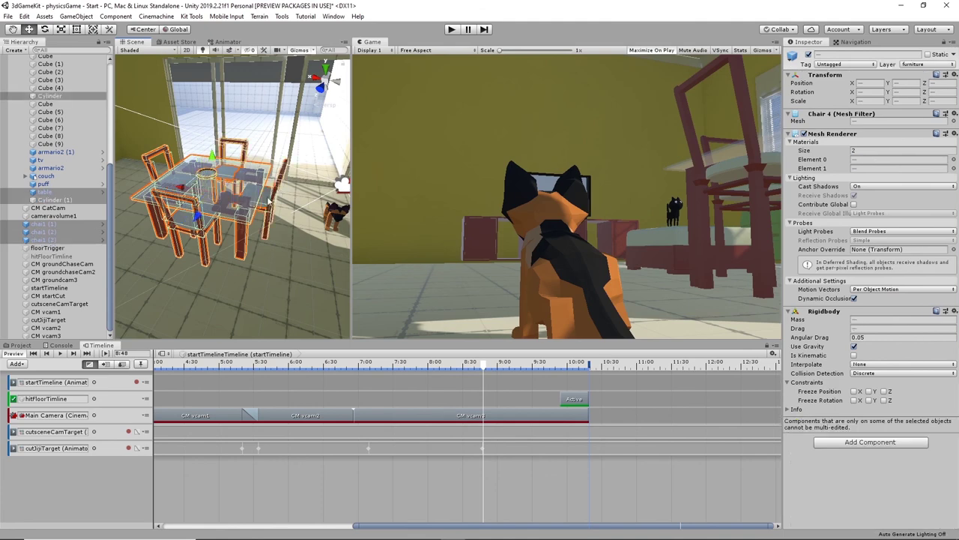
left_click_drag(185, 194, 168, 187)
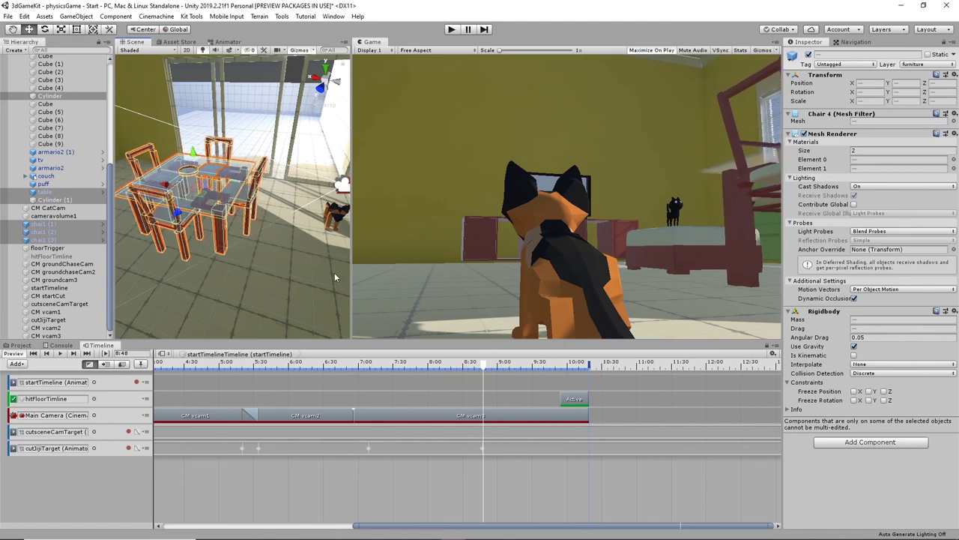
- Shift CM vcam3 along X to about -3.78, directly behind the dog
left_click(488, 416)
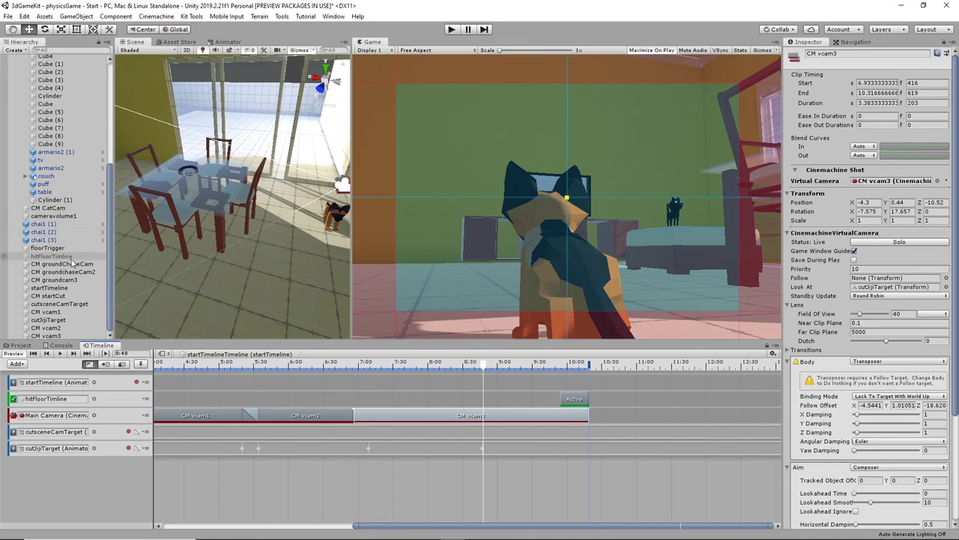
left_click(63, 336)
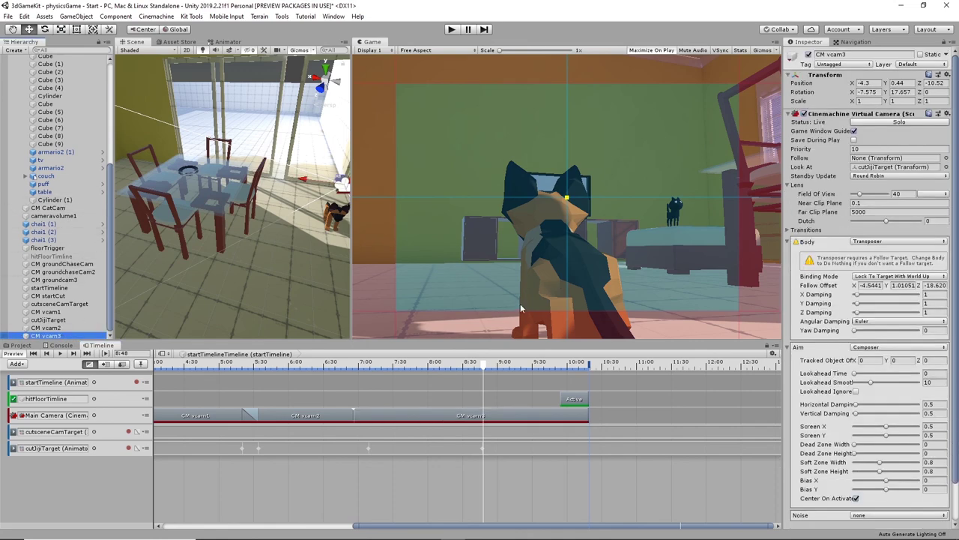
left_click_drag(304, 181, 289, 184)
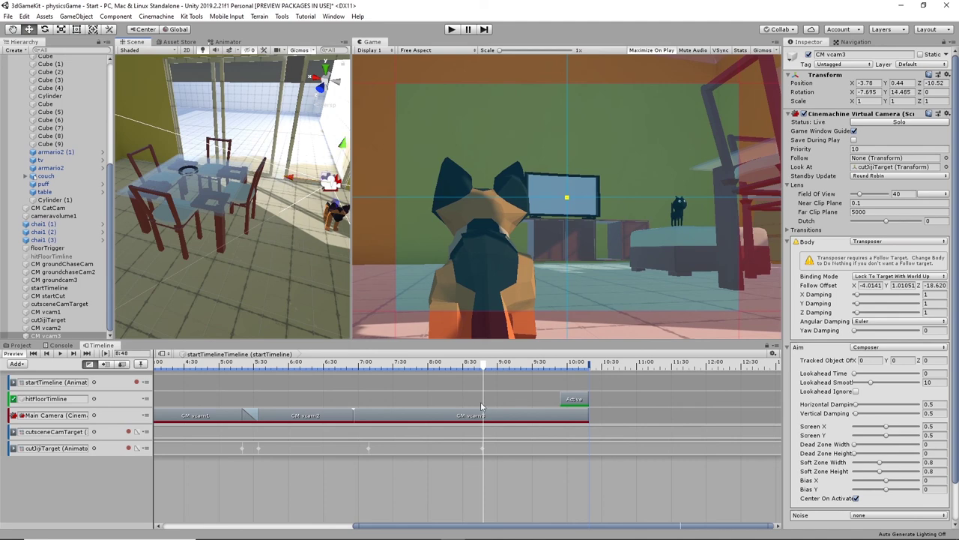
- Re-record the cutJijiTarget key at 8:47 with the target moved to about X -0.1, and stop recording
mouse_move(484, 367)
left_mouse_down()
mouse_move(471, 369)
mouse_move(483, 370)
left_mouse_up()
left_click(129, 449)
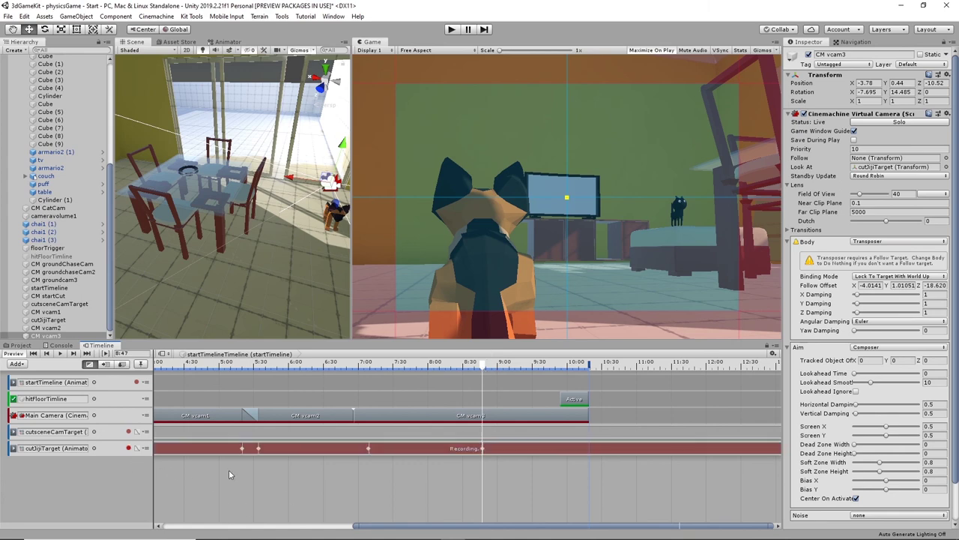
scroll(498, 459, "up", 5)
scroll(499, 464, "up", 2)
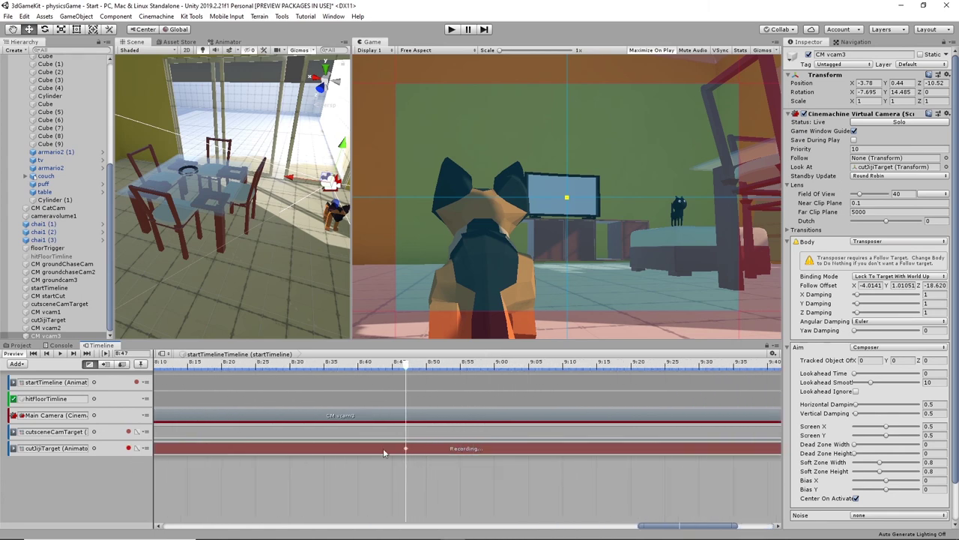
scroll(258, 257, "down", 7)
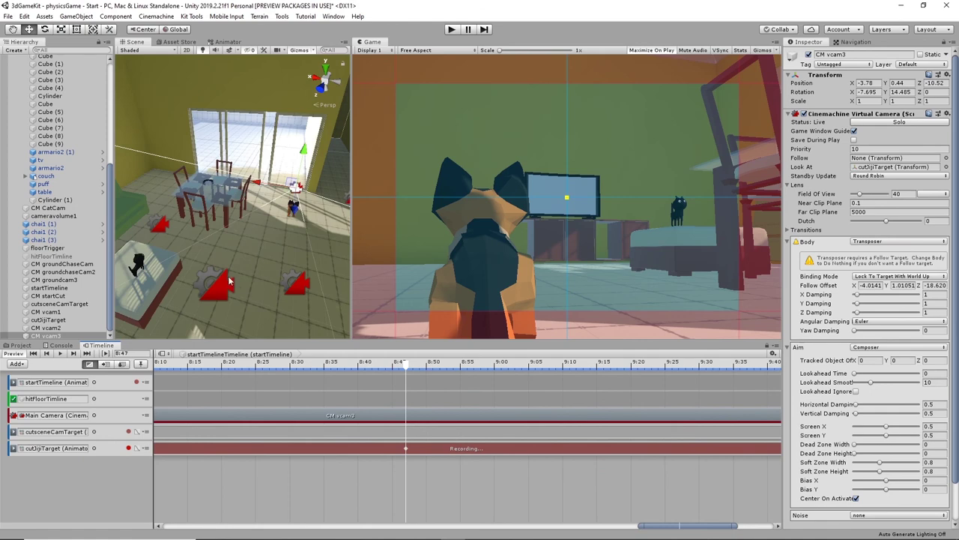
left_click_drag(227, 278, 232, 300, "alt")
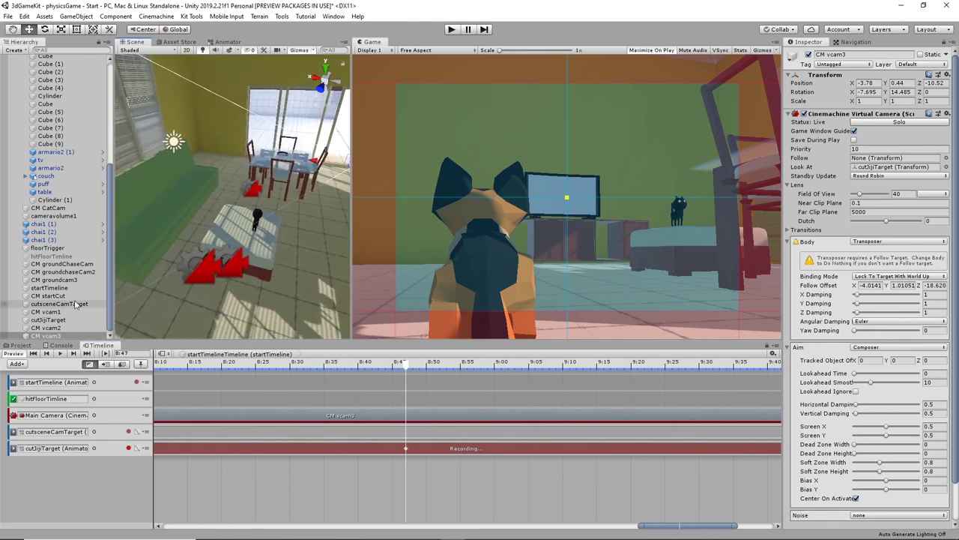
left_click(47, 320)
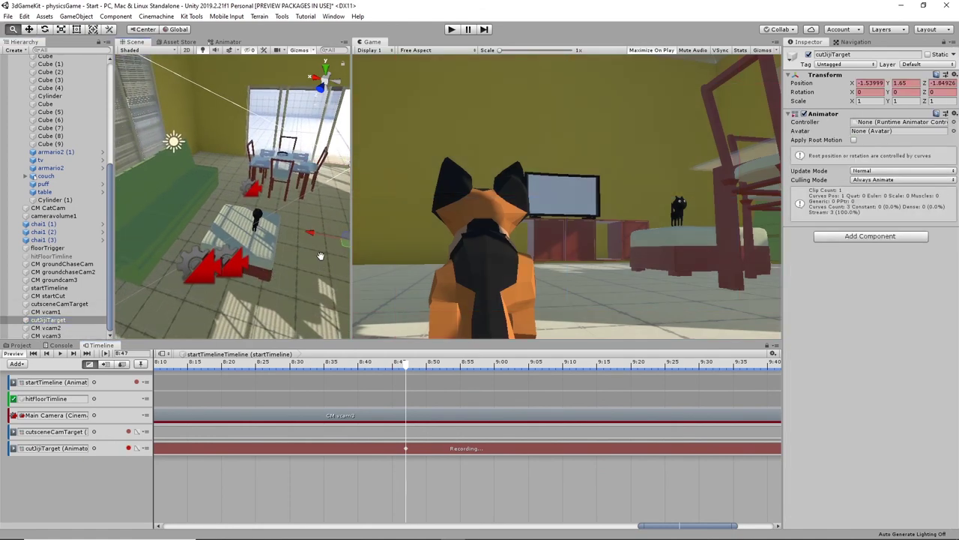
left_click_drag(322, 267, 215, 236, "alt")
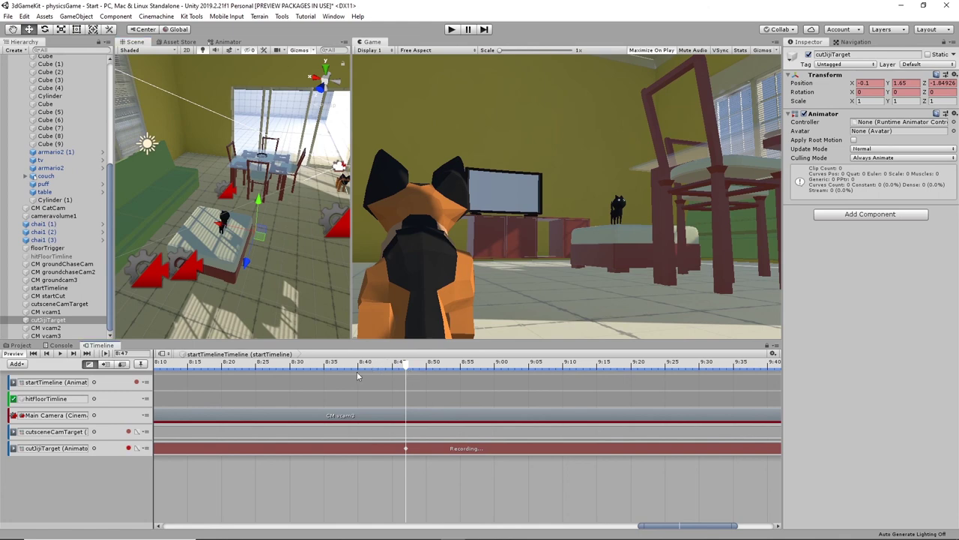
left_click(128, 447)
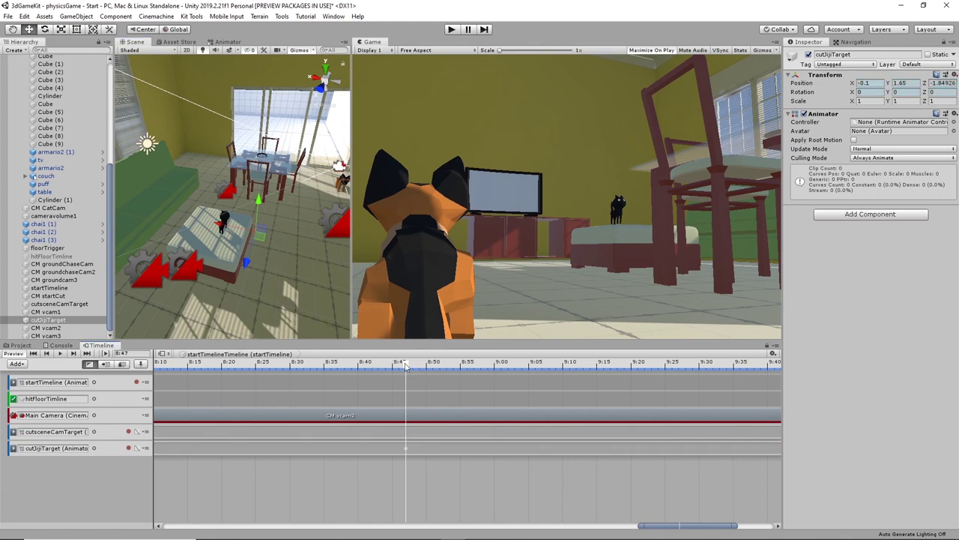
- Reframe CM vcam3 at 7:09 by moving it to about X -4.25, and scrub through the shot to 10:11
key("space")
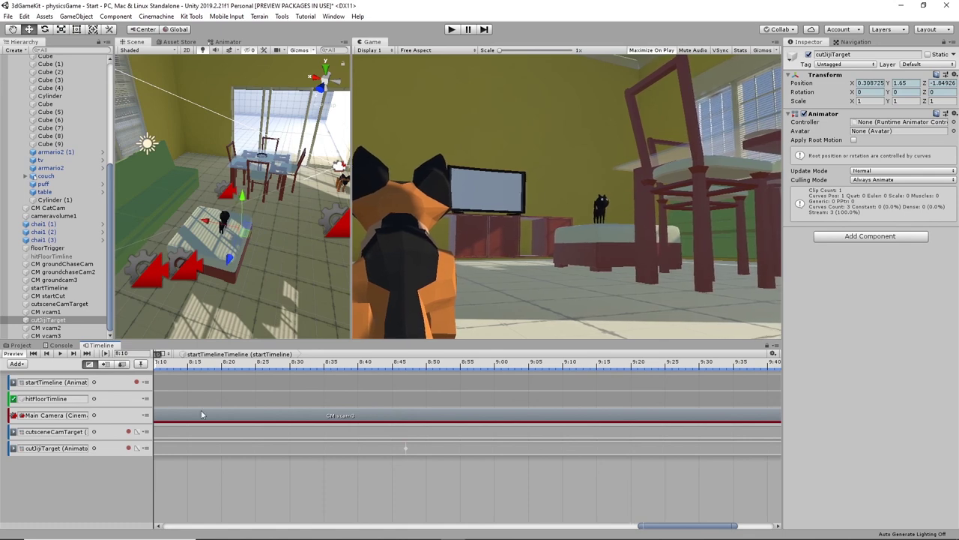
left_click_drag(201, 414, 400, 462)
scroll(355, 423, "down", 3)
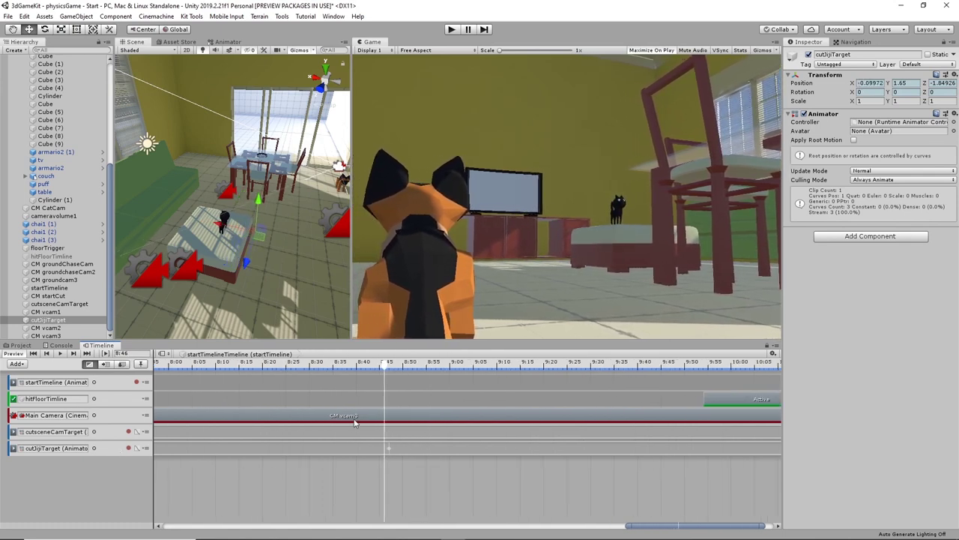
scroll(356, 424, "down", 3)
left_click_drag(366, 367, 228, 449)
left_click(304, 422)
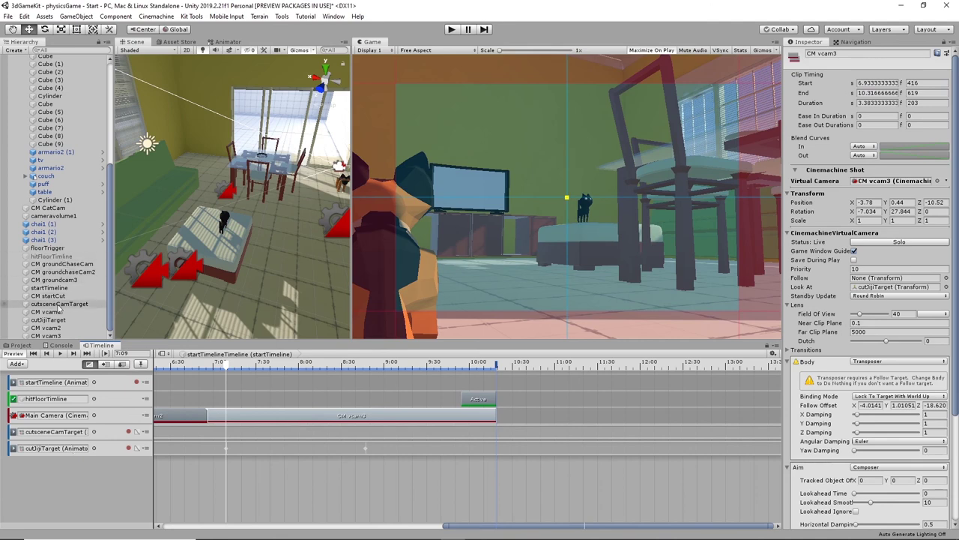
left_click(68, 336)
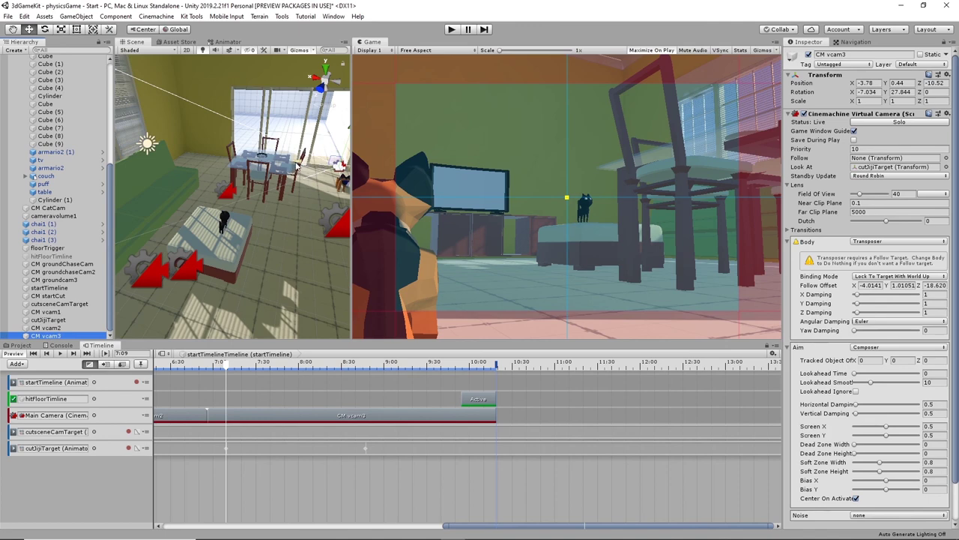
left_click_drag(299, 165, 303, 169)
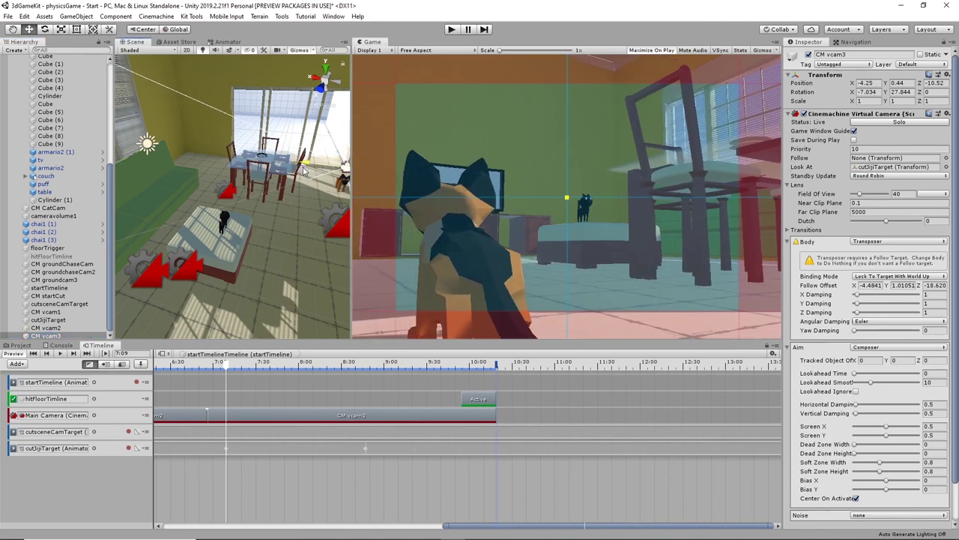
left_click_drag(228, 366, 486, 405)
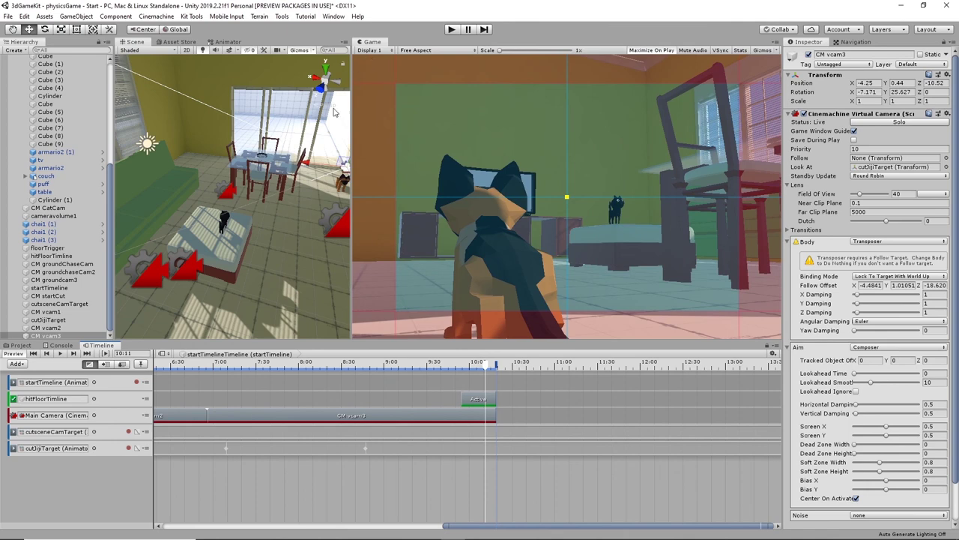
- Save the scene and run the game to check the opening cutscene, stopping it when done
left_click(8, 15)
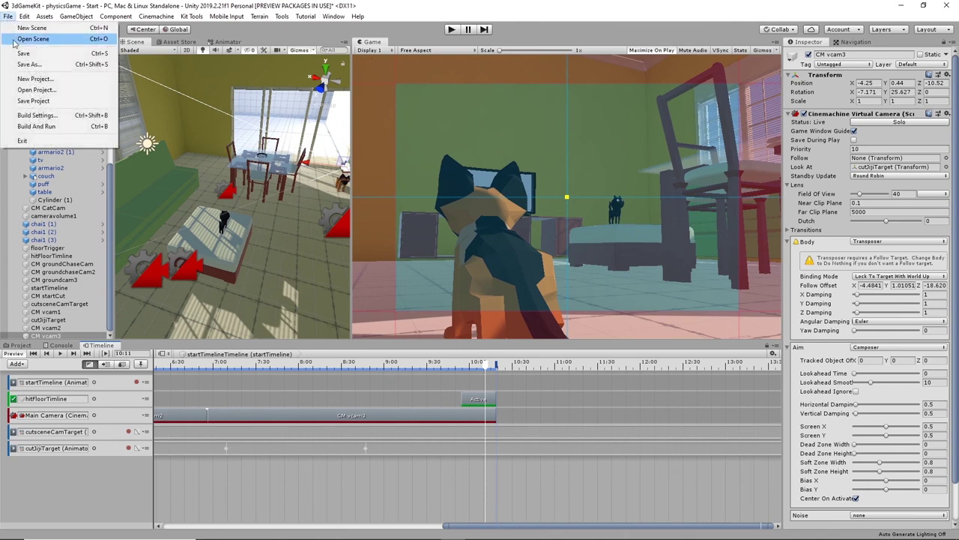
left_click(30, 62)
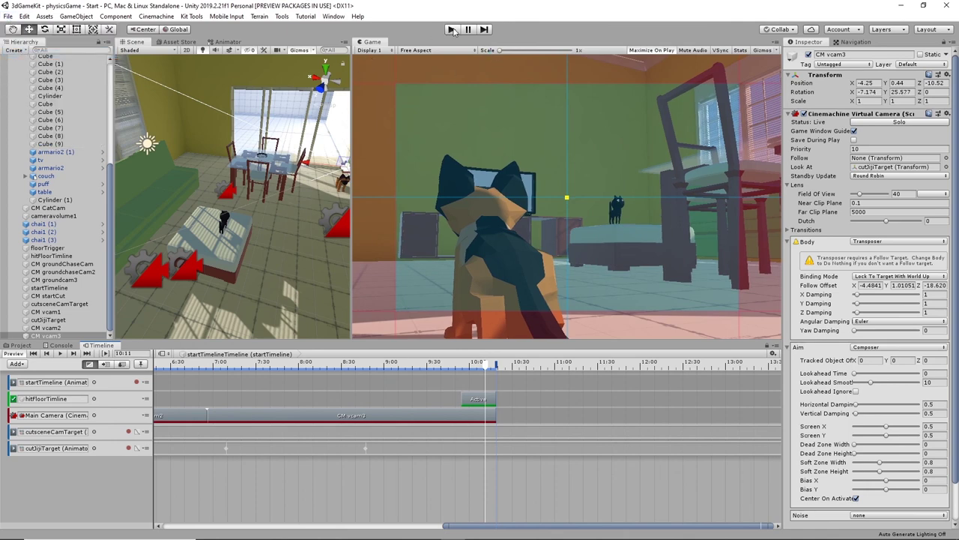
left_click(452, 29)
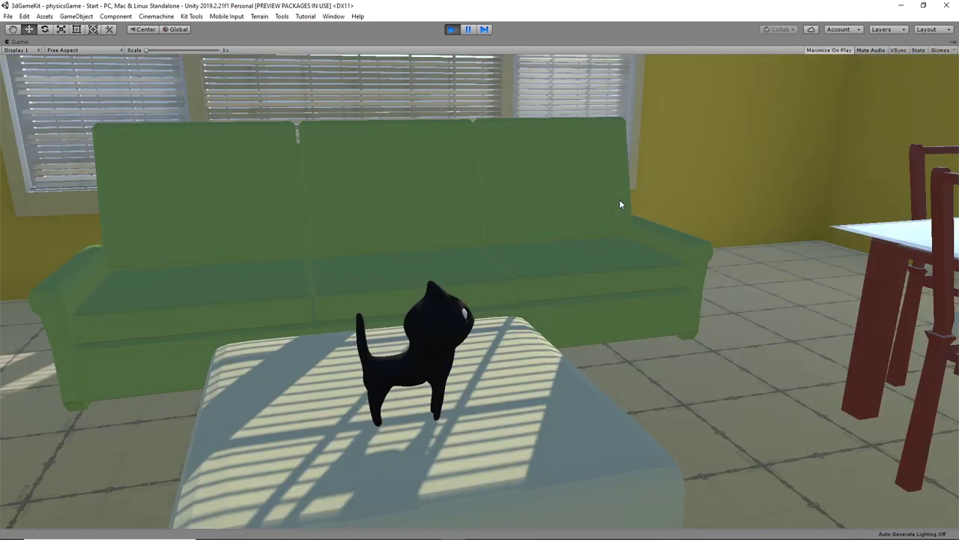
key("w")
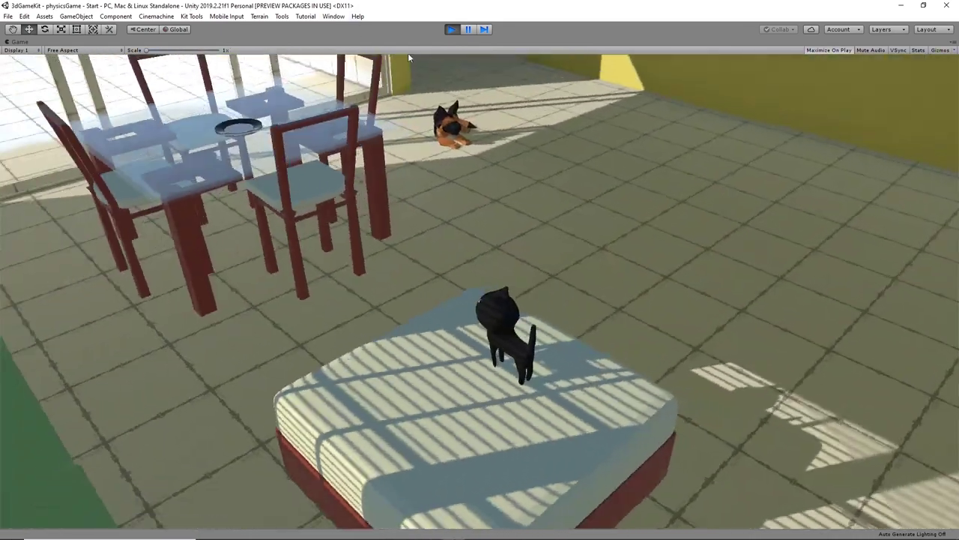
left_click(451, 29)
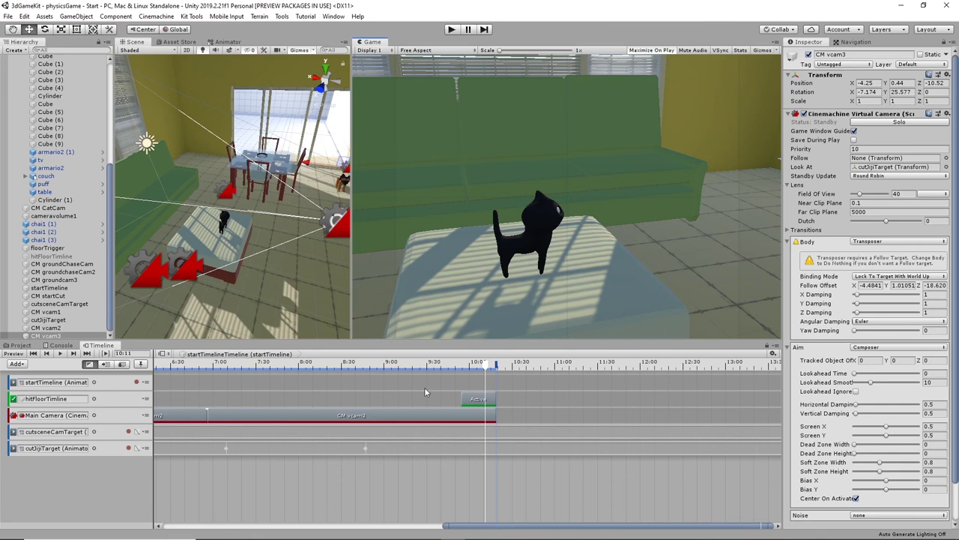
- Preview the end of the CM vcam3 shot at 10:11, and examine the room layout and camera placements from several angles in a widened Scene view
mouse_move(476, 367)
left_mouse_down()
mouse_move(448, 374)
mouse_move(496, 372)
mouse_move(486, 371)
left_mouse_up()
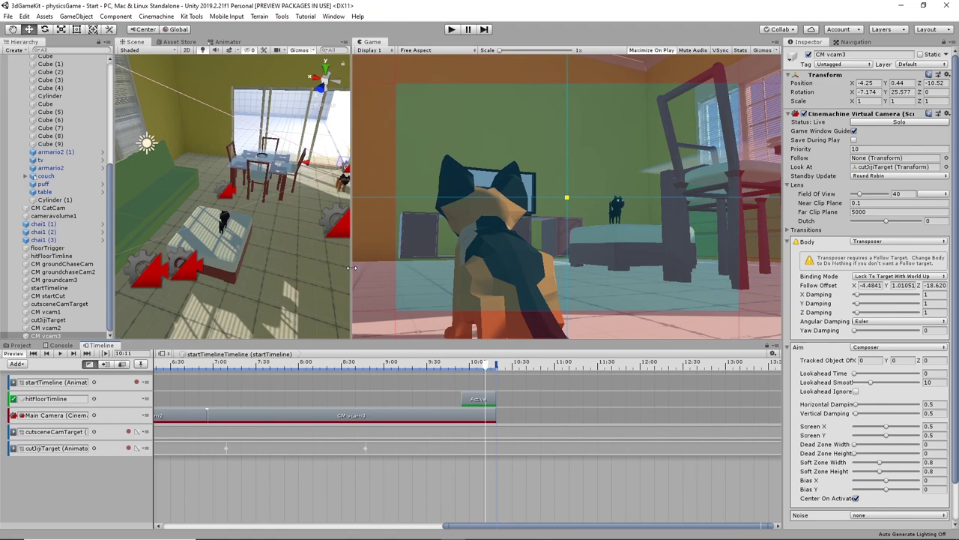
left_click_drag(352, 269, 614, 284)
right_click_drag(514, 249, 336, 109)
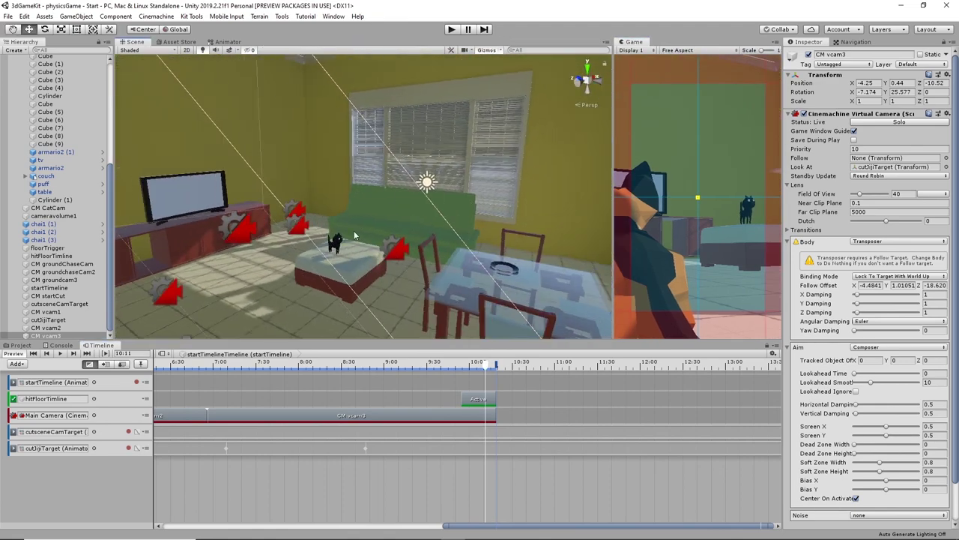
right_click_drag(492, 300, 401, 187)
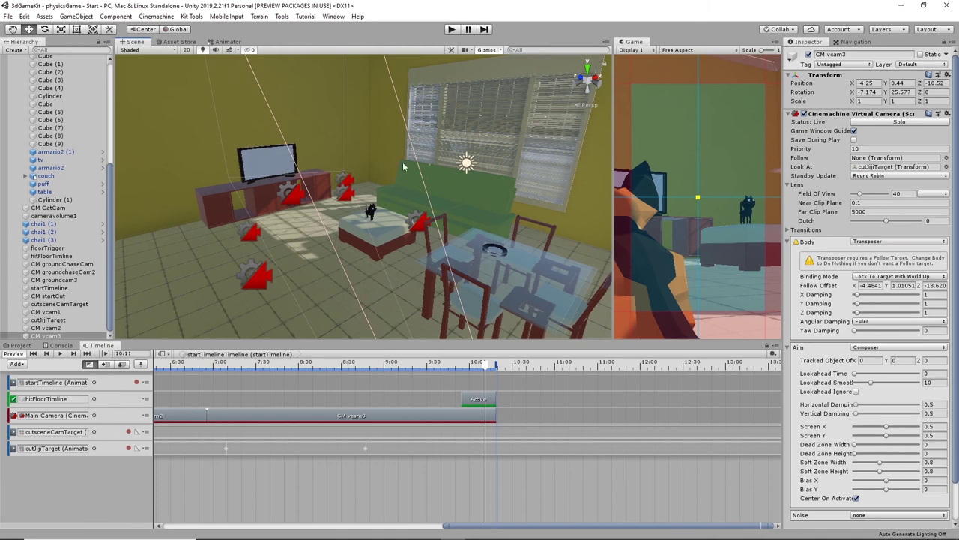
right_click_drag(328, 246, 327, 246)
right_click_drag(421, 232, 364, 234)
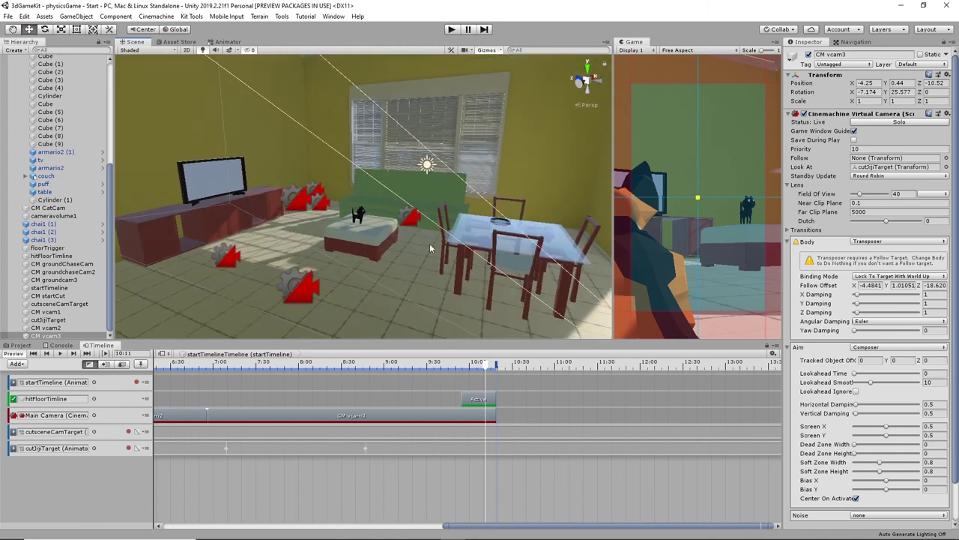
right_click_drag(431, 249, 333, 221)
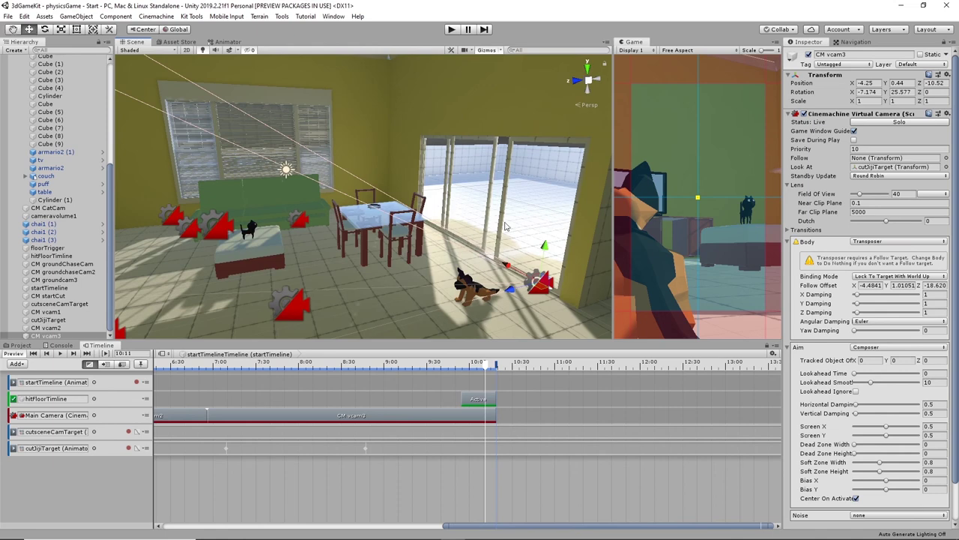
left_click_drag(505, 226, 451, 233, "alt")
middle_click_drag(468, 234, 519, 250)
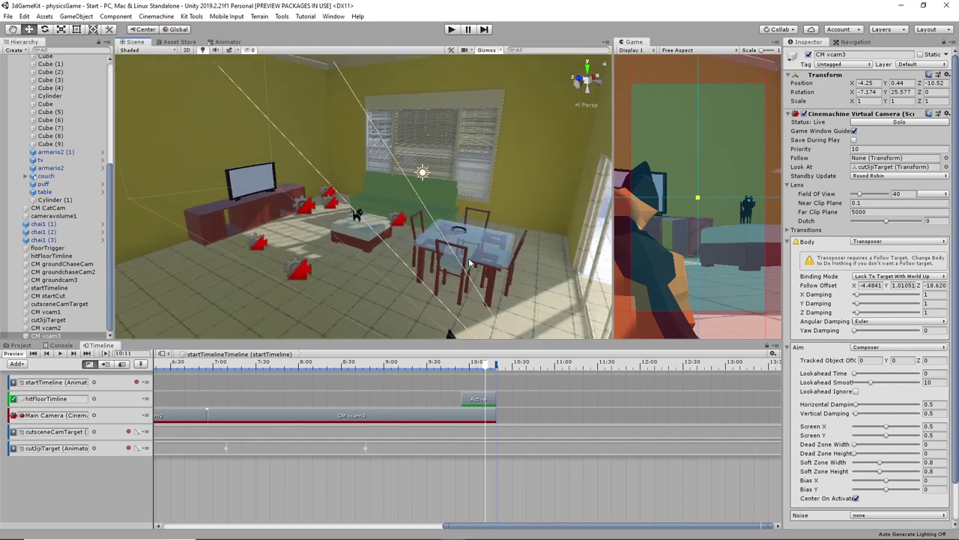
right_click_drag(470, 262, 570, 236)
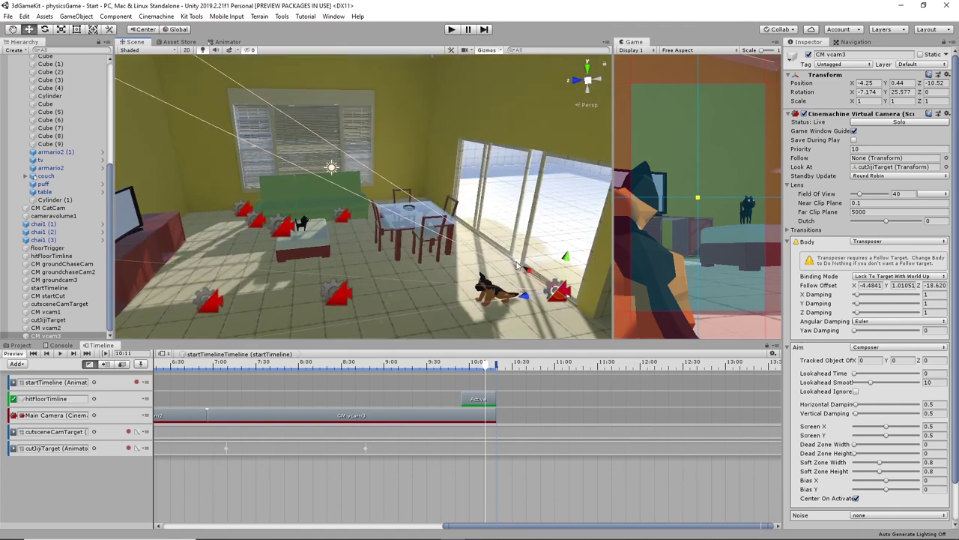
right_click_drag(516, 263, 487, 215)
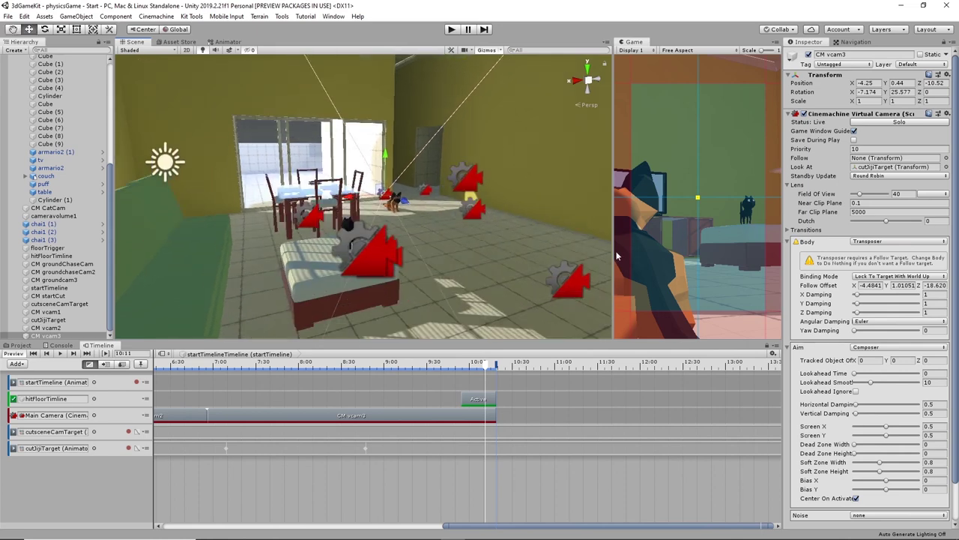
left_click_drag(614, 253, 457, 253)
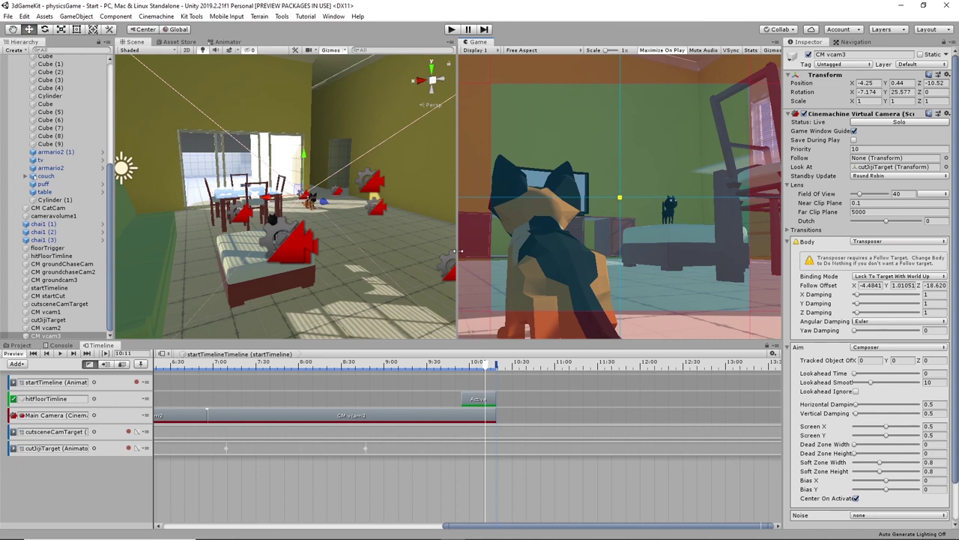
left_click_drag(456, 231, 547, 230)
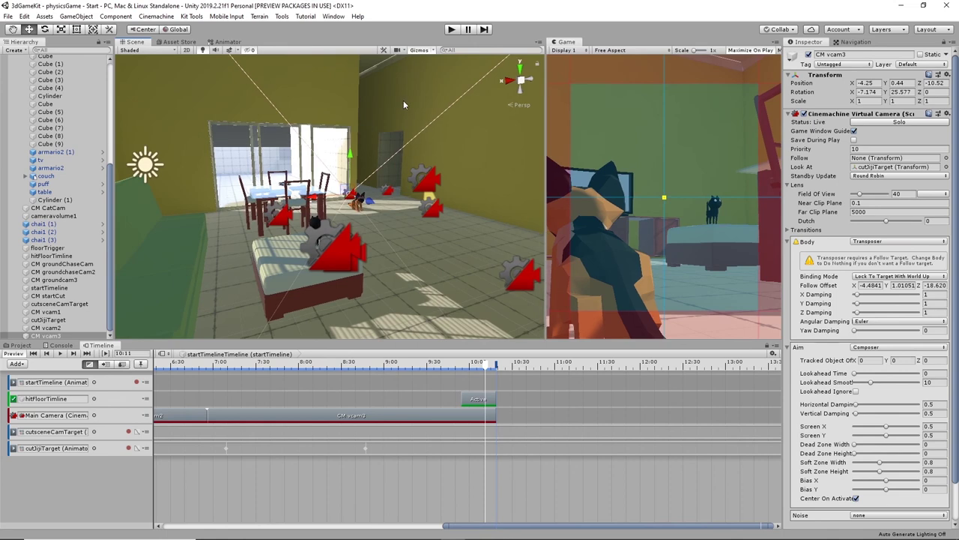